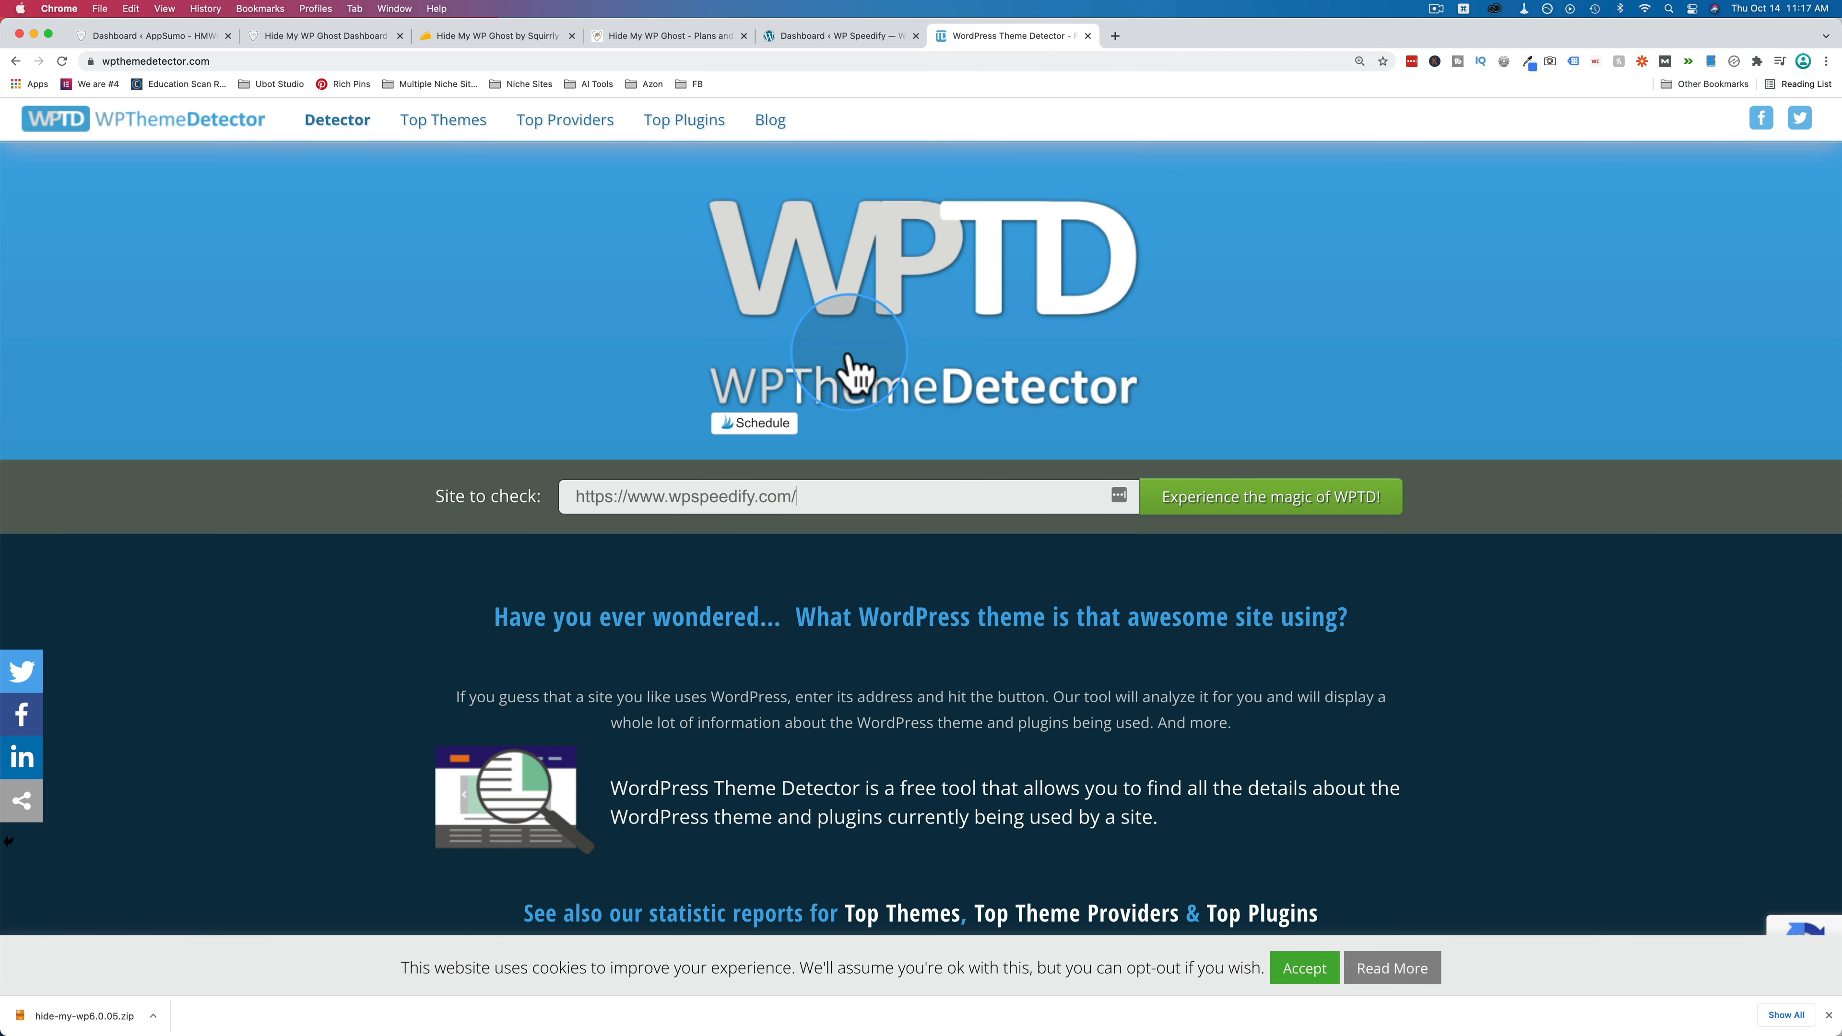
left_click(1217, 510)
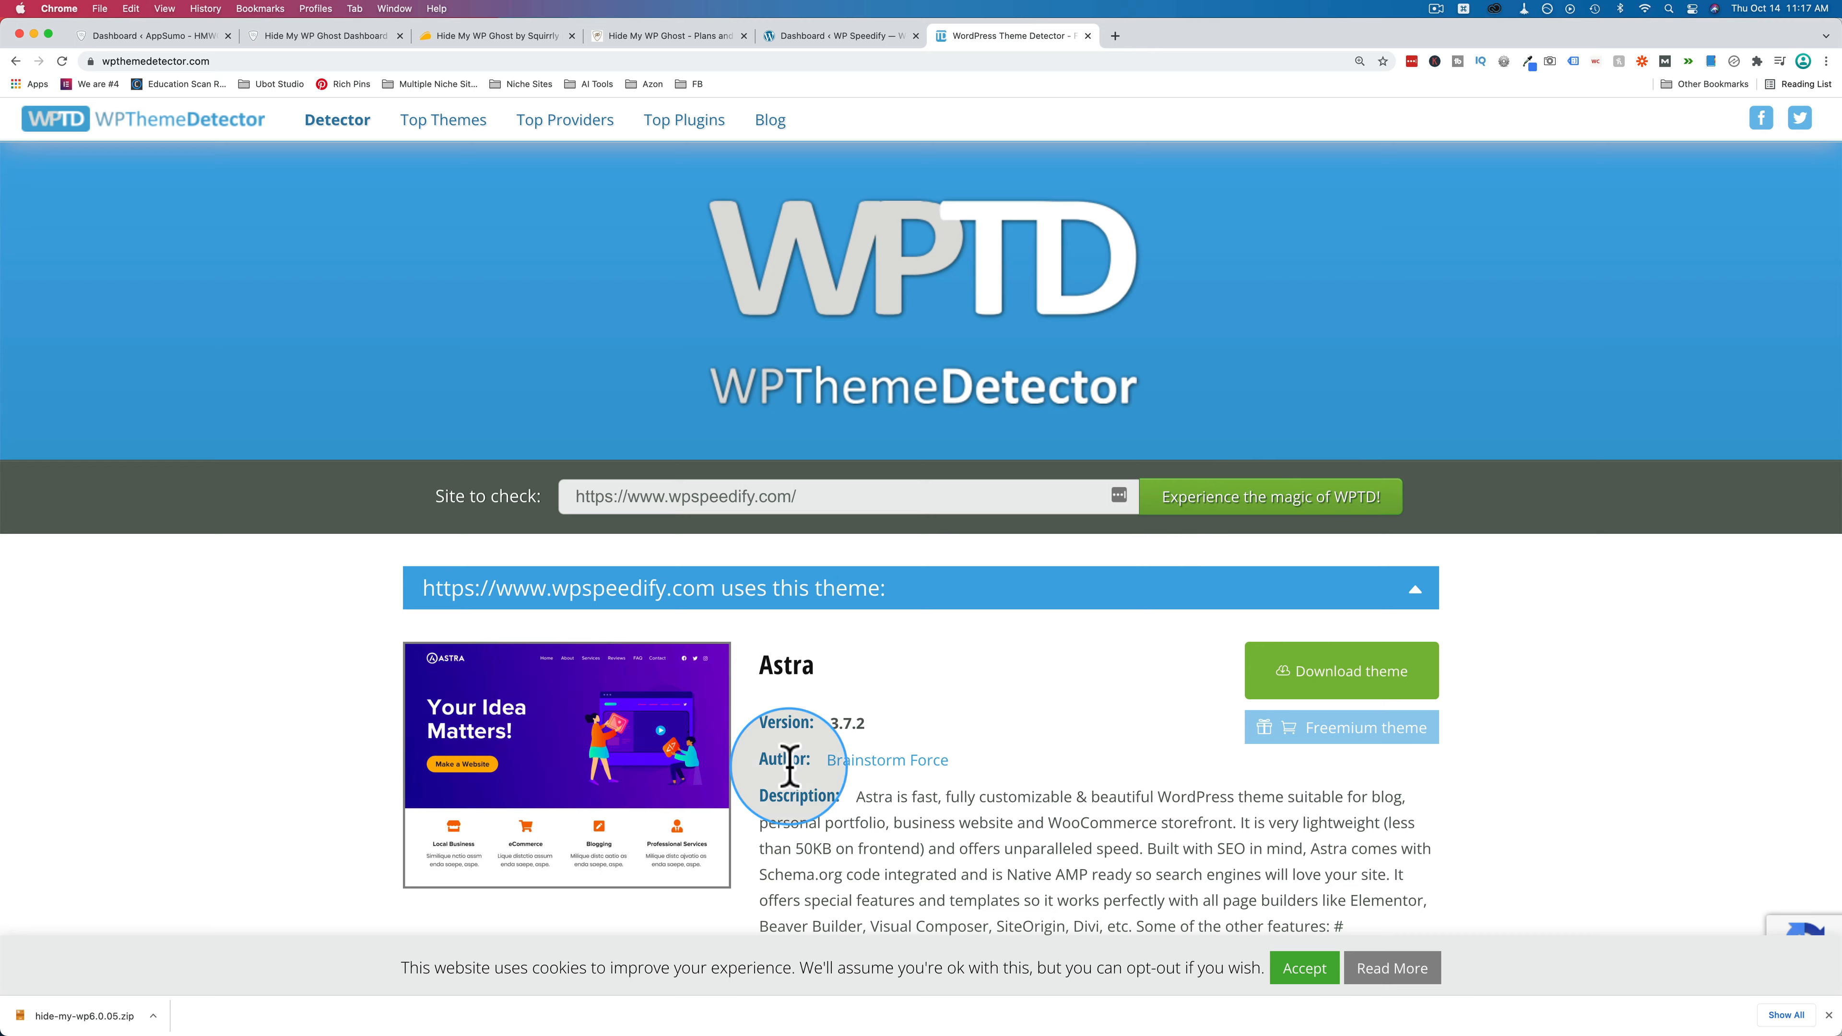
scroll(781, 755, "down", 3)
scroll(997, 580, "down", 10)
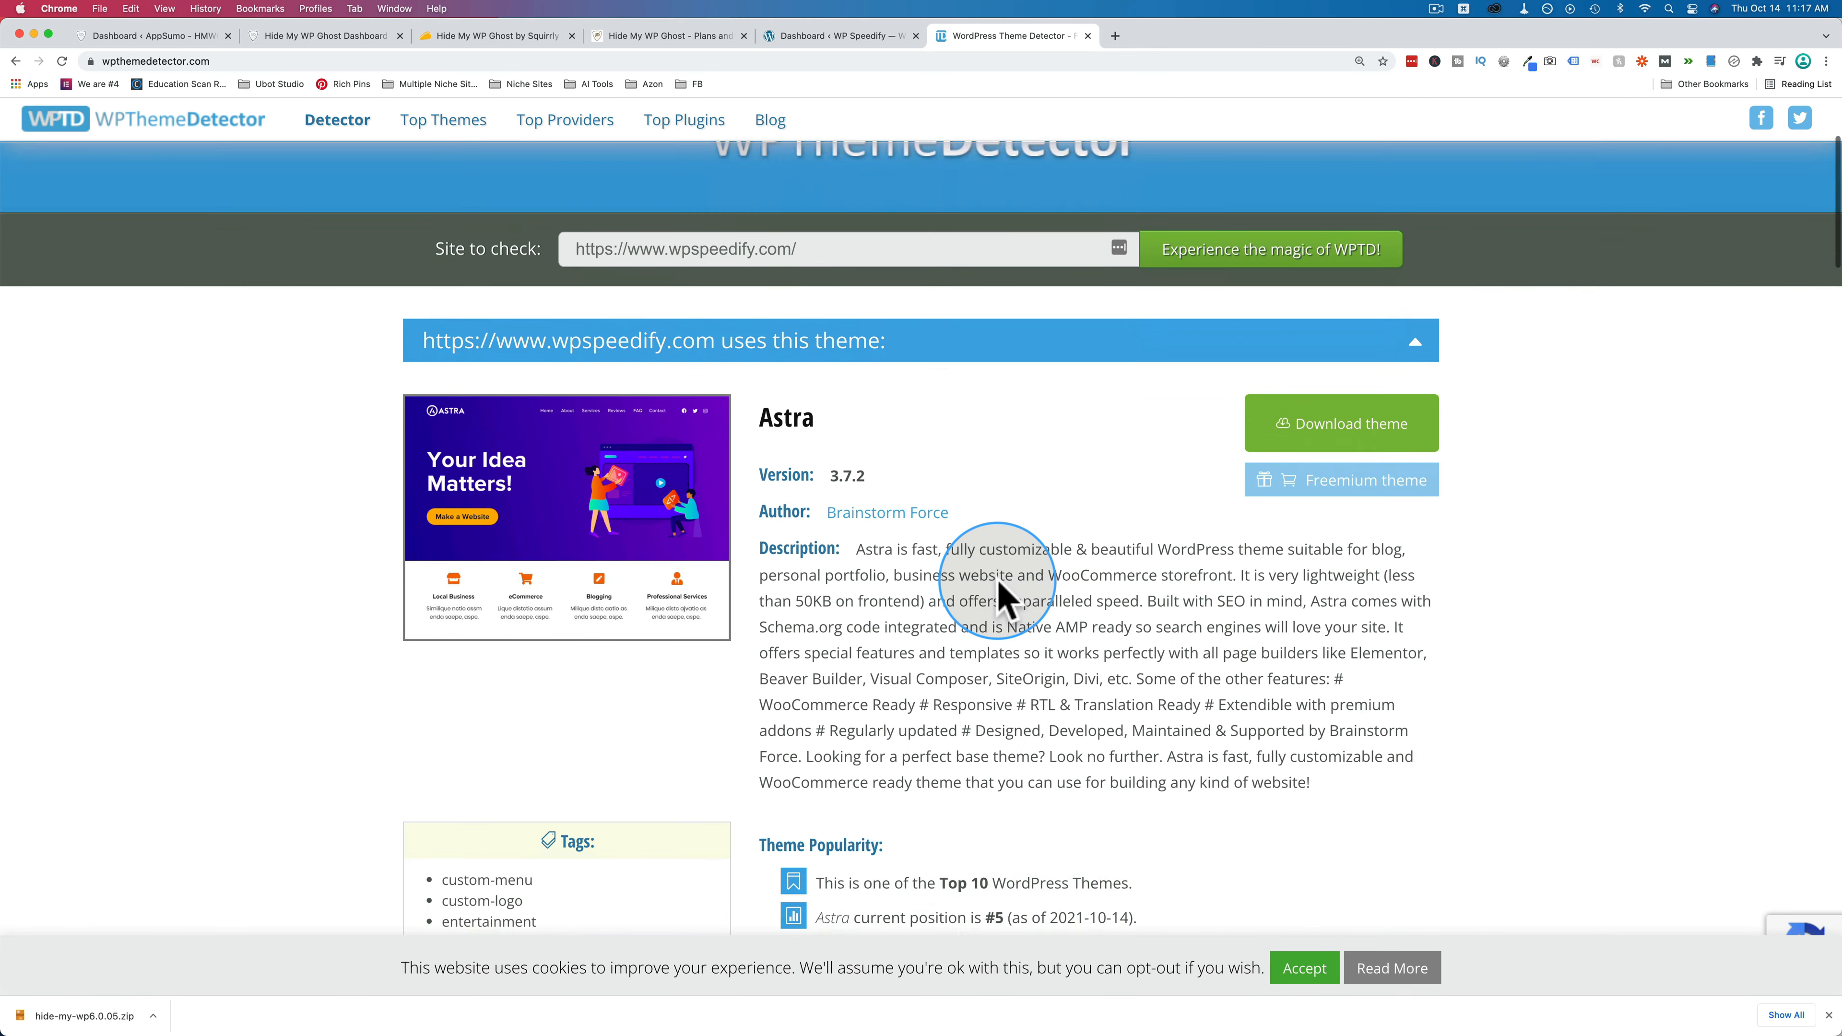
scroll(998, 580, "down", 10)
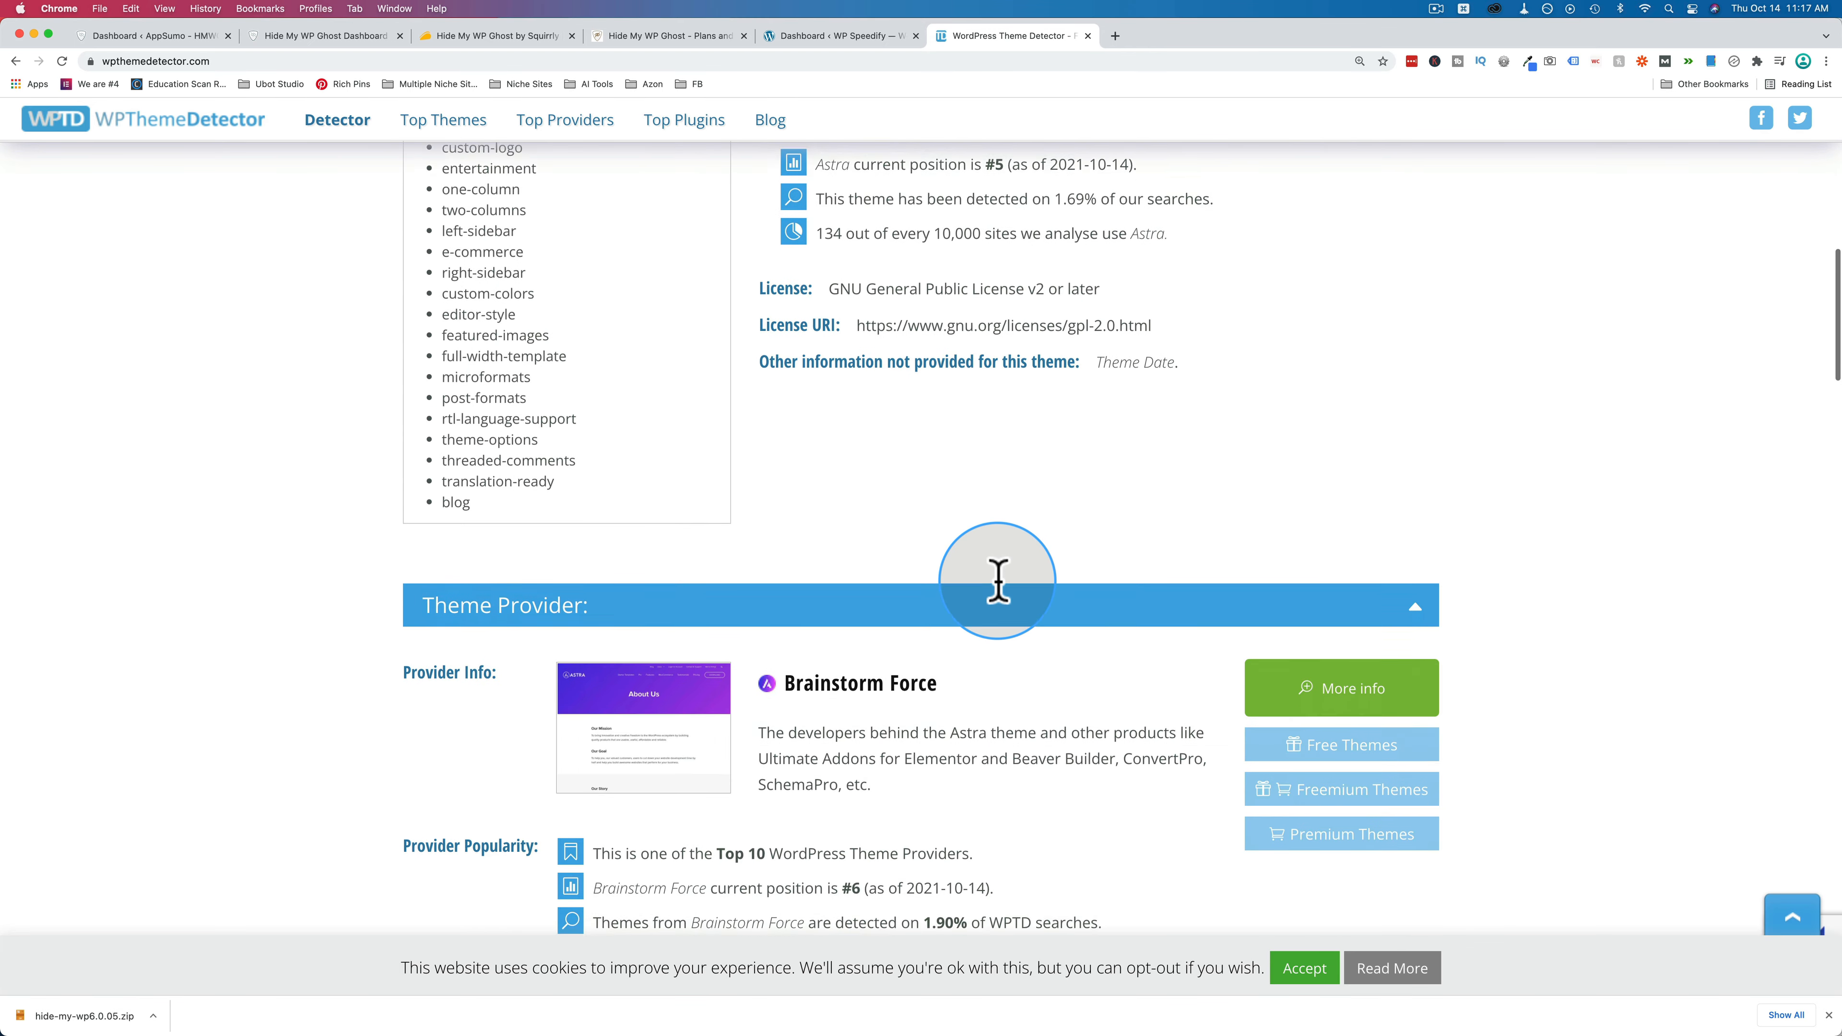
Examine the detected plugins and the additional hosting and configuration information in the WPTD report.
scroll(997, 580, "down", 3)
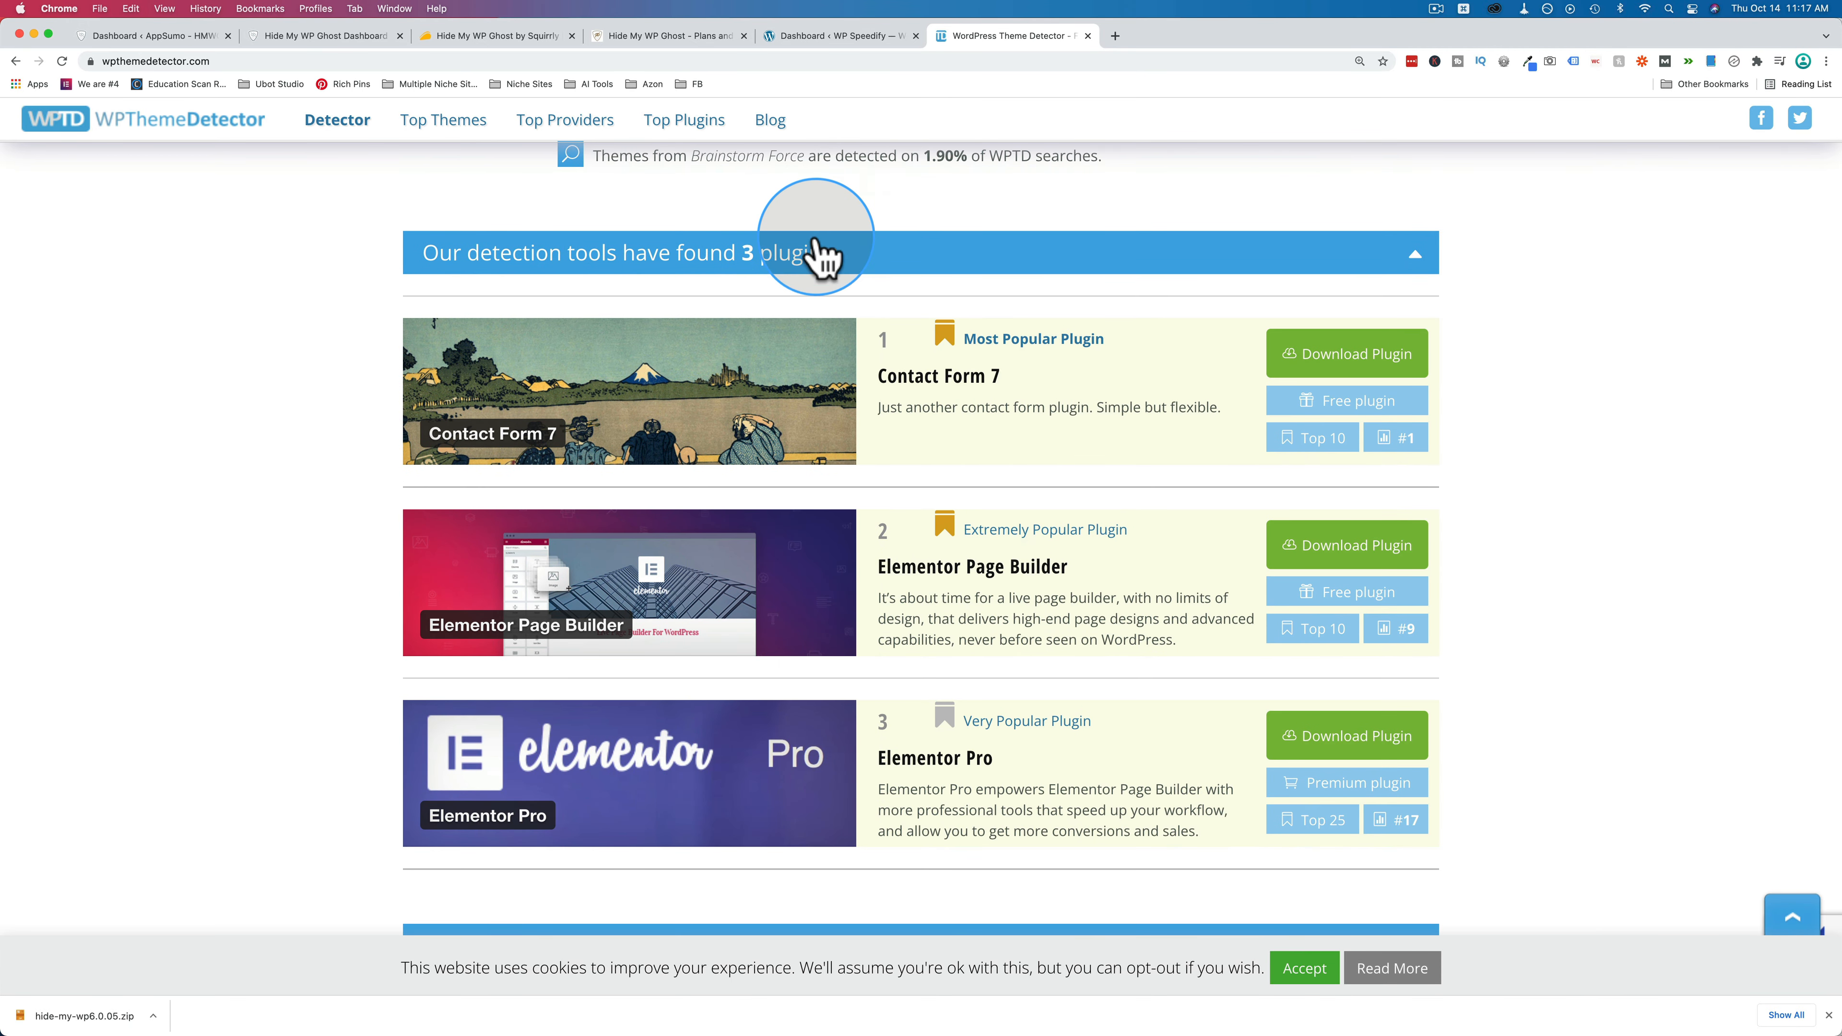
scroll(1085, 283, "down", 1)
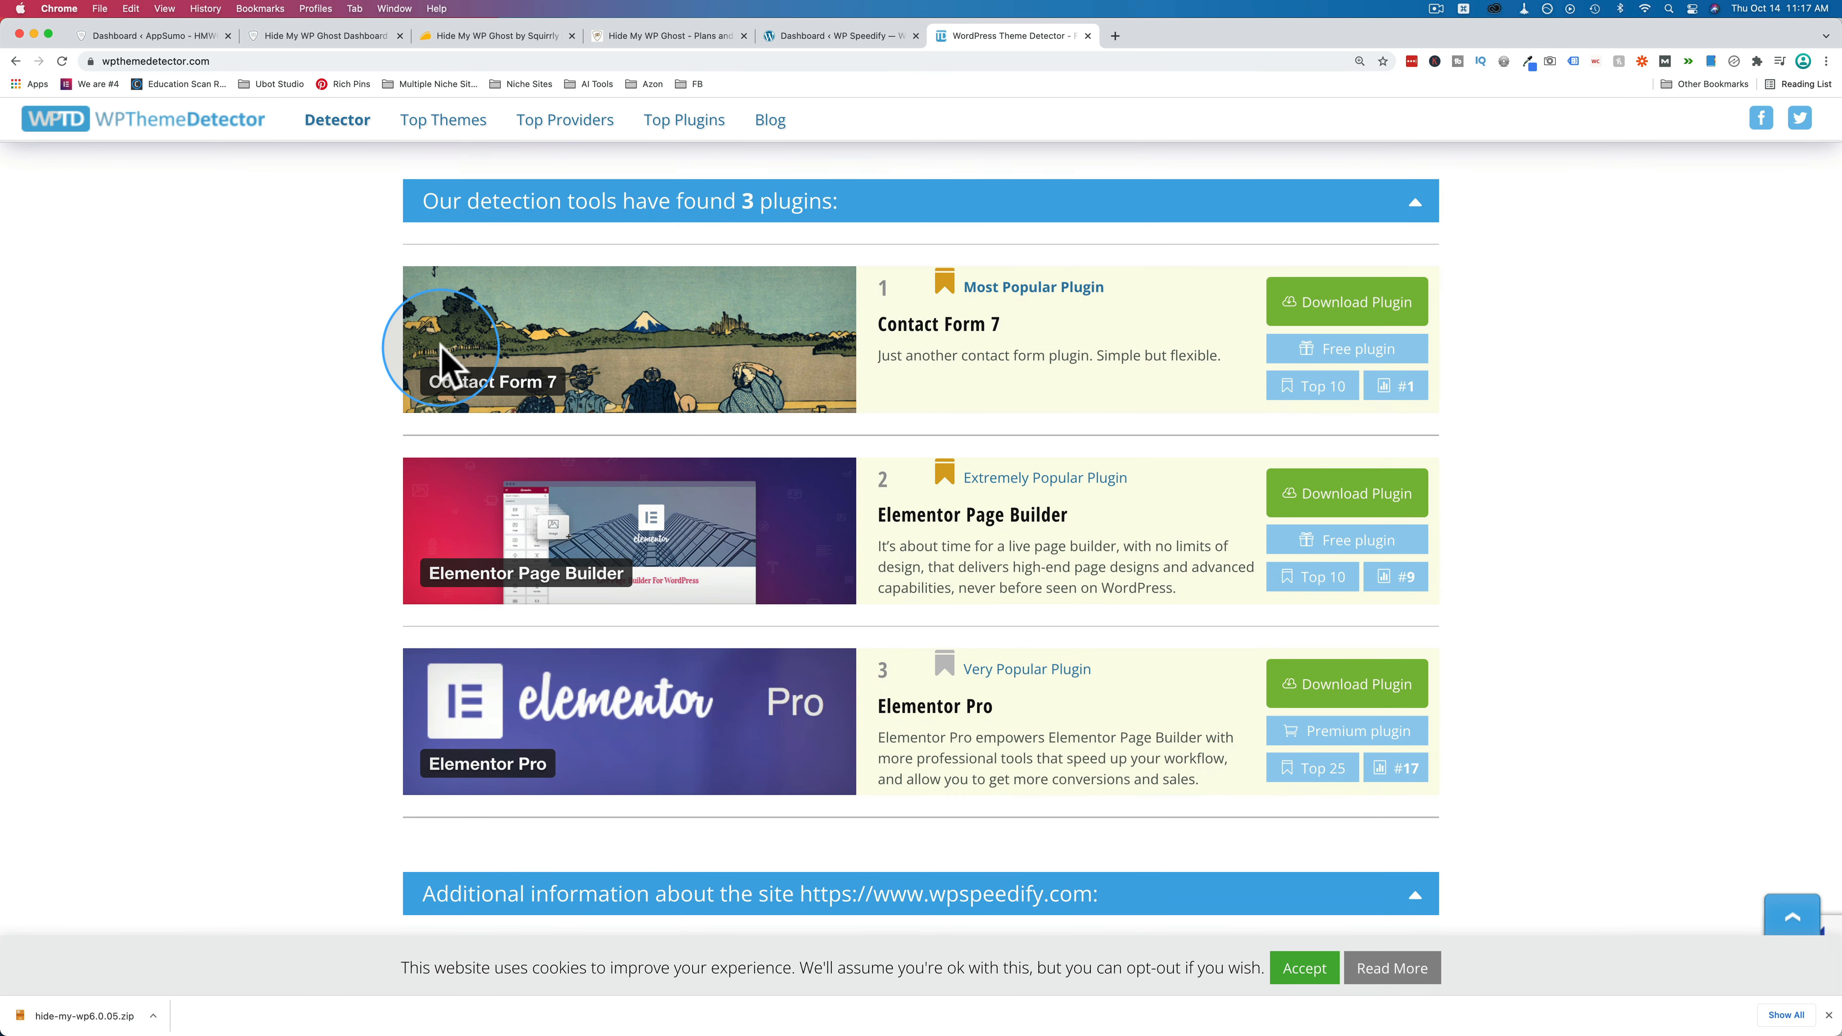
scroll(485, 574, "down", 1)
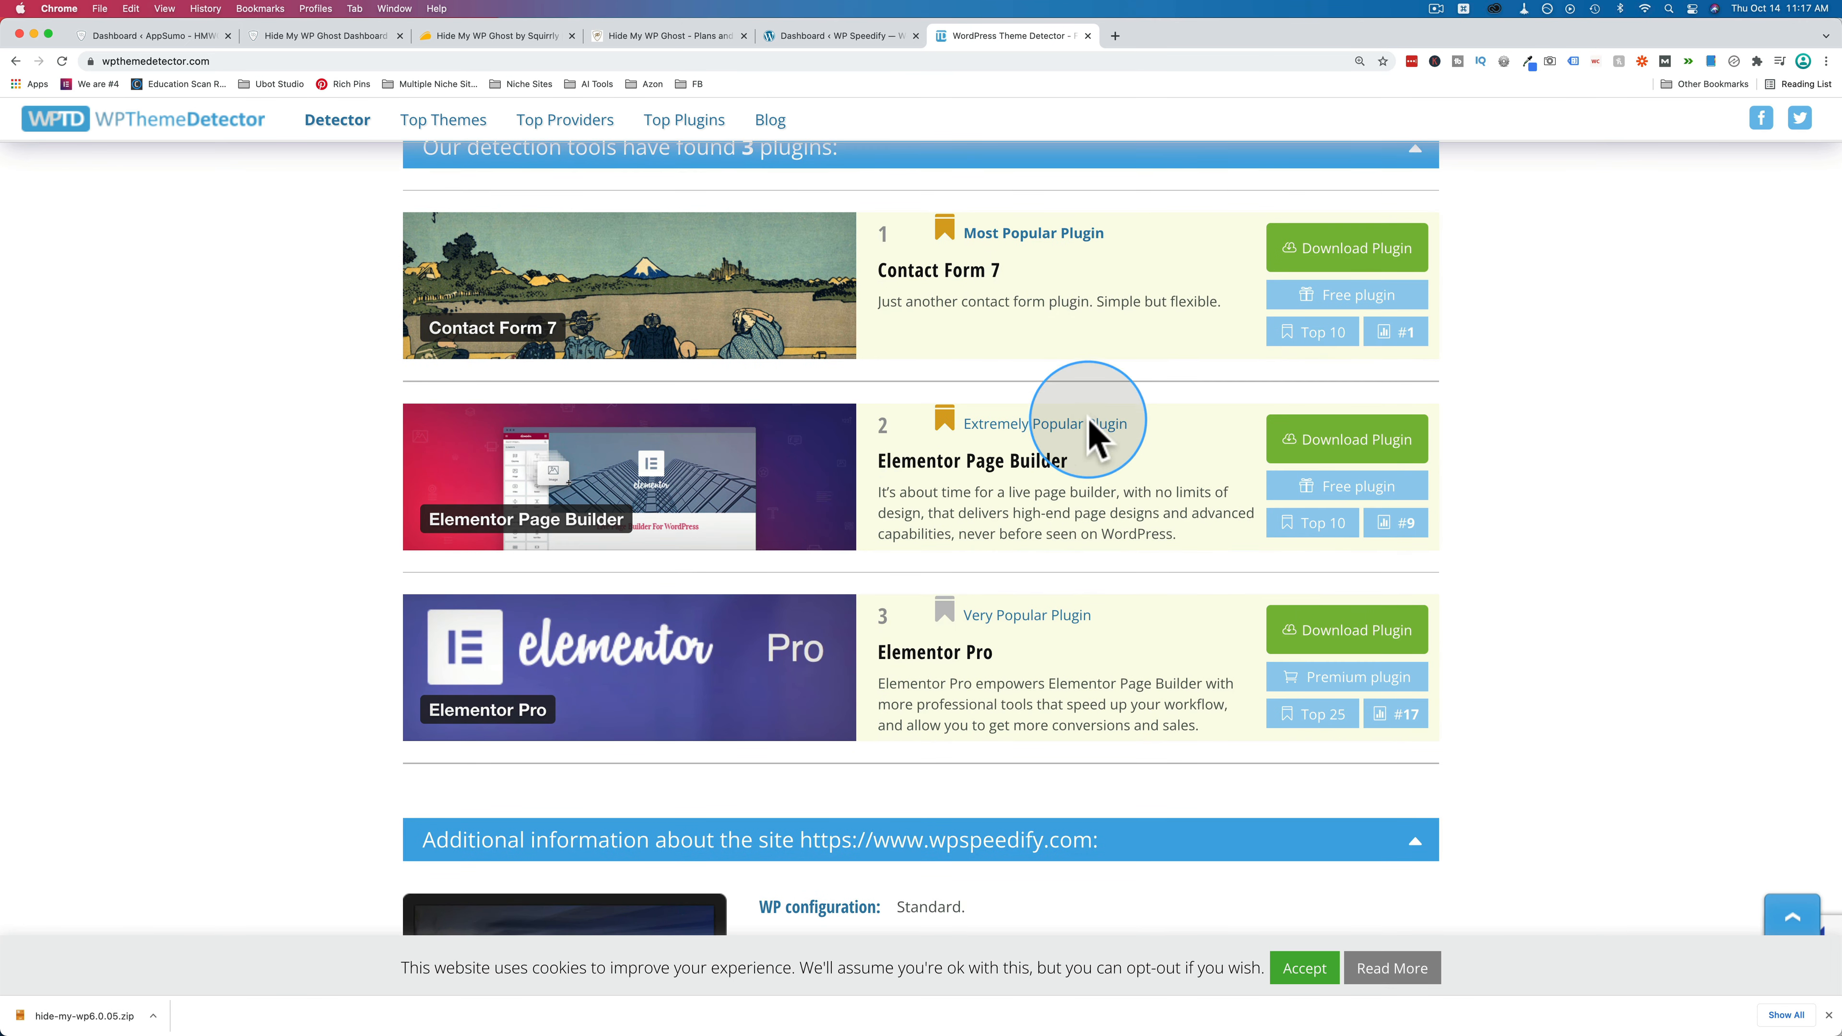
scroll(983, 645, "down", 1)
scroll(983, 646, "down", 7)
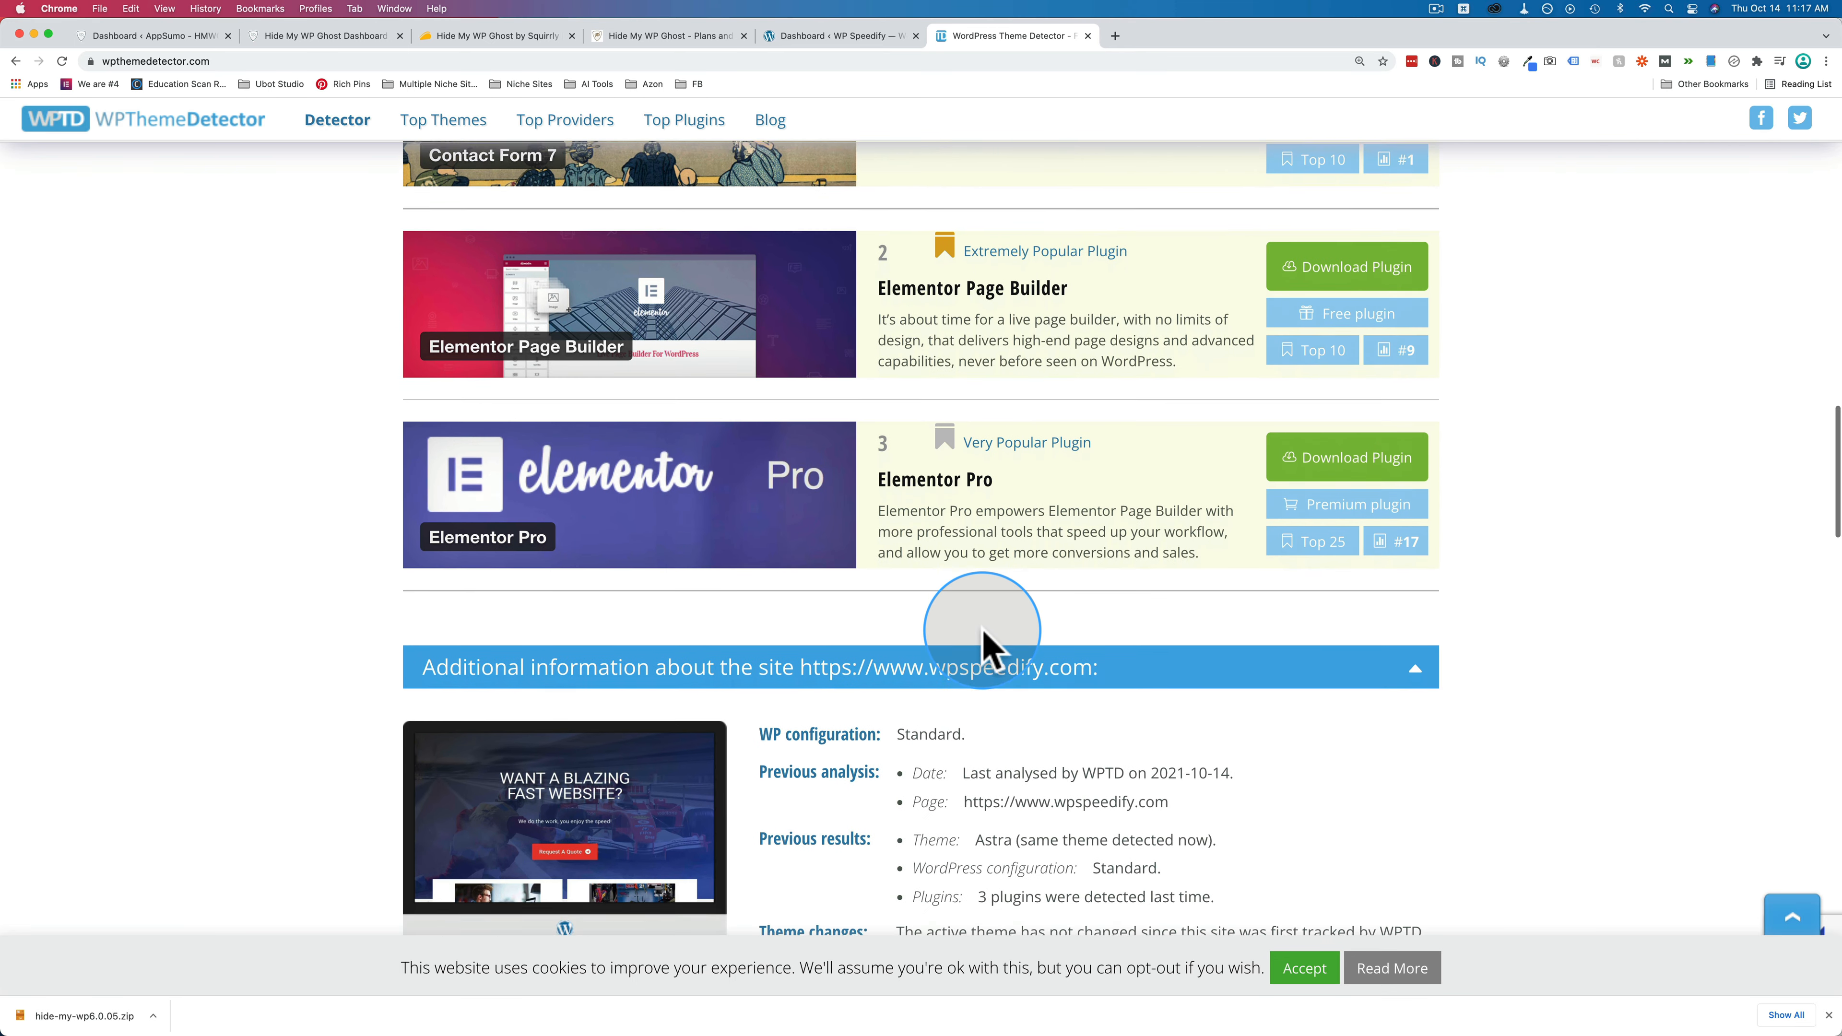
scroll(983, 631, "down", 2)
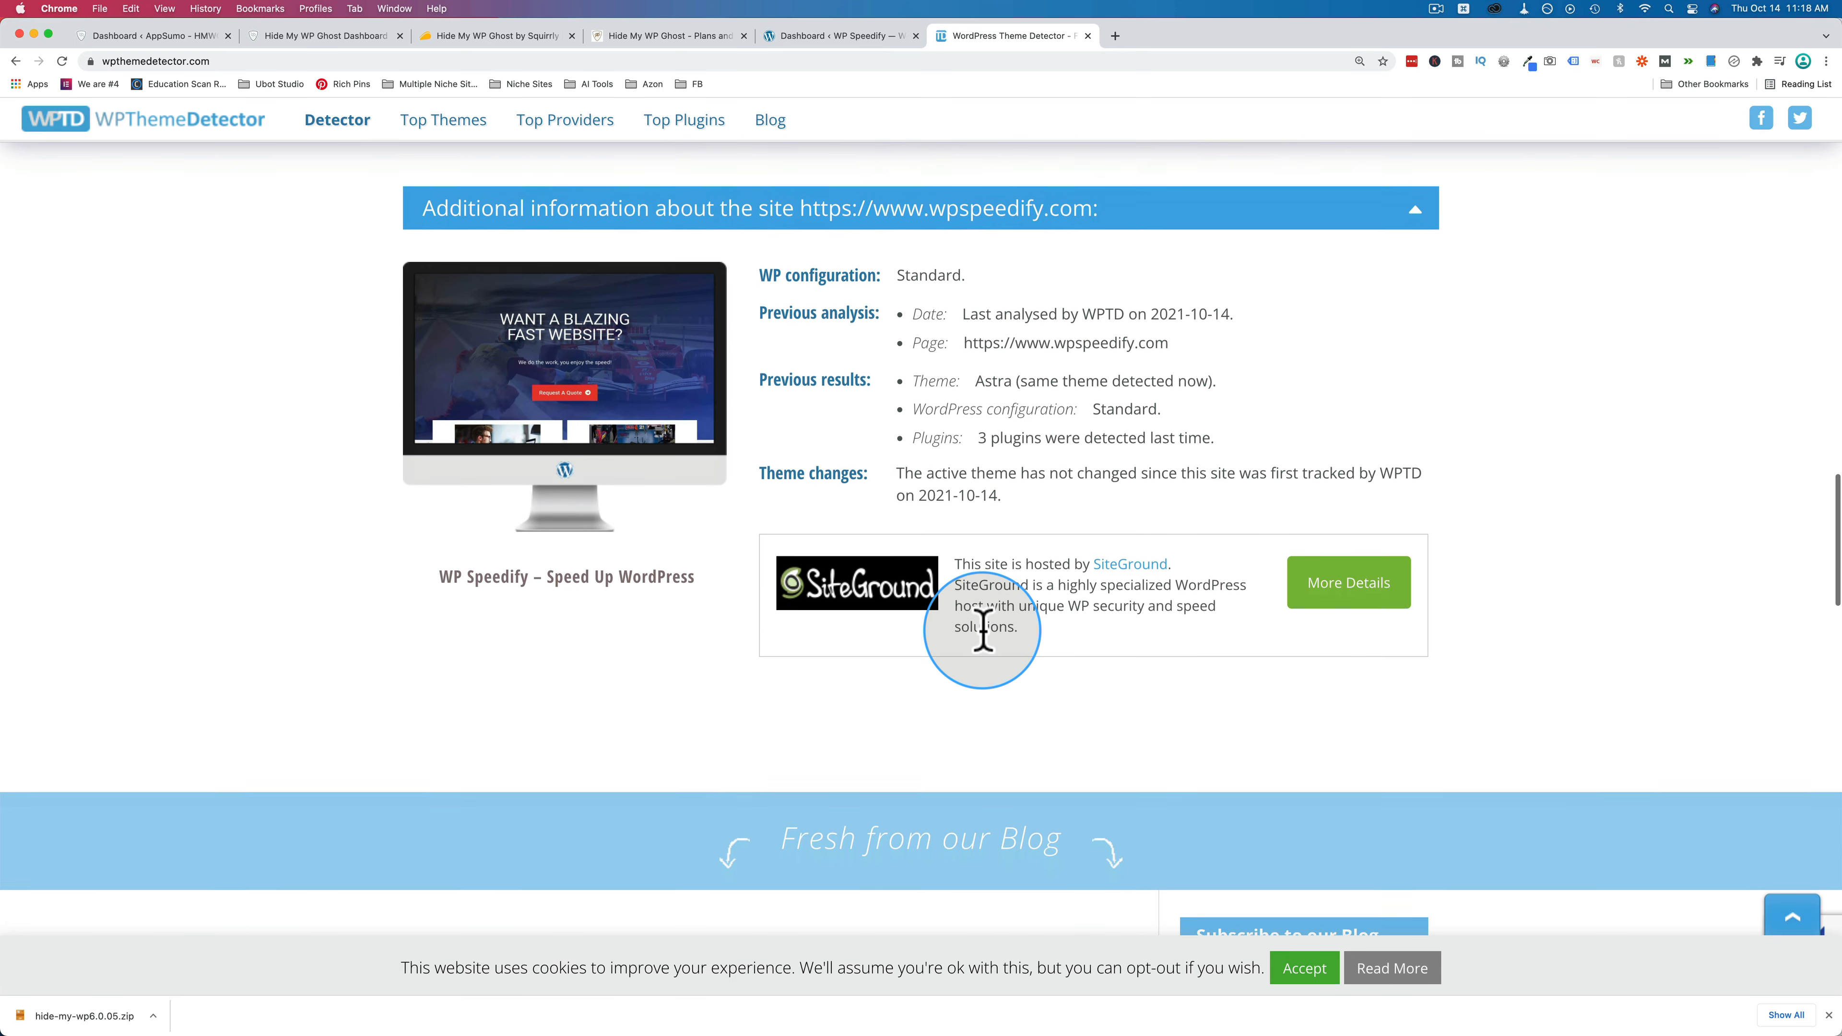
scroll(954, 626, "down", 5)
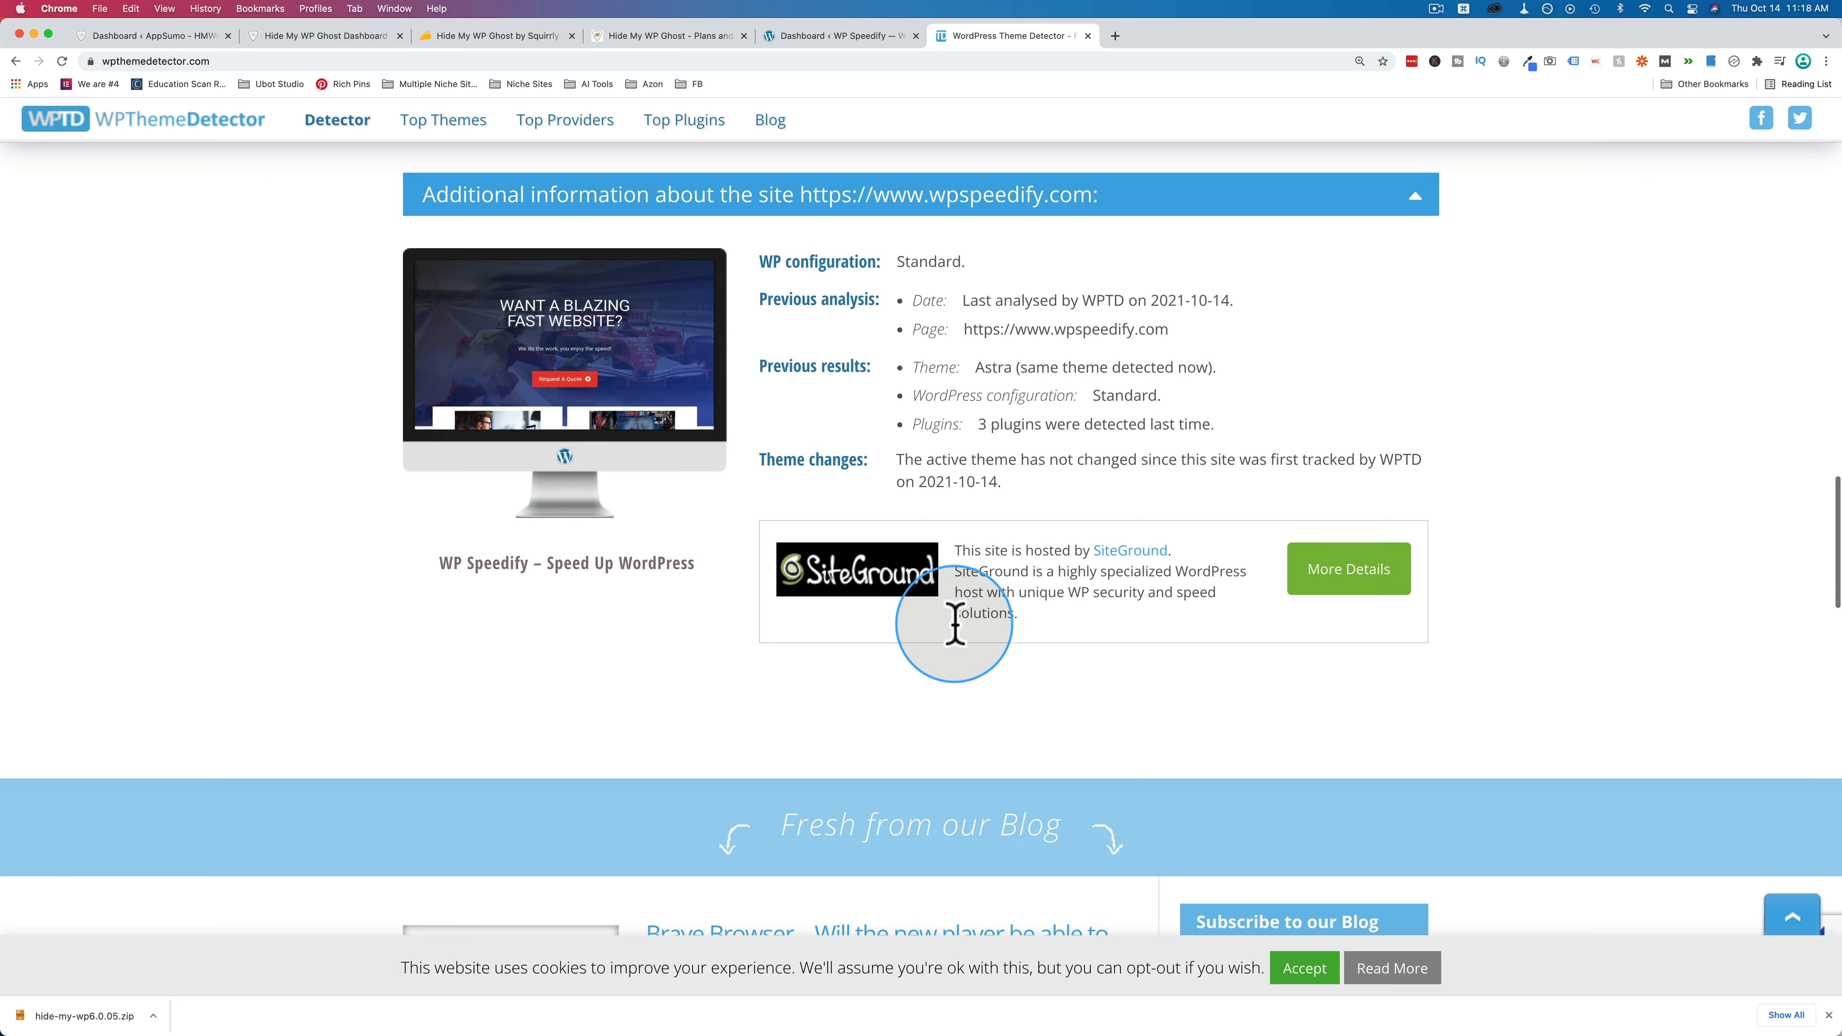
scroll(956, 622, "down", 1)
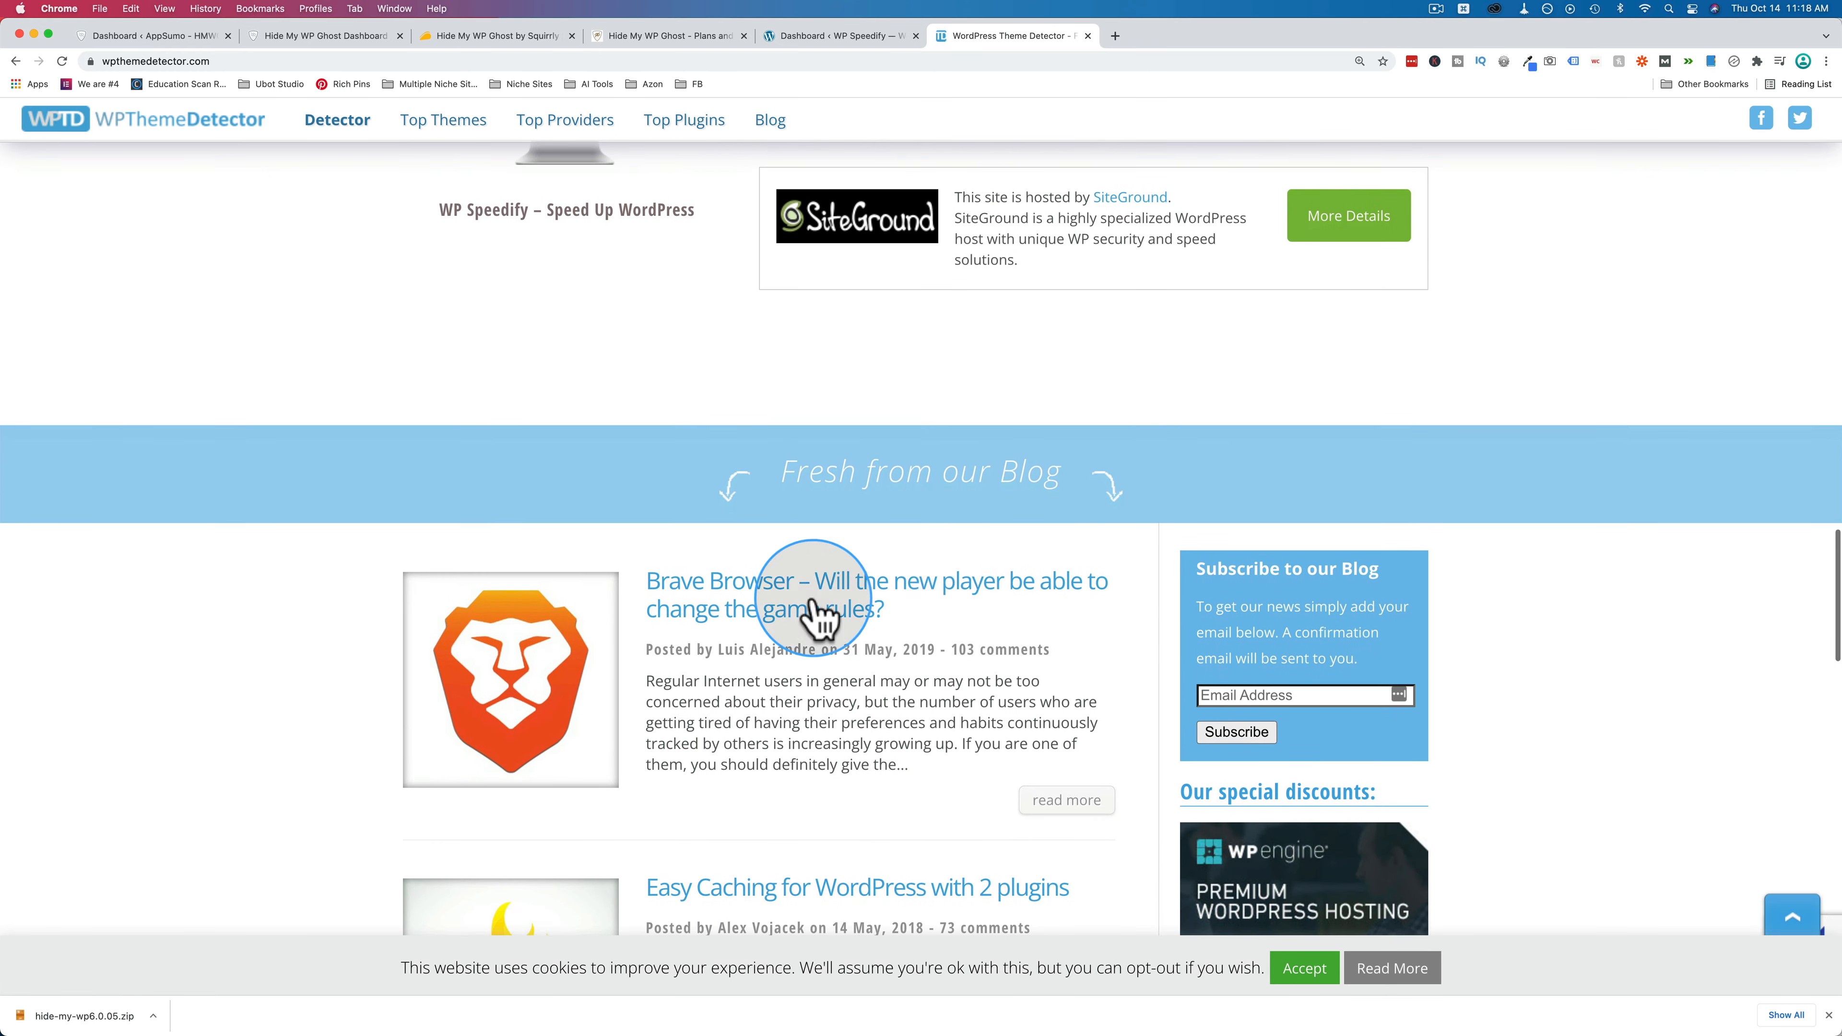
scroll(795, 707, "up", 10)
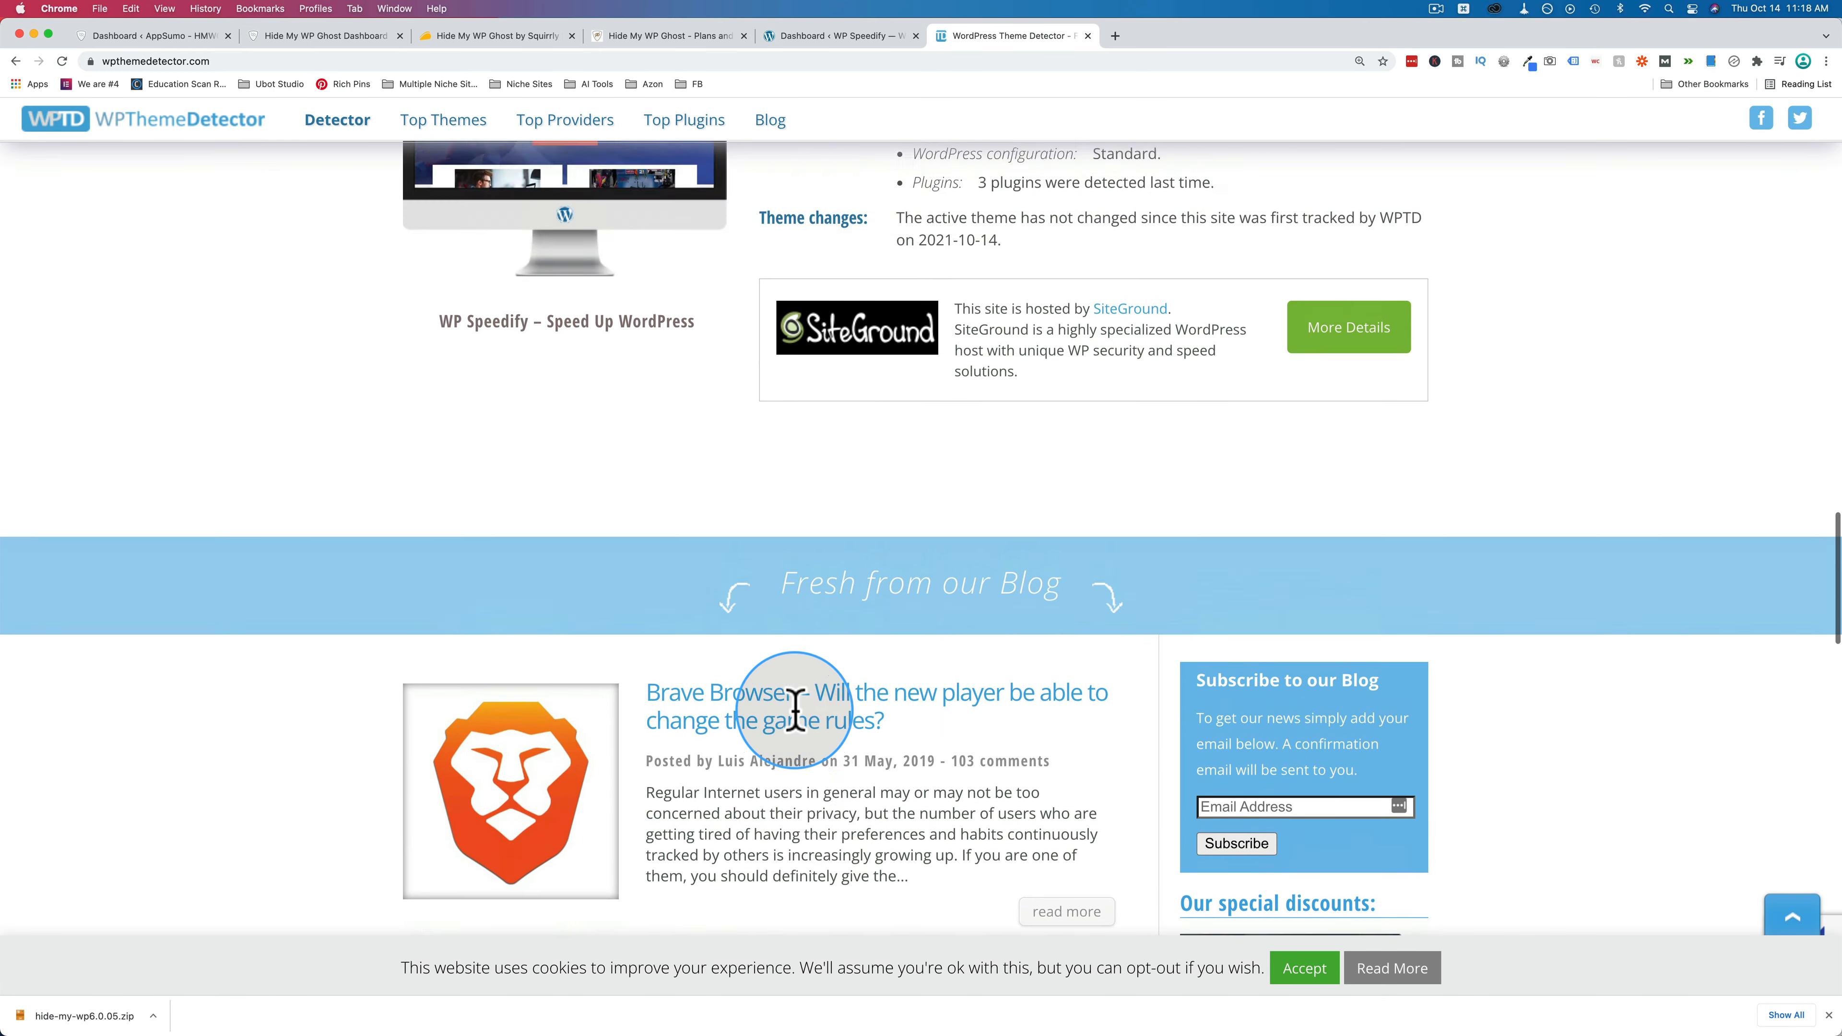
scroll(795, 708, "up", 20)
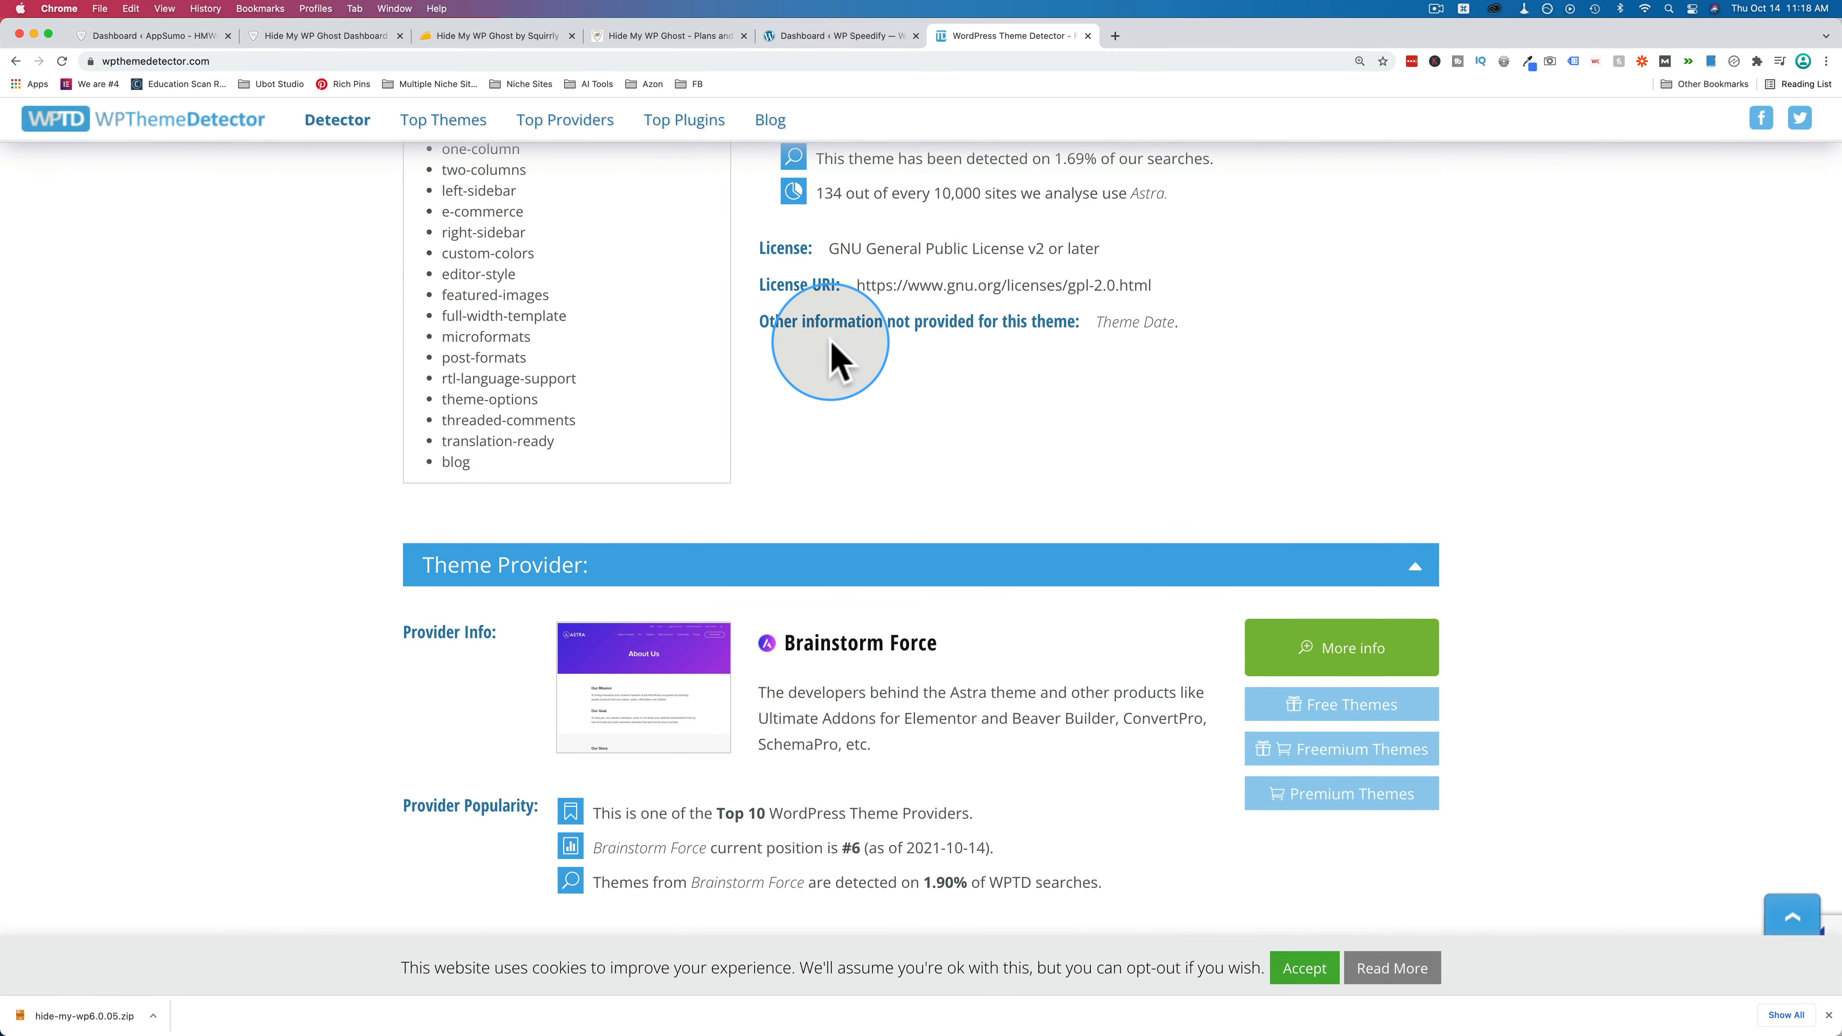
scroll(811, 309, "up", 4)
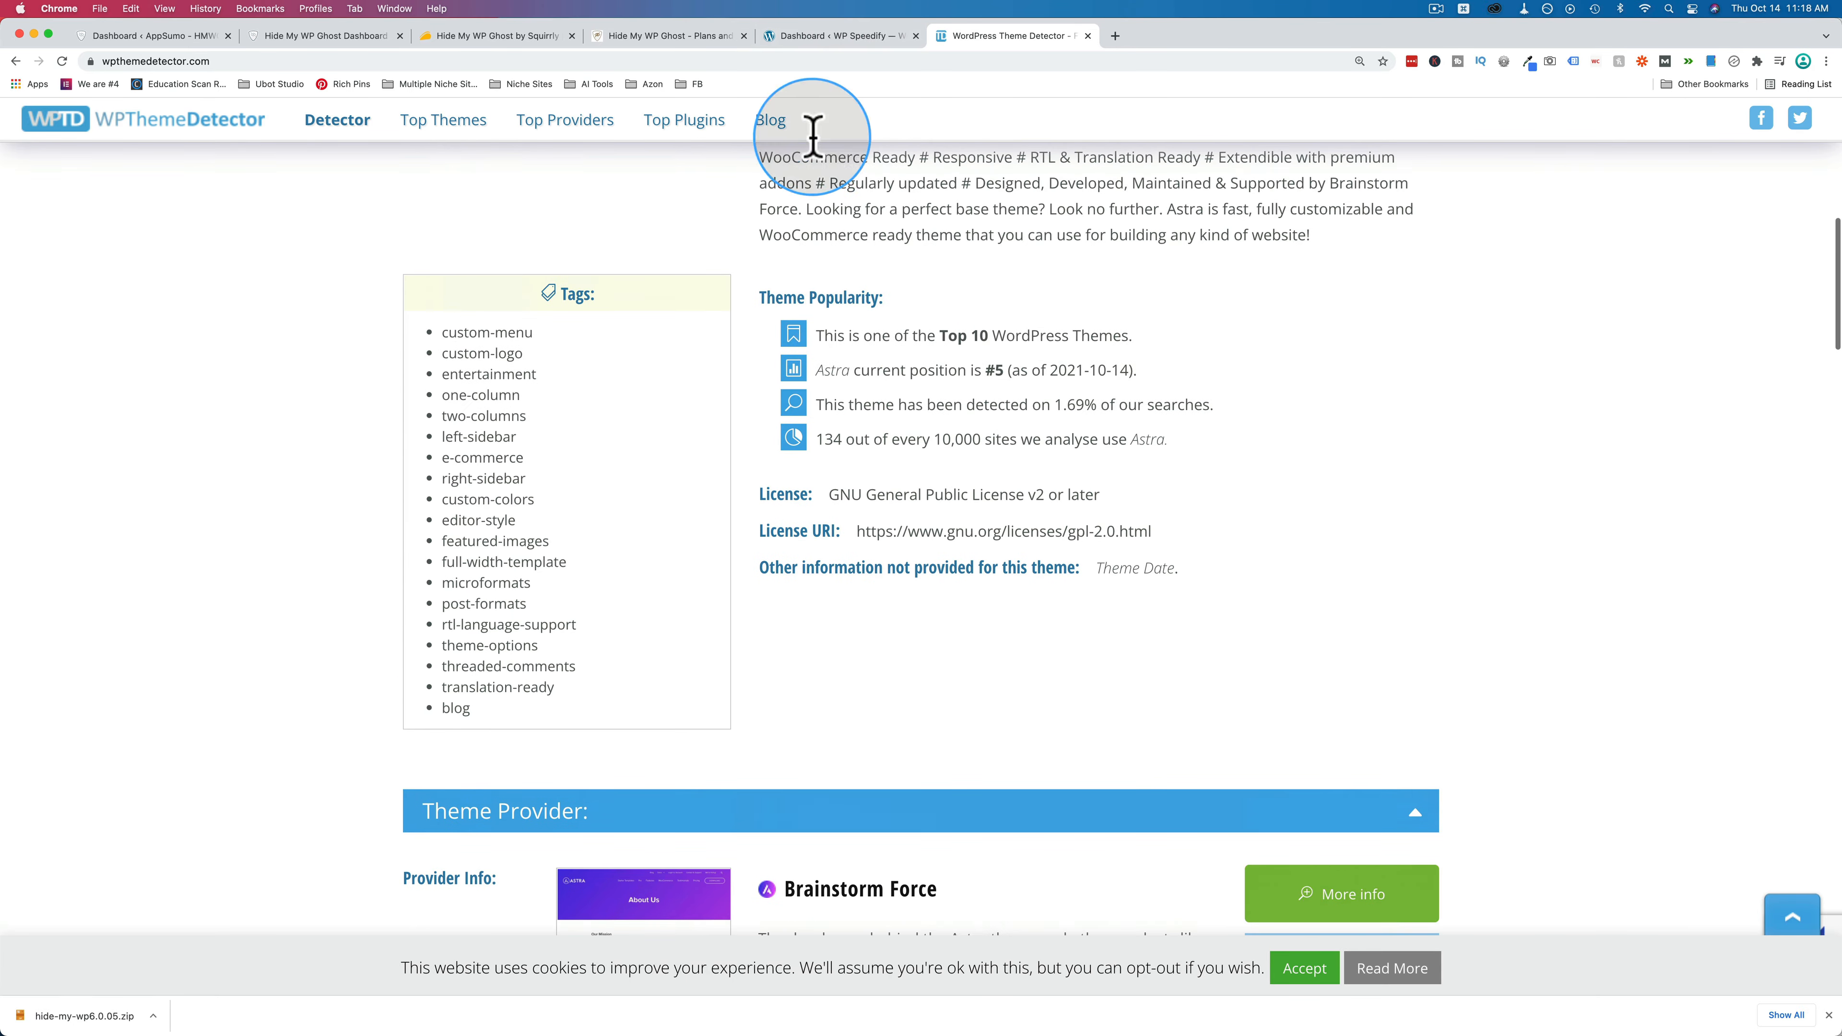
Open the live site from the WP Speedify dashboard, view its home page source code, and close the rendered page.
left_click(821, 38)
mouse_move(101, 114)
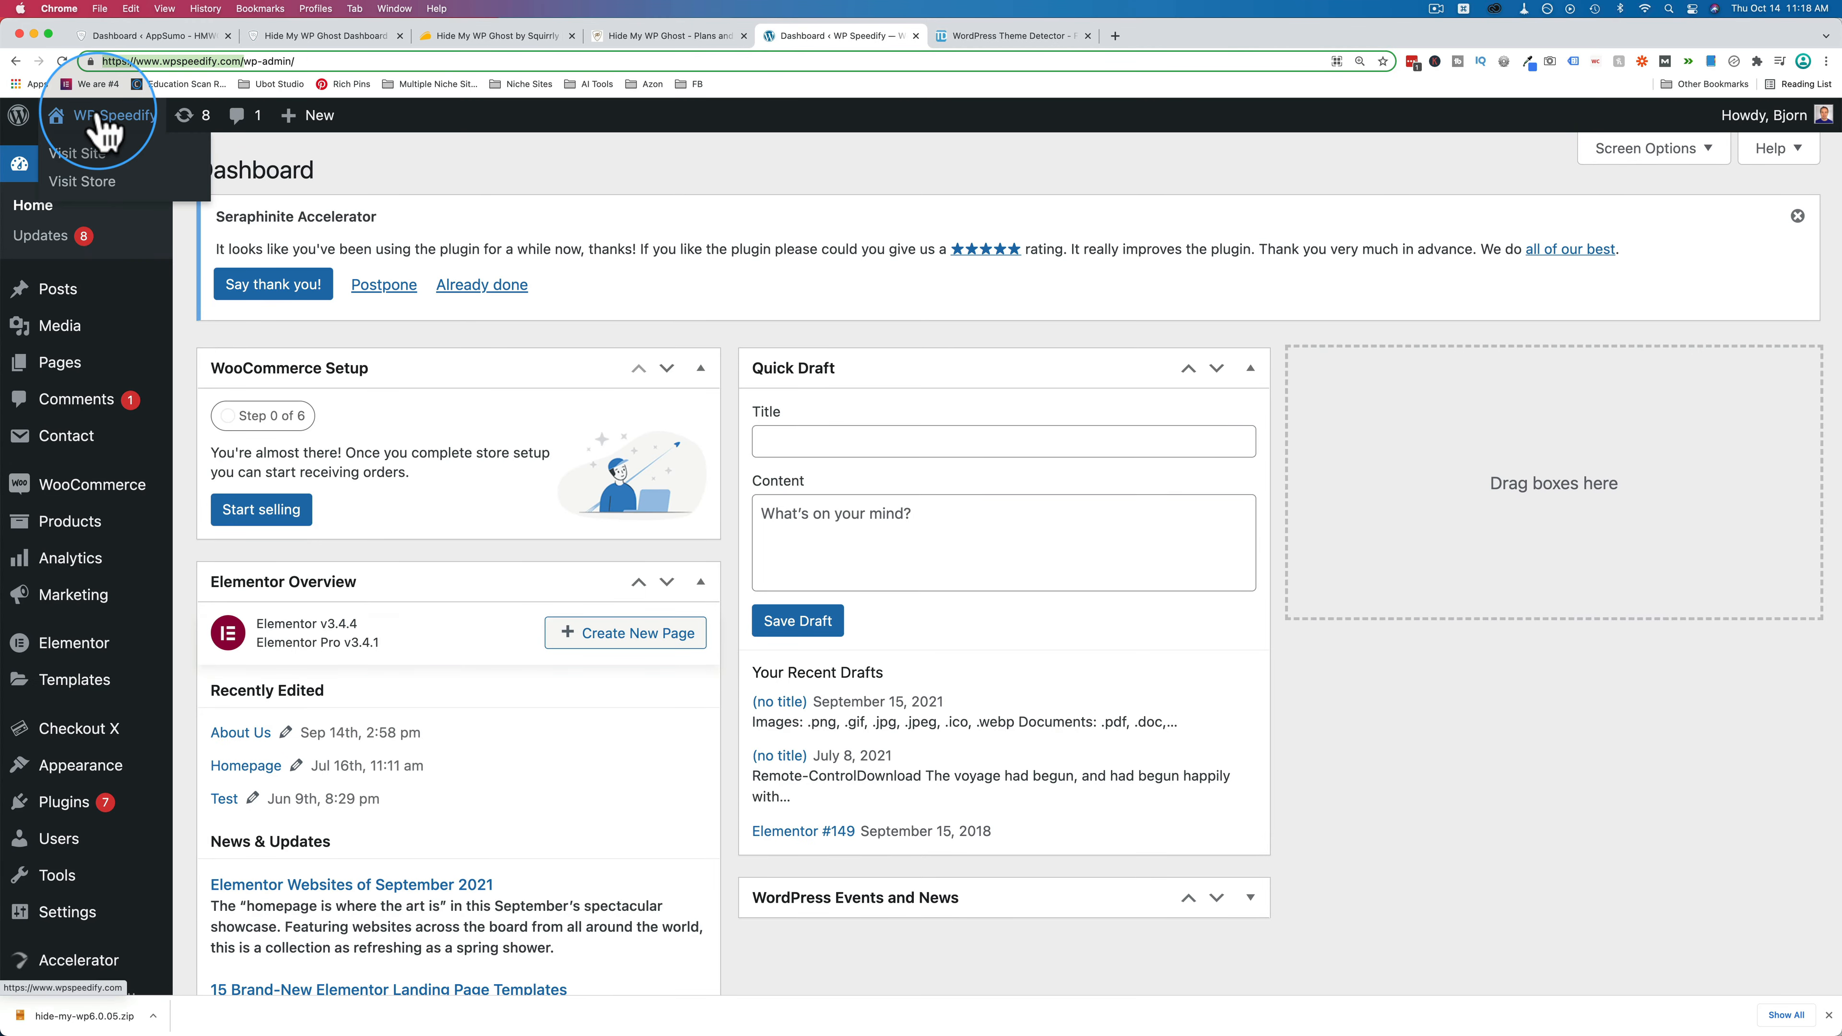
left_click(81, 153, "super")
left_click(1016, 36)
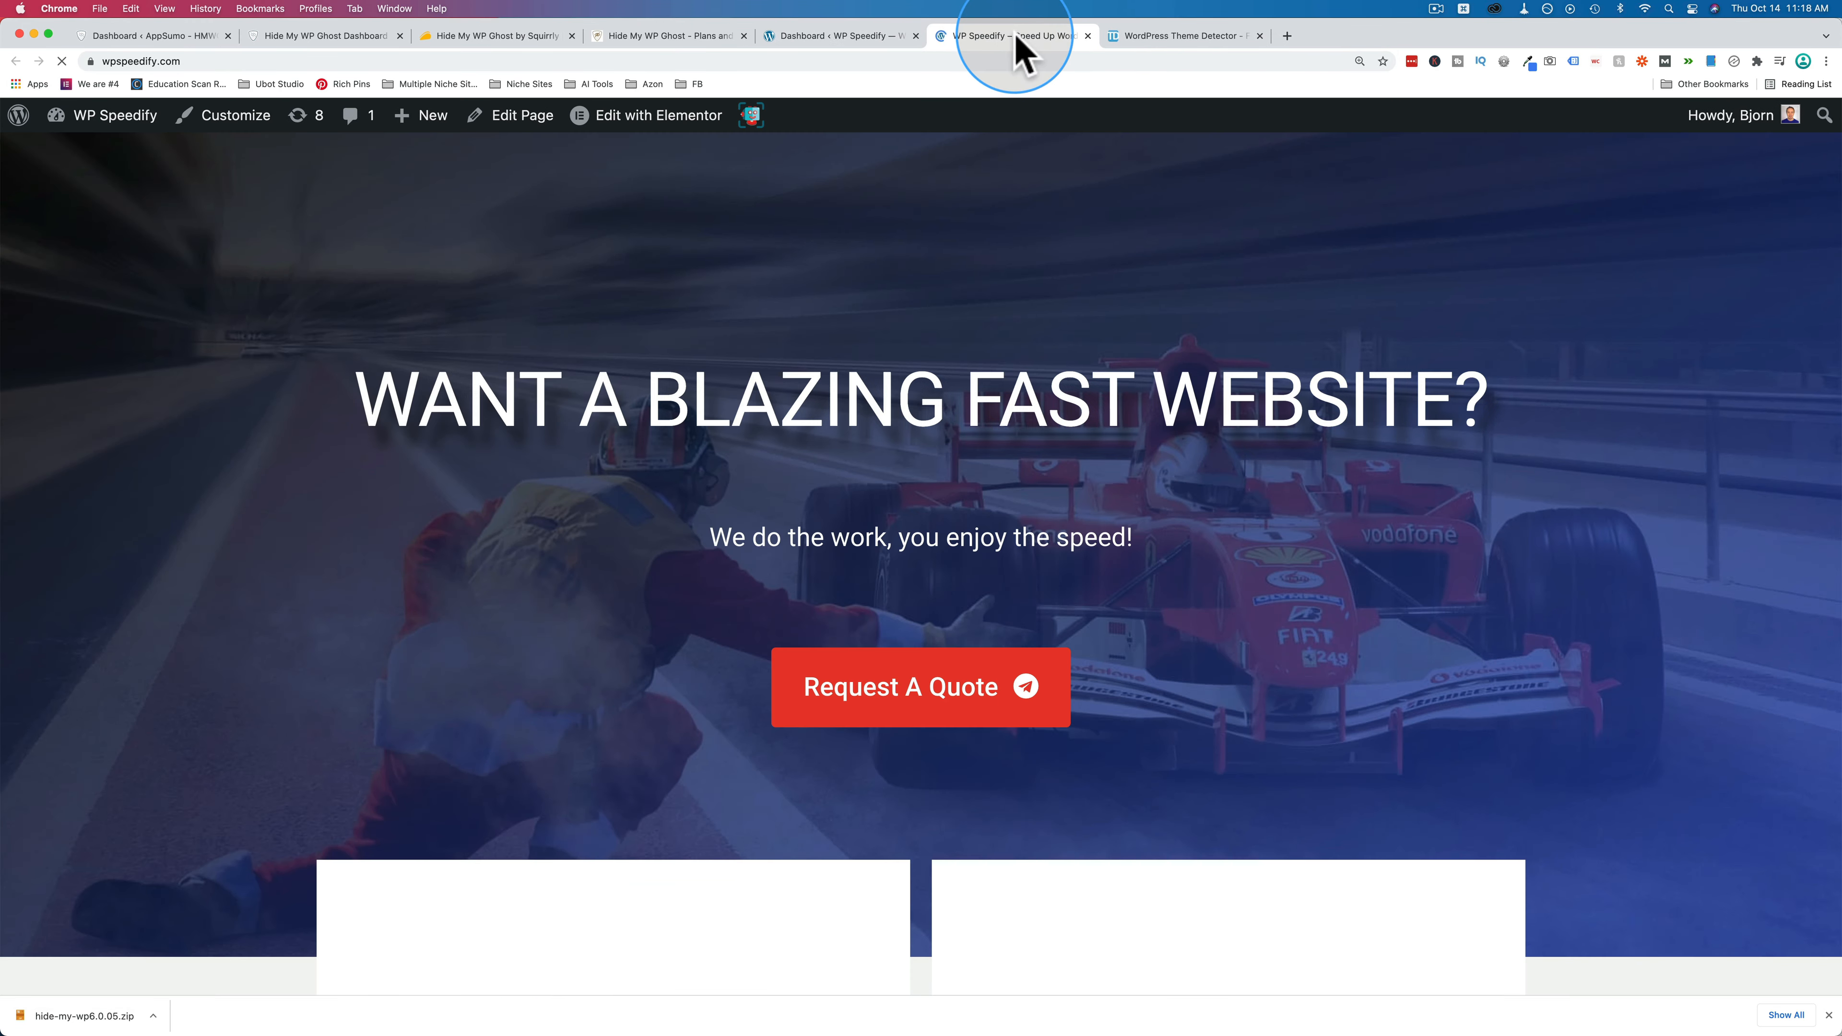
right_click(249, 273)
left_click(319, 496)
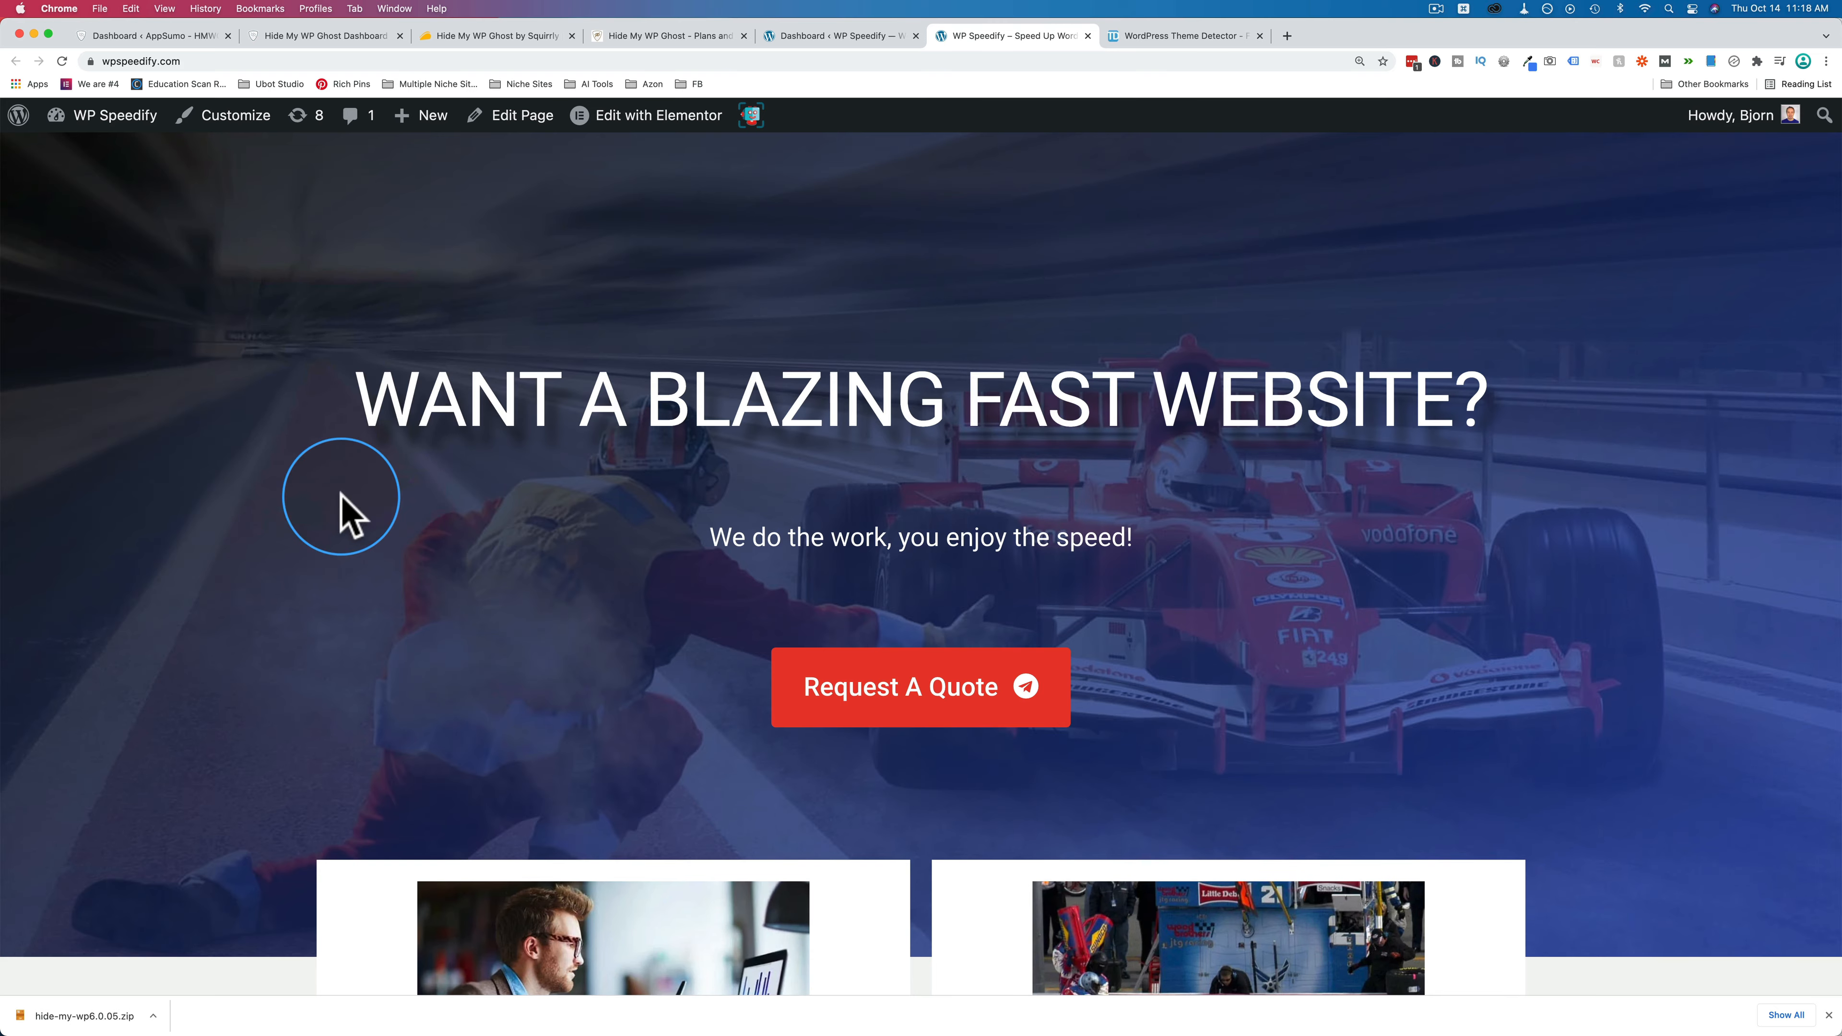
left_click(1087, 36)
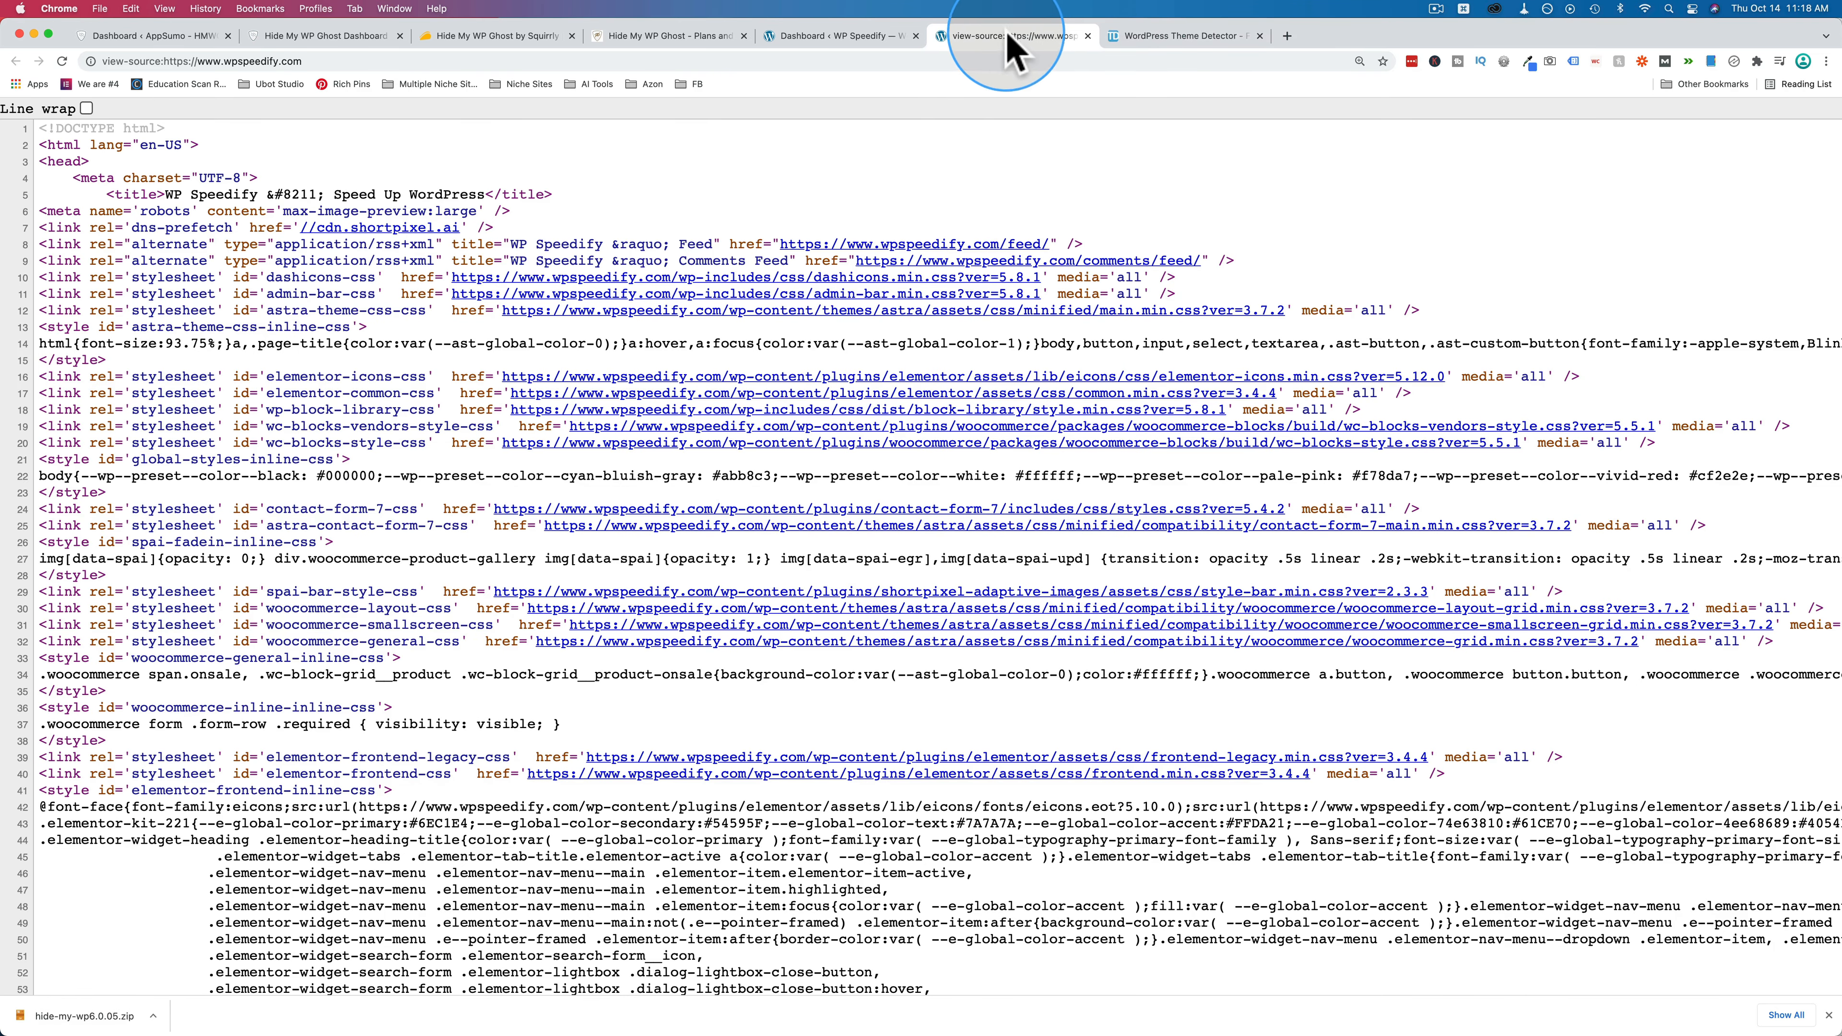
Examine the theme and plugin stylesheet paths in the page source, highlighting the elementor-icons URL.
scroll(399, 395, "down", 1)
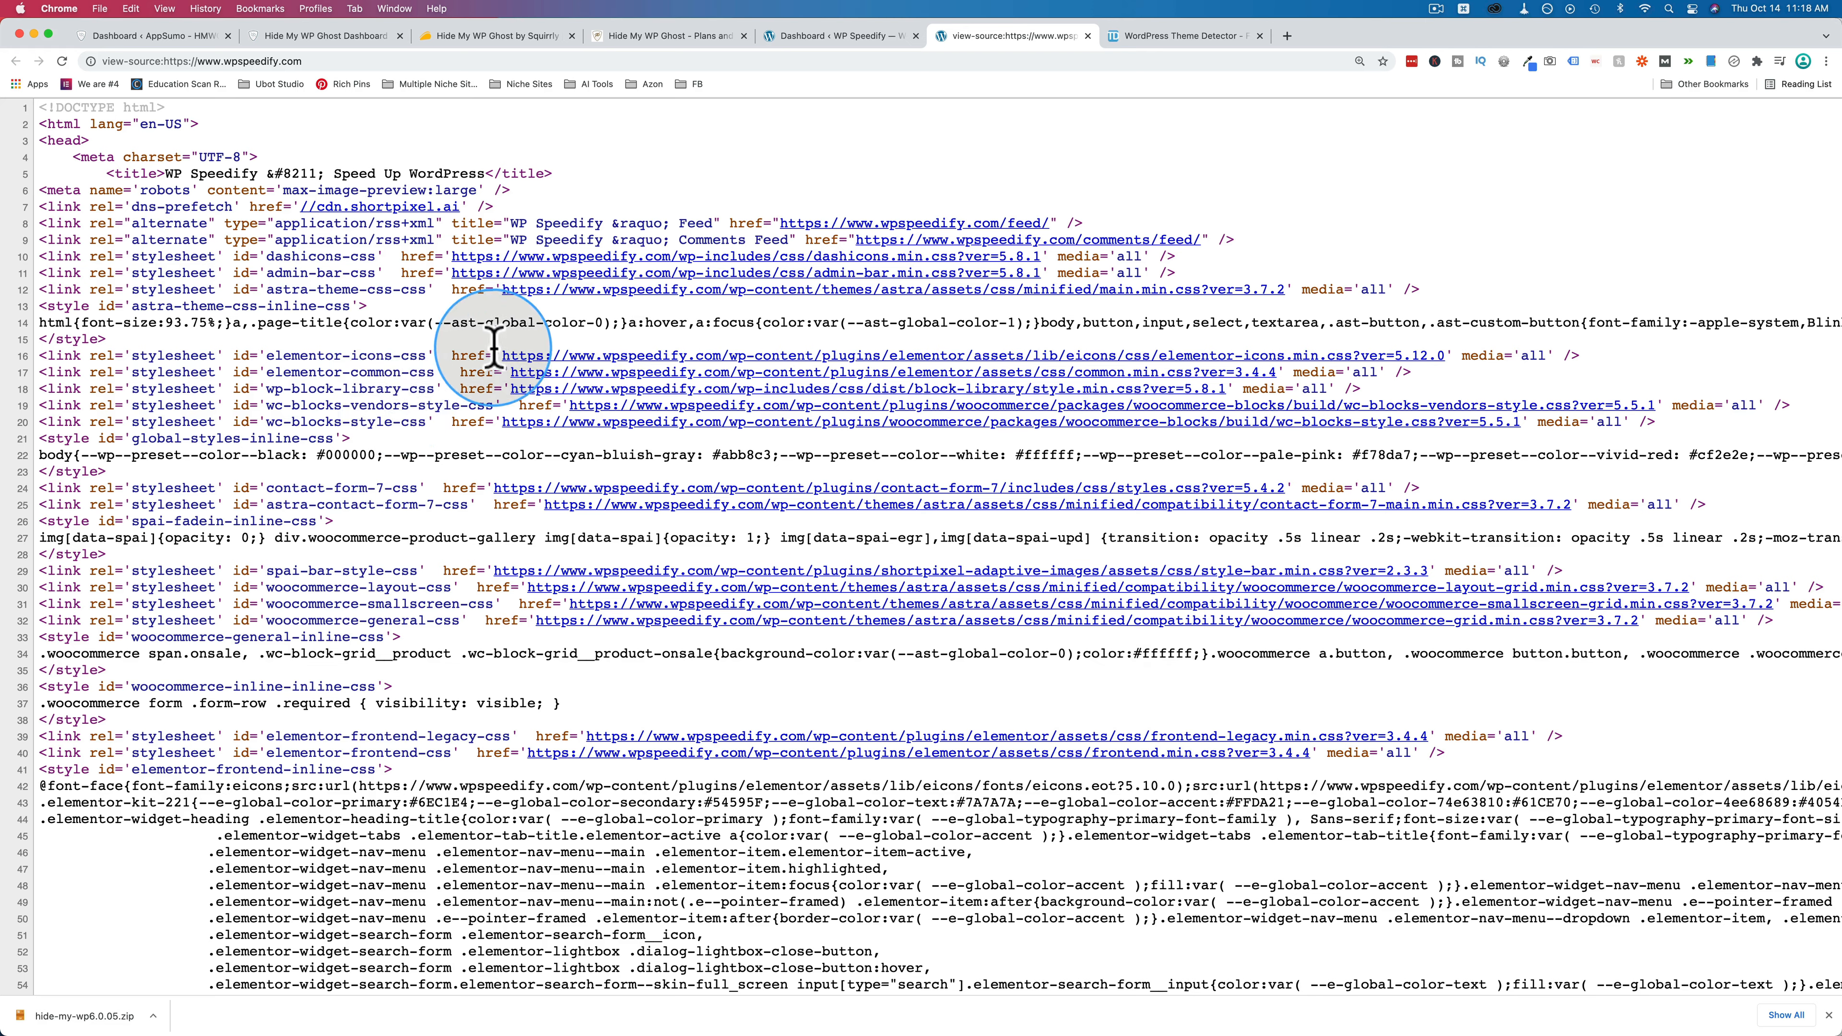
left_click_drag(502, 355, 998, 354)
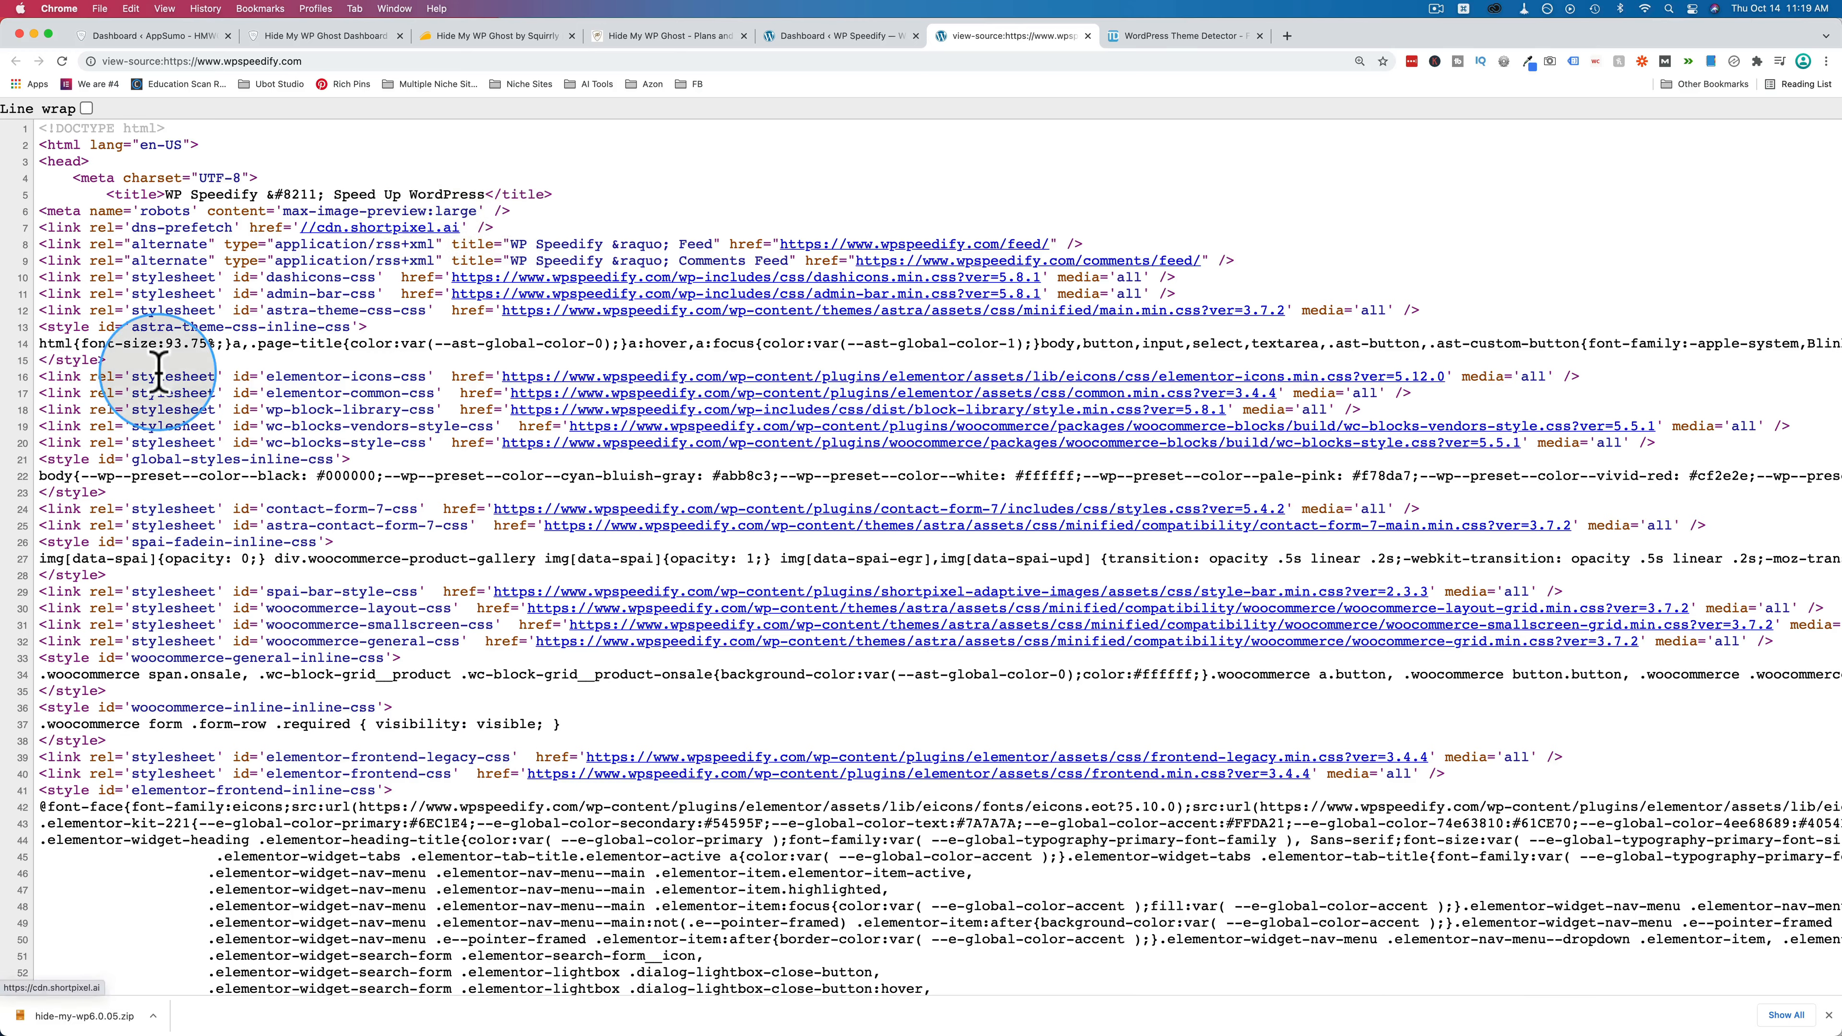
scroll(158, 374, "down", 5)
scroll(159, 374, "down", 12)
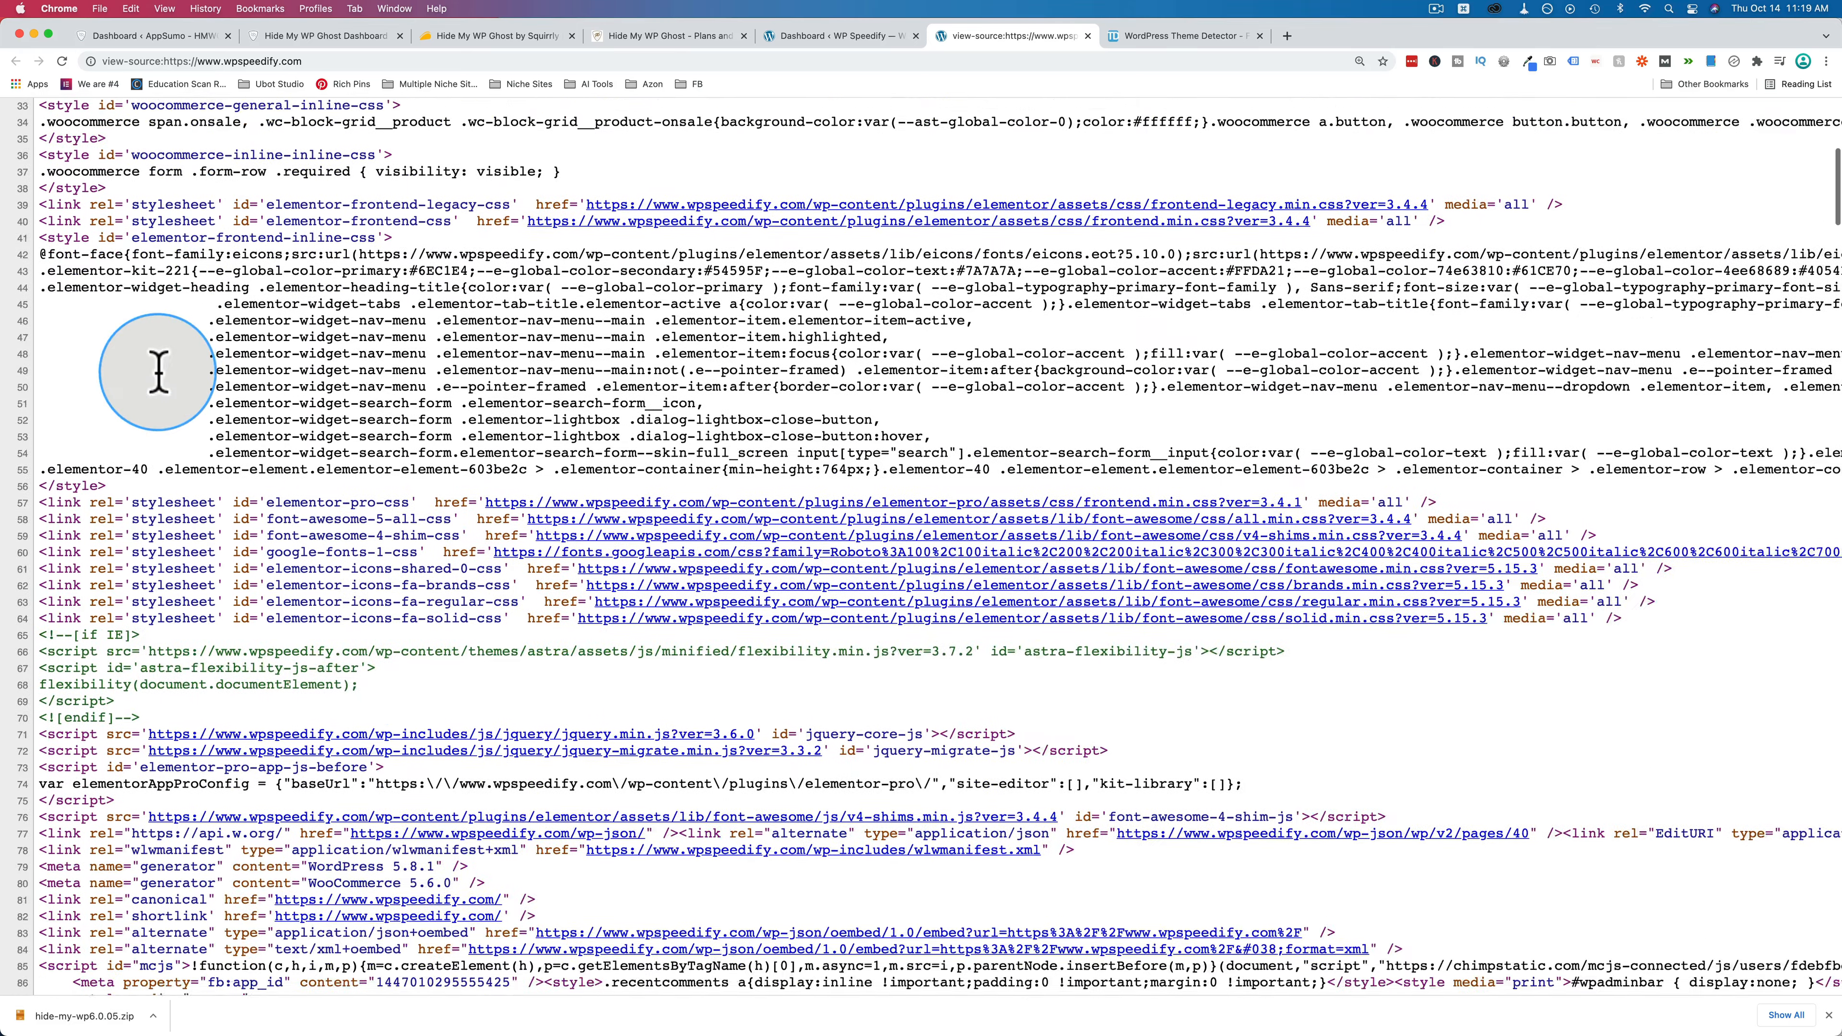
Inspect the generator meta tags in the page source, highlighting the WordPress and WooCommerce names and version numbers.
scroll(158, 374, "down", 3)
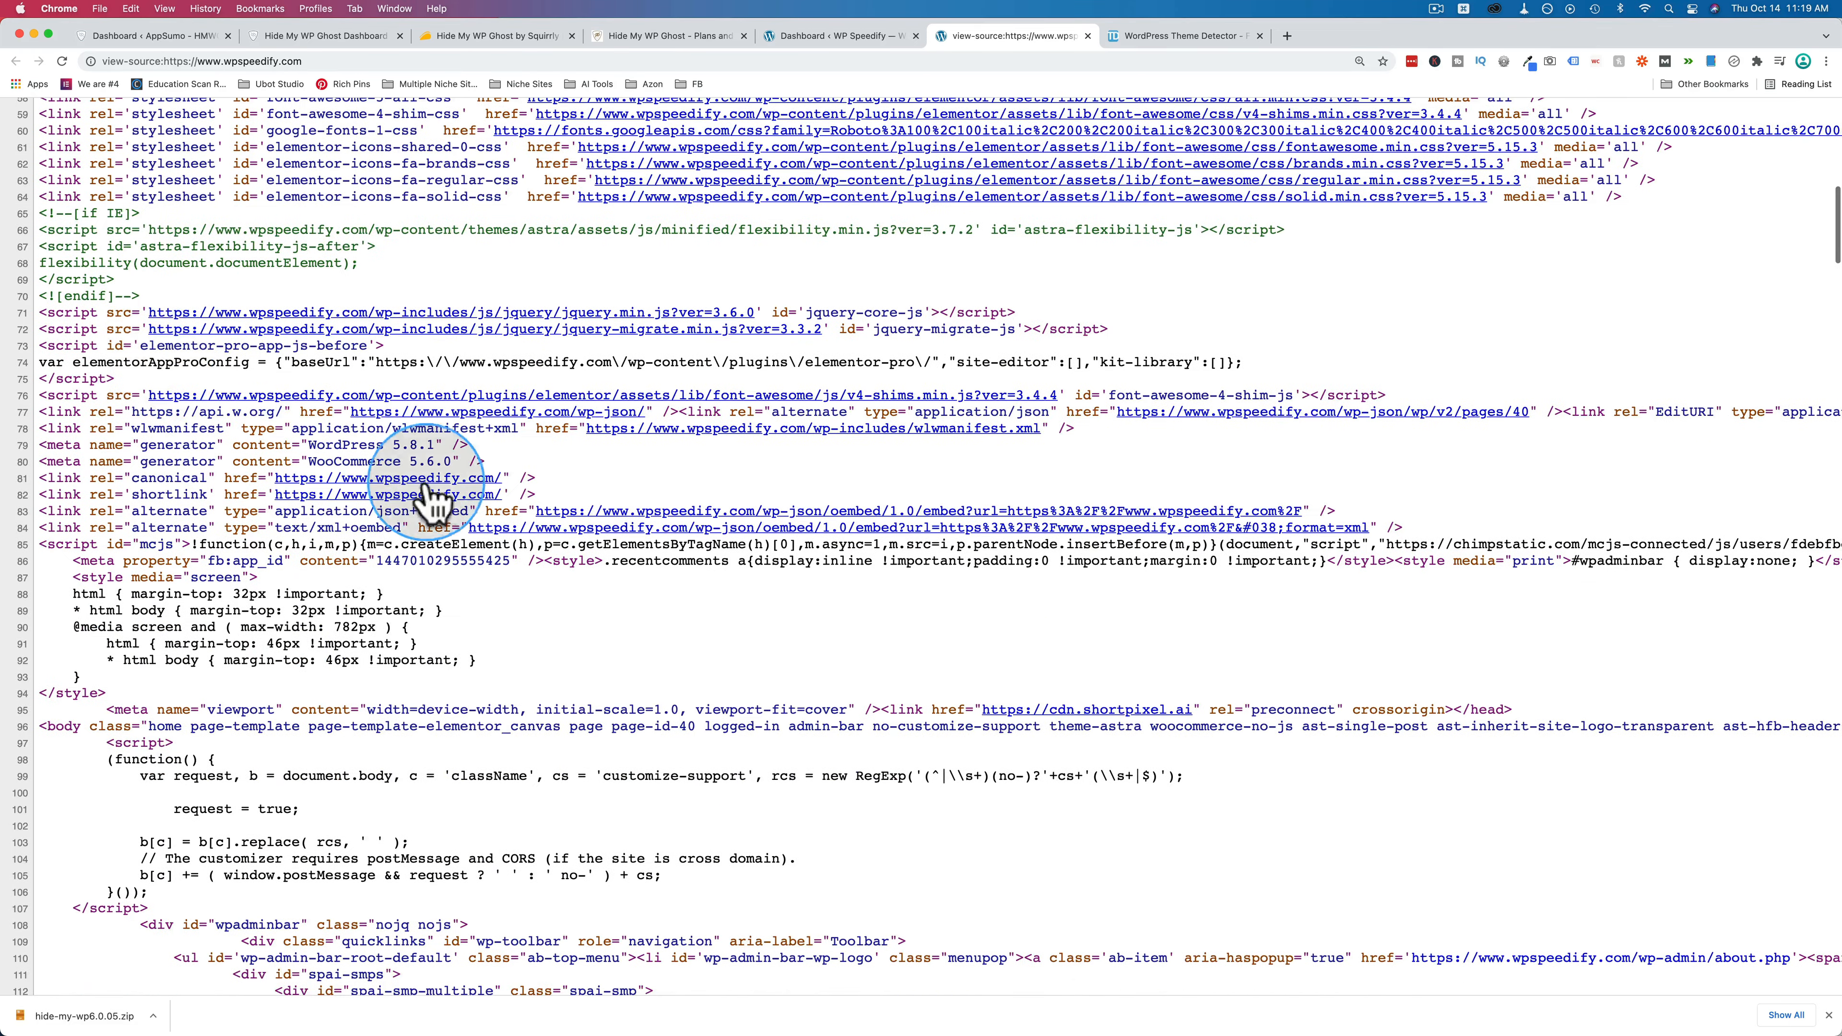
left_click_drag(470, 445, 40, 449)
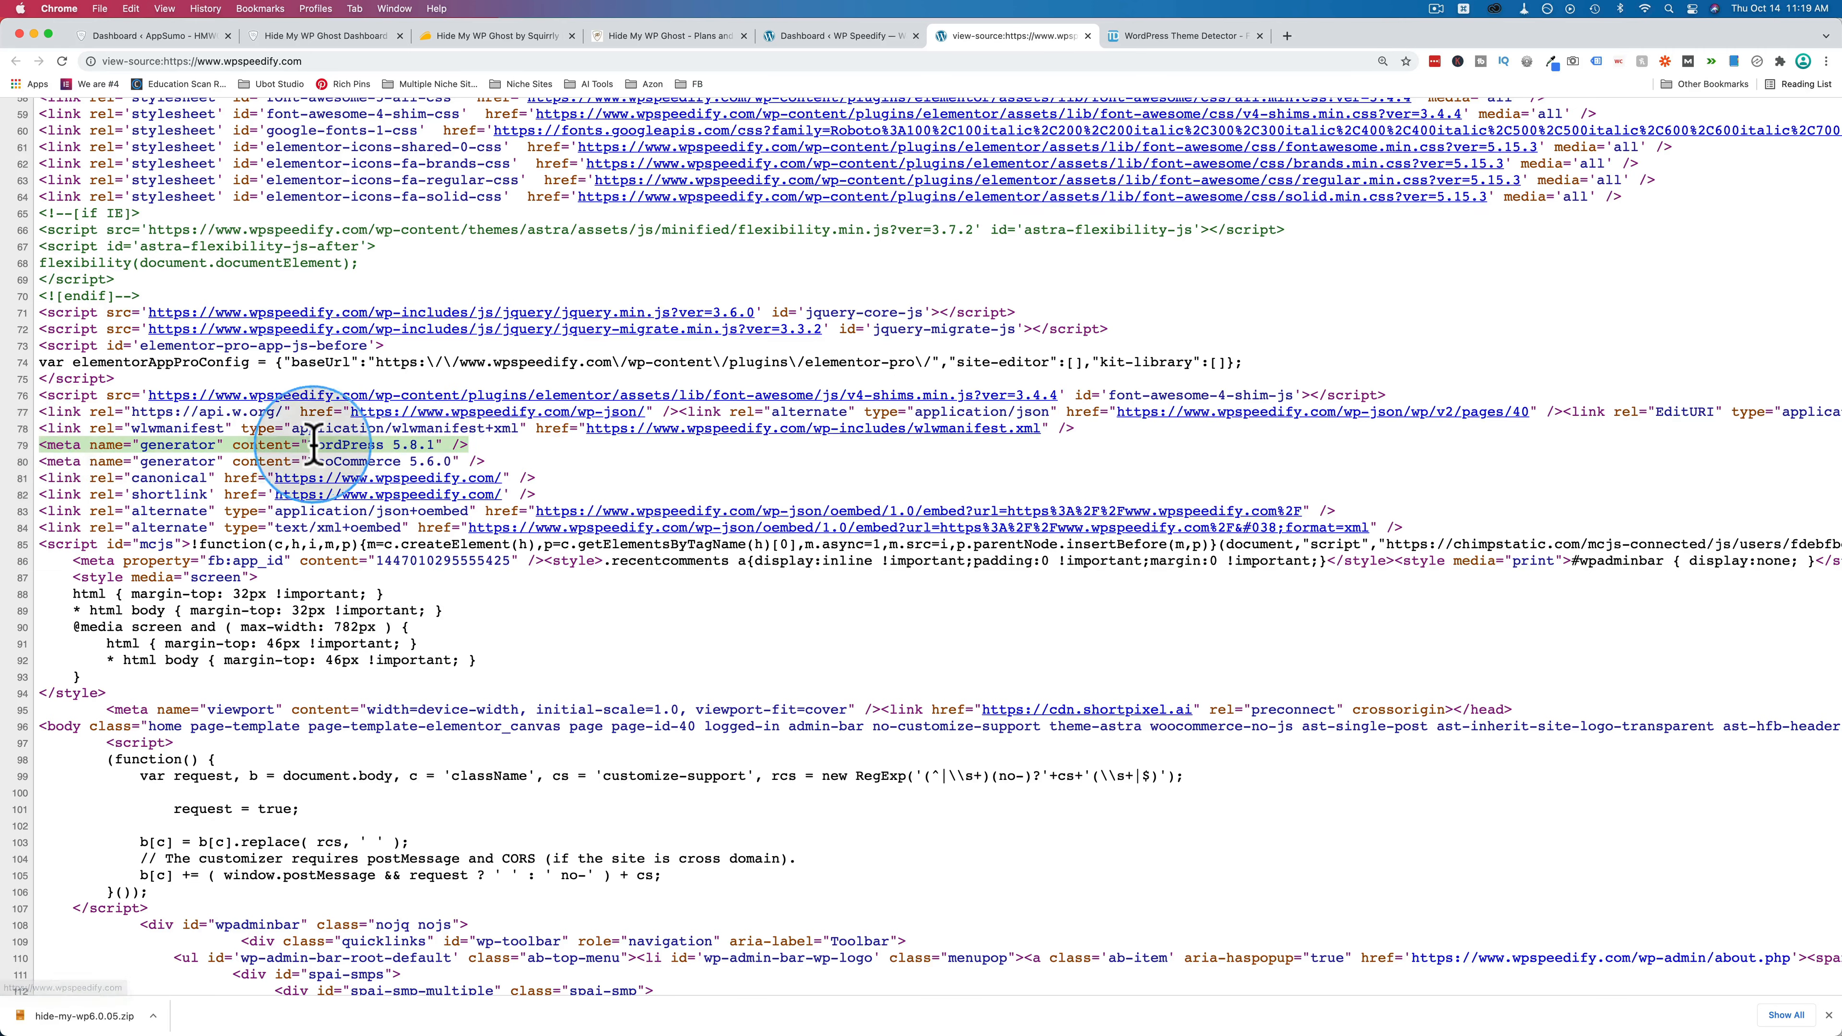
left_click(330, 444)
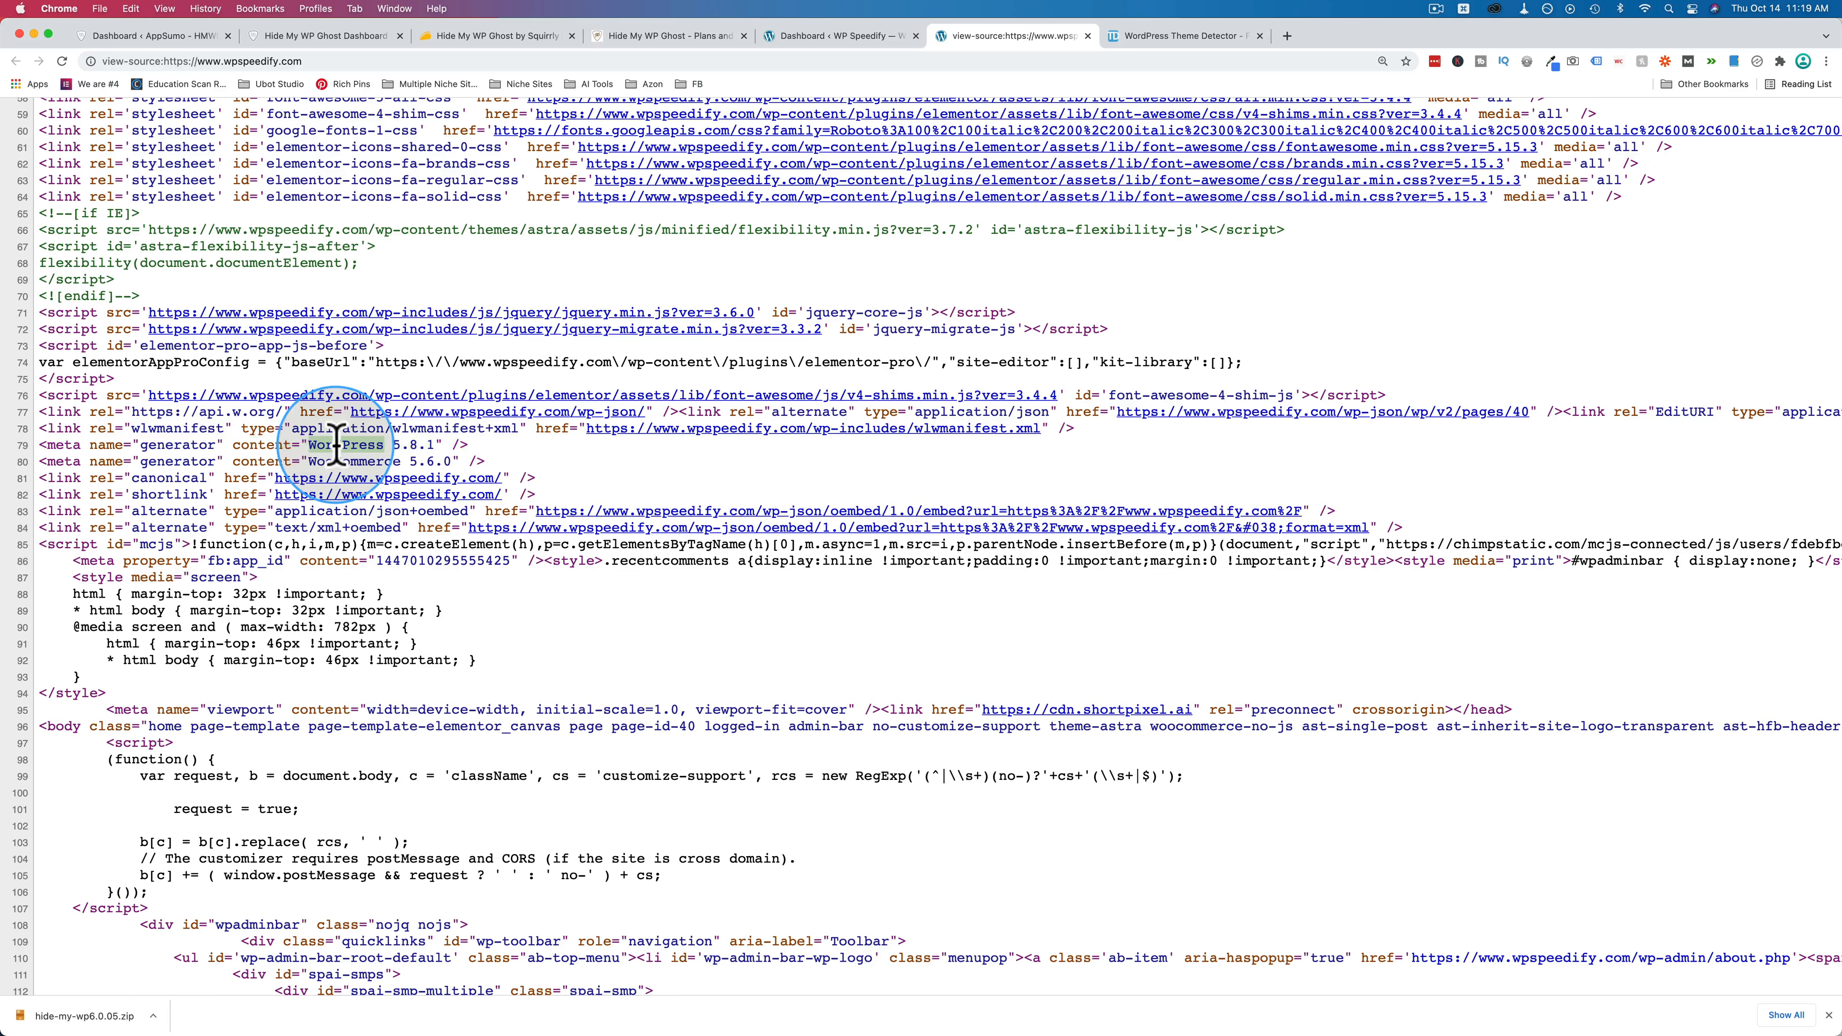
left_click_drag(397, 444, 434, 444)
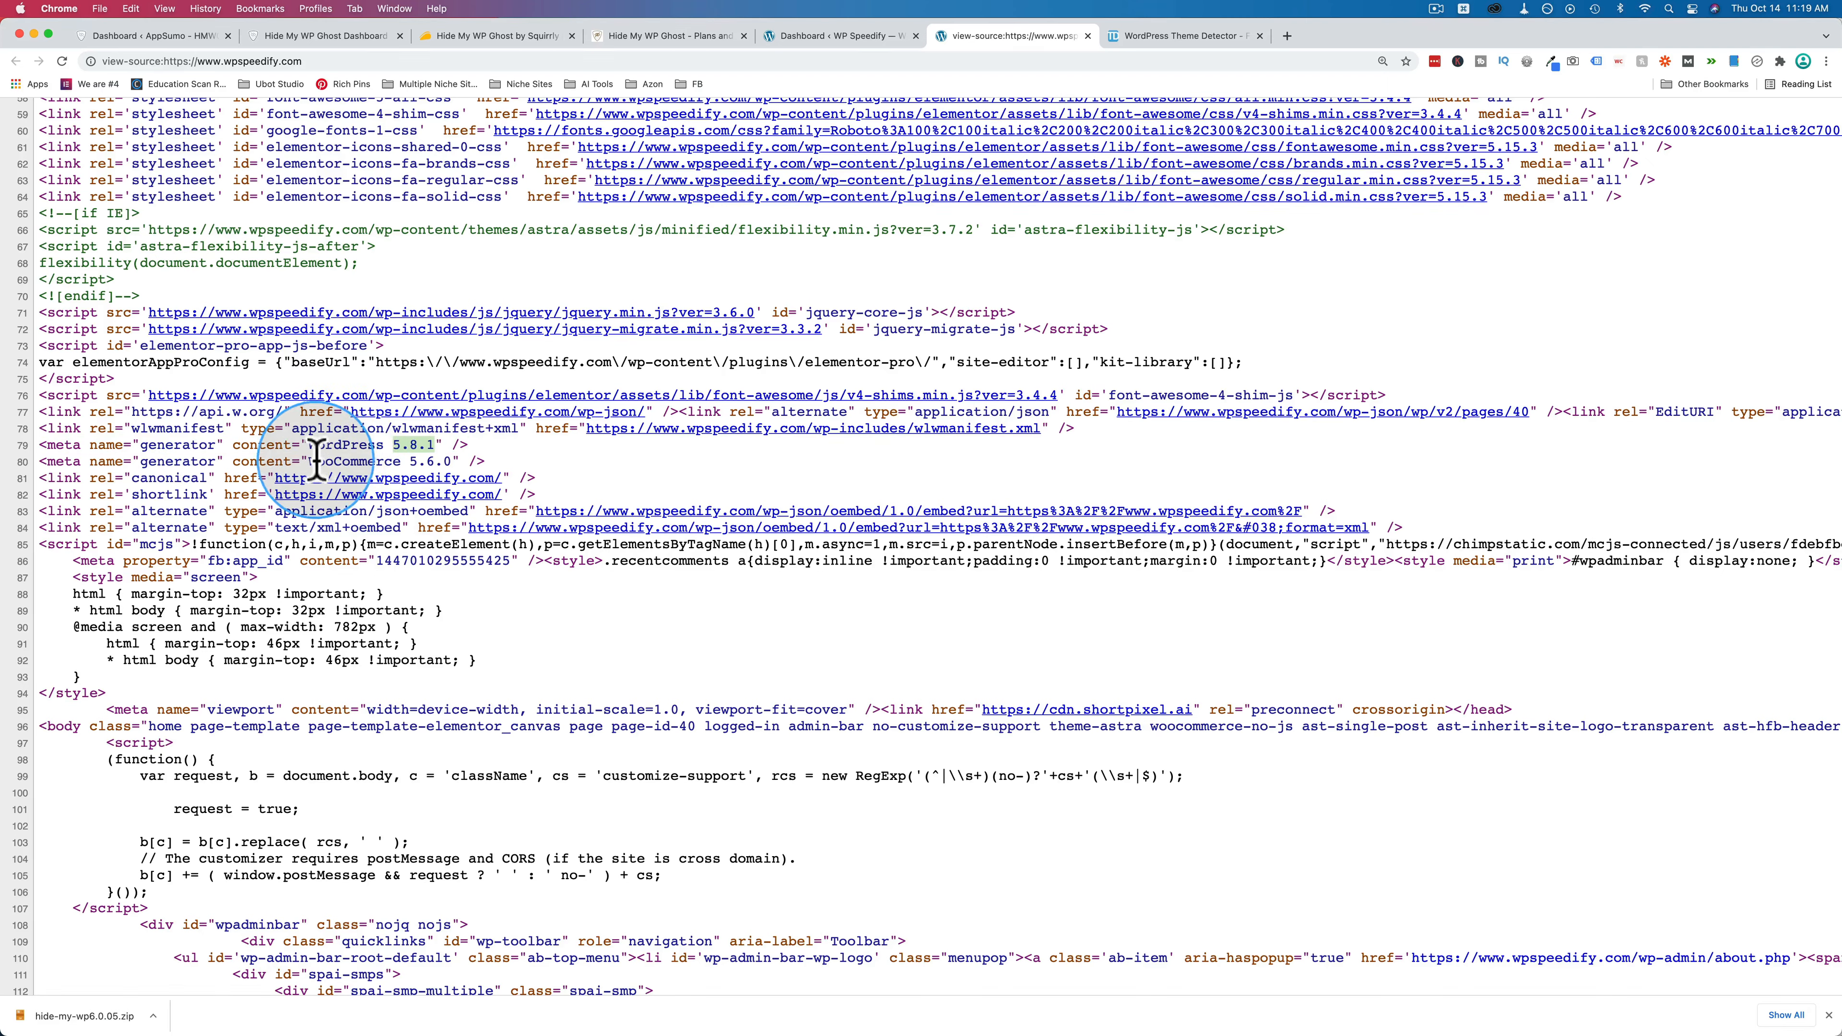
left_click_drag(309, 462, 449, 462)
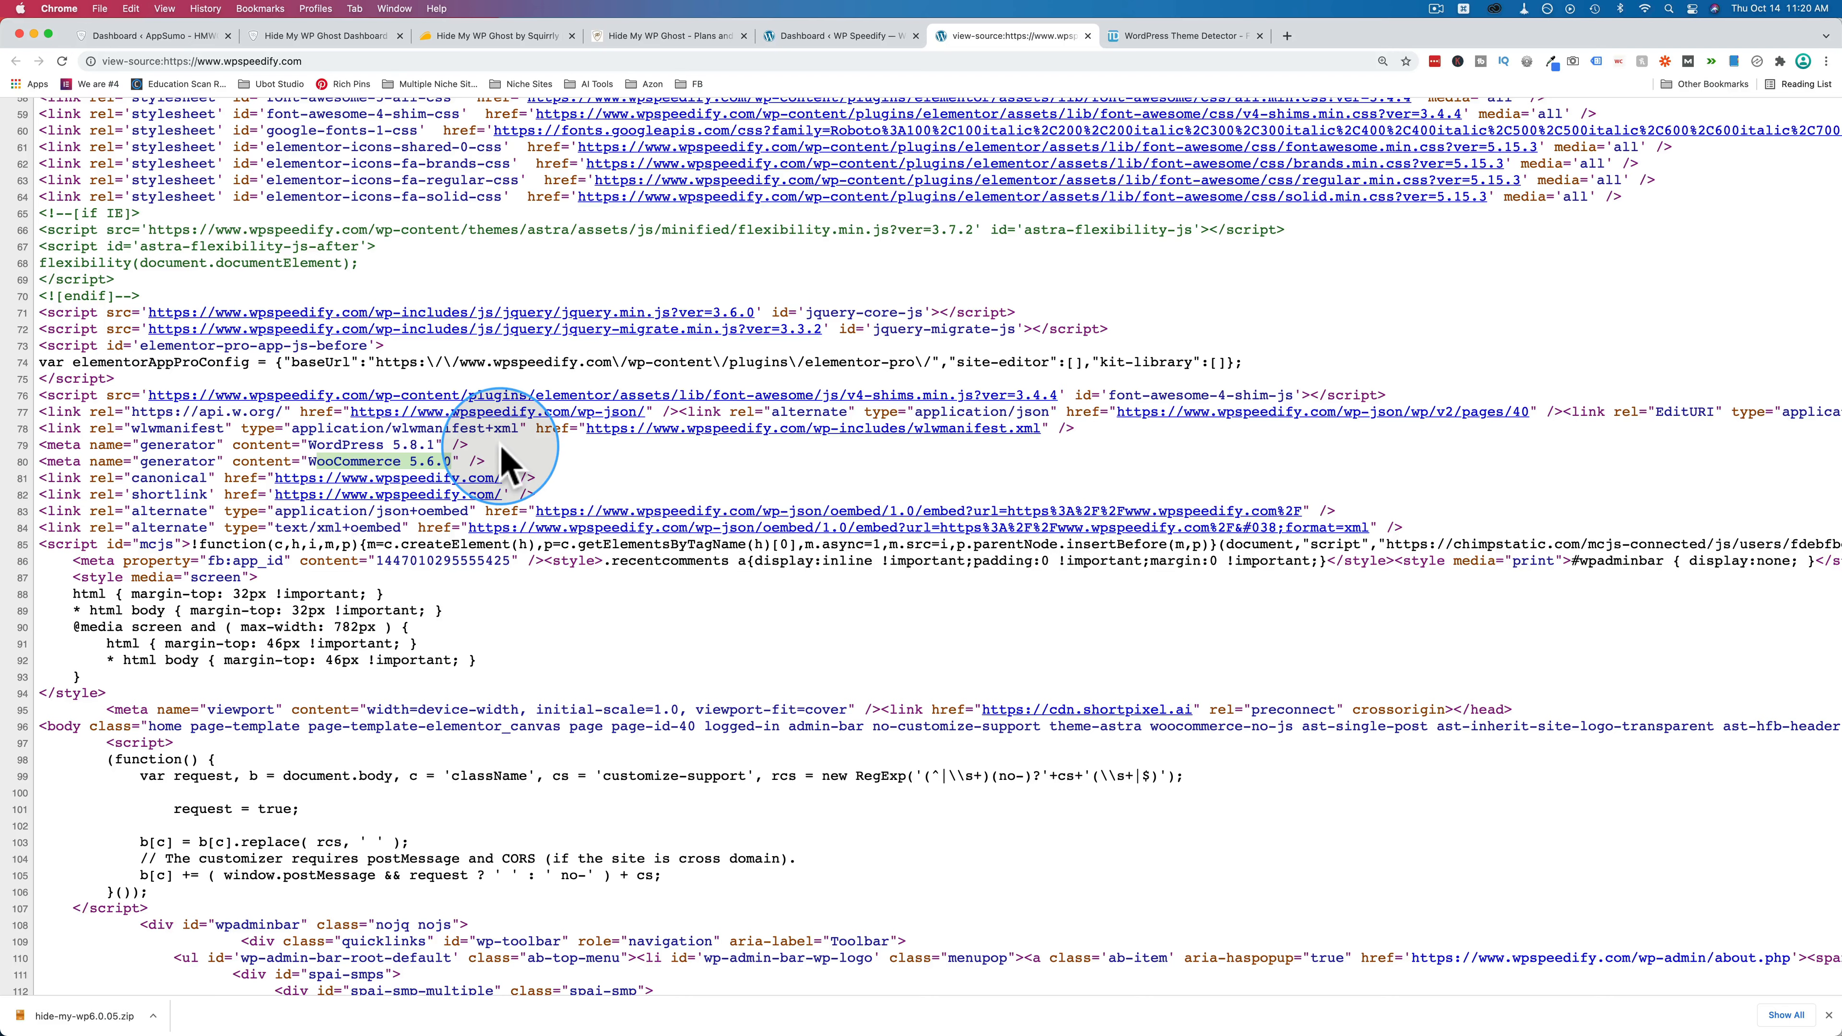
left_click_drag(393, 444, 424, 446)
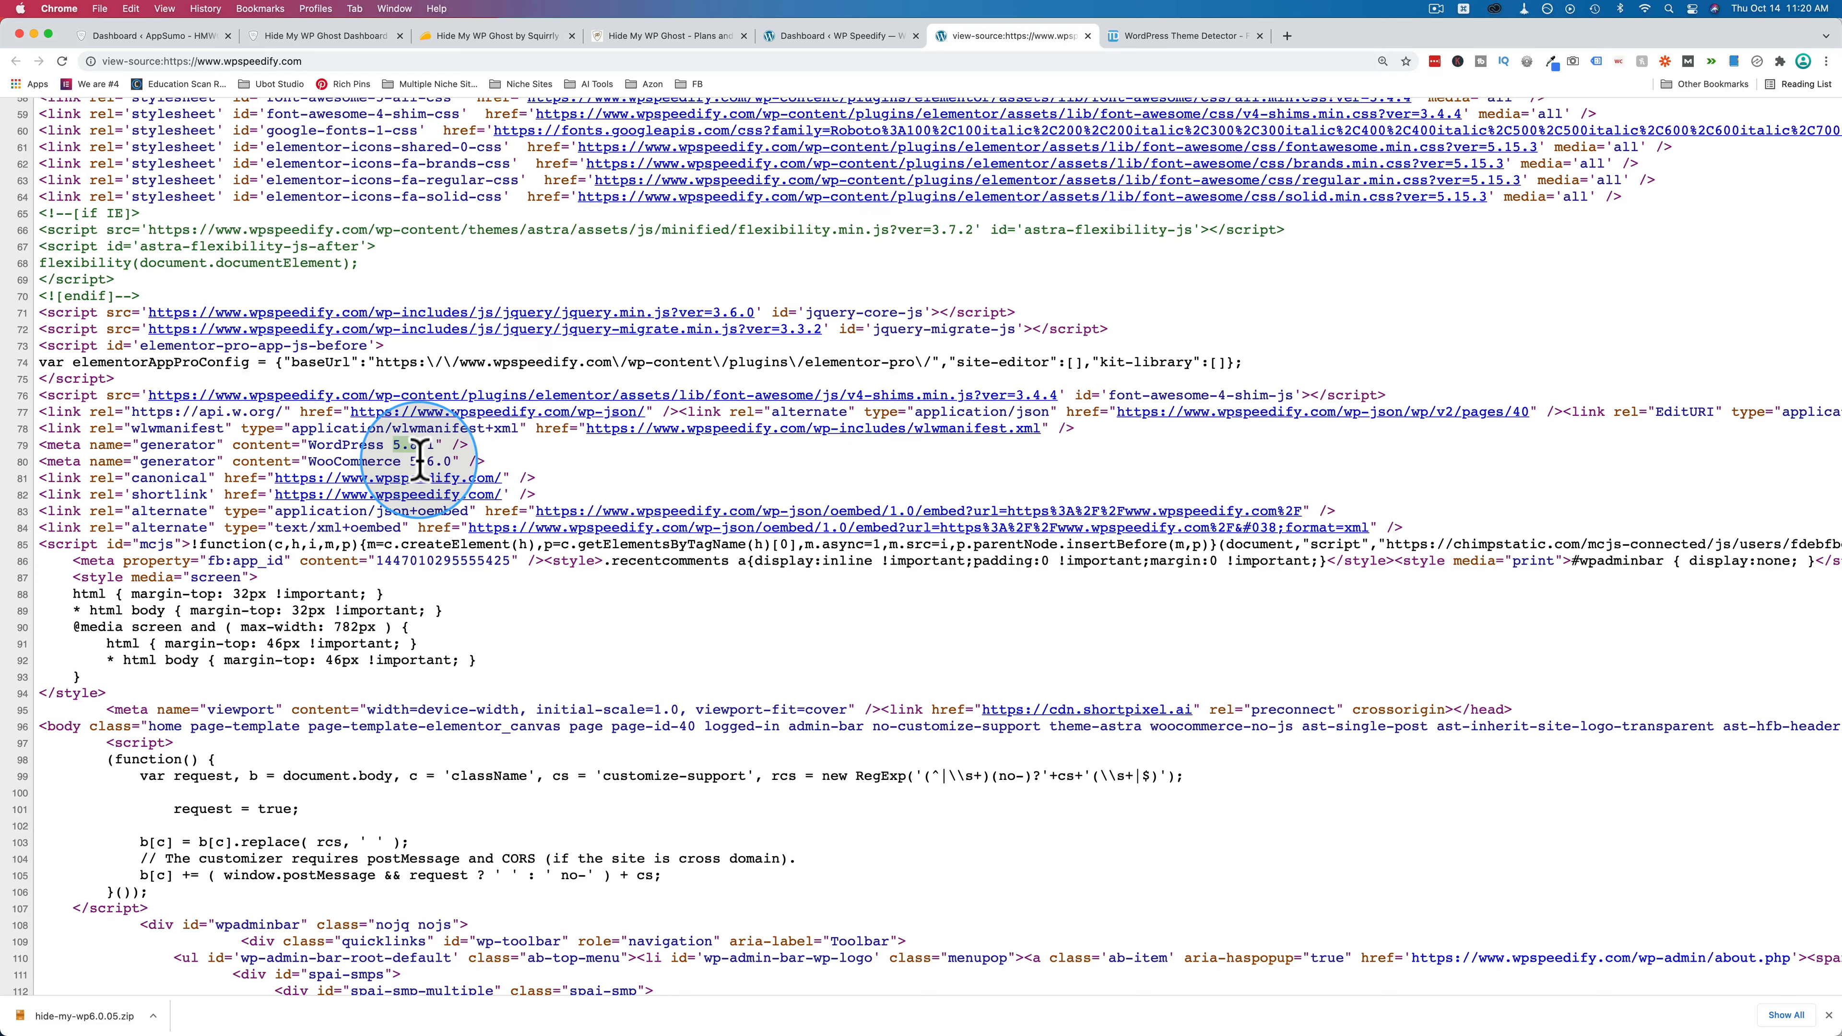
left_click_drag(481, 445, 43, 448)
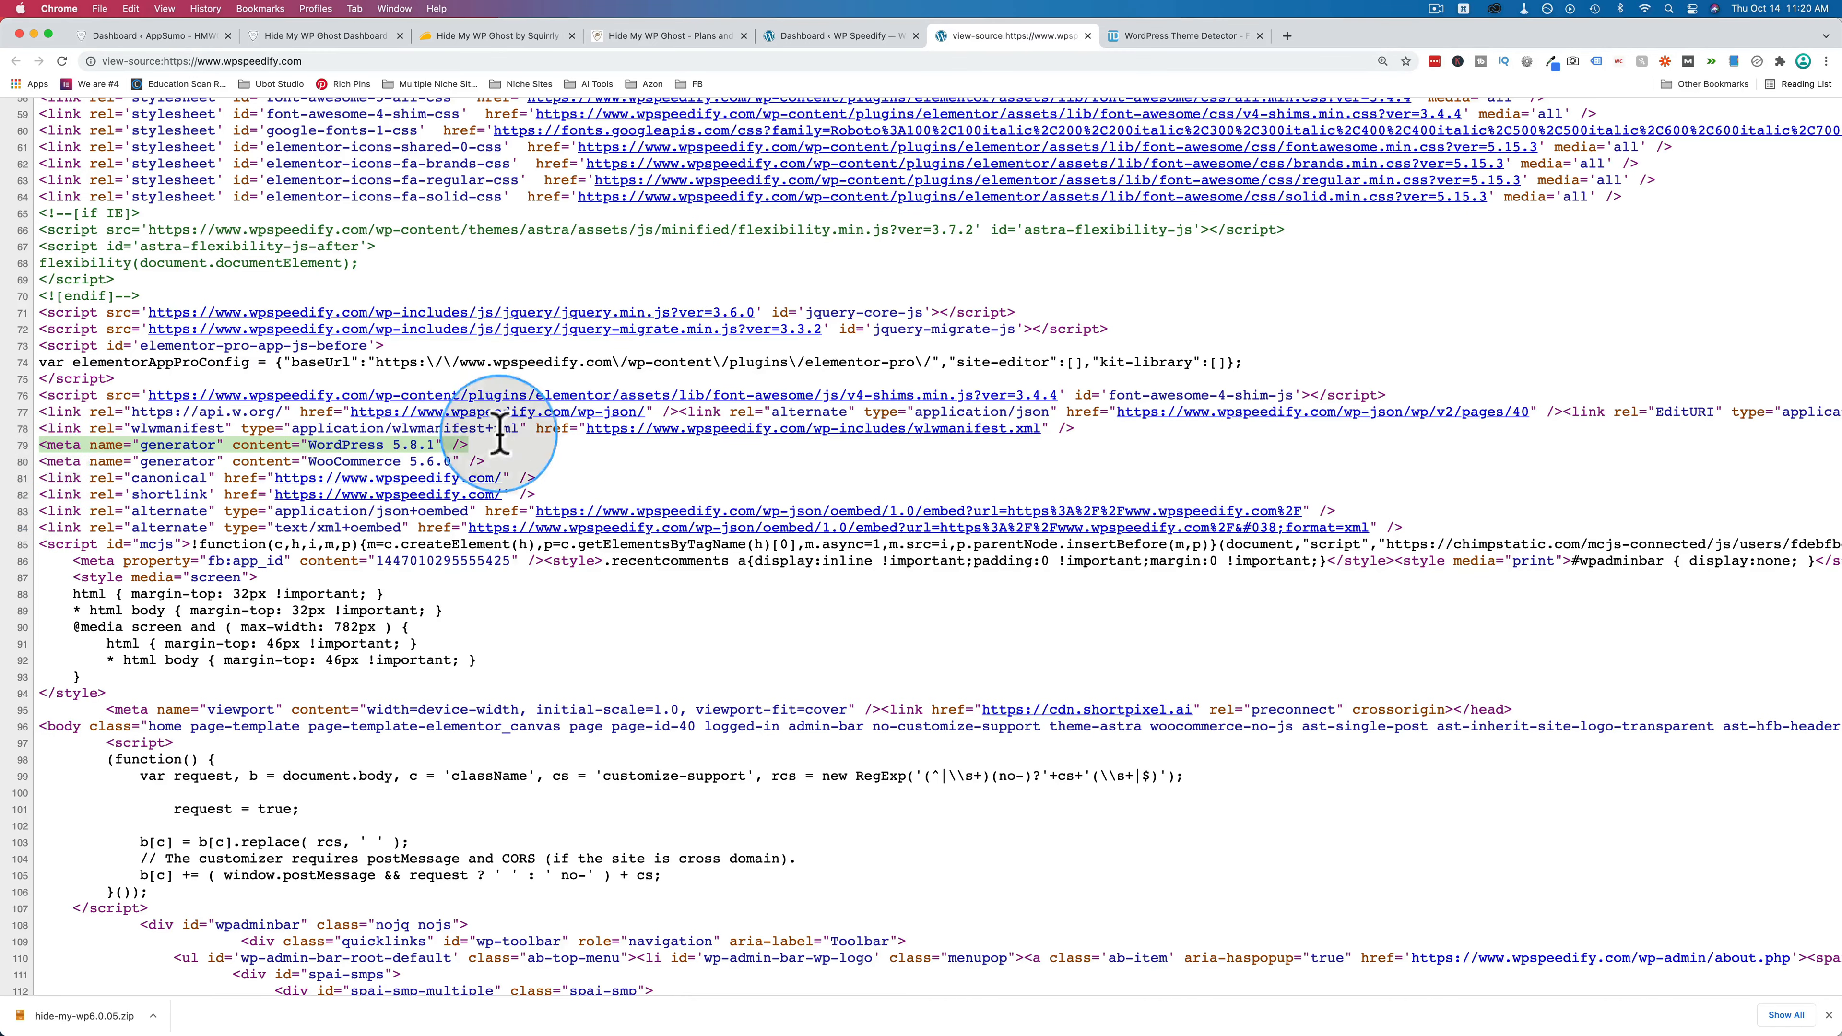
scroll(525, 451, "up", 10)
scroll(526, 453, "up", 5)
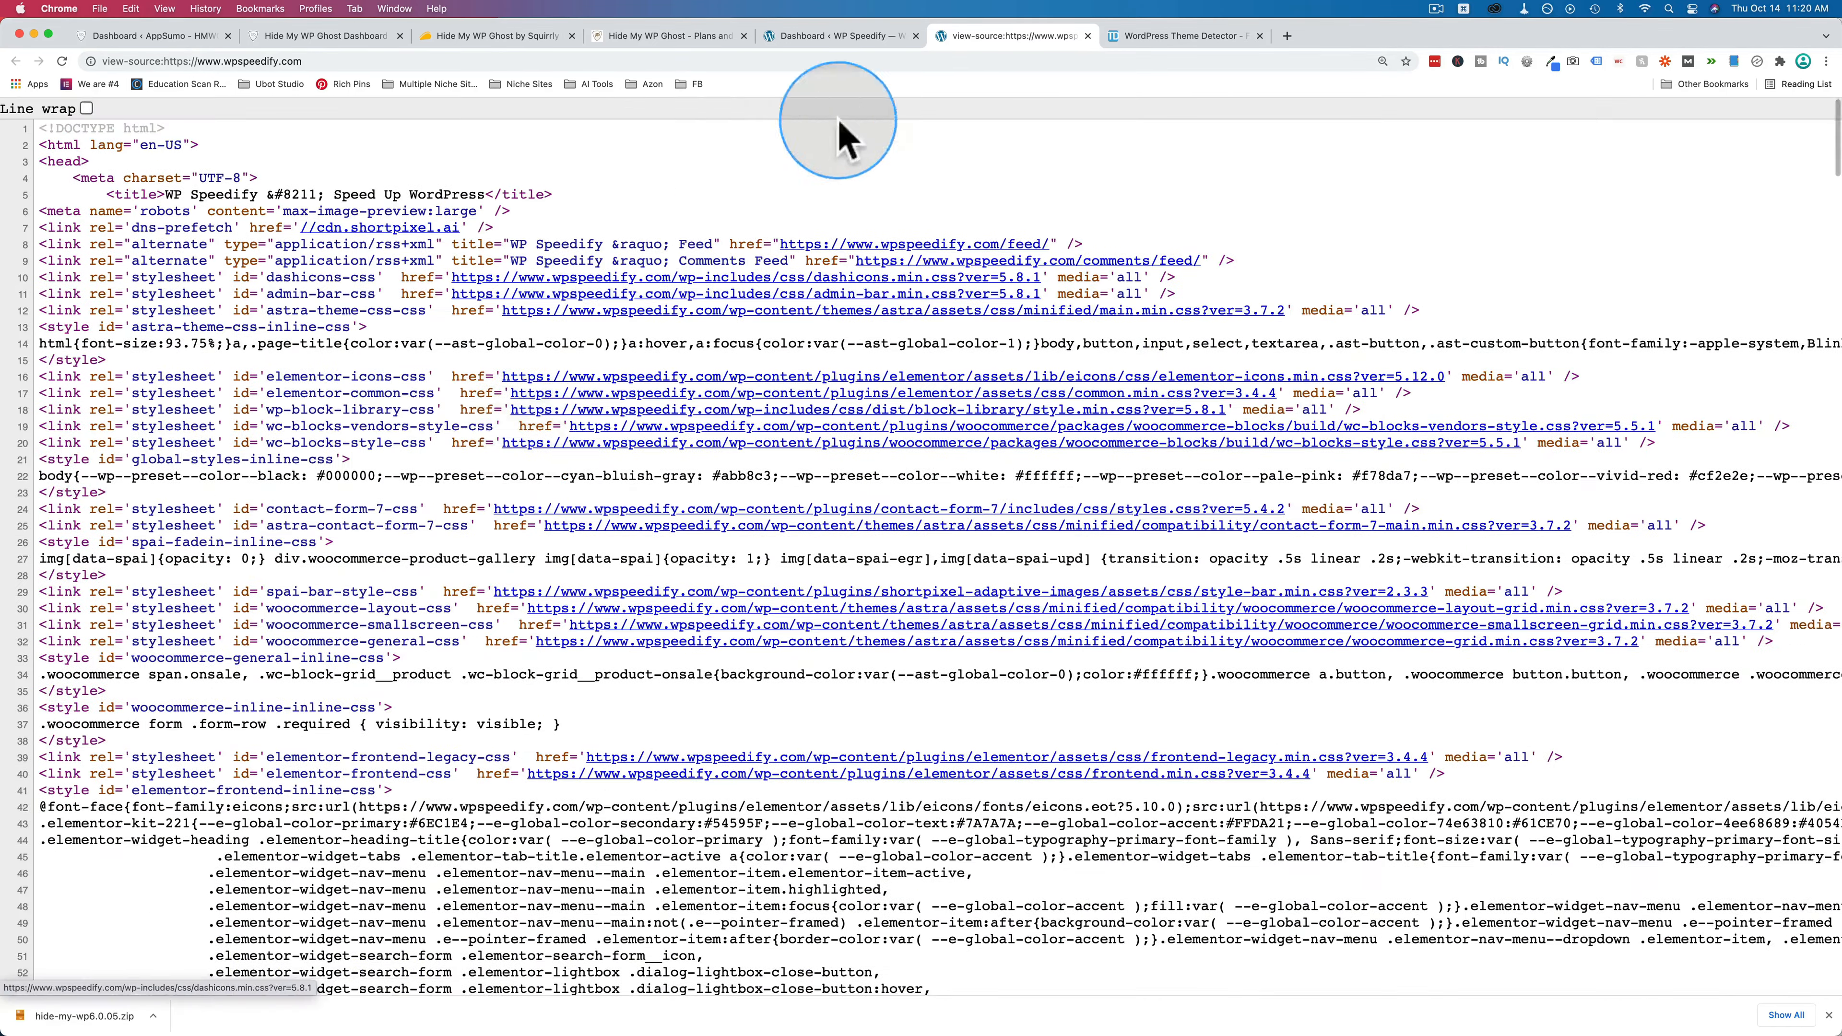
In the WP Speedify dashboard, upload the downloaded hide-my-wp6.0.05.zip as a new plugin, then install and activate it.
left_click(832, 40)
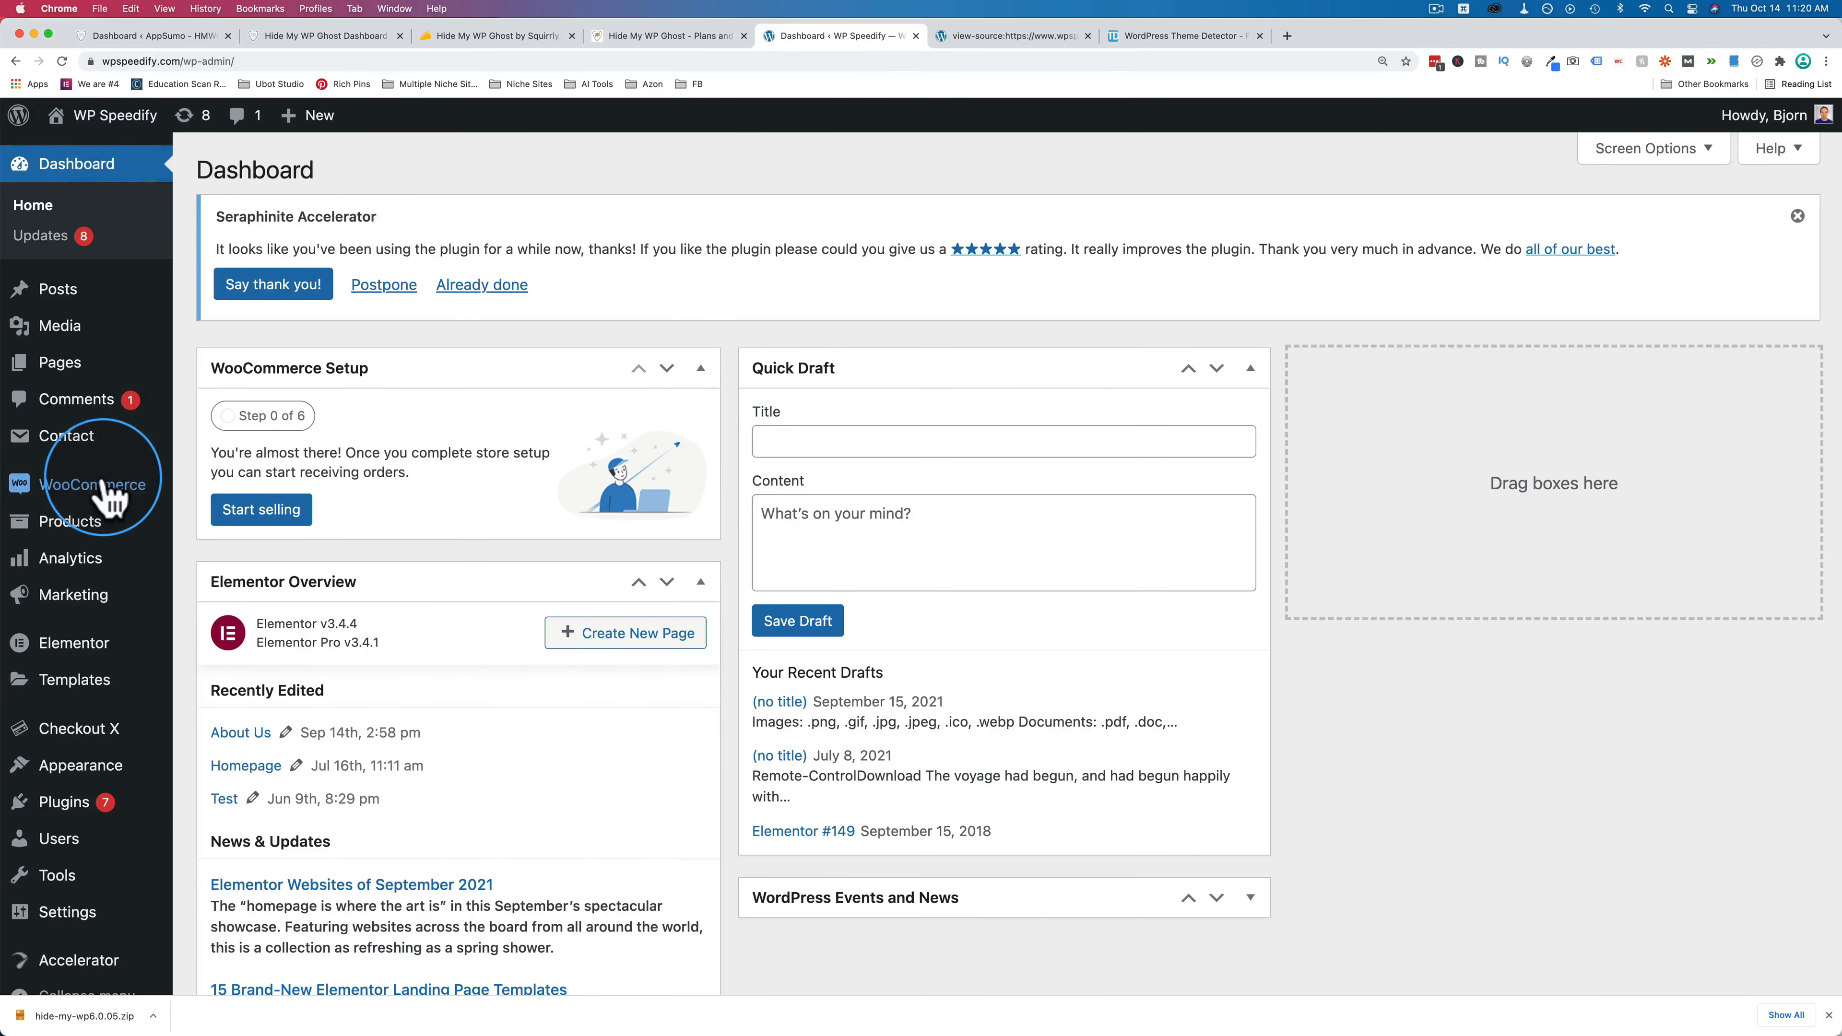
scroll(108, 494, "down", 3)
mouse_move(73, 780)
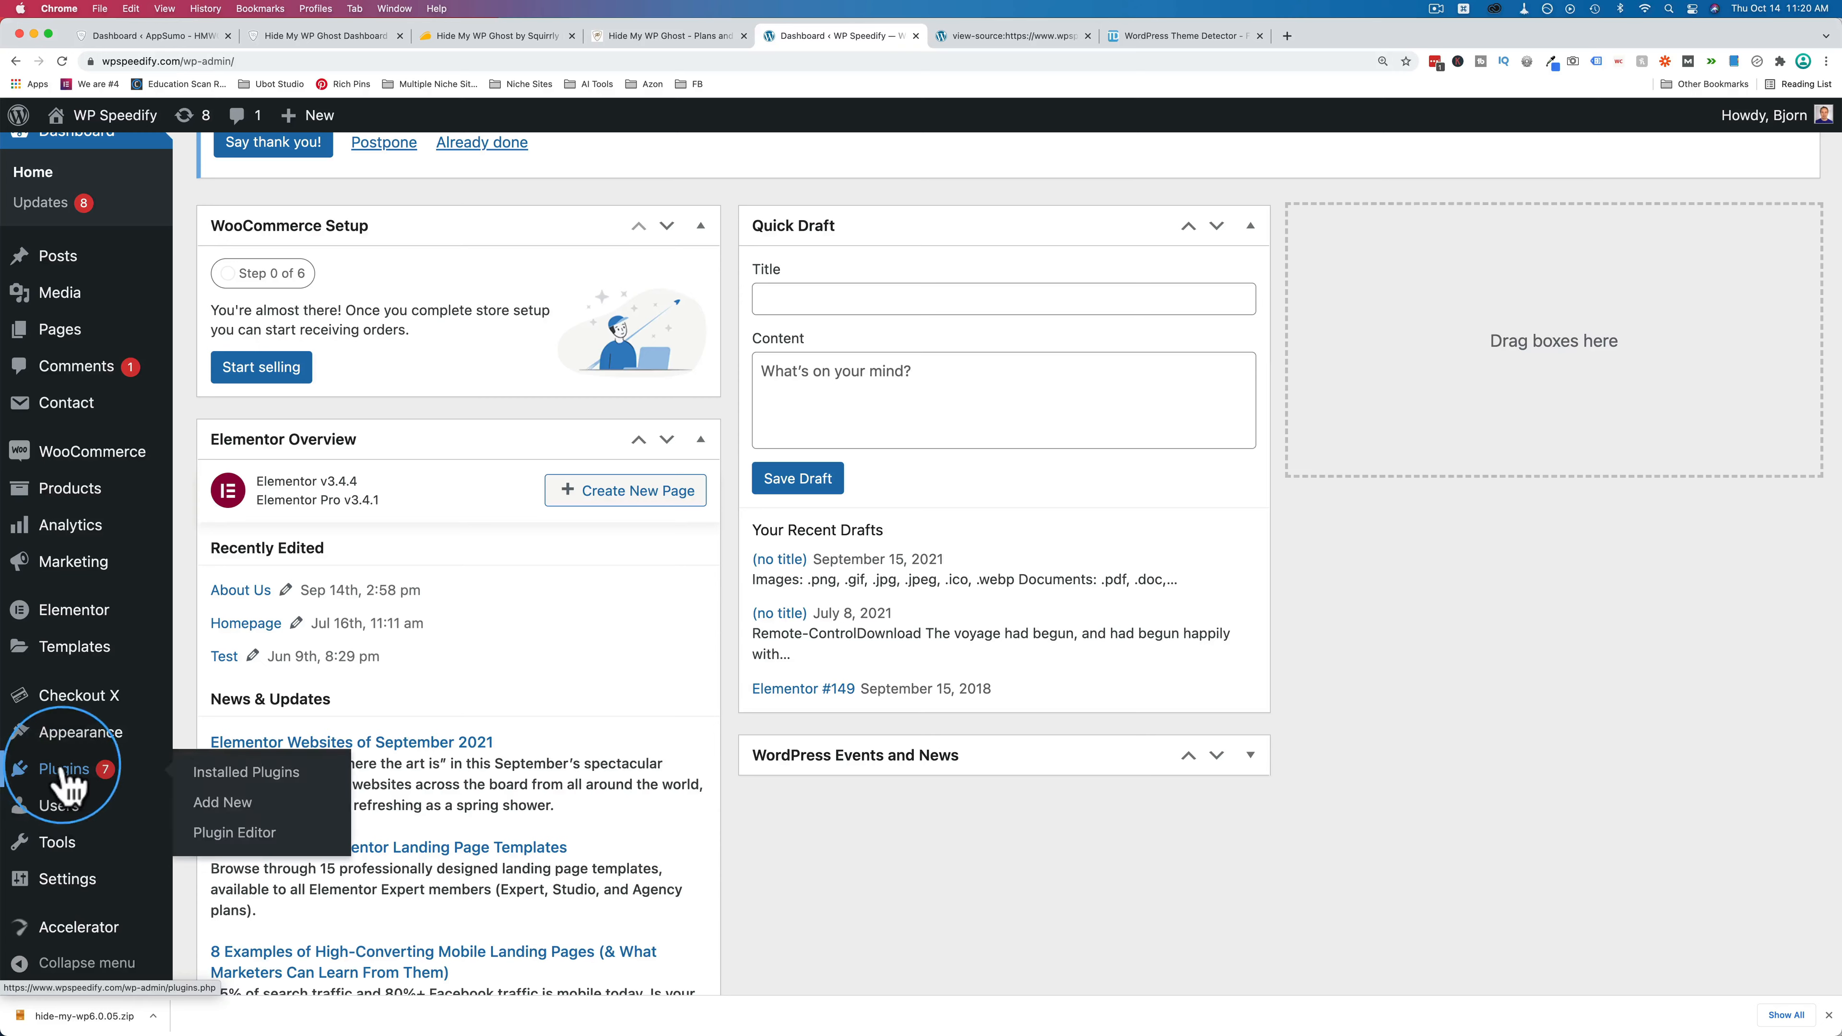
left_click(212, 798)
left_click(395, 171)
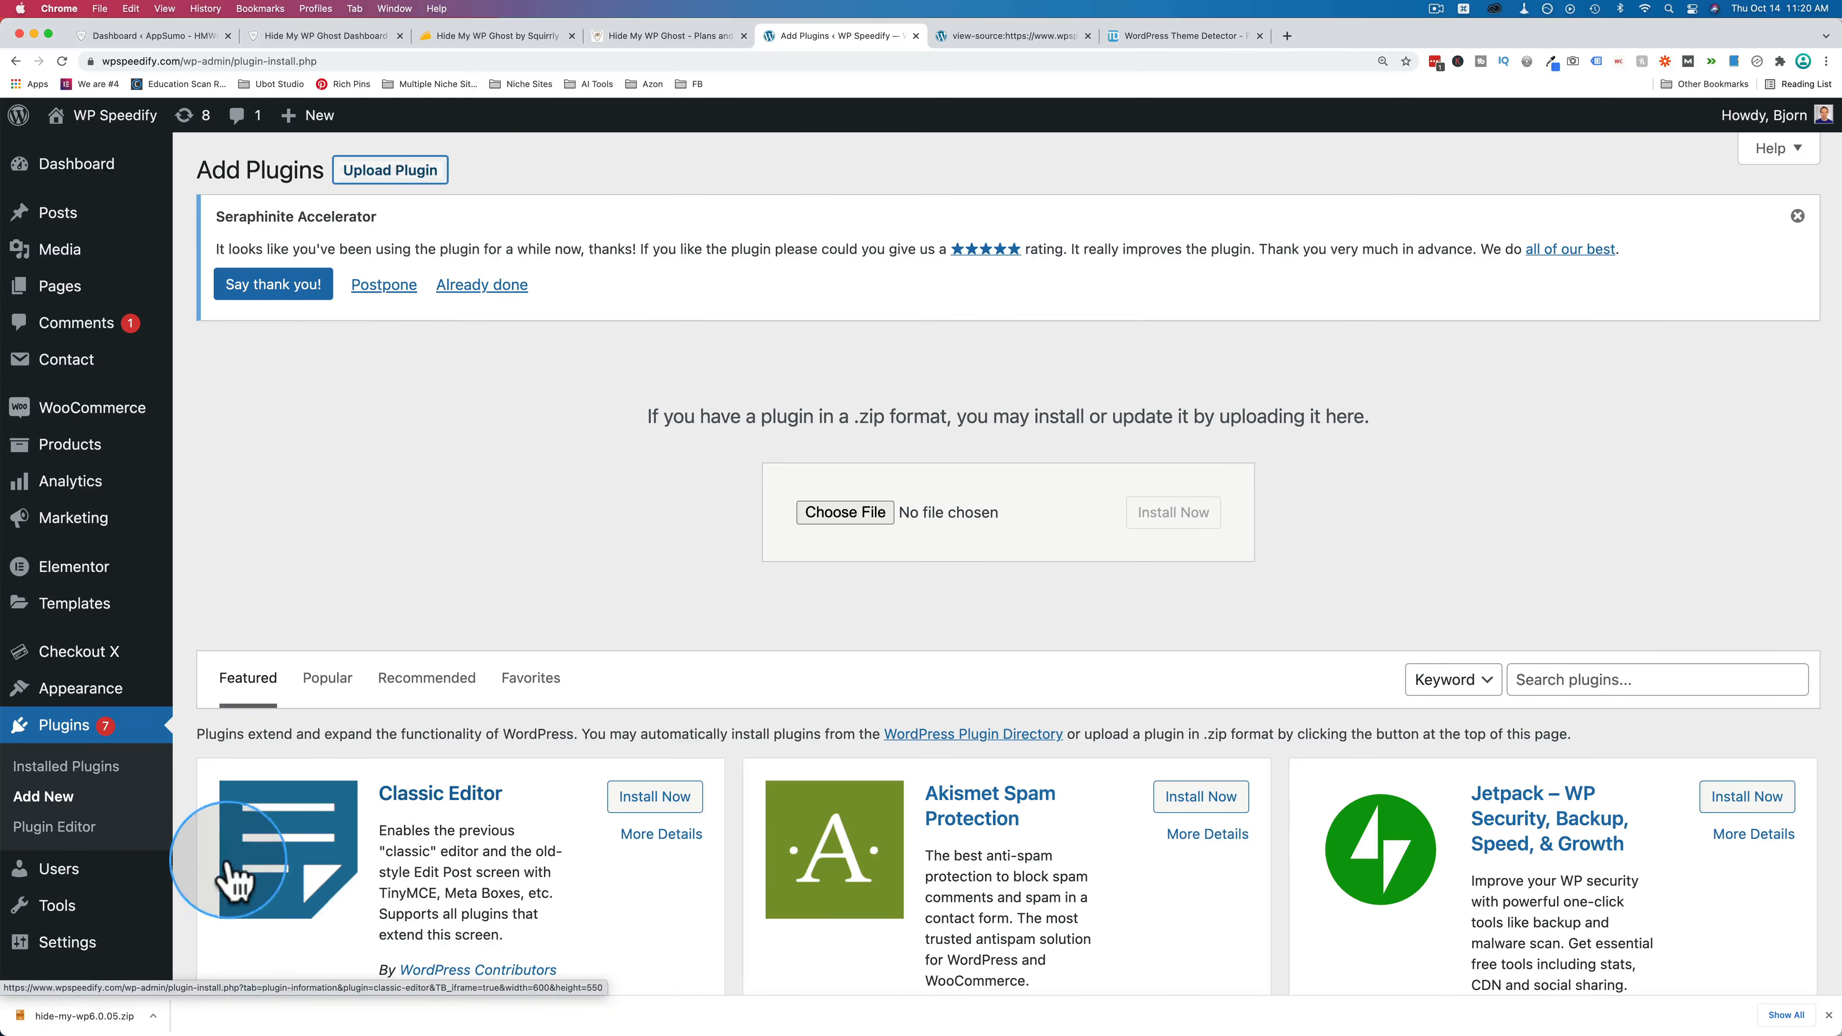
left_click_drag(84, 1016, 950, 536)
left_click(1173, 512)
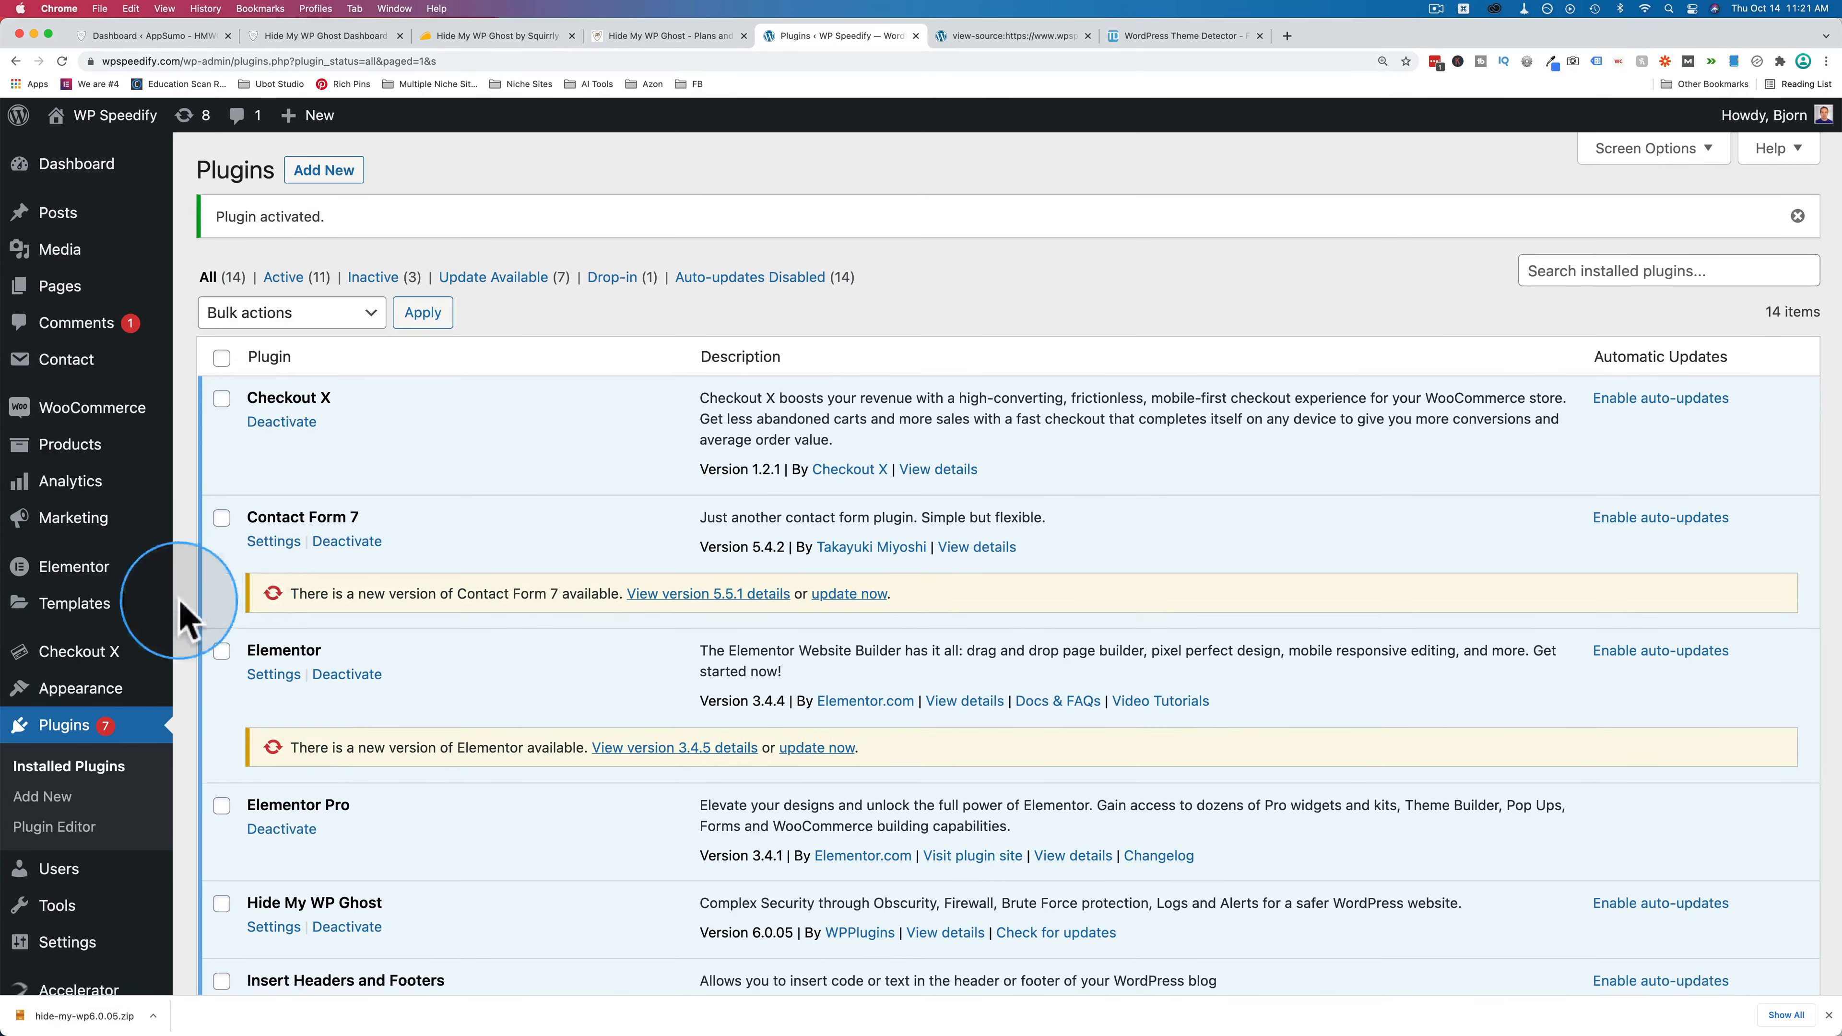
Open the Hide My WP settings page with the plugin's licence activation form.
mouse_move(109, 623)
scroll(362, 379, "down", 4)
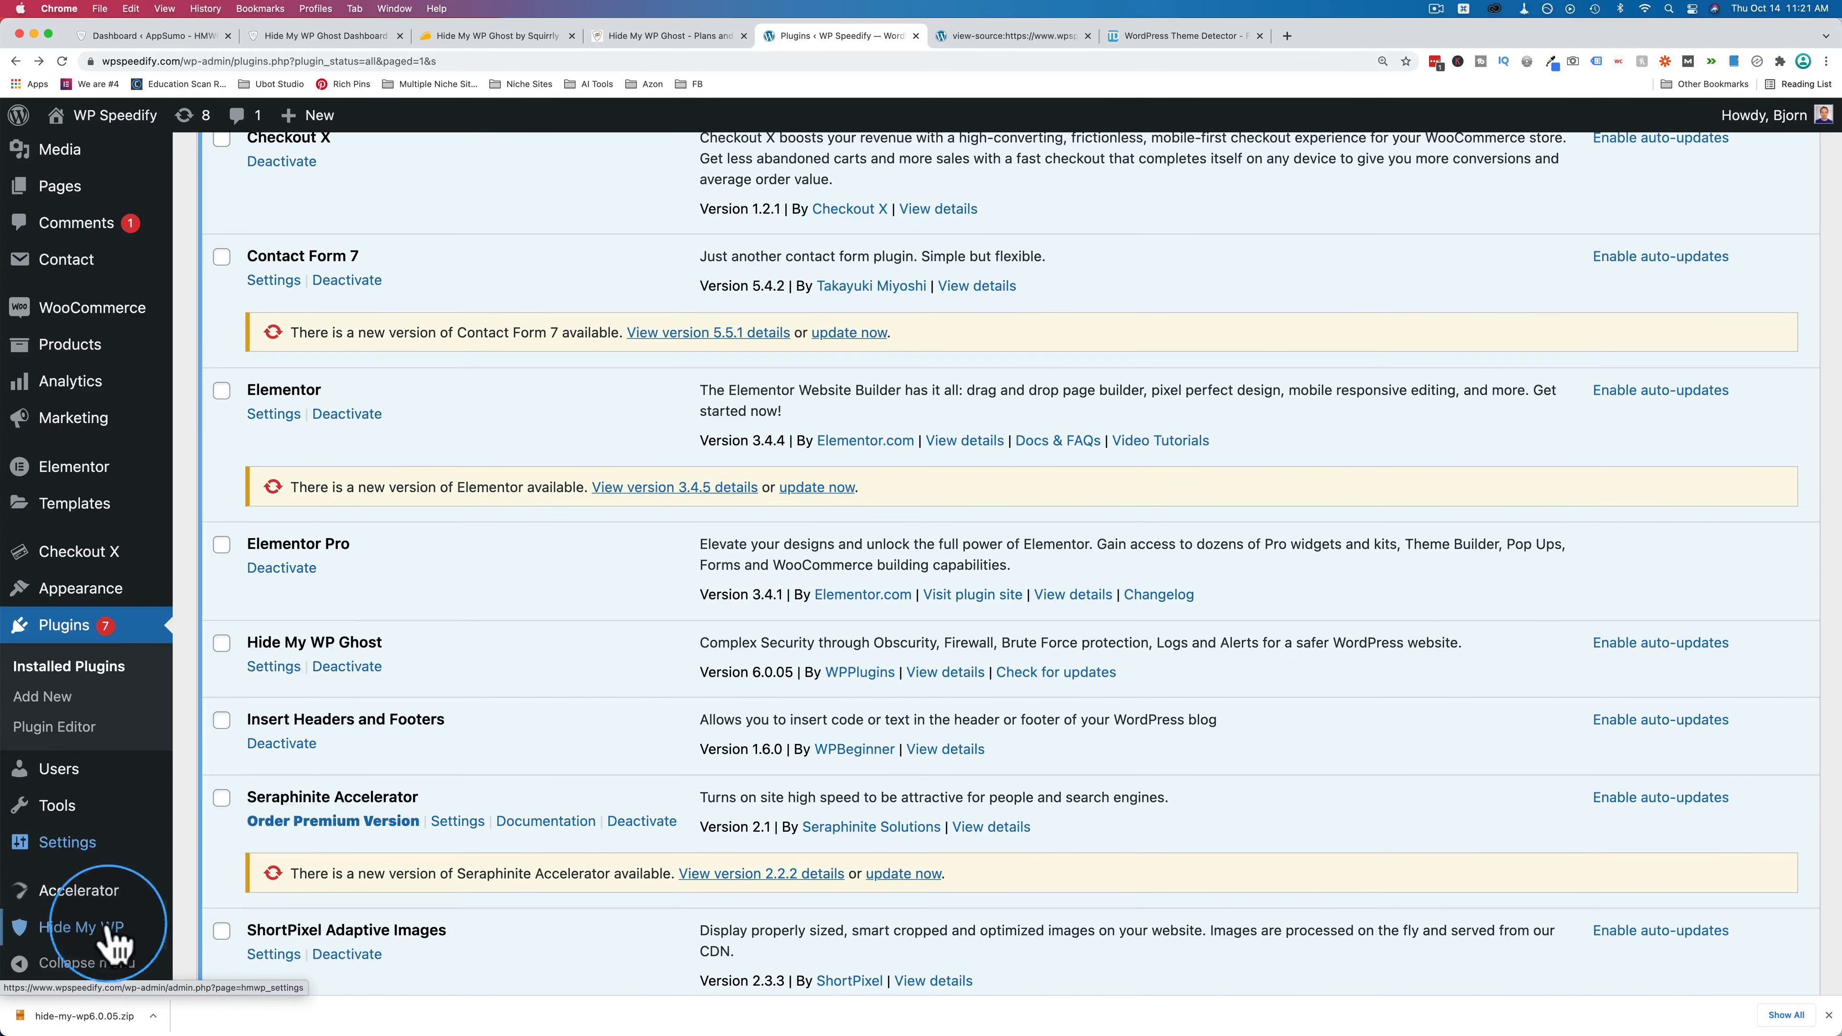
mouse_move(92, 942)
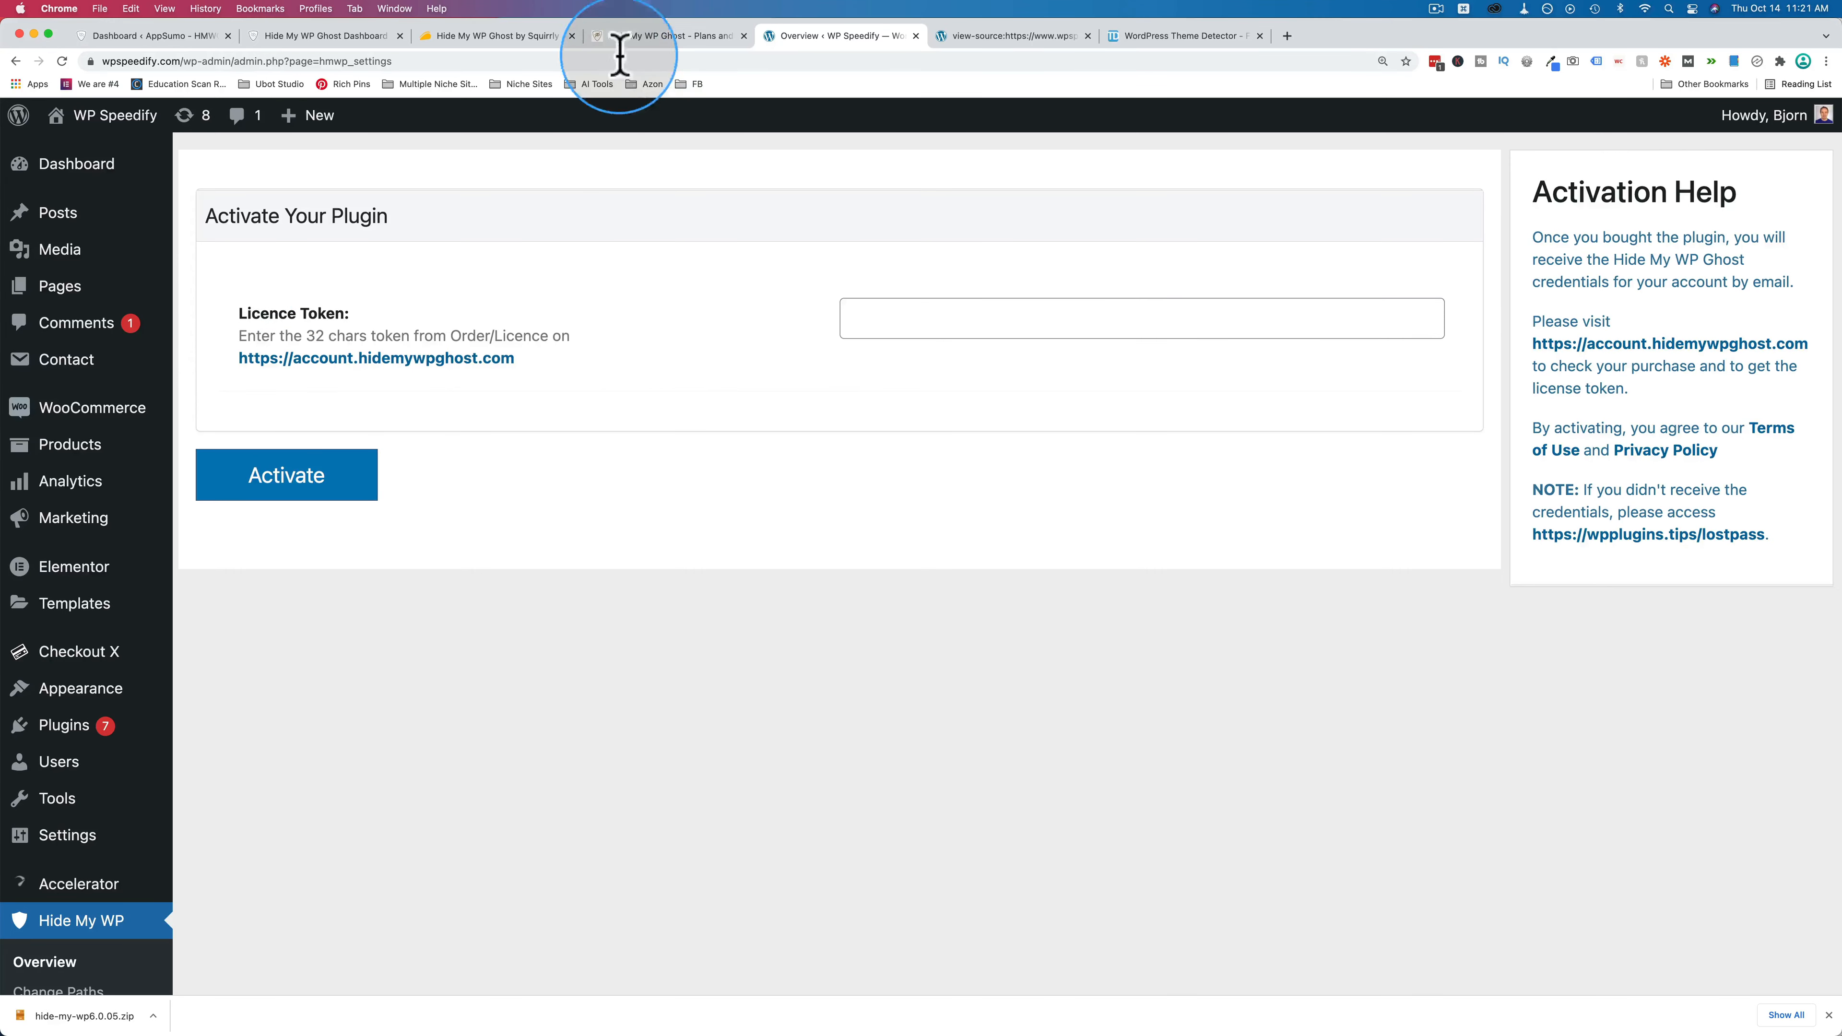
Copy the activation token from the AppSumo dashboard, and view the order's token entry in the Hide My WP Ghost account.
left_click(597, 38)
left_click(156, 38)
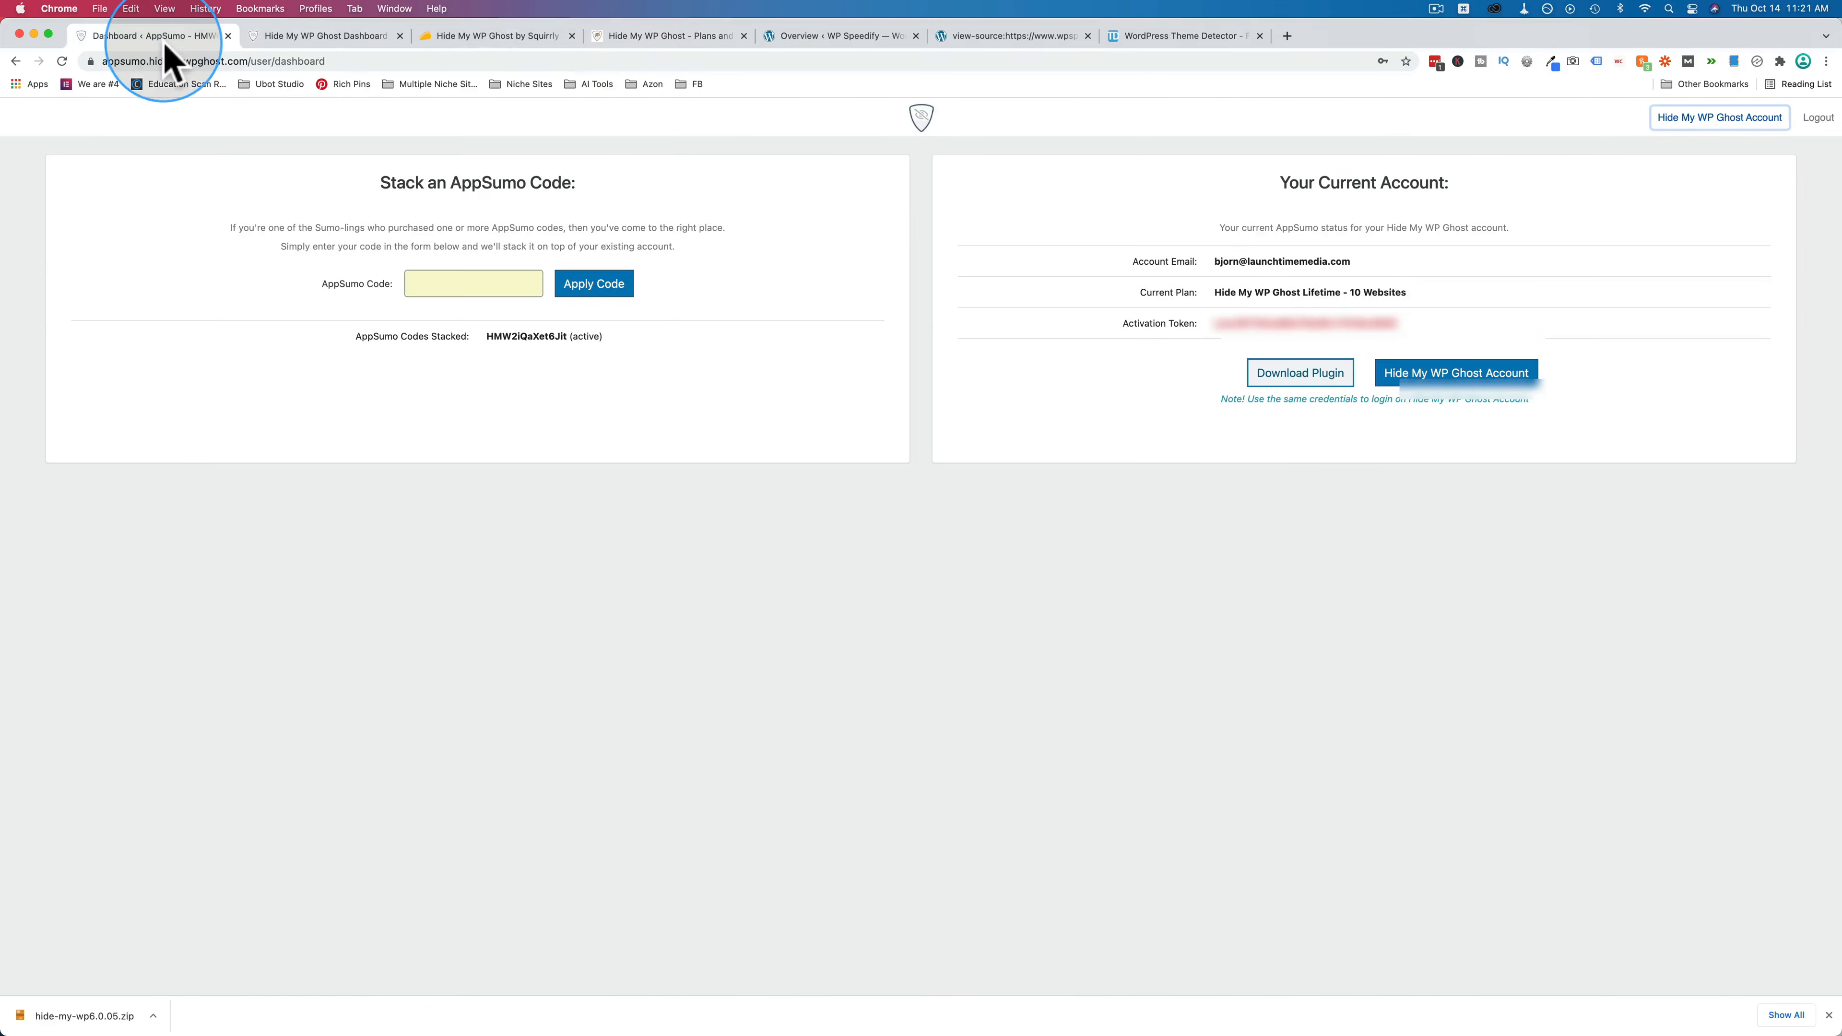
right_click(1314, 336)
left_click(1335, 359)
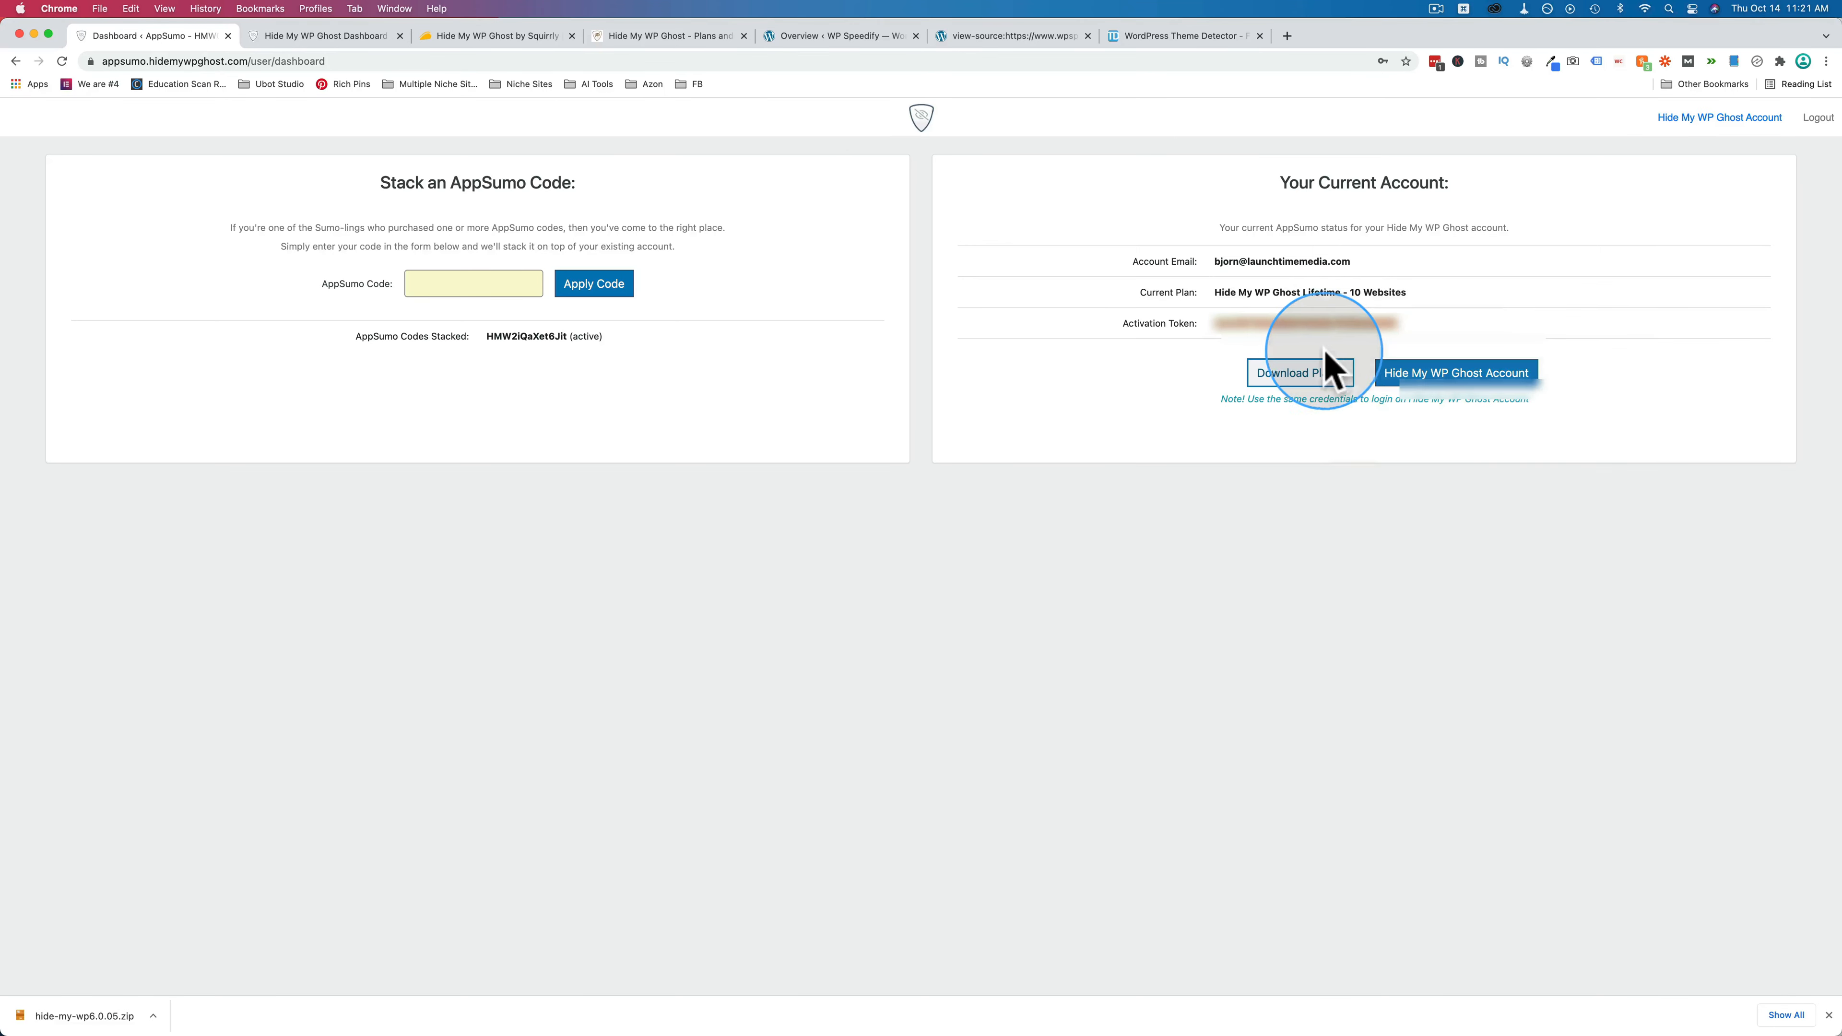
left_click(314, 35)
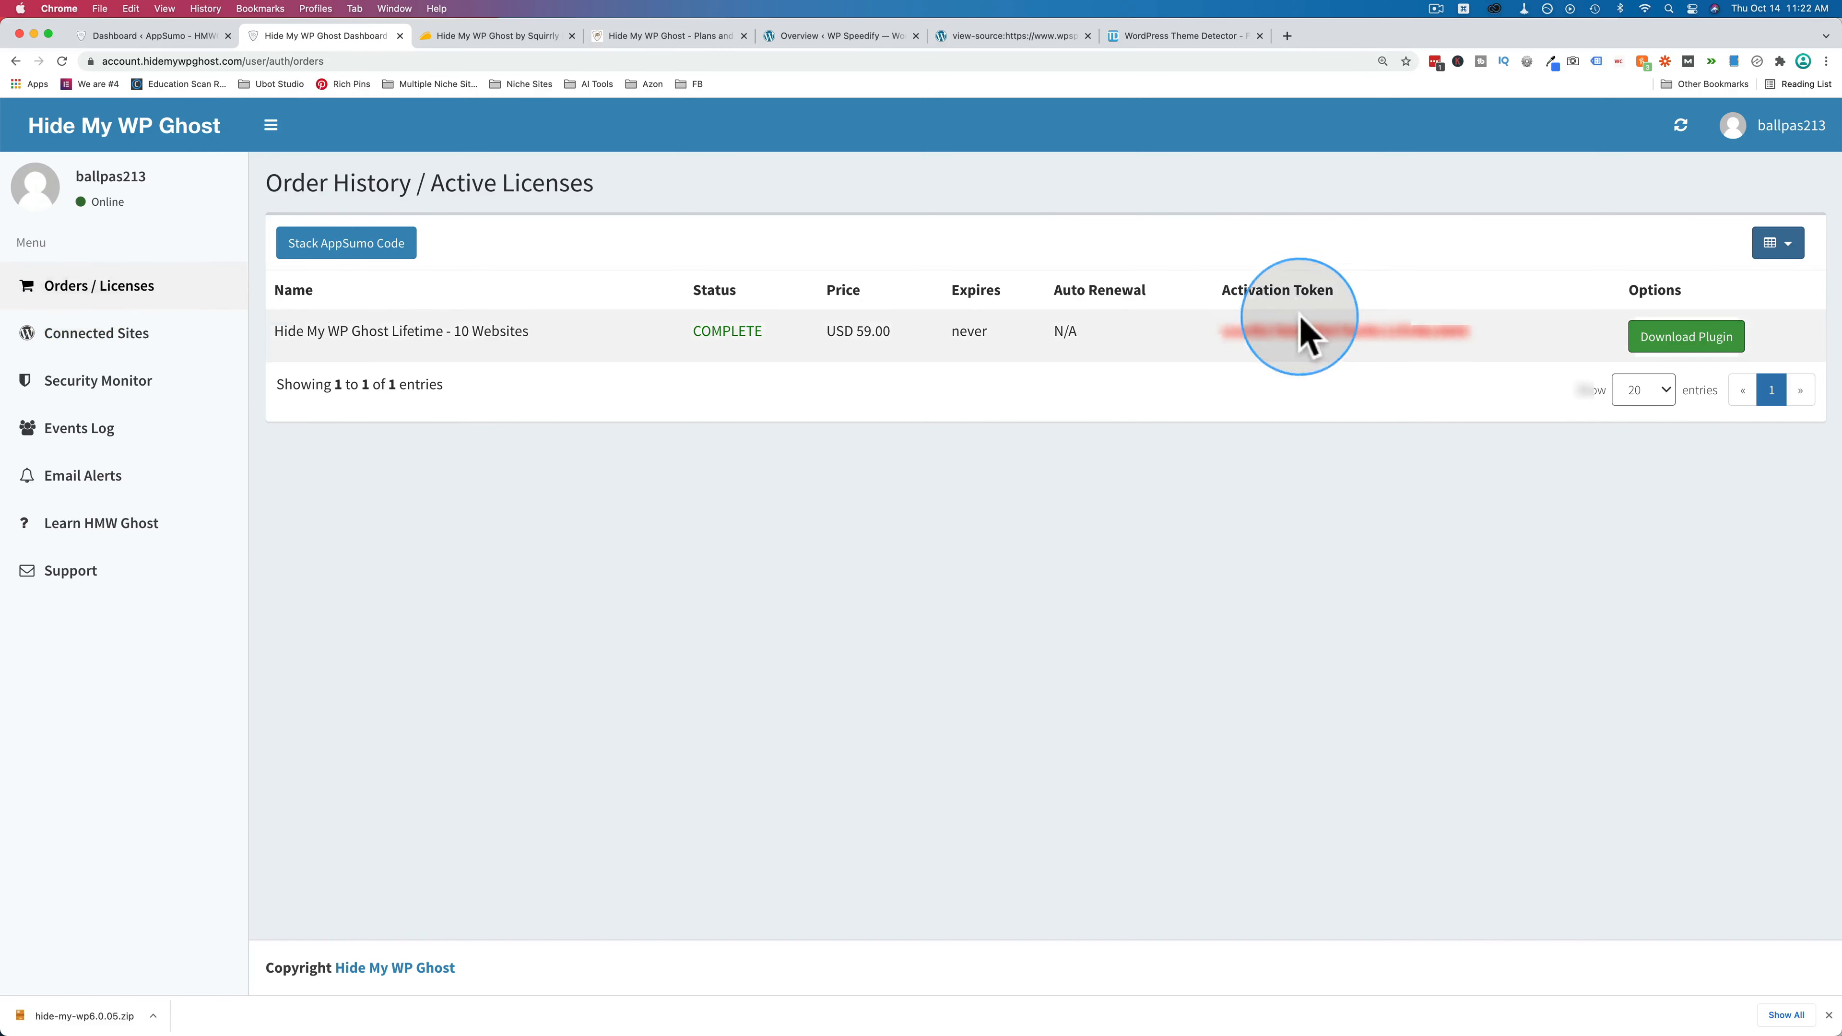
Paste the copied licence token into the Hide My WP activation form on WP Speedify and activate the plugin.
left_click(869, 40)
left_click(896, 320)
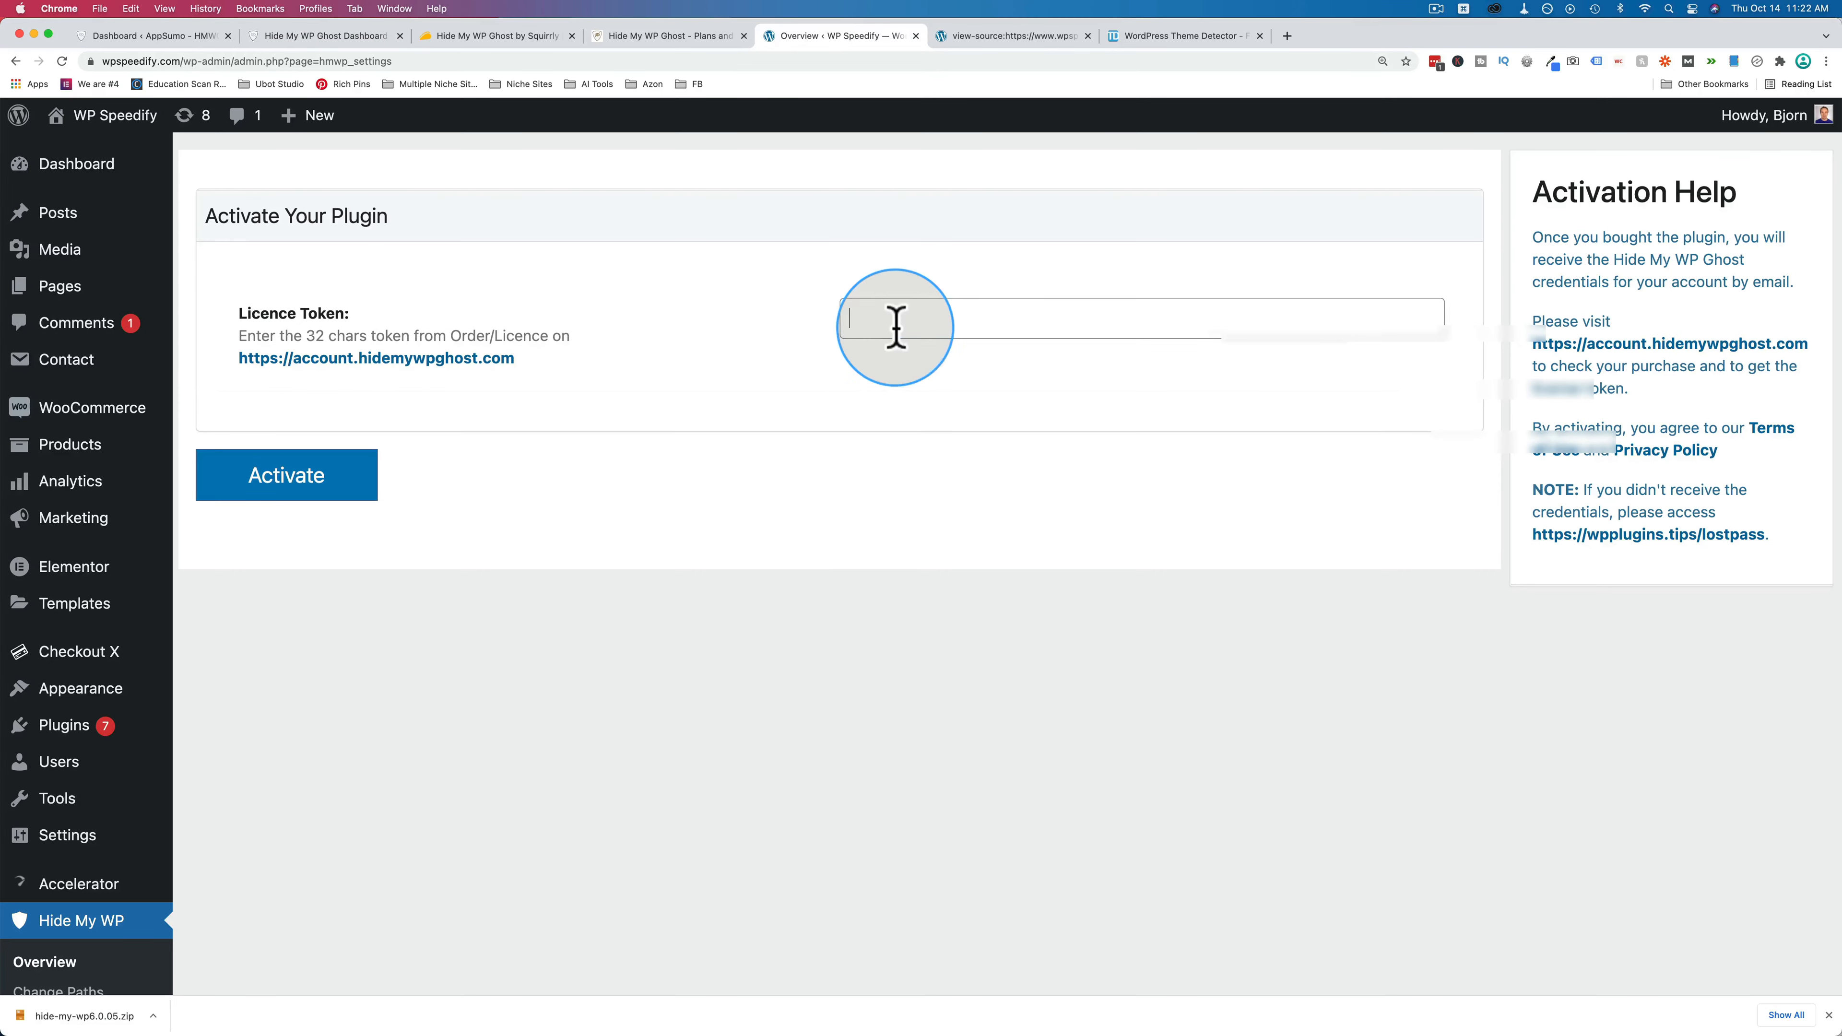
right_click(896, 319)
left_click(915, 439)
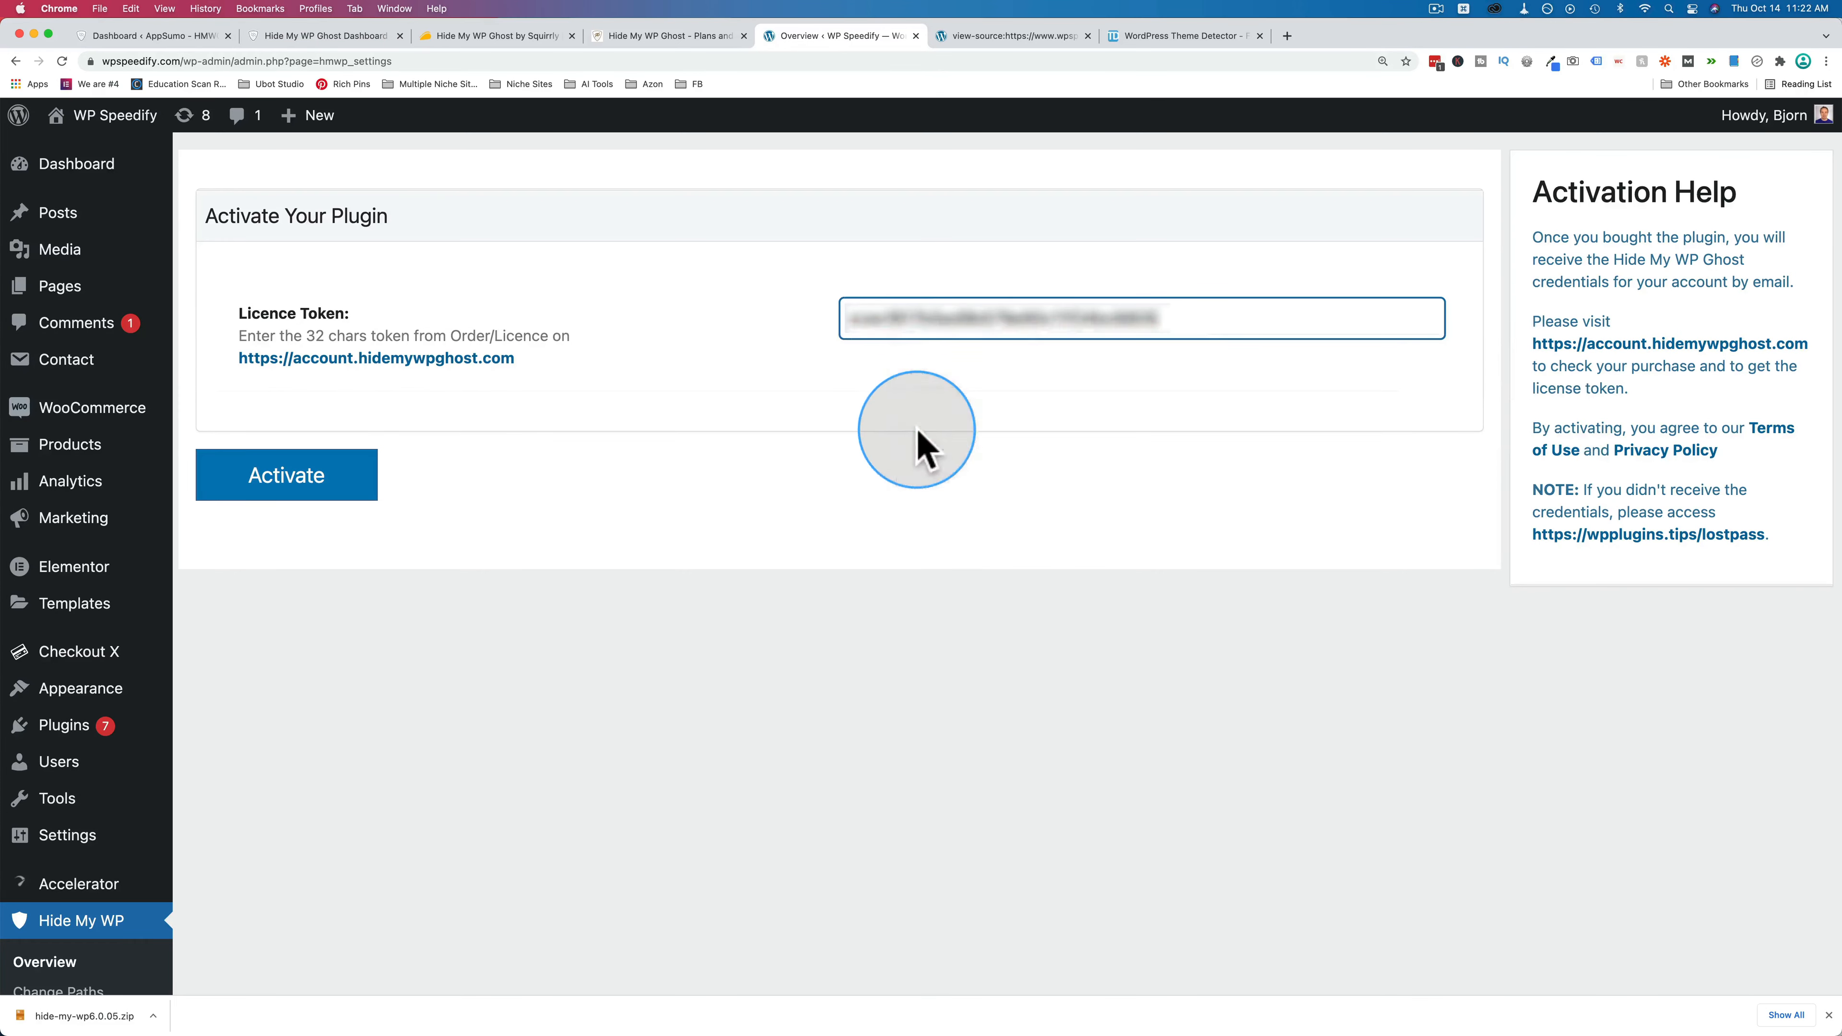
left_click(309, 485)
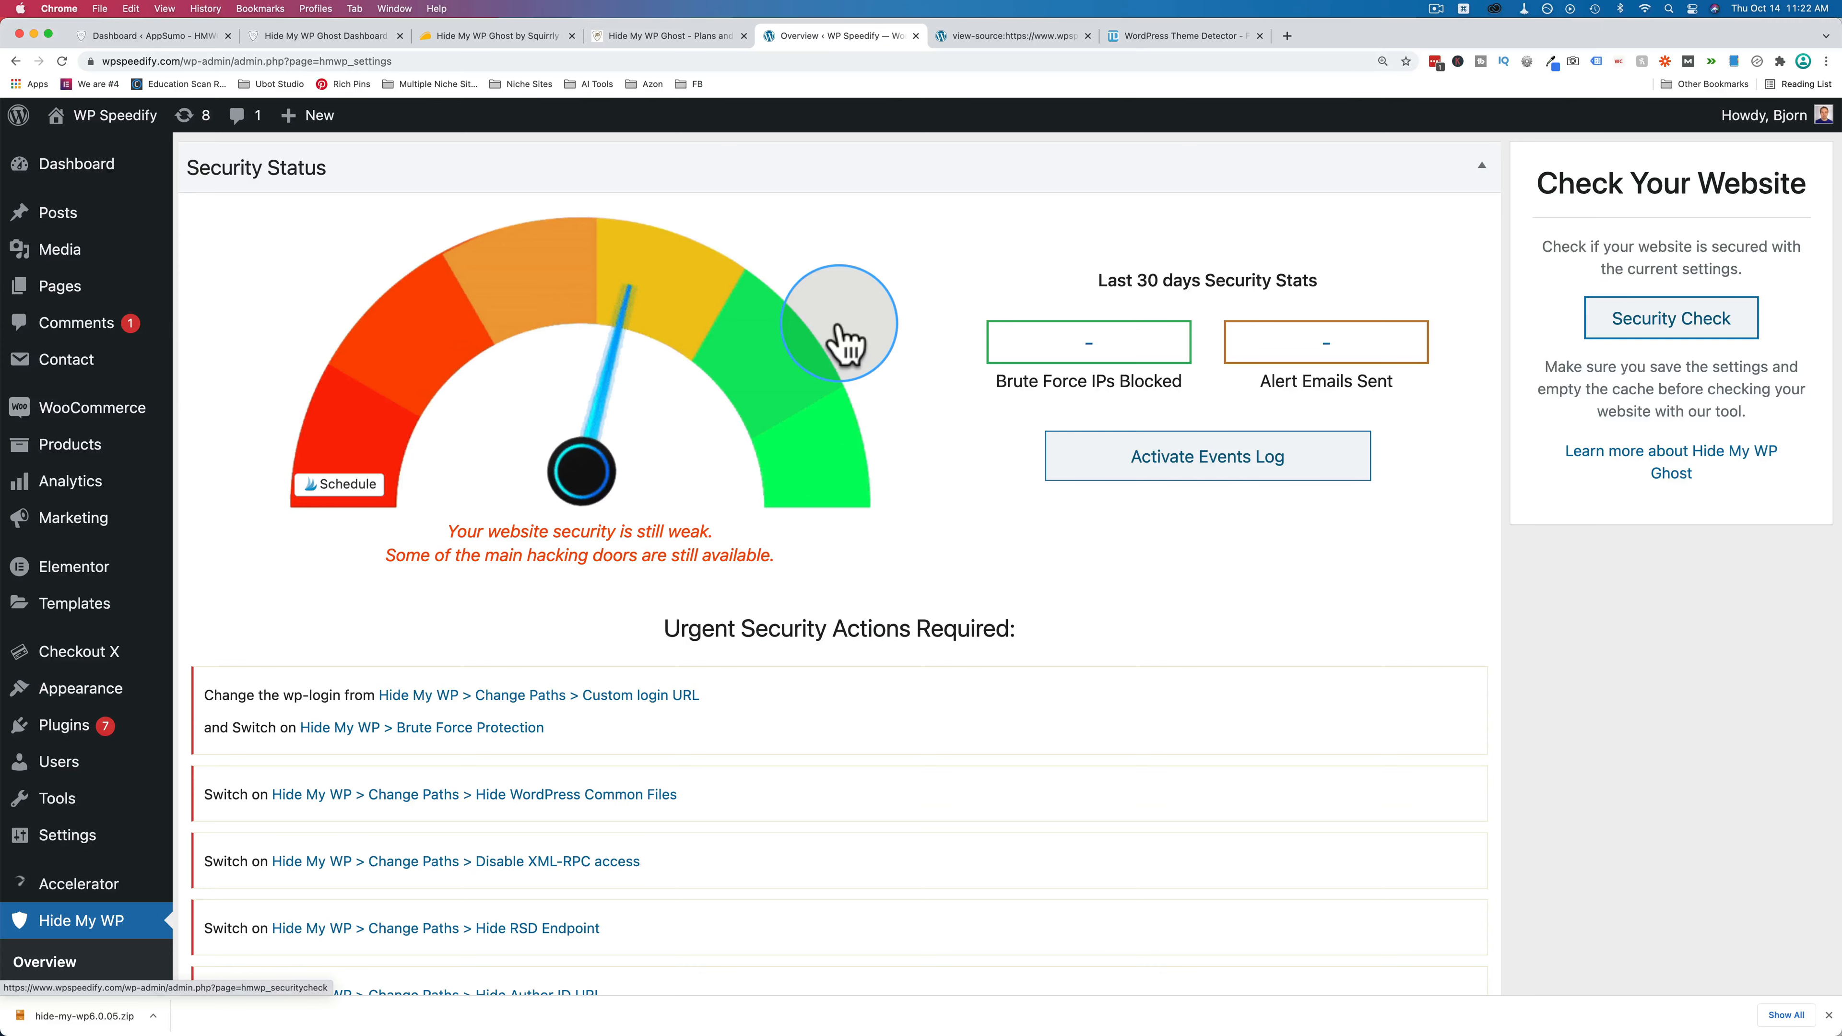
Examine the Security Status gauge and the last 30 days security stats, highlighting the warning text and the stat labels.
scroll(774, 501, "down", 1)
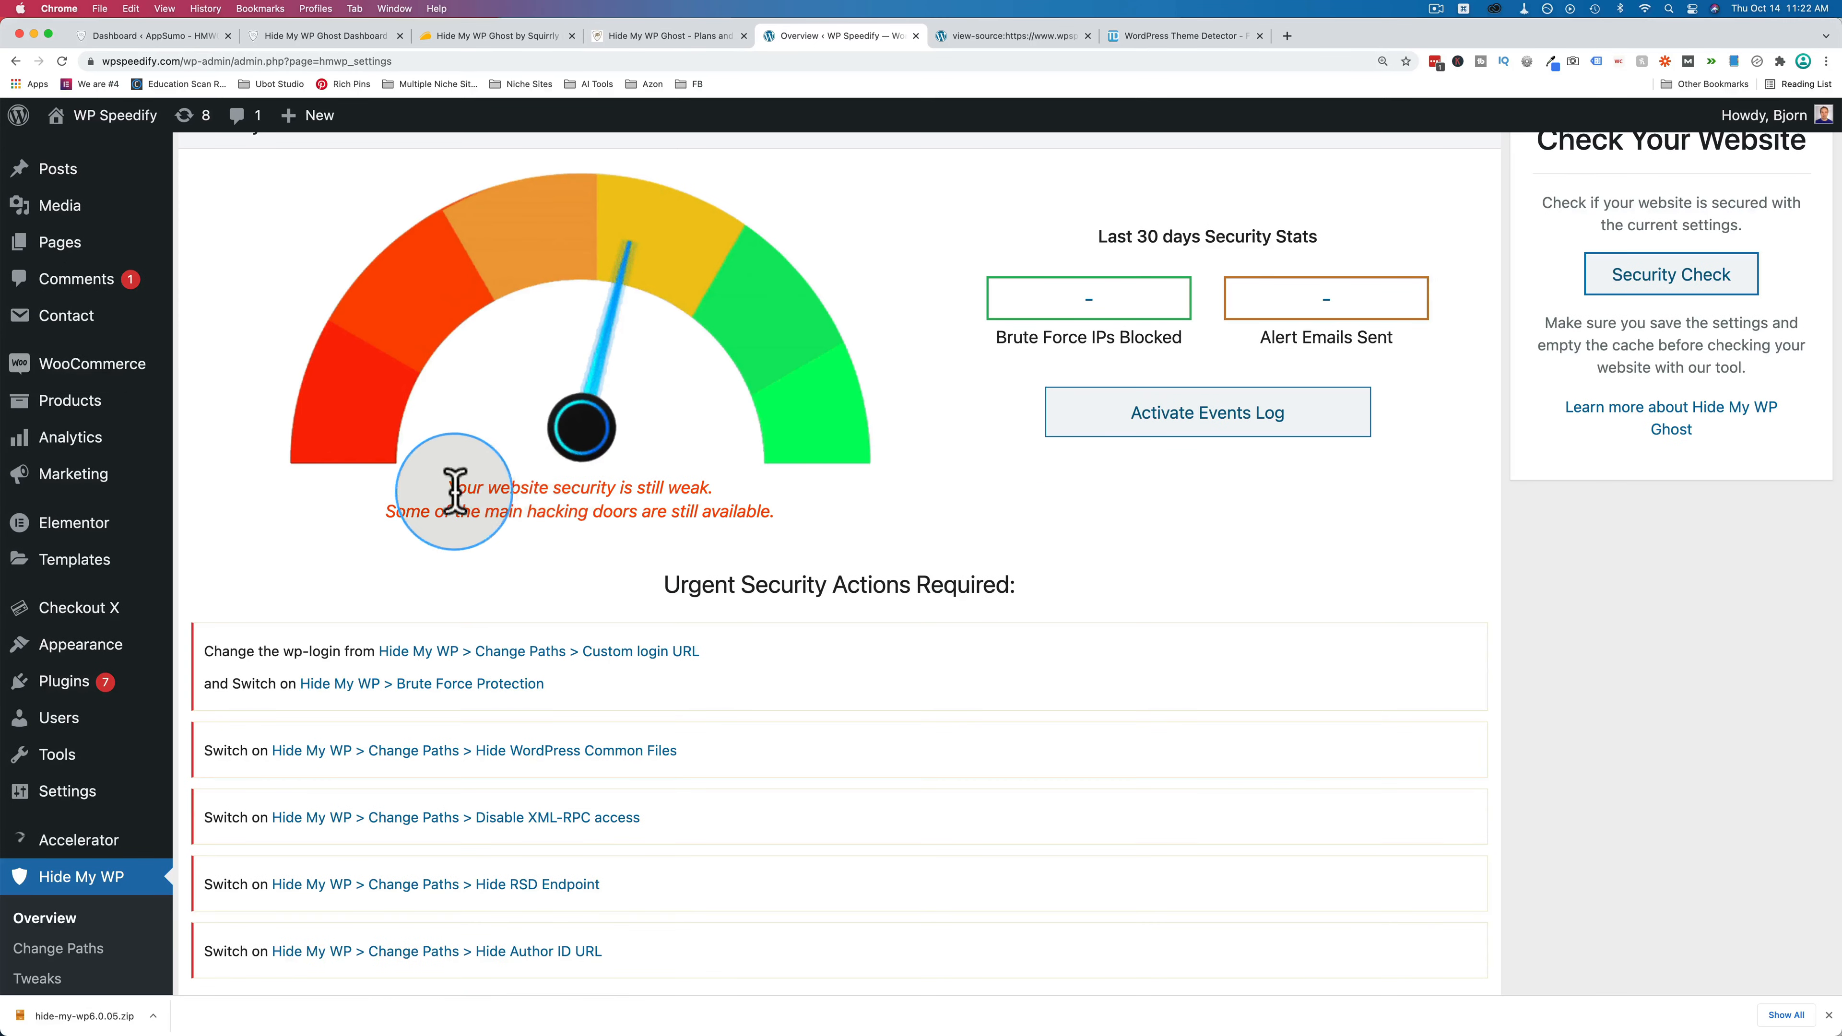
left_click_drag(452, 486, 729, 500)
left_click_drag(390, 516, 900, 508)
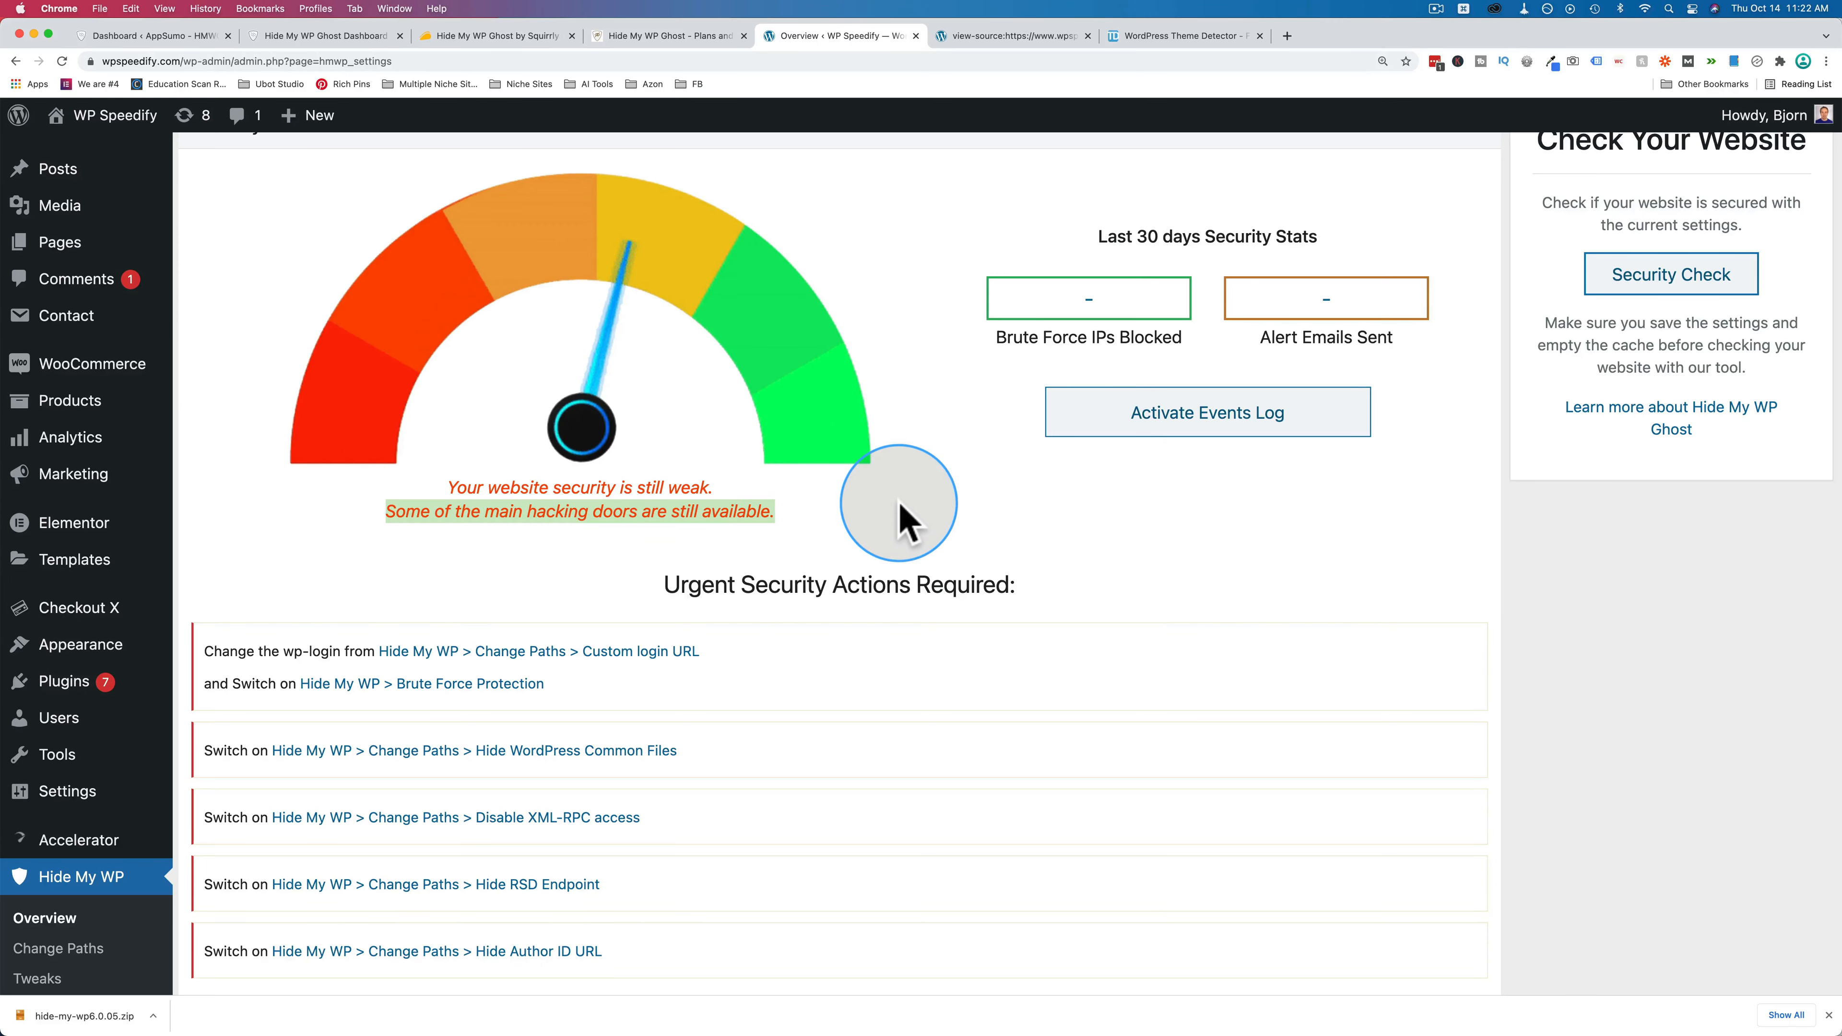
scroll(902, 508, "up", 1)
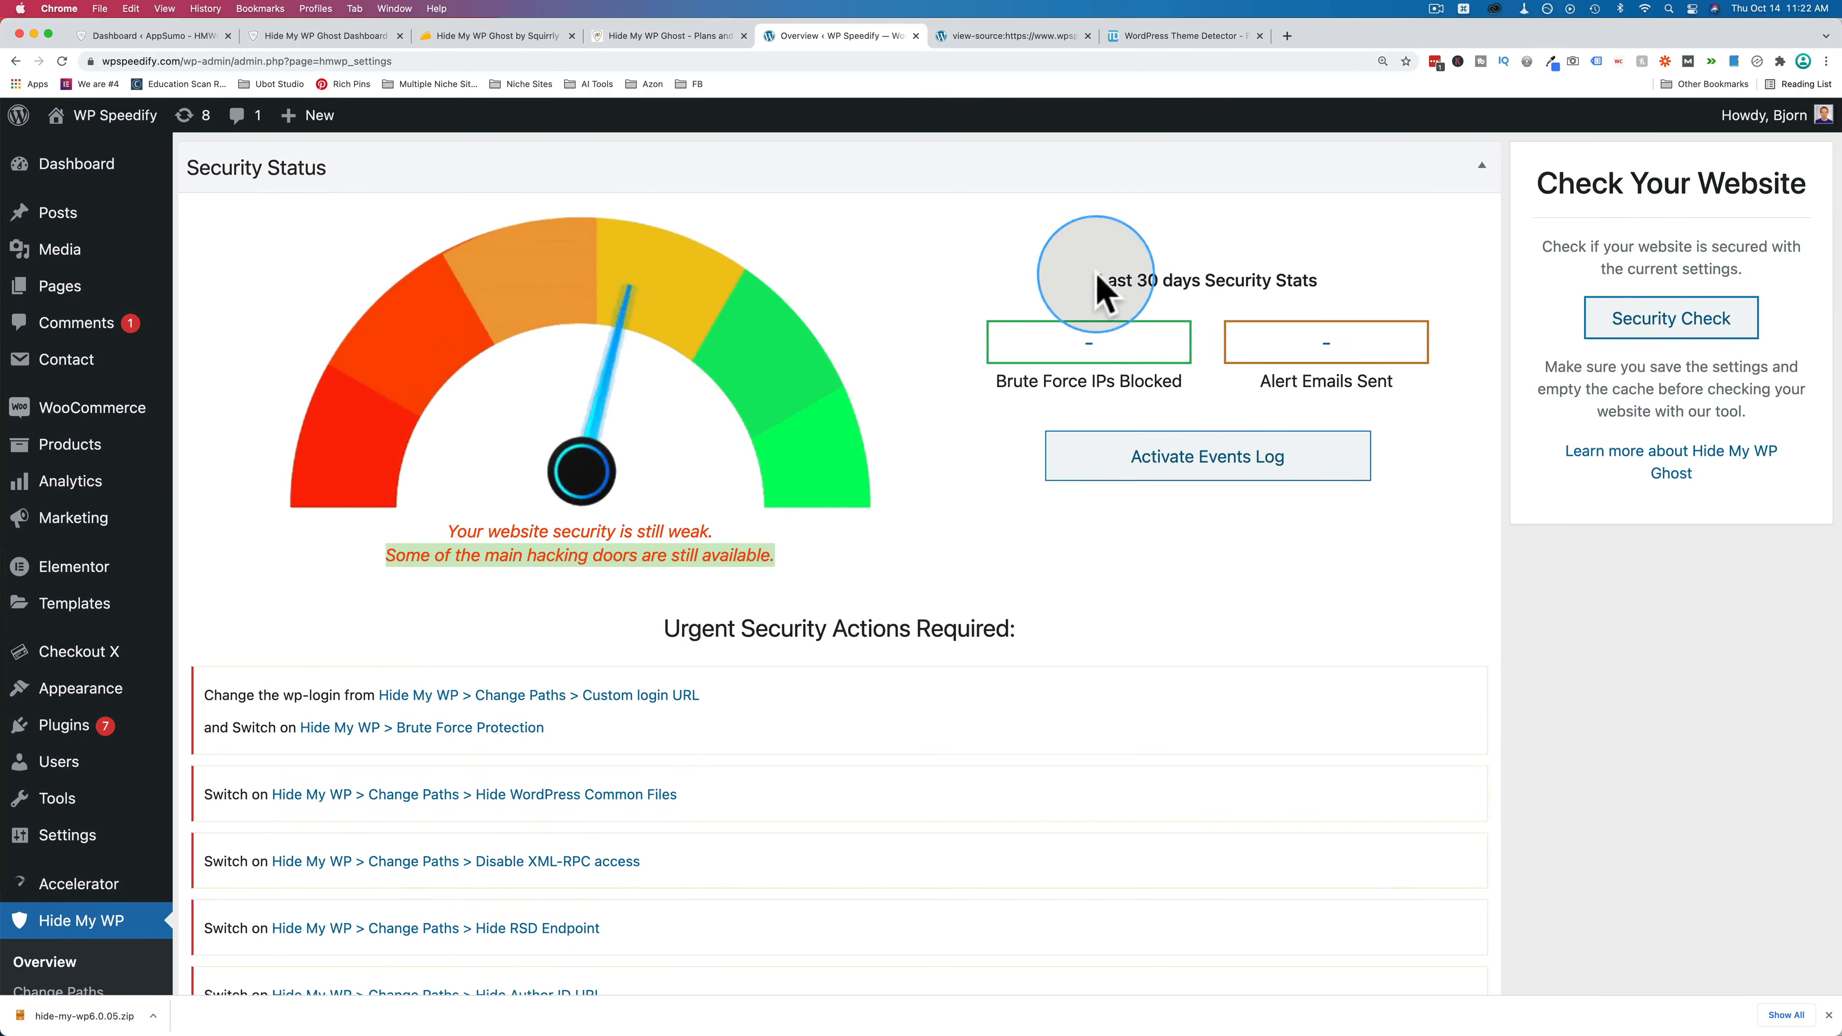
left_click_drag(1098, 281, 1321, 291)
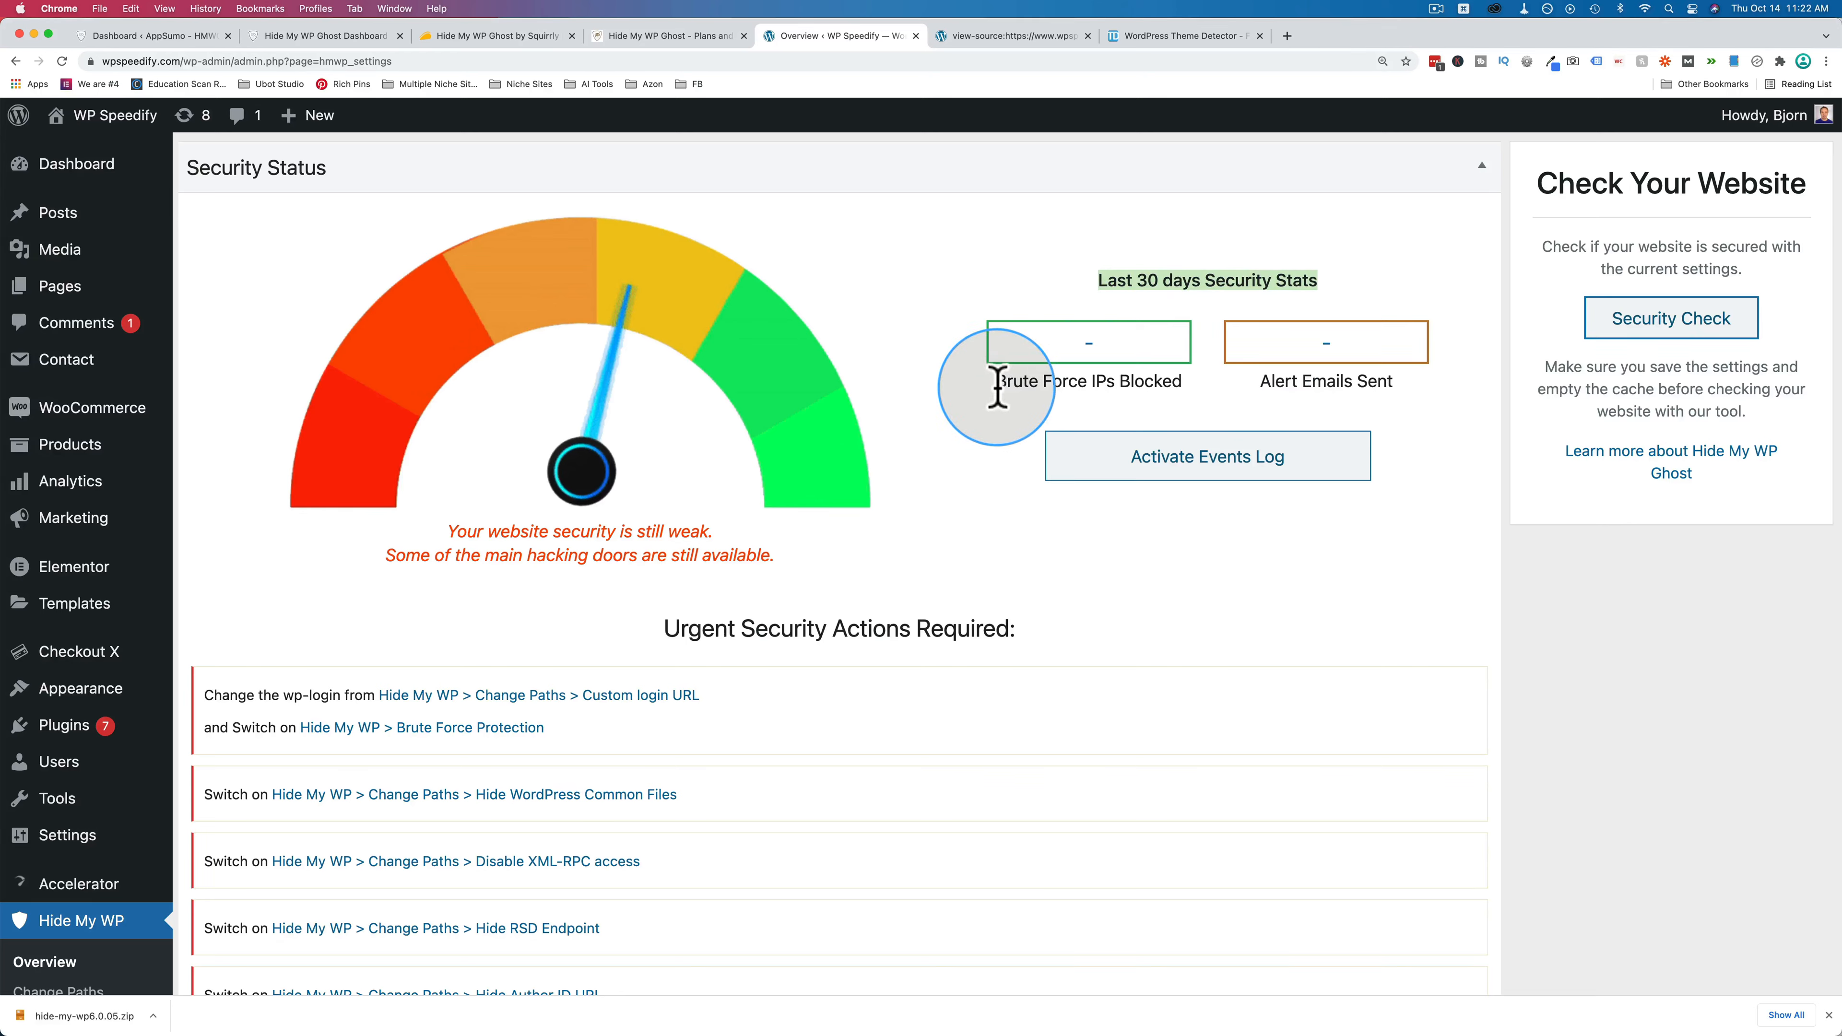
left_click_drag(997, 385, 1436, 399)
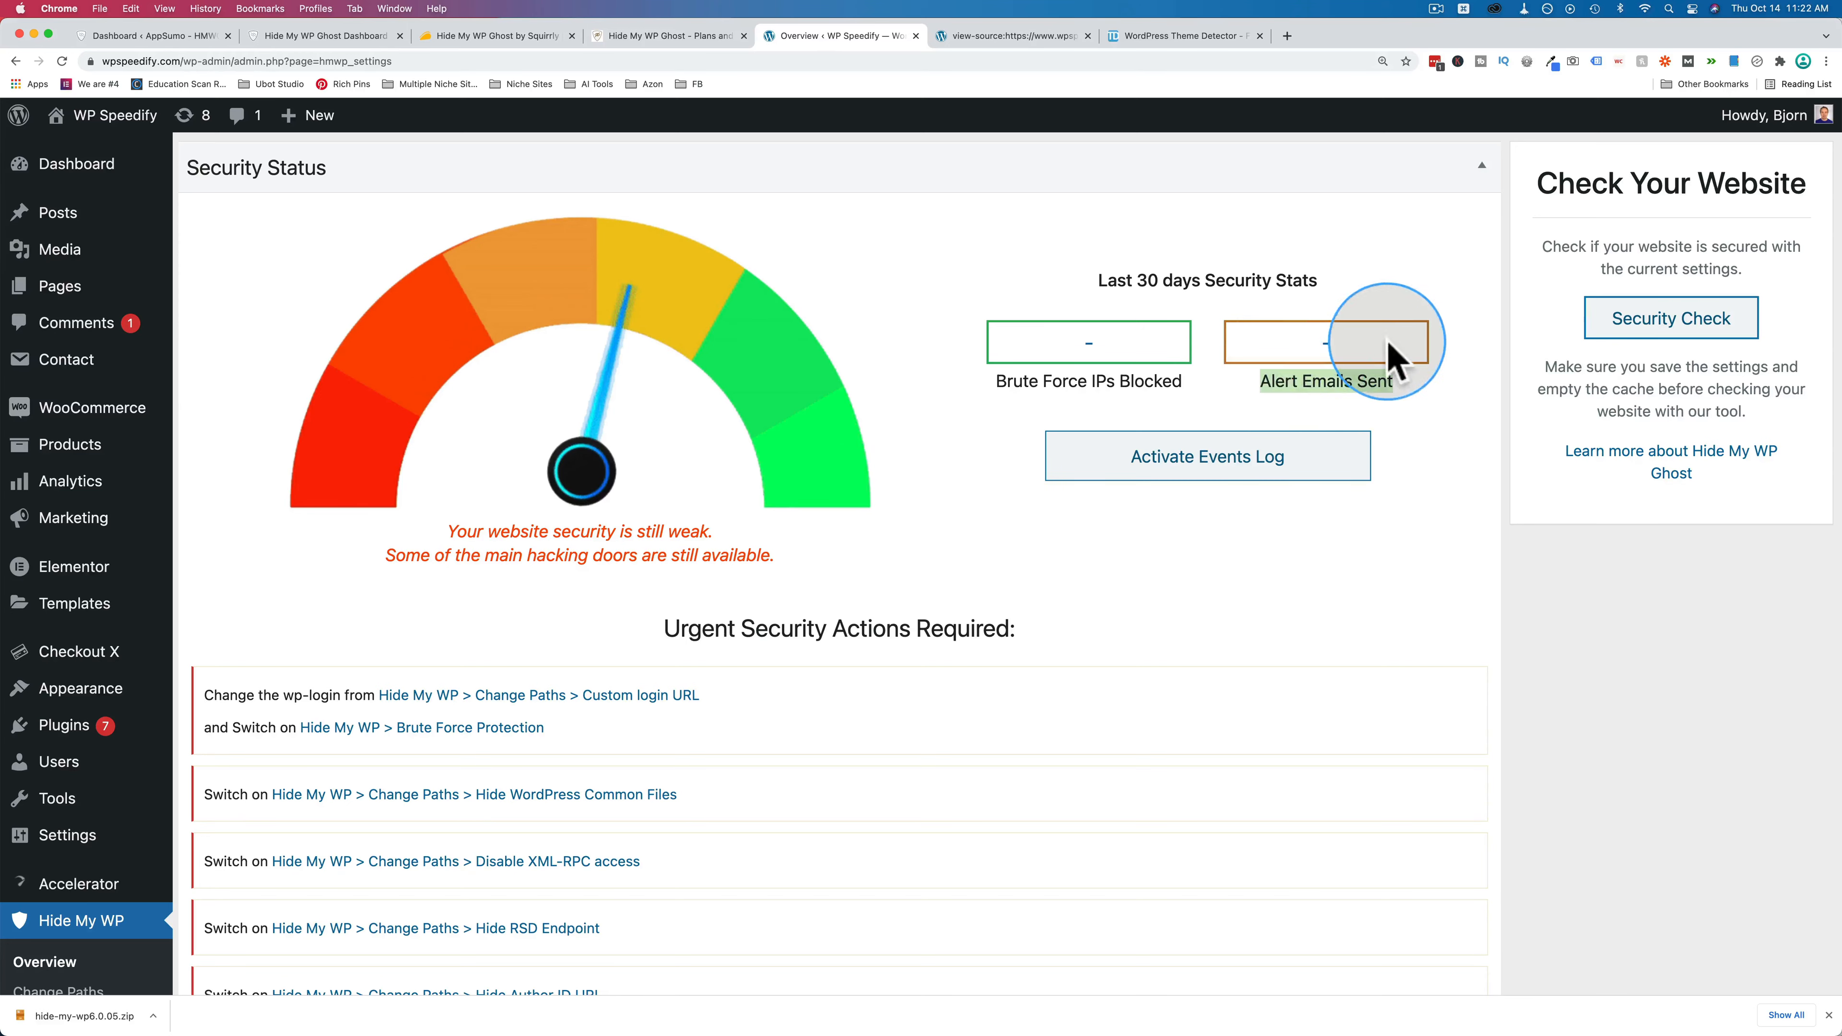
Review the urgent security actions, highlighting the wp-login change, Brute Force Protection, common files, XML-RPC, RSD endpoint and author ID items.
scroll(936, 517, "down", 1)
scroll(936, 517, "down", 1)
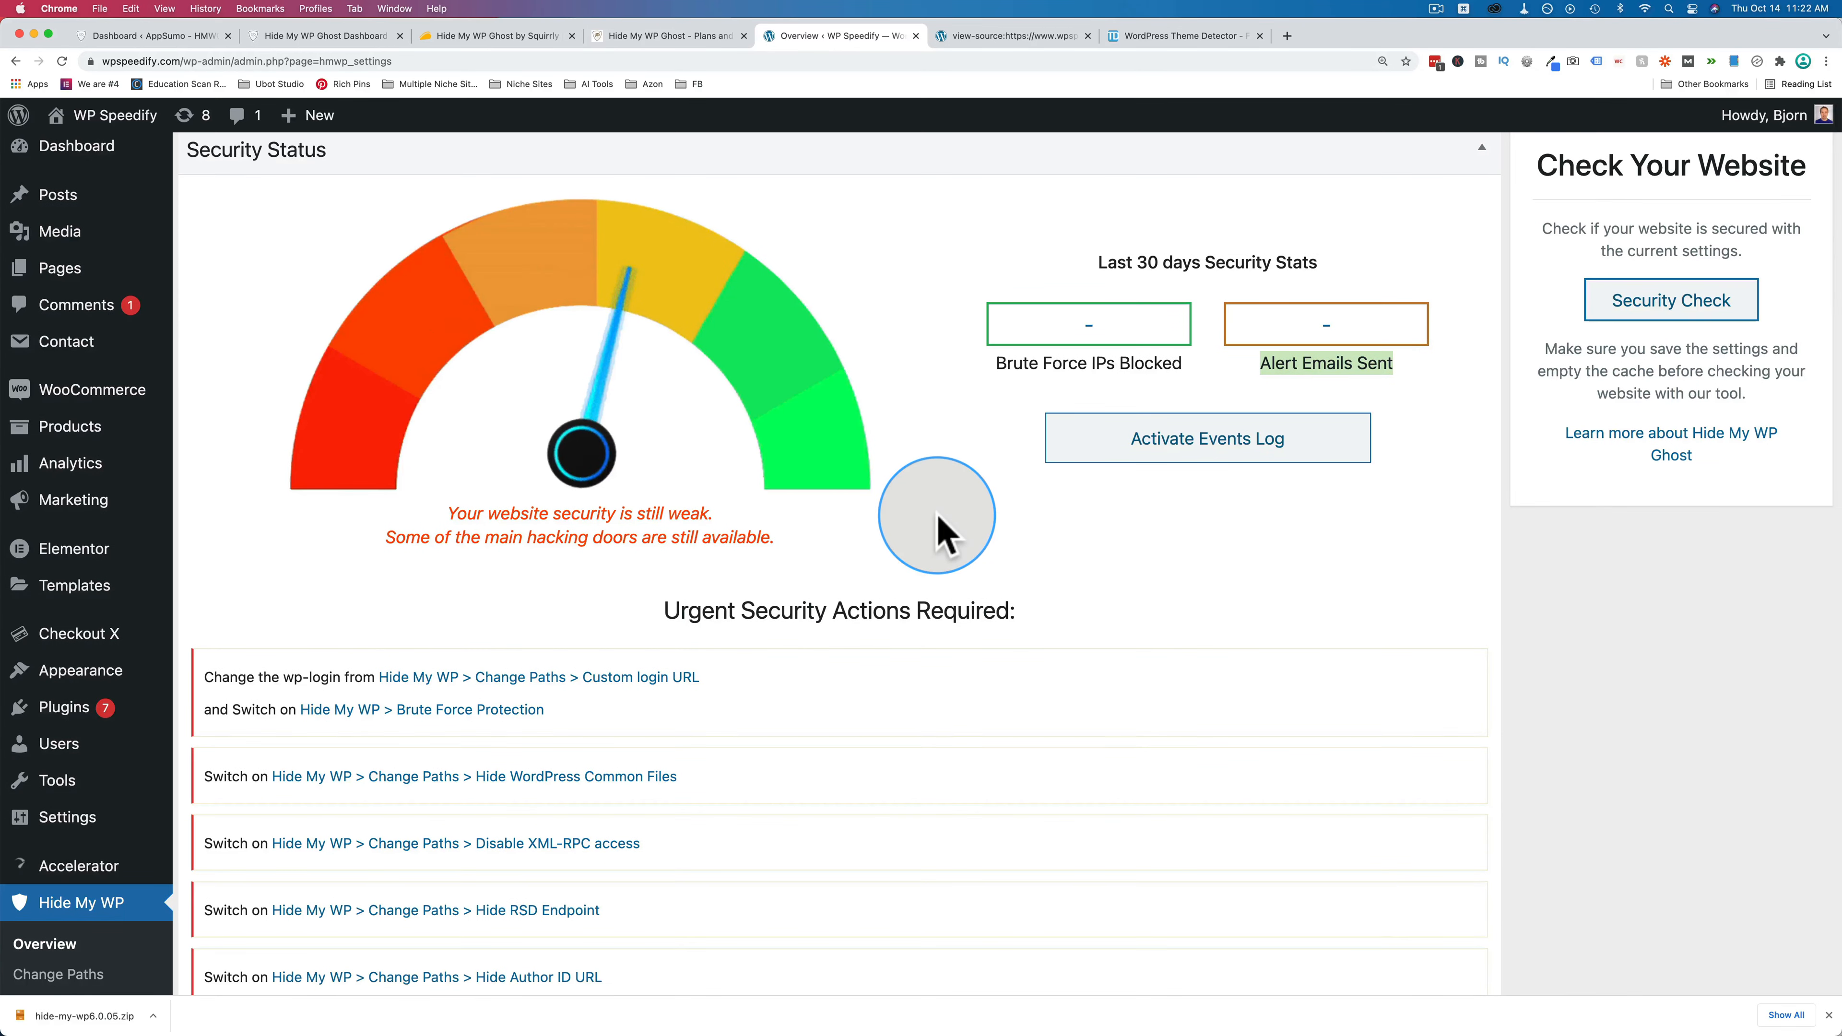
scroll(937, 517, "down", 5)
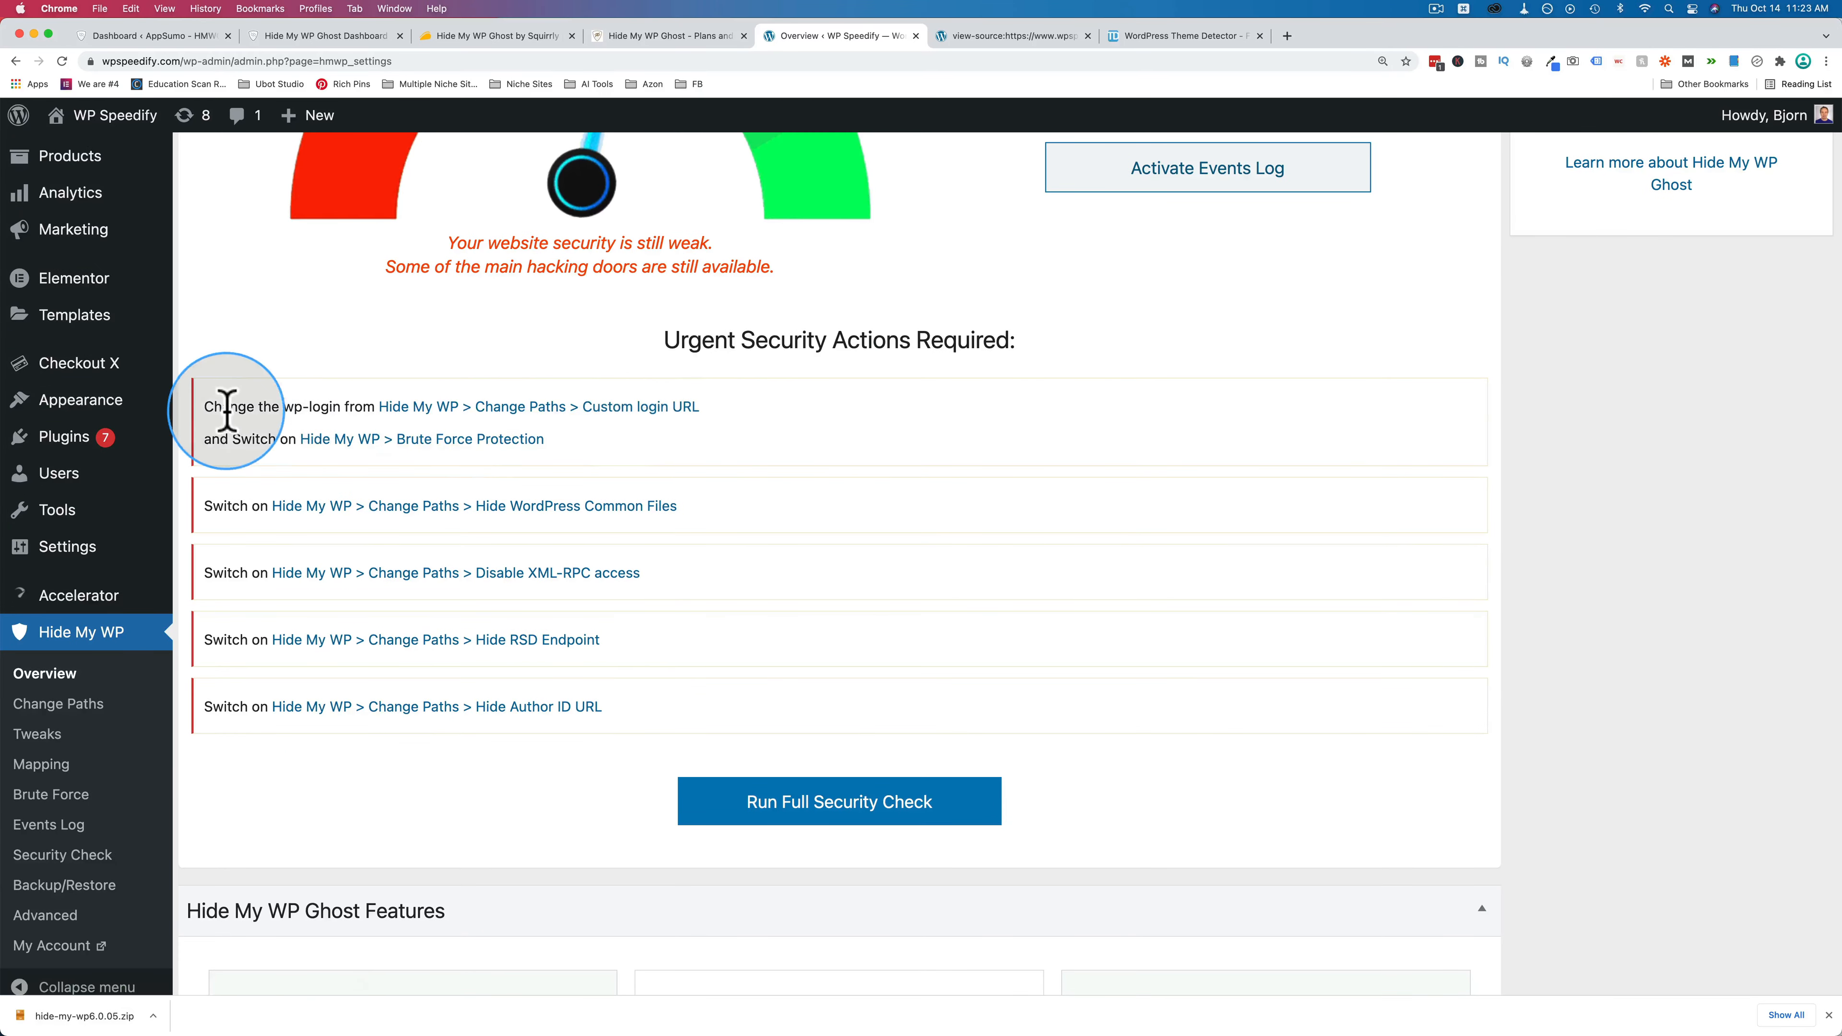
left_click_drag(211, 402, 351, 403)
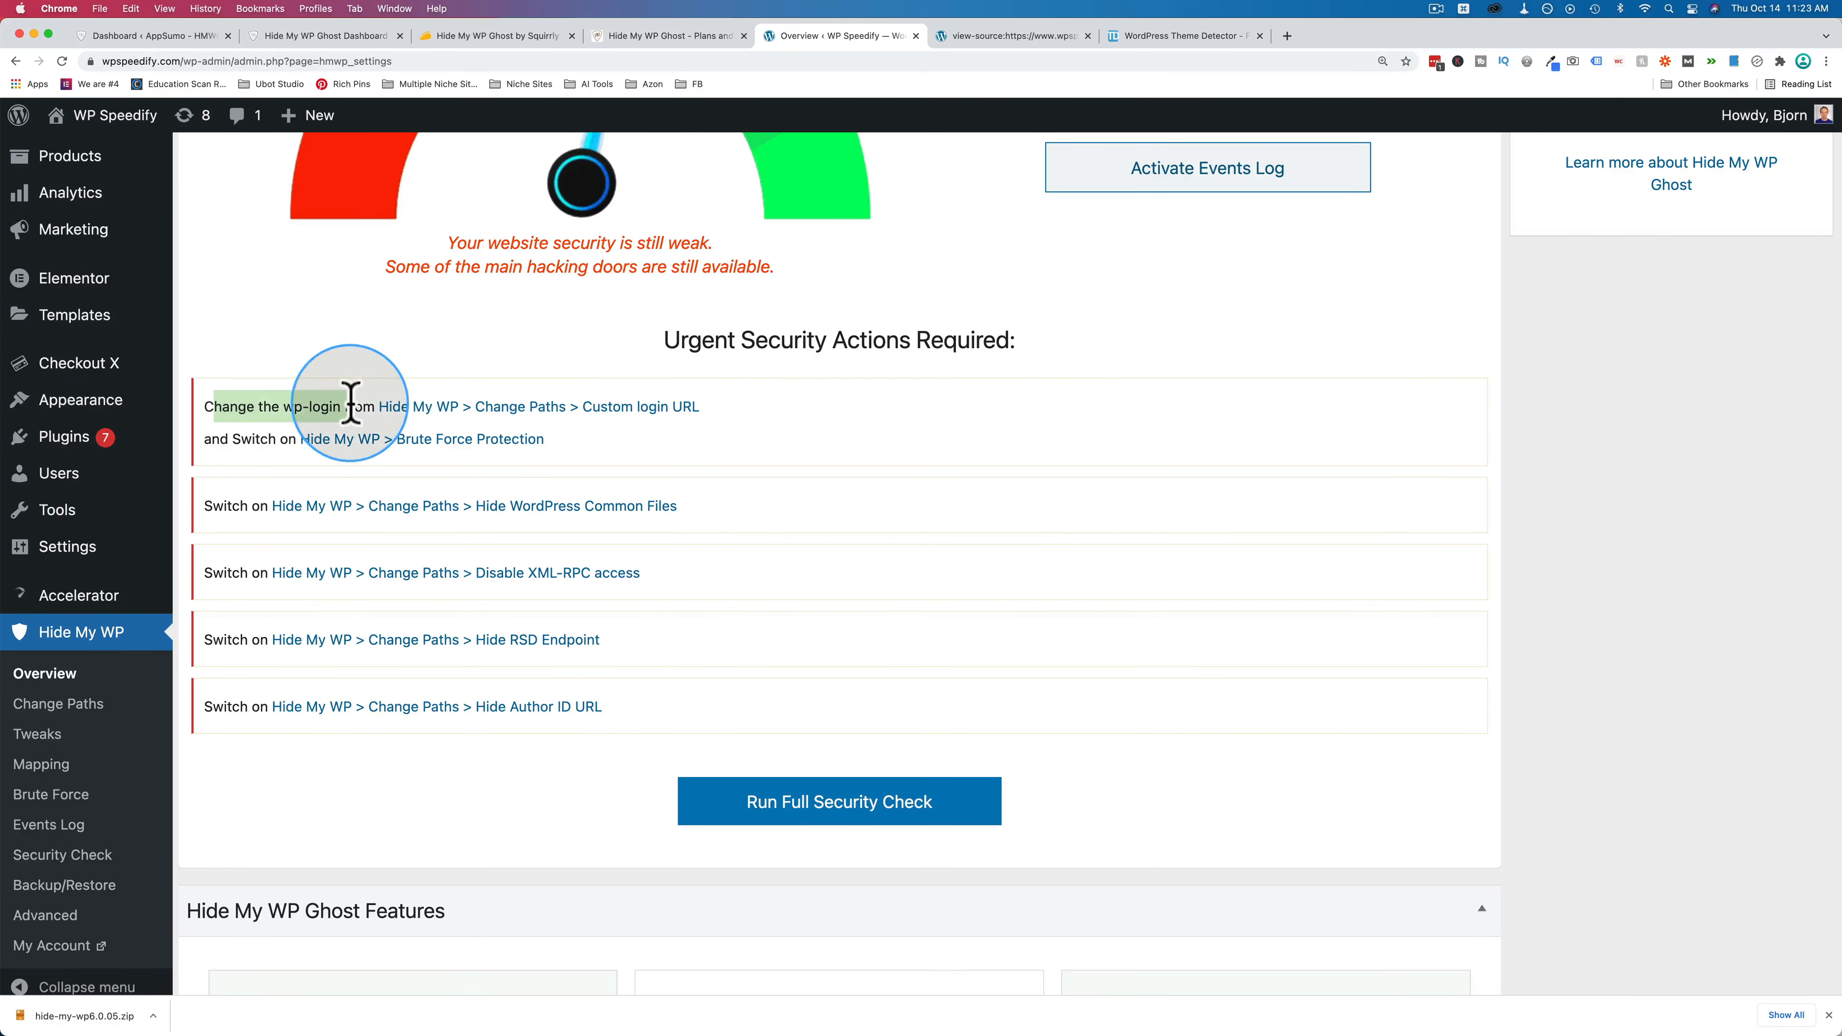
left_click_drag(544, 439, 393, 445)
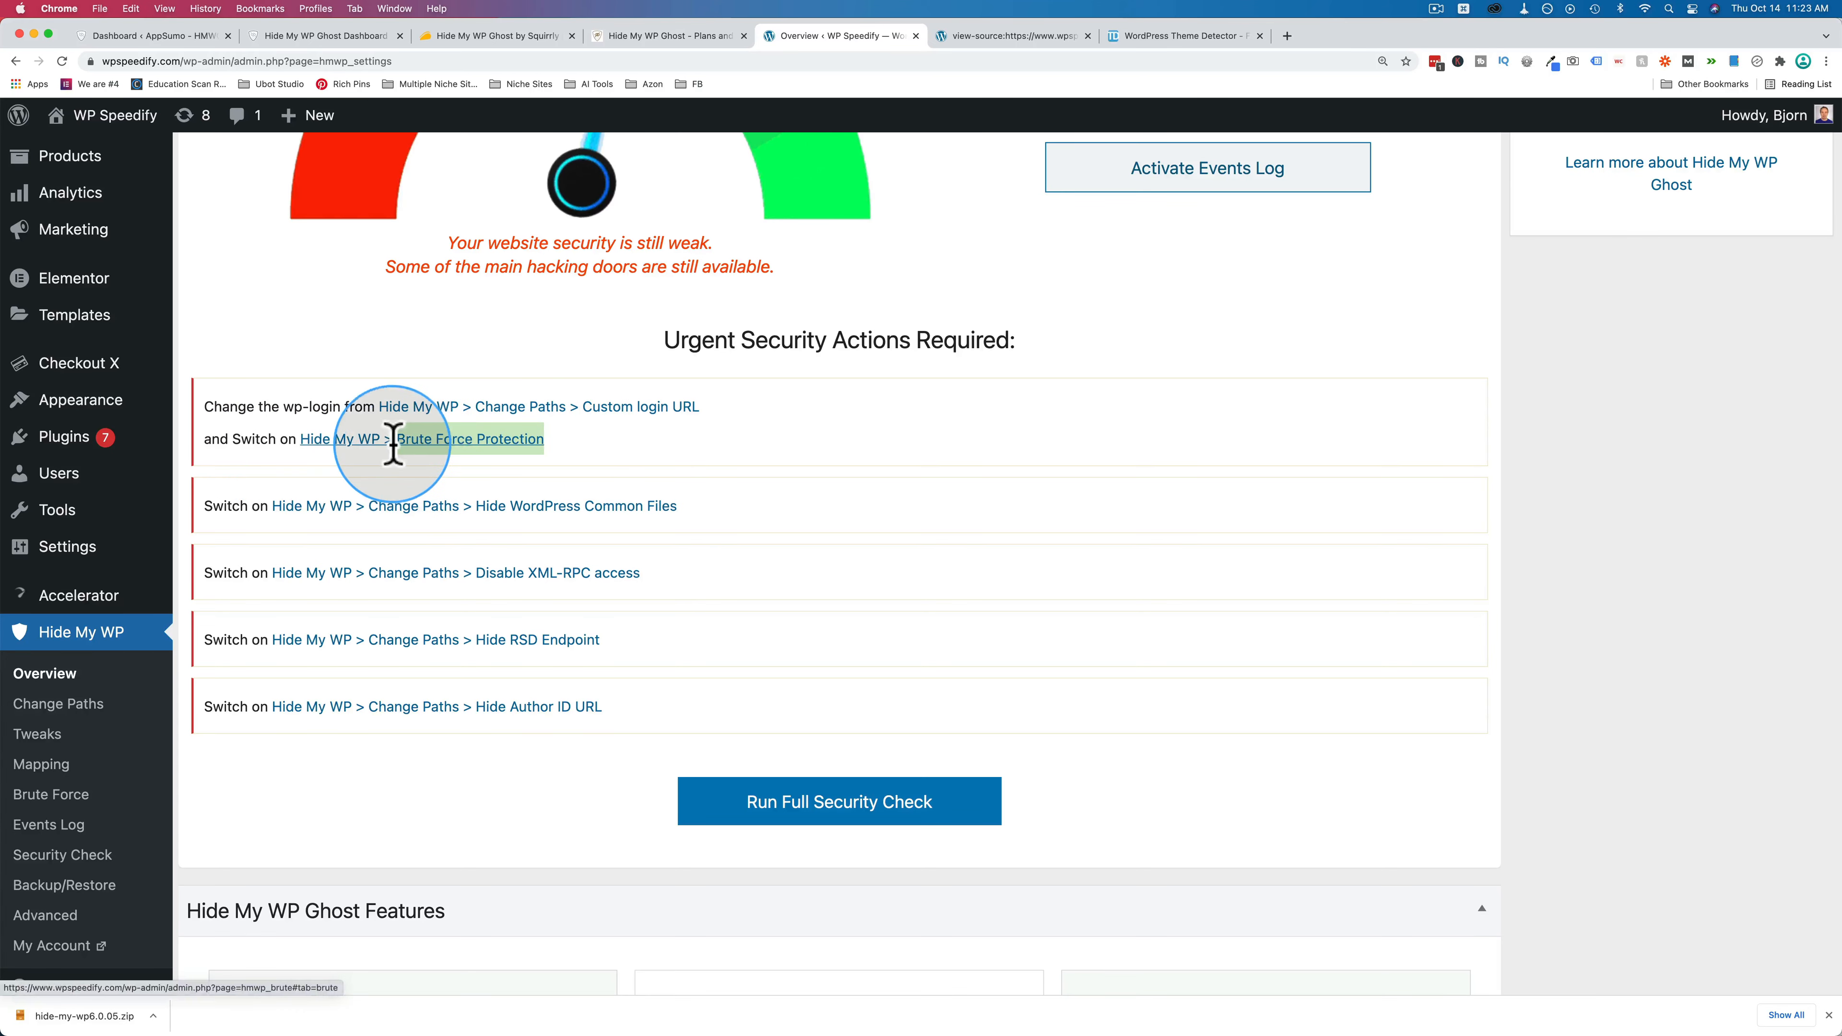
left_click_drag(677, 506, 494, 503)
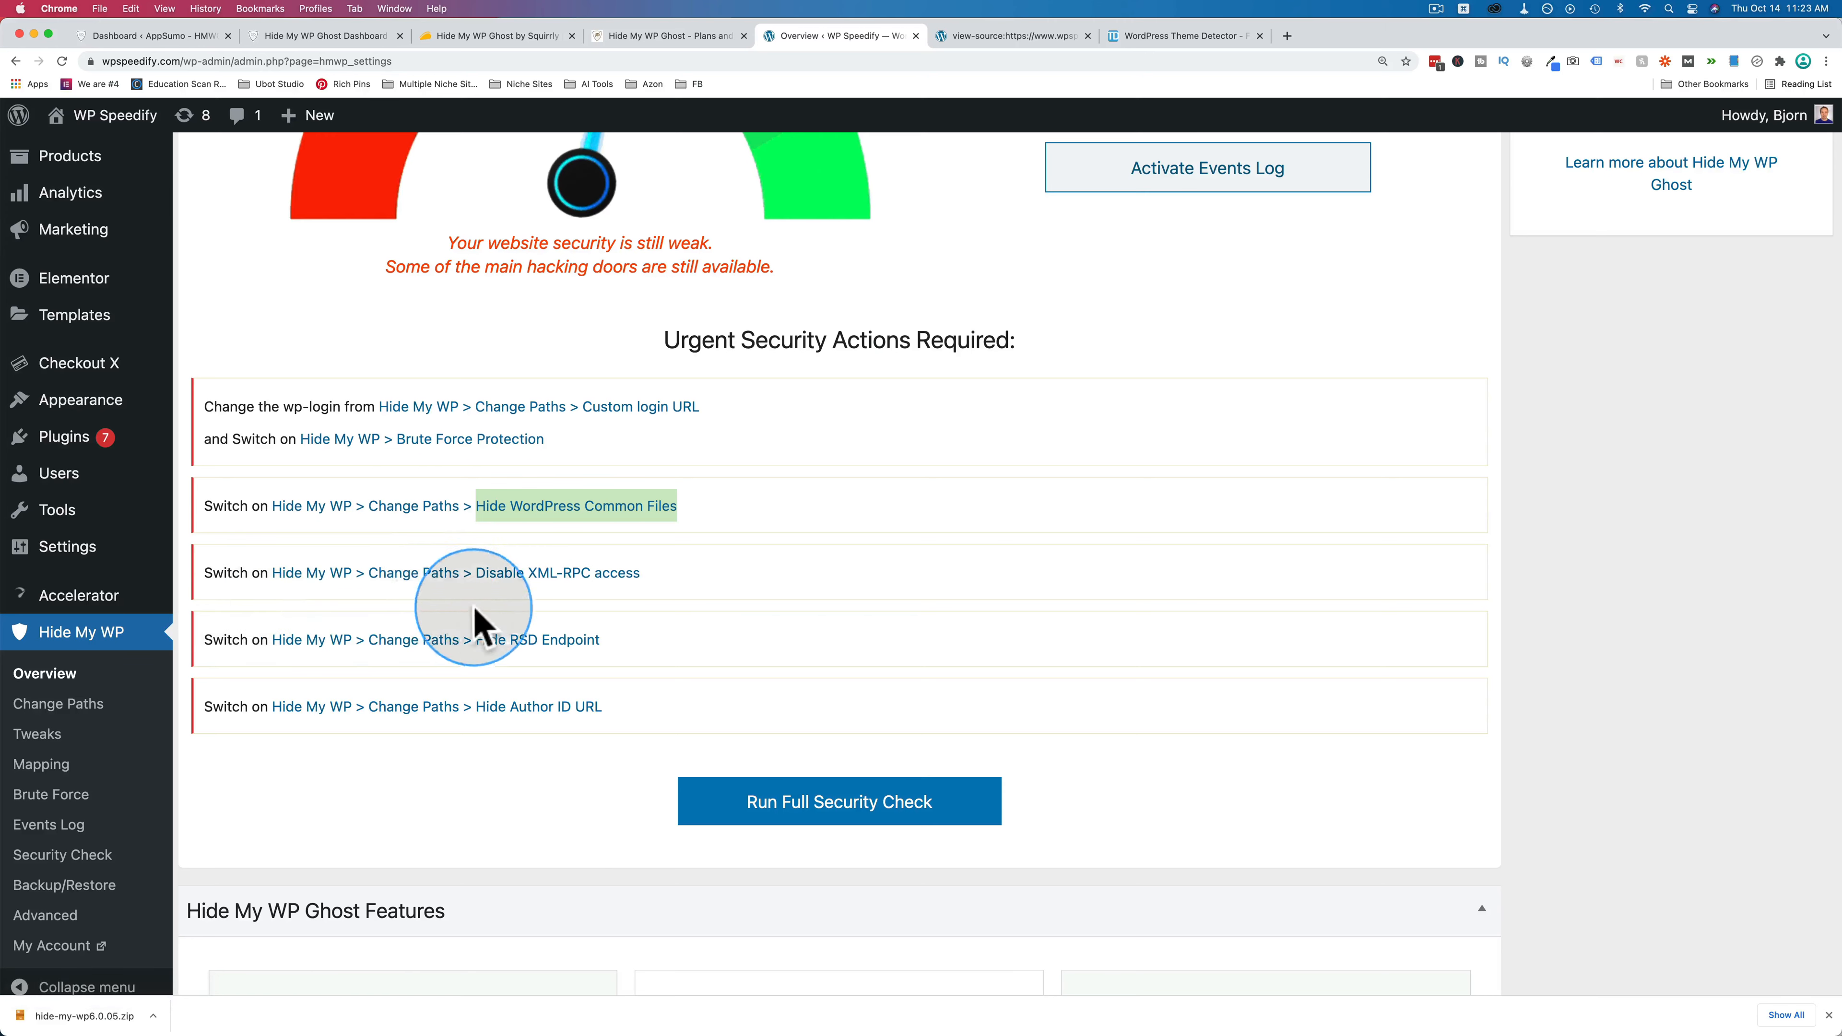
left_click_drag(641, 573, 476, 573)
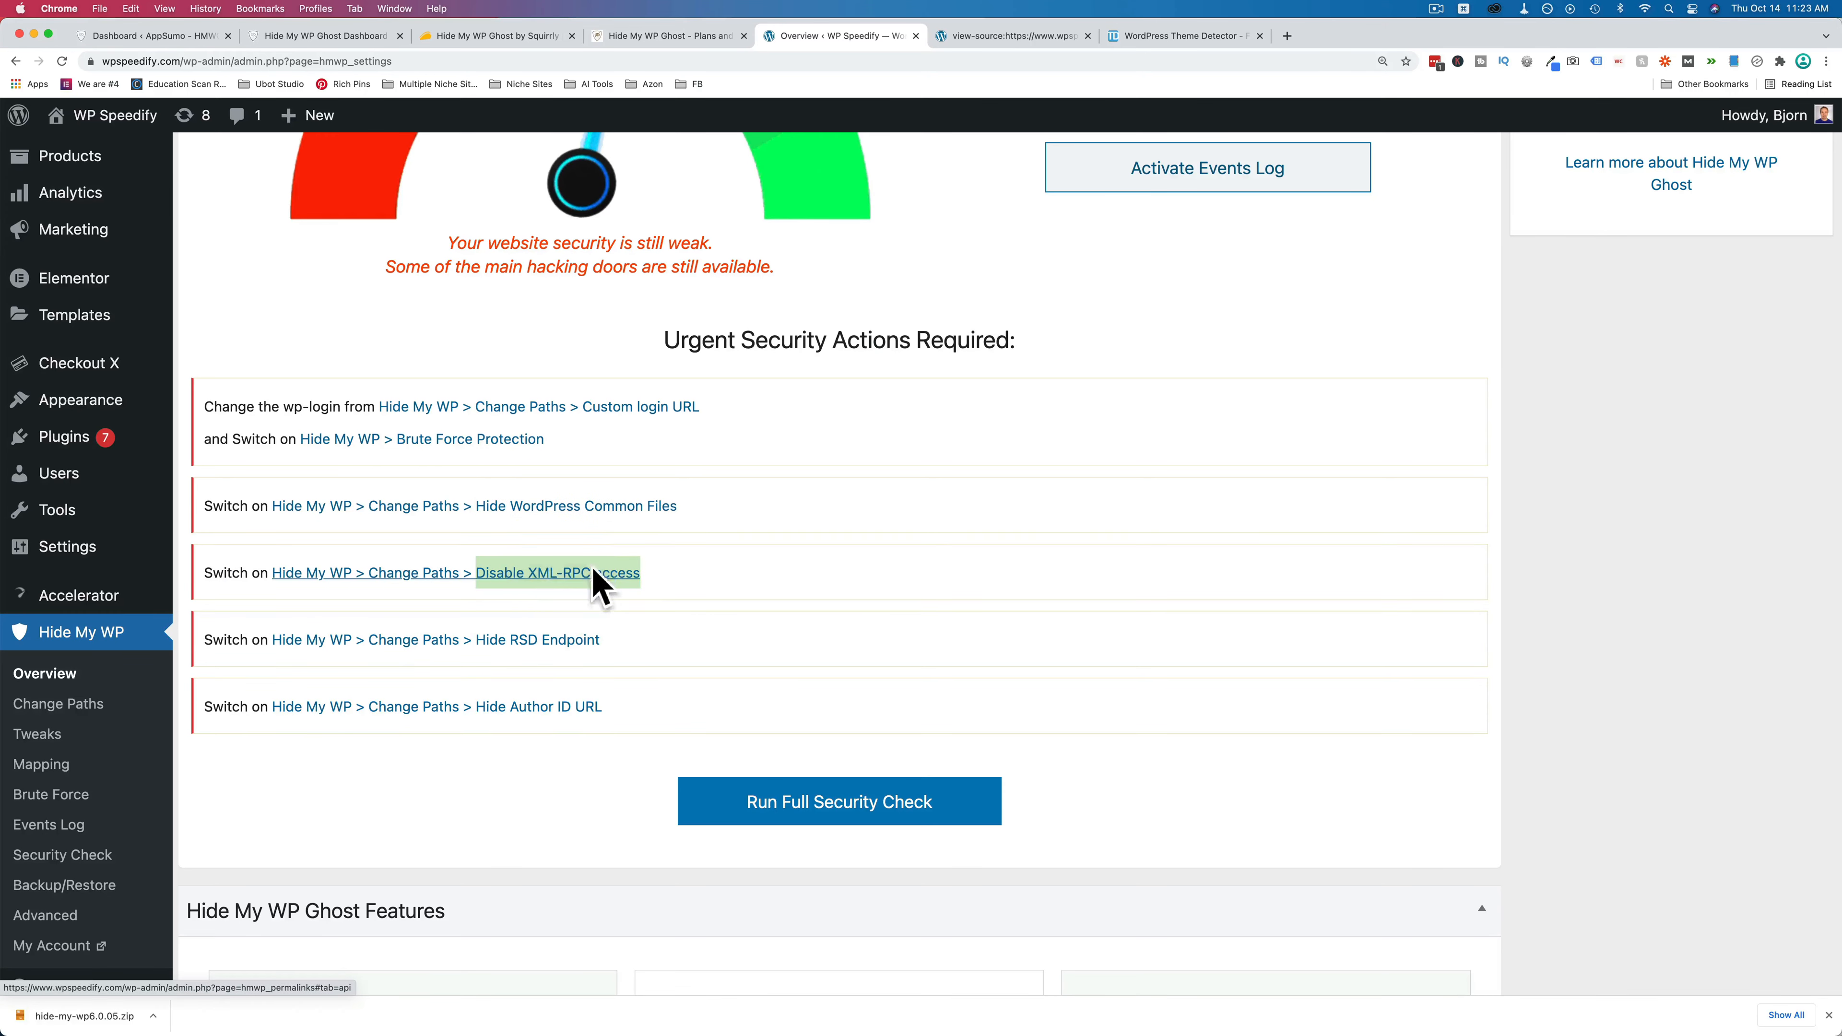
left_click(547, 574)
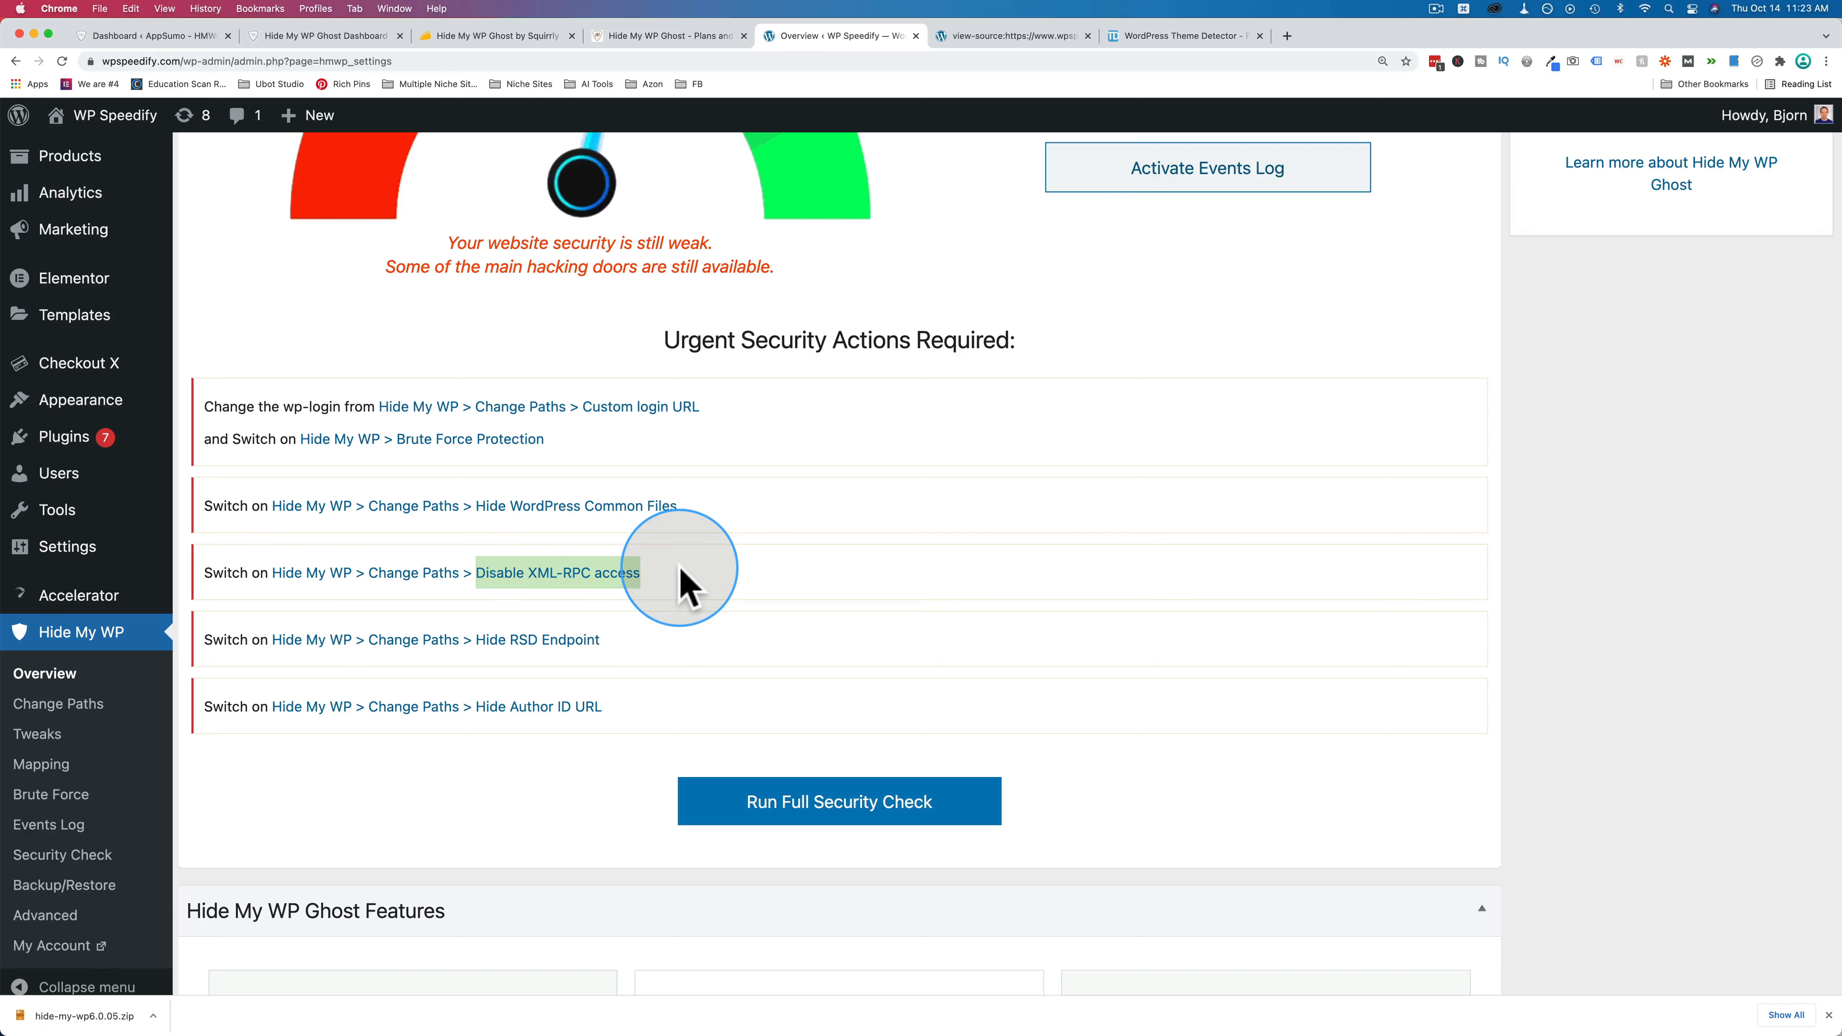
left_click_drag(657, 642, 477, 646)
left_click_drag(658, 725, 477, 713)
Run the full security check from the Hide My WP overview.
scroll(567, 790, "down", 5)
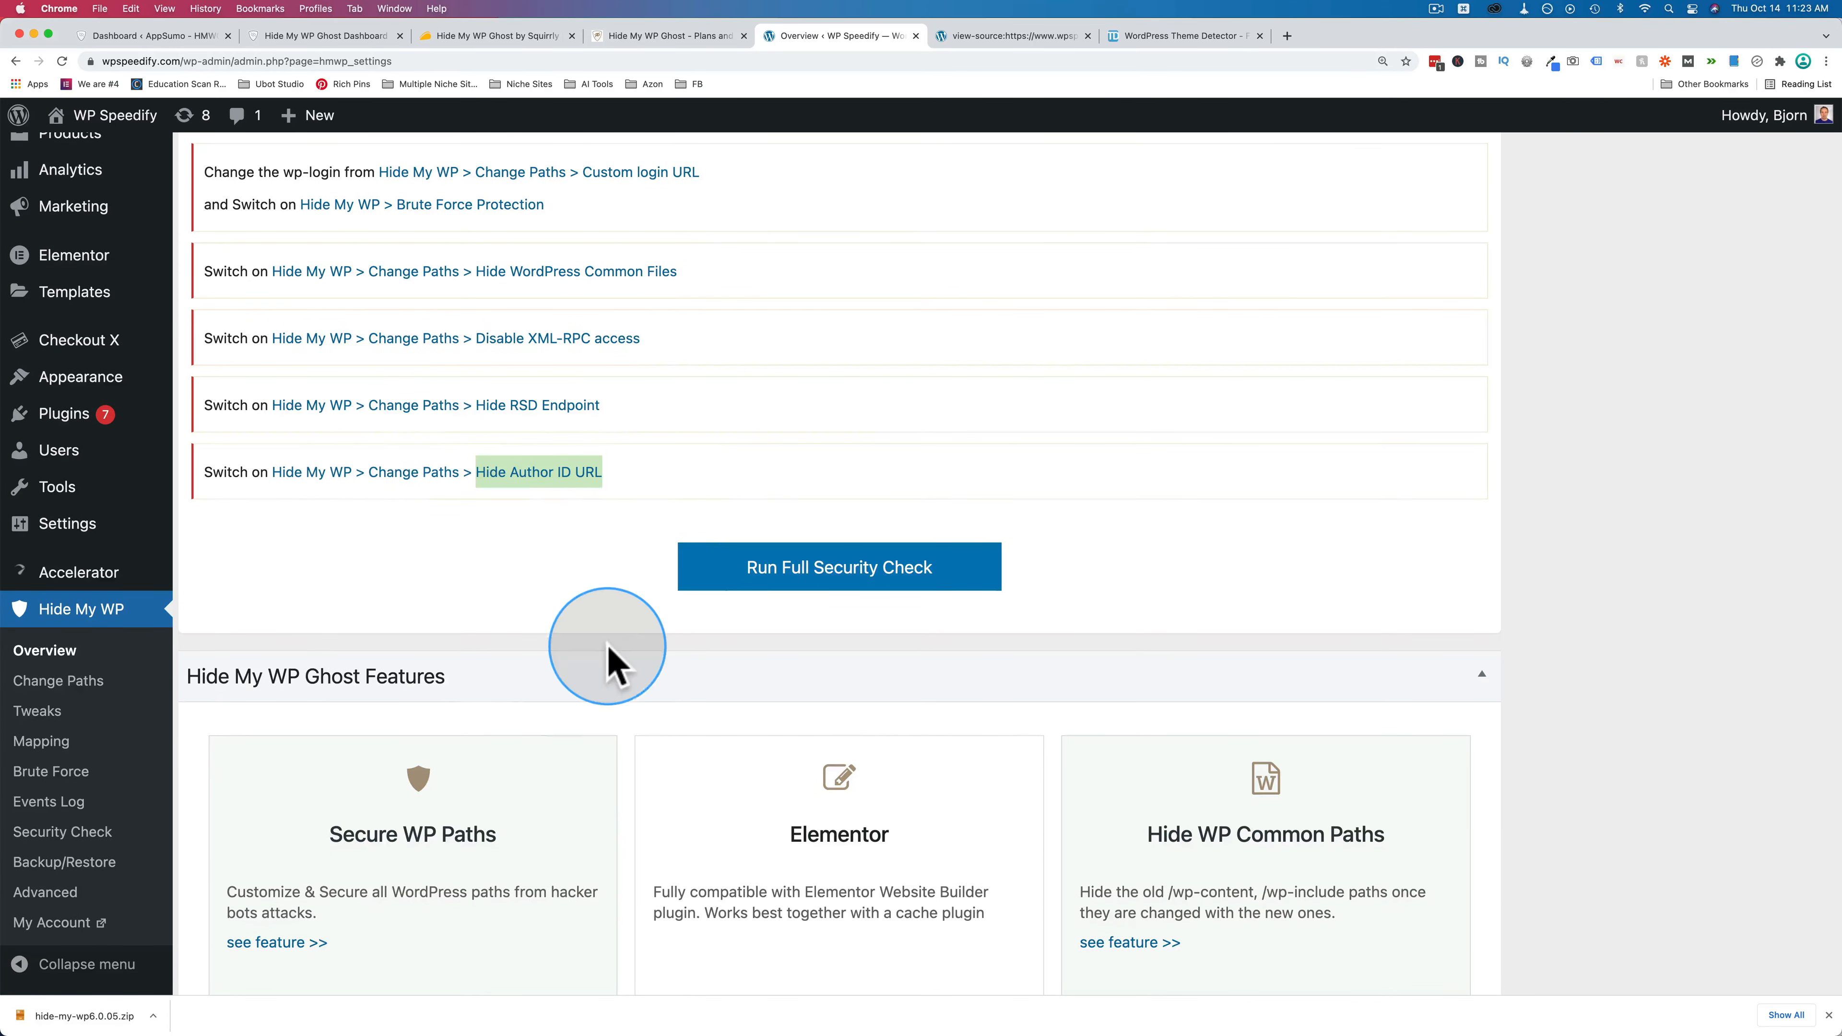
scroll(608, 667, "up", 3)
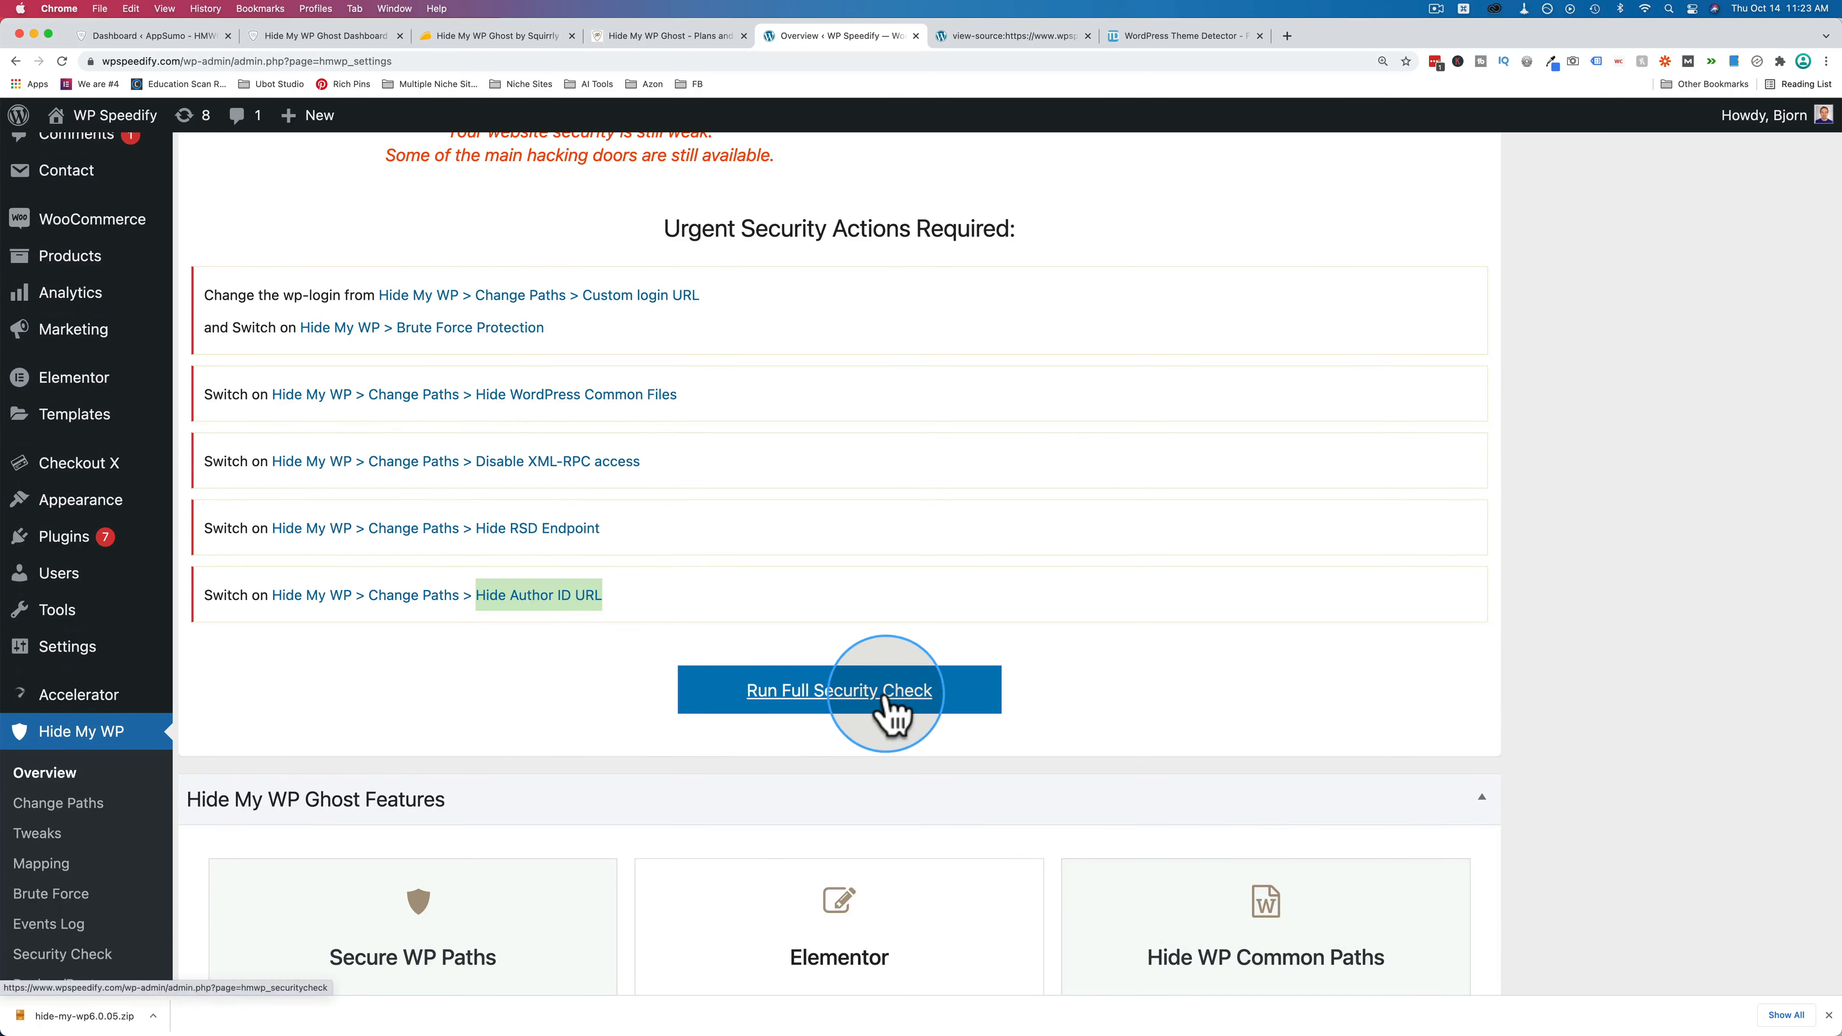
left_click(893, 715)
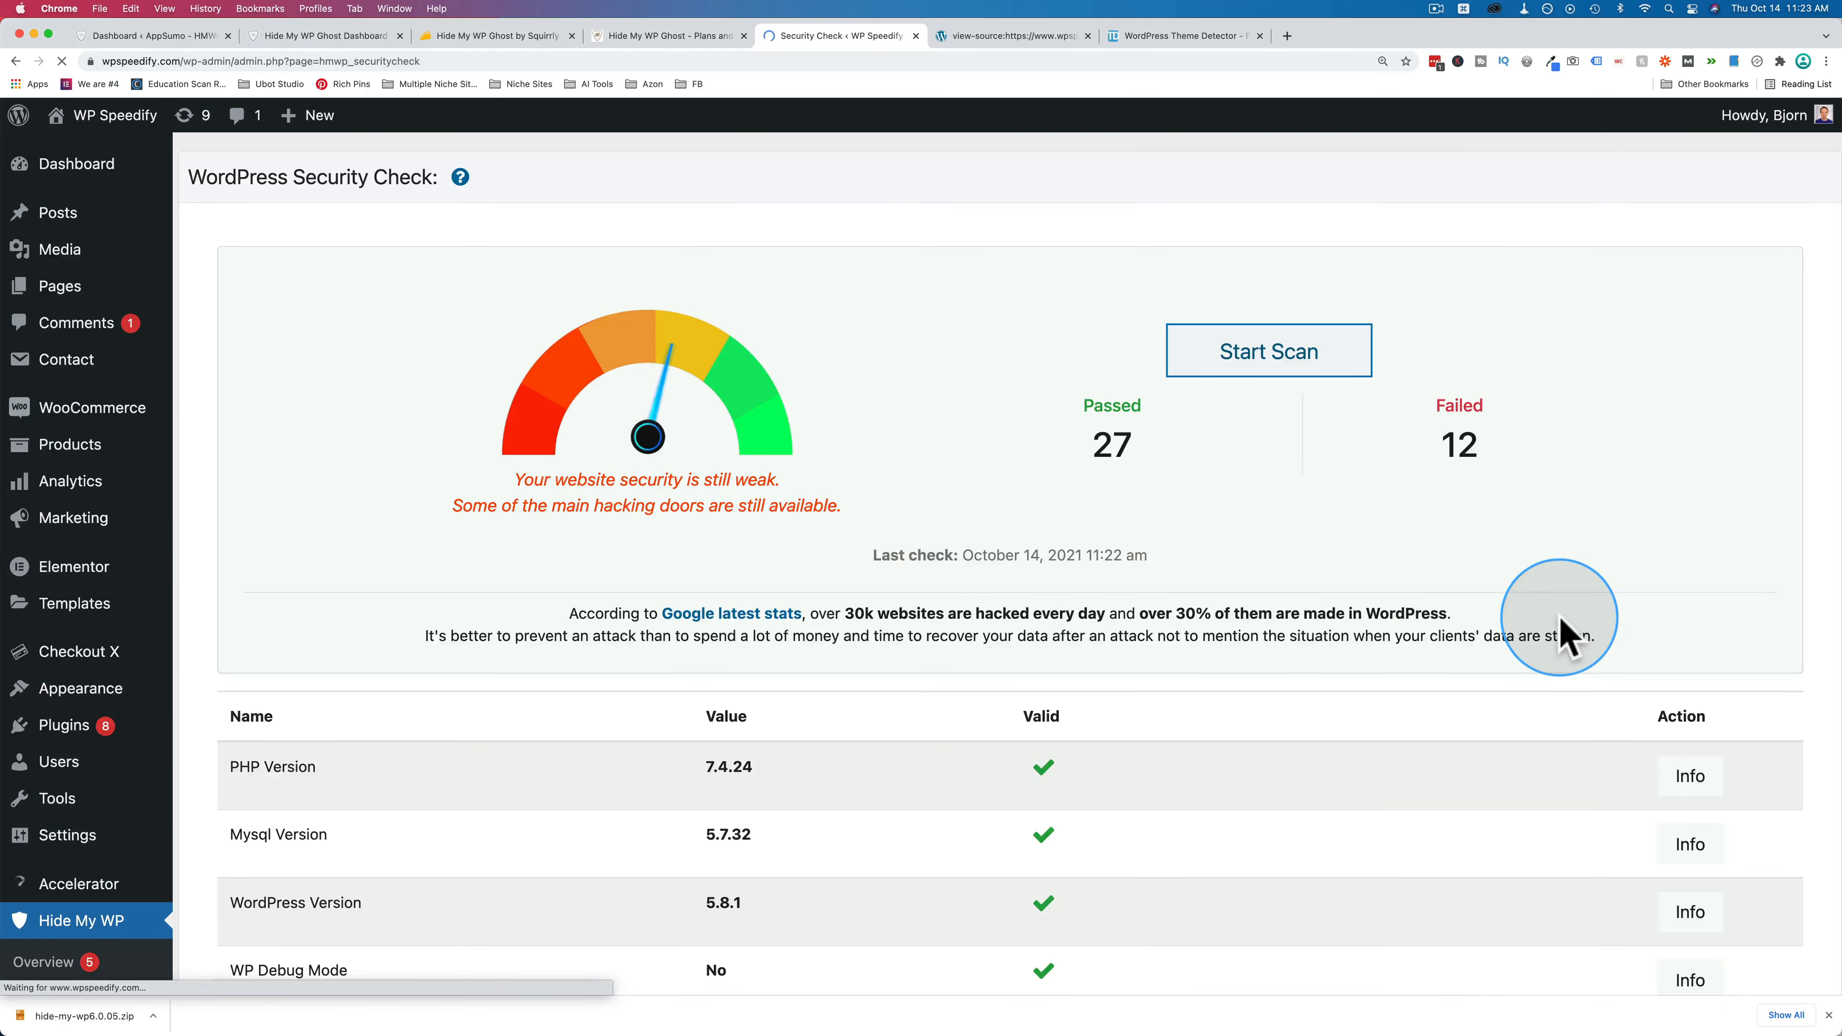
Inspect the security check summary, highlighting the failed count and the statement on how many hacked websites use WordPress.
scroll(1559, 625, "down", 3)
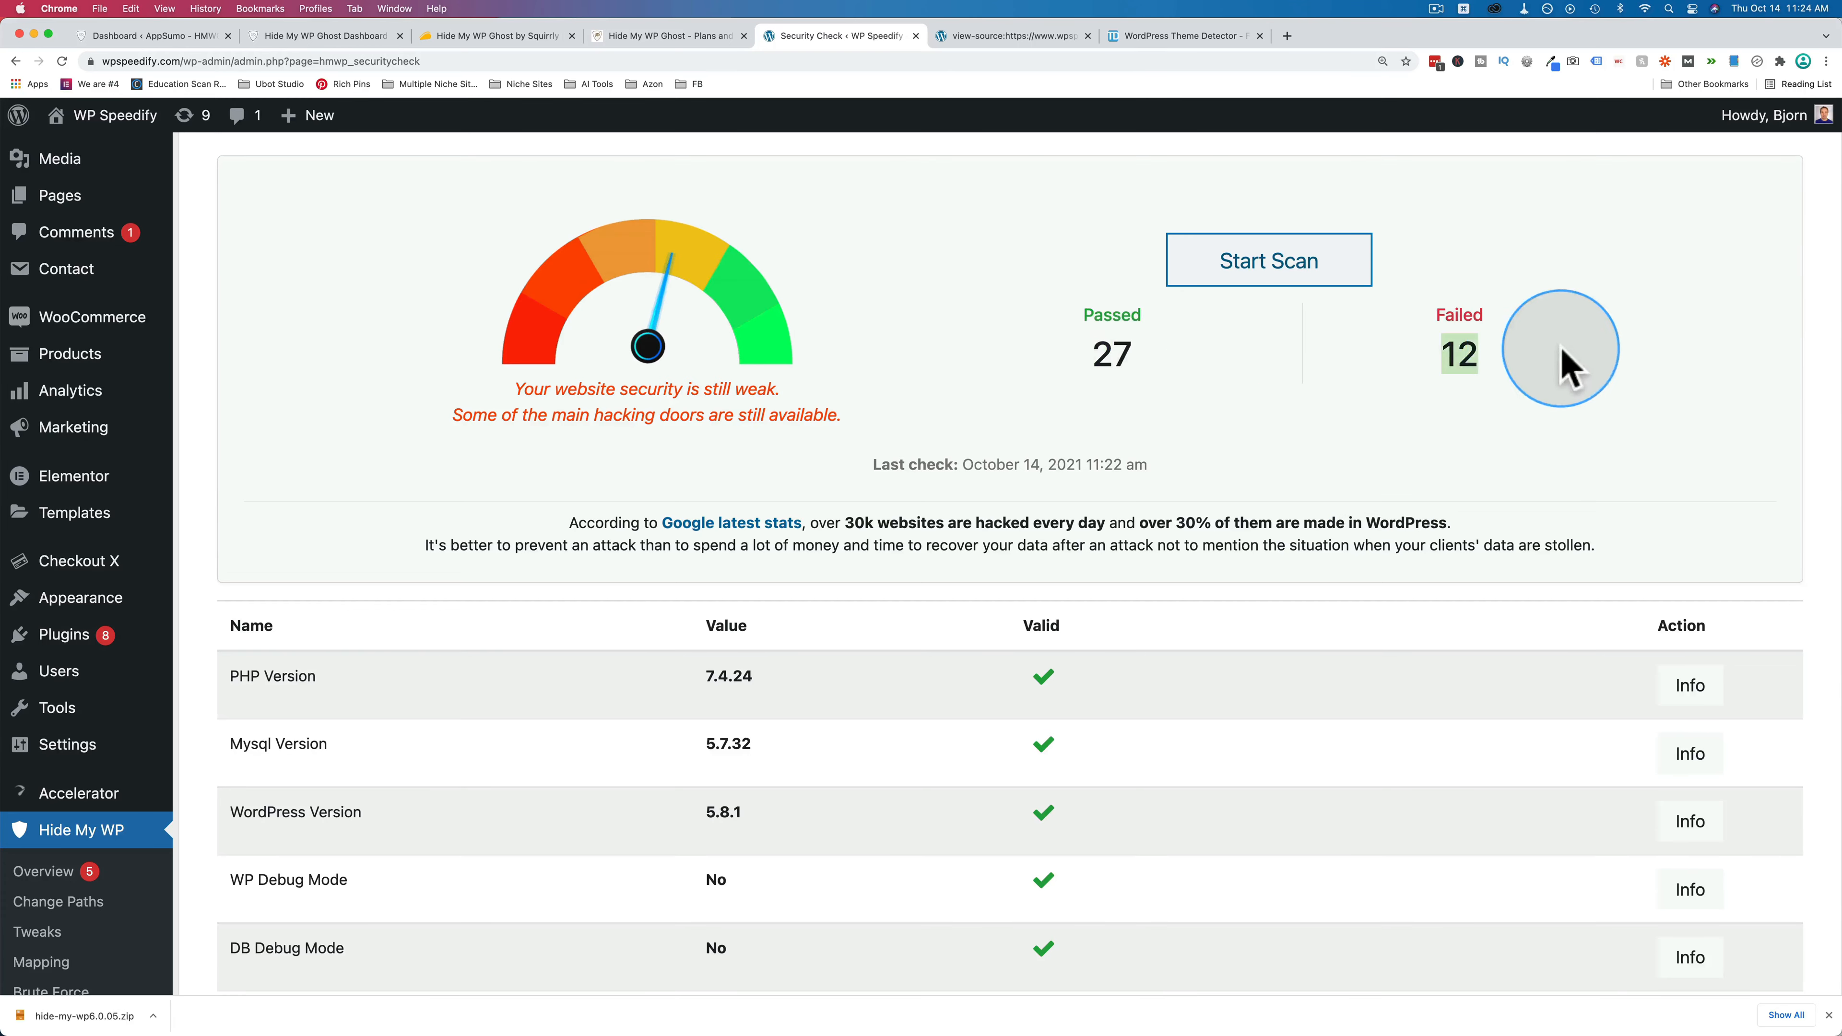
scroll(1345, 501, "down", 5)
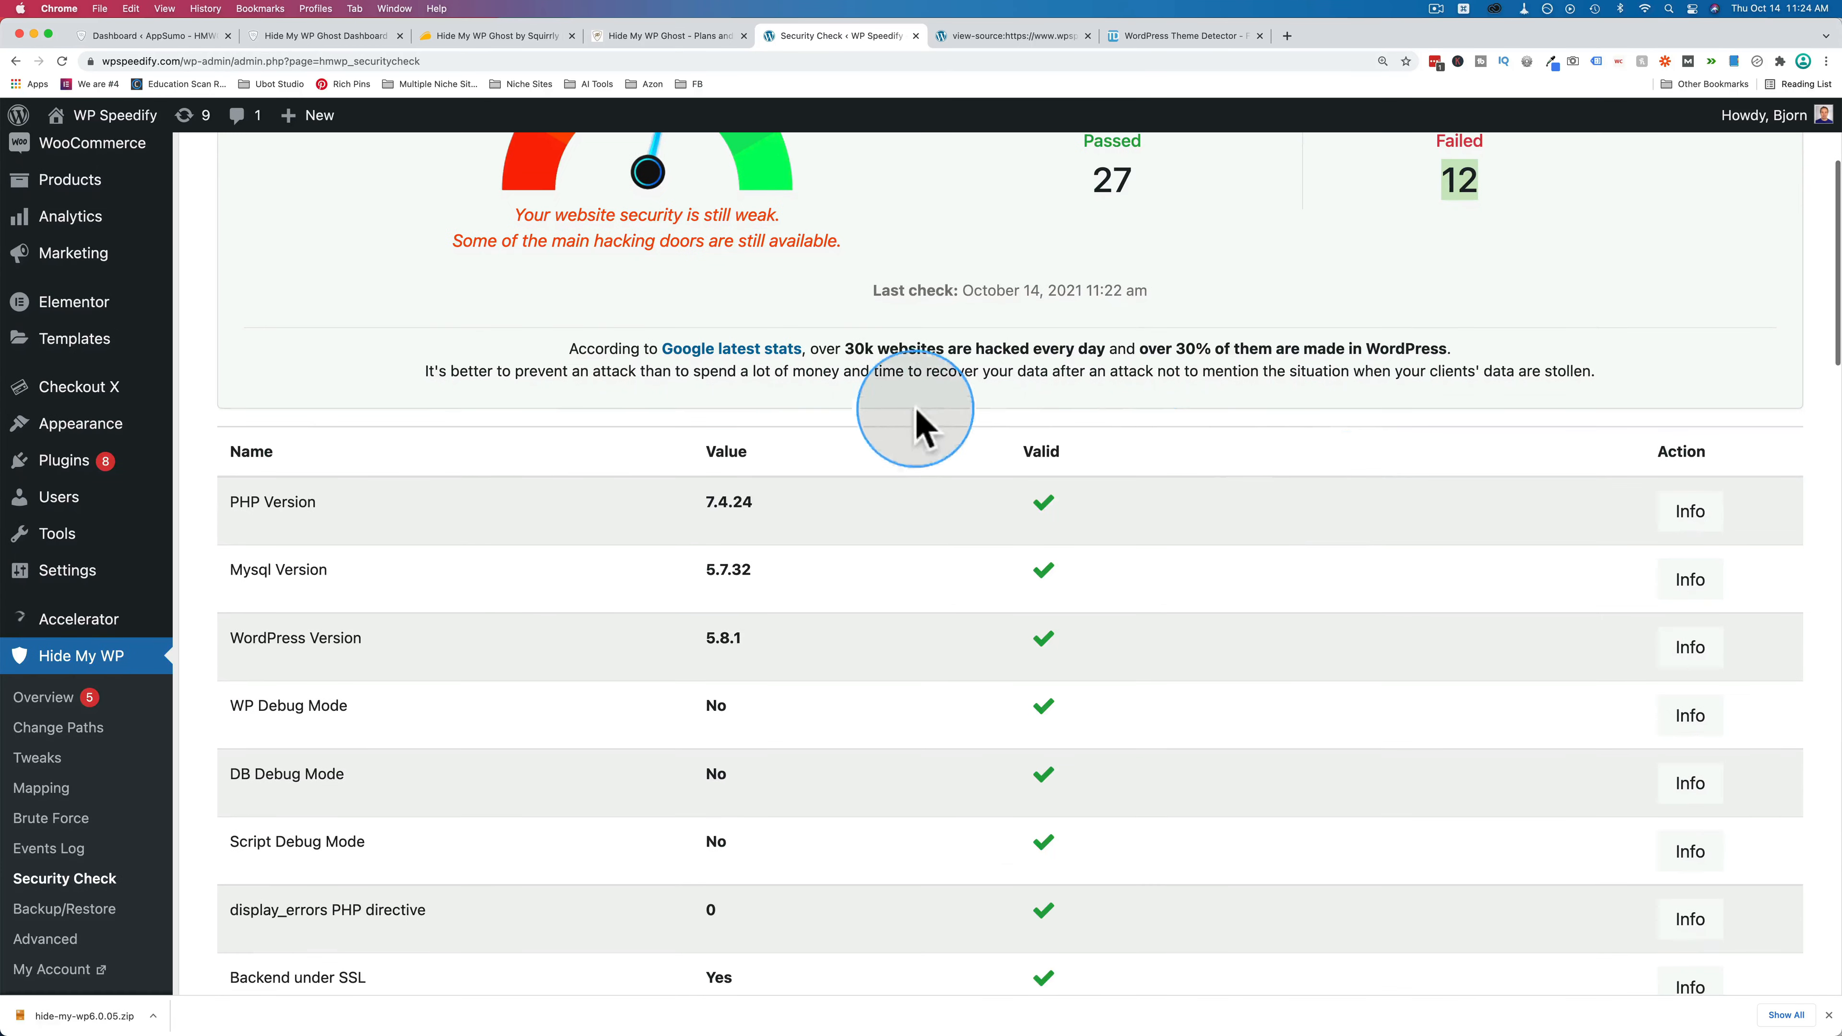
left_click_drag(845, 349, 1451, 349)
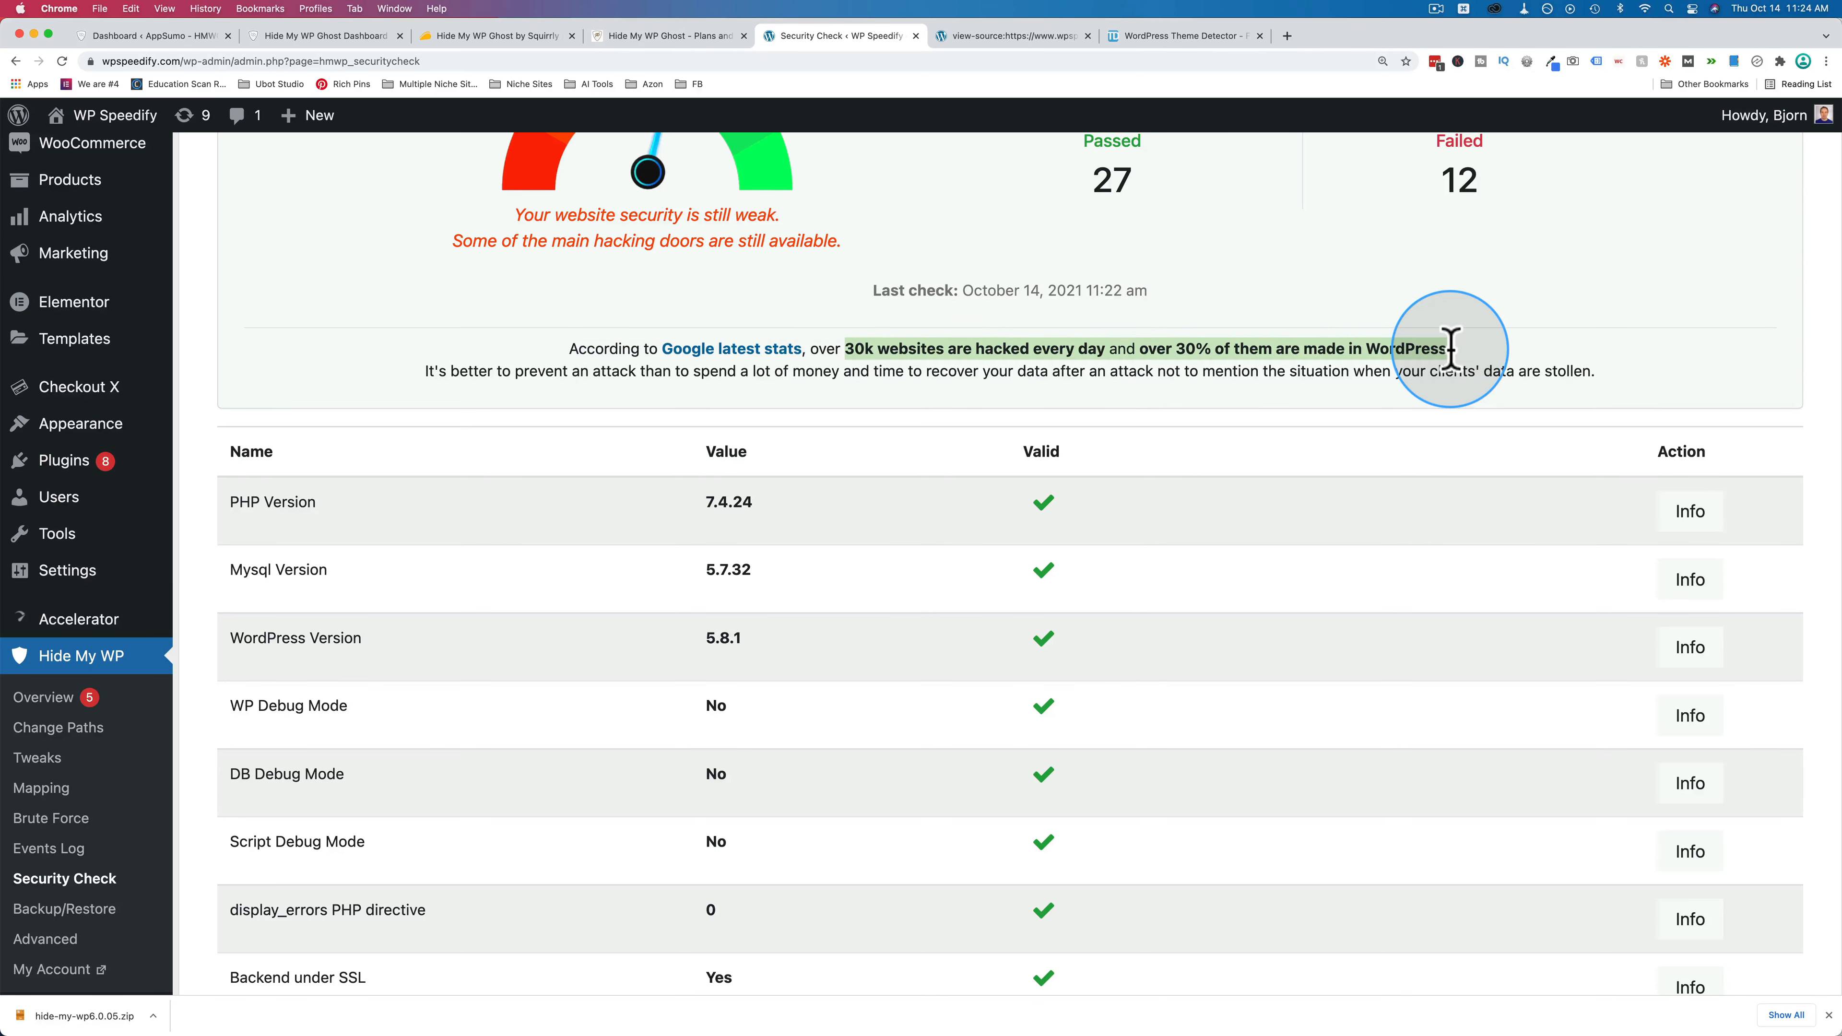
left_click(1449, 352)
scroll(1574, 392, "up", 1)
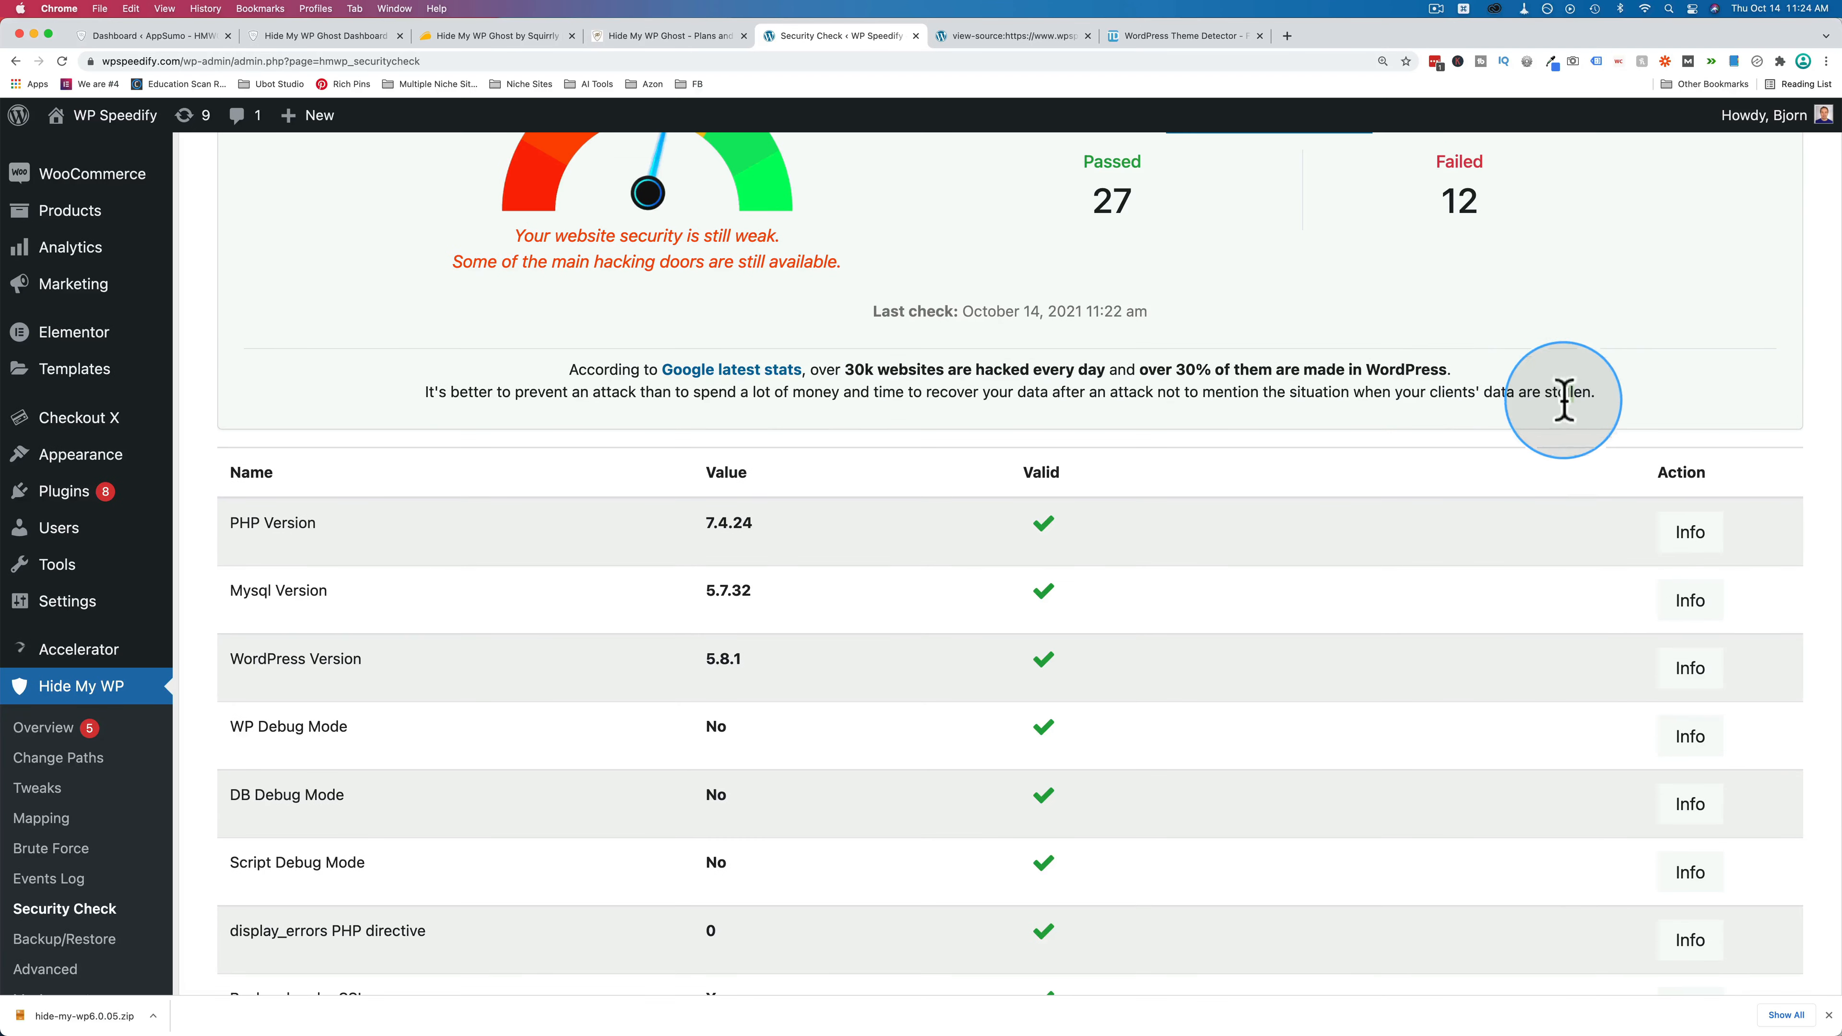
scroll(1254, 461, "down", 2)
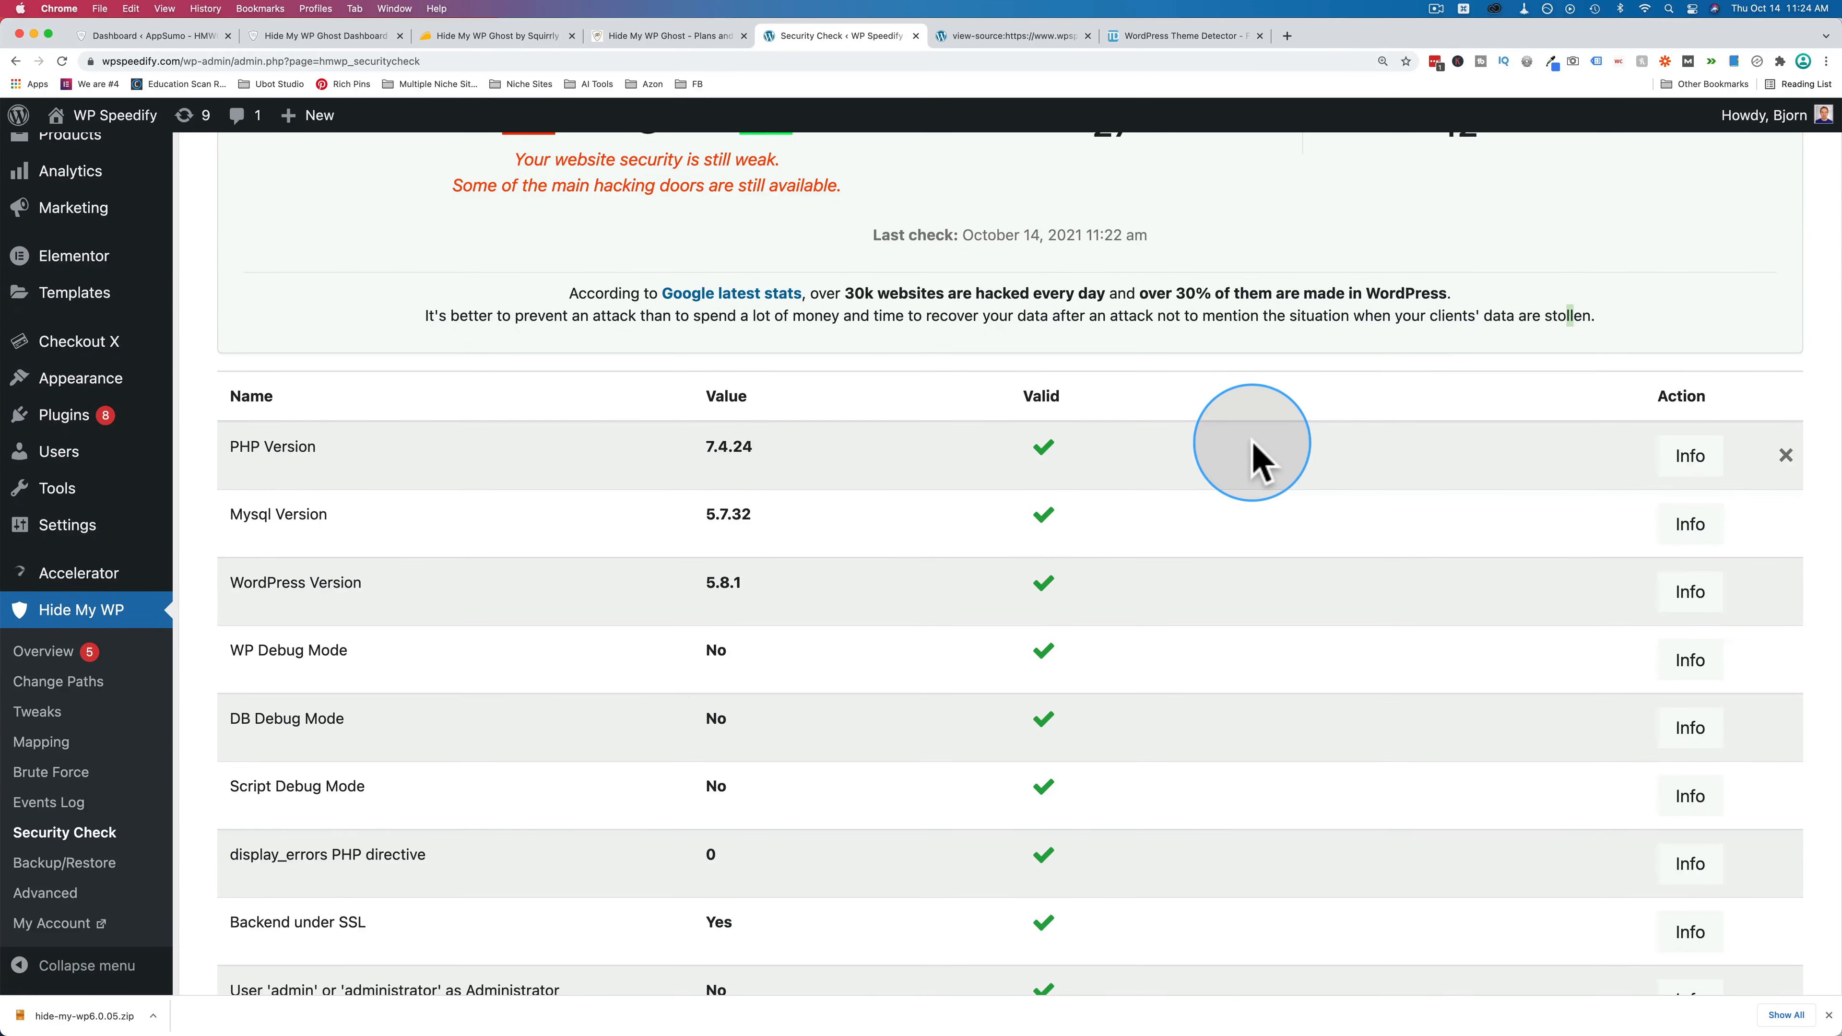
Examine the security check rows from PHP version through outdated themes, highlighting the Outdated Plugins value.
scroll(1295, 391, "down", 3)
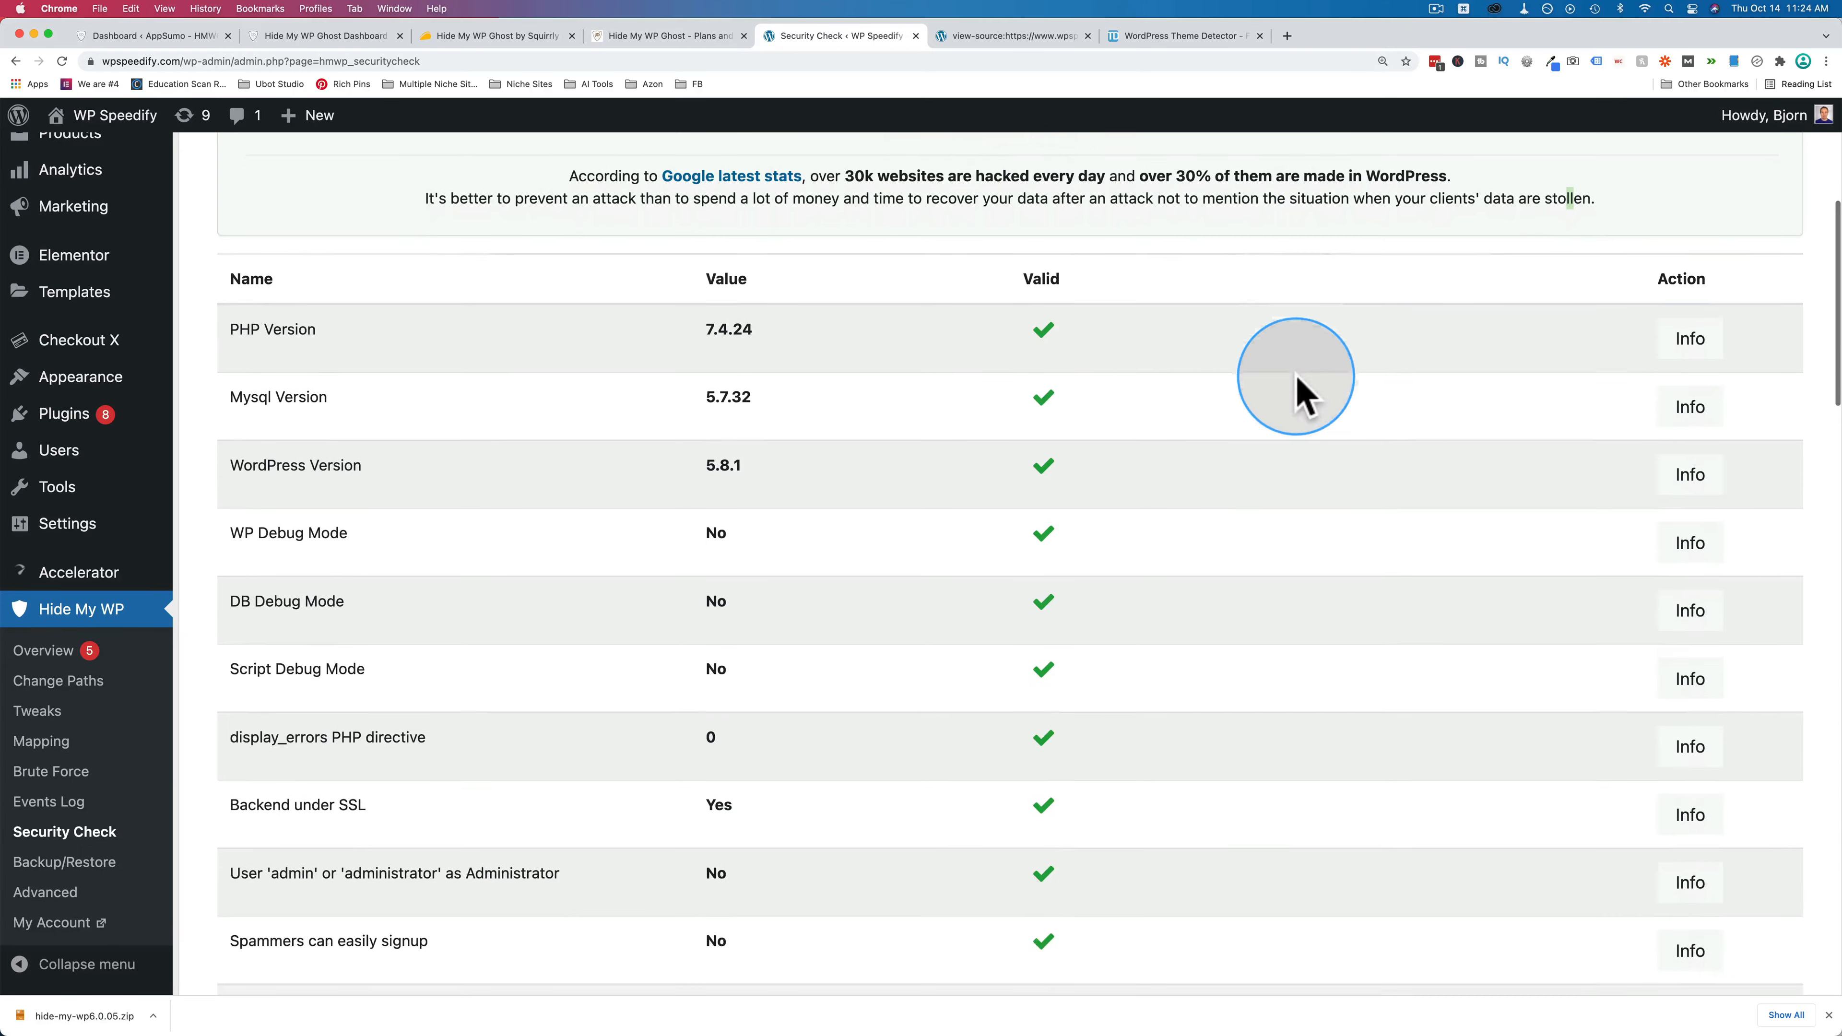
scroll(1045, 311, "down", 8)
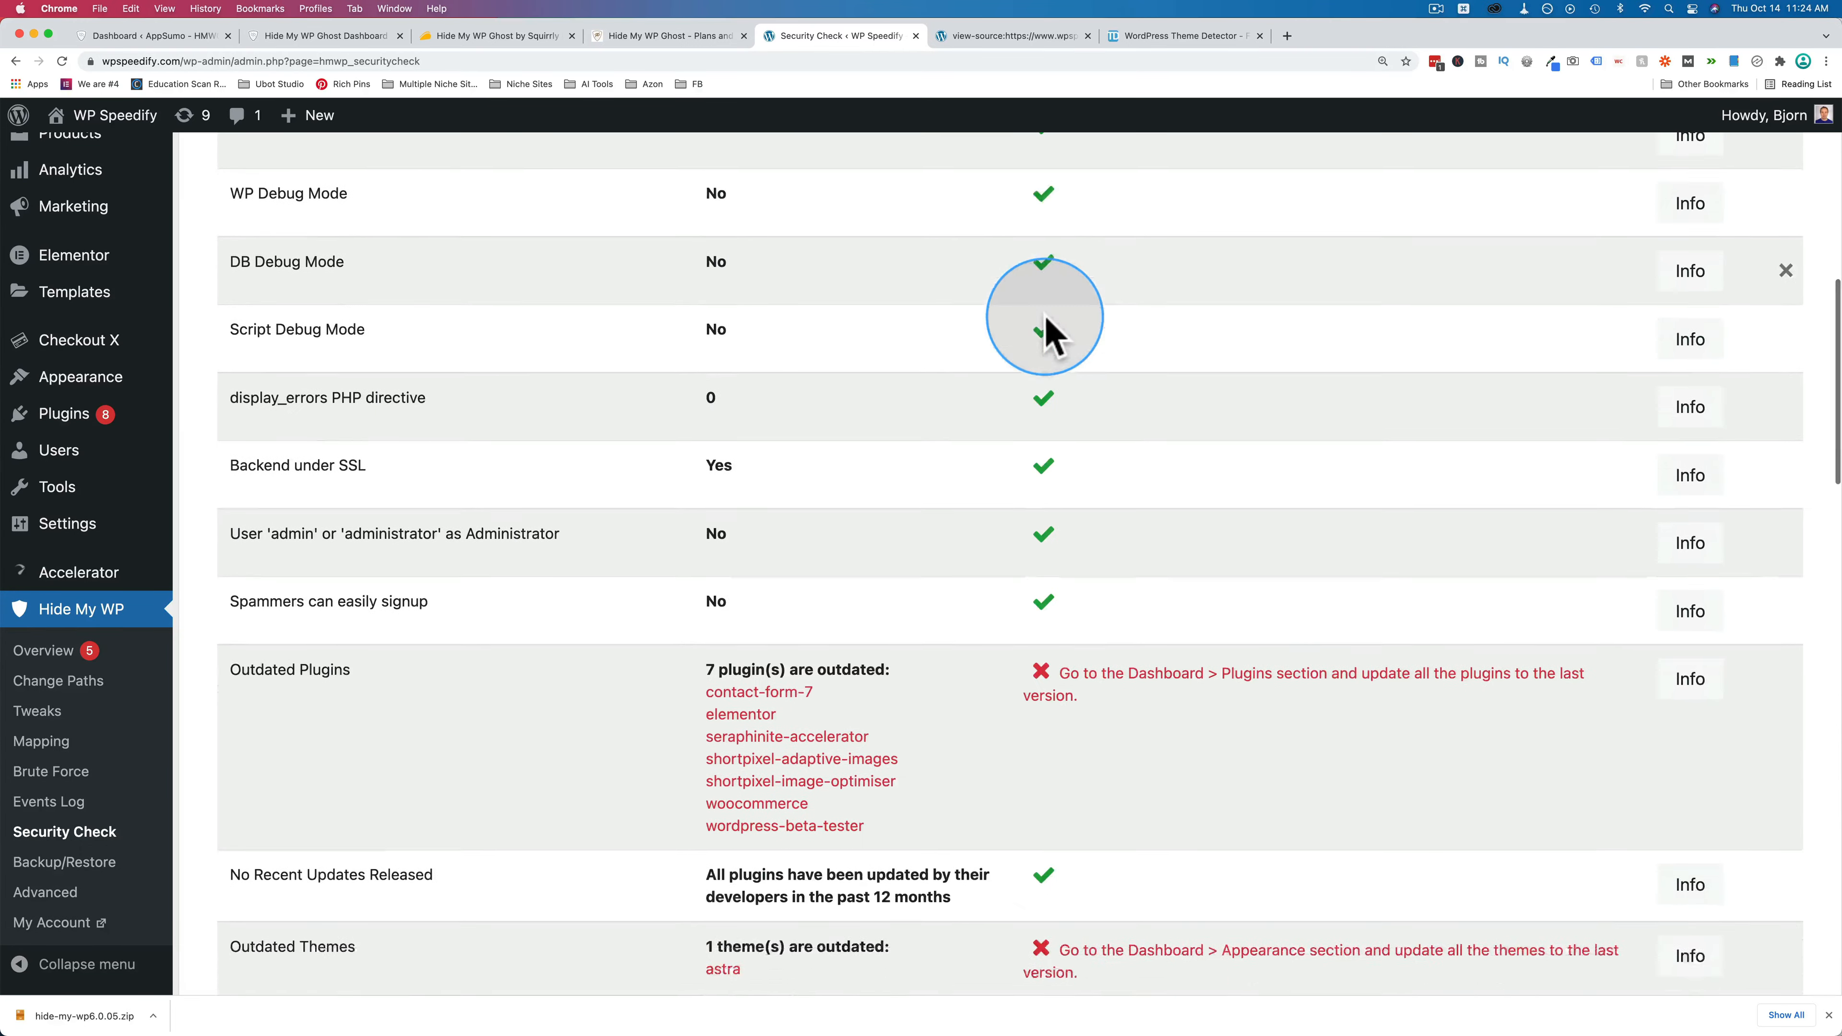
scroll(1047, 323, "down", 6)
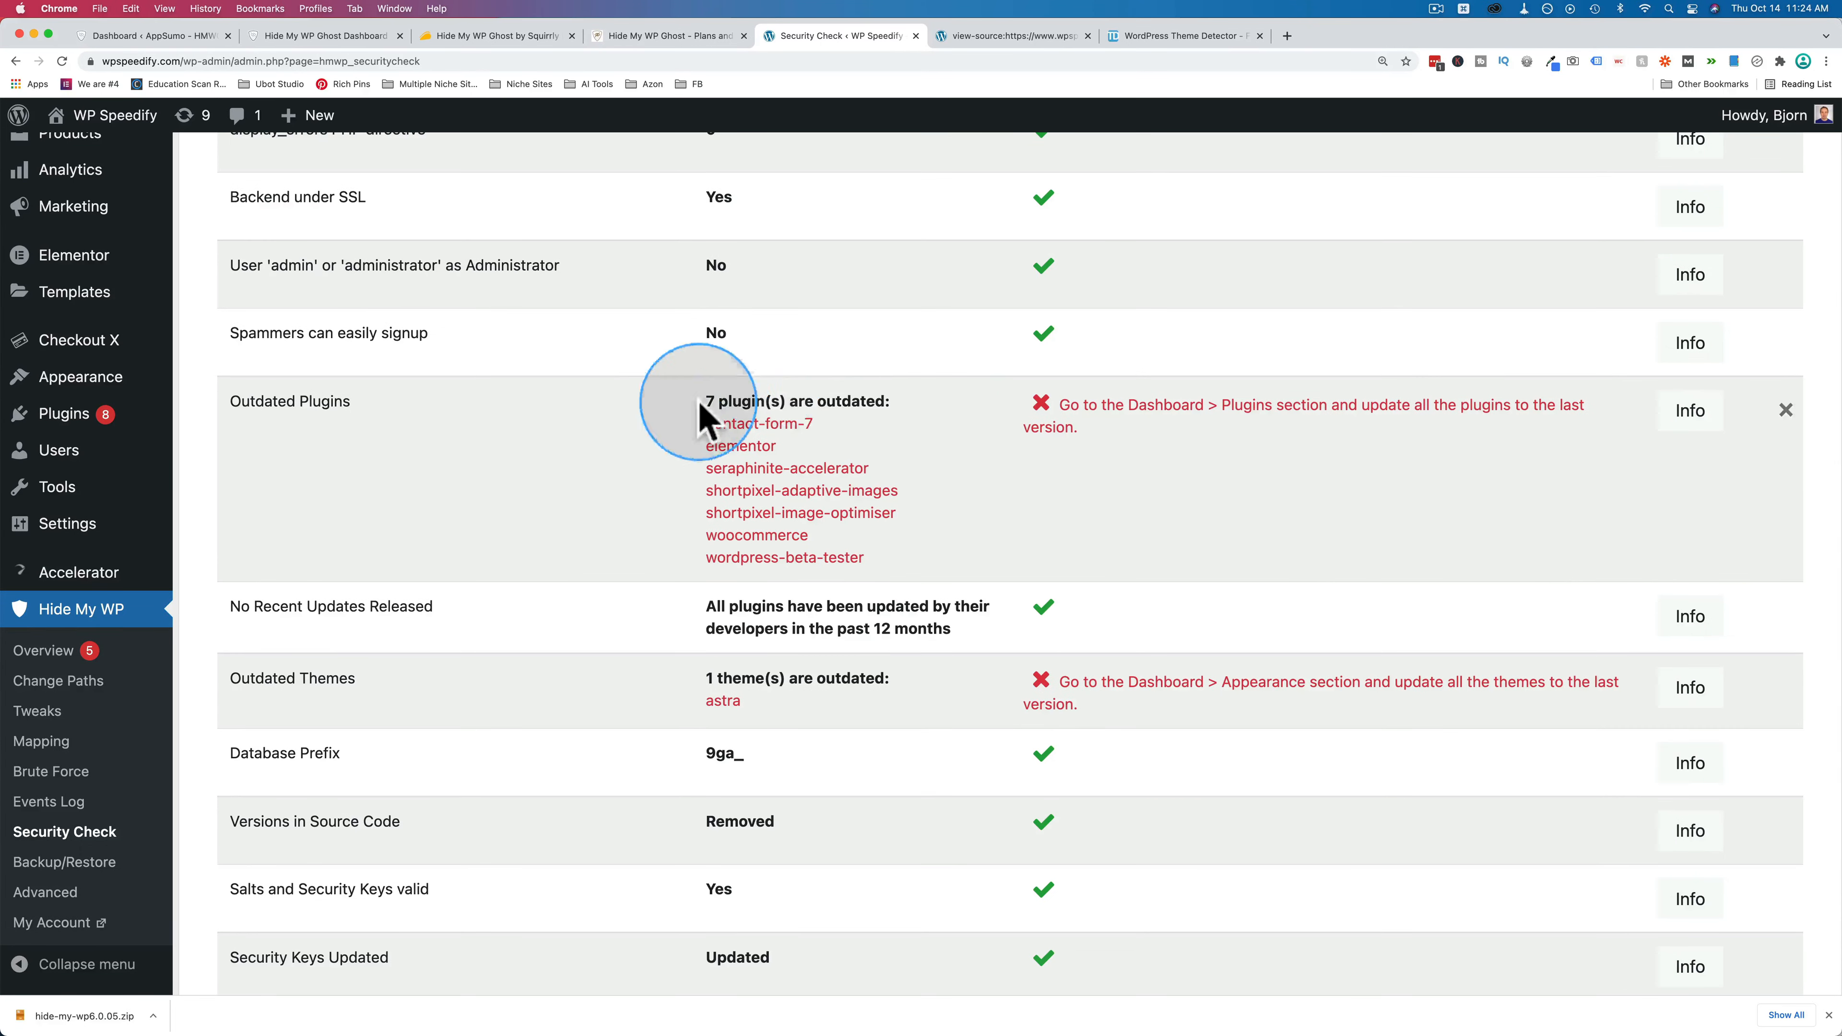
left_click_drag(700, 404, 934, 399)
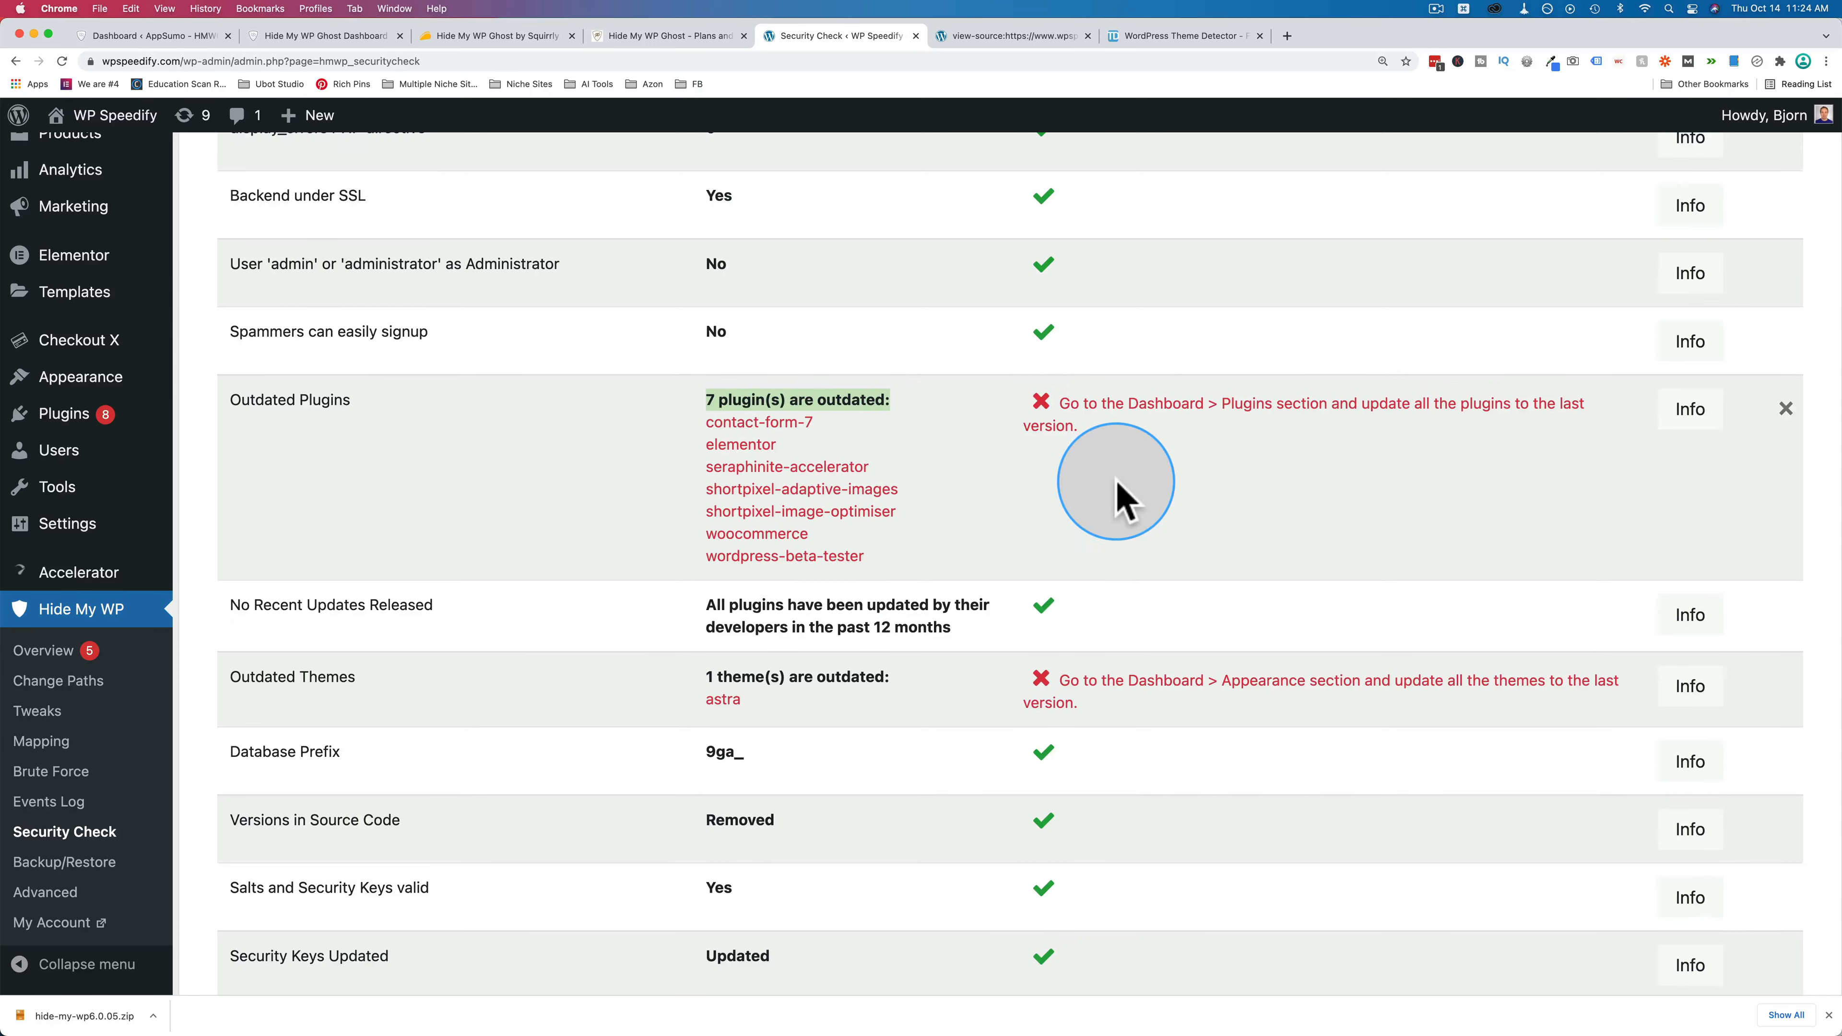
scroll(1113, 481, "down", 3)
scroll(1117, 494, "down", 2)
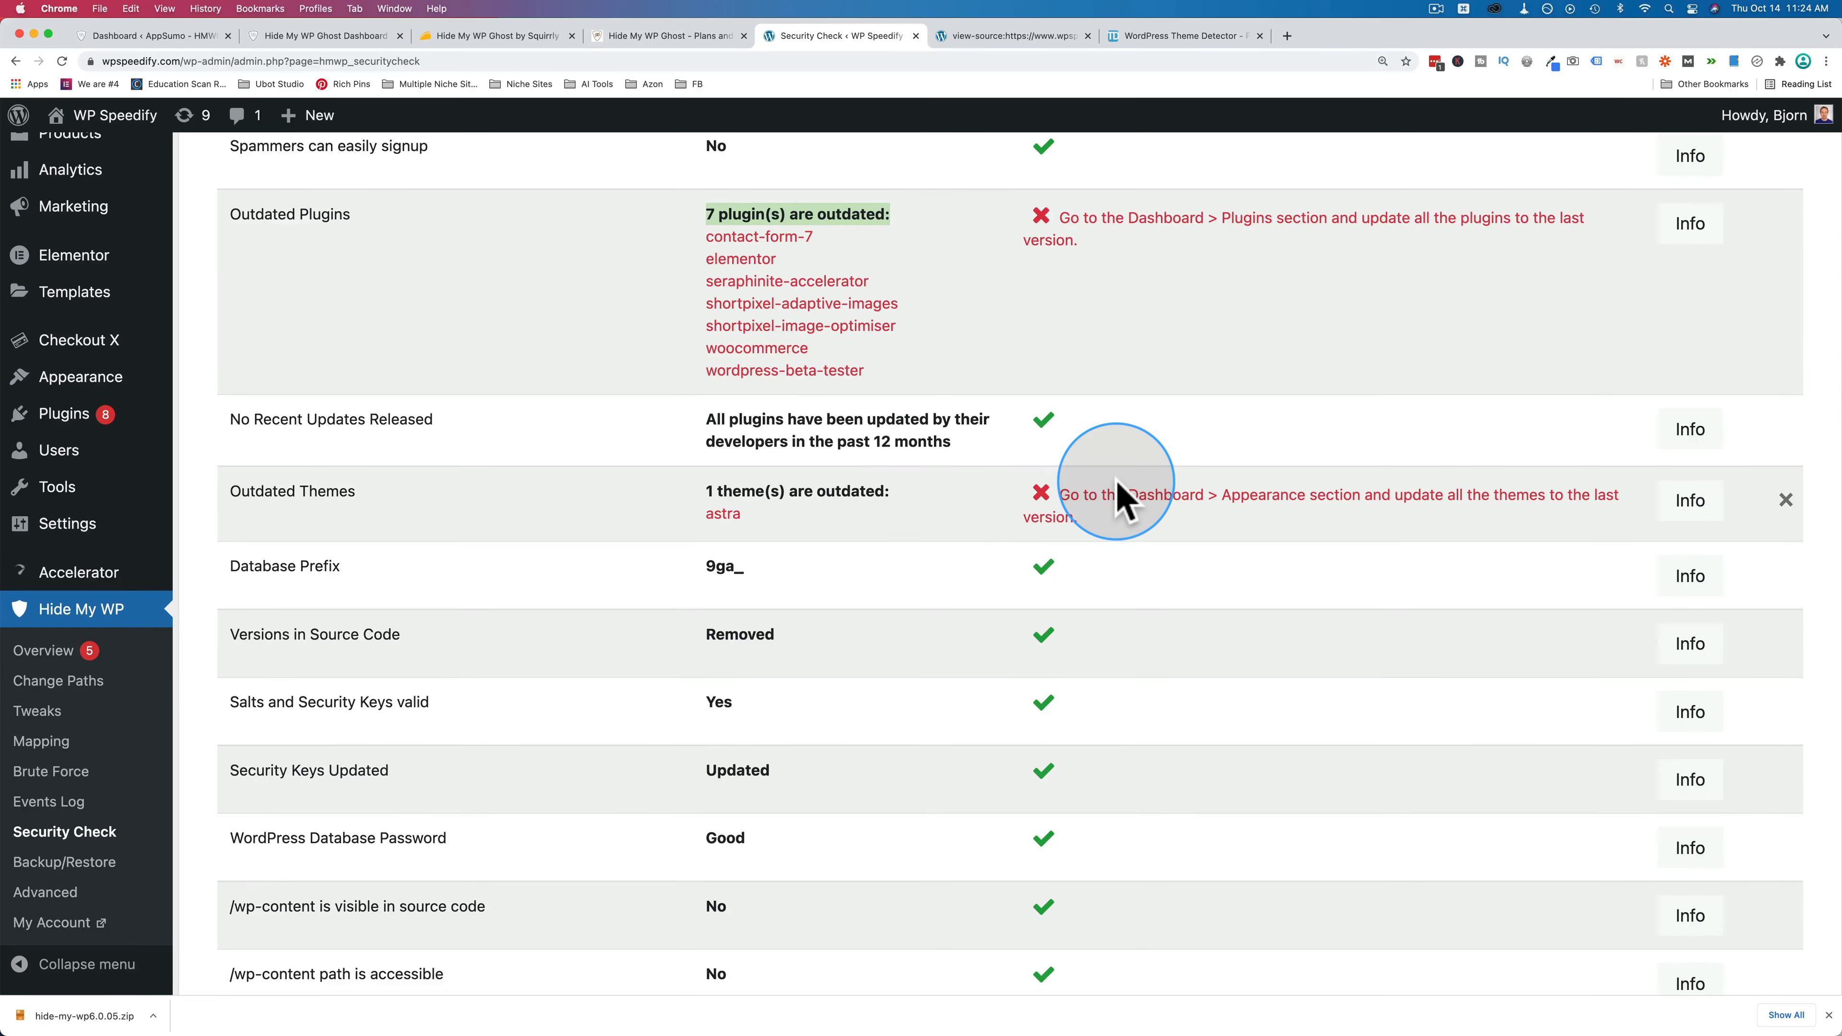
scroll(1115, 494, "down", 1)
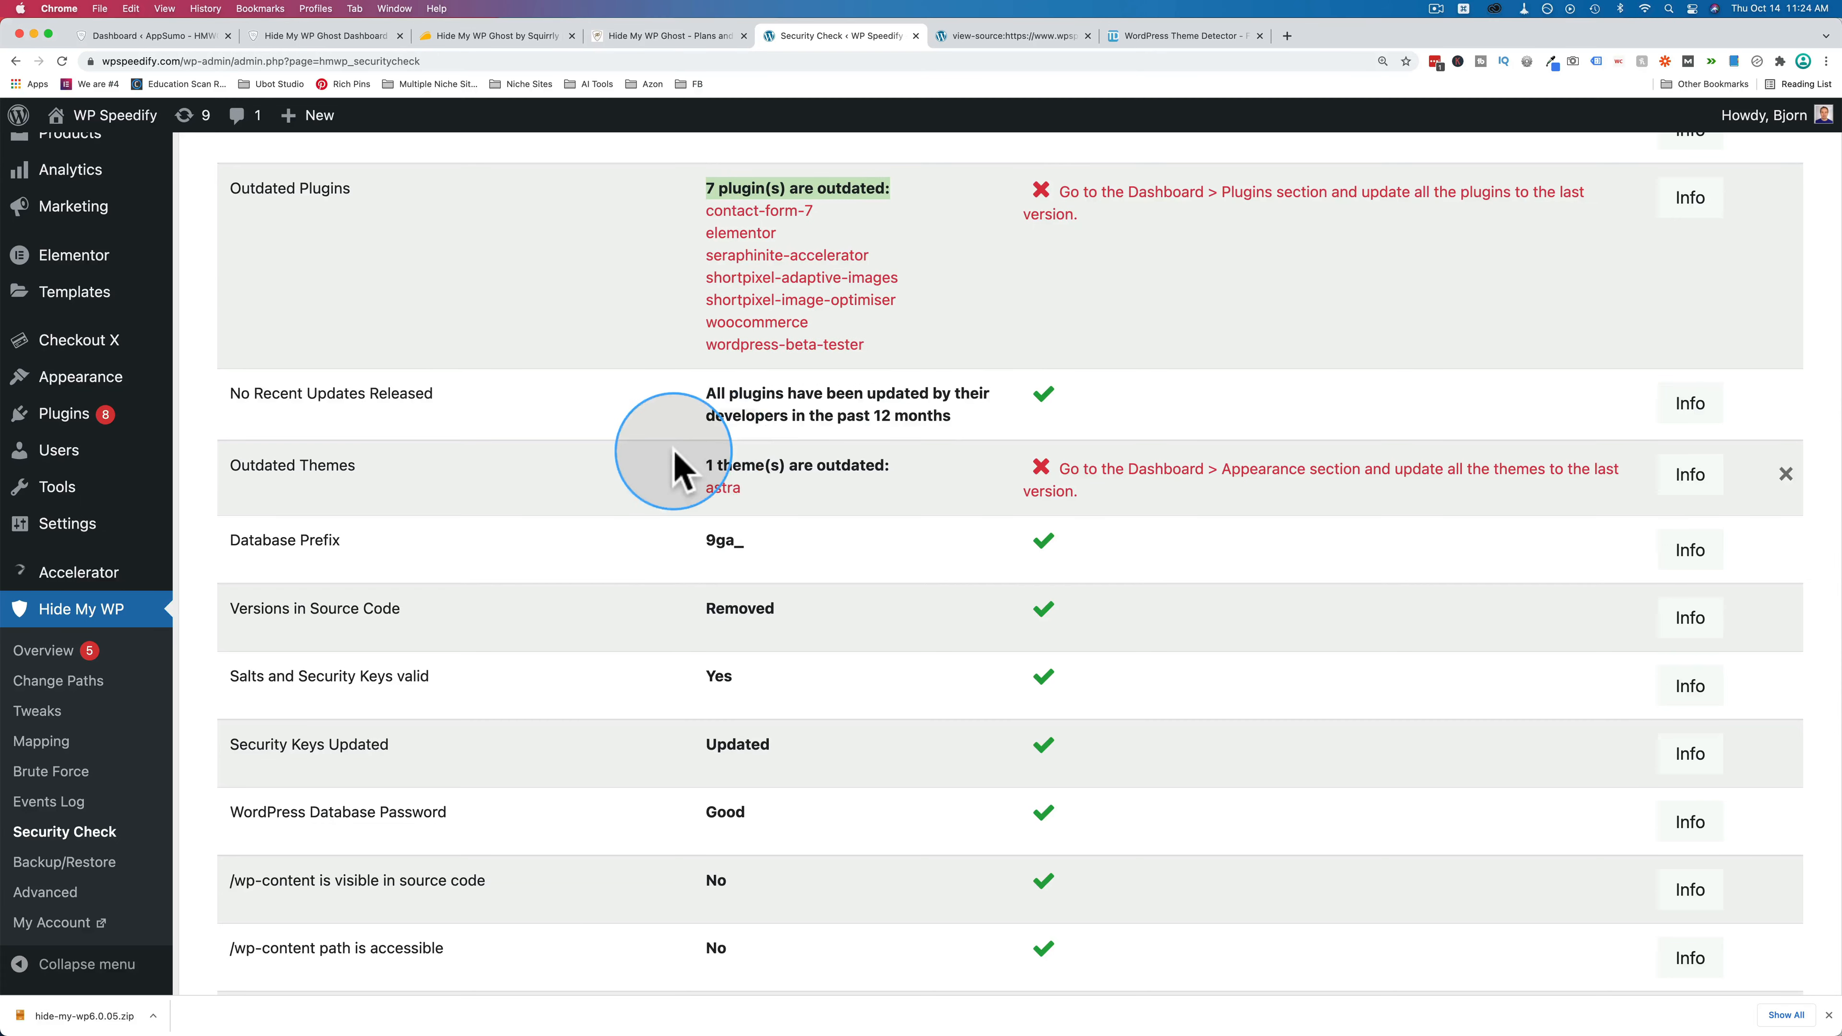
Inspect the path and file access checks in the security report, highlighting the "/wp-config.php file is writable" row.
scroll(914, 566, "down", 12)
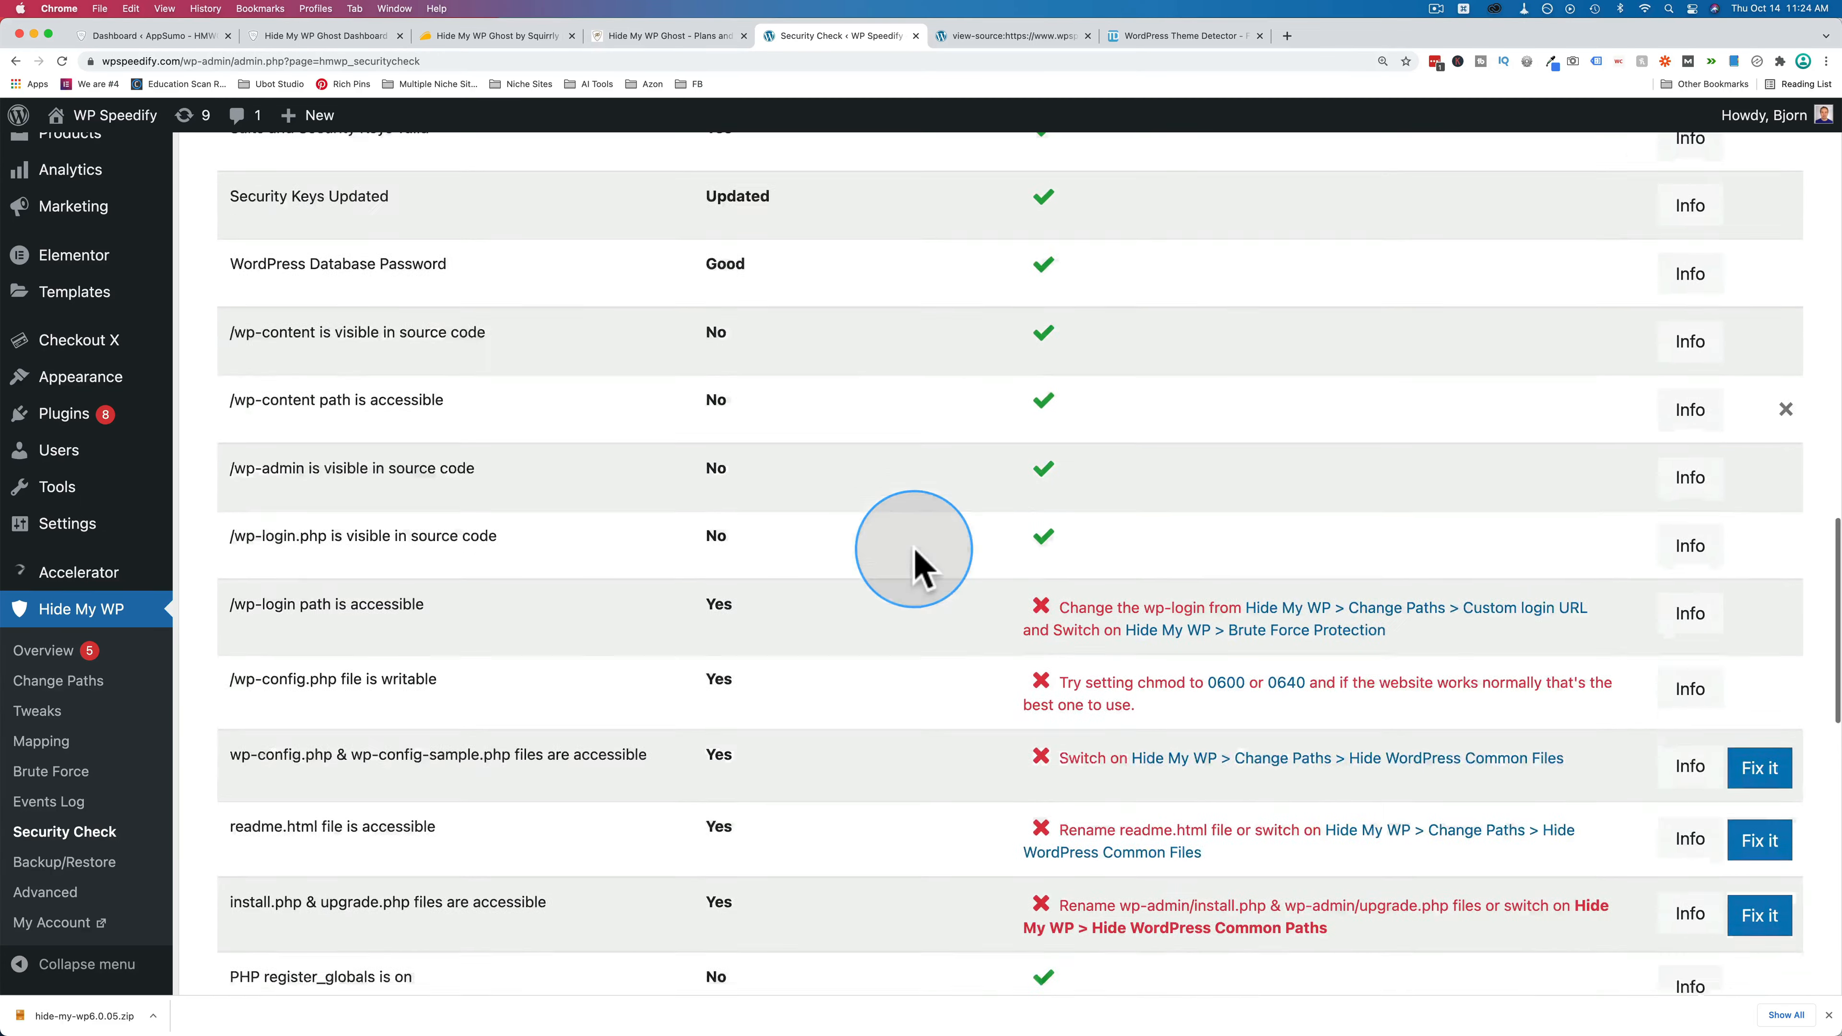
scroll(914, 566, "down", 6)
scroll(538, 344, "down", 1)
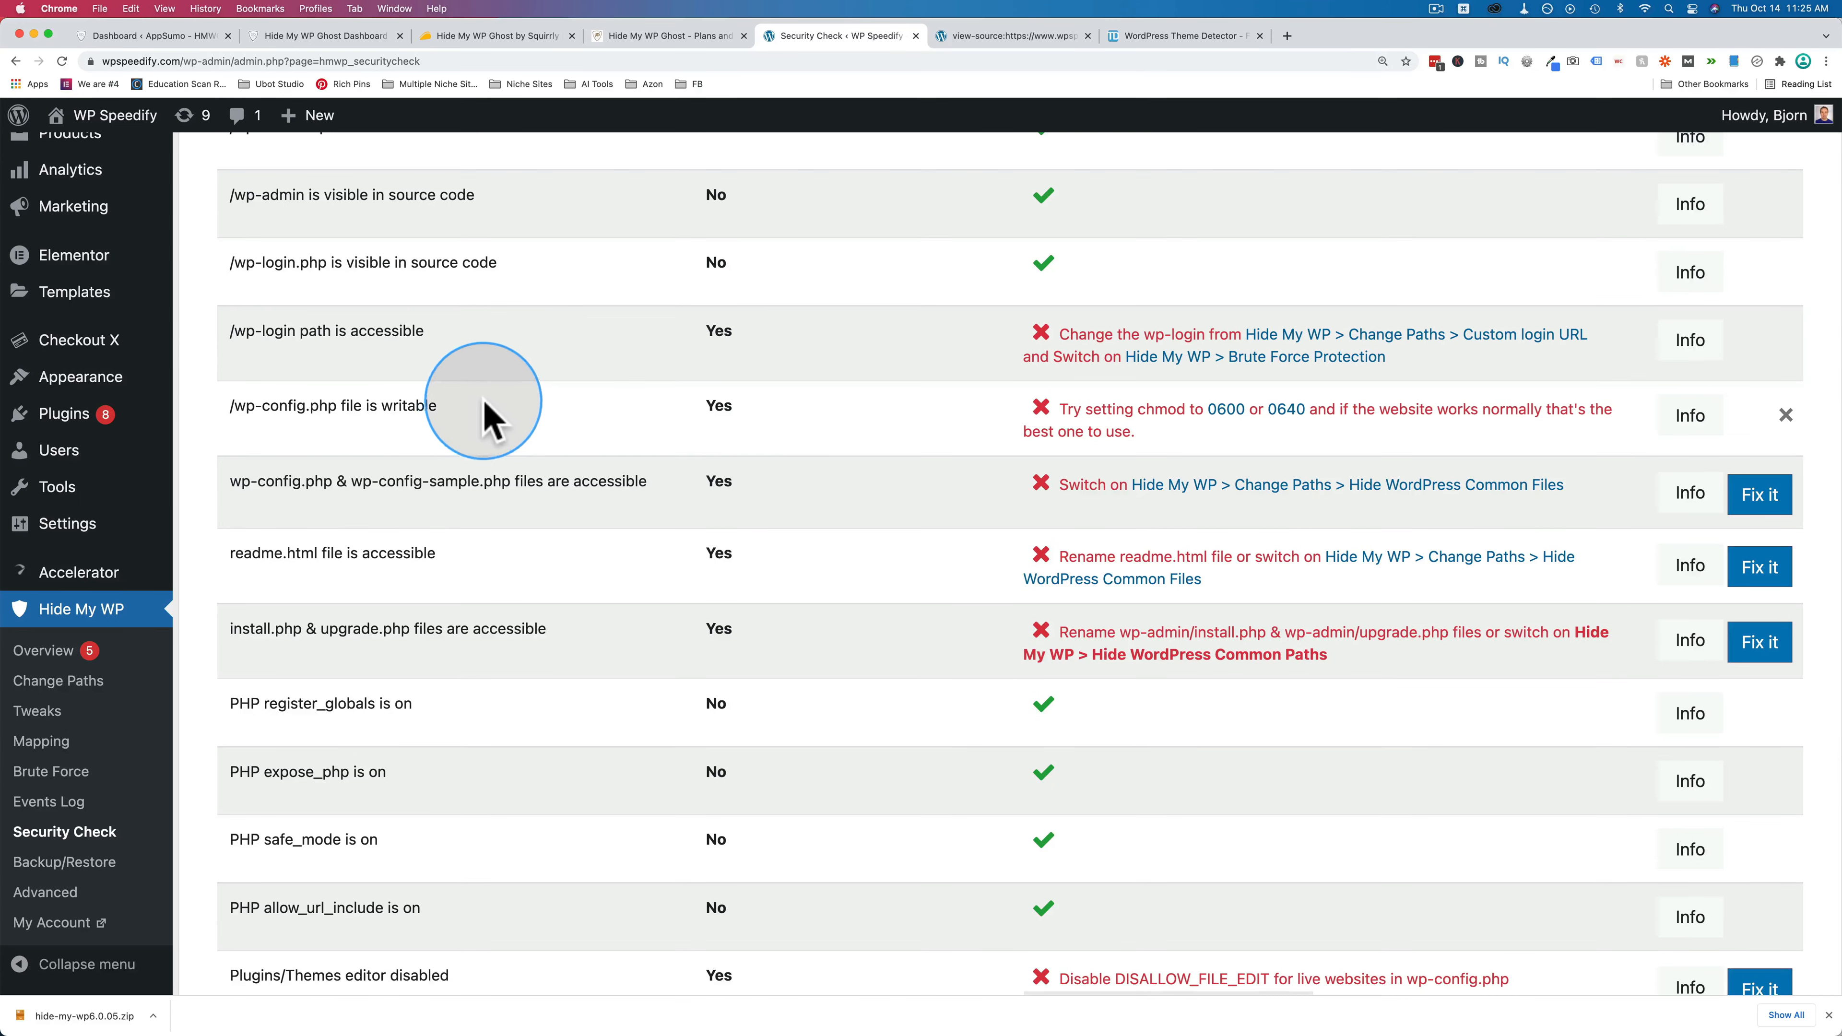
left_click_drag(485, 399, 215, 402)
left_click(216, 401)
scroll(507, 421, "down", 3)
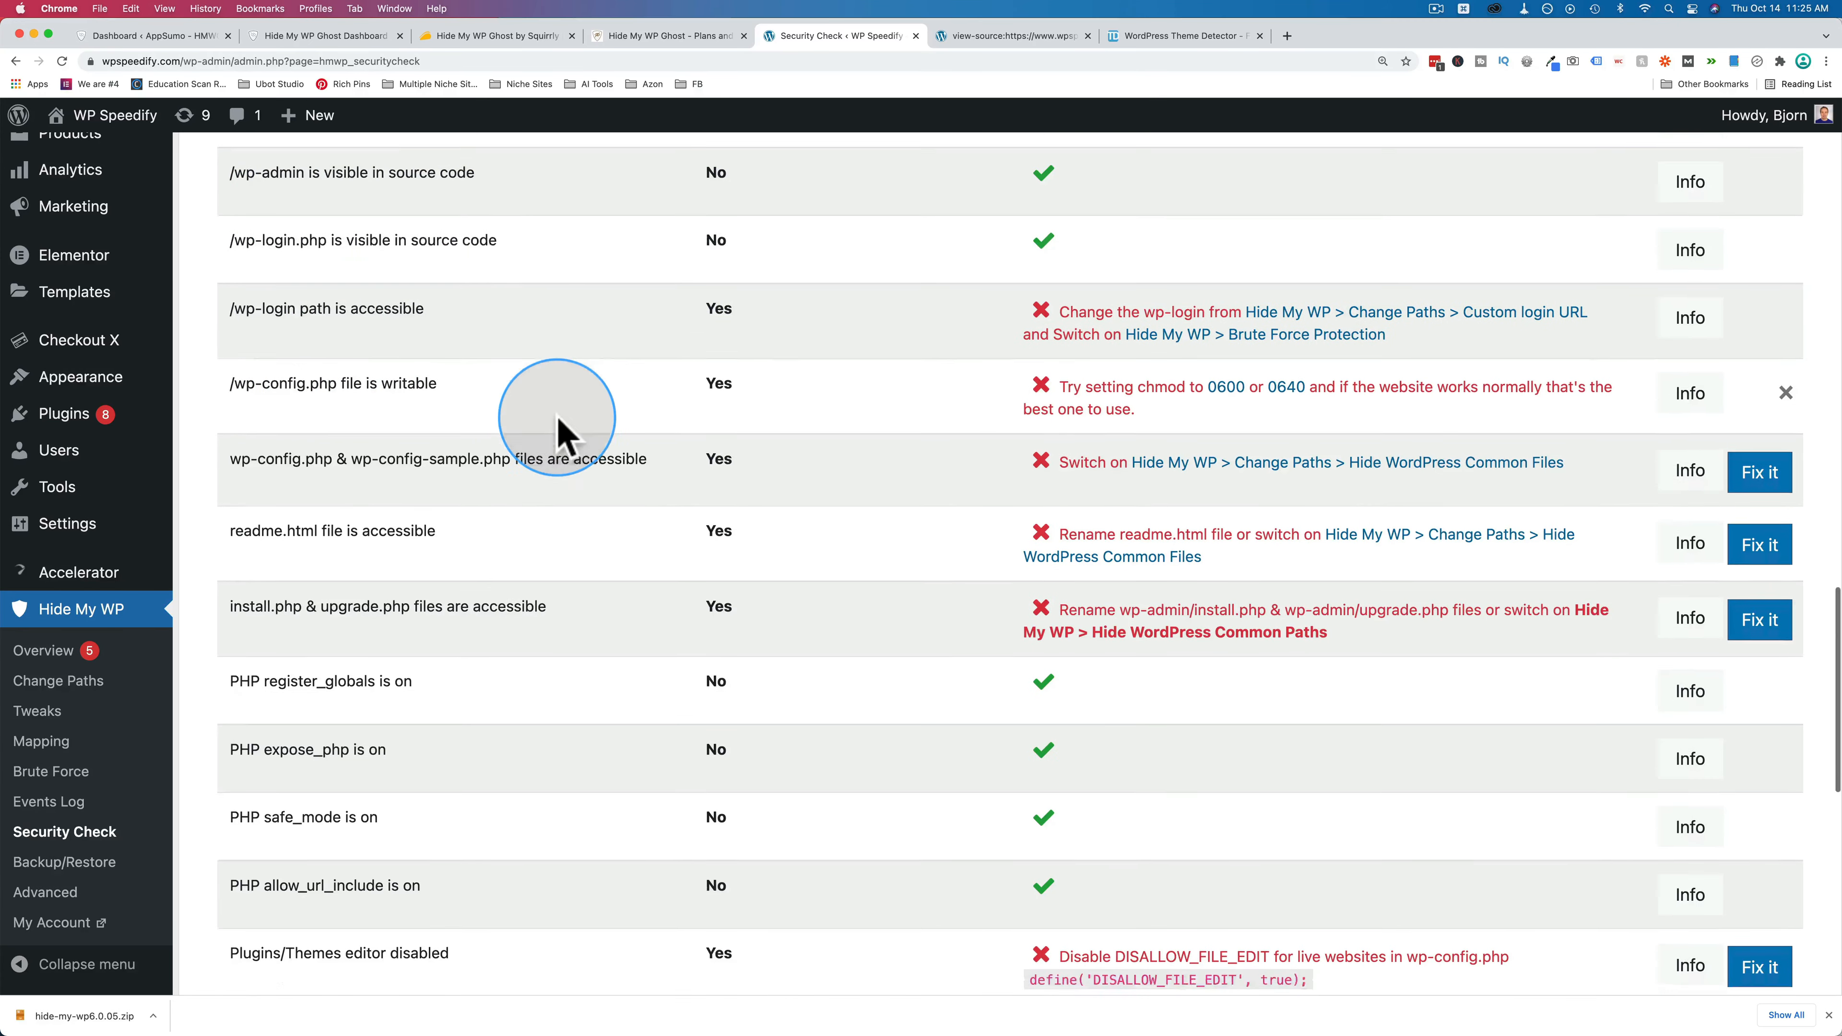
Examine the remaining security check rows, highlighting the DISALLOW_FILE_EDIT advice, the MySql Grant All Permissions check and the Hide Author ID URL fix.
left_click_drag(1593, 370, 1530, 341)
scroll(1362, 358, "down", 2)
scroll(1296, 461, "down", 10)
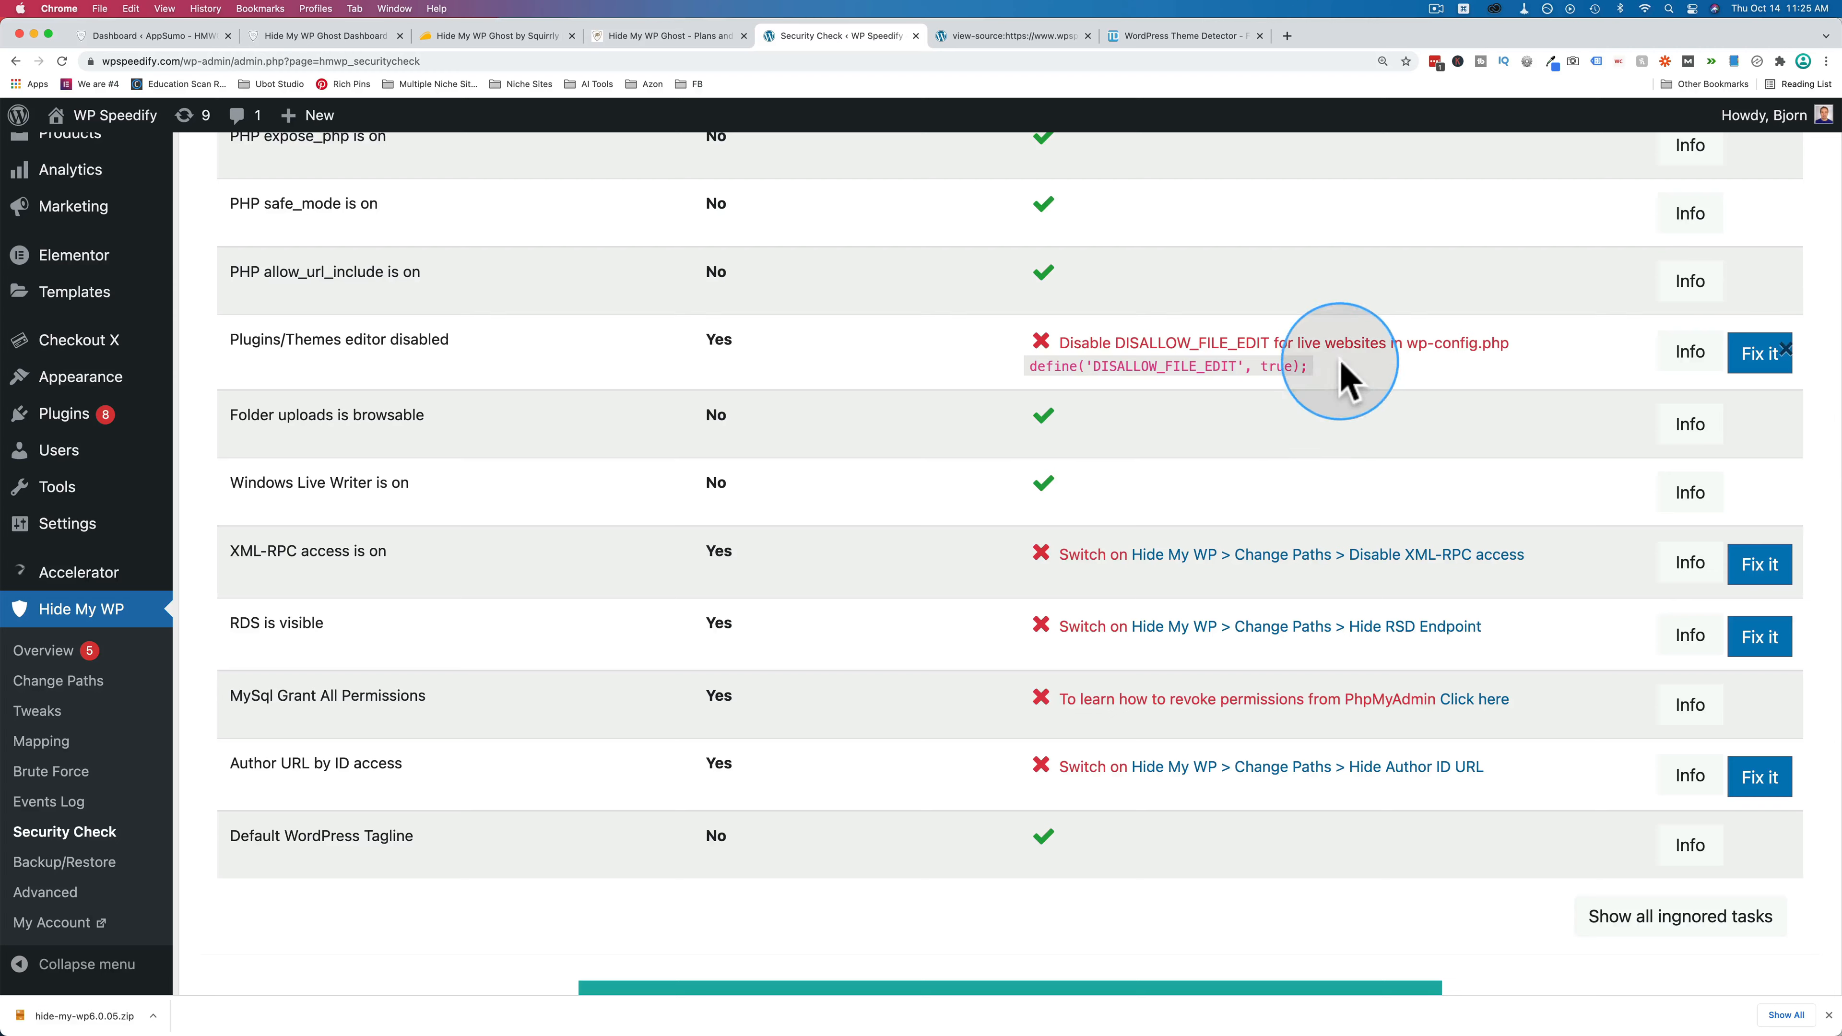
triple_click(1193, 363)
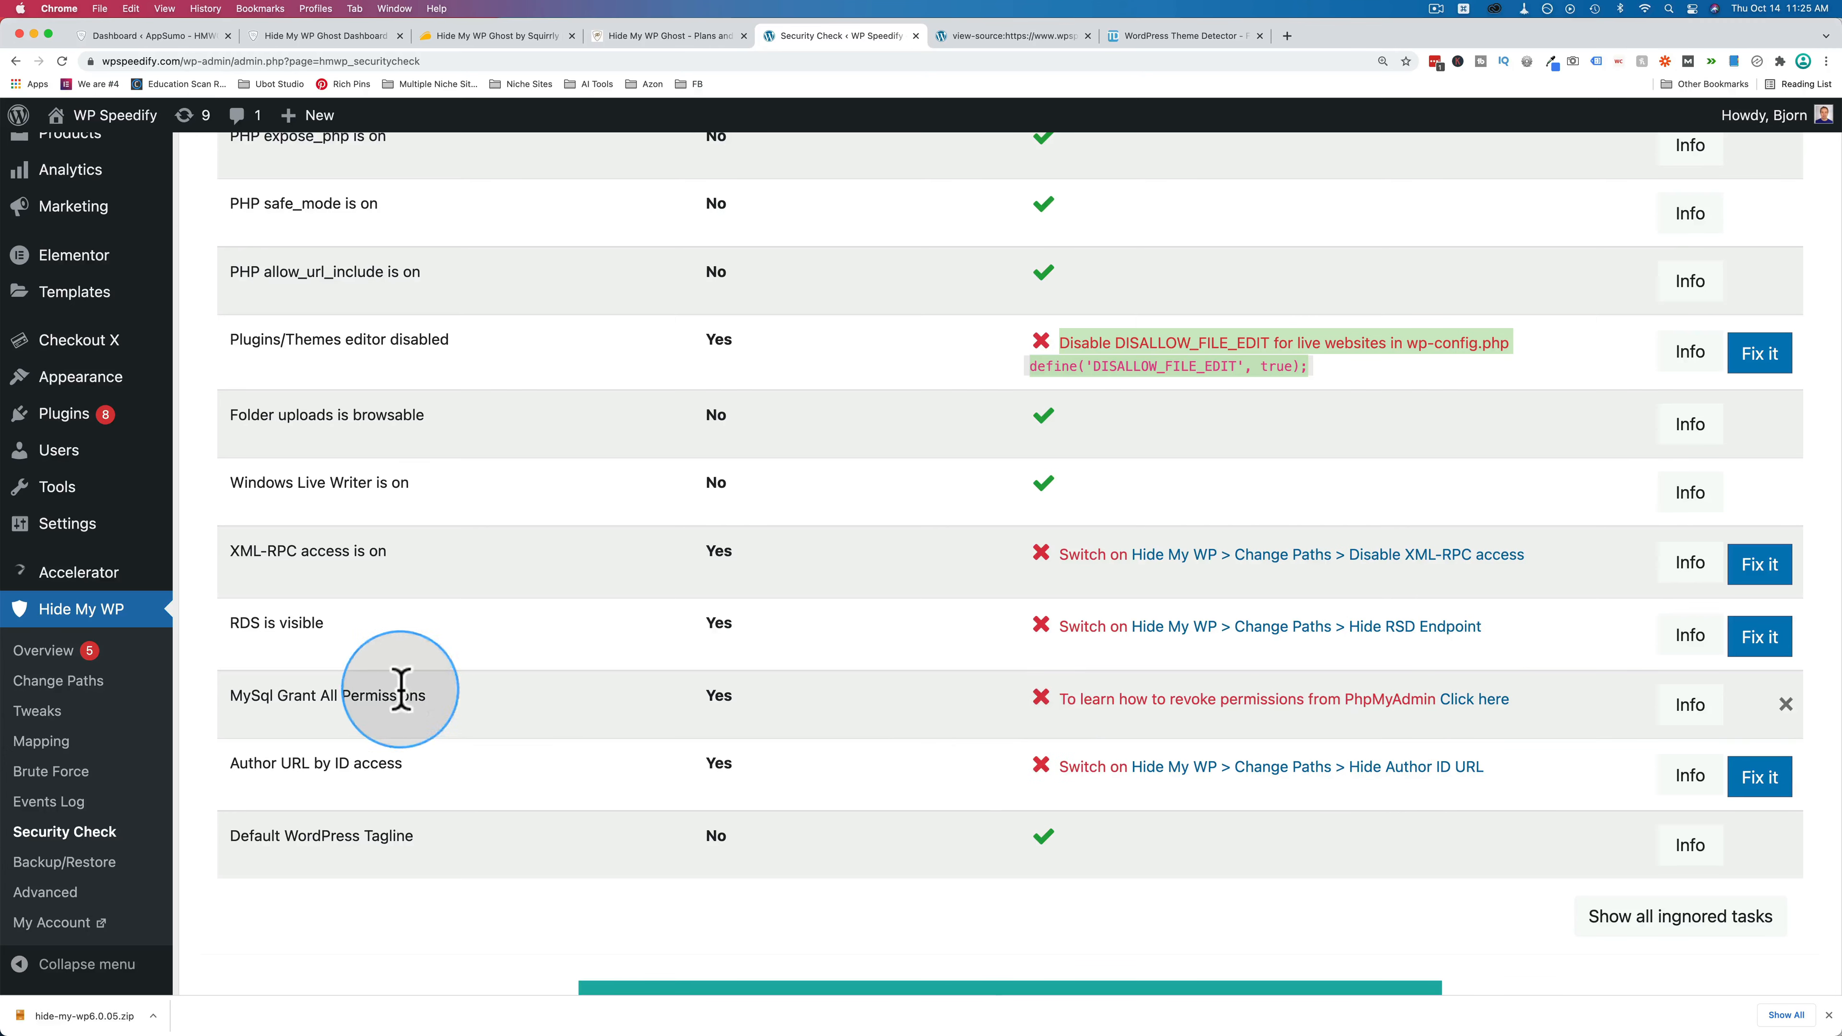
left_click(439, 718)
left_click_drag(228, 695, 537, 693)
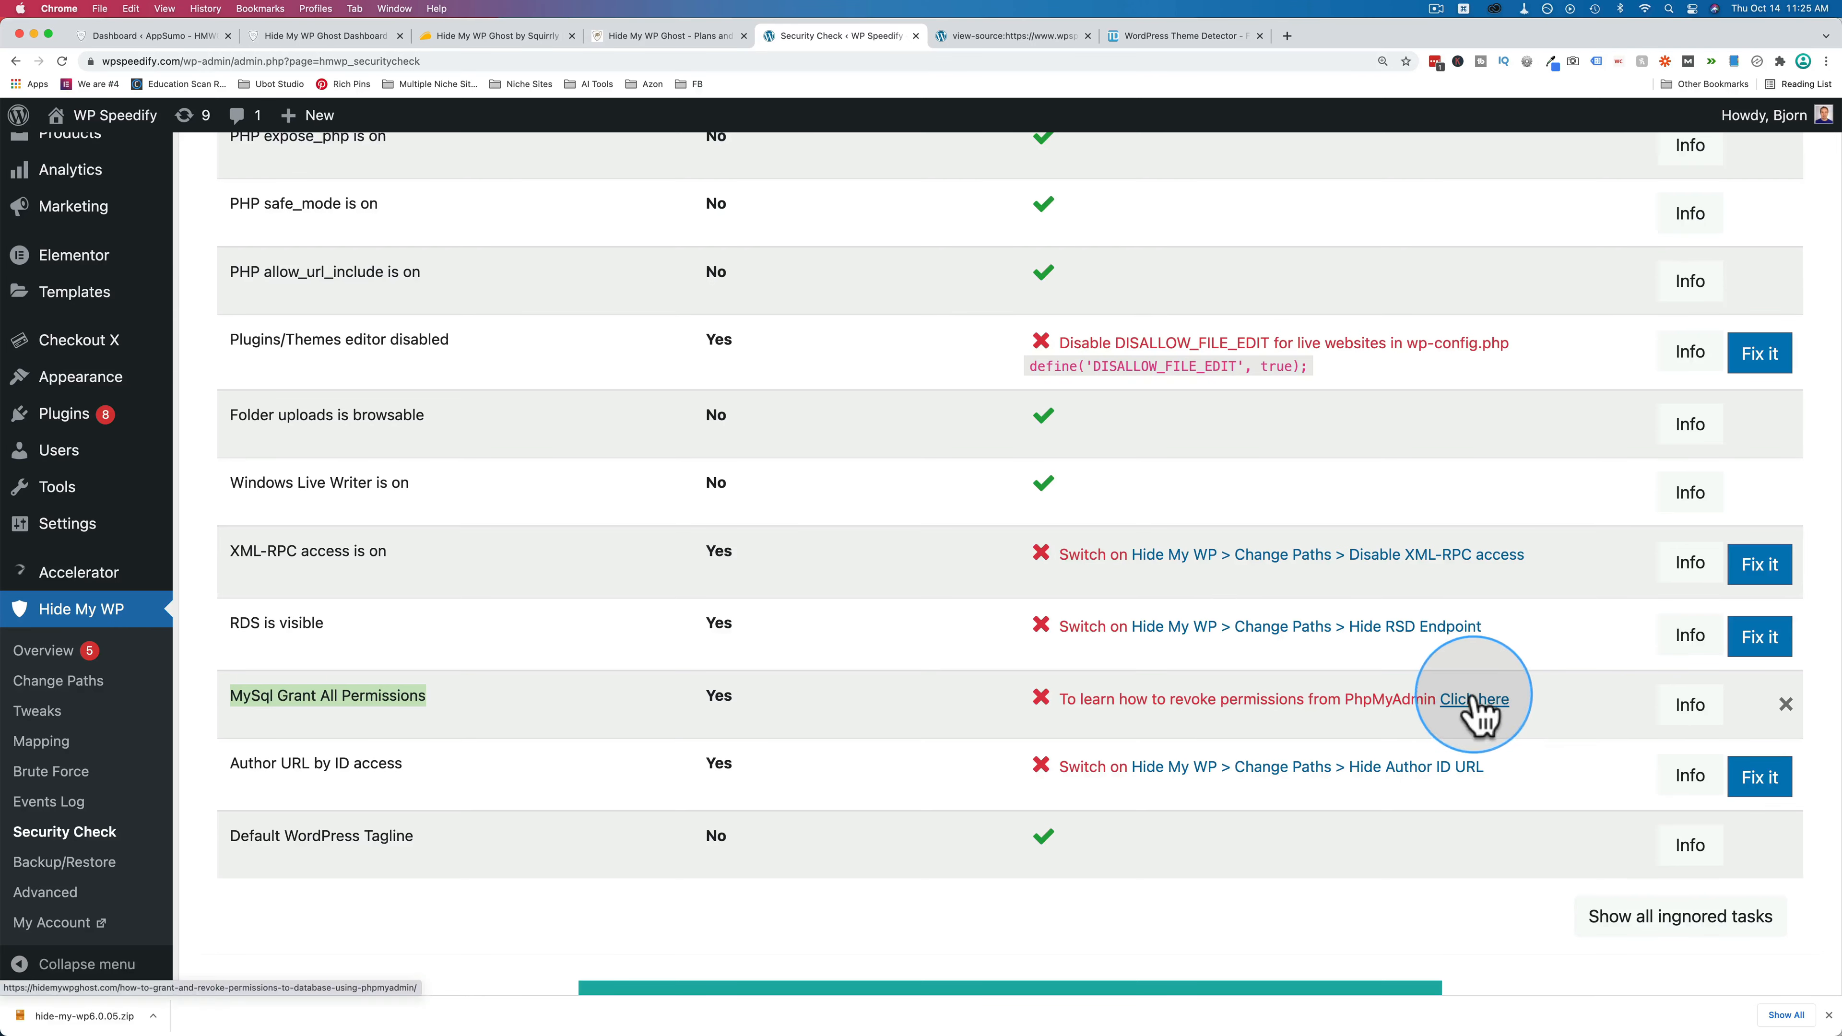
left_click(1410, 841)
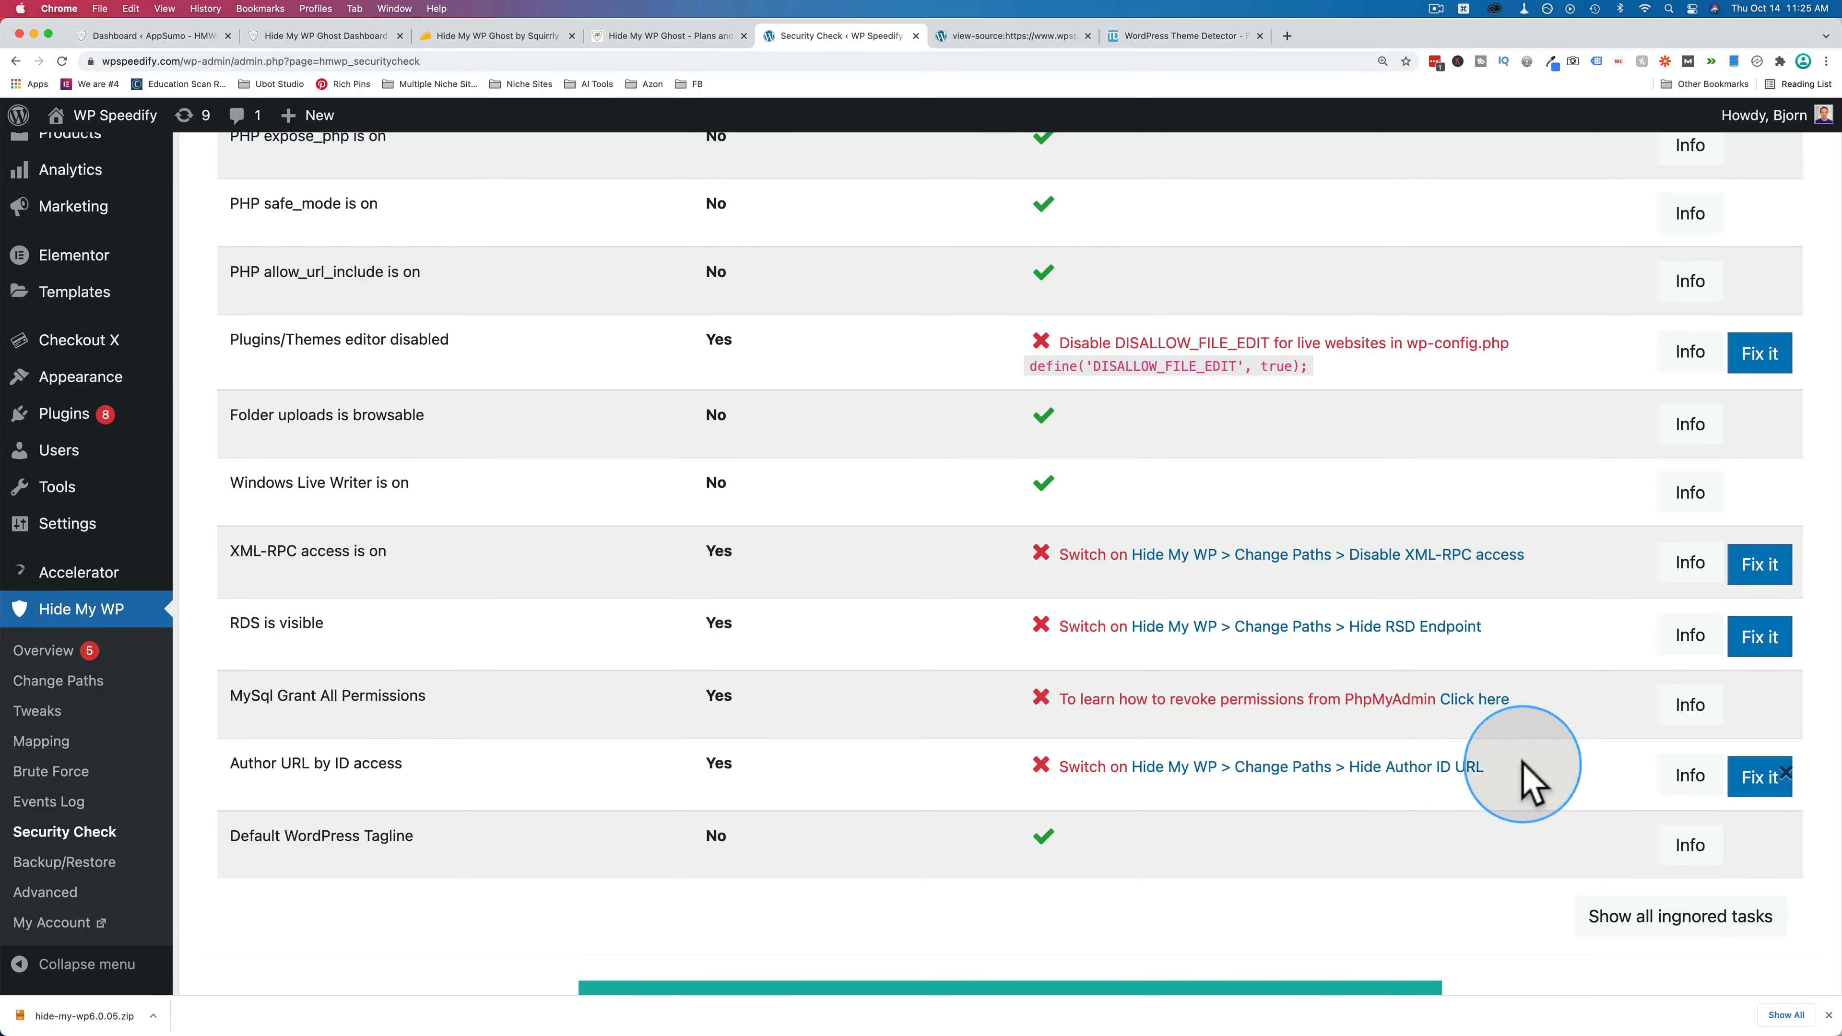
left_click_drag(1522, 761, 1348, 765)
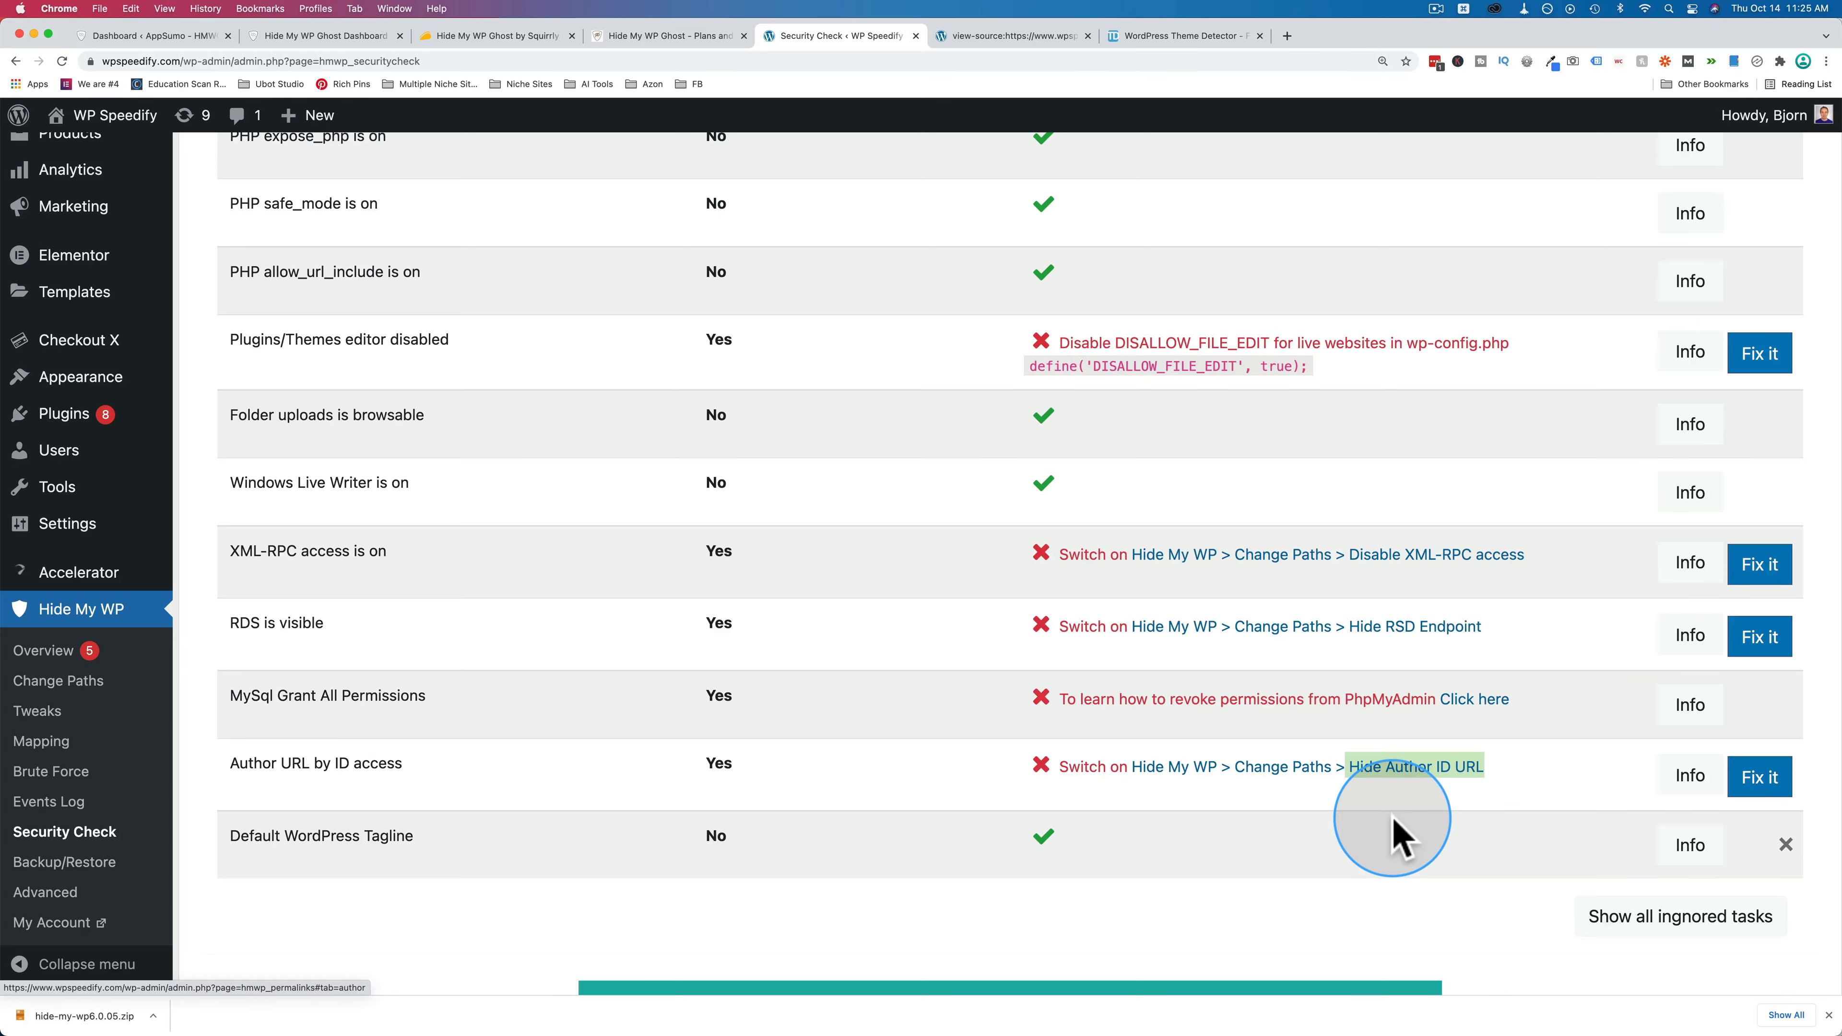
scroll(1393, 834, "down", 3)
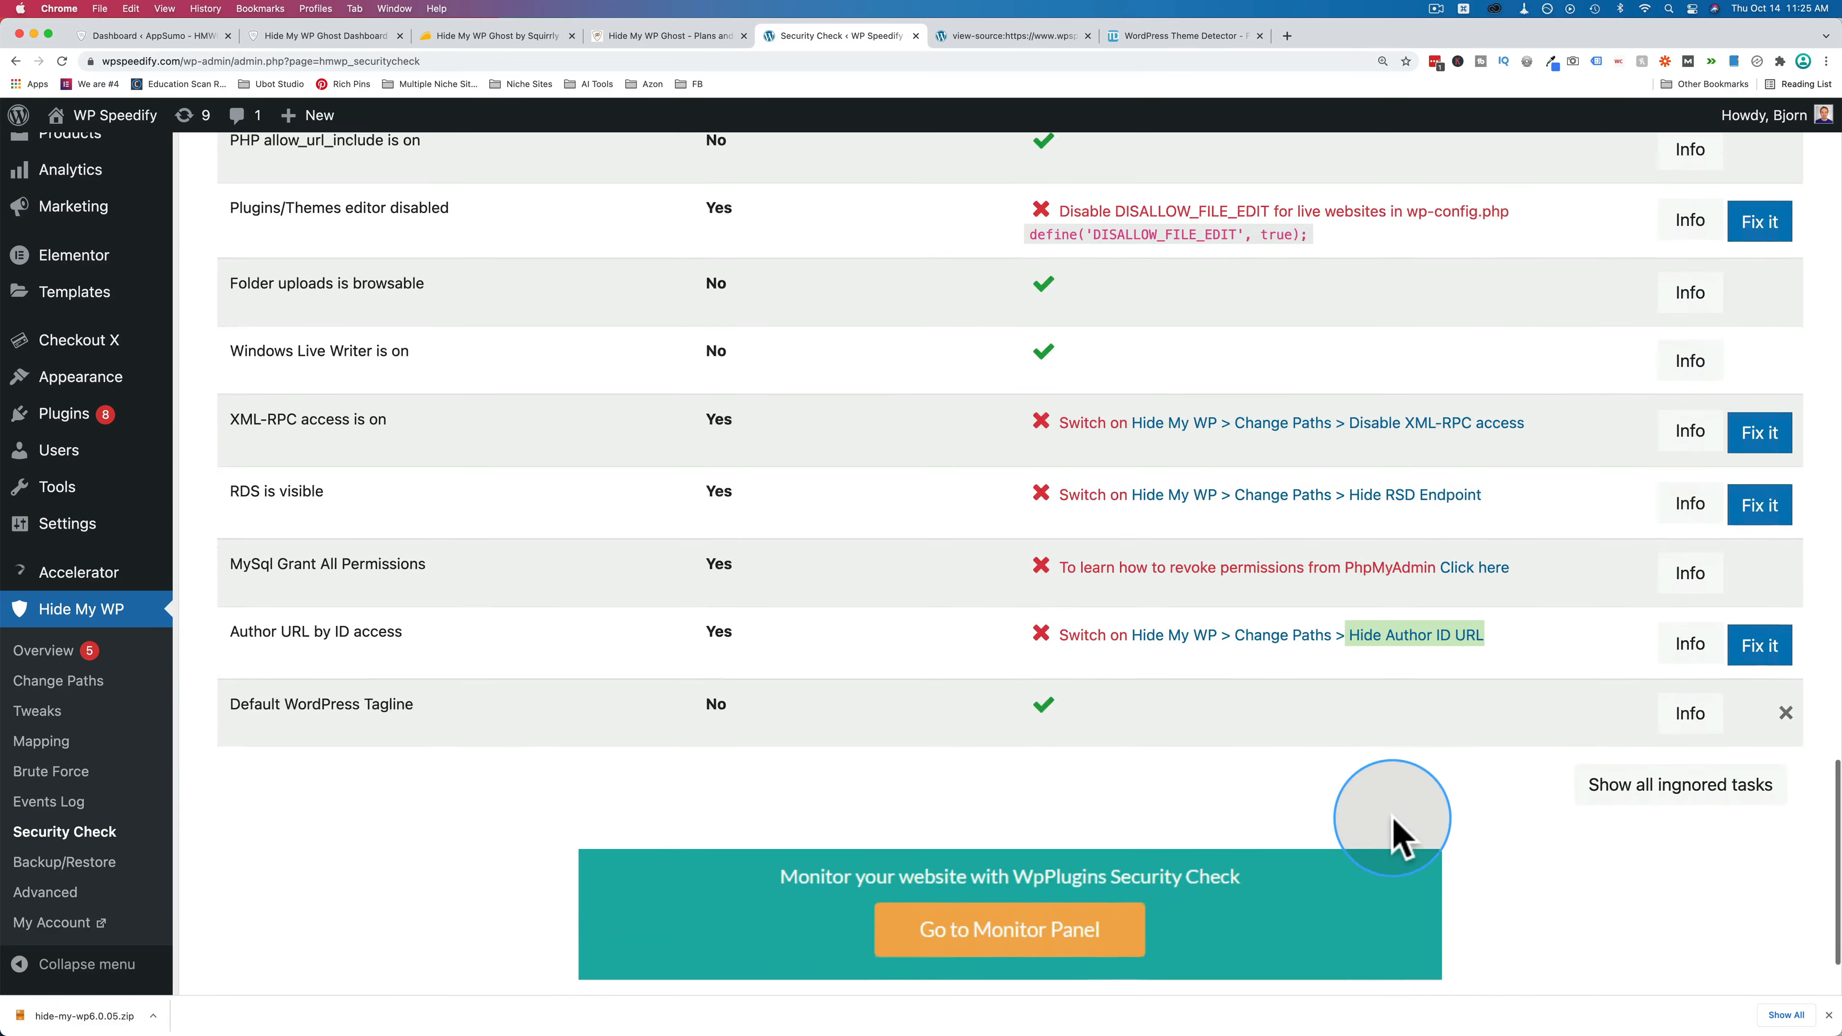
Review the failed security checks again from Outdated Plugins to the login path and WordPress file access rows.
scroll(1393, 834, "up", 4)
scroll(1393, 834, "up", 10)
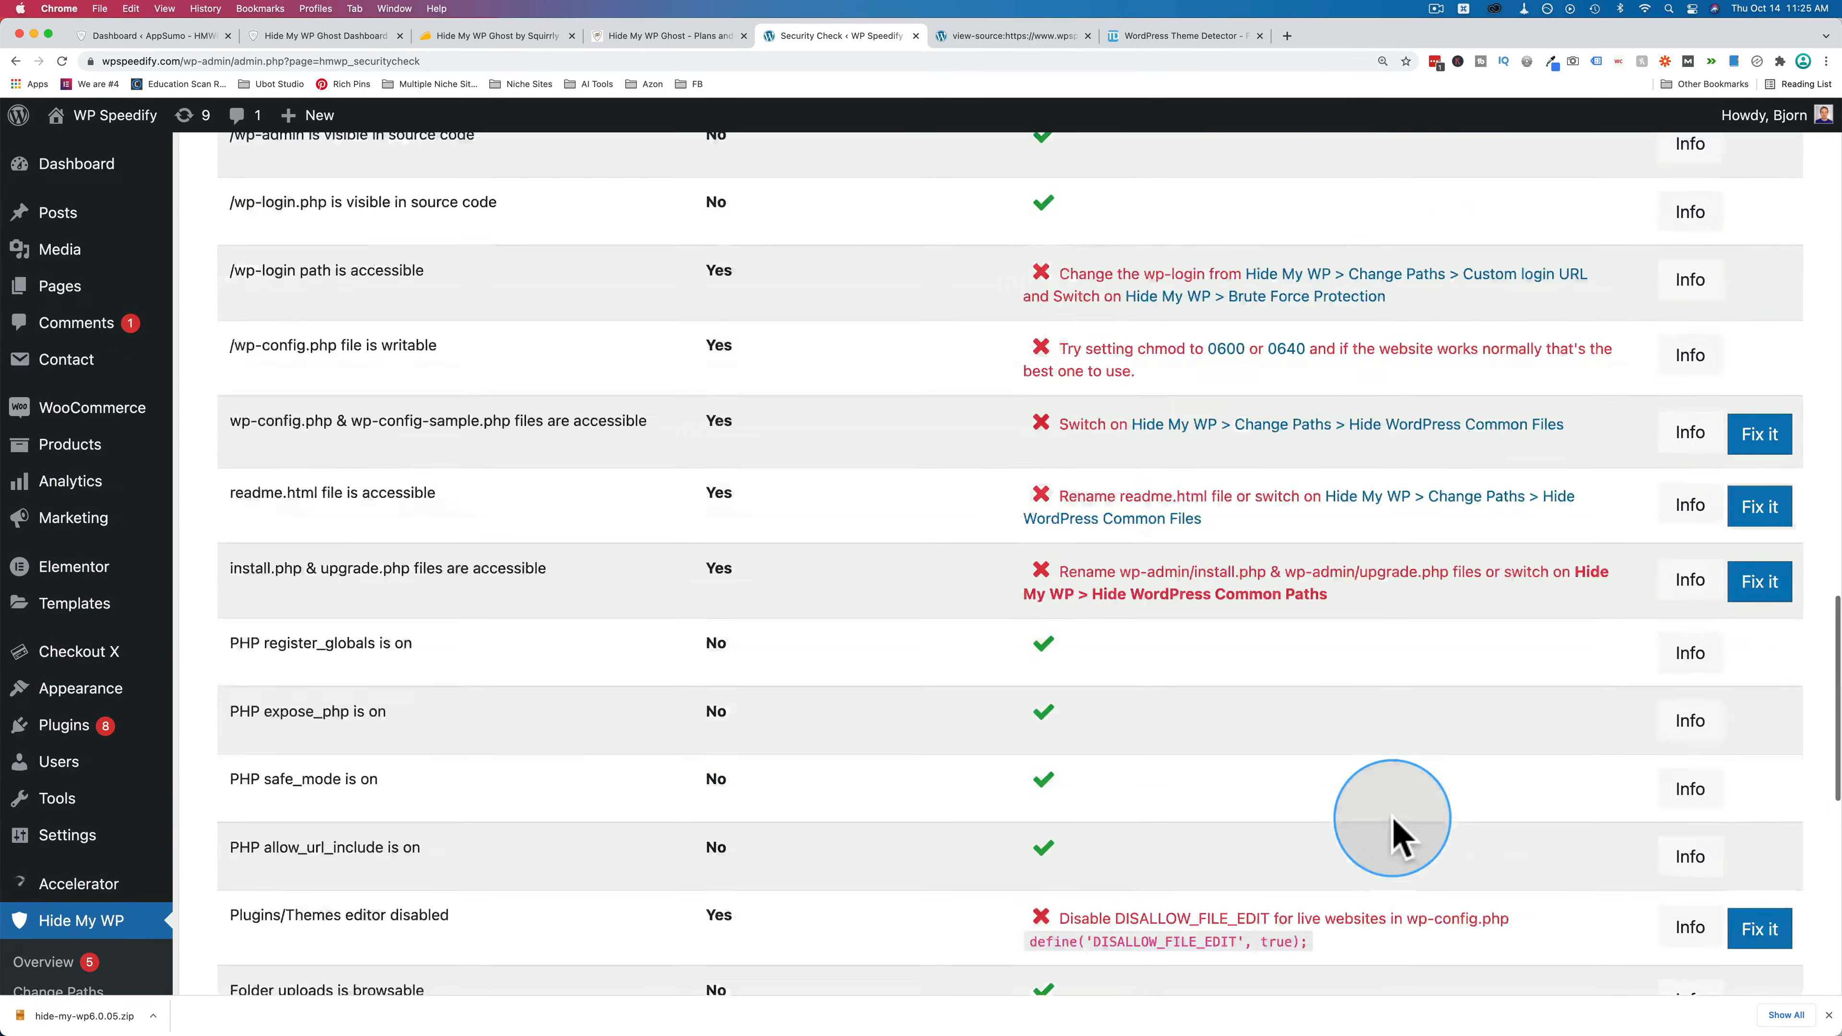
scroll(1393, 824, "up", 8)
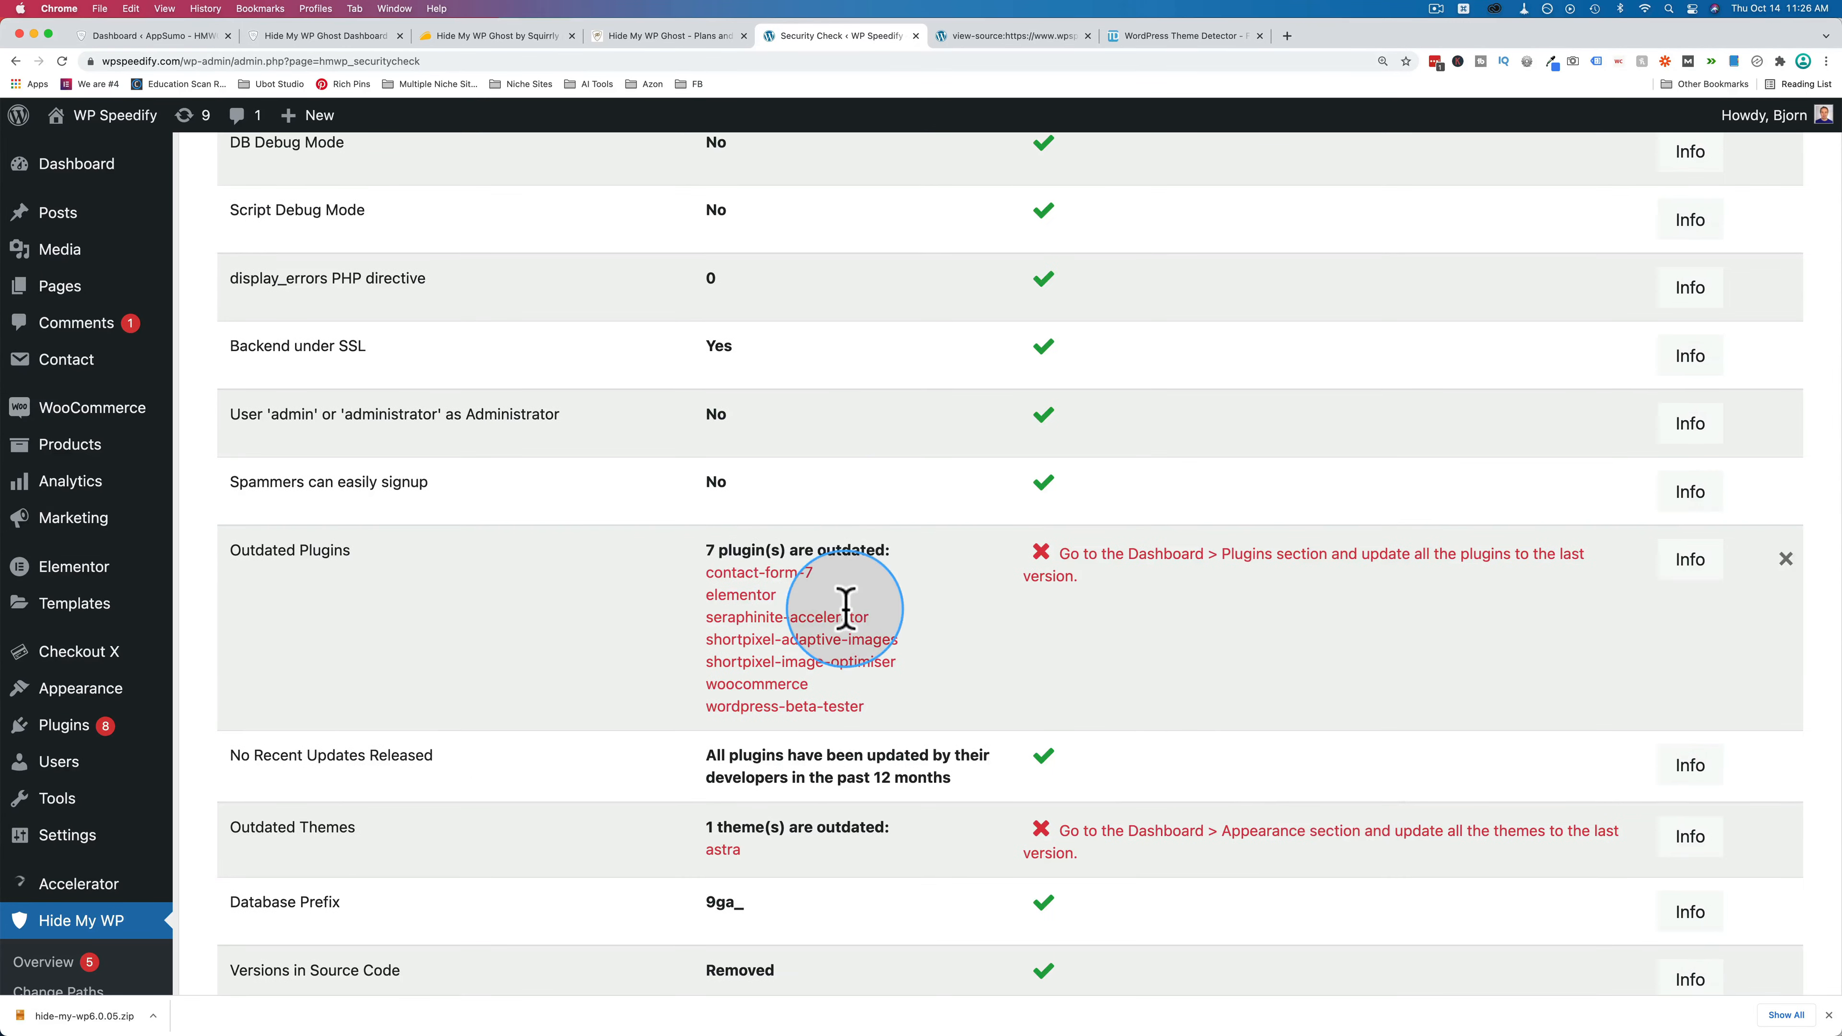
scroll(846, 608, "down", 5)
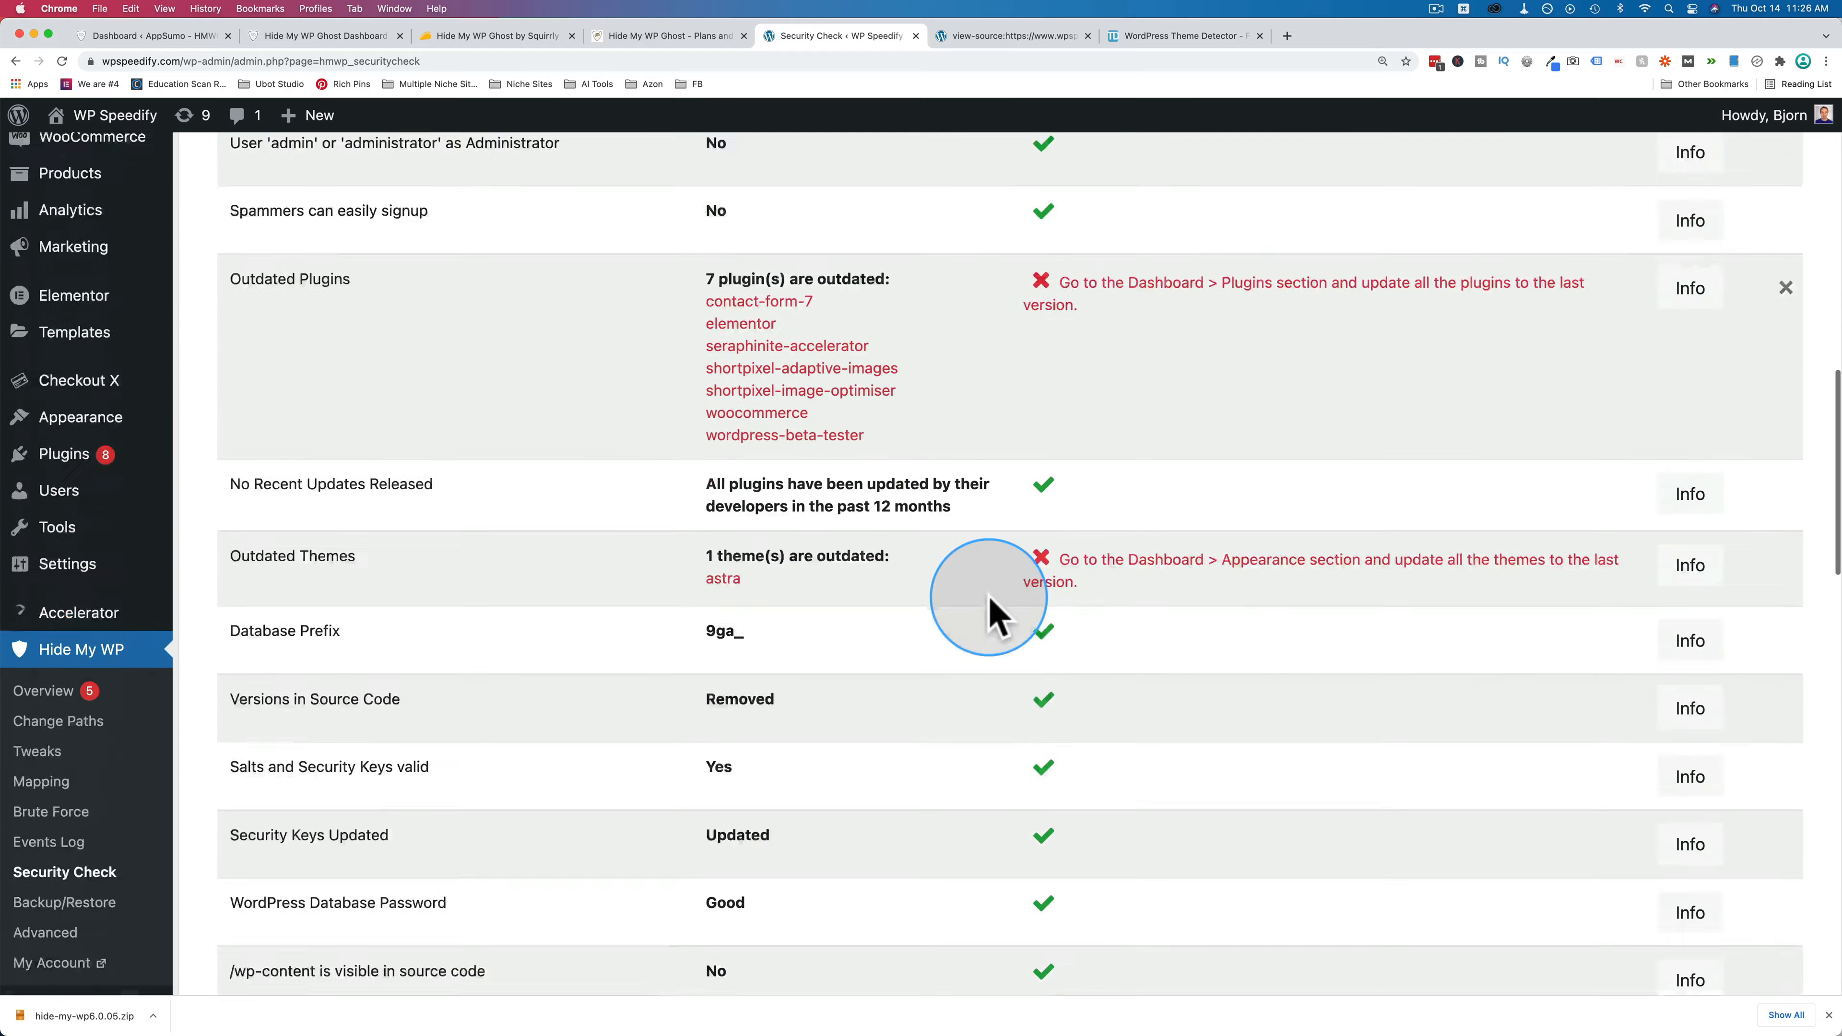
scroll(1217, 515, "down", 10)
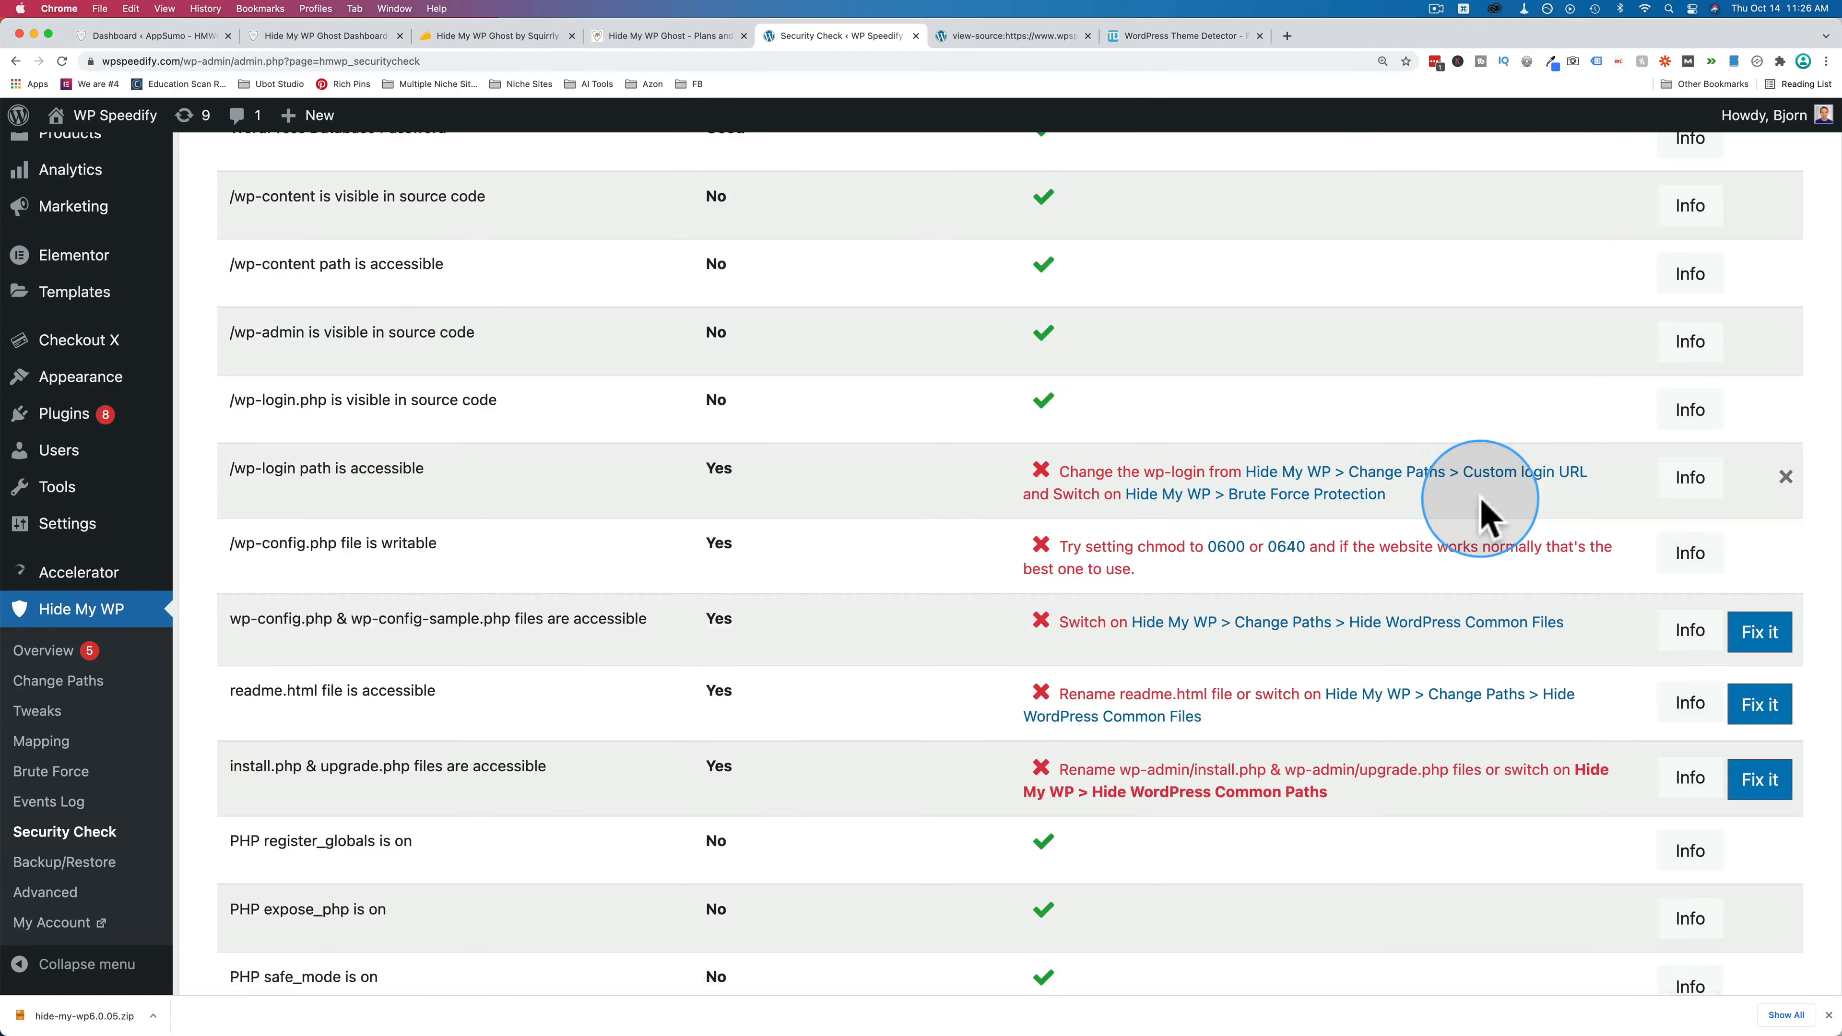
left_click_drag(1484, 515, 1053, 463)
scroll(1479, 531, "down", 1)
scroll(1386, 456, "down", 1)
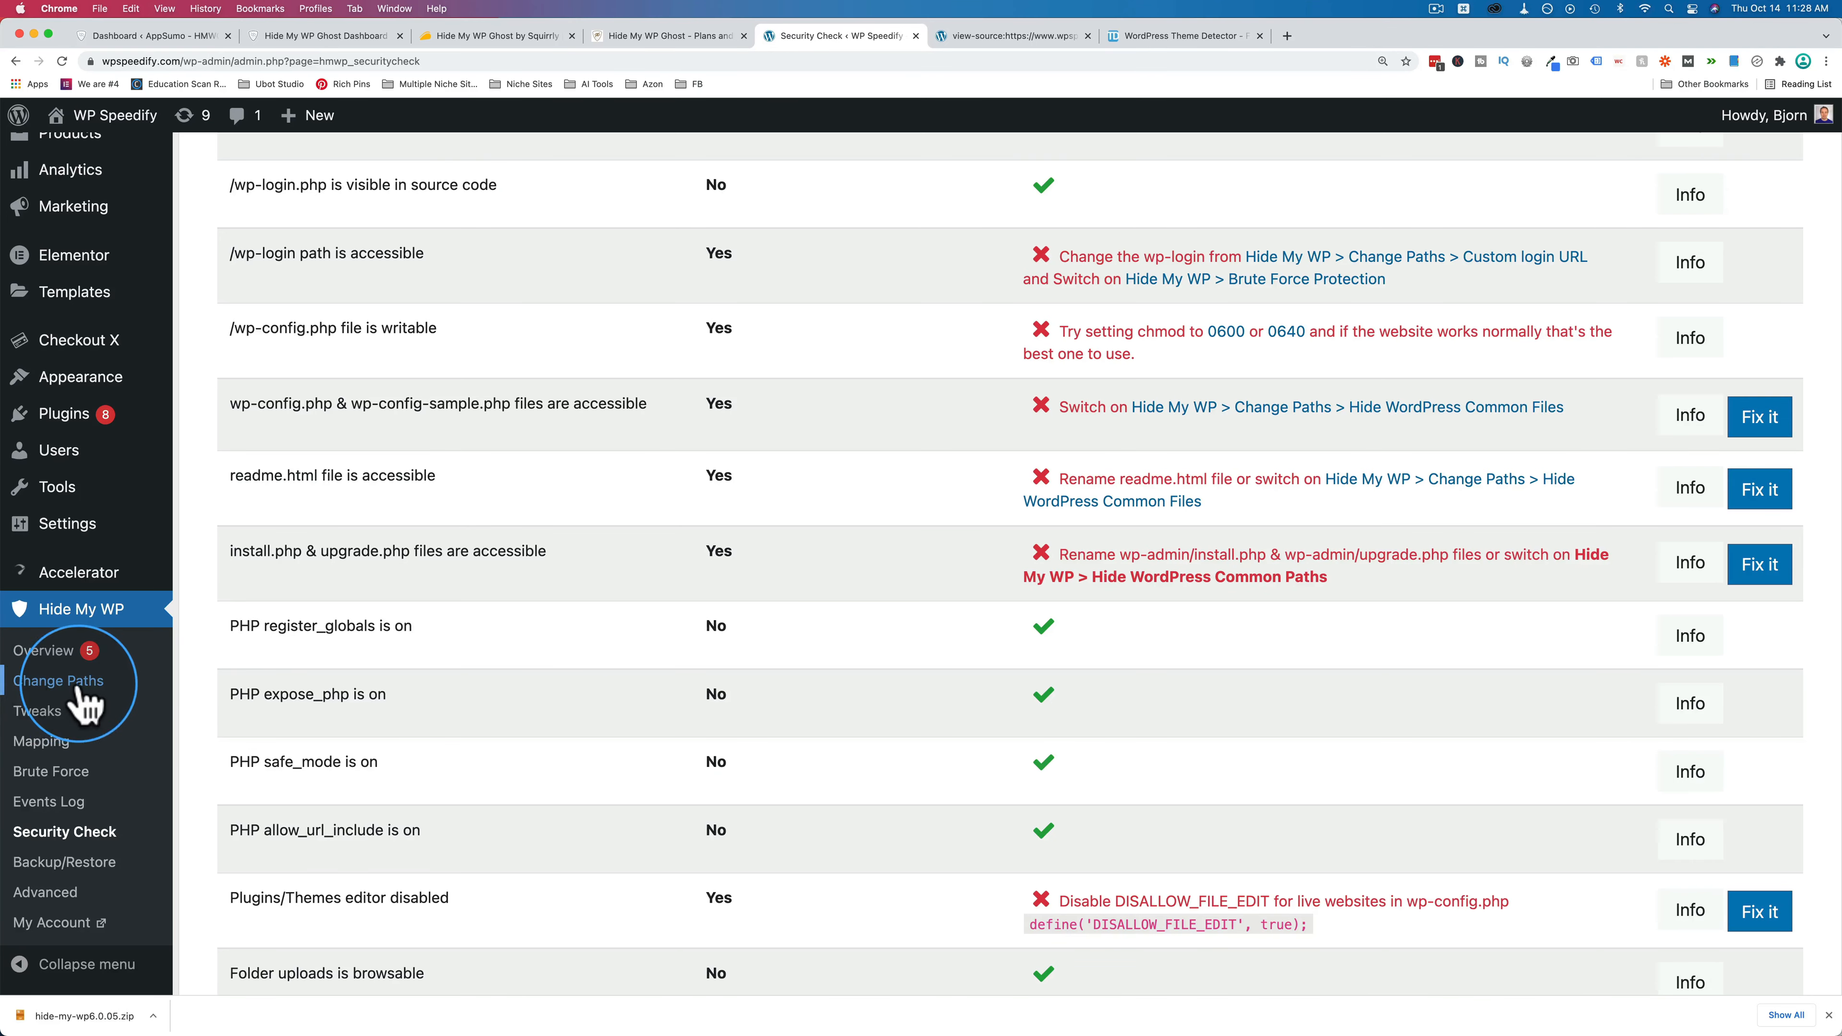
Open the Change Paths page and review Safe Mode's predefined paths, highlighting the login, core contents and plugins replacements and the note about physical paths.
left_click(994, 38)
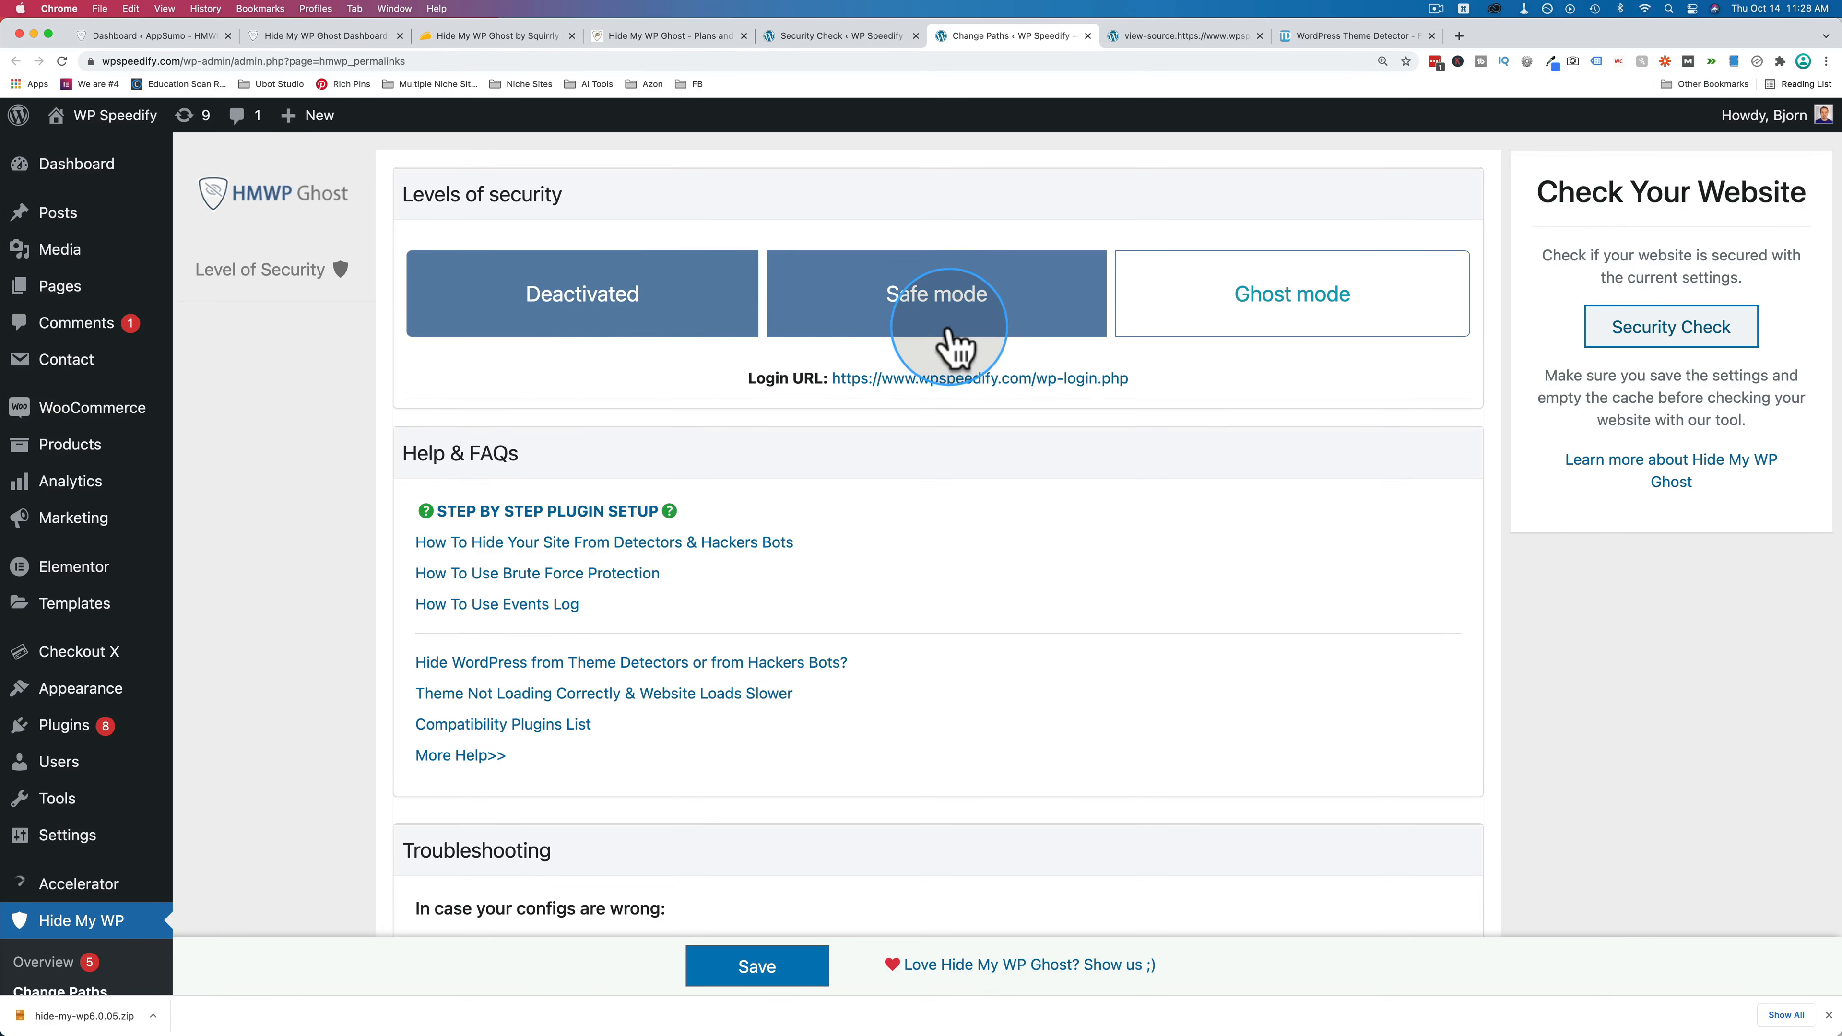
left_click(971, 340)
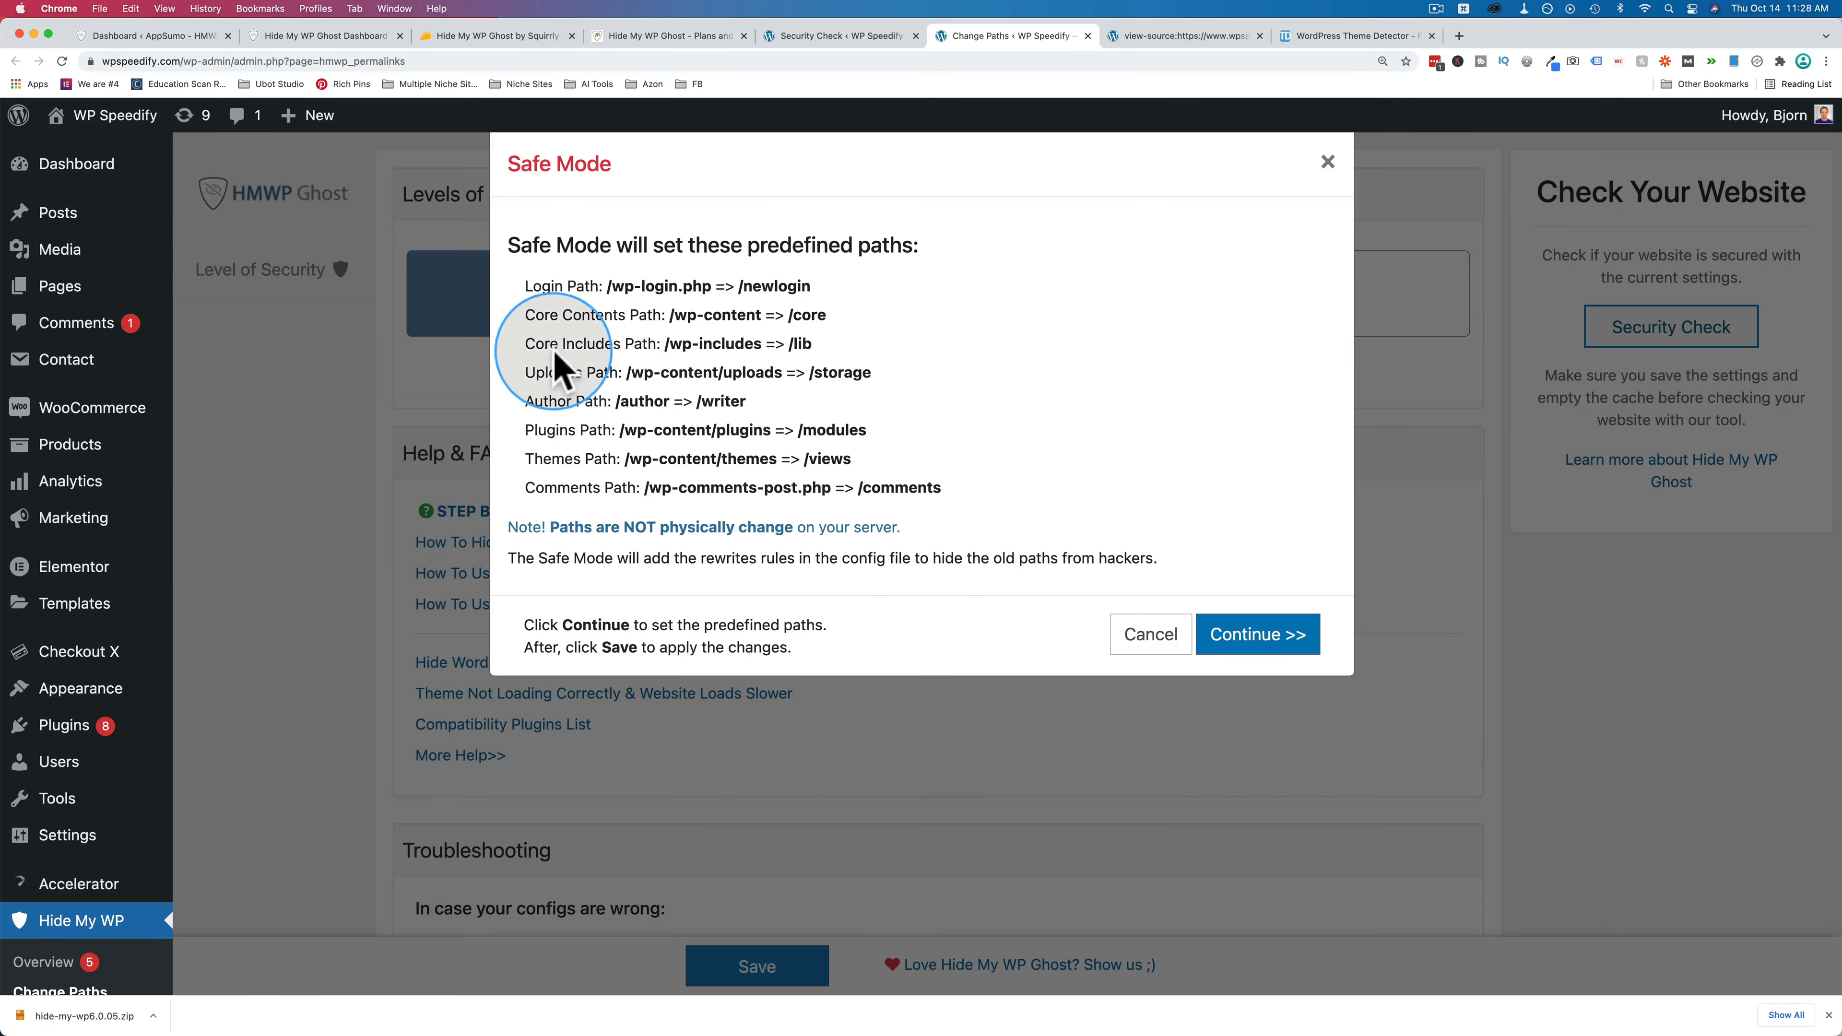
left_click_drag(524, 290, 968, 492)
left_click(971, 504)
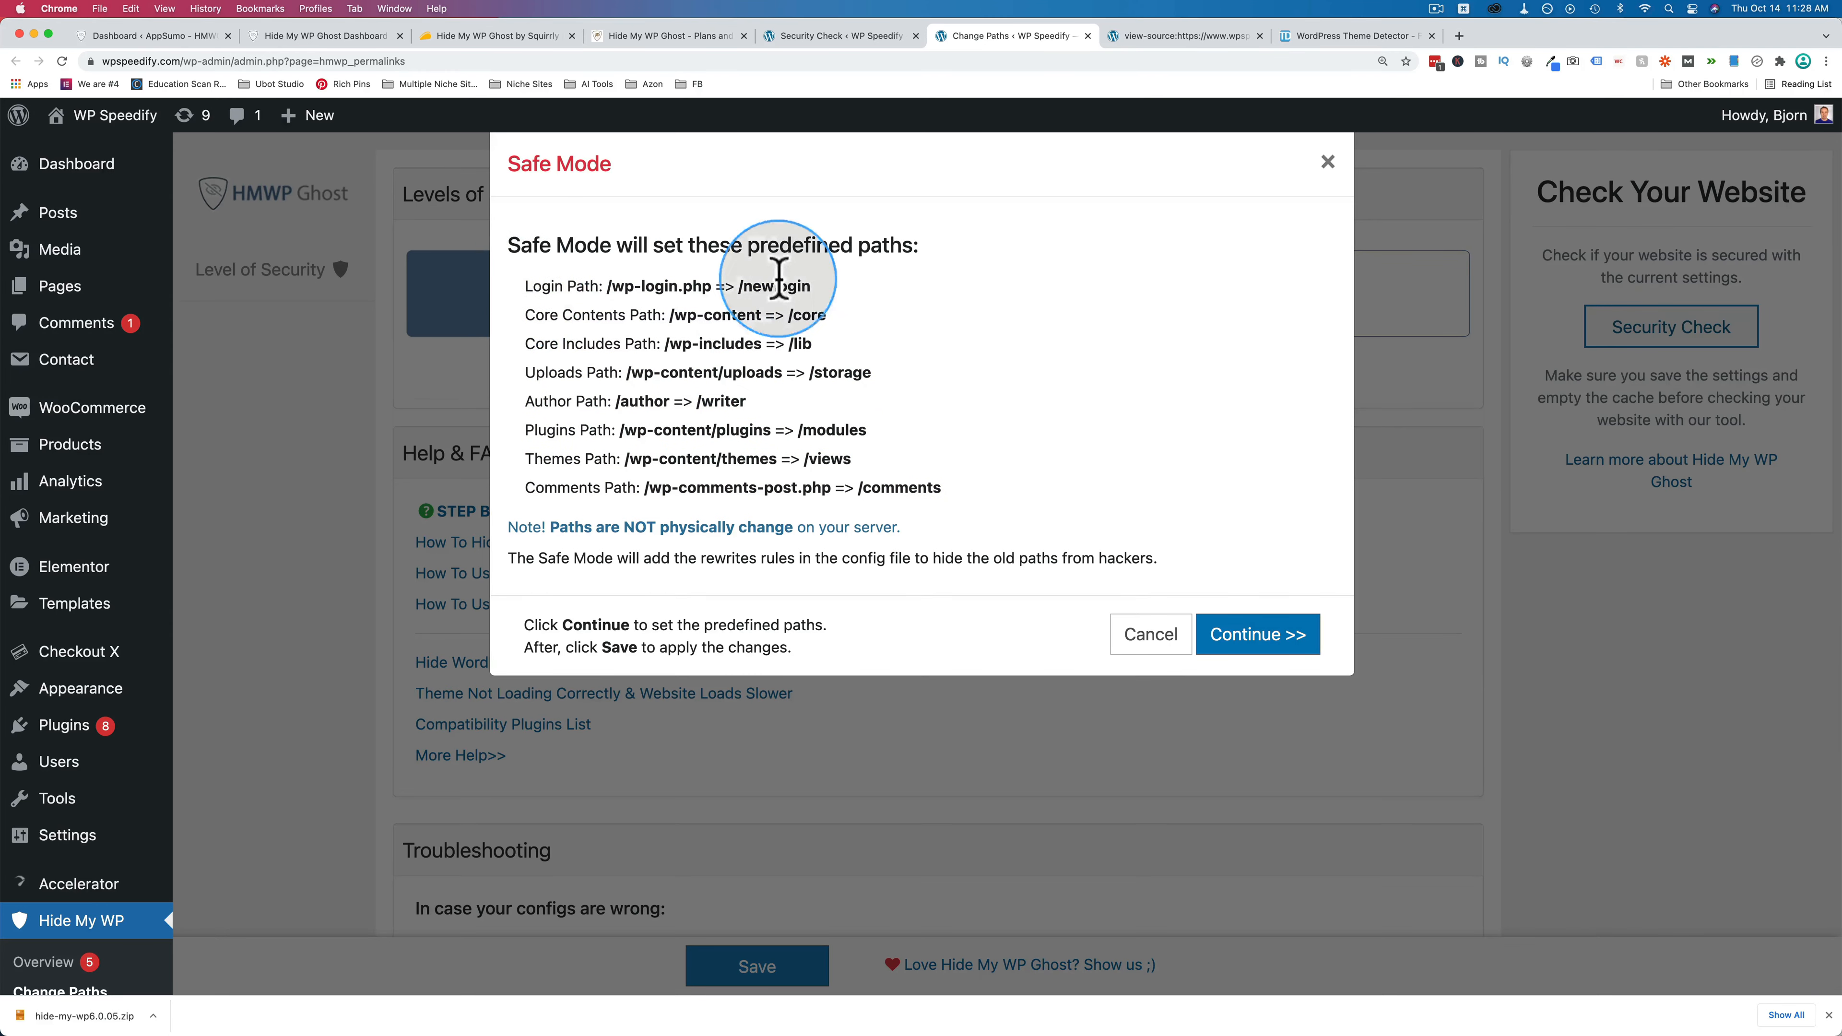
left_click_drag(607, 285, 810, 286)
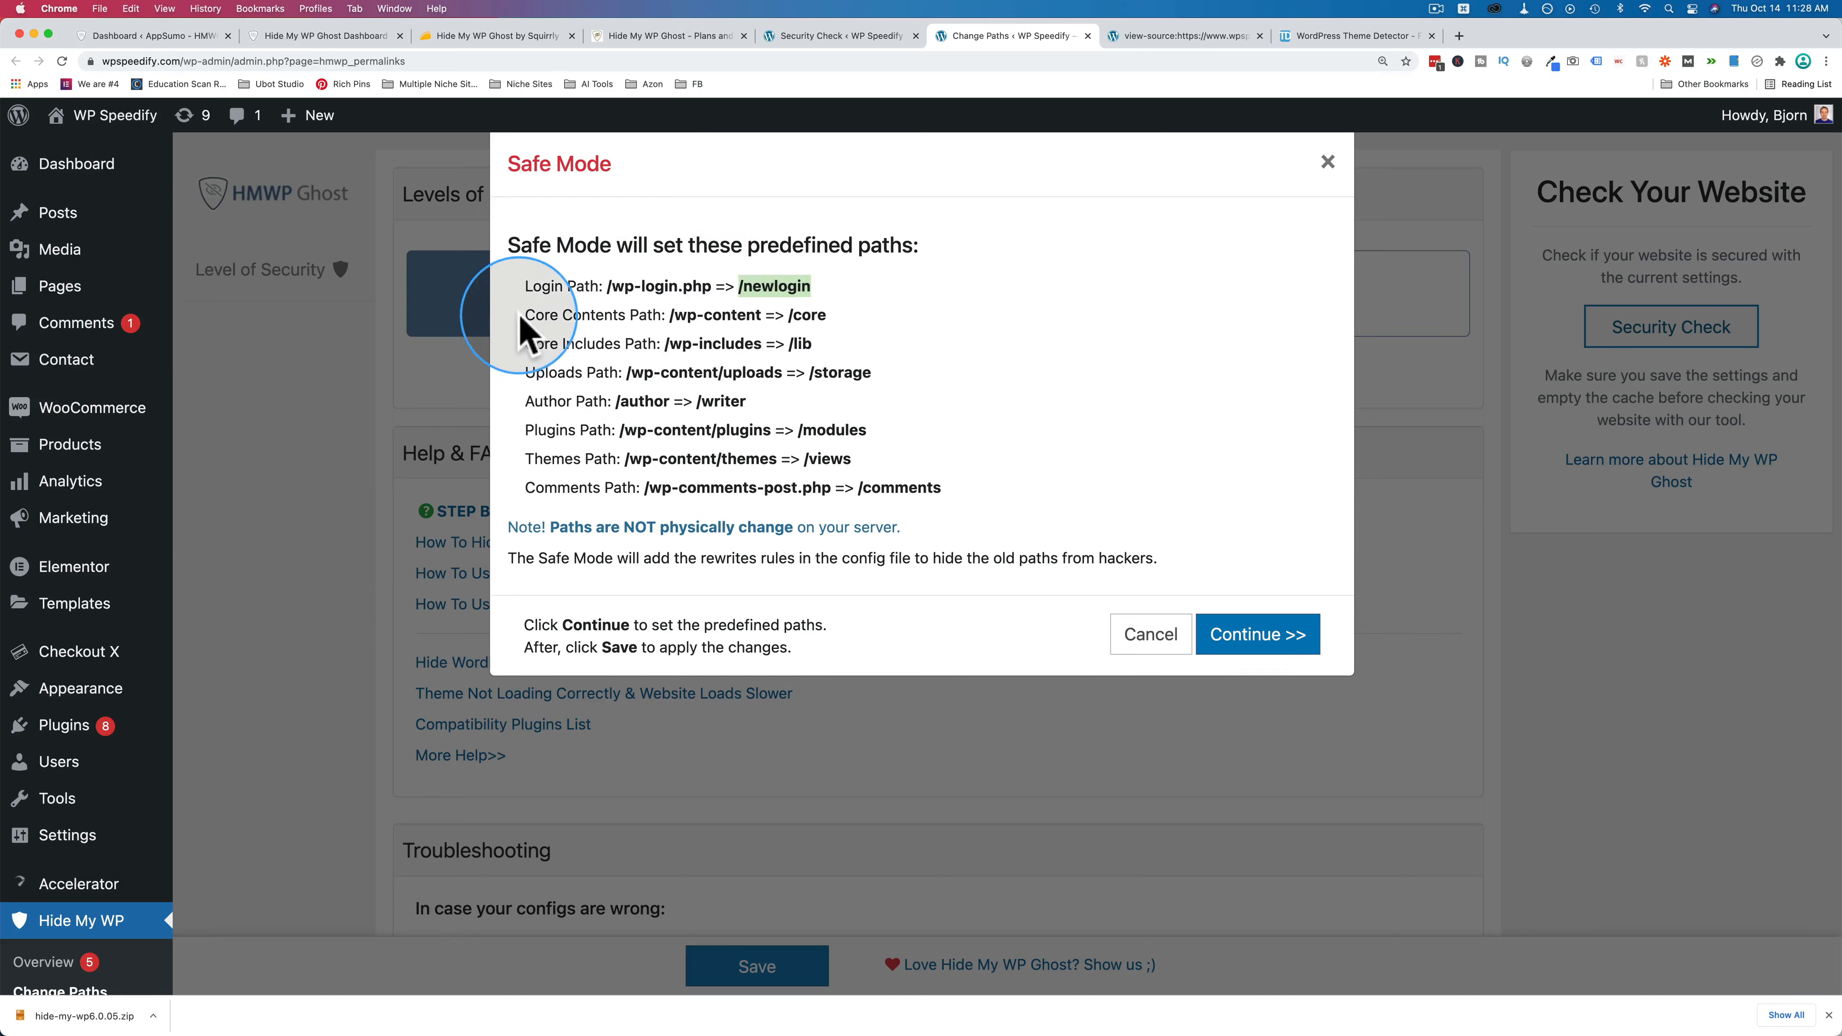
left_click_drag(669, 315, 827, 318)
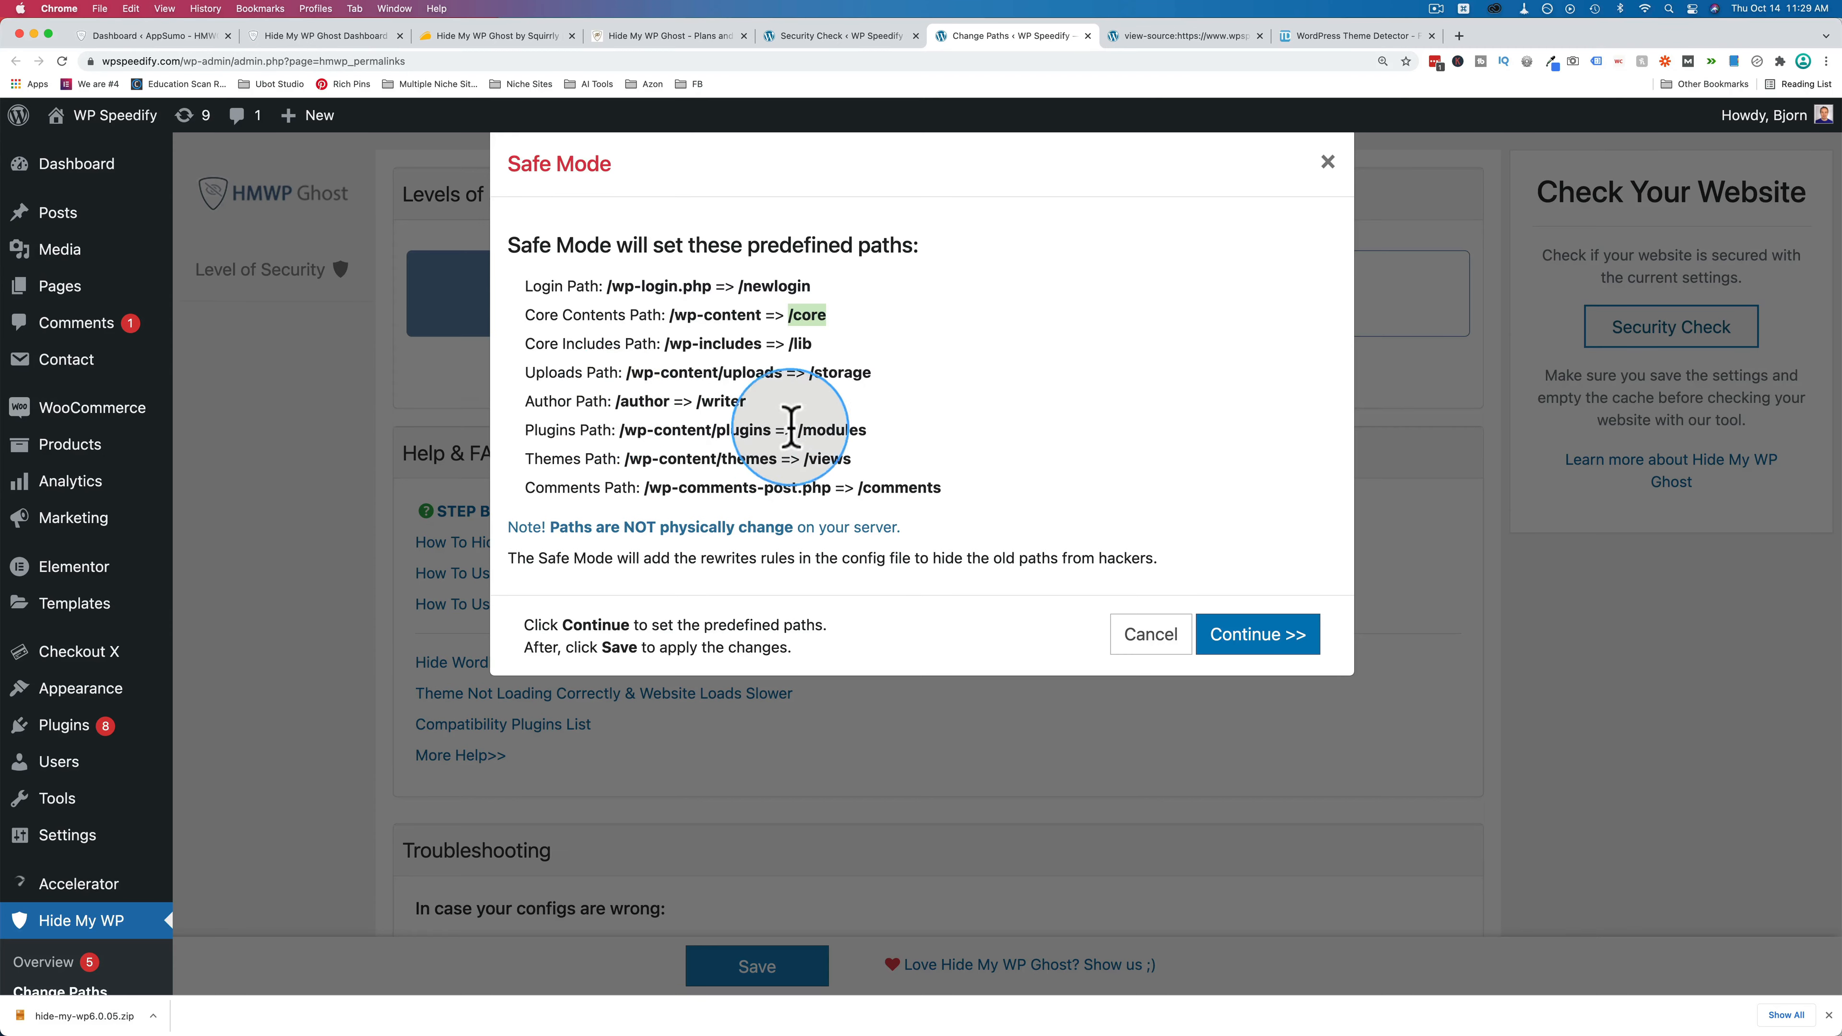
left_click_drag(798, 429, 869, 436)
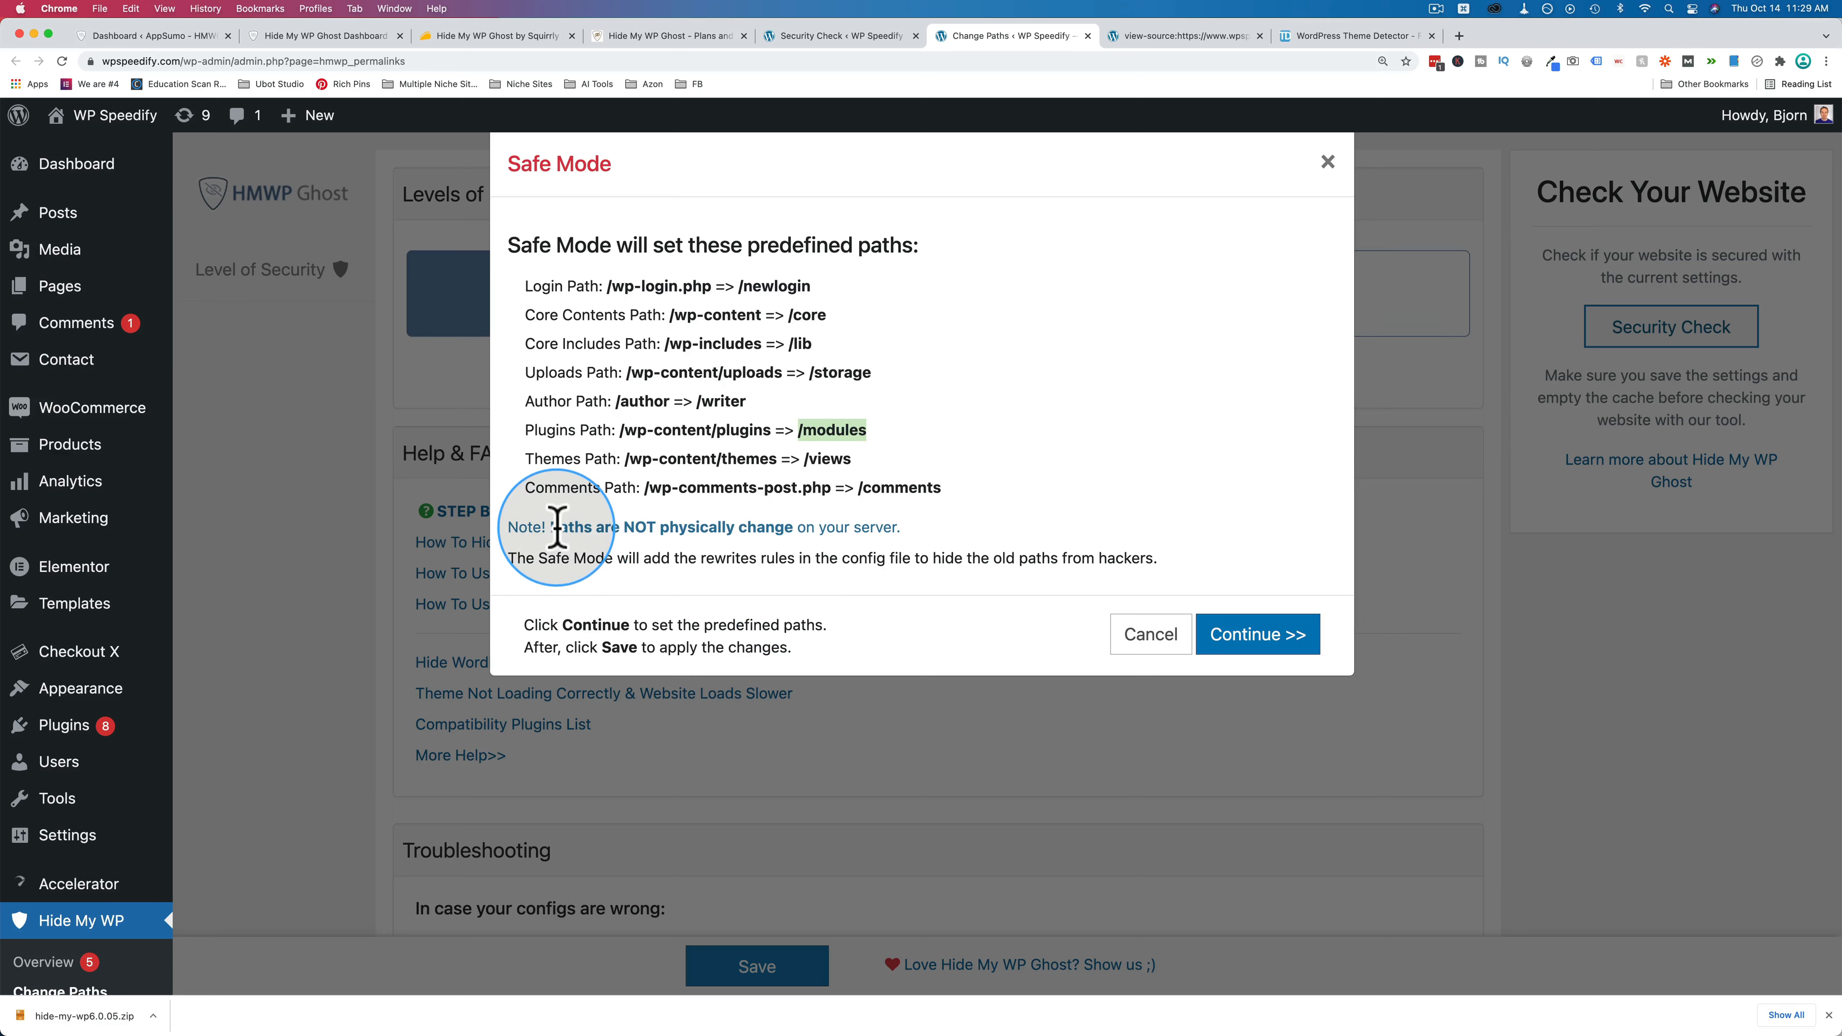
left_click_drag(550, 527, 798, 527)
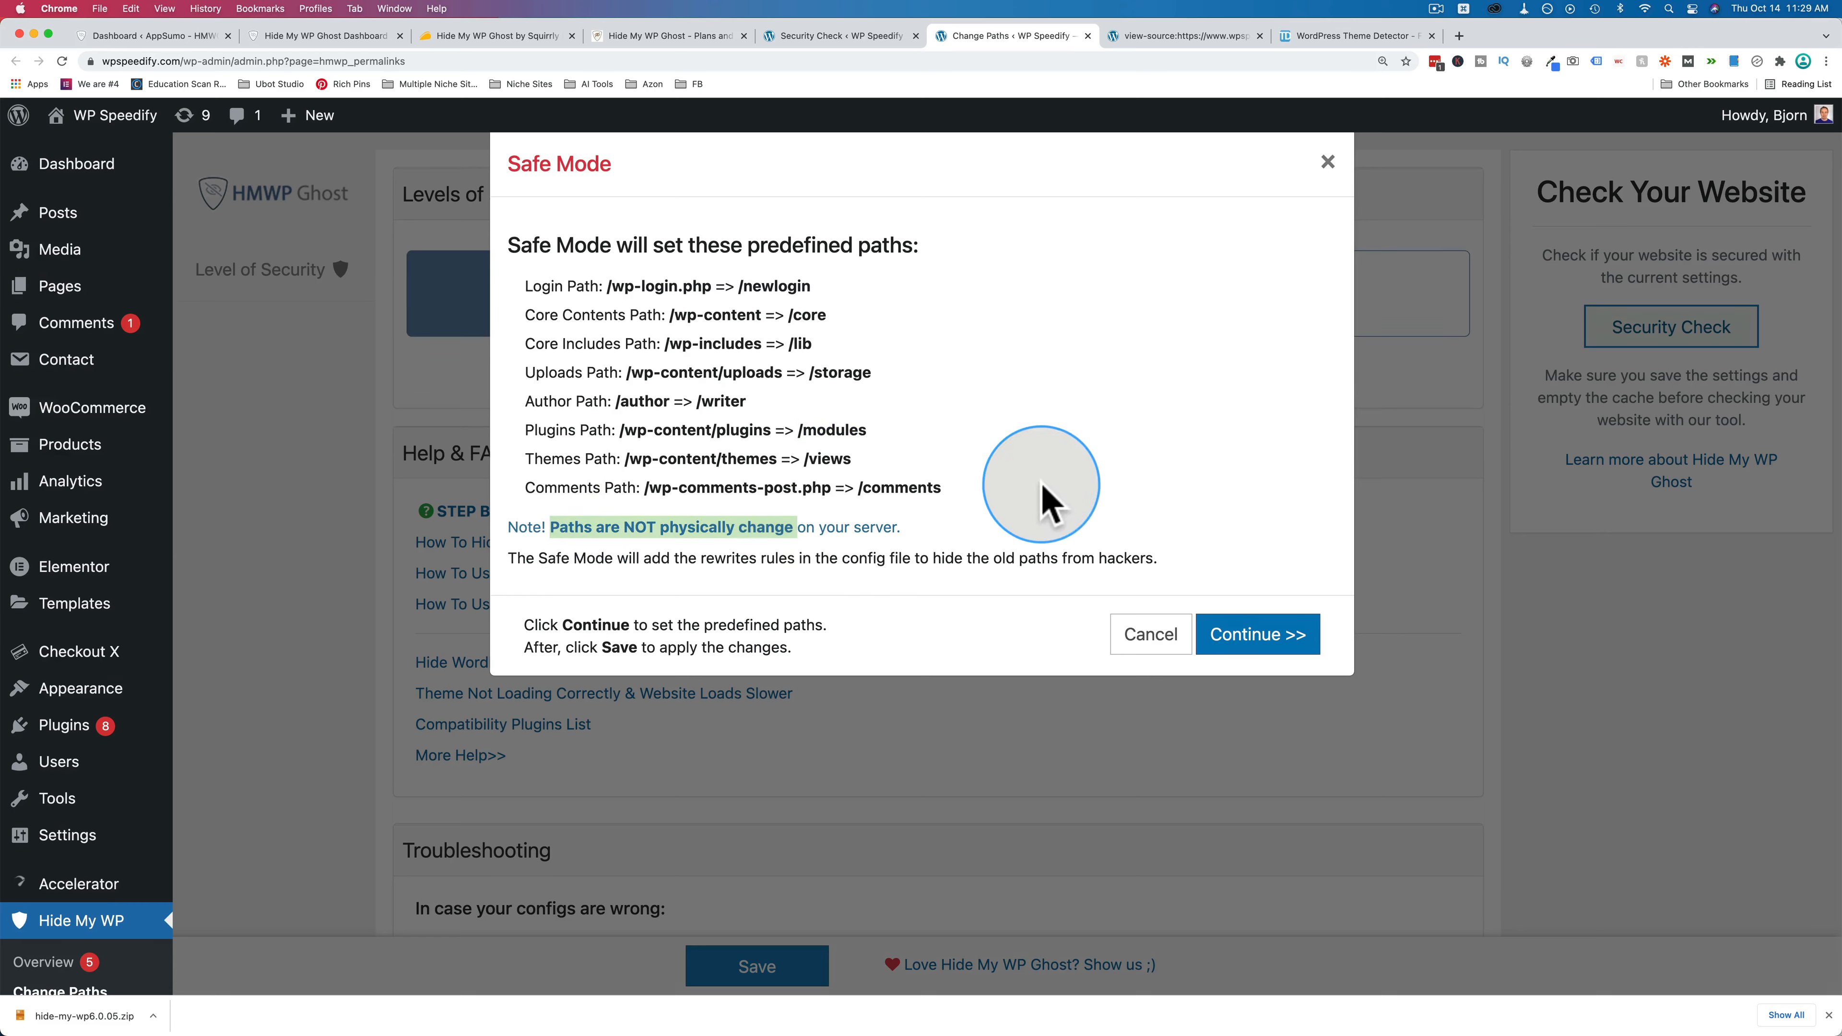
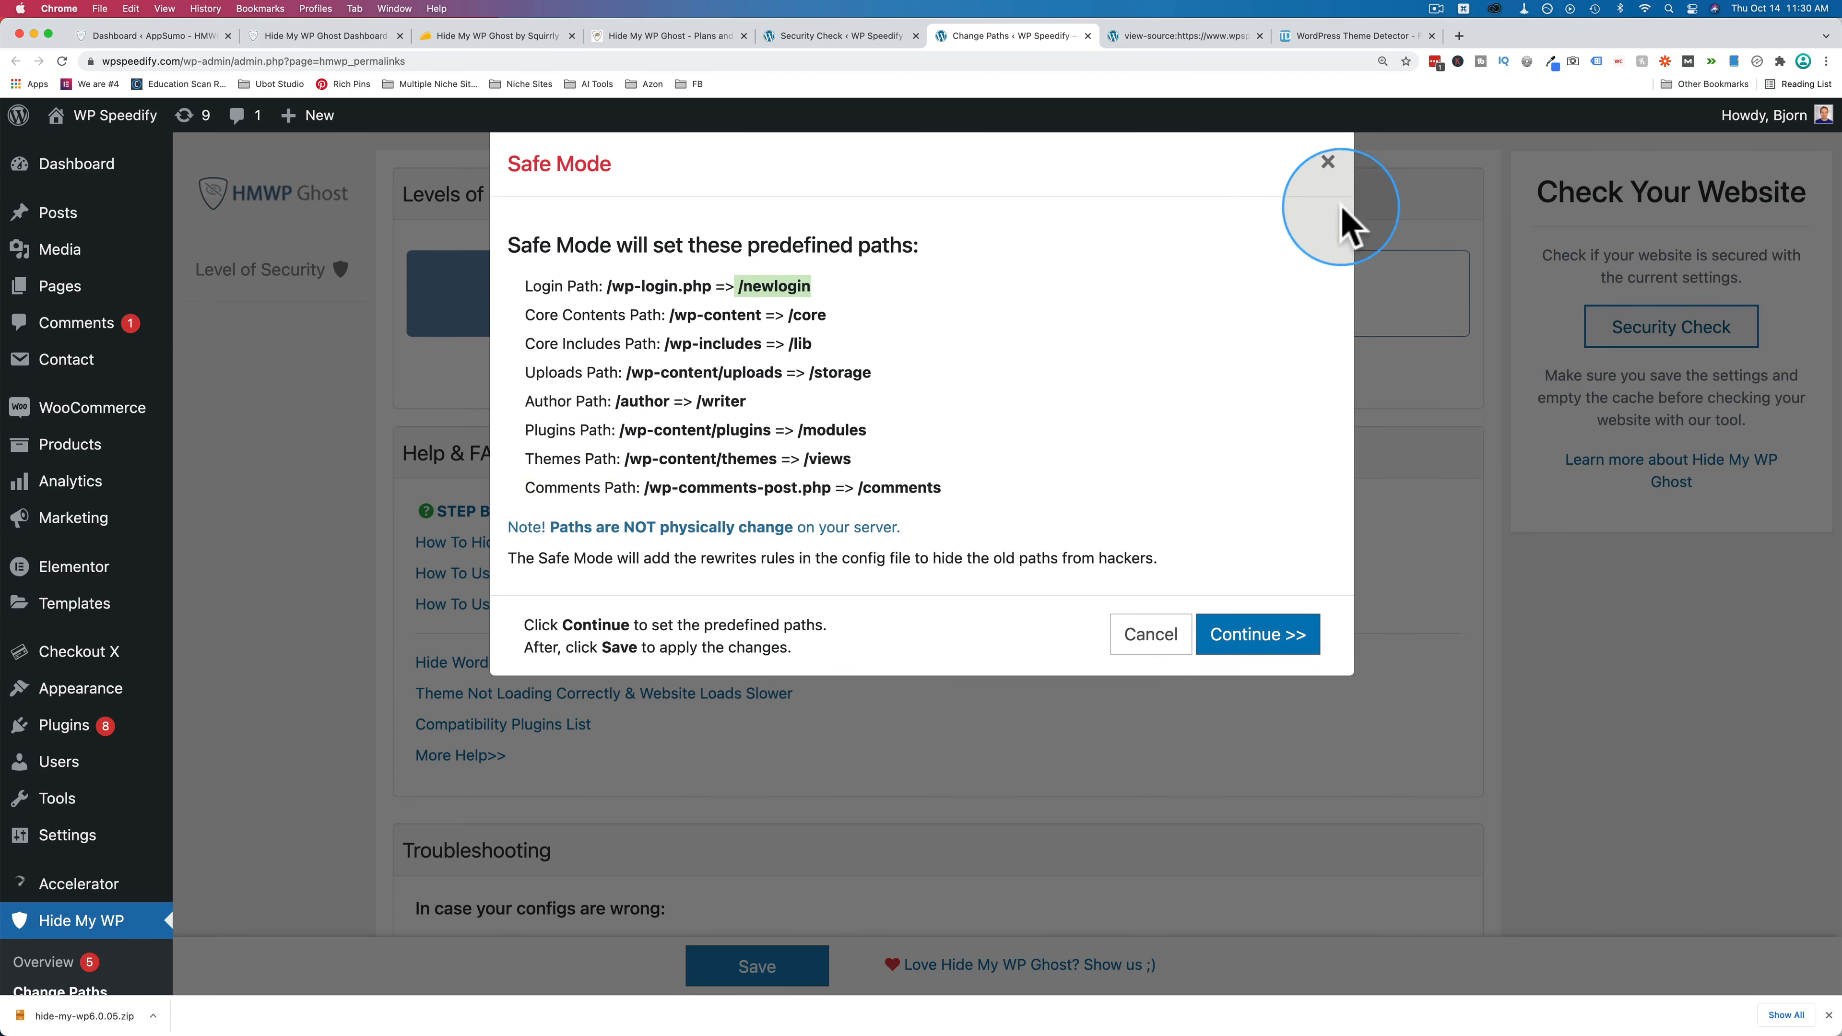
Close the Safe Mode details and inspect Ghost Mode's predefined paths, highlighting /ghost-admin and /ghost-login, without applying them.
left_click(1327, 162)
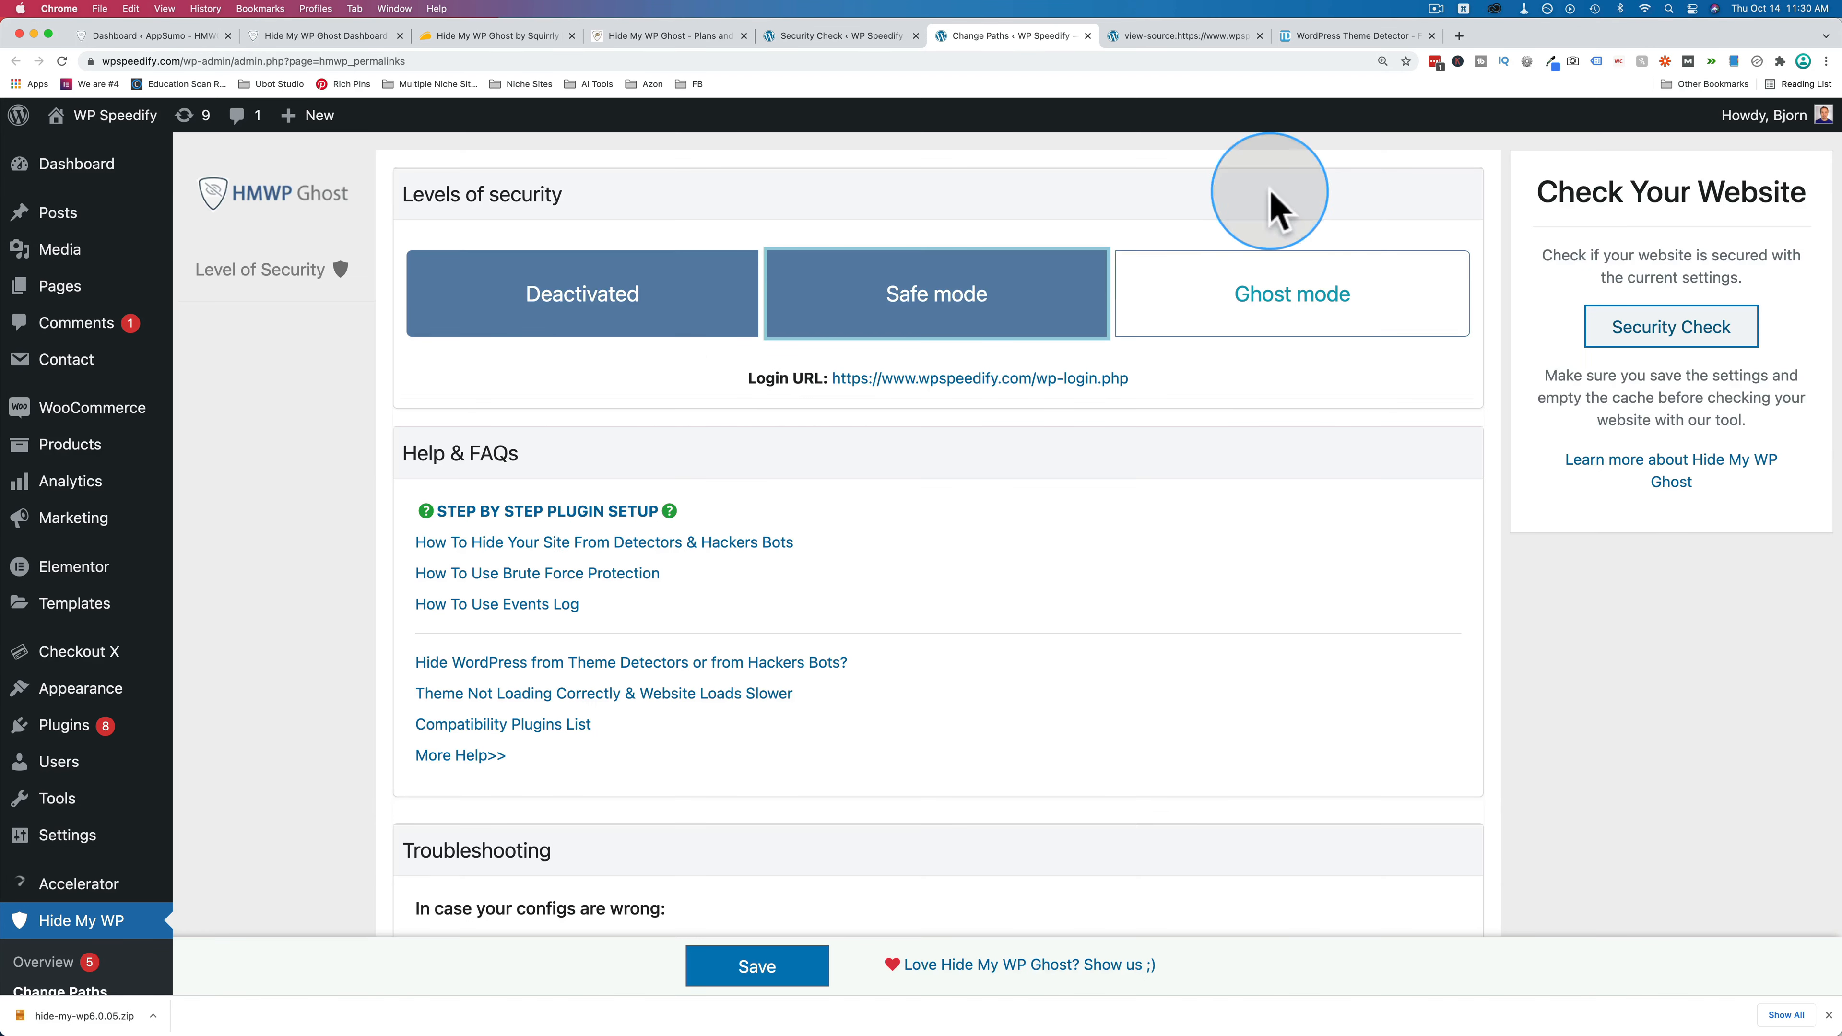
left_click(1150, 330)
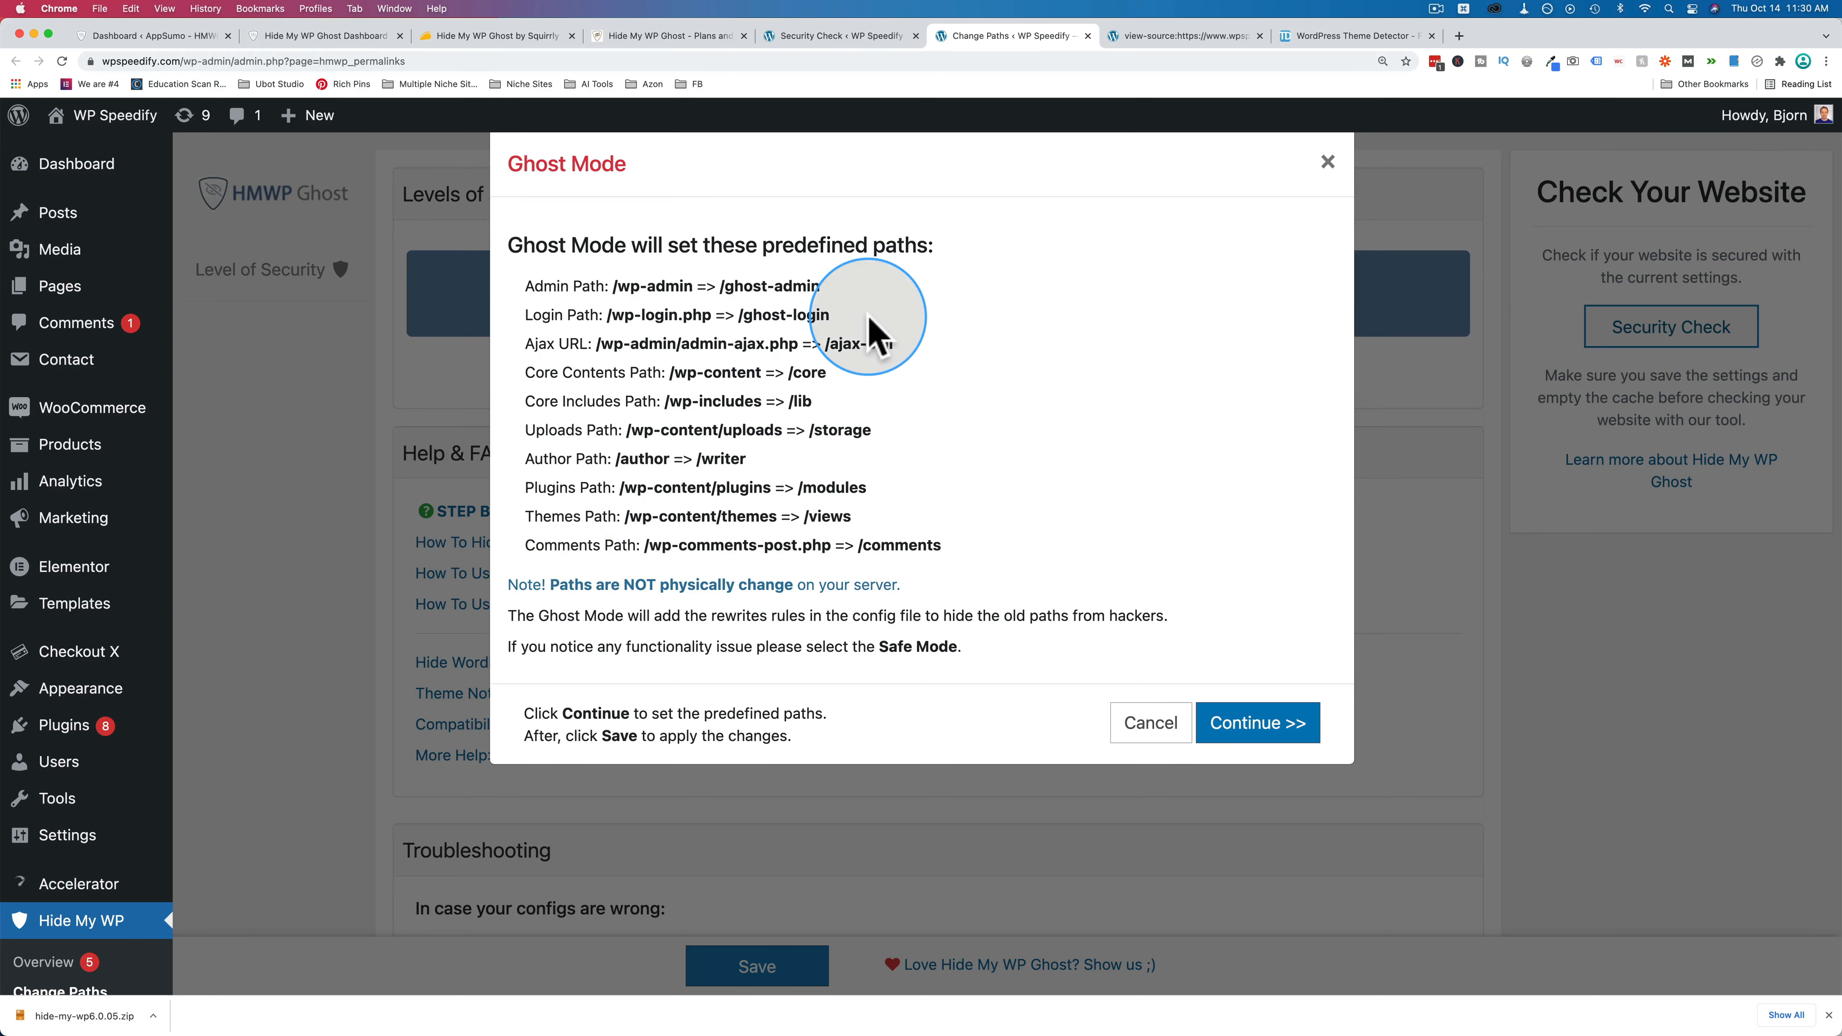
left_click_drag(820, 286, 718, 286)
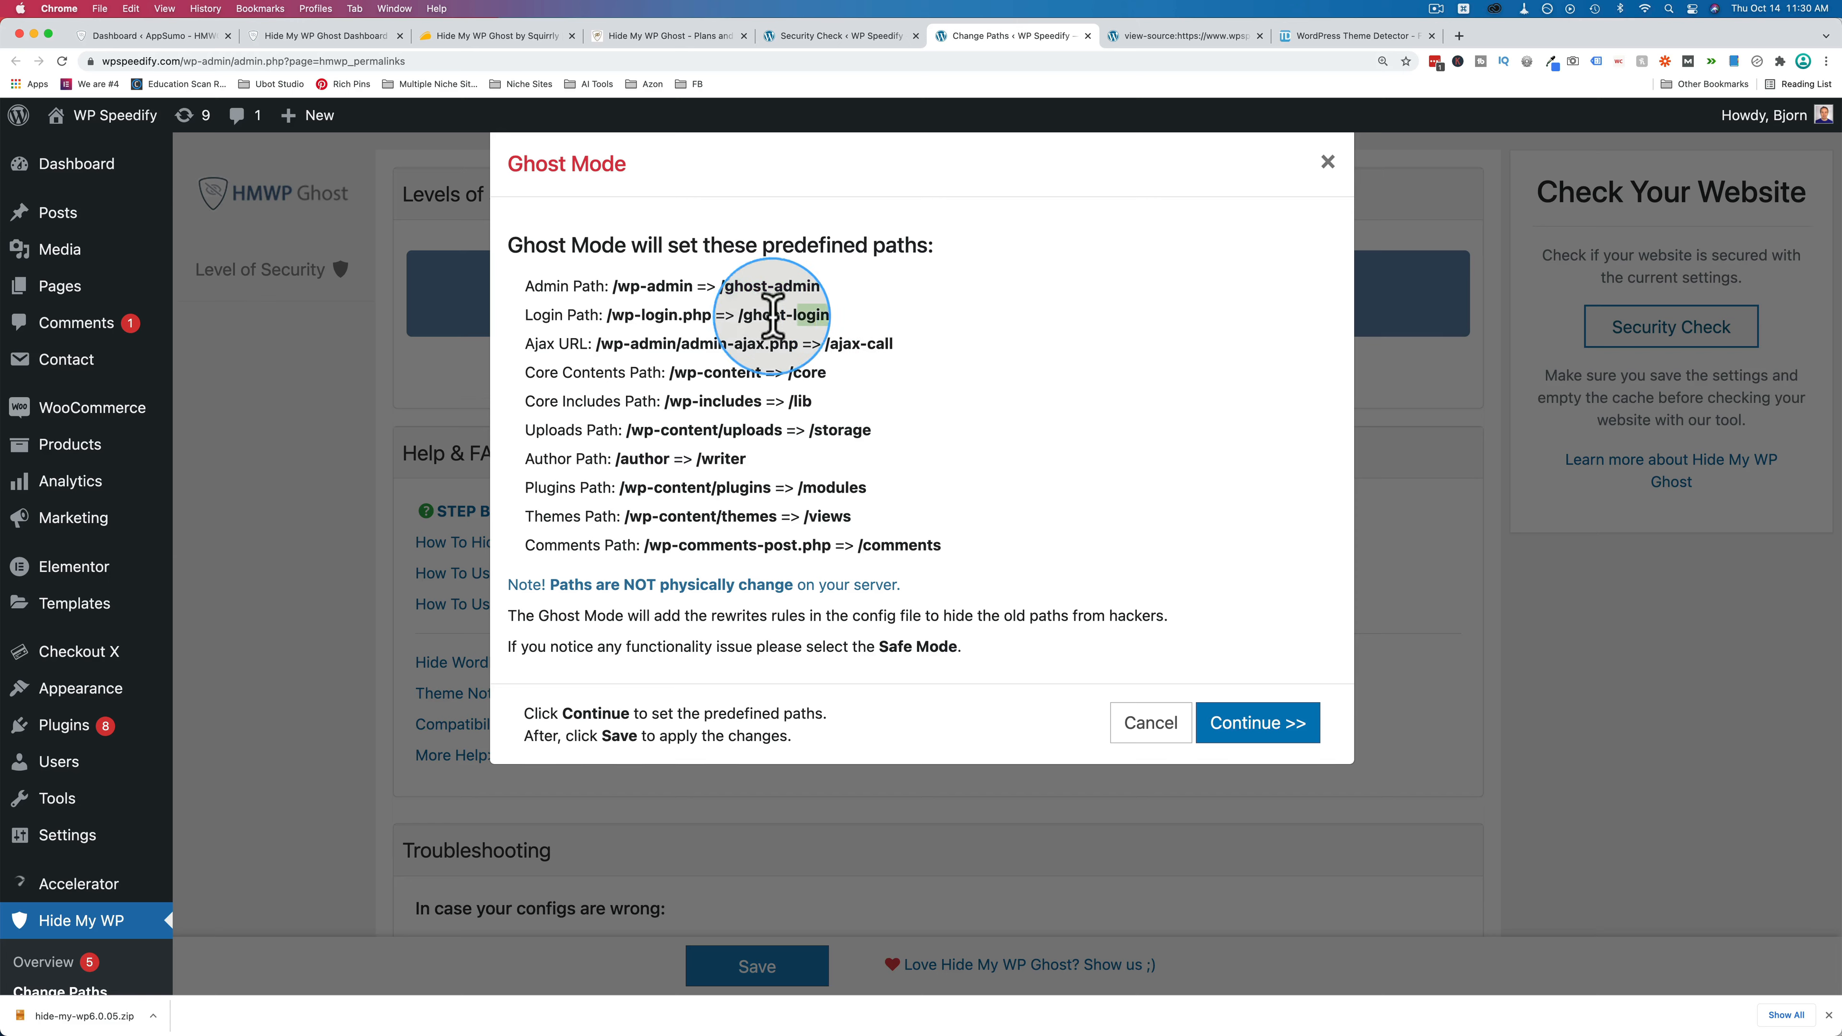
left_click_drag(829, 314, 734, 316)
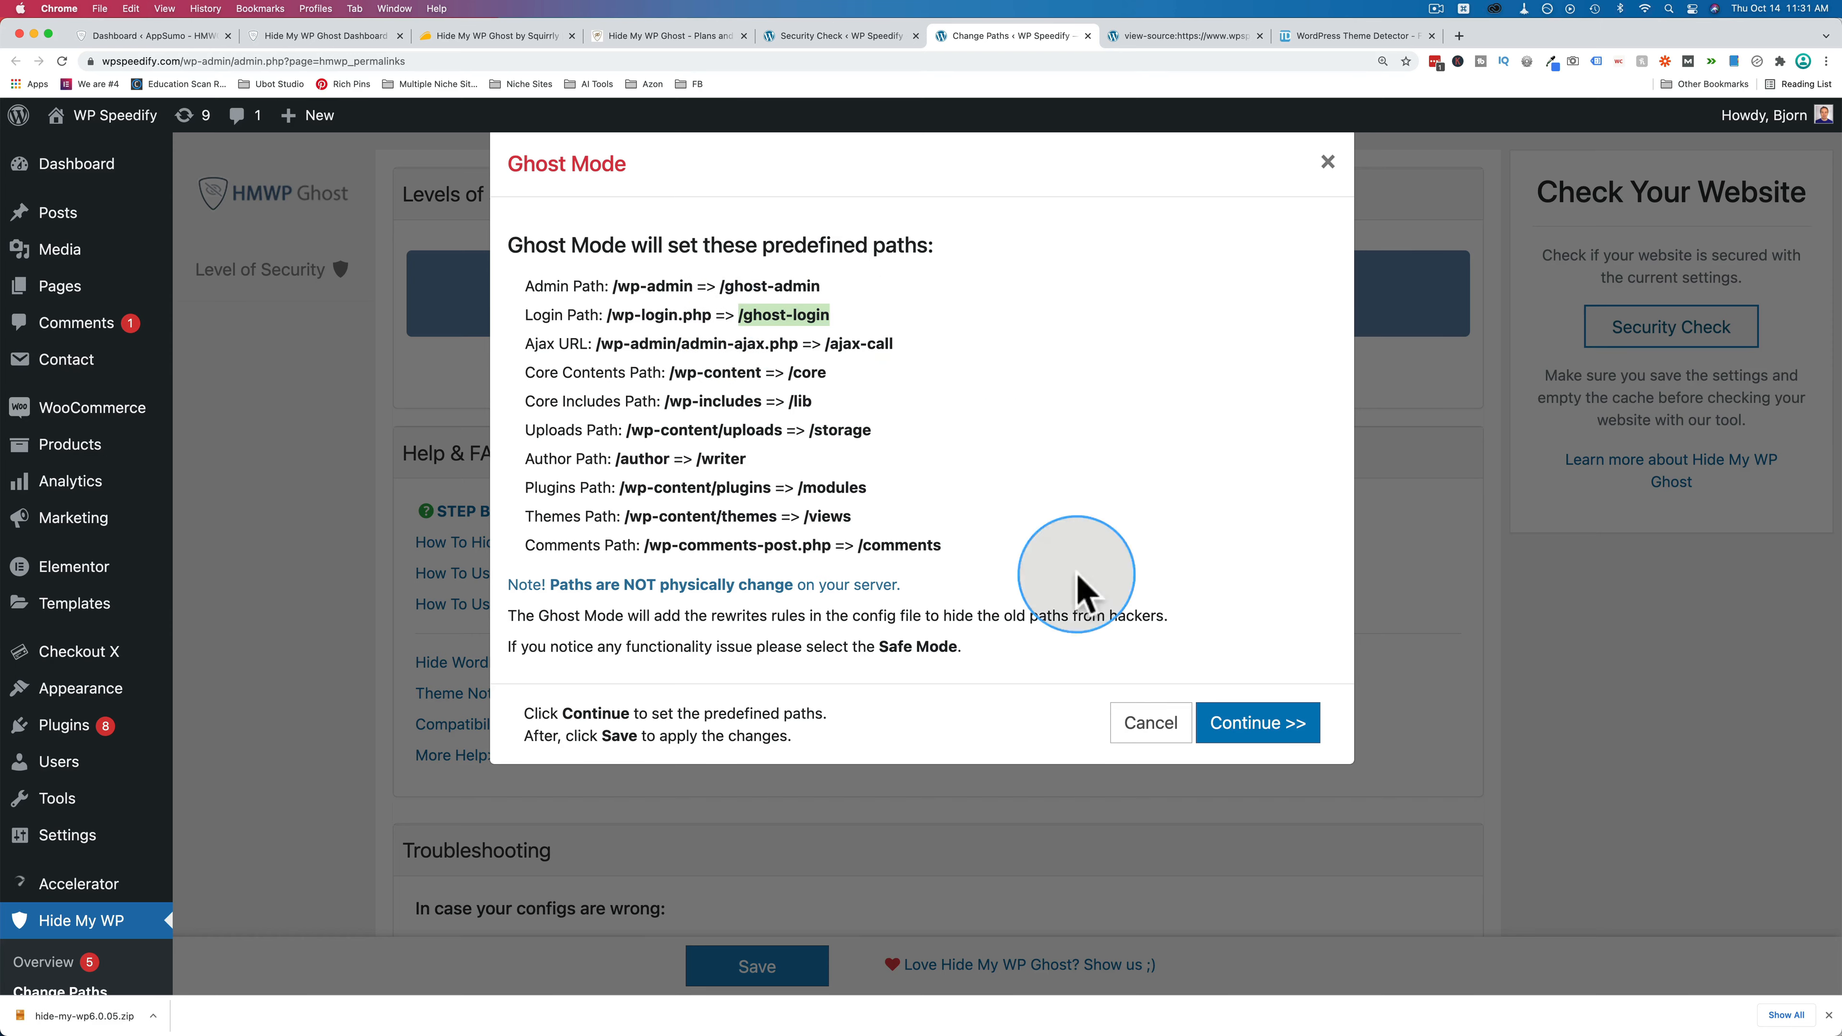
left_click(1152, 725)
Reopen the Safe Mode details to compare its login path, highlighting /newlogin, and dismiss them.
left_click(951, 312)
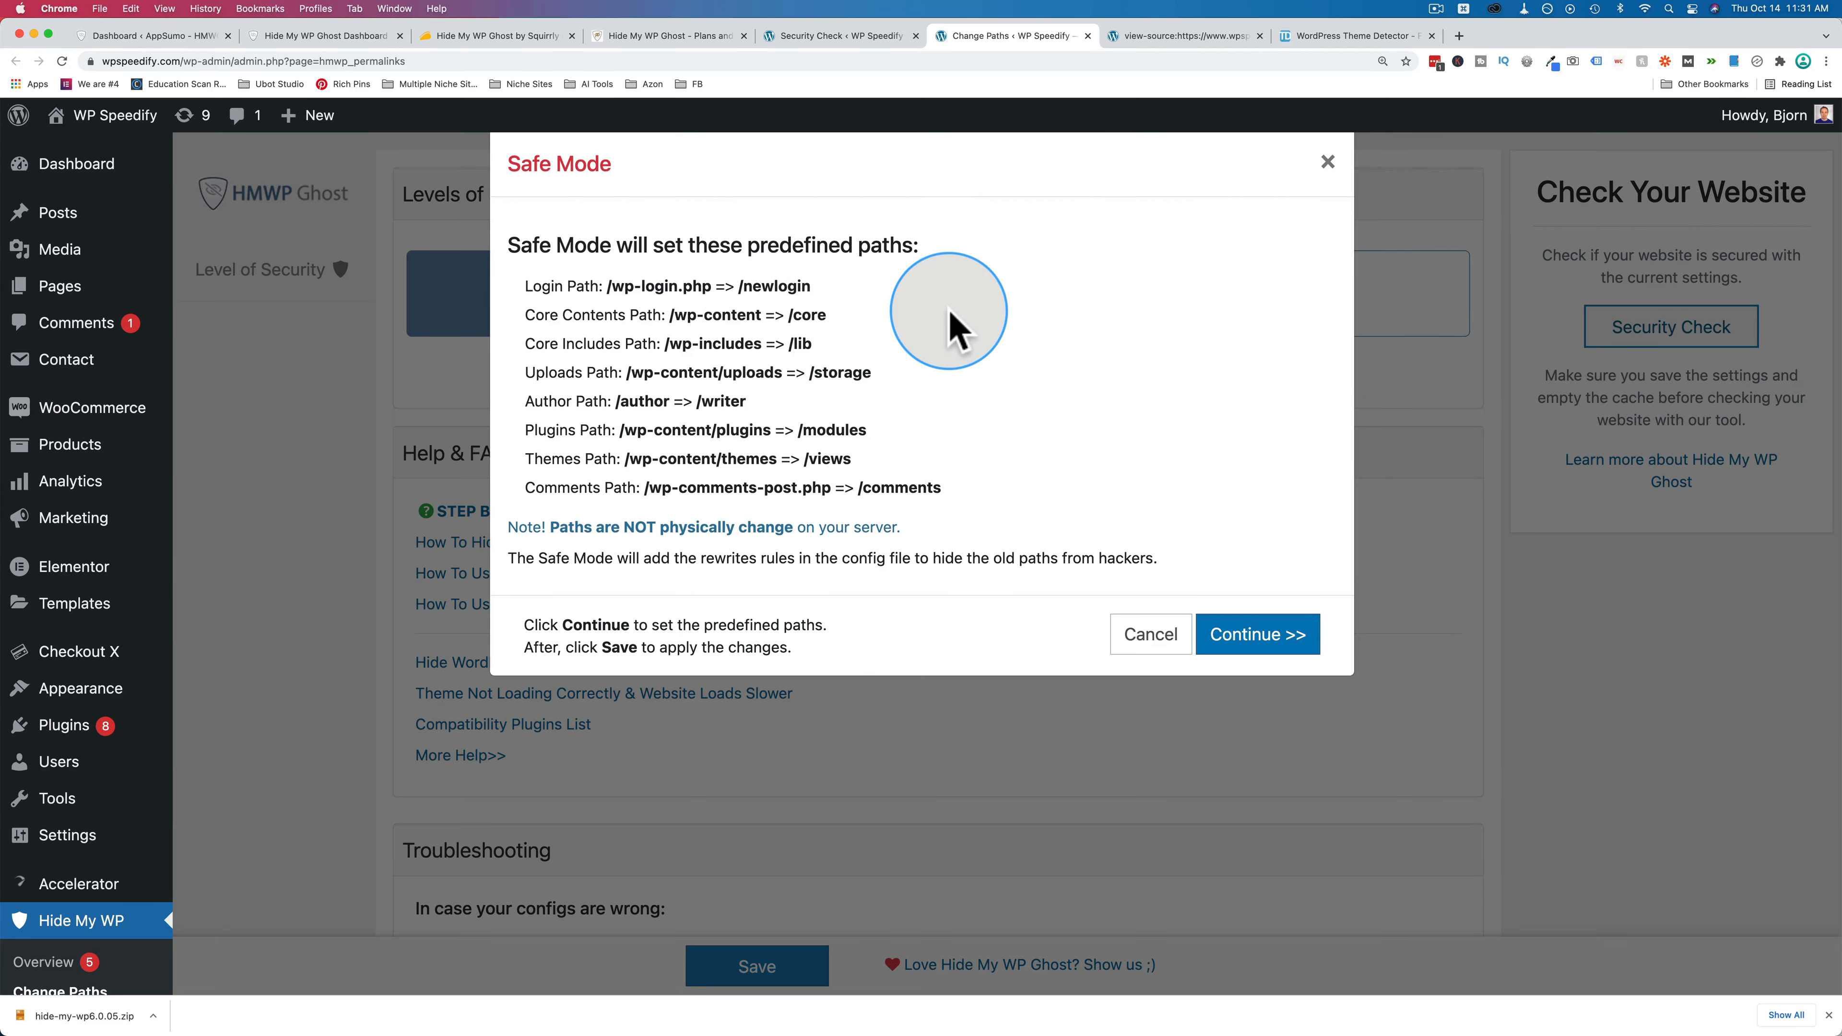
left_click_drag(739, 284, 822, 283)
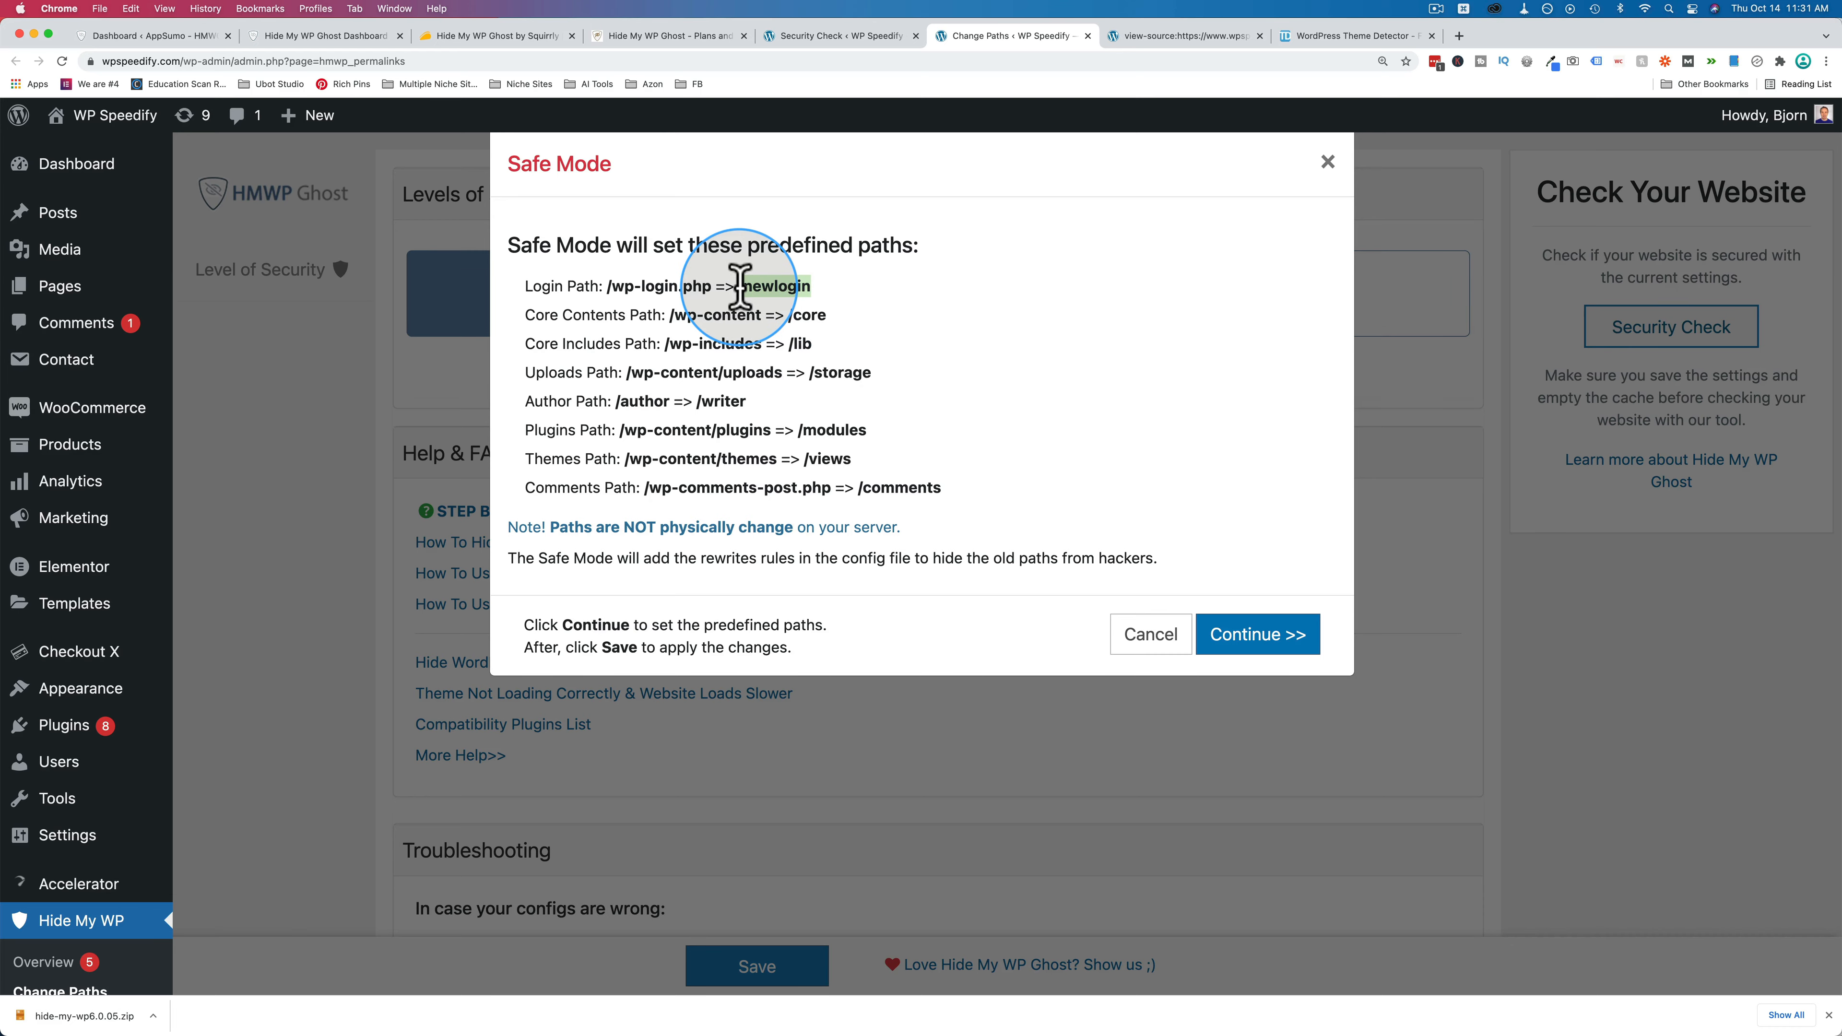
left_click(1244, 643)
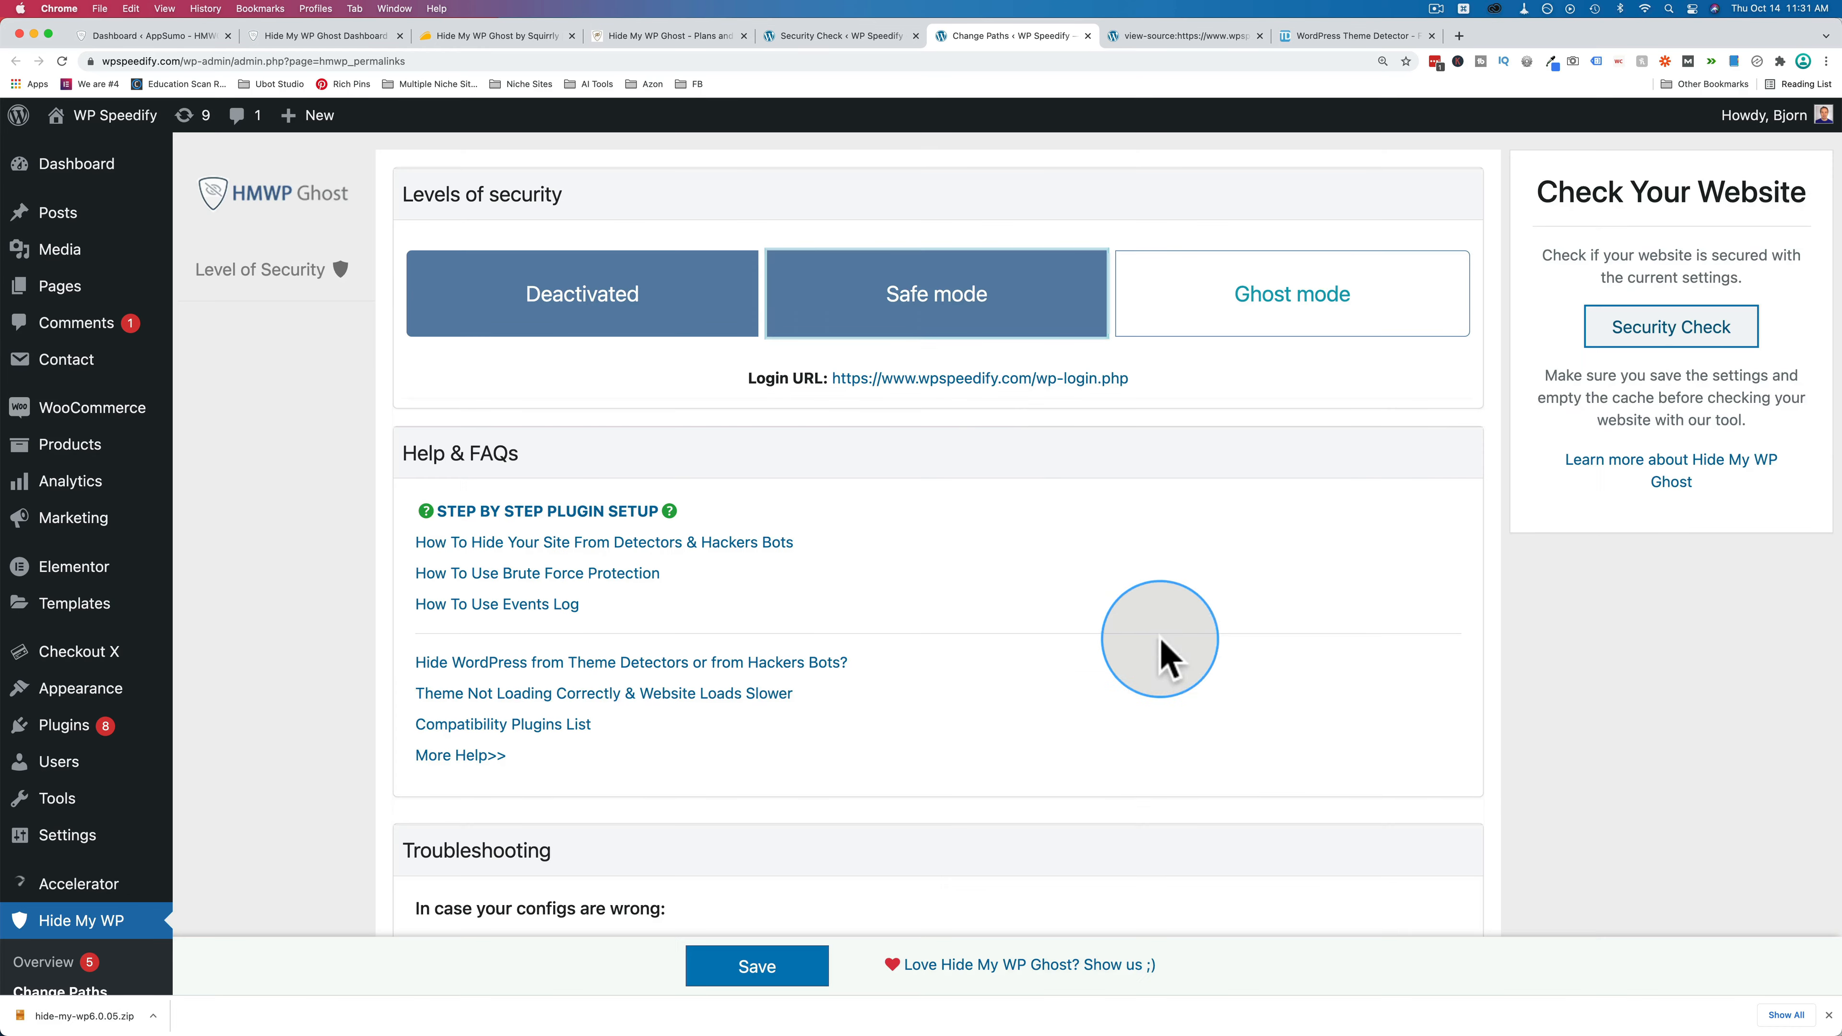
Set the security level to Ghost mode with its predefined paths, keep Drupal 9 as the simulated CMS, and save the settings.
left_click(1177, 343)
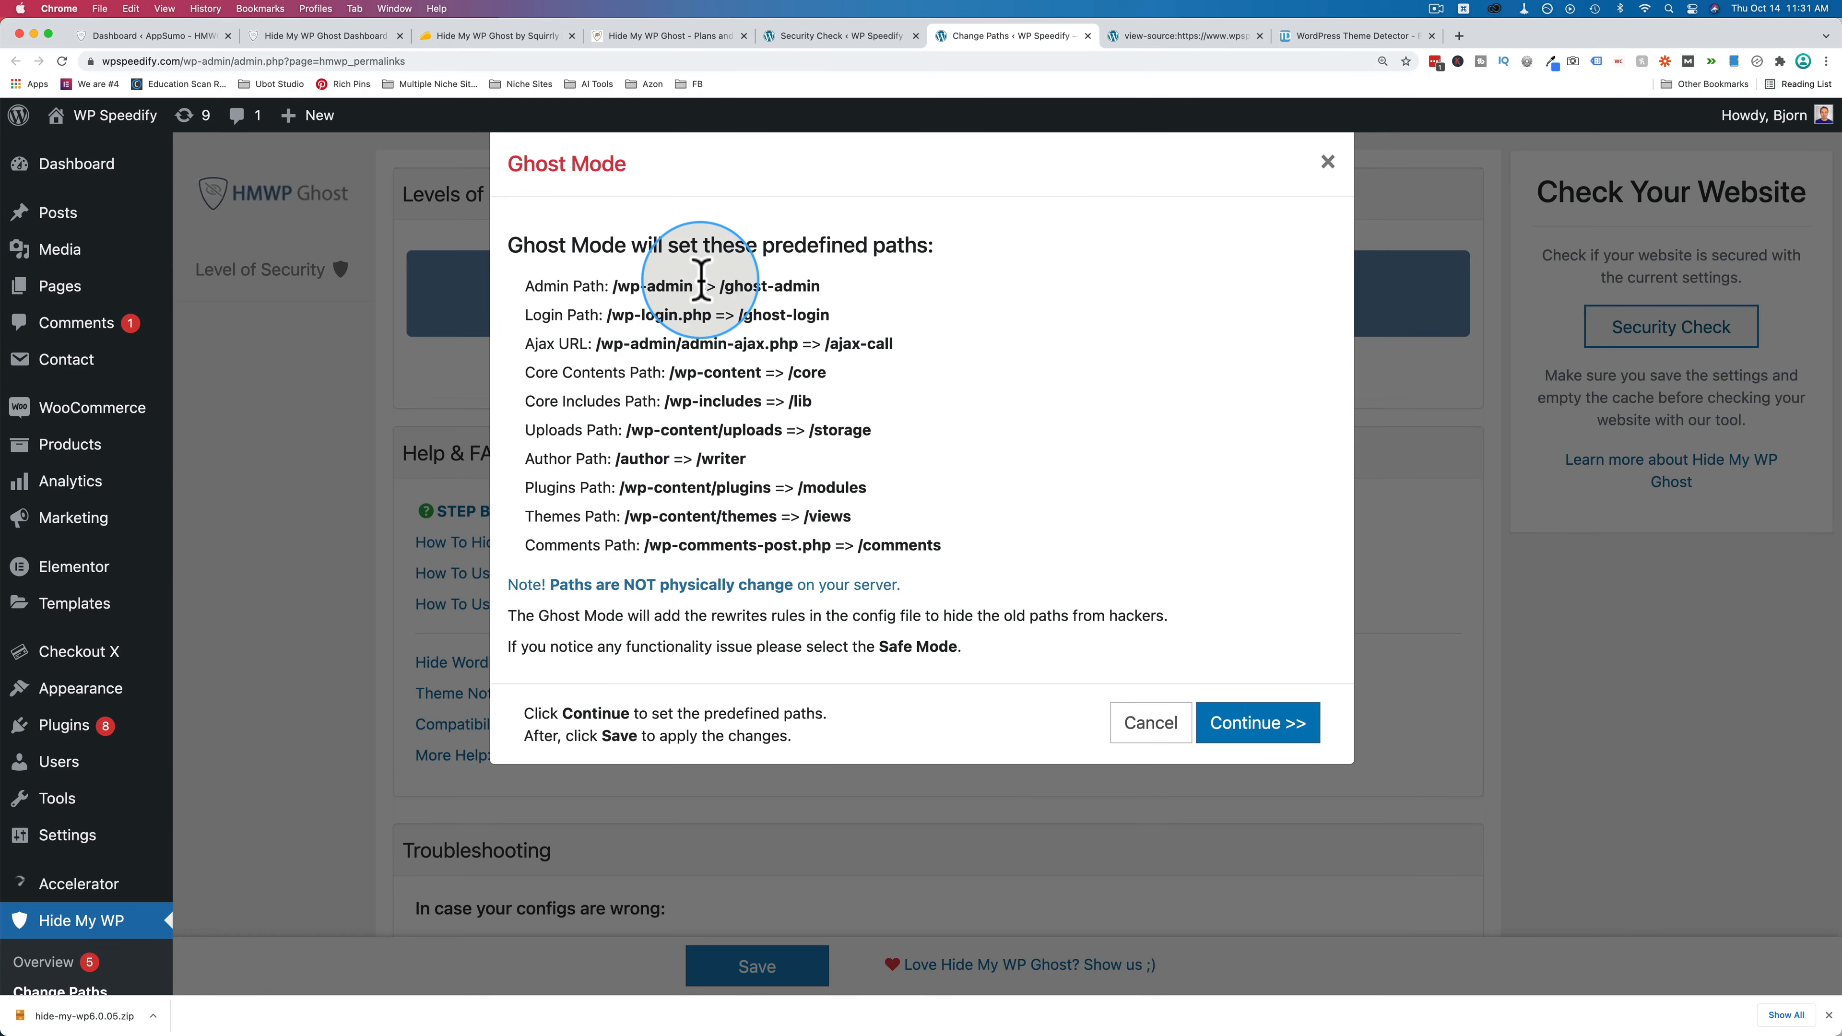
left_click(1258, 726)
left_click(1115, 401)
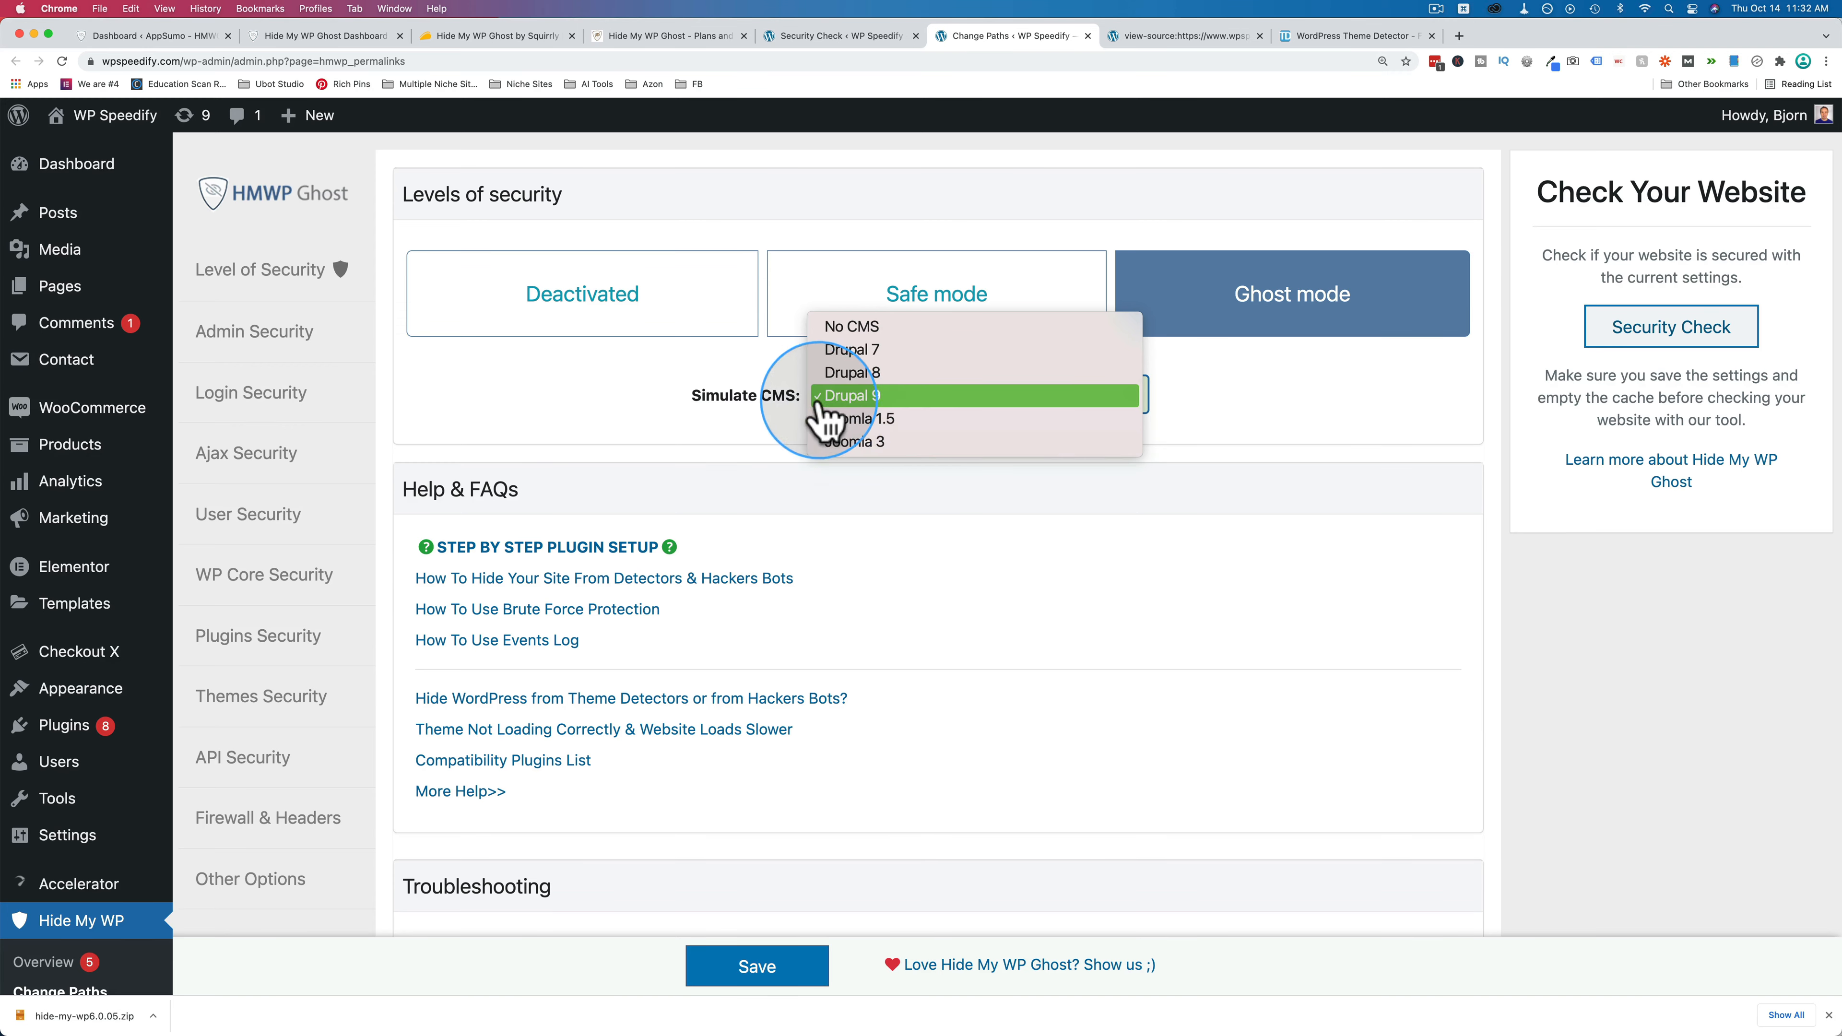
left_click(845, 400)
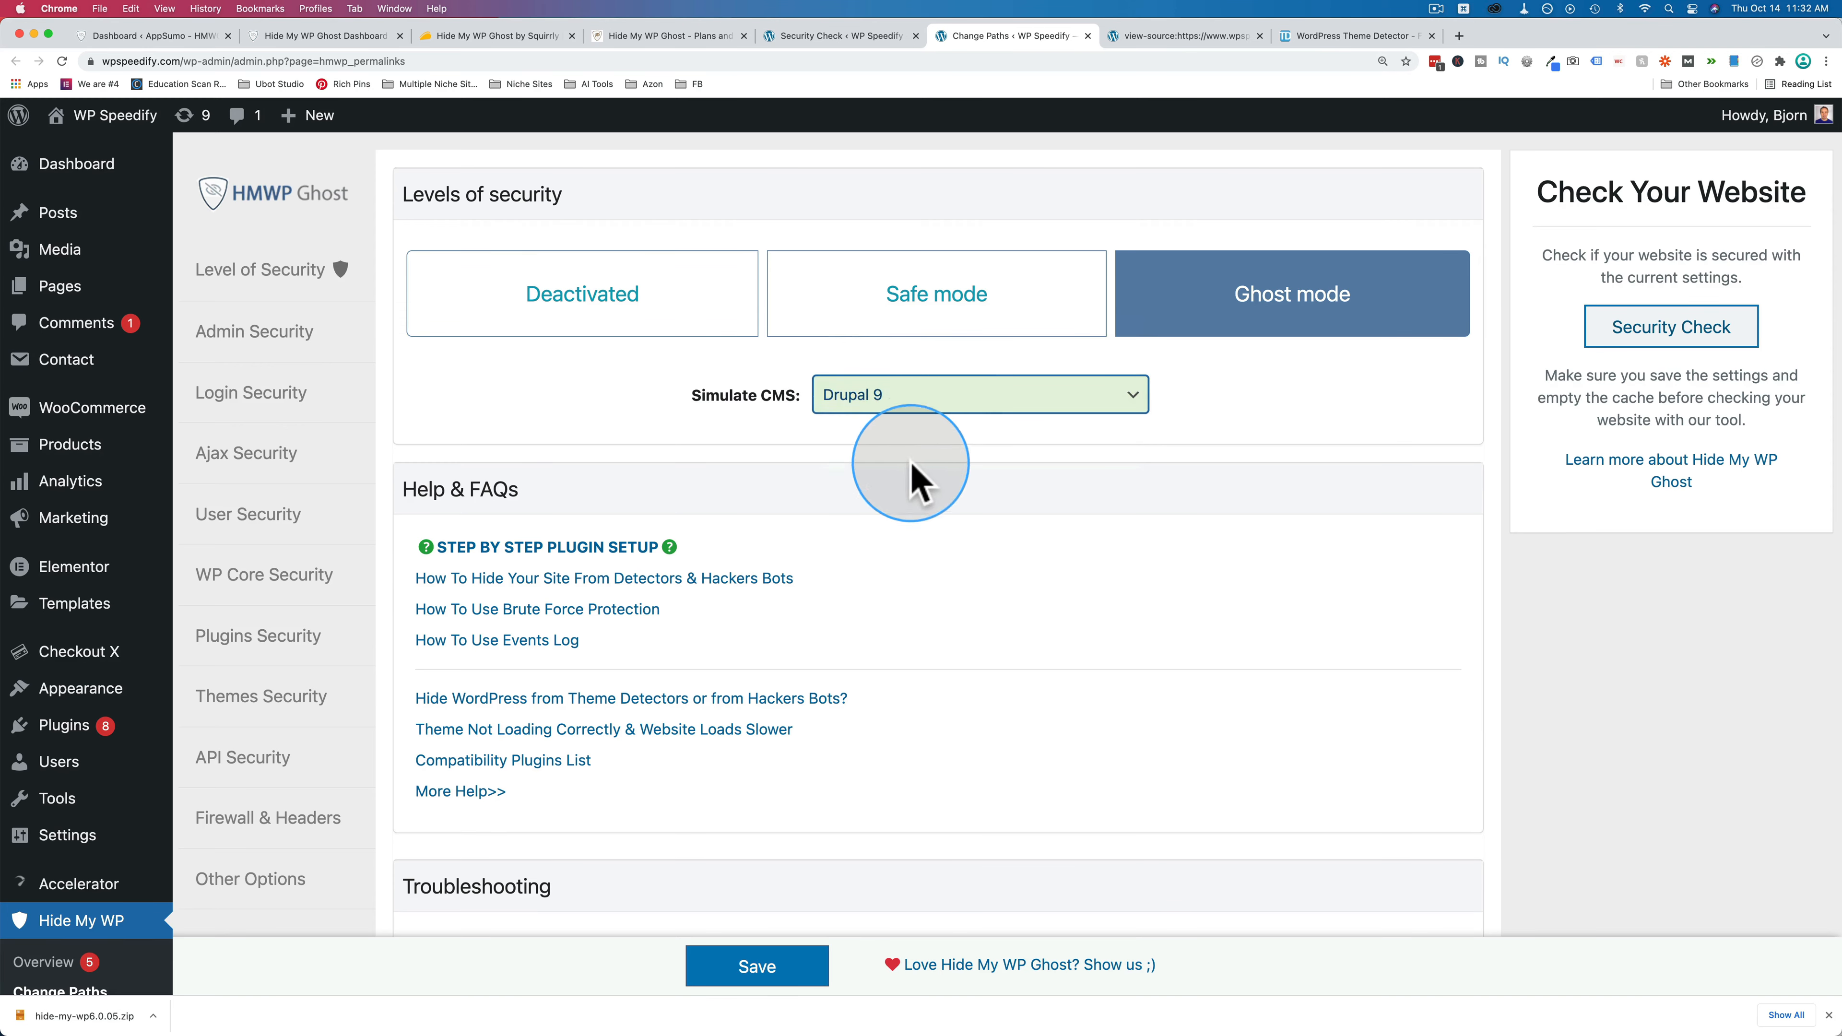
scroll(913, 468, "down", 5)
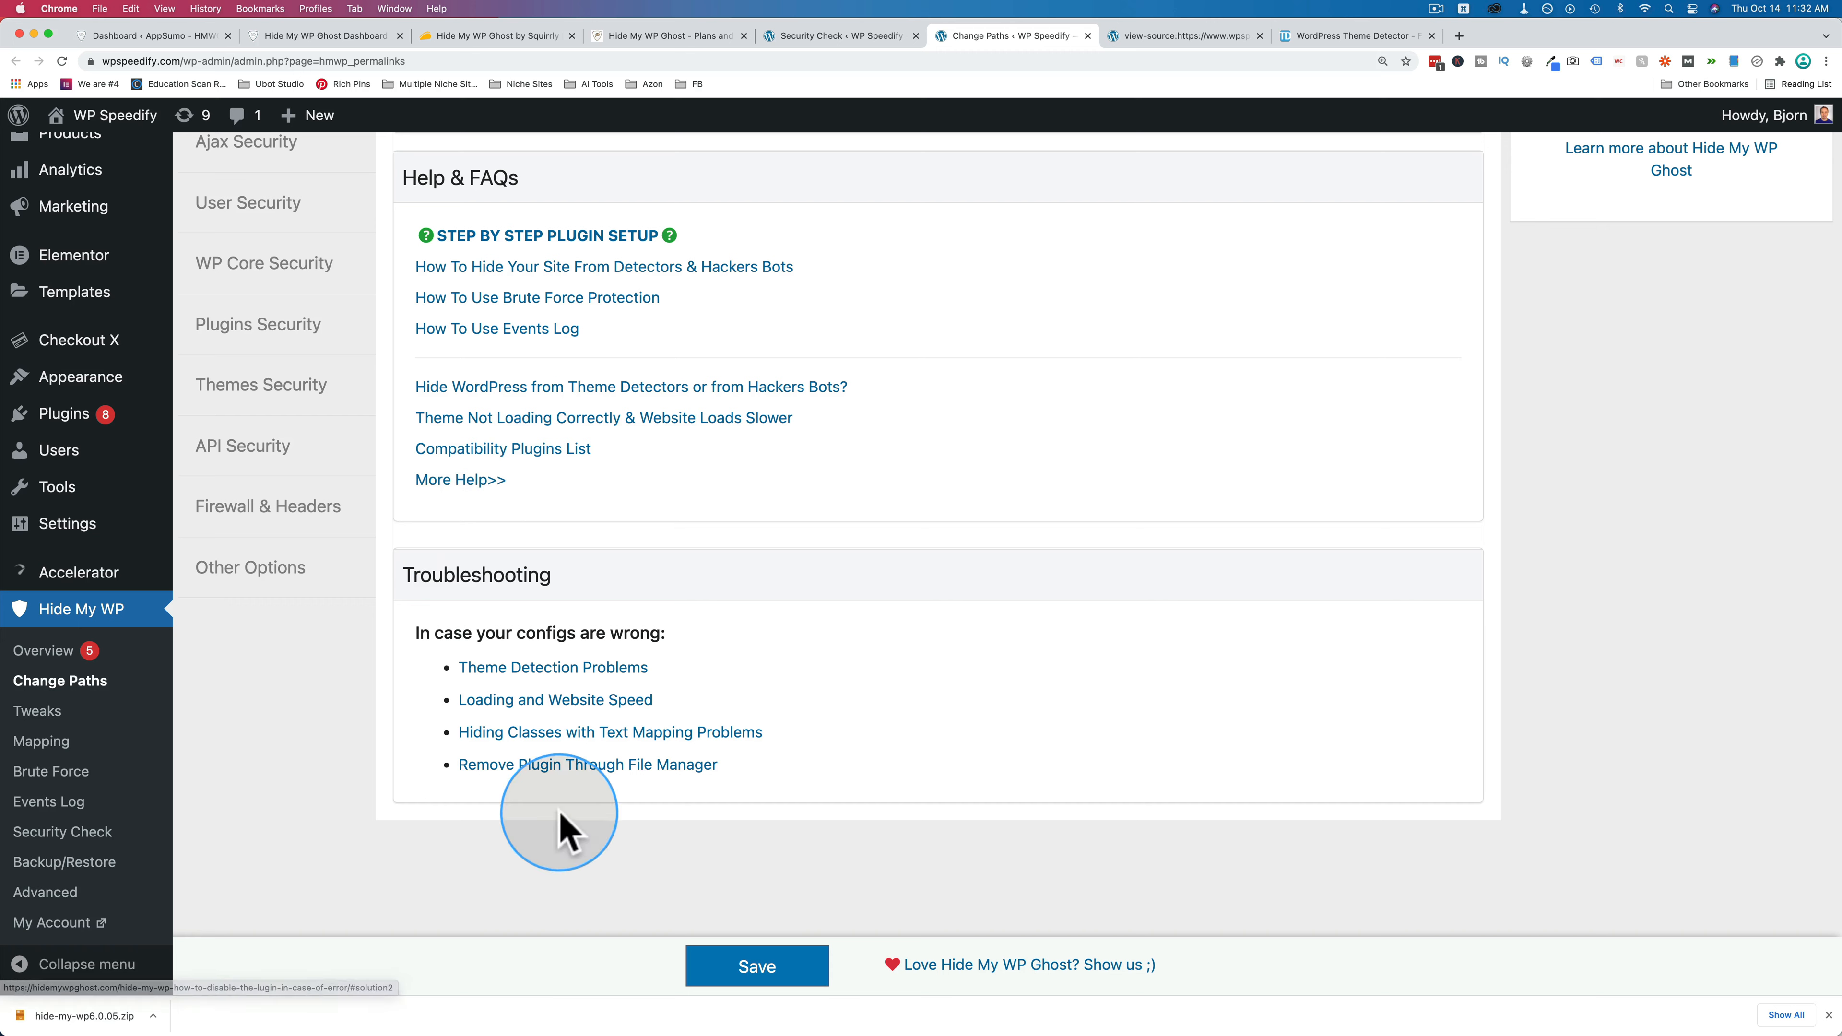
left_click(763, 966)
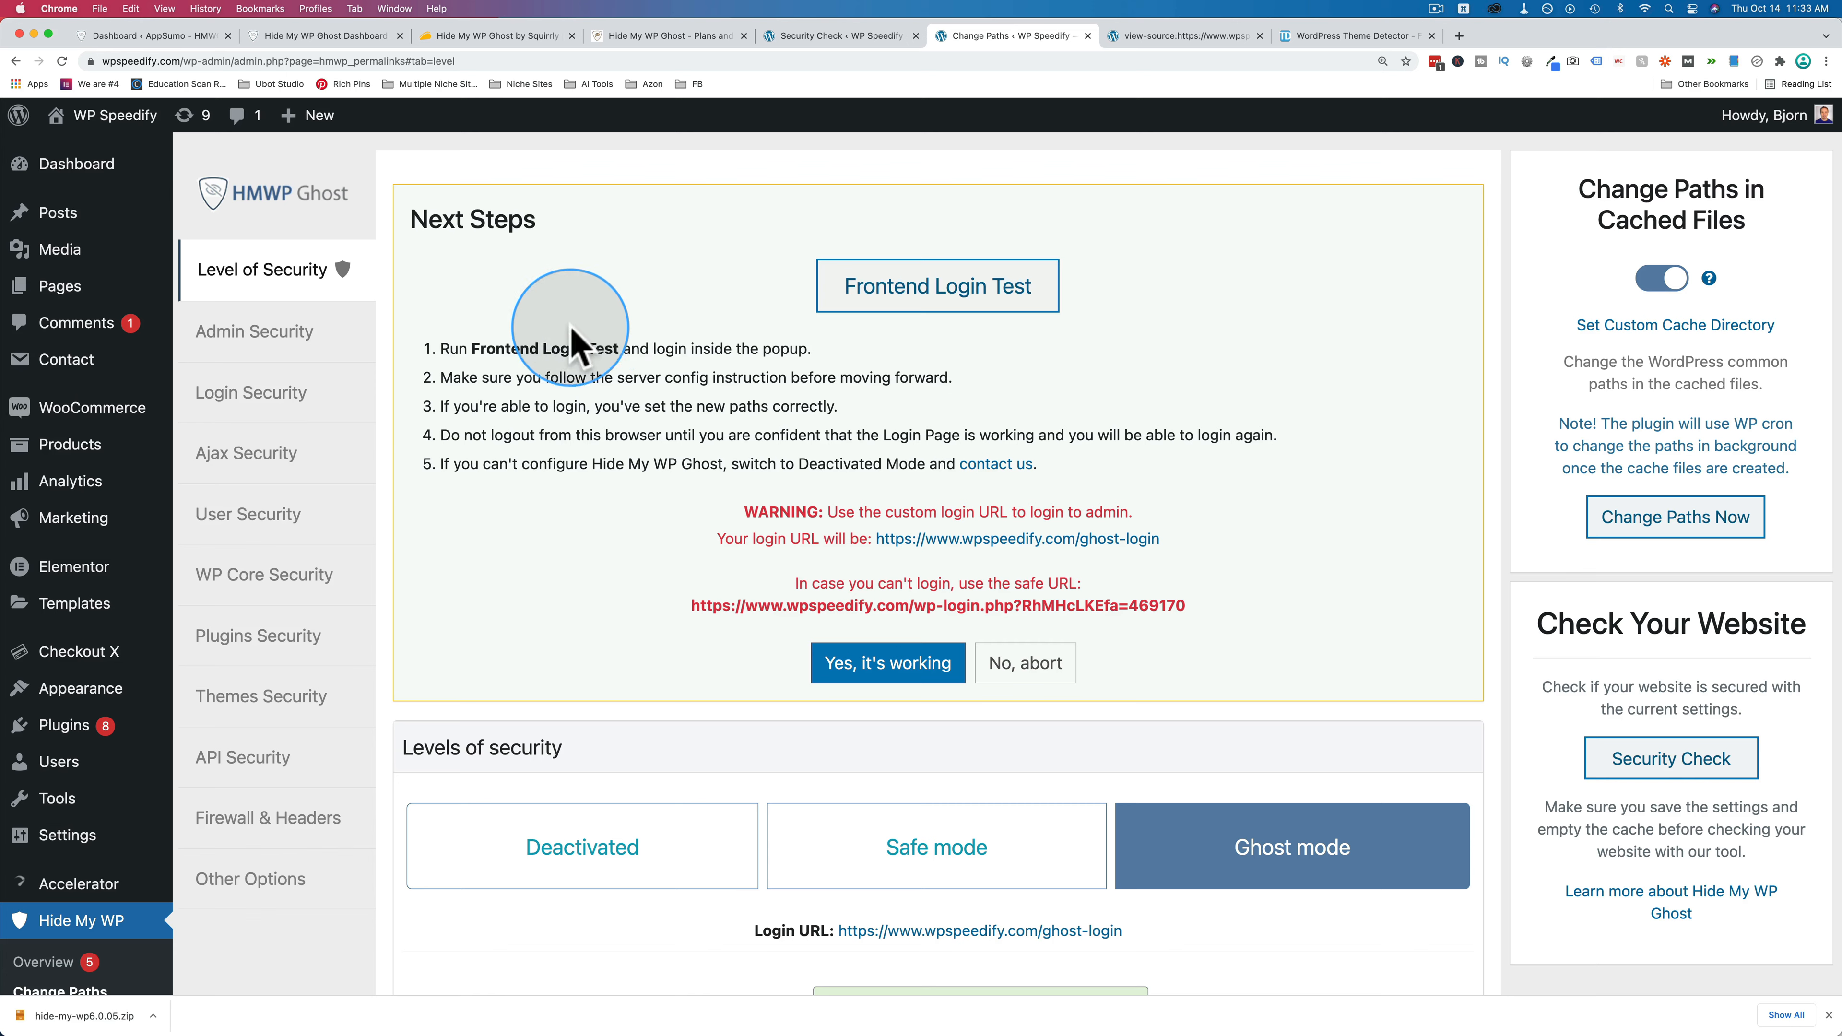
Read the first four Next Steps instructions on testing the new login, highlighting the text of each one.
left_click_drag(444, 348, 807, 341)
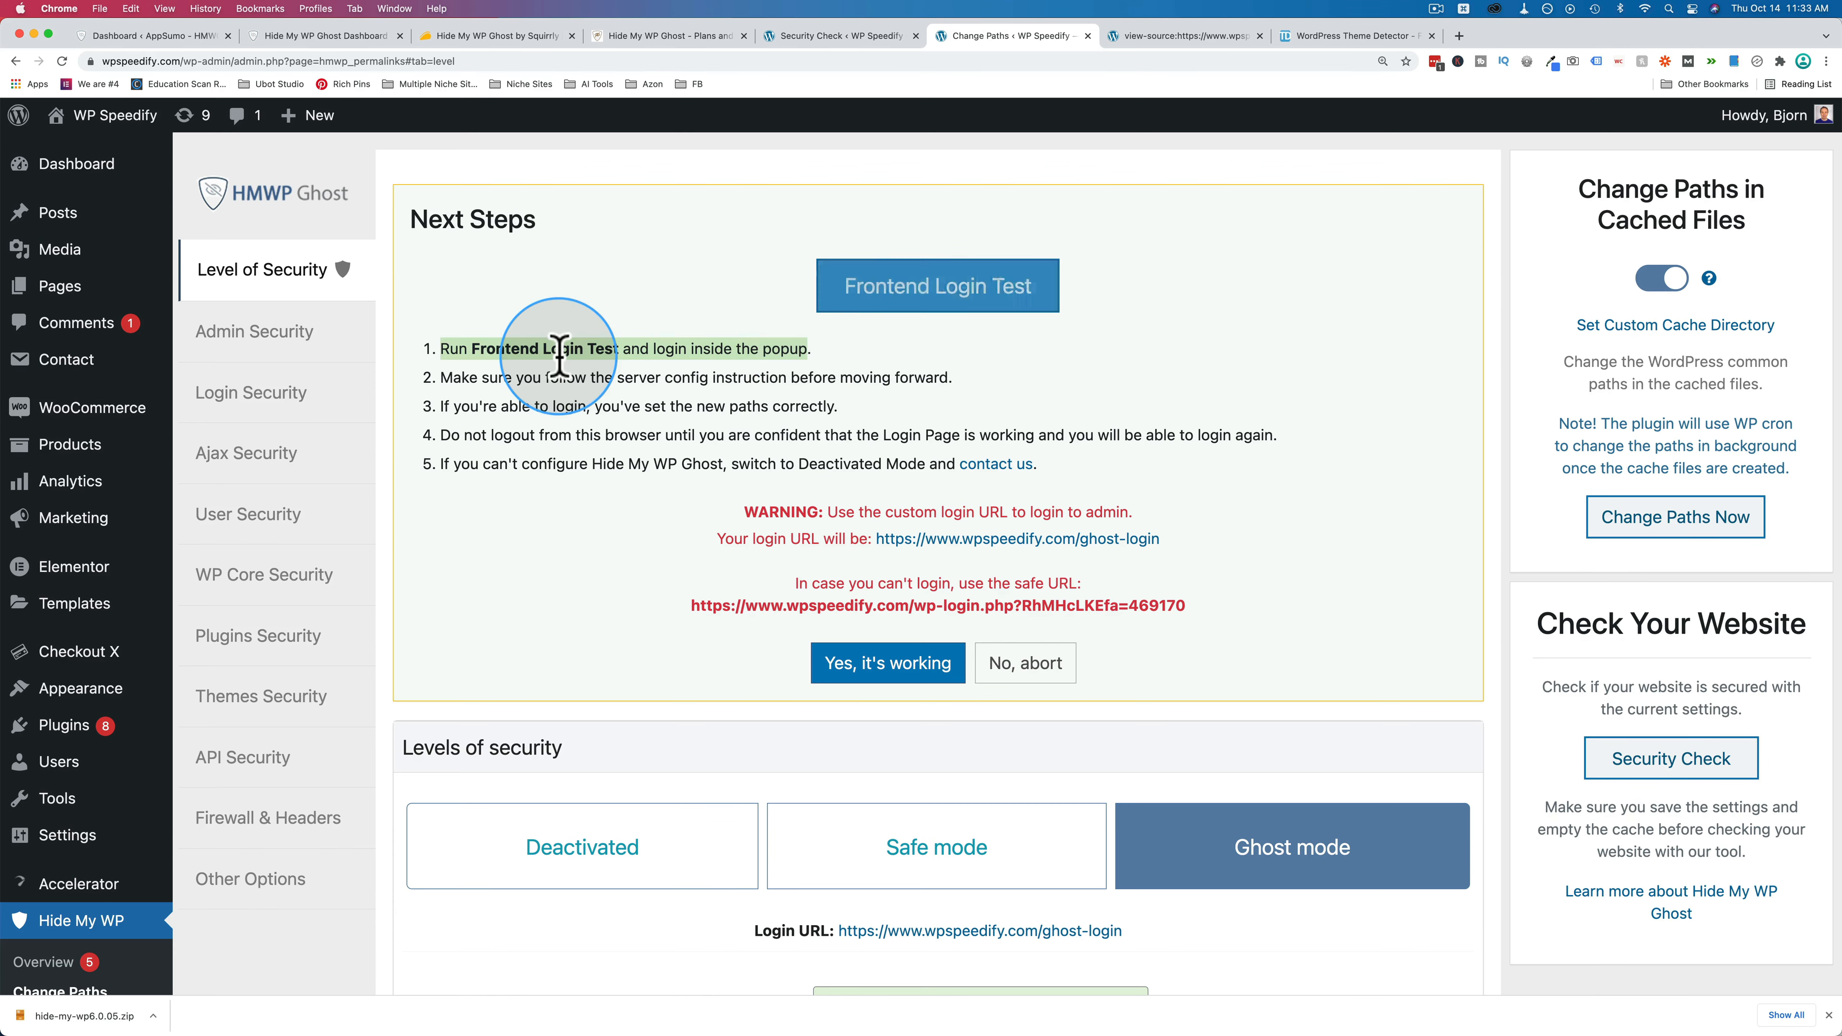
left_click_drag(449, 379, 952, 378)
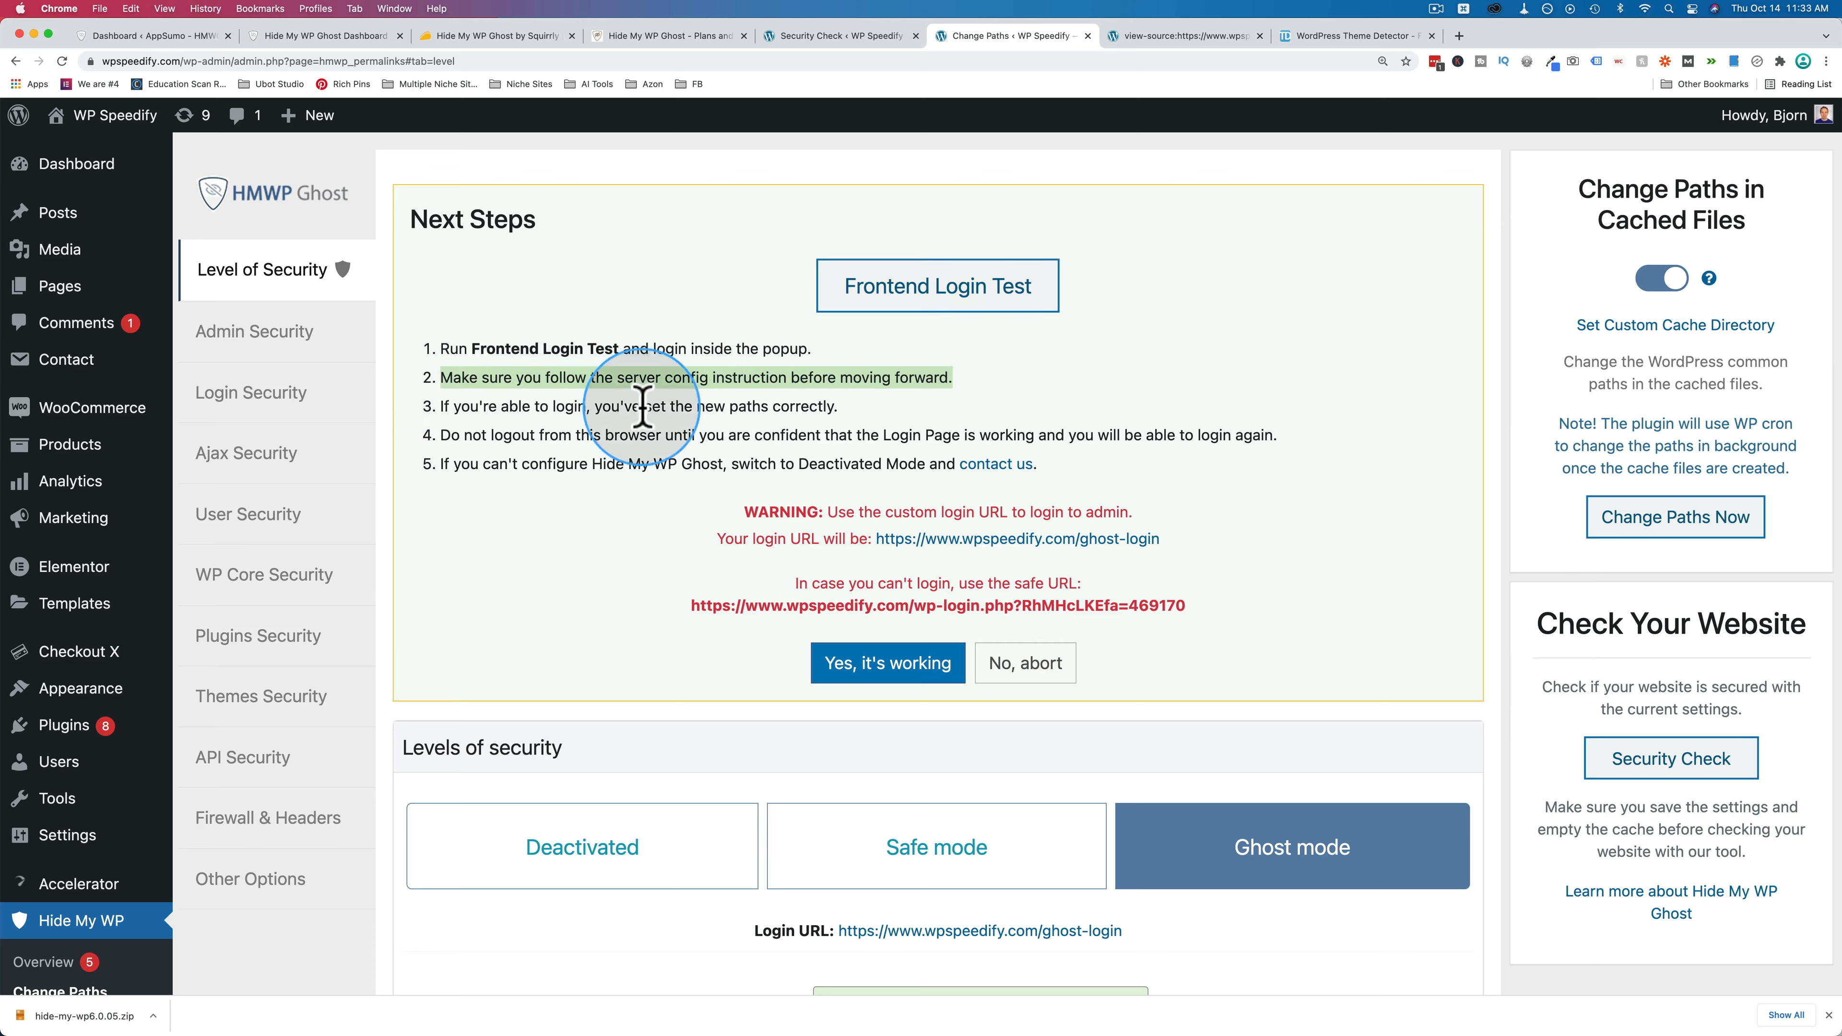
left_click_drag(440, 410, 871, 411)
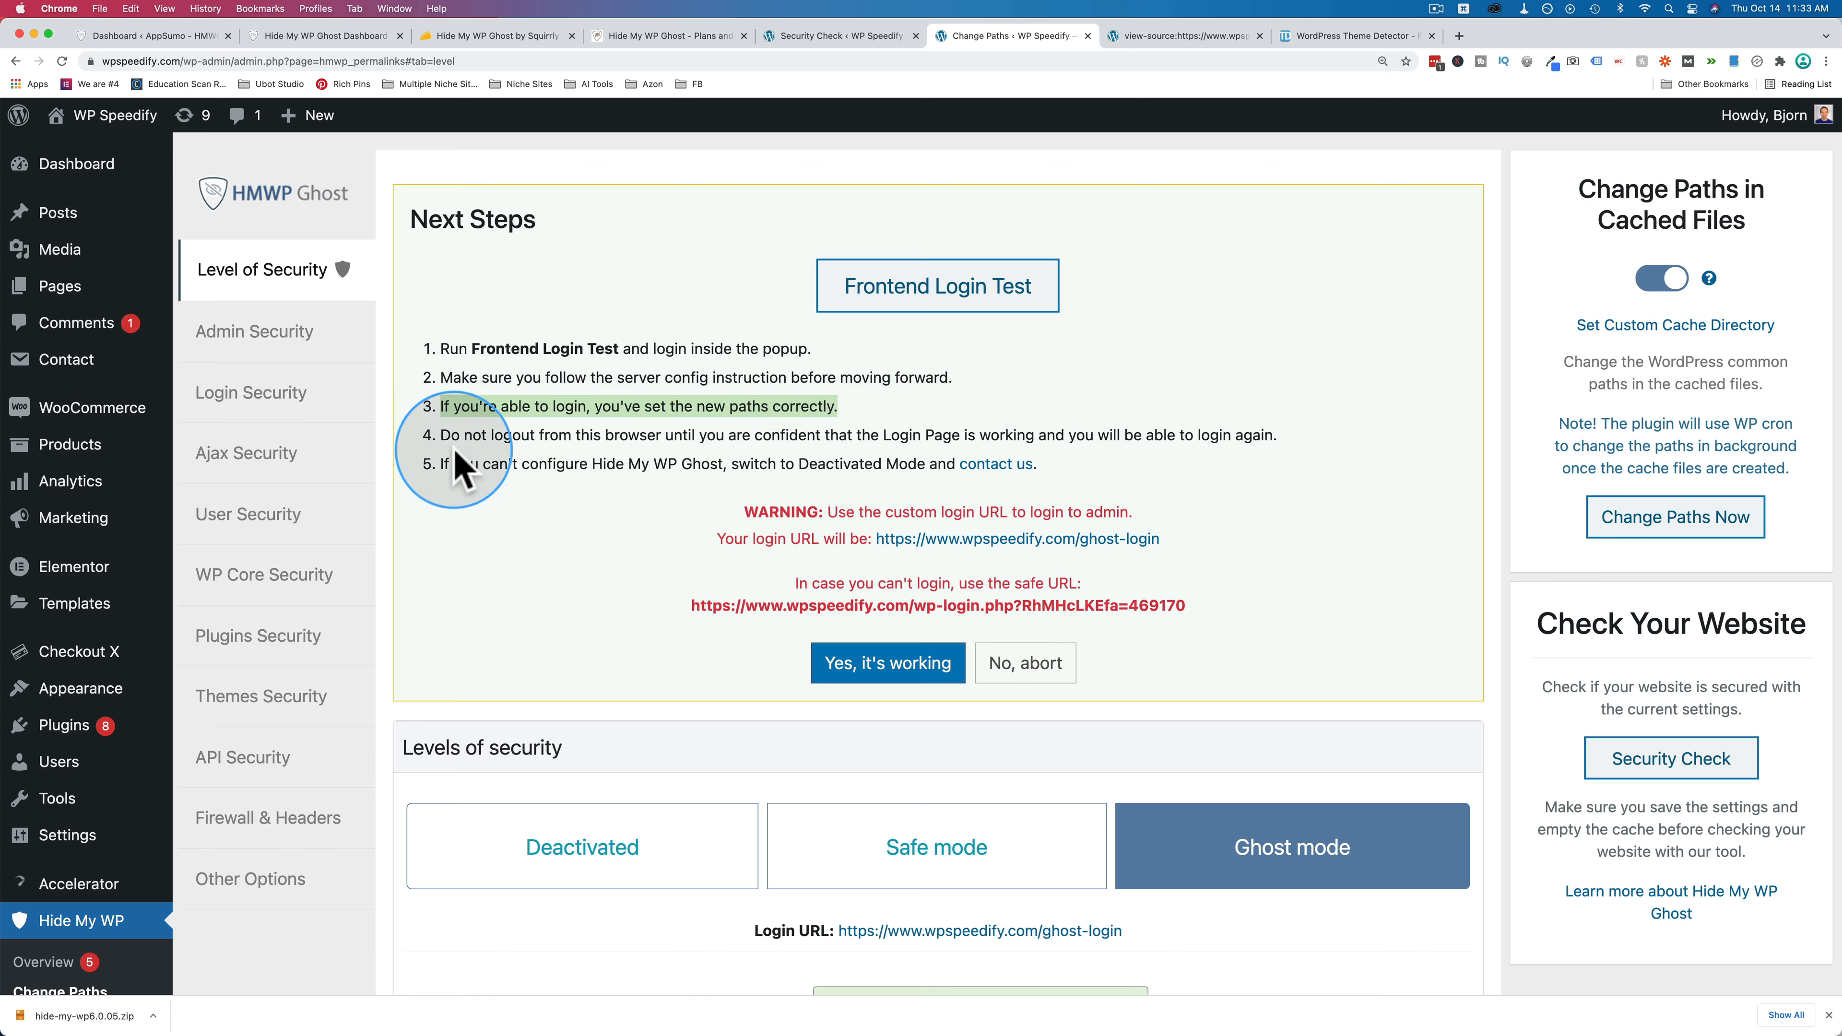
left_click_drag(442, 436, 656, 436)
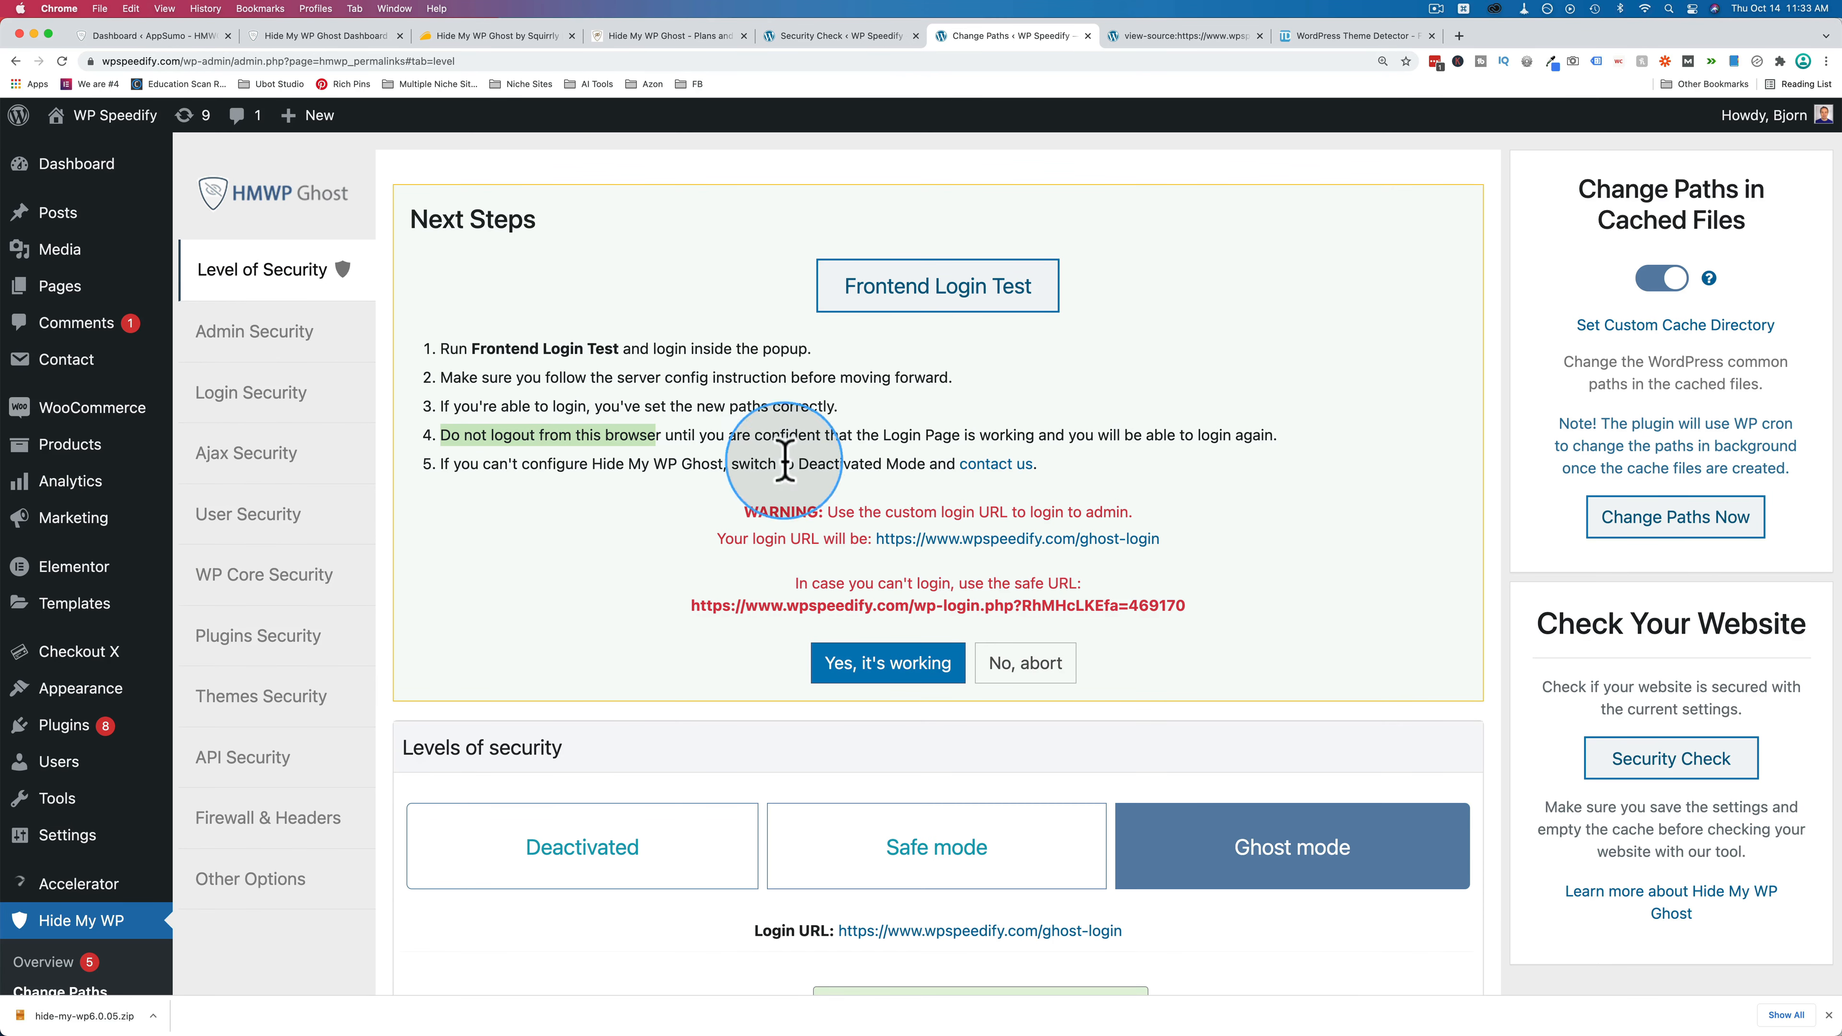
Read the rest of the Next Steps instructions, highlighting the end of the fourth and the fifth about switching to Deactivated Mode.
left_click_drag(665, 436, 1287, 428)
left_click_drag(443, 465, 1017, 465)
left_click(629, 846)
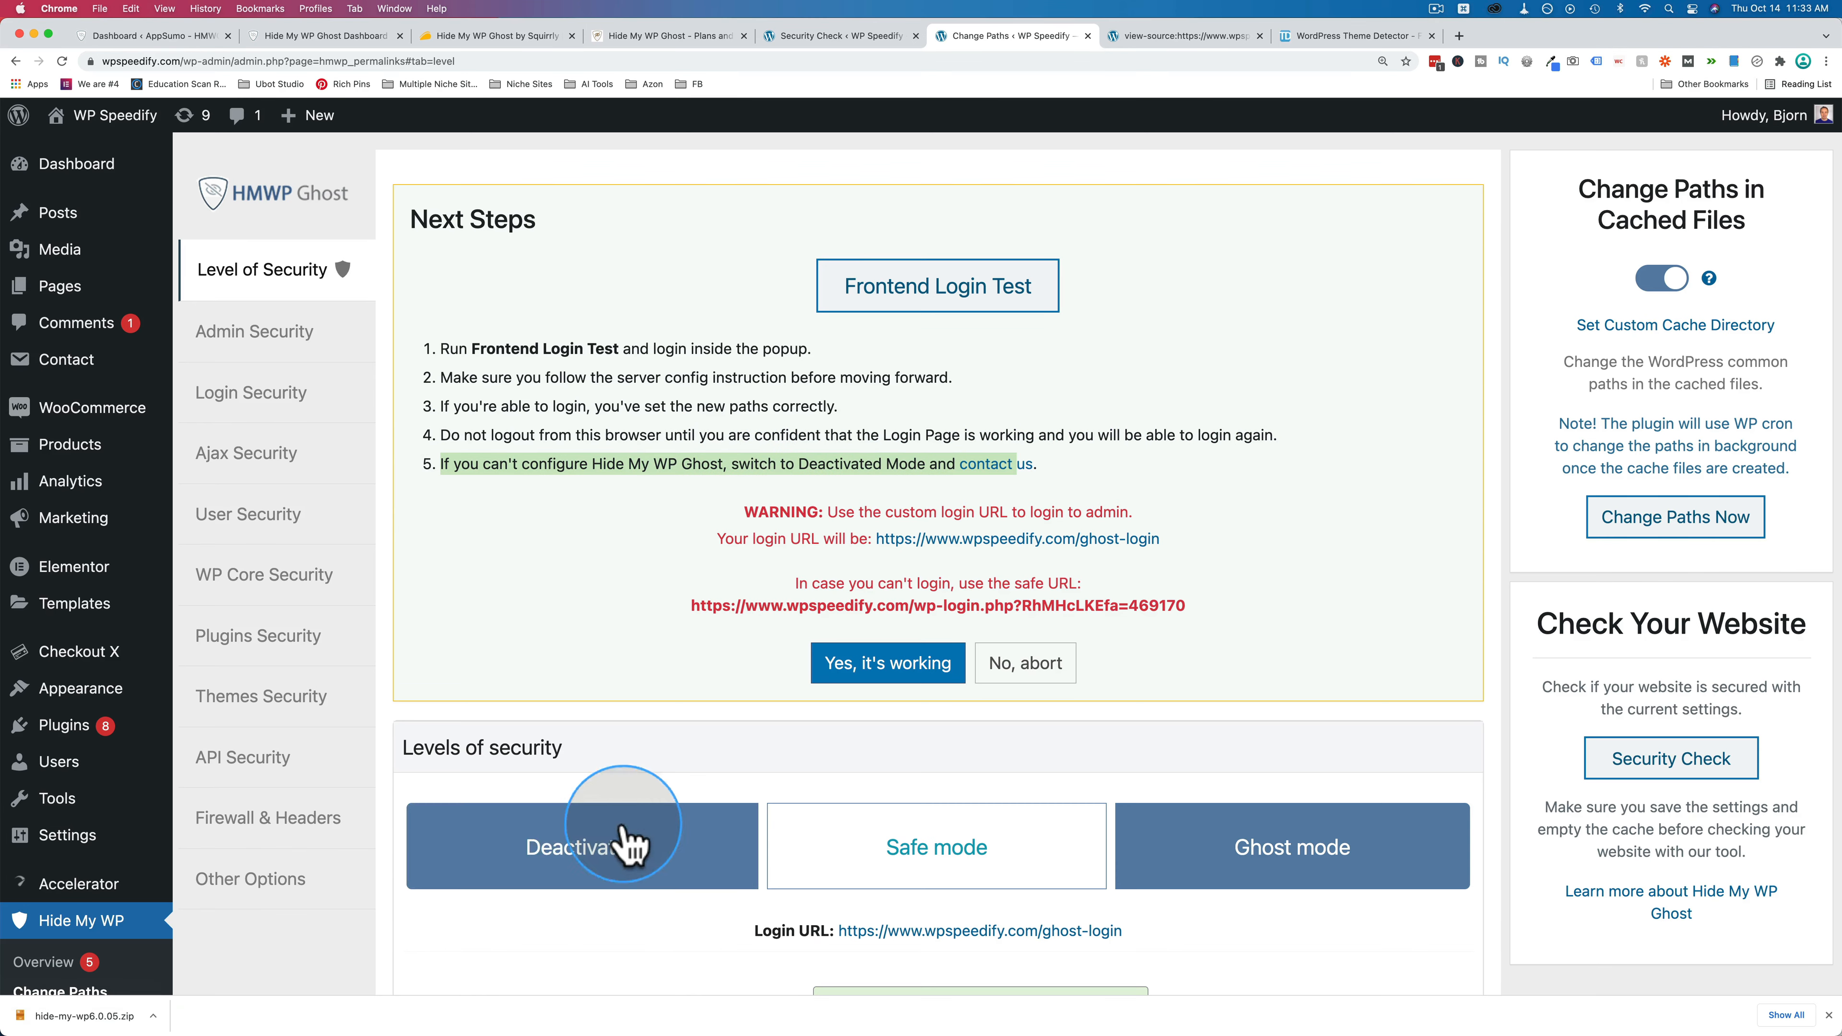
left_click(643, 535)
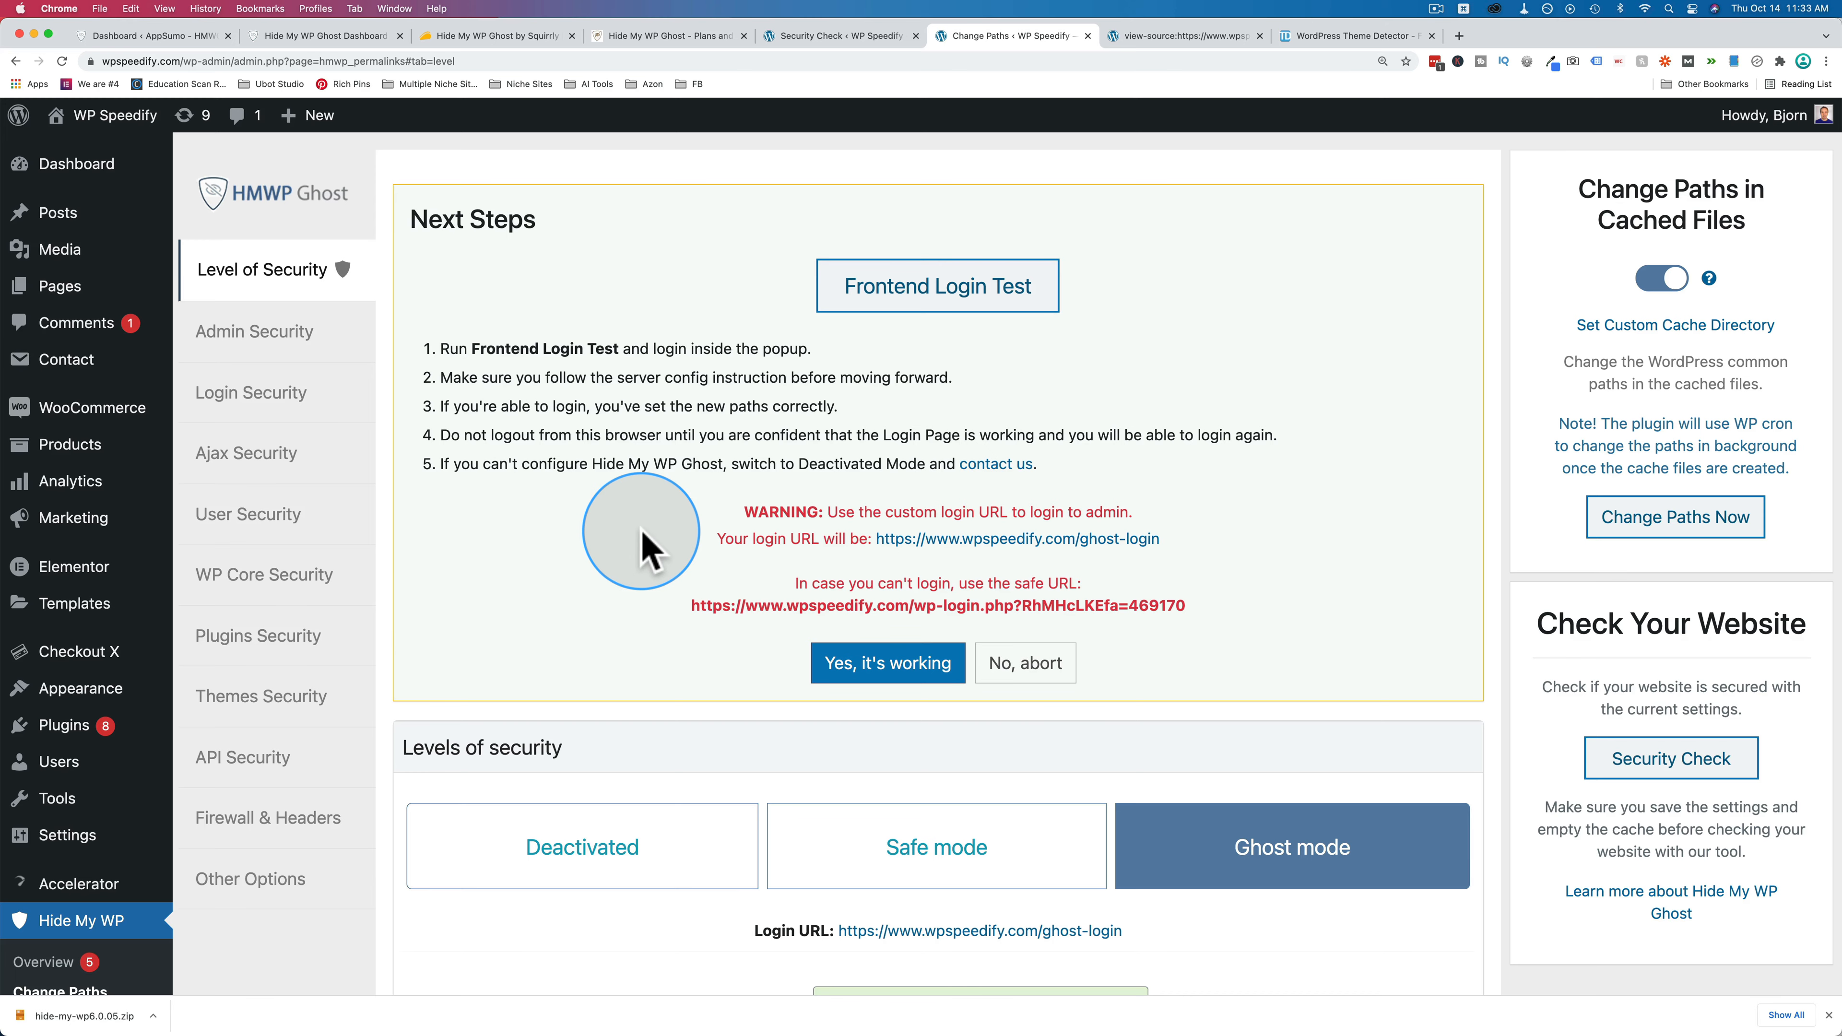
Run the Frontend Login Test and log in inside its popup with the saved username and password.
left_click(945, 299)
left_click(1052, 431)
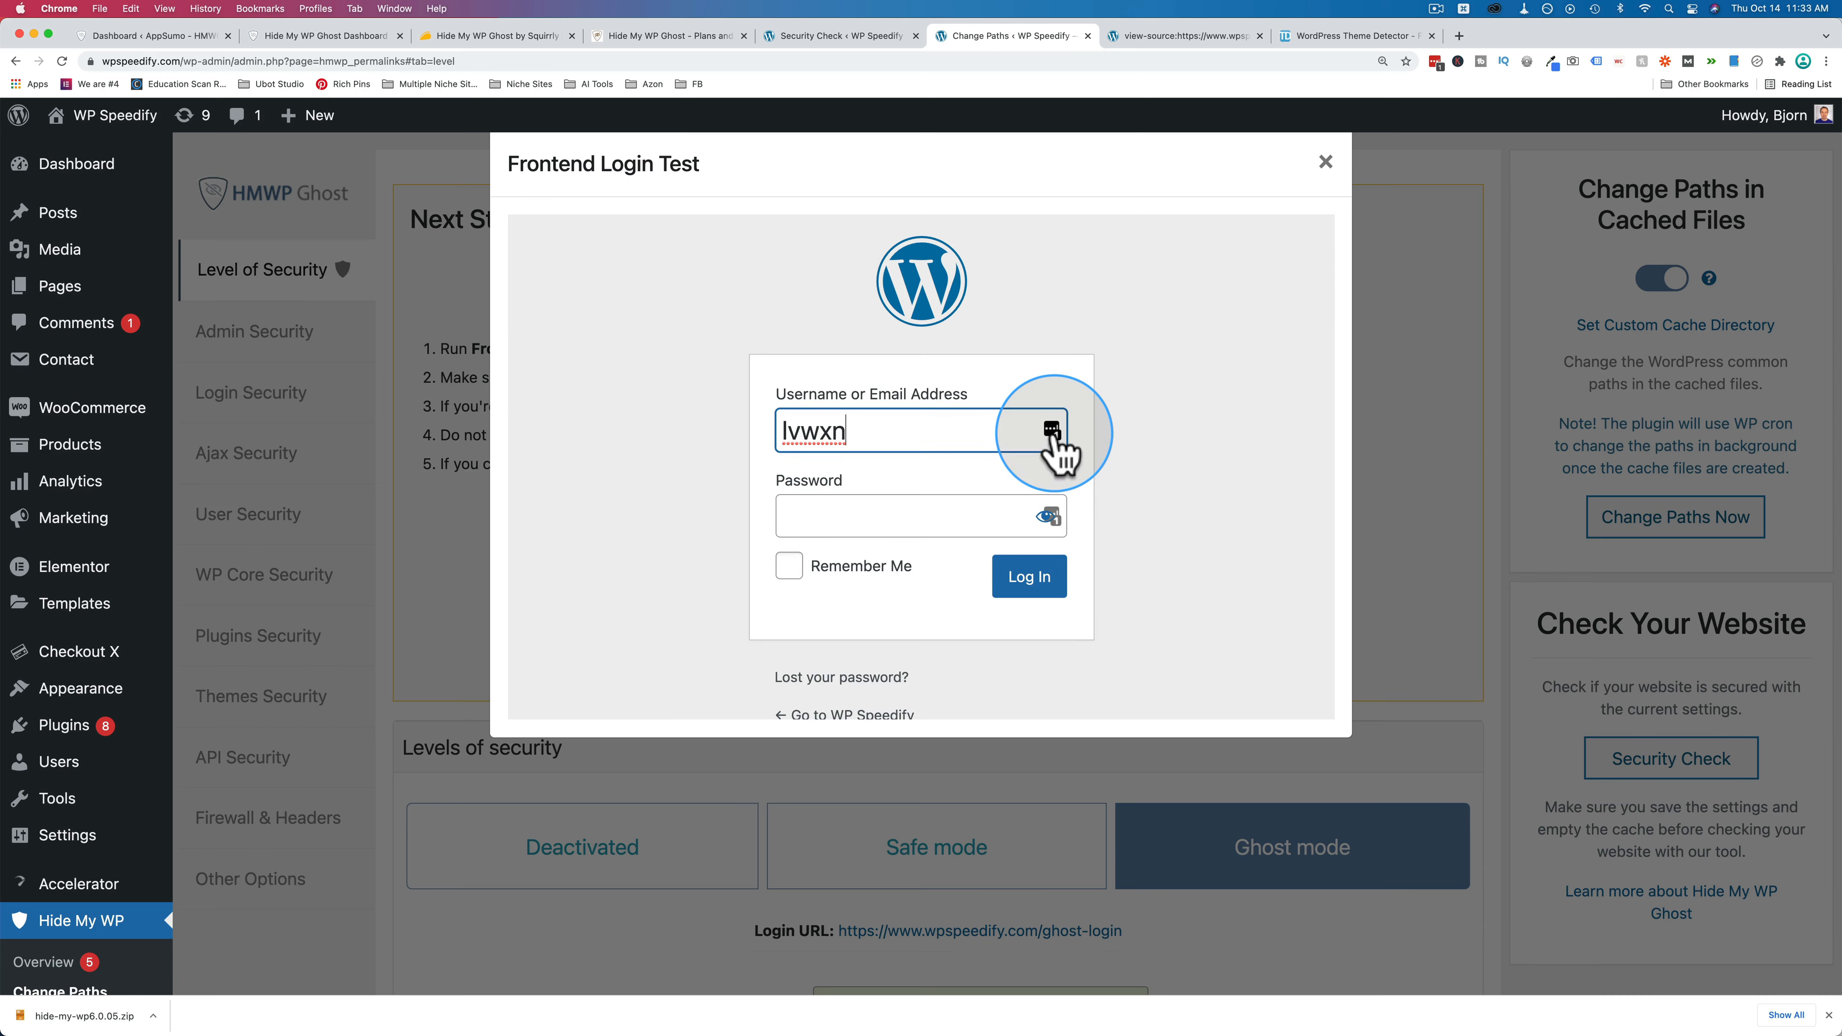
left_click(867, 566)
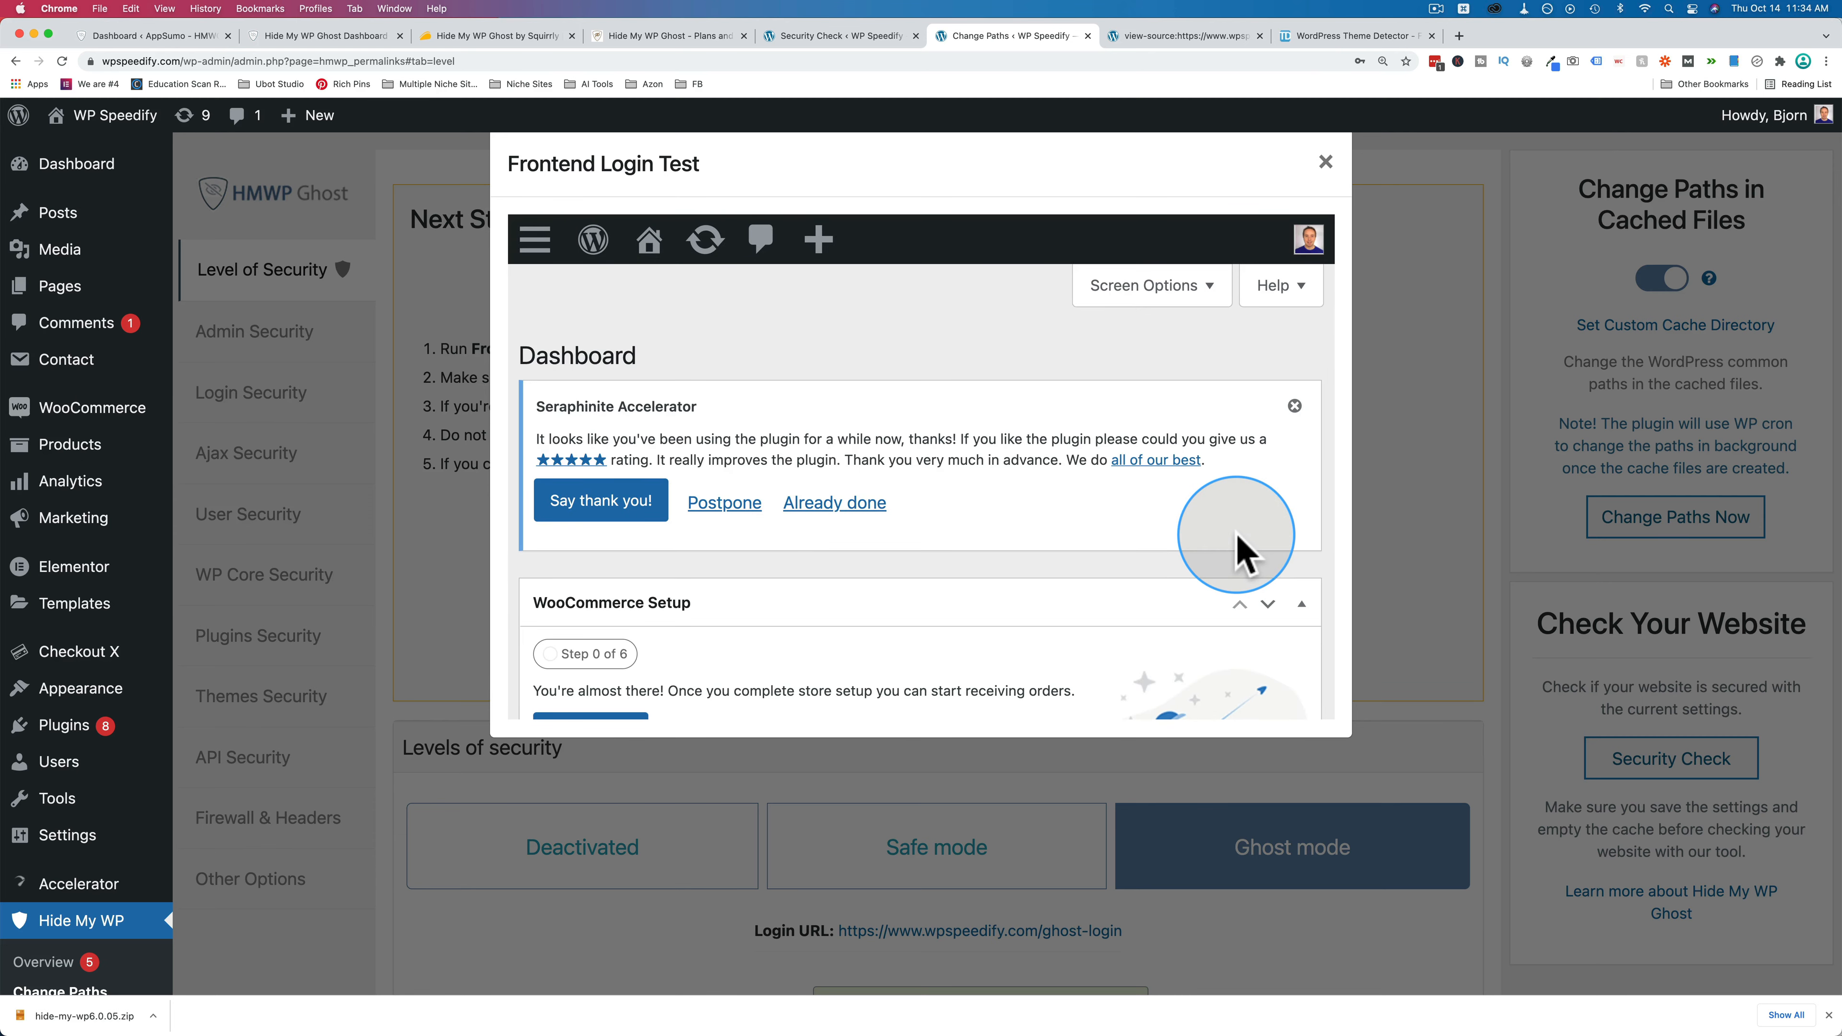
Look through the WordPress dashboard inside the Frontend Login Test popup, including the Hide My WP Ghost and Elementor widgets, and close the popup.
scroll(1240, 552, "down", 10)
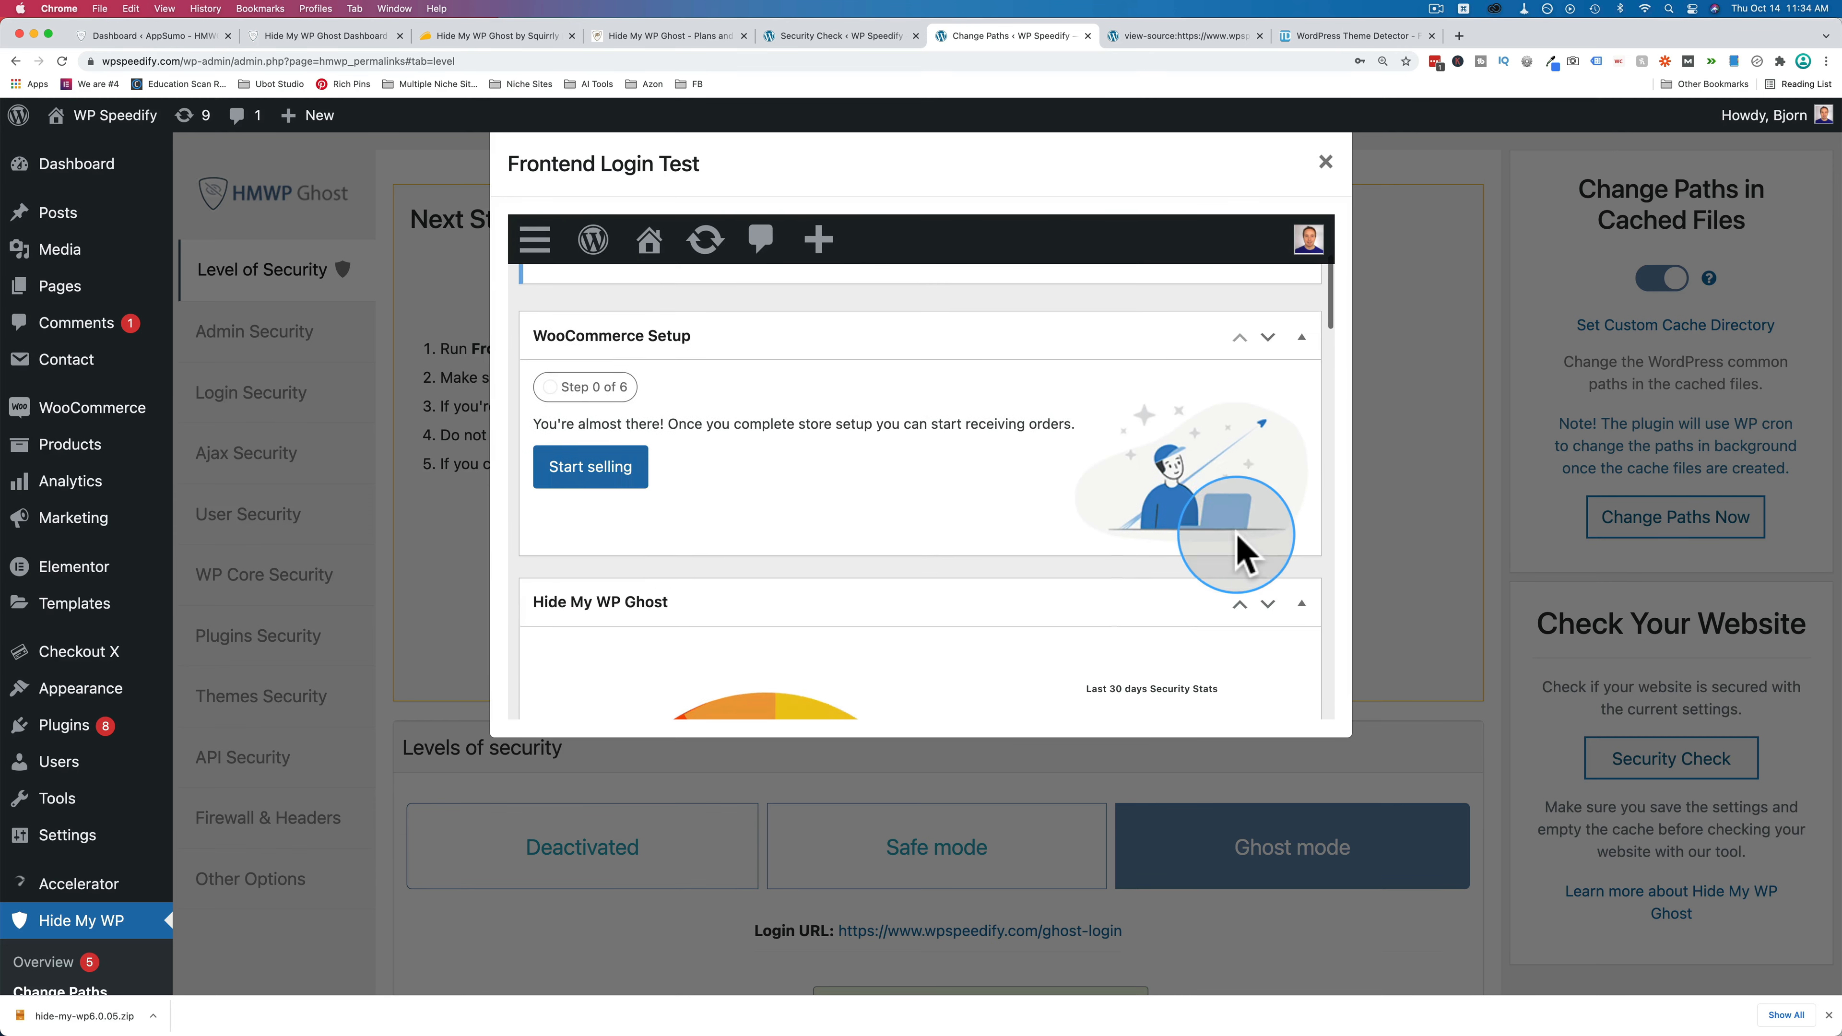
scroll(1237, 541, "down", 1)
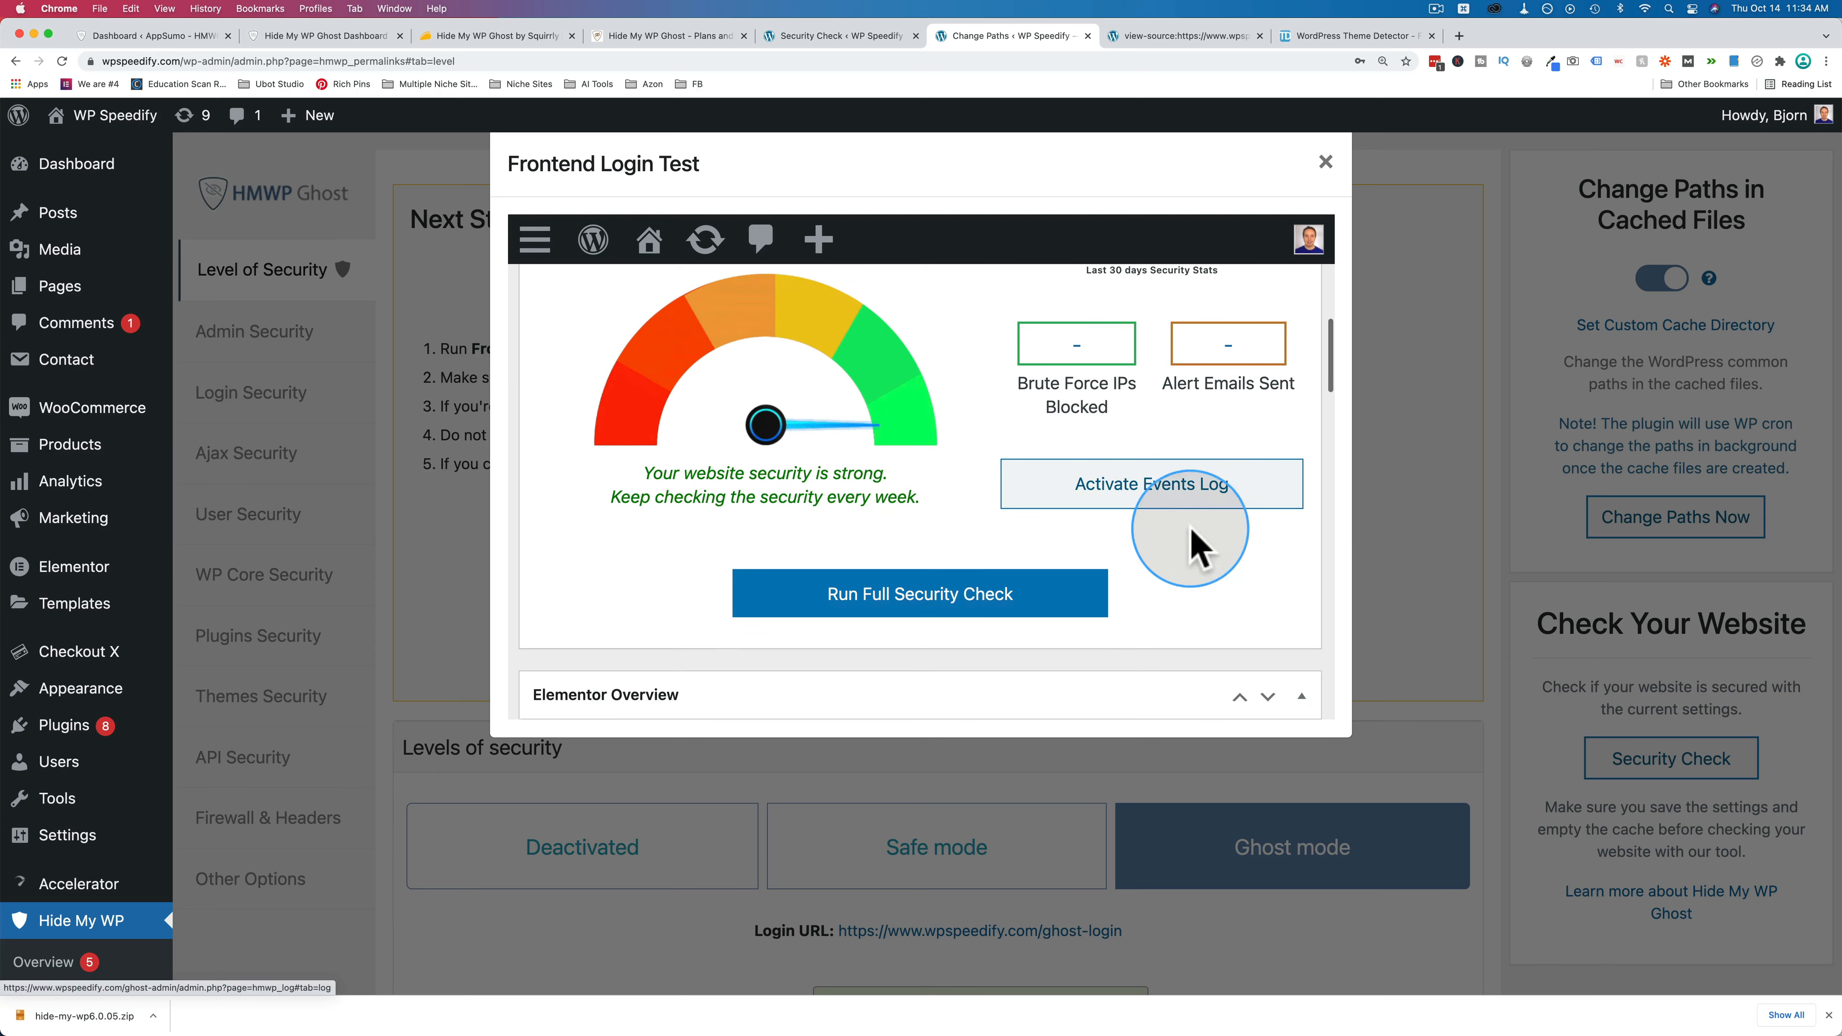
scroll(1230, 581, "down", 5)
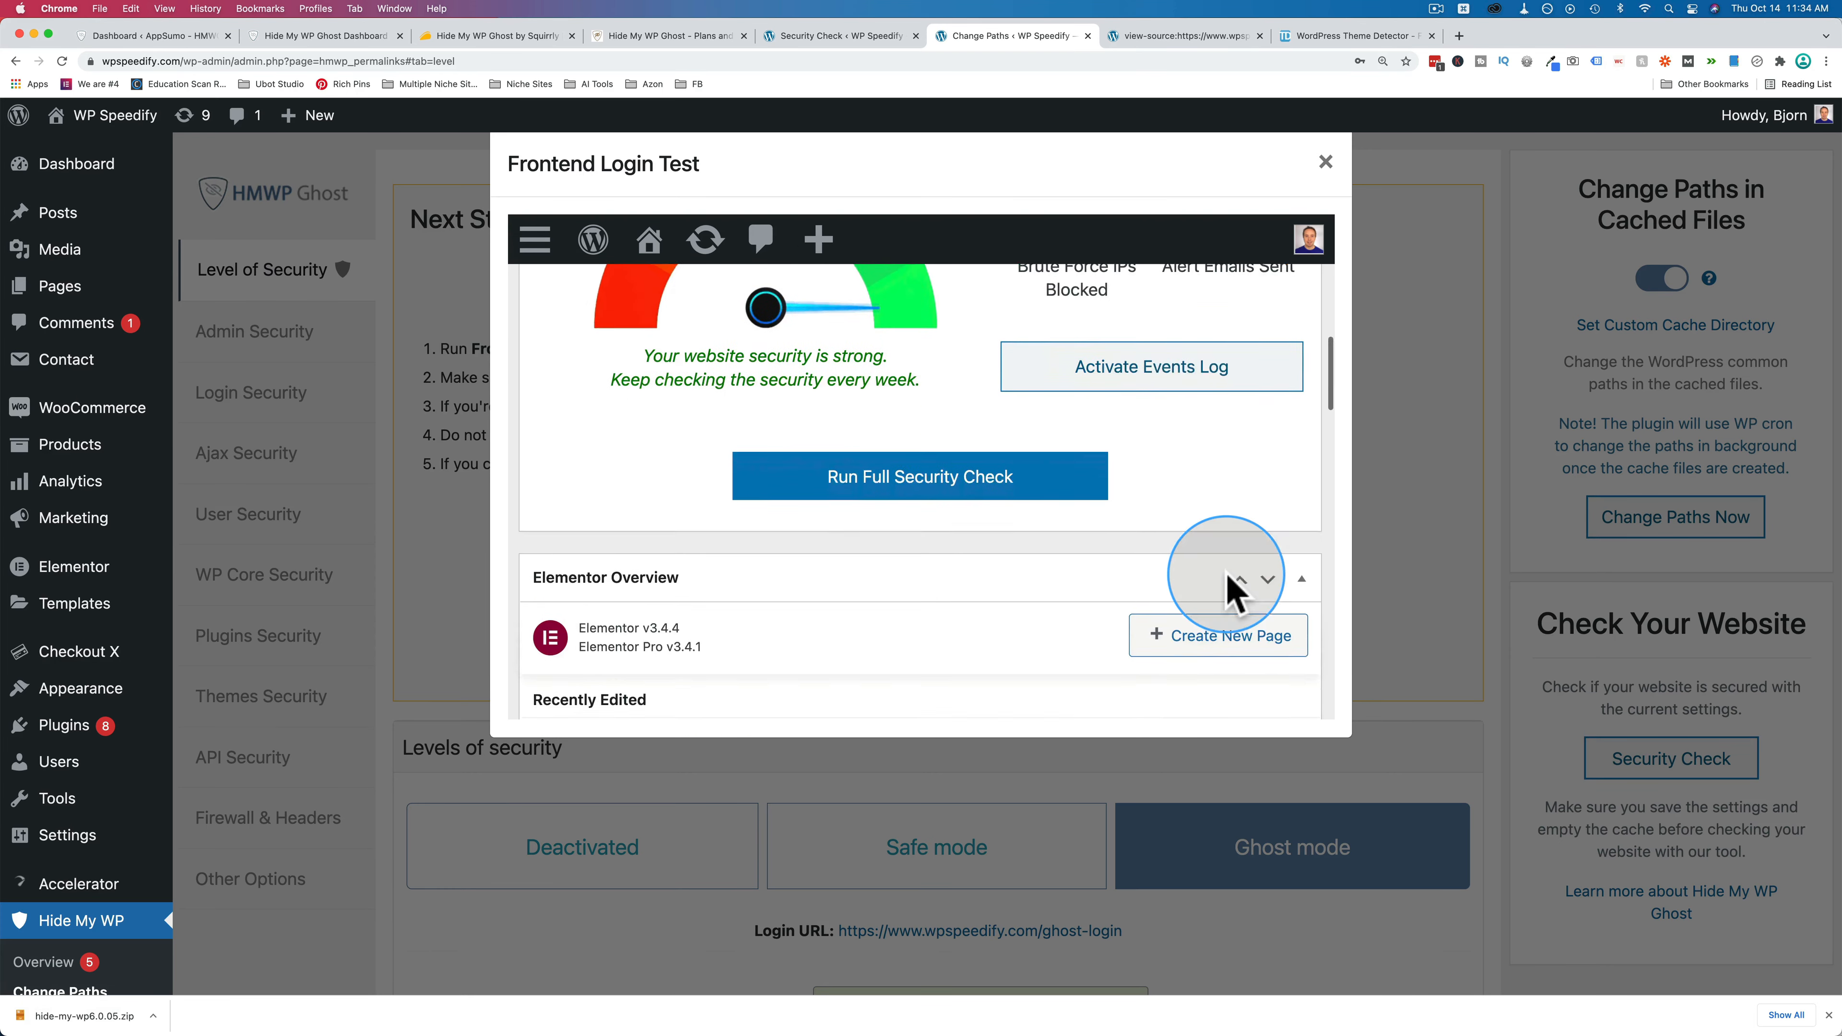
scroll(1231, 591, "down", 1)
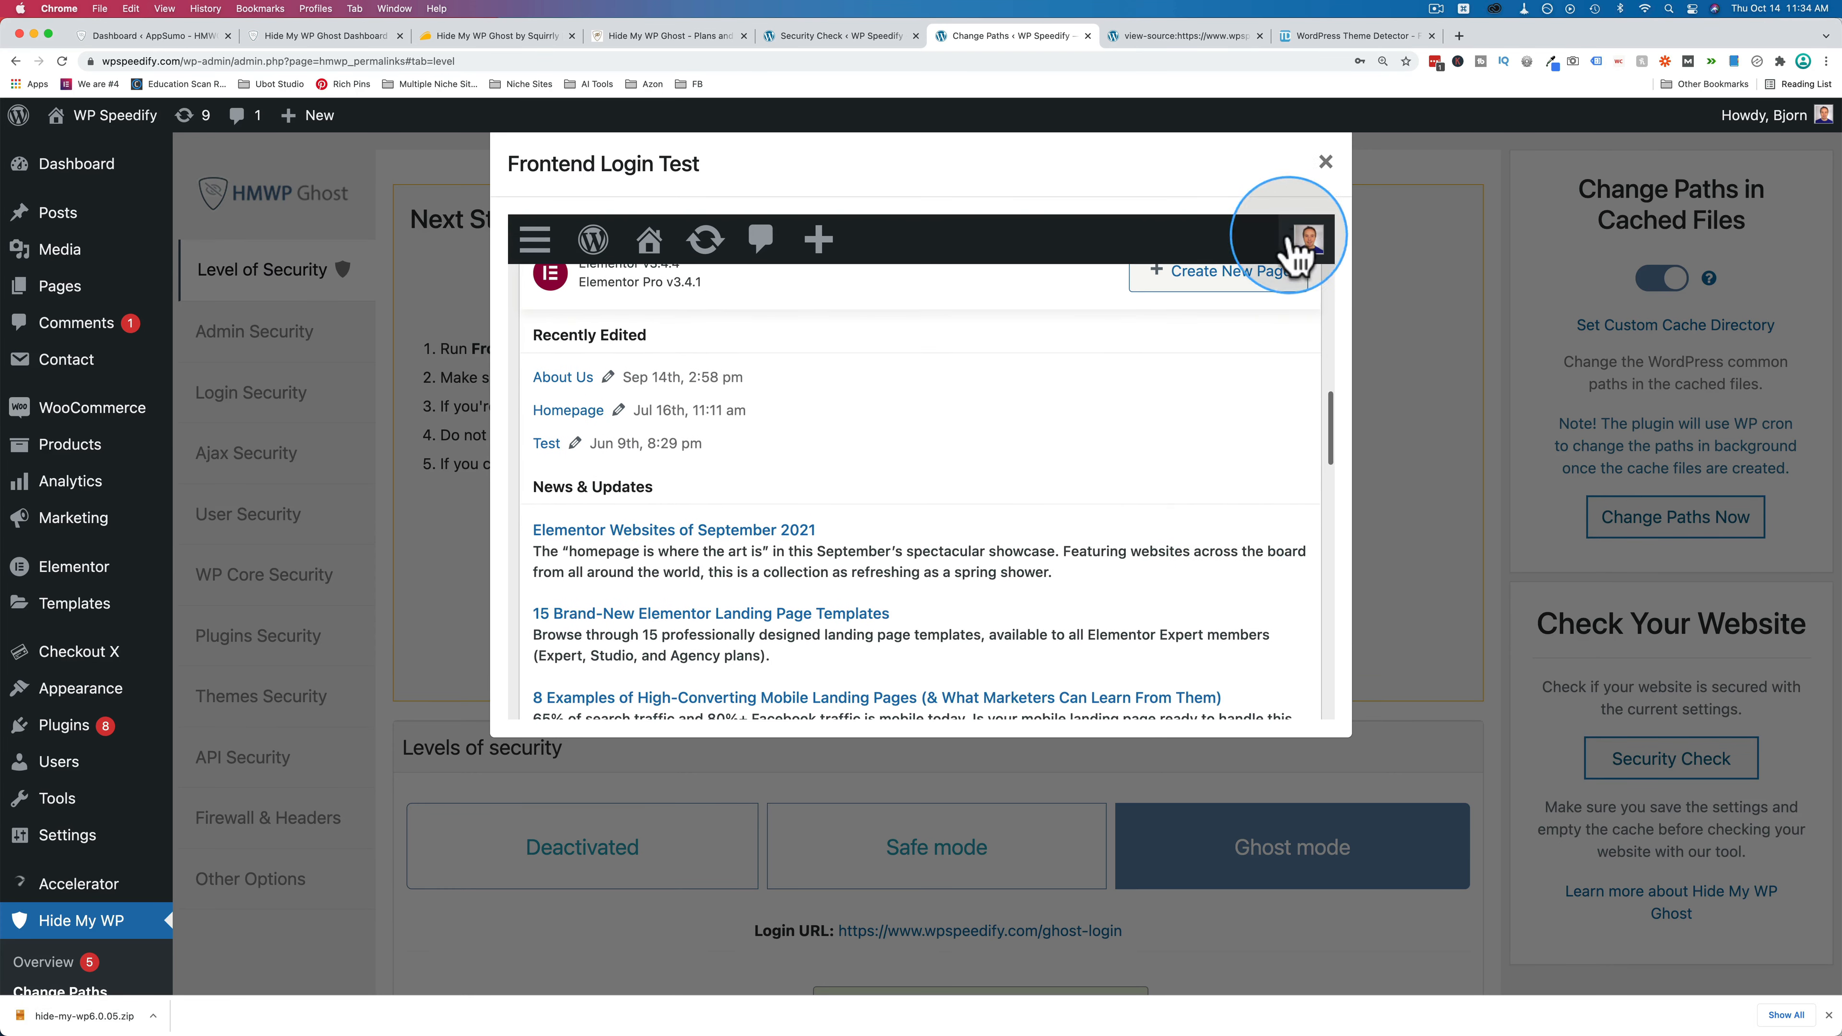
left_click(1326, 163)
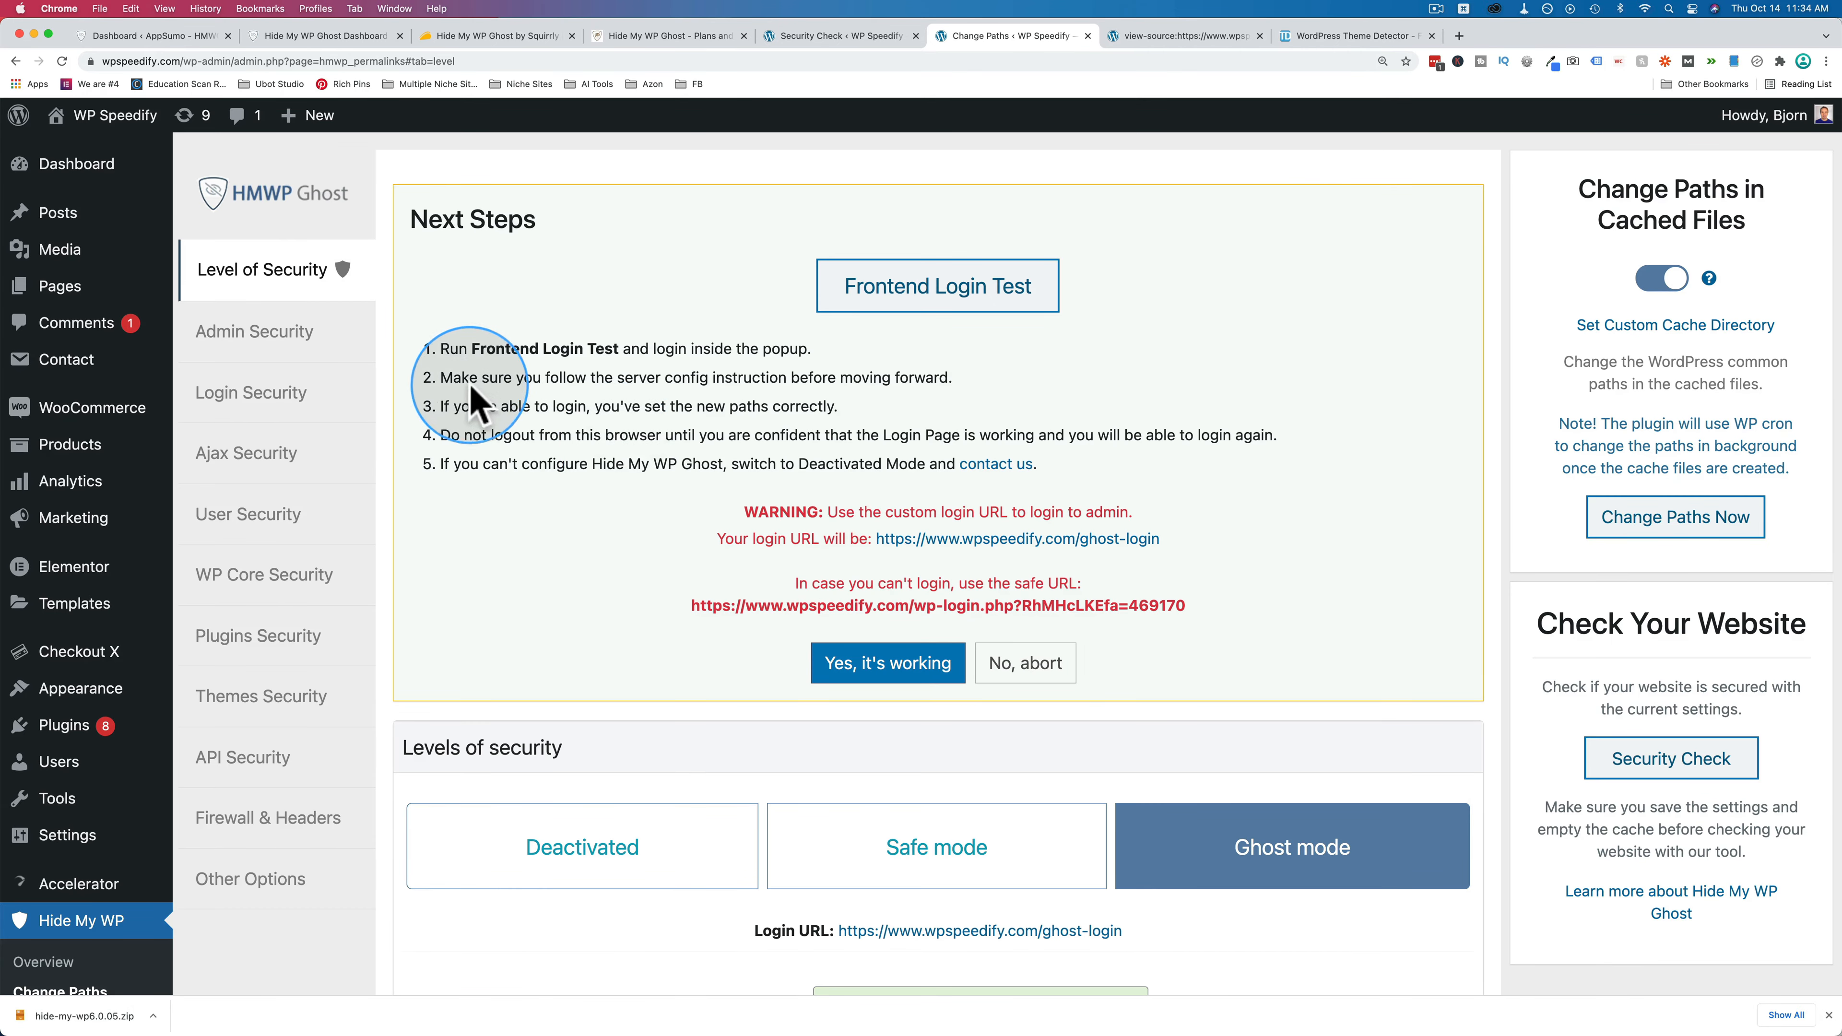
Highlight the server config instruction, the custom login URL ending in /ghost-login and the safe URL, and confirm that the new login is working.
triple_click(954, 374)
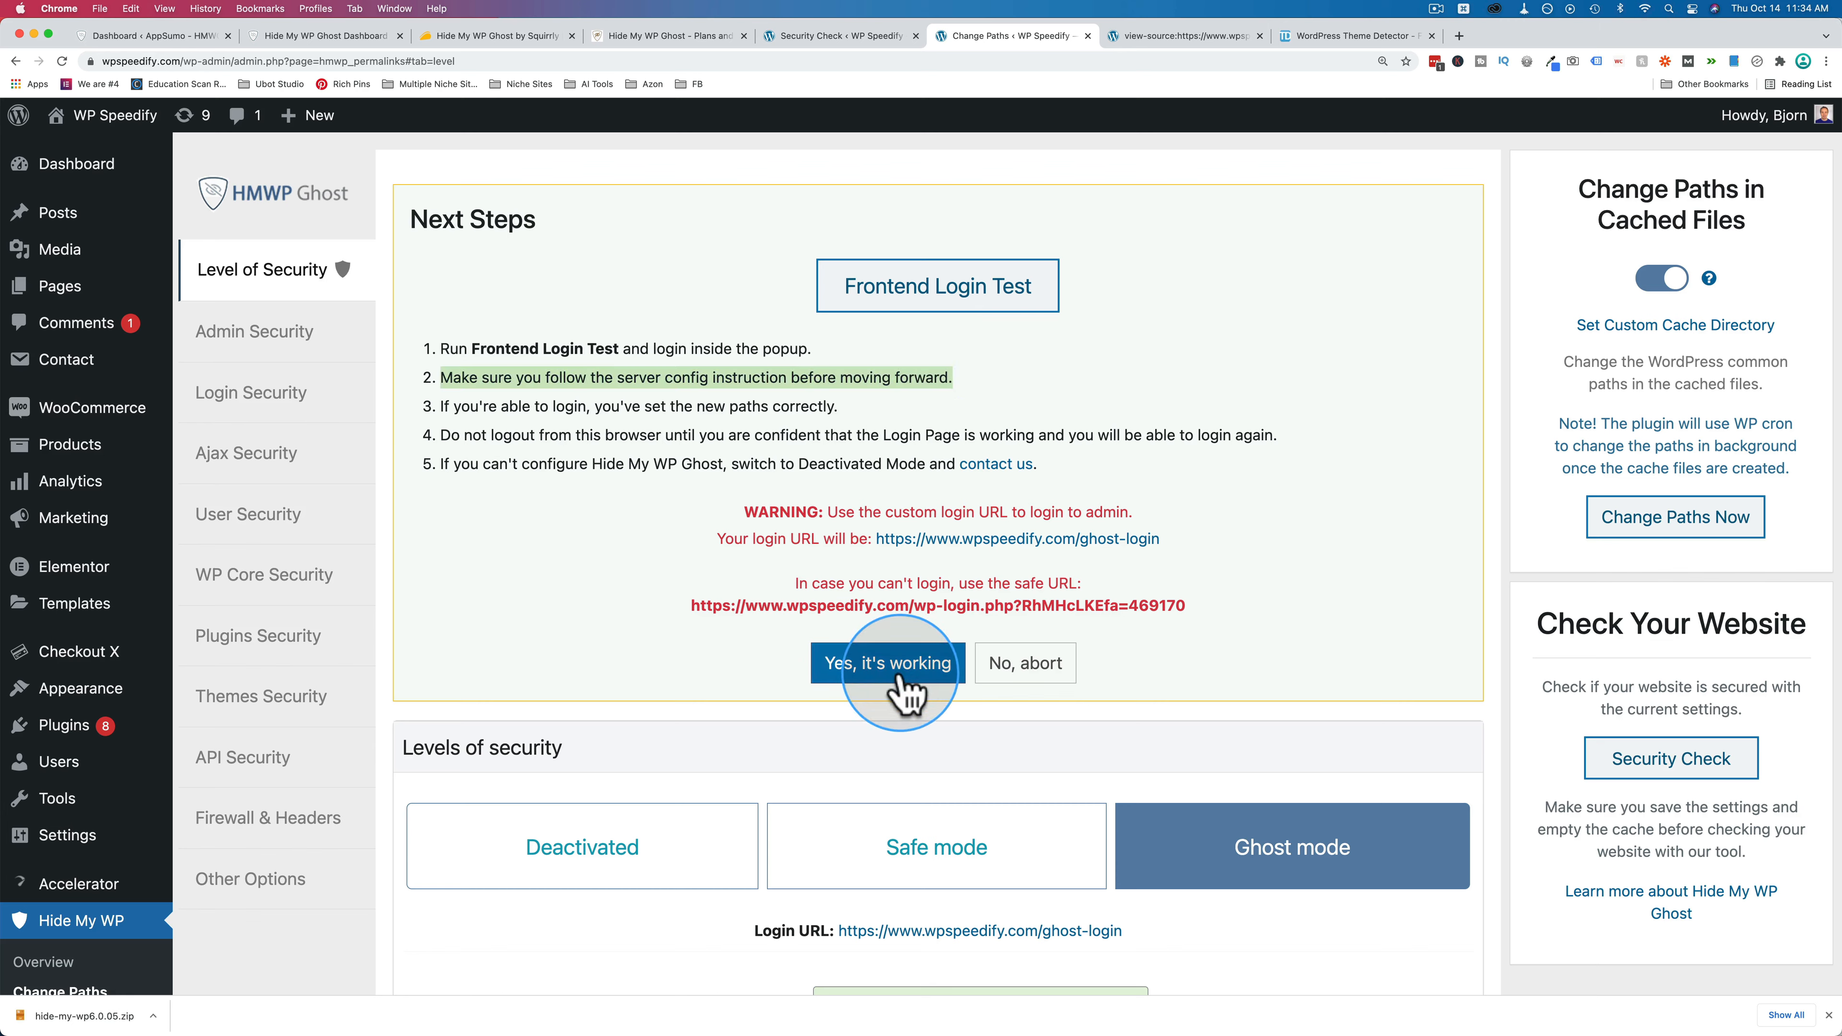
double_click(769, 513)
left_click_drag(941, 504, 880, 542)
left_click(1149, 511)
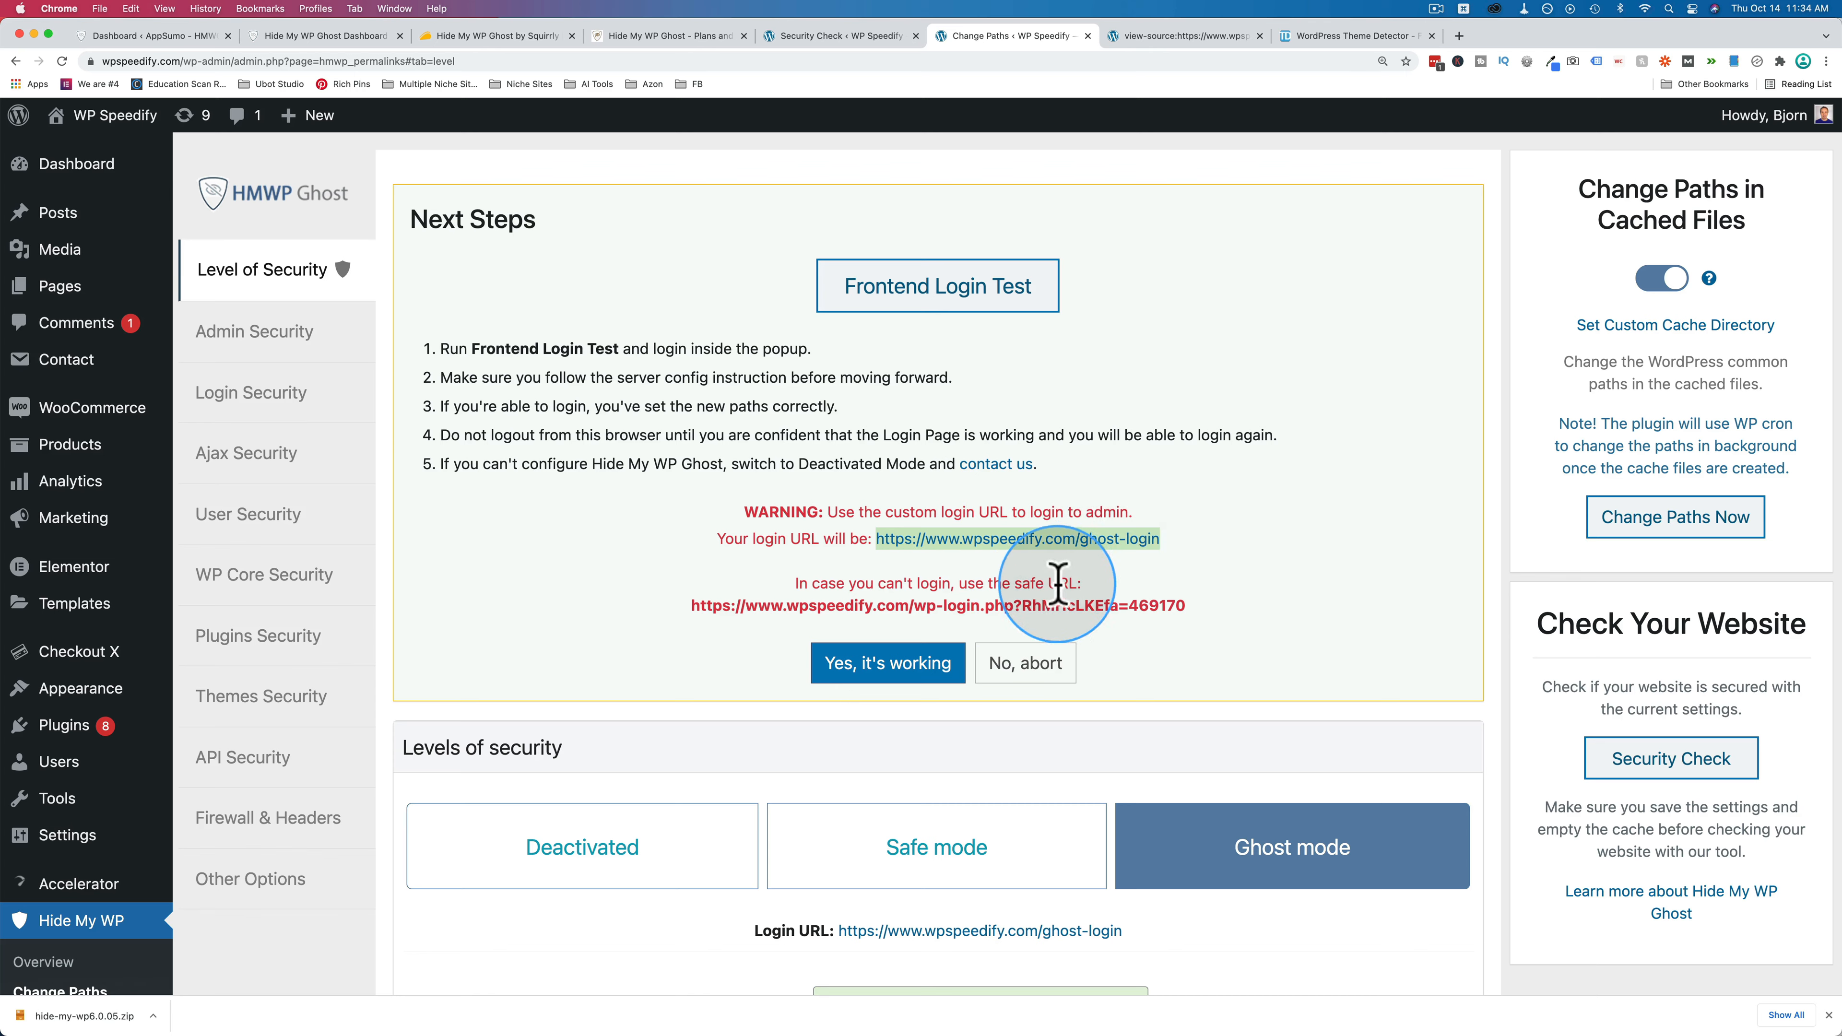
left_click_drag(1195, 606, 680, 608)
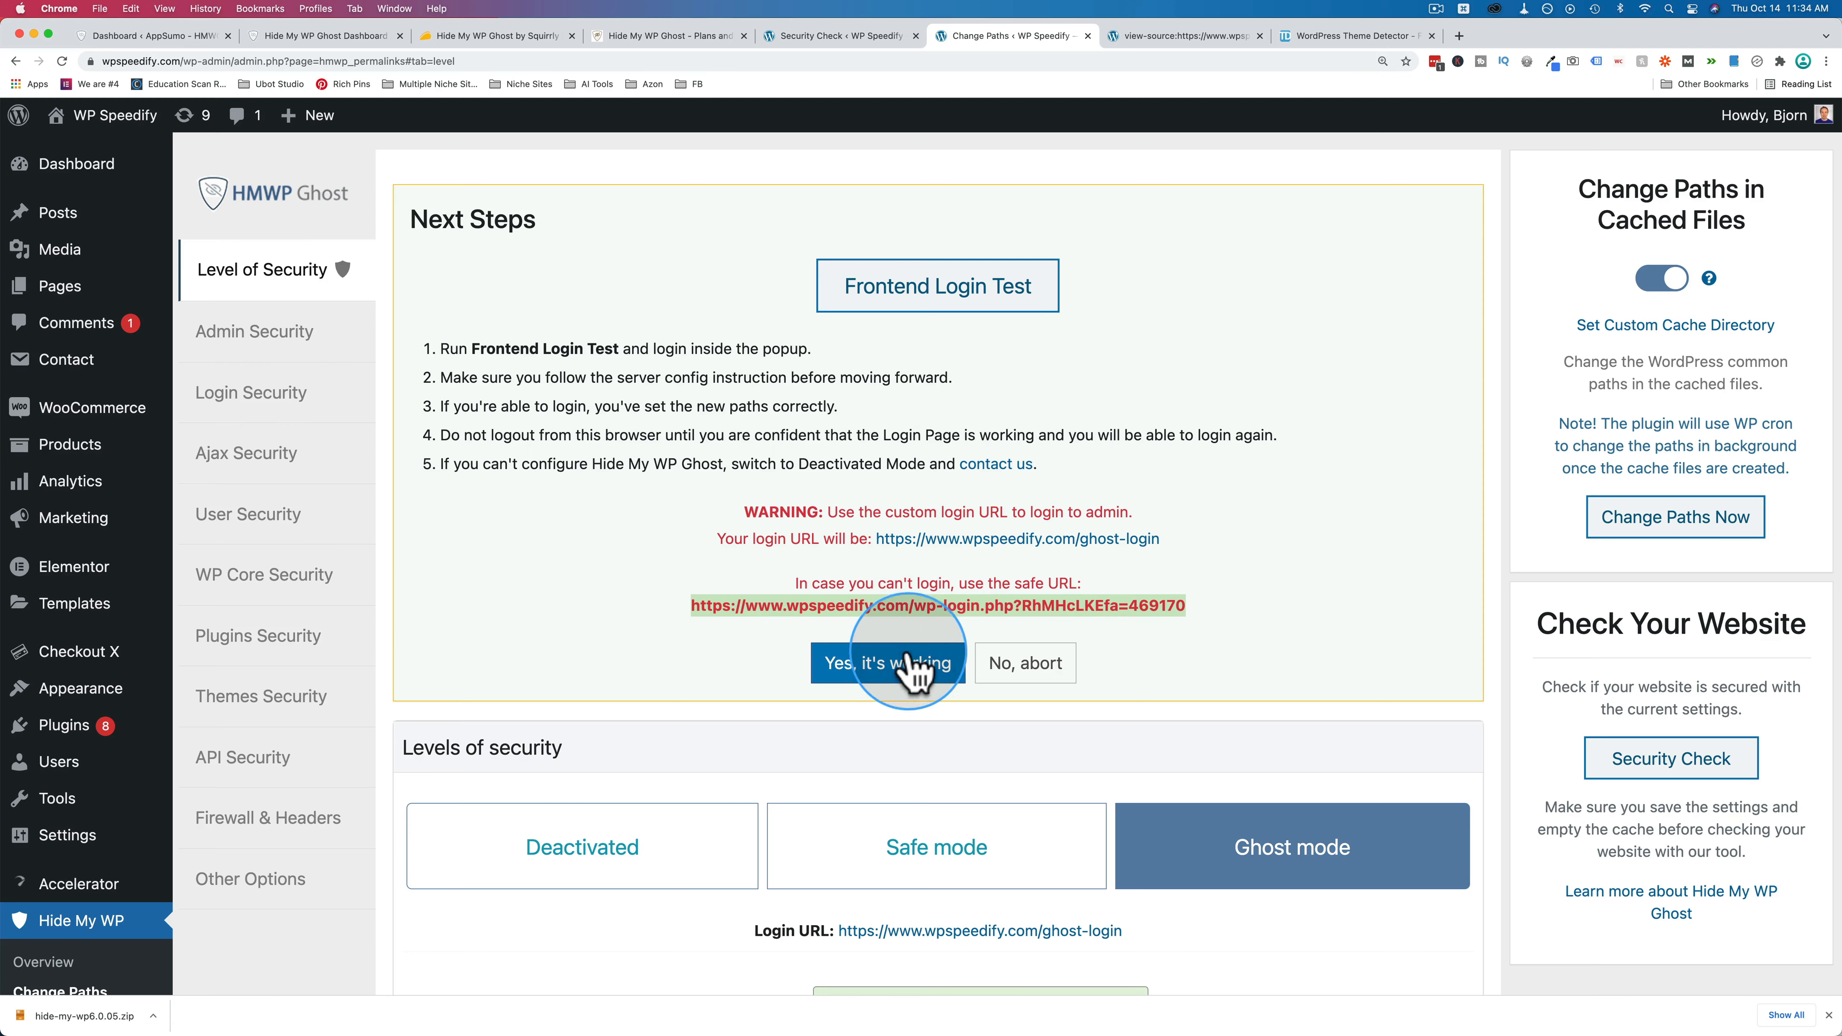
left_click(894, 667)
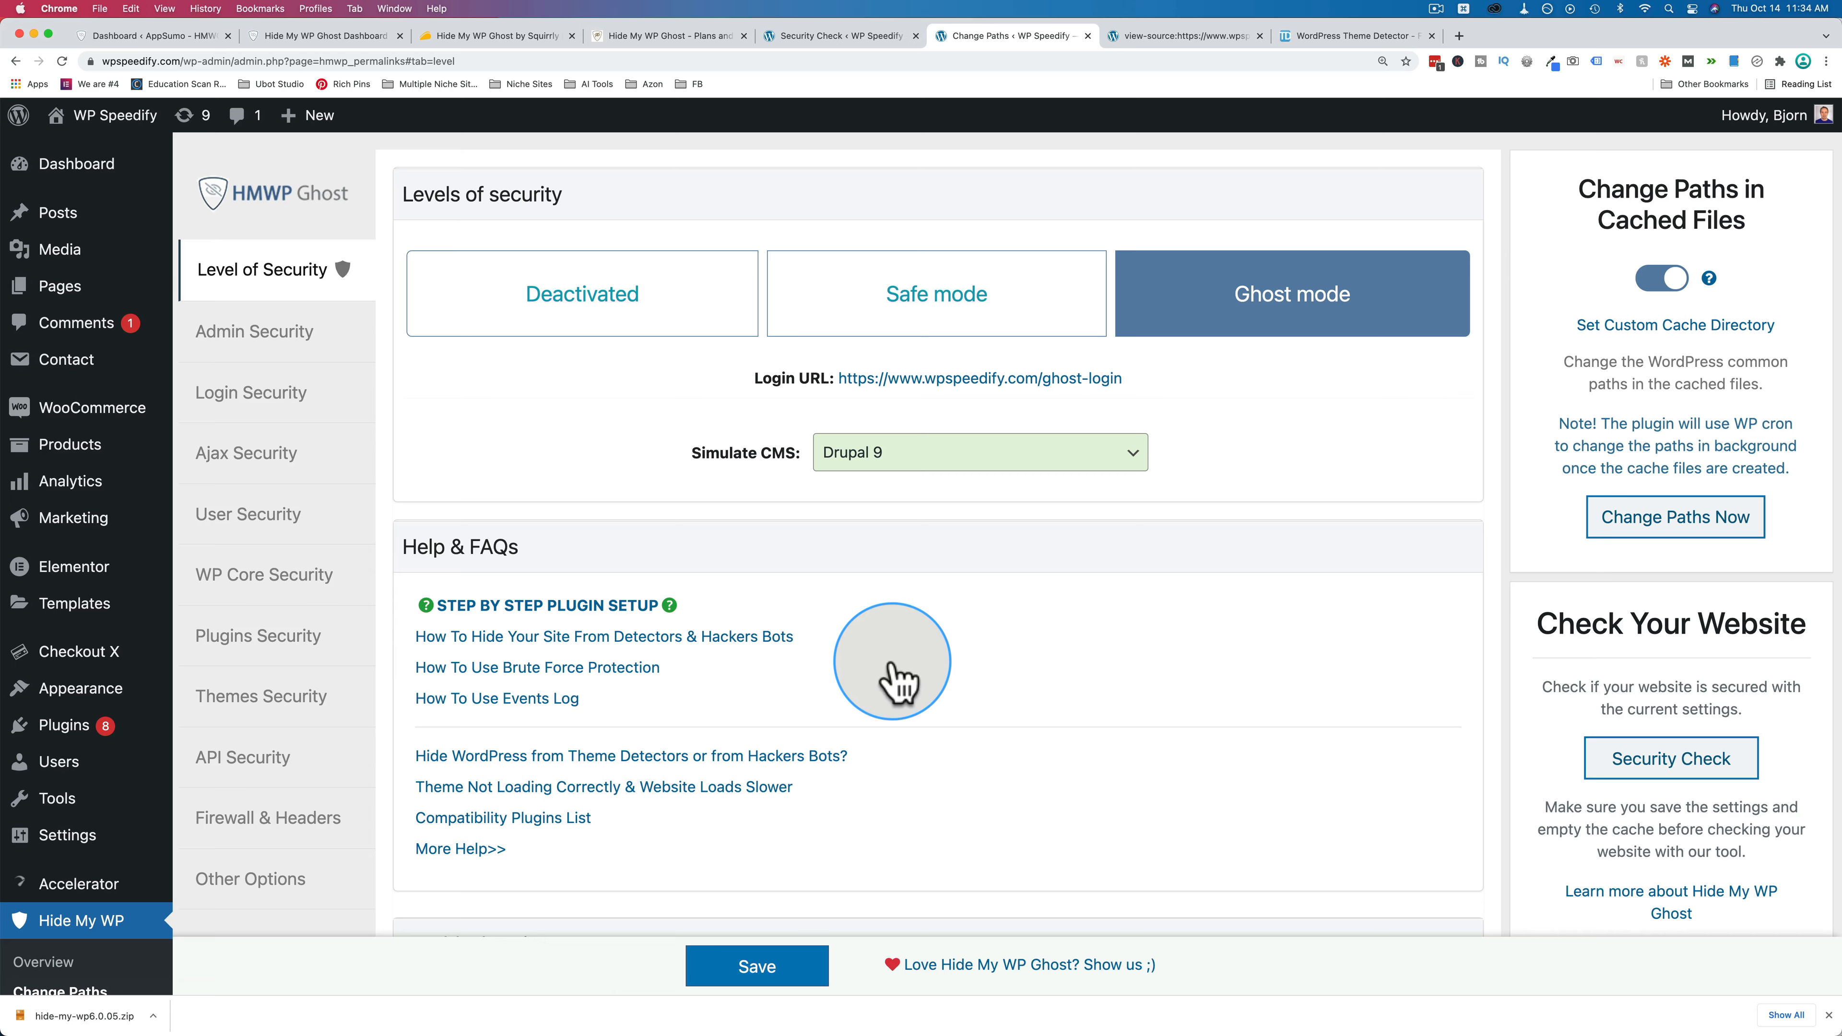
Rerun the WordPress Security Check scan and highlight its passed and failed counts.
left_click(868, 38)
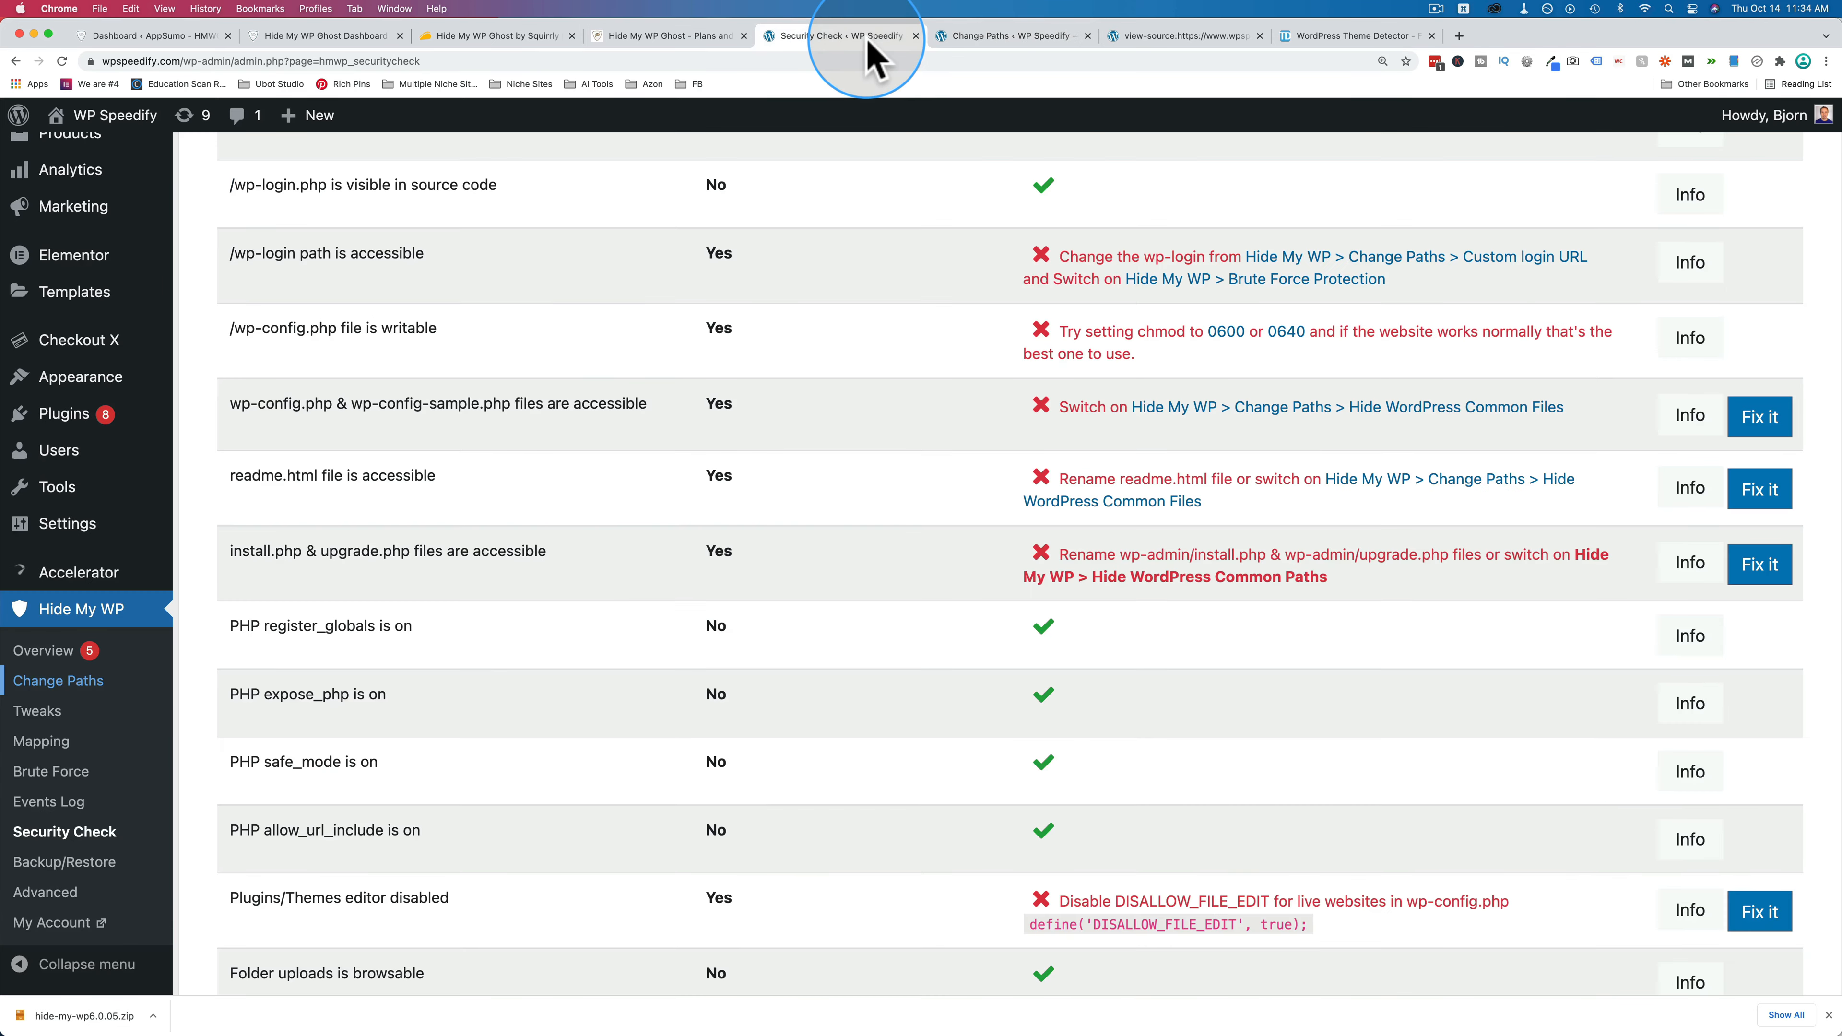
scroll(850, 516, "up", 20)
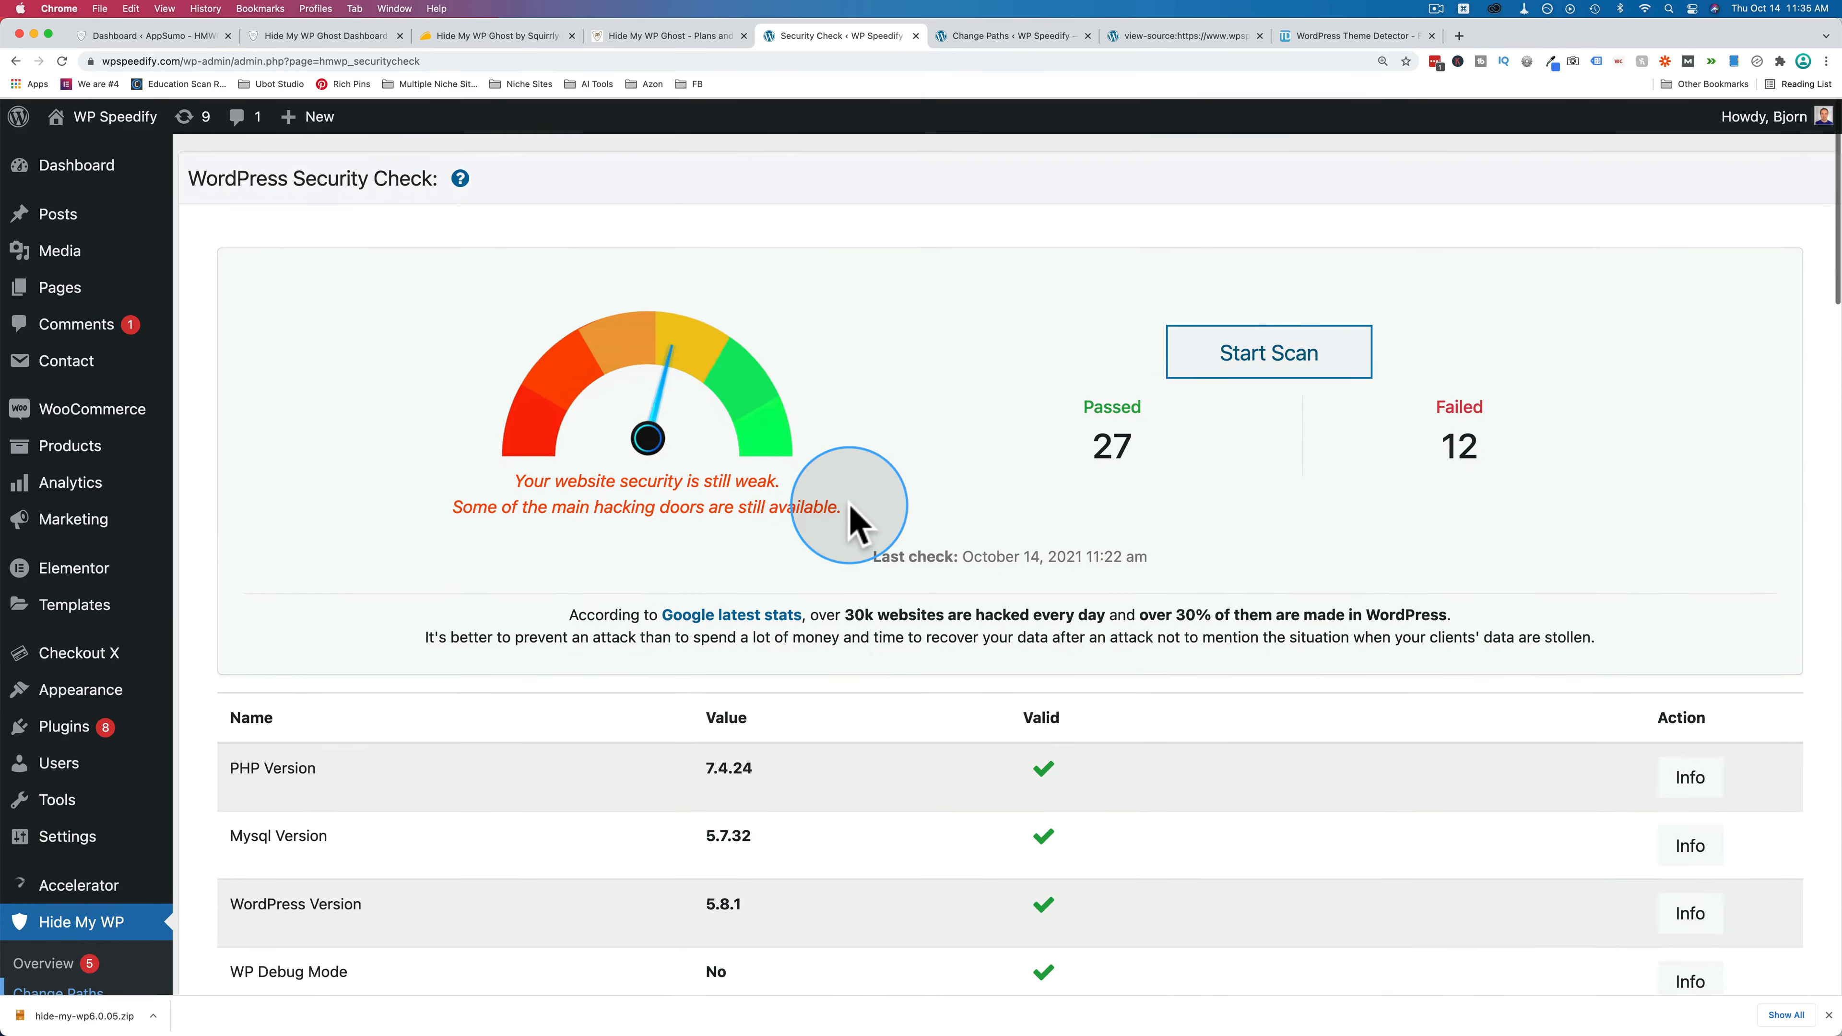
left_click(1262, 349)
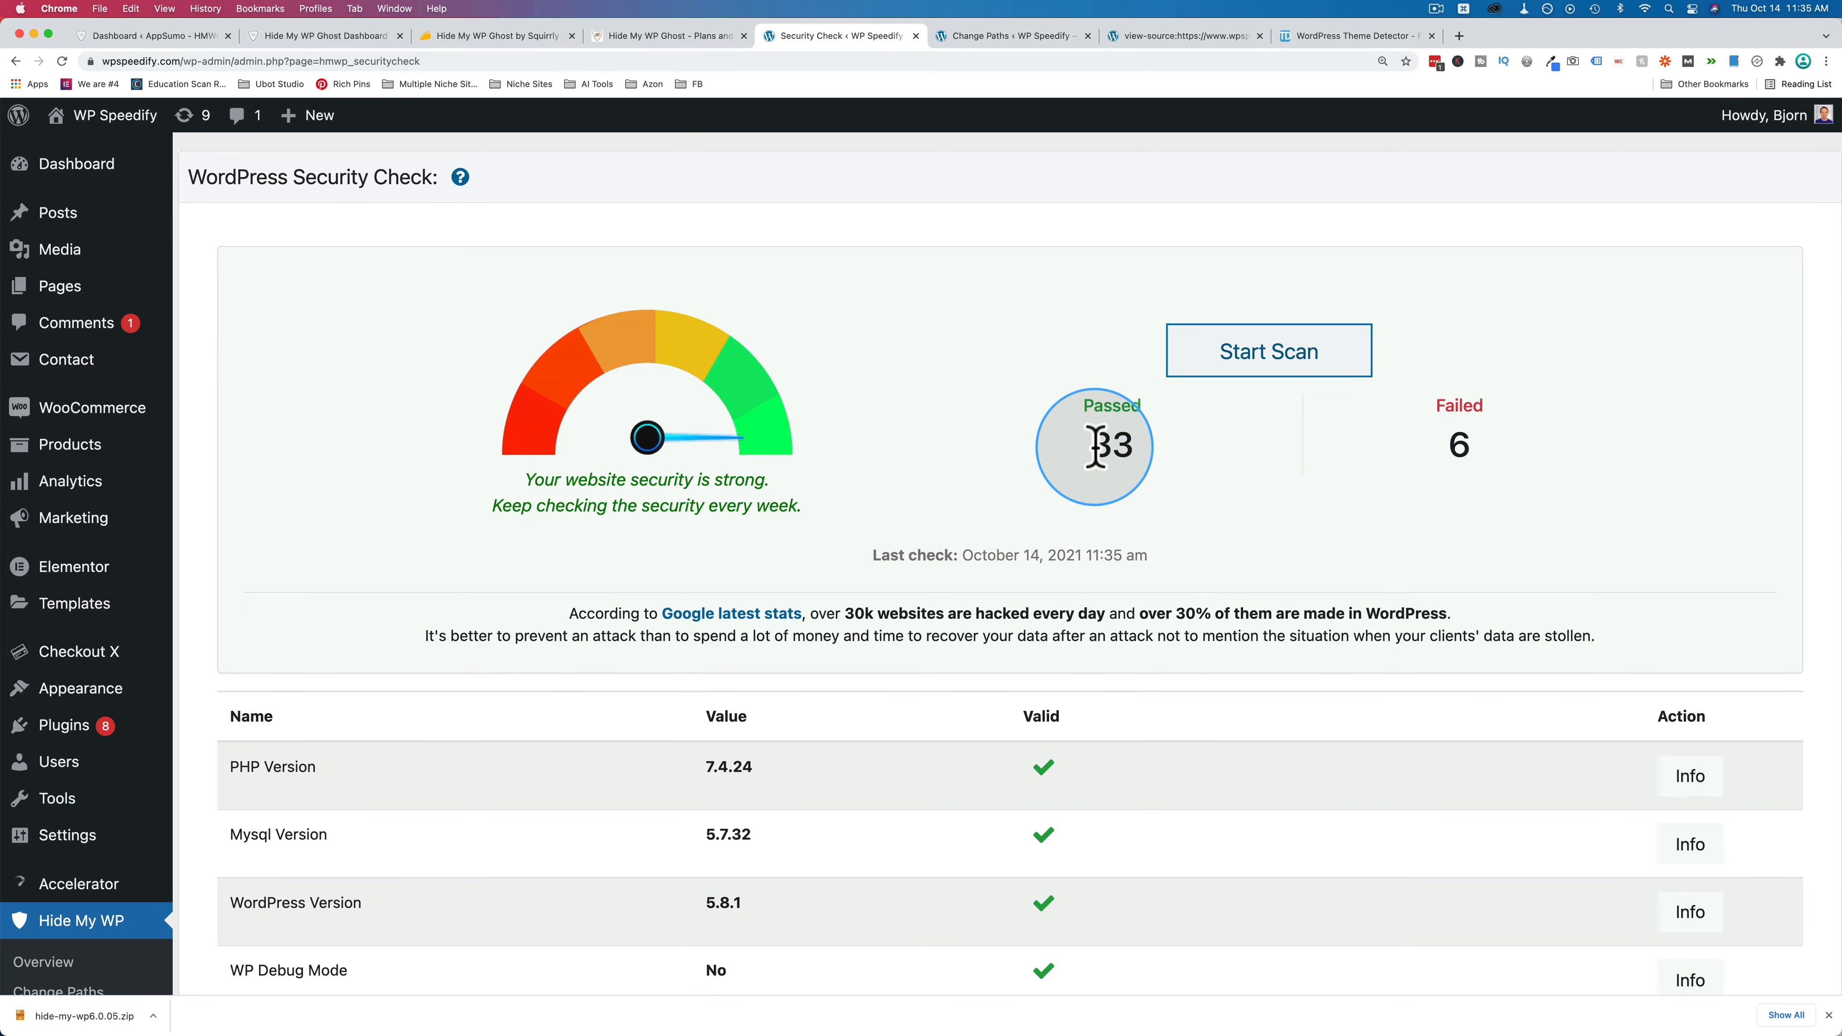
double_click(1095, 445)
double_click(1460, 444)
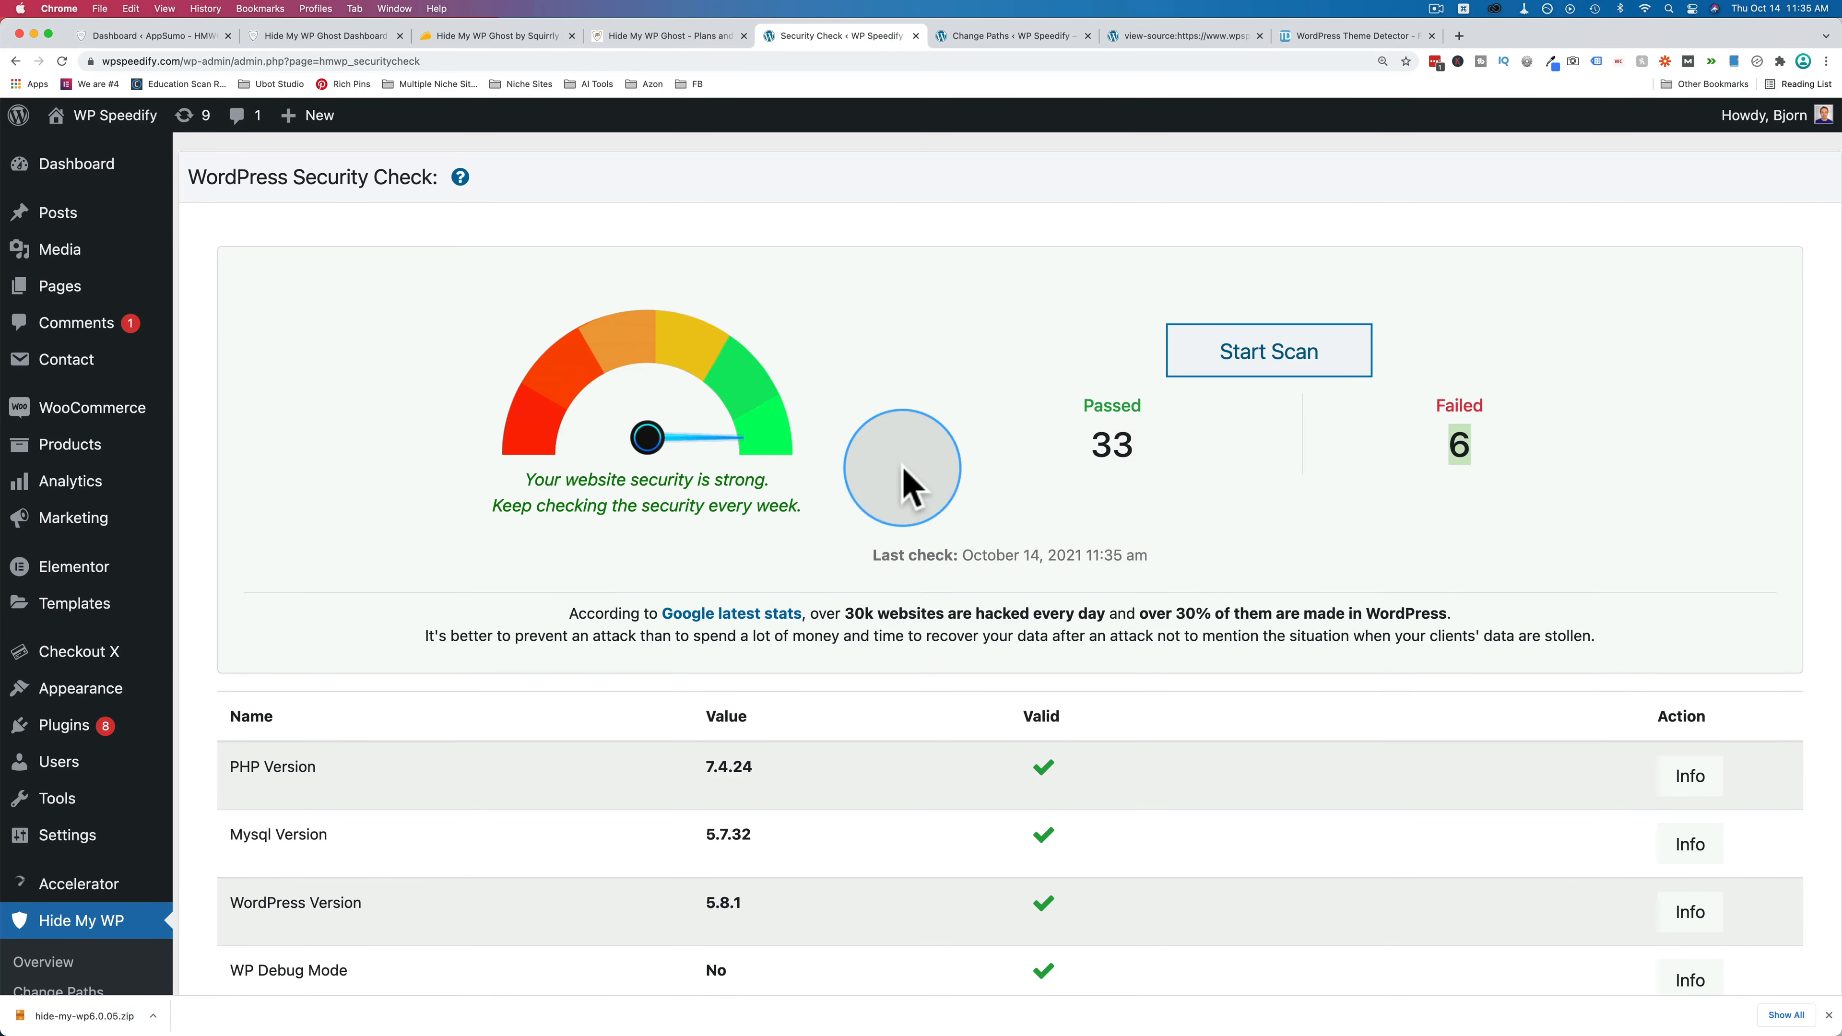
Look through the security check results for items still marked as failed, returning to the outdated plugins and themes entries.
scroll(929, 494, "down", 5)
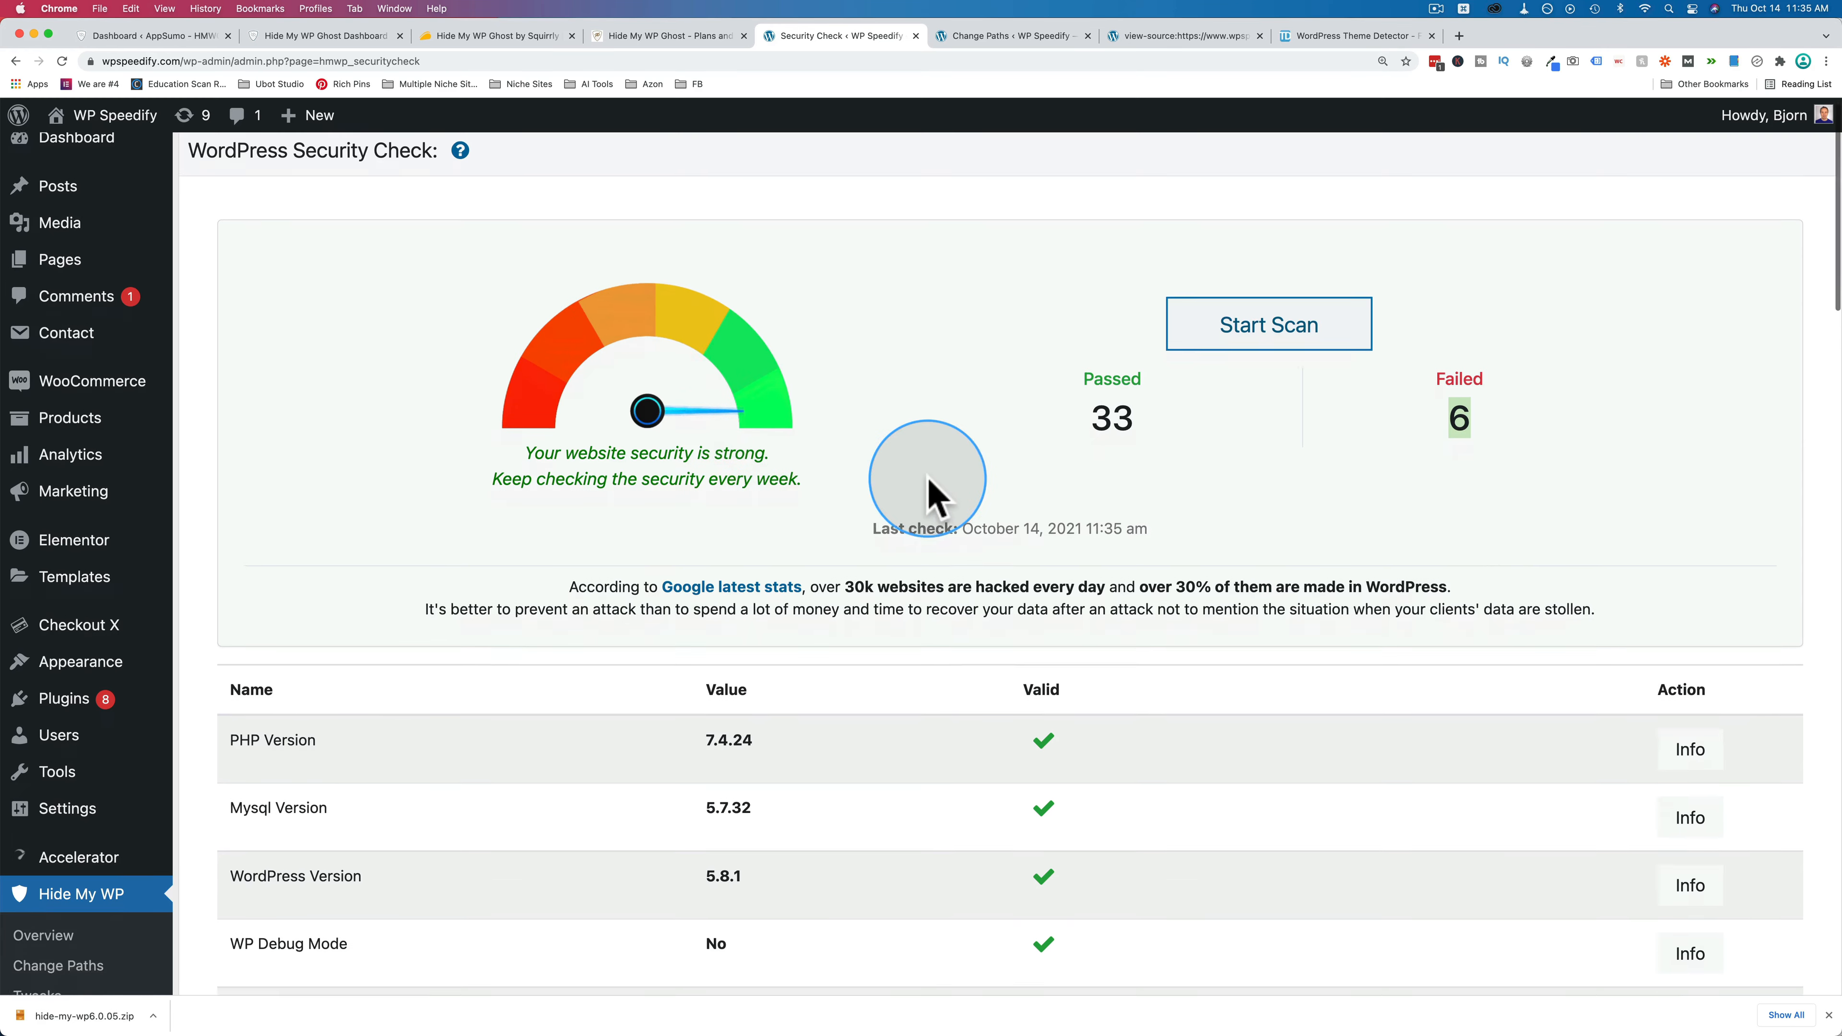
scroll(930, 494, "down", 8)
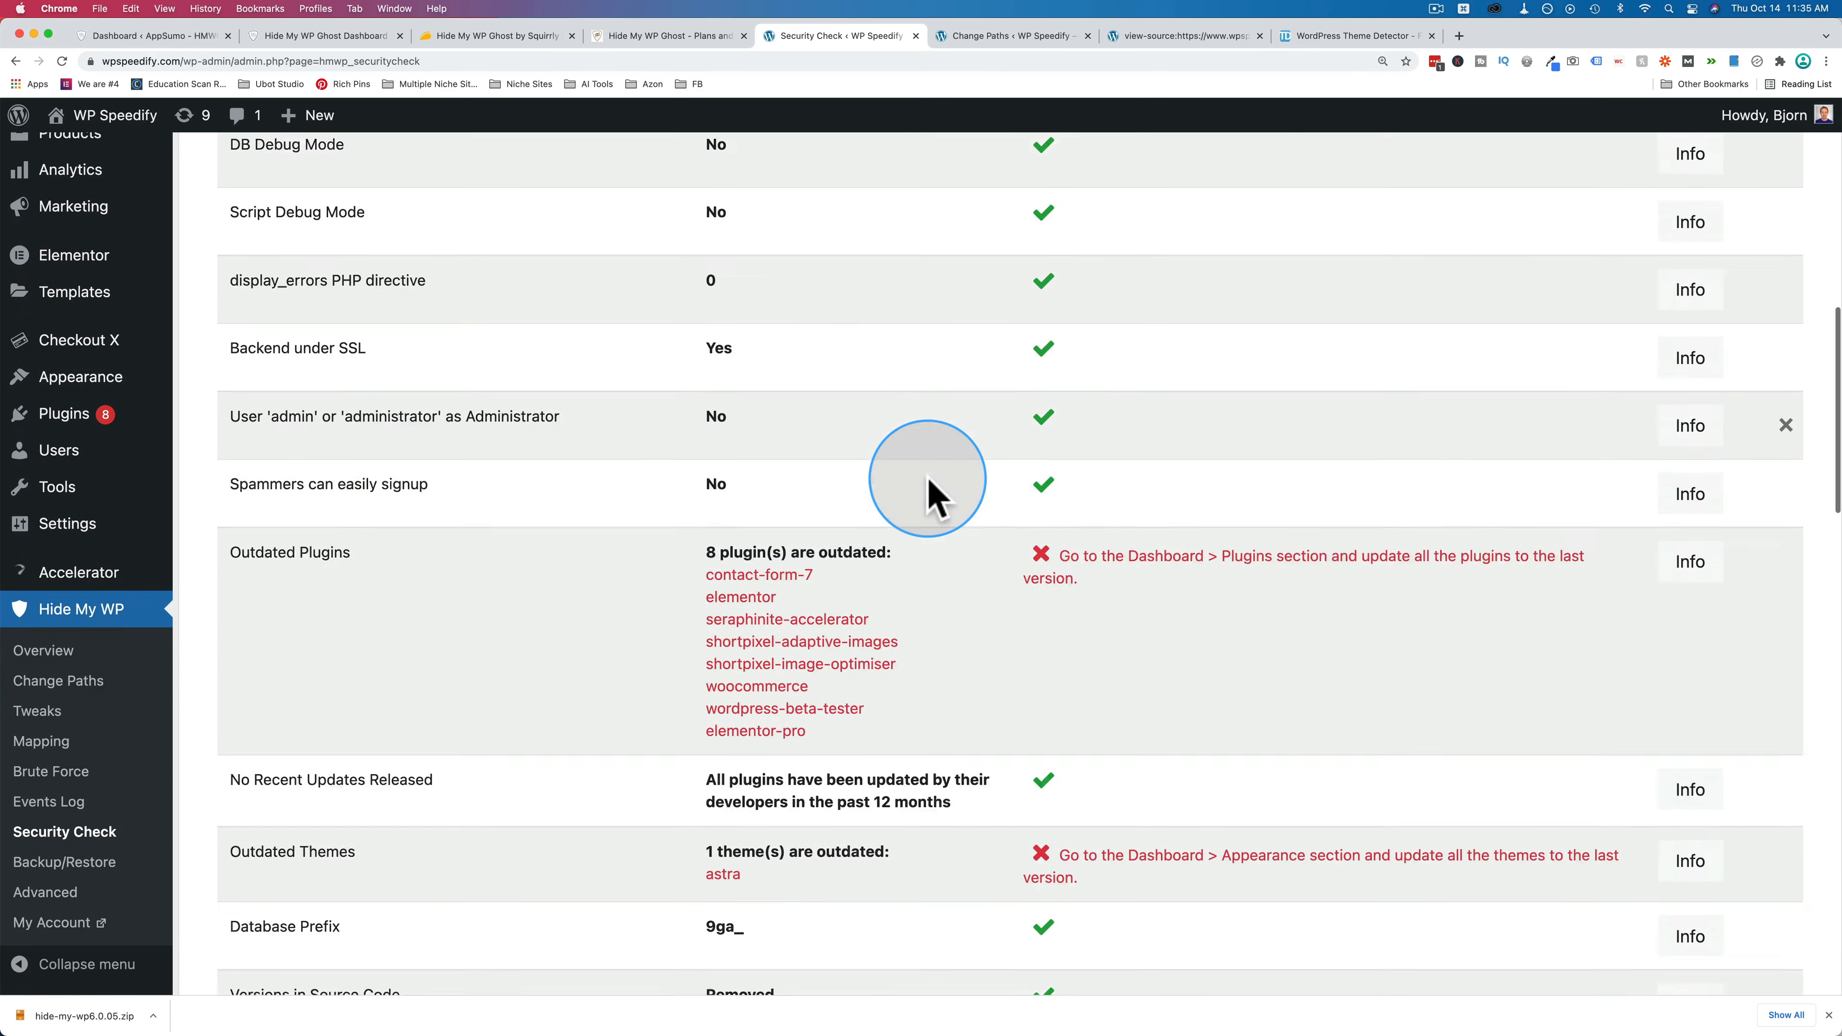
scroll(792, 632, "down", 10)
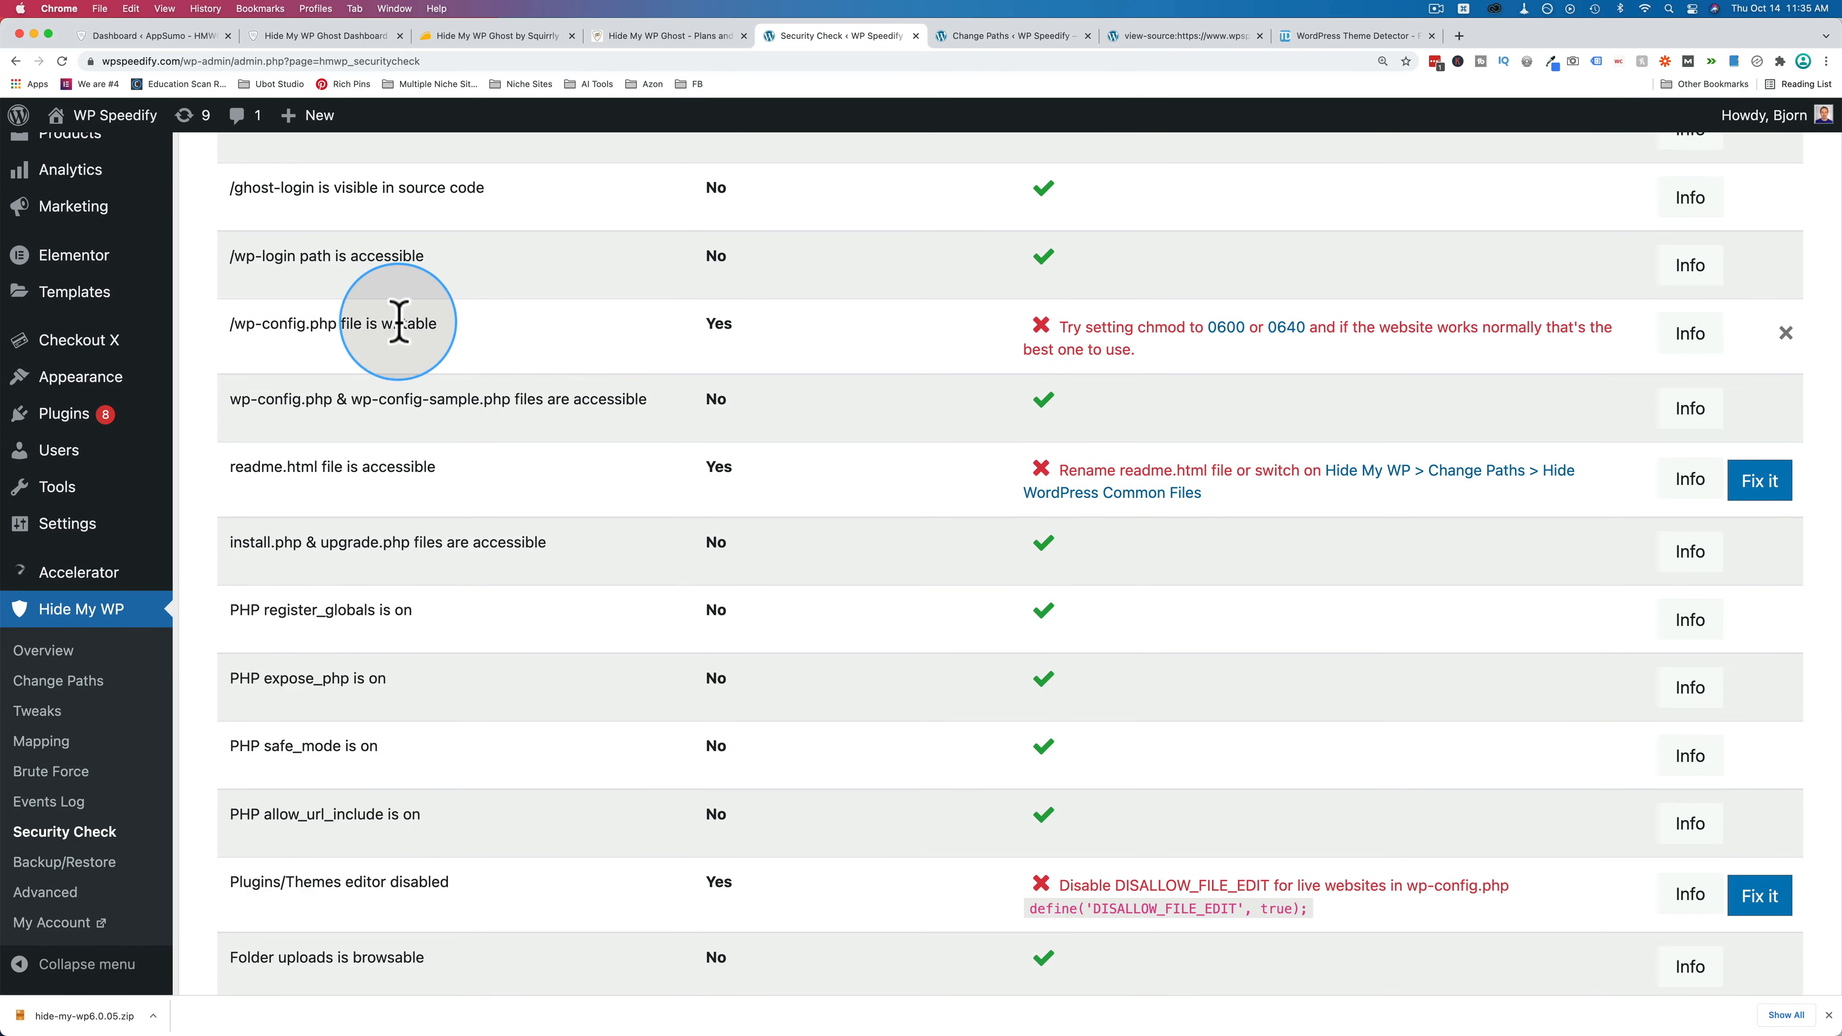
scroll(943, 523, "down", 10)
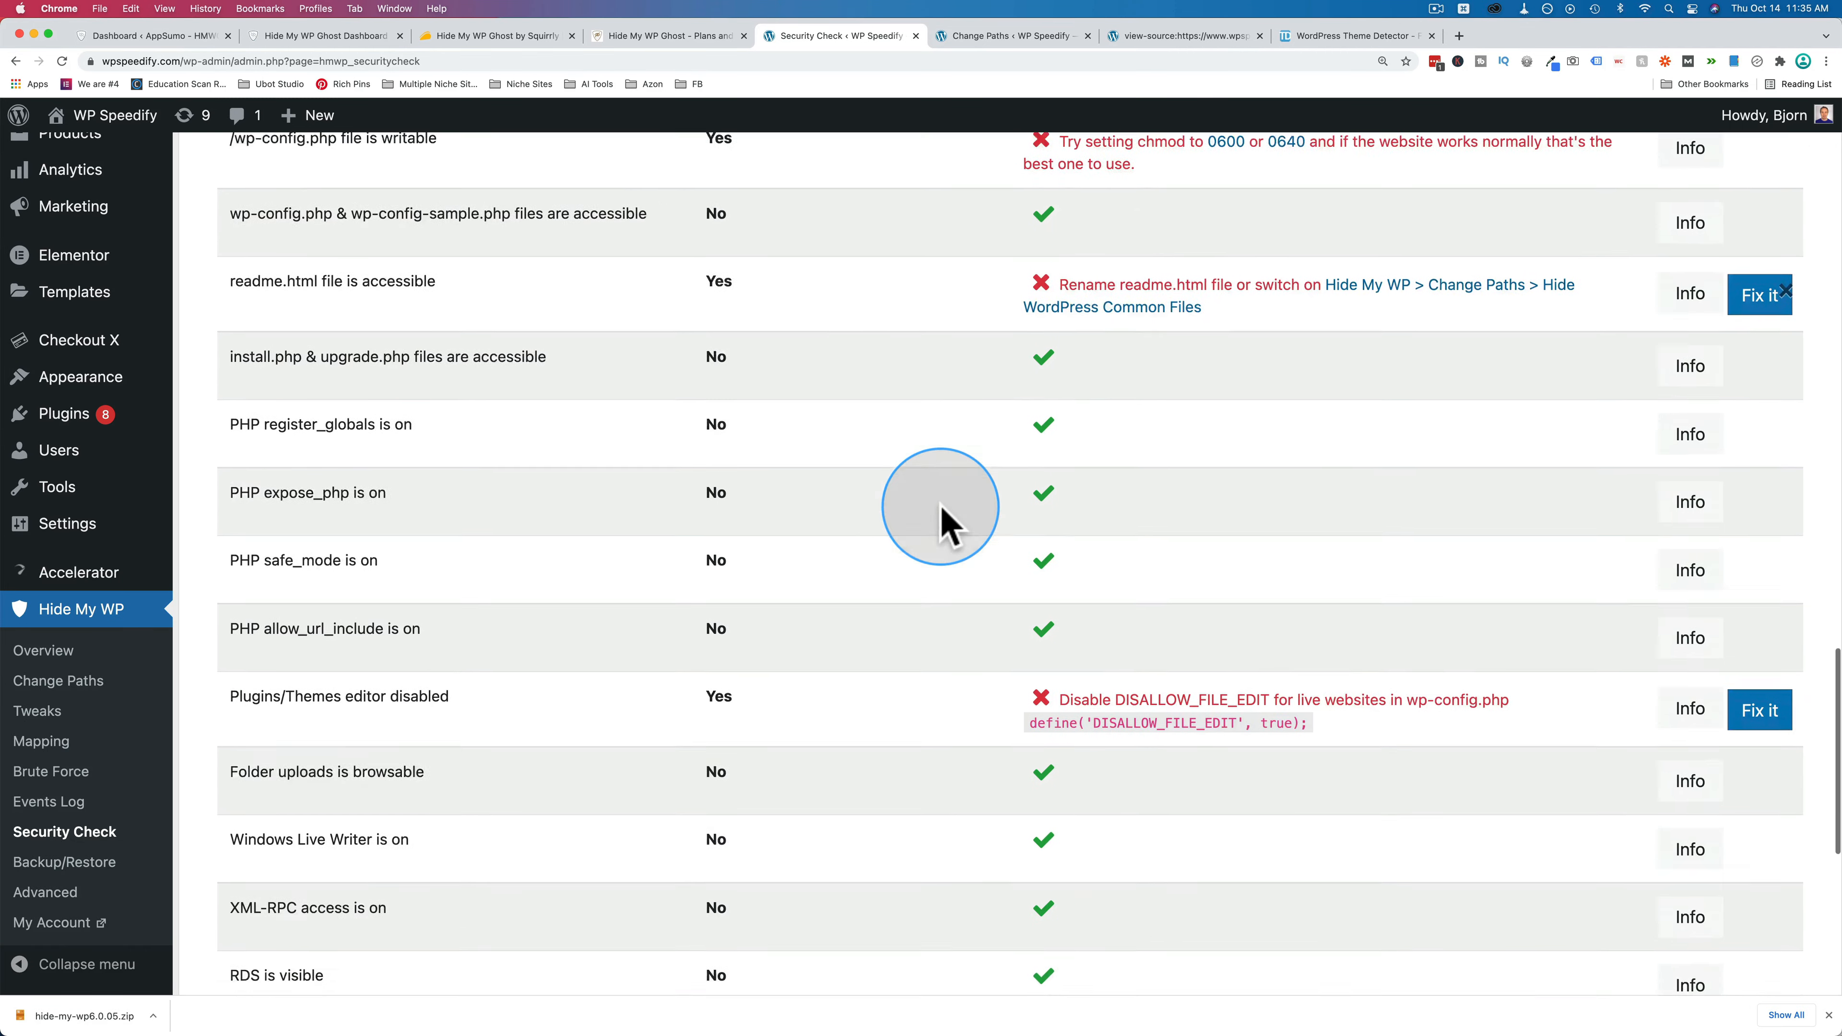
scroll(943, 523, "up", 10)
scroll(943, 519, "up", 15)
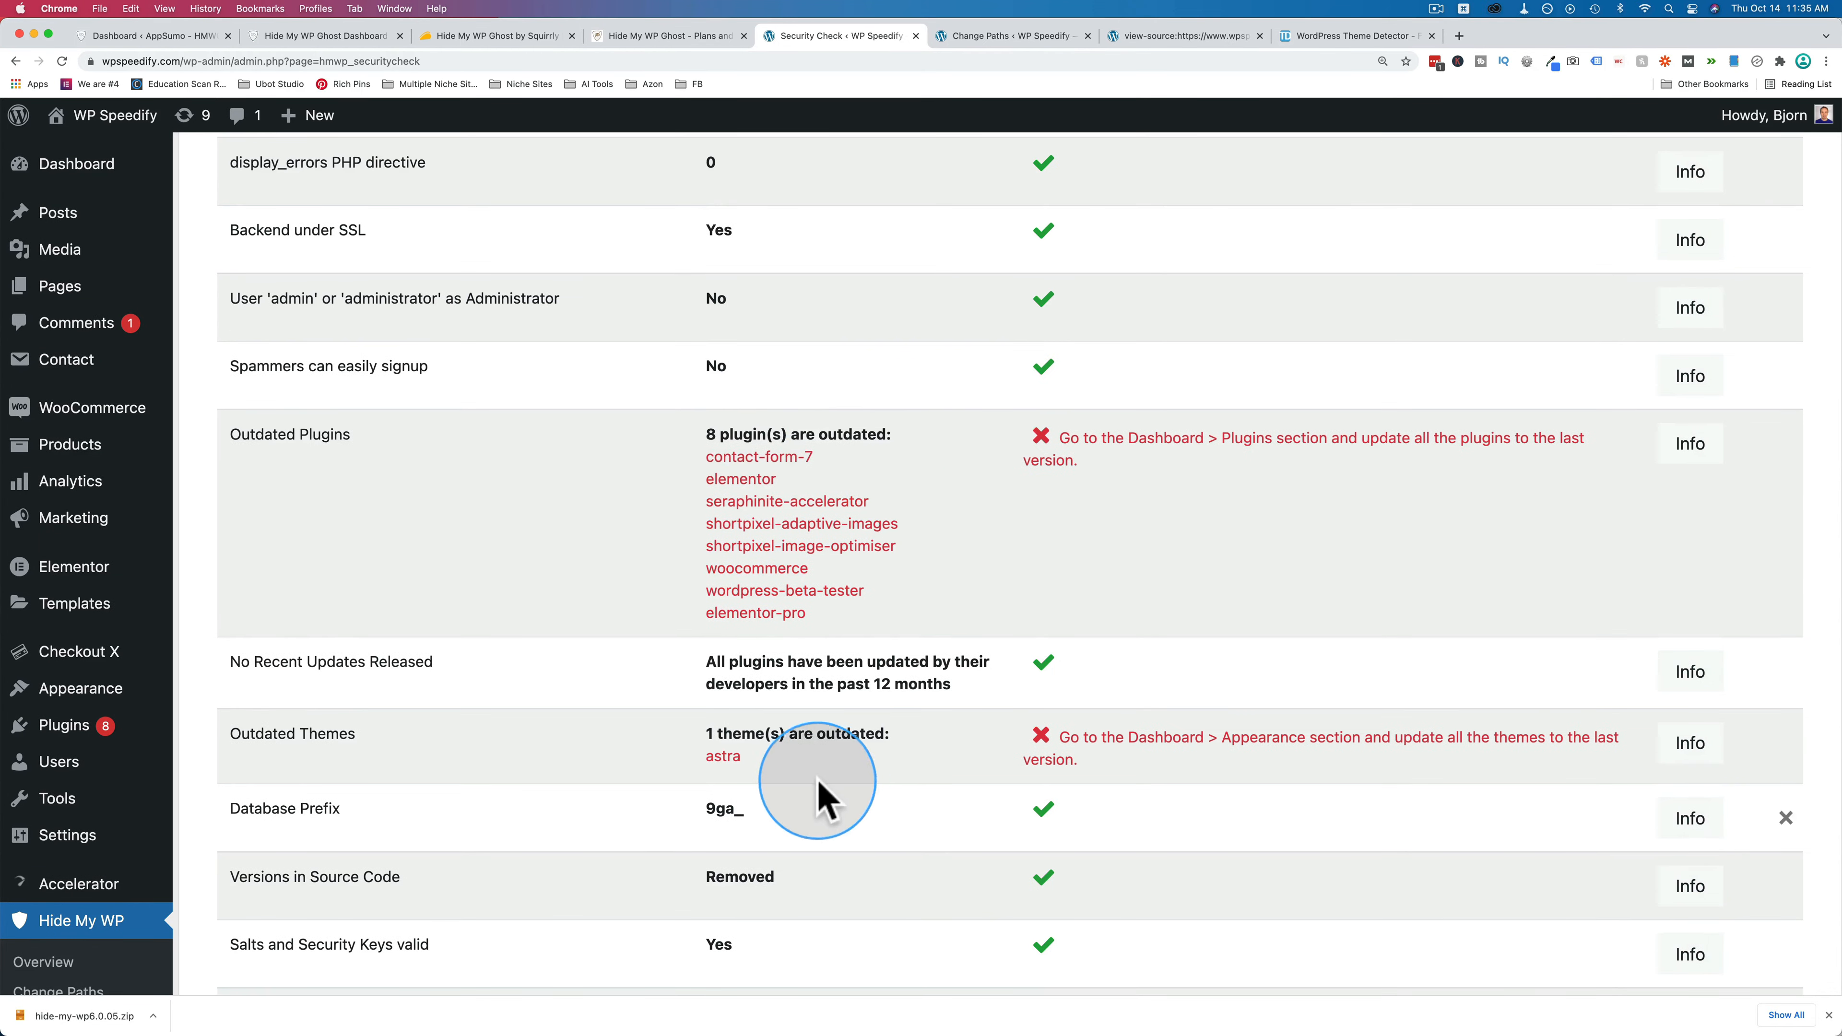
Open the Plugins page in a separate tab, filter to plugins with updates available, and bulk update them all.
left_click(69, 726, "super")
left_click(1148, 43)
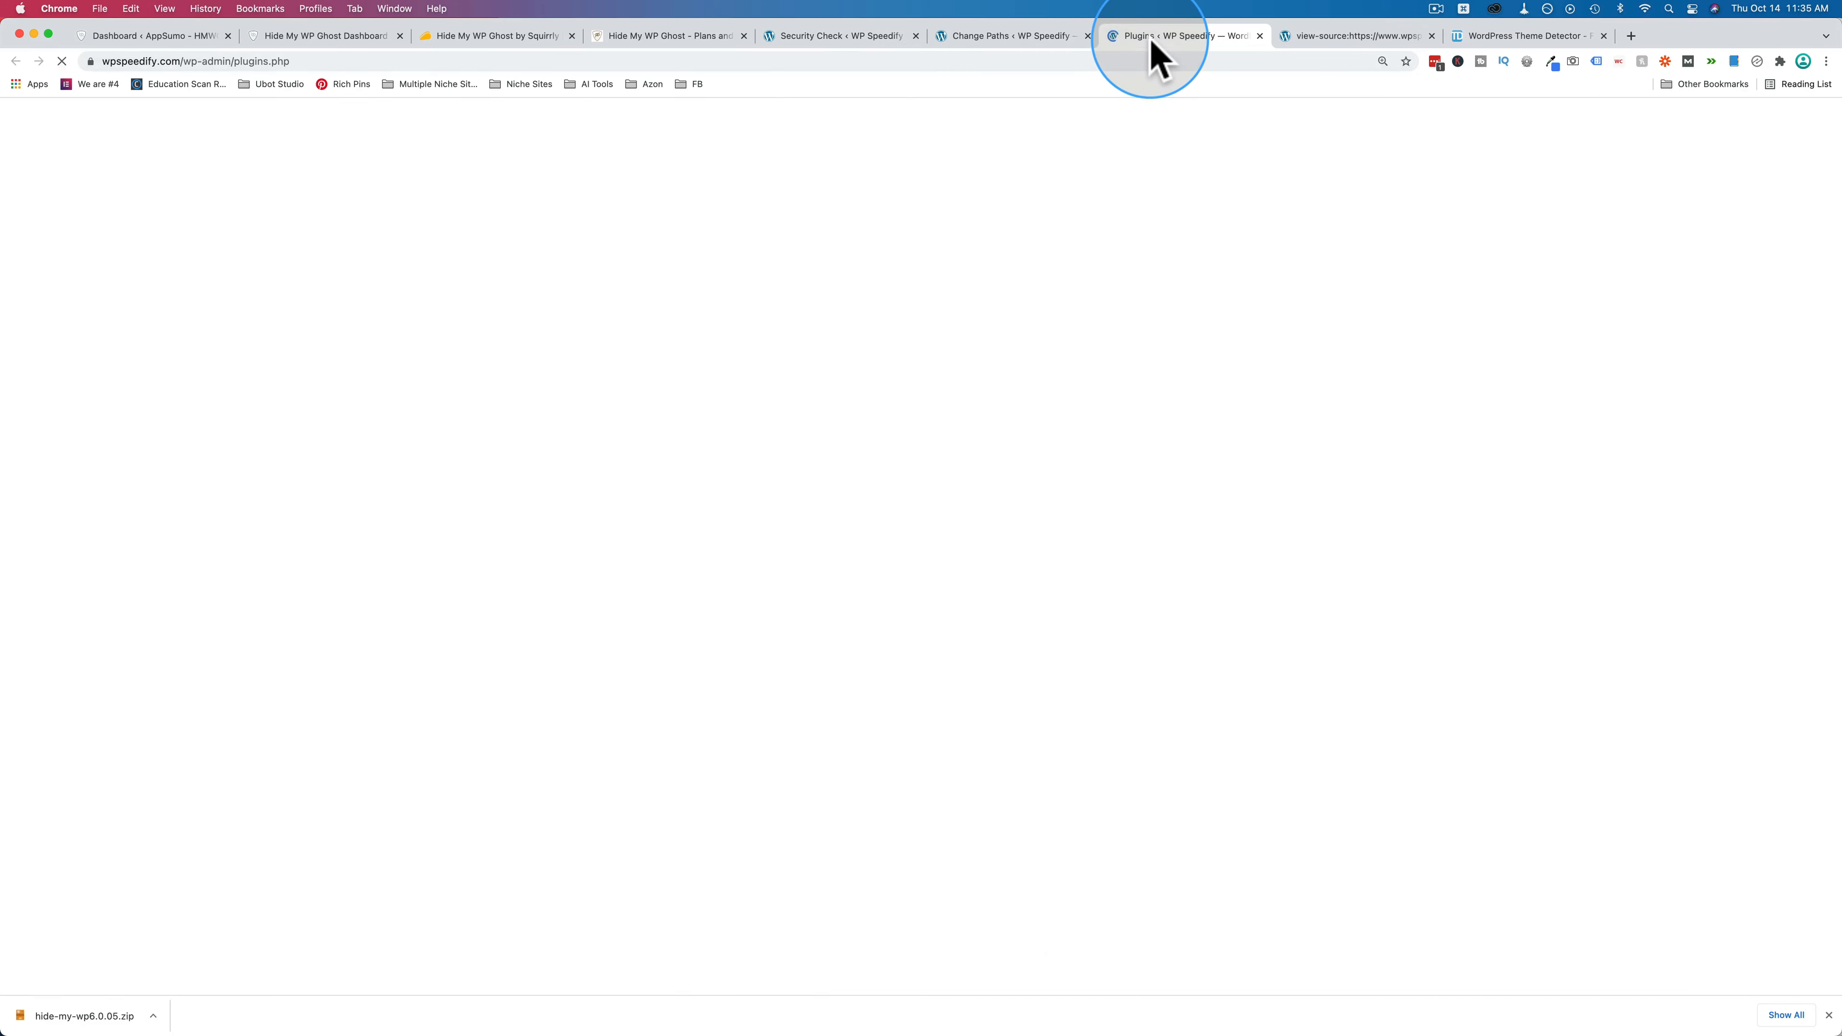
scroll(313, 485, "down", 1)
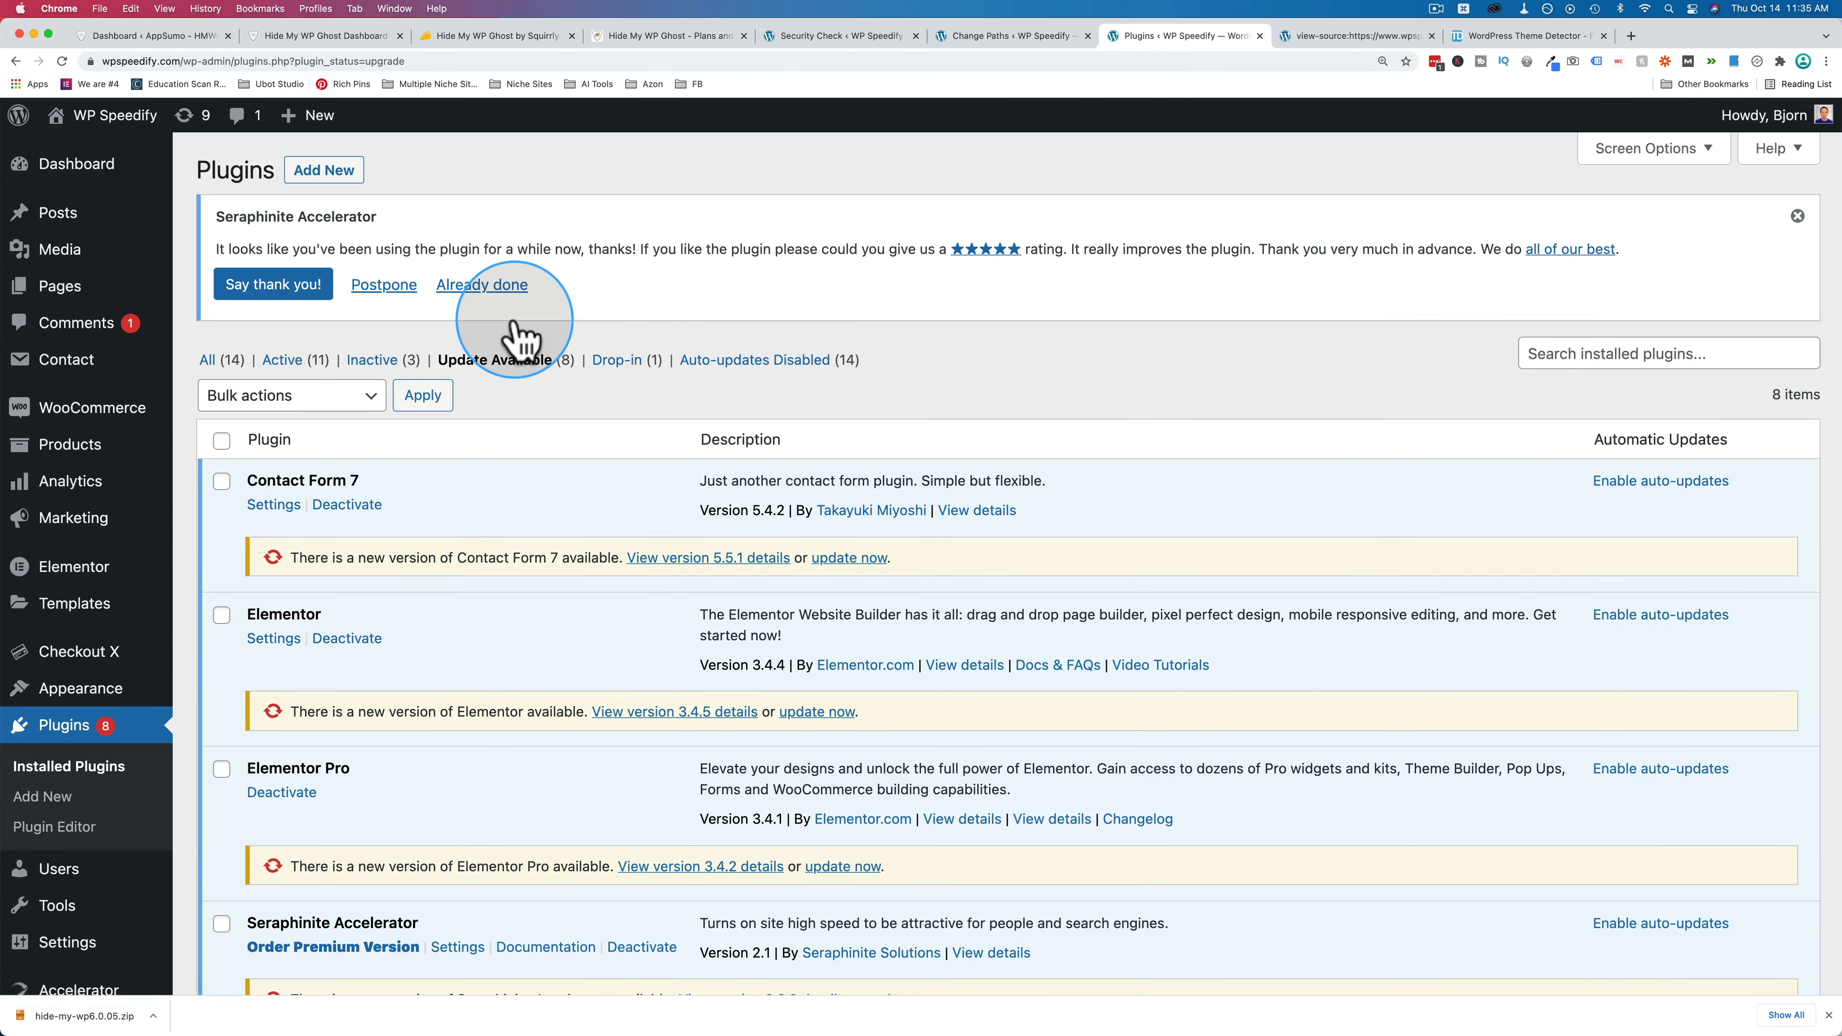
left_click(221, 438)
left_click(310, 398)
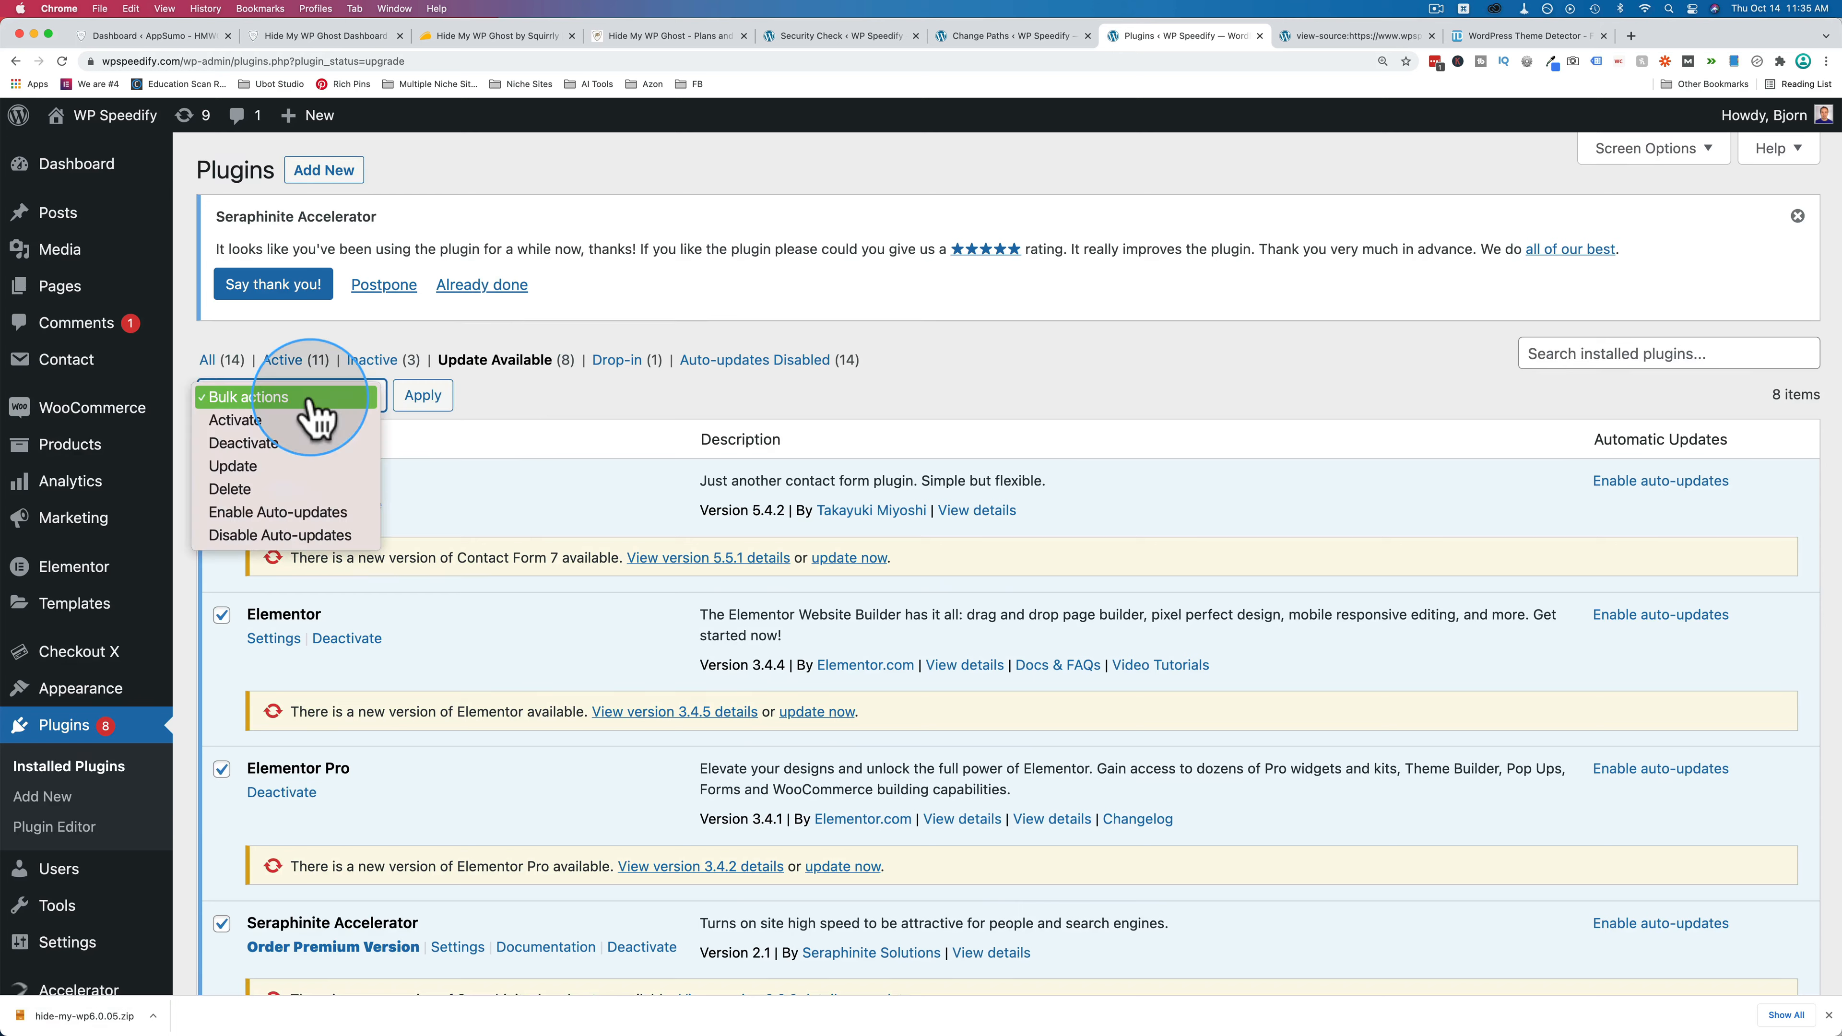
left_click(290, 468)
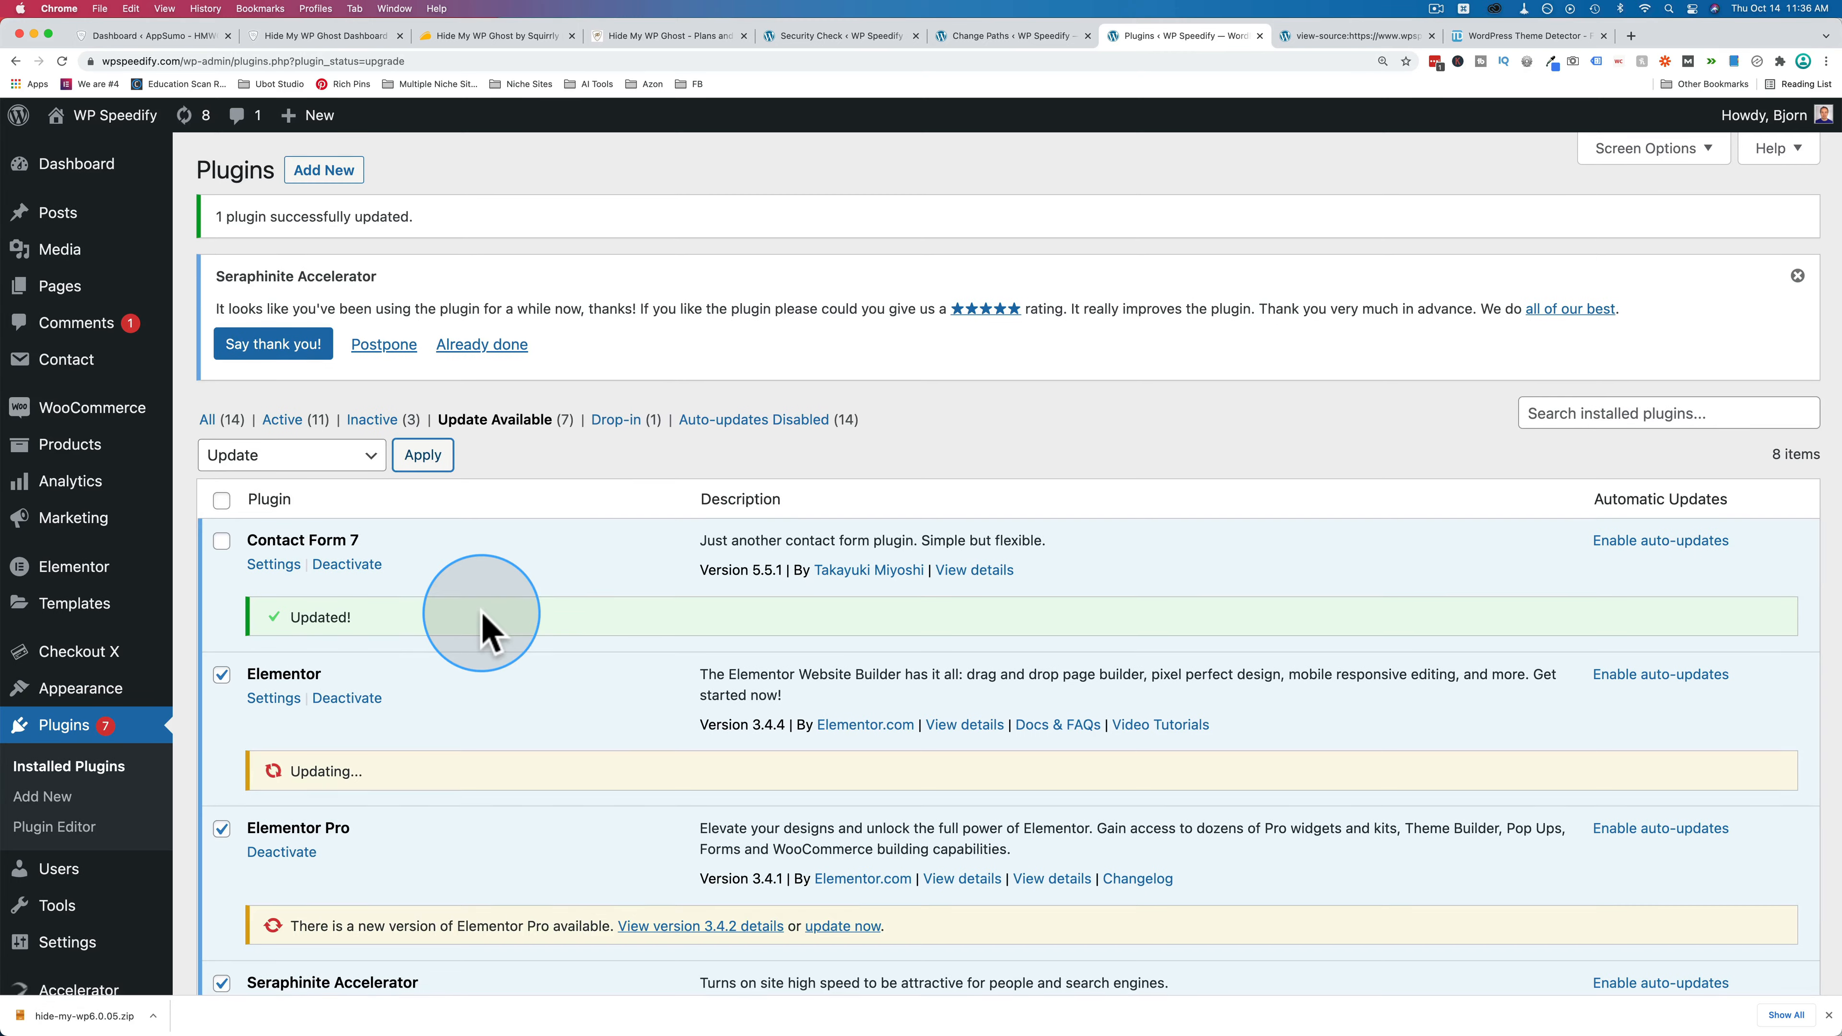
Check the update status of each plugin, highlight the Elementor Pro message, and reload the page to review the full plugin list.
scroll(481, 631, "down", 15)
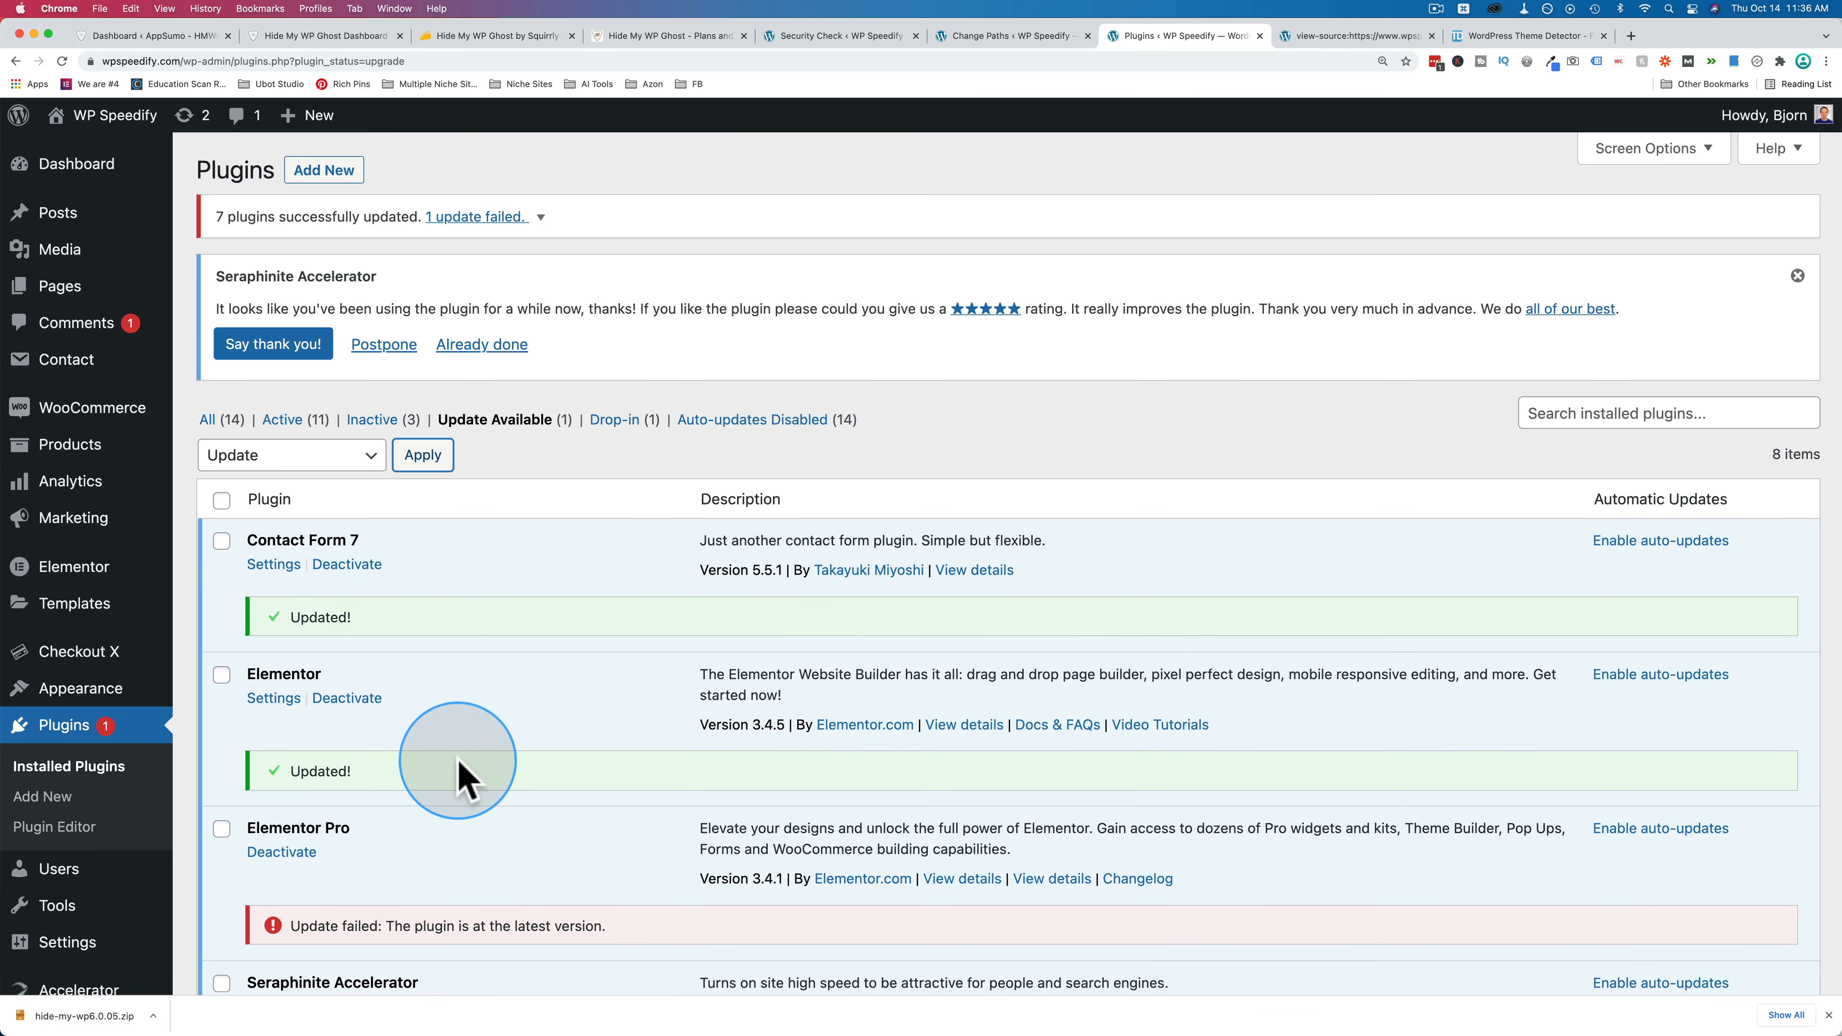
scroll(481, 897, "down", 1)
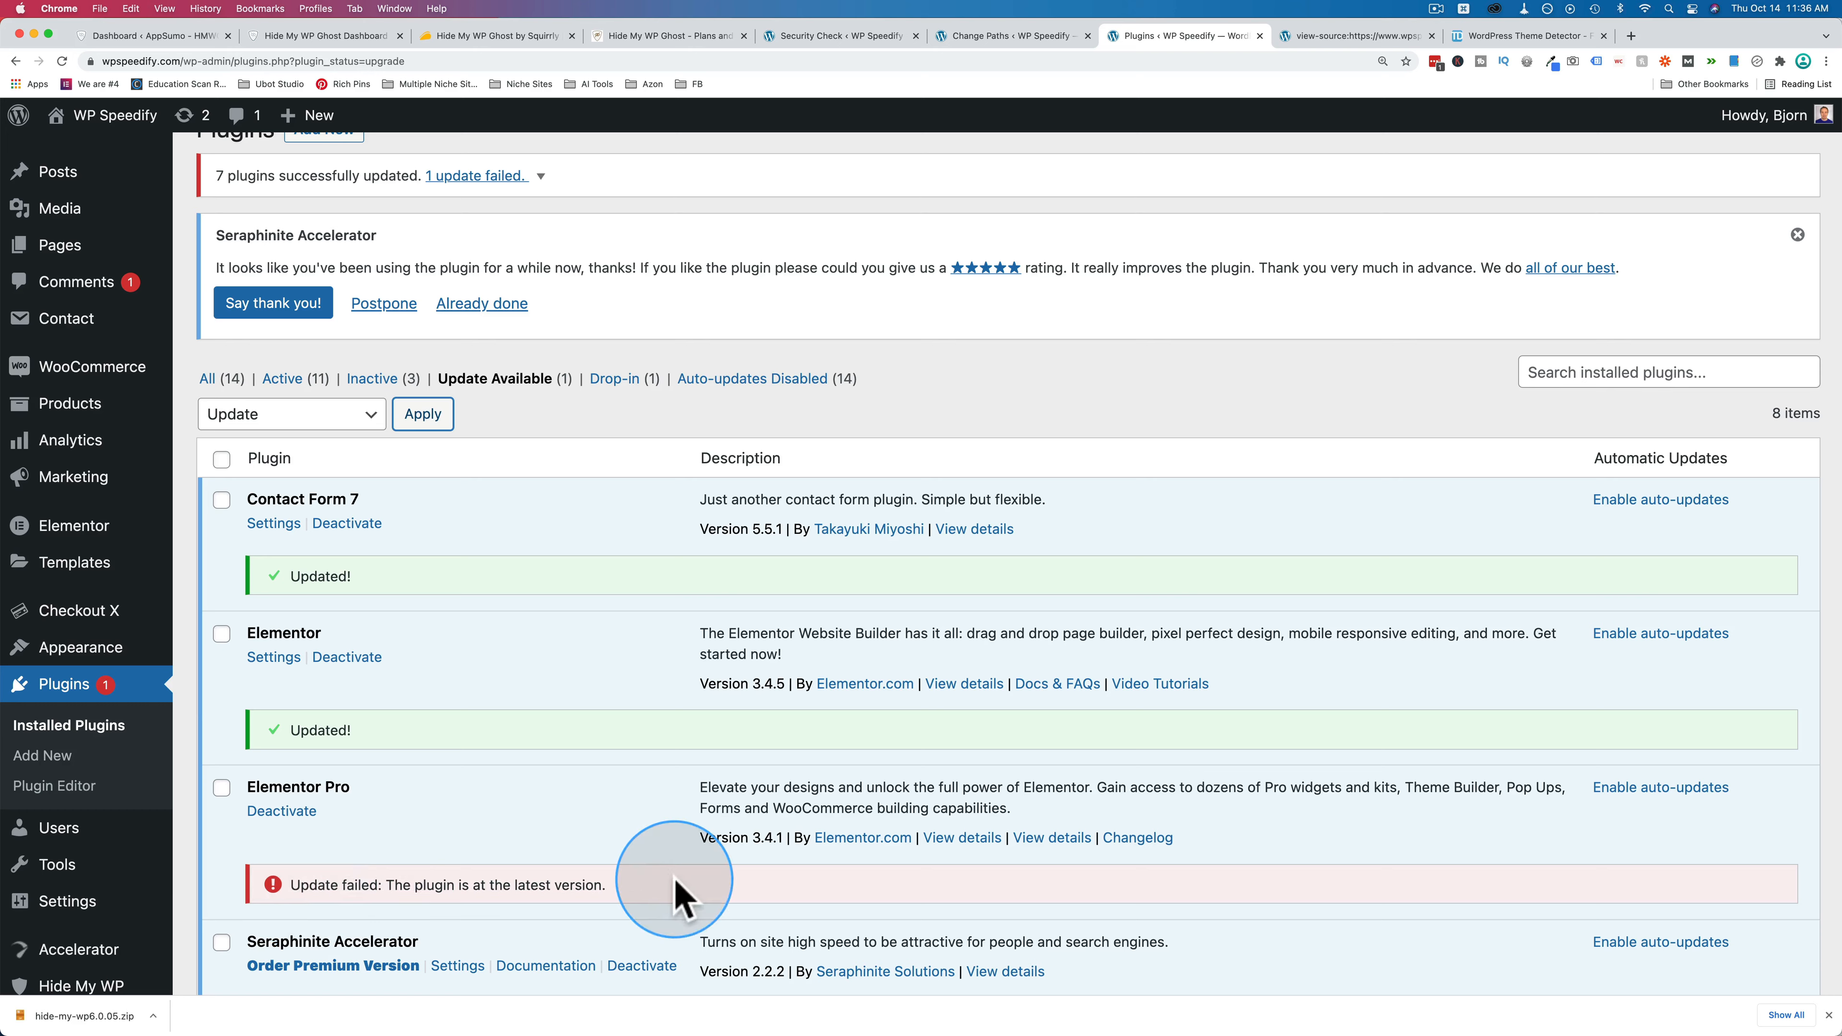
left_click_drag(646, 887, 299, 887)
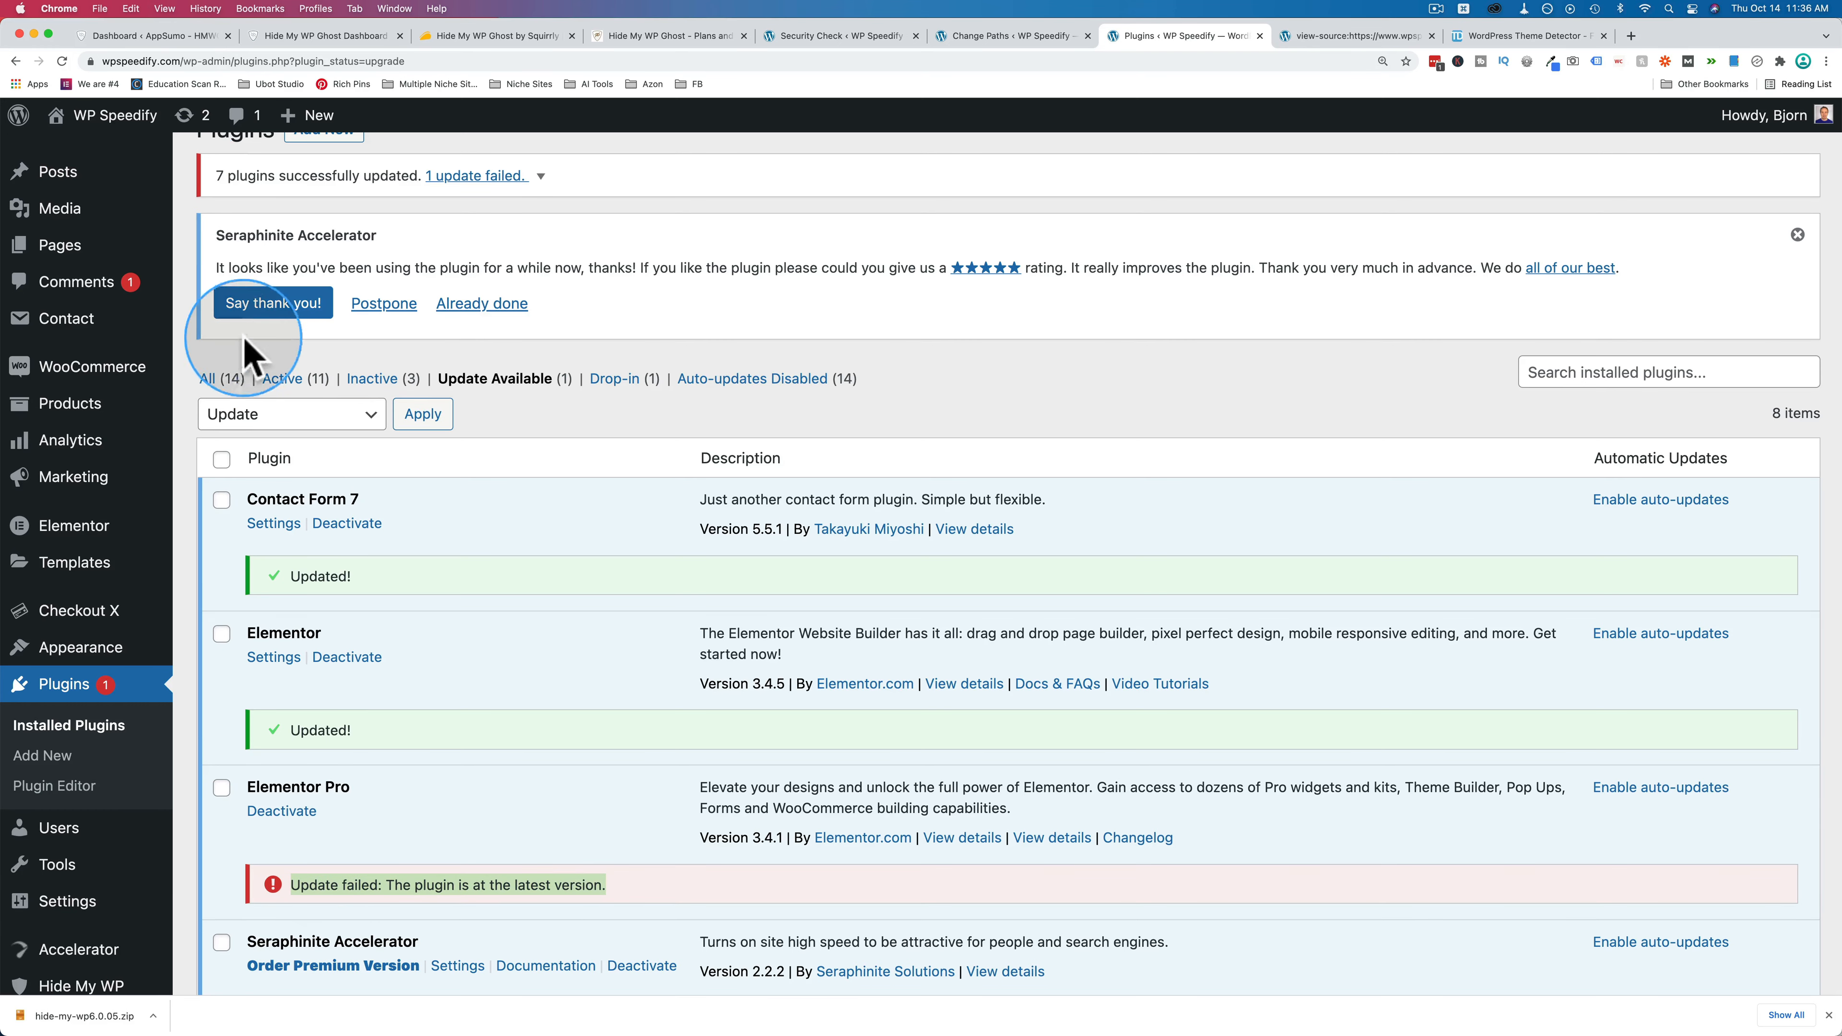
left_click(63, 61)
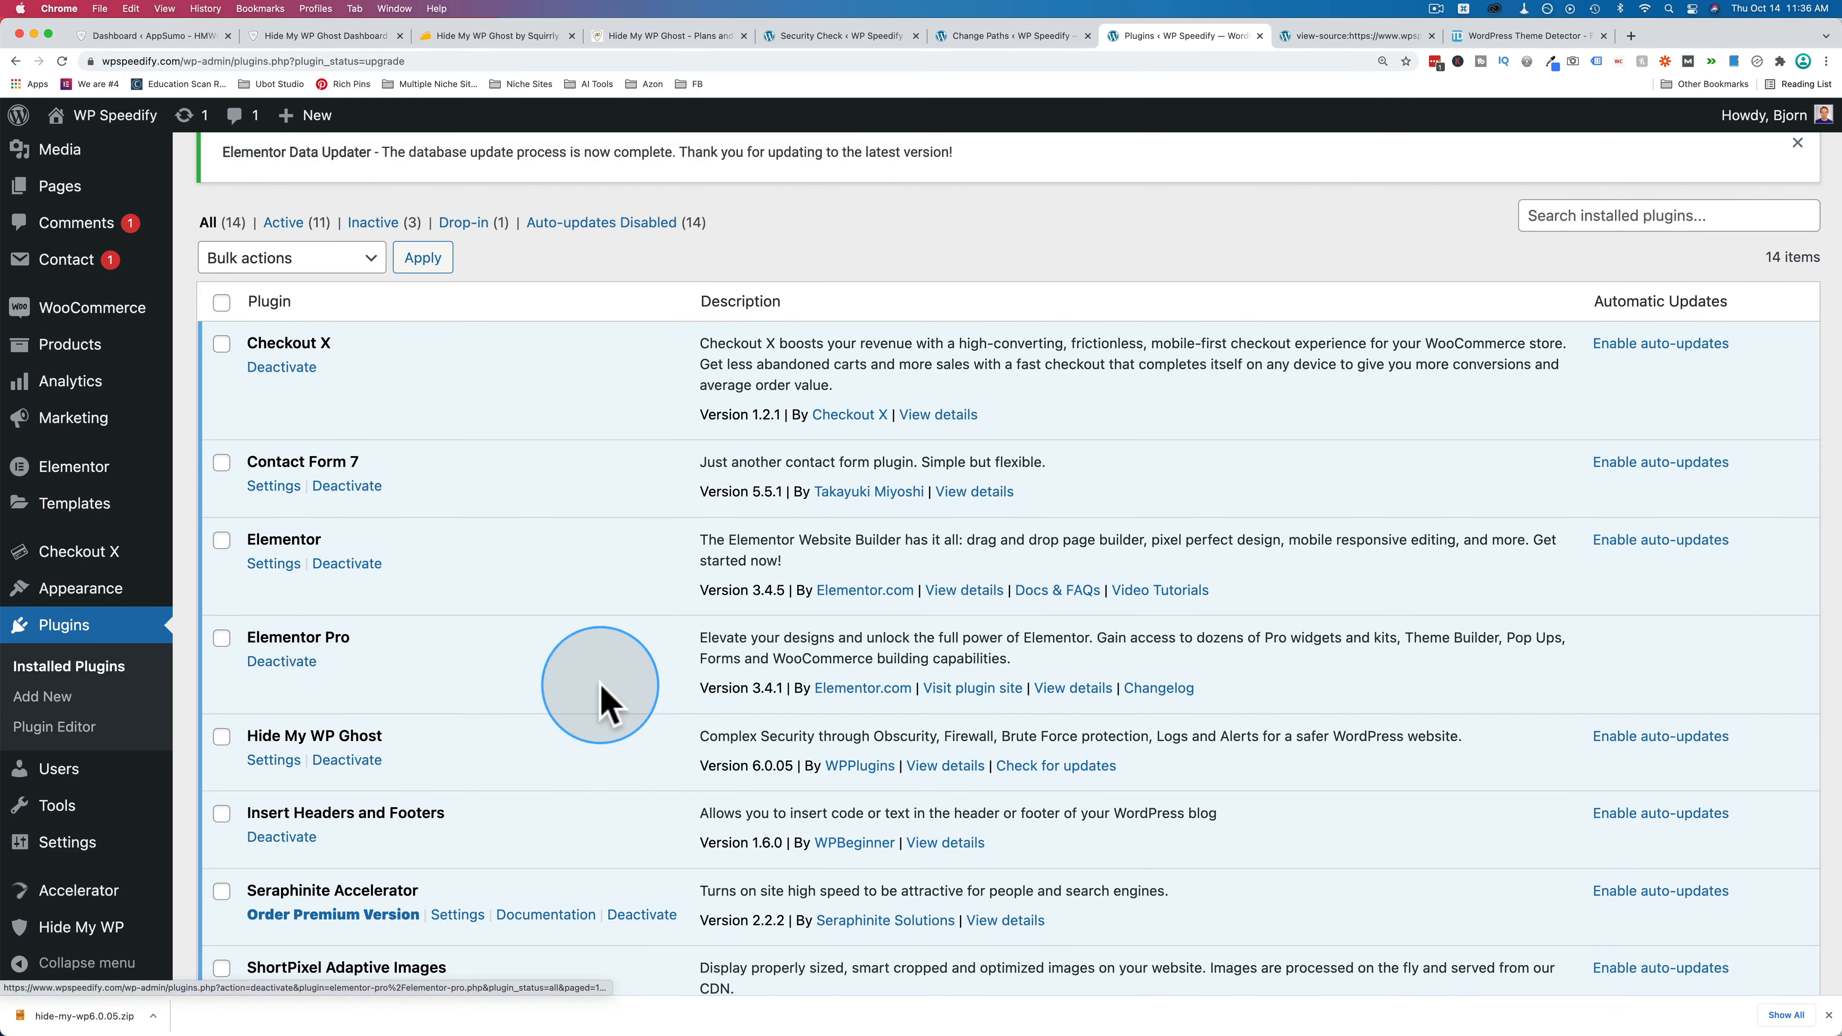
scroll(227, 604, "down", 1)
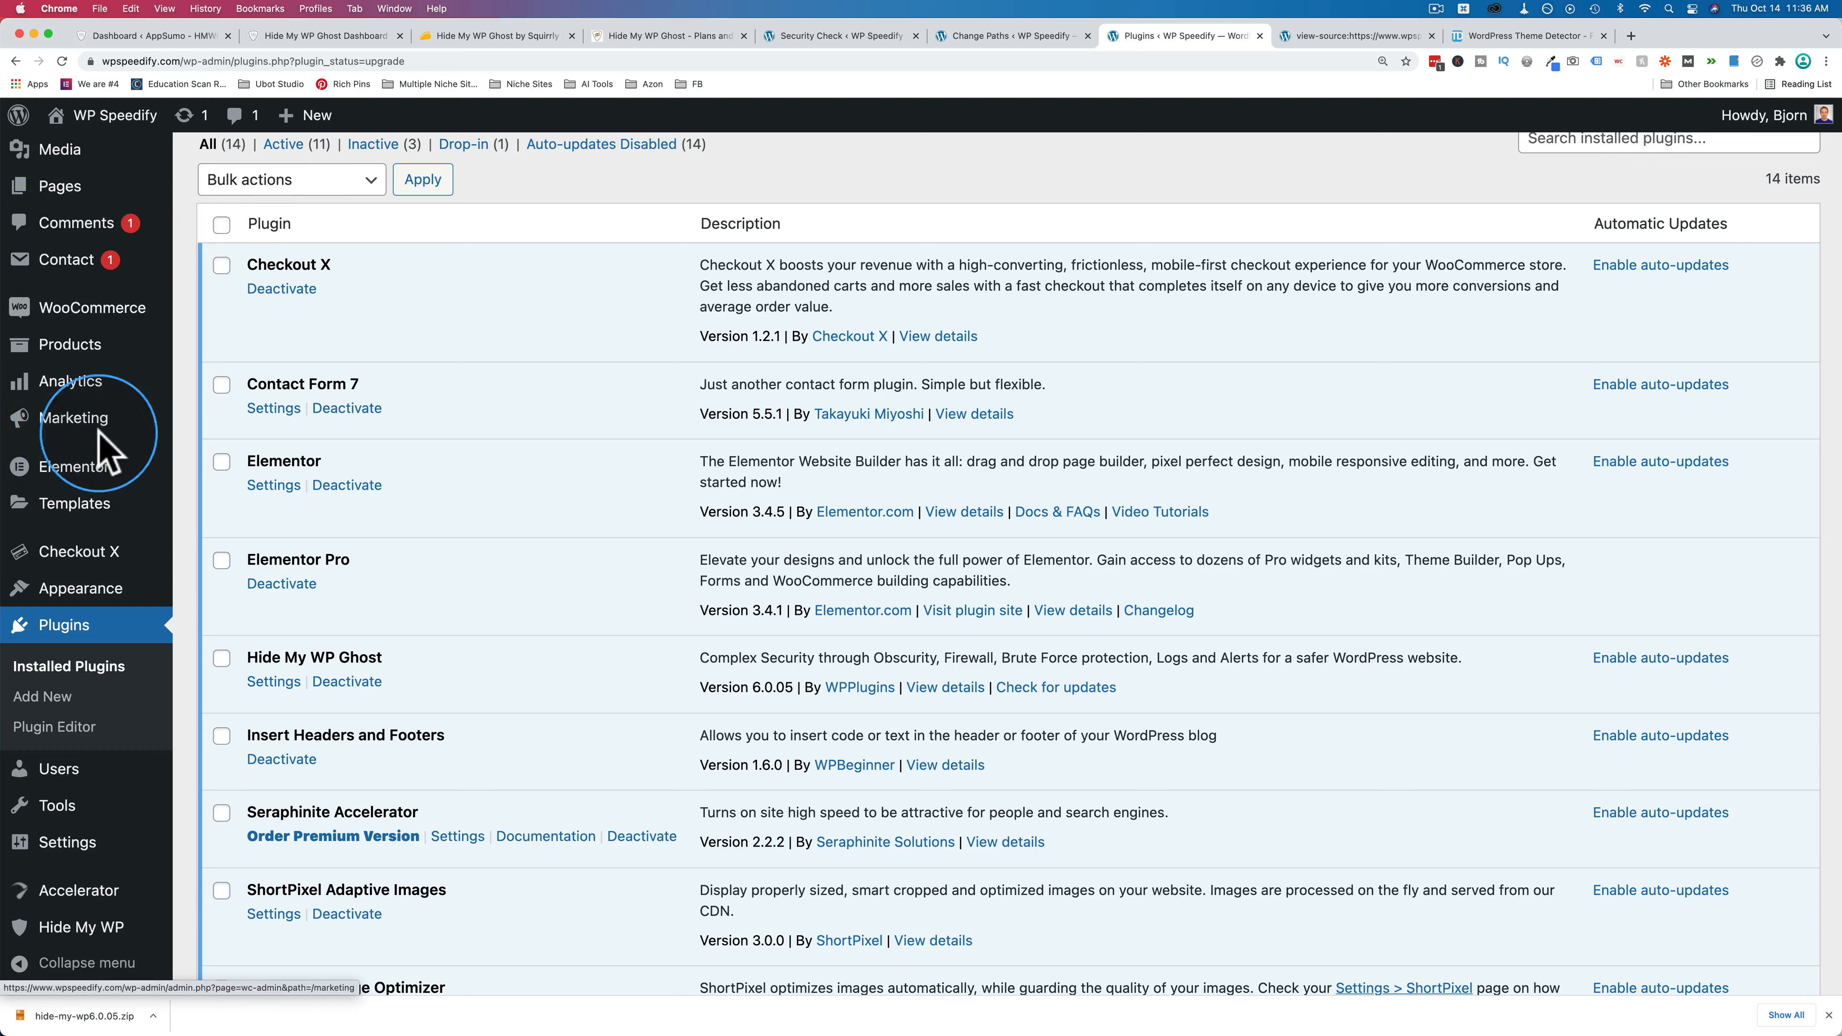
Update the Astra theme to version 3.7.3 from its theme details and return to the Security Check page.
mouse_move(165, 594)
left_click(221, 593)
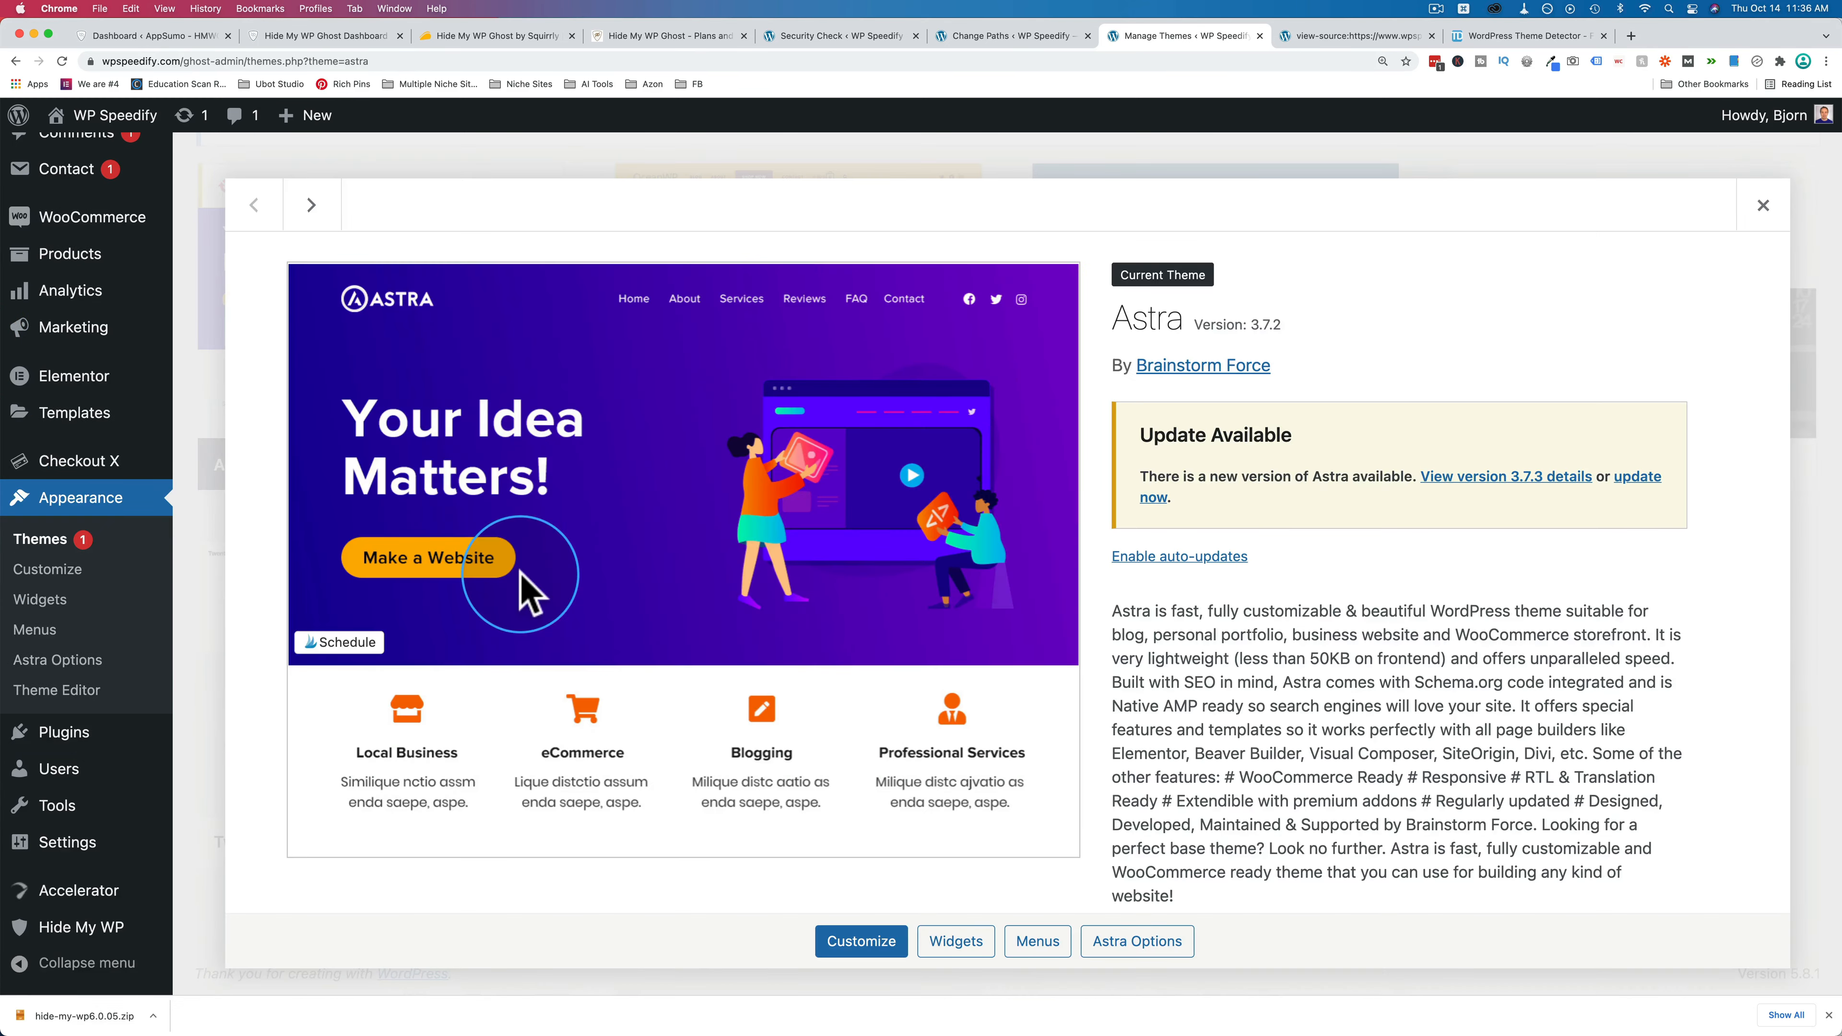
left_click(1640, 480)
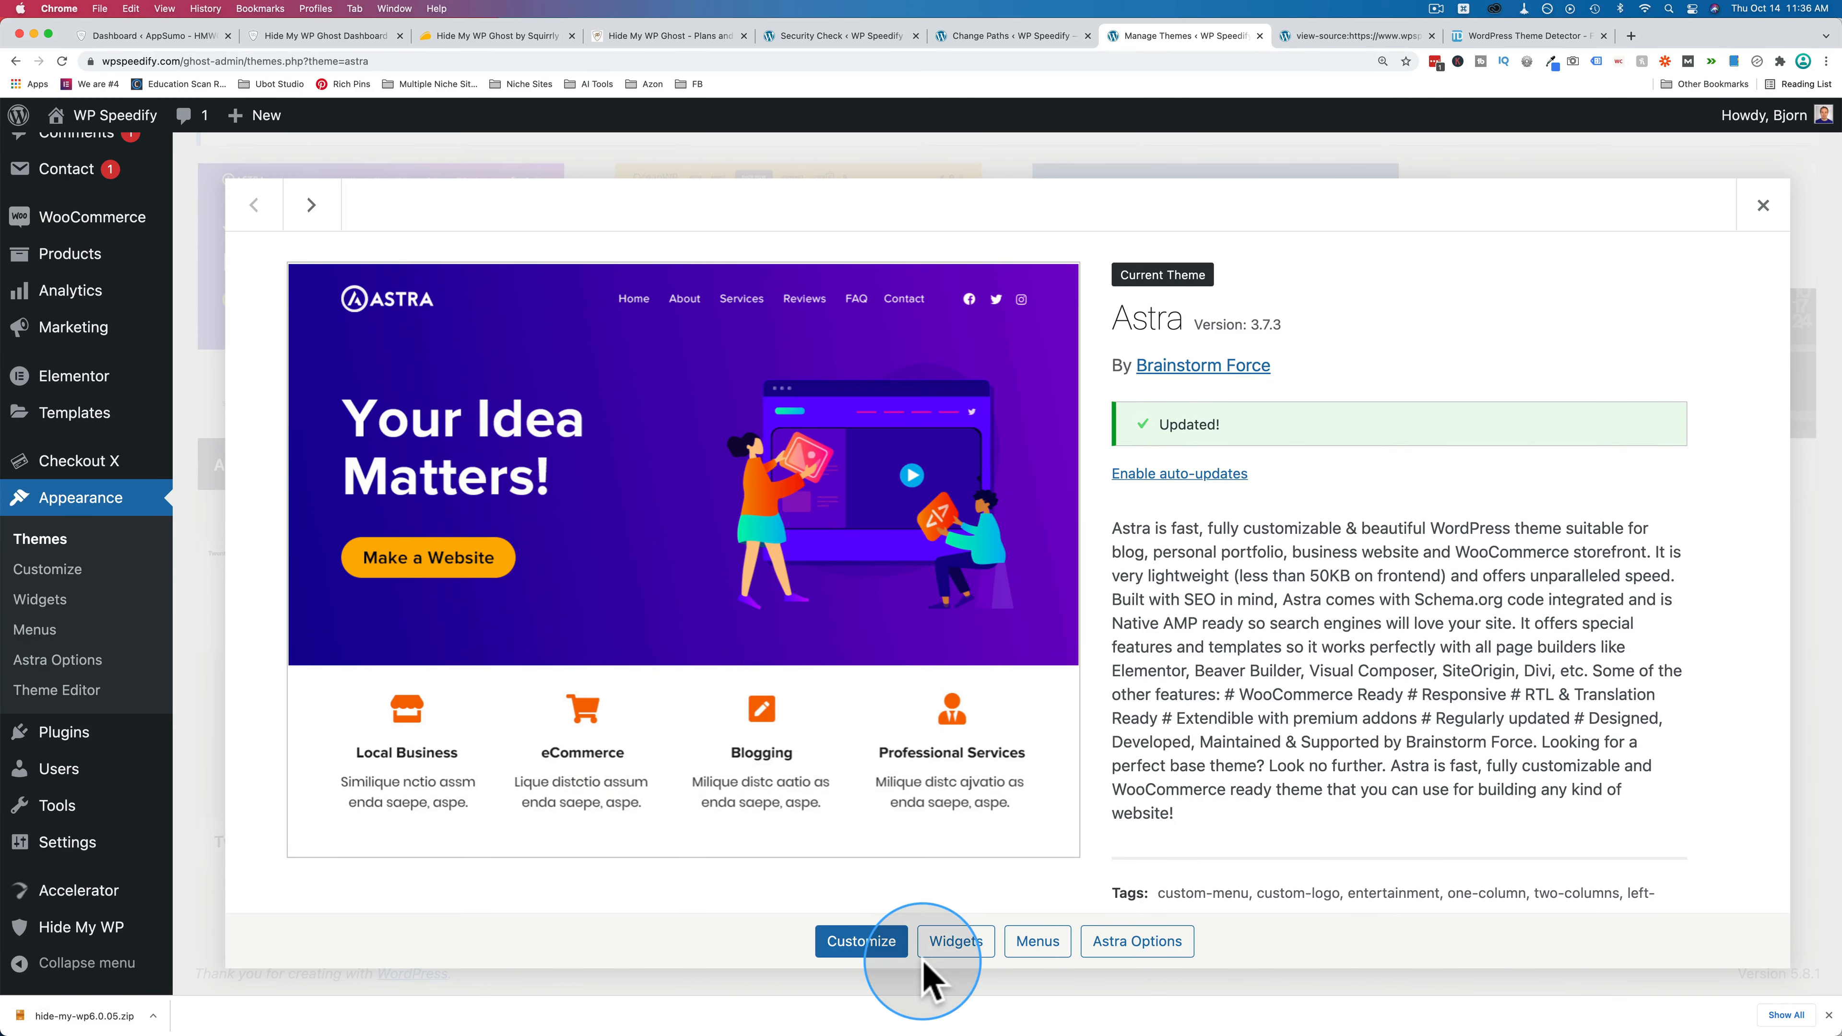
left_click(1260, 36)
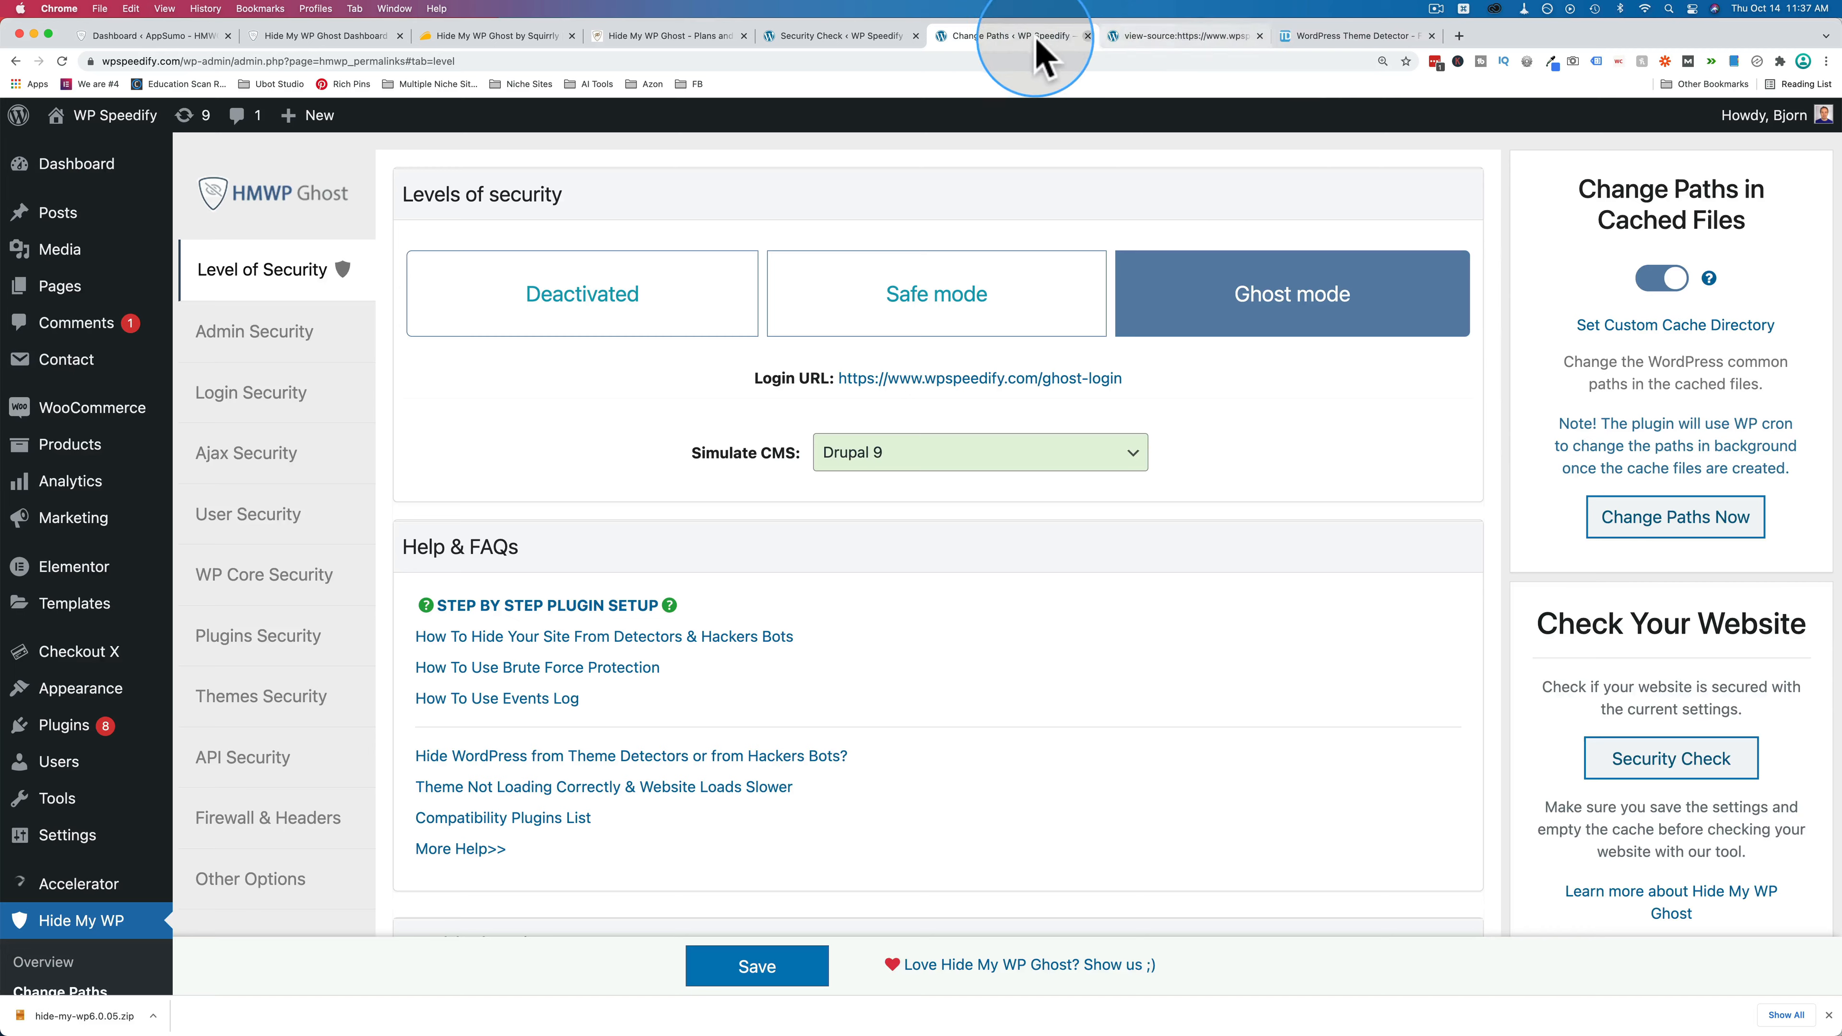
left_click(892, 38)
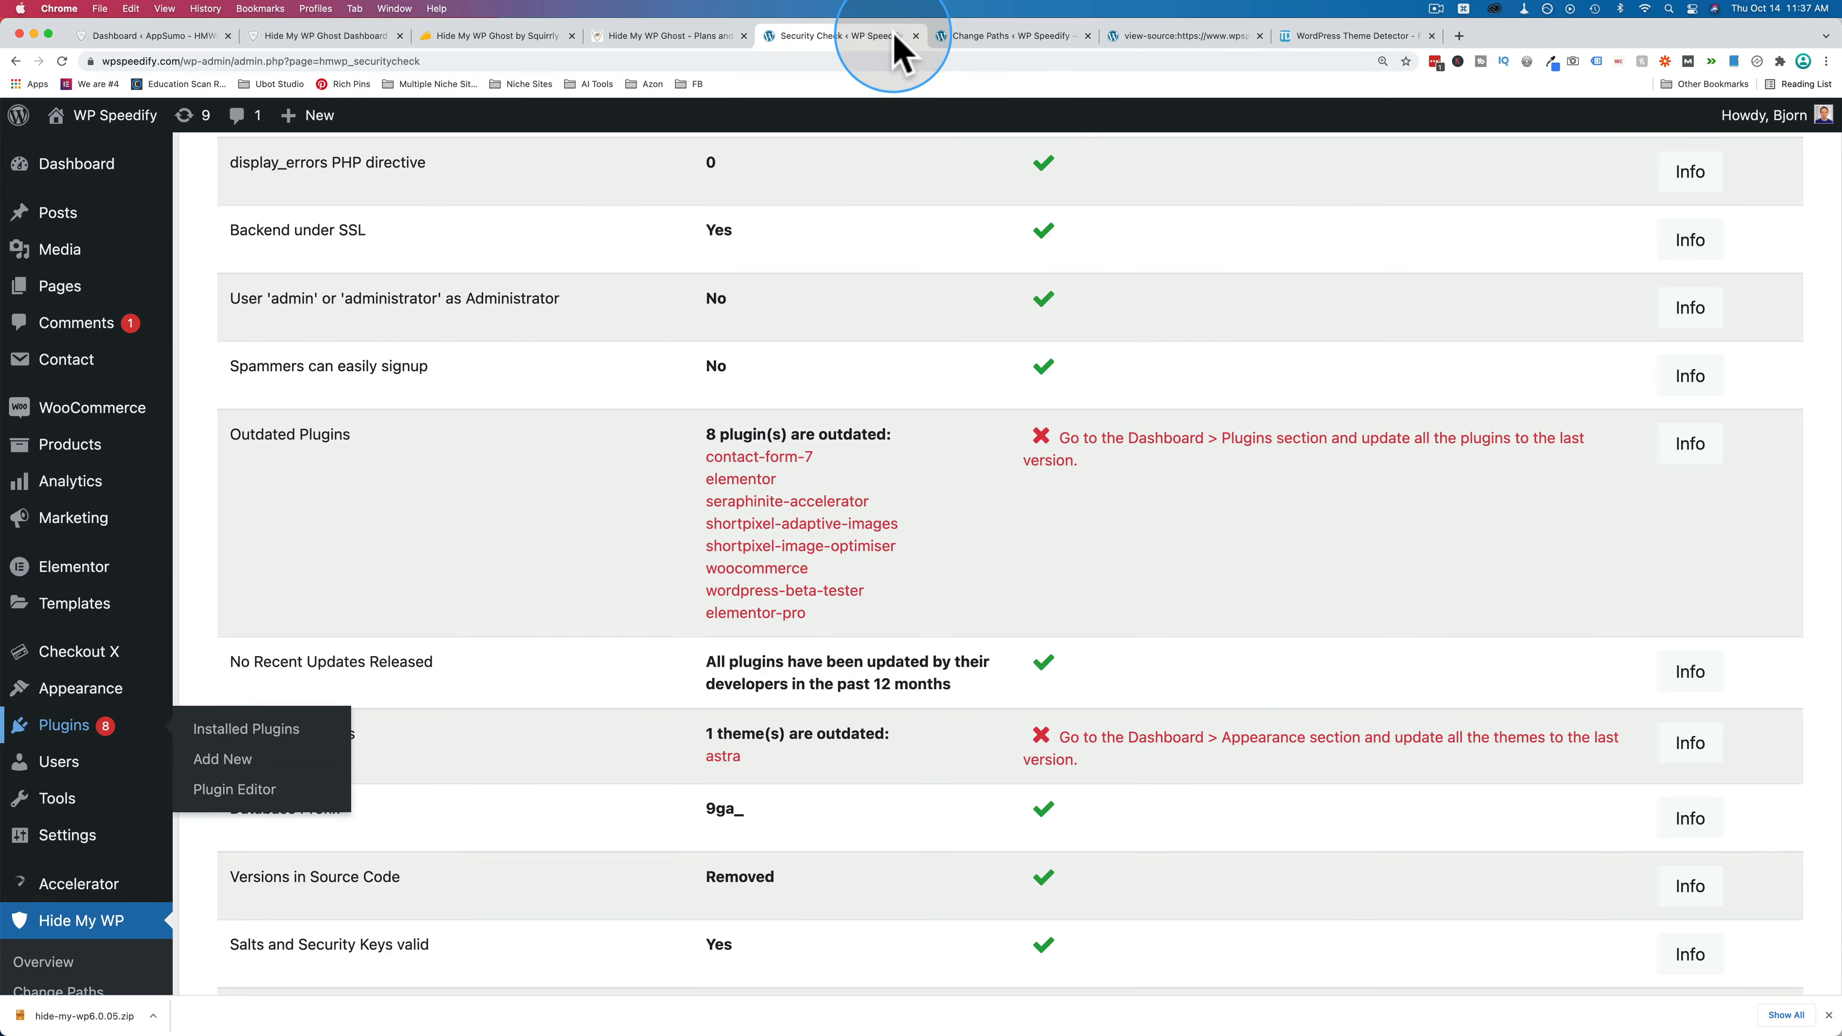
Rerun the security scan and find the failed check for the writable wp-config.php file.
scroll(907, 395, "up", 10)
left_click(1233, 373)
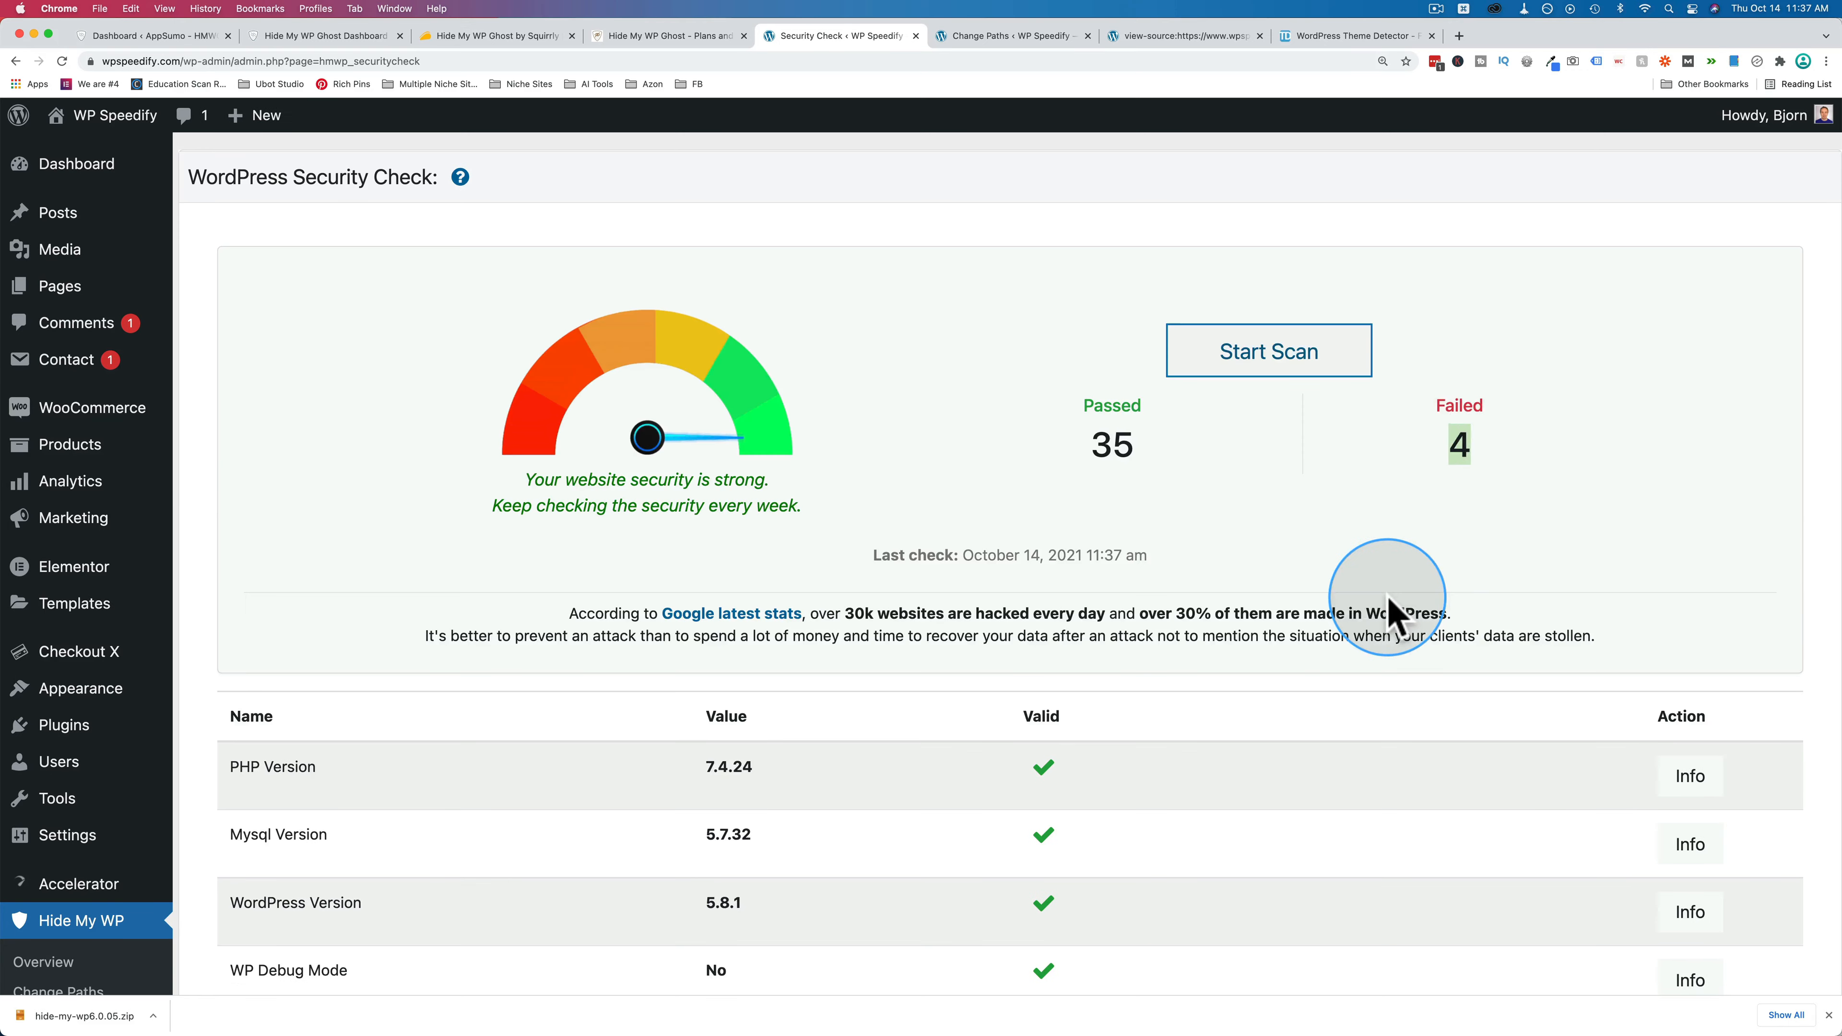
scroll(1388, 615, "down", 15)
scroll(1387, 597, "down", 9)
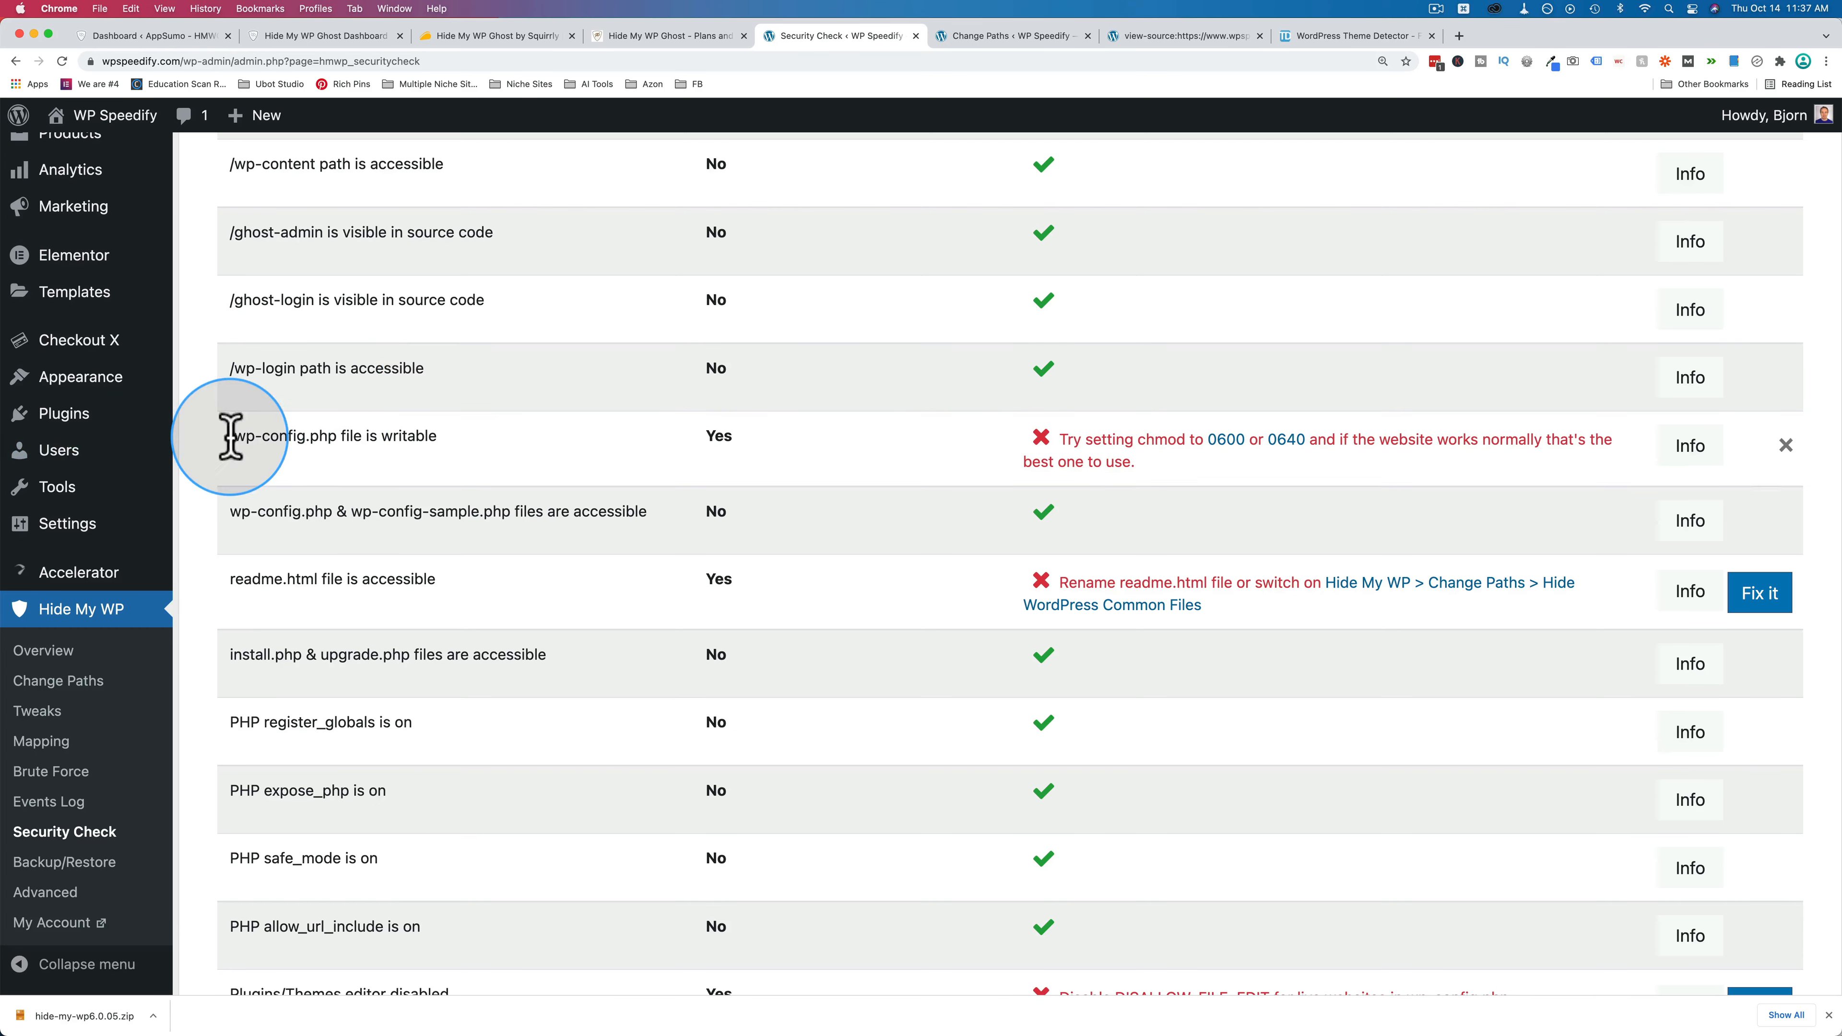
left_click_drag(227, 436, 395, 435)
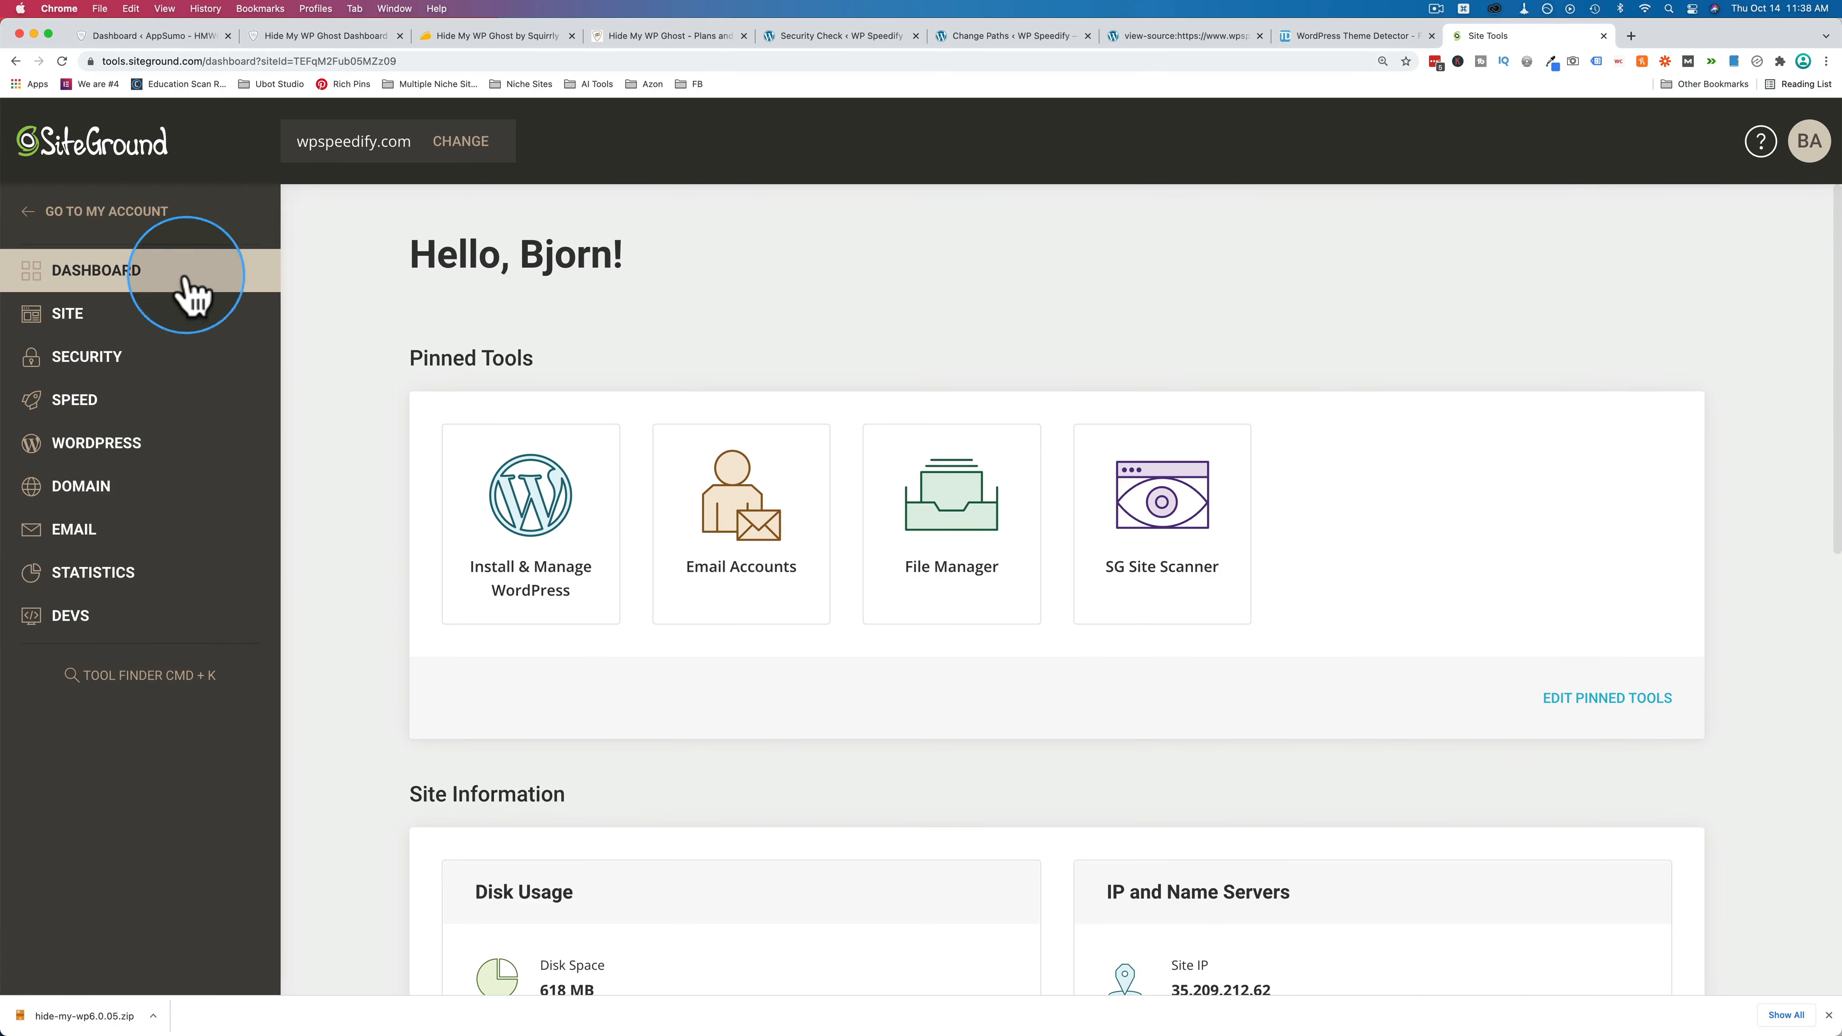
Open the File Manager in SiteGround Site Tools and locate wp-config.php in public_html, checking the Permissions column.
left_click(71, 313)
left_click(92, 368)
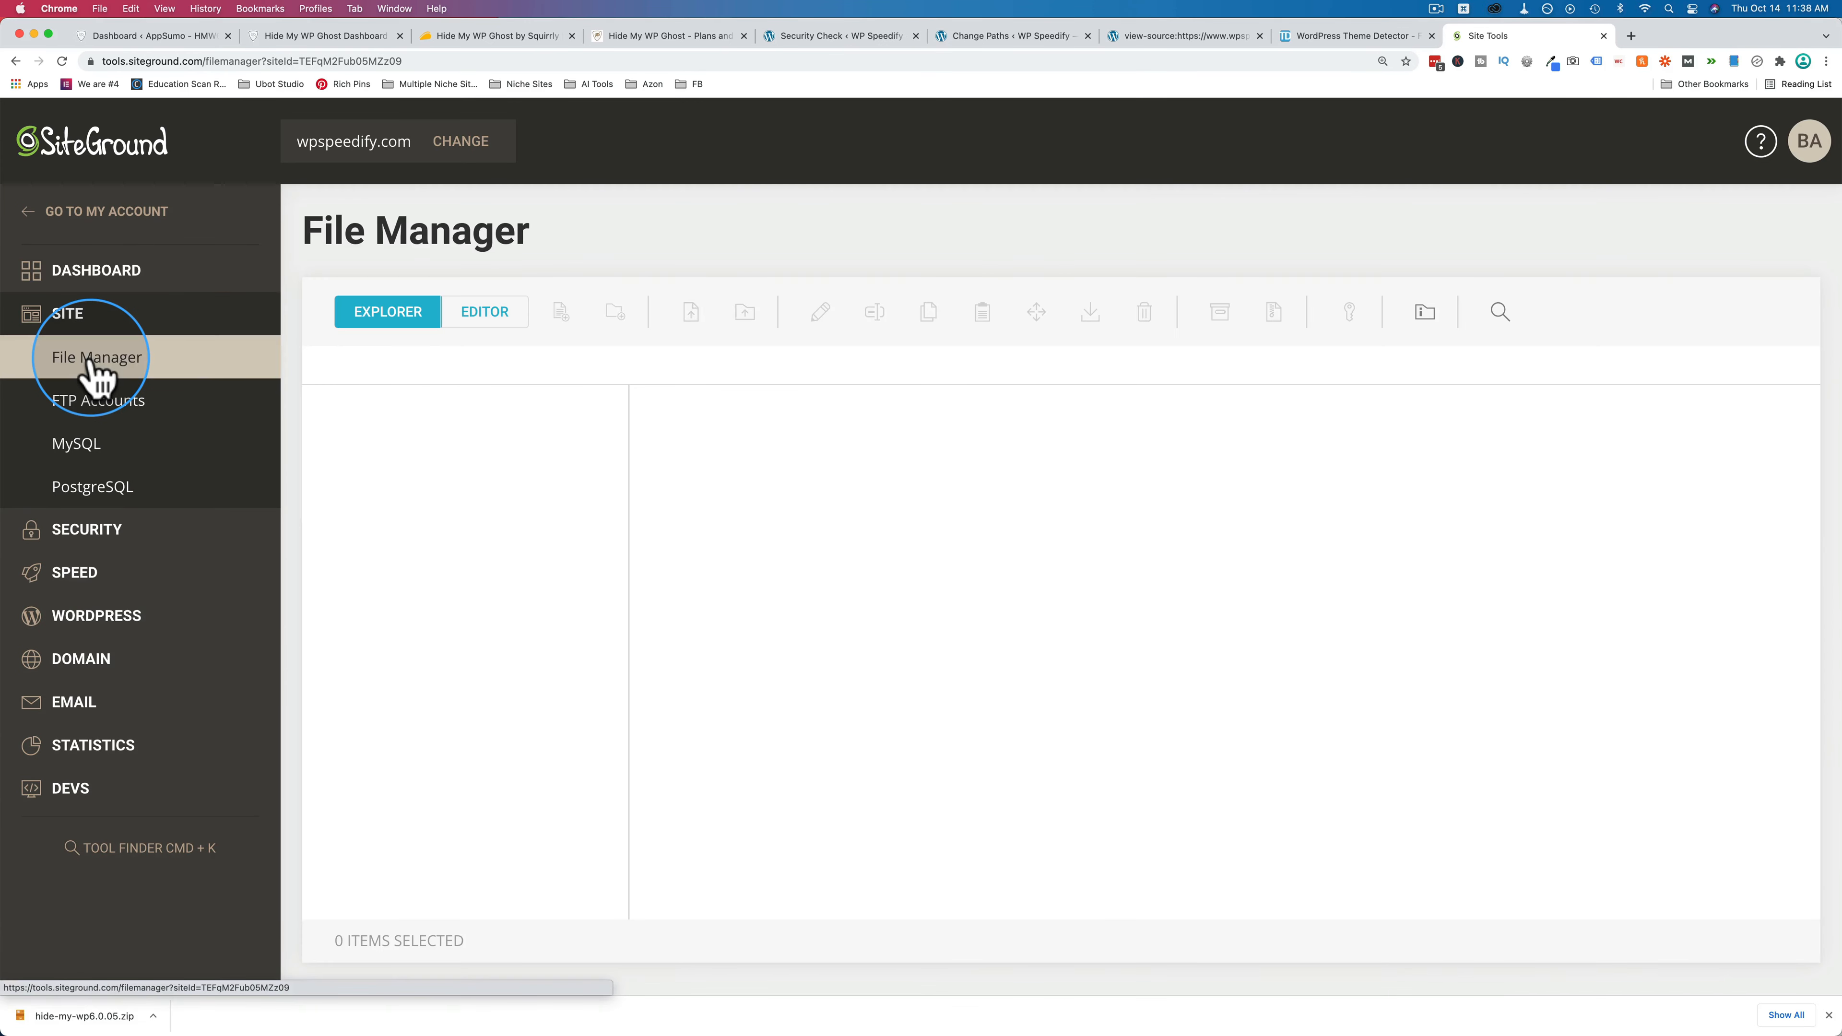
scroll(787, 599, "down", 10)
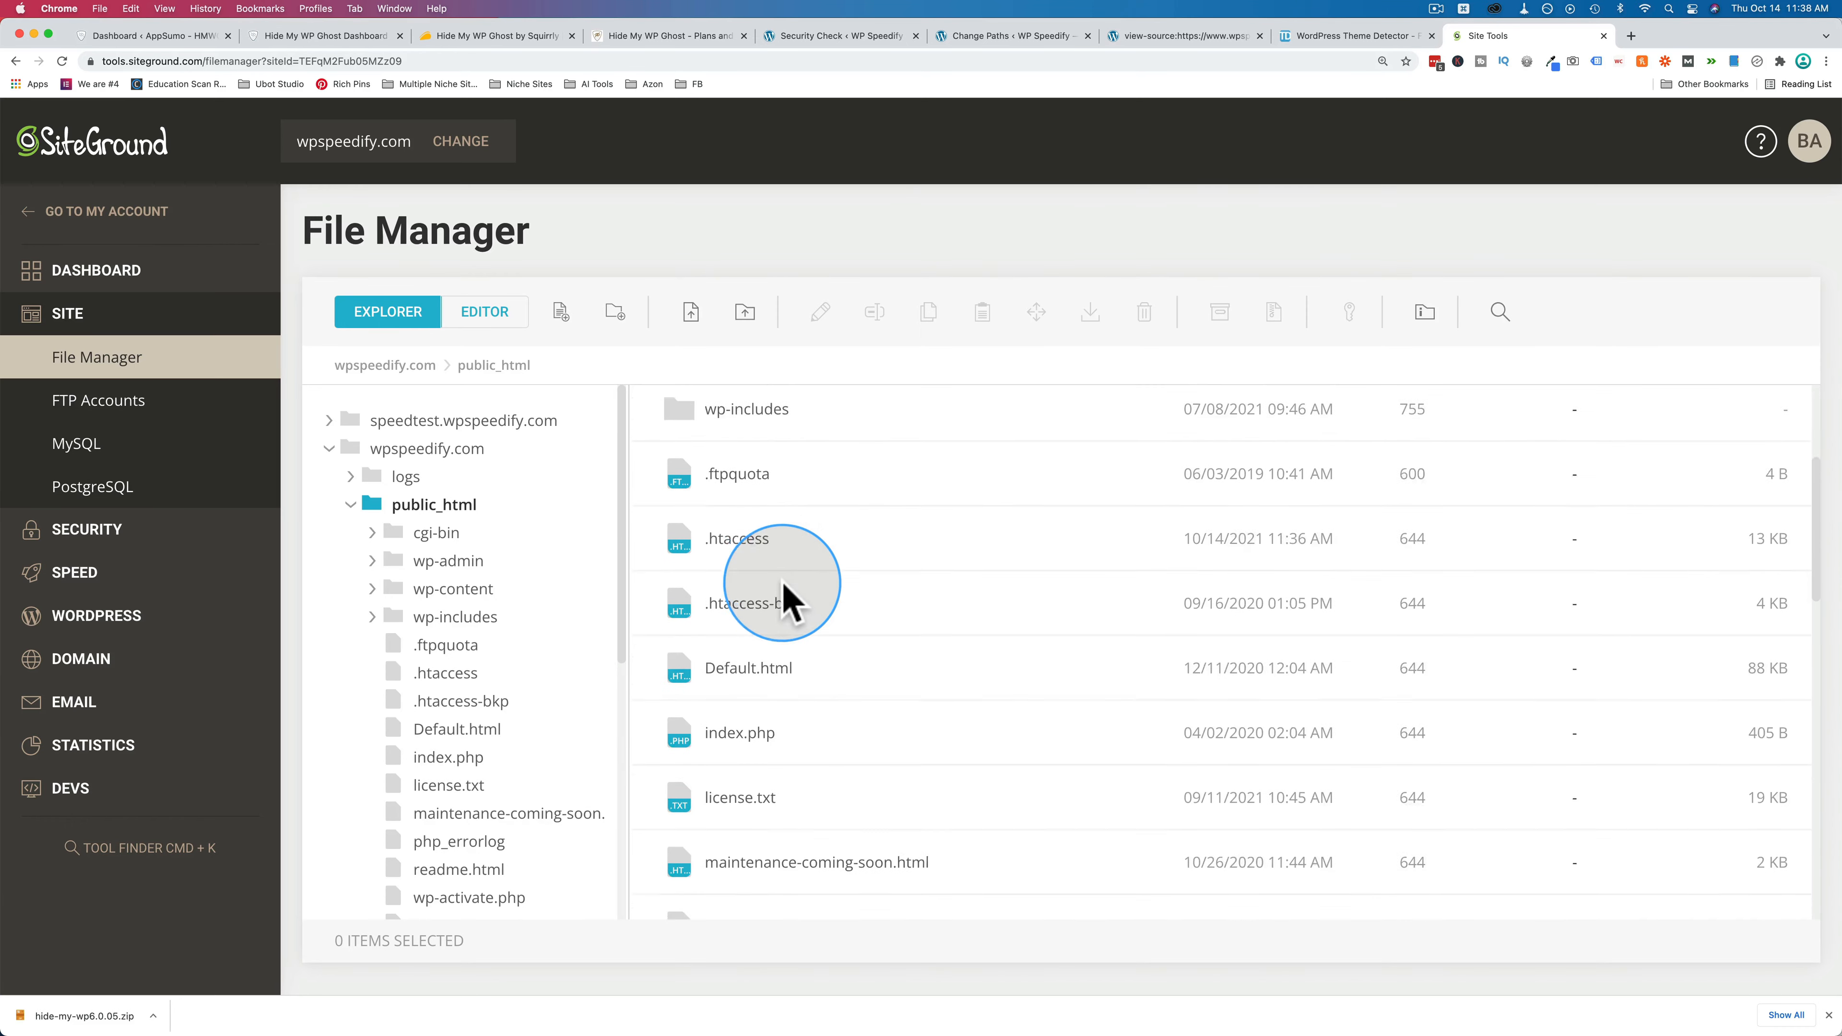
scroll(787, 598, "down", 6)
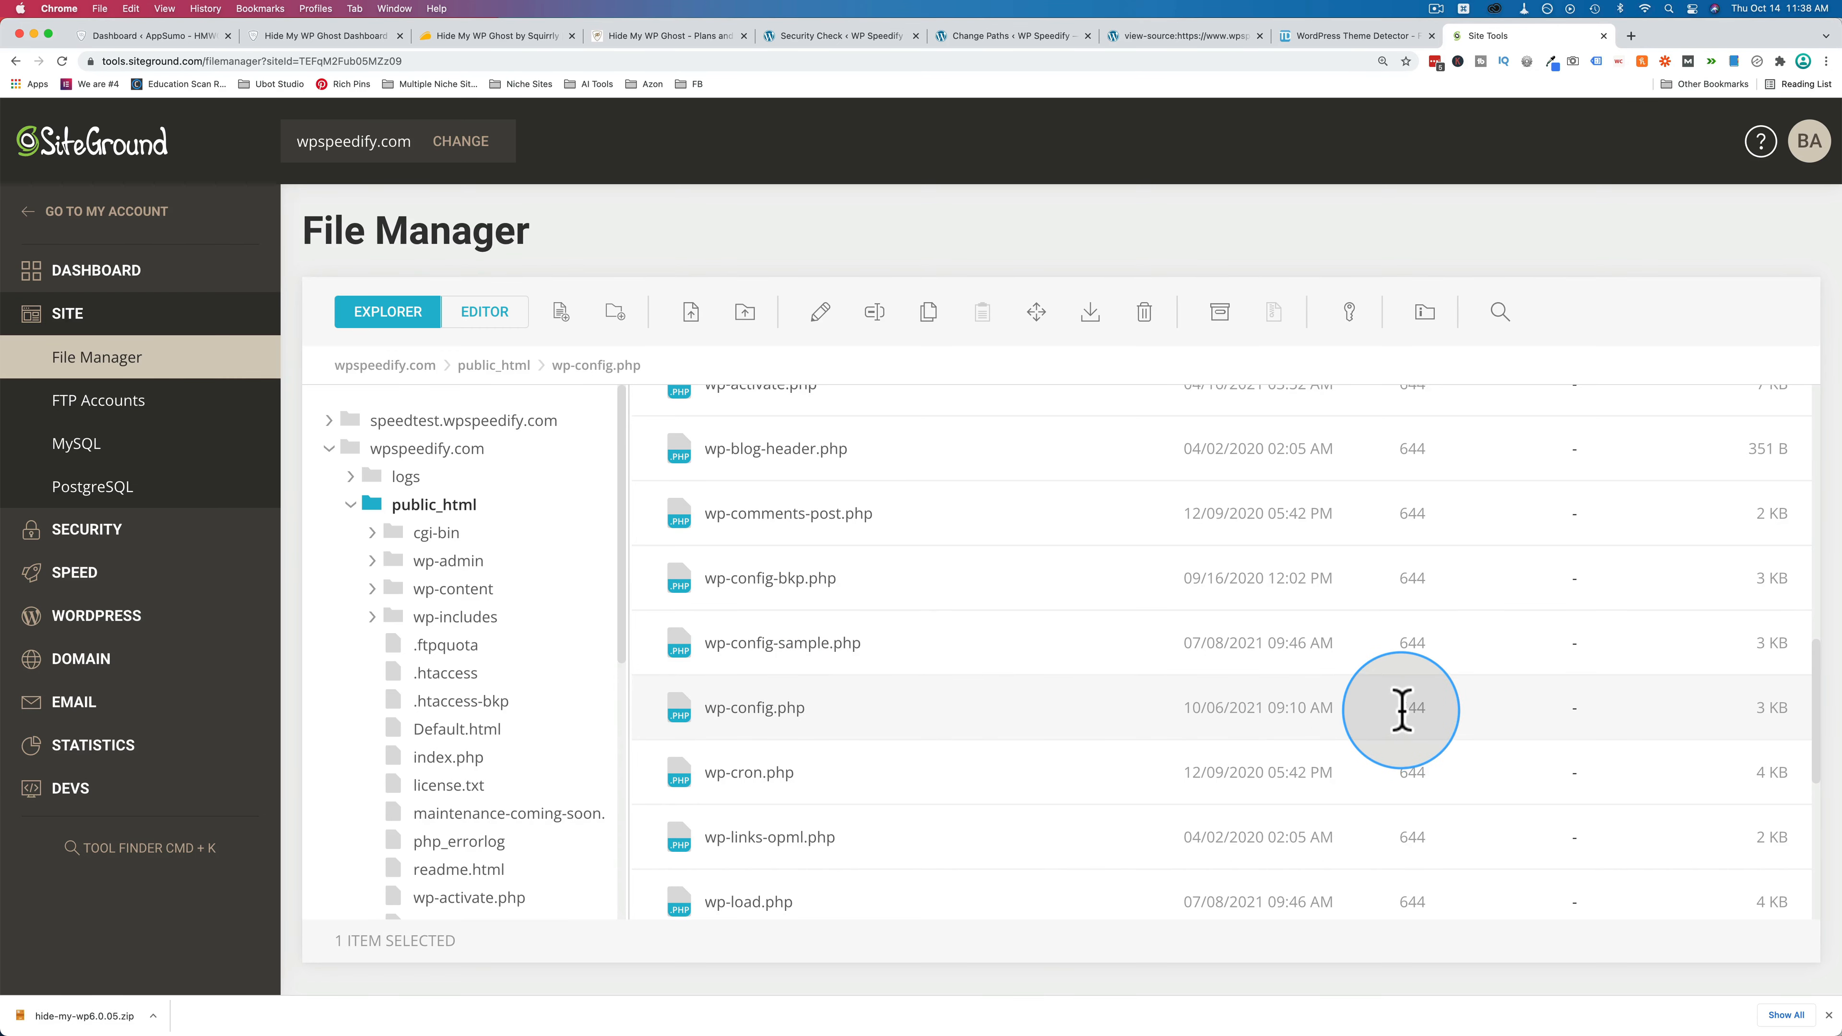
scroll(1420, 708, "up", 12)
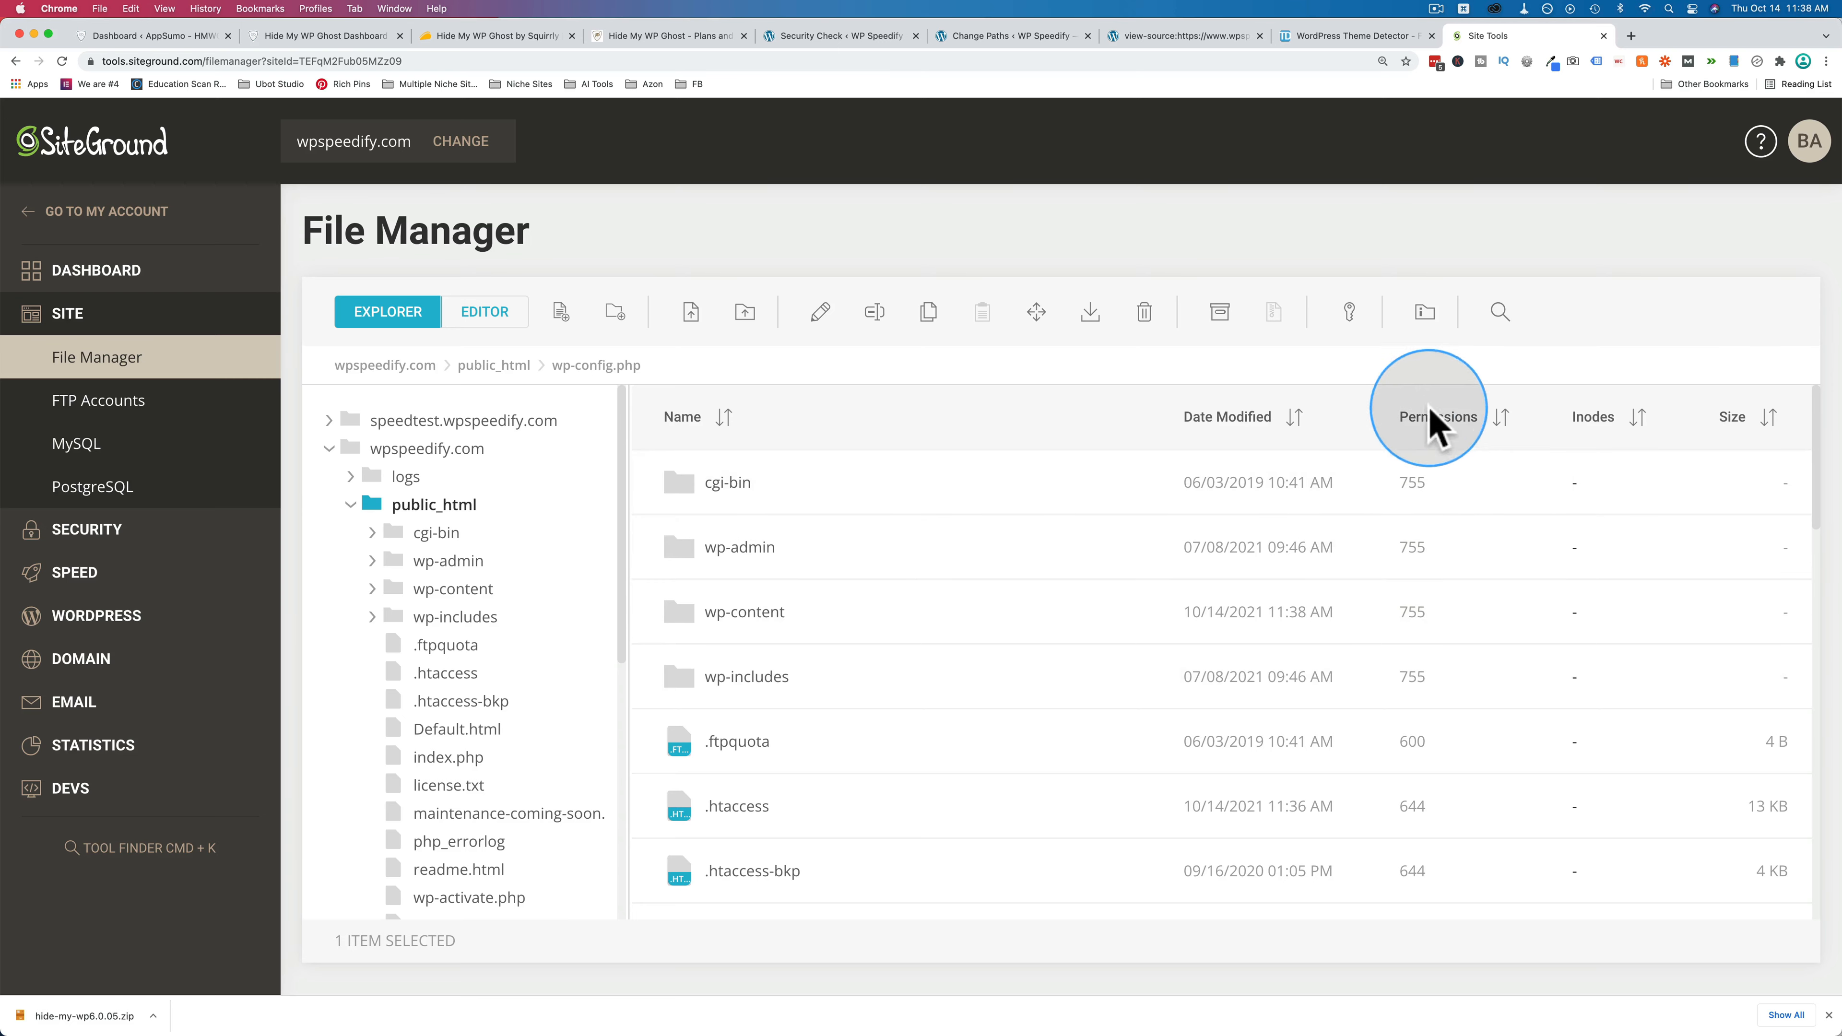
scroll(1444, 541, "down", 5)
scroll(1443, 548, "down", 8)
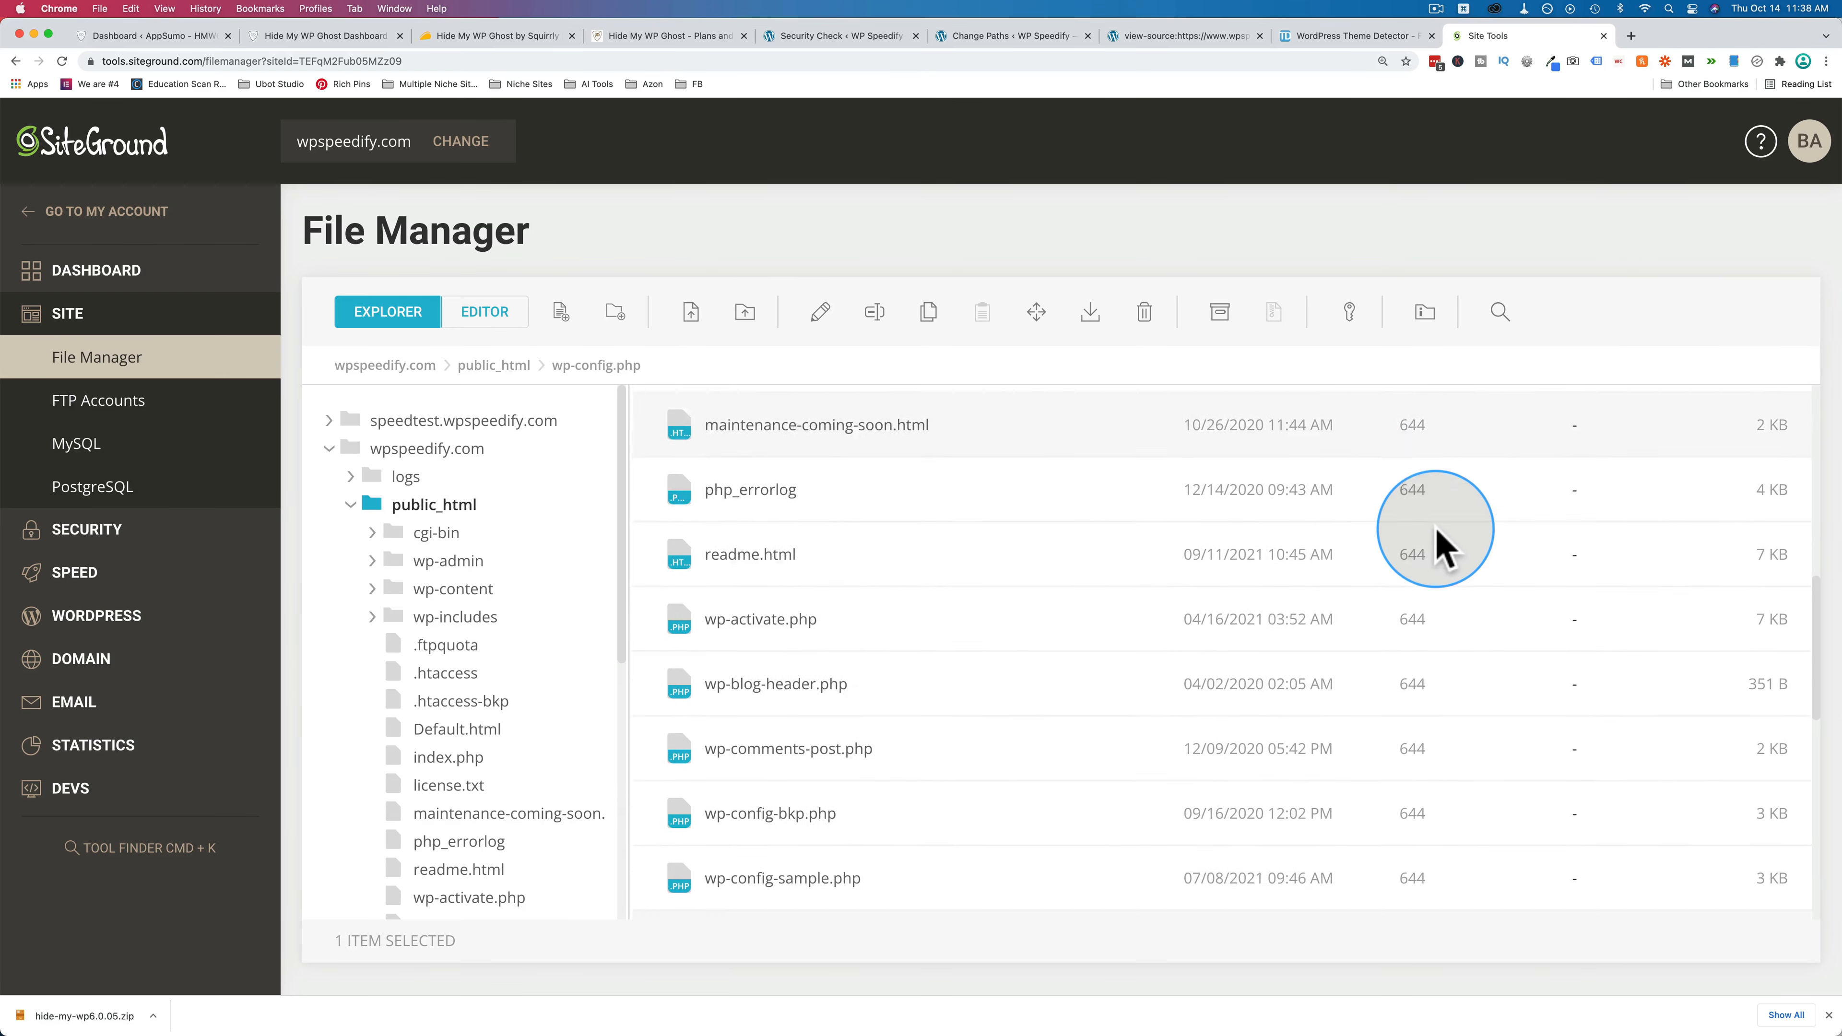
scroll(1444, 548, "down", 1)
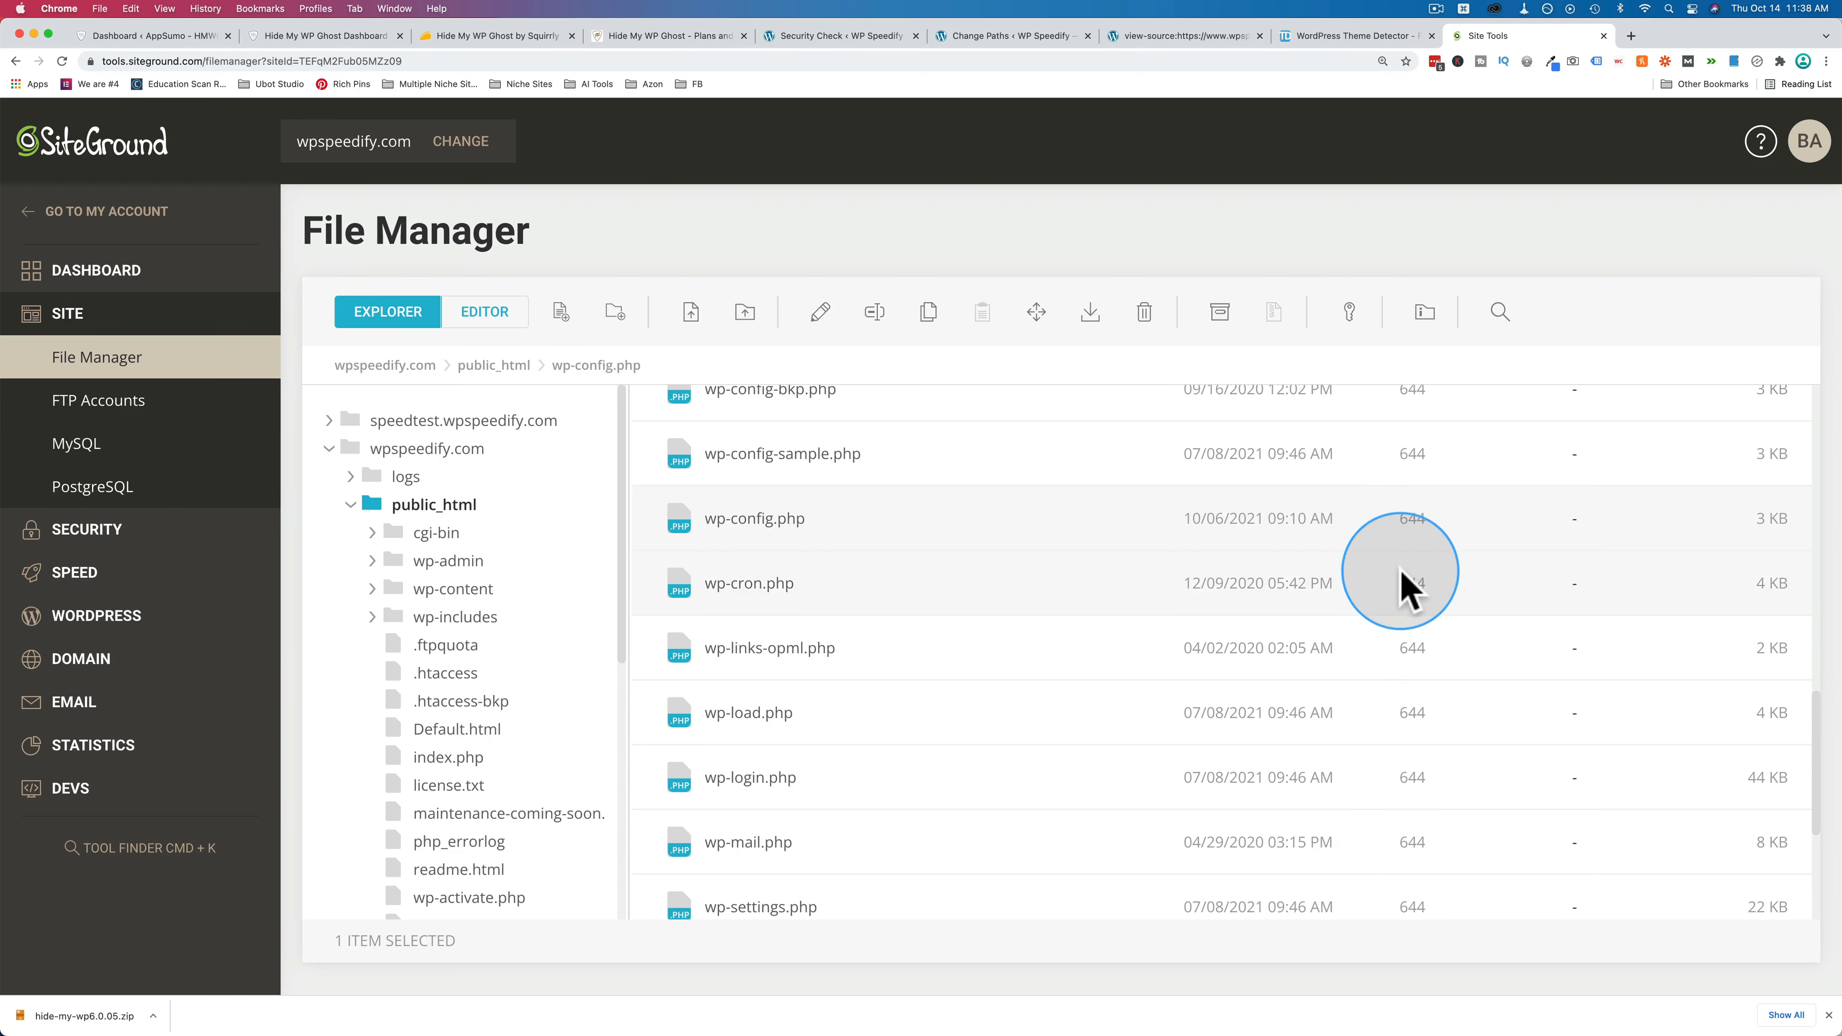
left_click(1379, 545)
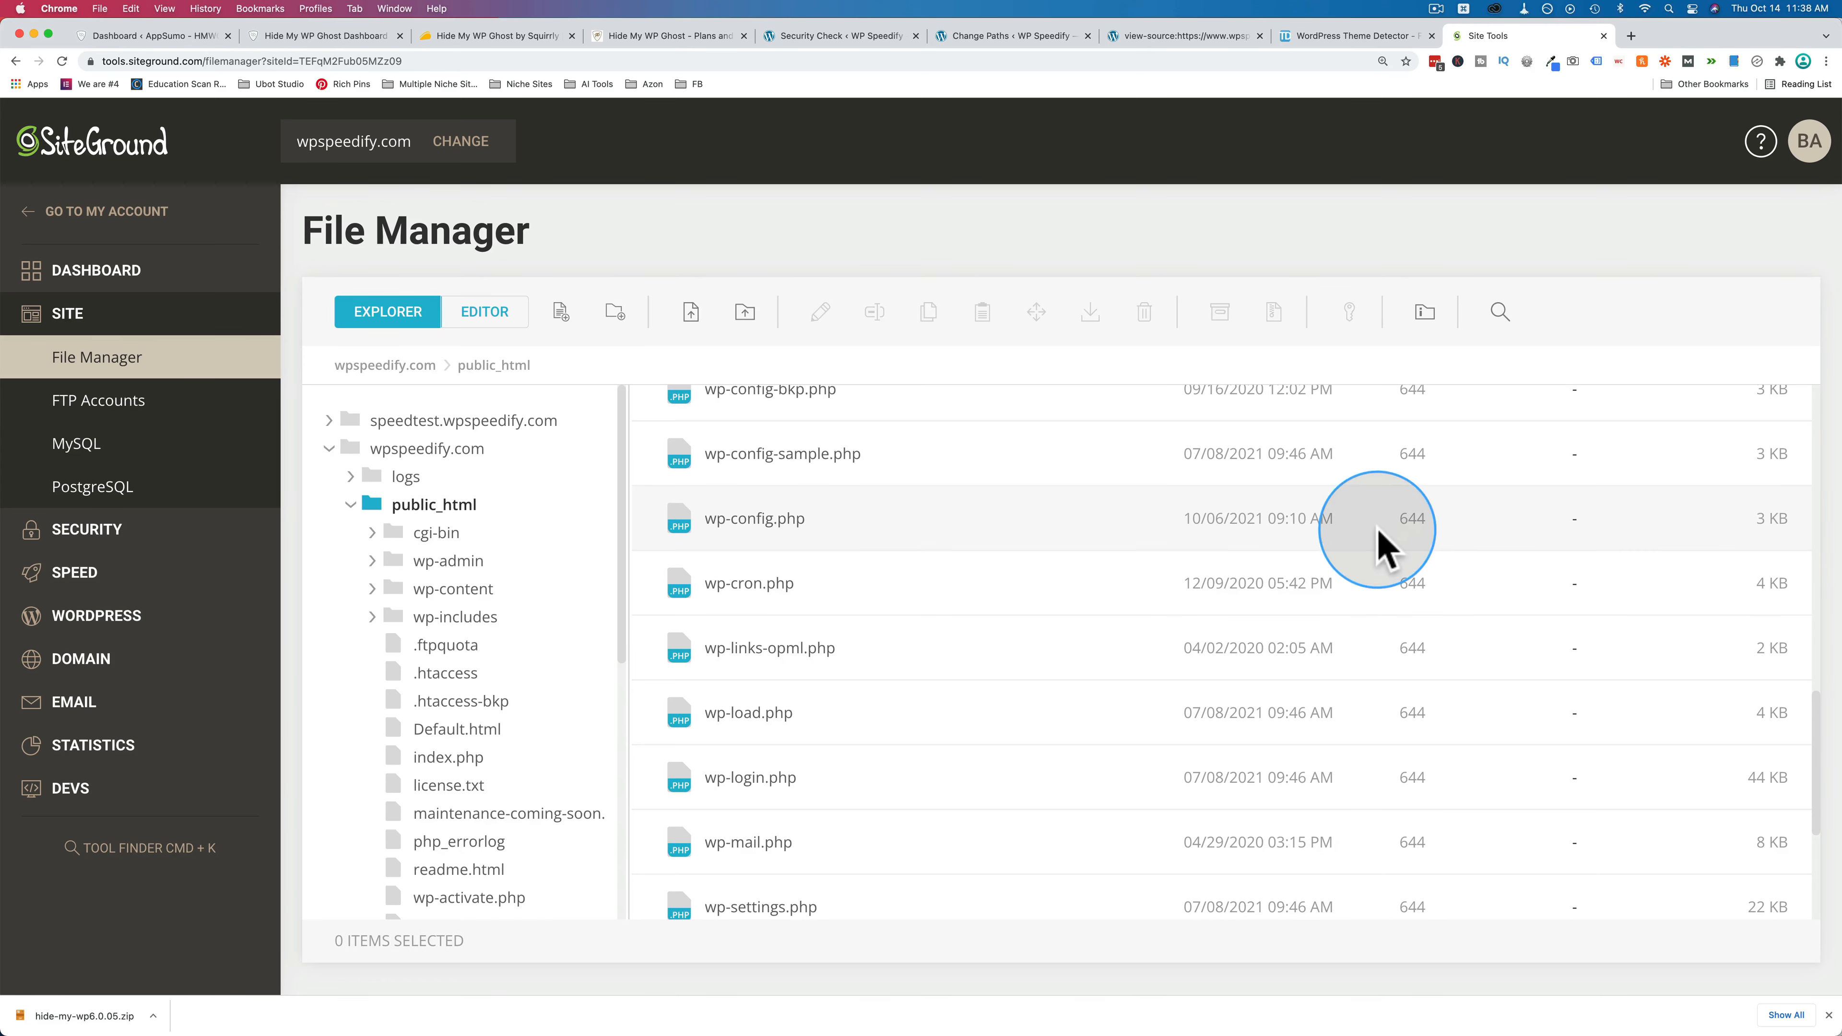
Change the permissions of wp-config.php to 600, consulting the recommended chmod values on the Security Check page.
right_click(1410, 521)
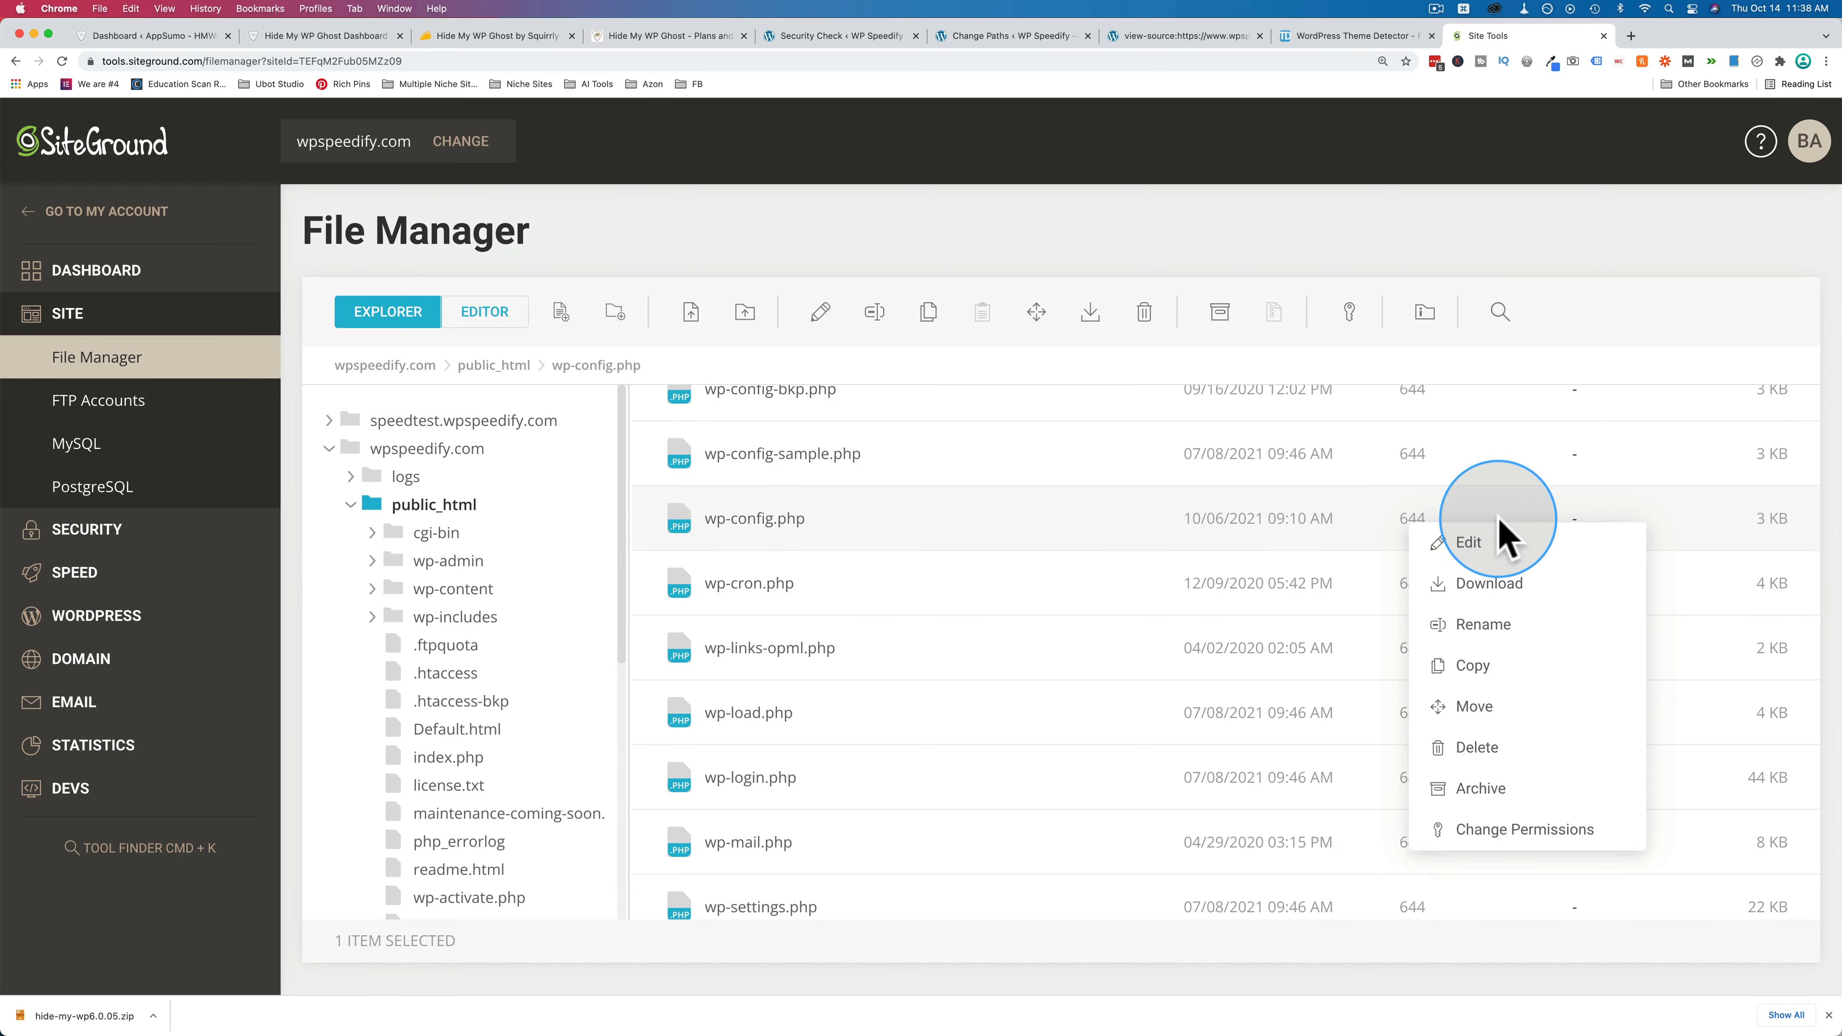
left_click(1521, 832)
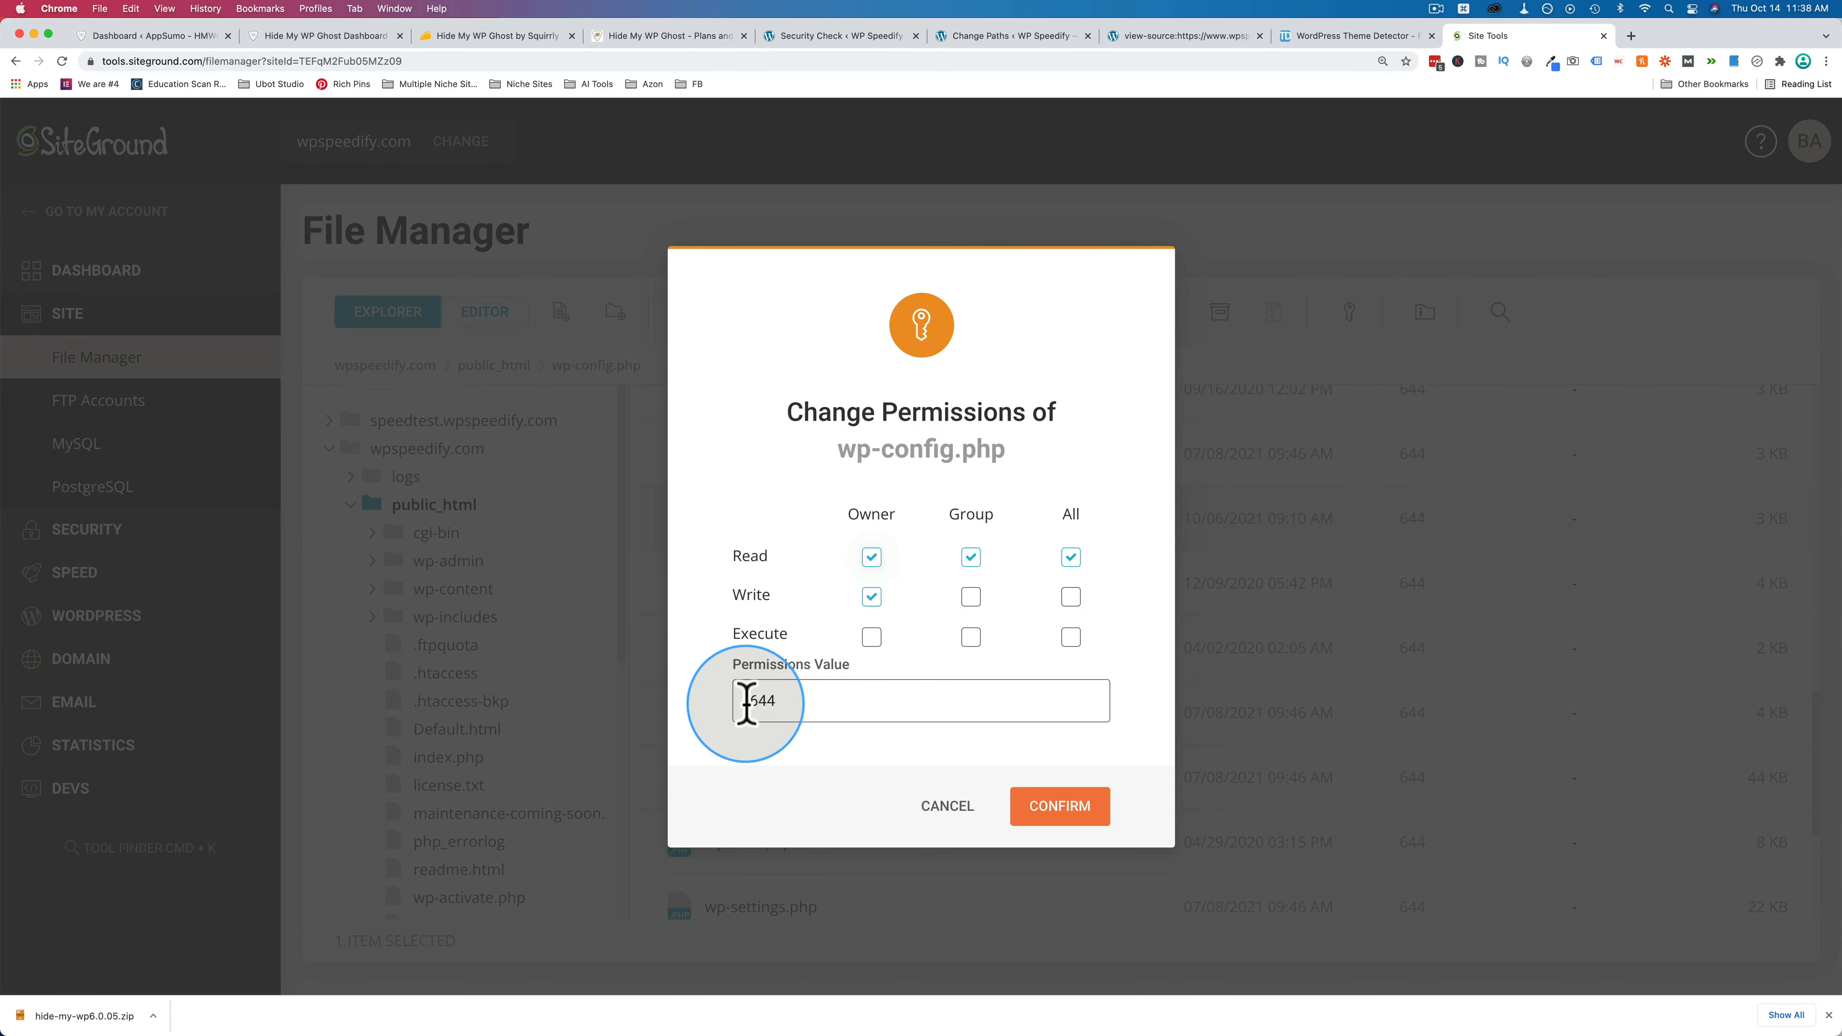
left_click(798, 36)
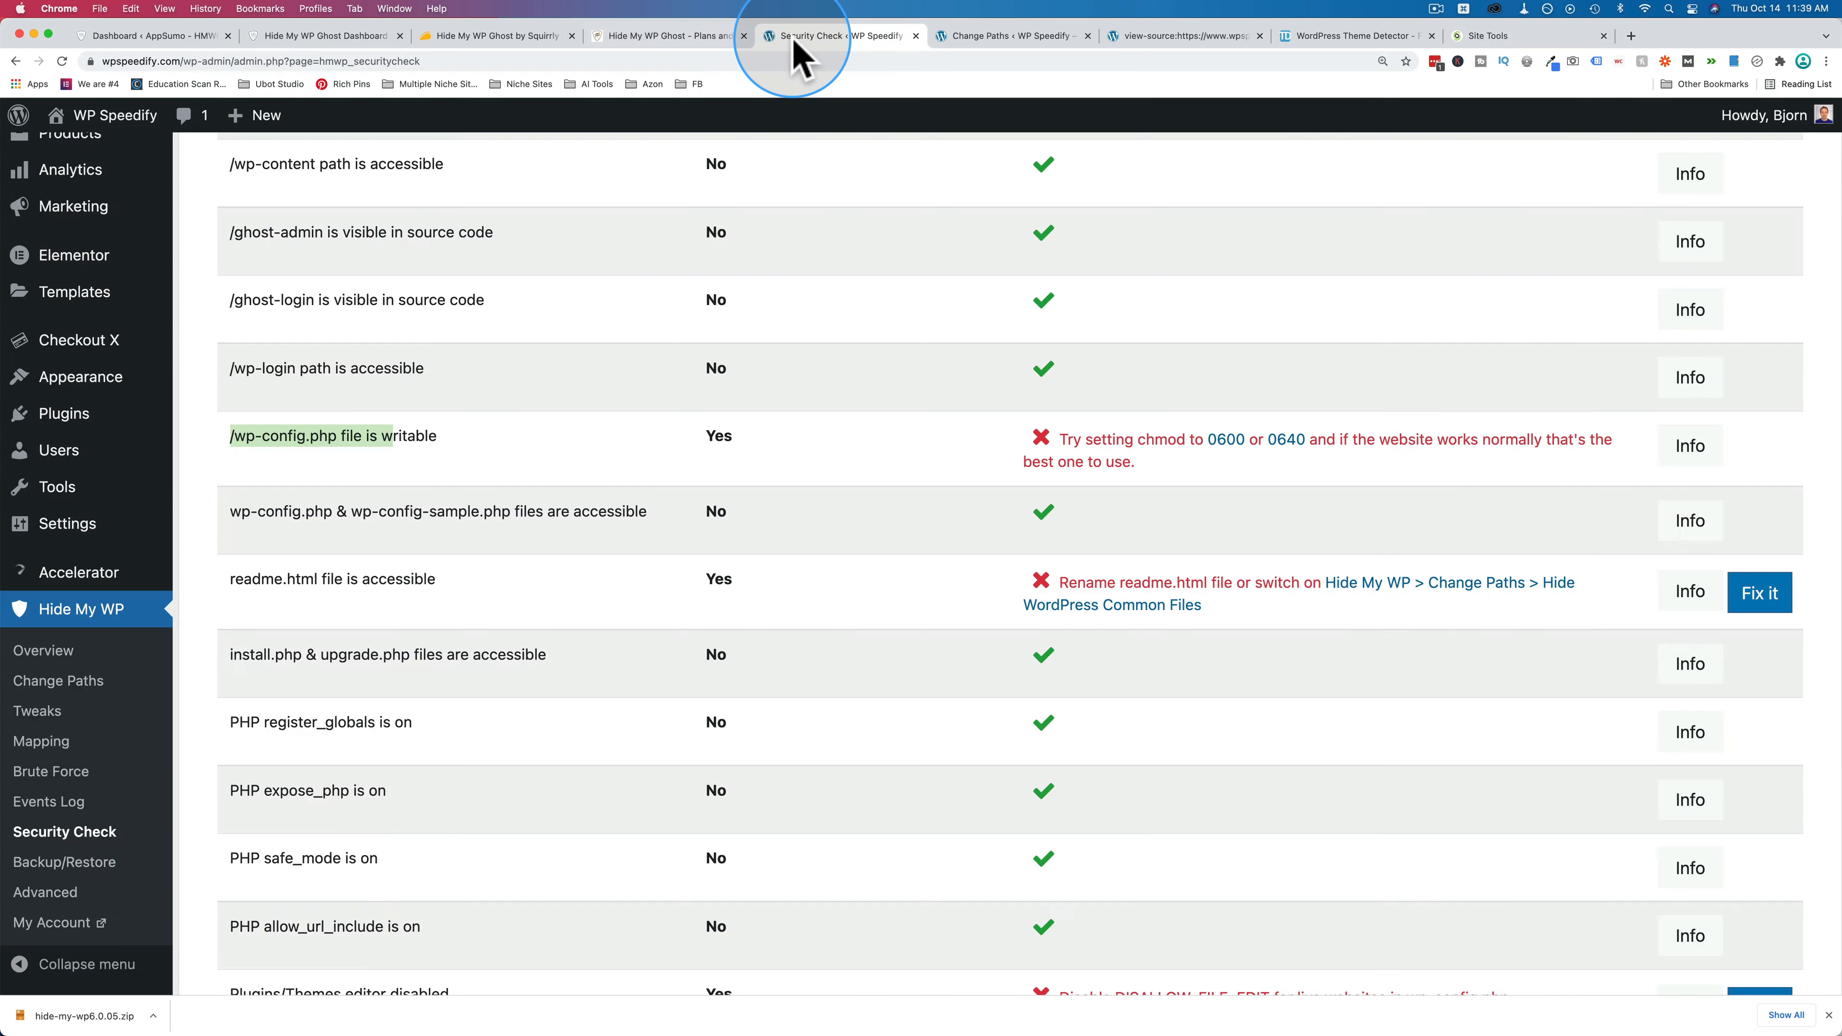
left_click_drag(1207, 440, 1326, 440)
left_click(1488, 36)
left_click(770, 701)
key("BackSpace")
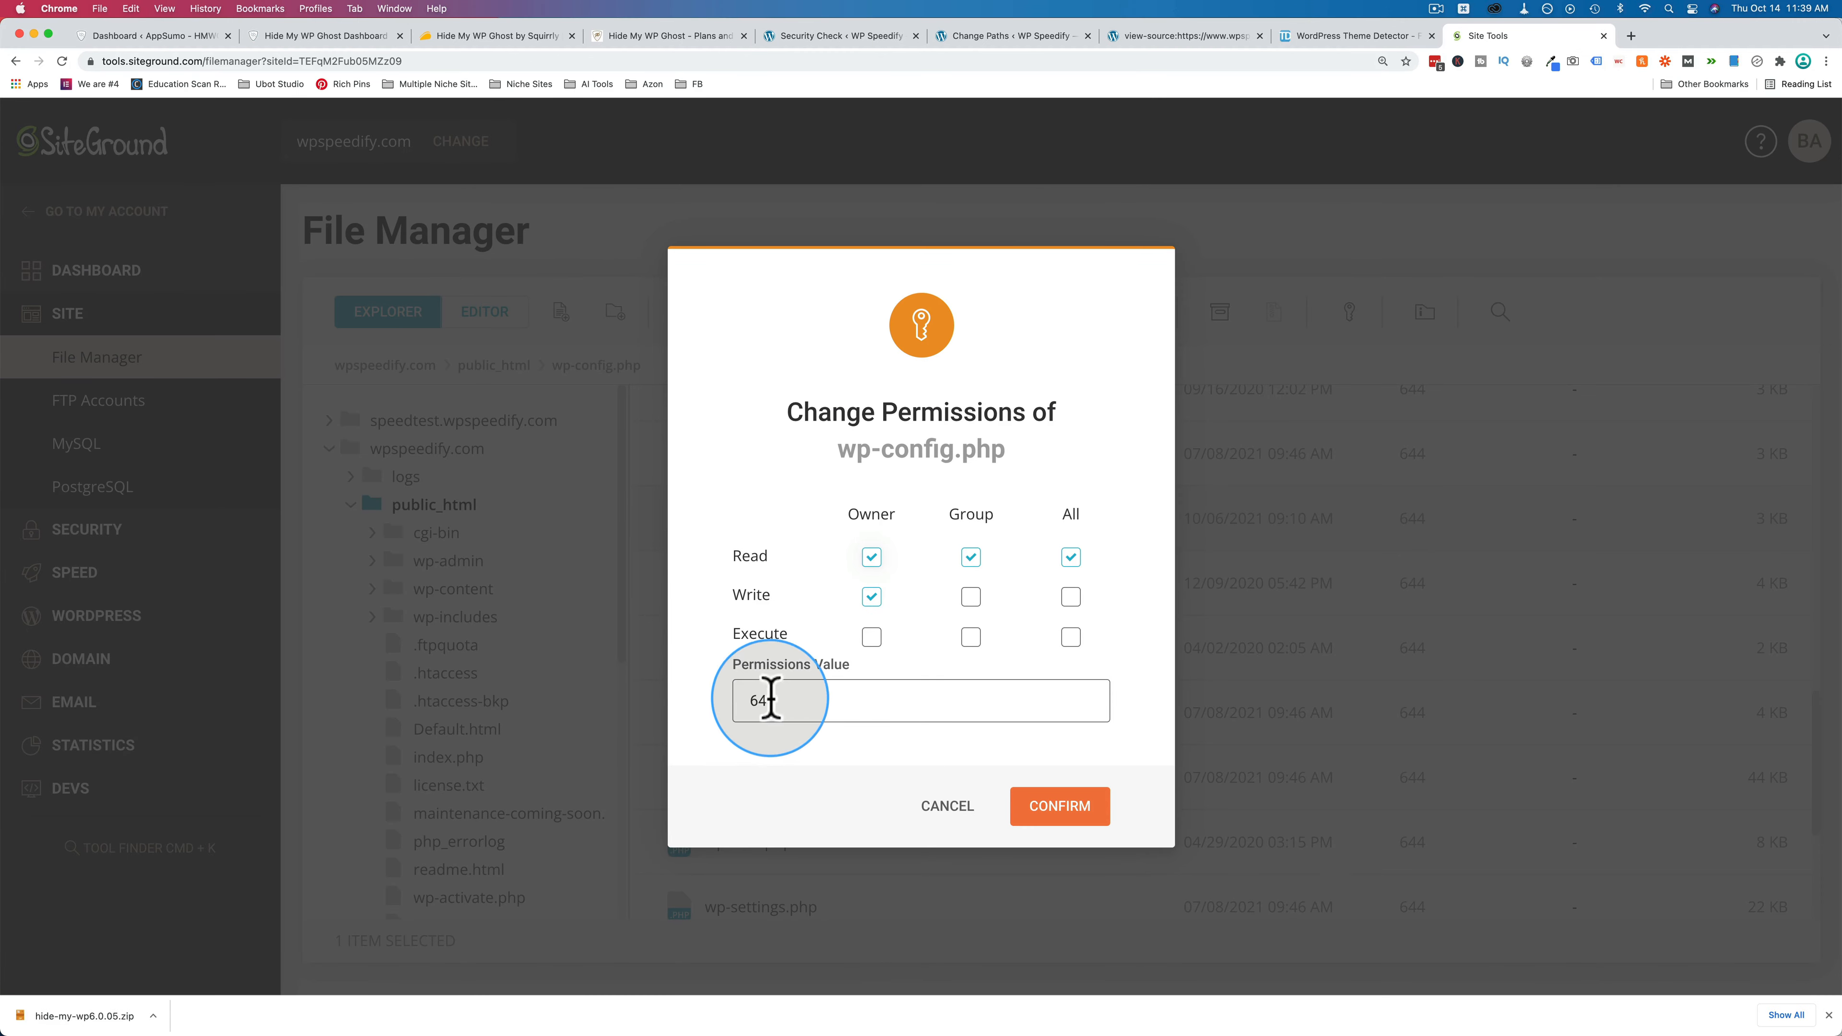
type("600")
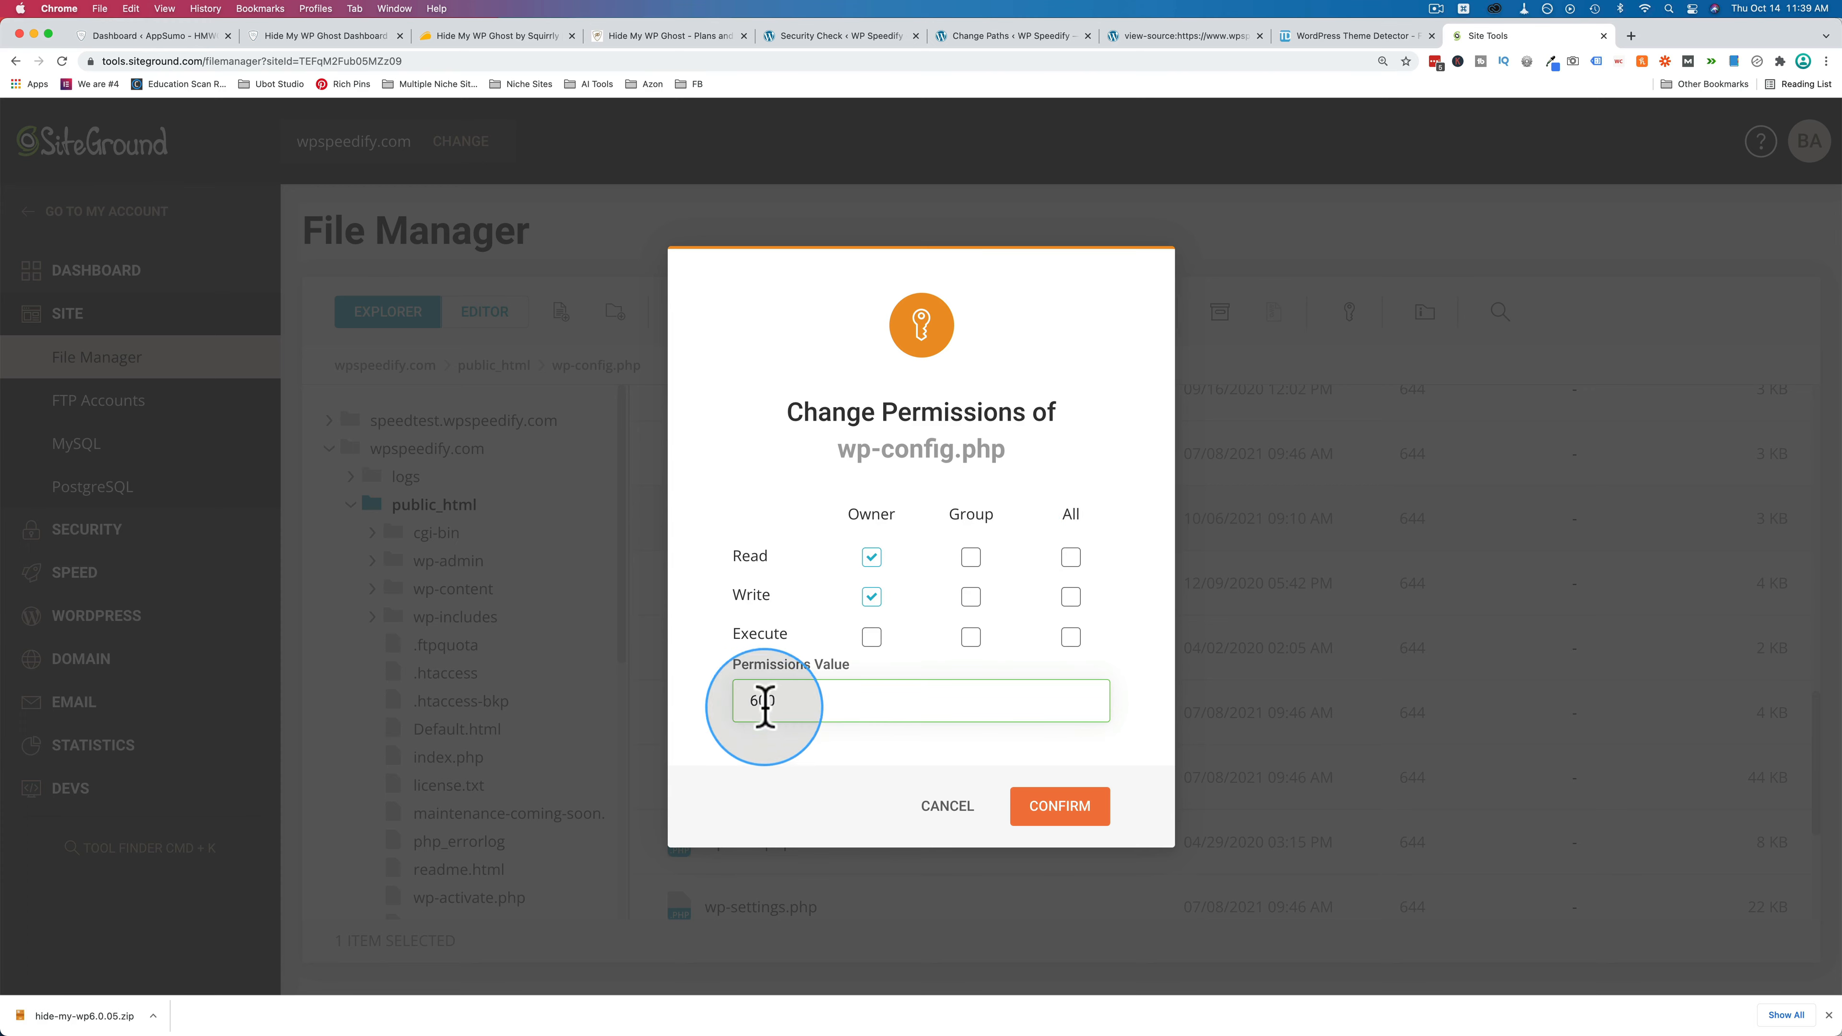
left_click(1066, 816)
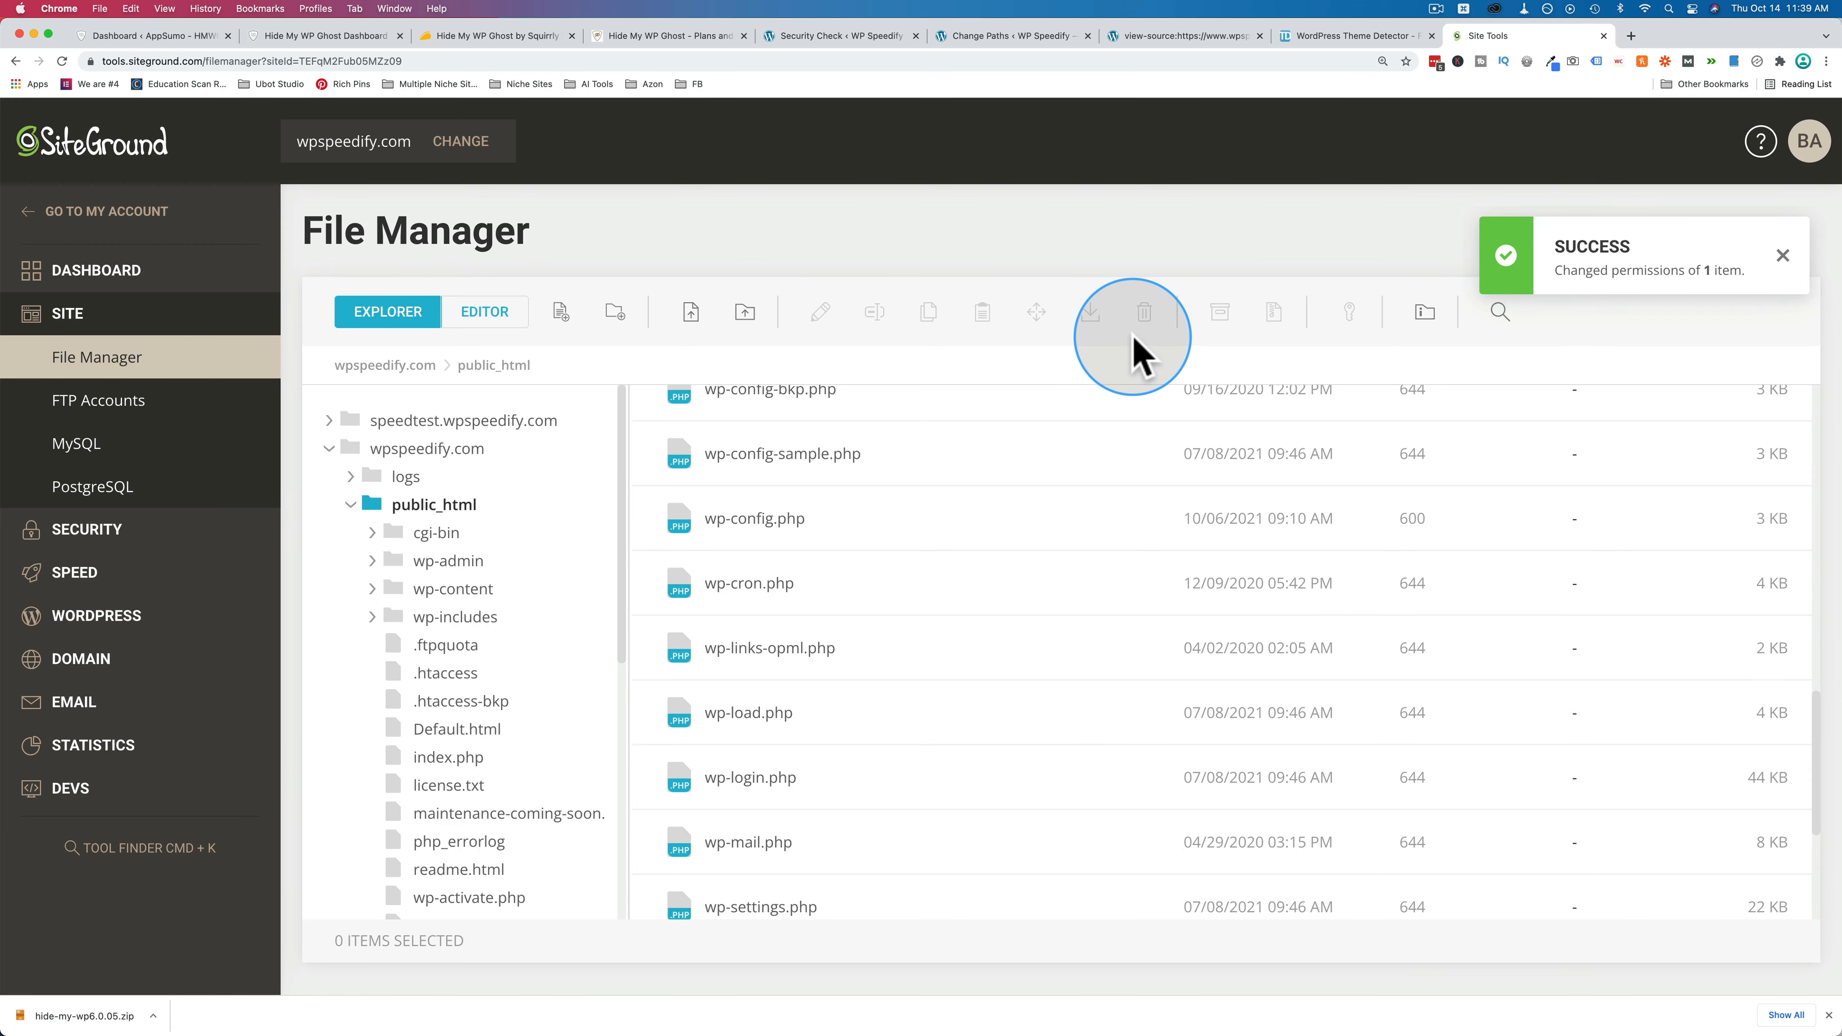
Open the Hide My WP overview in a separate tab and visit the live site from there to check its front page.
left_click(804, 37)
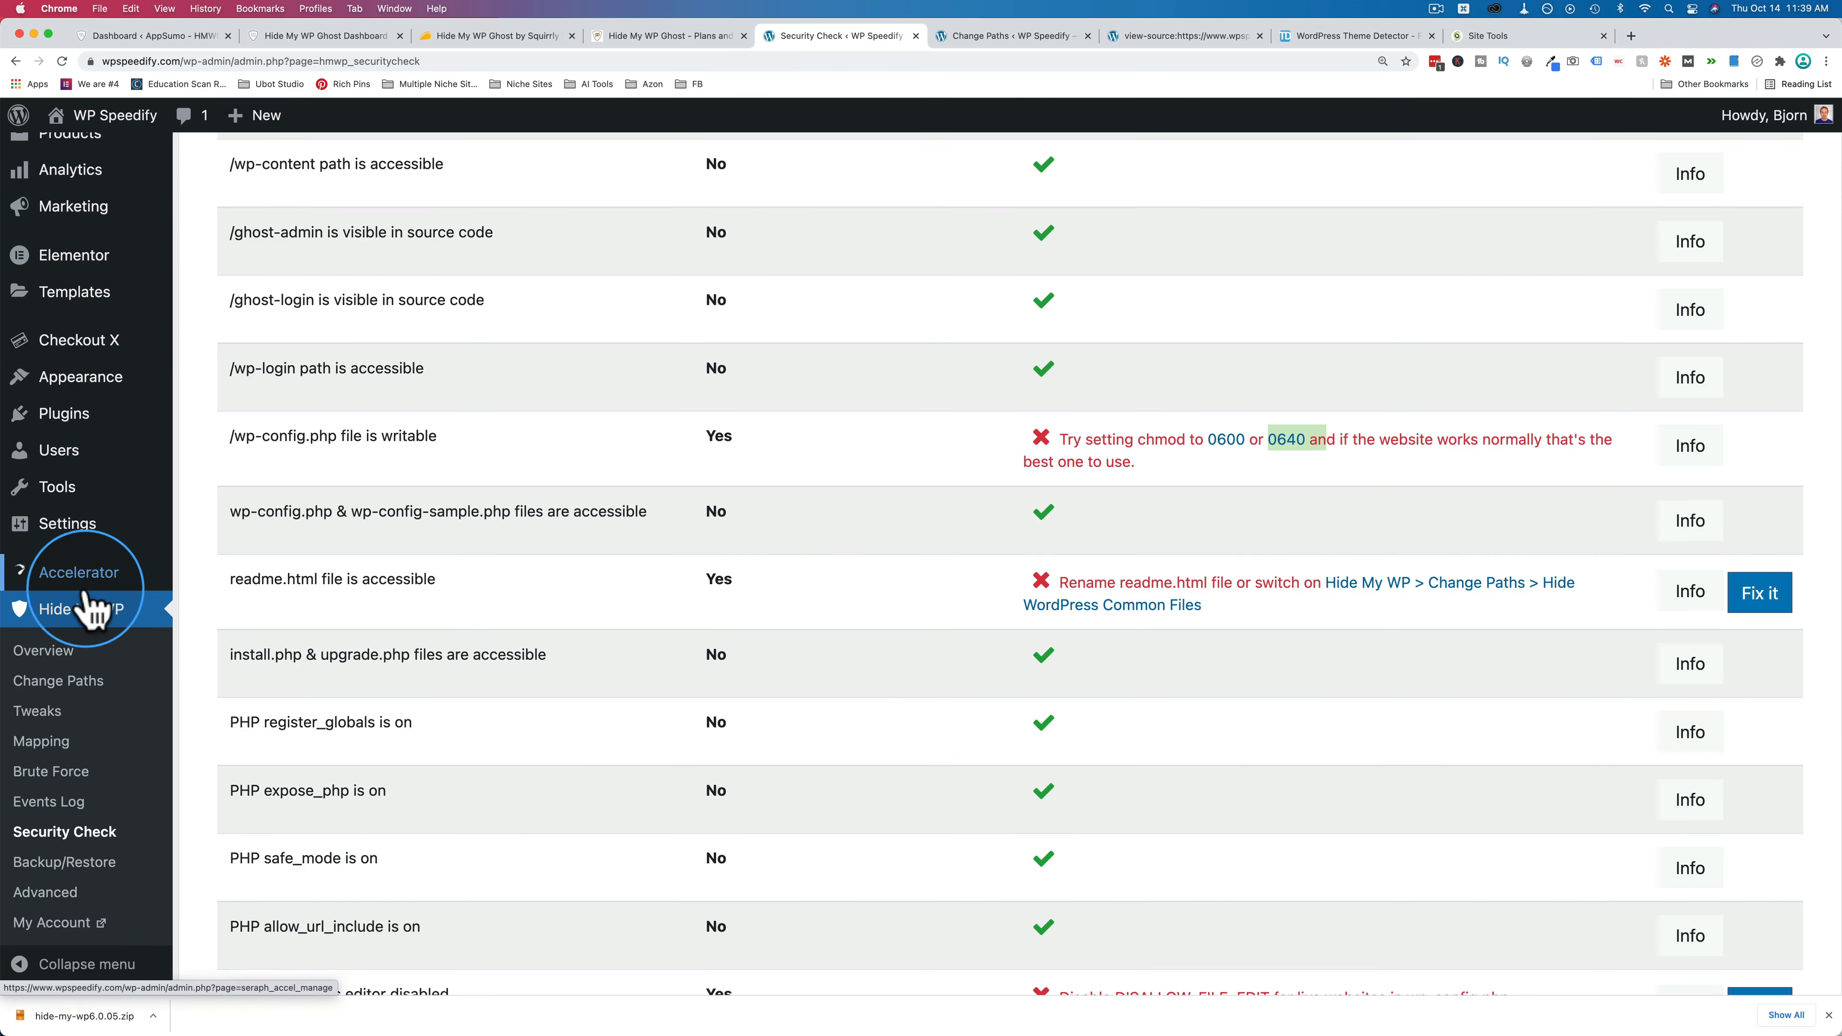
left_click(85, 620, "super")
left_click(1135, 37)
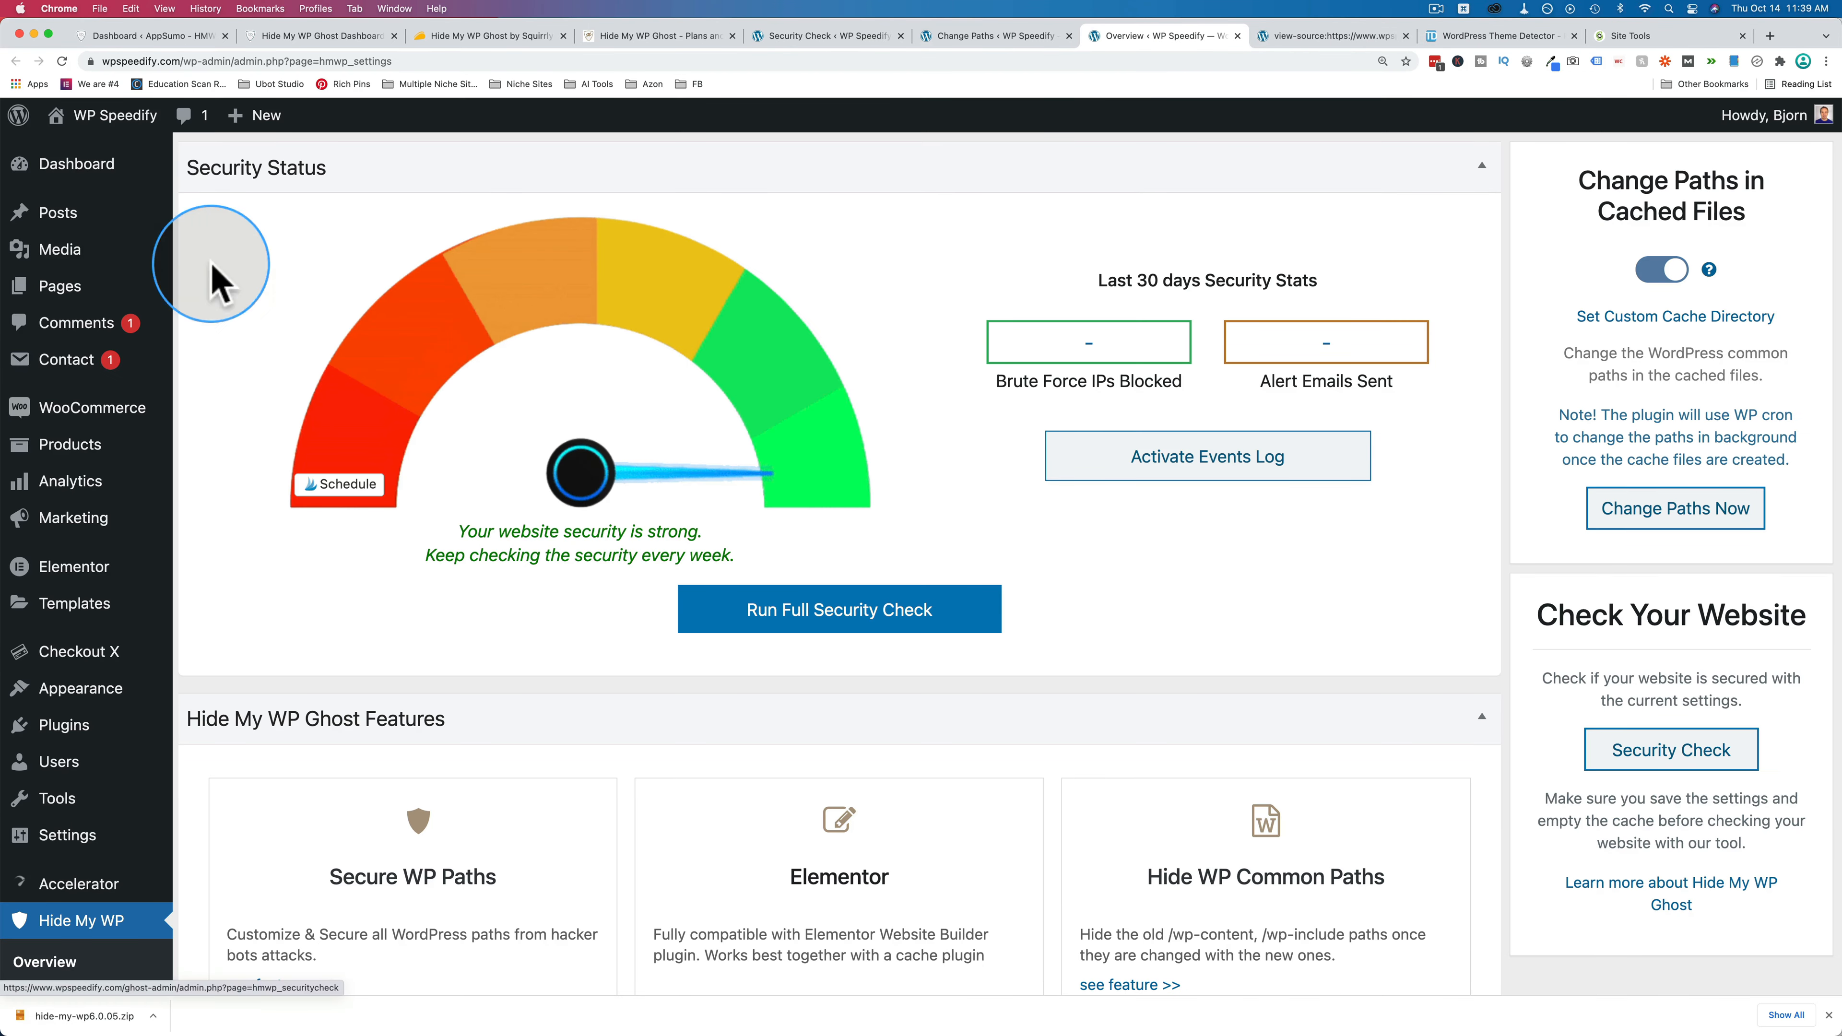
mouse_move(116, 137)
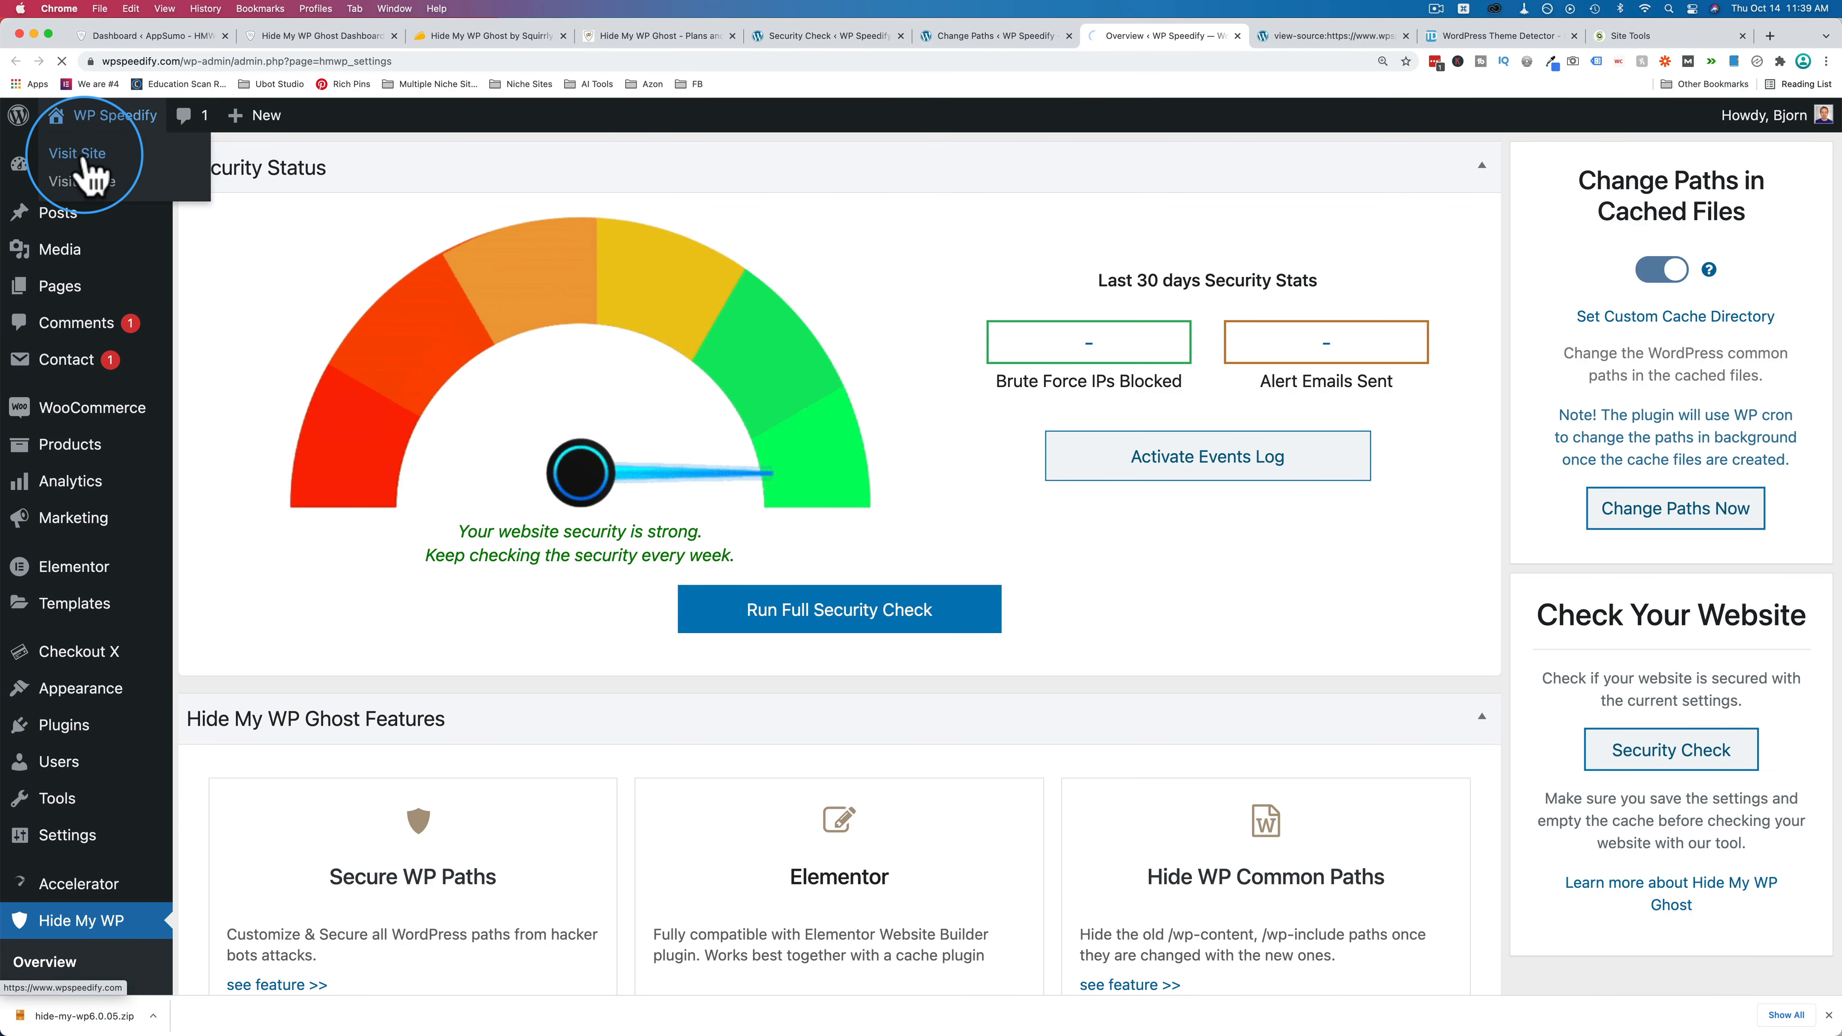
scroll(625, 262, "down", 6)
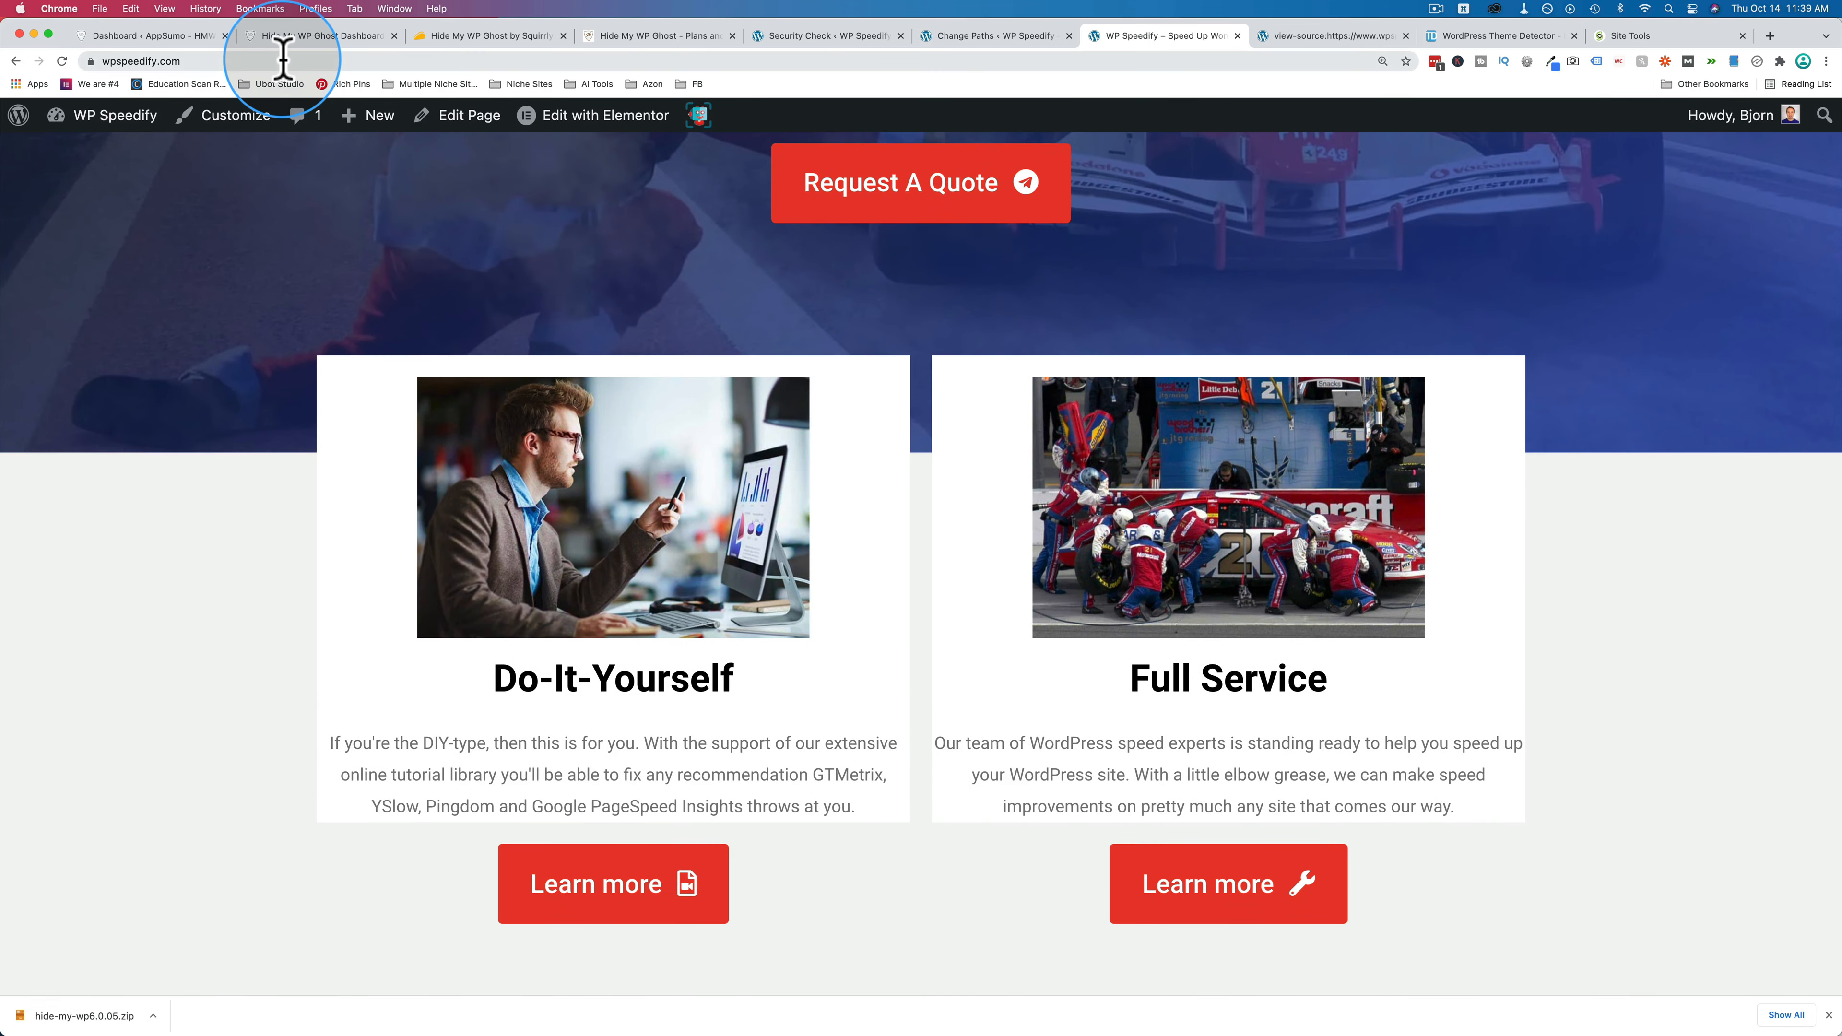
Load wpspeedify.com in an incognito window, try the Do-It-Yourself Learn more link, and look through the whole home page.
left_click(284, 61)
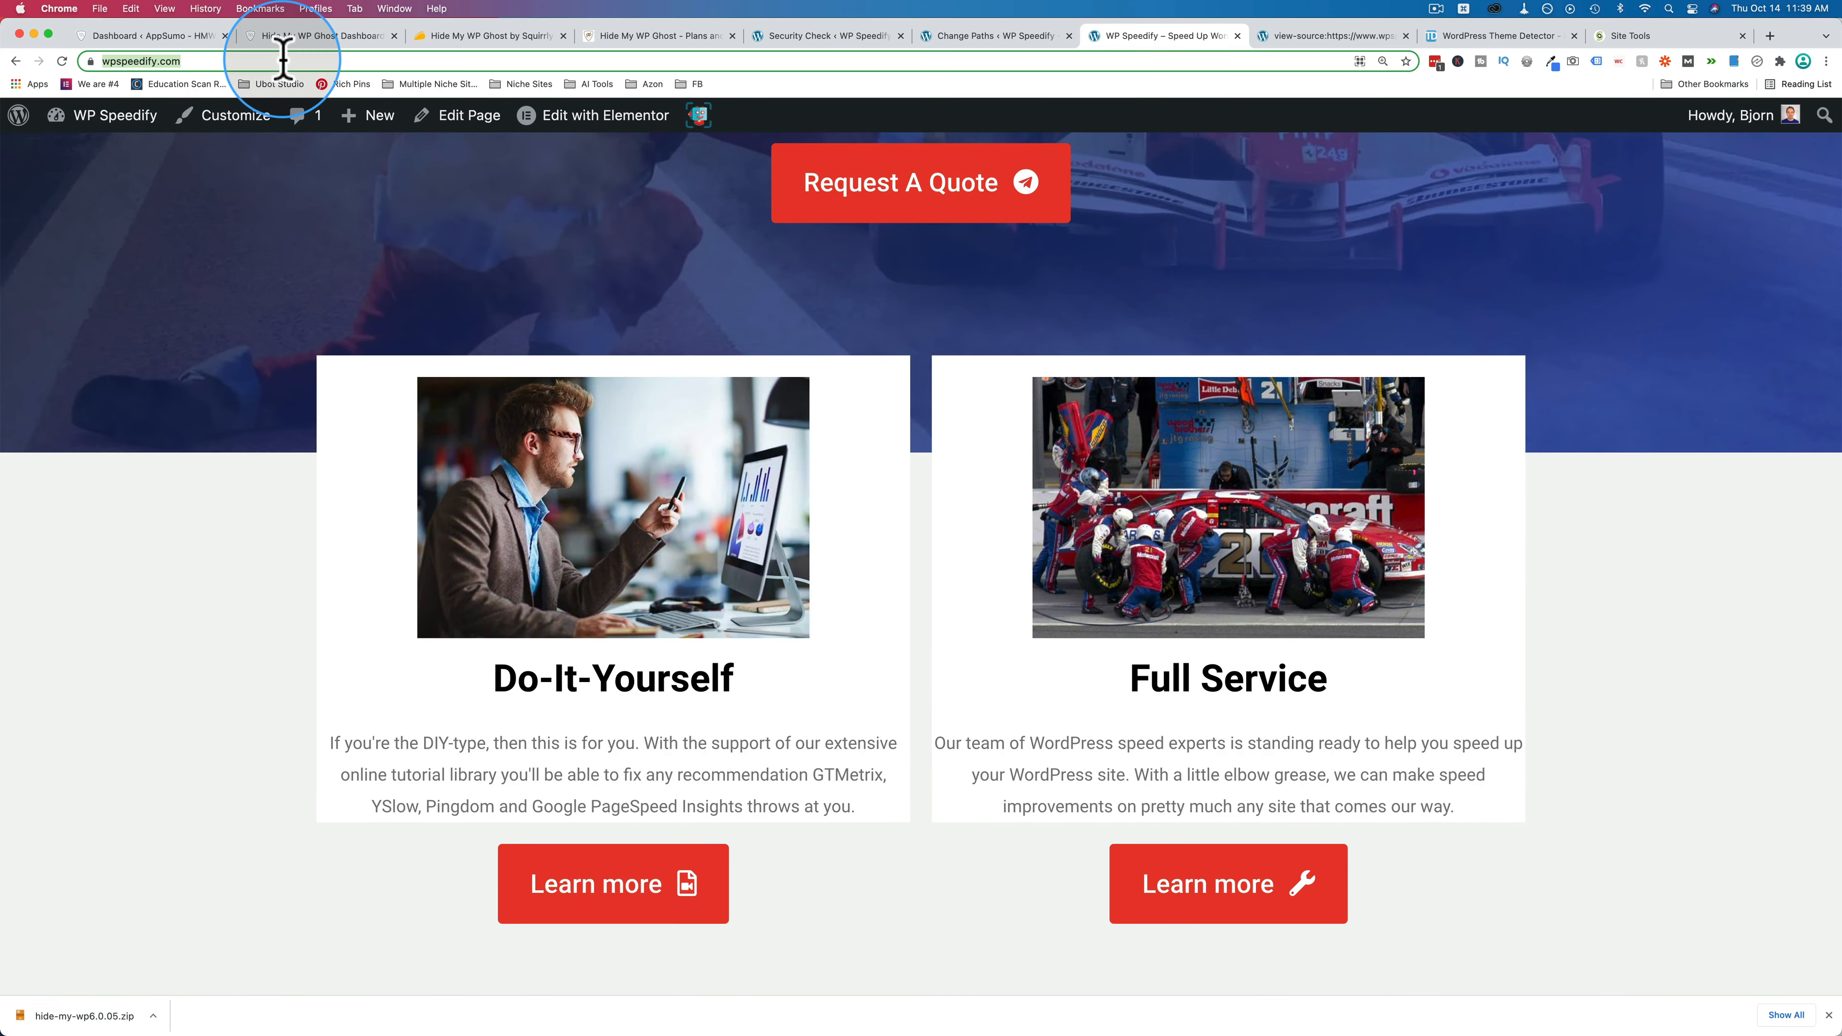
key("super+c")
key("super+shift+n")
key("super+v")
key("Return")
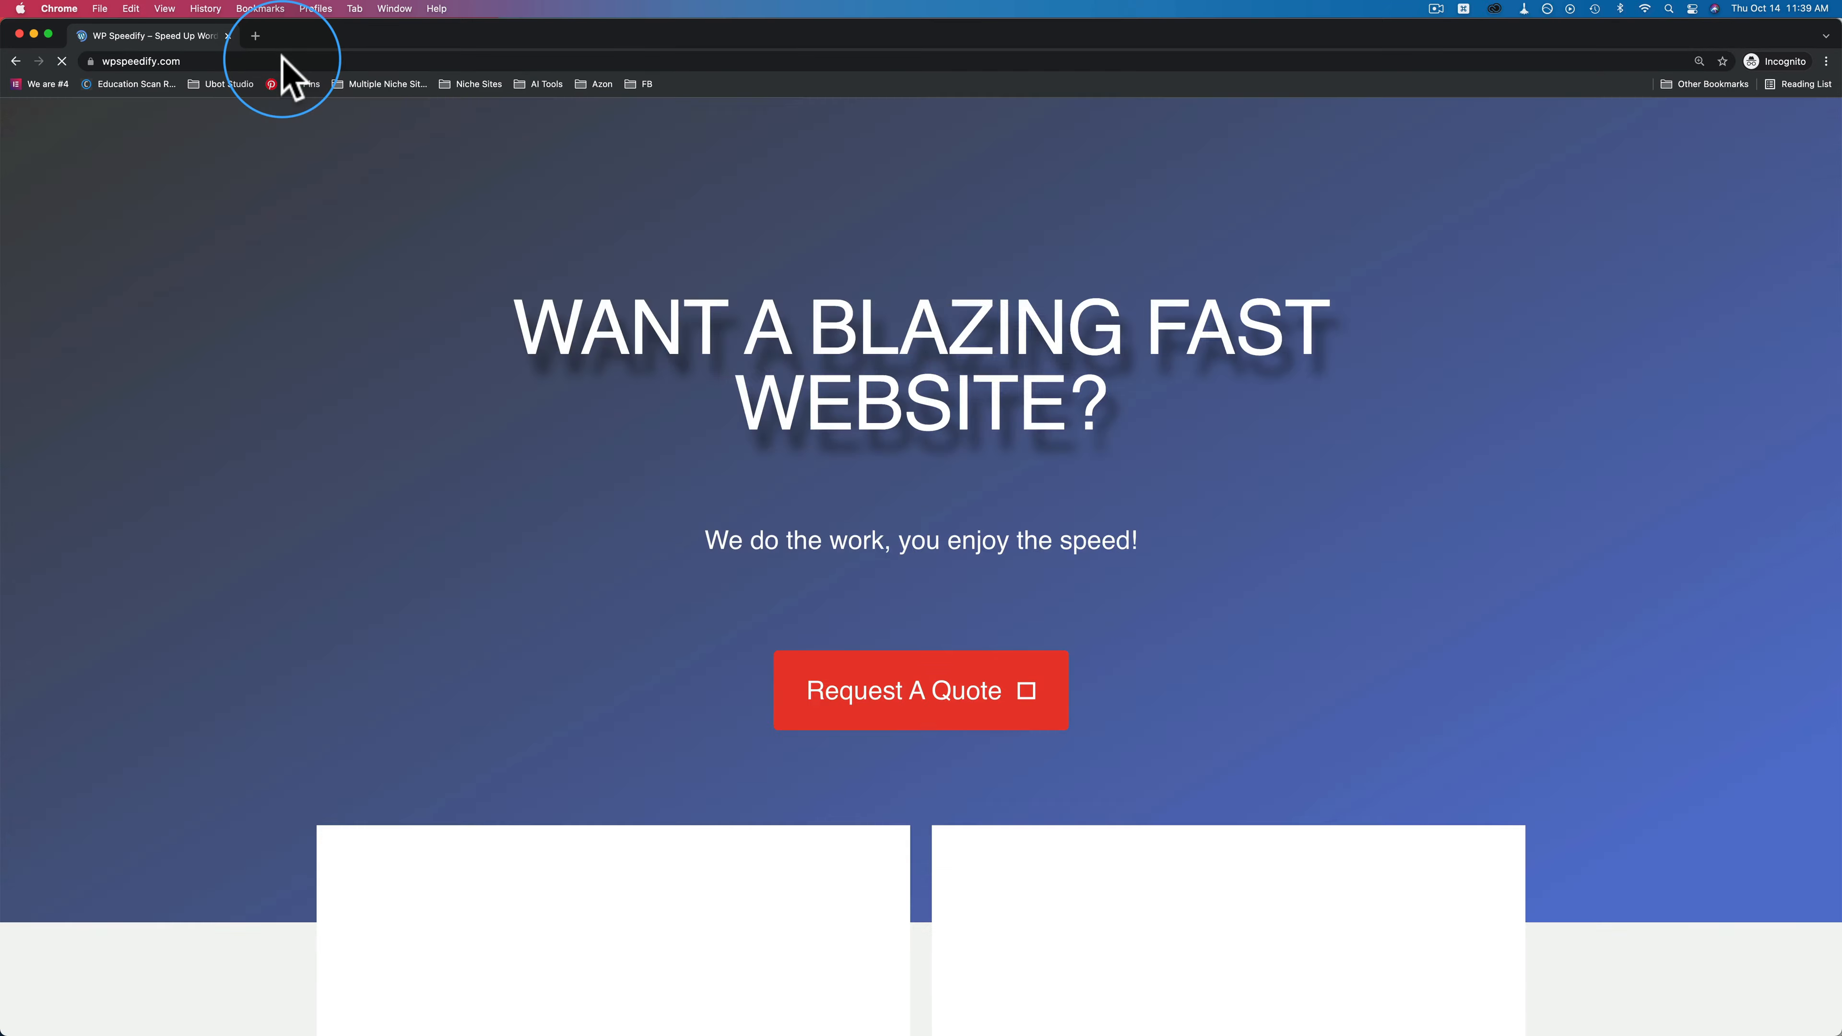
scroll(510, 423, "down", 9)
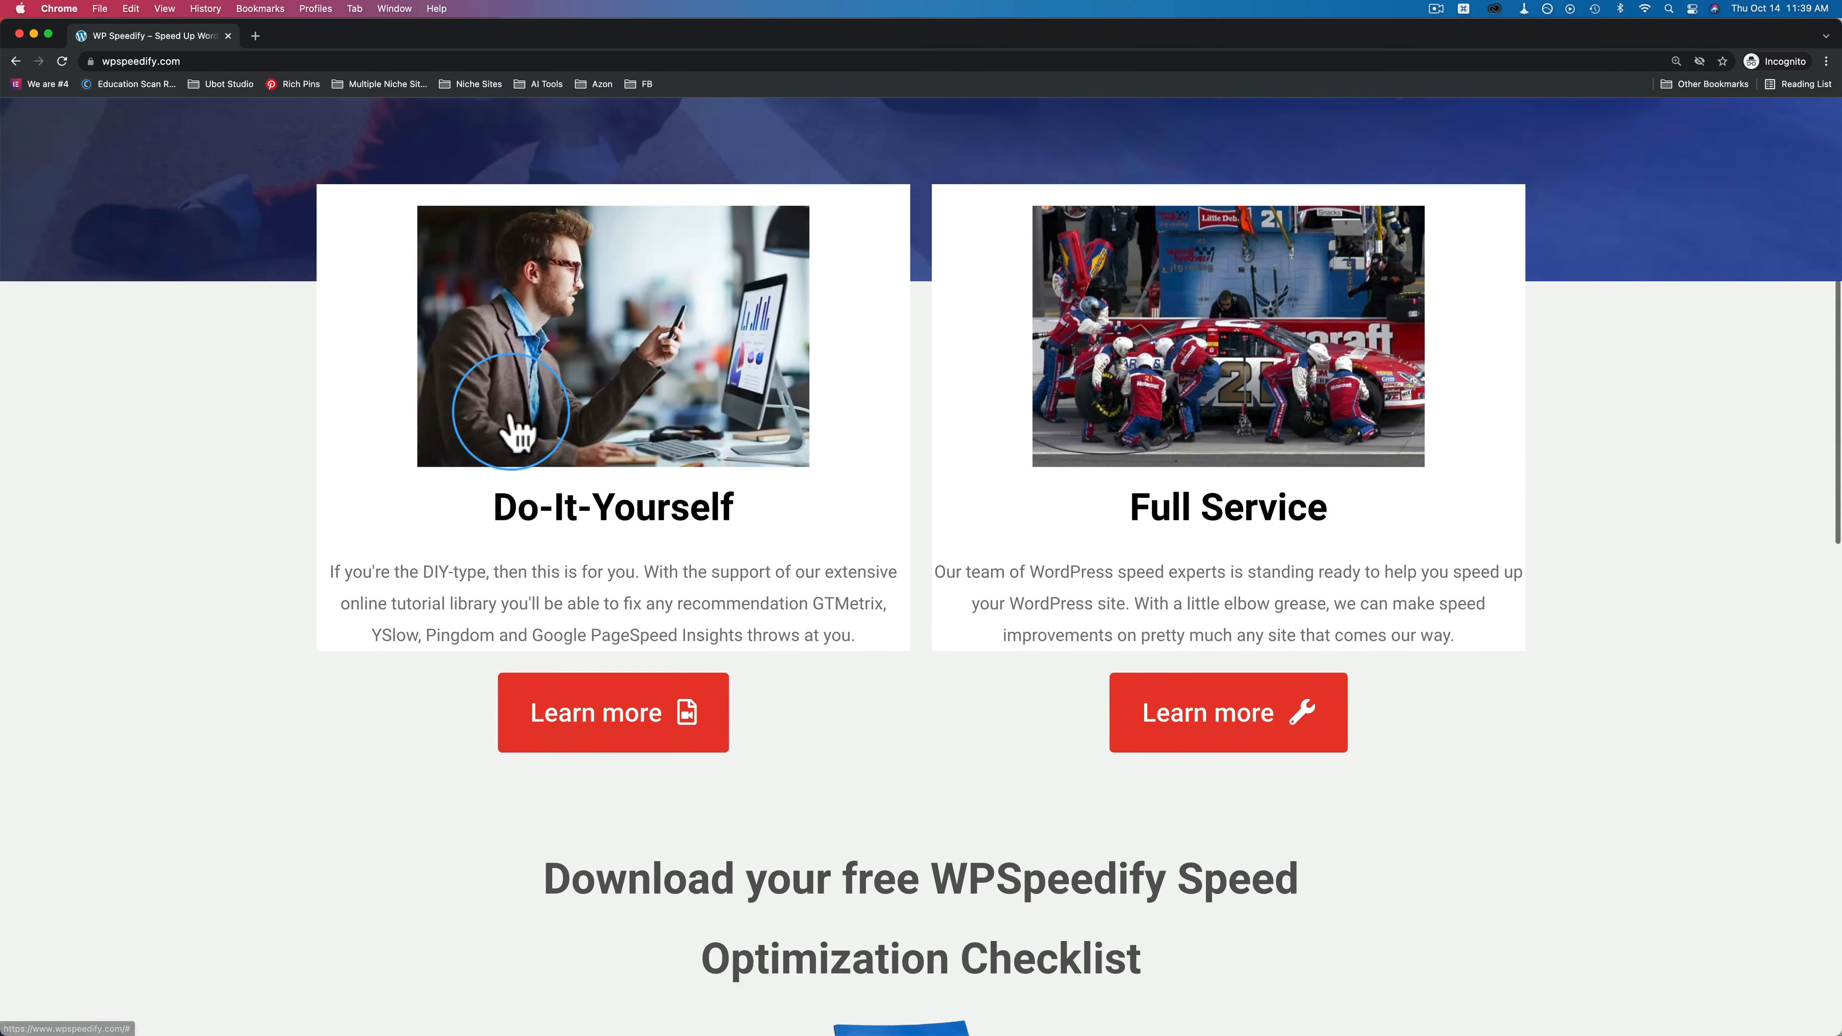
left_click(615, 696)
scroll(678, 599, "down", 10)
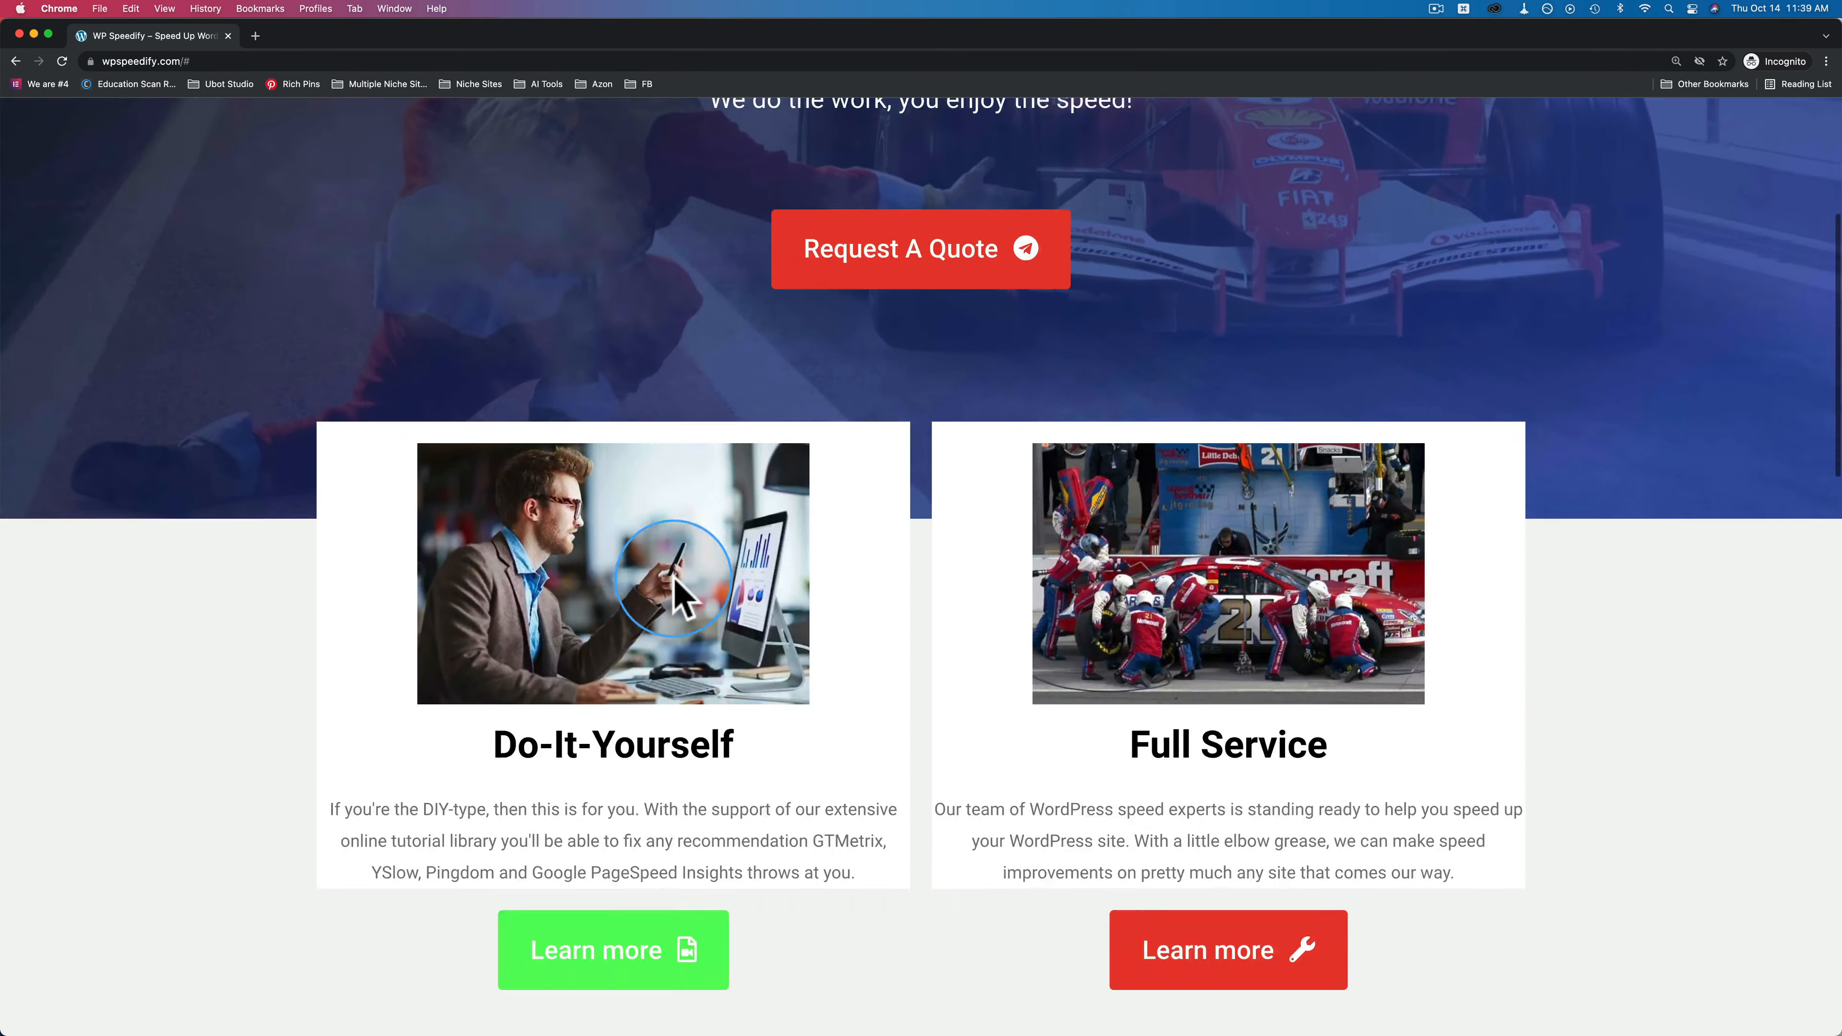
scroll(1306, 341, "down", 2)
scroll(925, 494, "down", 10)
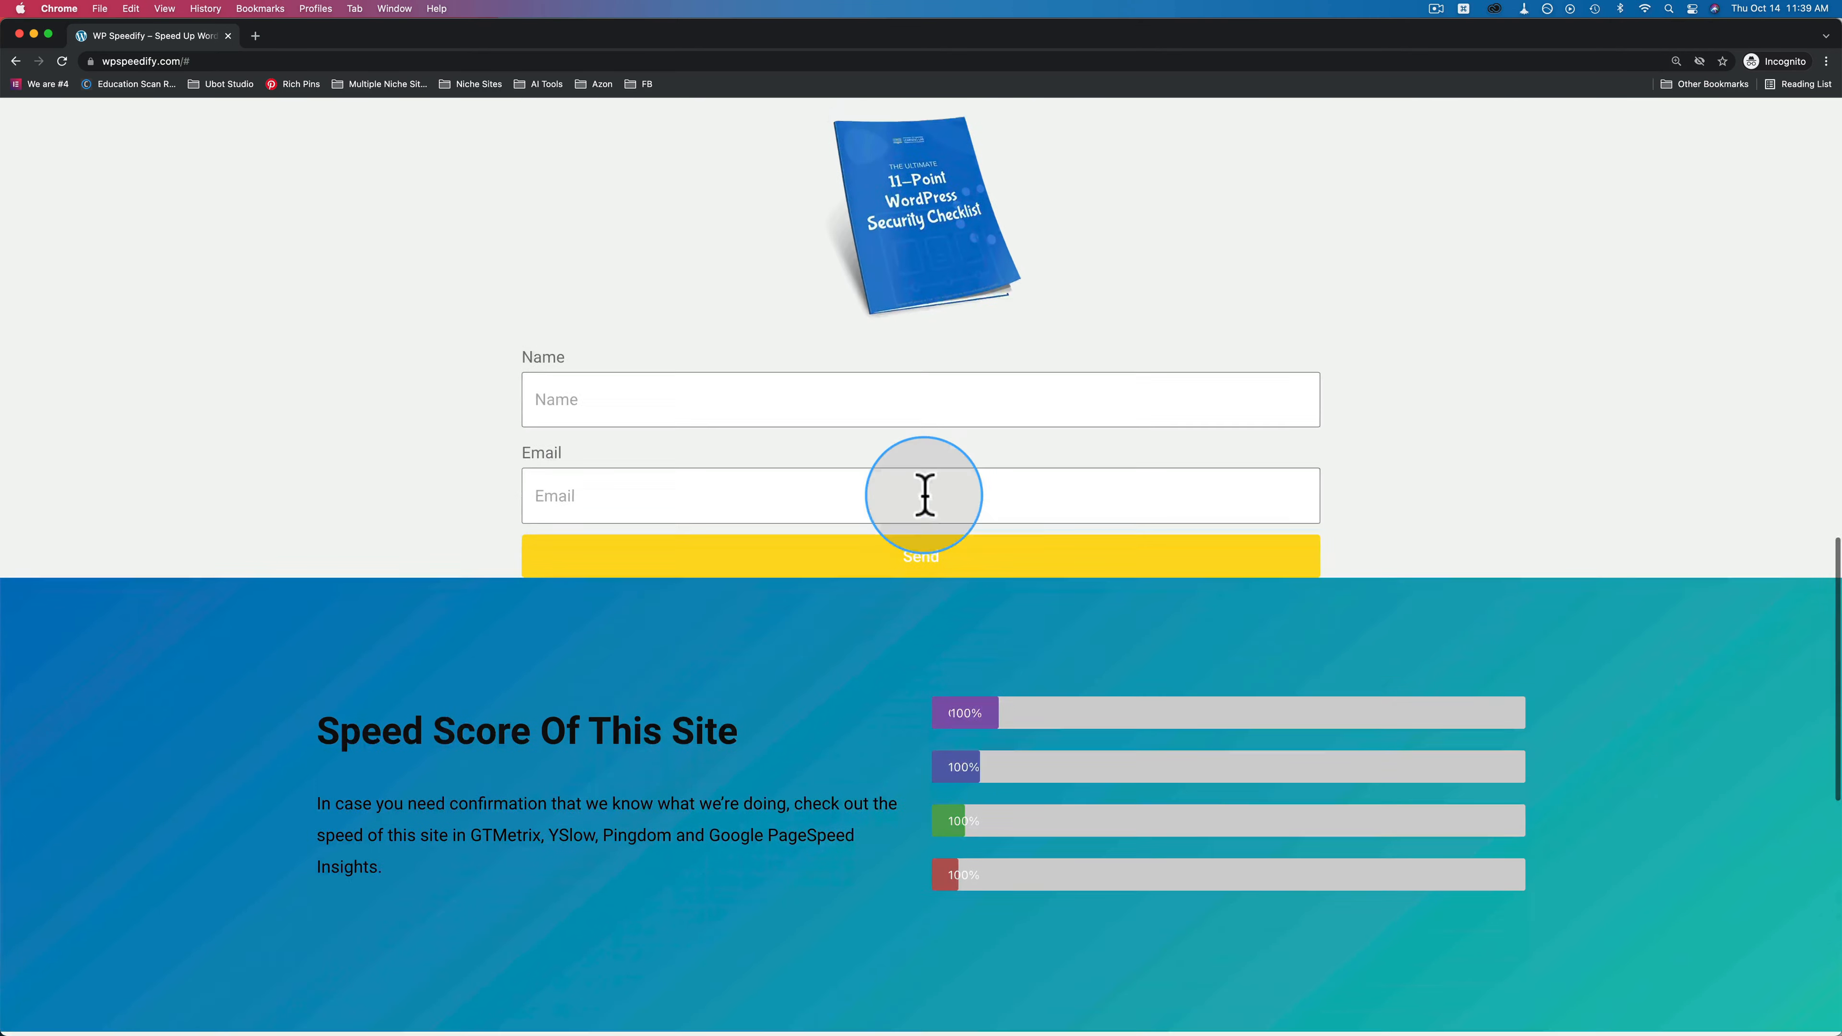
scroll(926, 501, "down", 7)
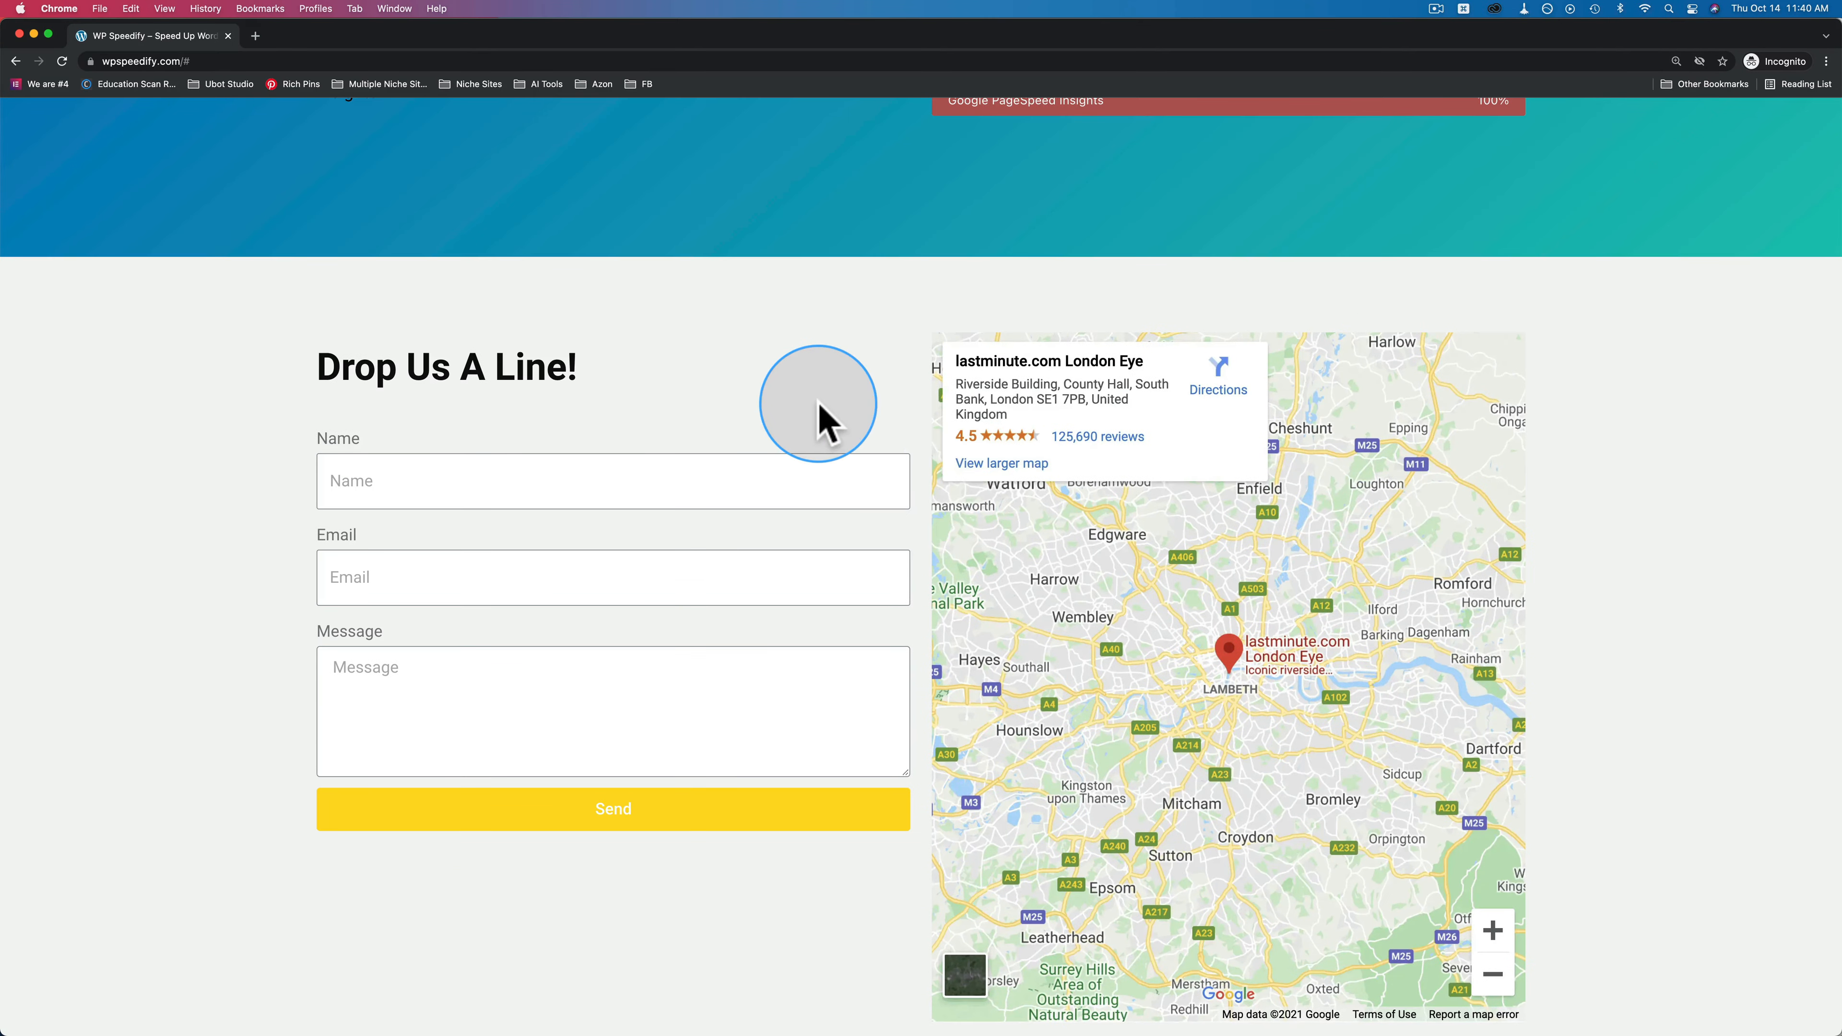
Return to the Security Check page and bring up the option to ignore the wp-config.php check, then cancel it.
key("super+grave")
left_click(1499, 40)
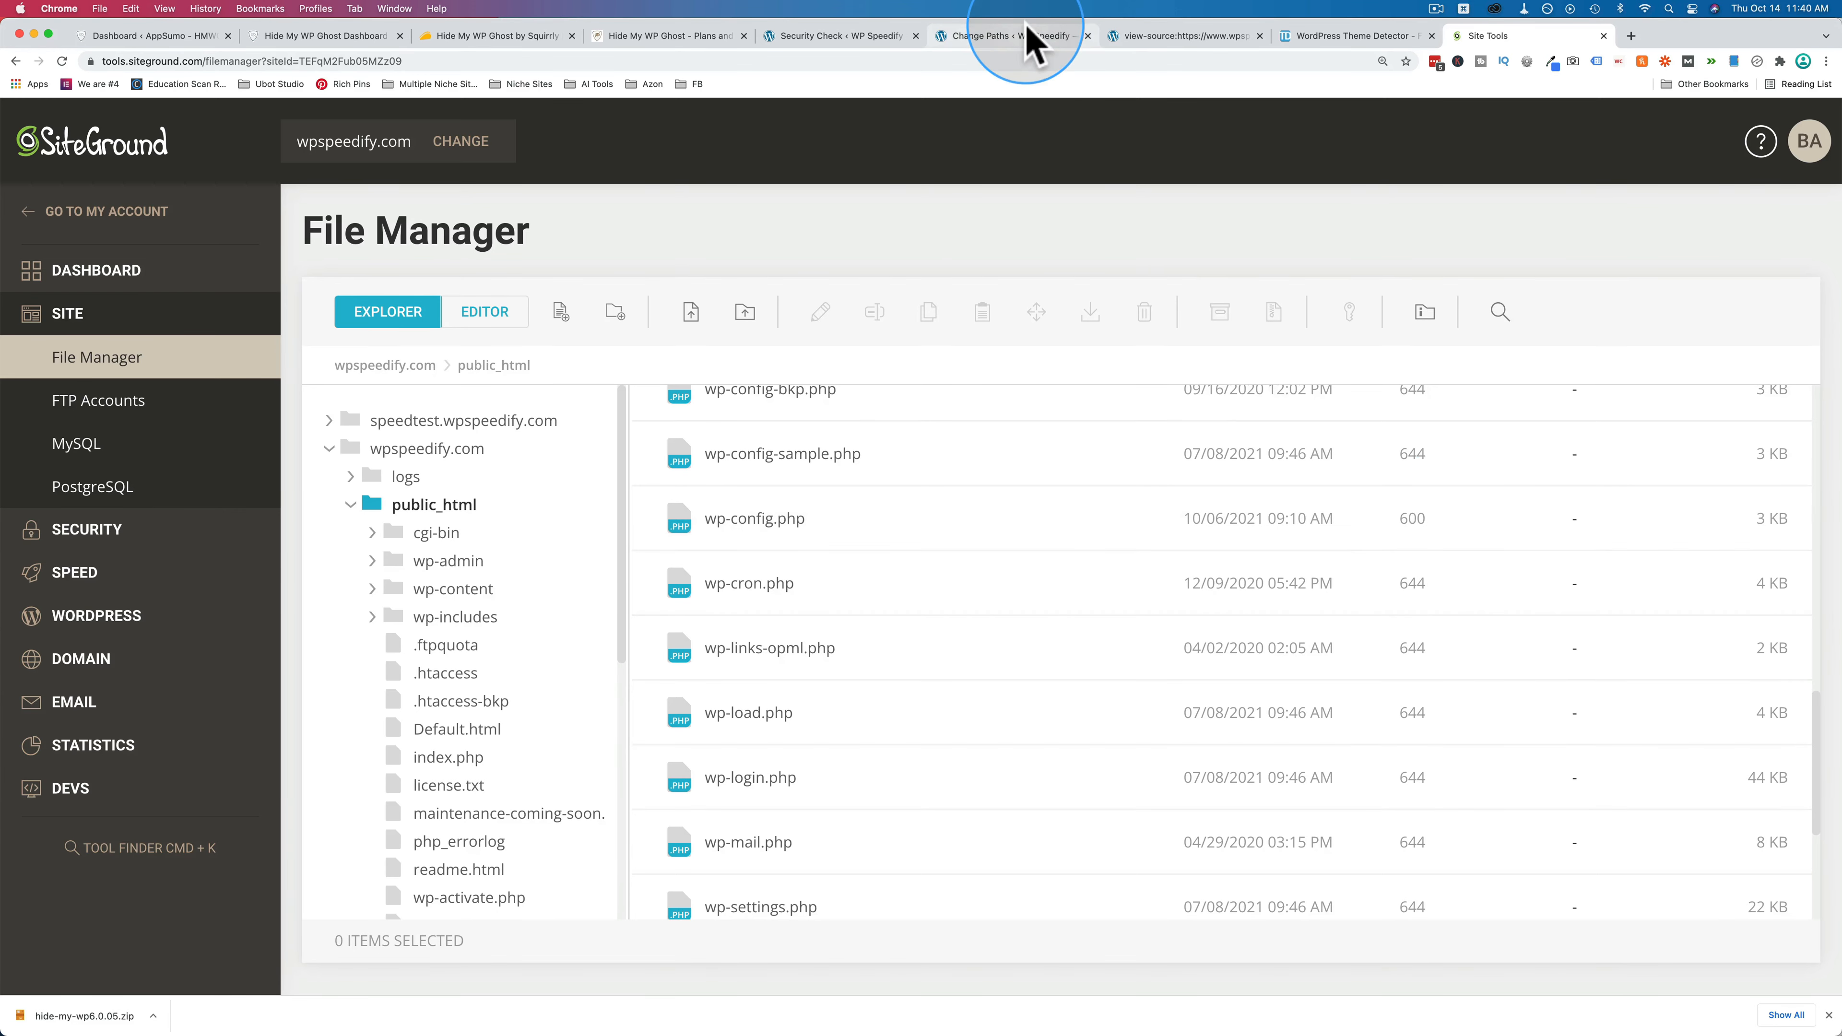
left_click(848, 38)
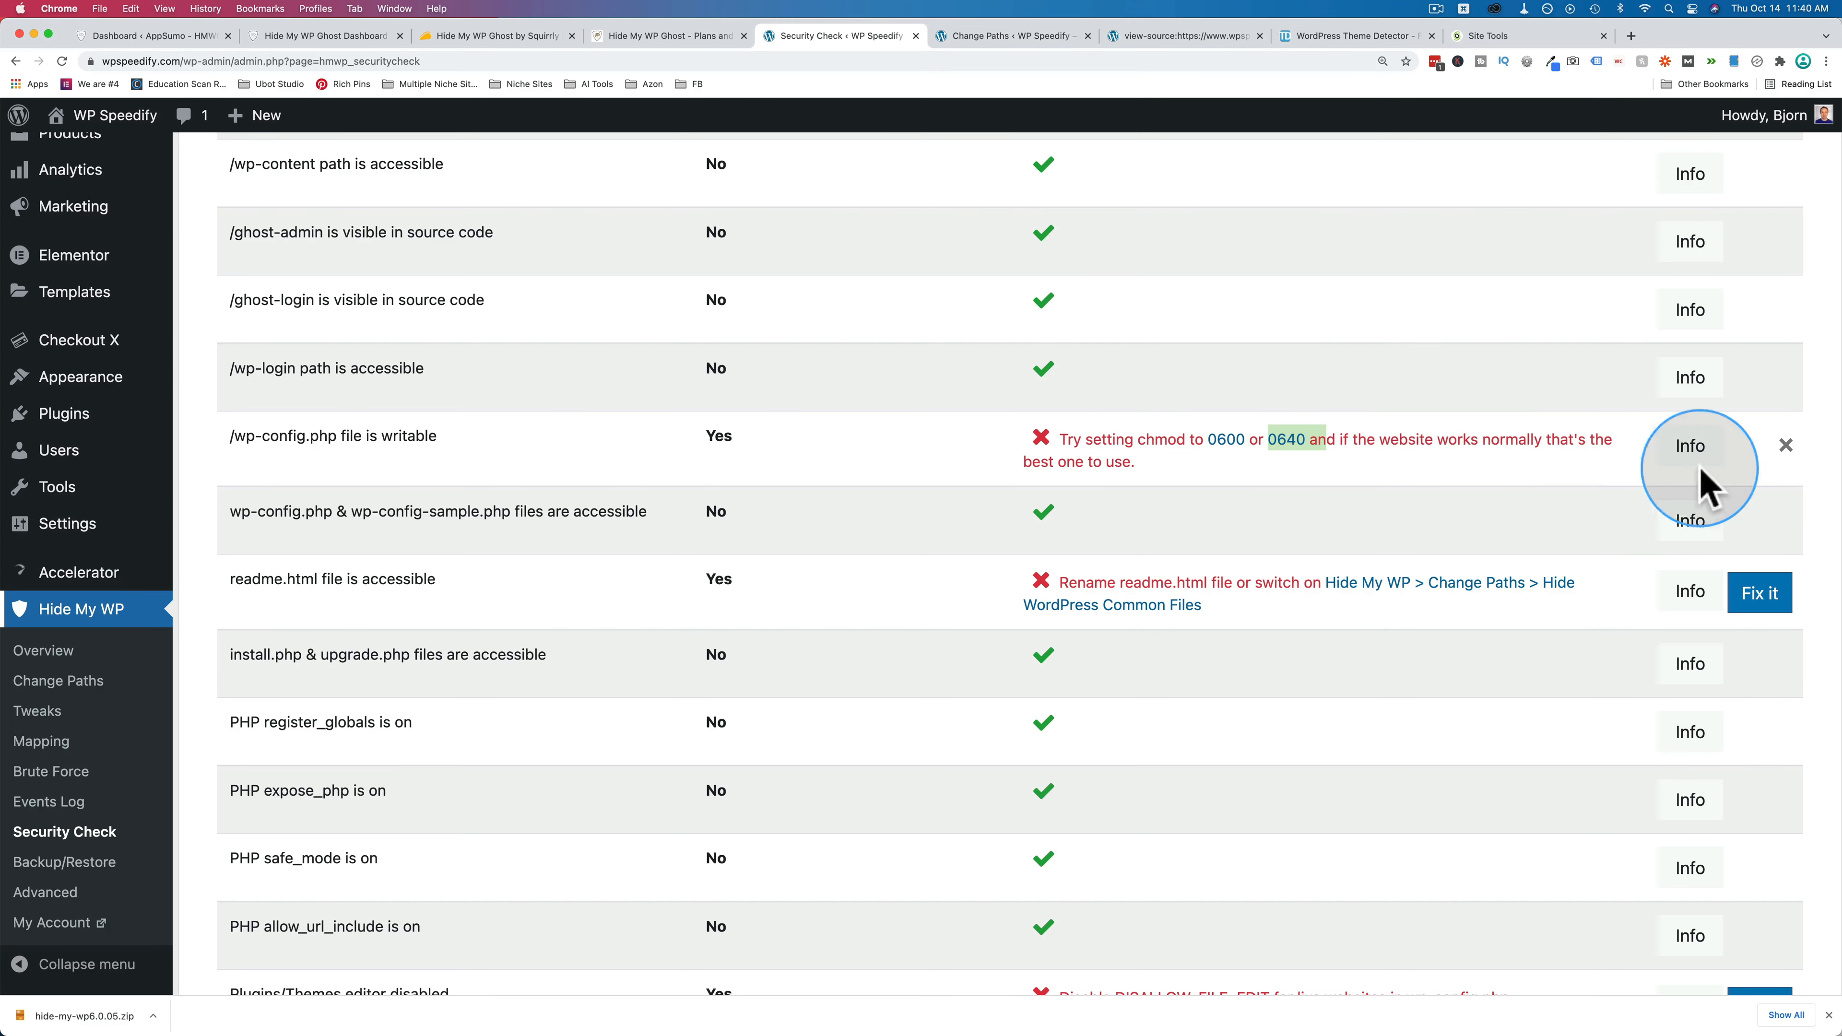
left_click(1787, 446)
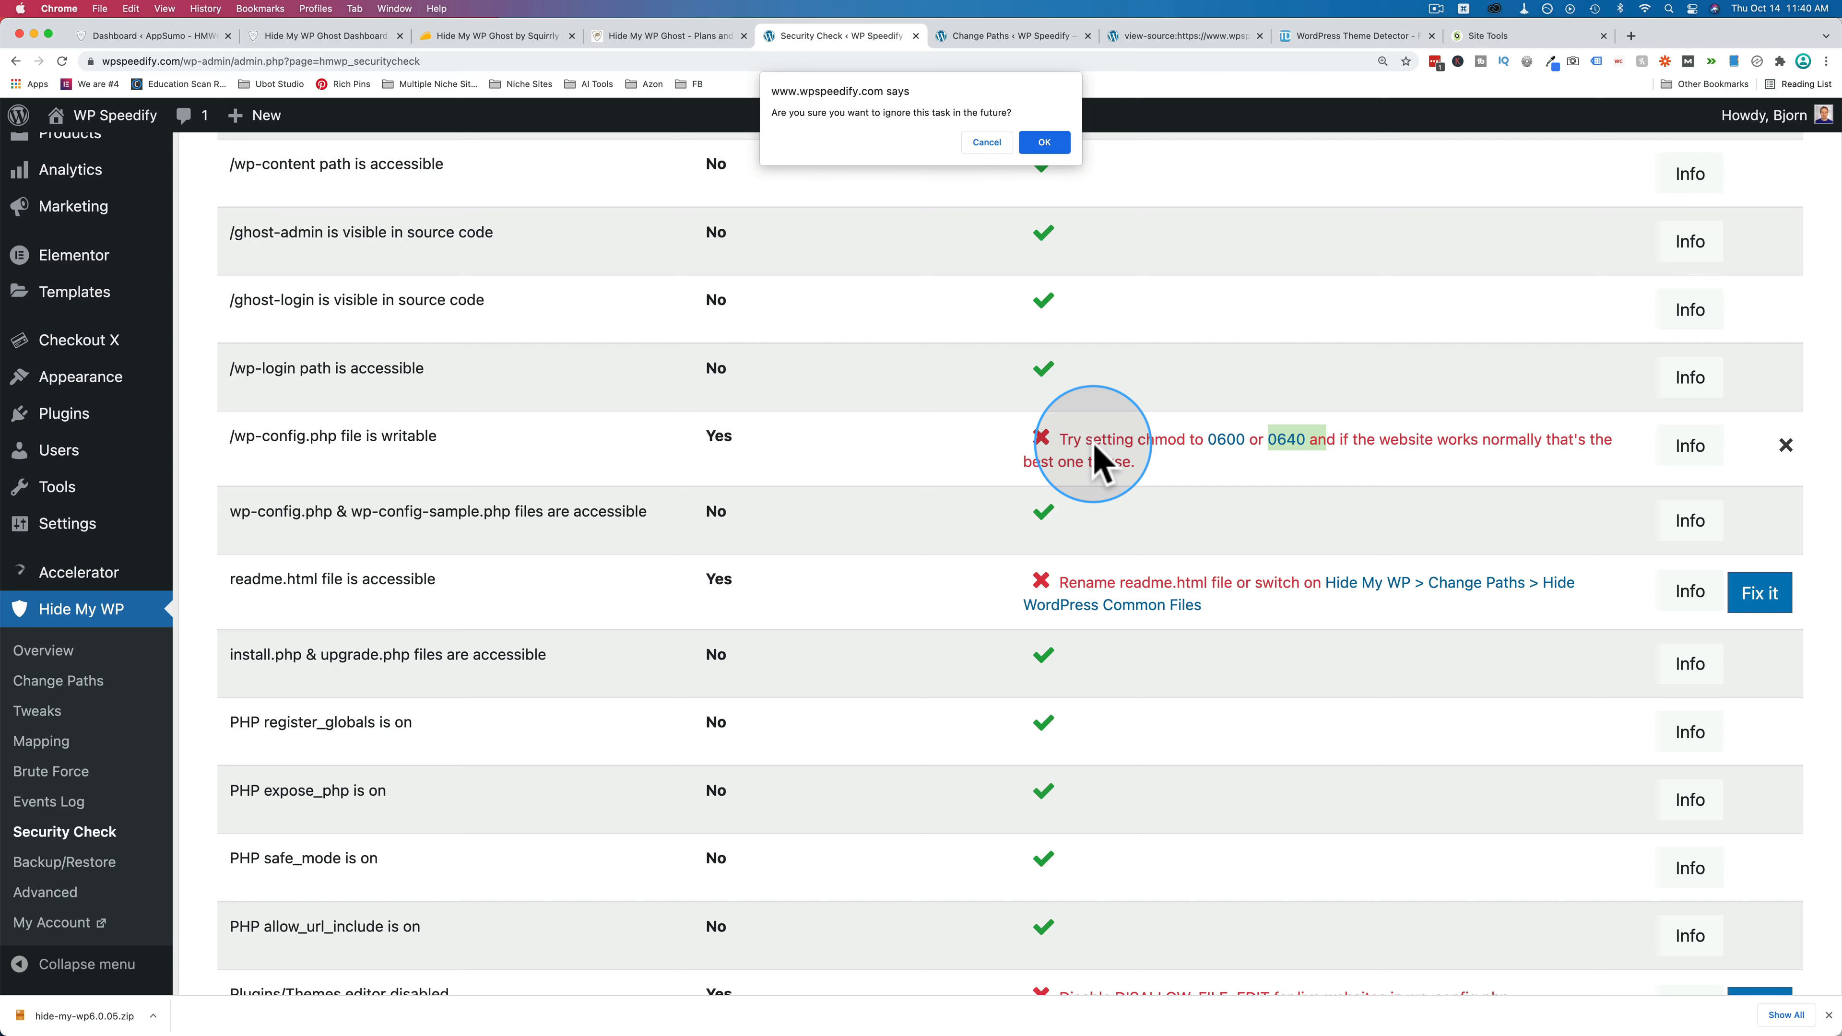
left_click(986, 143)
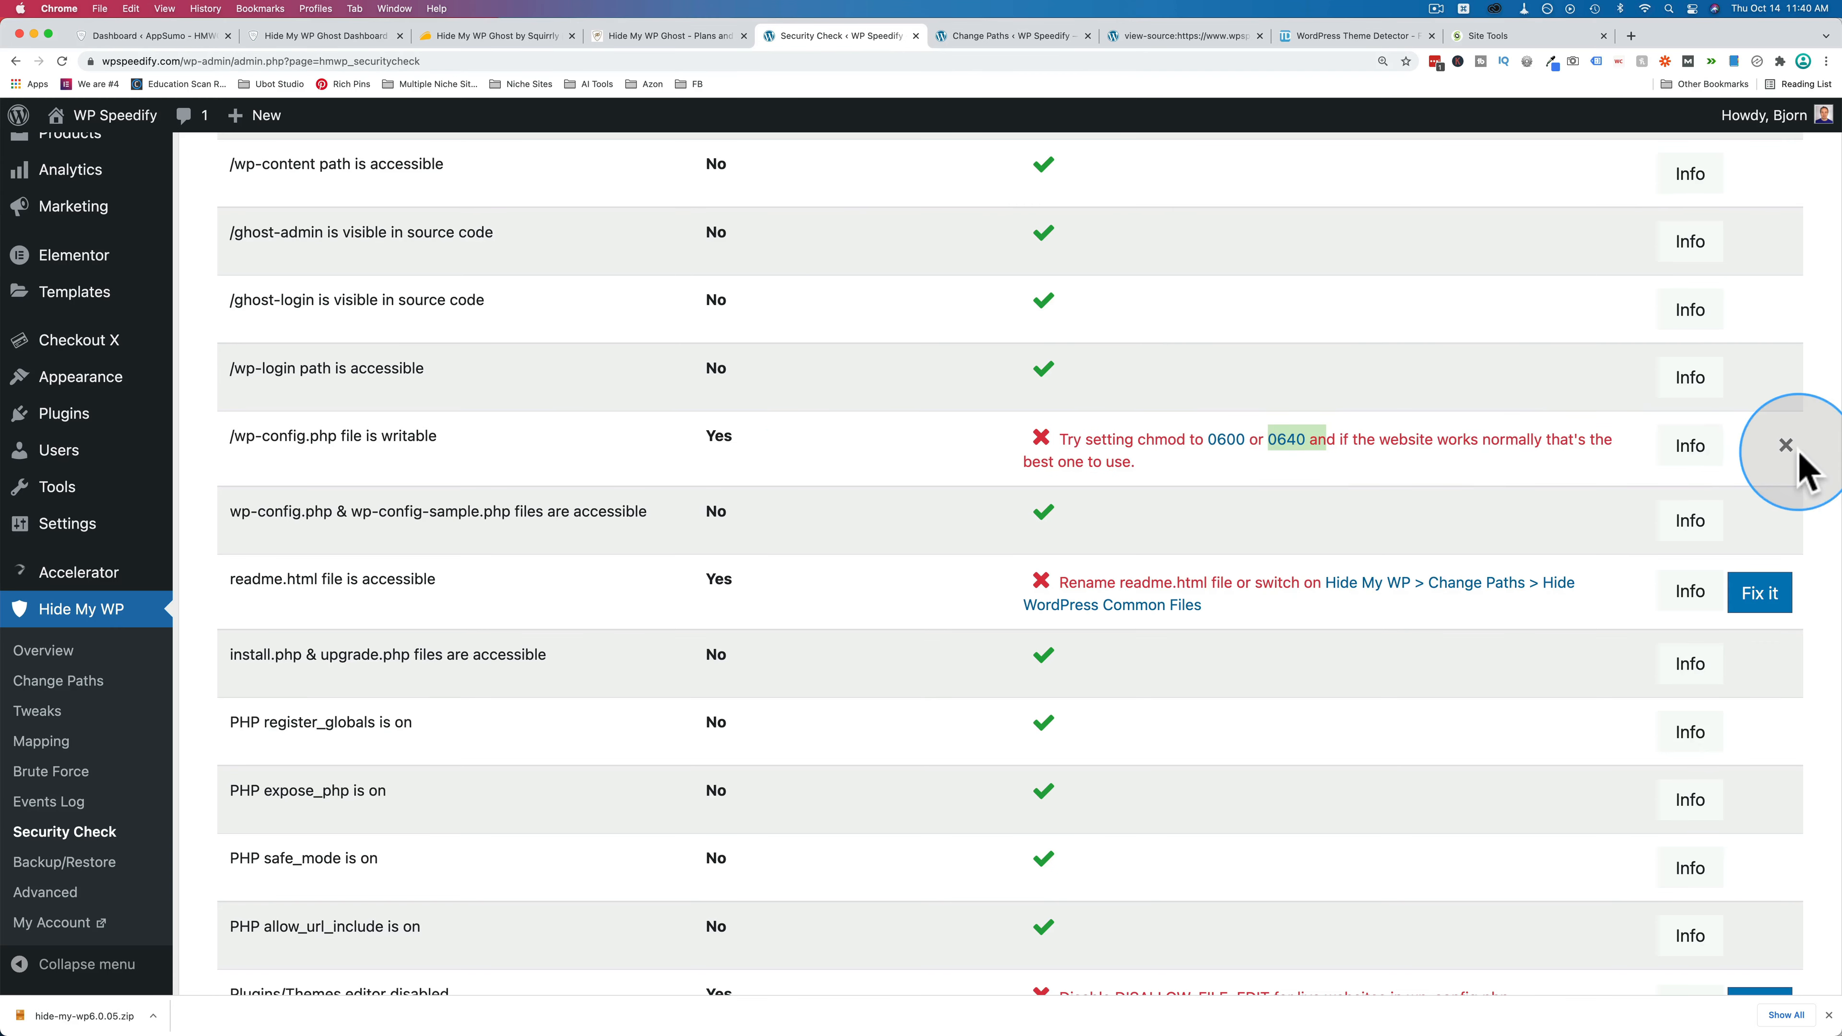
Apply the automatic fix to the accessible readme.html check, rerun the security scan, and look for remaining failed items.
scroll(938, 510, "down", 2)
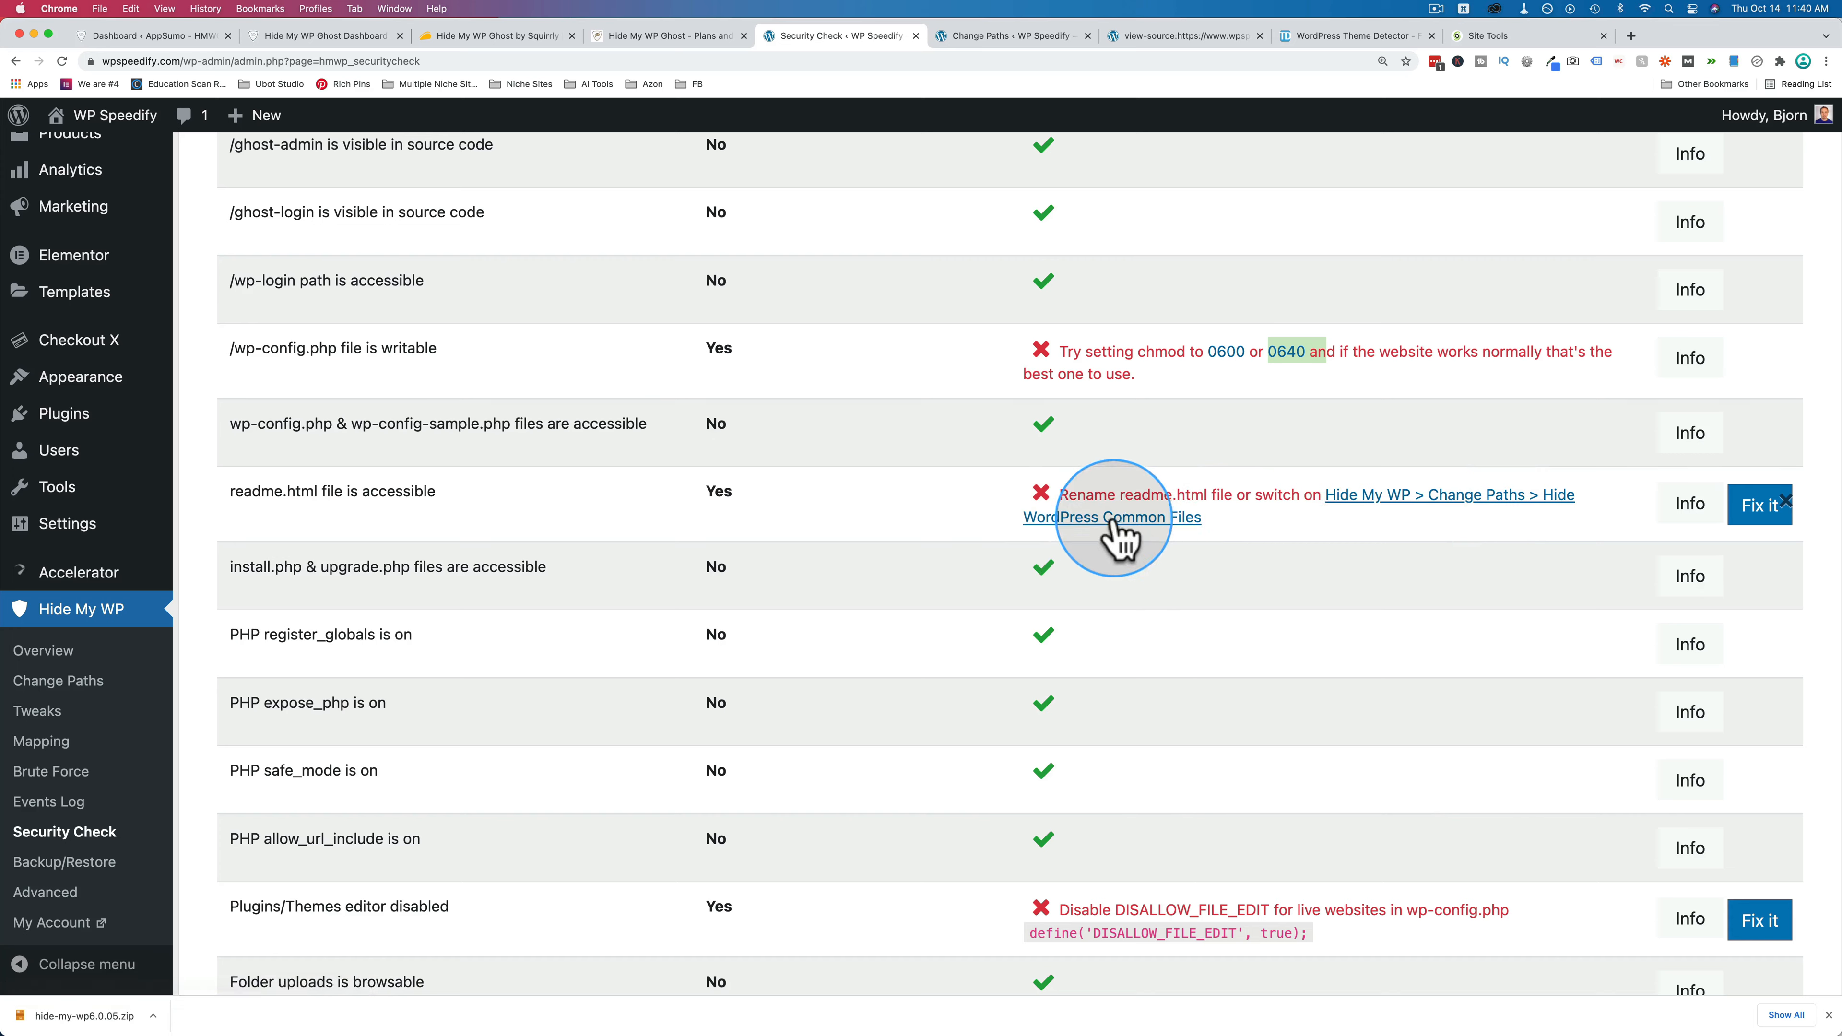
left_click(1745, 516)
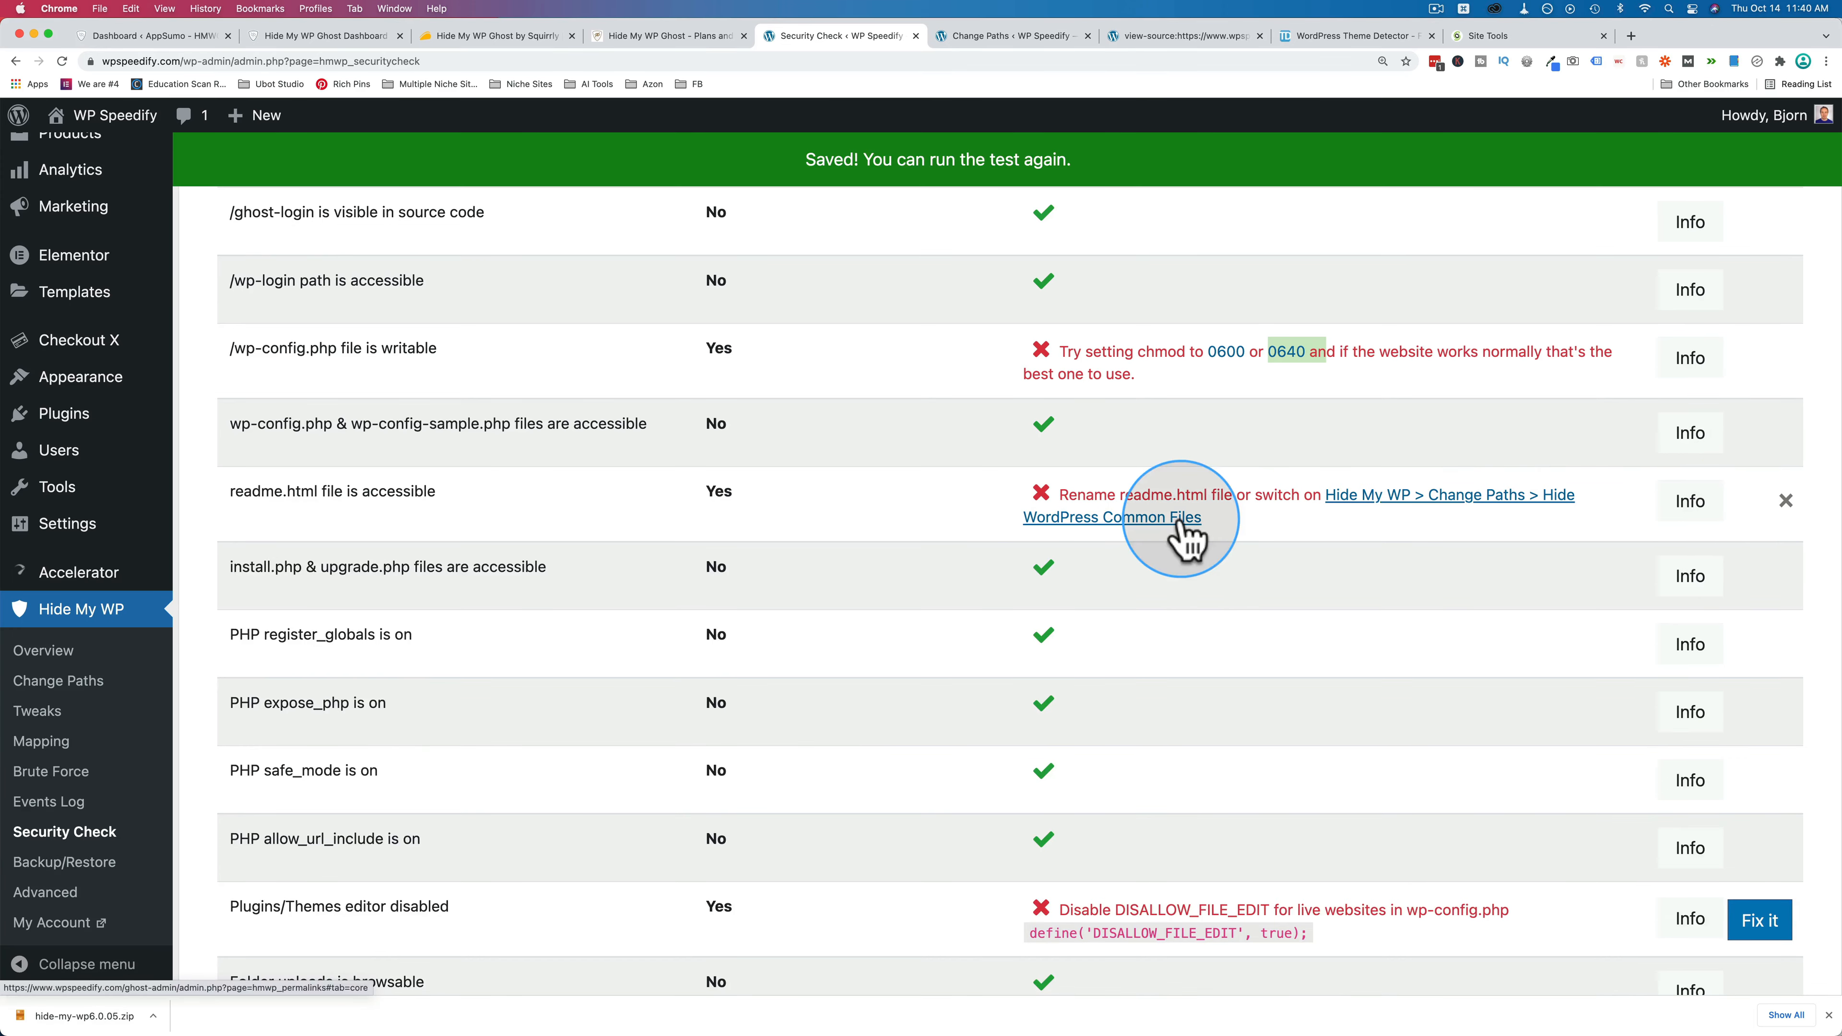
scroll(1205, 536, "up", 6)
scroll(1205, 536, "up", 15)
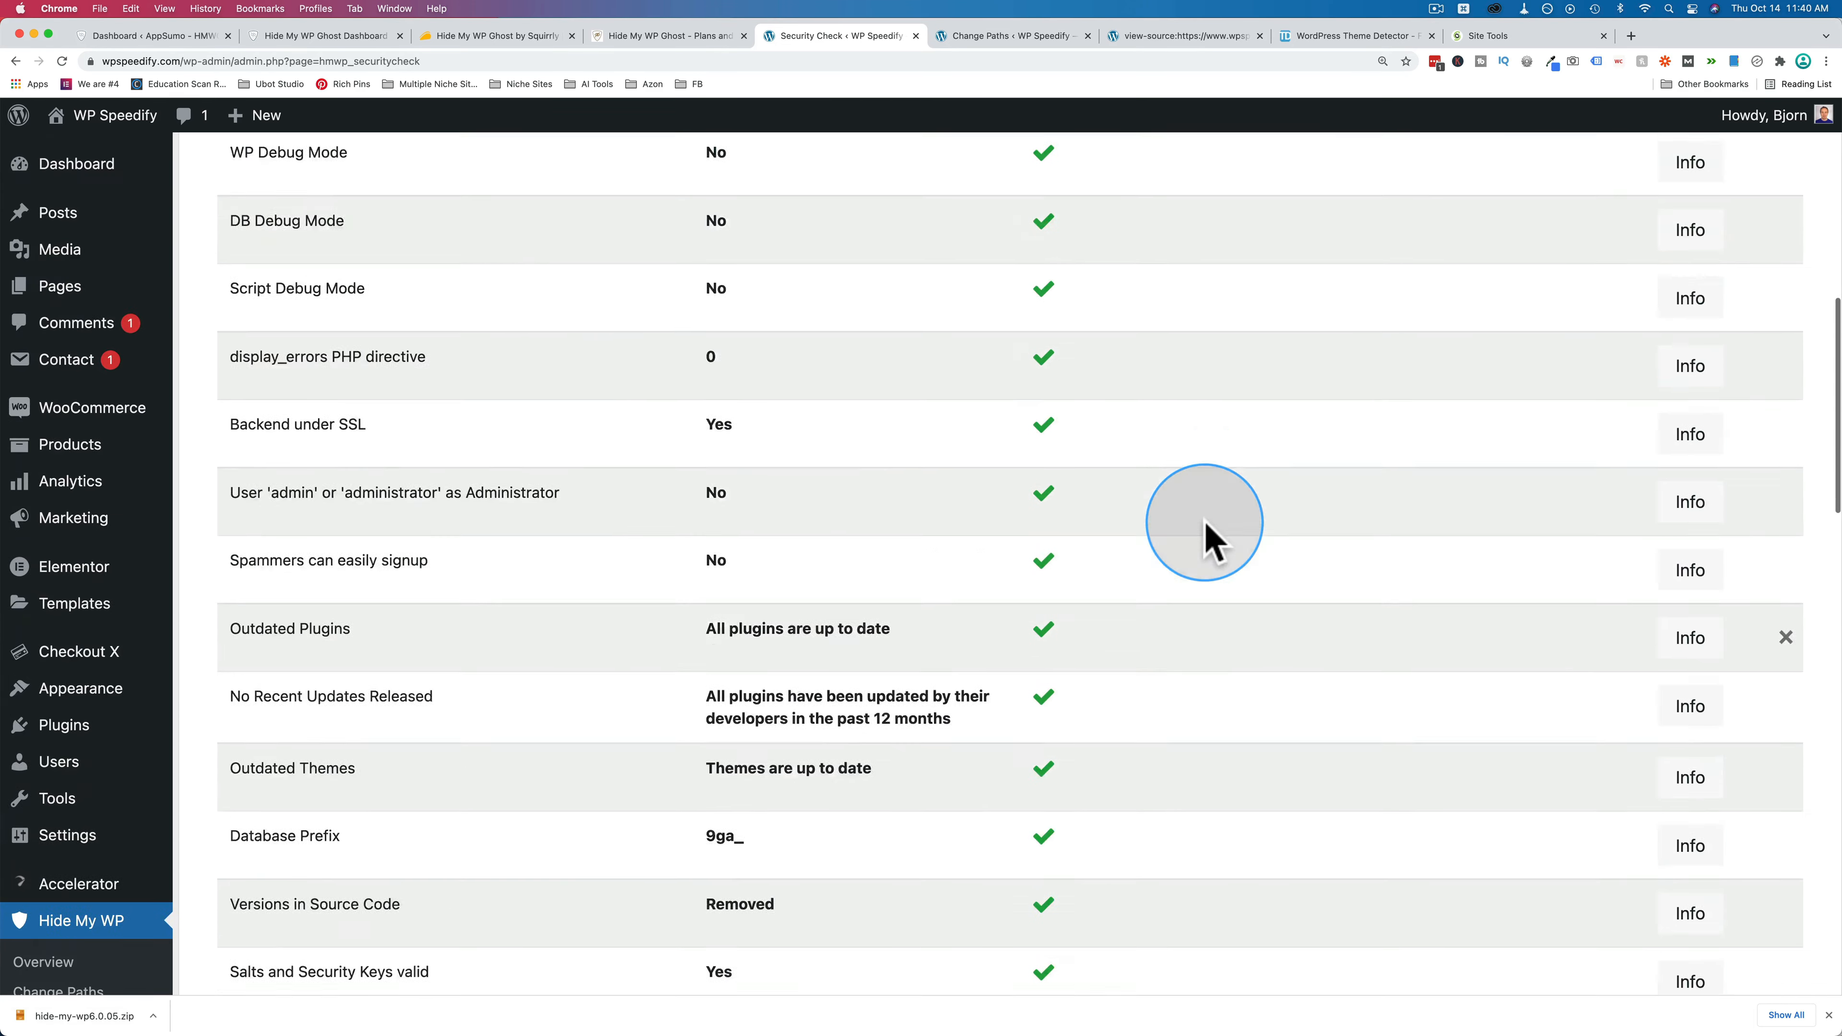
left_click(1248, 363)
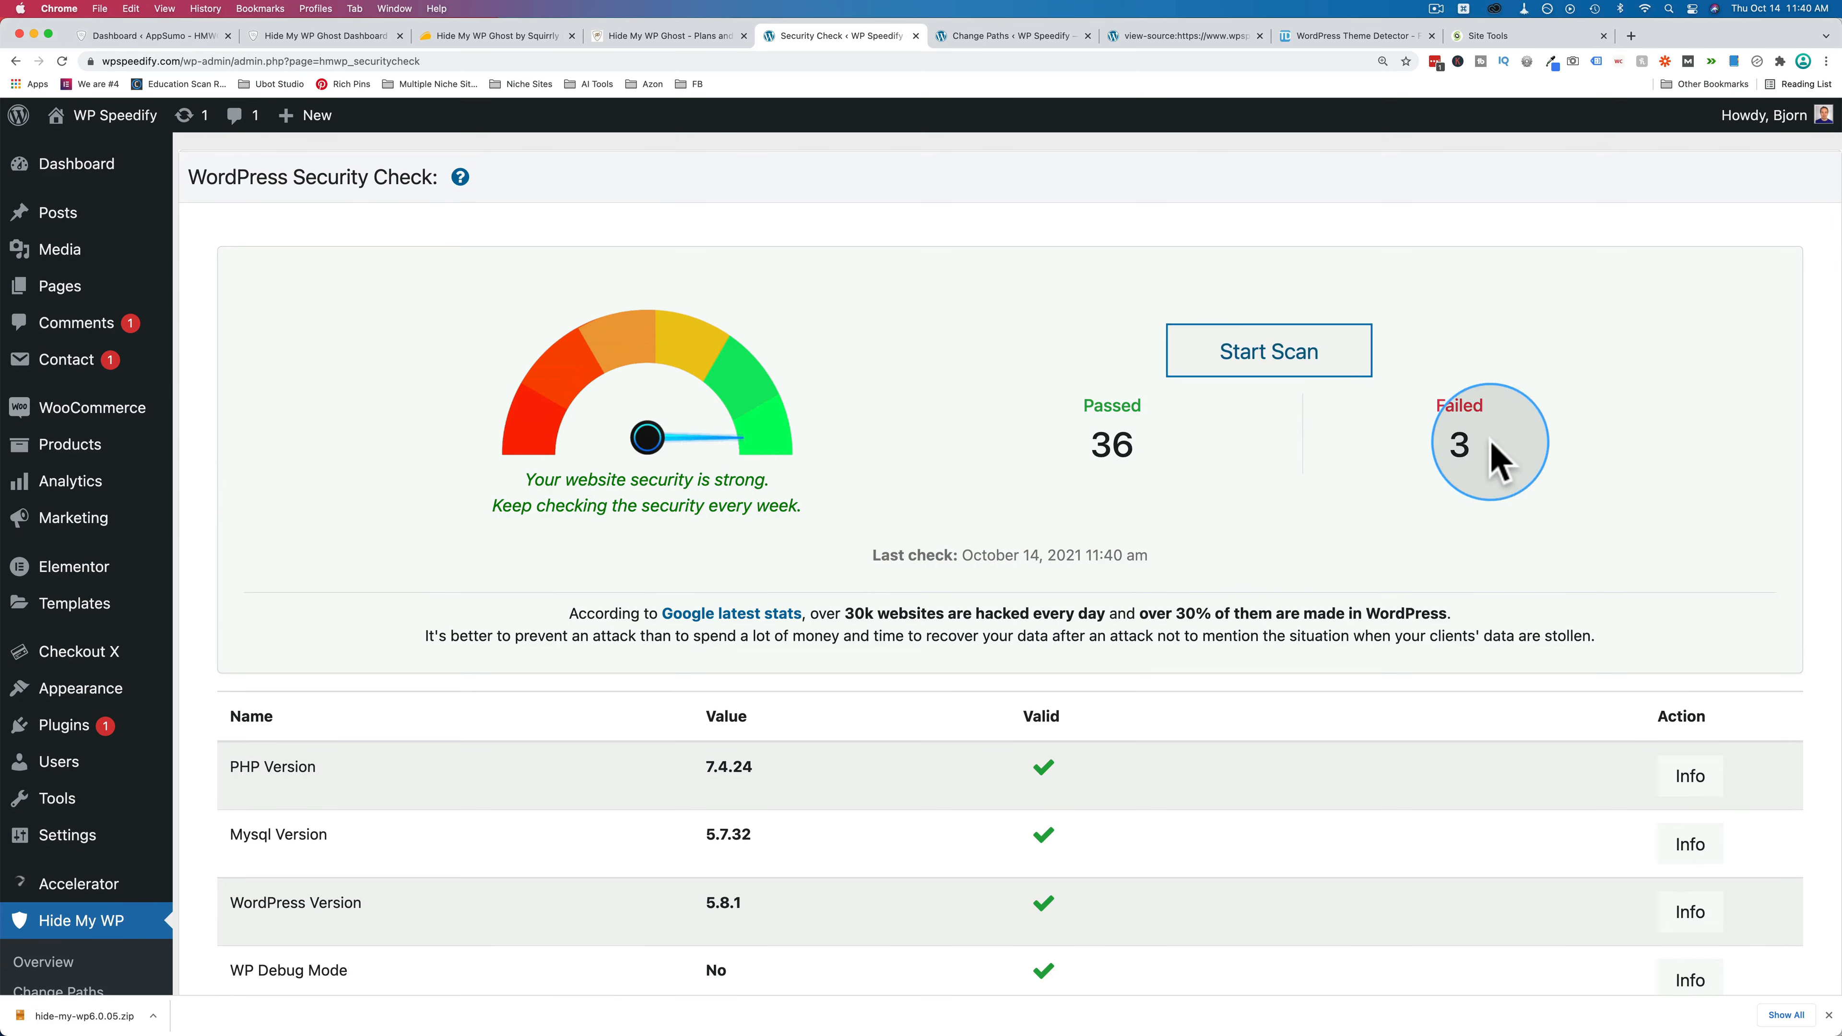
scroll(1449, 450, "down", 13)
scroll(1450, 450, "down", 2)
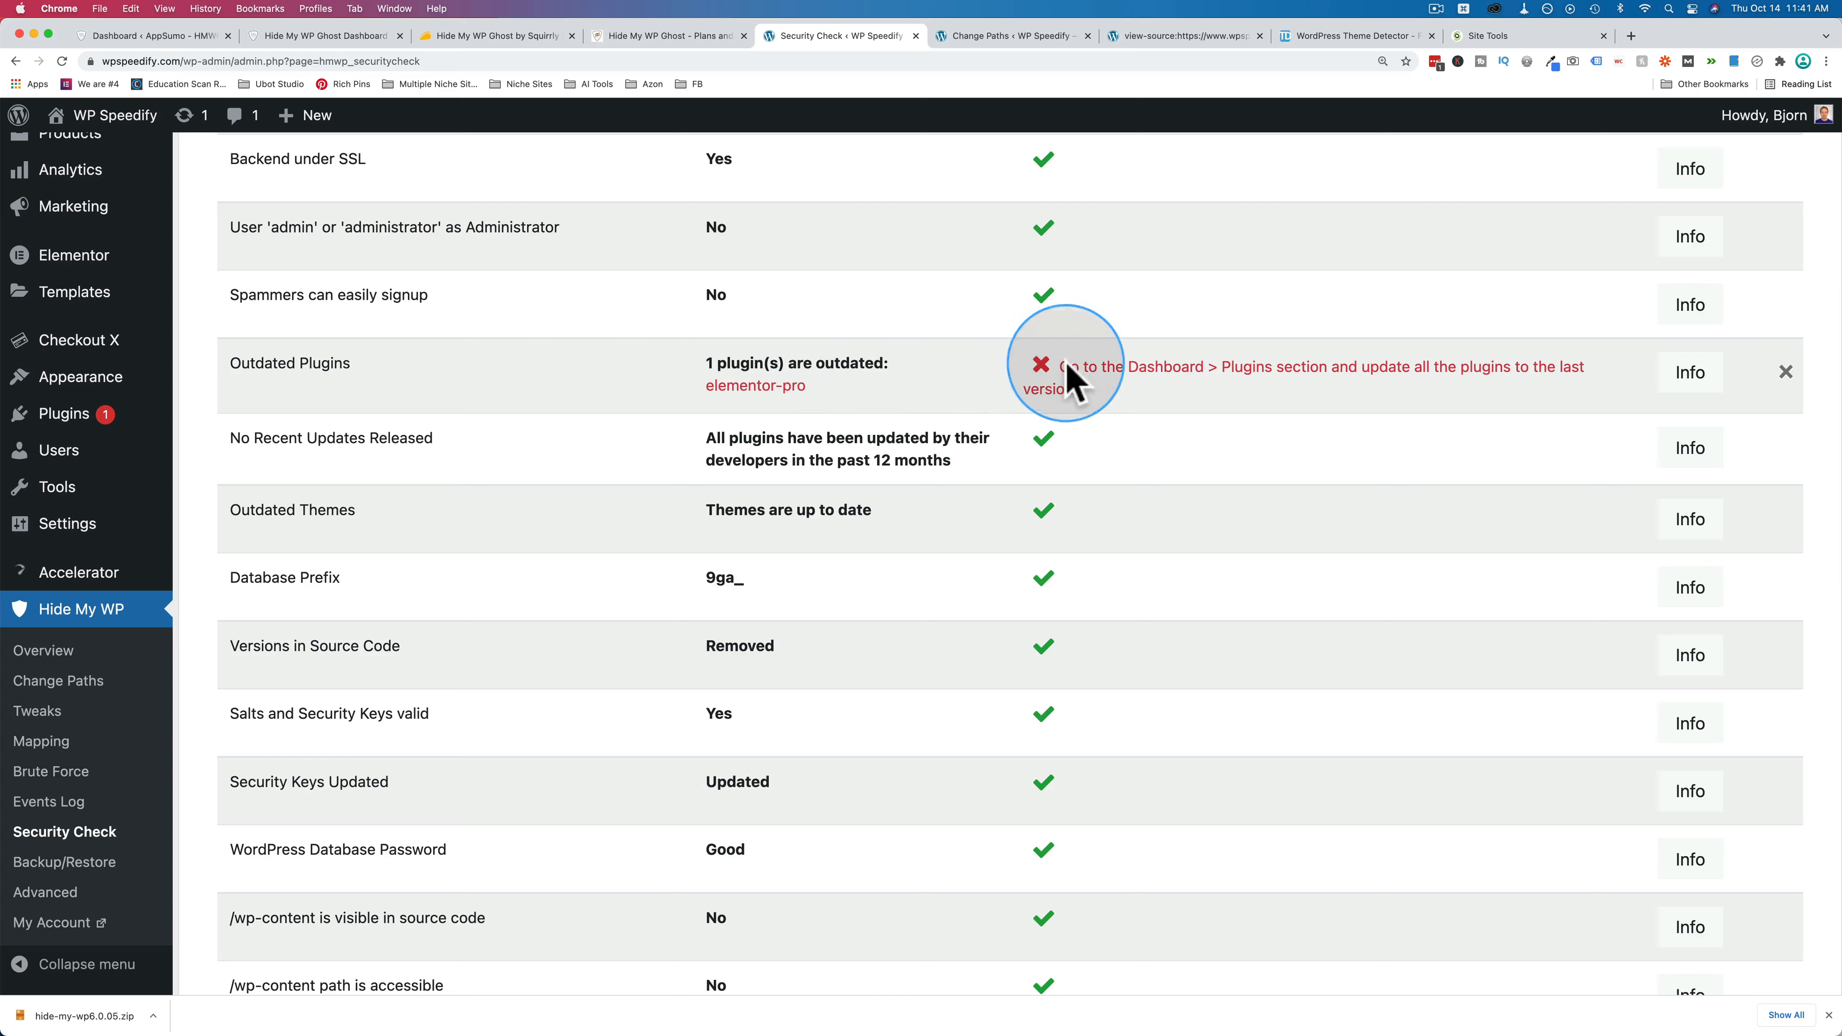
Apply the automatic fix to the failed Plugins/Themes editor disabled check and rerun the security scan.
scroll(1283, 461, "down", 10)
scroll(1283, 462, "down", 3)
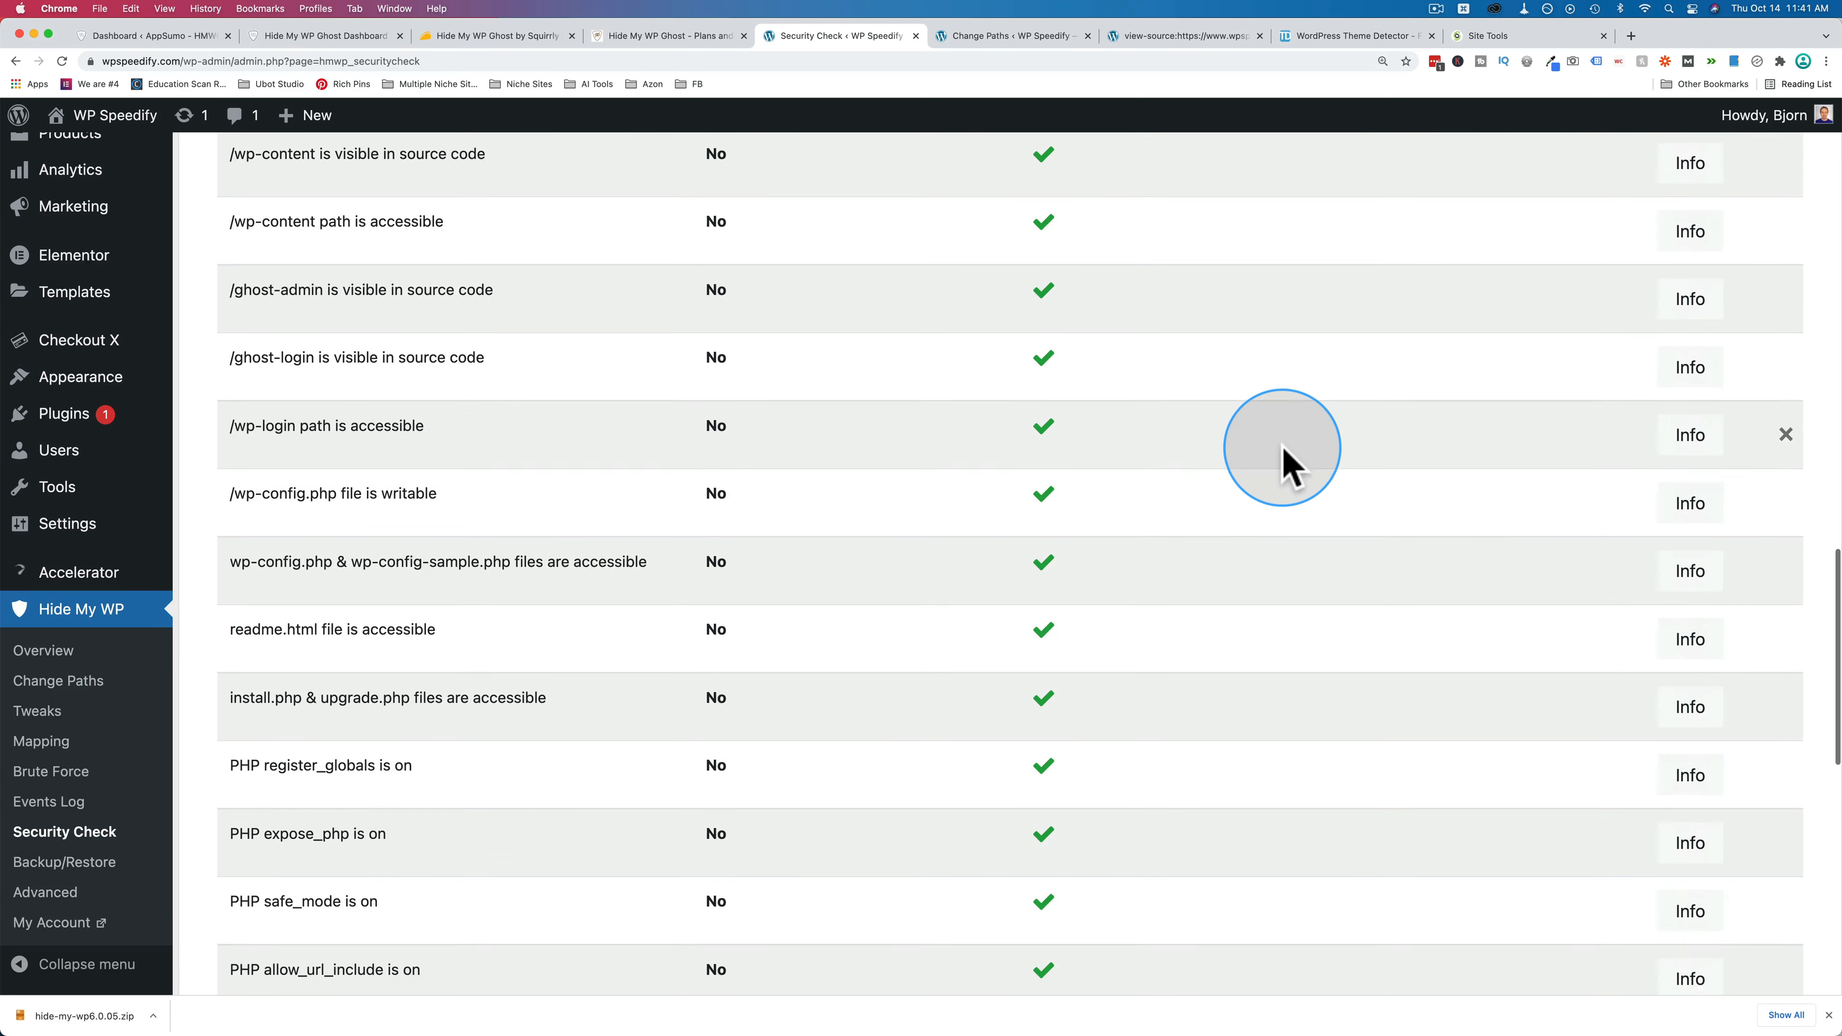
left_click_drag(453, 498, 231, 497)
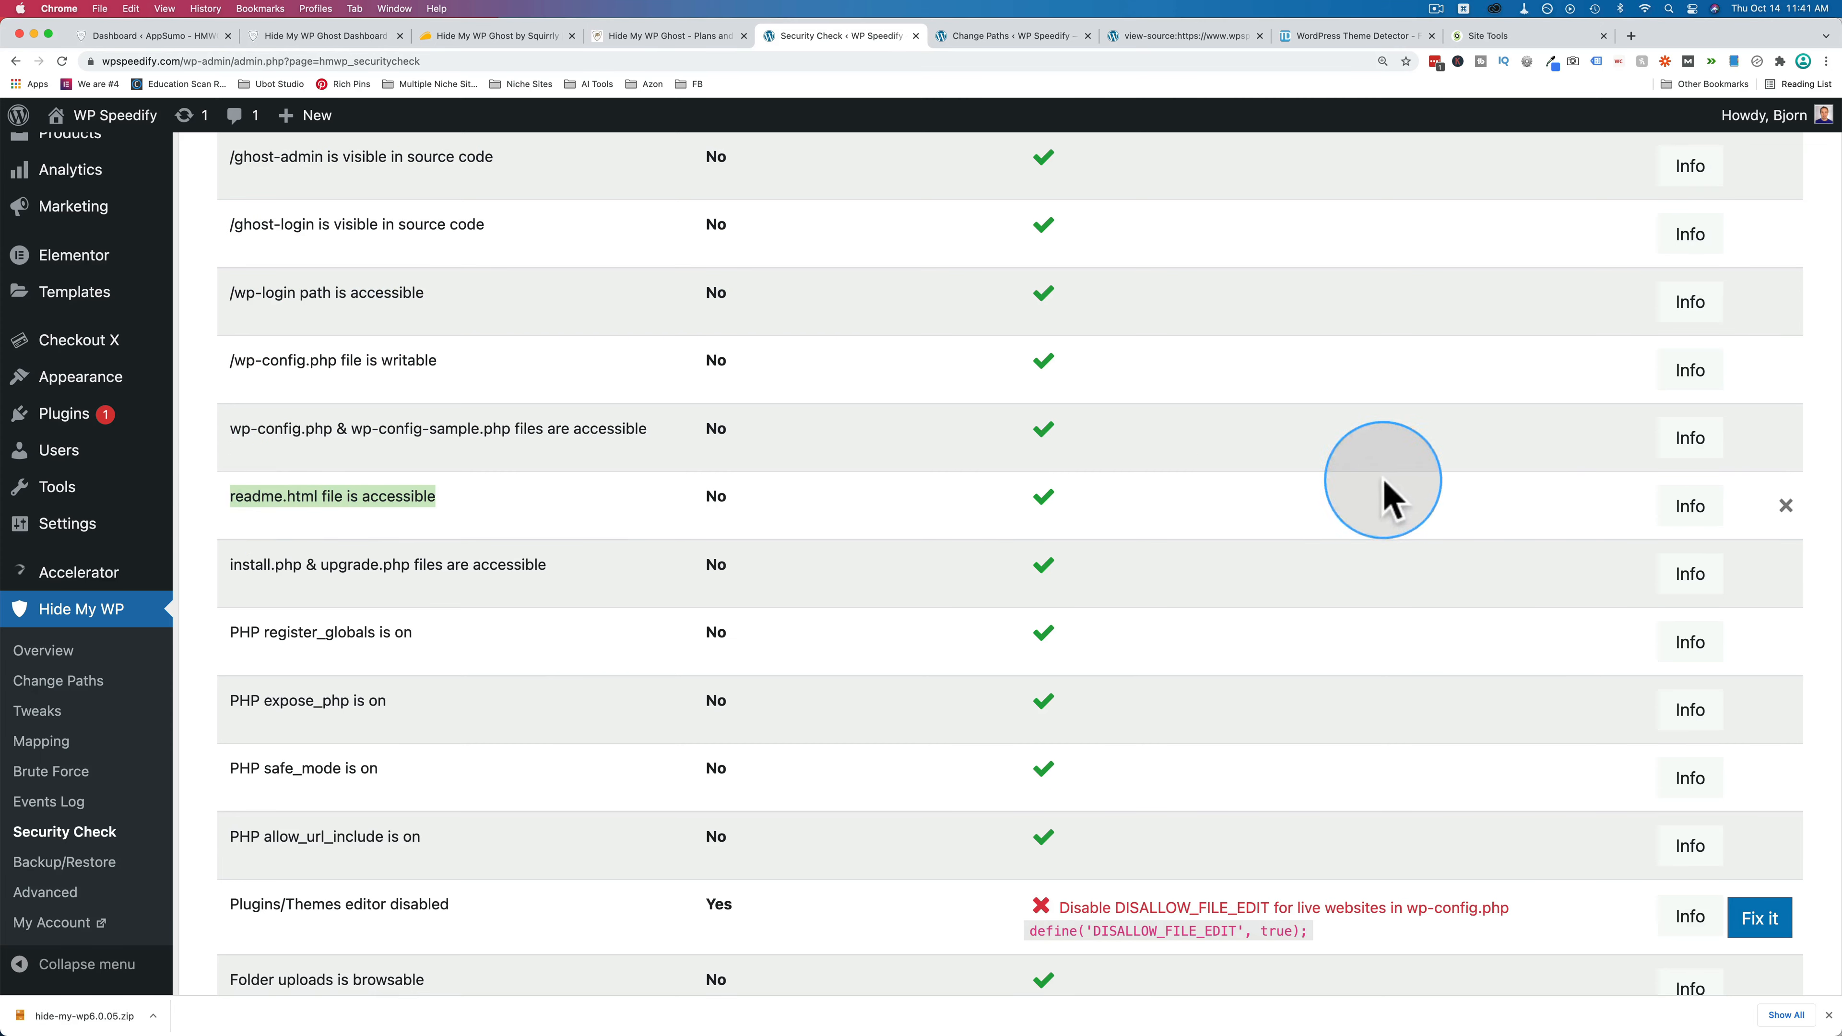
scroll(1382, 494, "down", 7)
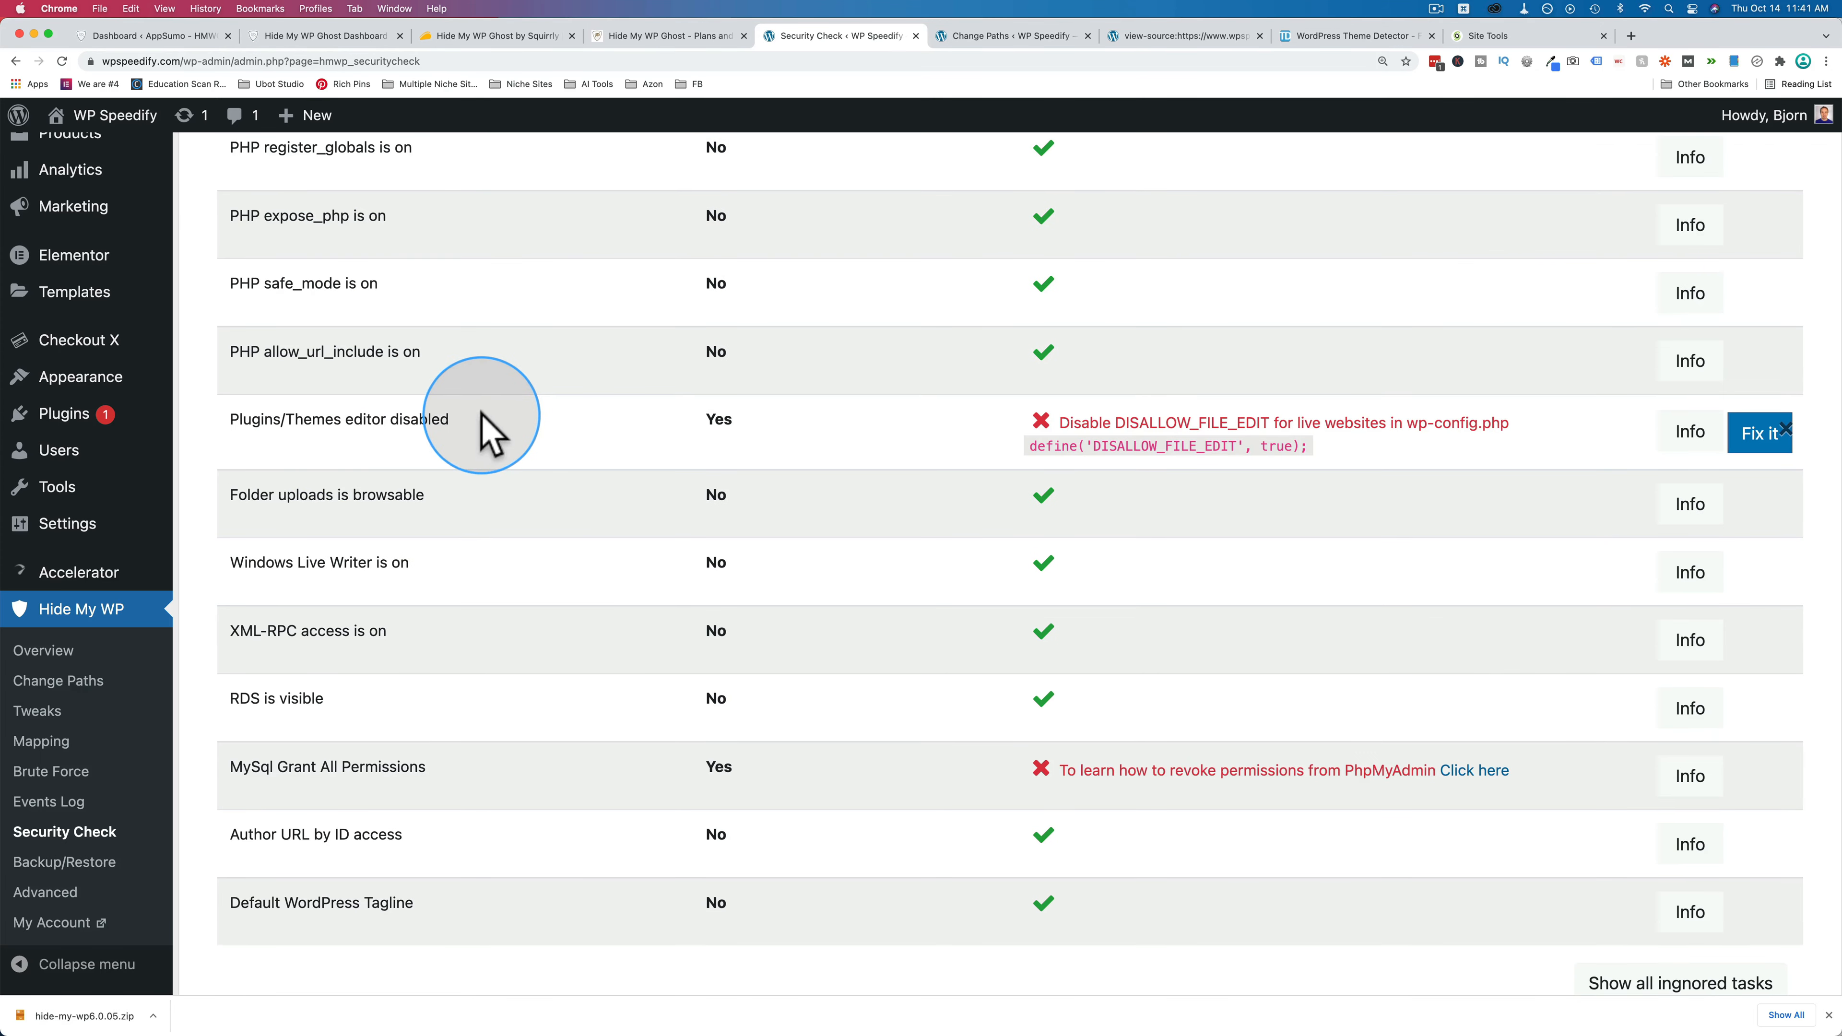
left_click_drag(482, 425, 227, 419)
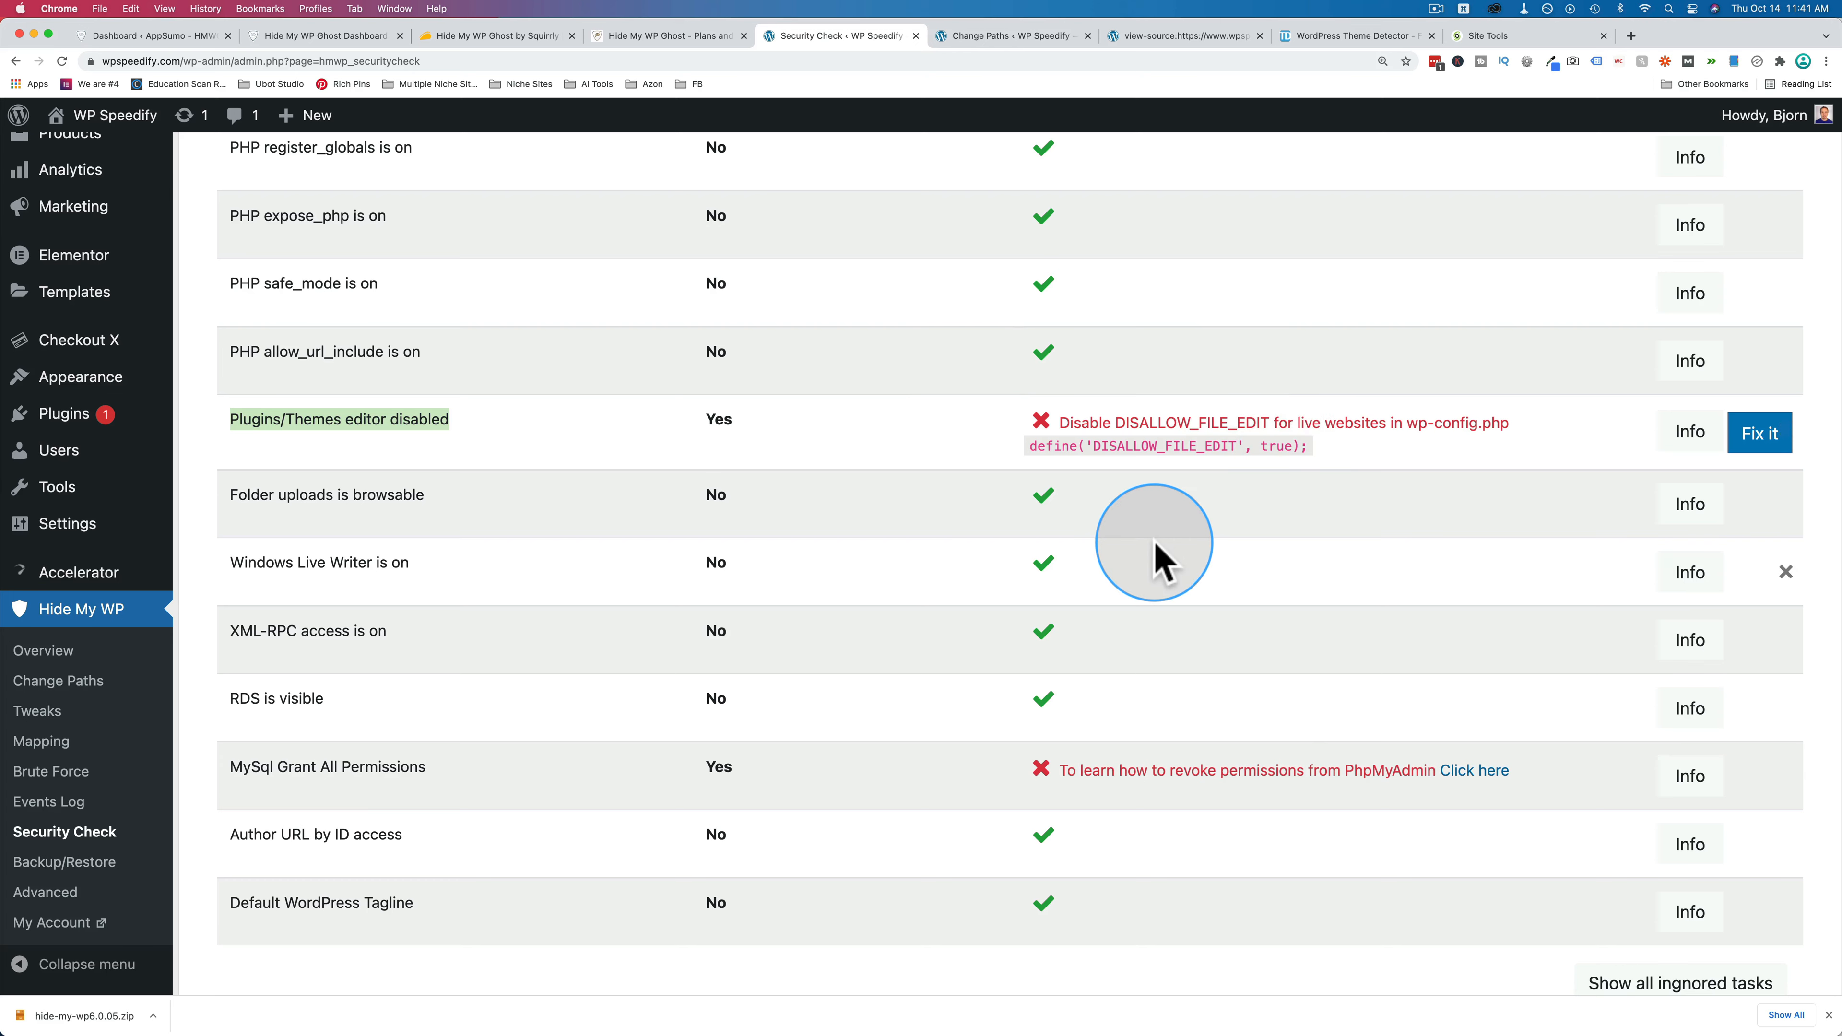
left_click_drag(1311, 445, 1039, 446)
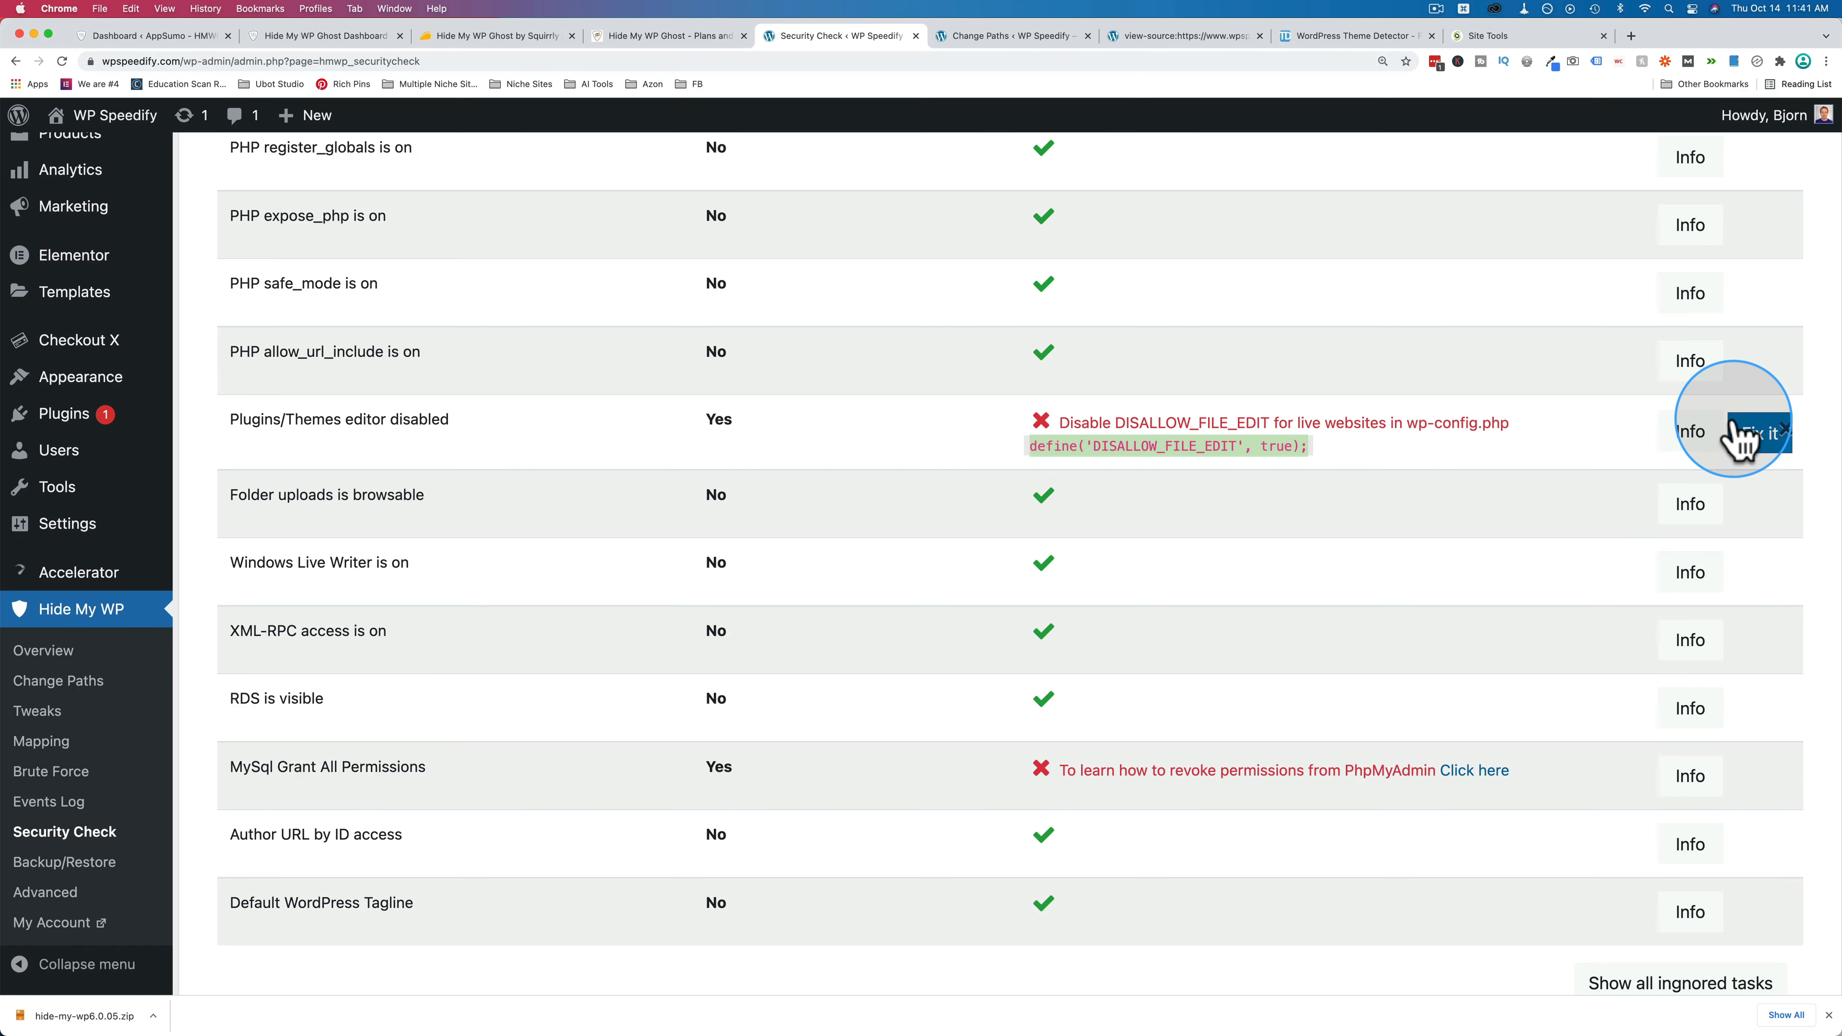
left_click(1741, 434)
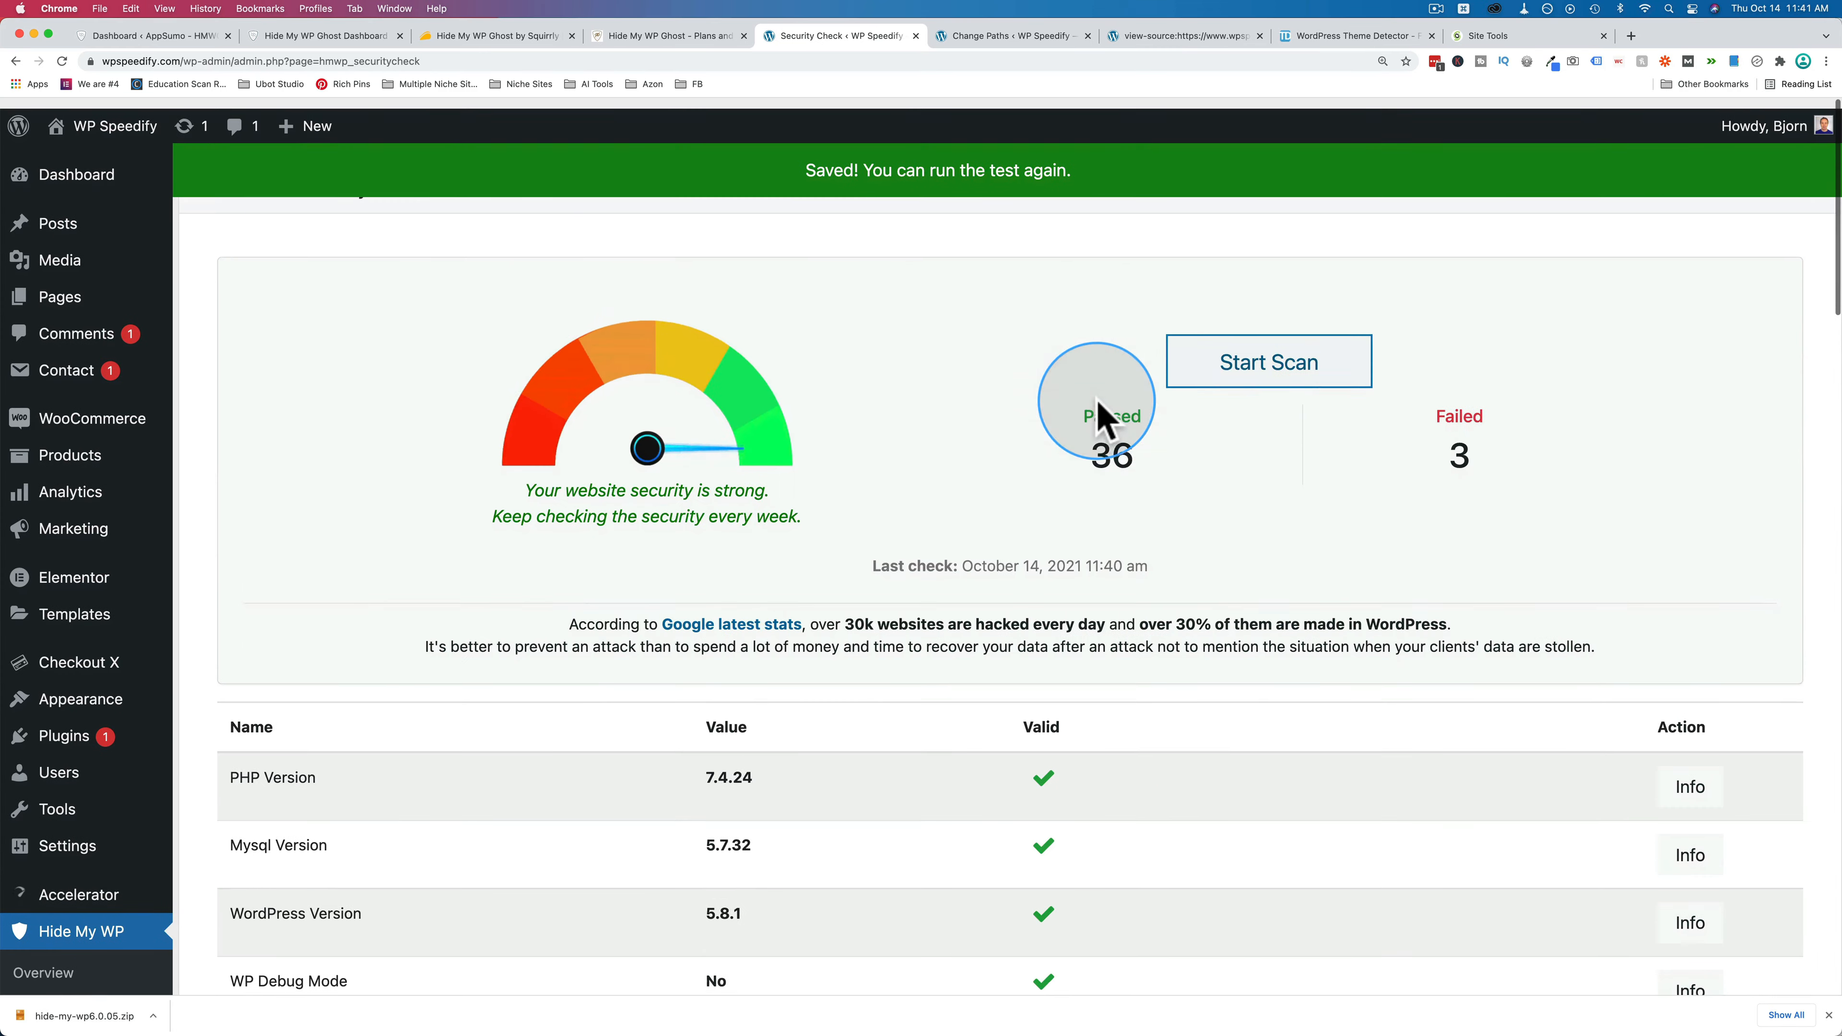
left_click(1262, 381)
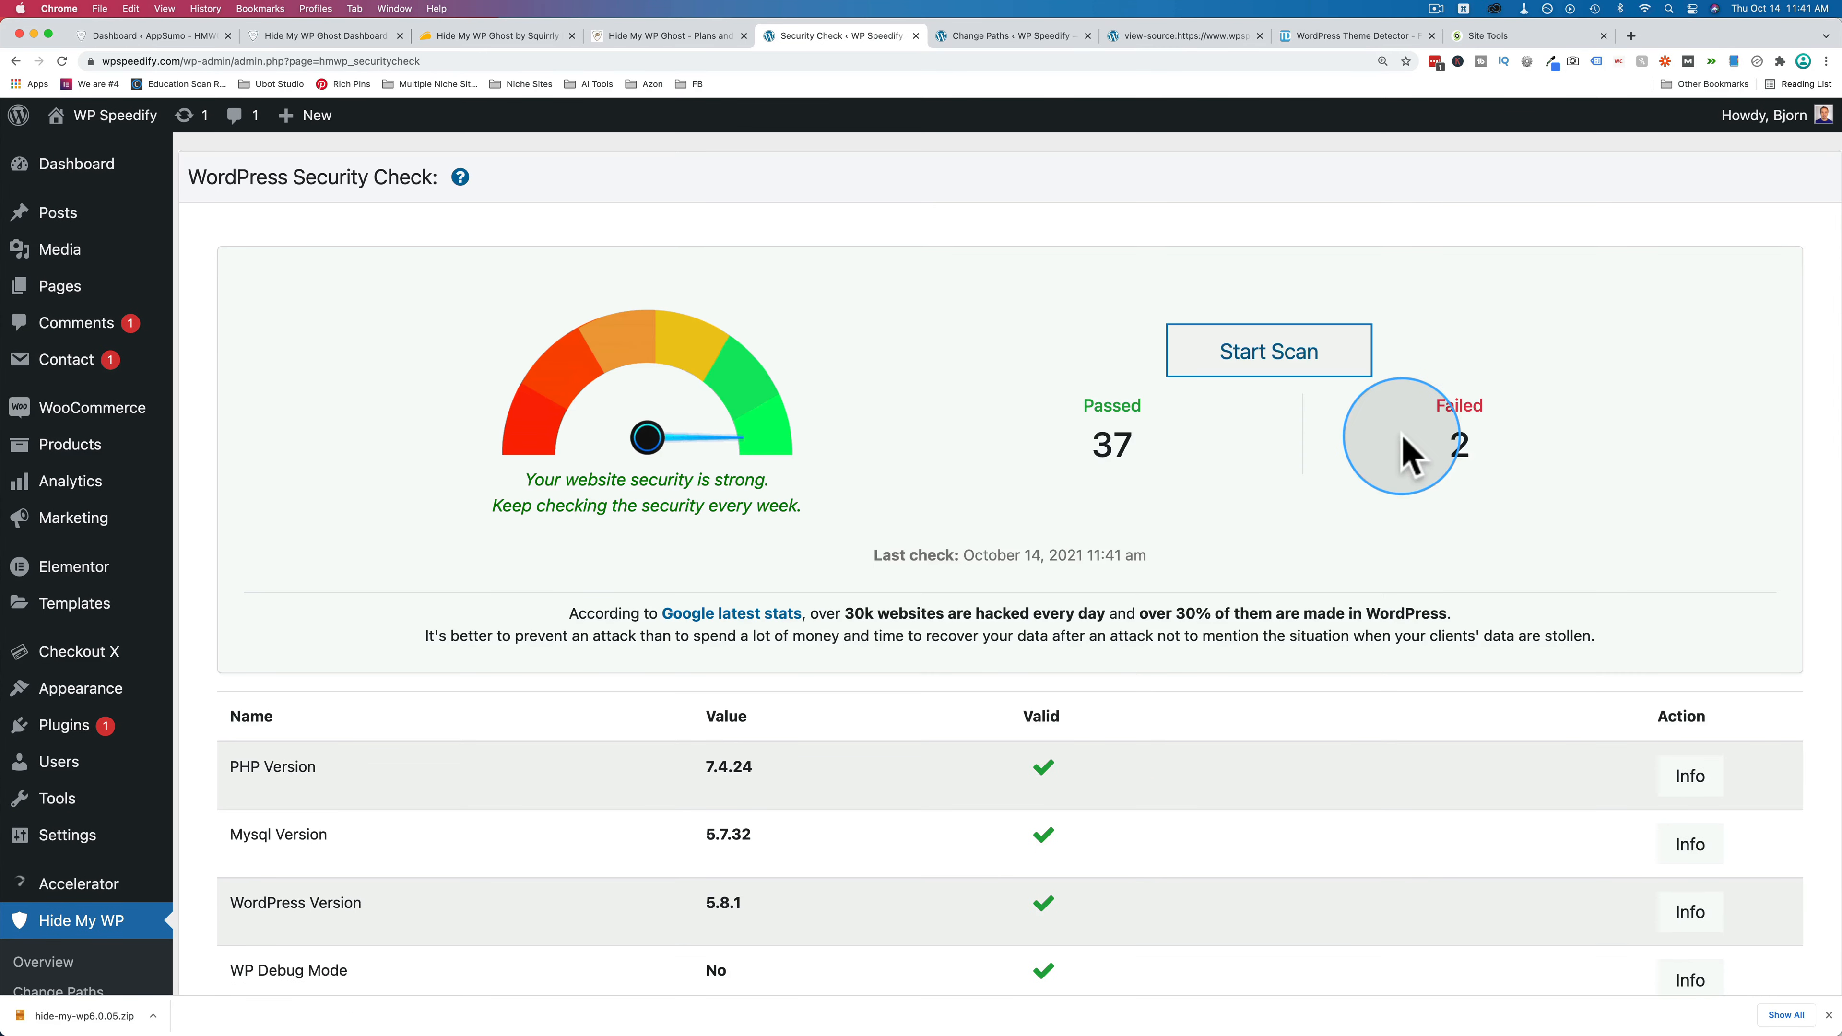
Review the Plugins/Themes editor disabled check in the new scan results and see whether Plugins and Appearance still offer an editor.
scroll(1490, 444, "down", 10)
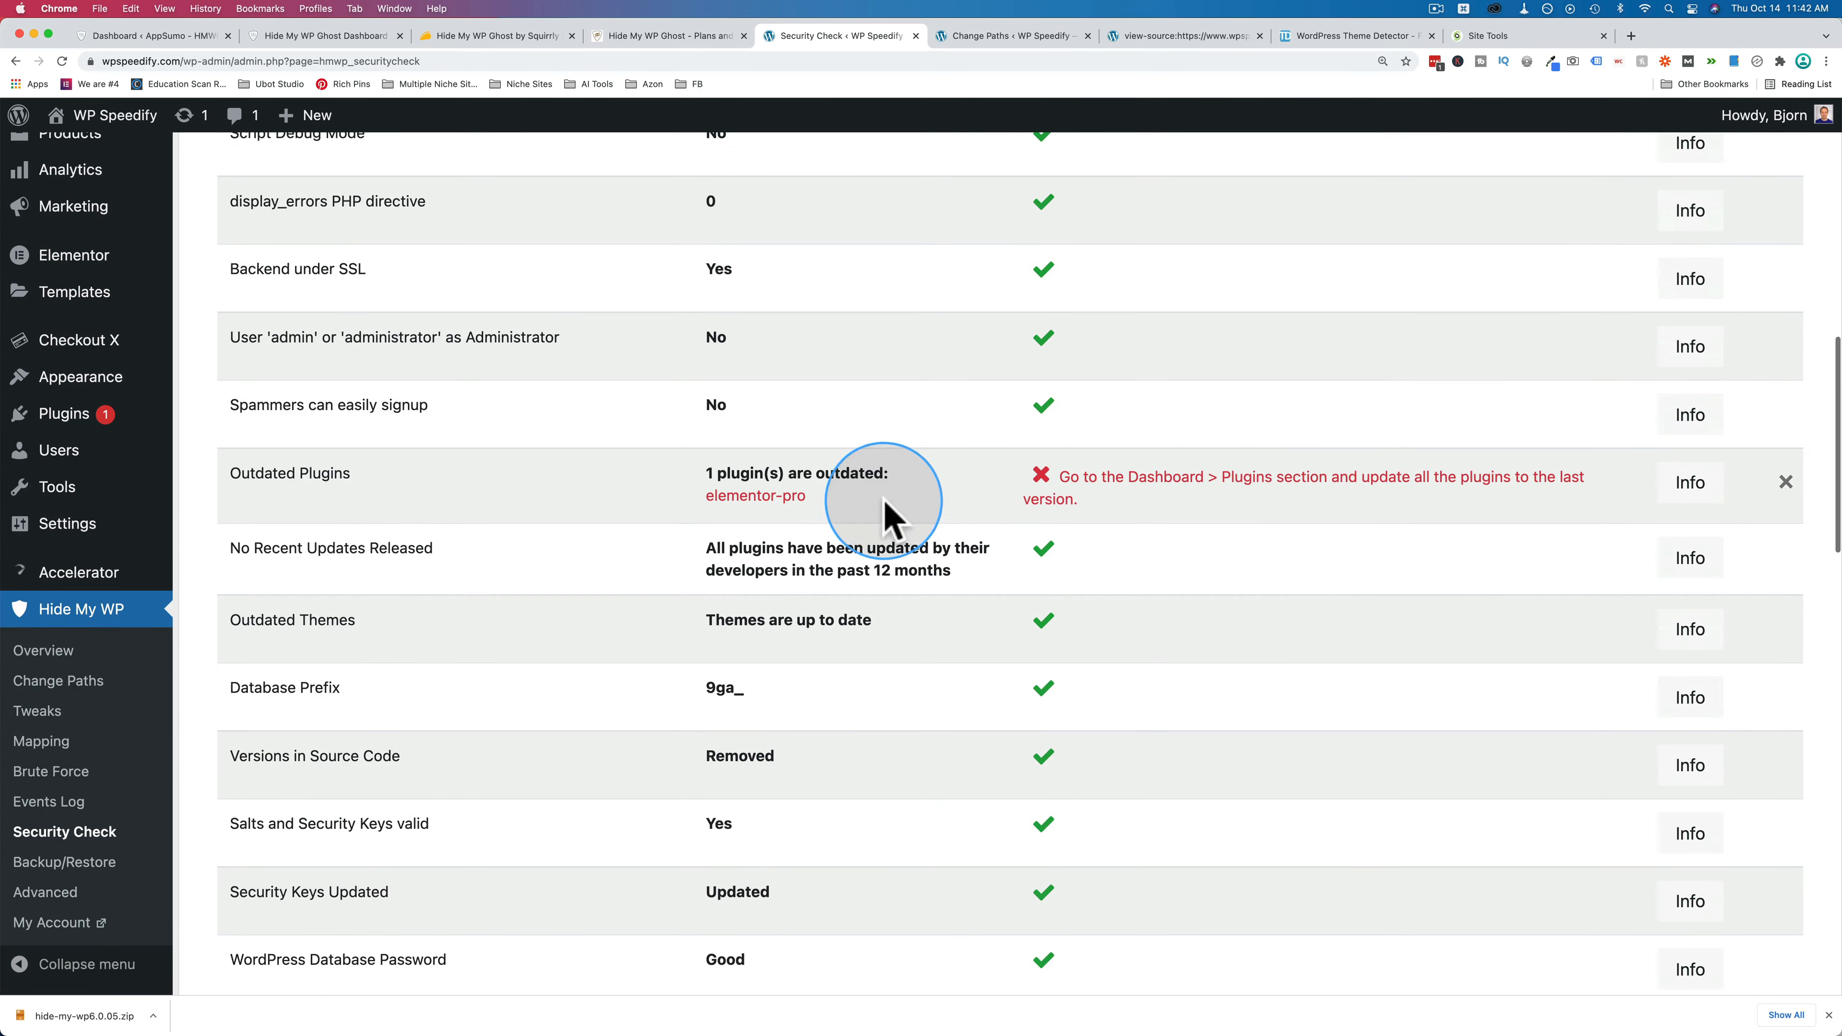
scroll(1254, 494, "down", 10)
scroll(1247, 504, "down", 12)
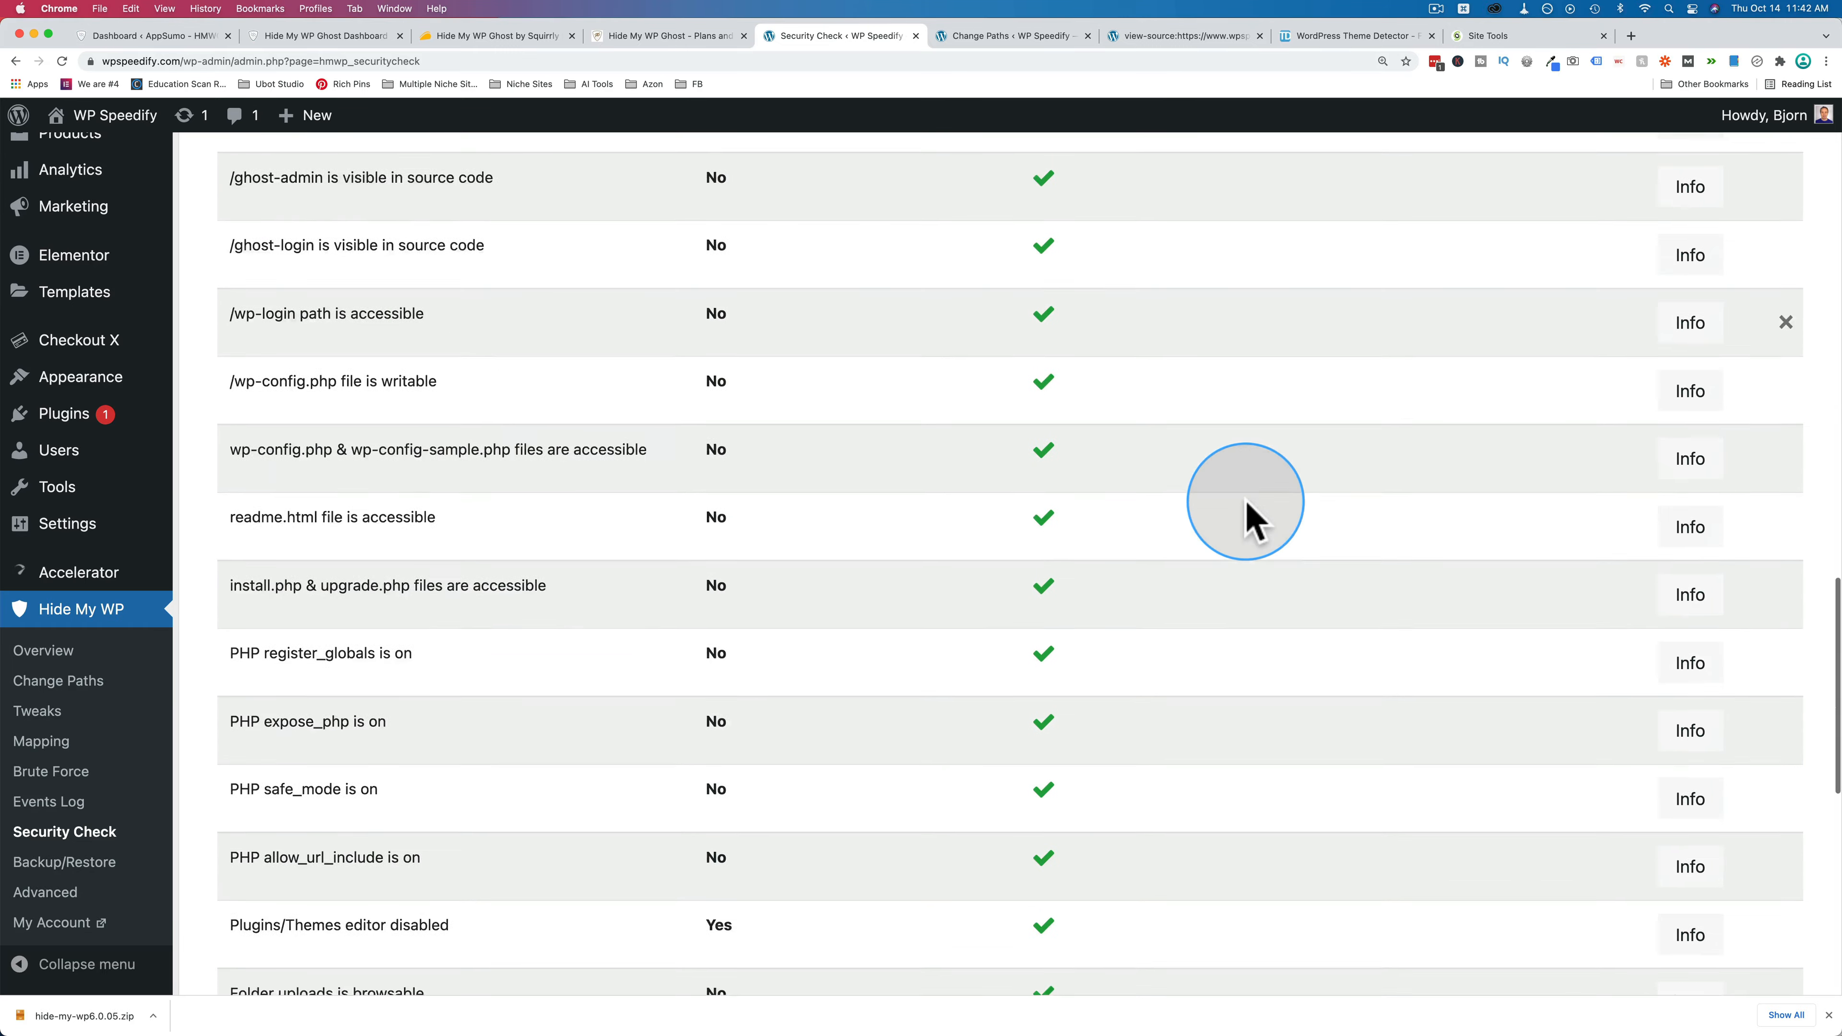
scroll(1246, 499, "up", 1)
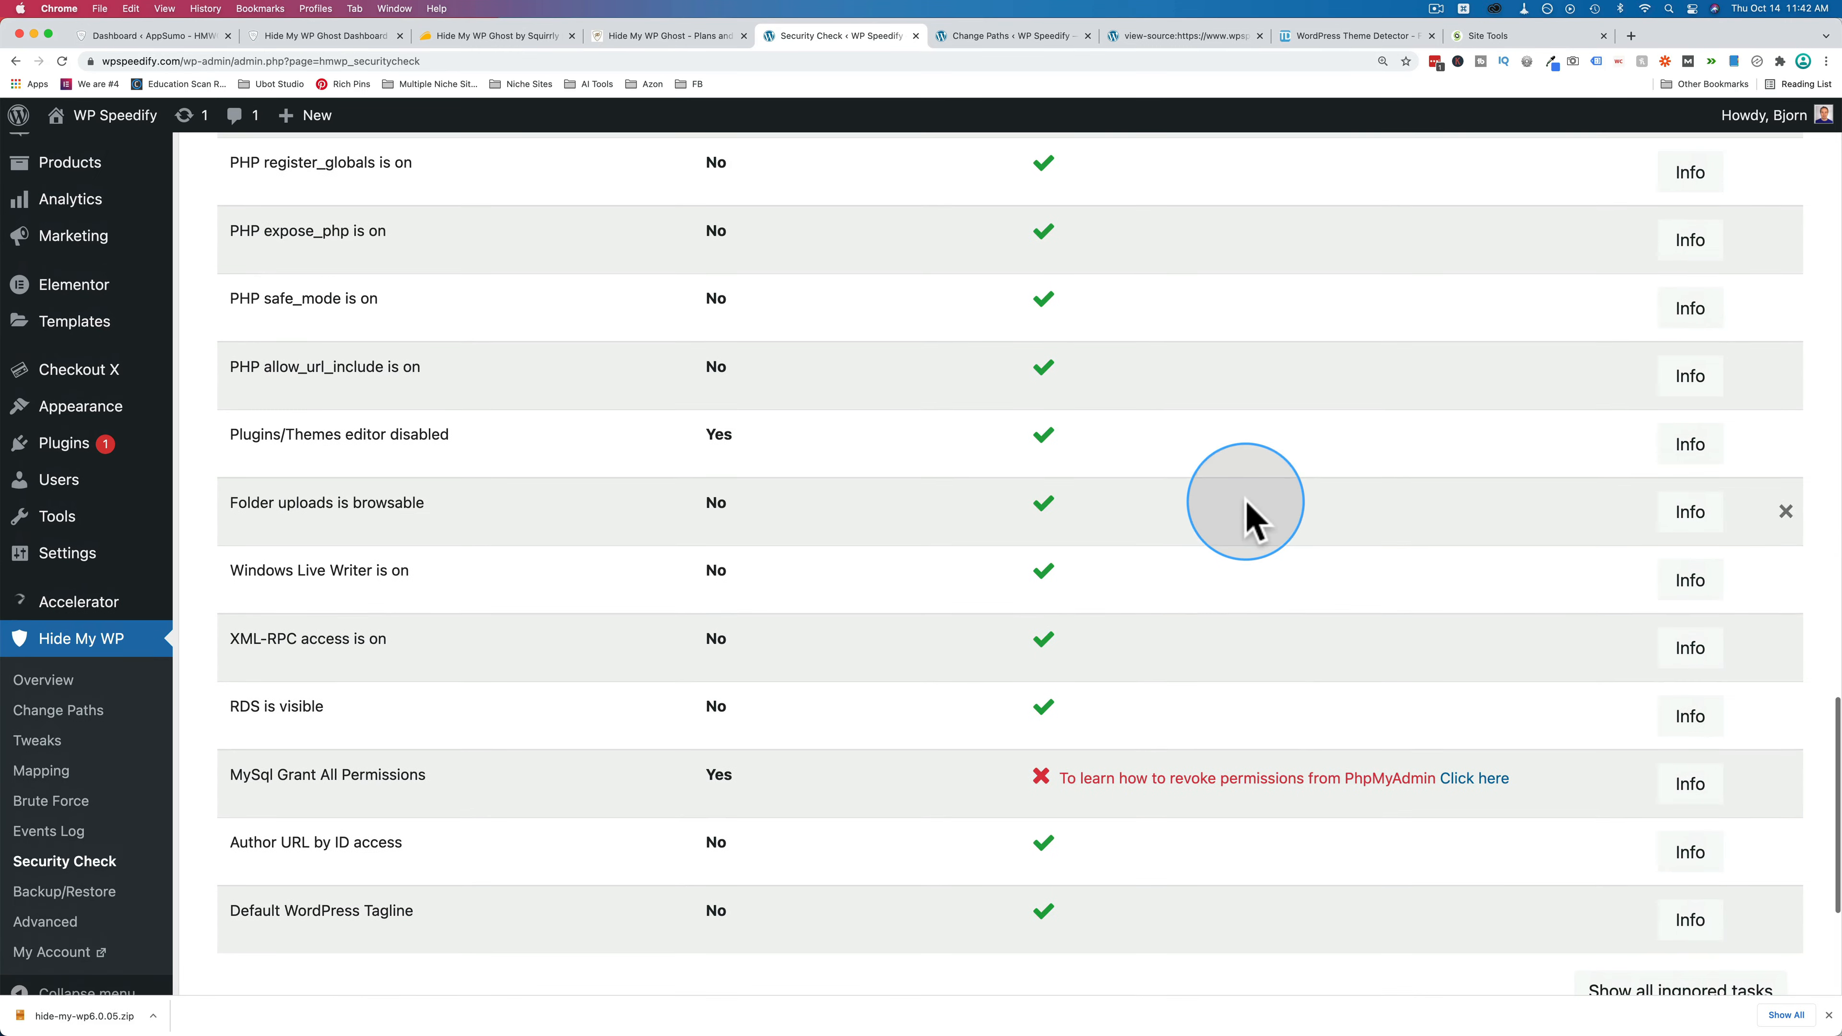
left_click_drag(190, 436, 506, 444)
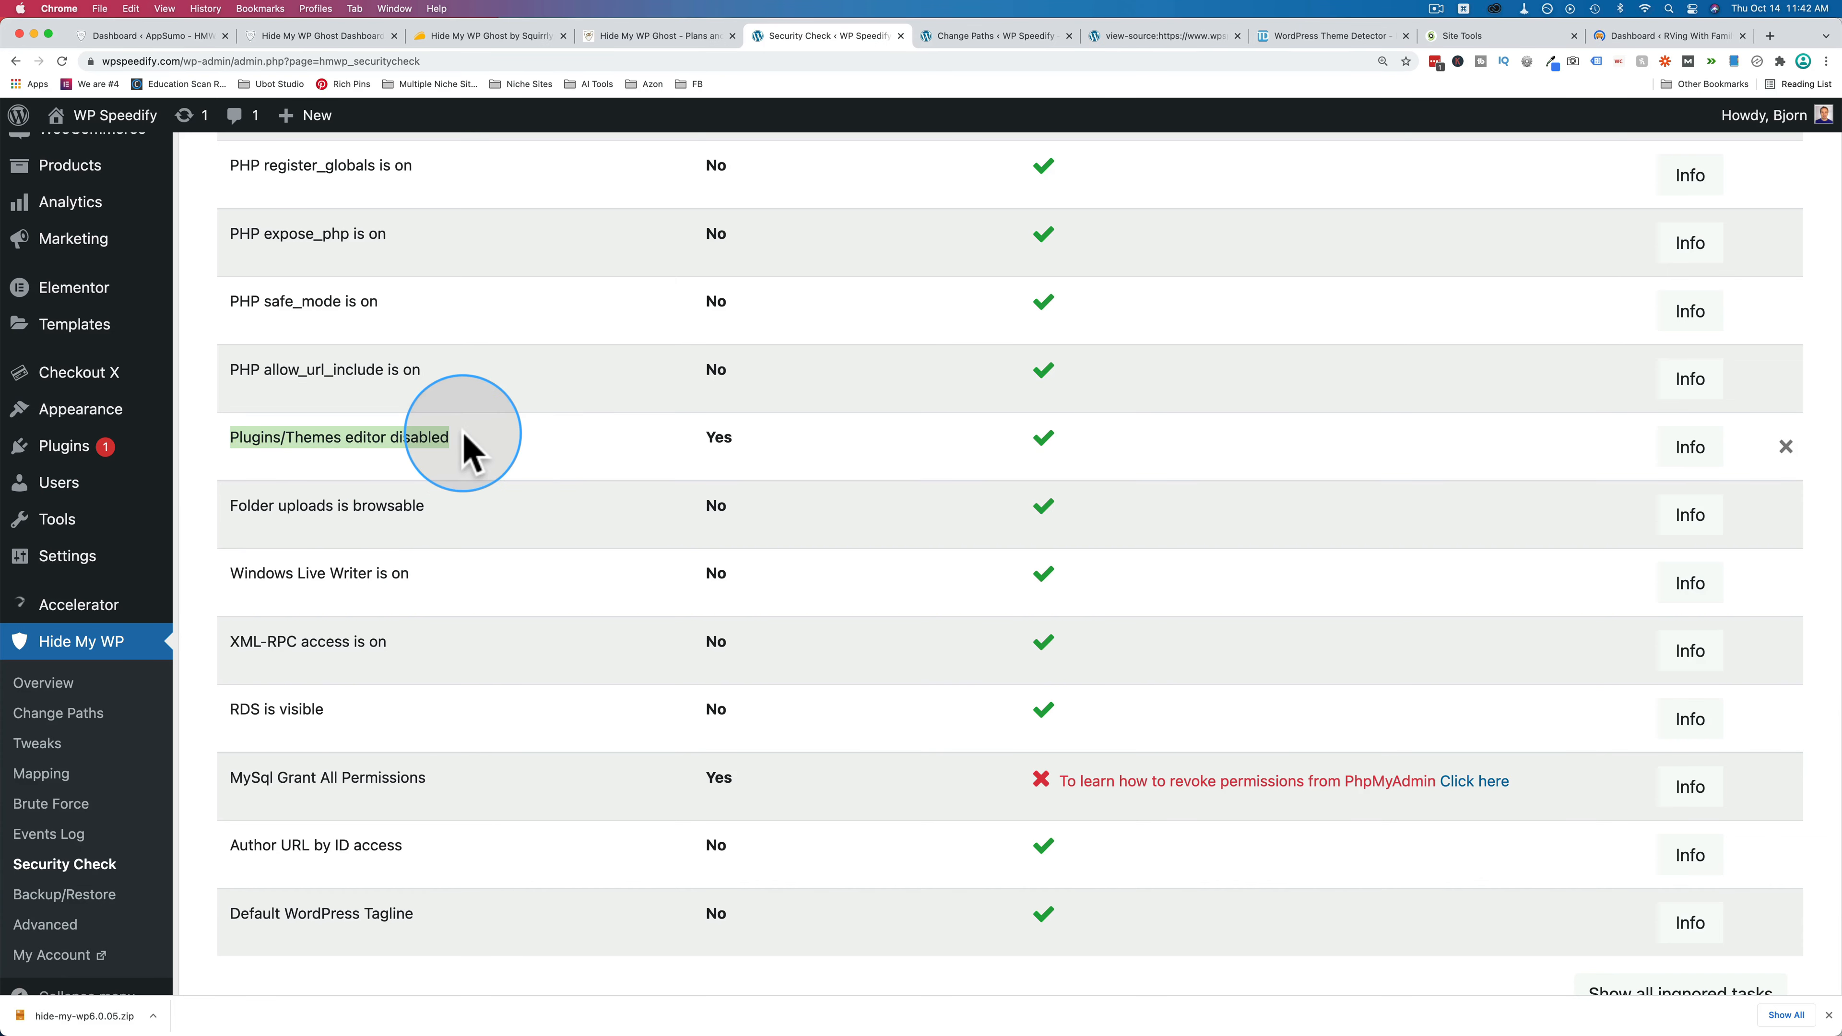
mouse_move(85, 454)
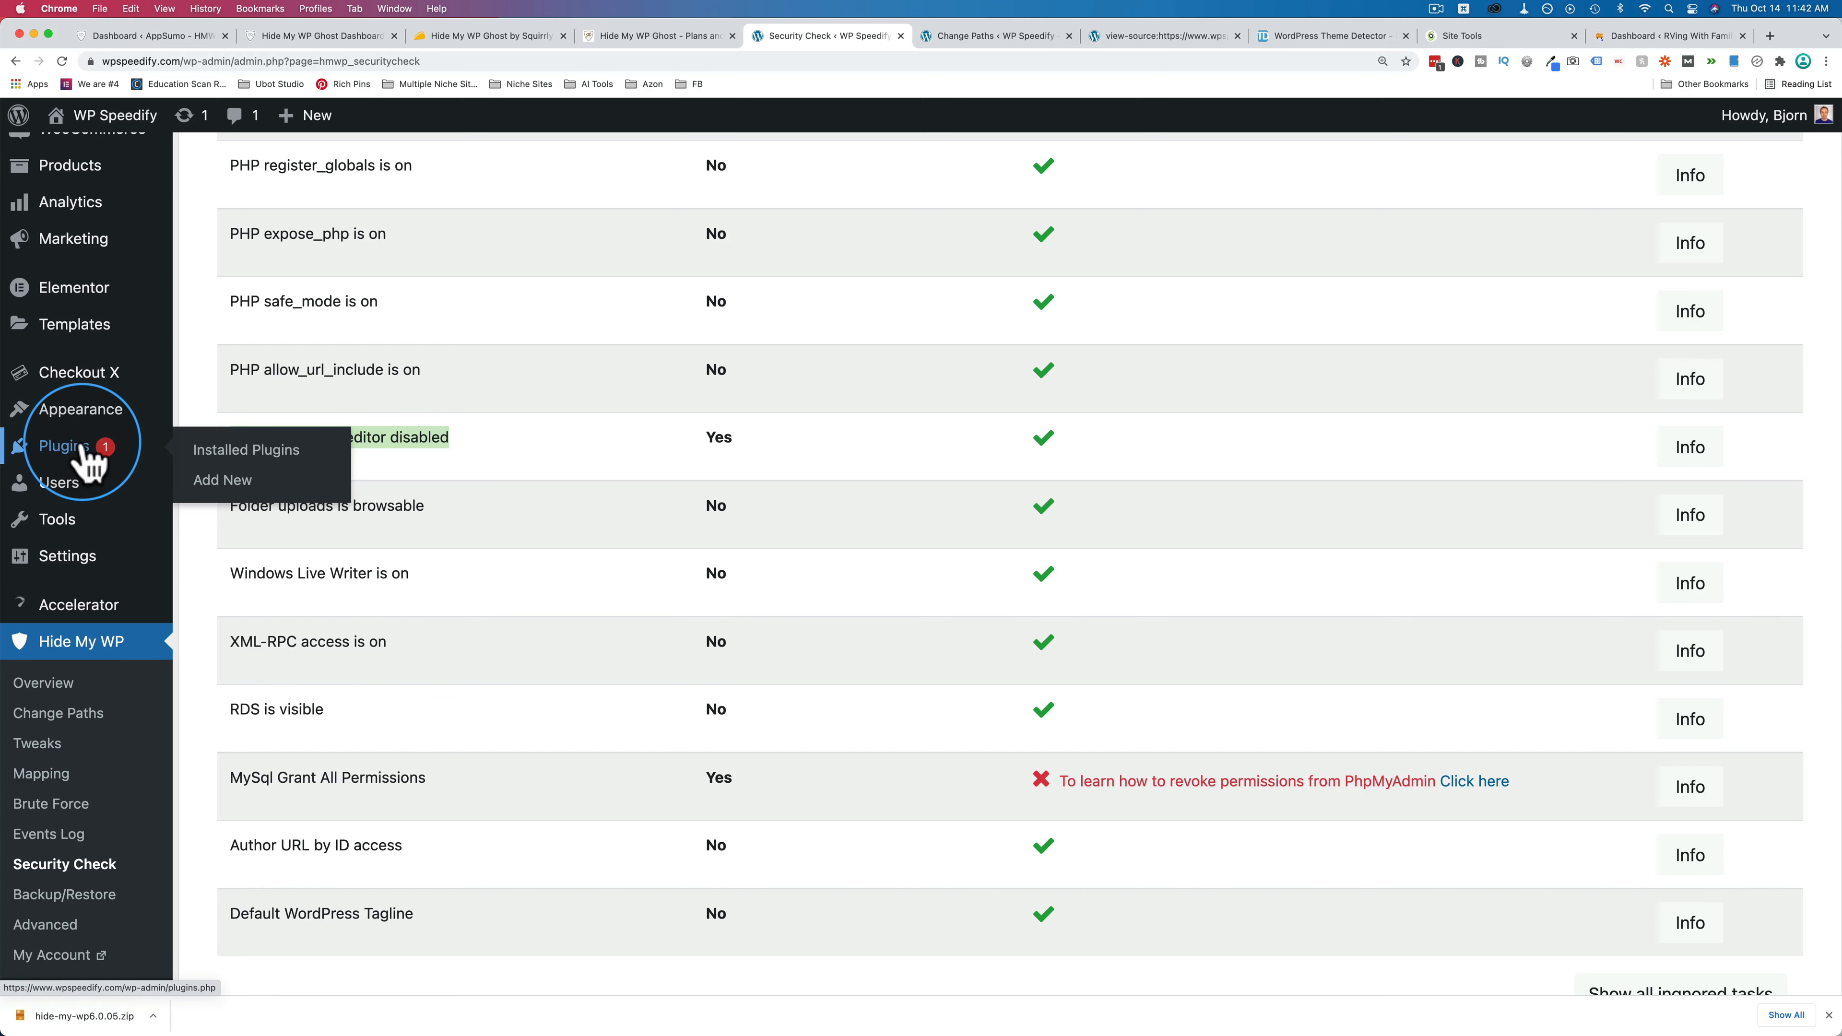
mouse_move(95, 422)
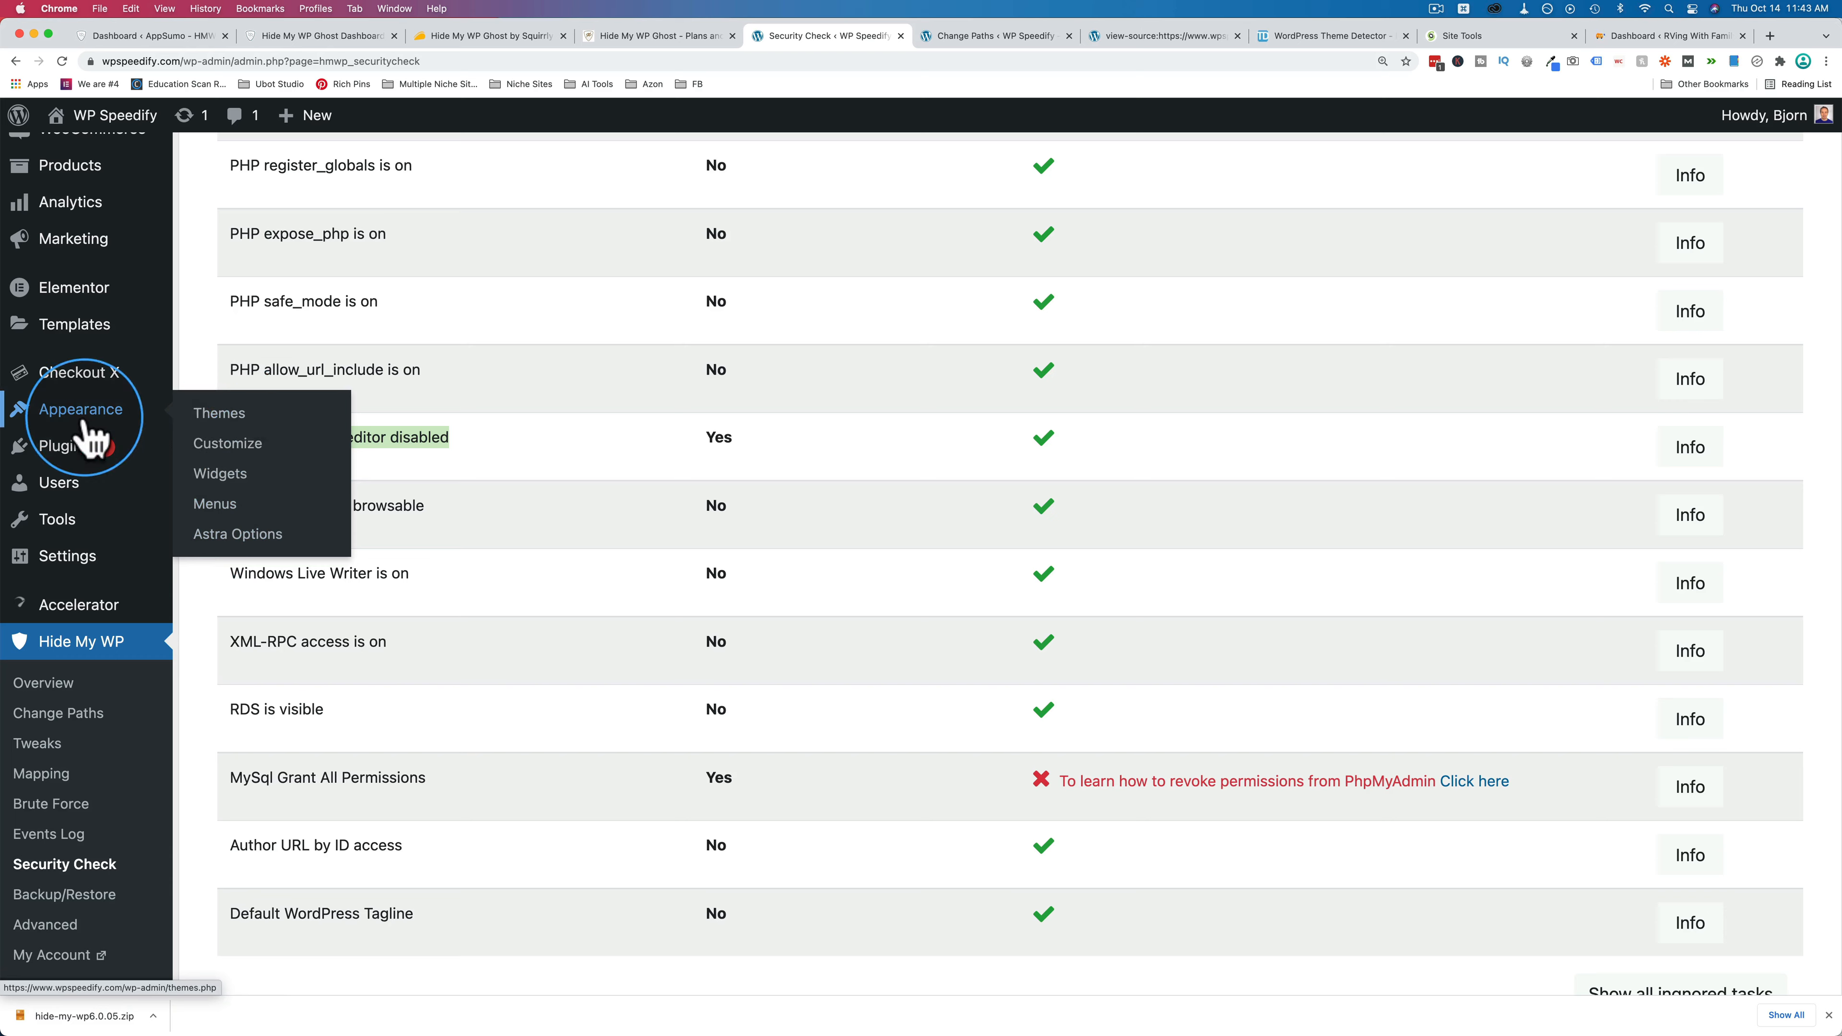
Open the Plugin Editor in the rvingwithfamily.com dashboard for comparison and accept the direct-editing warning.
left_click(1641, 40)
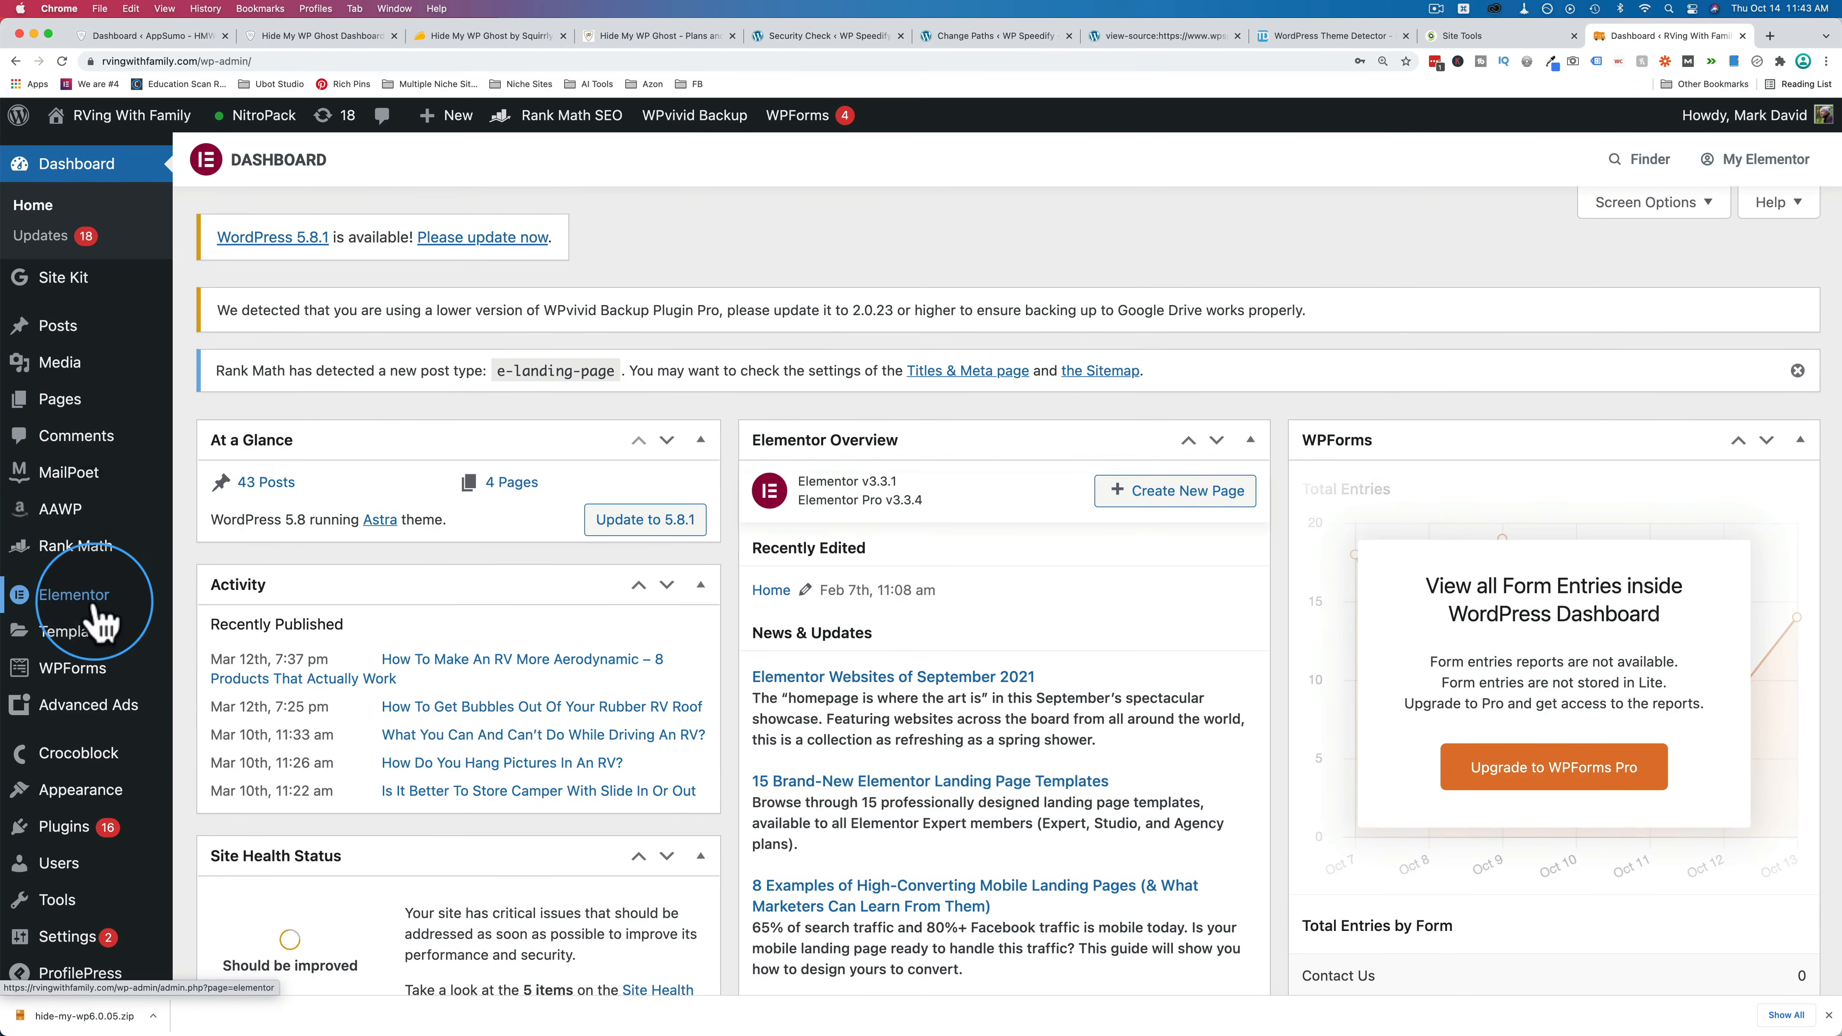
scroll(101, 620, "down", 3)
mouse_move(76, 613)
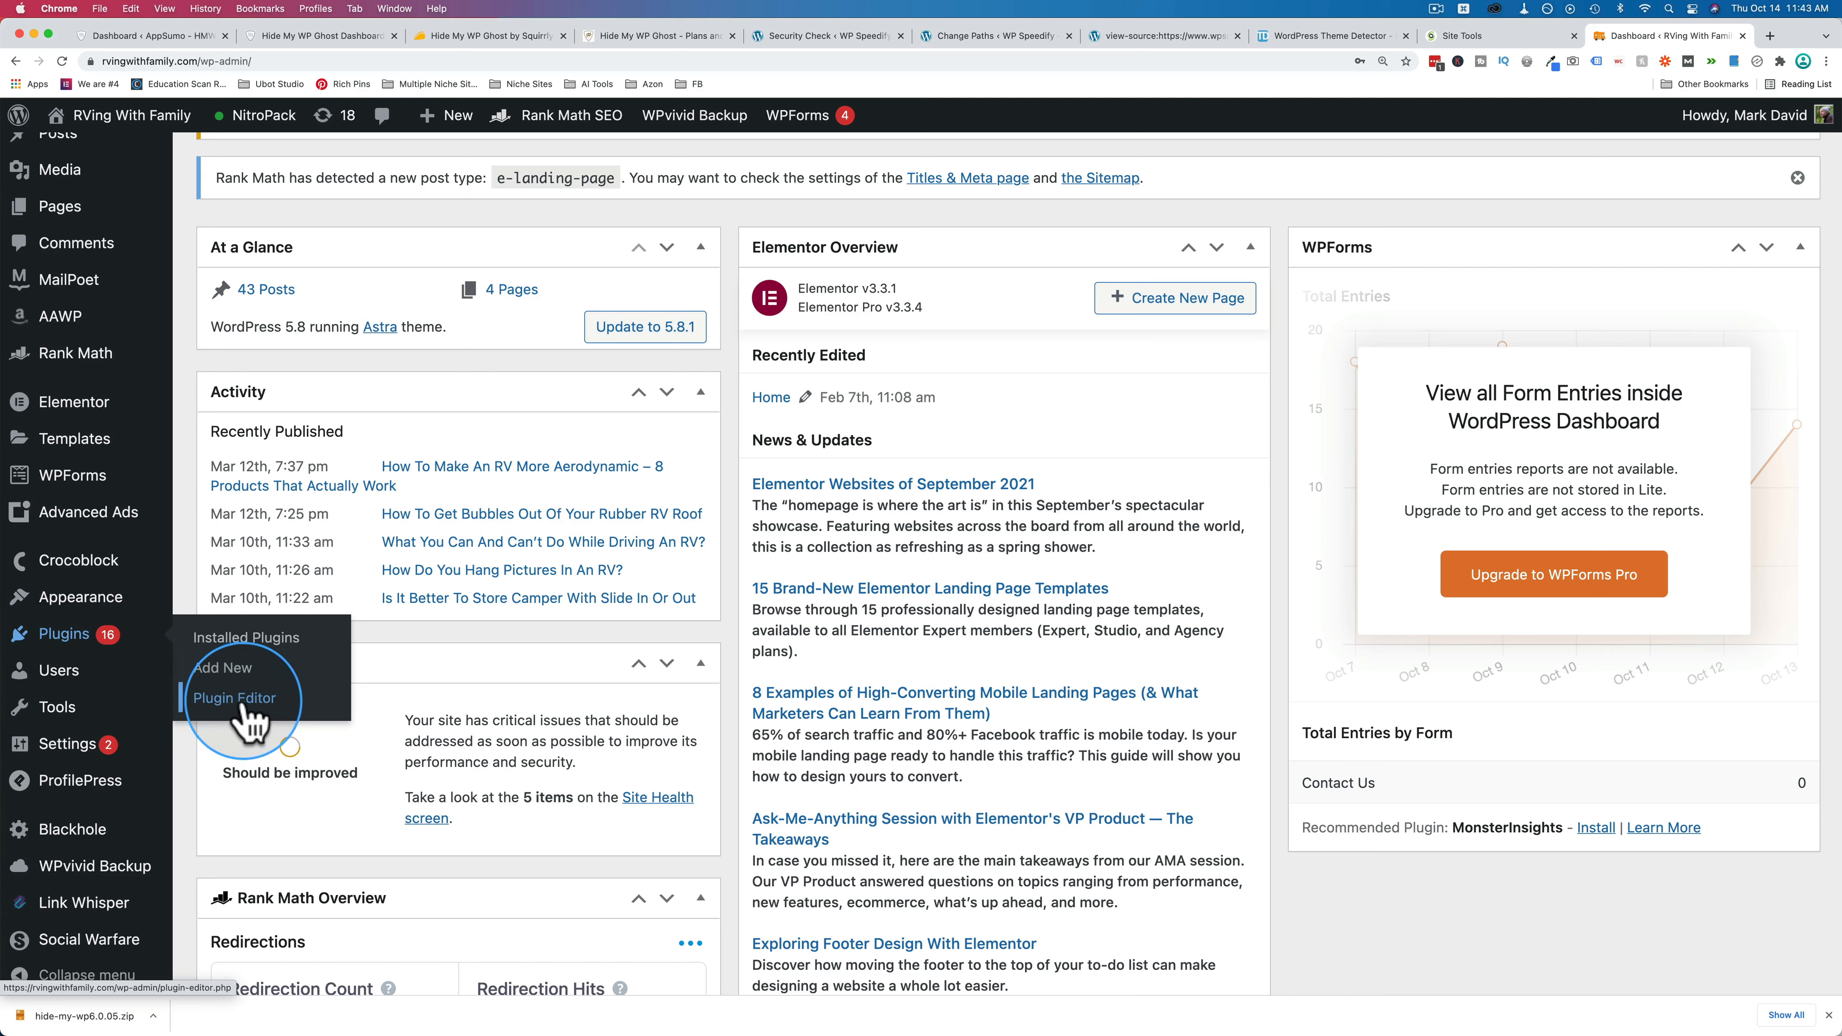
left_click(236, 704)
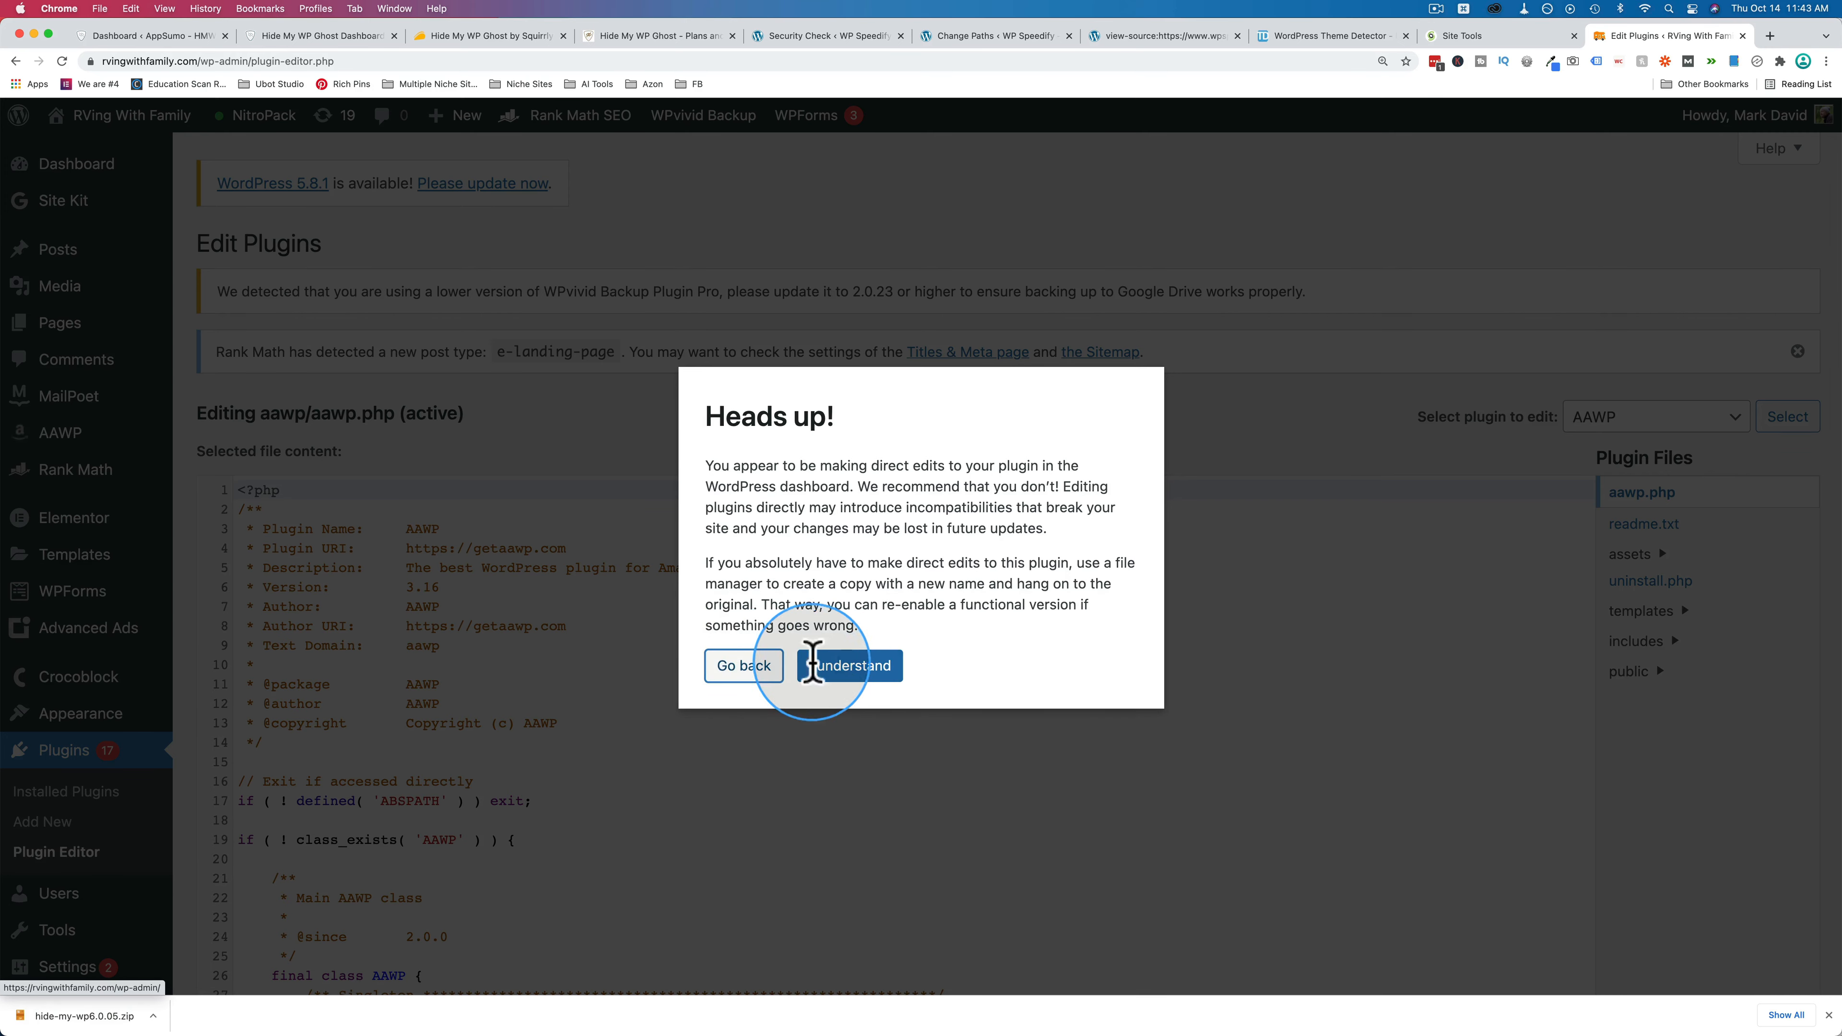
left_click(834, 665)
View the list of editable plugins, highlight the header comment in aawp.php, and close the rvingwithfamily.com tab.
scroll(1015, 458, "down", 3)
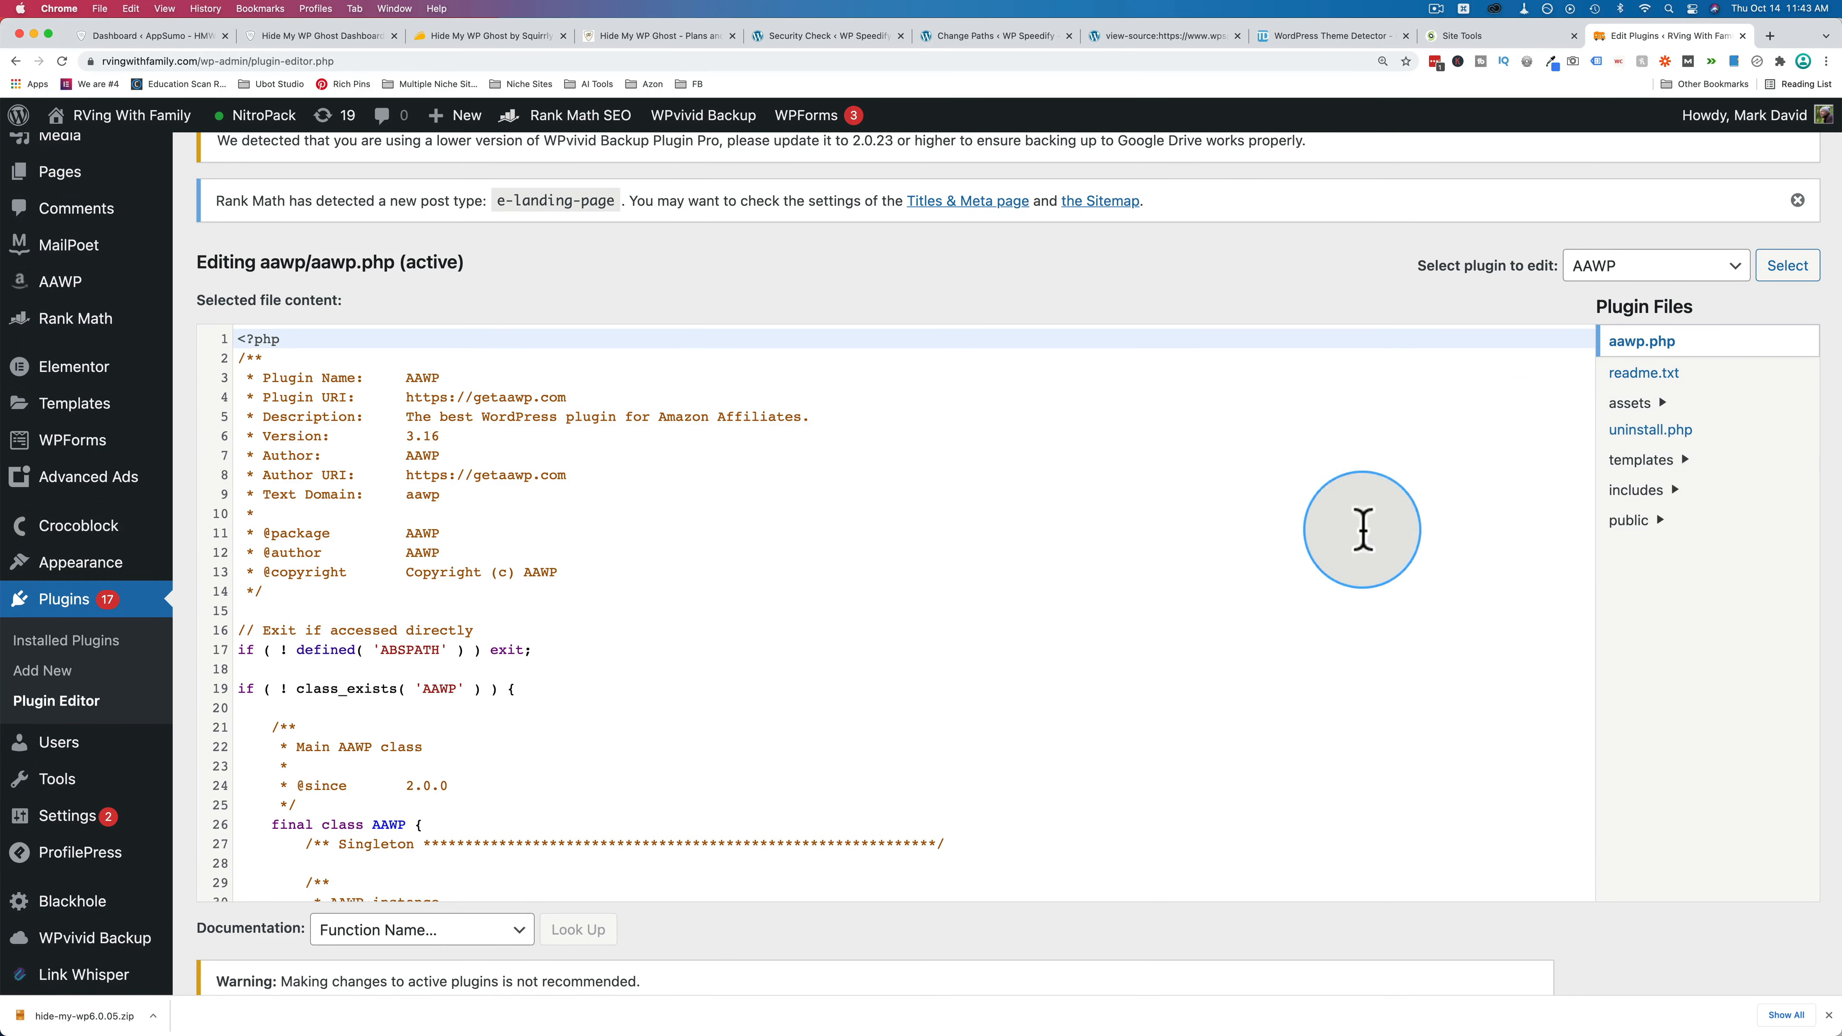
left_click(1692, 270)
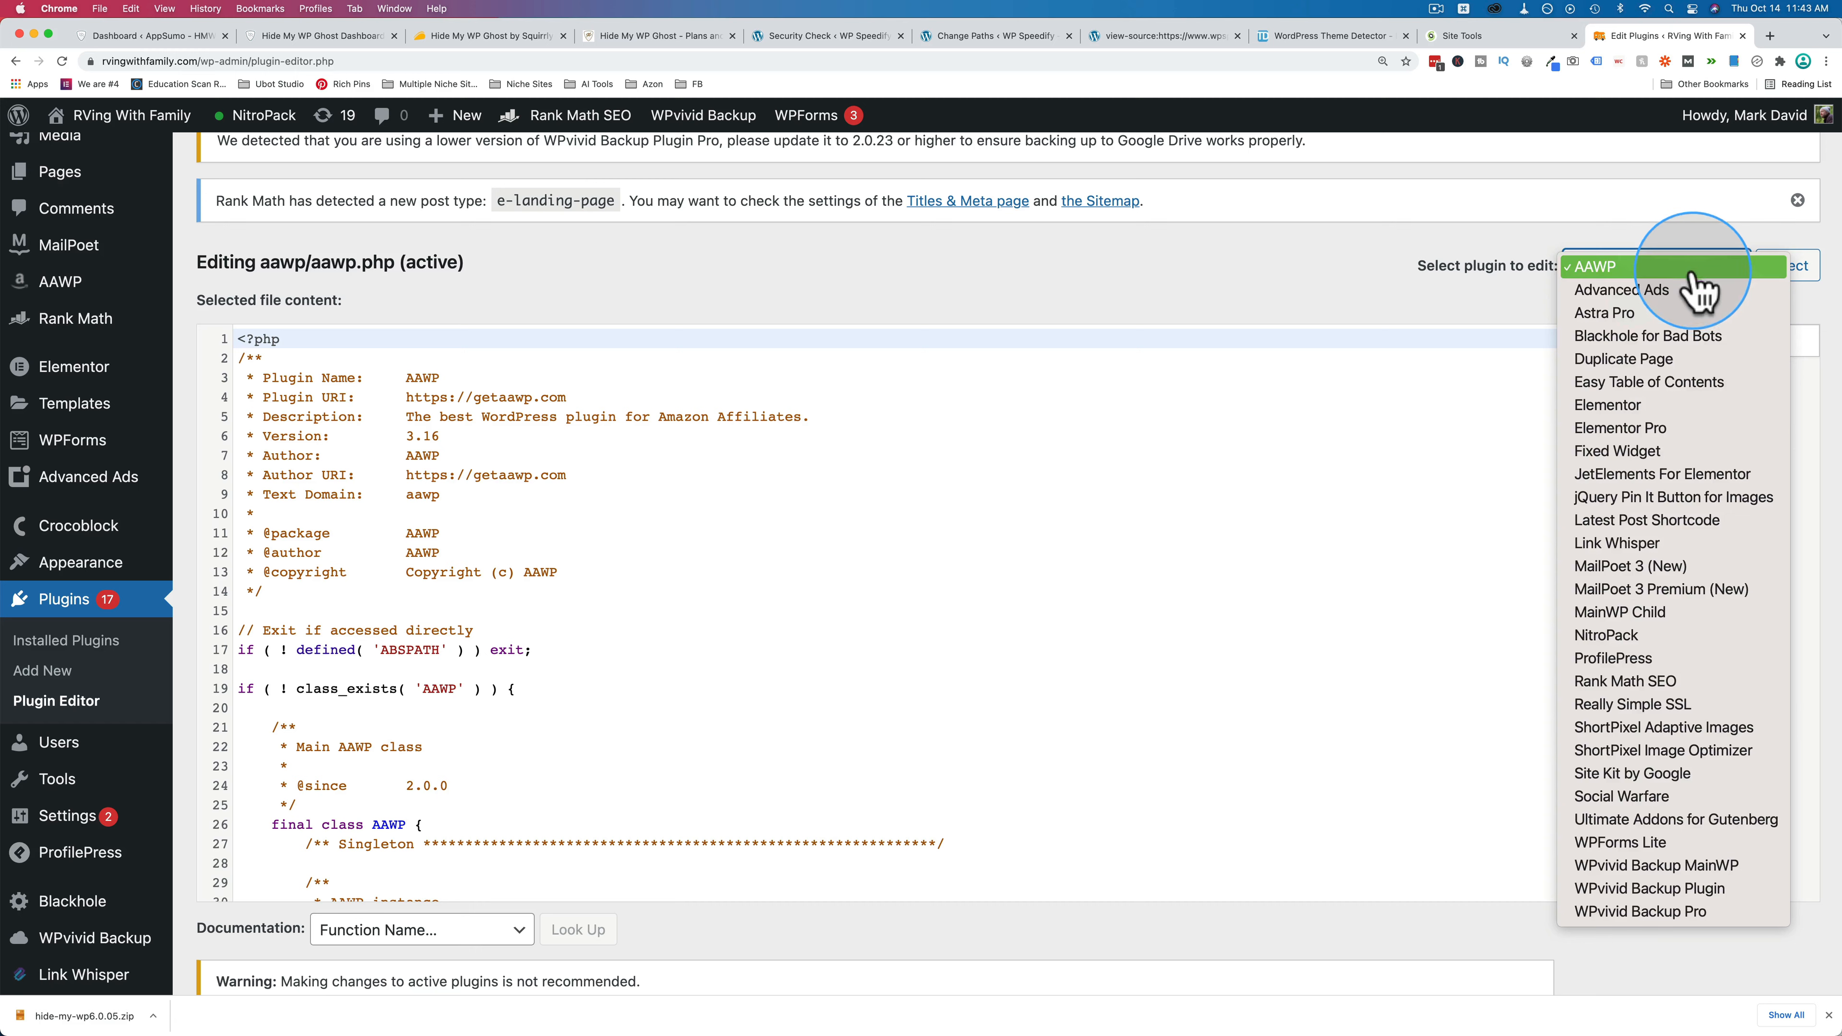
left_click(1394, 308)
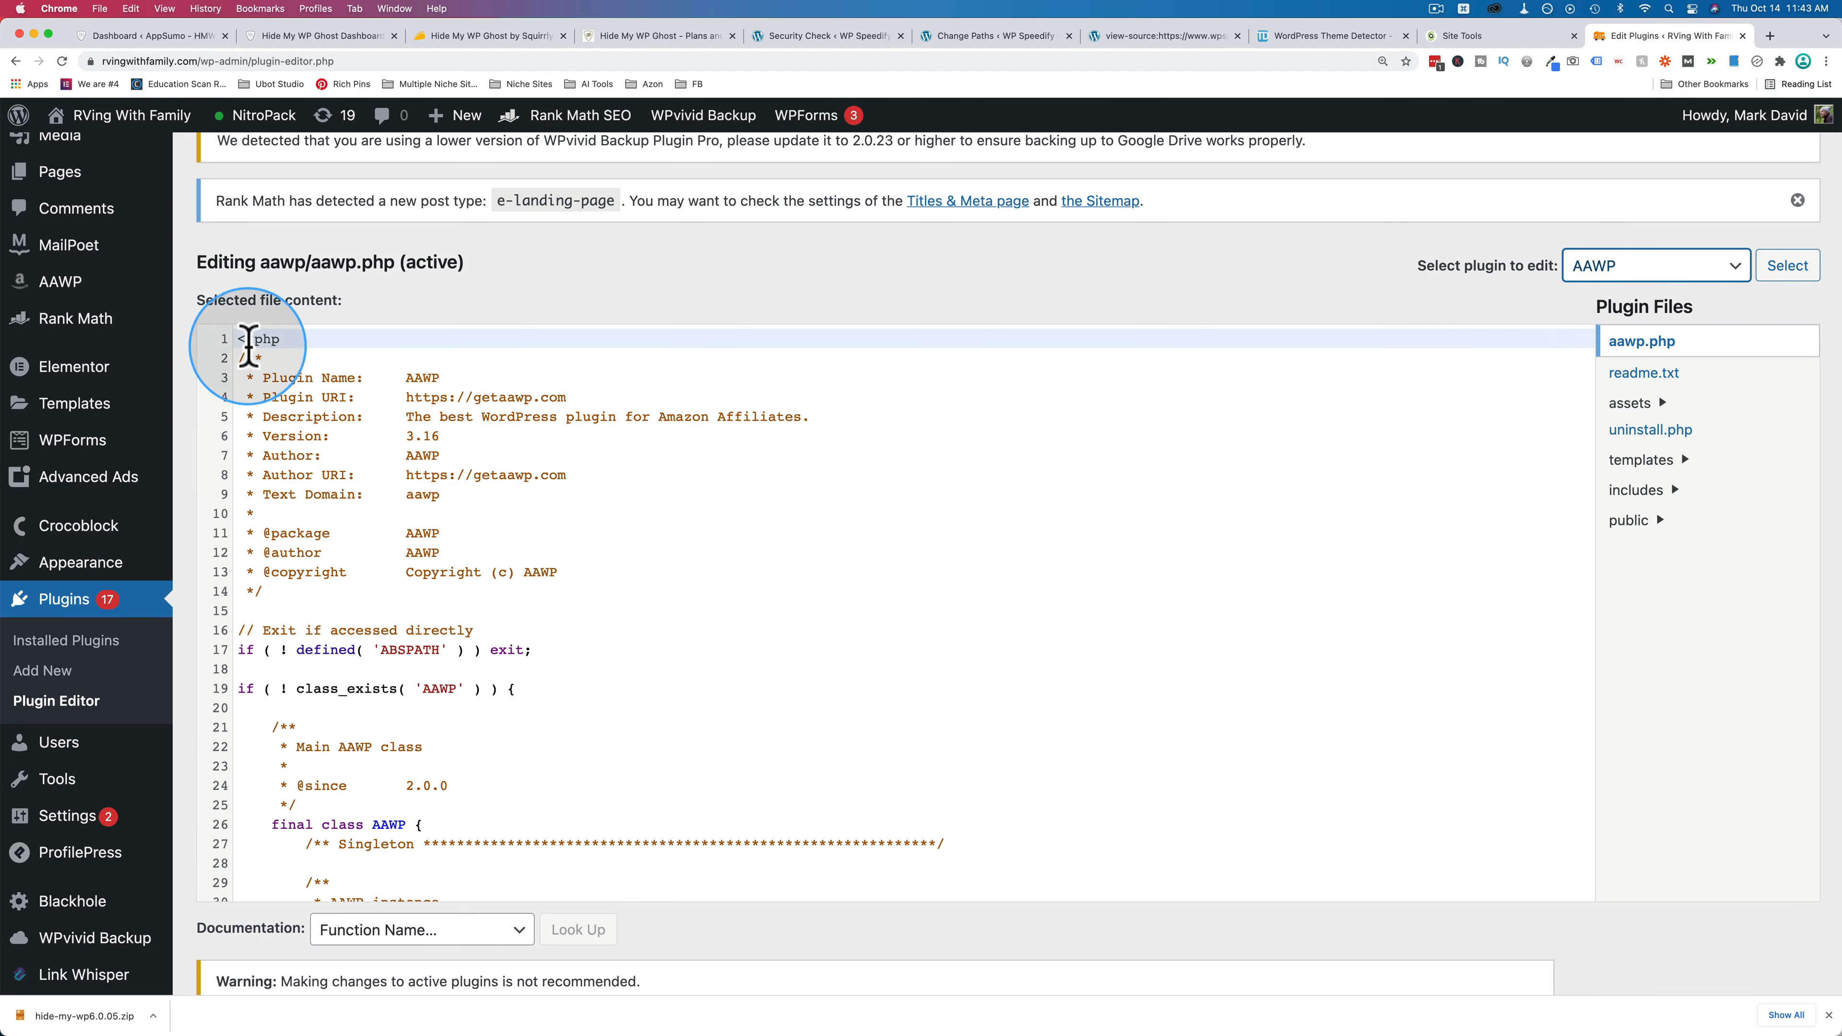
left_click_drag(290, 339, 789, 583)
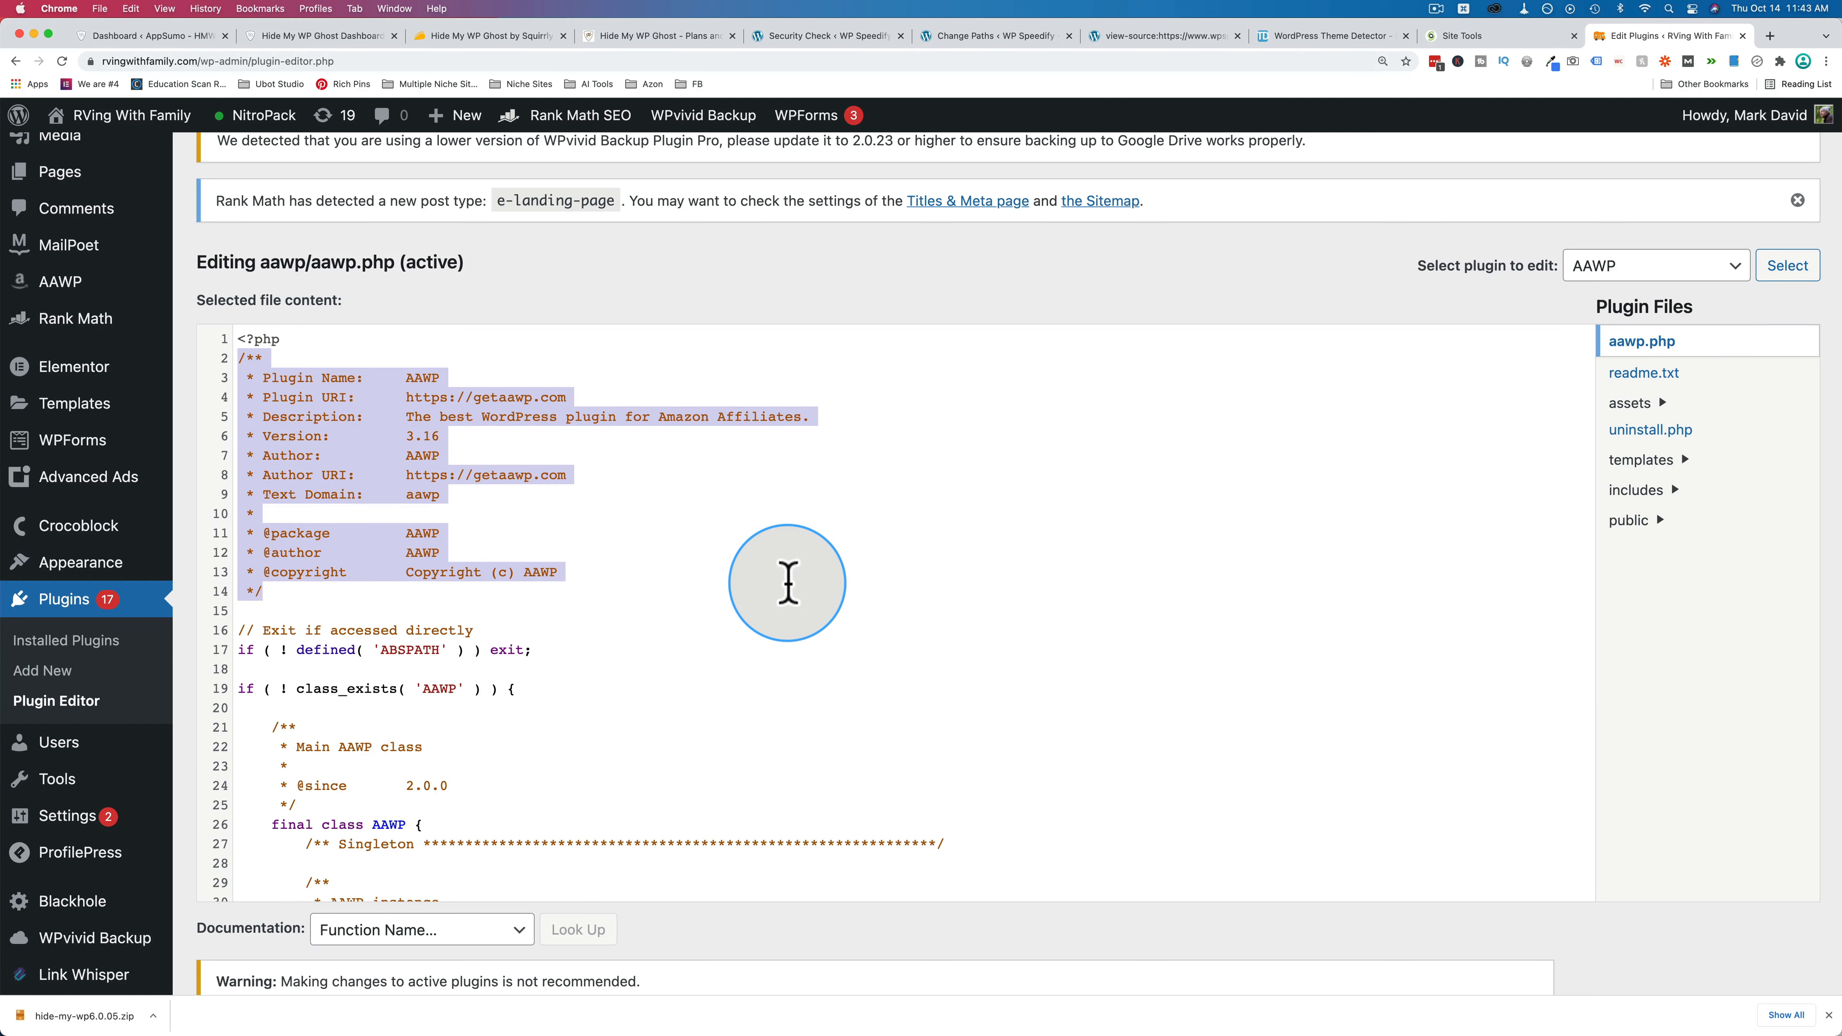
left_click(1743, 35)
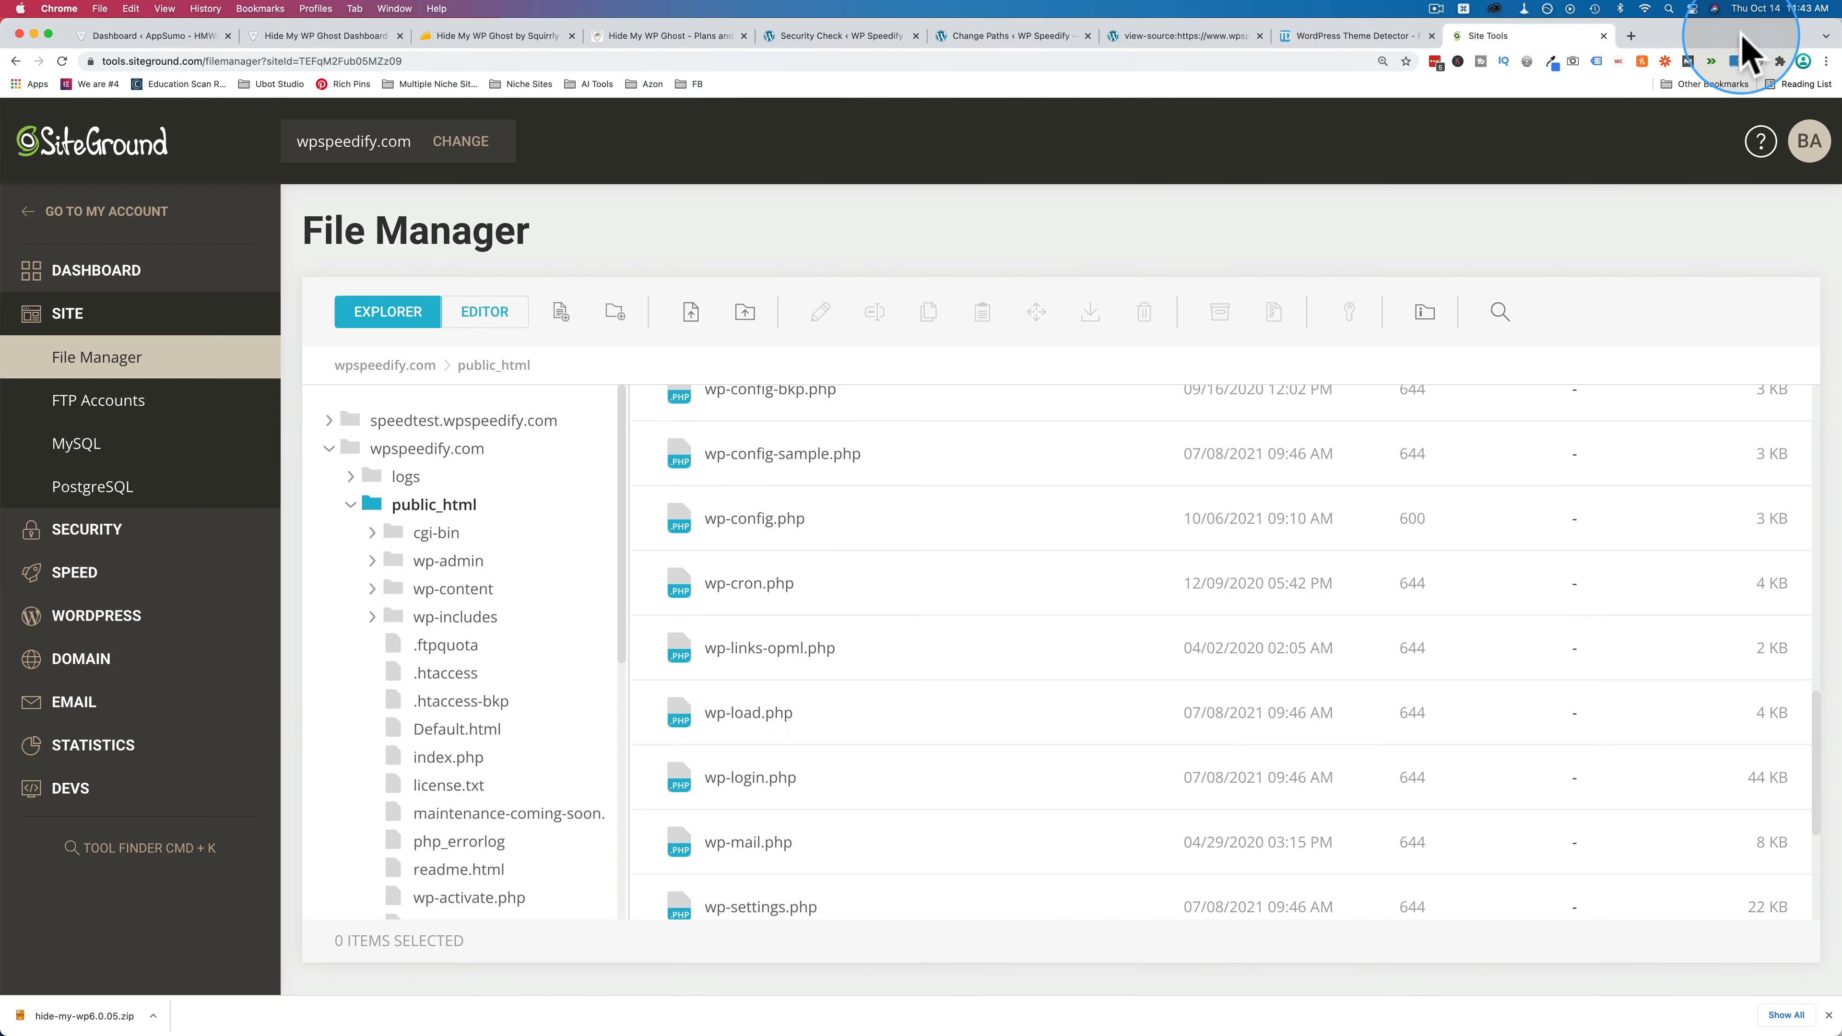
Return to the Security Check page and open the phpMyAdmin permissions guide linked from the failed MySql Grant All Permissions check.
left_click(986, 38)
left_click(863, 44)
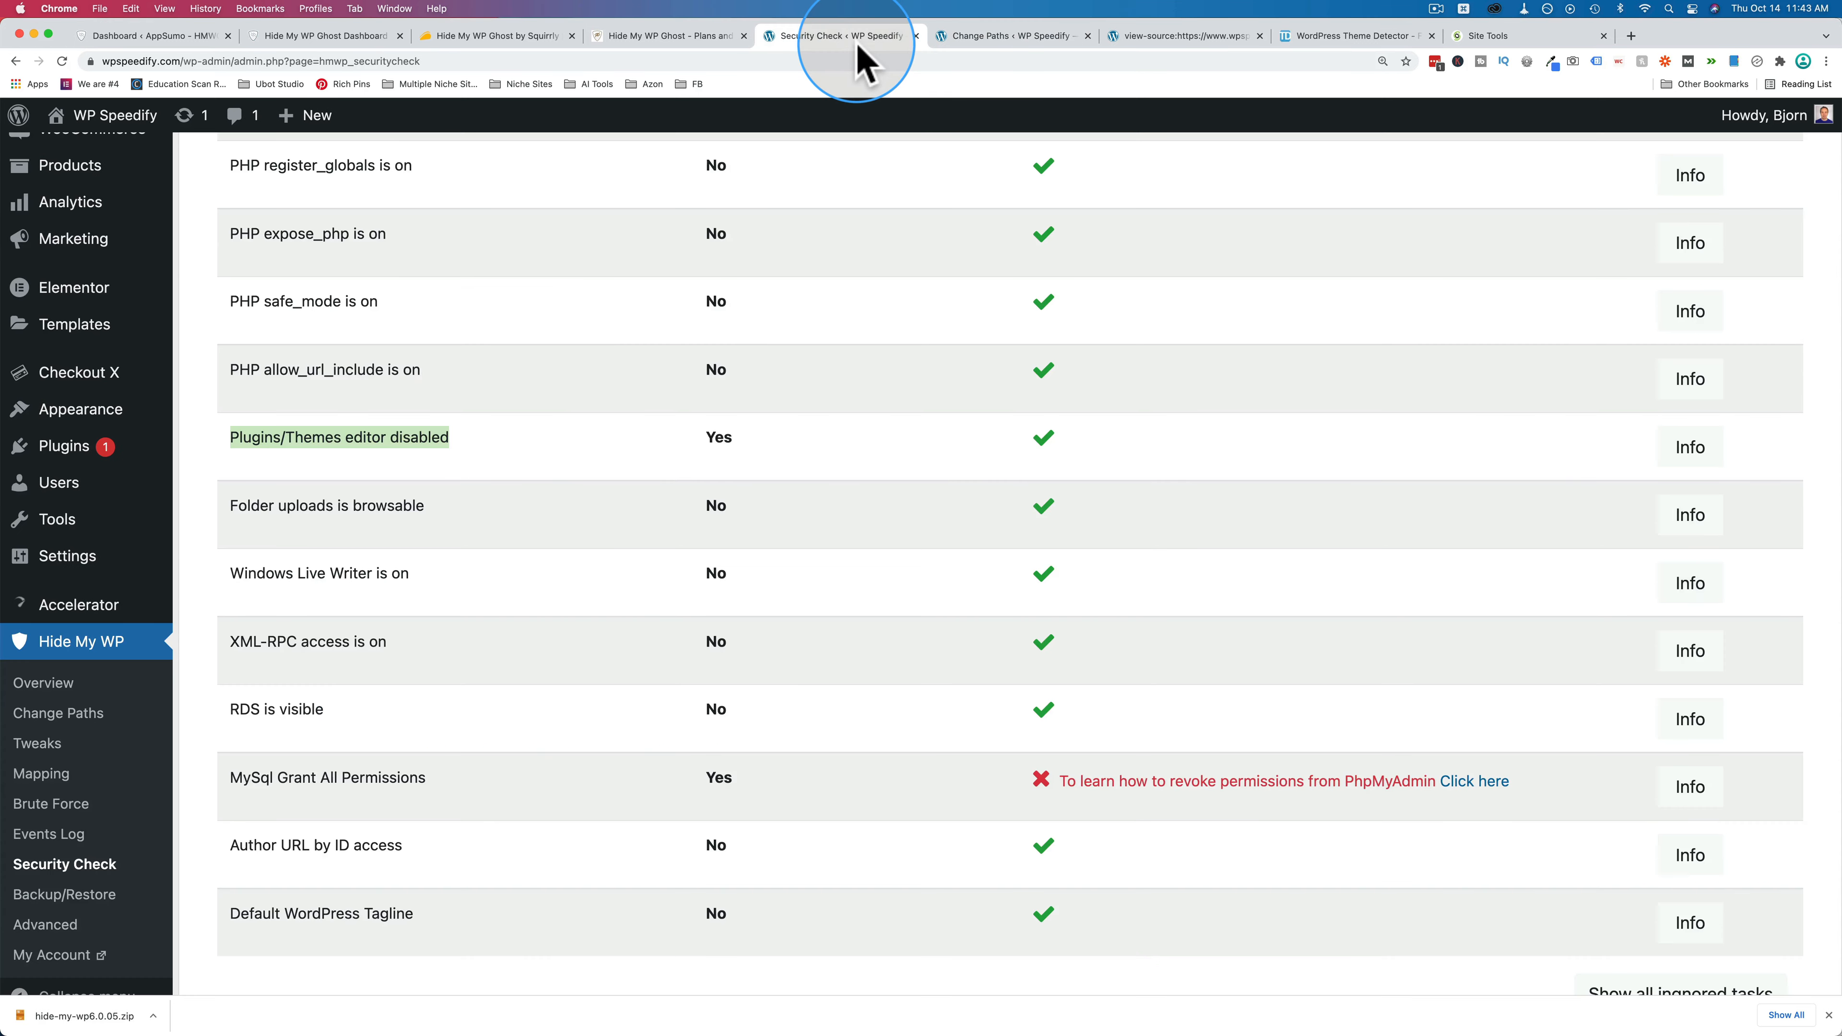
mouse_move(479, 461)
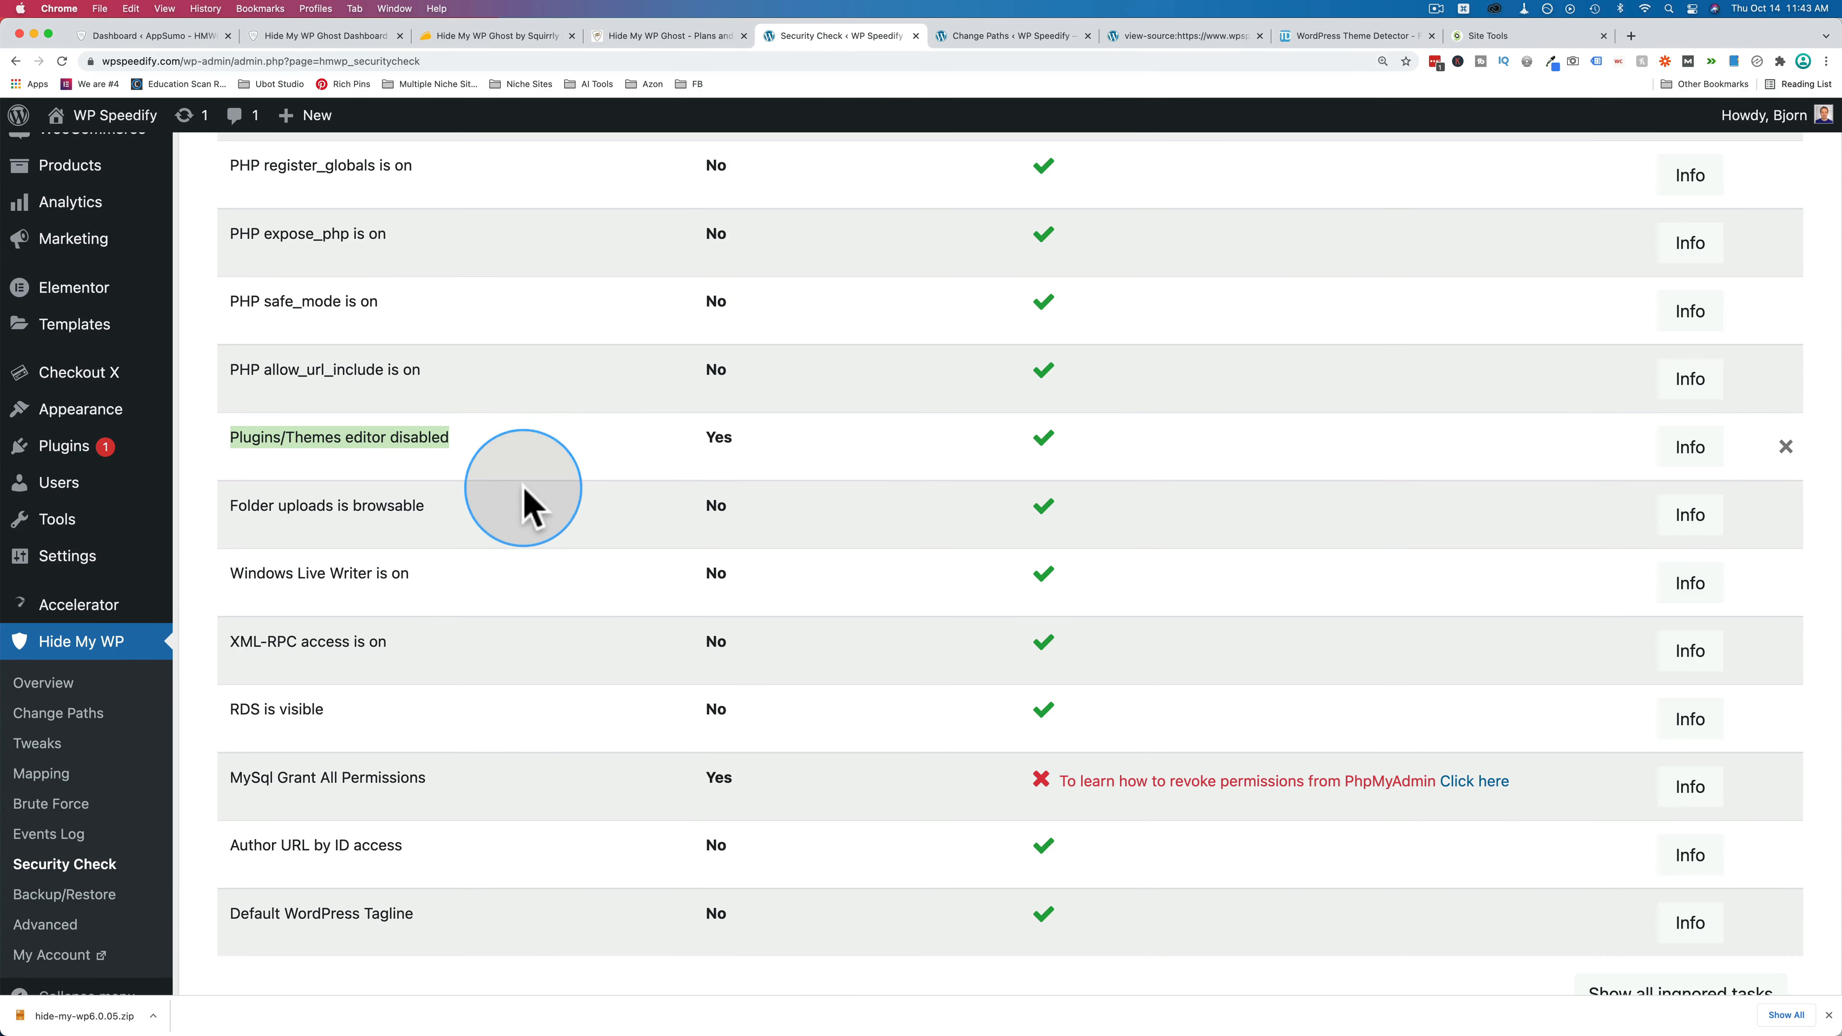
scroll(507, 552, "down", 3)
left_click_drag(435, 553, 226, 548)
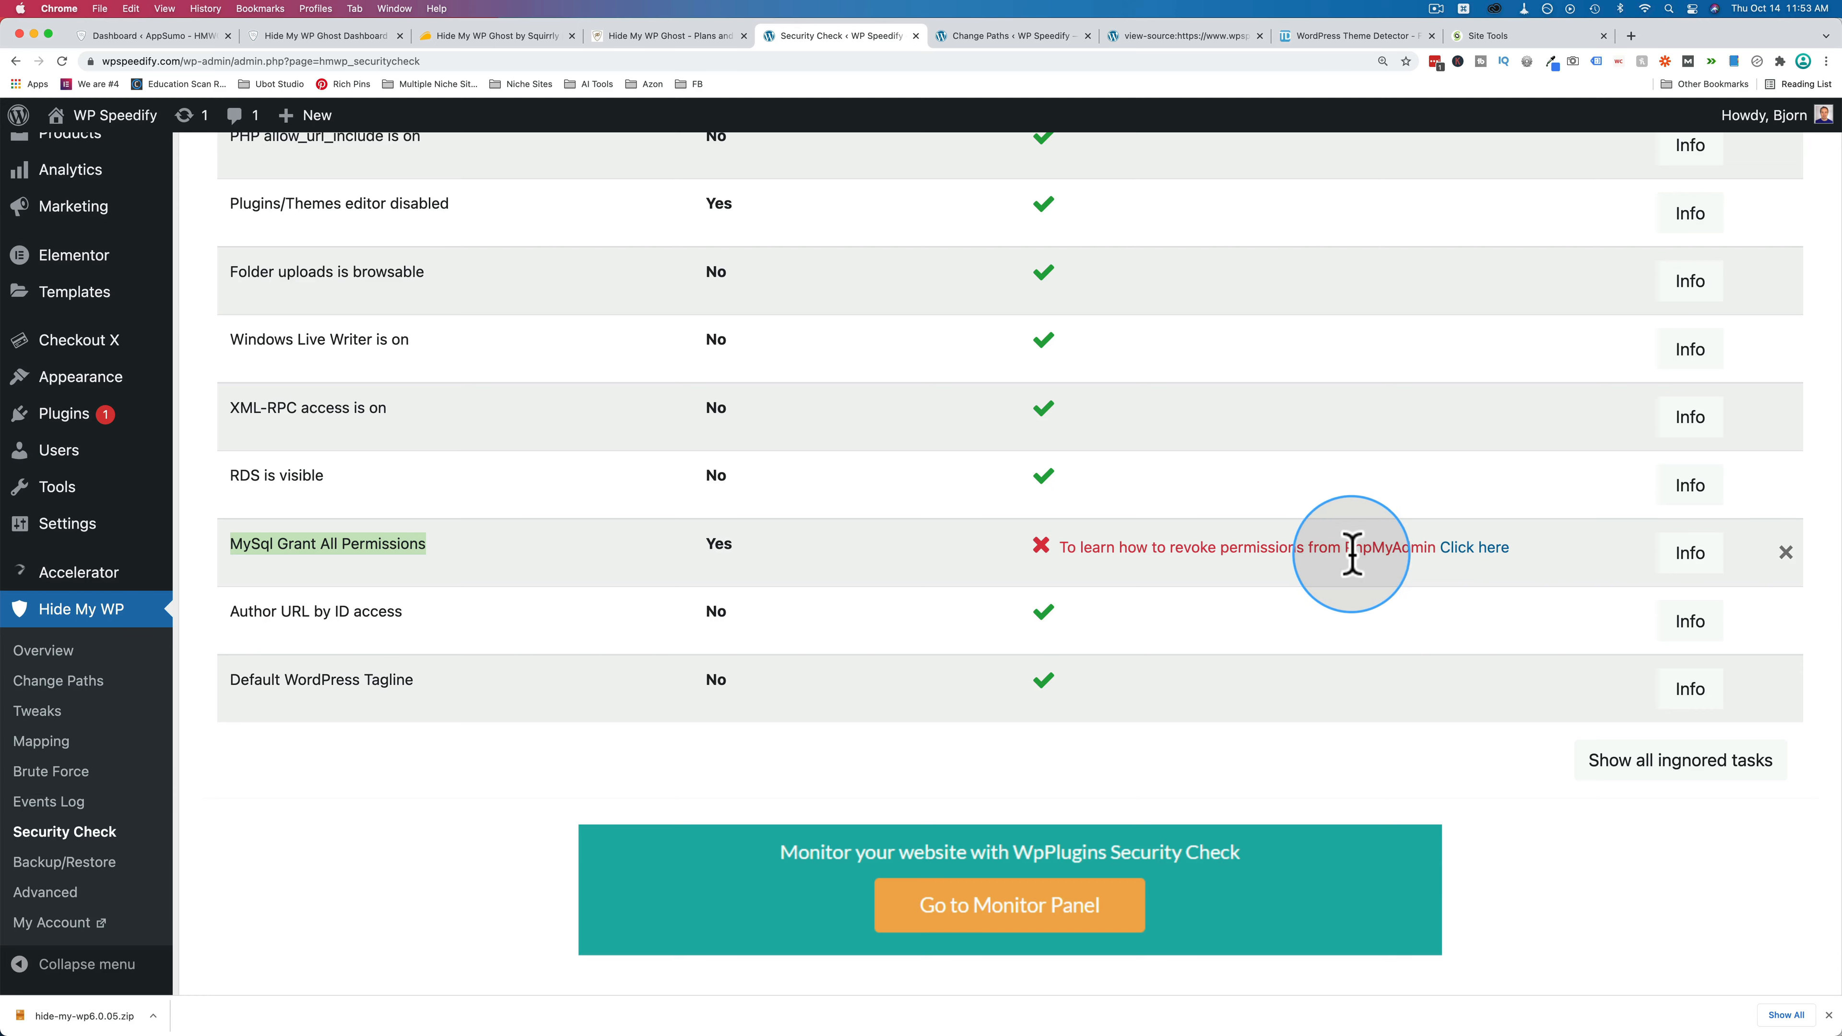
double_click(1372, 552)
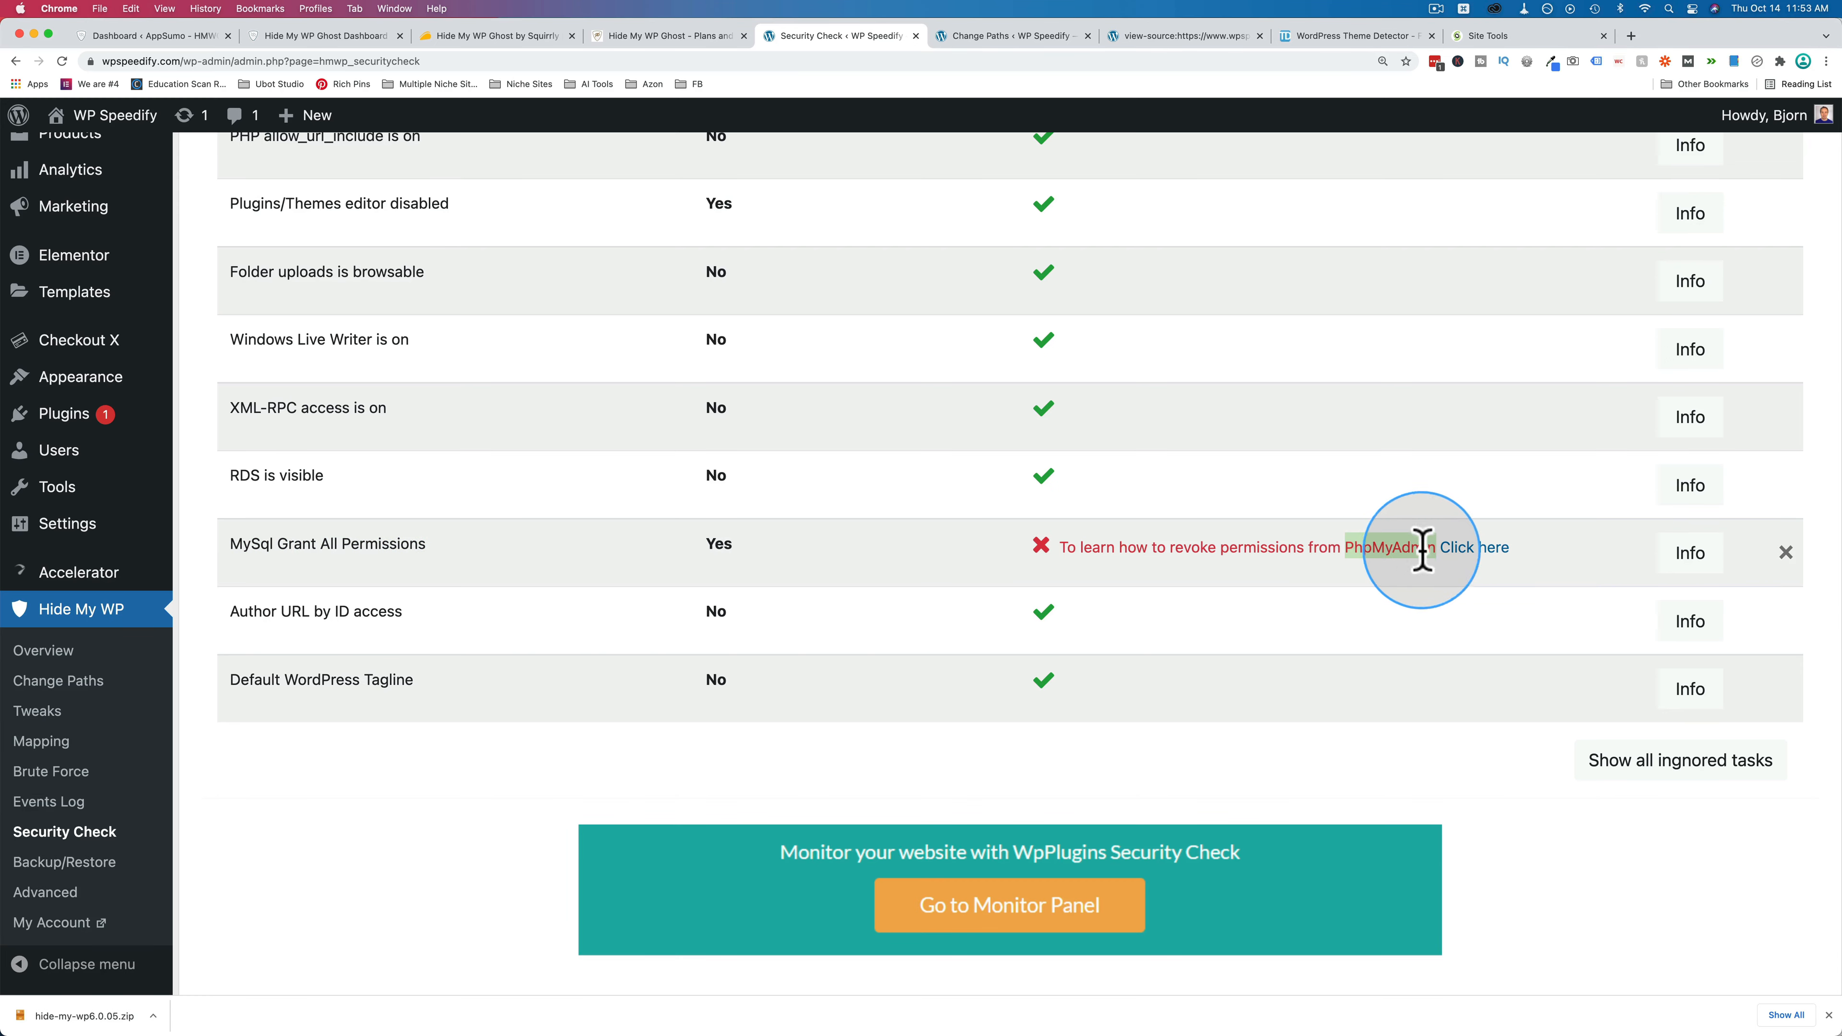
left_click(1472, 555)
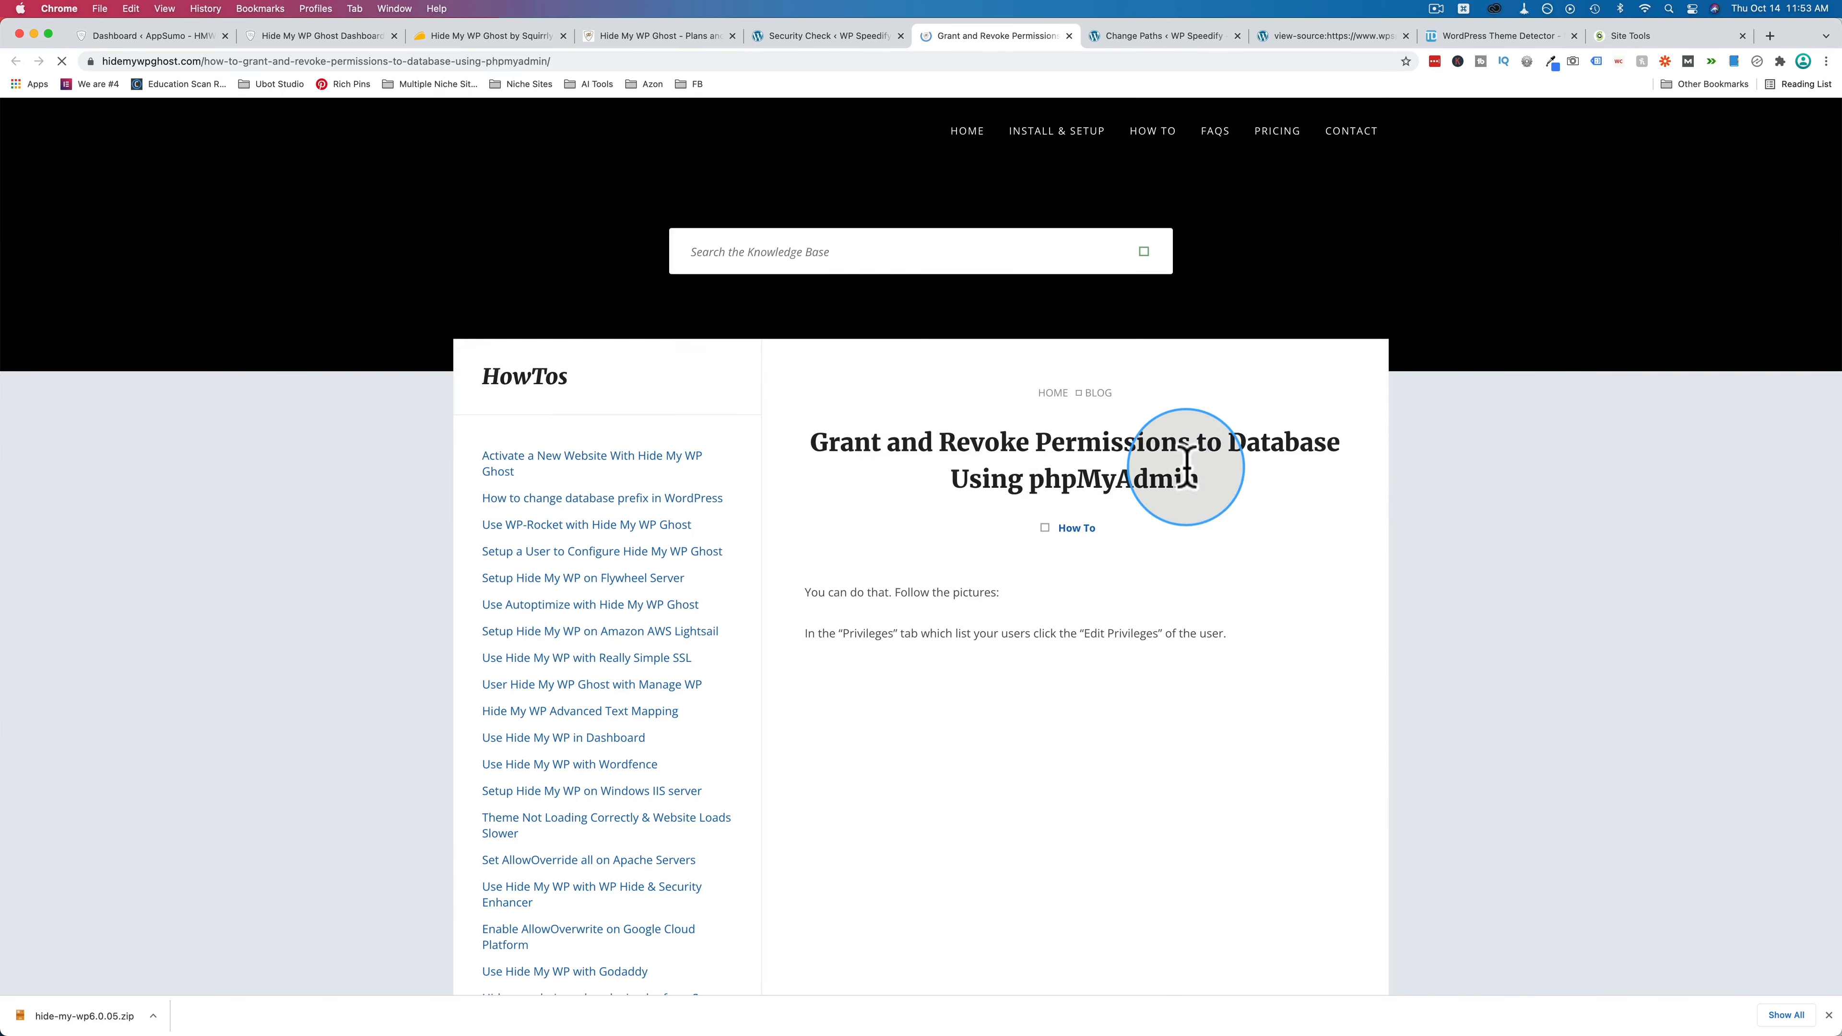
Read through the guide on granting and revoking database permissions, examining the Edit Privileges and database-specific privileges pictures.
scroll(1001, 436, "down", 3)
scroll(1012, 453, "down", 3)
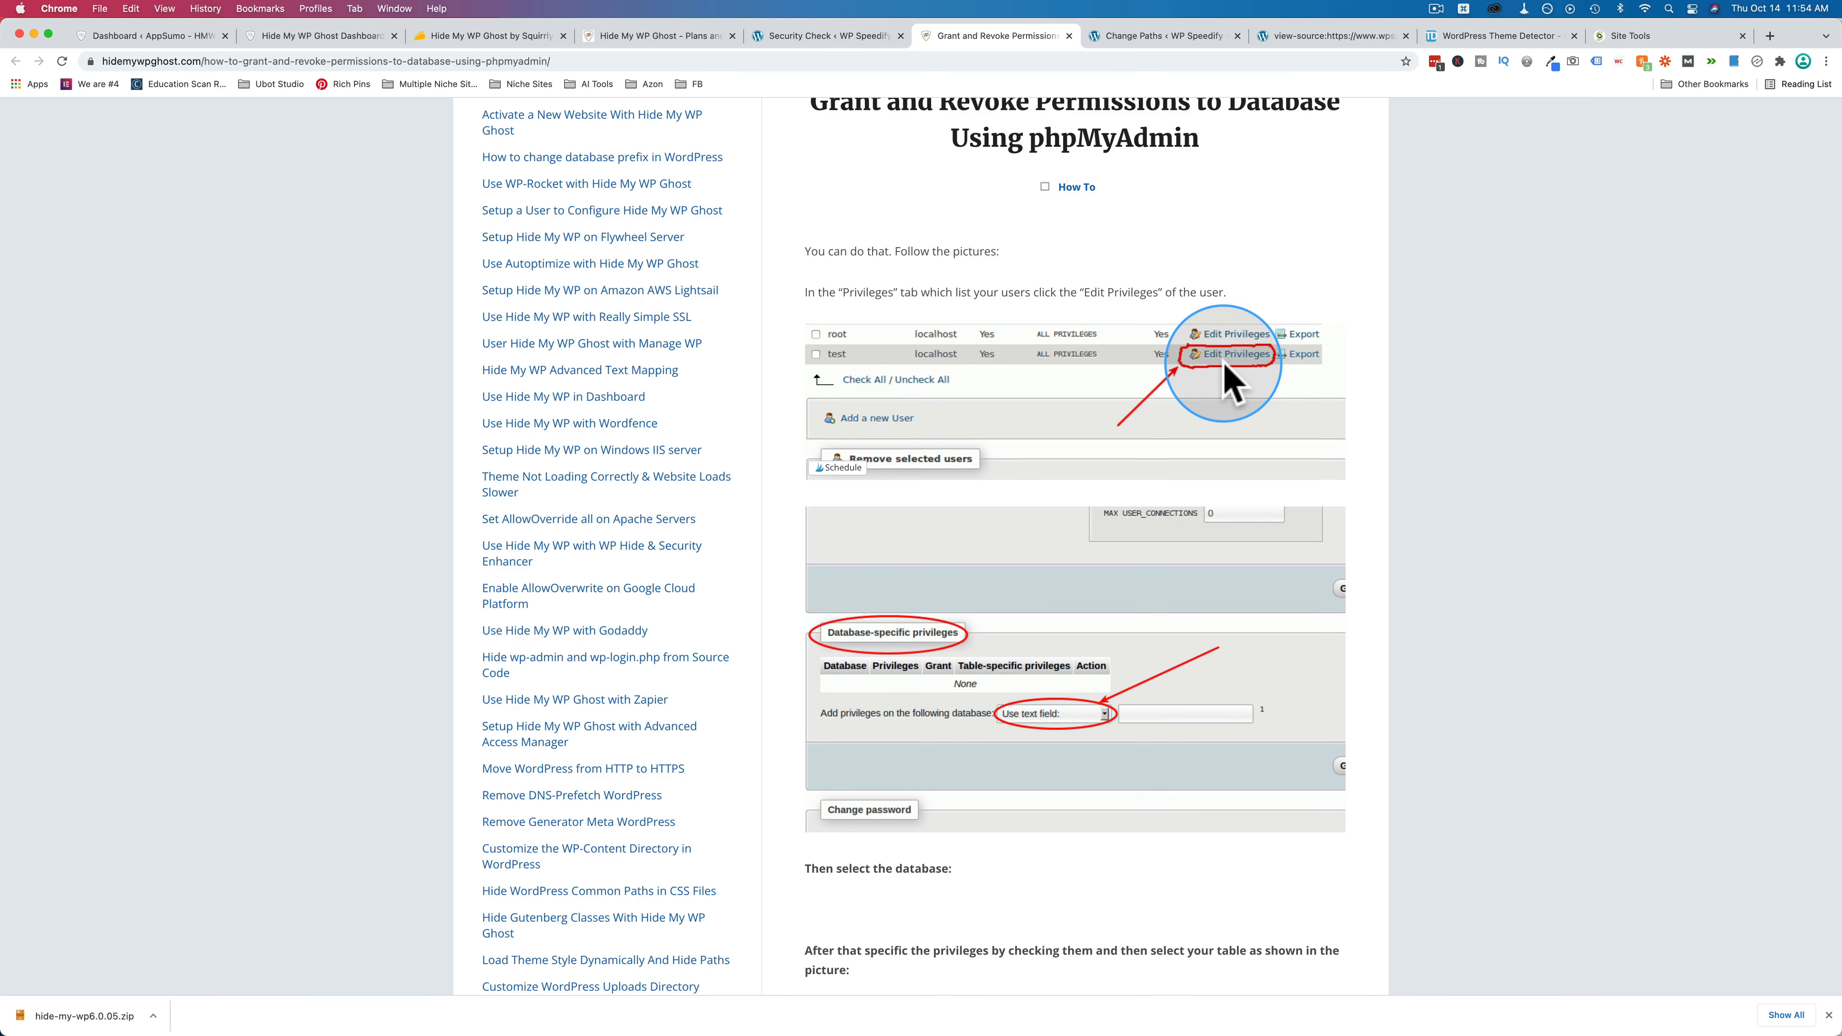
scroll(1233, 381, "down", 7)
scroll(1225, 370, "down", 3)
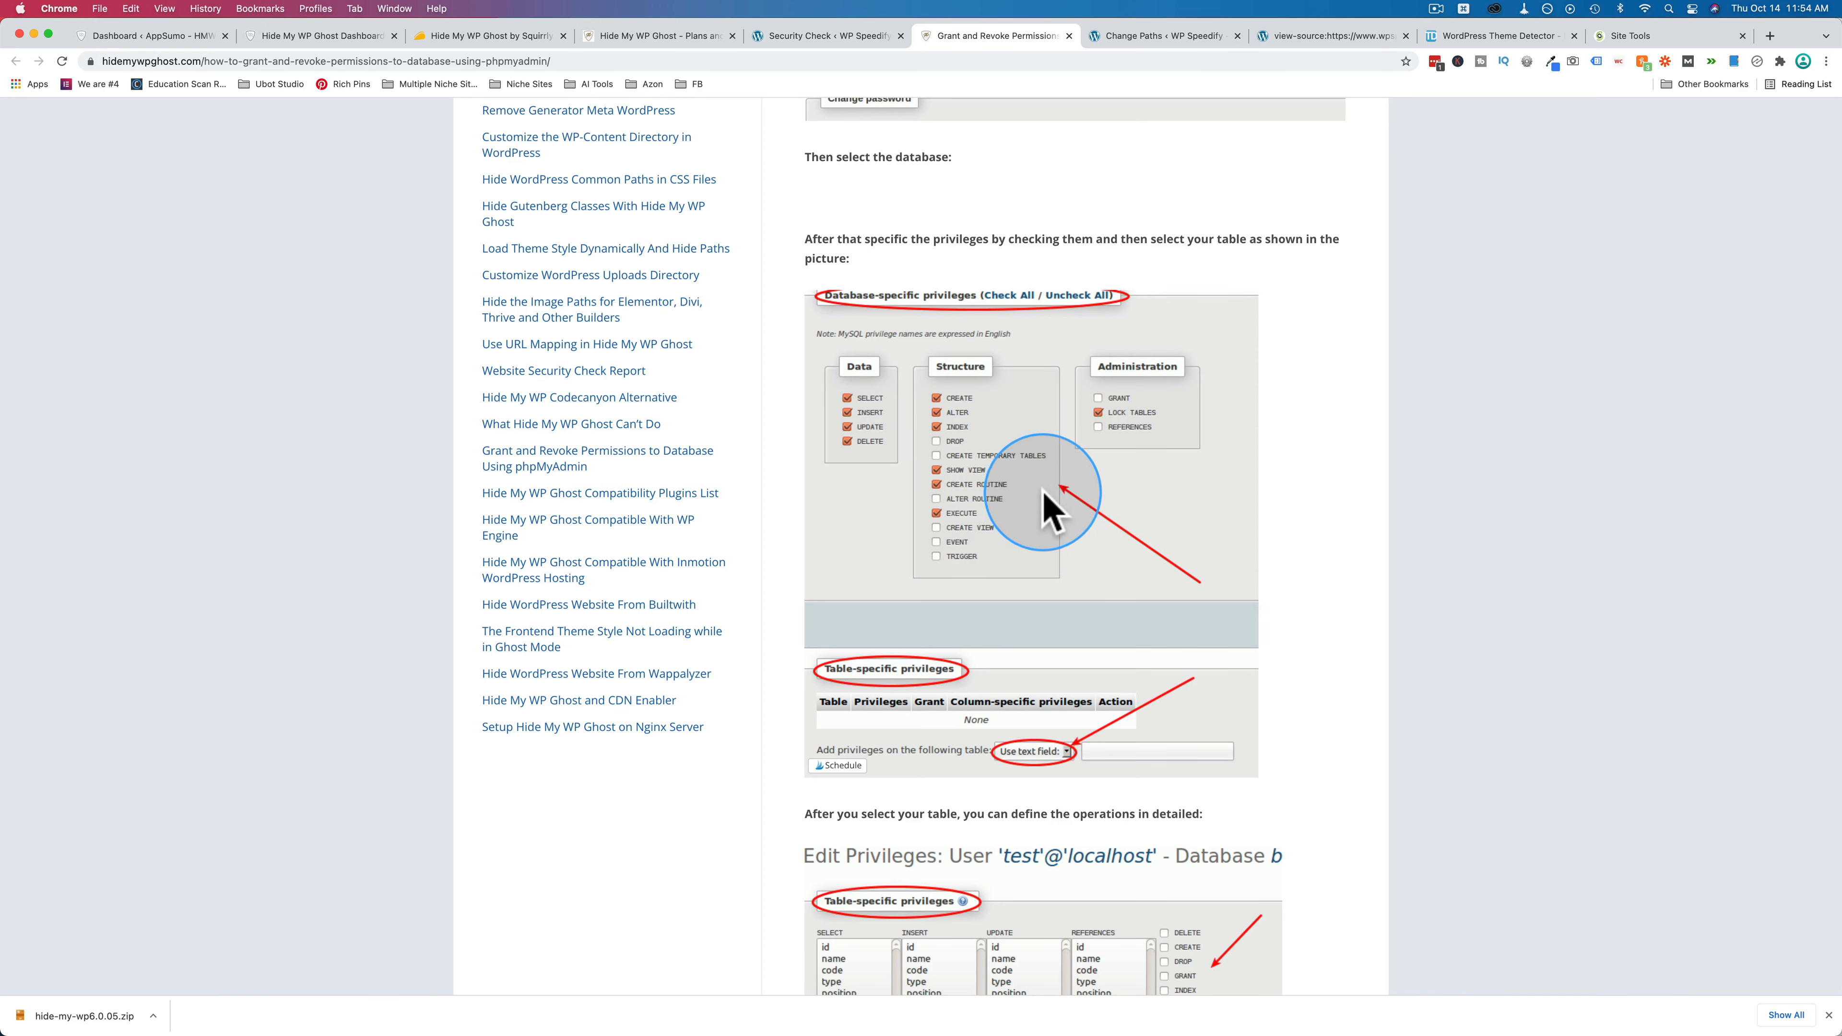
Return to the Security Check page and bring up the option to ignore the MySql Grant All Permissions check, then cancel it.
left_click(860, 37)
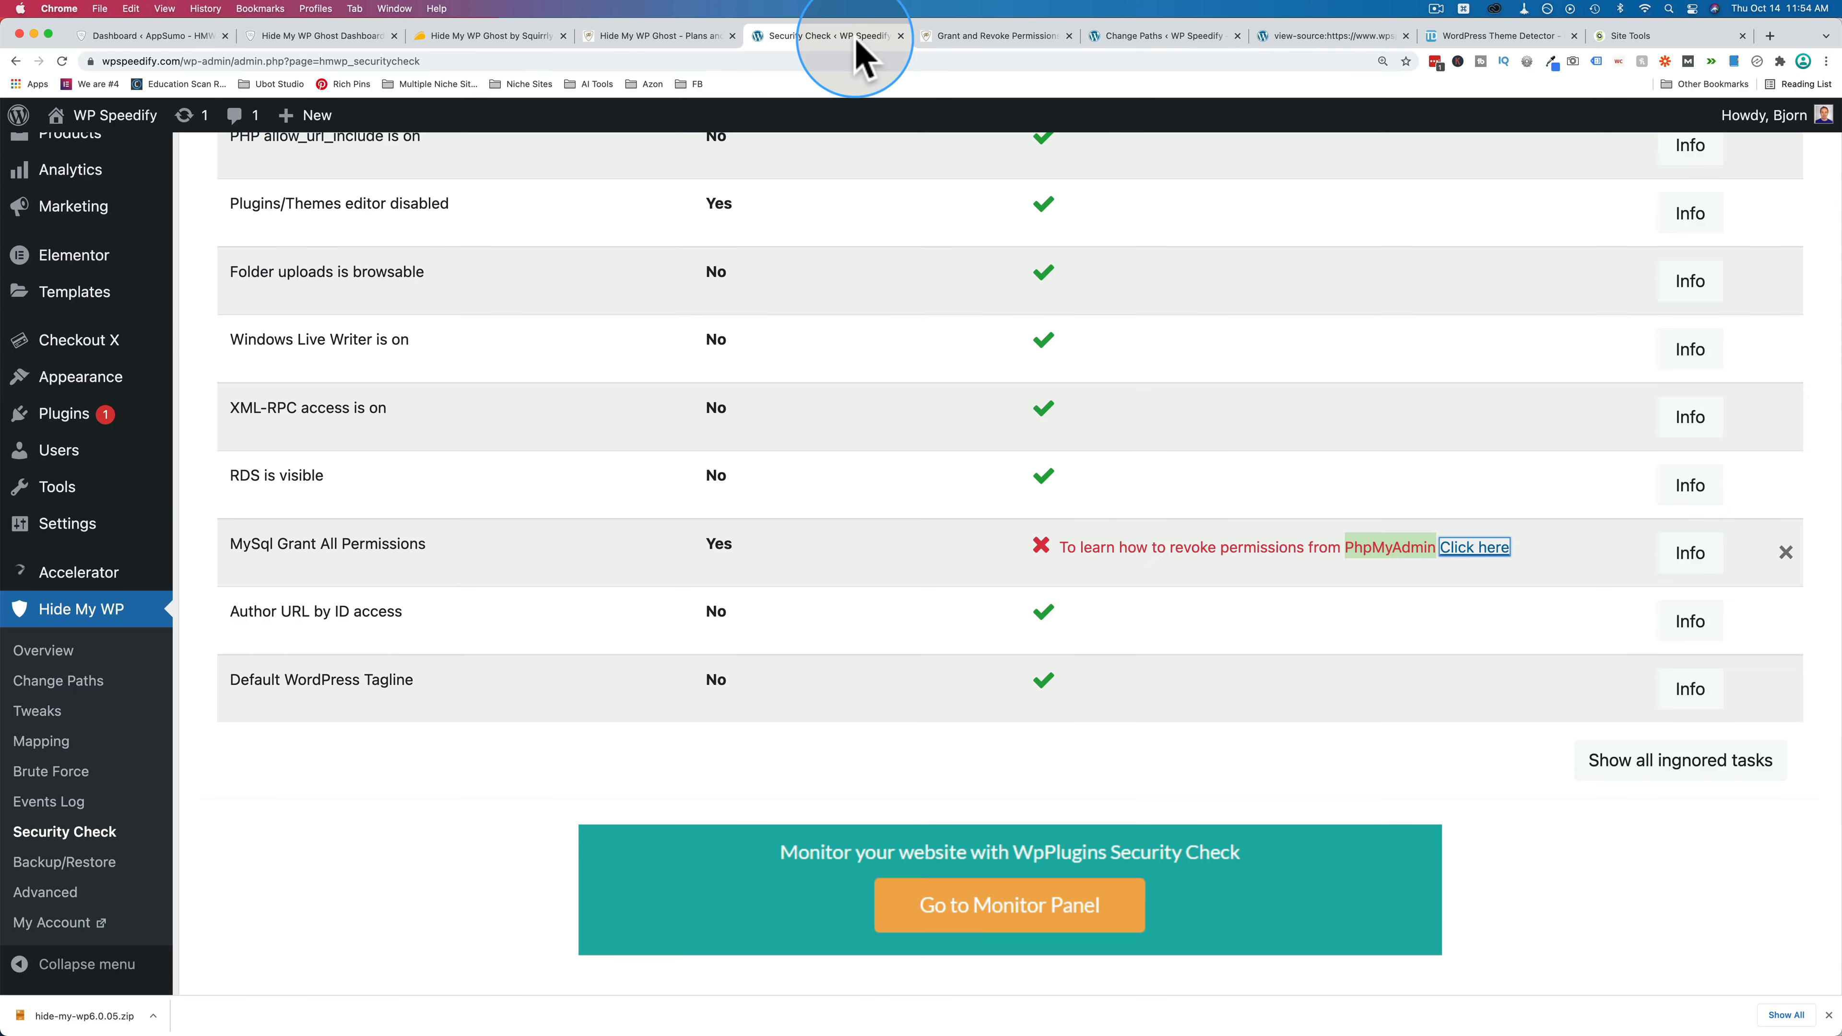
left_click(1785, 553)
left_click(1044, 147)
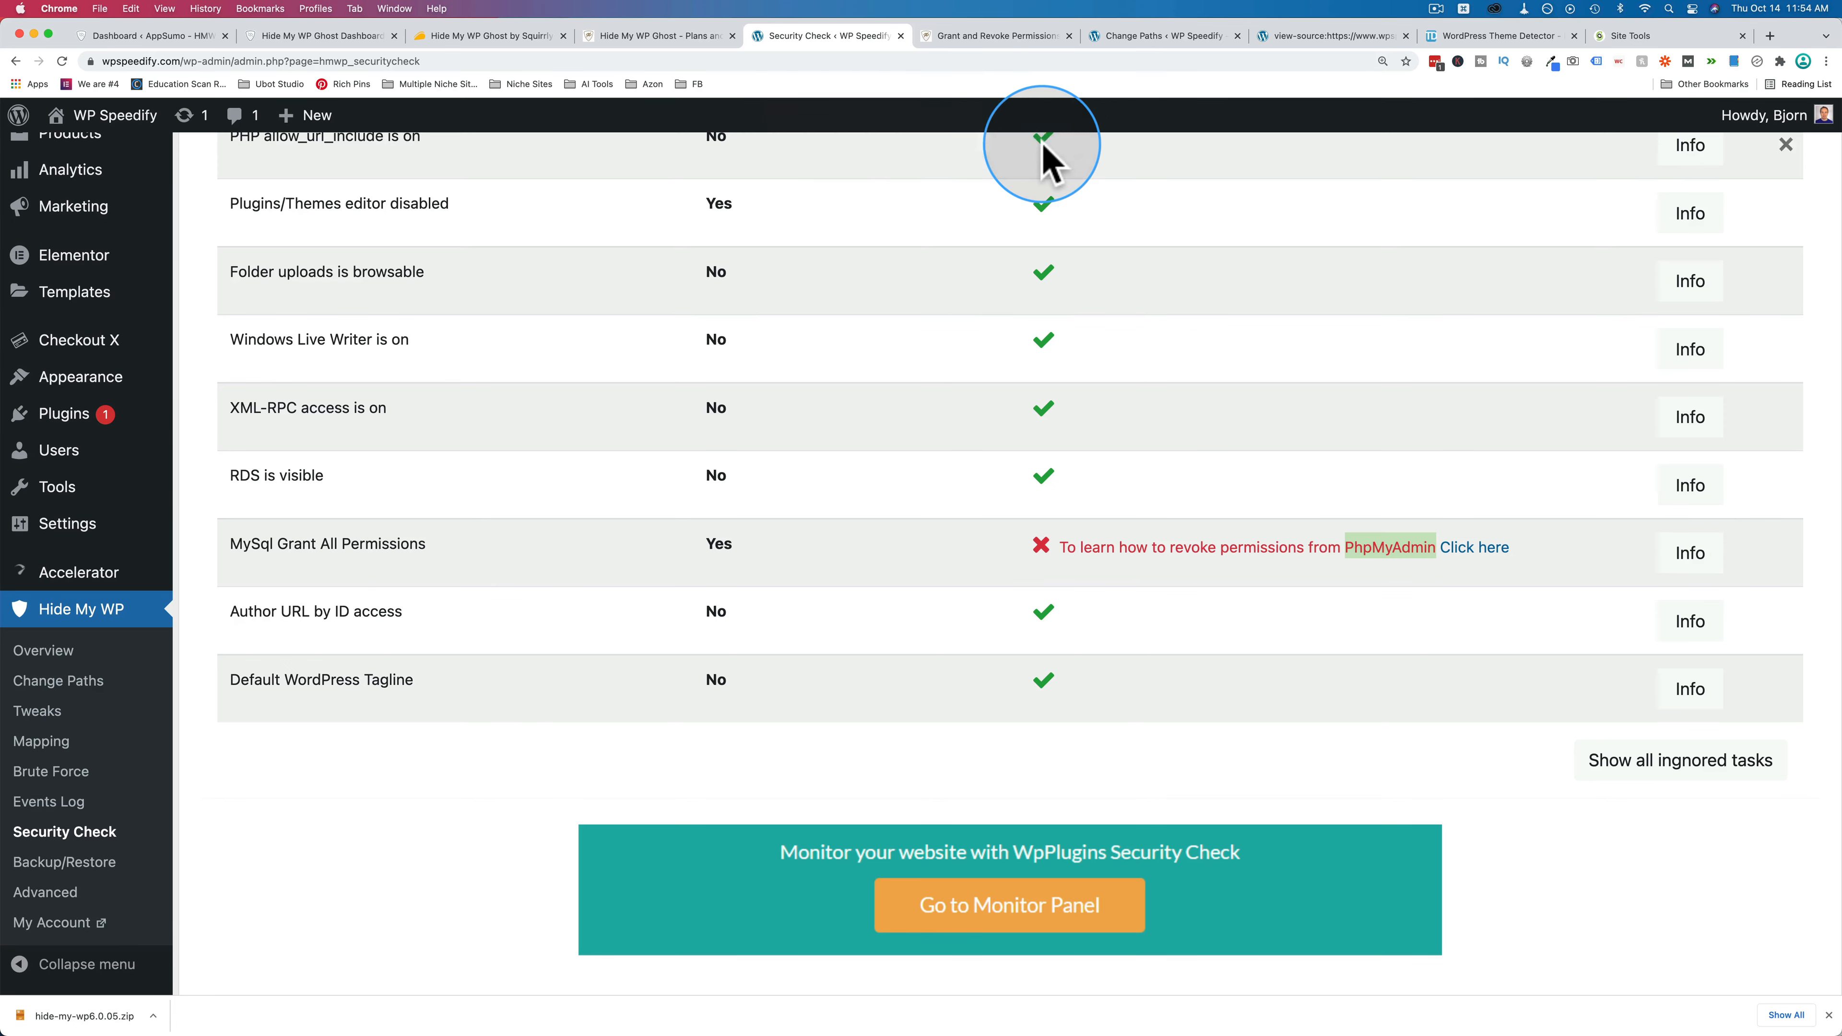
Review the Outdated Plugins check, open the site's installed plugins list, and look for an available Elementor Pro update.
scroll(1053, 595, "up", 20)
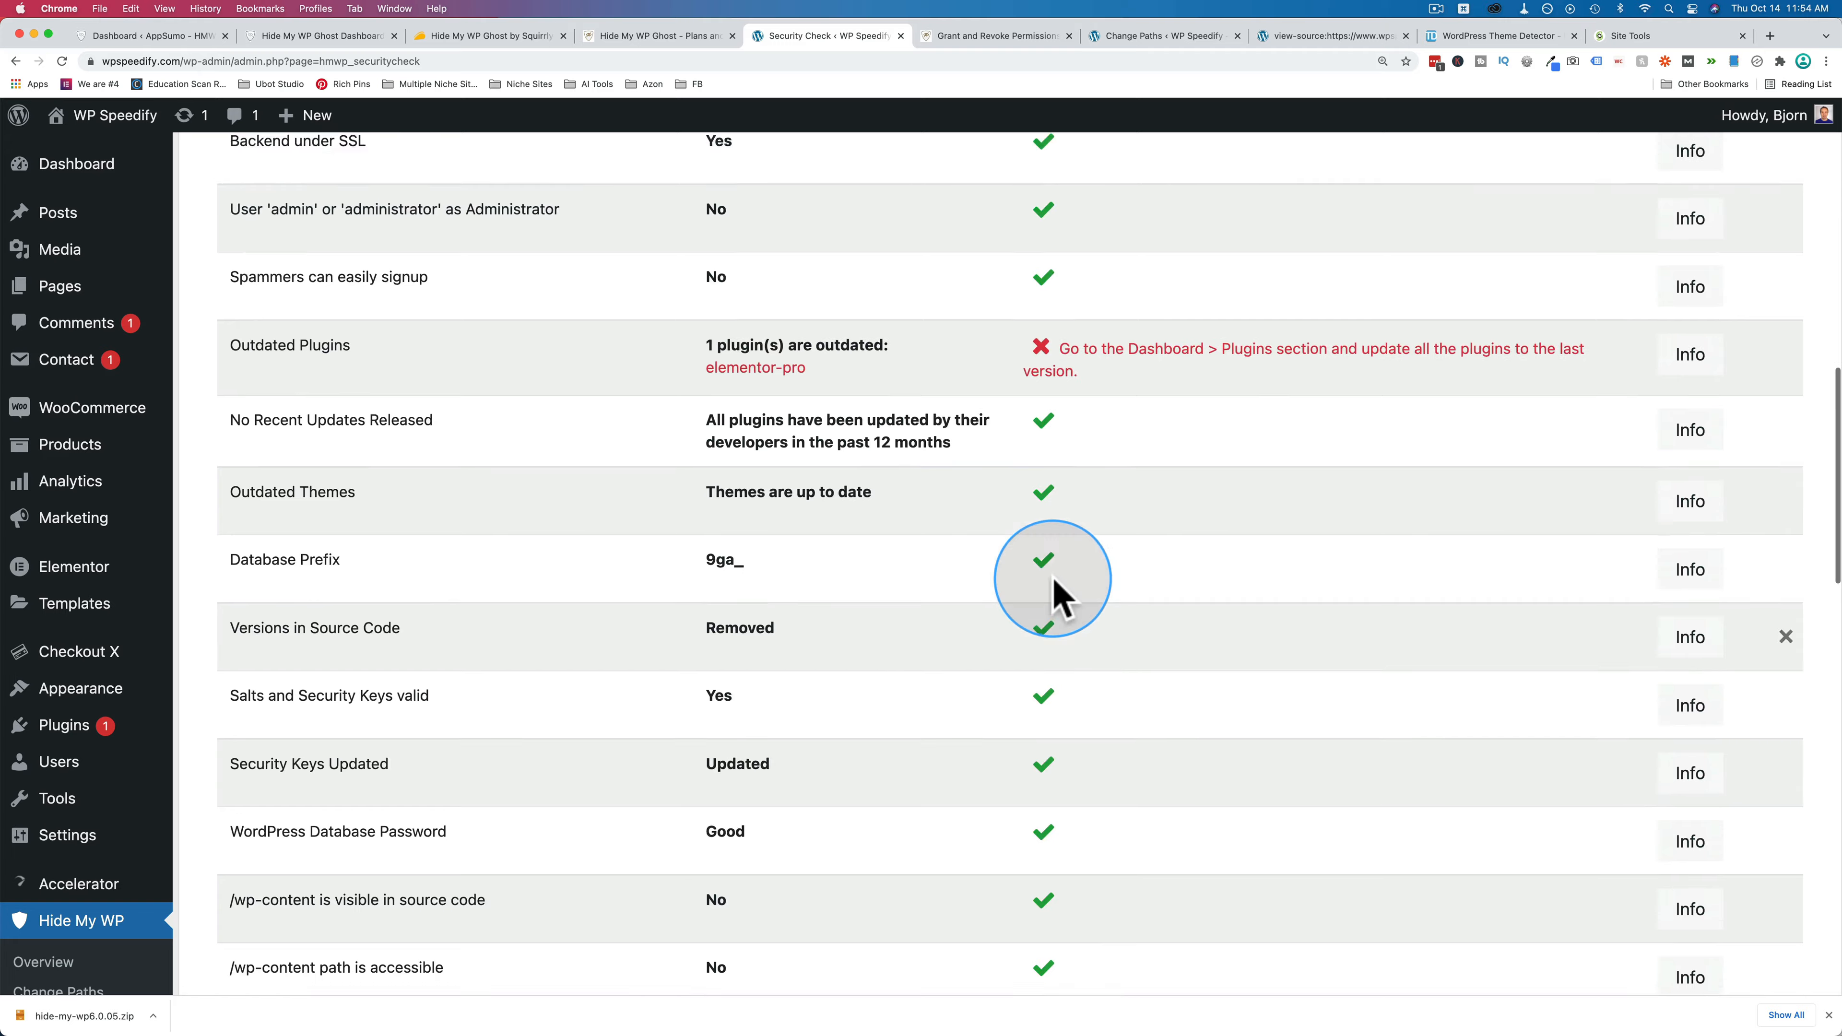
scroll(1054, 579, "up", 3)
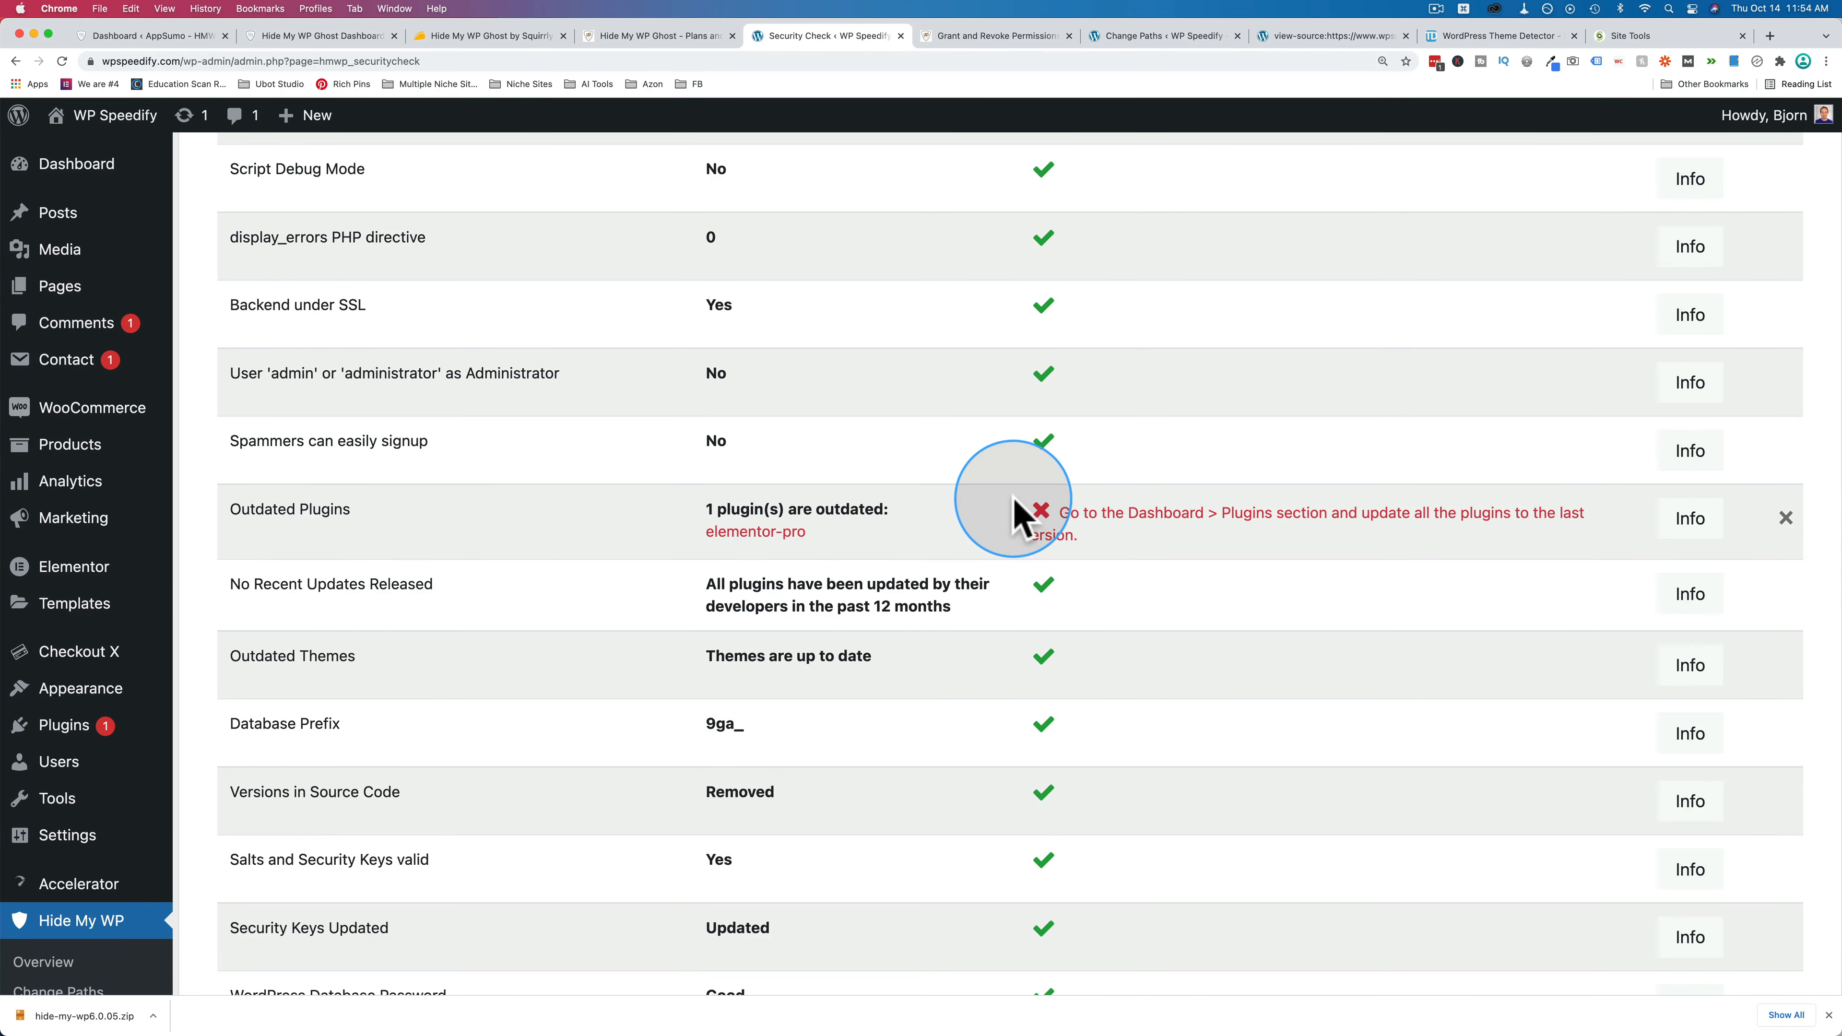
left_click(83, 733)
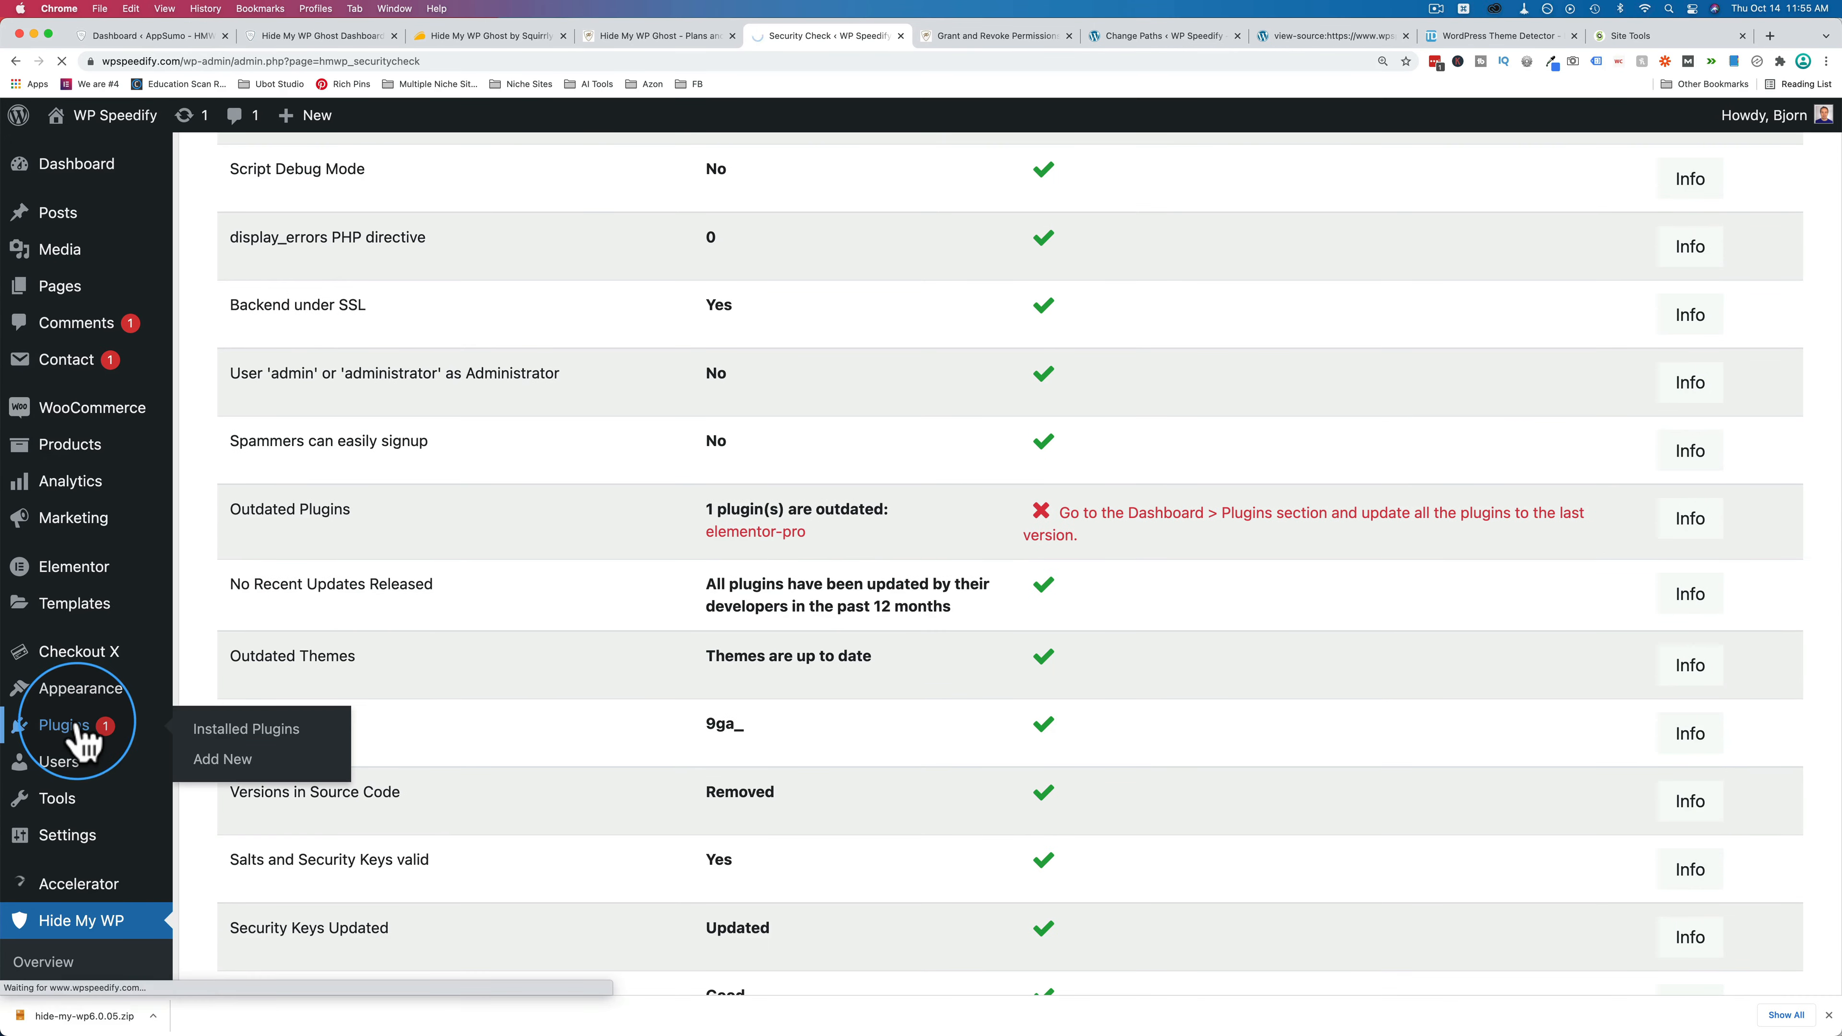
scroll(434, 567, "down", 8)
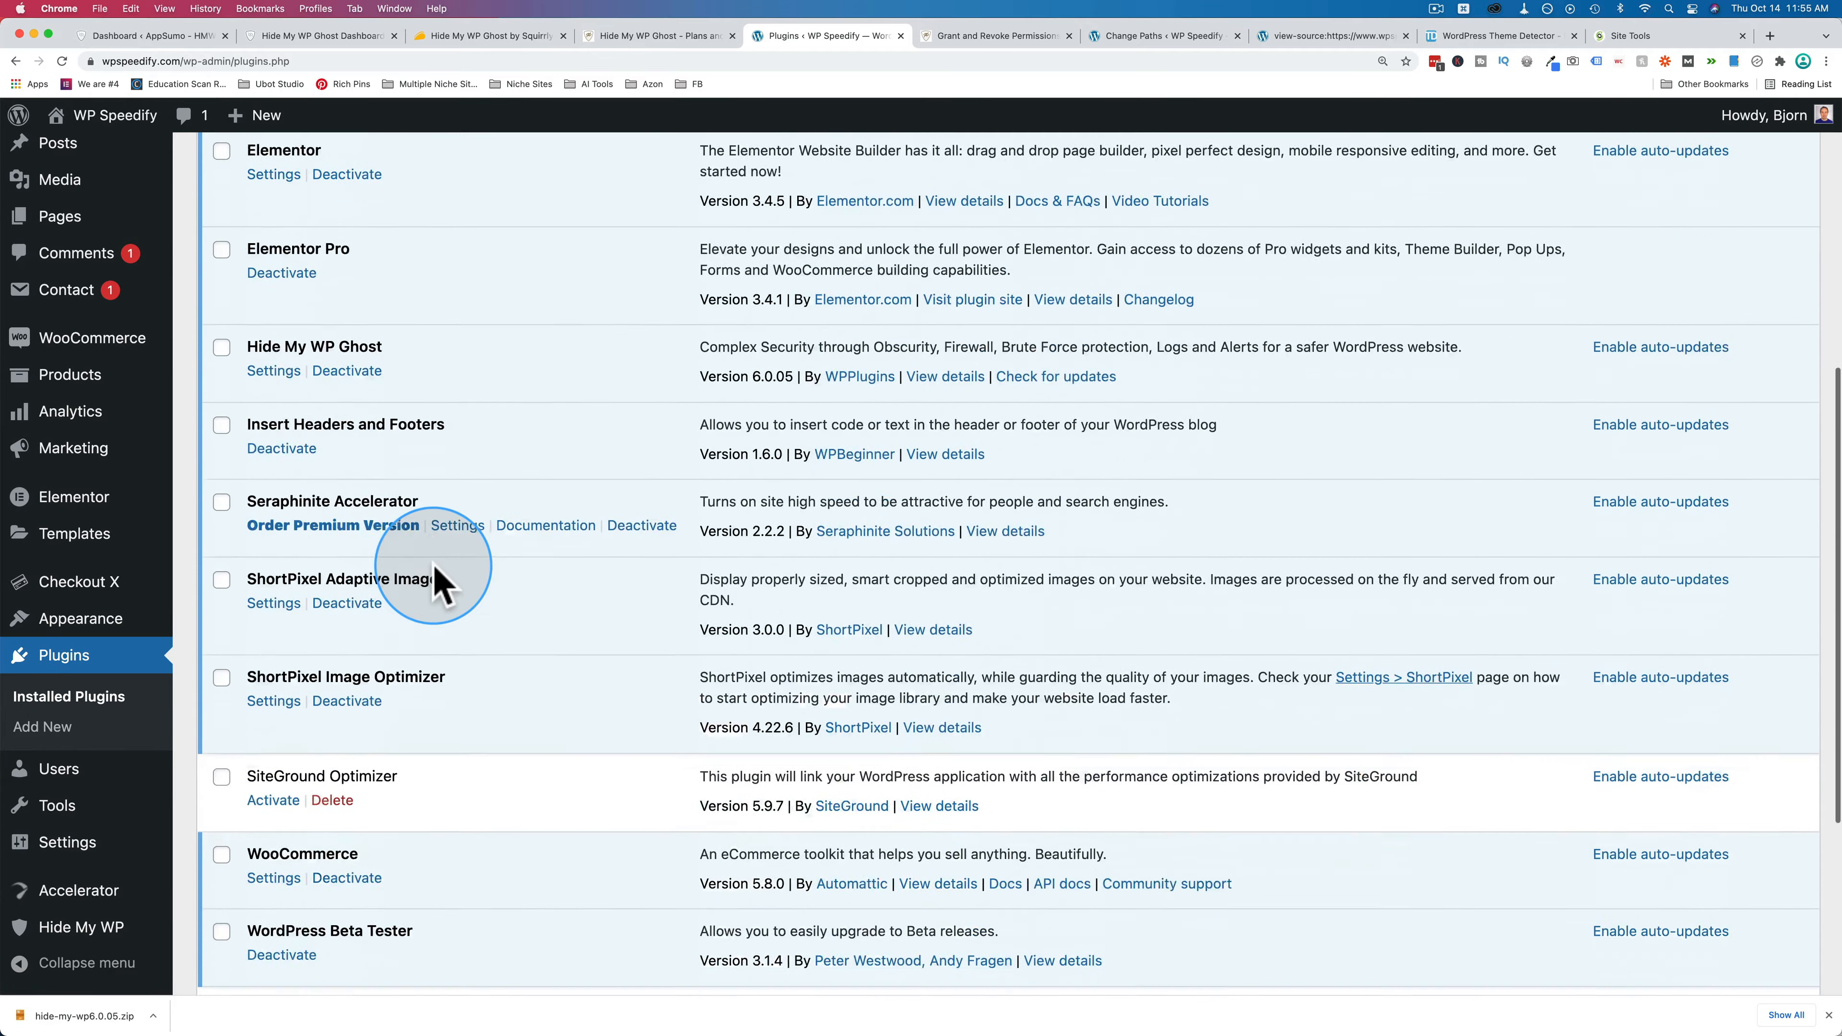
scroll(433, 568, "down", 5)
scroll(433, 567, "up", 8)
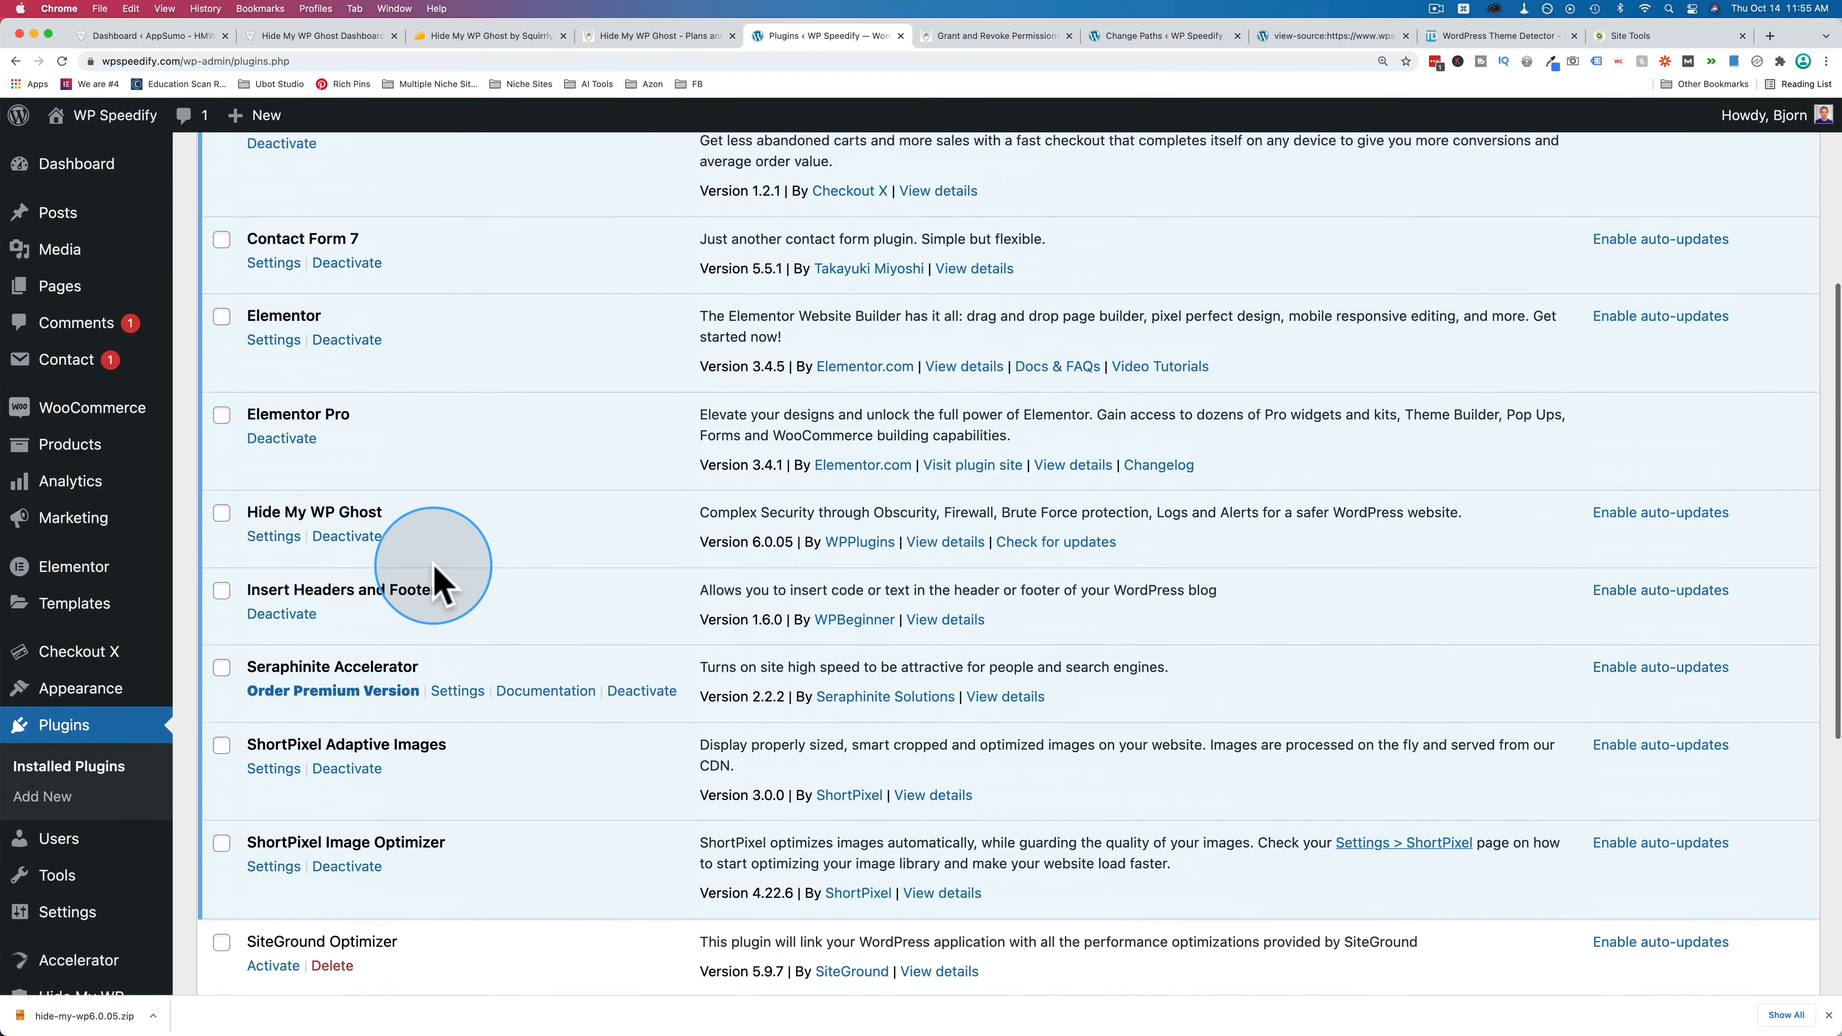
Reload the installed plugins list and update Elementor Pro to version 3.4.2.
scroll(433, 568, "up", 2)
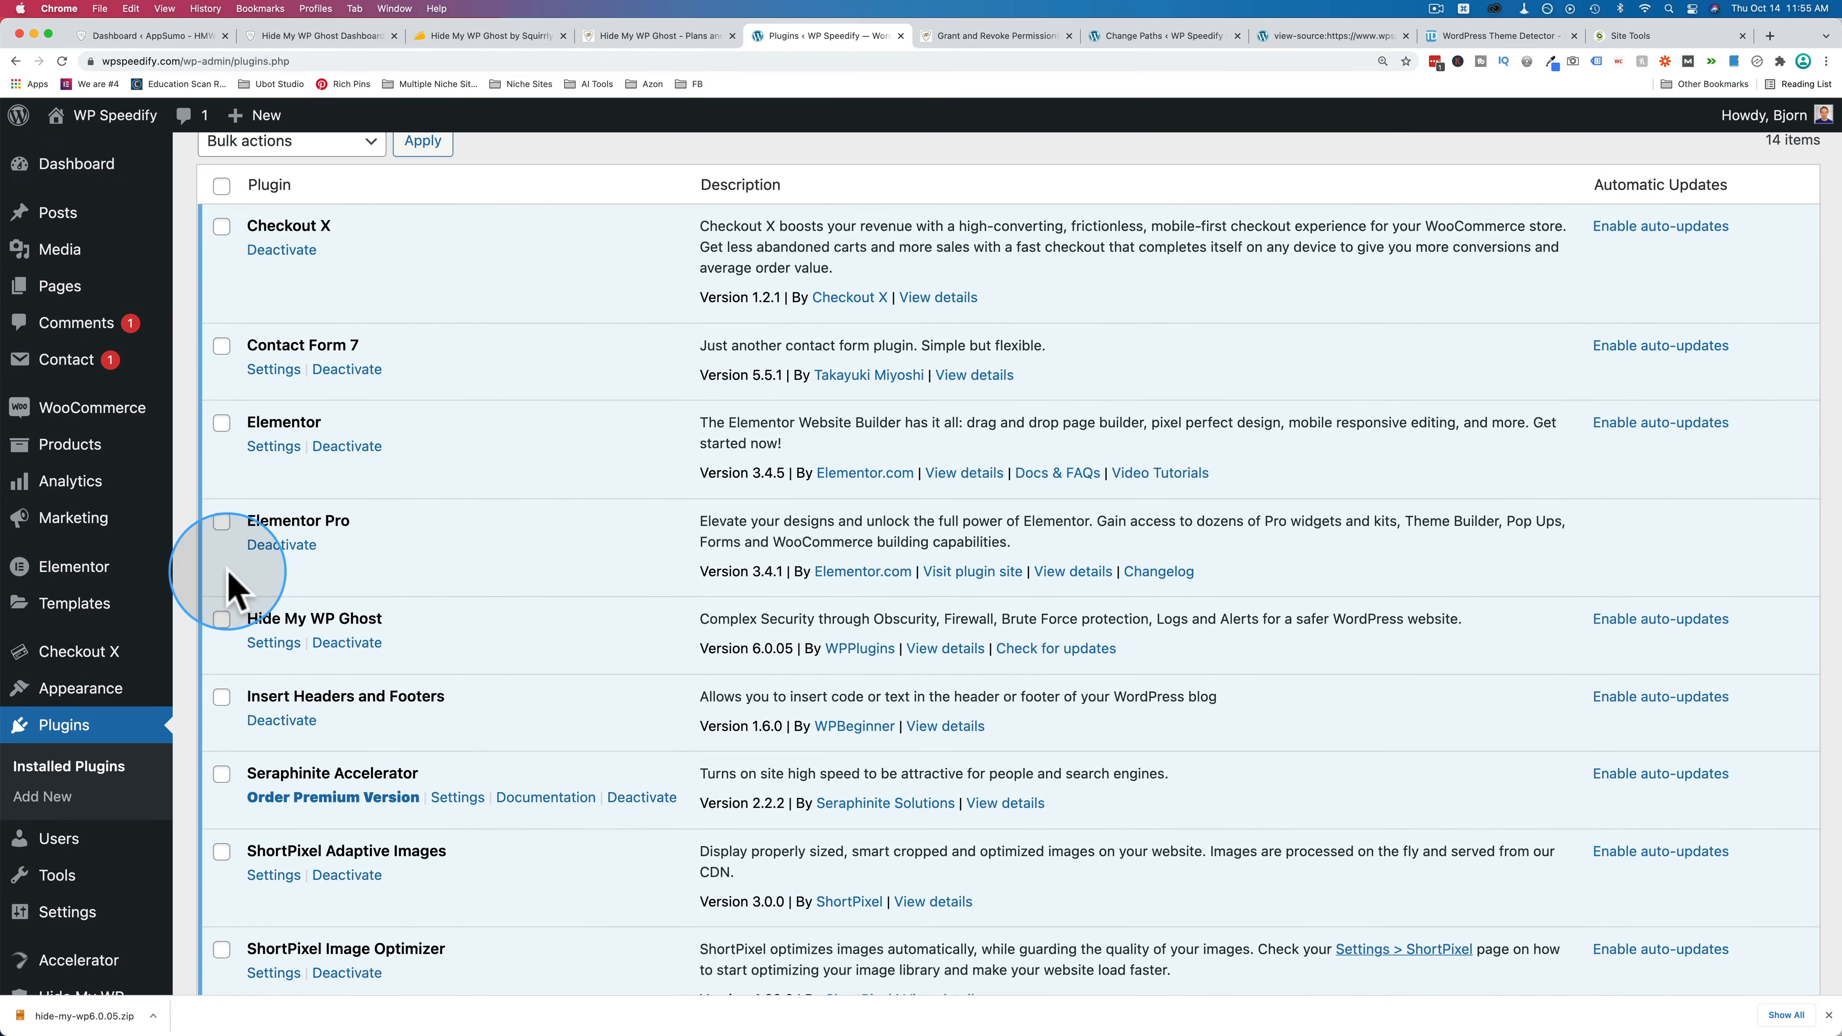
left_click(67, 729)
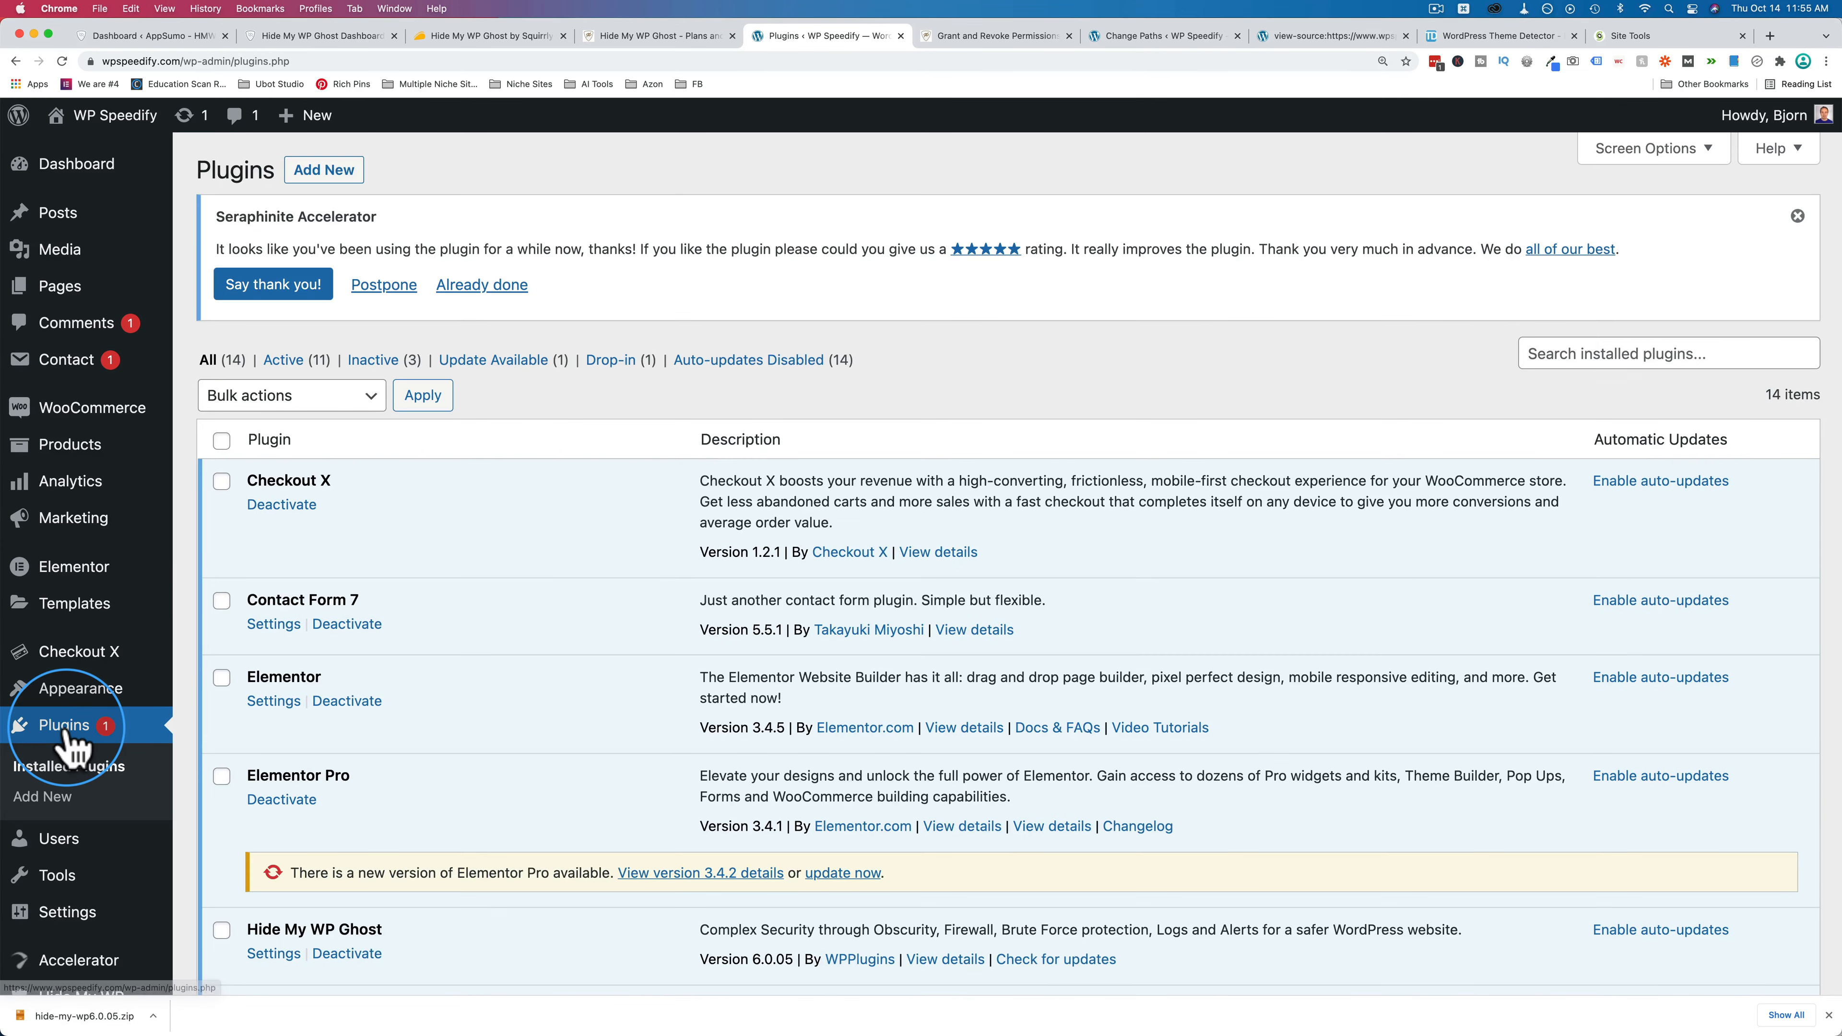
scroll(645, 794, "down", 3)
left_click(848, 727)
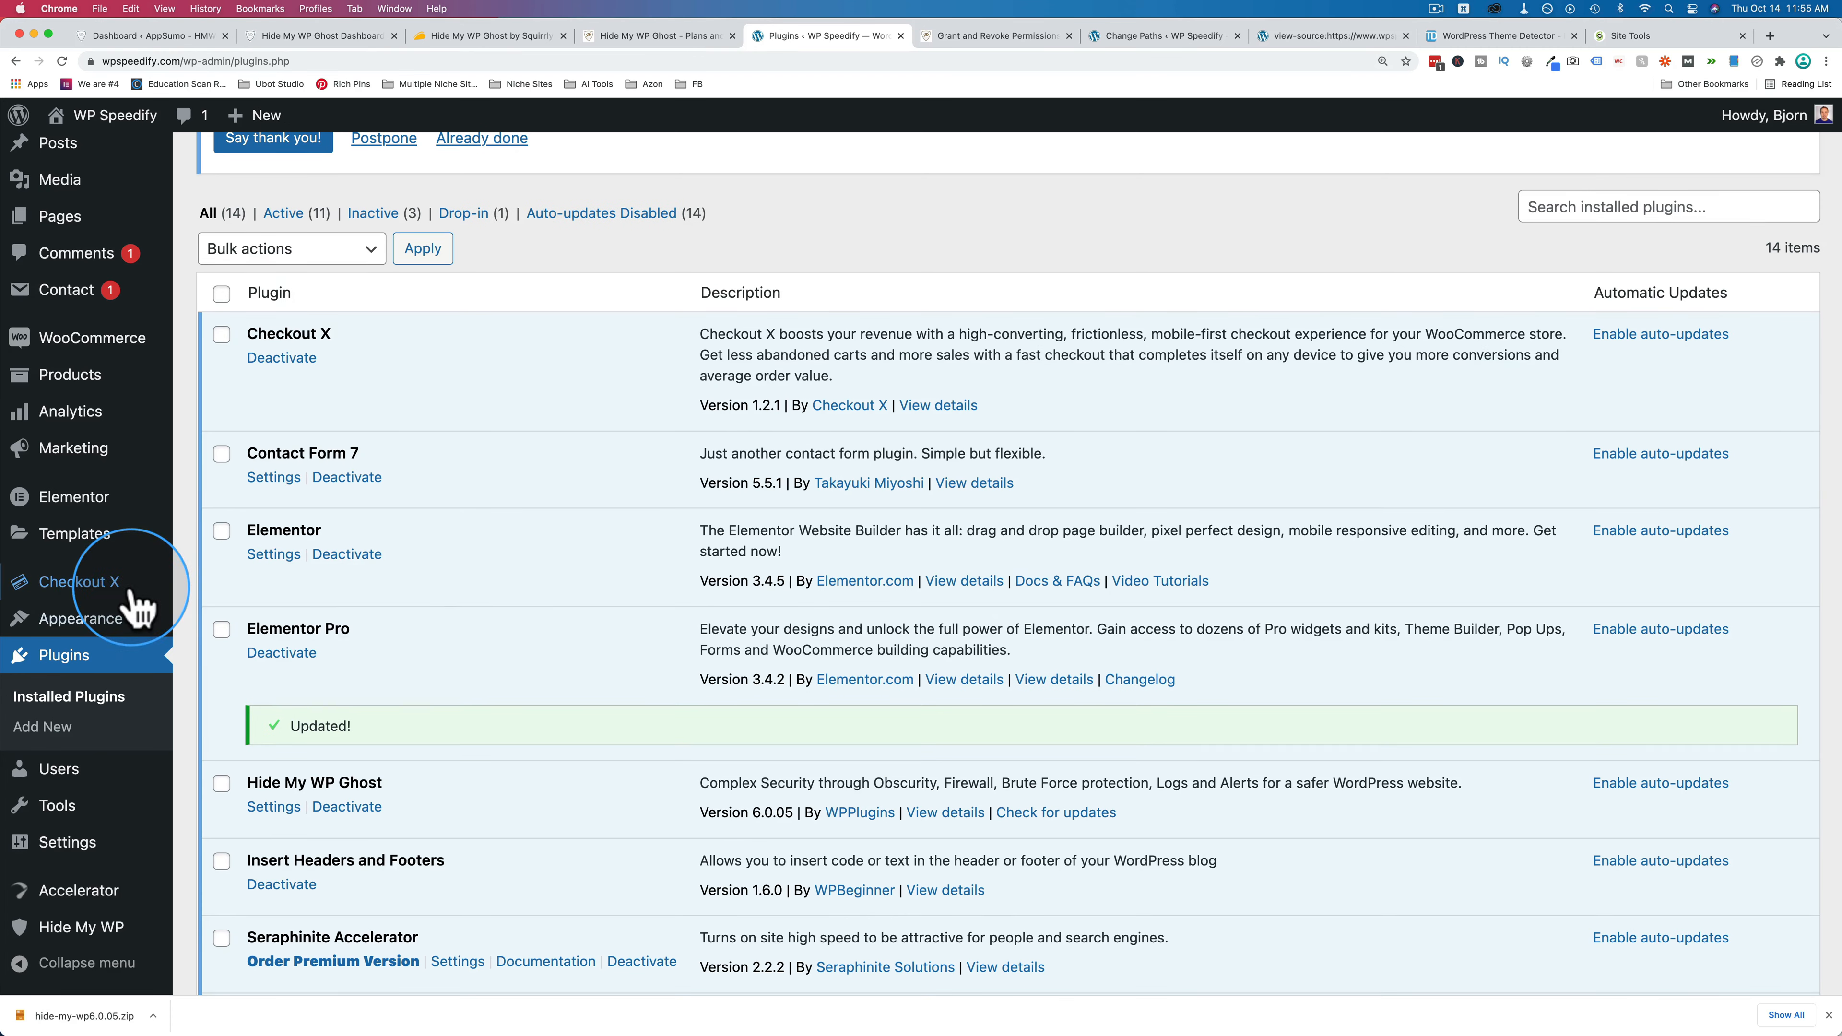
scroll(135, 599, "down", 3)
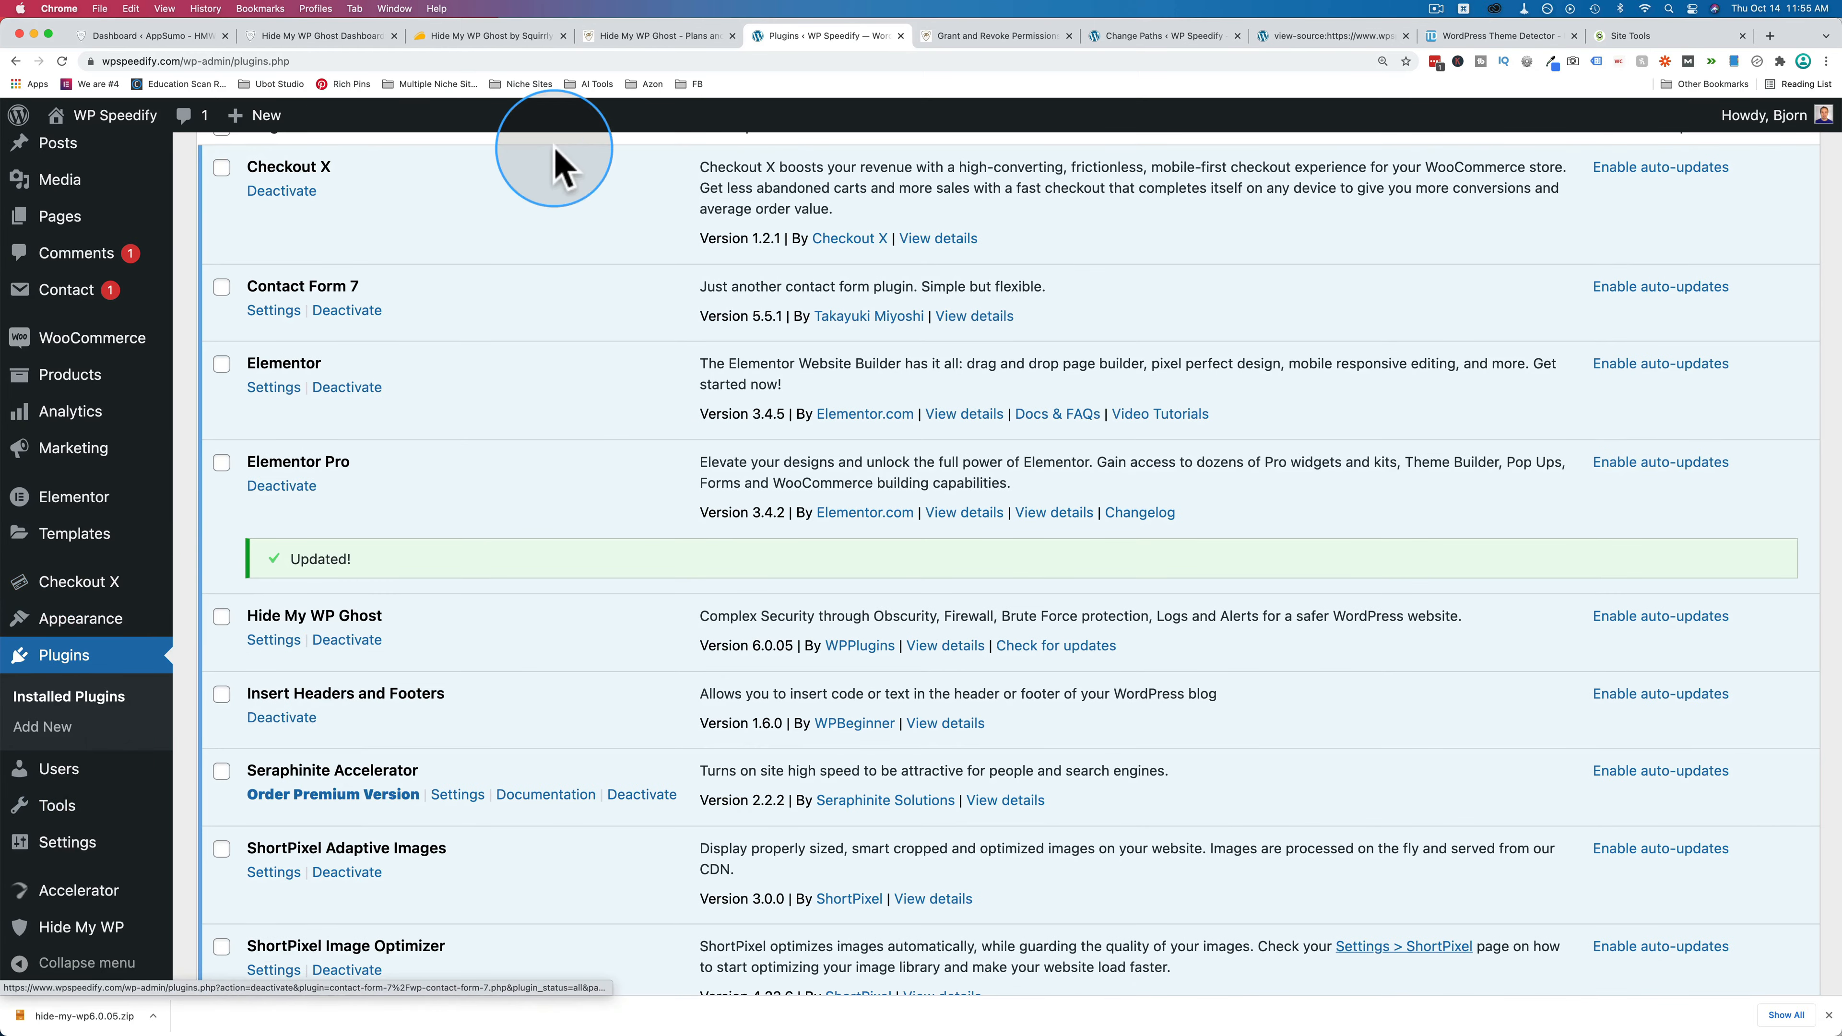
Return to Hide My WP's full security check, review the Outdated Plugins entry, and run a new scan.
mouse_move(82, 927)
left_click(212, 691)
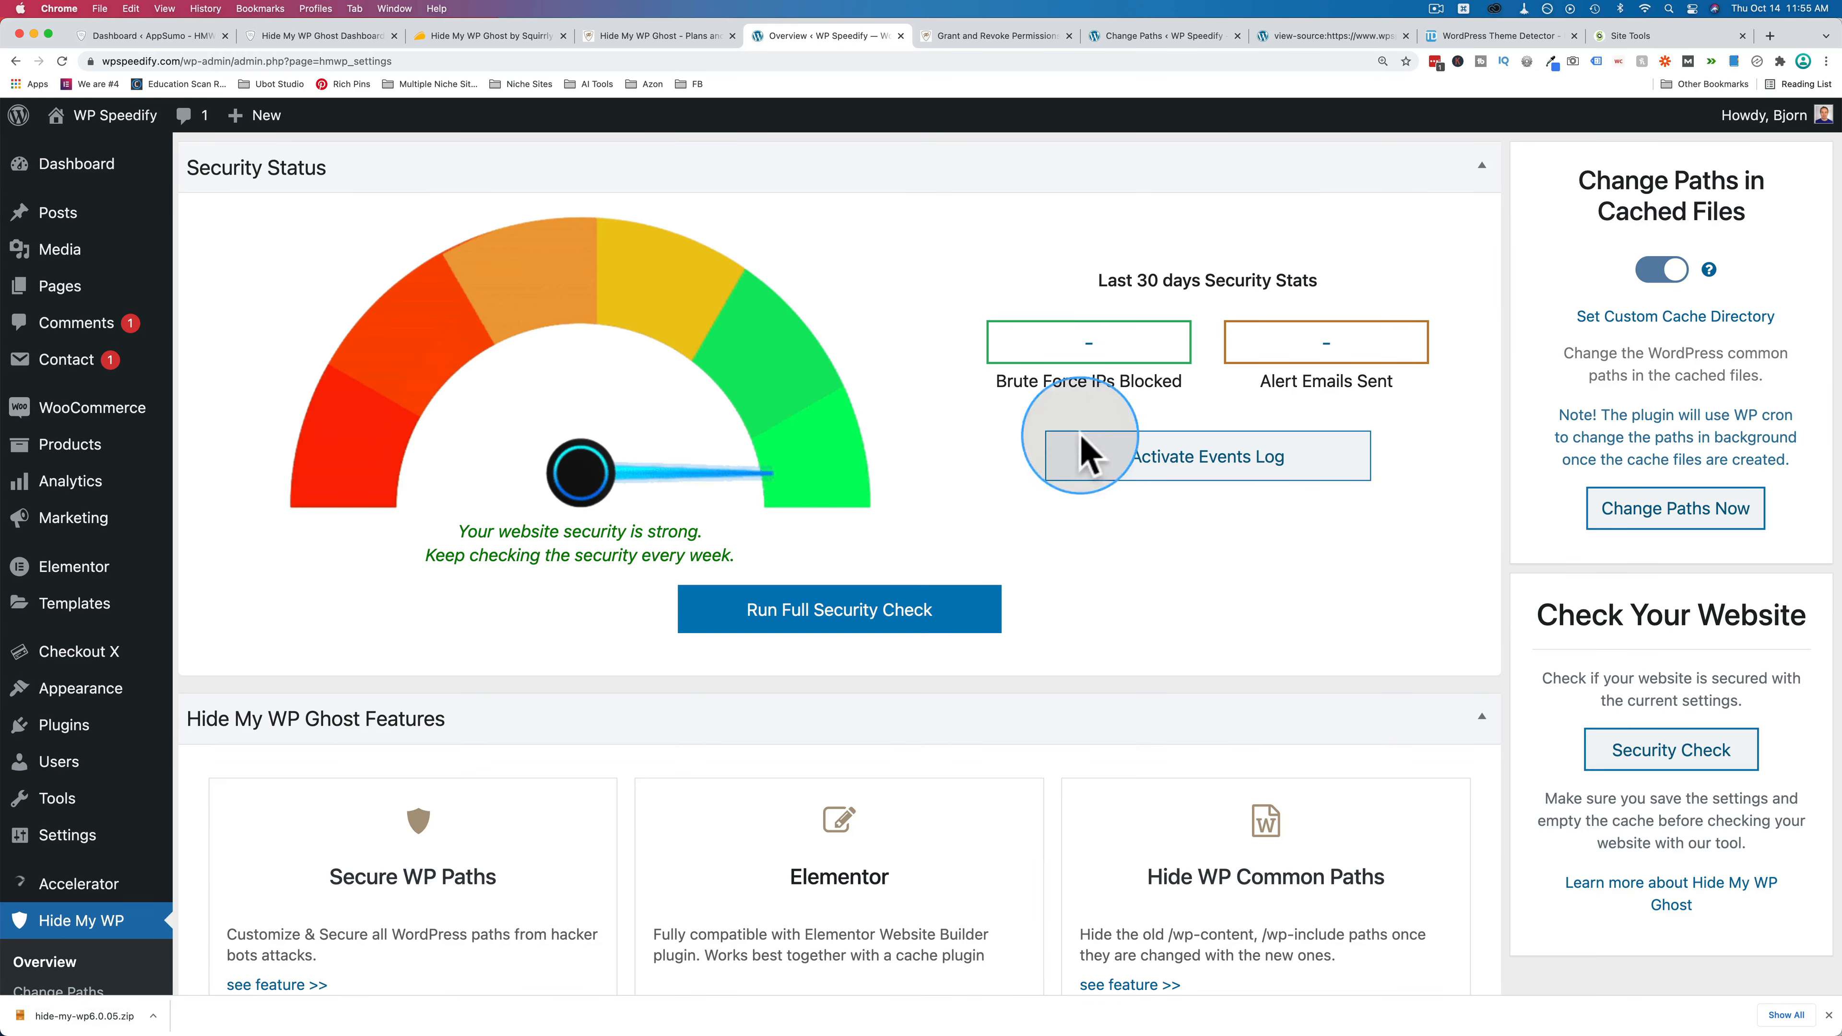
left_click(914, 624)
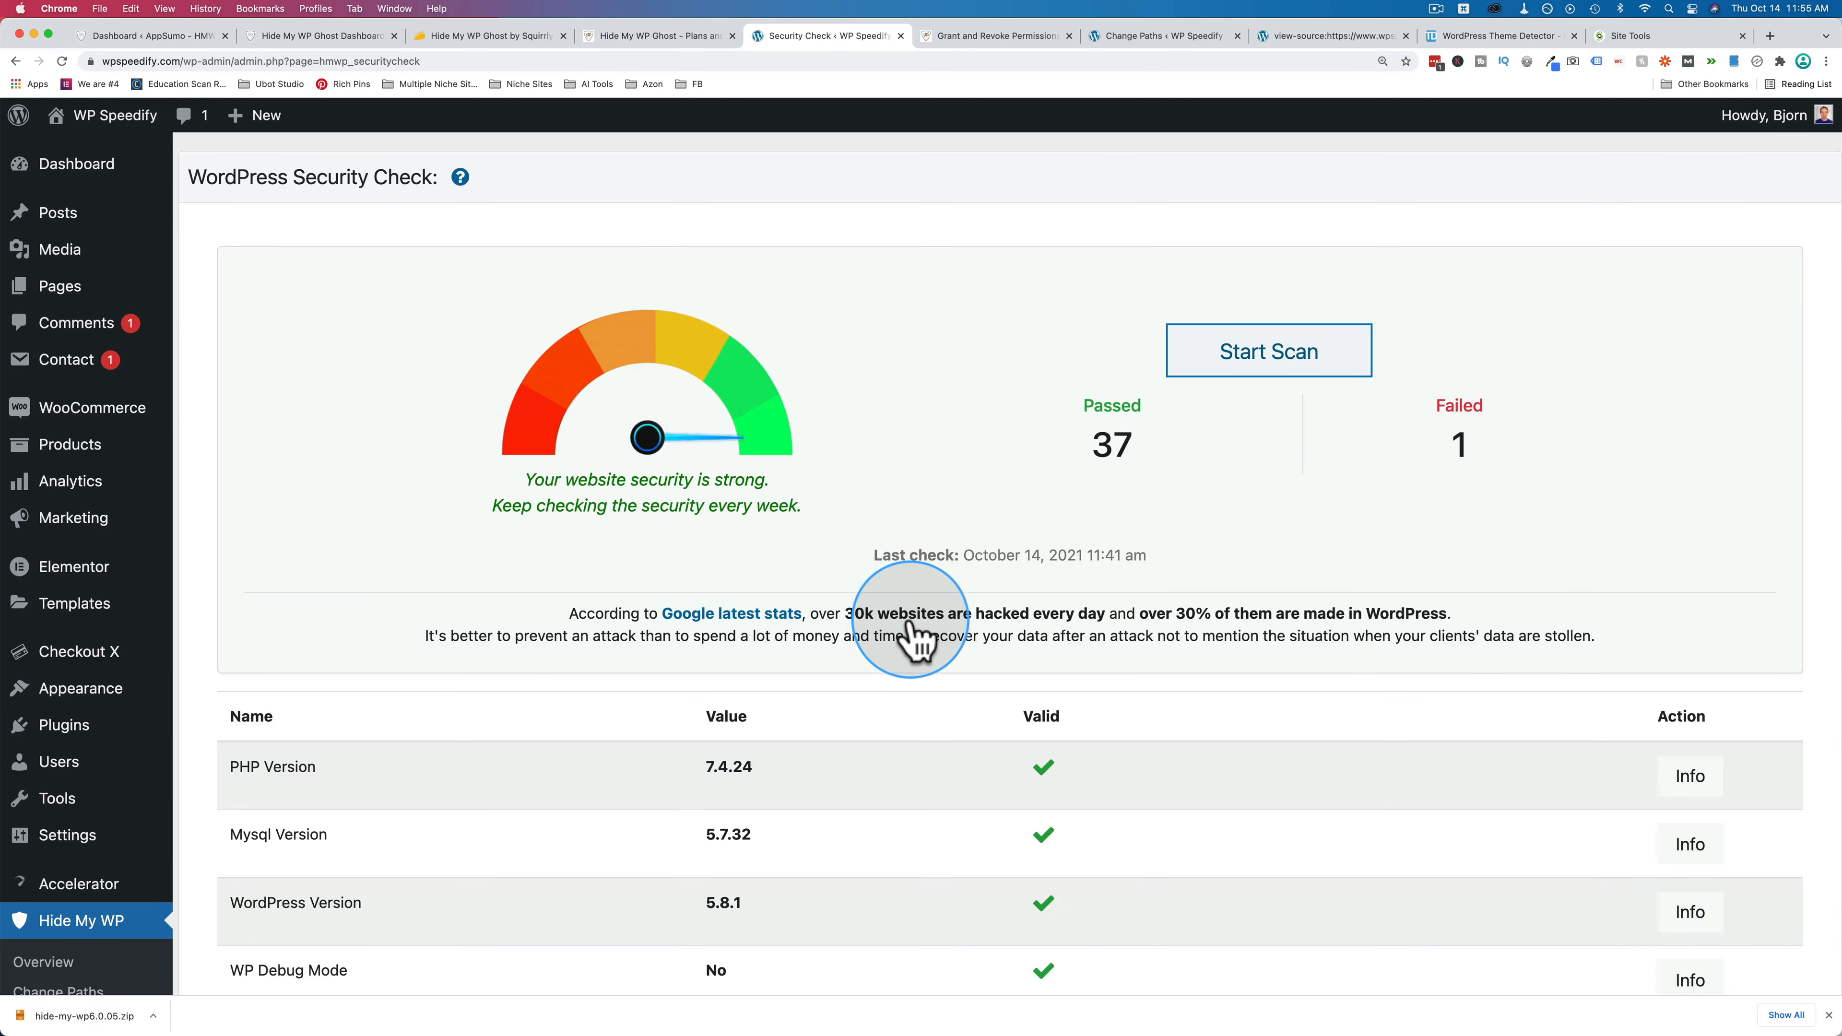
scroll(1226, 519, "down", 10)
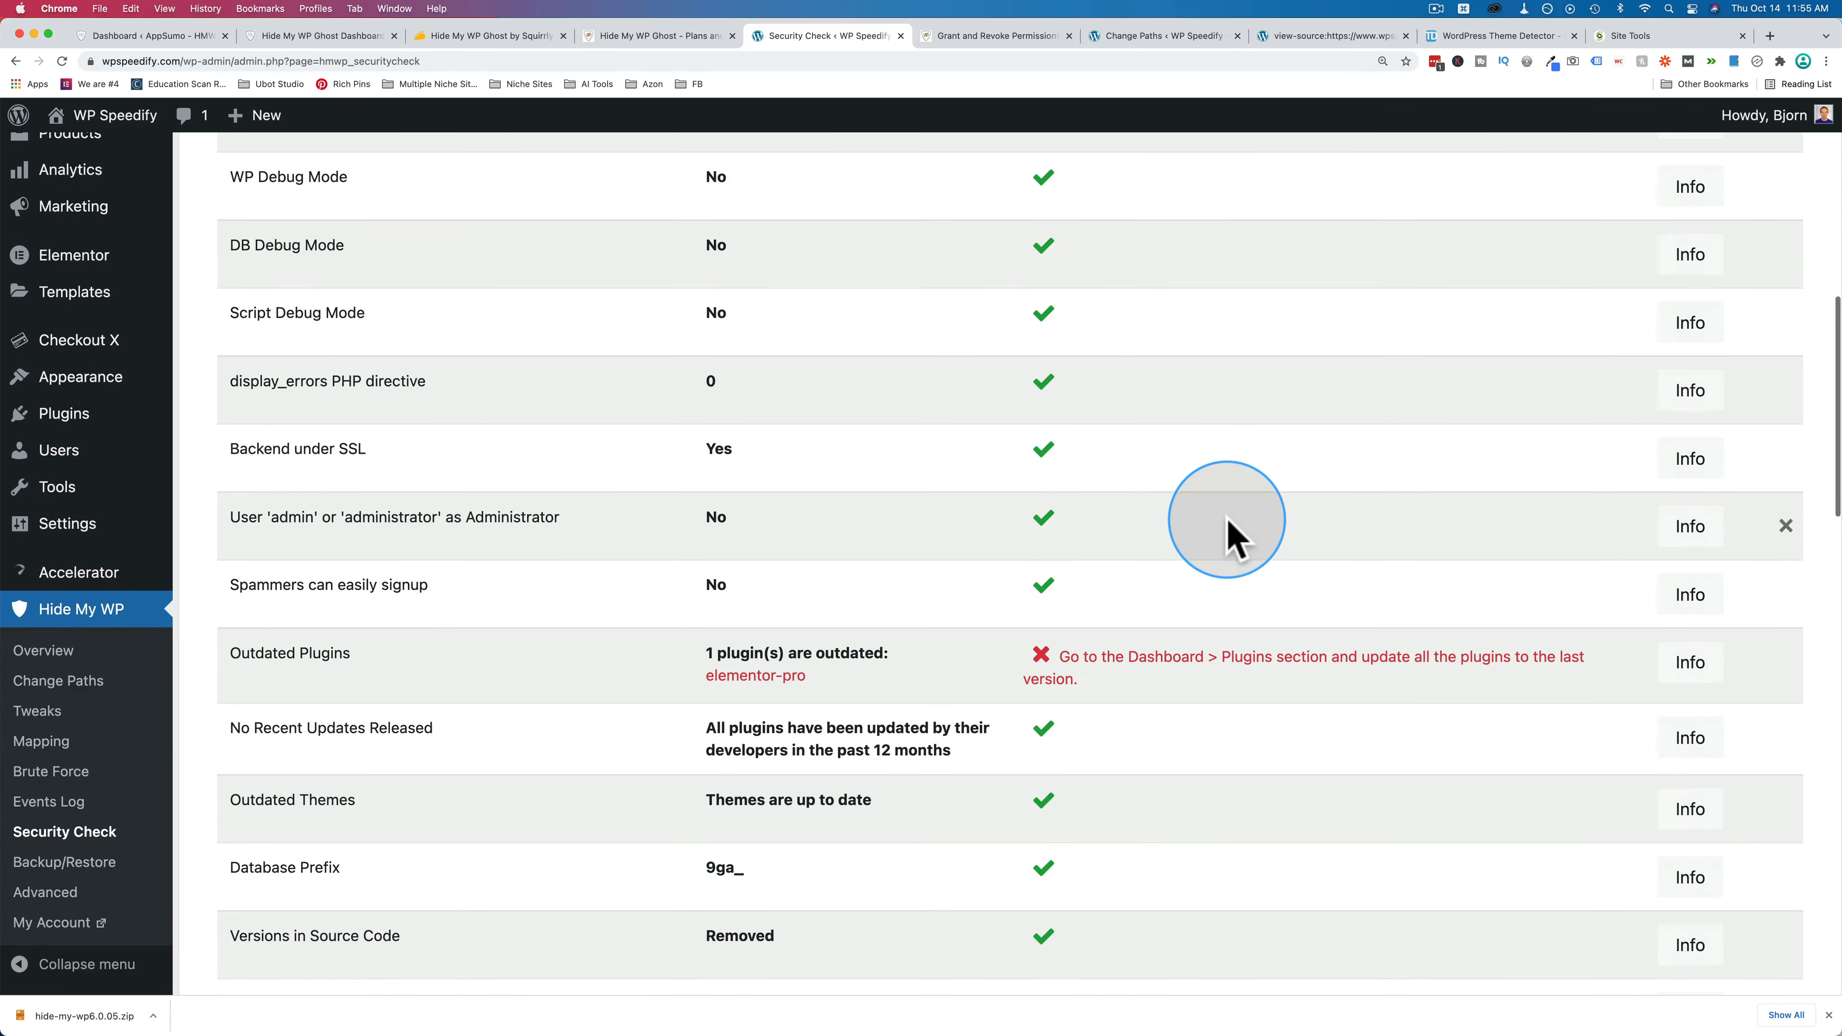
scroll(1308, 589, "up", 10)
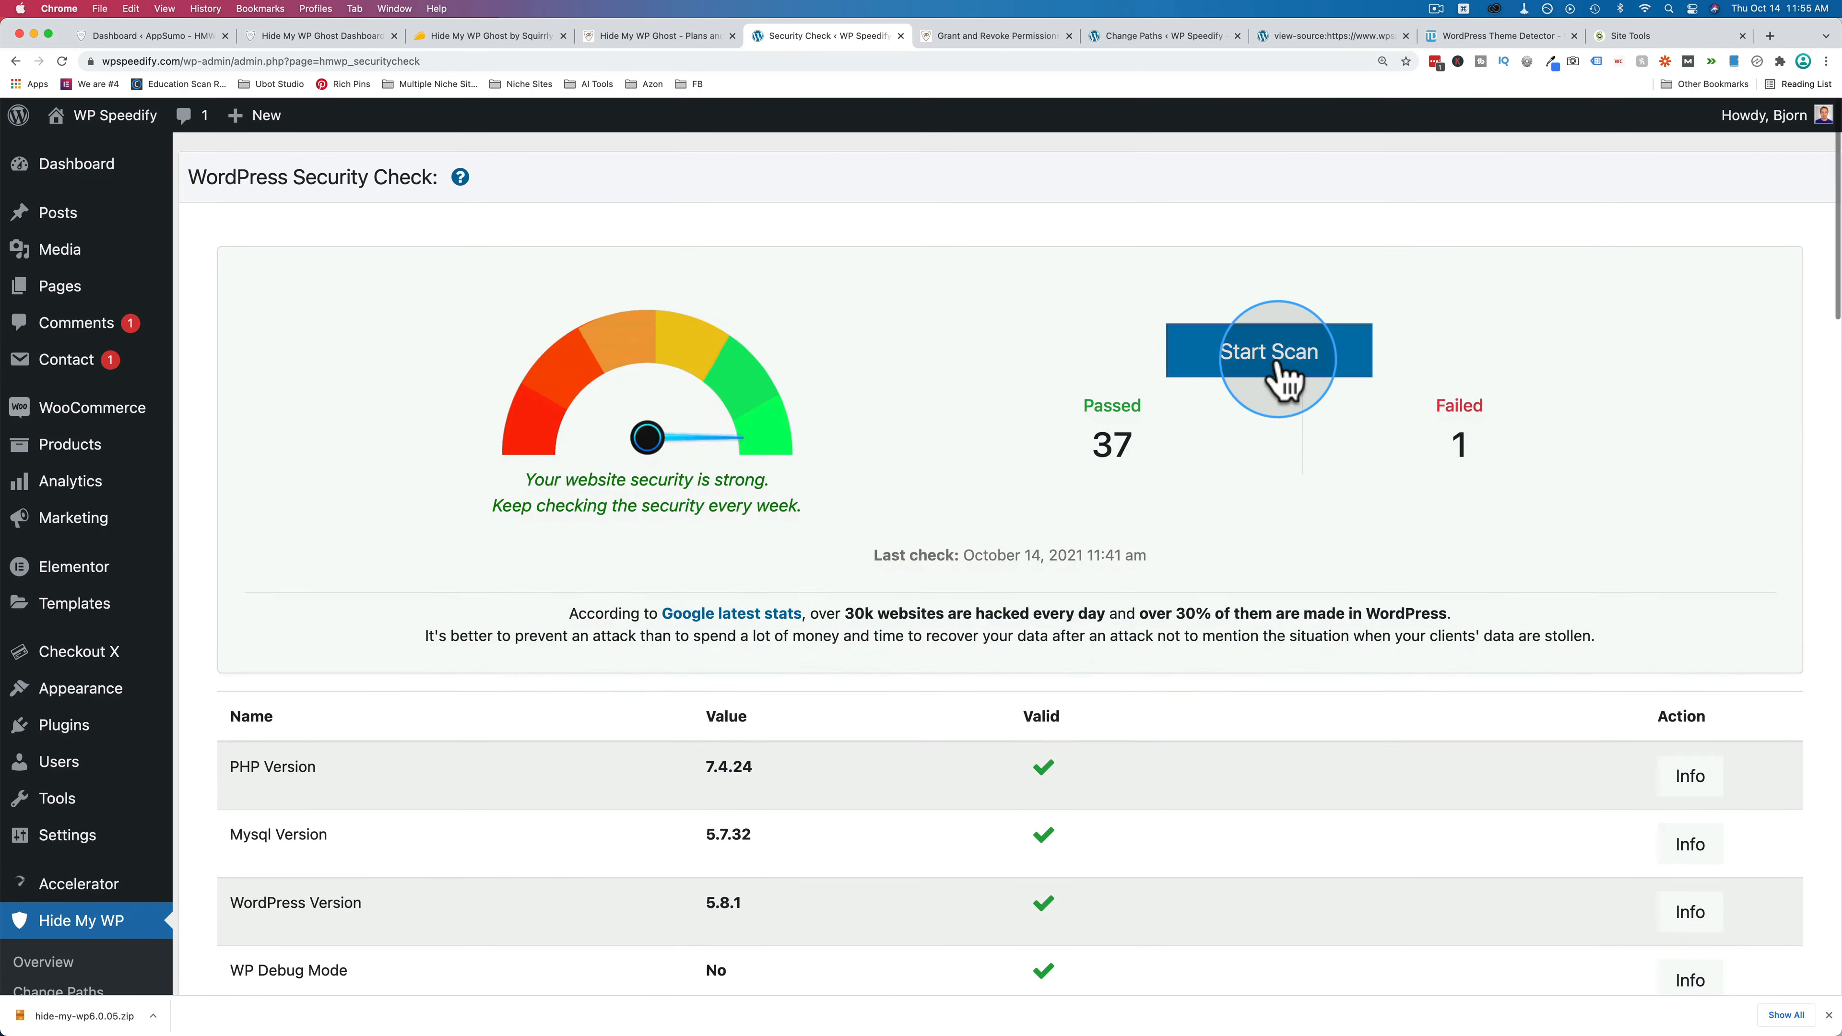
left_click(1291, 374)
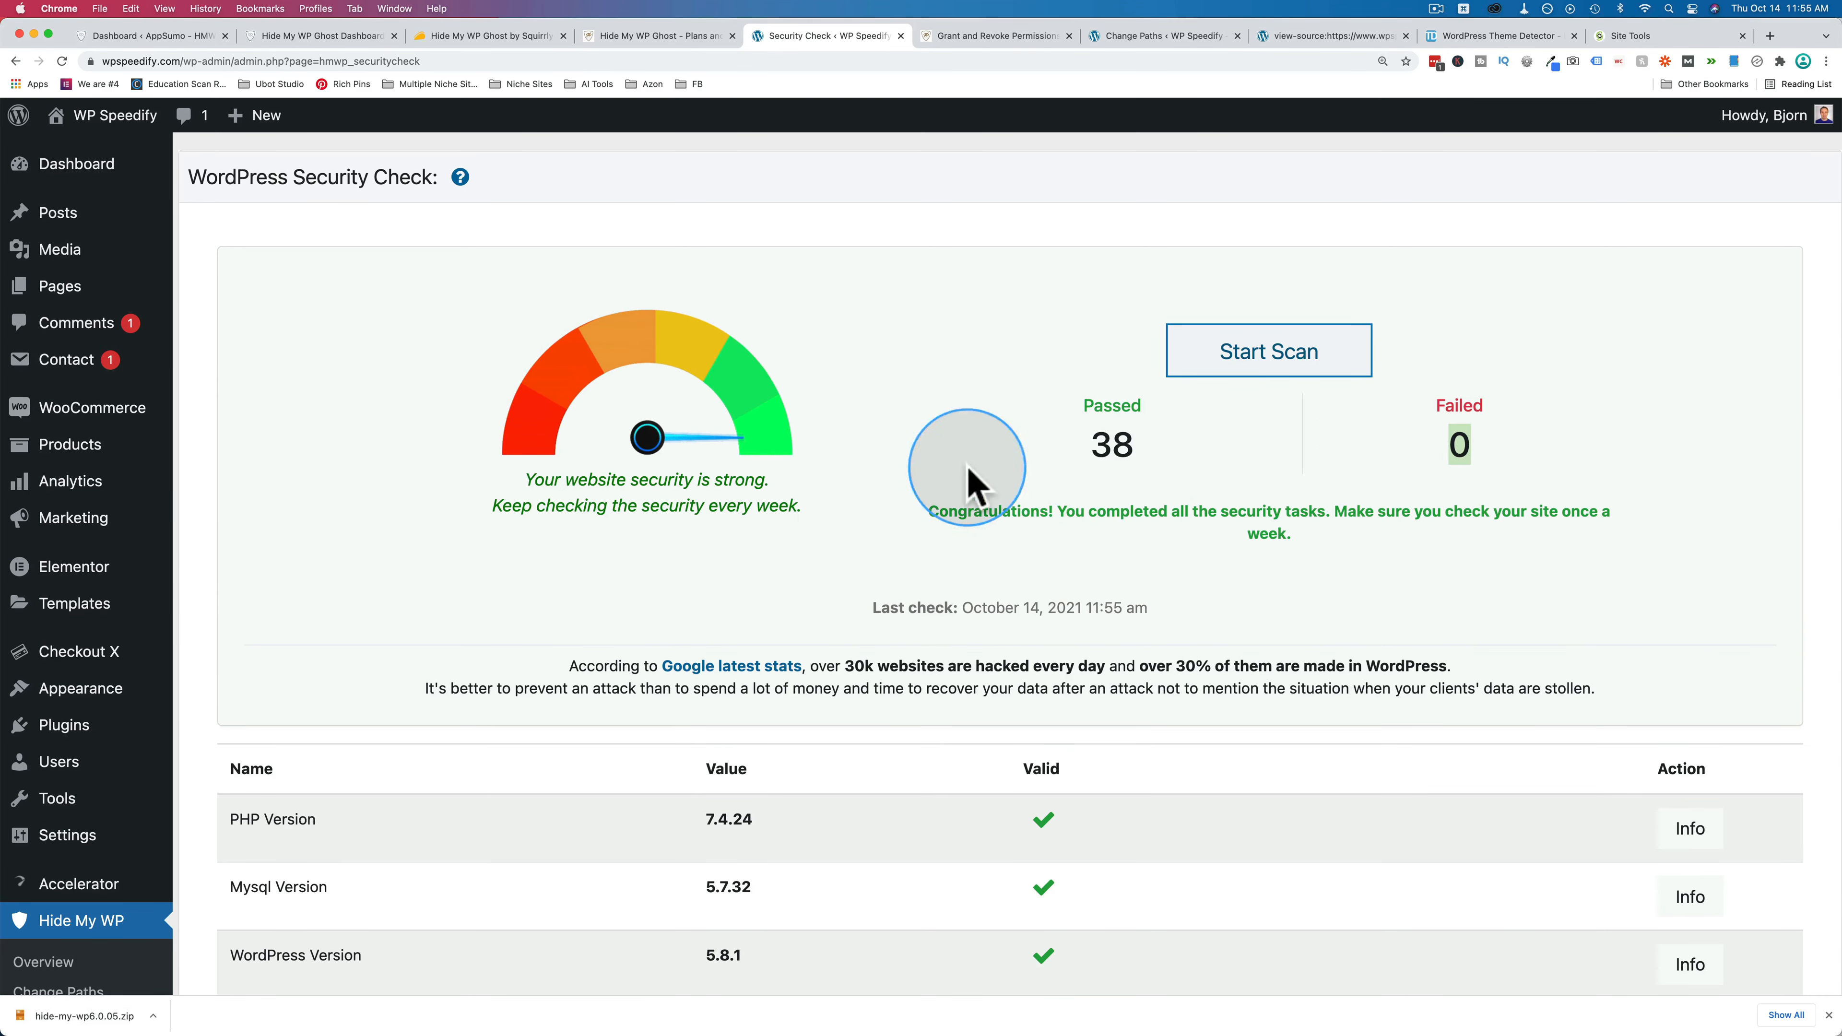
Review the new scan's results, including the Outdated Plugins, database, and path accessibility checks.
scroll(1206, 565, "down", 7)
scroll(1206, 565, "down", 12)
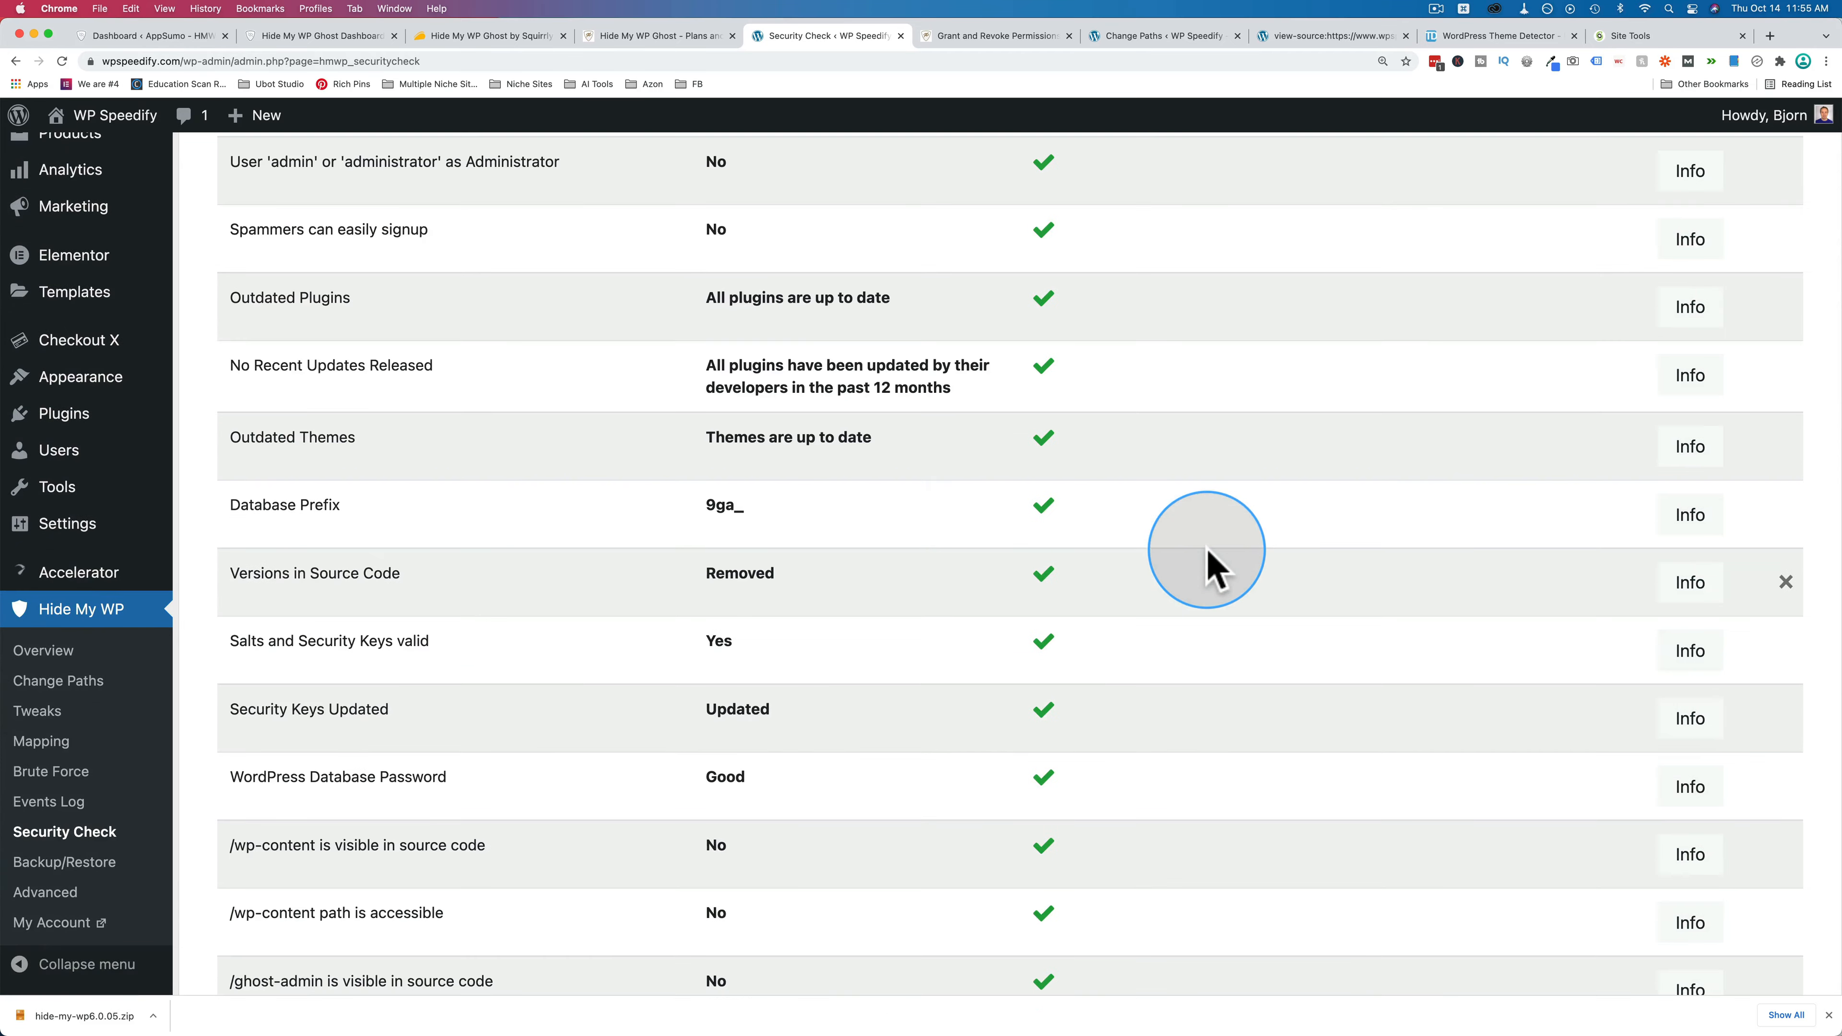
scroll(1206, 565, "down", 15)
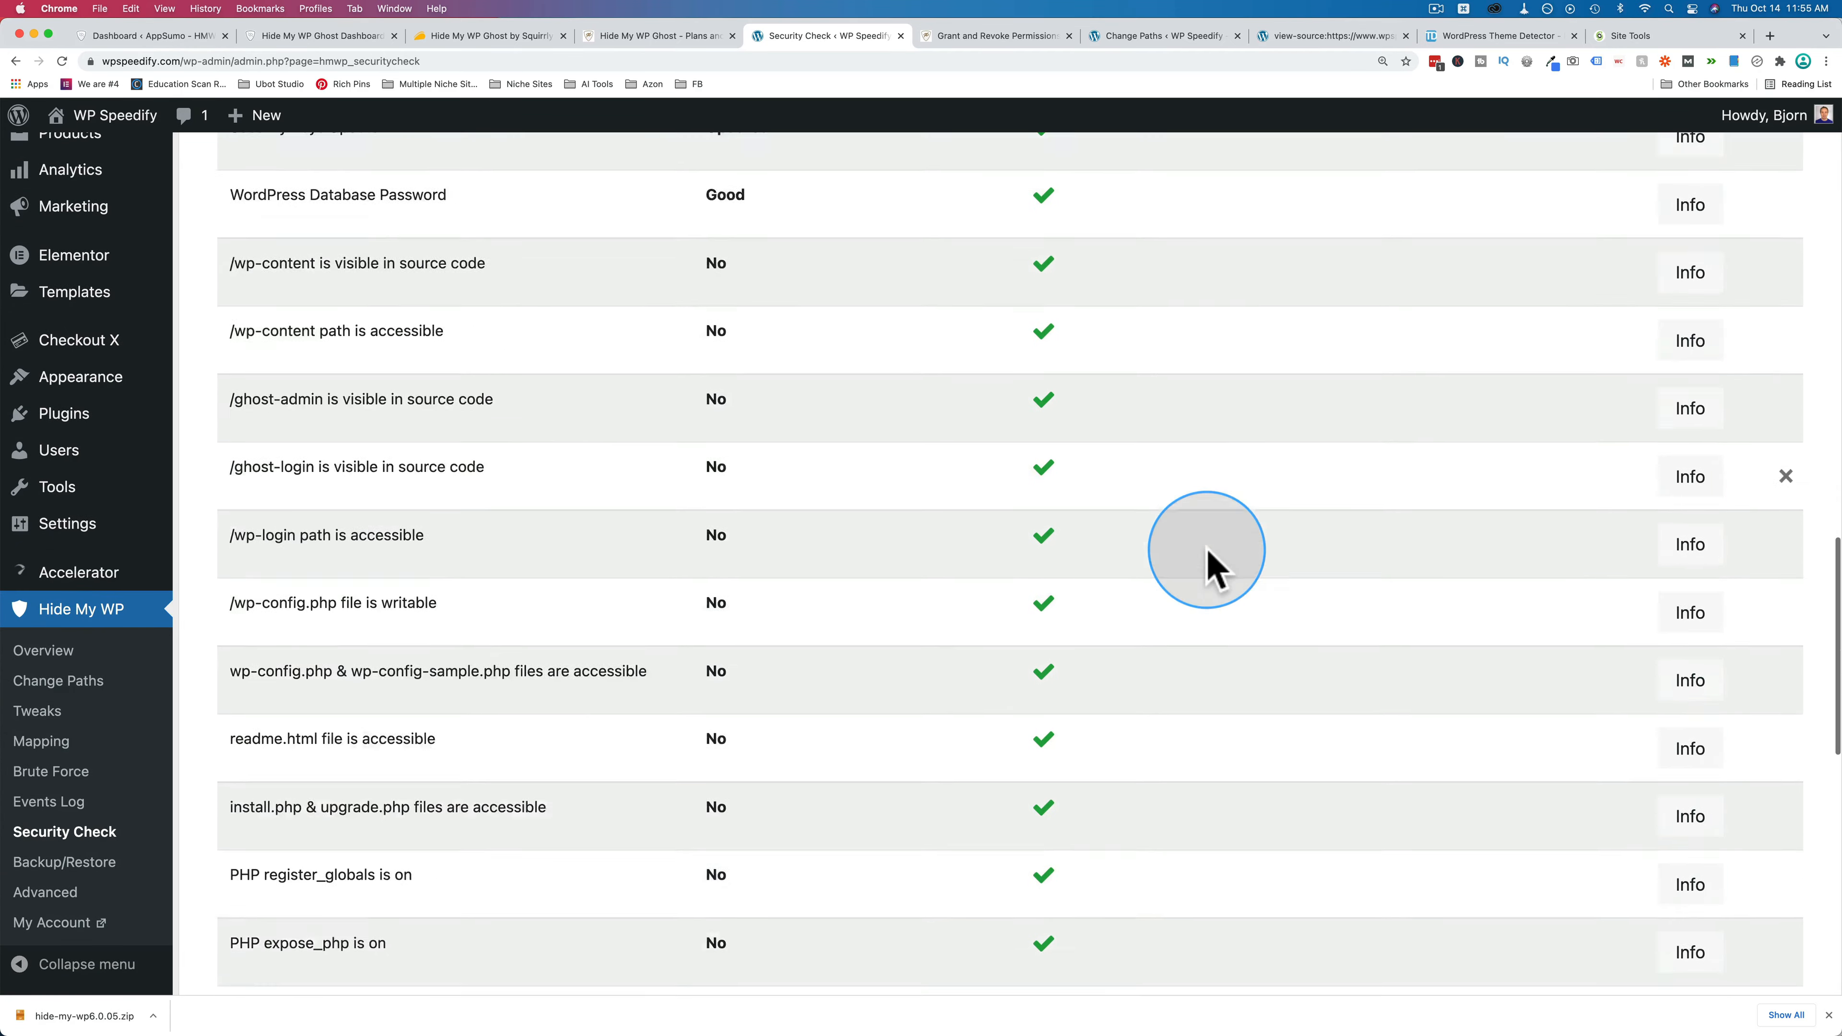
scroll(1206, 565, "up", 12)
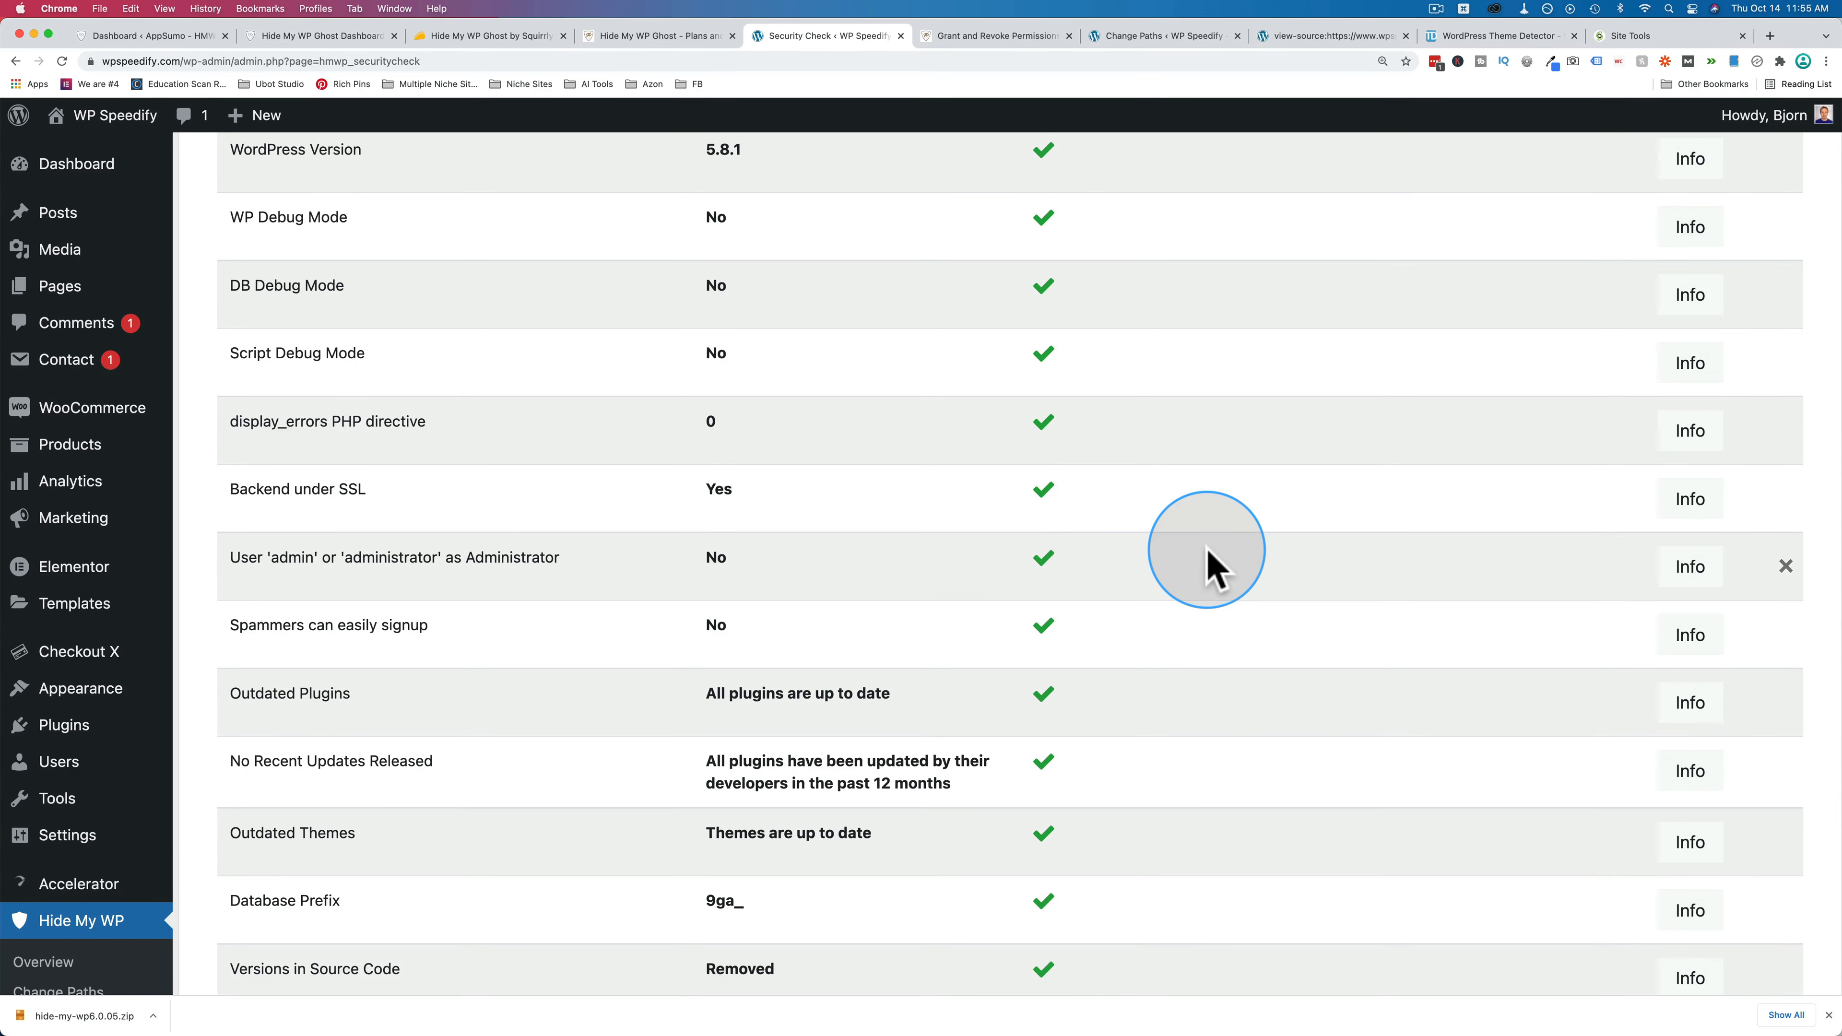
scroll(1206, 565, "down", 5)
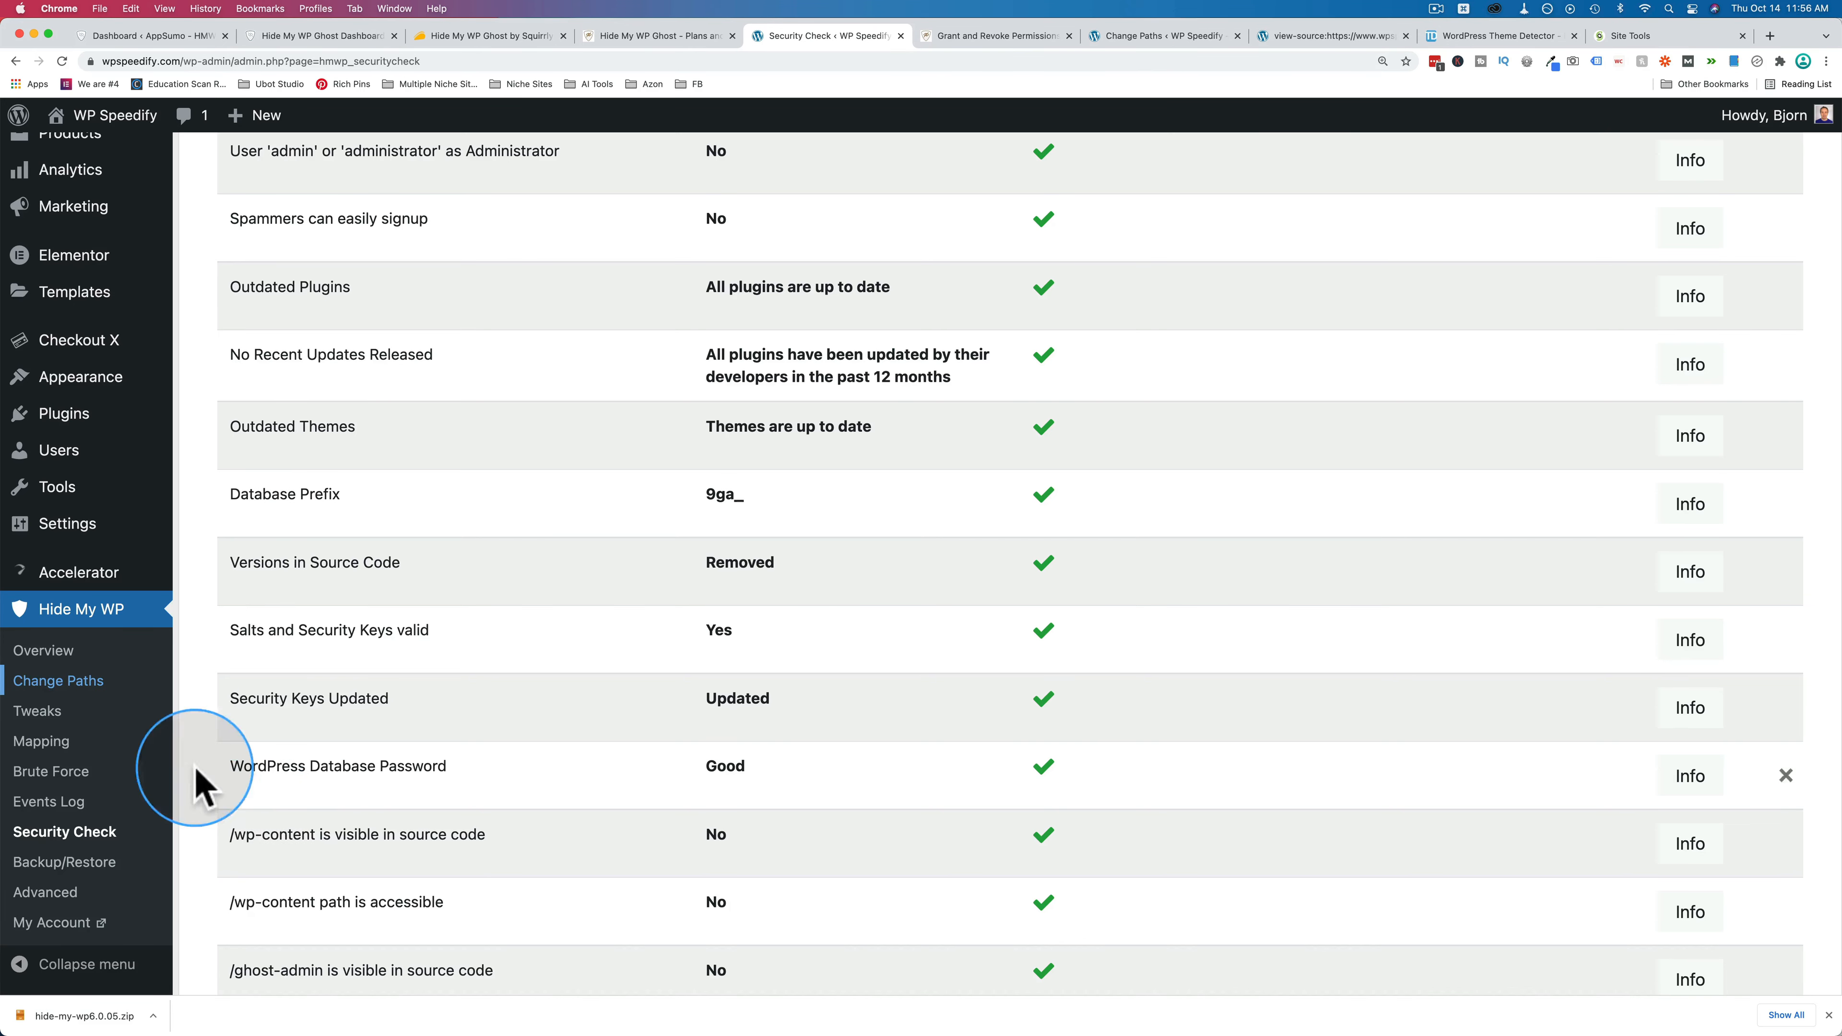
Review Ghost mode's predefined admin, login and ajax paths under Change Paths, dismiss the overview, and open the Admin Security settings.
left_click(58, 686)
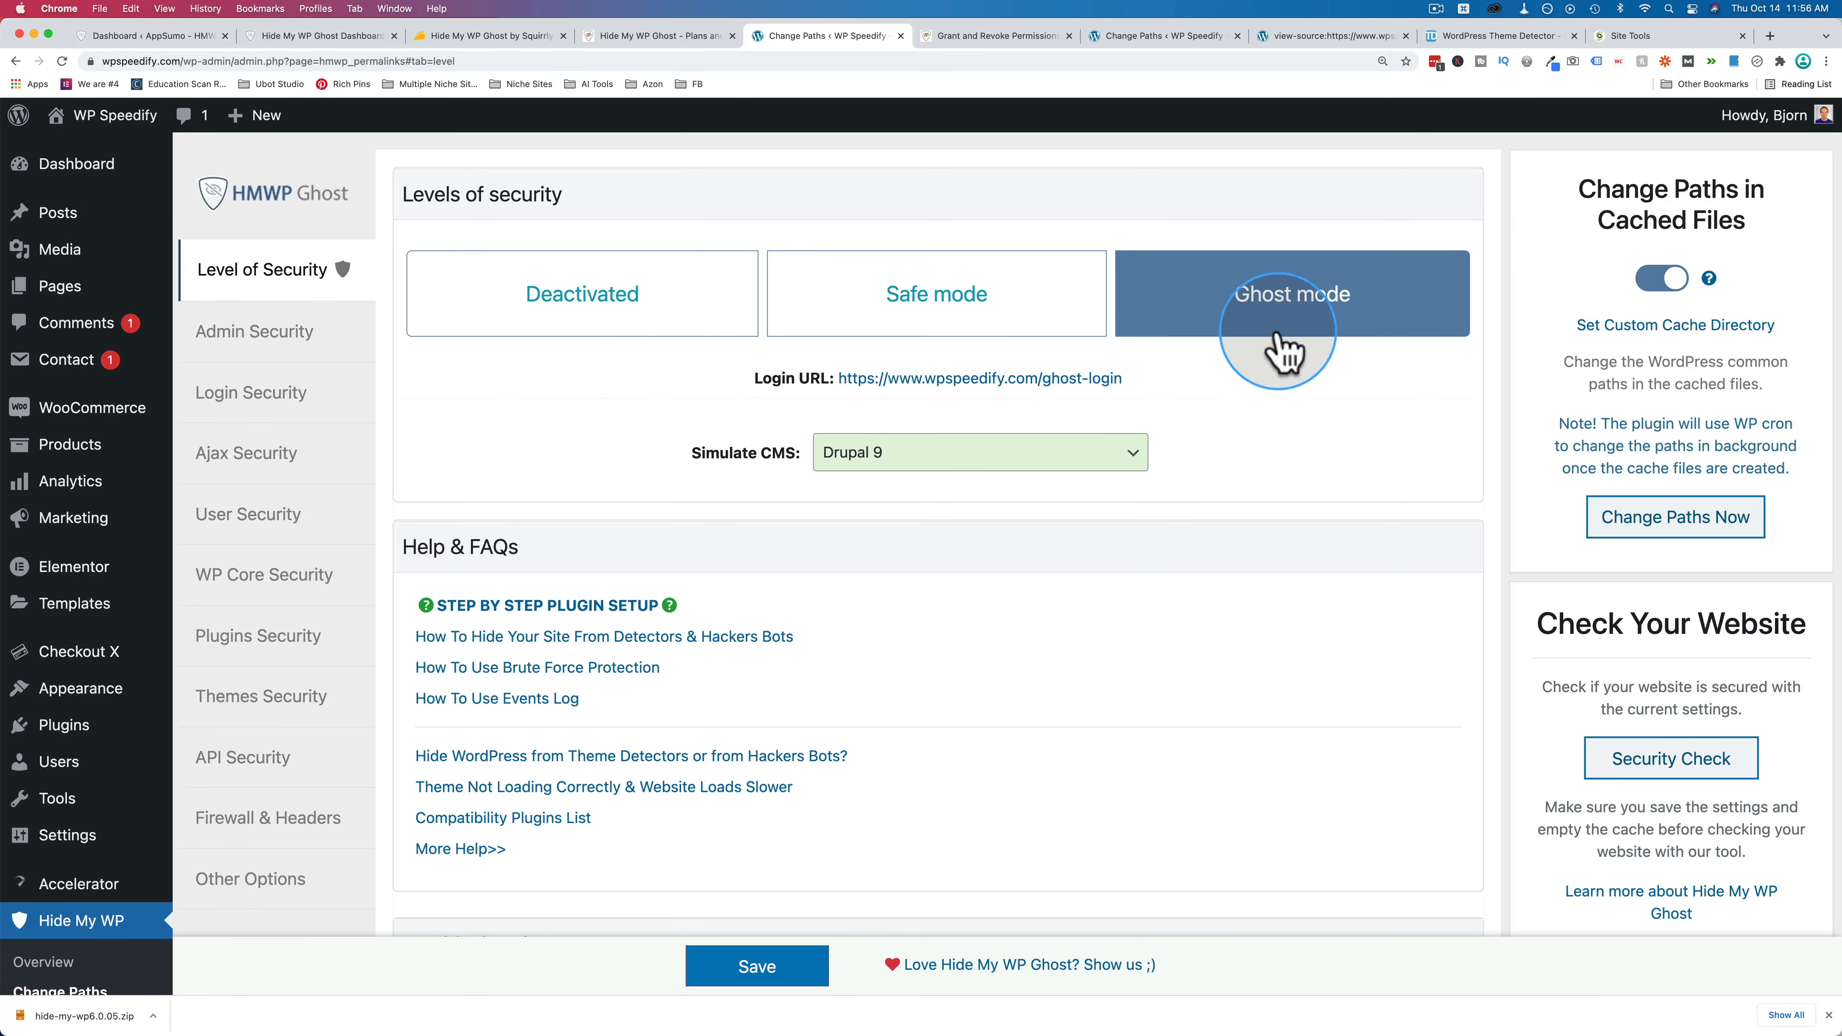
left_click(1229, 294)
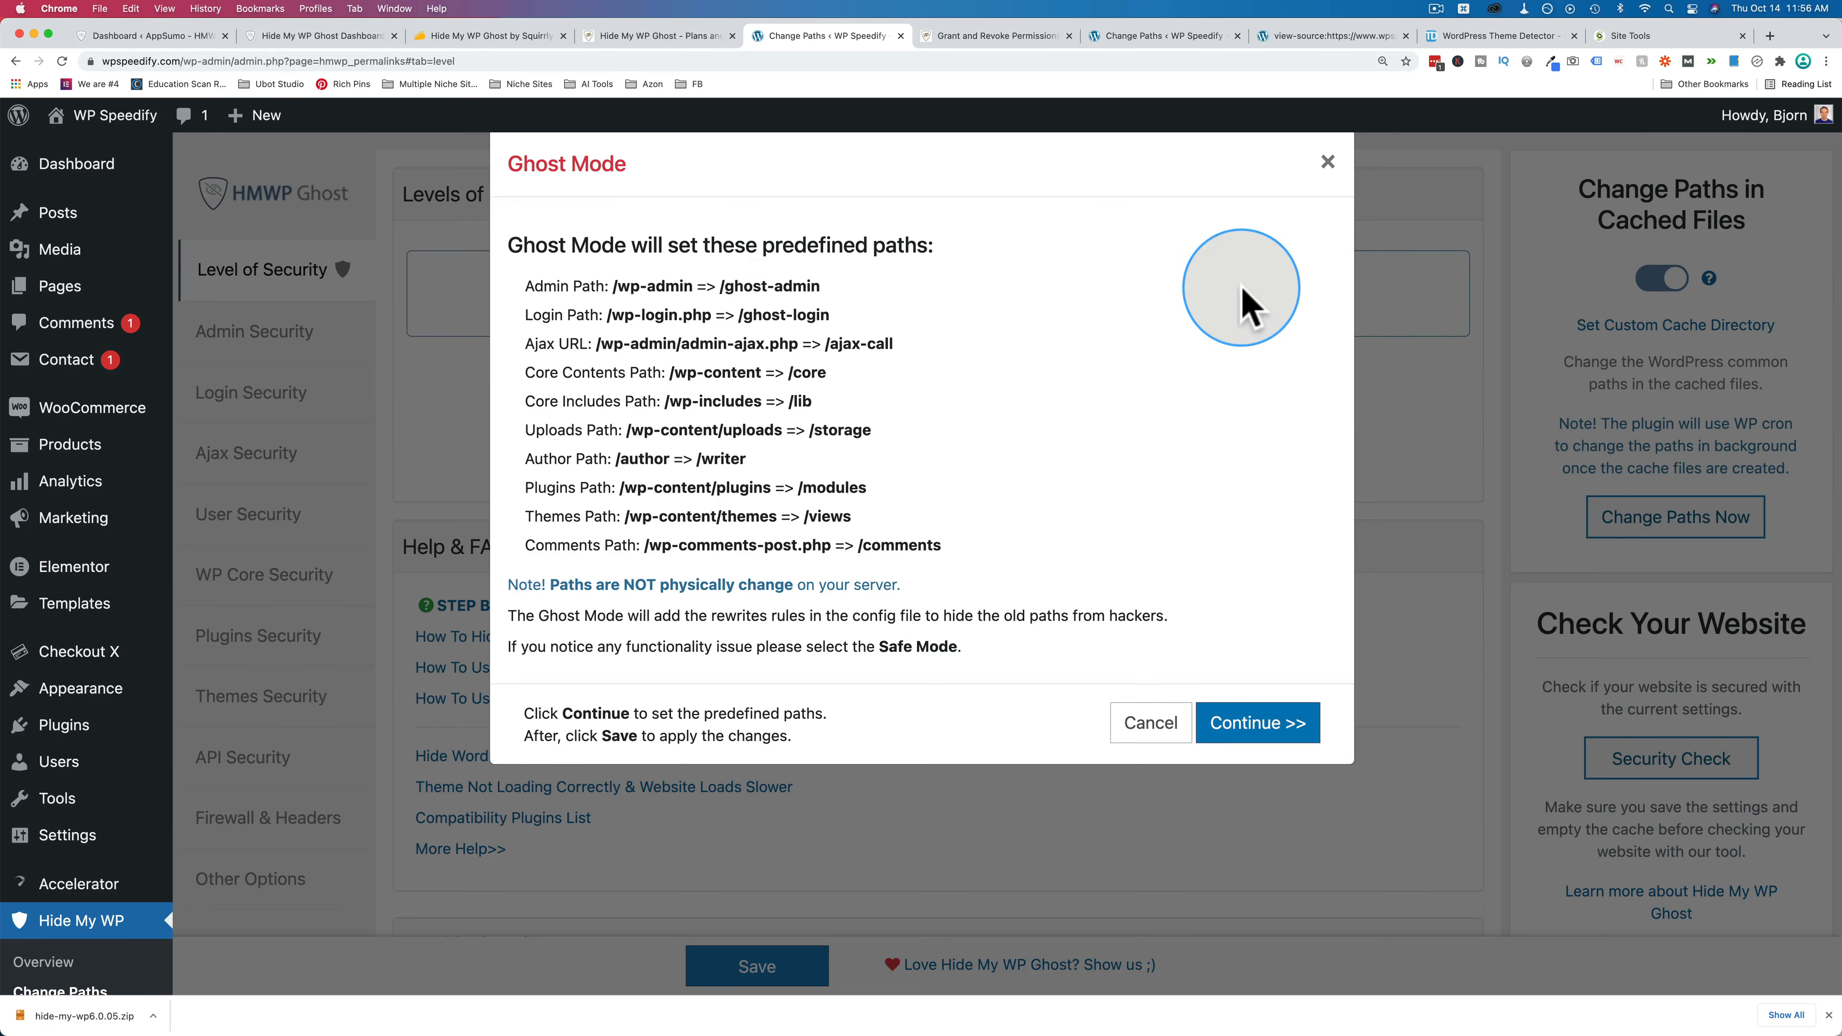
left_click_drag(720, 285, 847, 284)
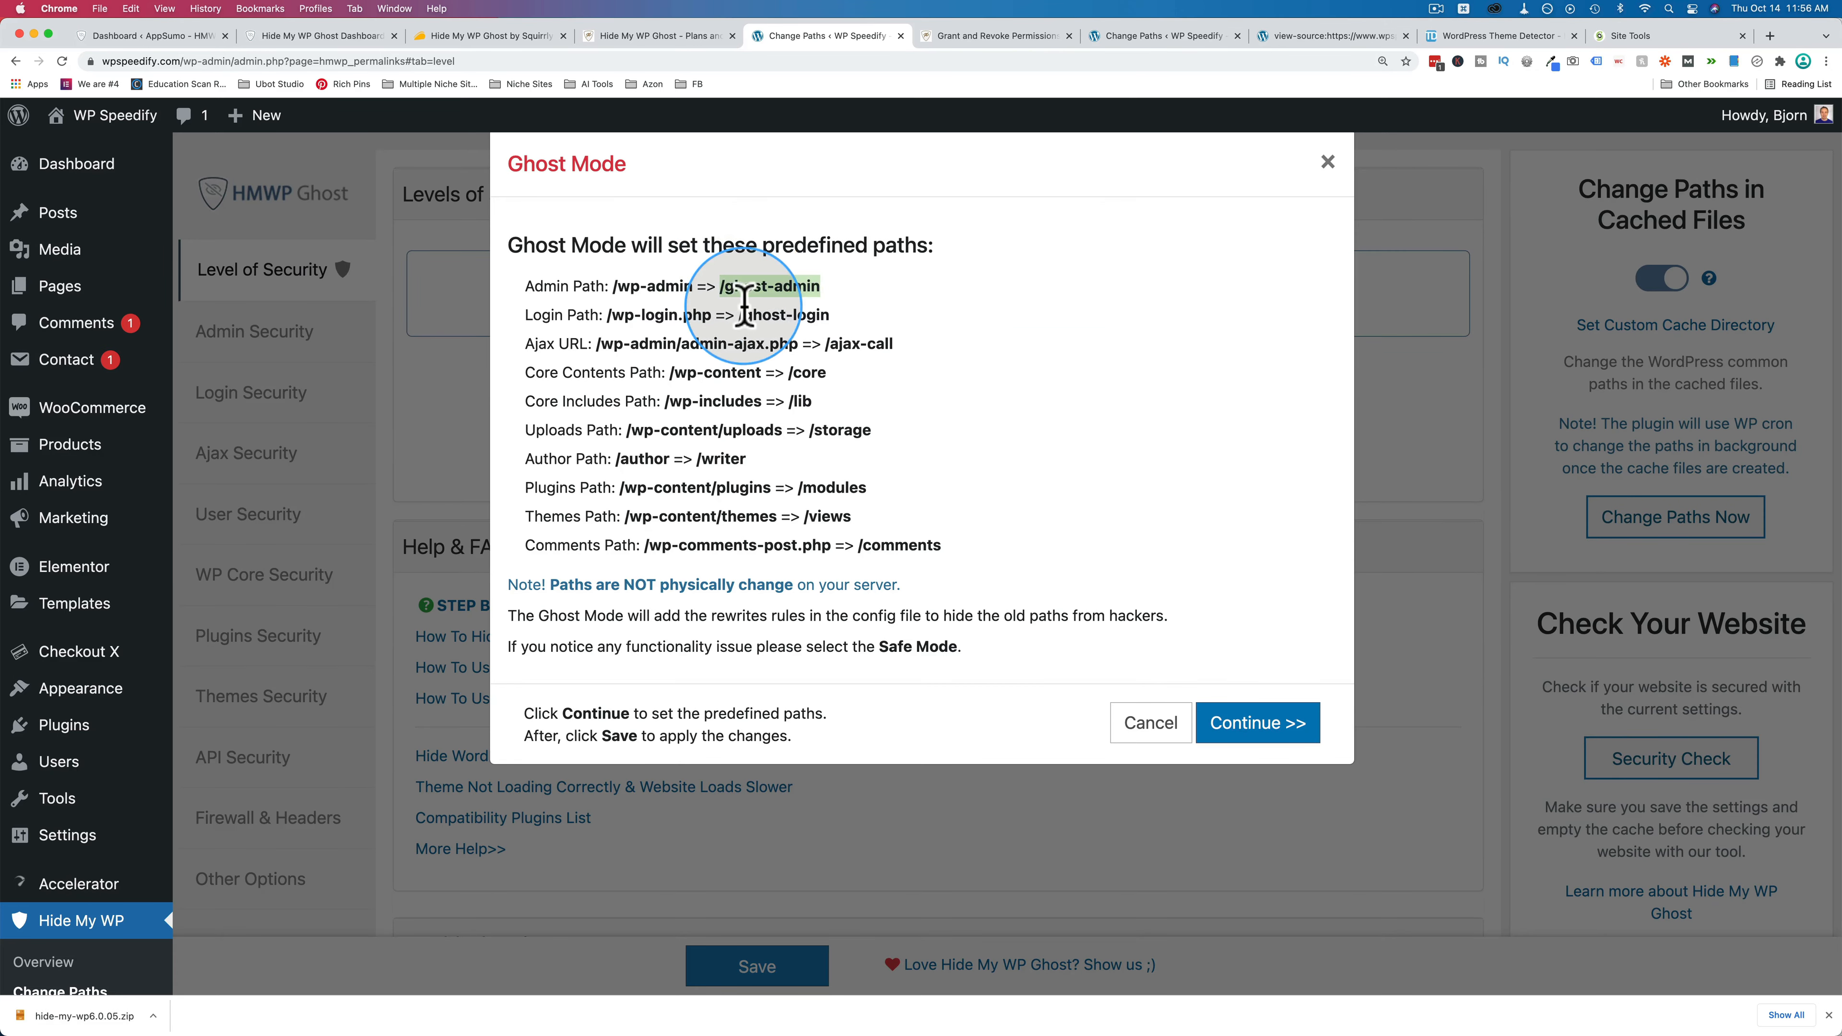
left_click_drag(738, 313, 886, 345)
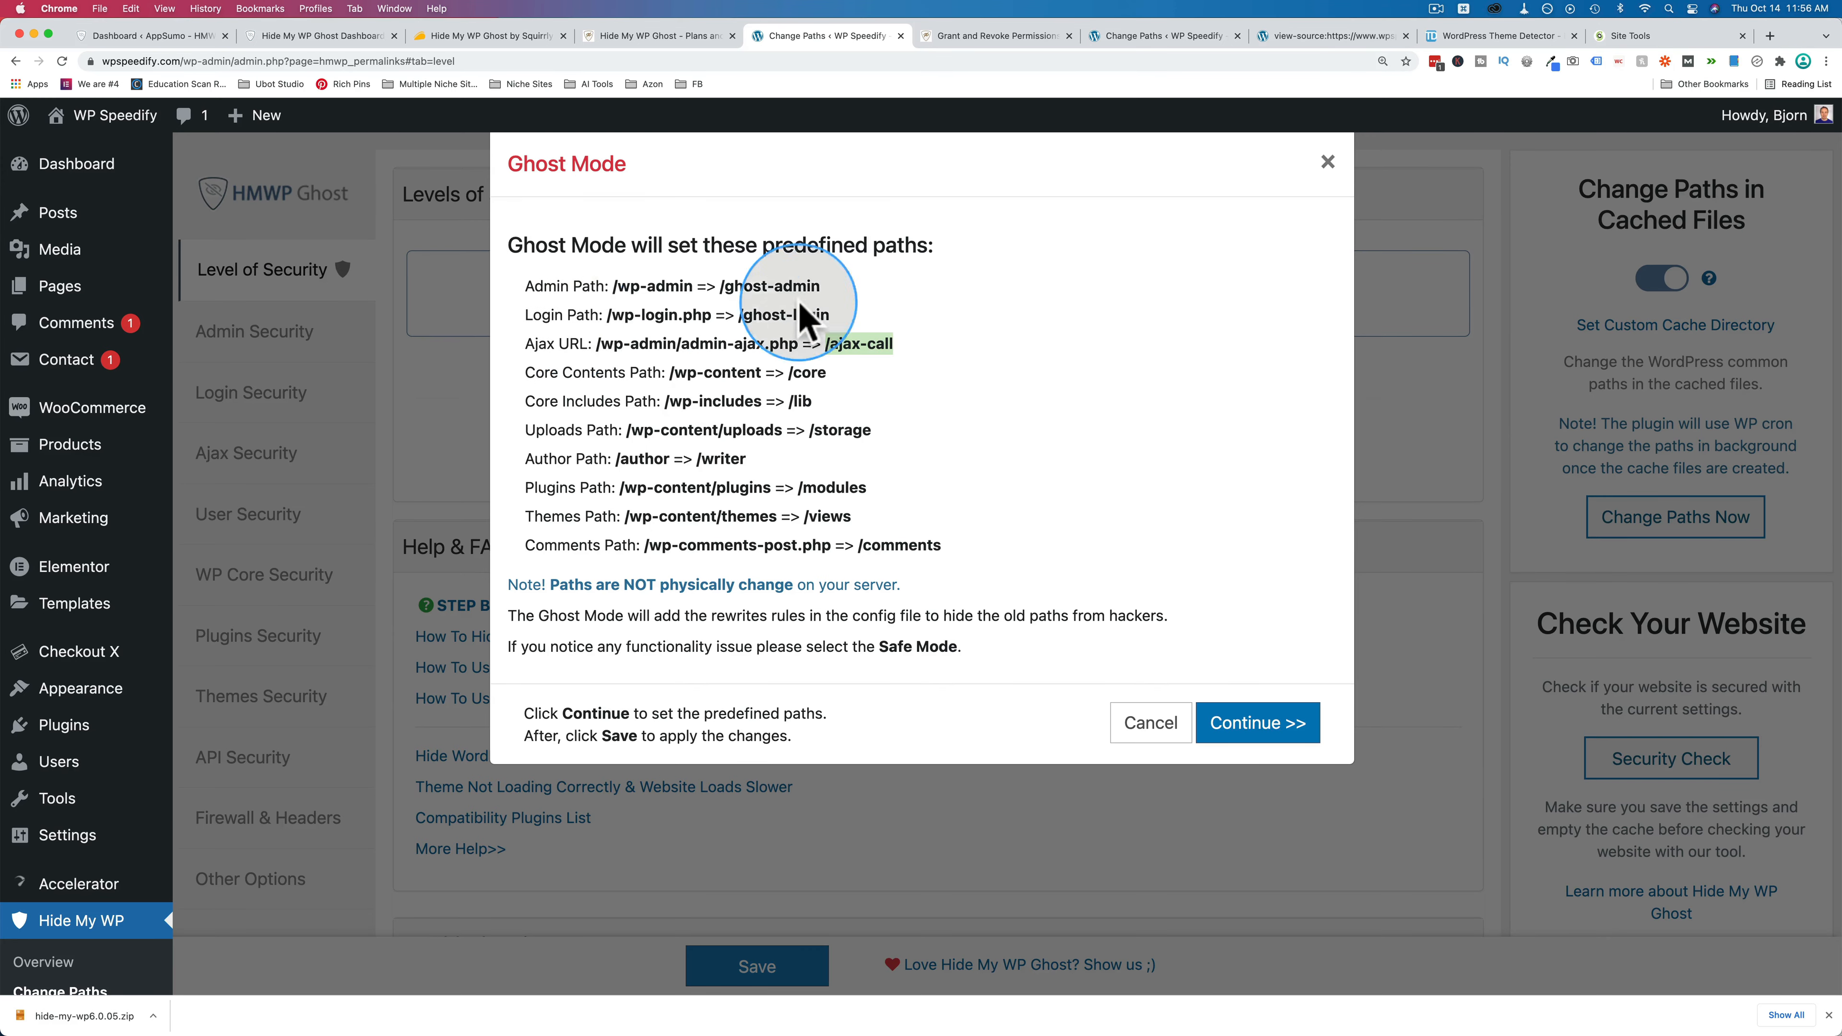
left_click(1327, 163)
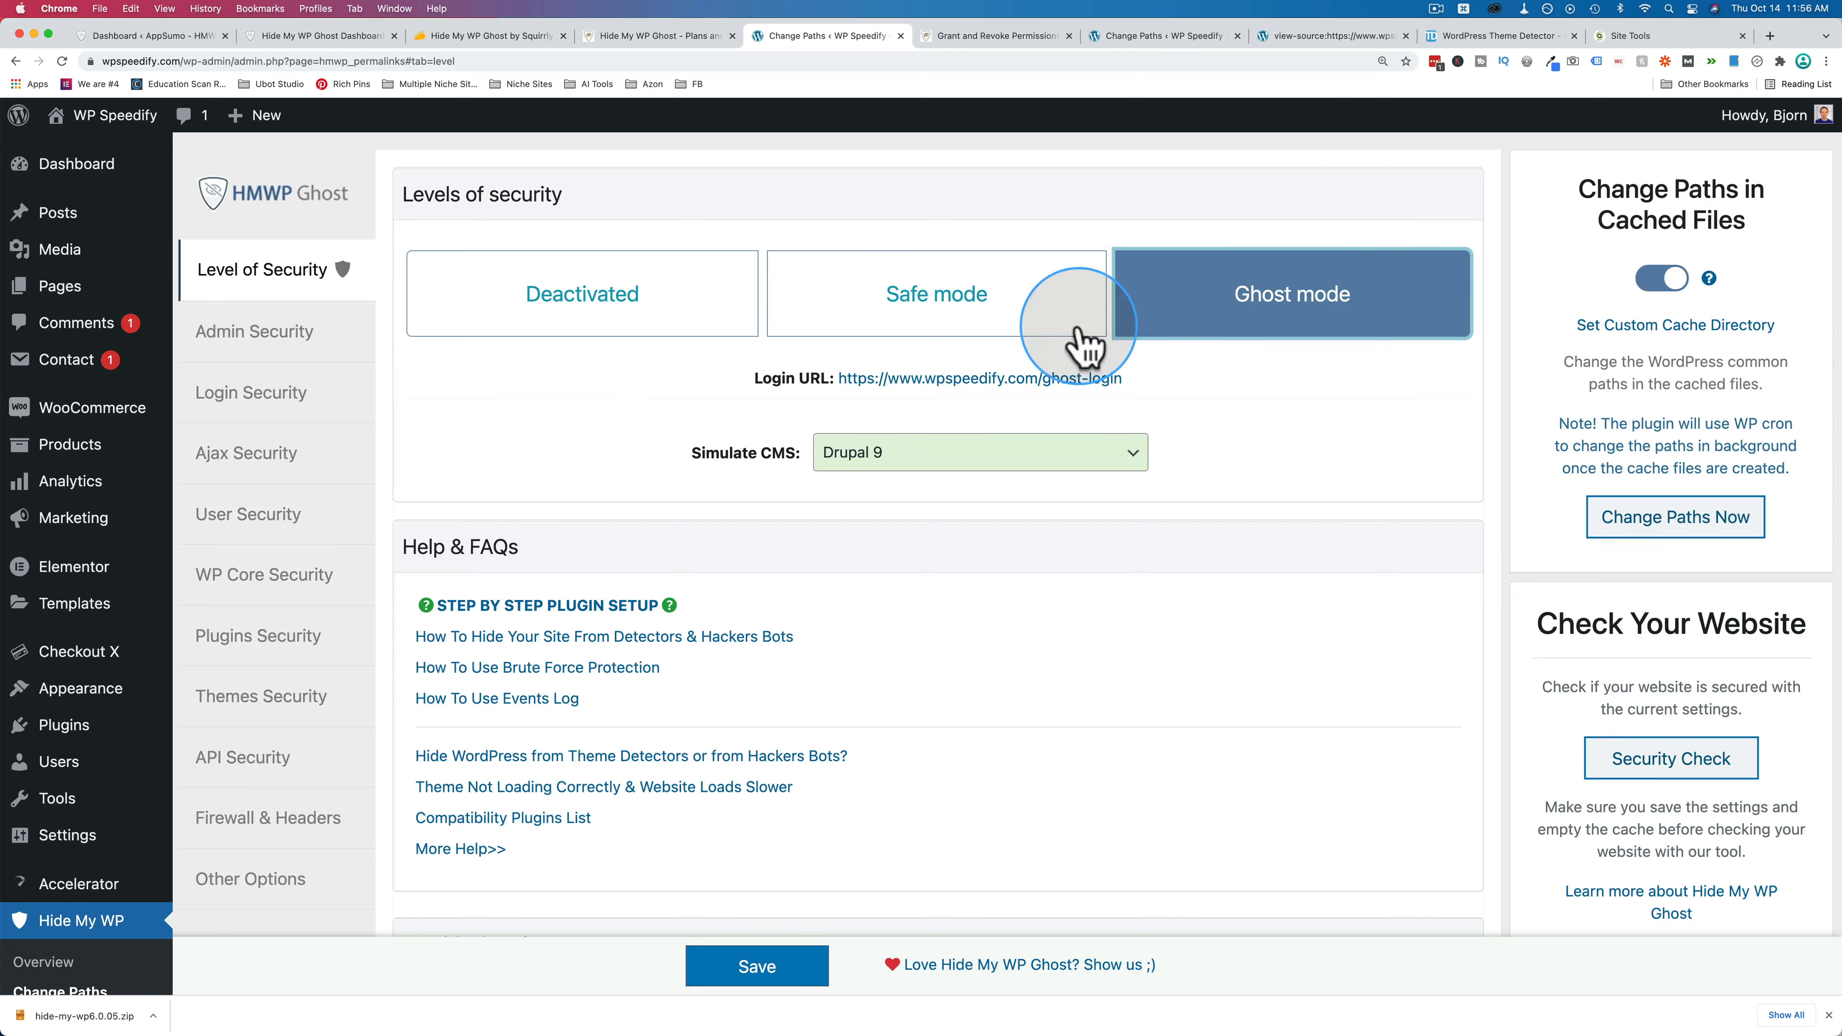
left_click(272, 352)
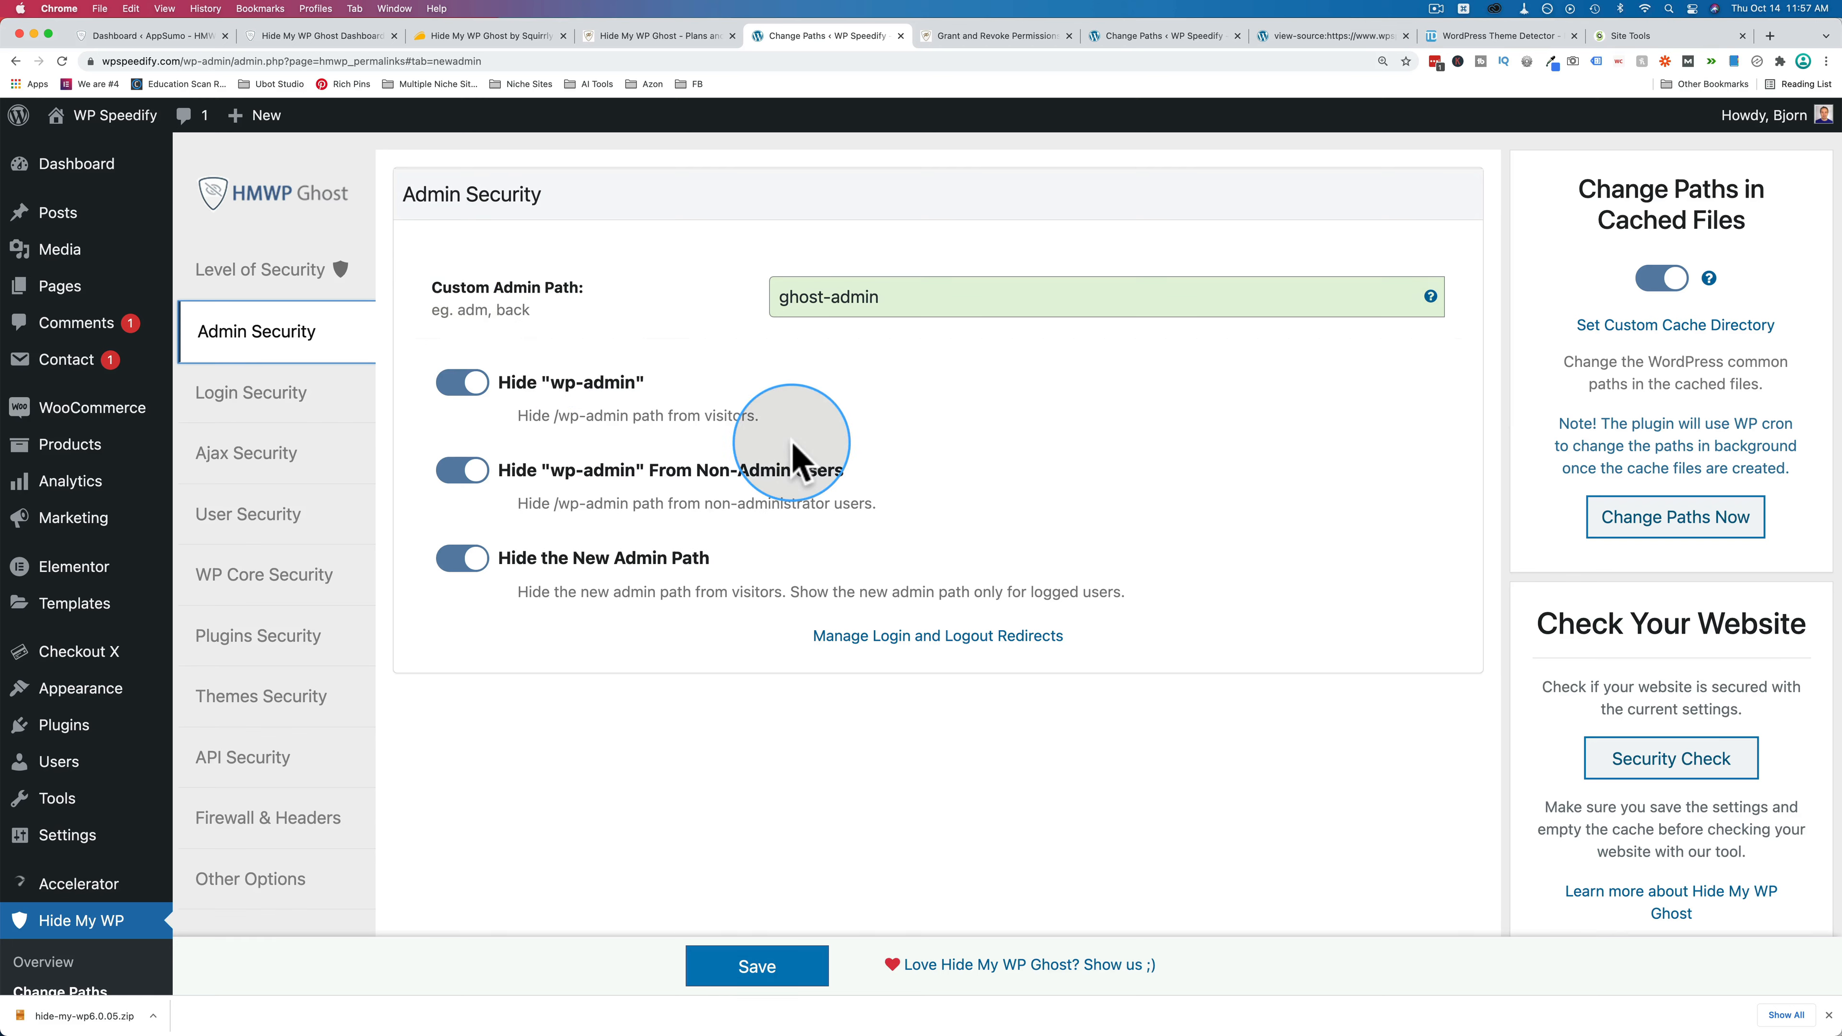
Try replacing the Custom Admin Path with the random string klnfsd-anfoiewfksdjnfsd.
left_click_drag(892, 296, 747, 312)
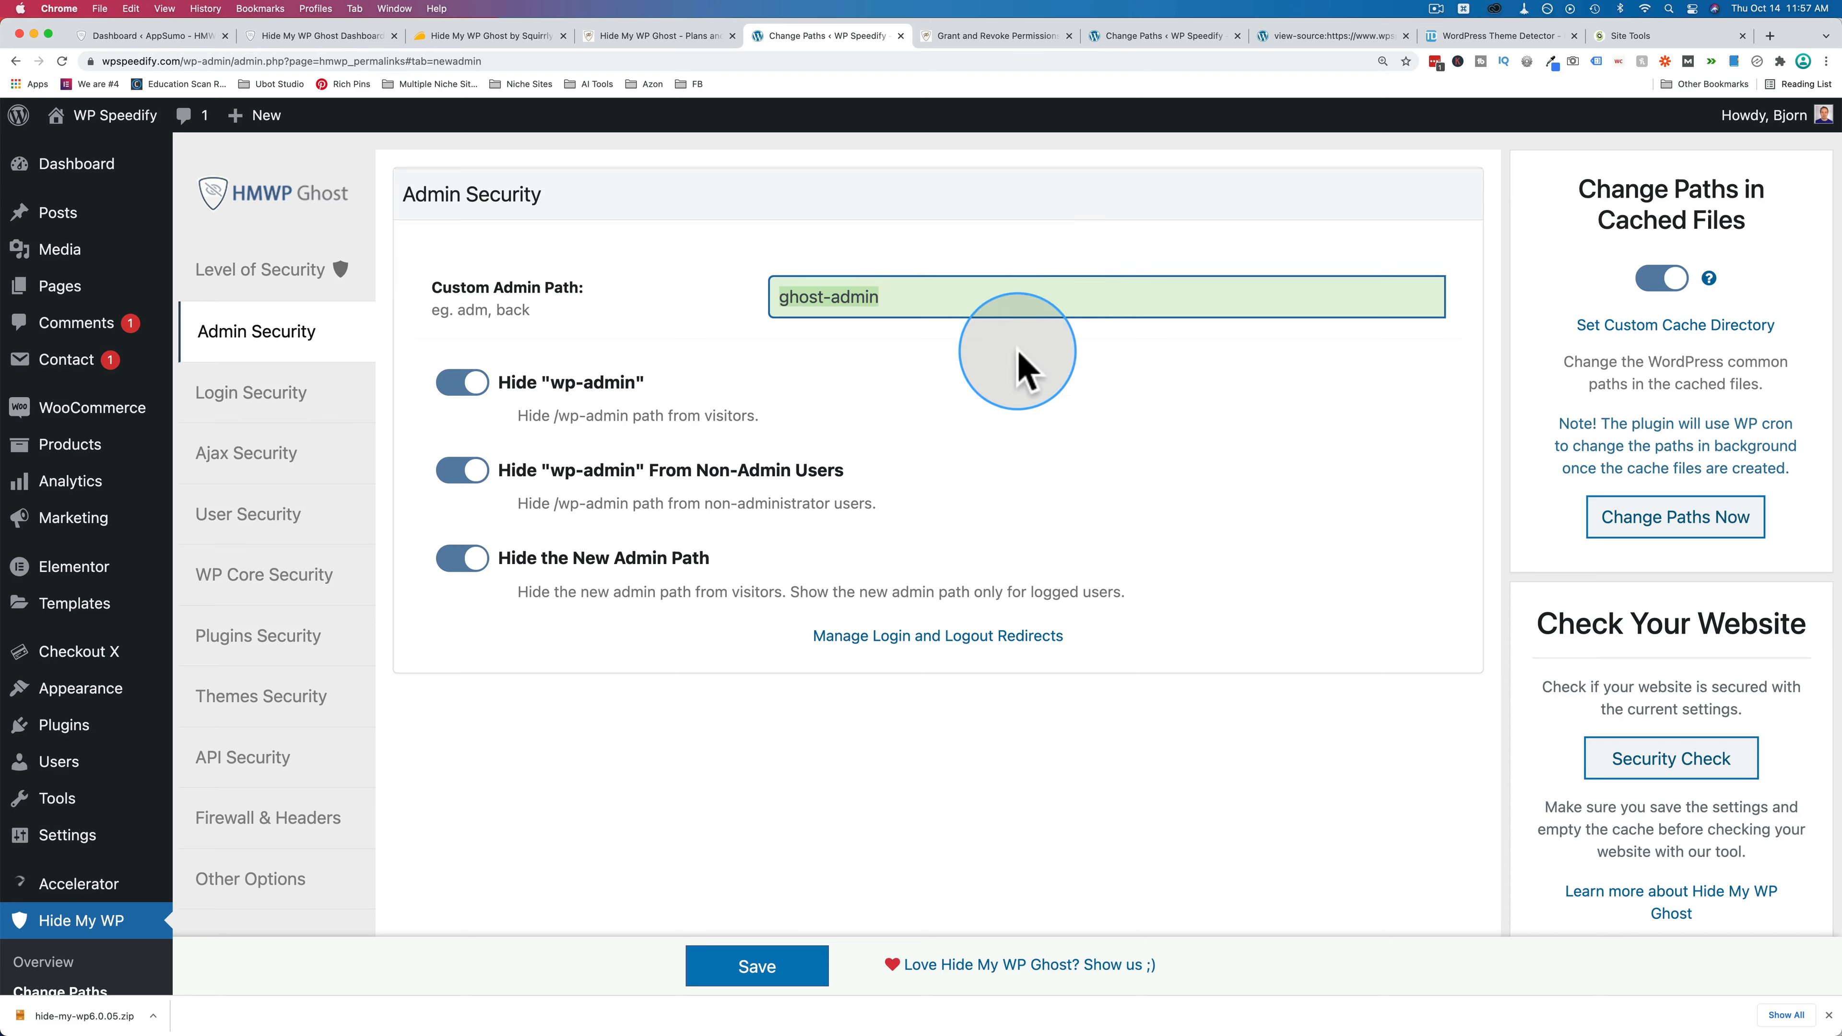
type("klnfsd;anfoiewfksdjnfsd")
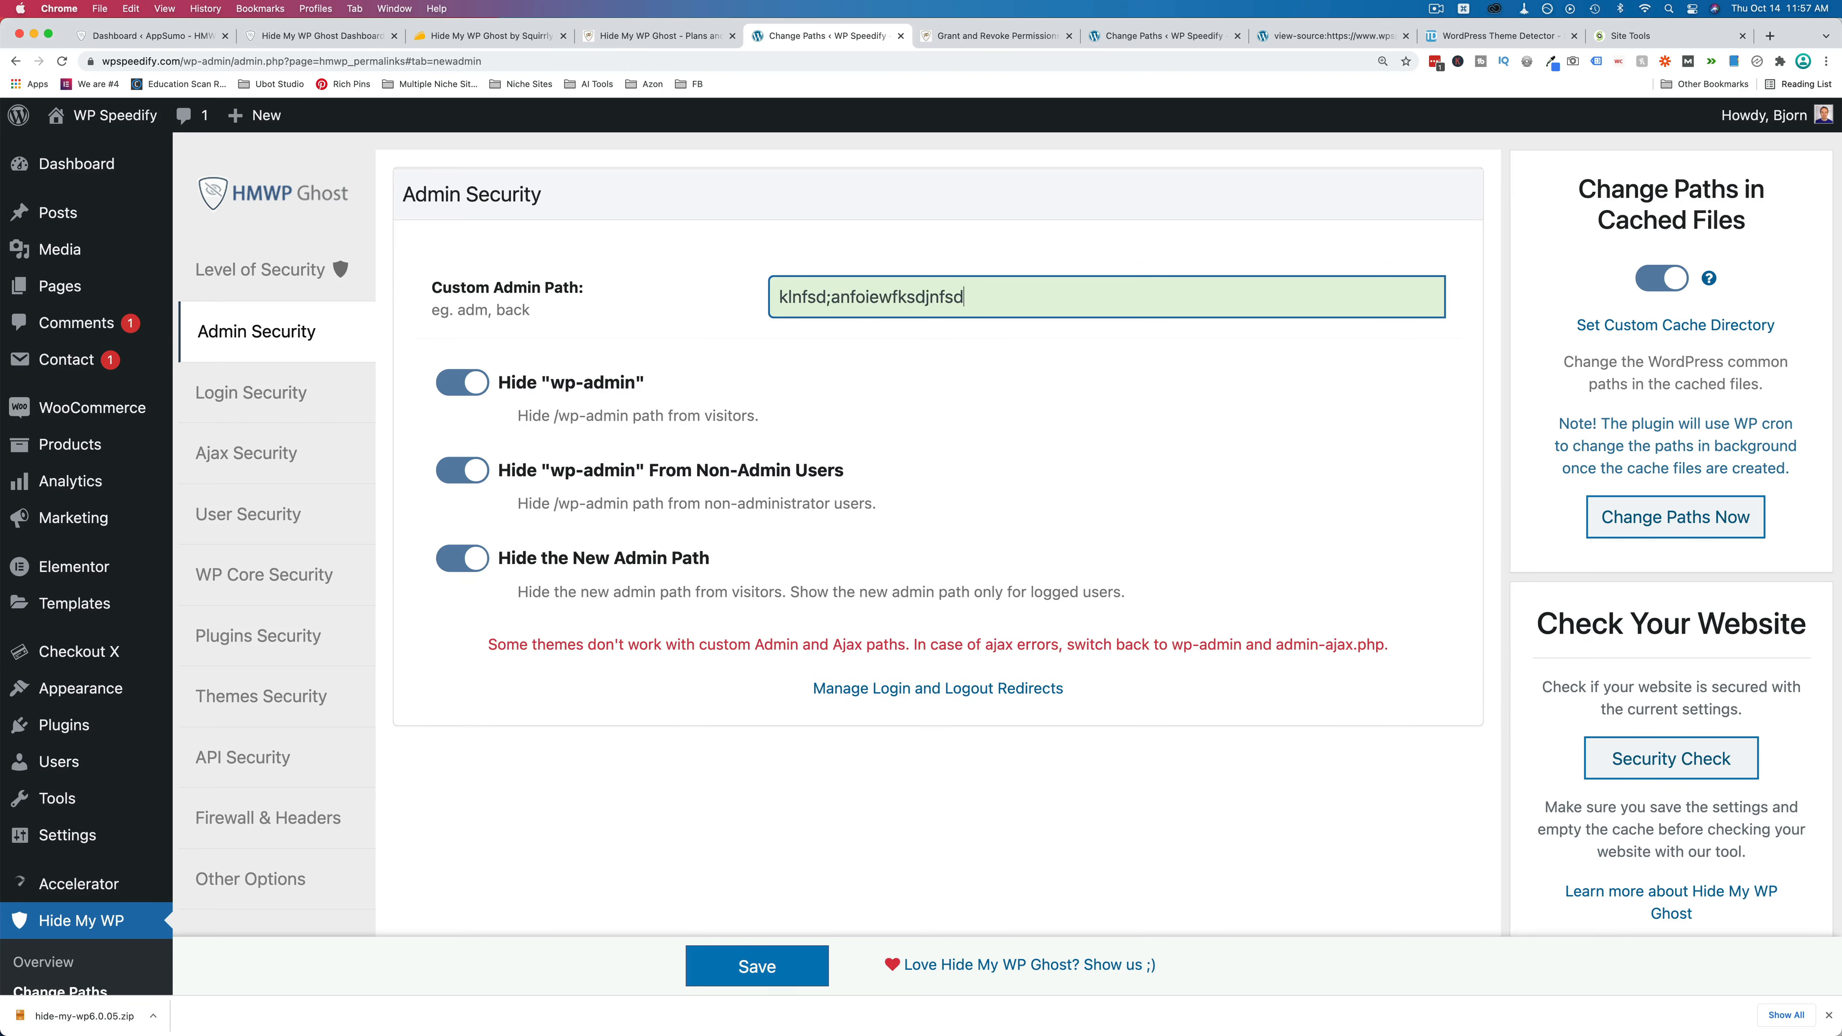
left_click(833, 298)
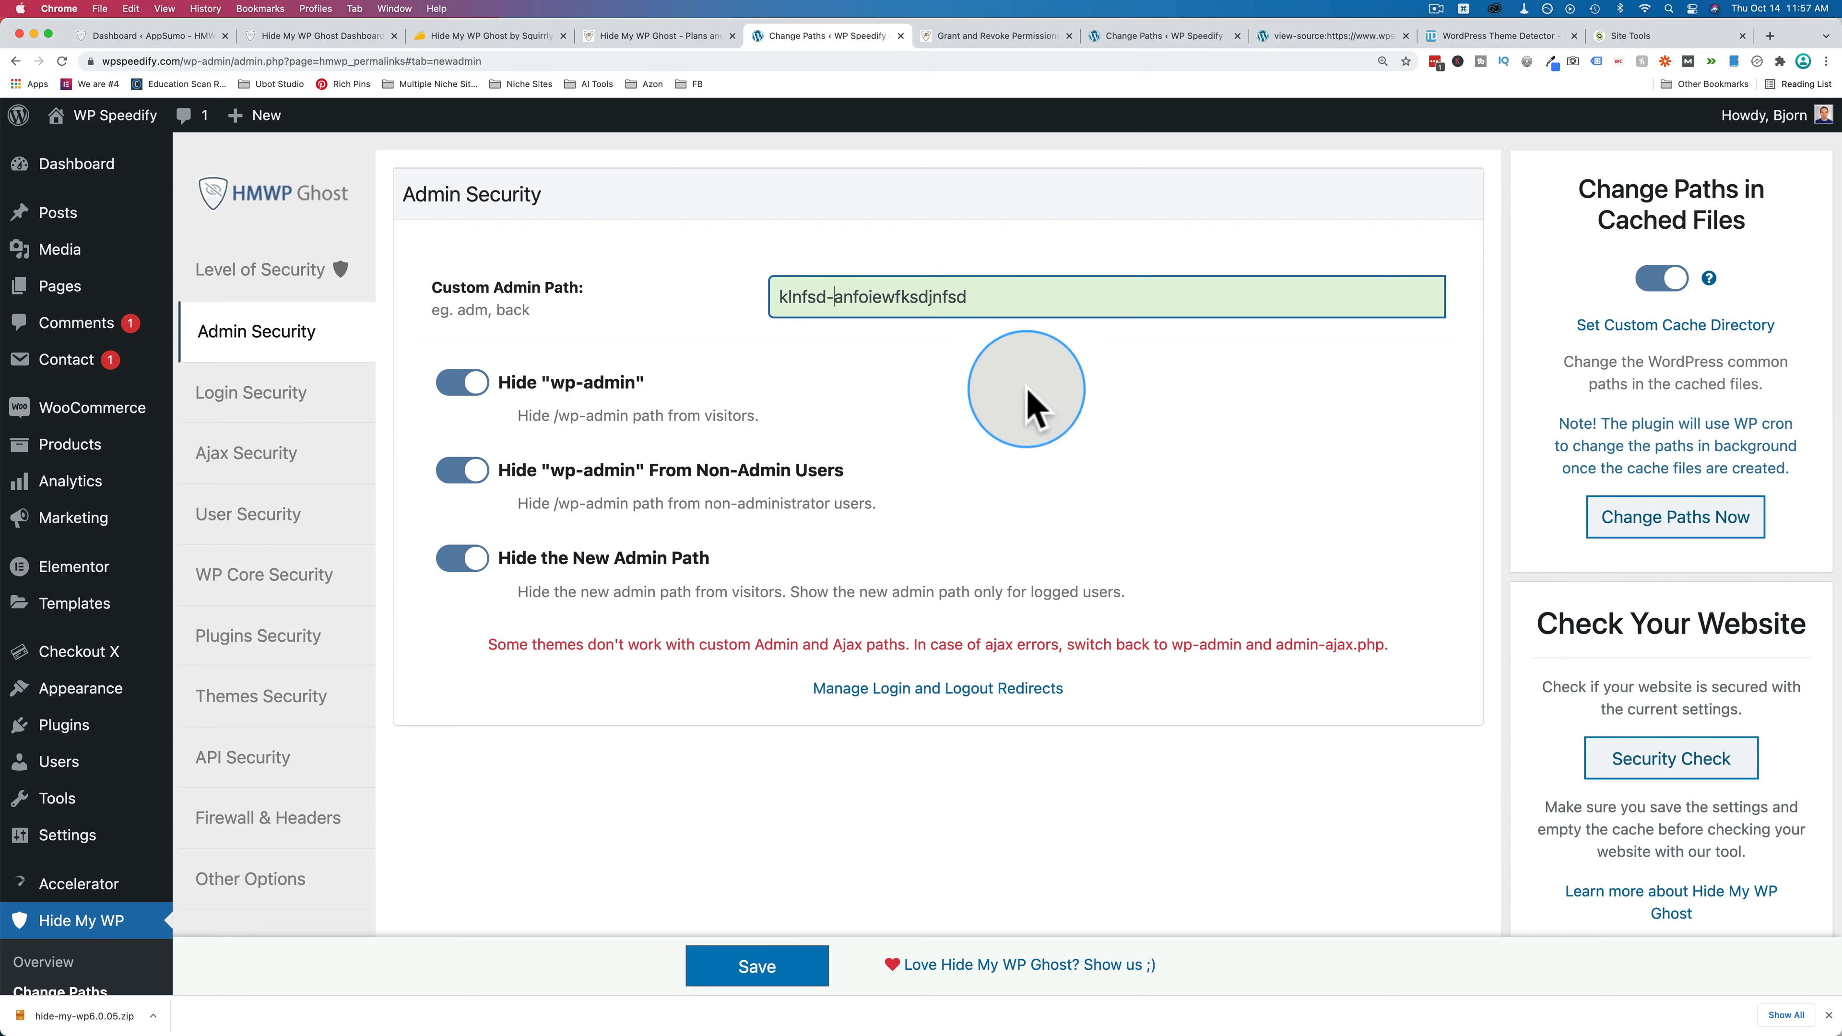
Examine the warning about custom Admin and Ajax paths, and undo the Custom Admin Path edits back to ghost-admin.
left_click_drag(1007, 300, 747, 306)
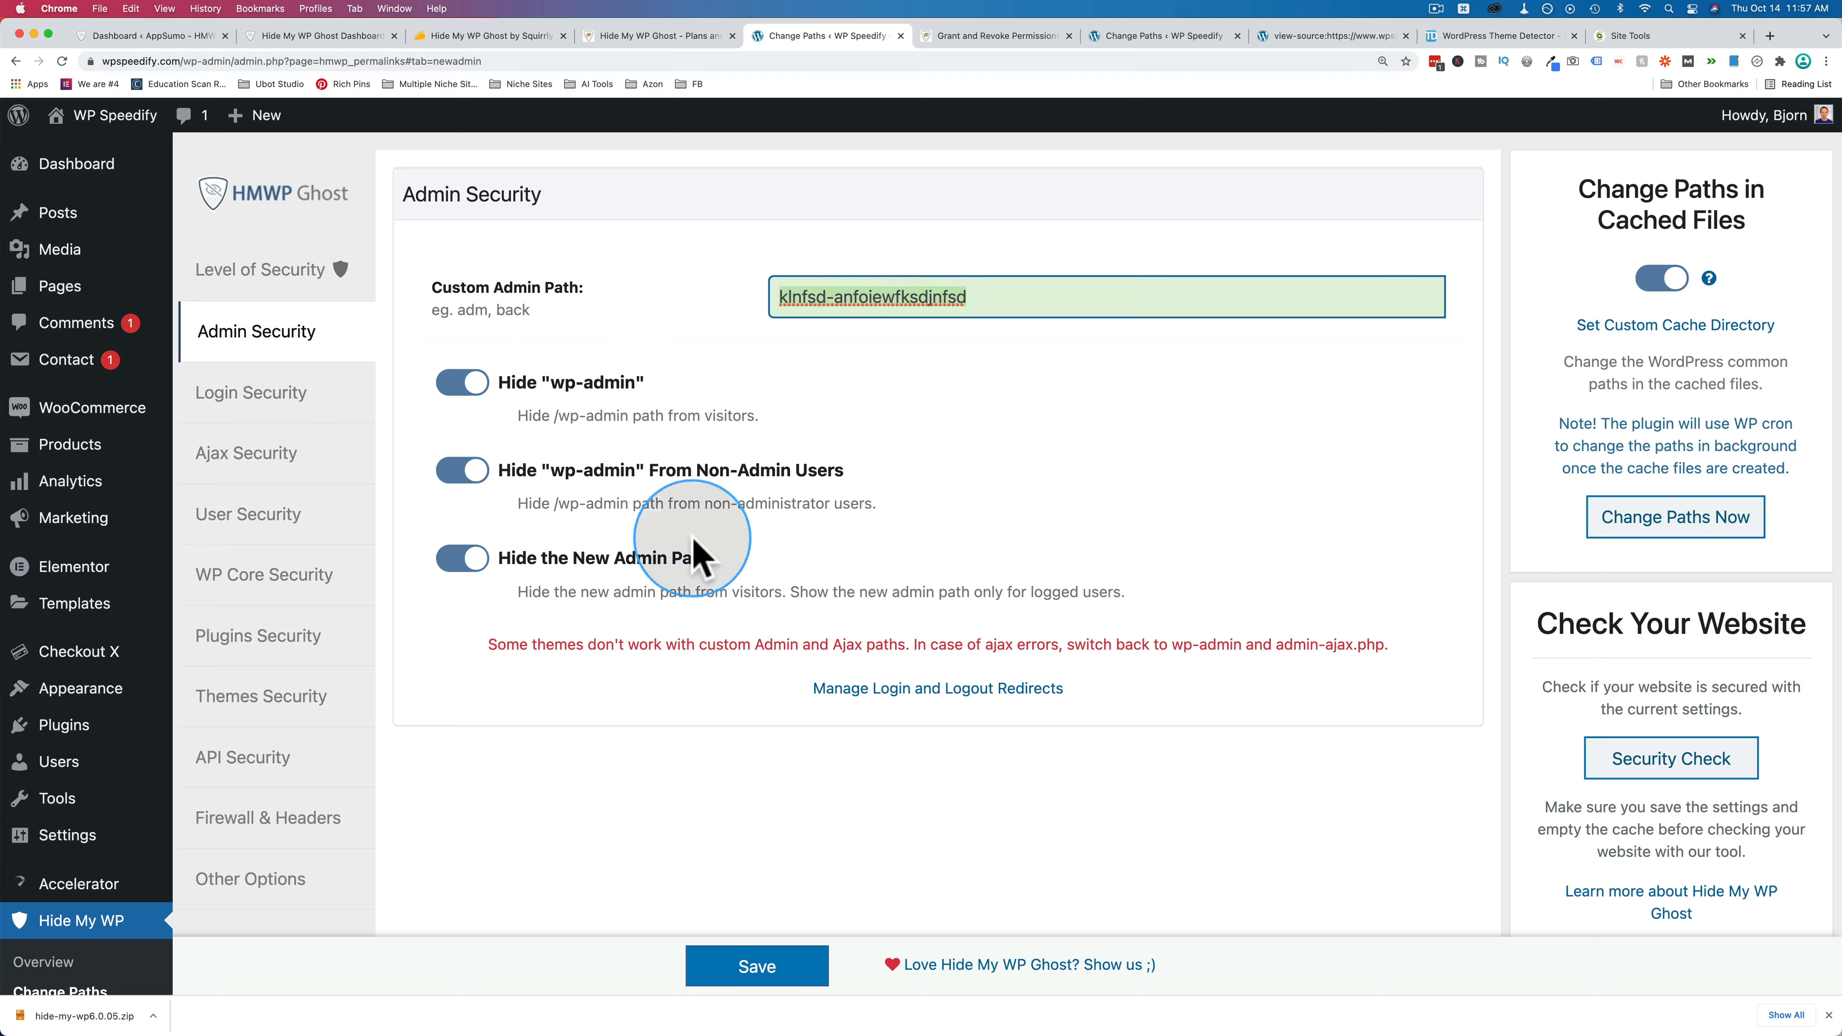
left_click_drag(746, 648, 1380, 645)
left_click(1083, 645)
left_click(893, 380)
key("super+z")
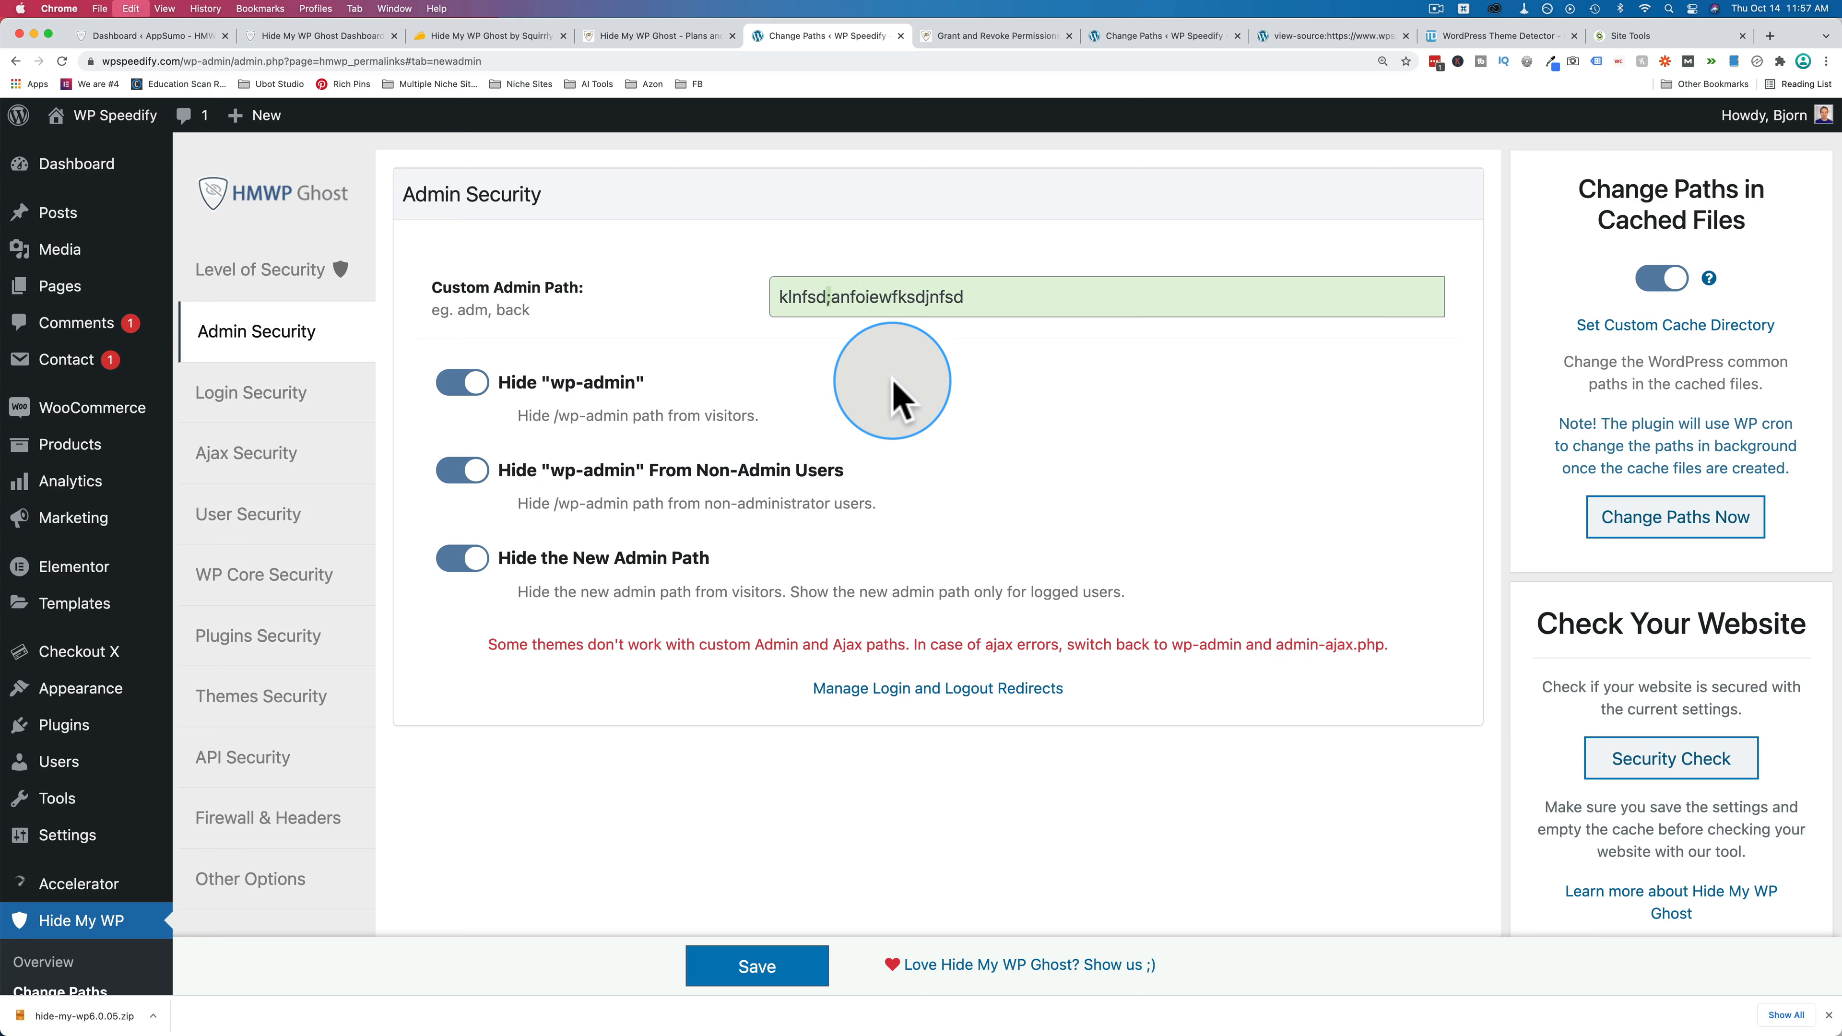
key("super+z")
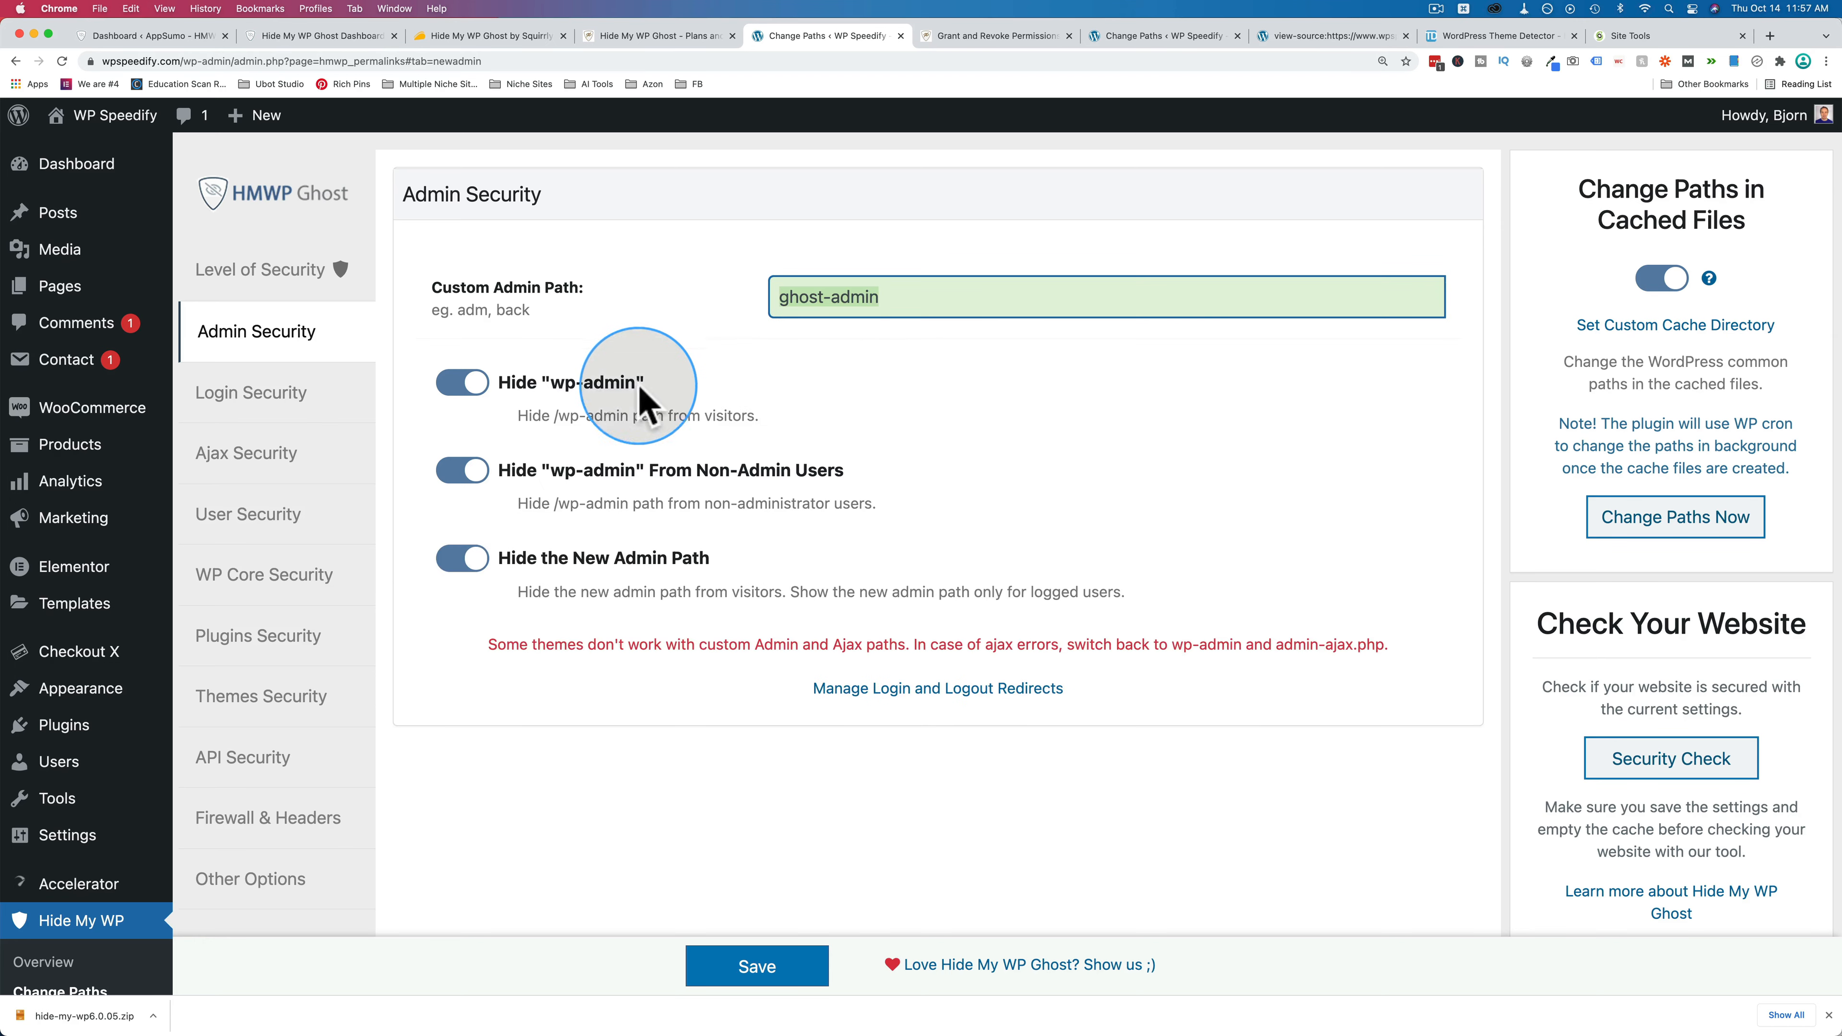
Review the hide-path options in the Admin Security settings and the custom paths in the Login Security settings.
left_click(586, 379)
left_click(463, 382)
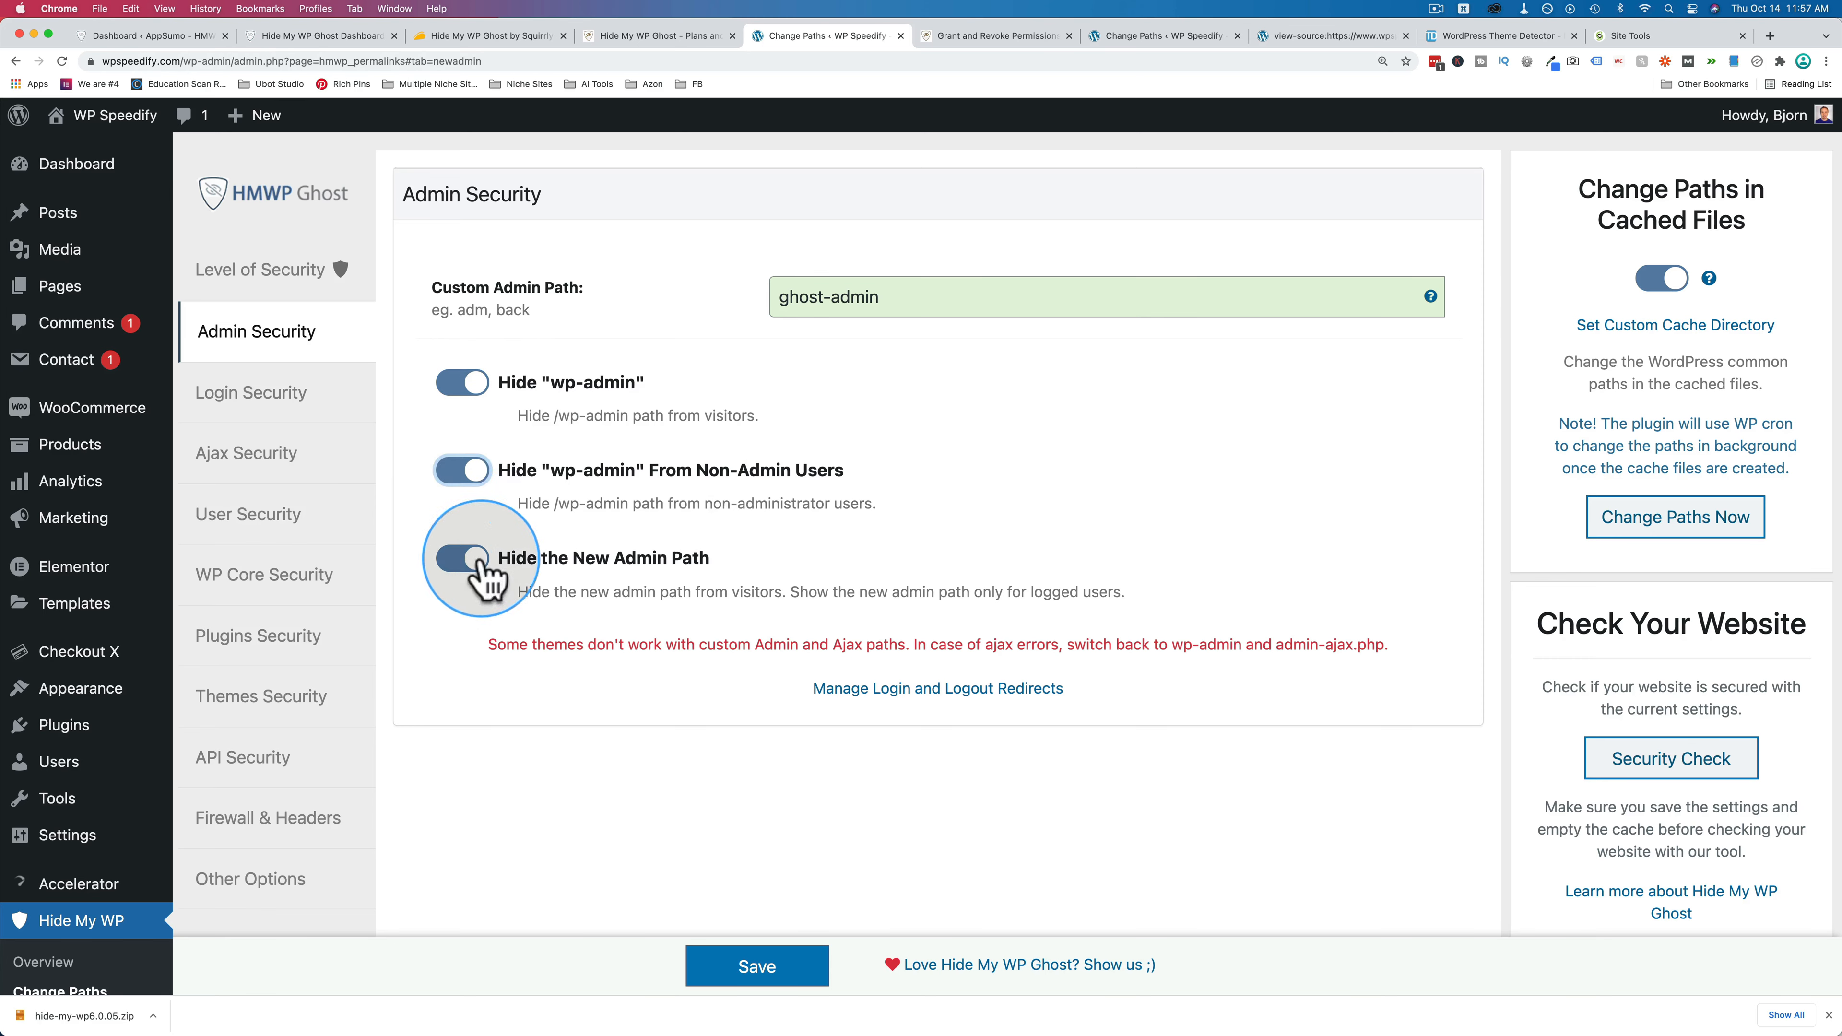
left_click(294, 406)
left_click(283, 333)
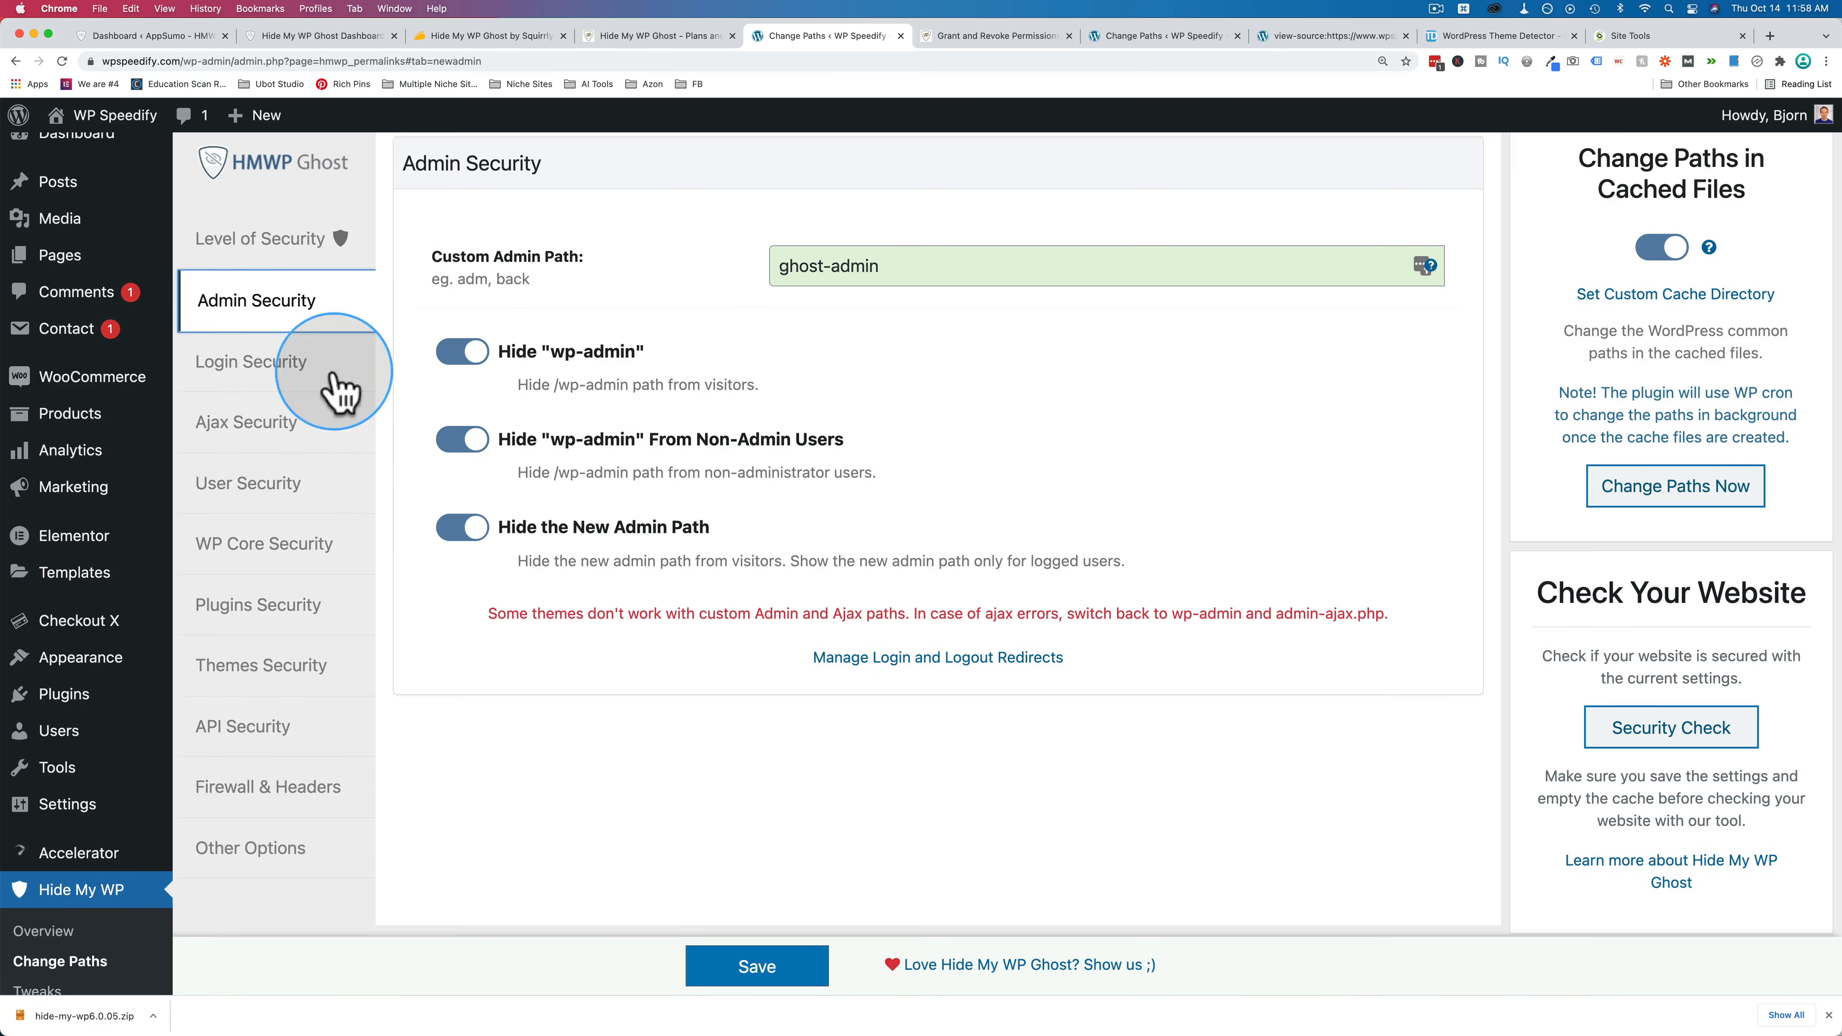
left_click(290, 395)
scroll(754, 298, "down", 1)
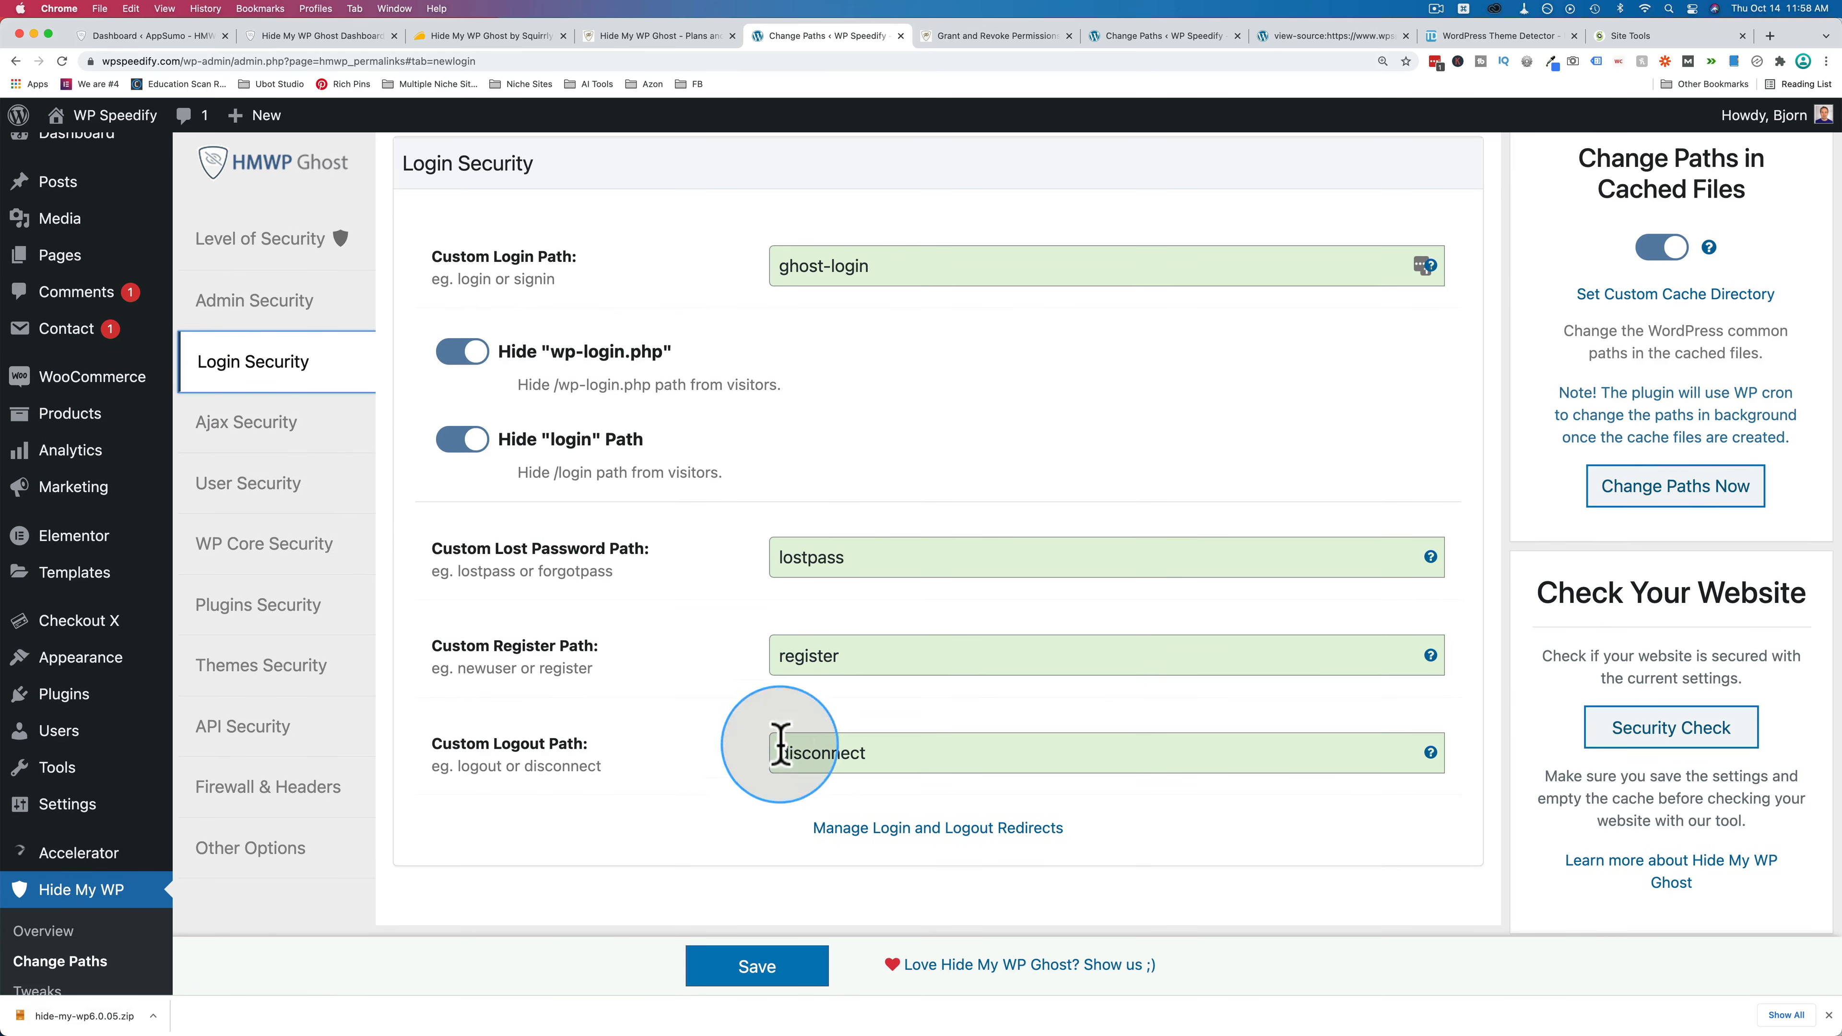
Try appending !@#$#$ to the custom admin-ajax path in the Ajax Security settings and remove it again.
left_click(283, 435)
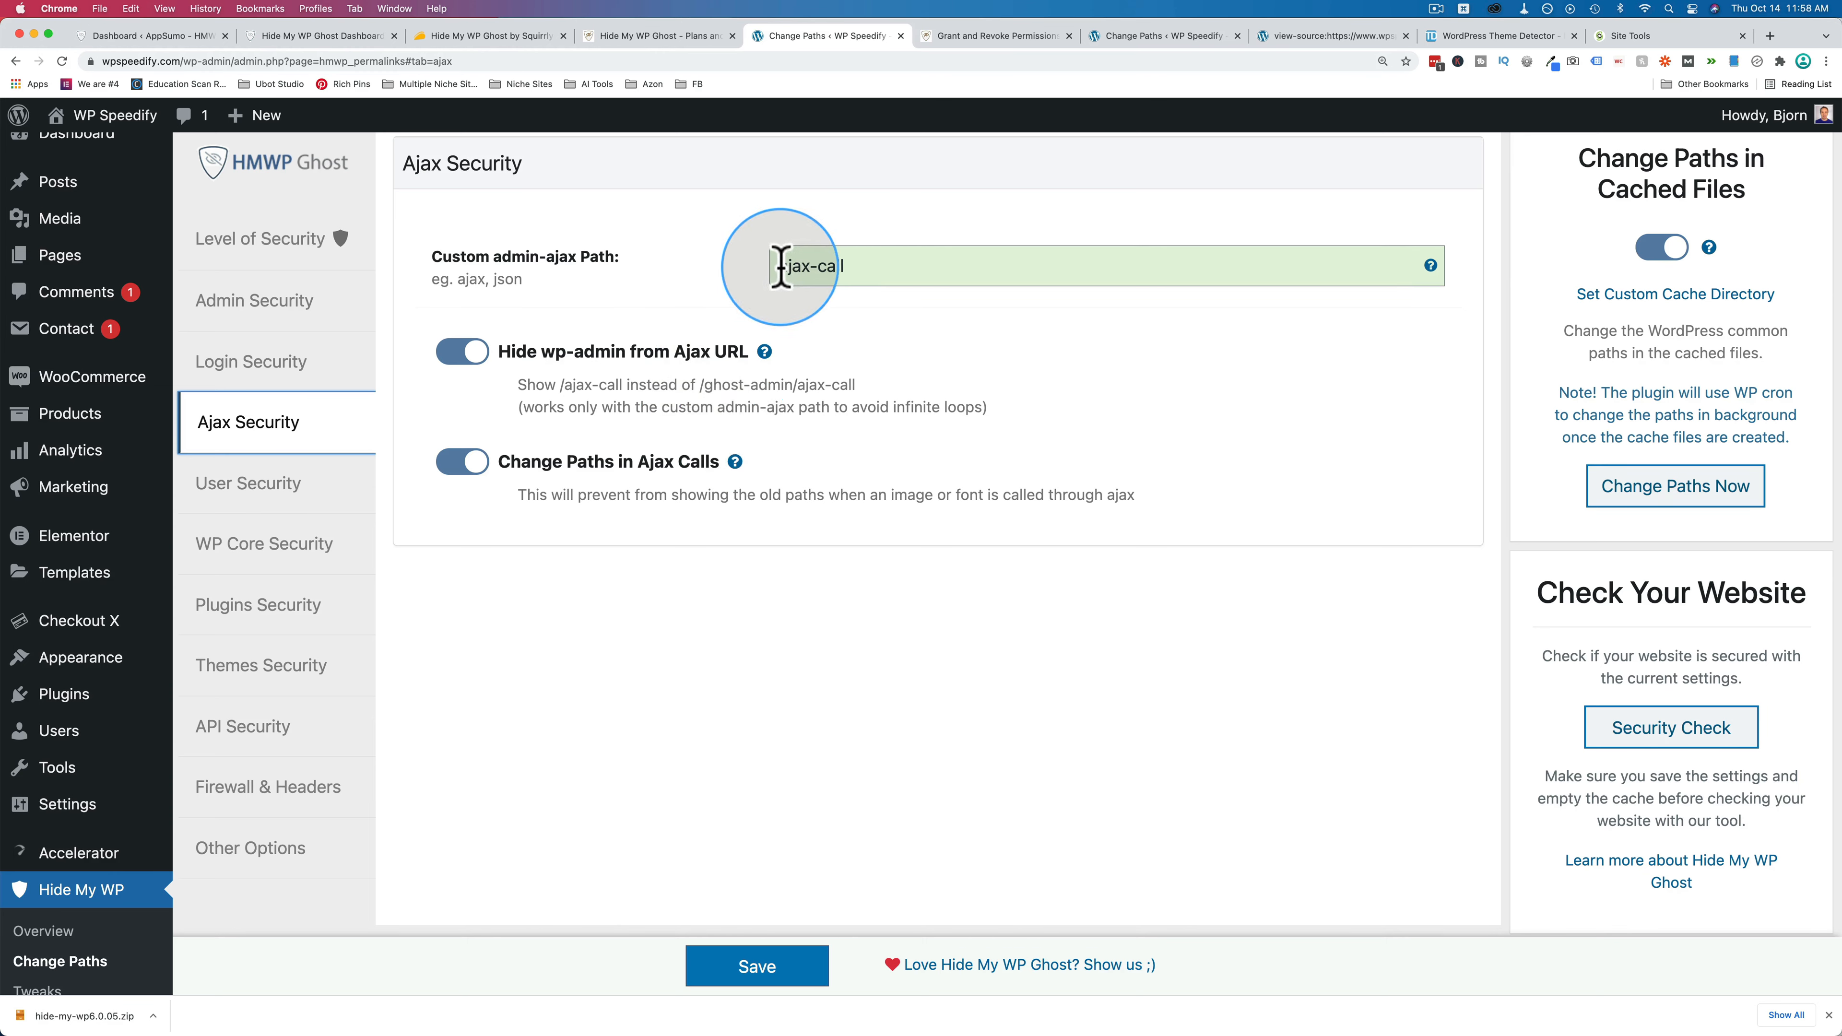
left_click(880, 260)
type("!@#$#$")
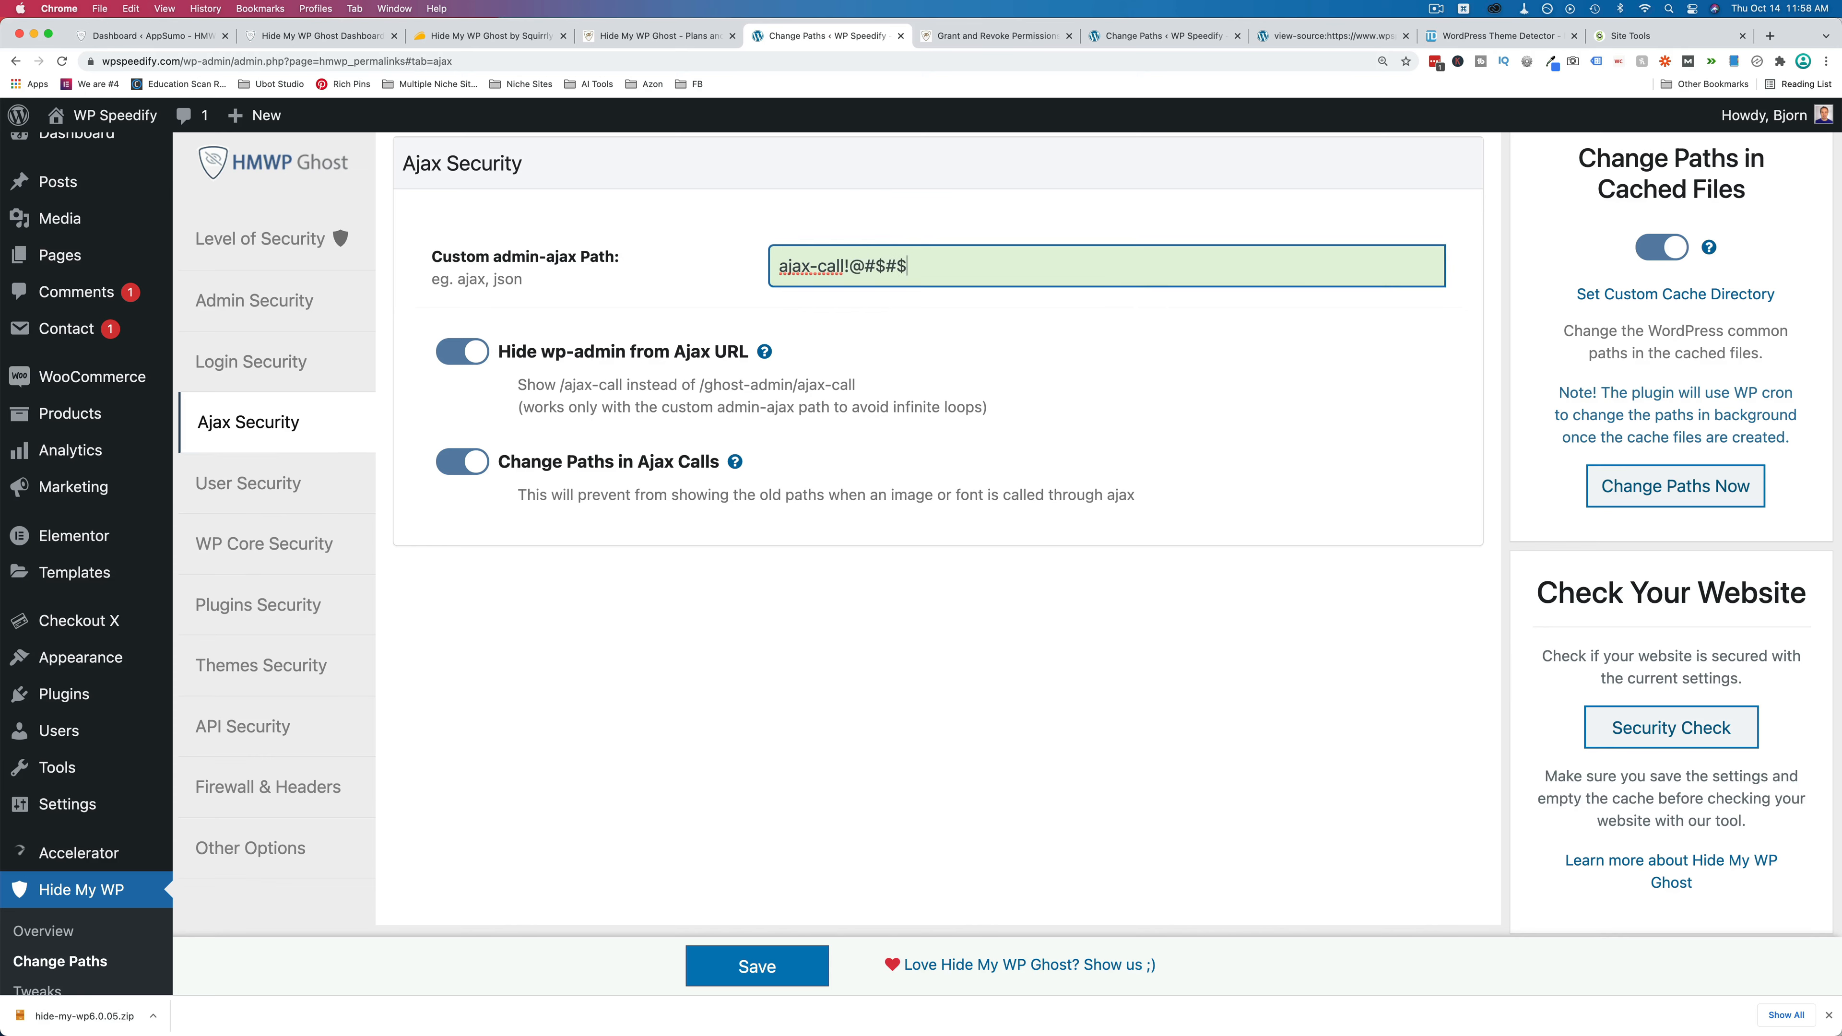
left_click(848, 263)
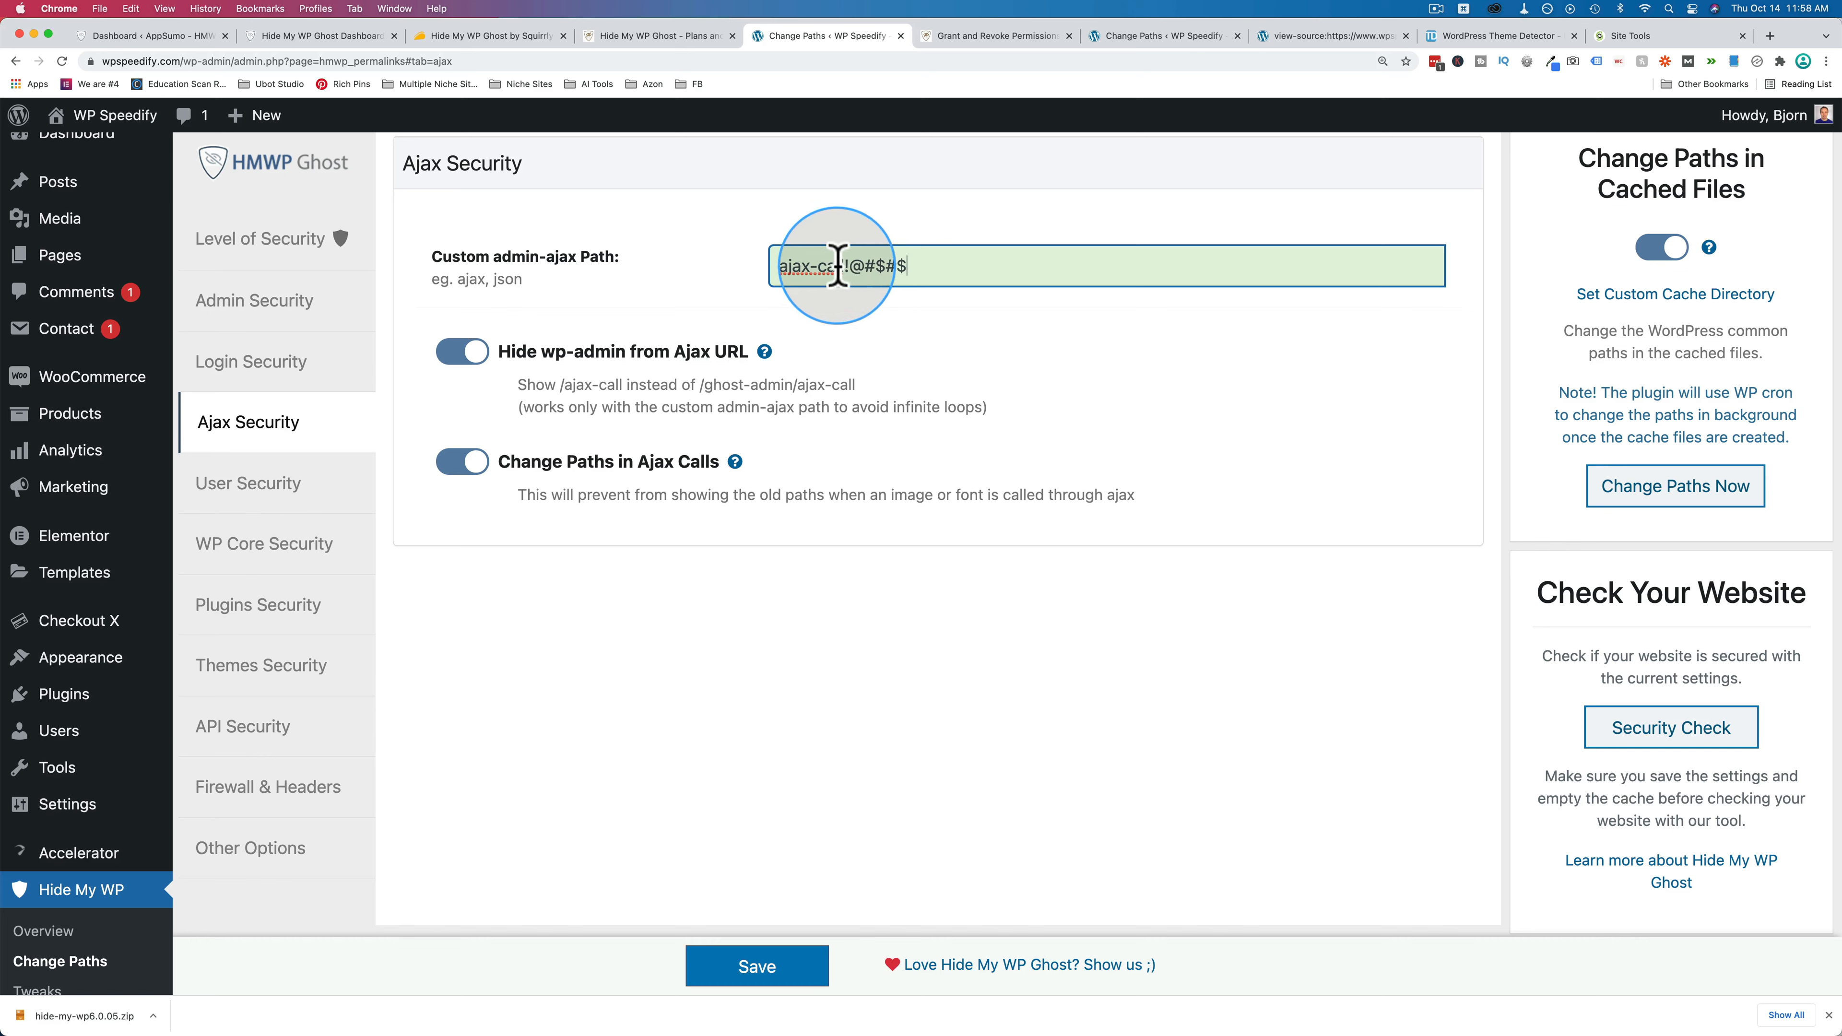
left_click_drag(850, 265, 946, 267)
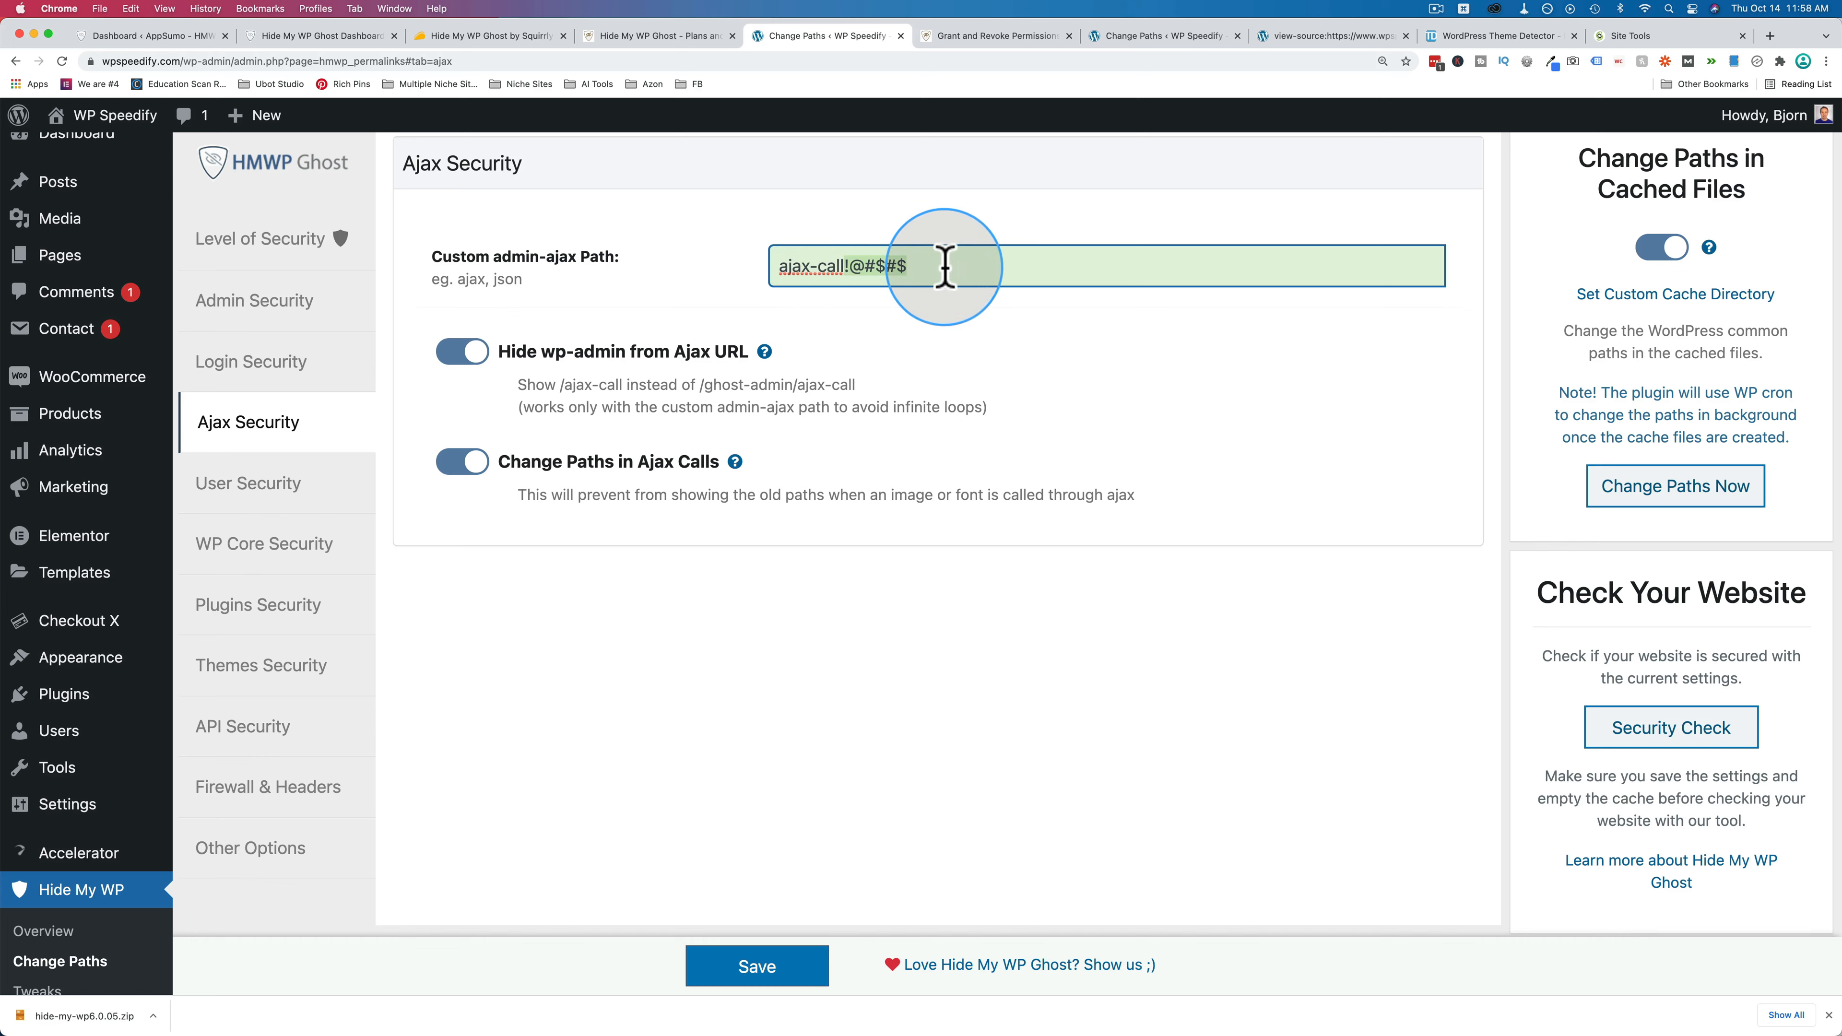
key("BackSpace")
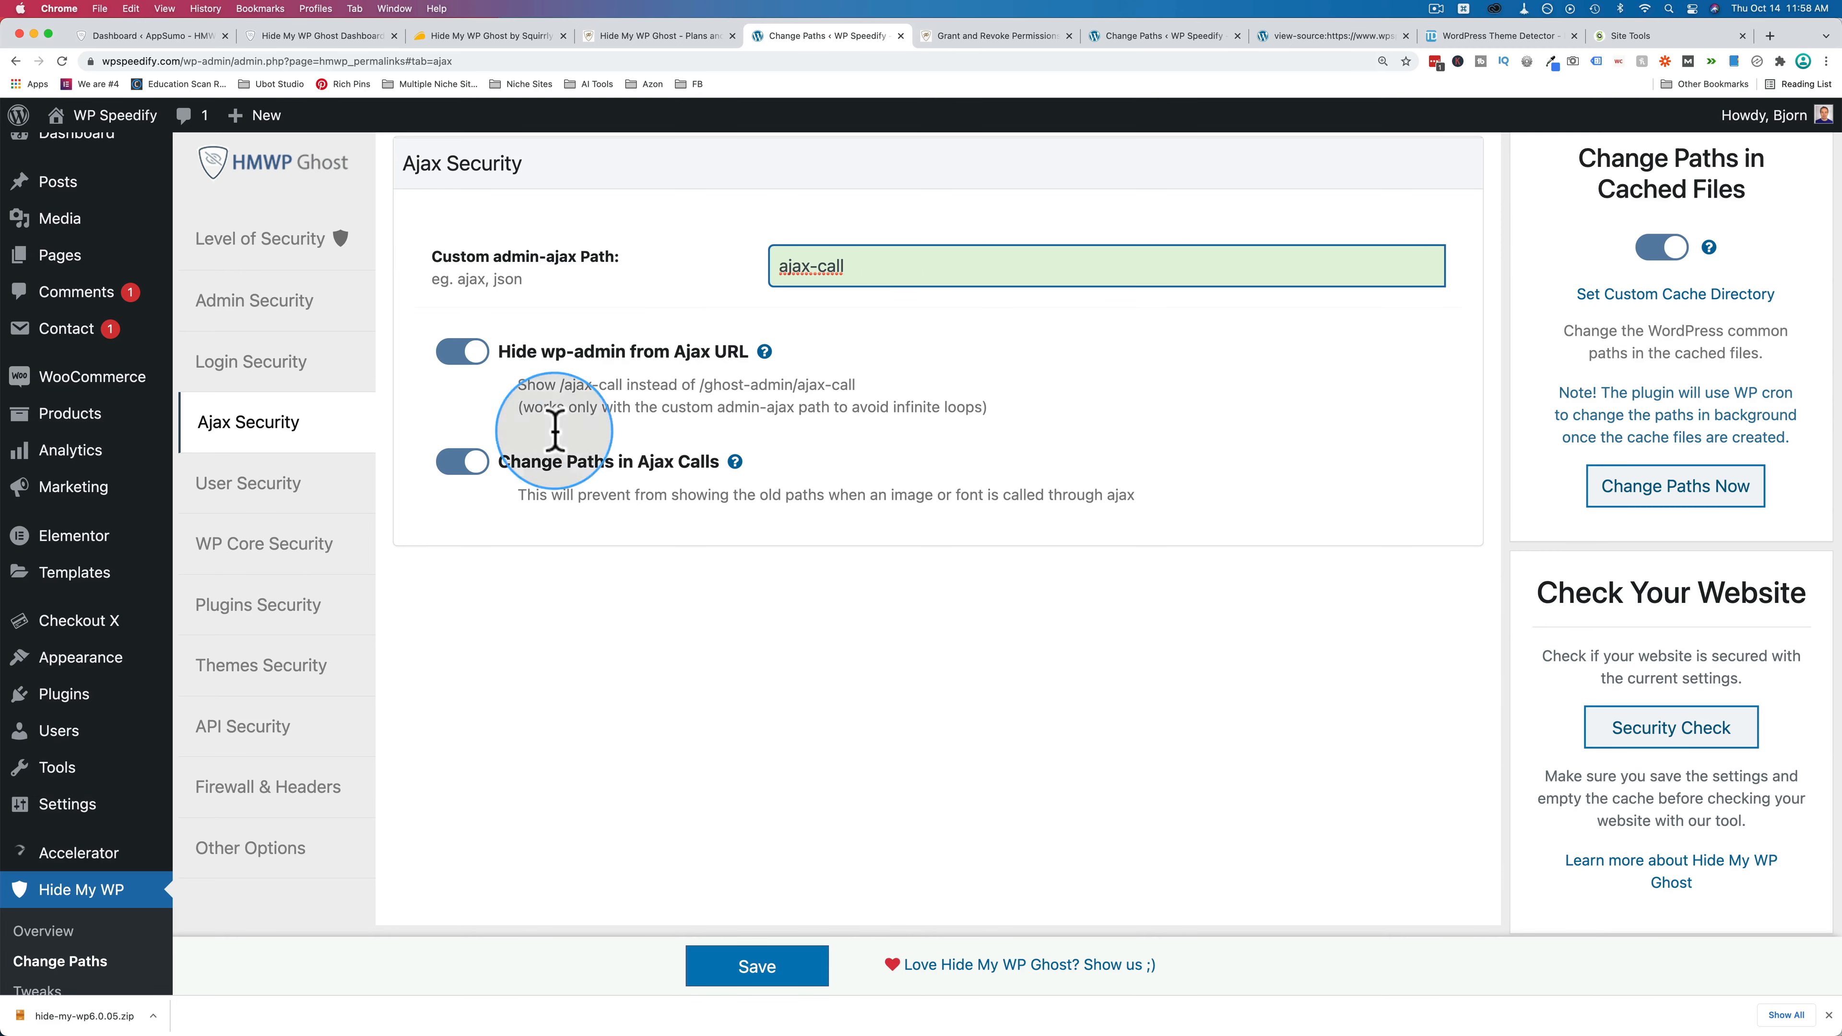
Review the WP Core Security settings, from the custom core paths down to the directory browsing option.
left_click(312, 485)
left_click(275, 559)
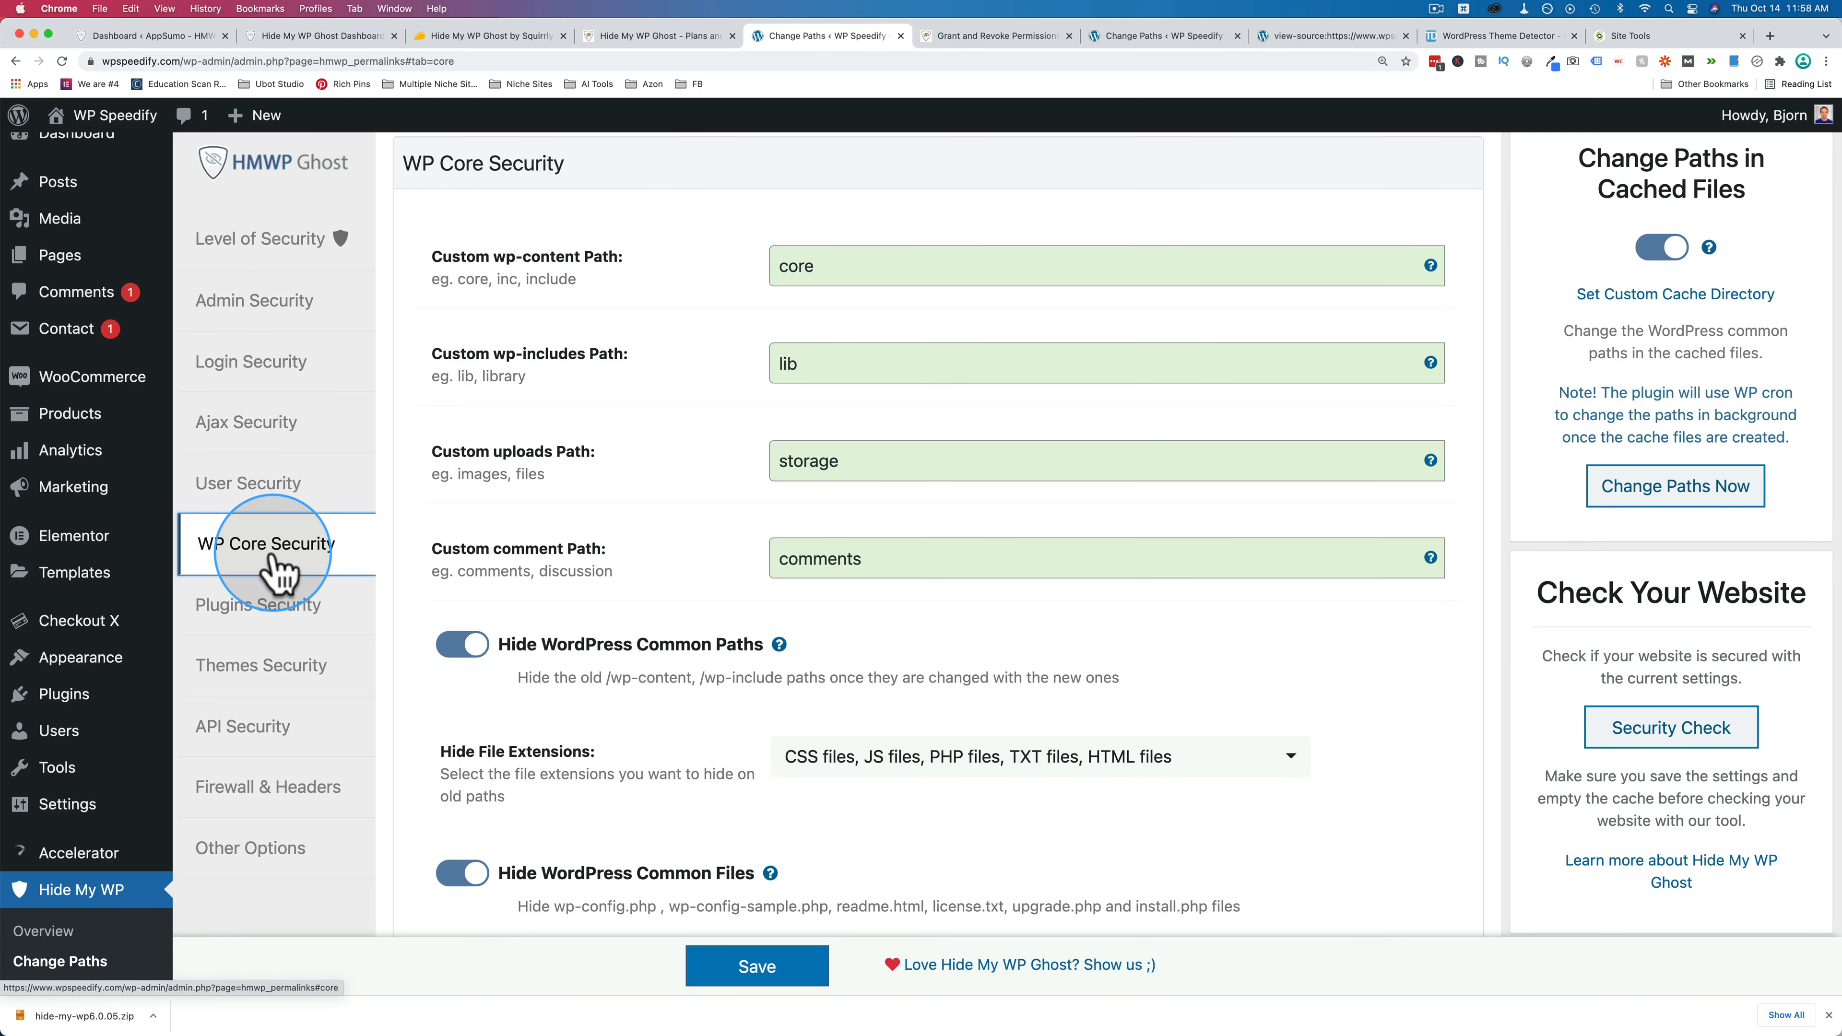
scroll(552, 574, "down", 3)
scroll(551, 573, "down", 4)
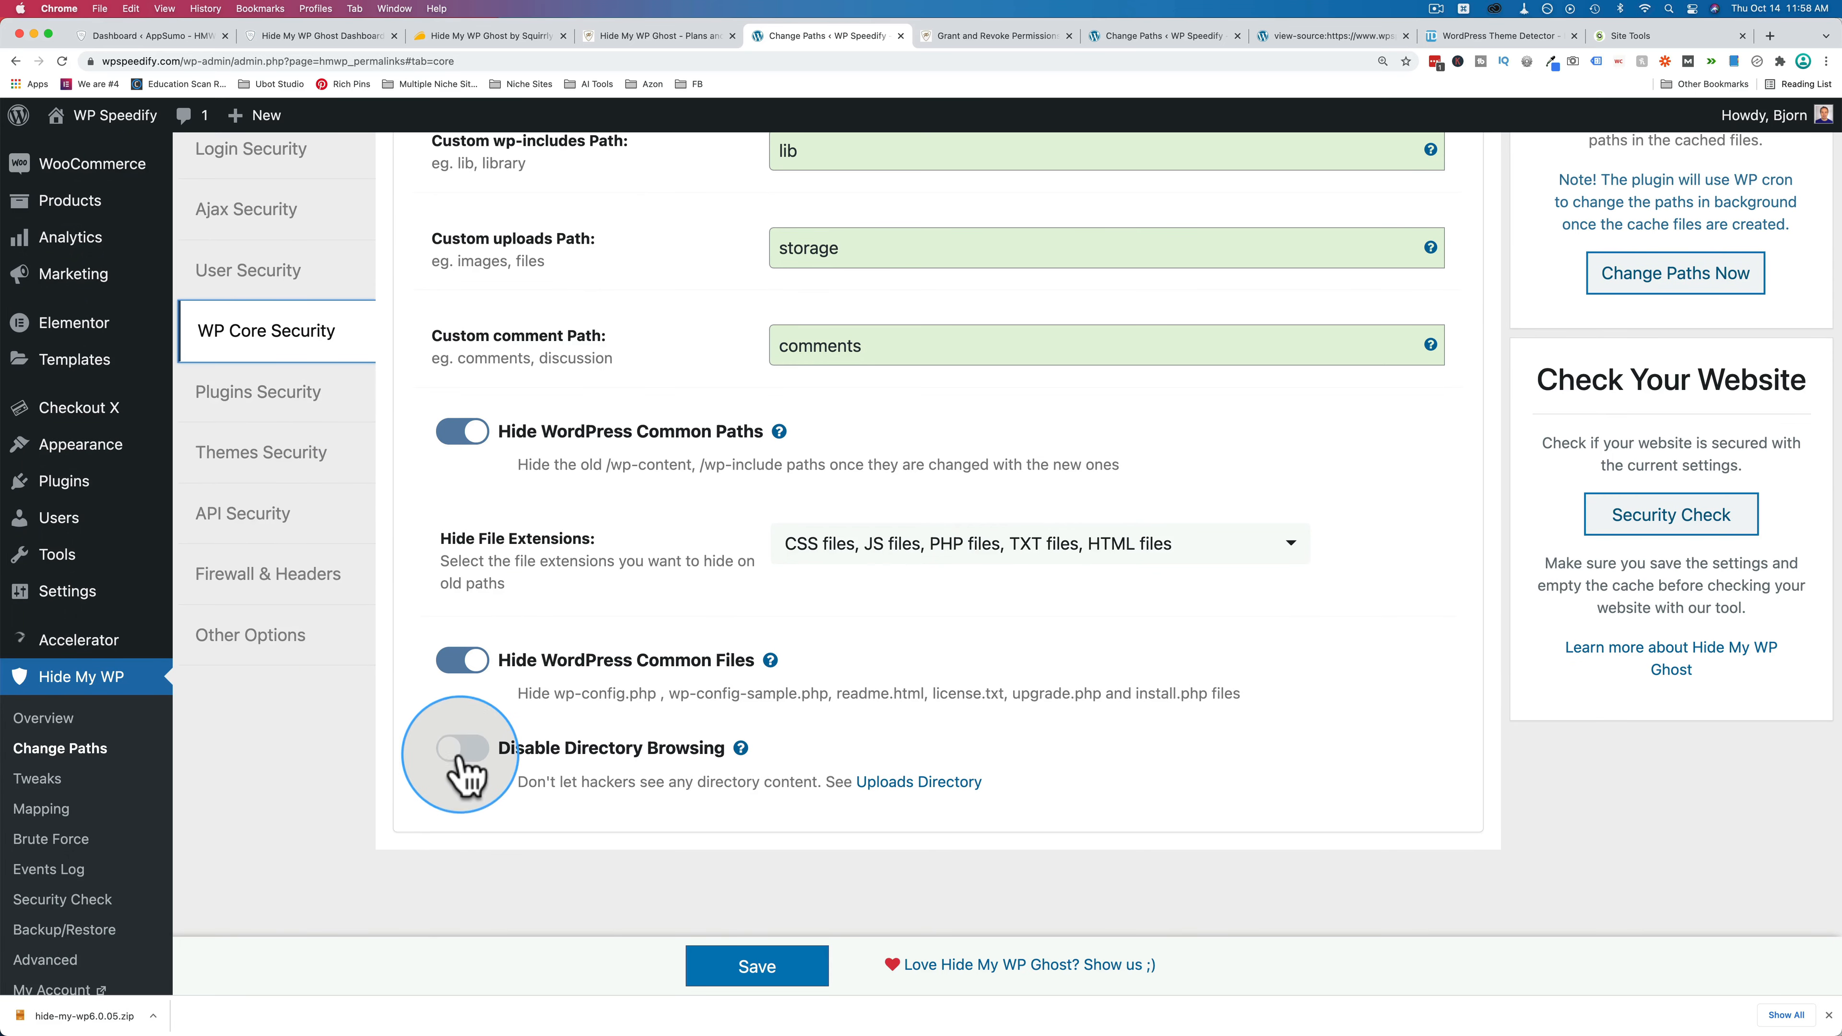
Show the advanced options in the Plugins Security settings.
left_click(293, 410)
scroll(351, 501, "up", 5)
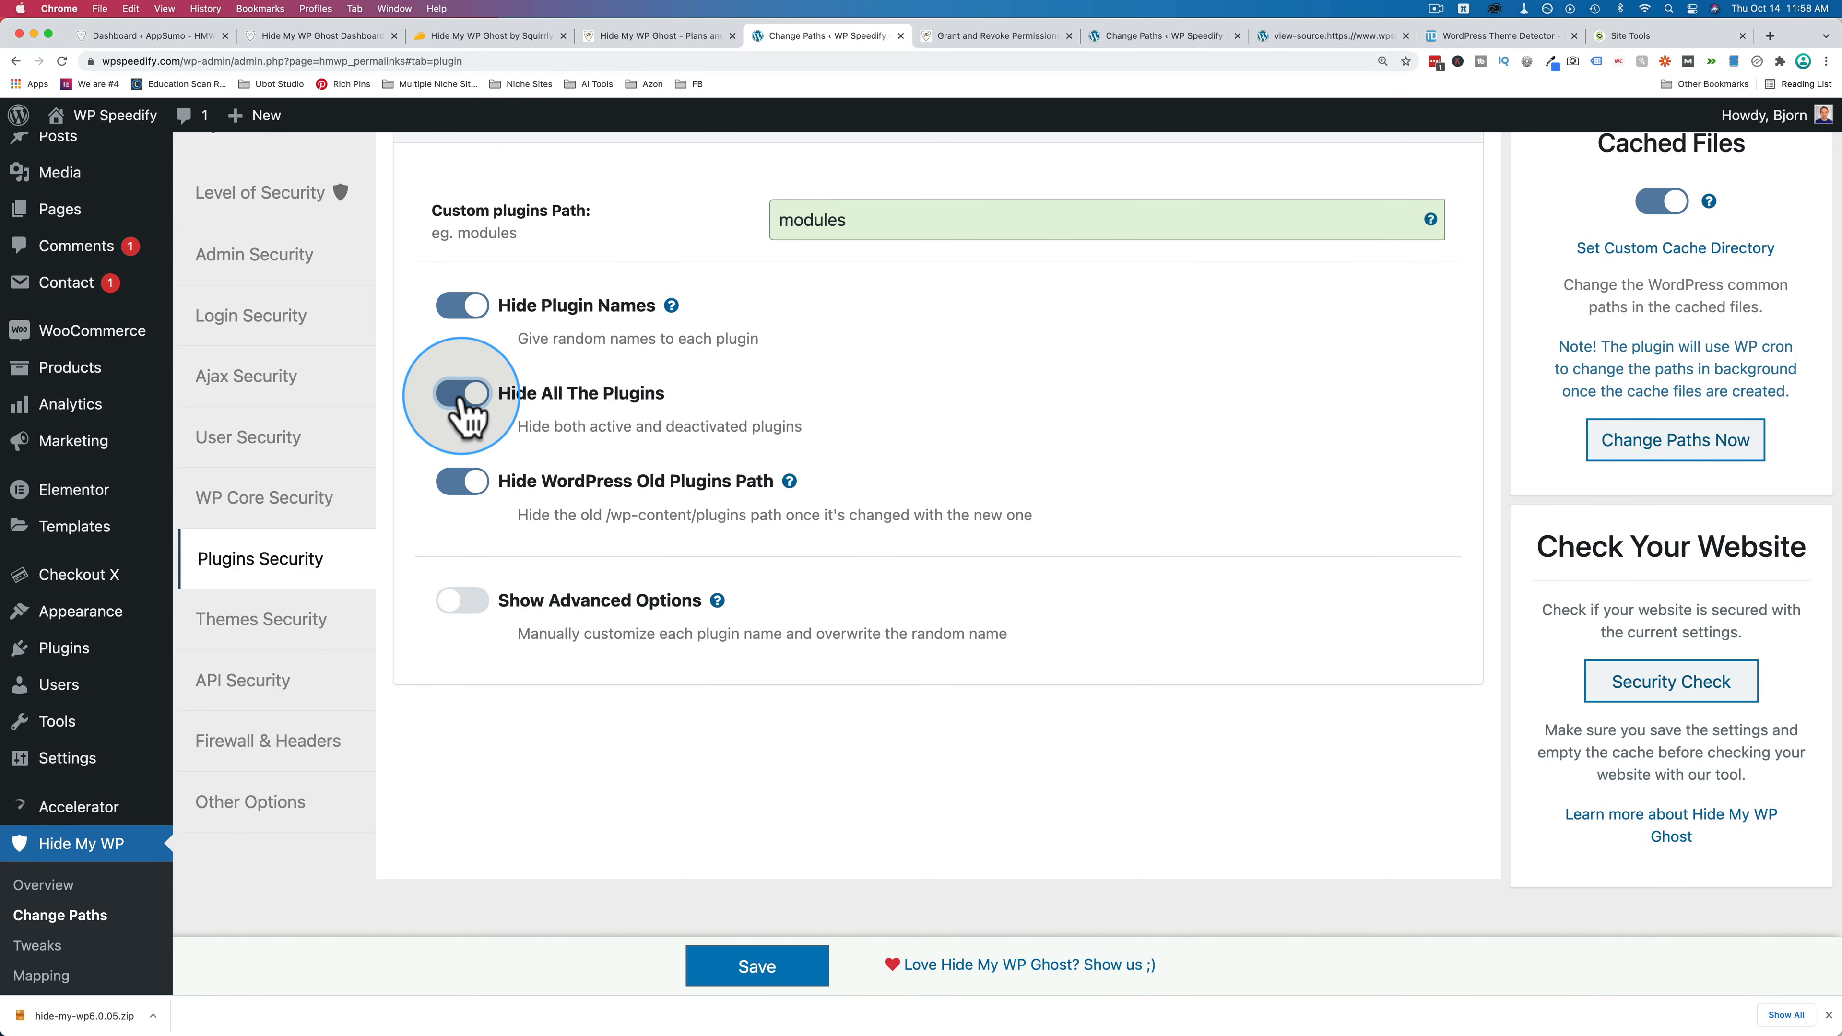
left_click(456, 604)
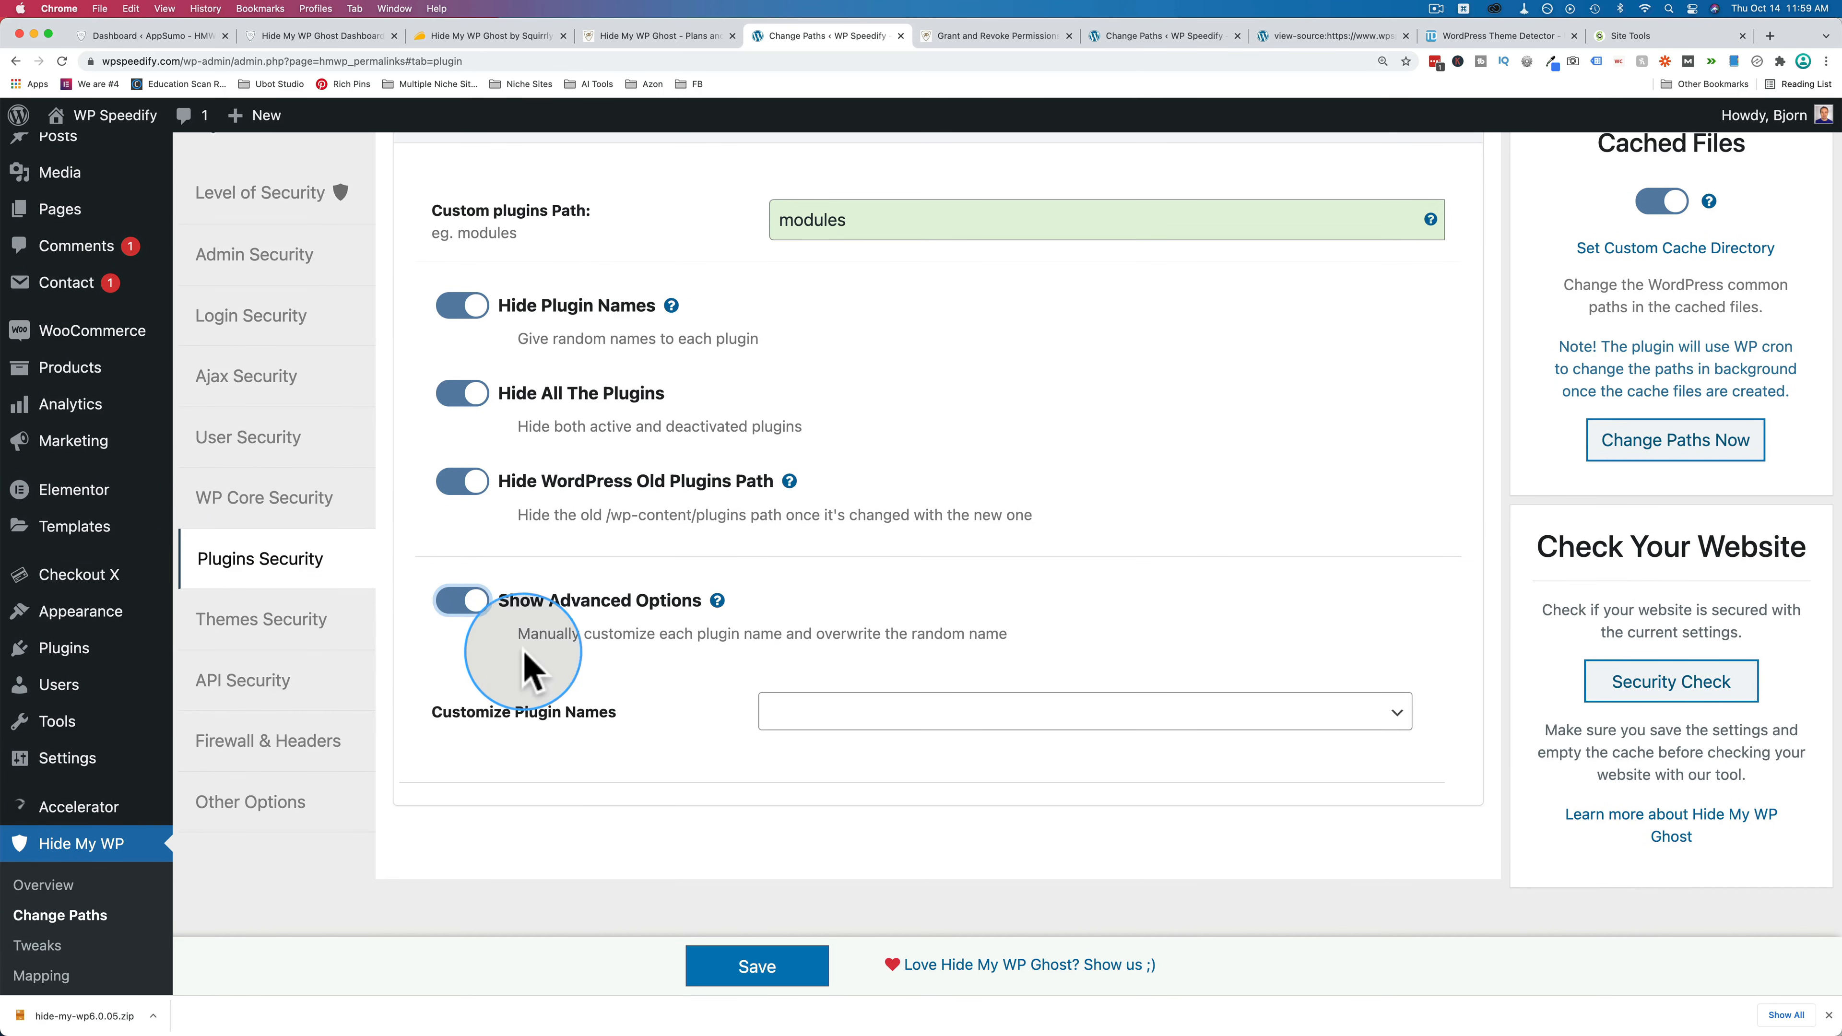
Set elementor's custom plugin name to donkey-wrestling and add contact-form-7 to the customized plugin names.
left_click(874, 715)
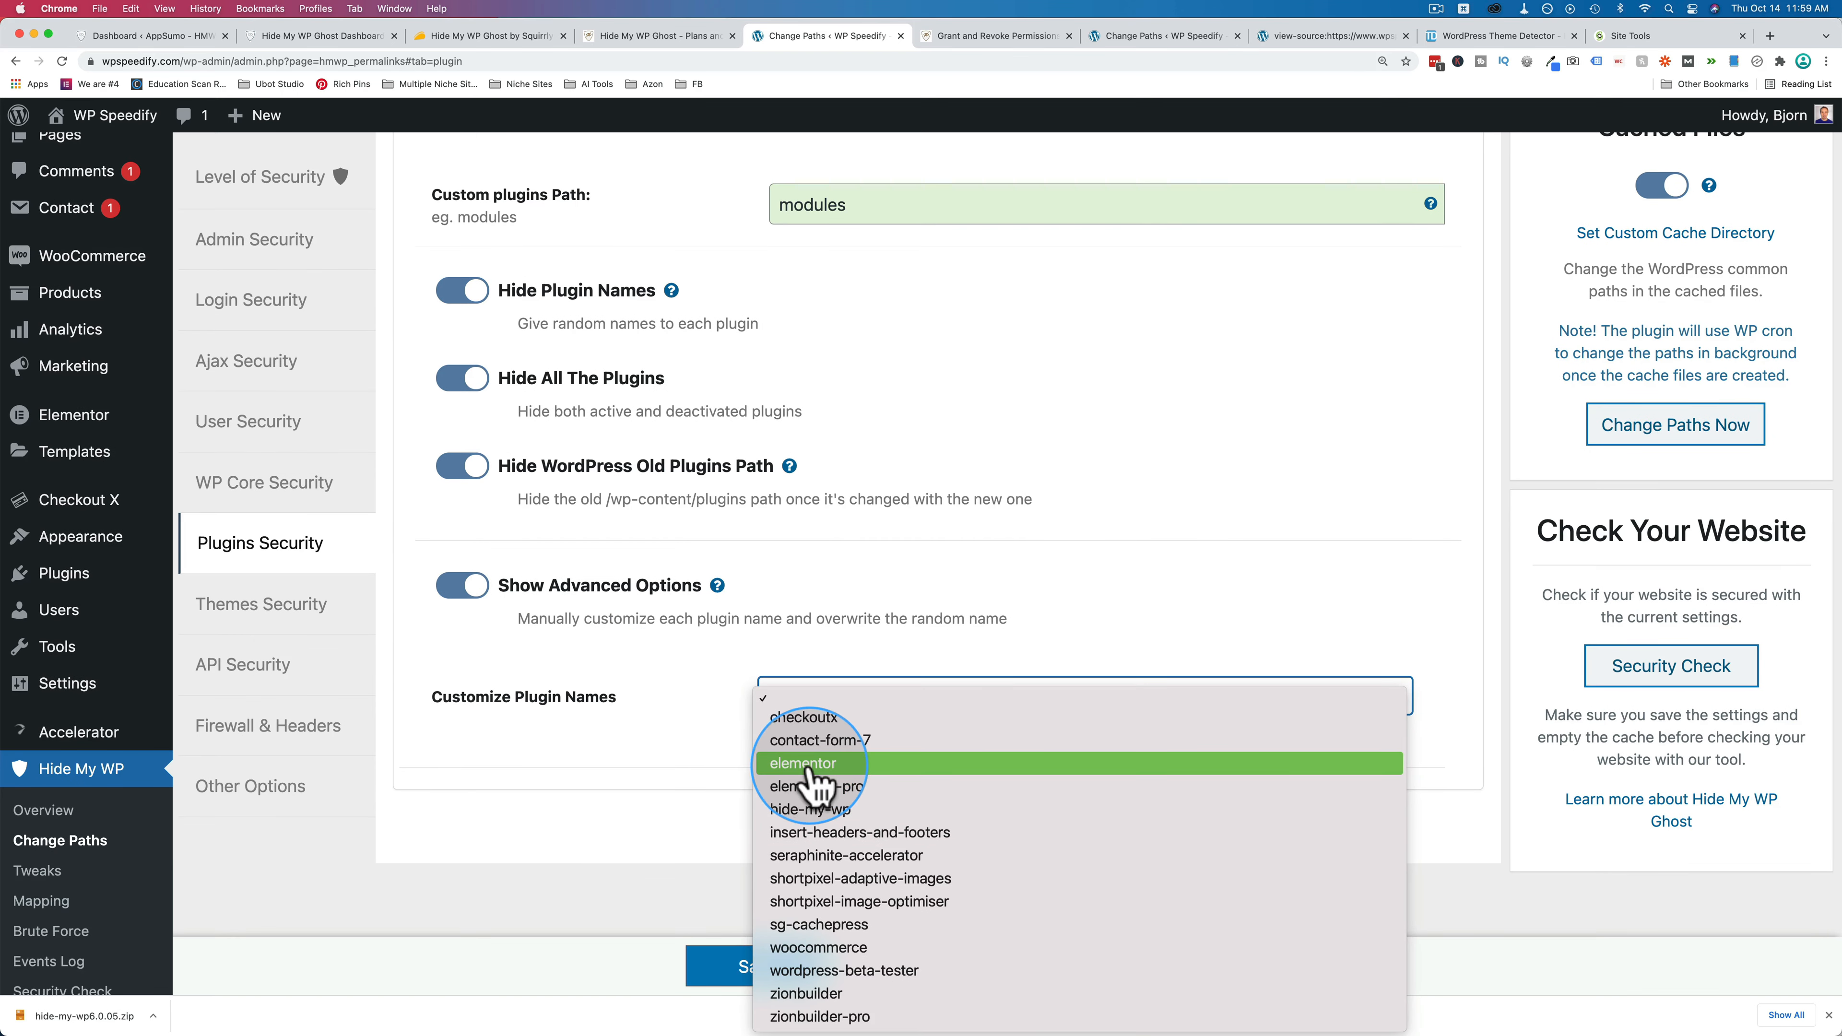
left_click(809, 766)
left_click(834, 769)
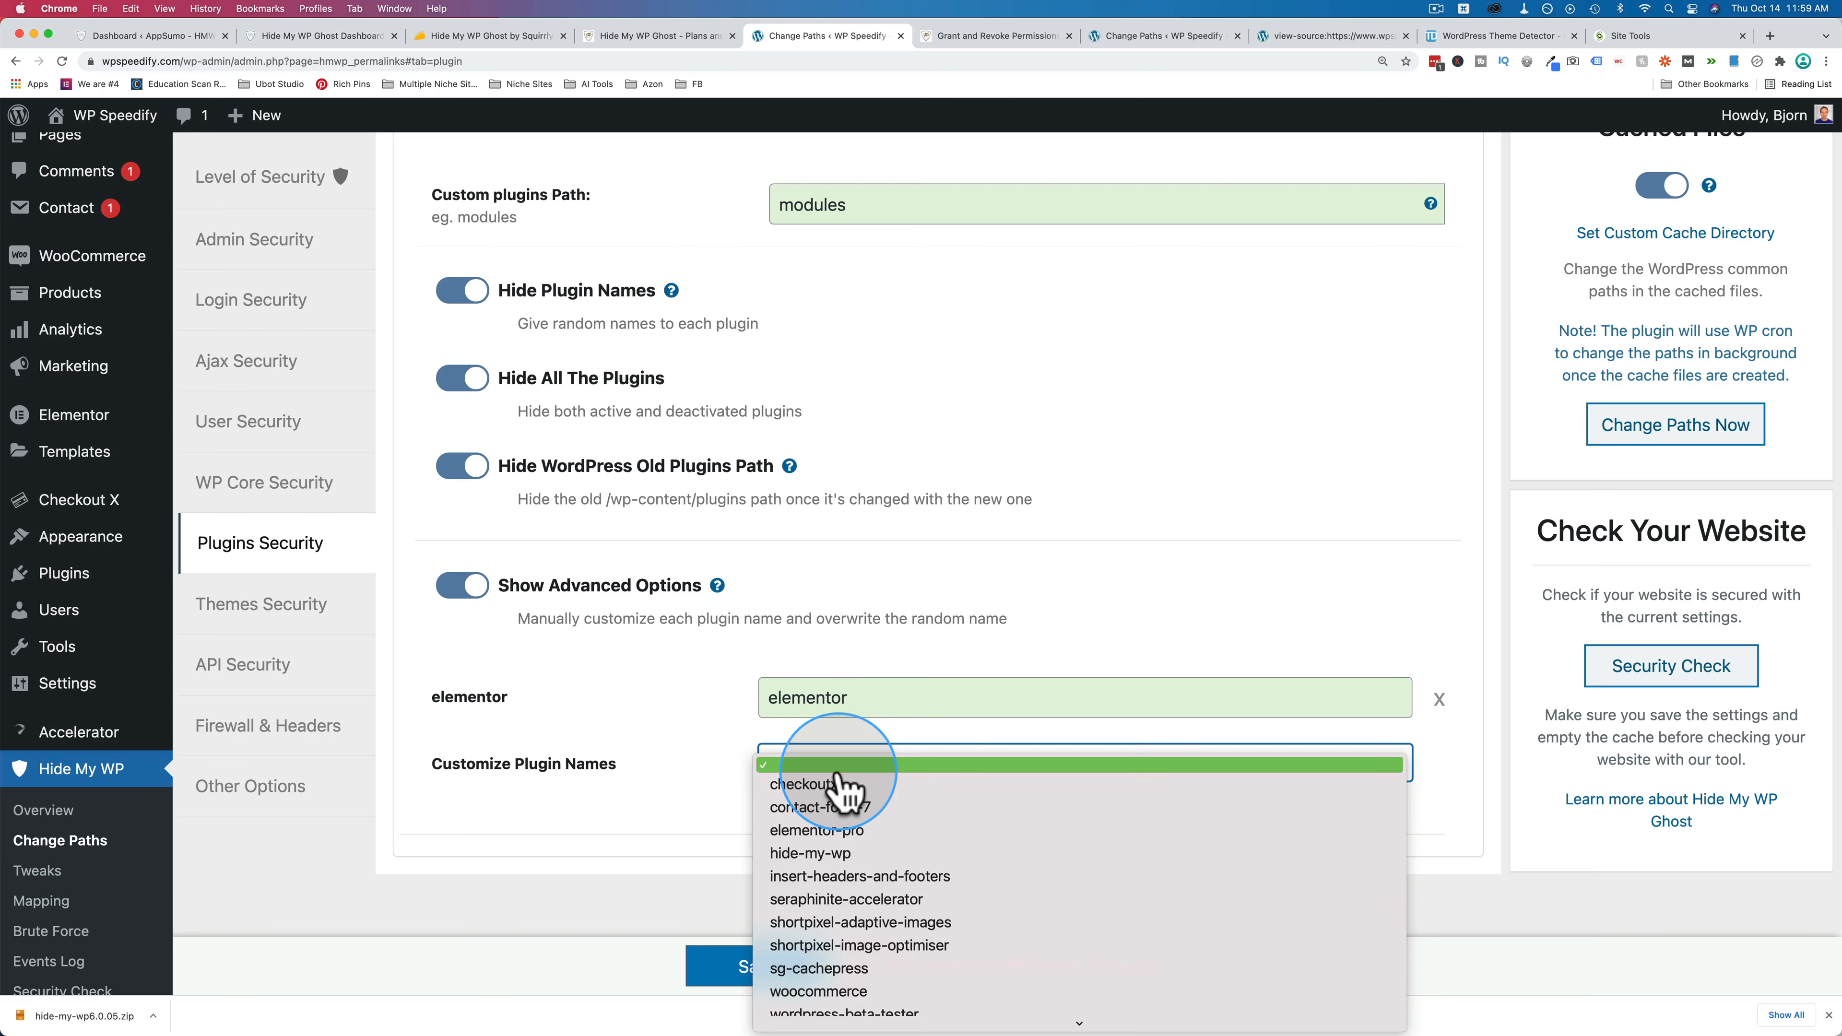
double_click(811, 699)
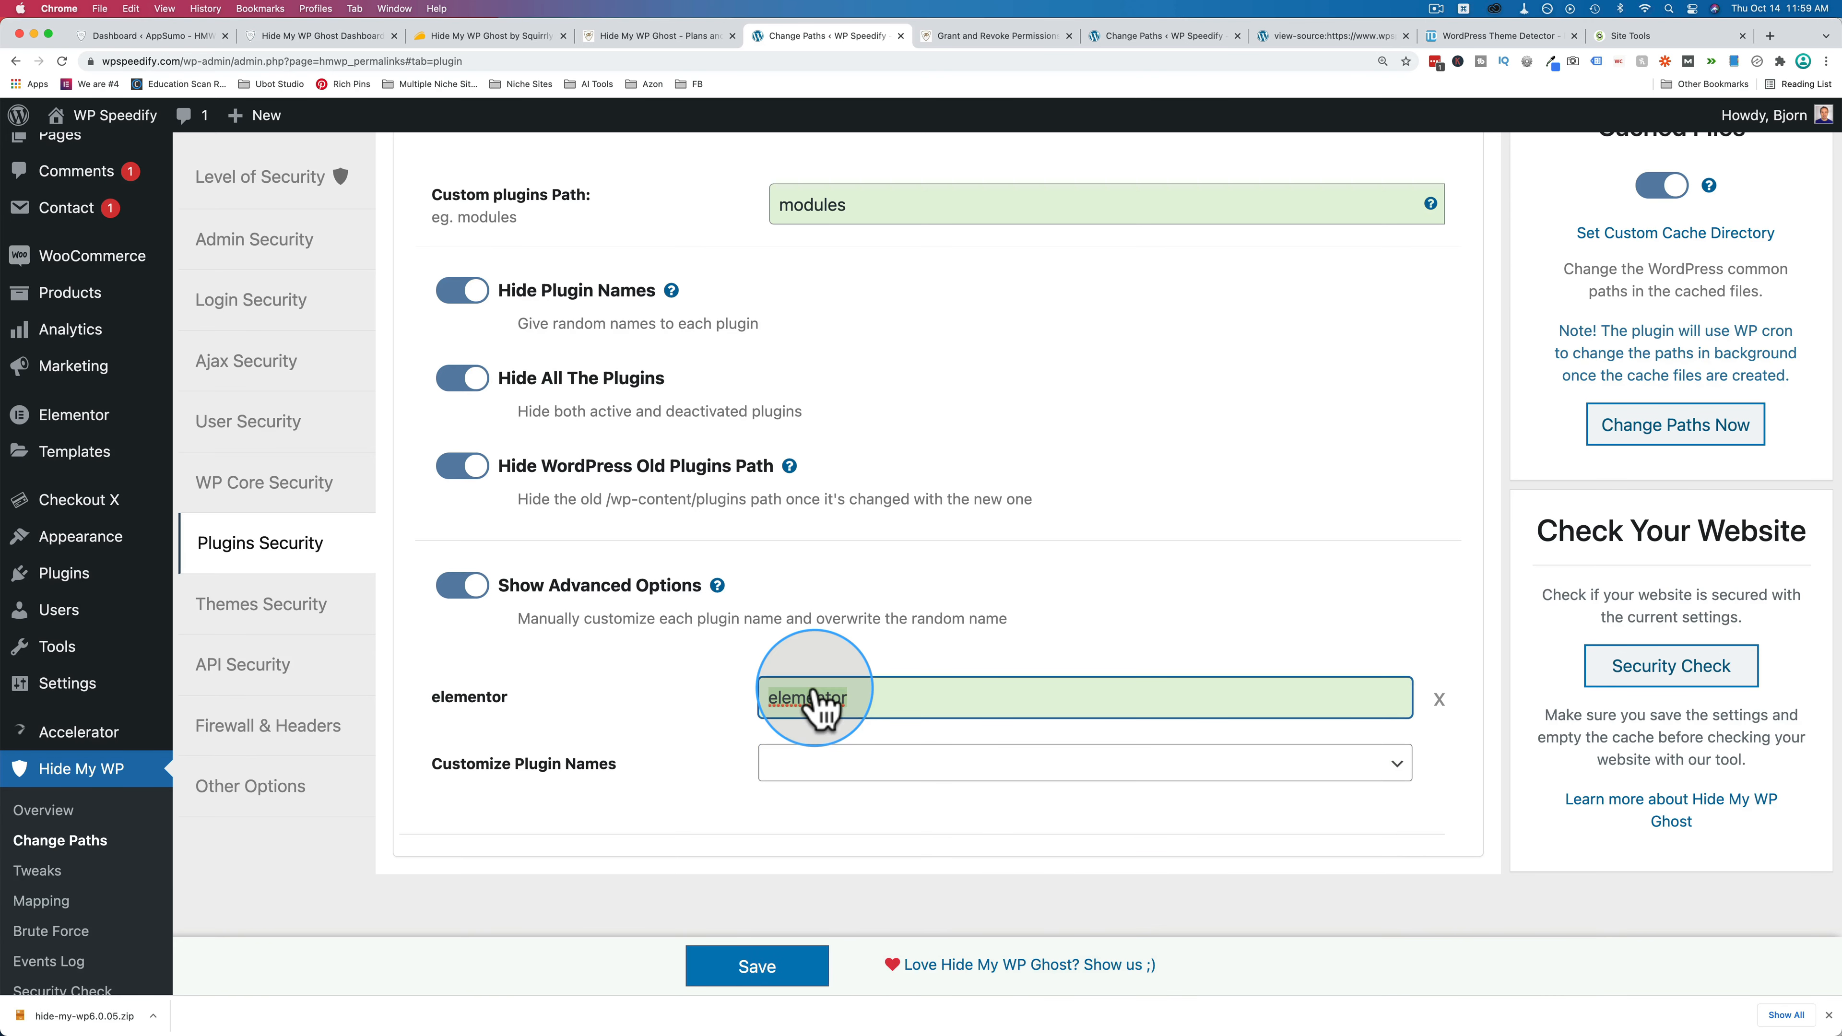
type("donkey-wrestling")
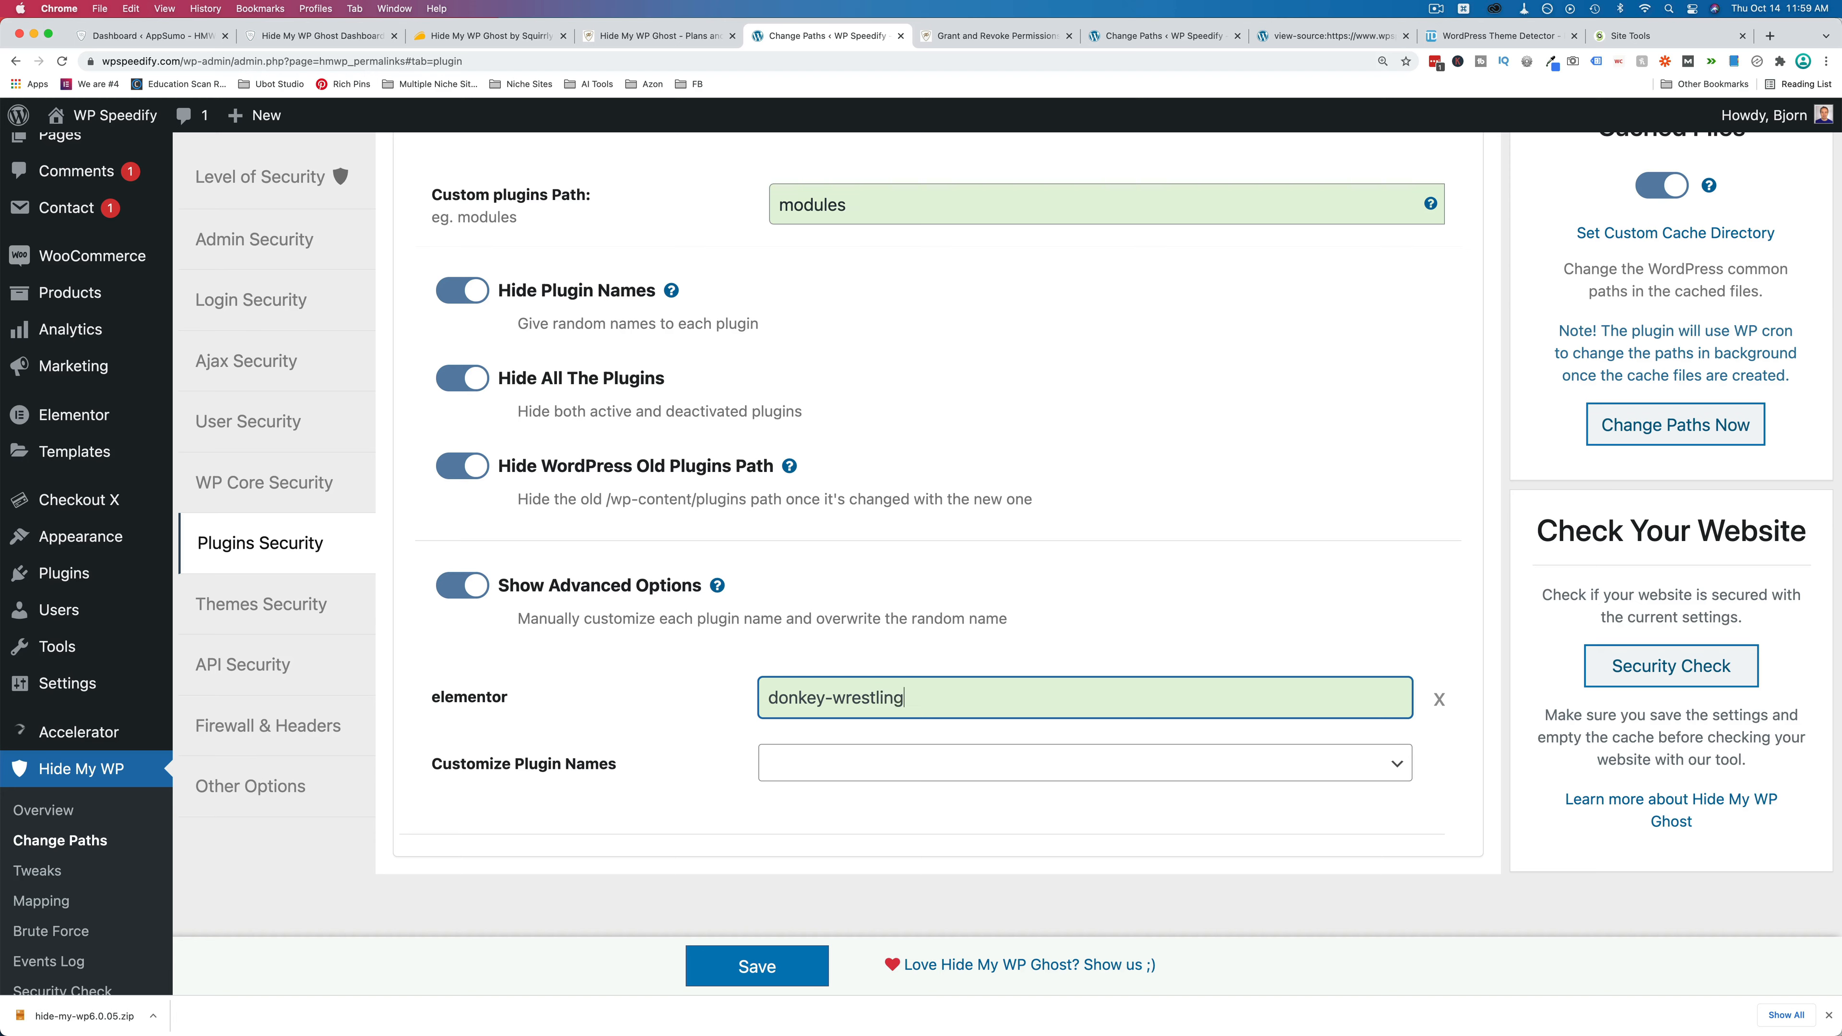
left_click(874, 784)
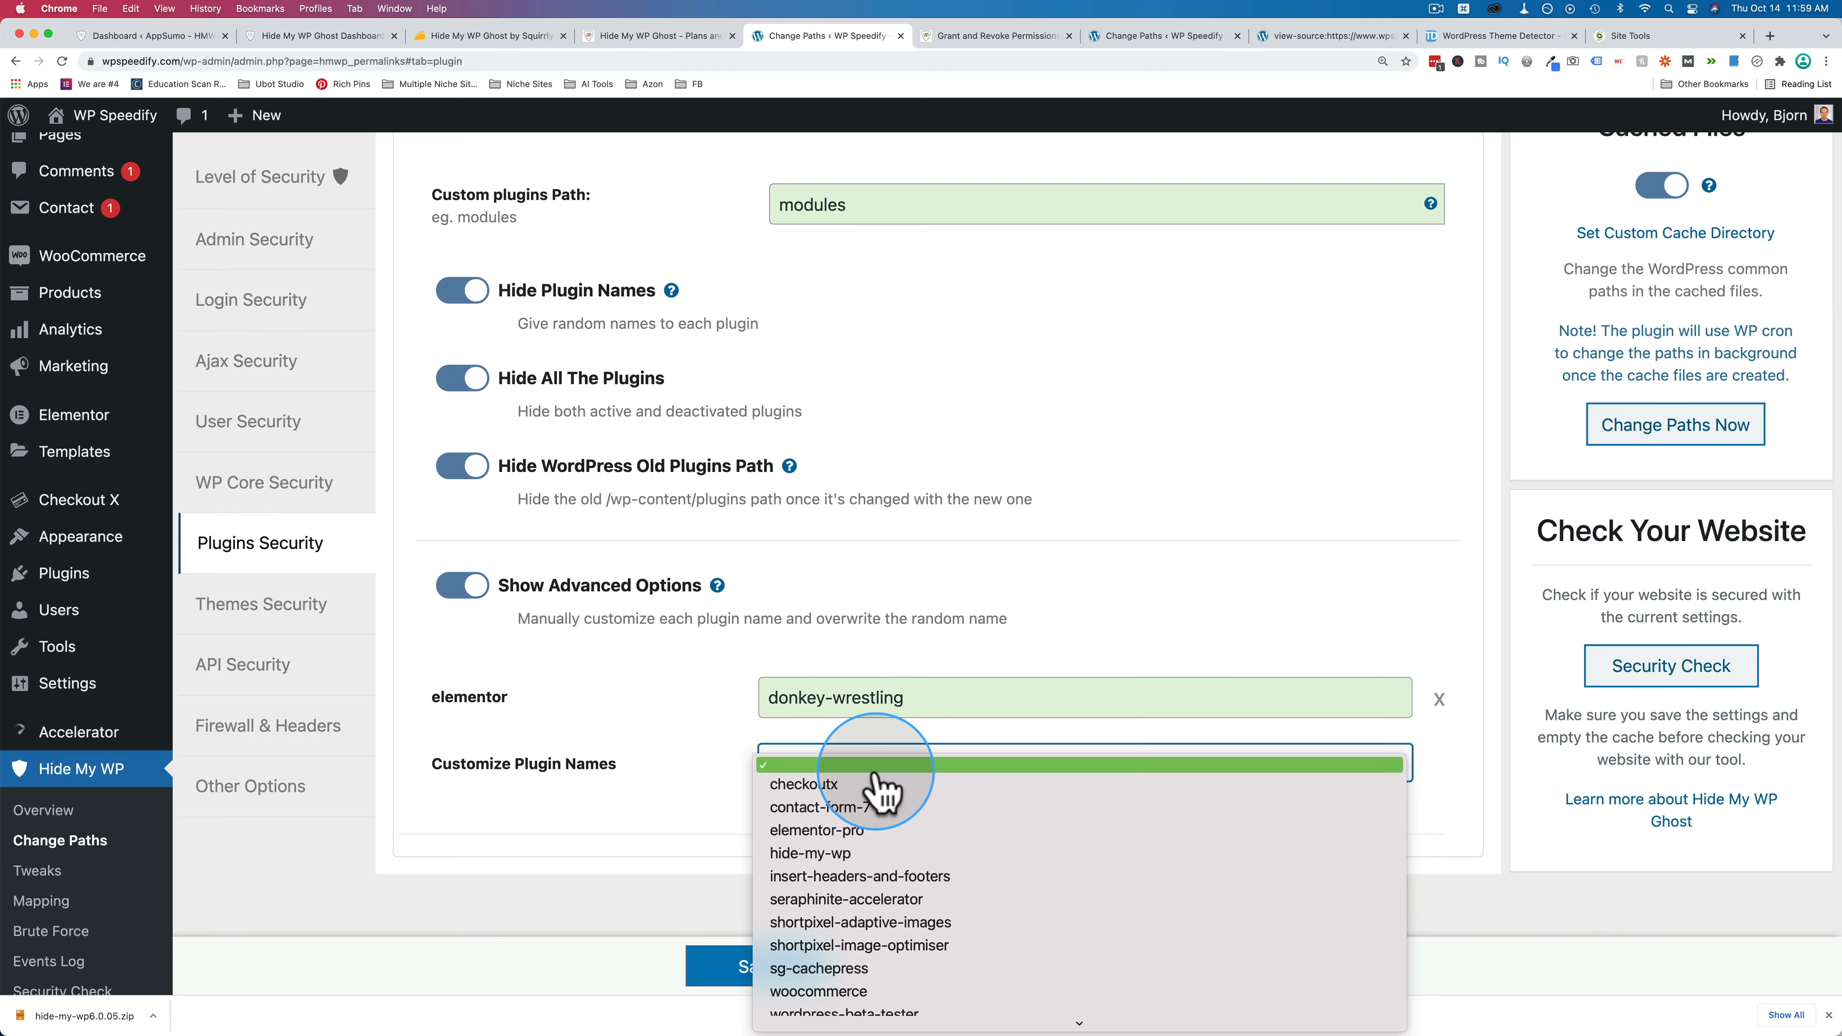
left_click(850, 808)
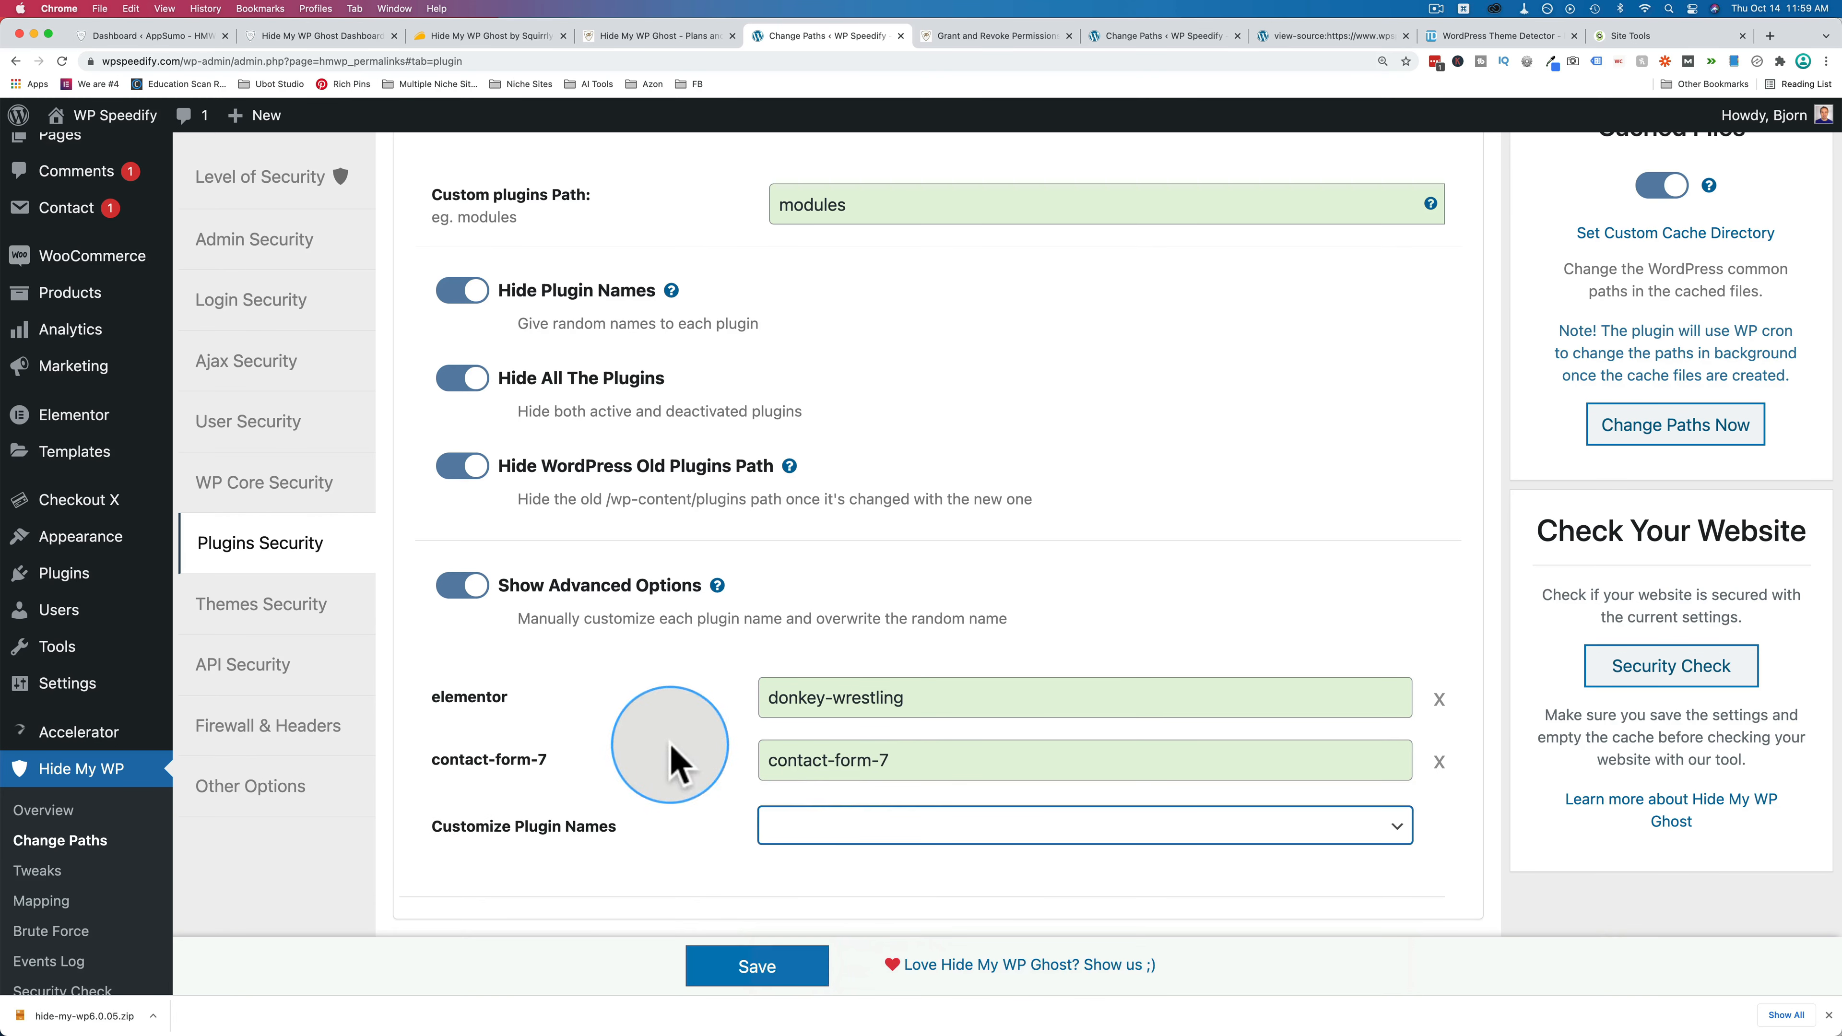
Switch to the WPThemeDetector page and check the list of plugins detected on the site.
left_click(1480, 35)
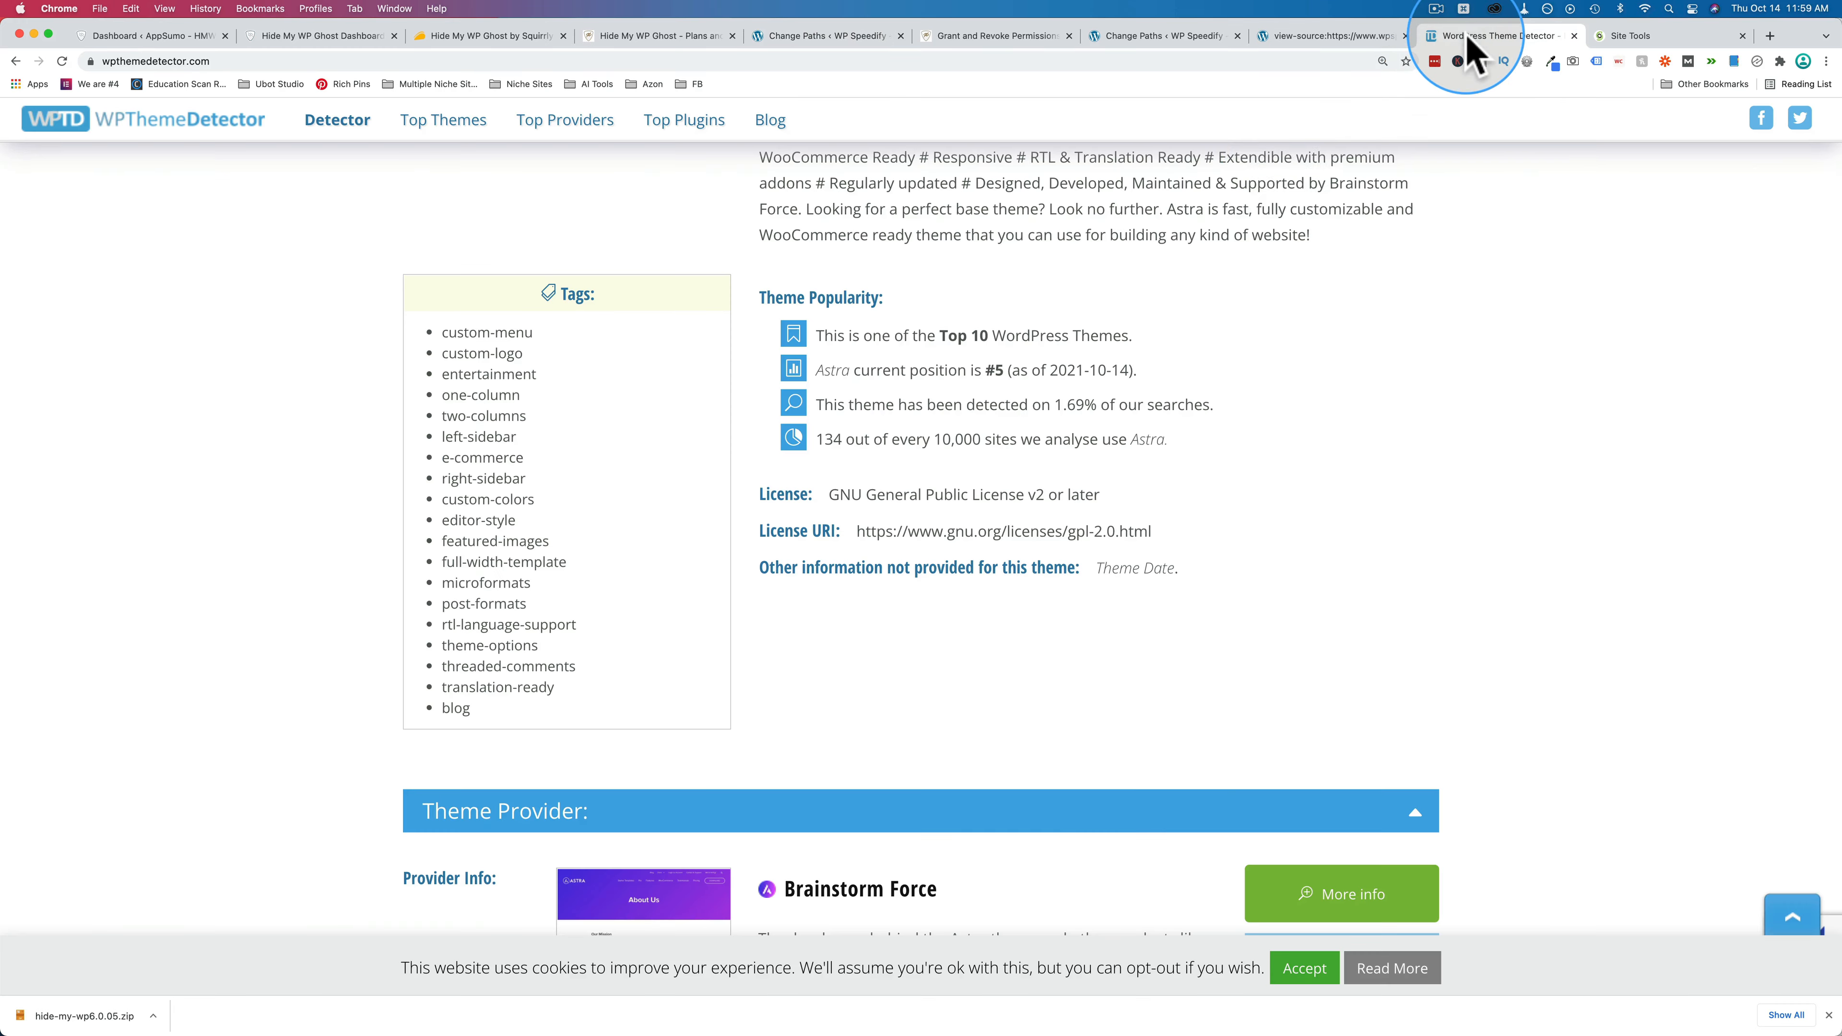
scroll(773, 484, "down", 15)
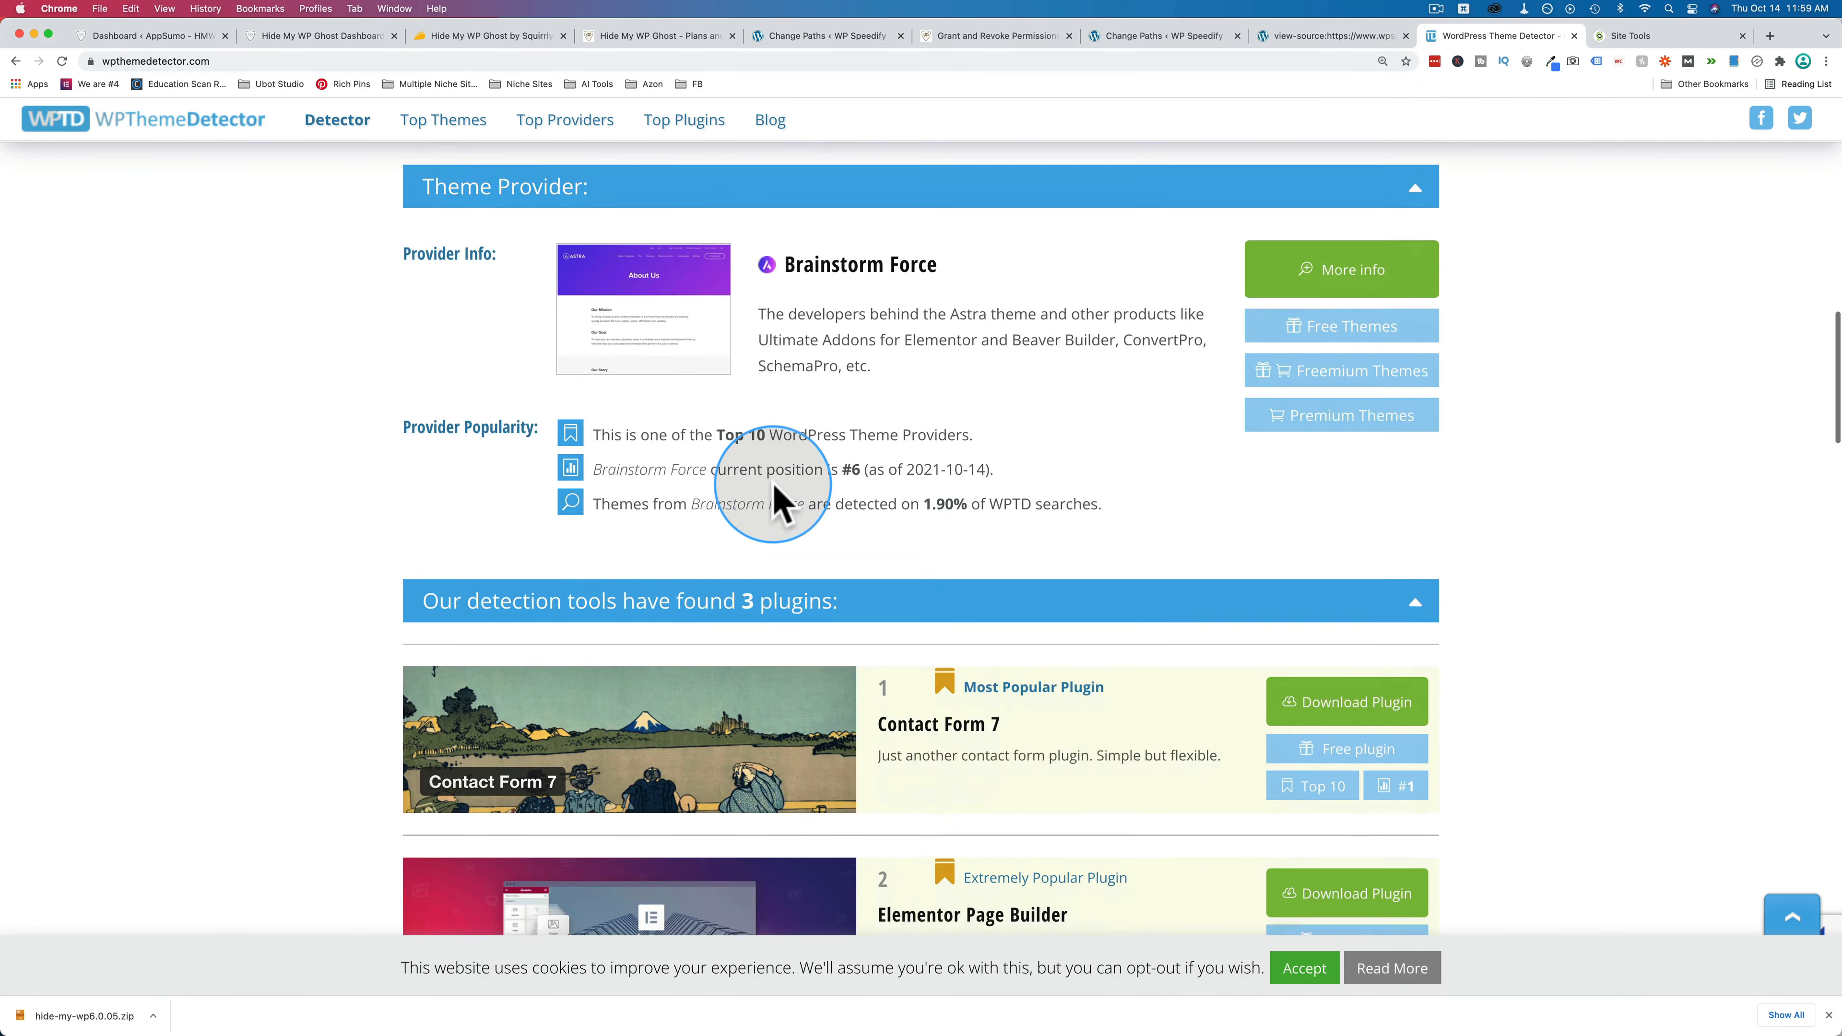
scroll(774, 490, "down", 1)
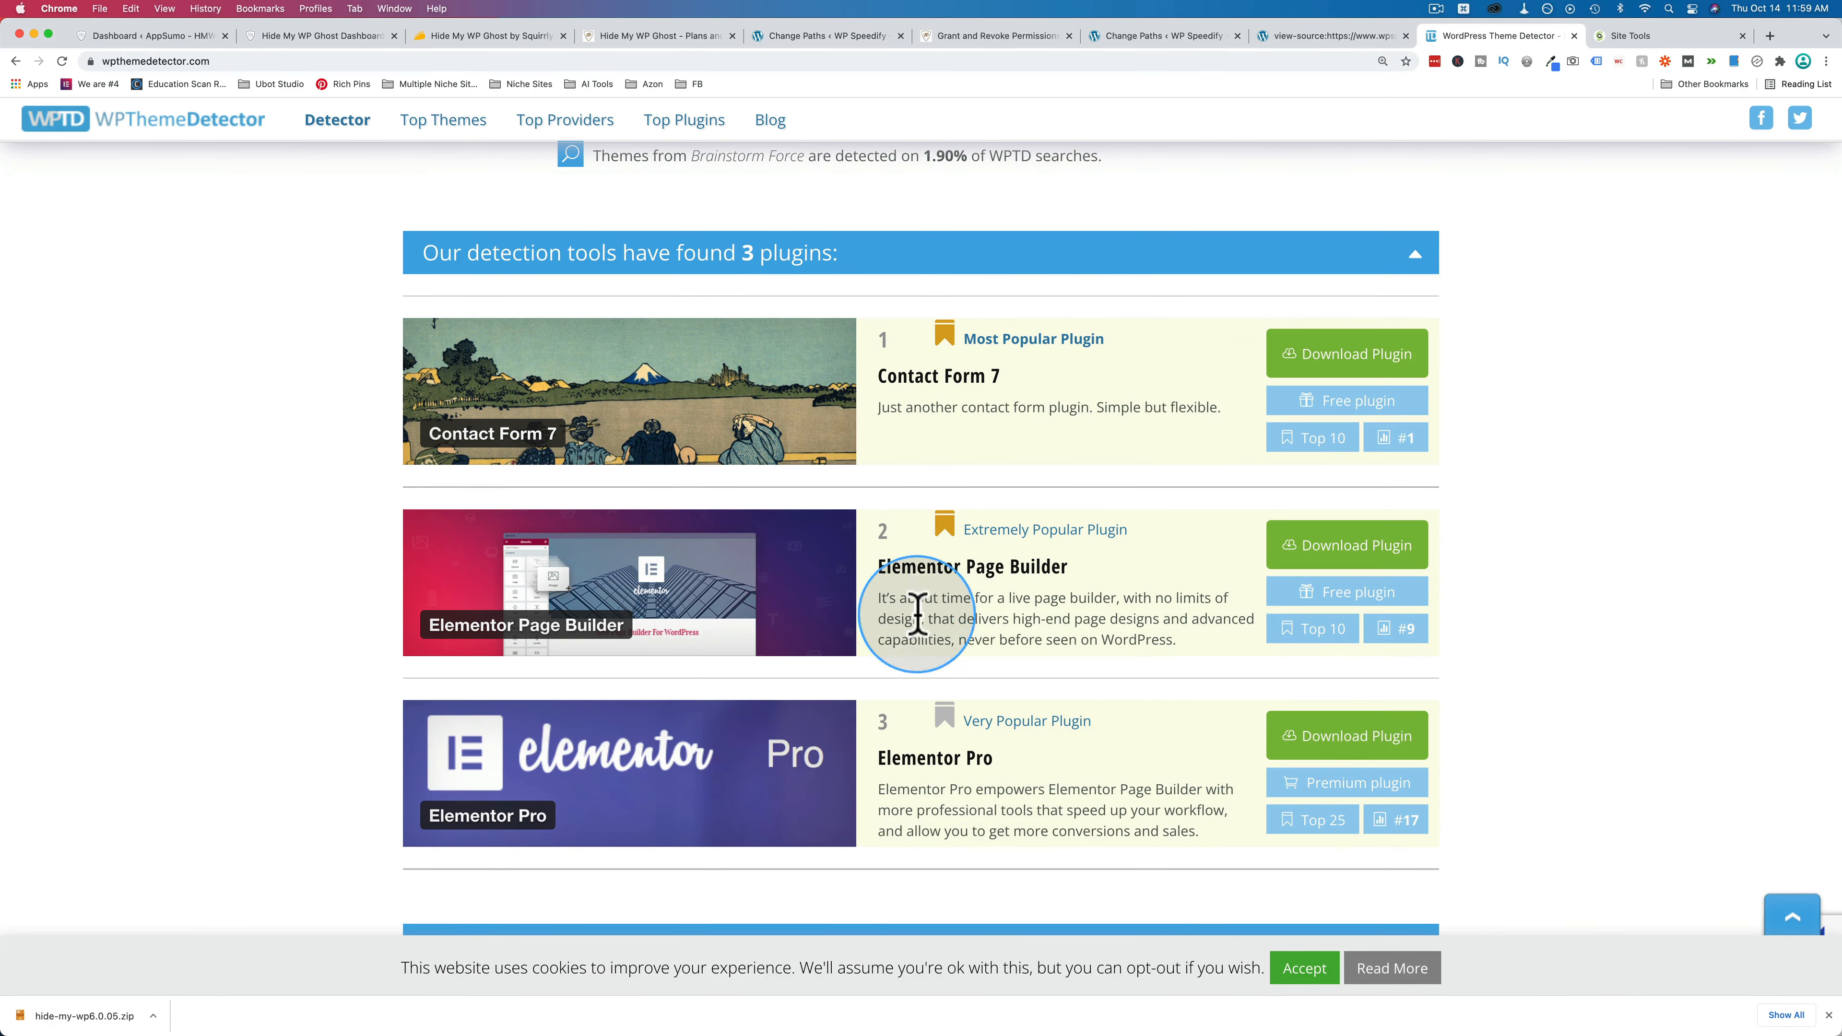
Back in the Plugins Security settings, set contact-form-7's custom name to elephant-highjump and save the settings.
left_click(823, 37)
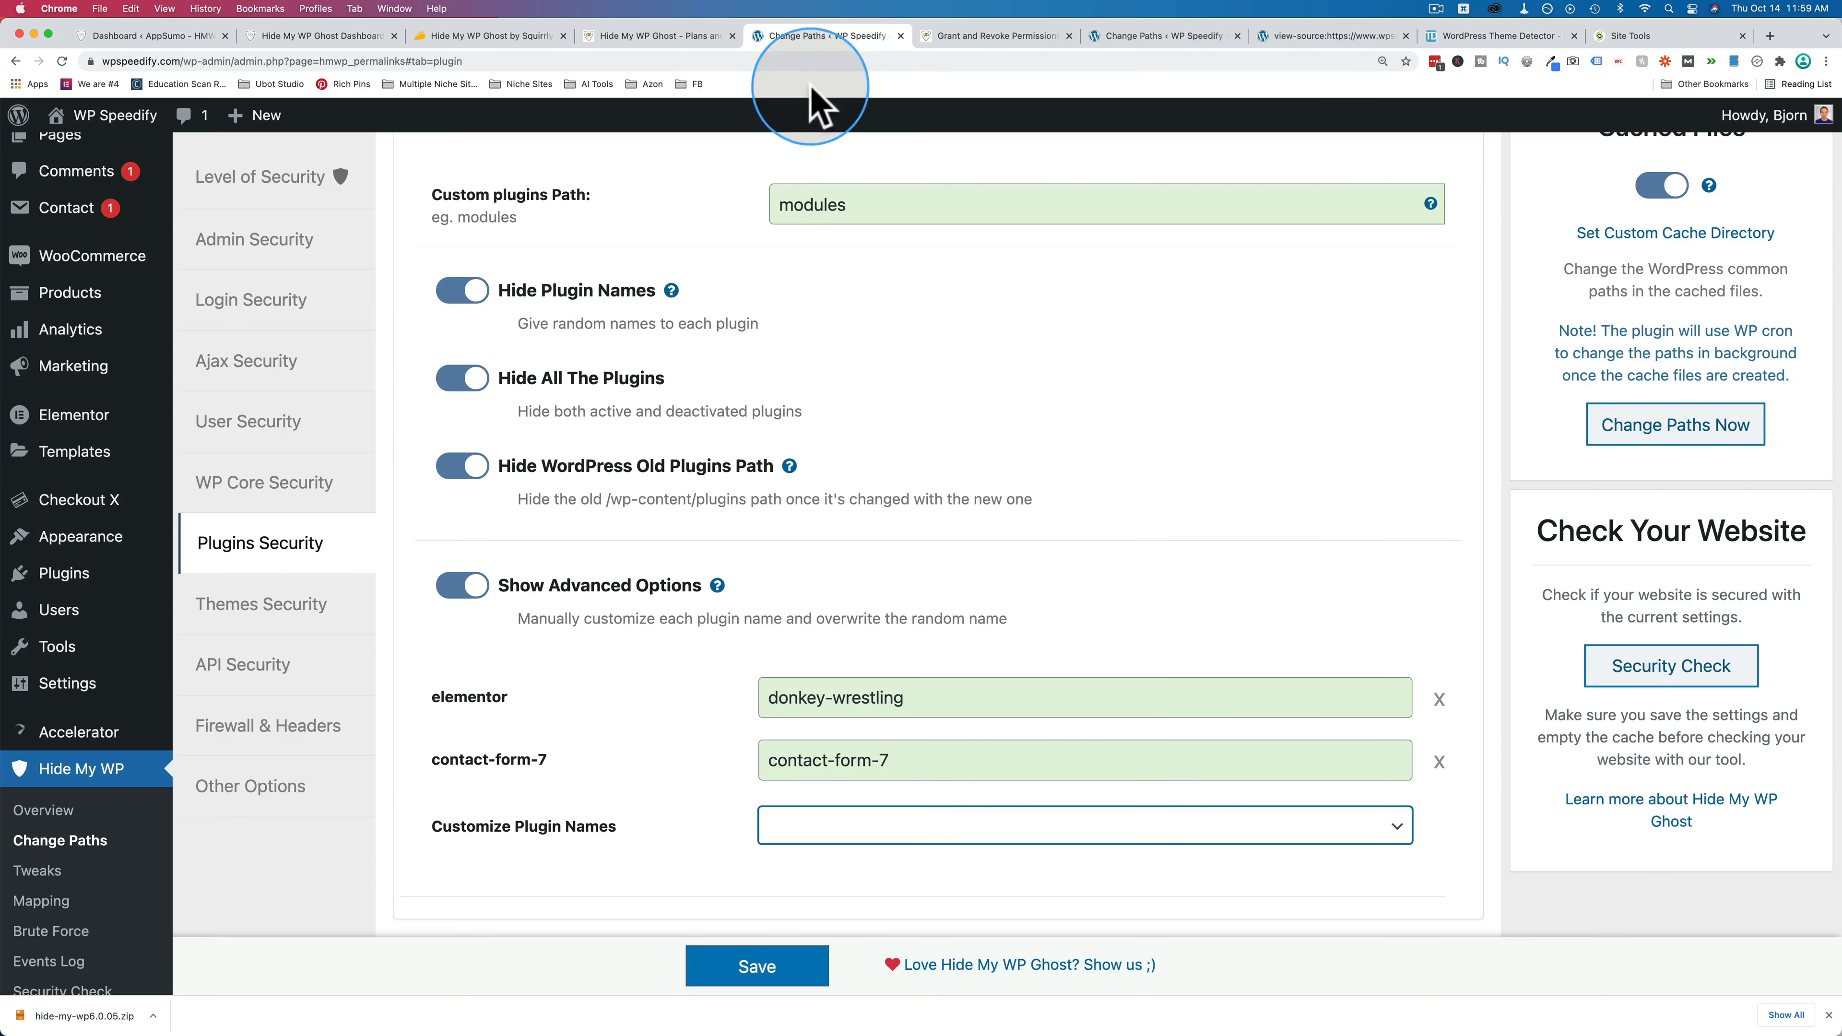
scroll(707, 648, "down", 1)
triple_click(839, 727)
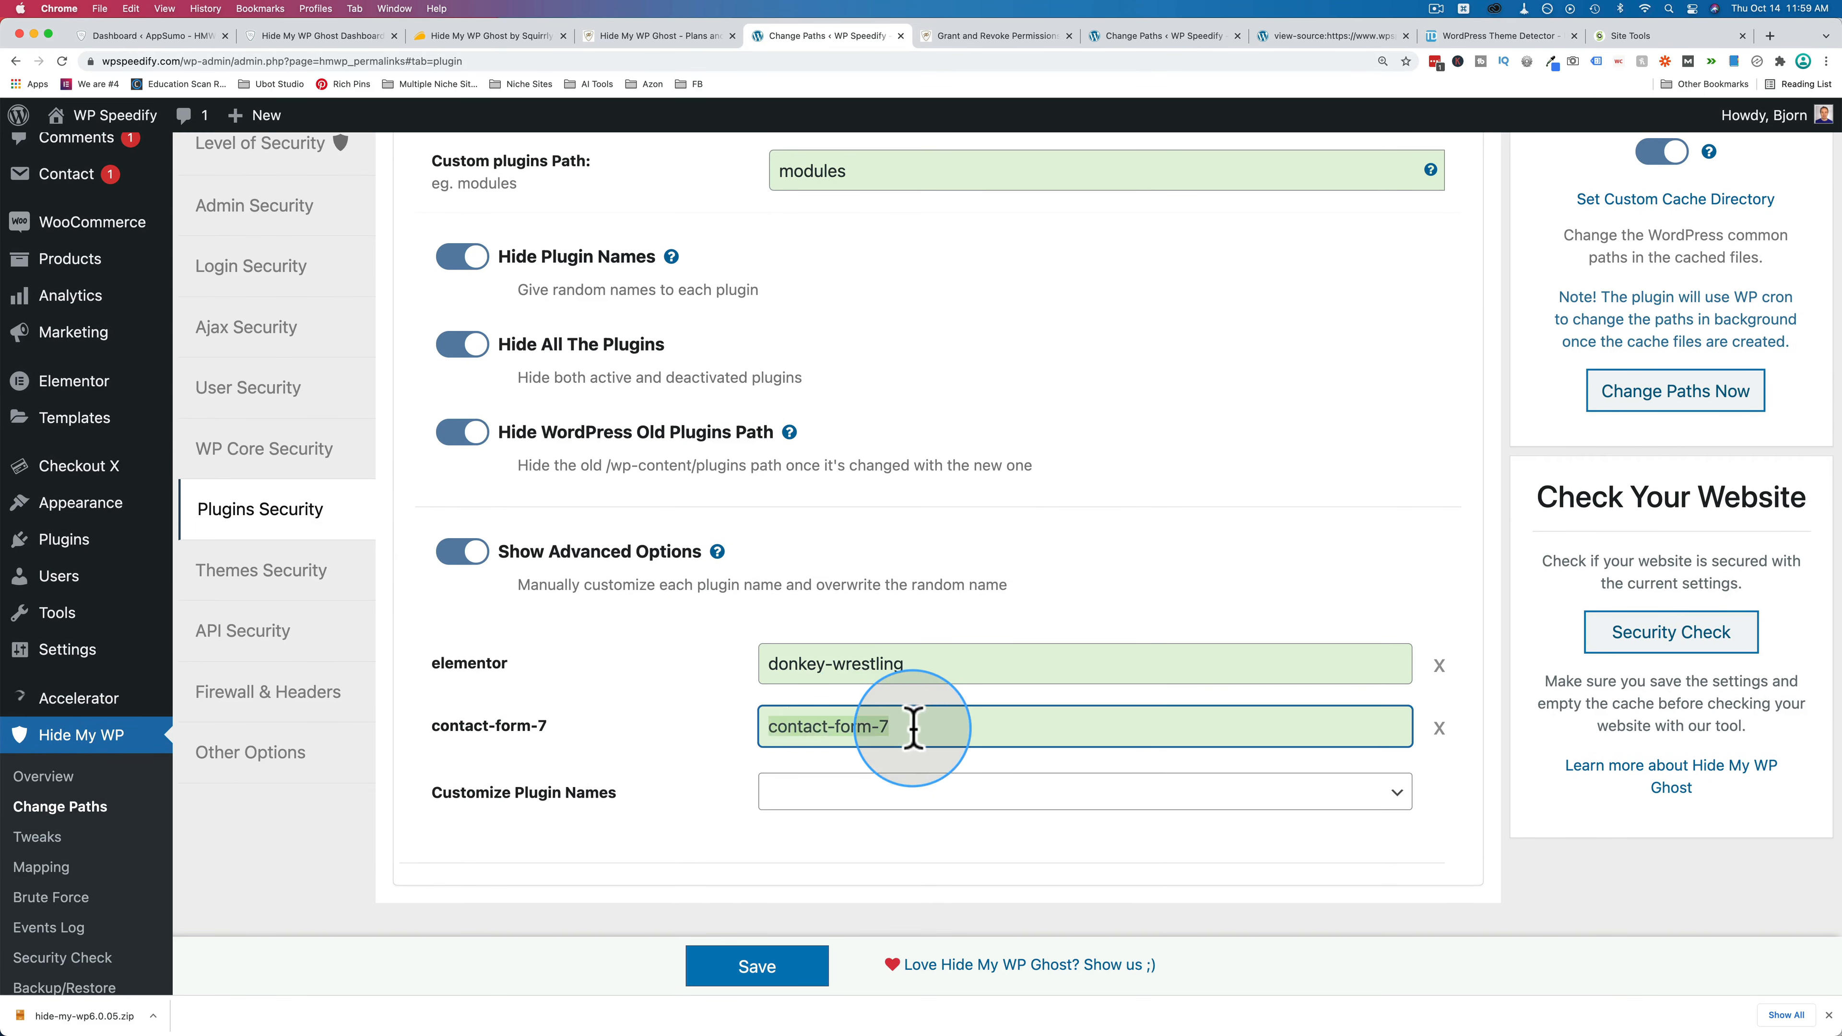
type("elephant-highj")
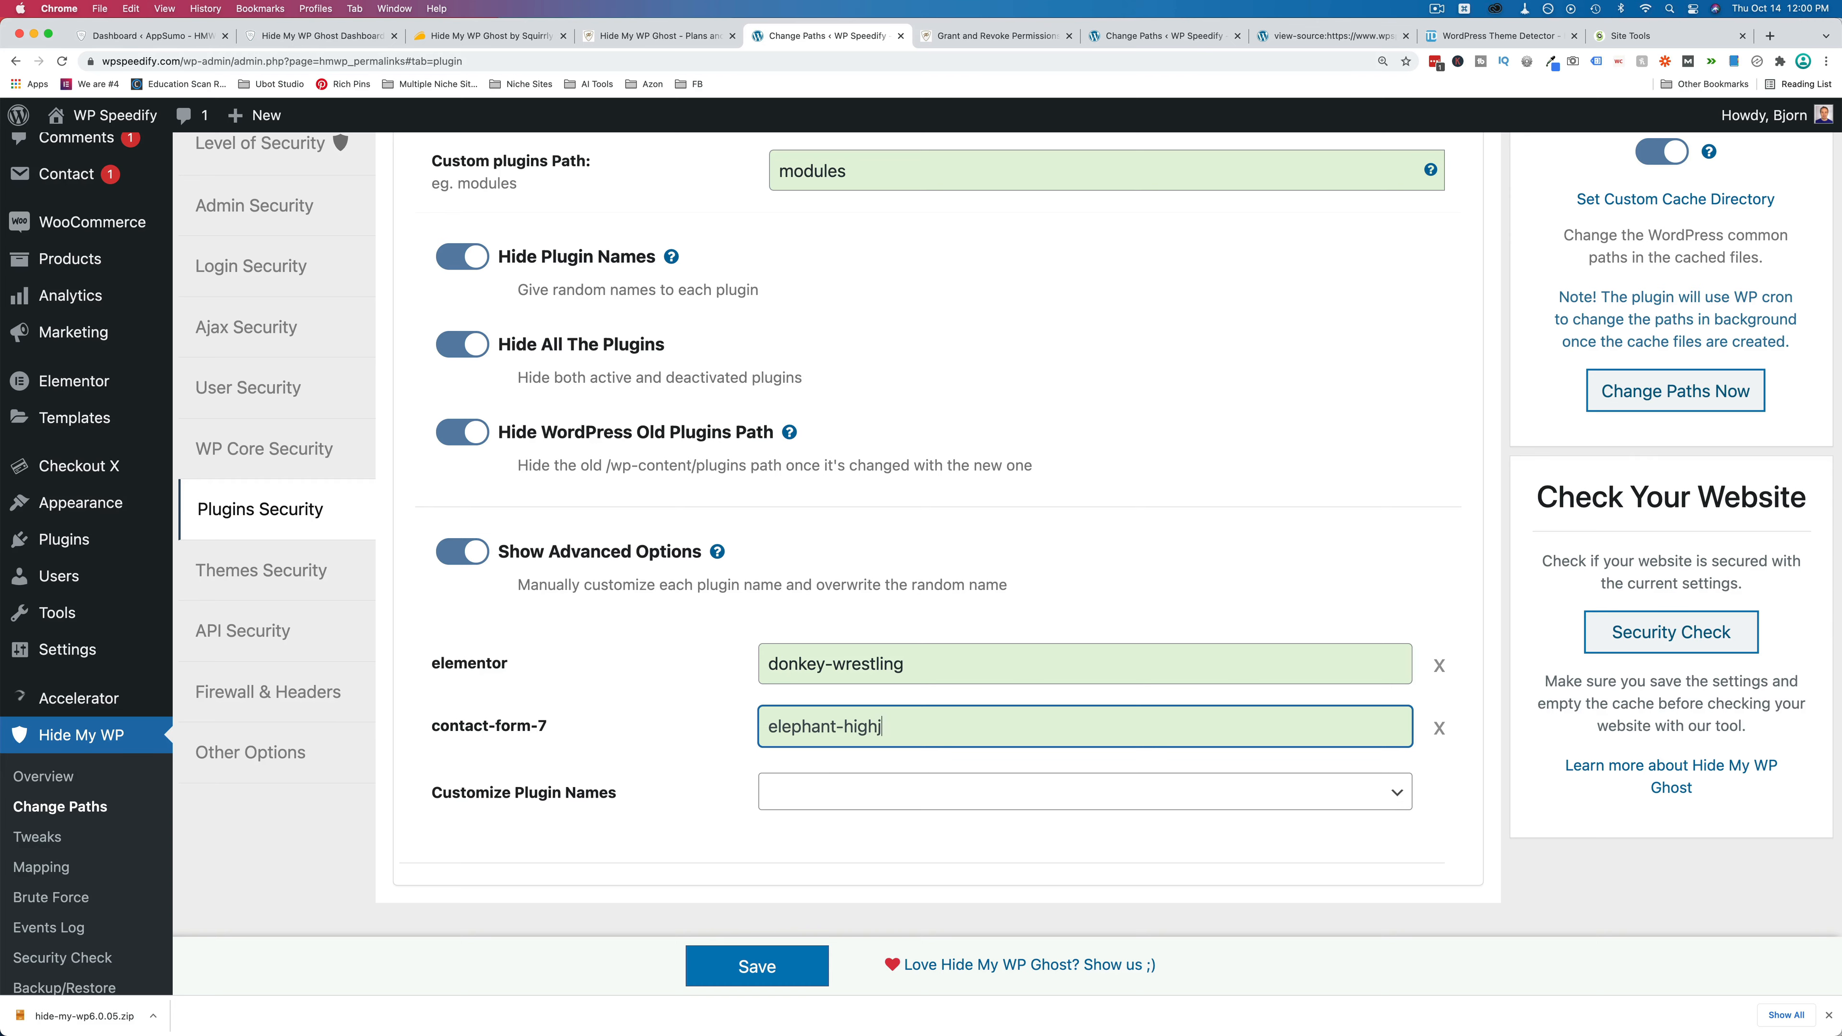
type("ump")
left_click(842, 799)
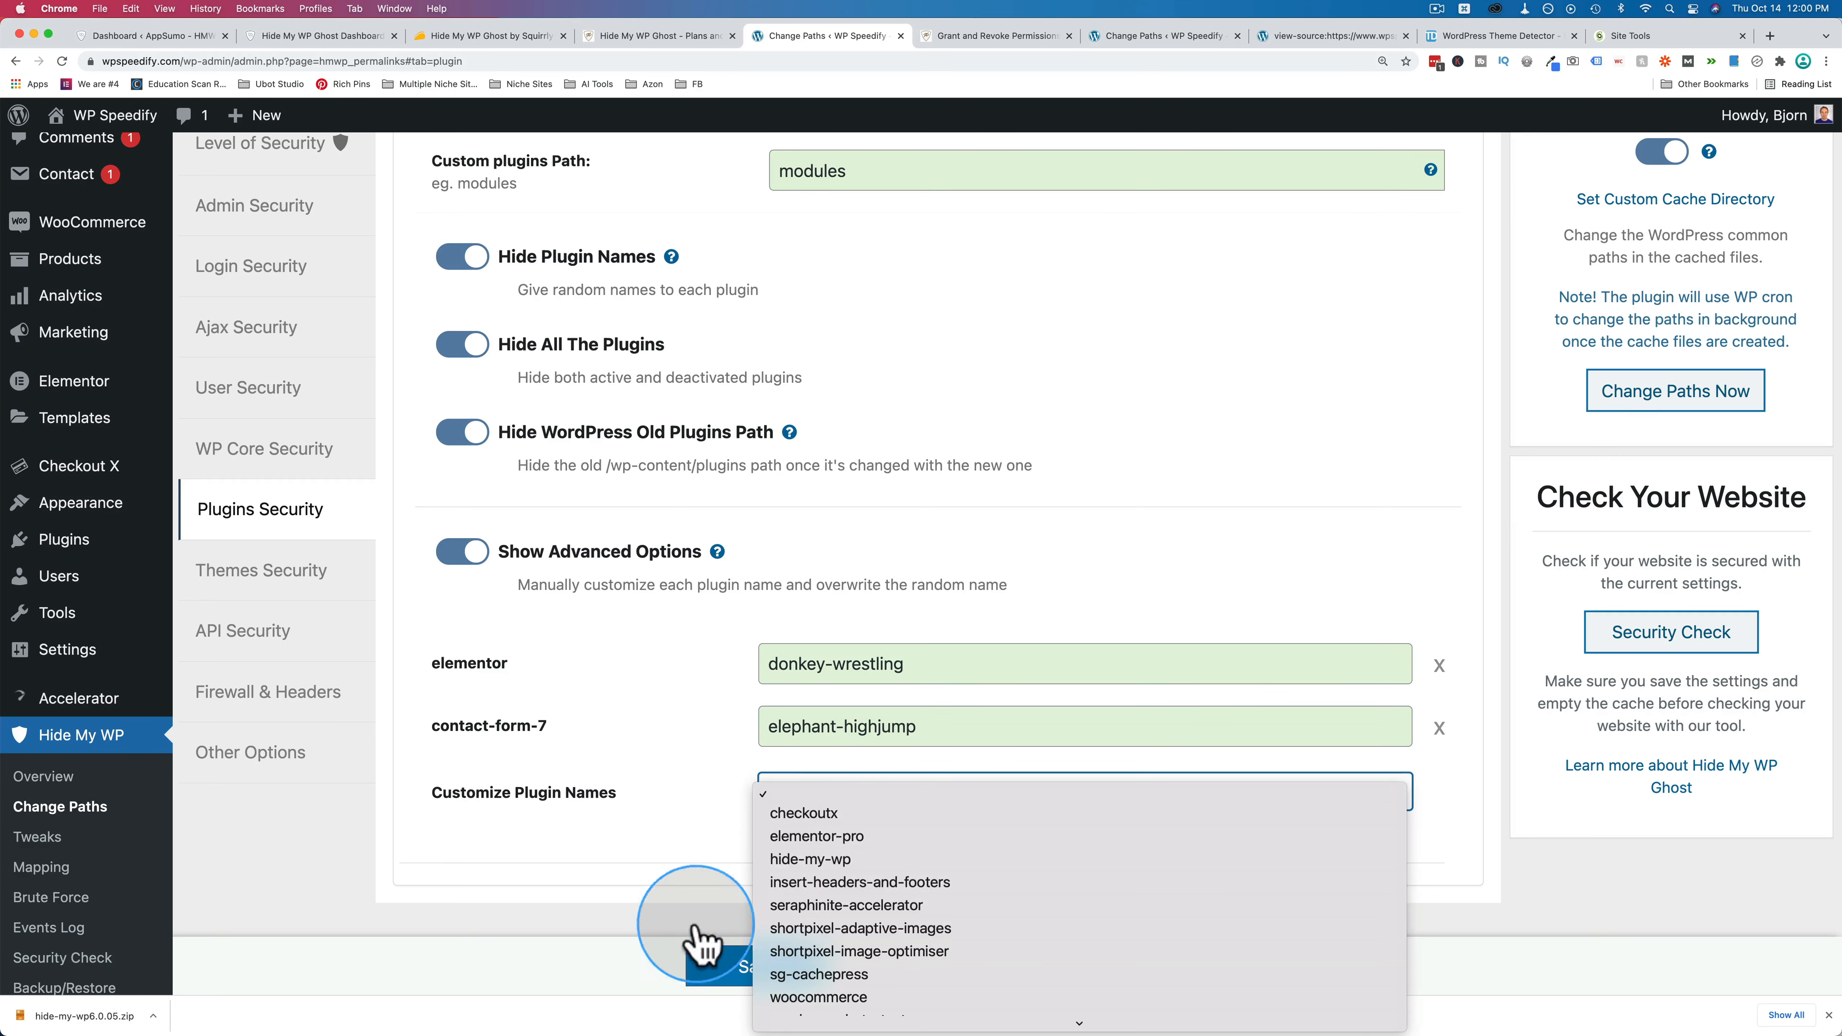
left_click(700, 827)
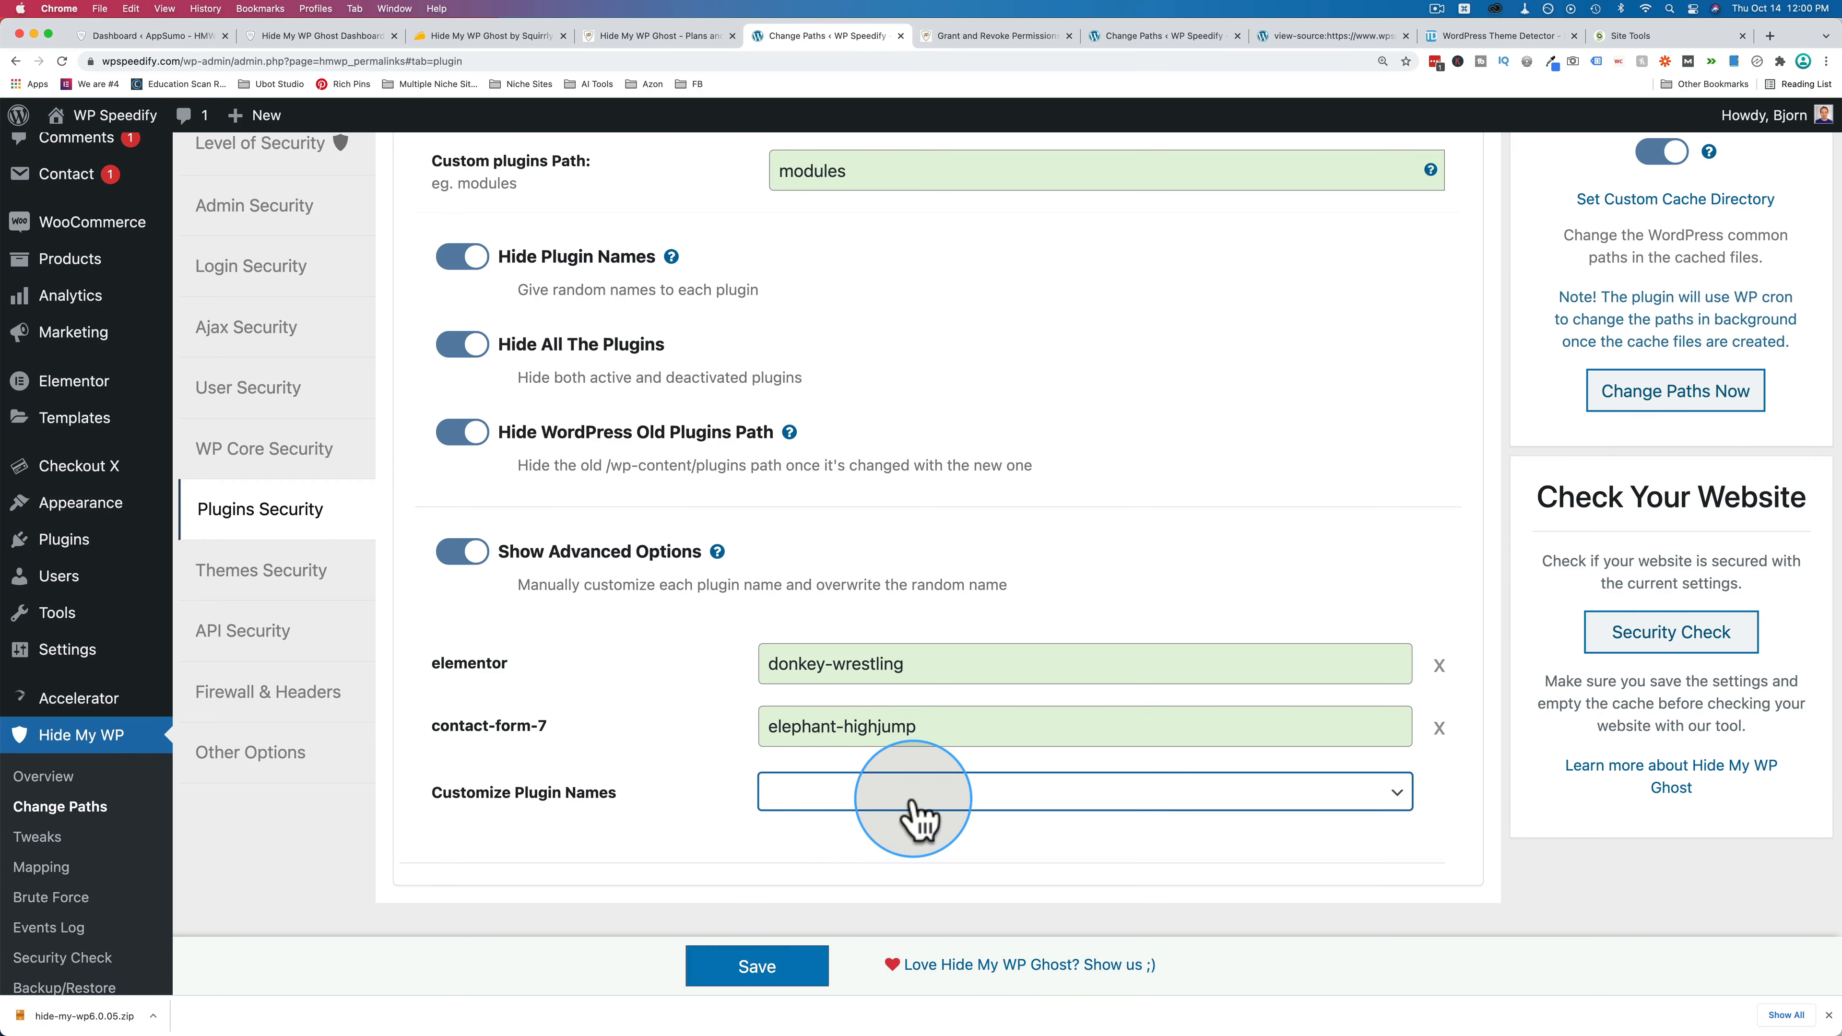
left_click(753, 972)
Review the custom names entered for the elementor and contact-form-7 plugins.
scroll(671, 589, "down", 2)
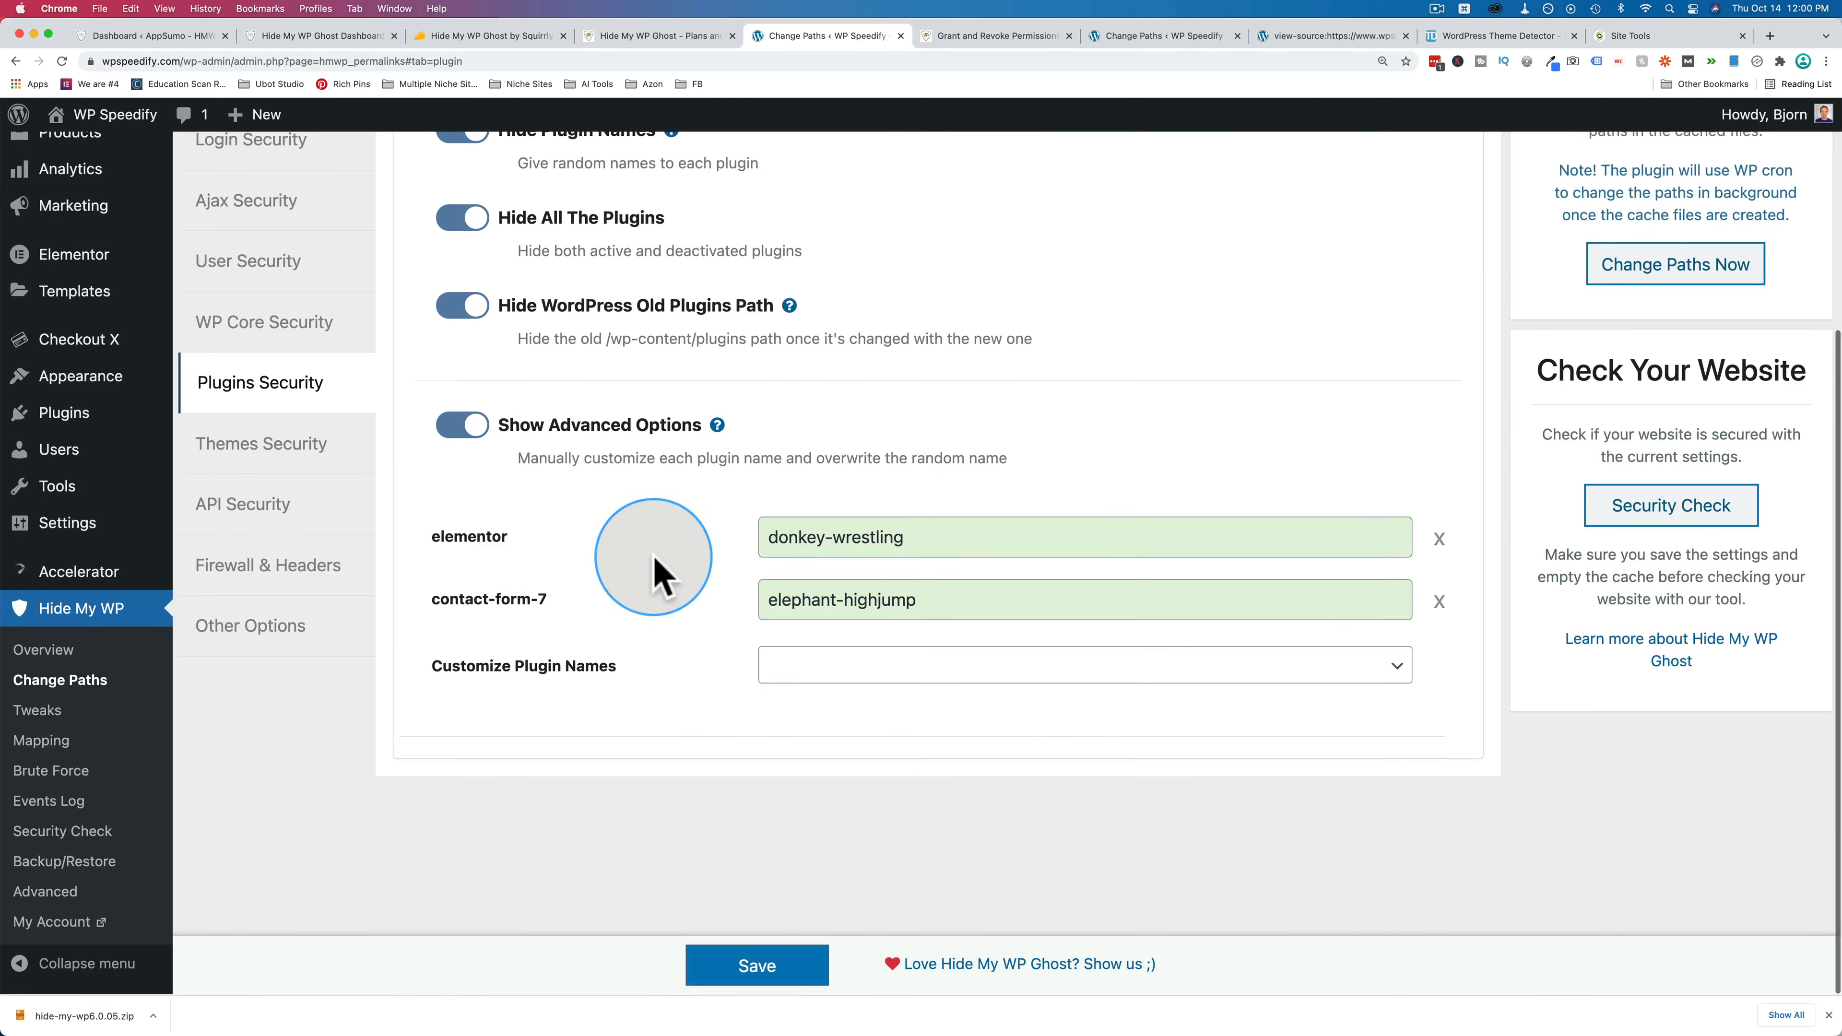
left_click_drag(936, 546, 758, 544)
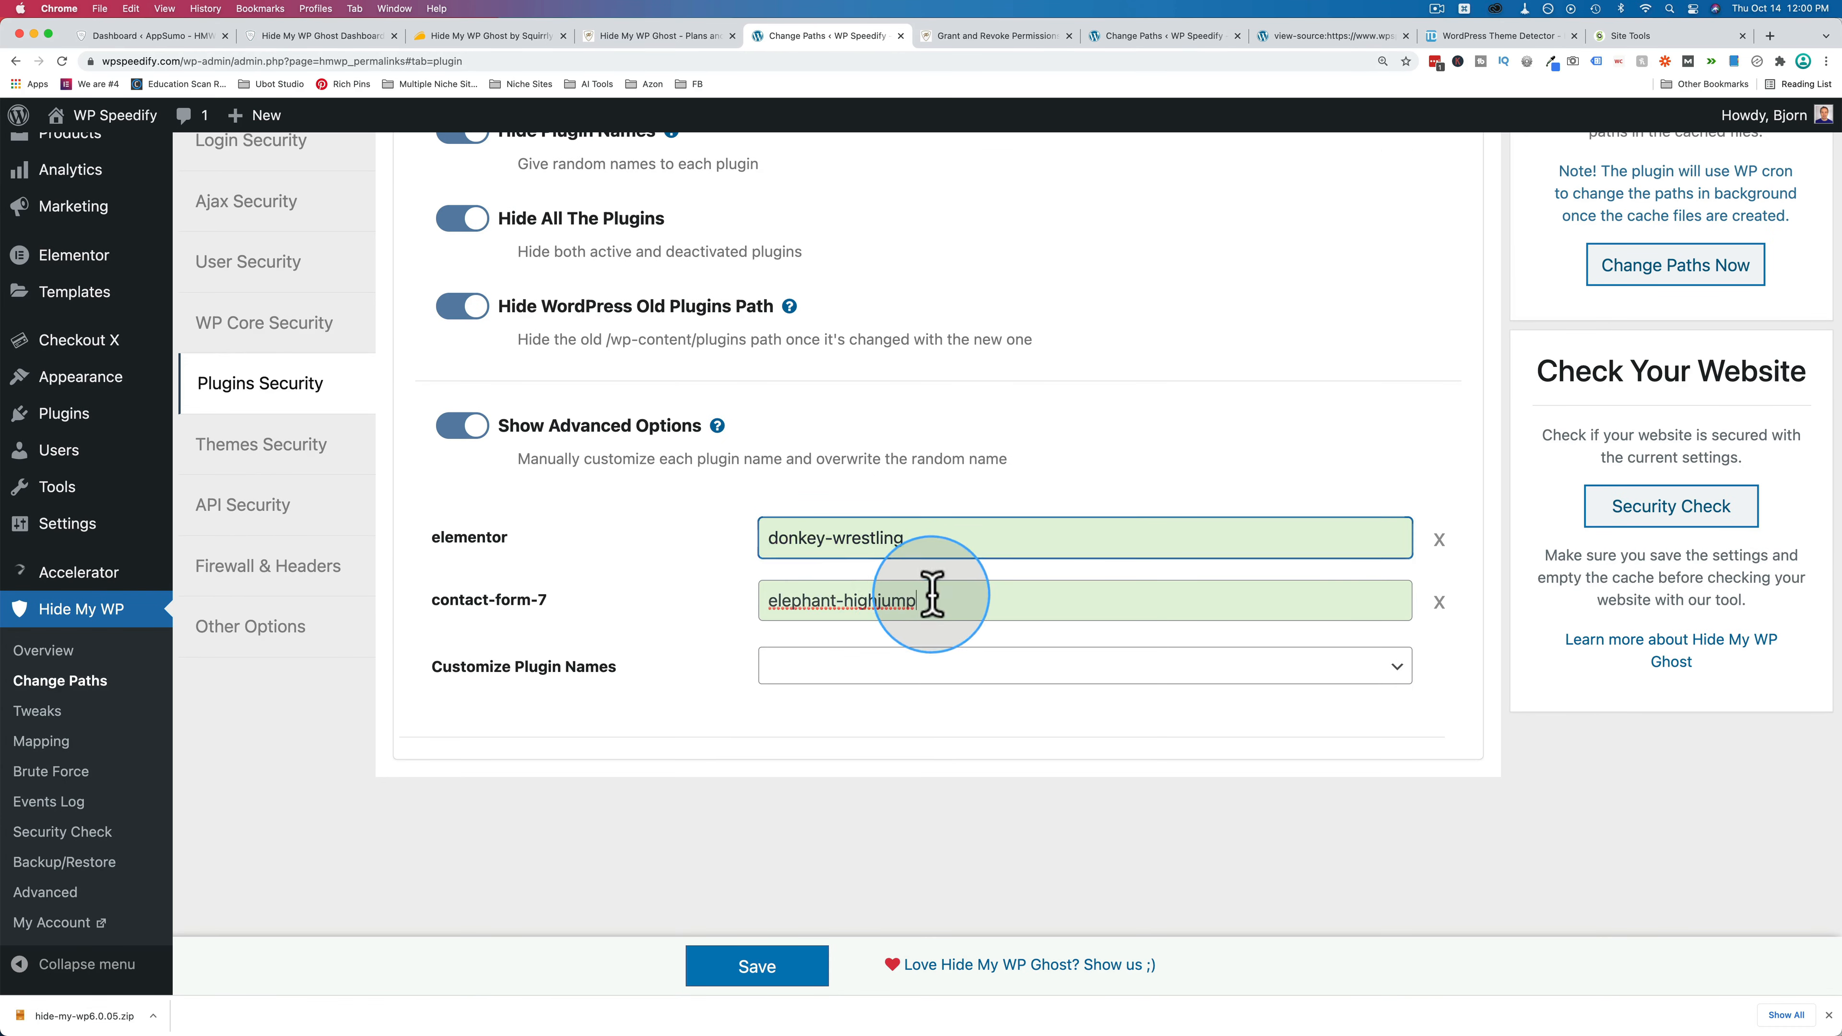
left_click_drag(937, 602, 696, 617)
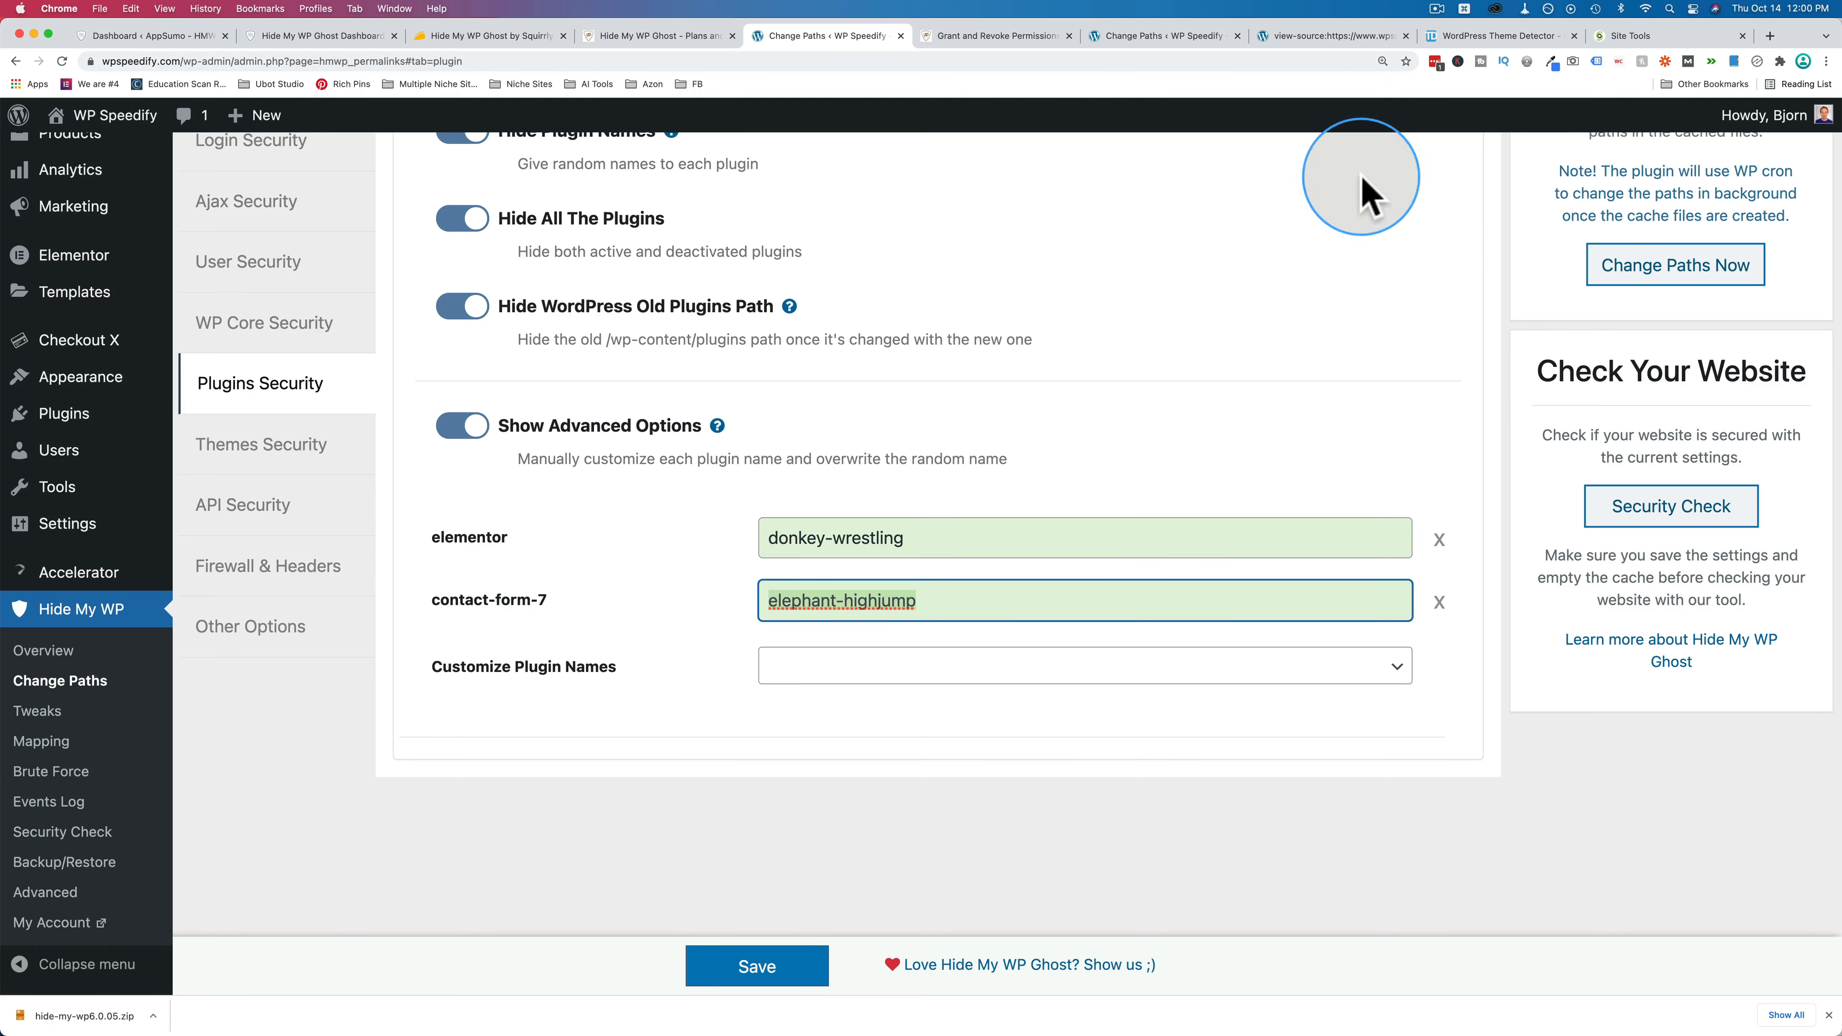
Show the advanced options in the Themes Security settings and look through the themes available for custom naming.
left_click(258, 464)
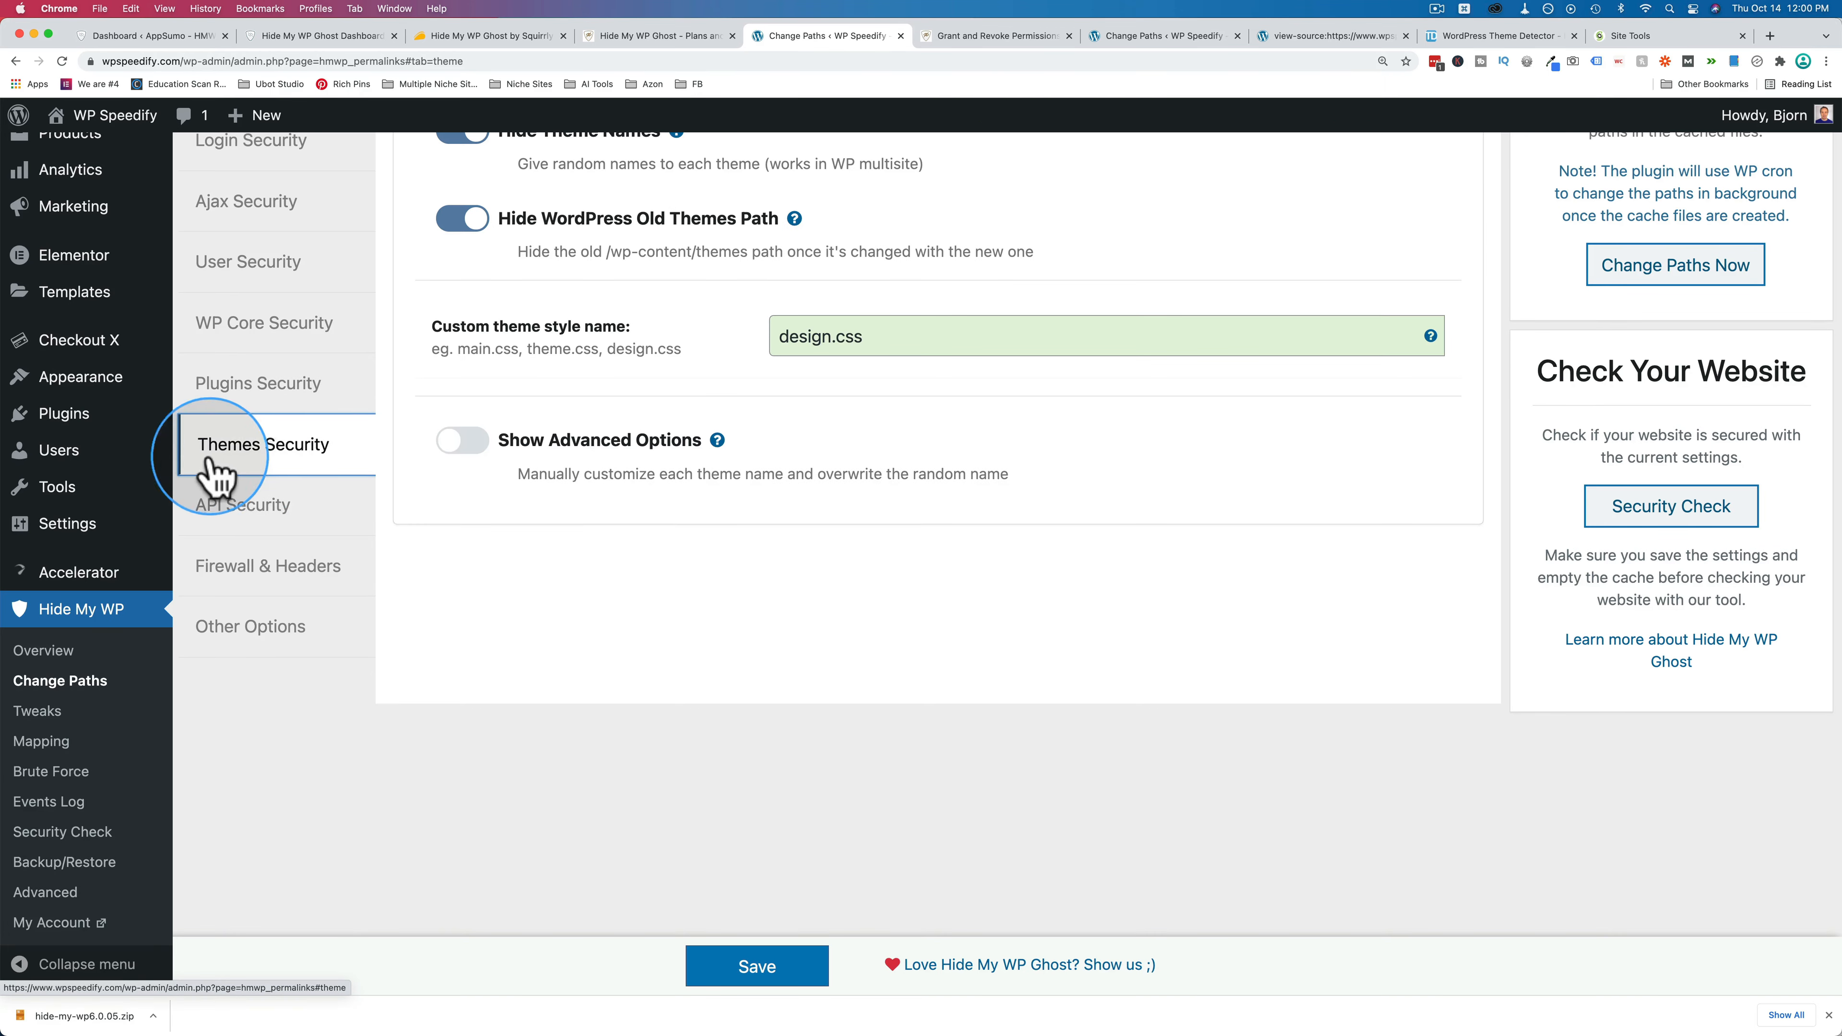
scroll(521, 522, "up", 1)
scroll(515, 486, "up", 3)
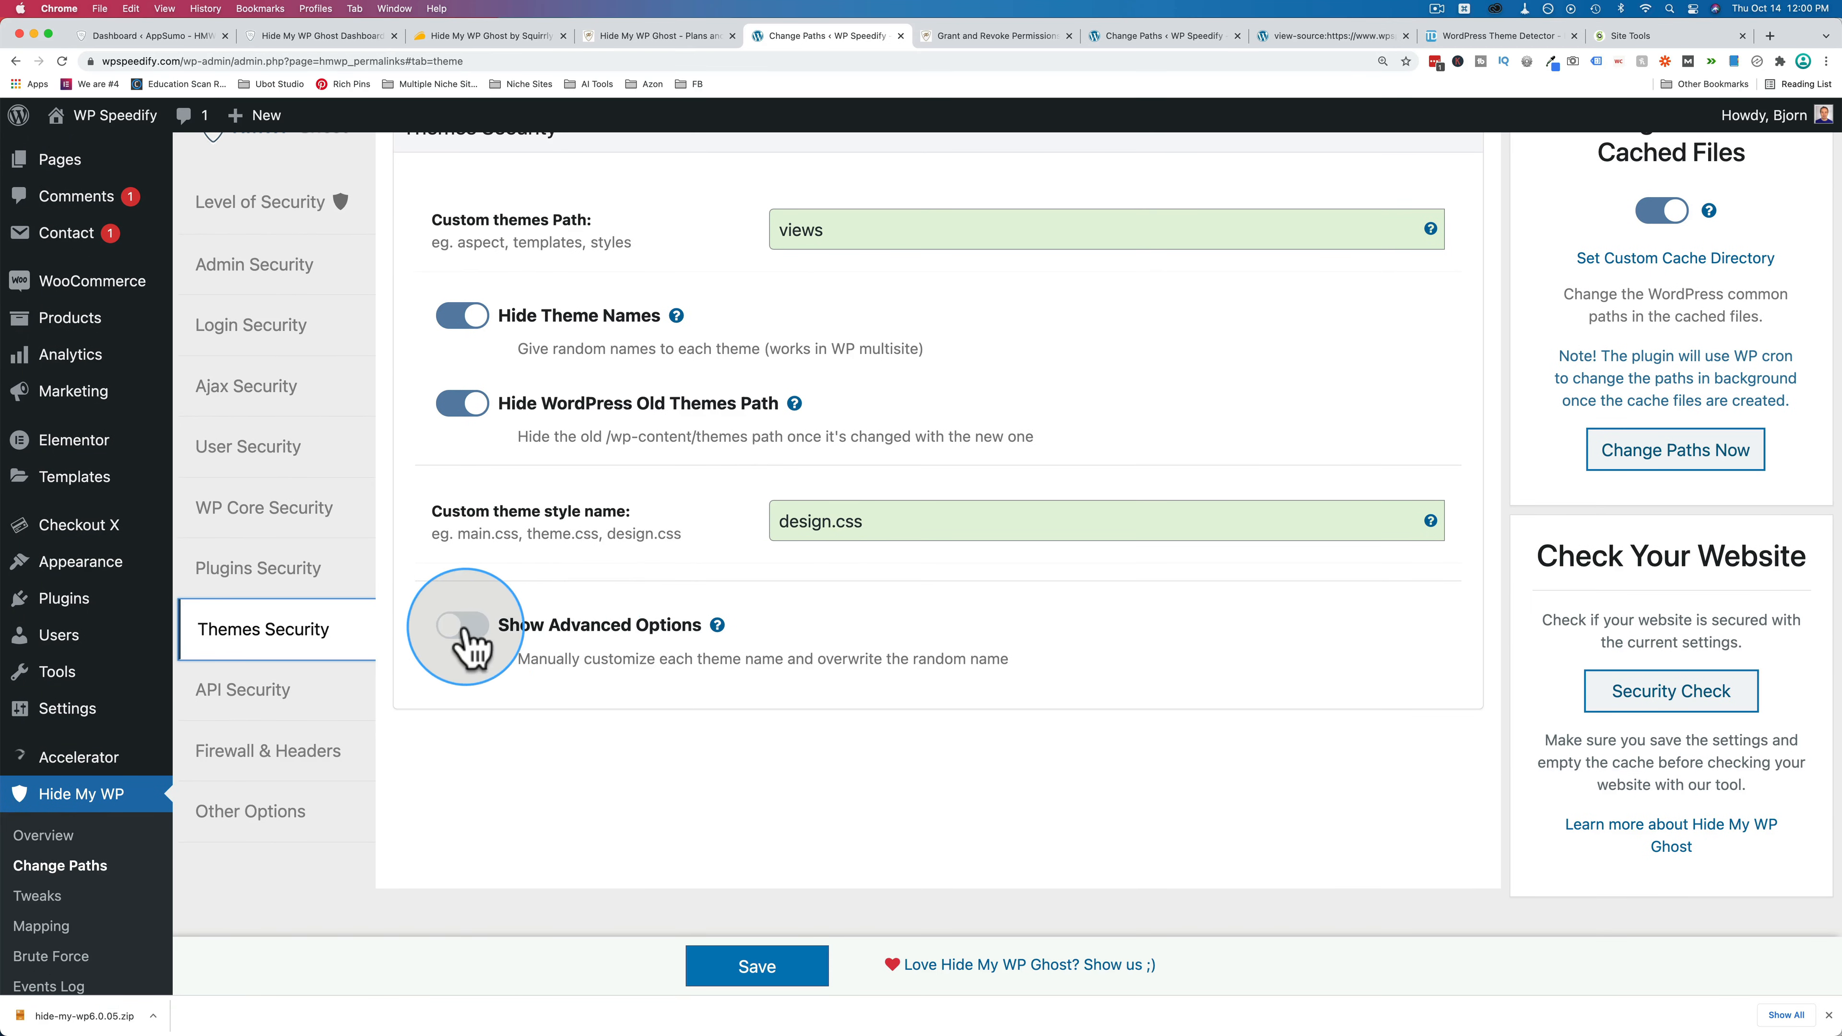
left_click(465, 631)
scroll(547, 659, "down", 3)
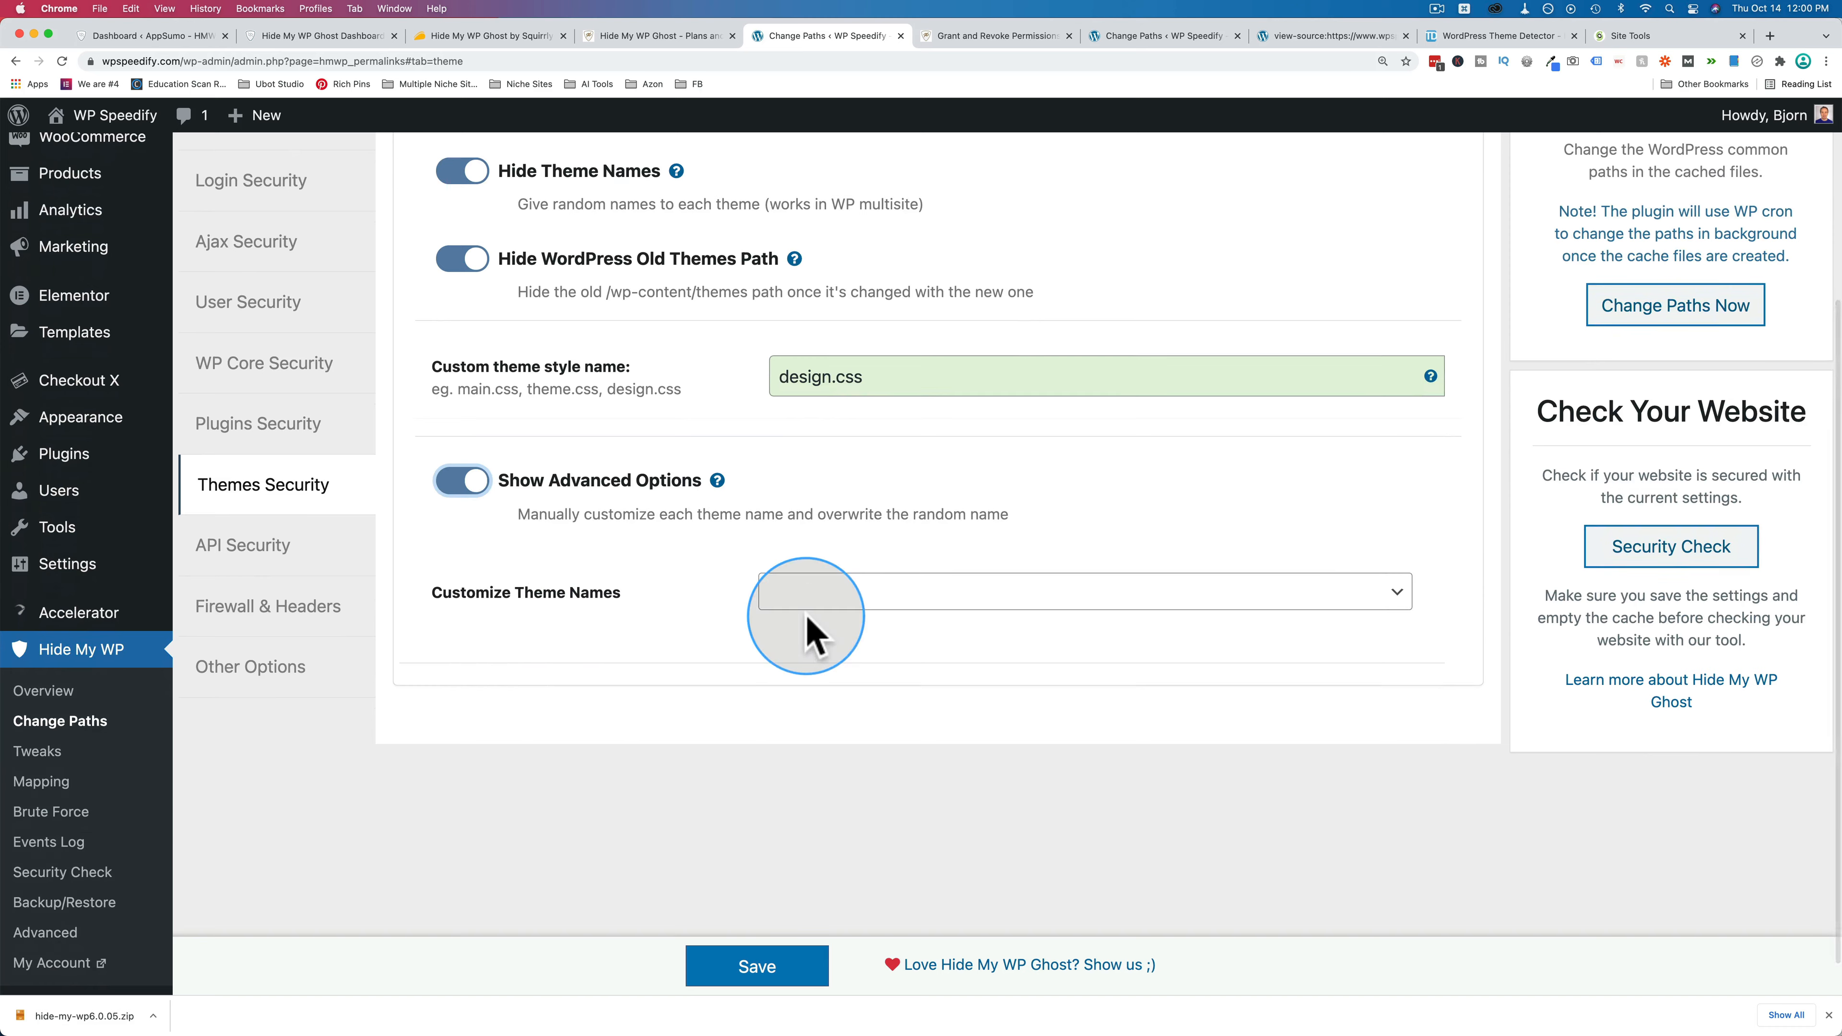
left_click(850, 602)
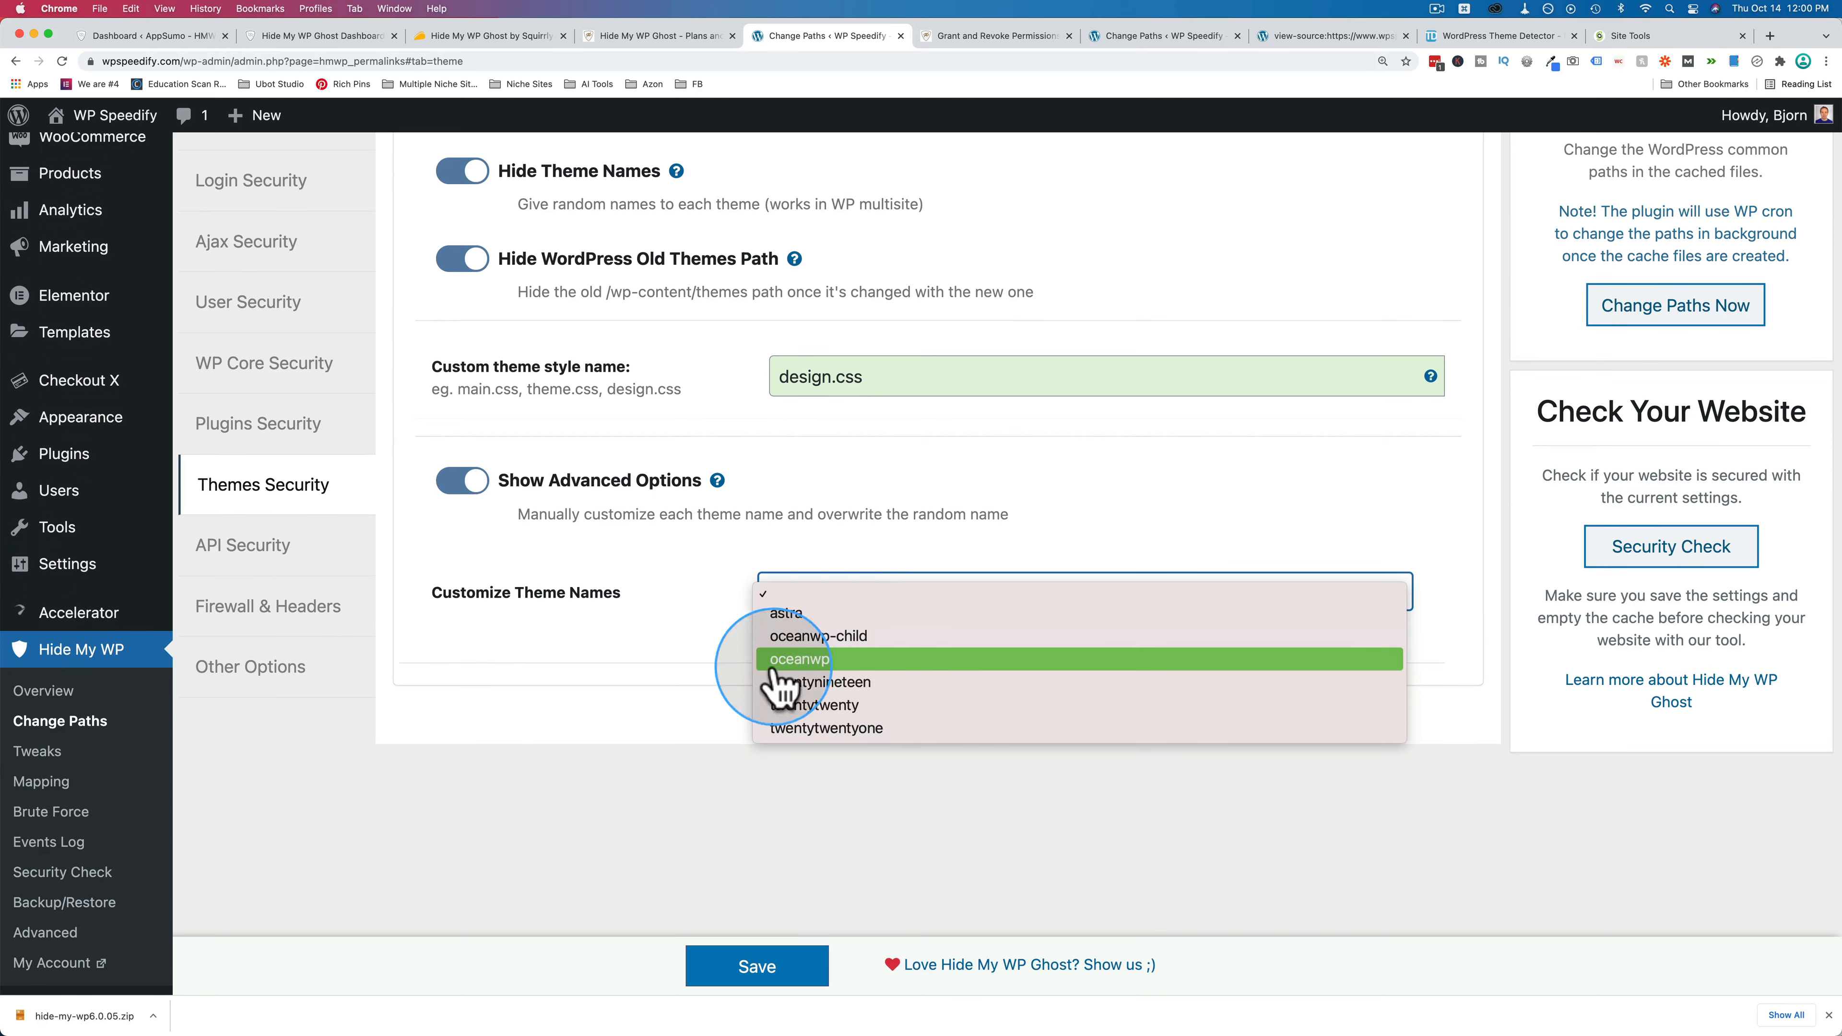
left_click(631, 541)
Open the API Security settings and review the custom wp-json path, REST API and XML-RPC options.
left_click(268, 568)
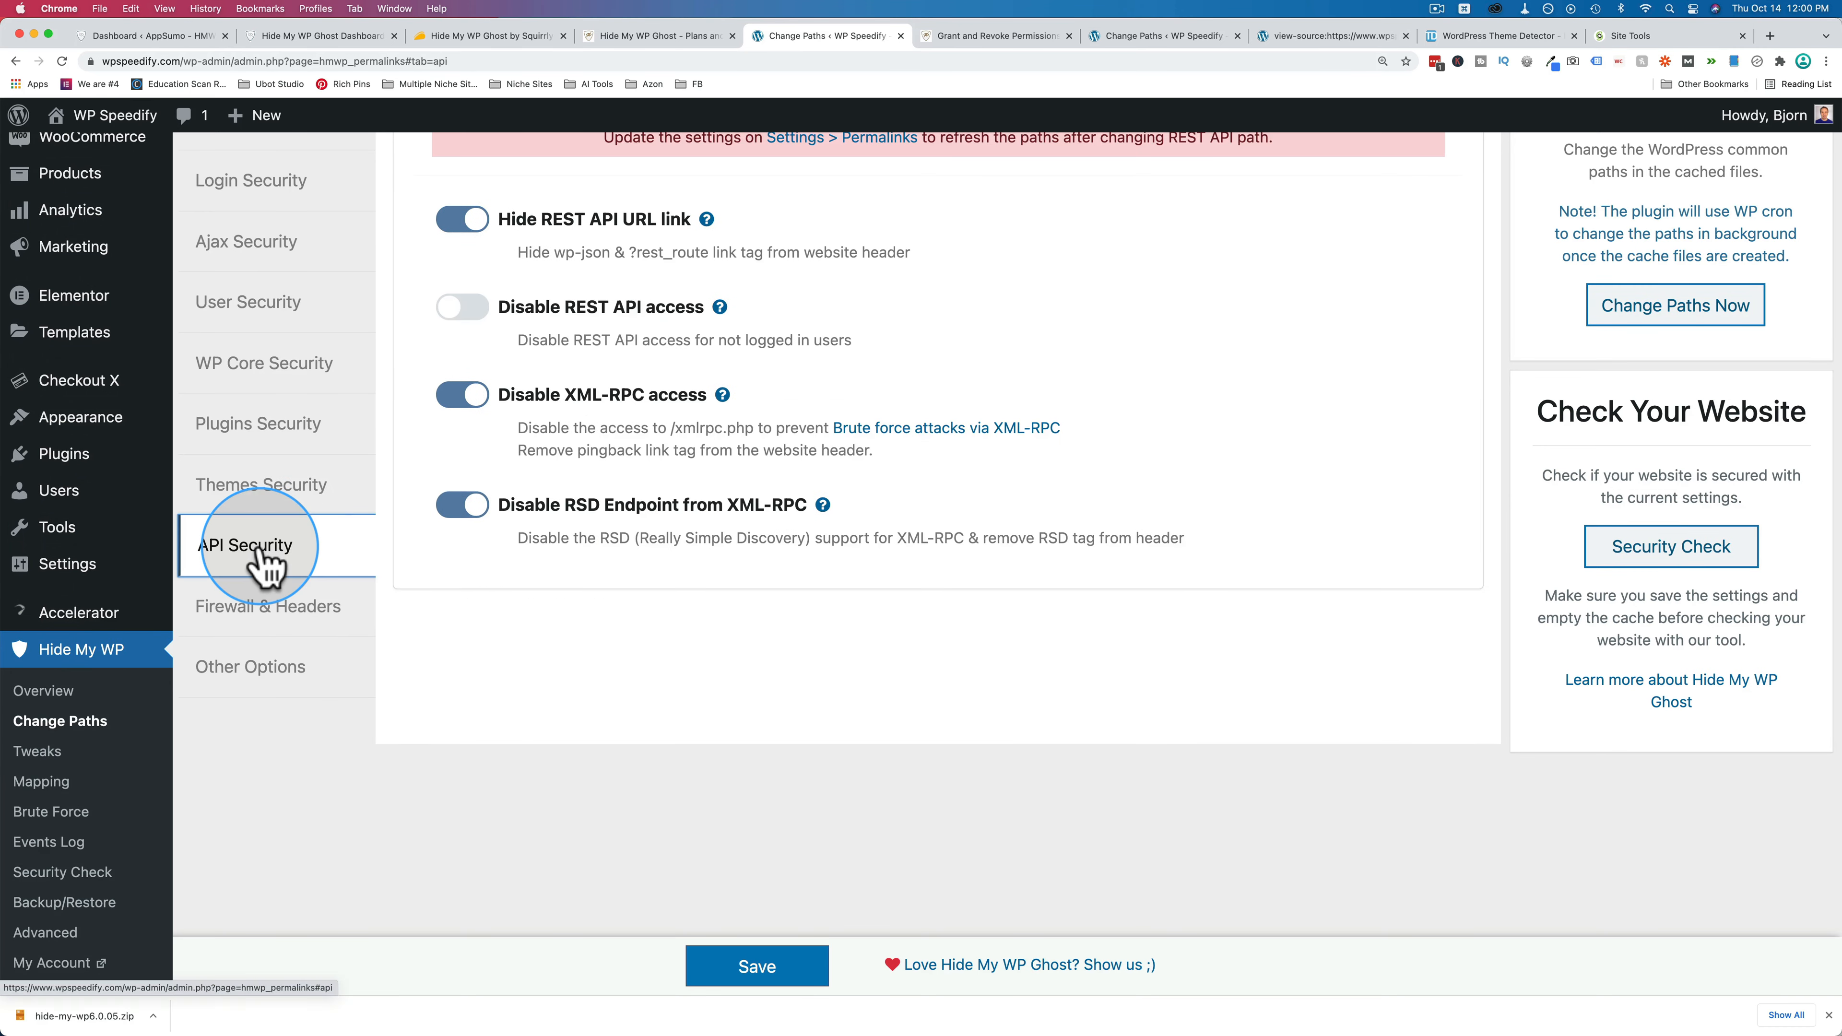
scroll(428, 653, "up", 2)
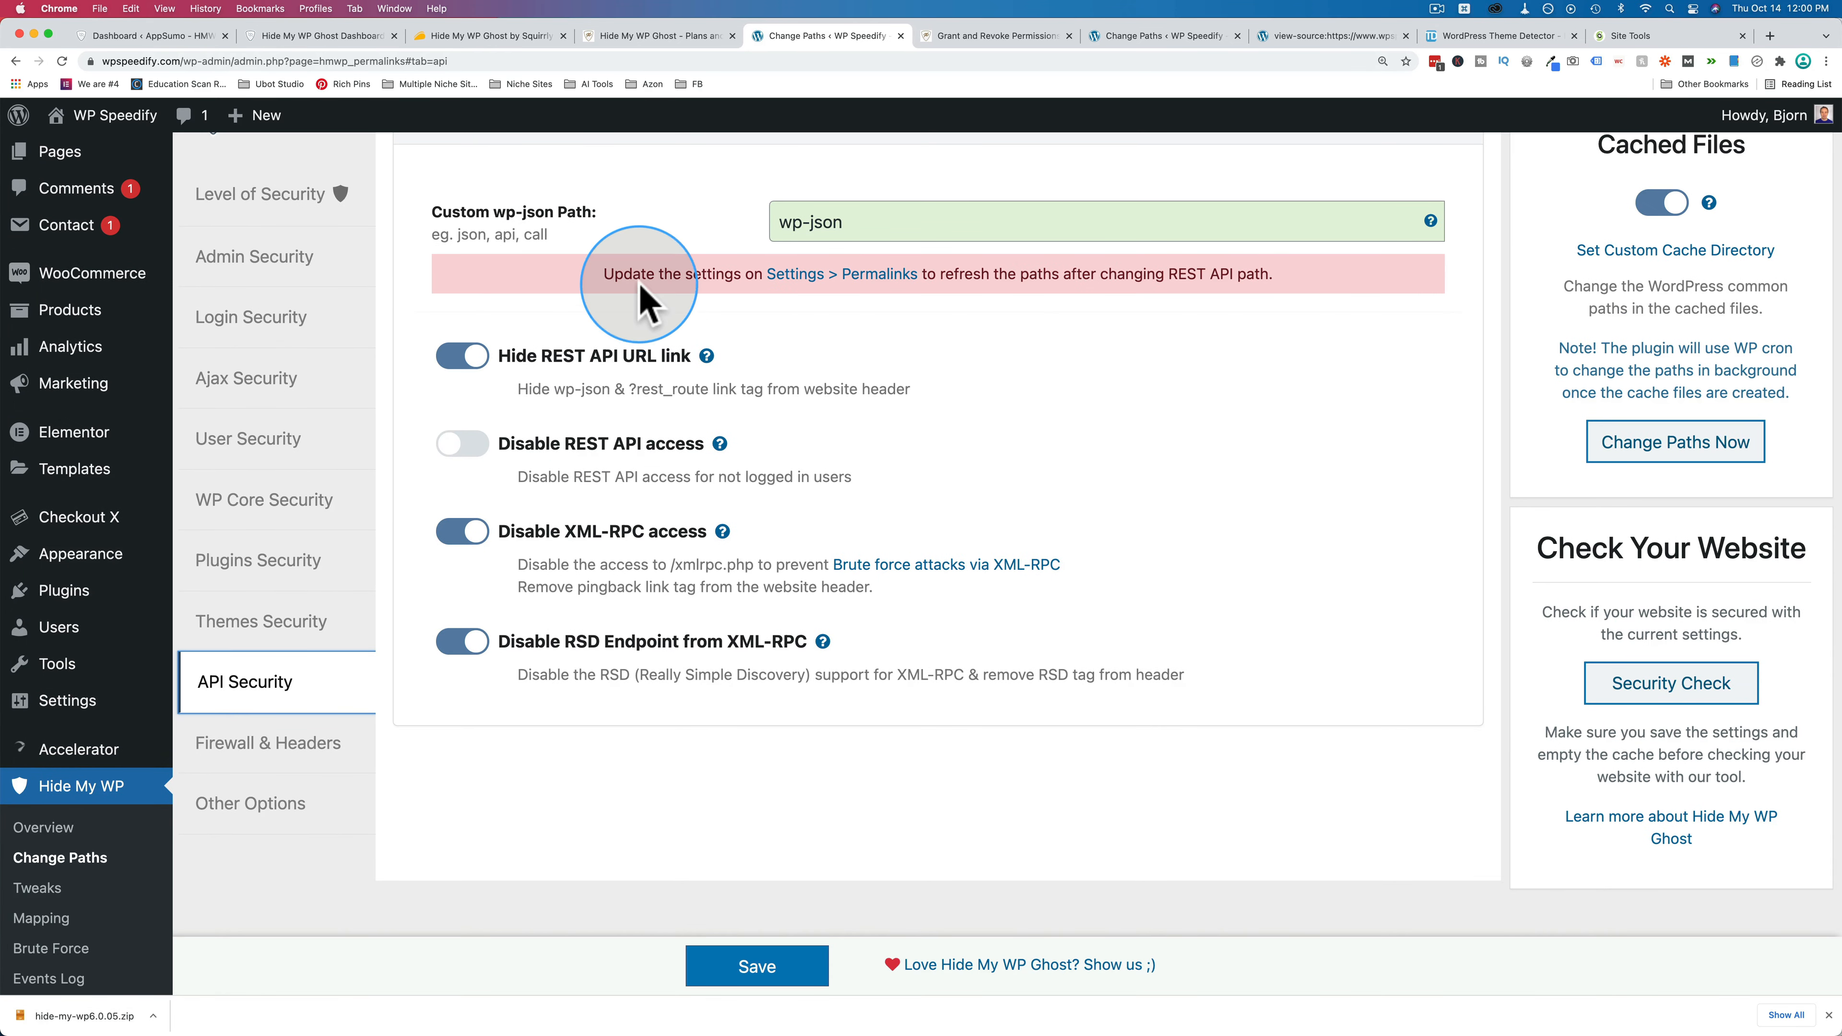
Turn on Disable REST API access in the API Security settings and save.
left_click_drag(596, 276, 1281, 284)
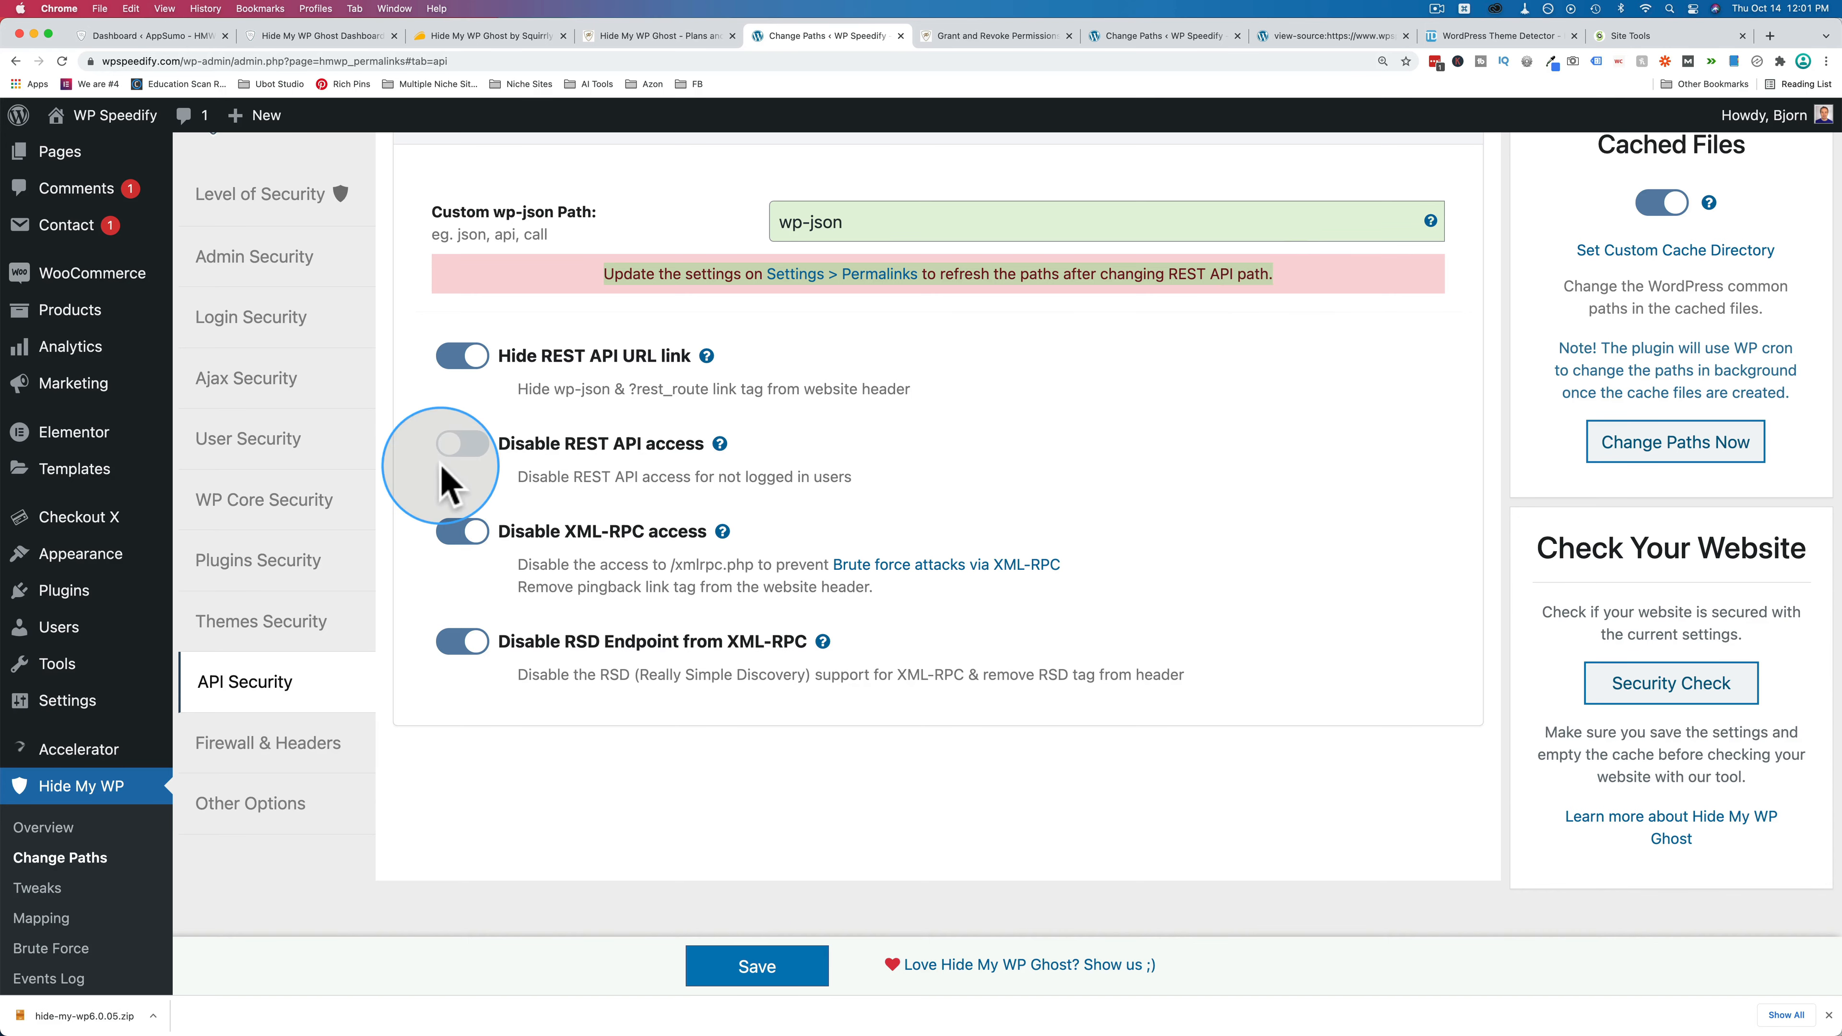
left_click(715, 964)
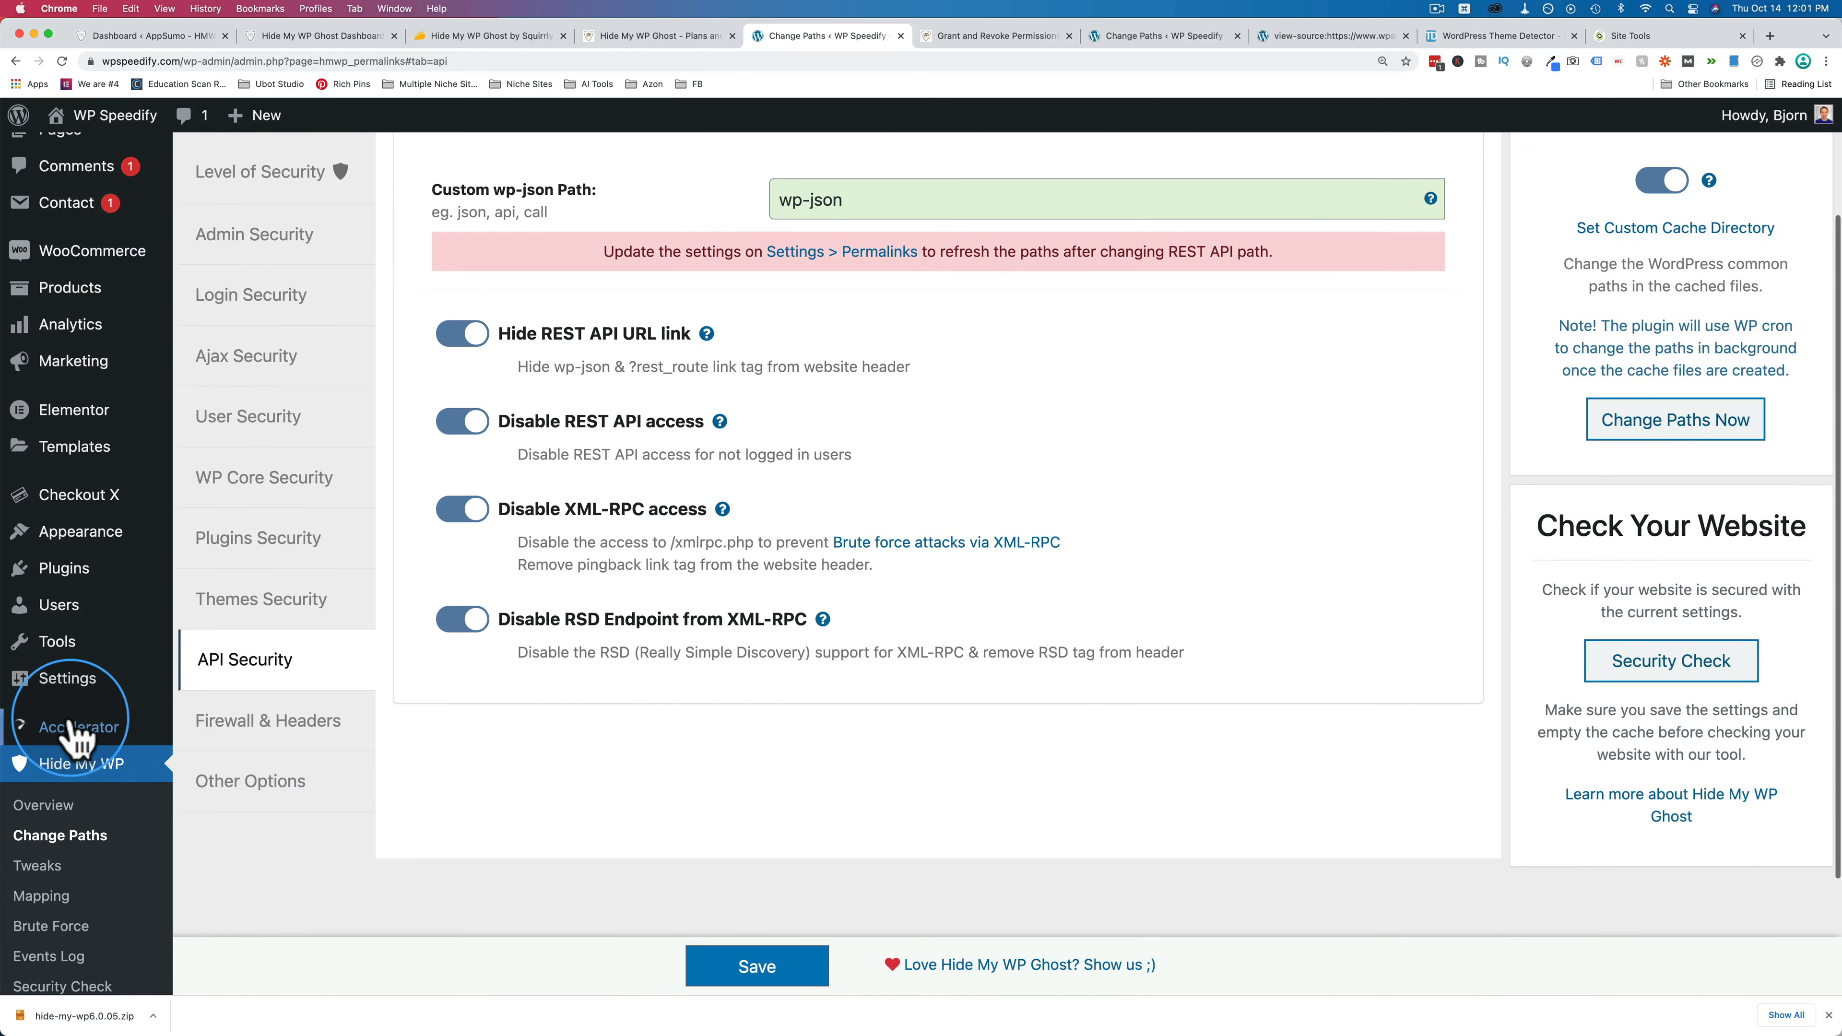
Open WordPress's Permalinks settings in a separate tab, save them unchanged to refresh the paths, and close that tab.
mouse_move(68, 678)
left_click(207, 790, "super")
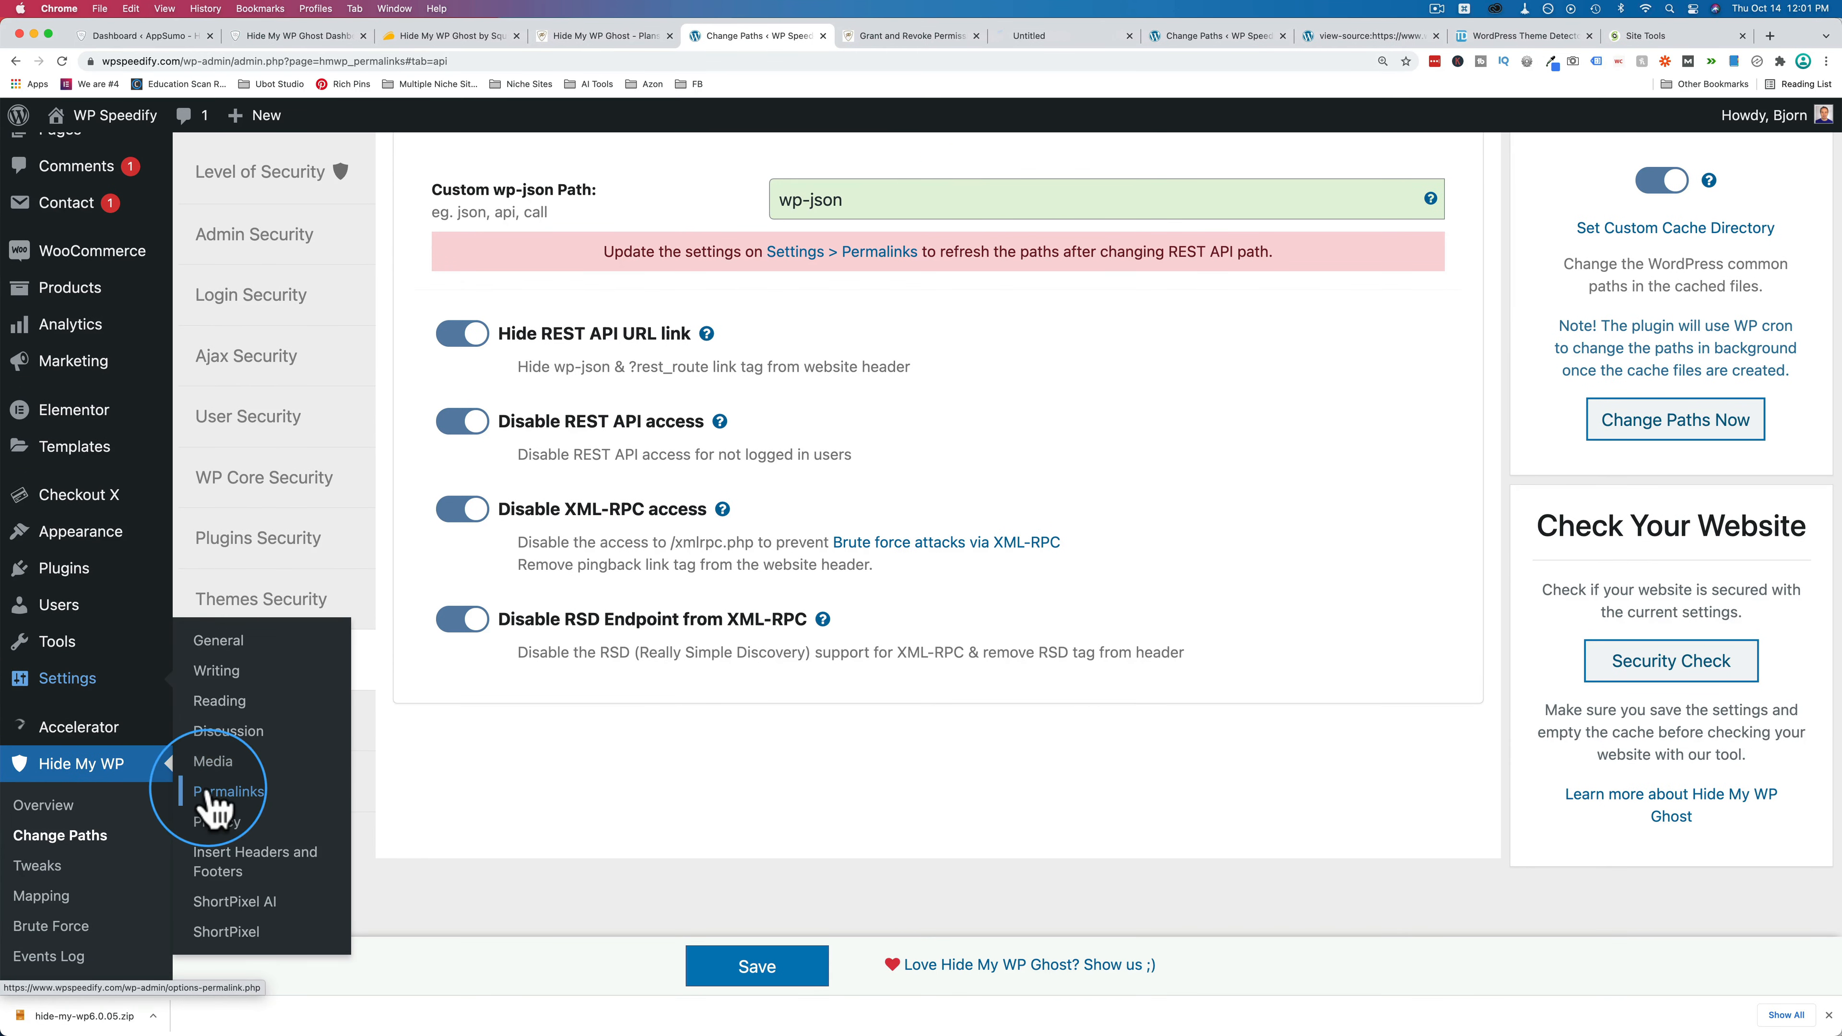
left_click(1037, 36)
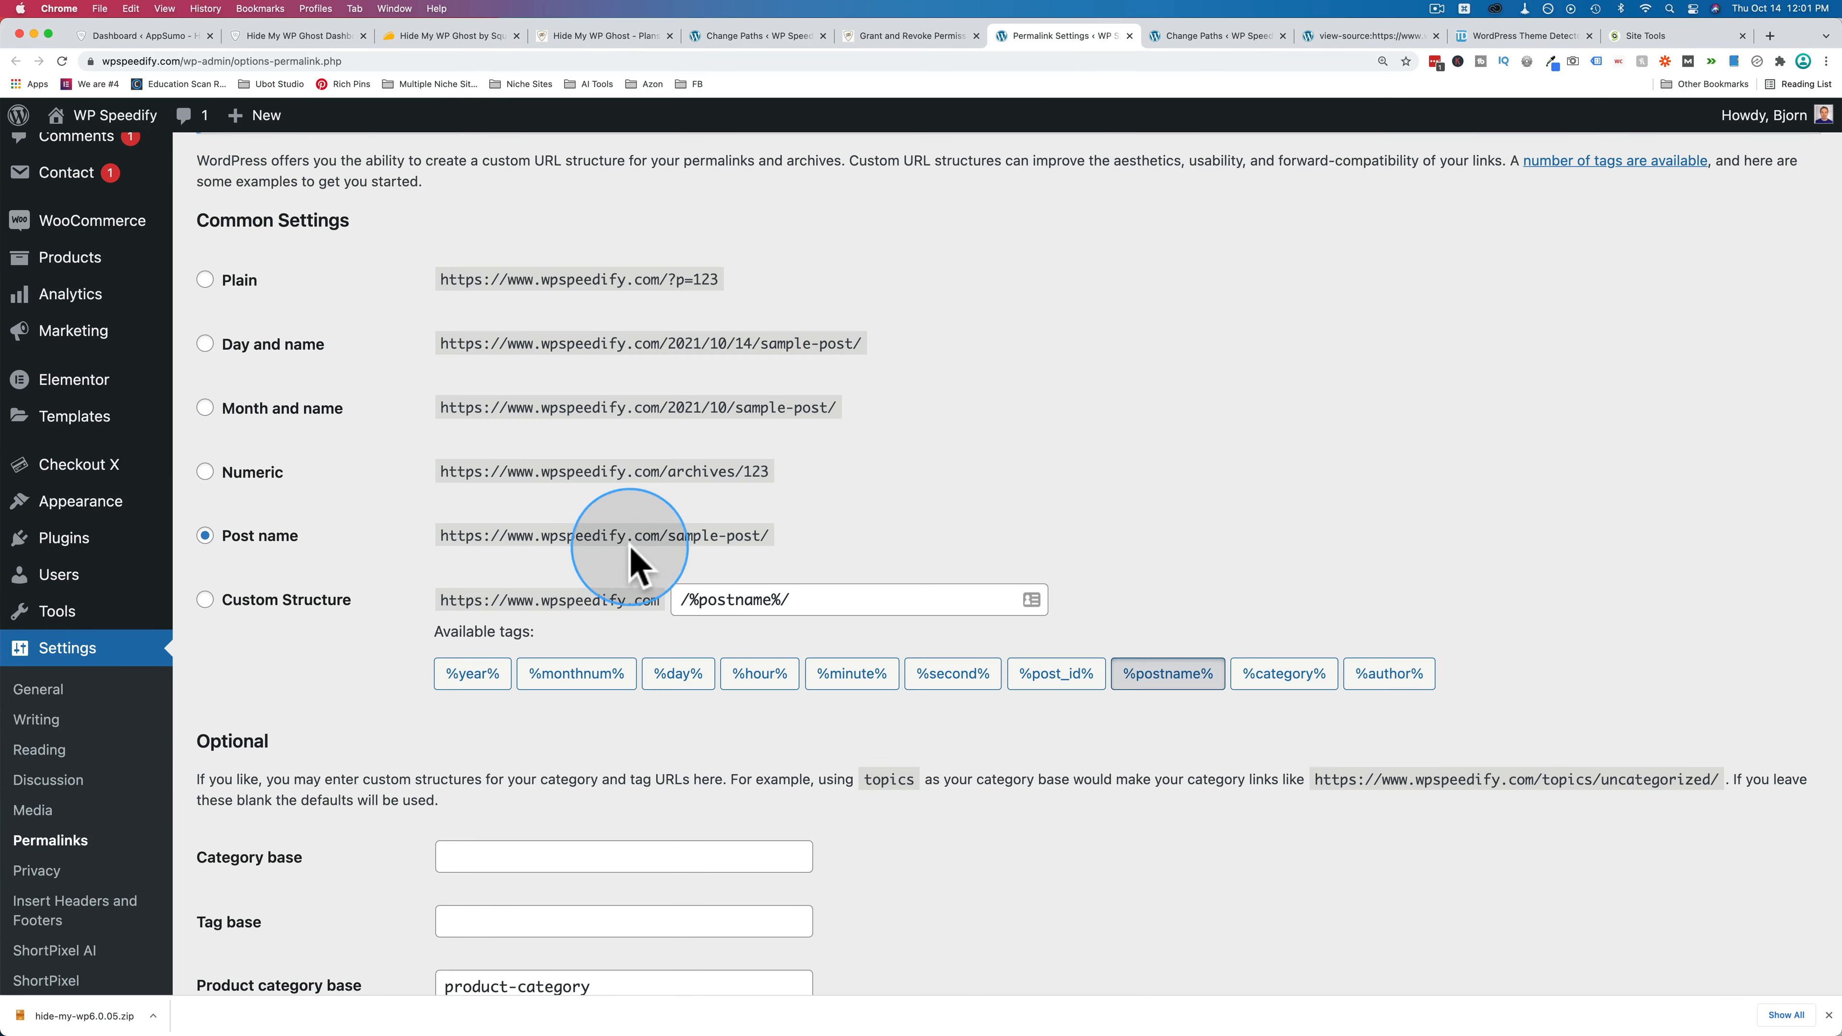
scroll(424, 544, "down", 10)
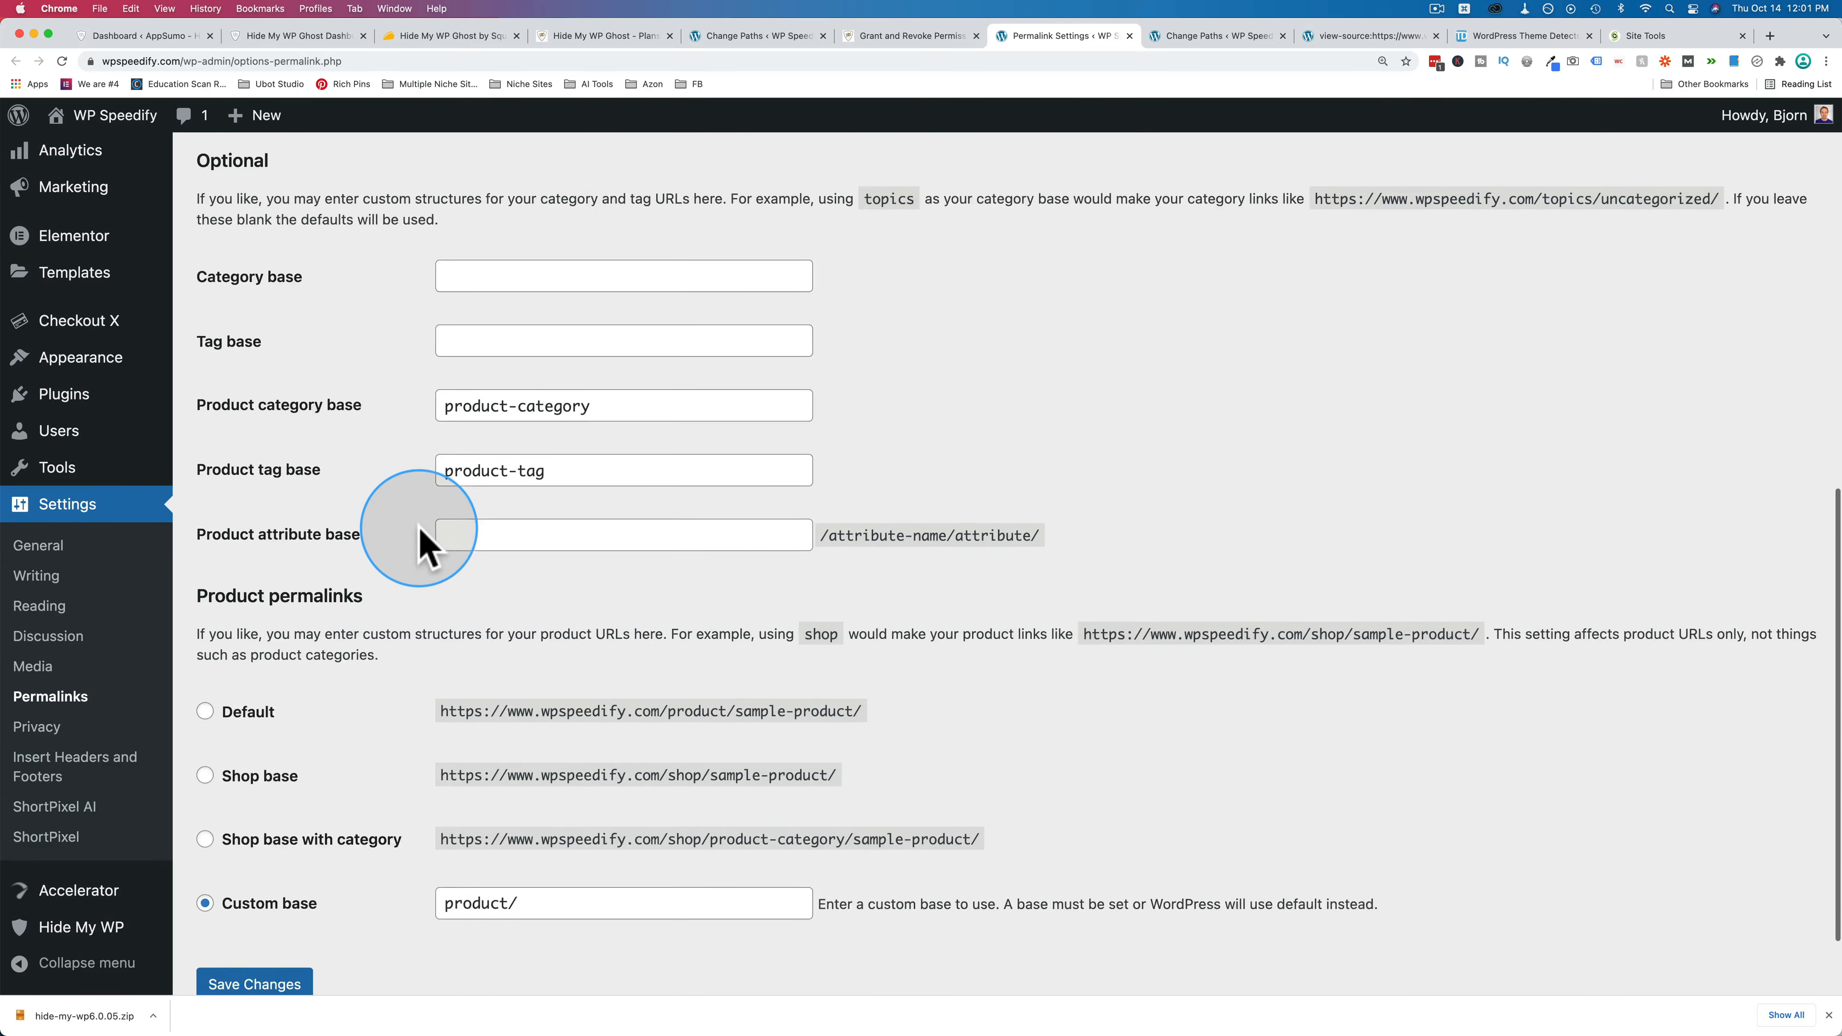
left_click(260, 880)
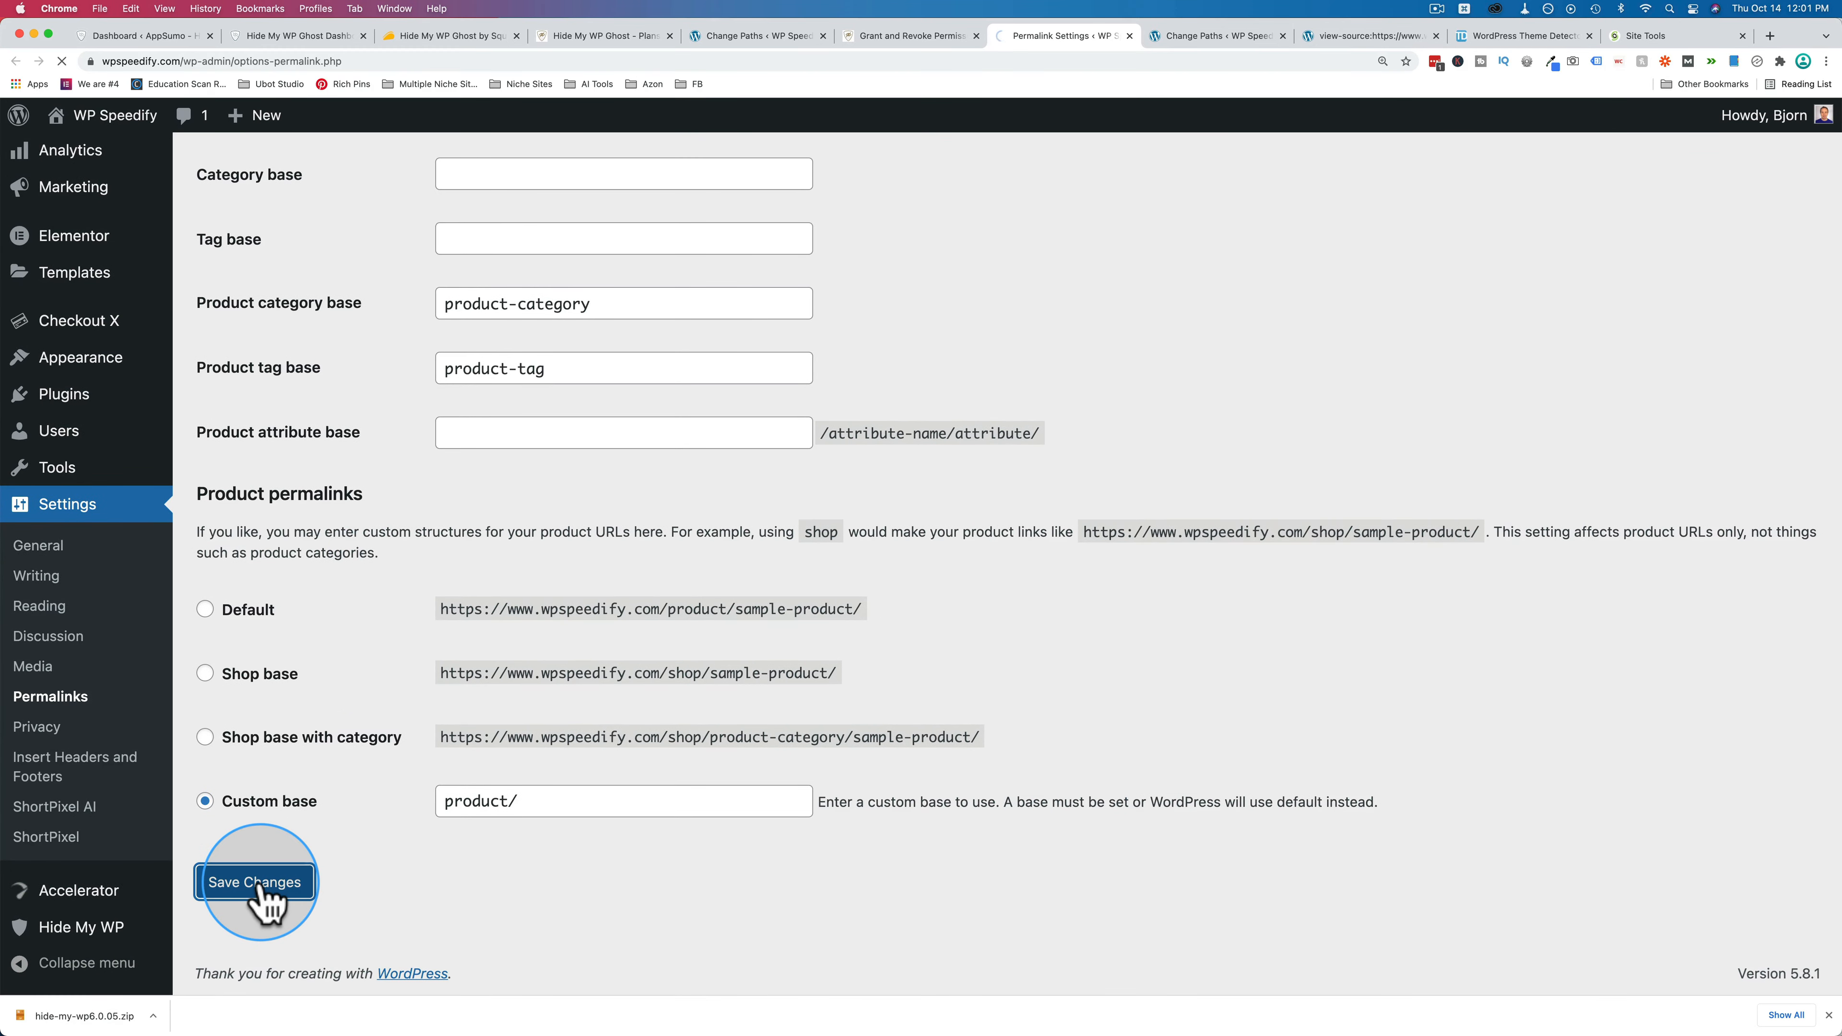
scroll(261, 900, "down", 15)
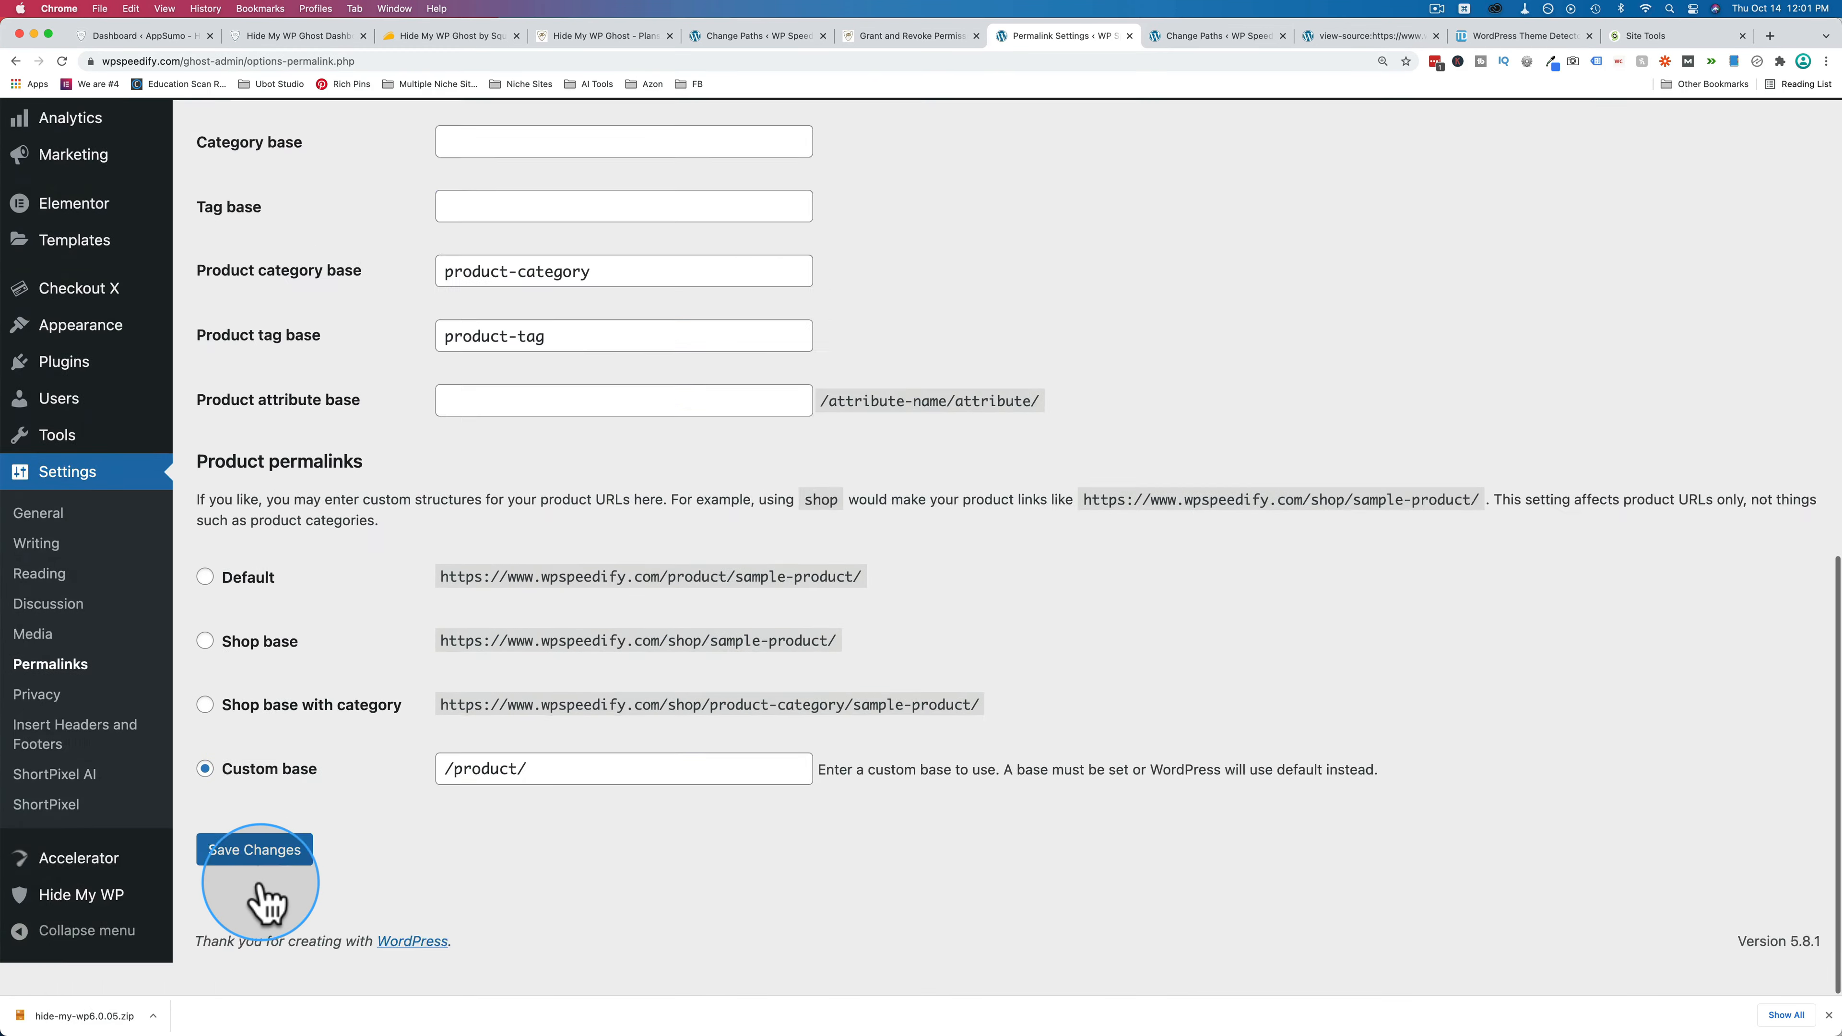
left_click(247, 891)
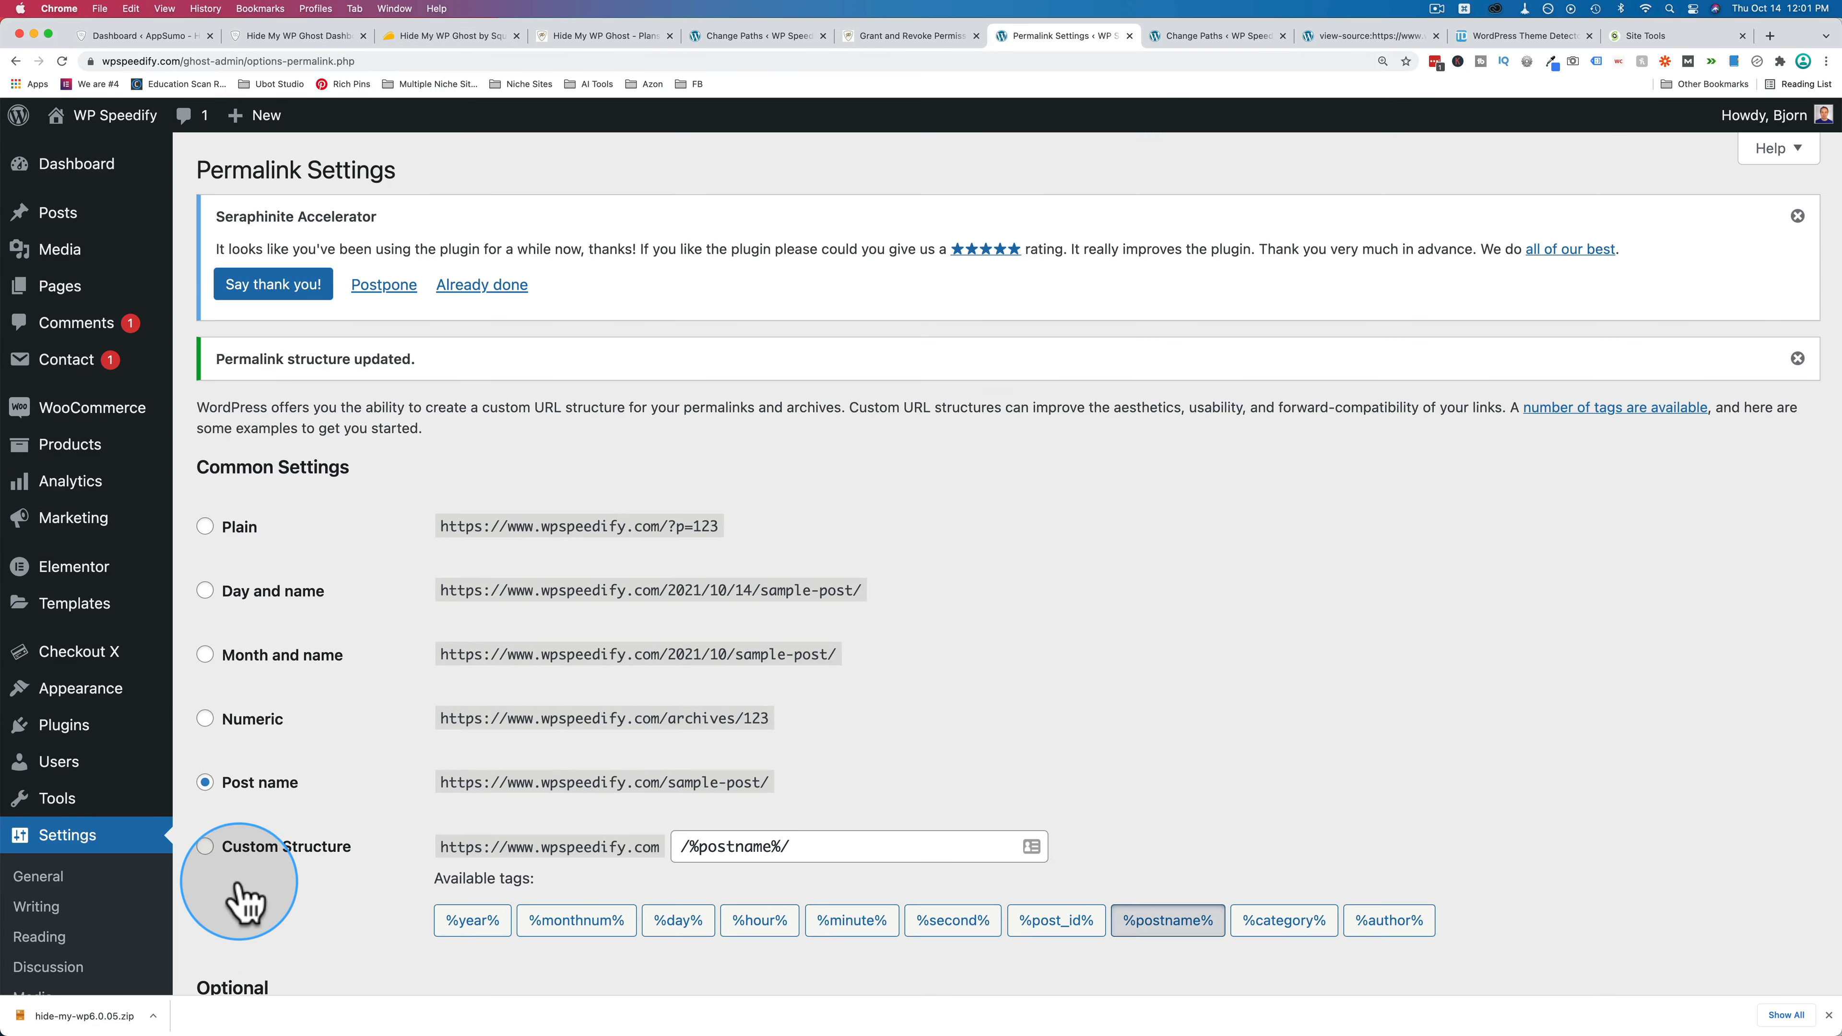
key("super+w")
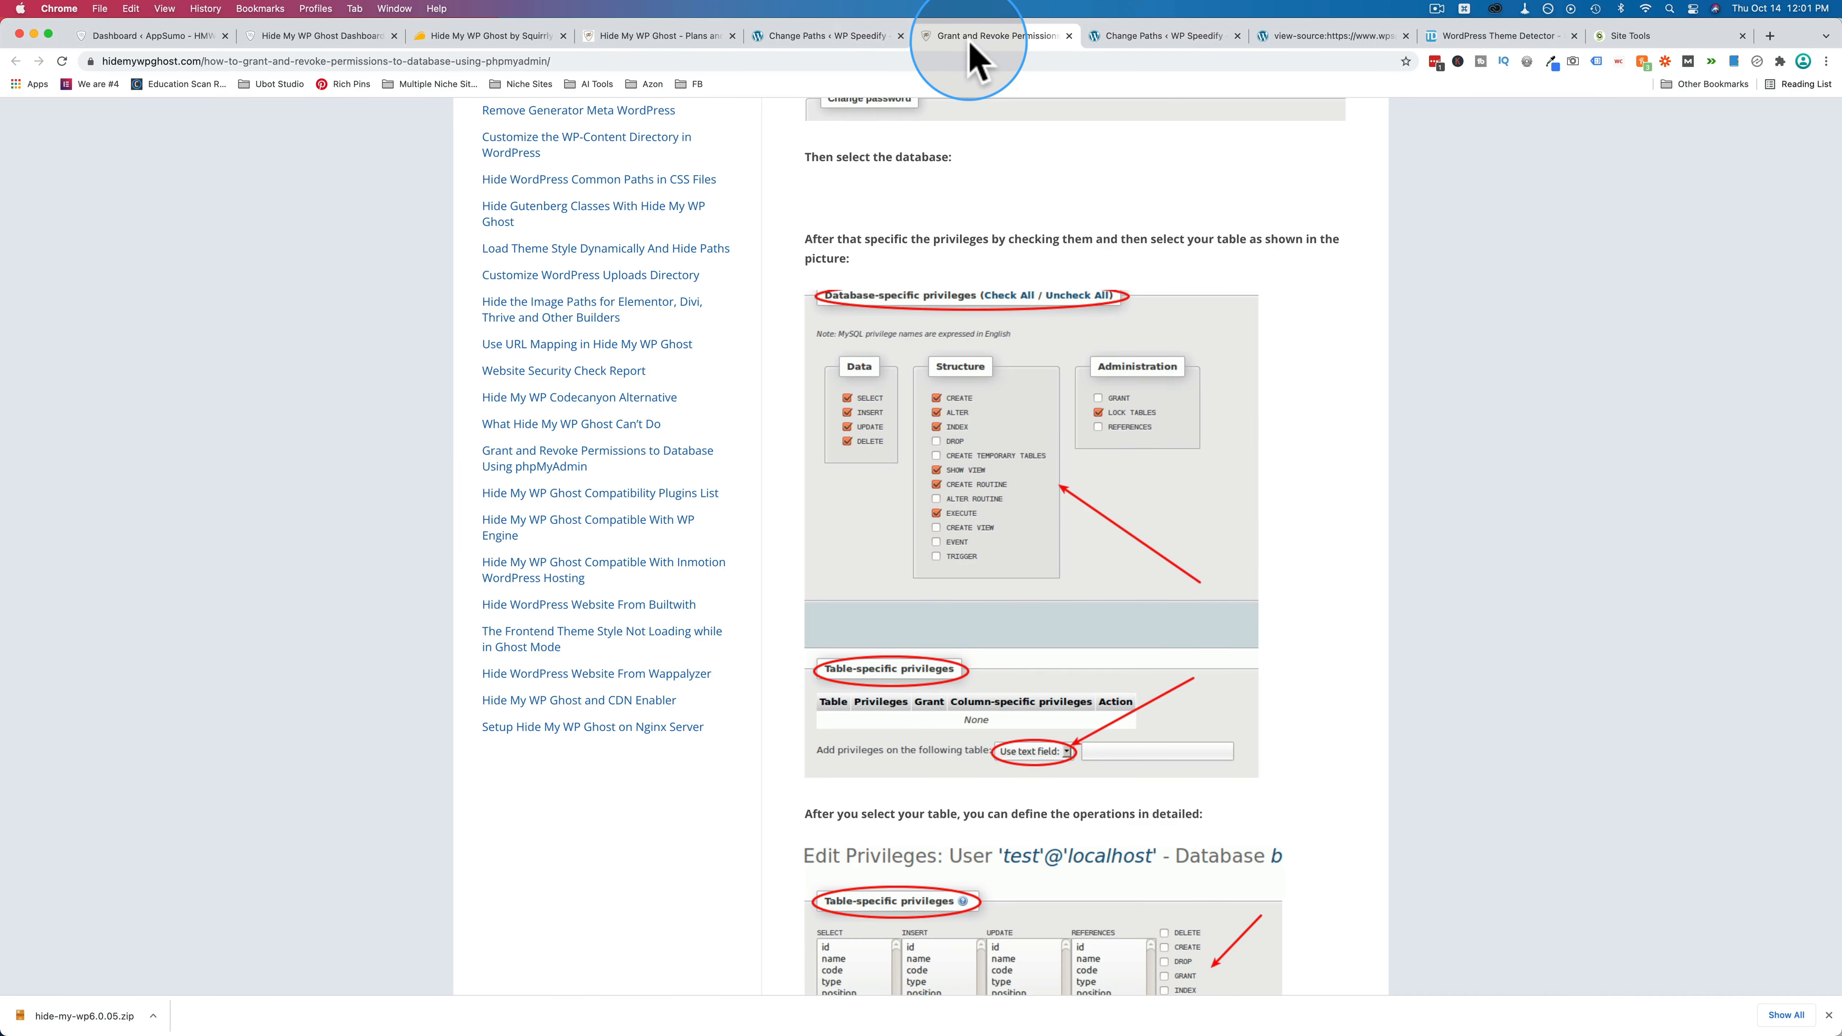
Back in Change Paths, open Firewall & Headers and review the security headers, the warning about changing them, and the firewall options.
left_click(846, 34)
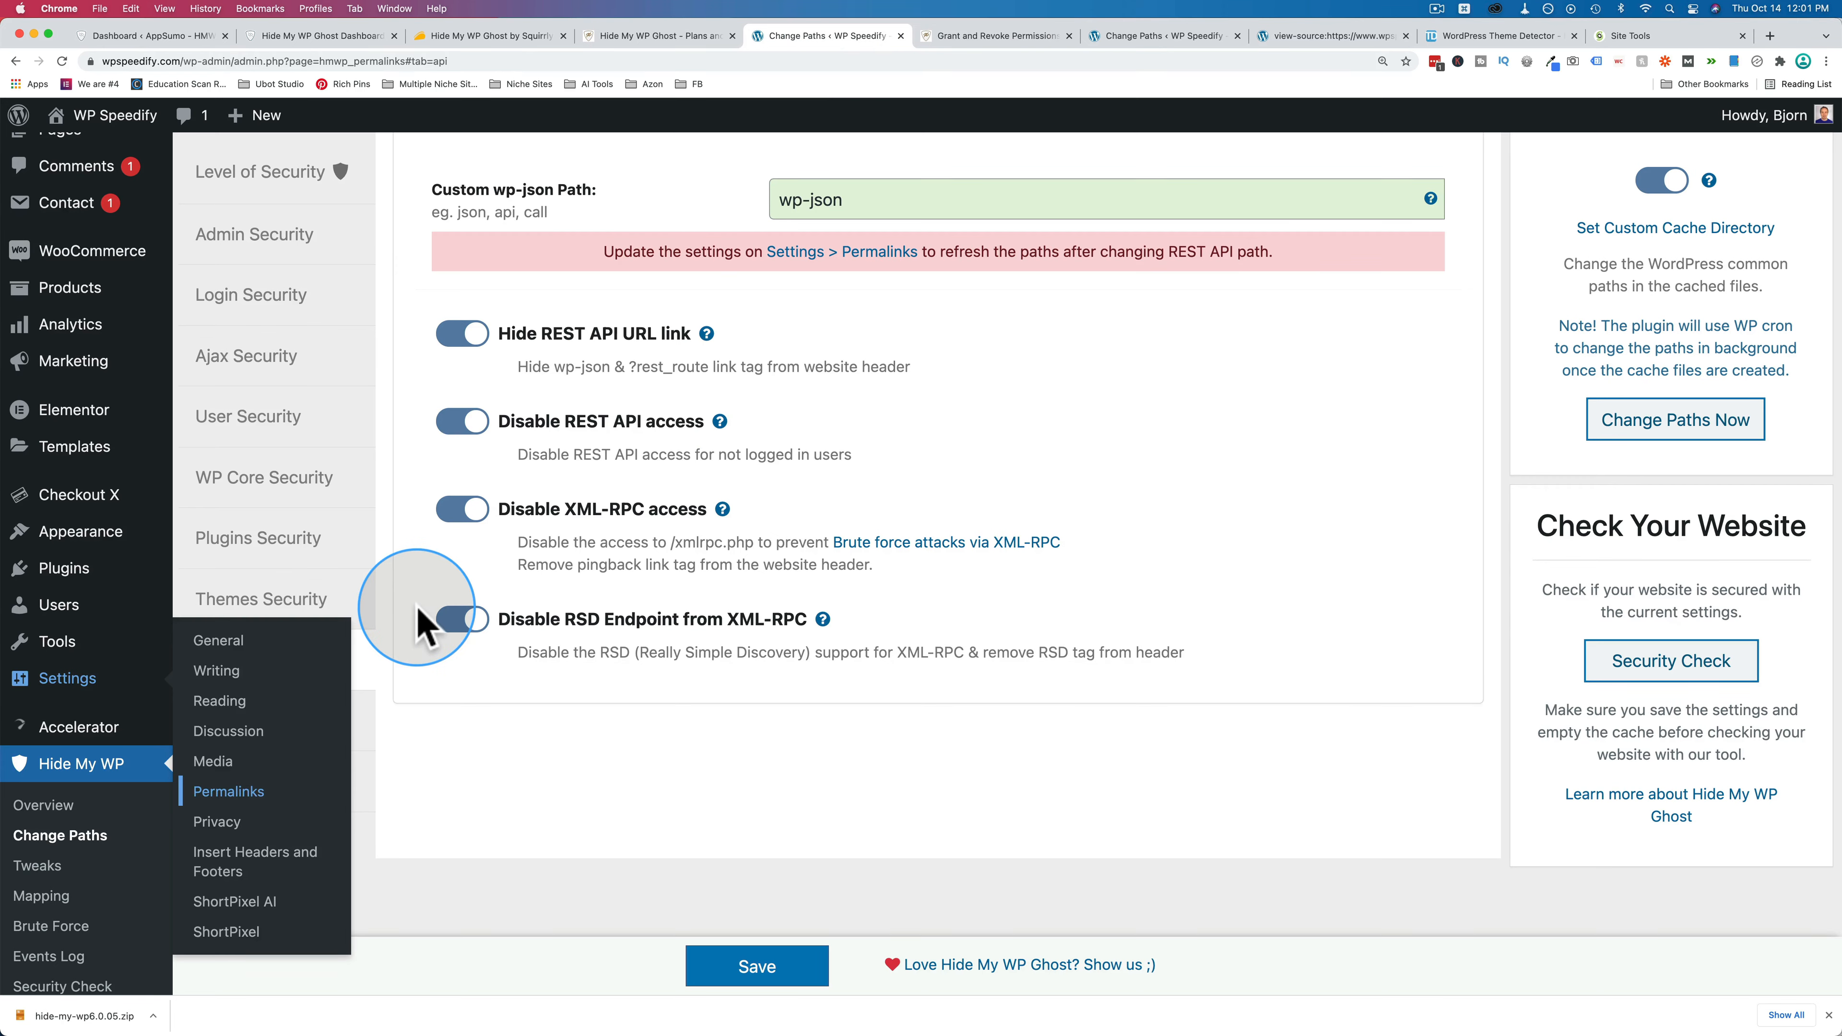
left_click(283, 747)
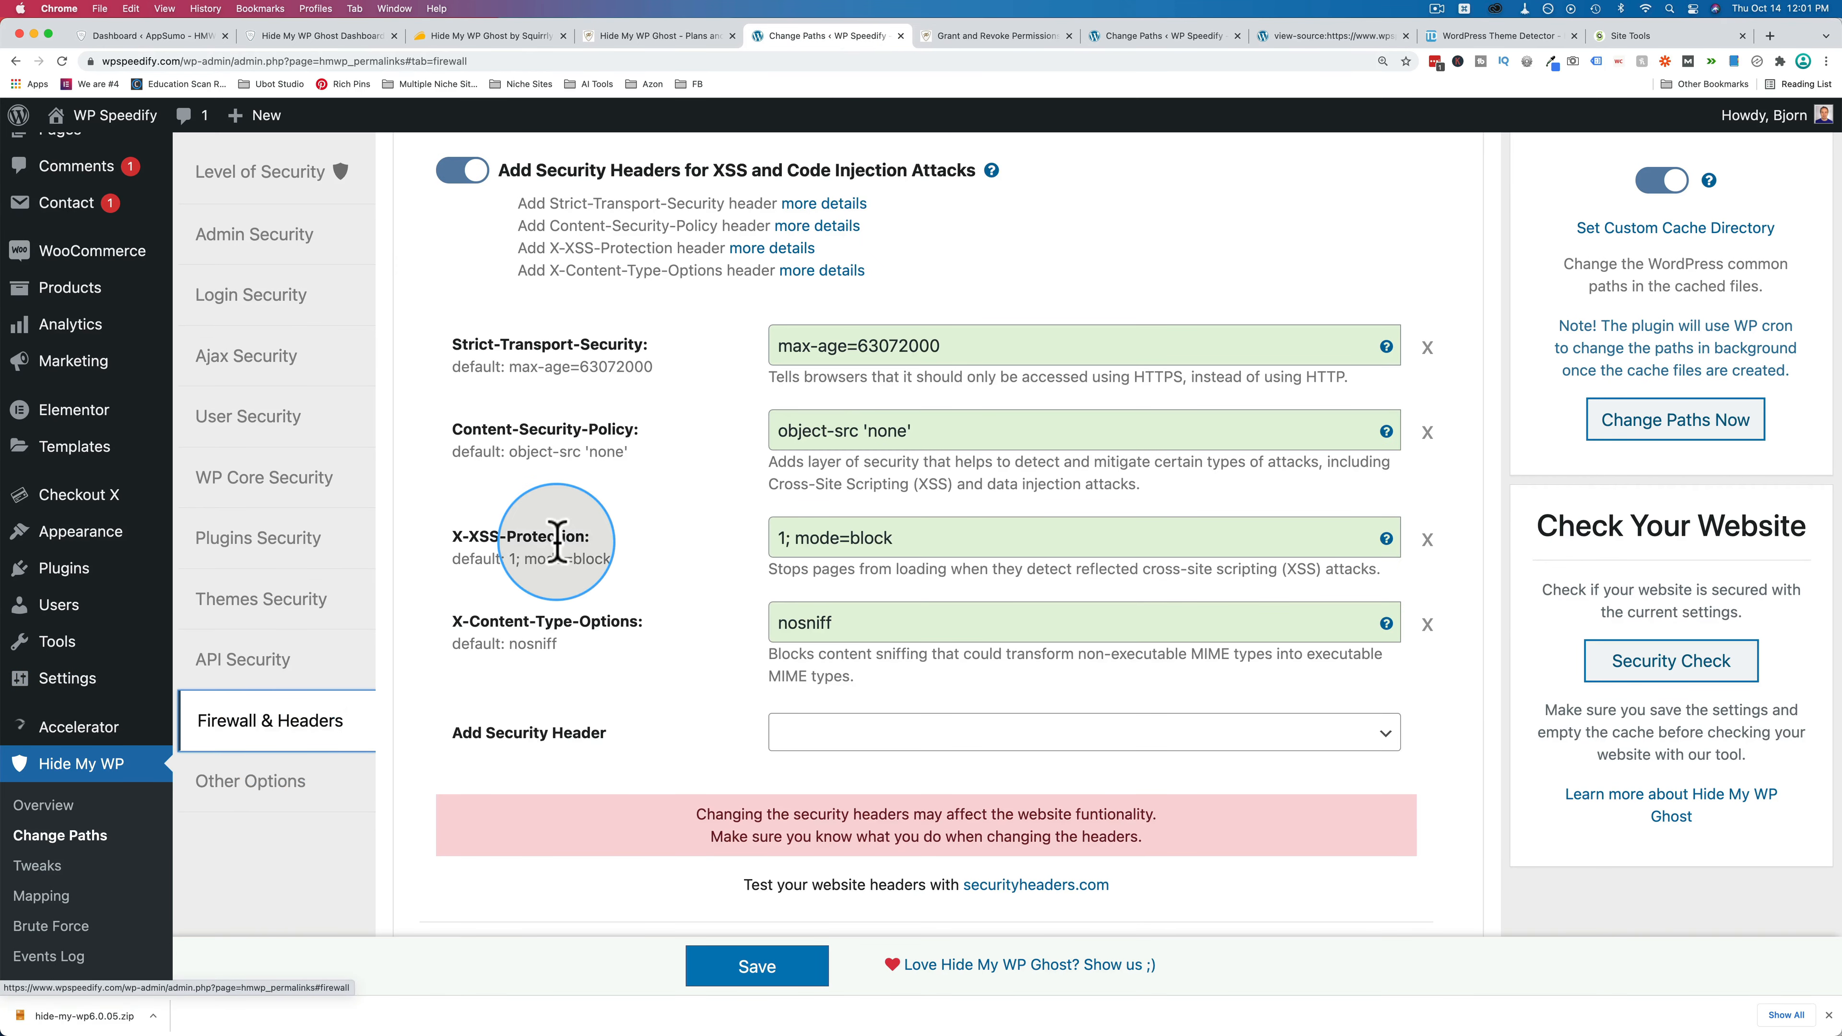
scroll(580, 356, "up", 1)
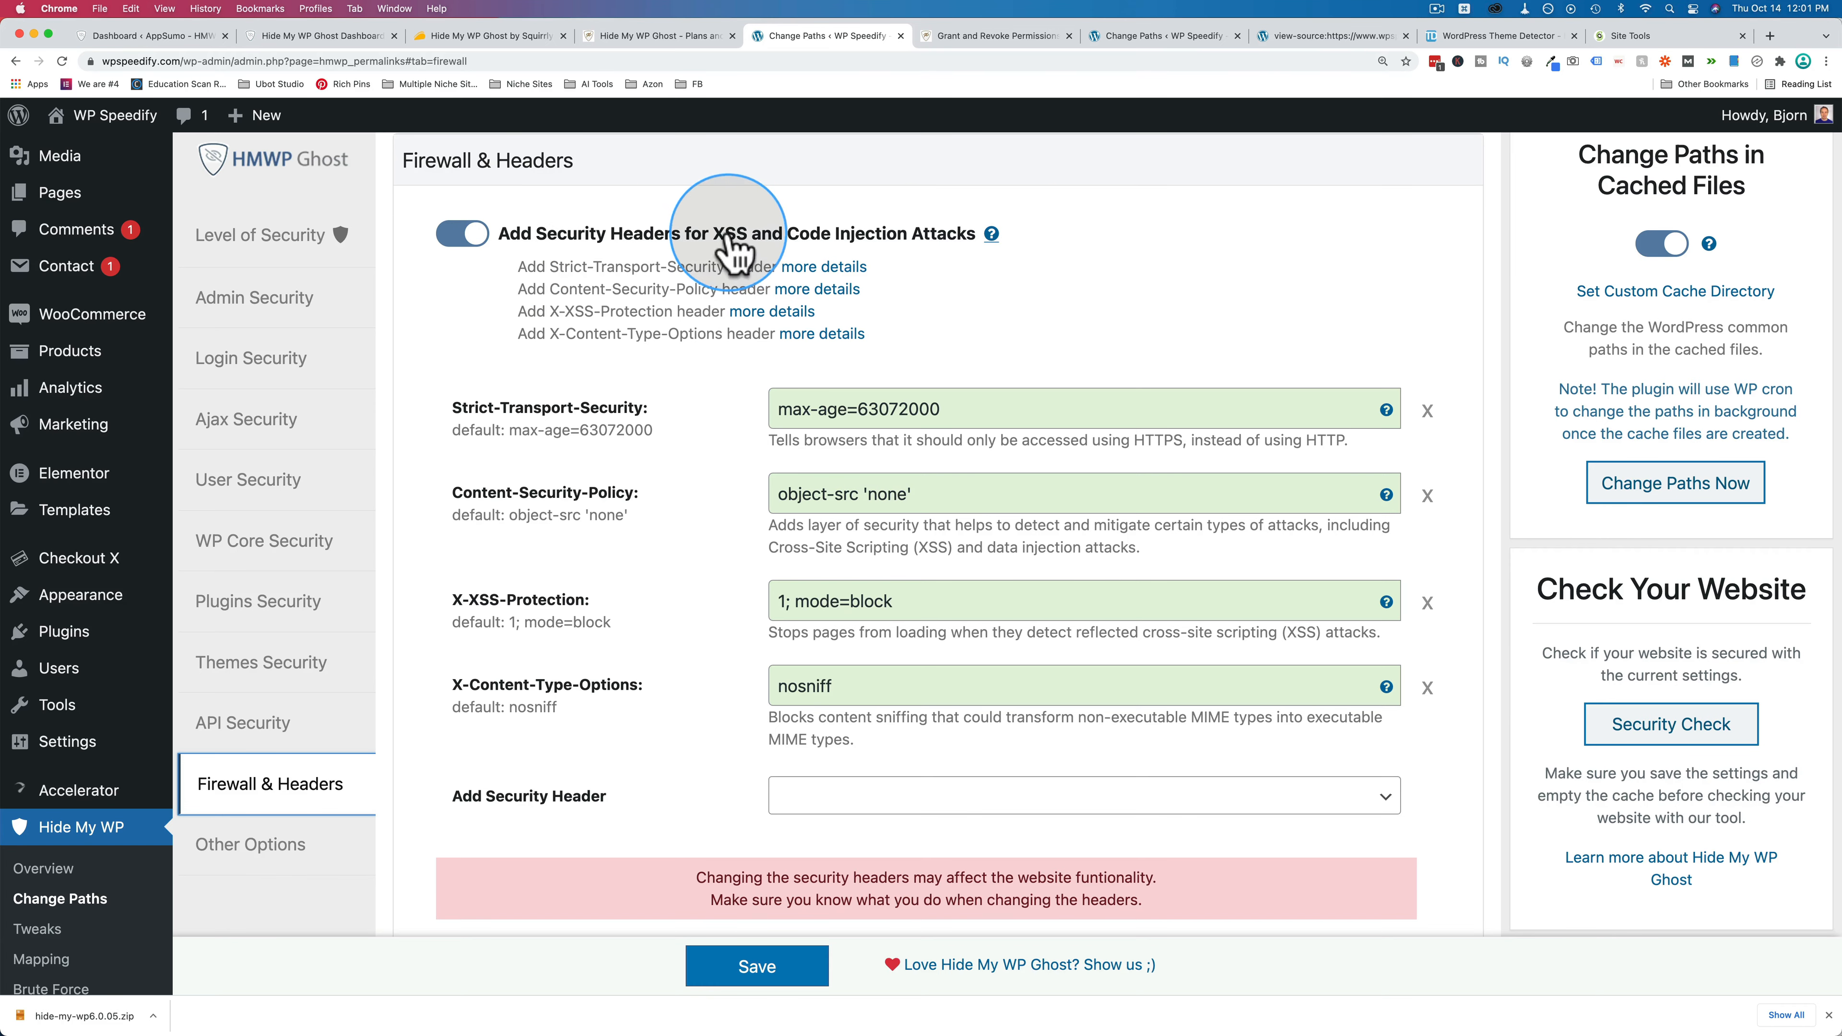
scroll(537, 472, "down", 1)
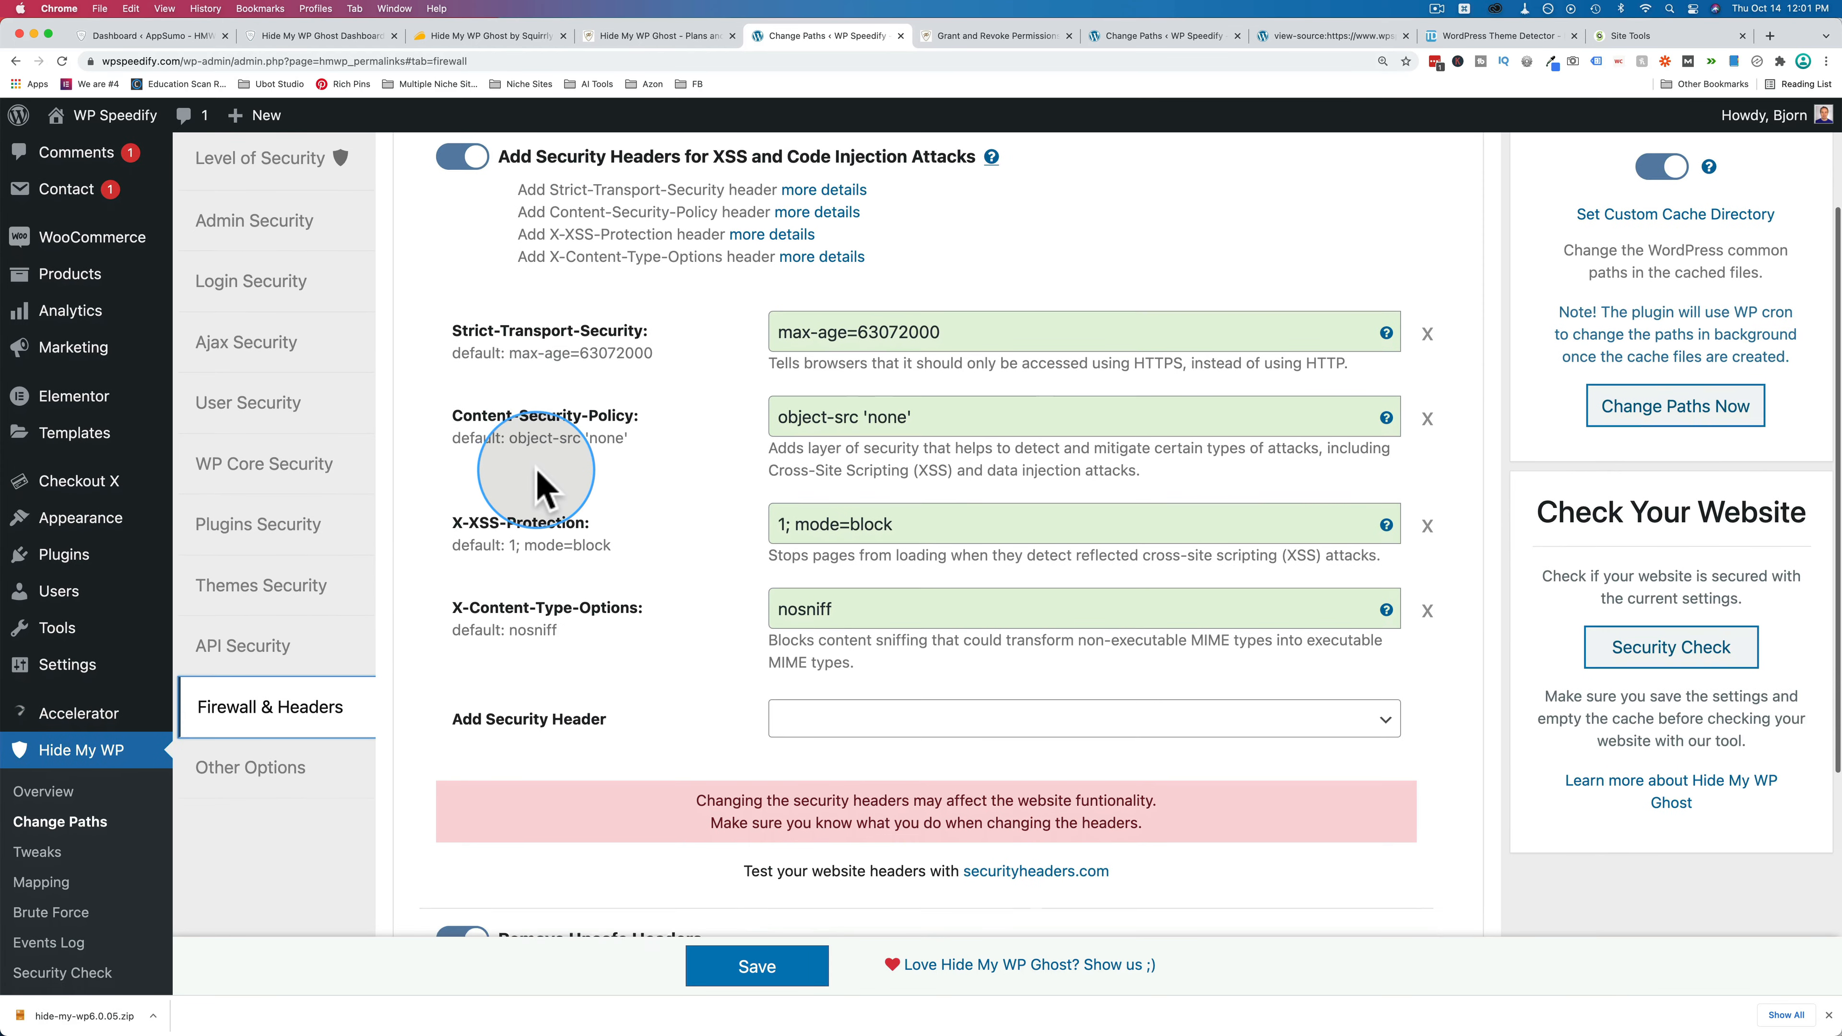
scroll(541, 479, "down", 2)
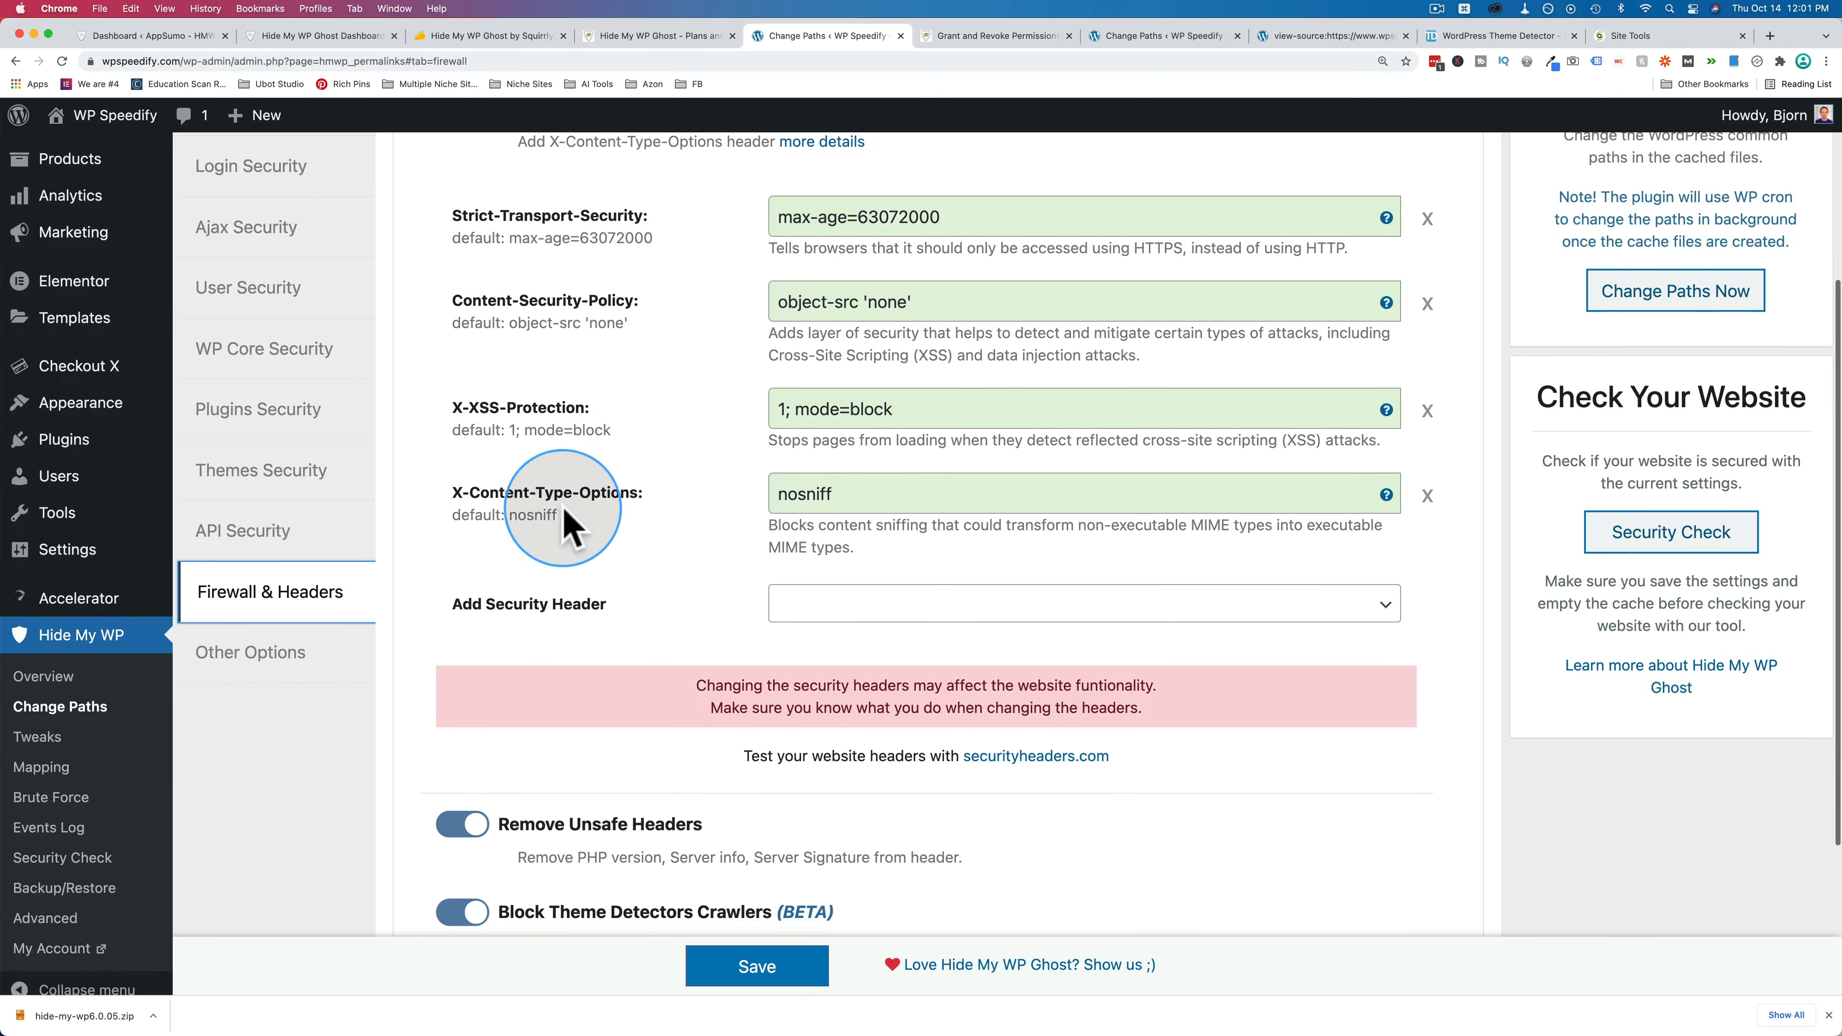
left_click_drag(698, 685, 1181, 715)
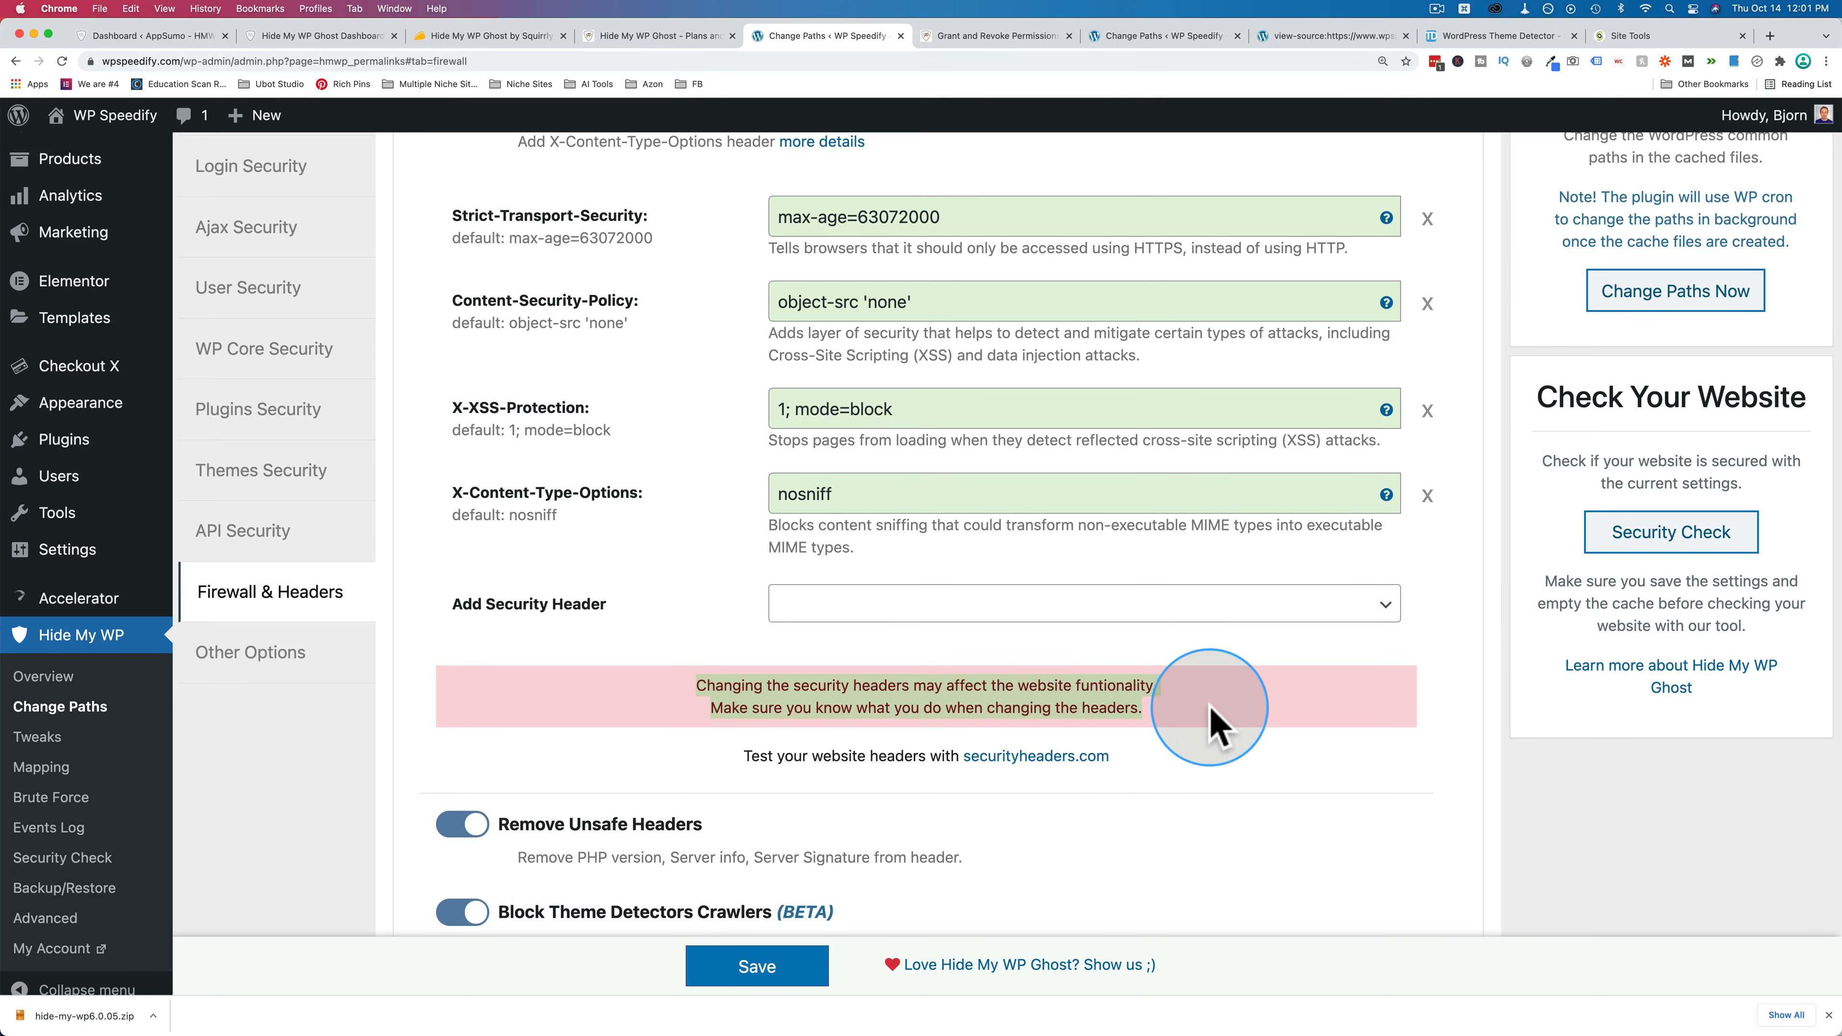
scroll(822, 699, "up", 1)
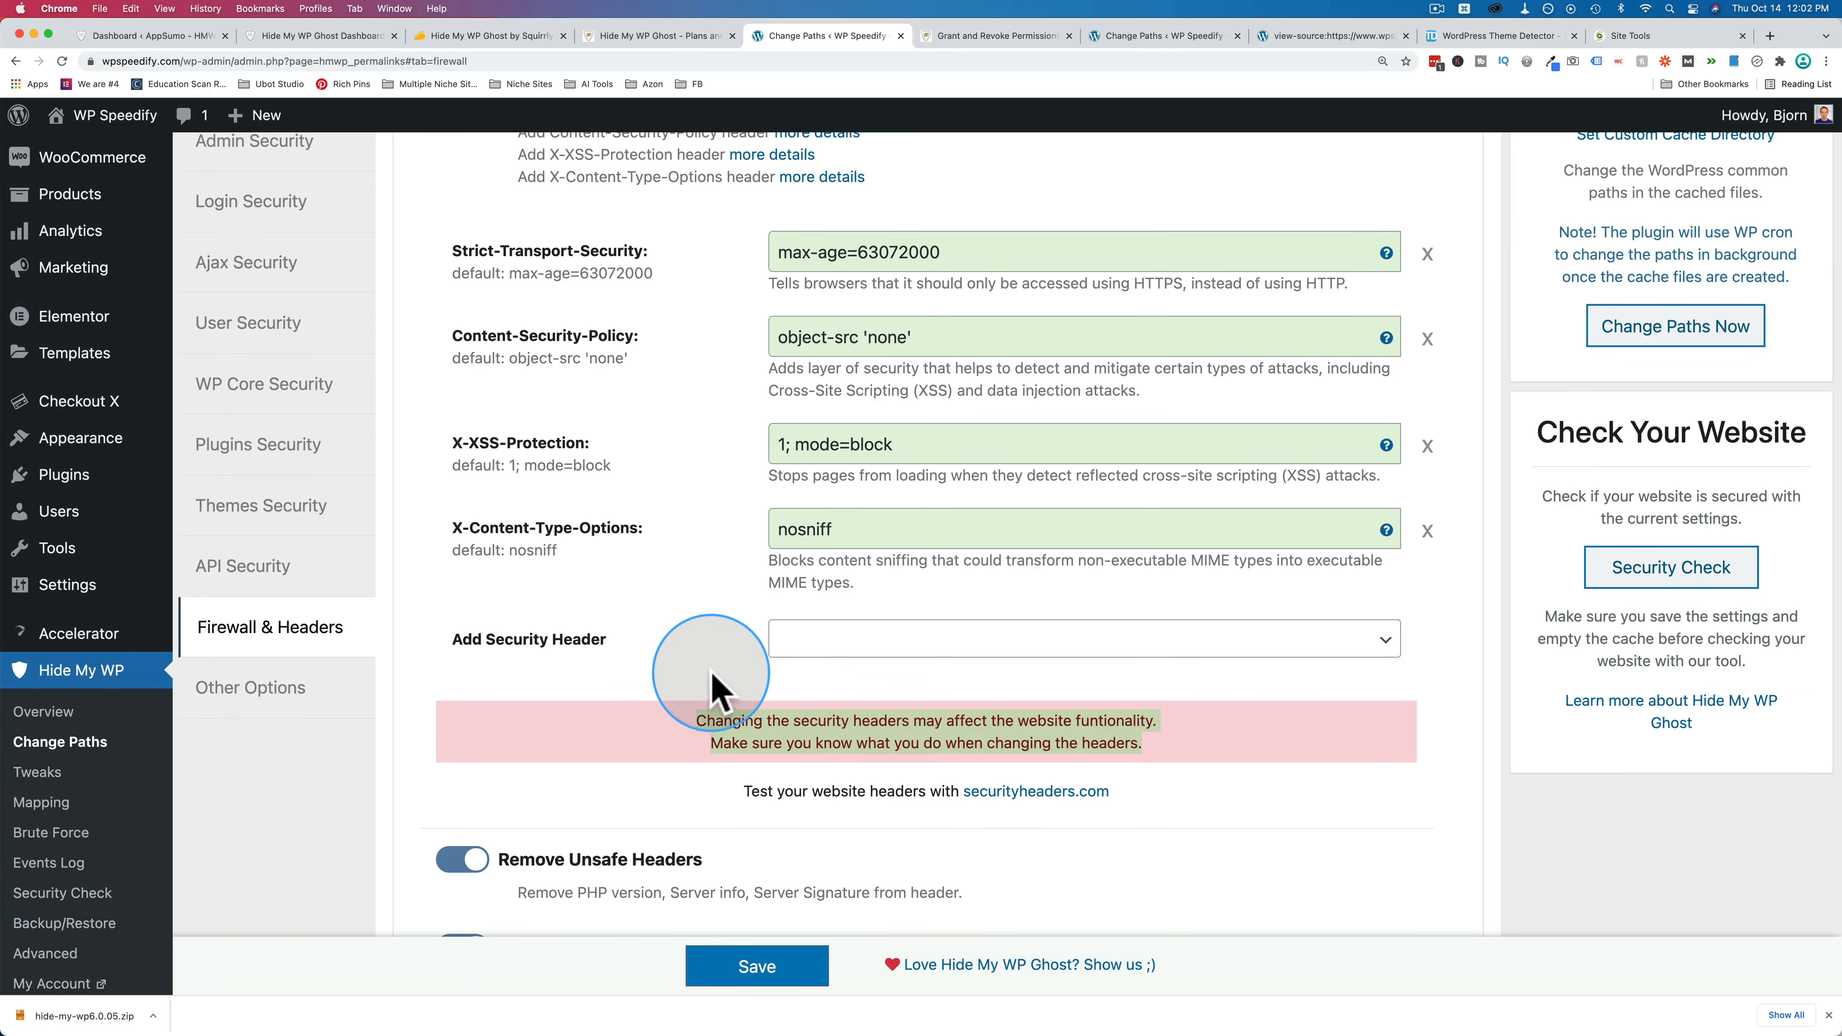
scroll(624, 726, "down", 5)
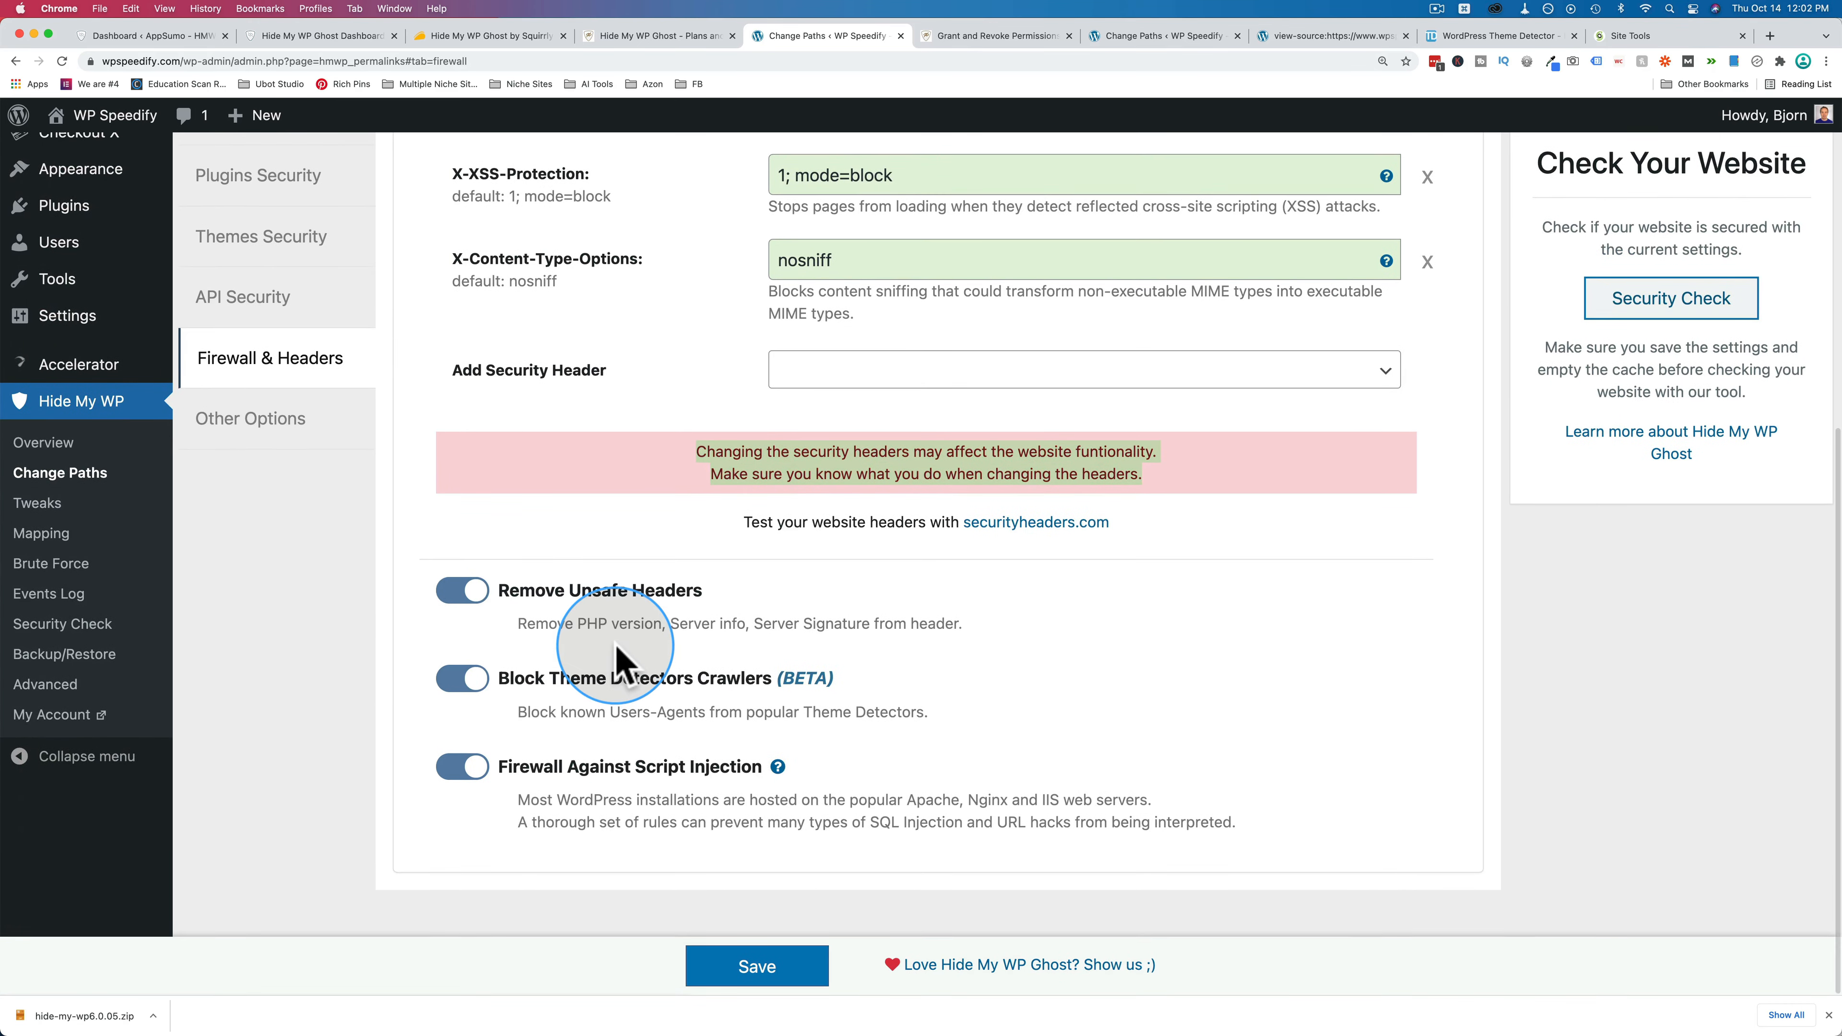
scroll(615, 657, "up", 7)
scroll(615, 657, "up", 1)
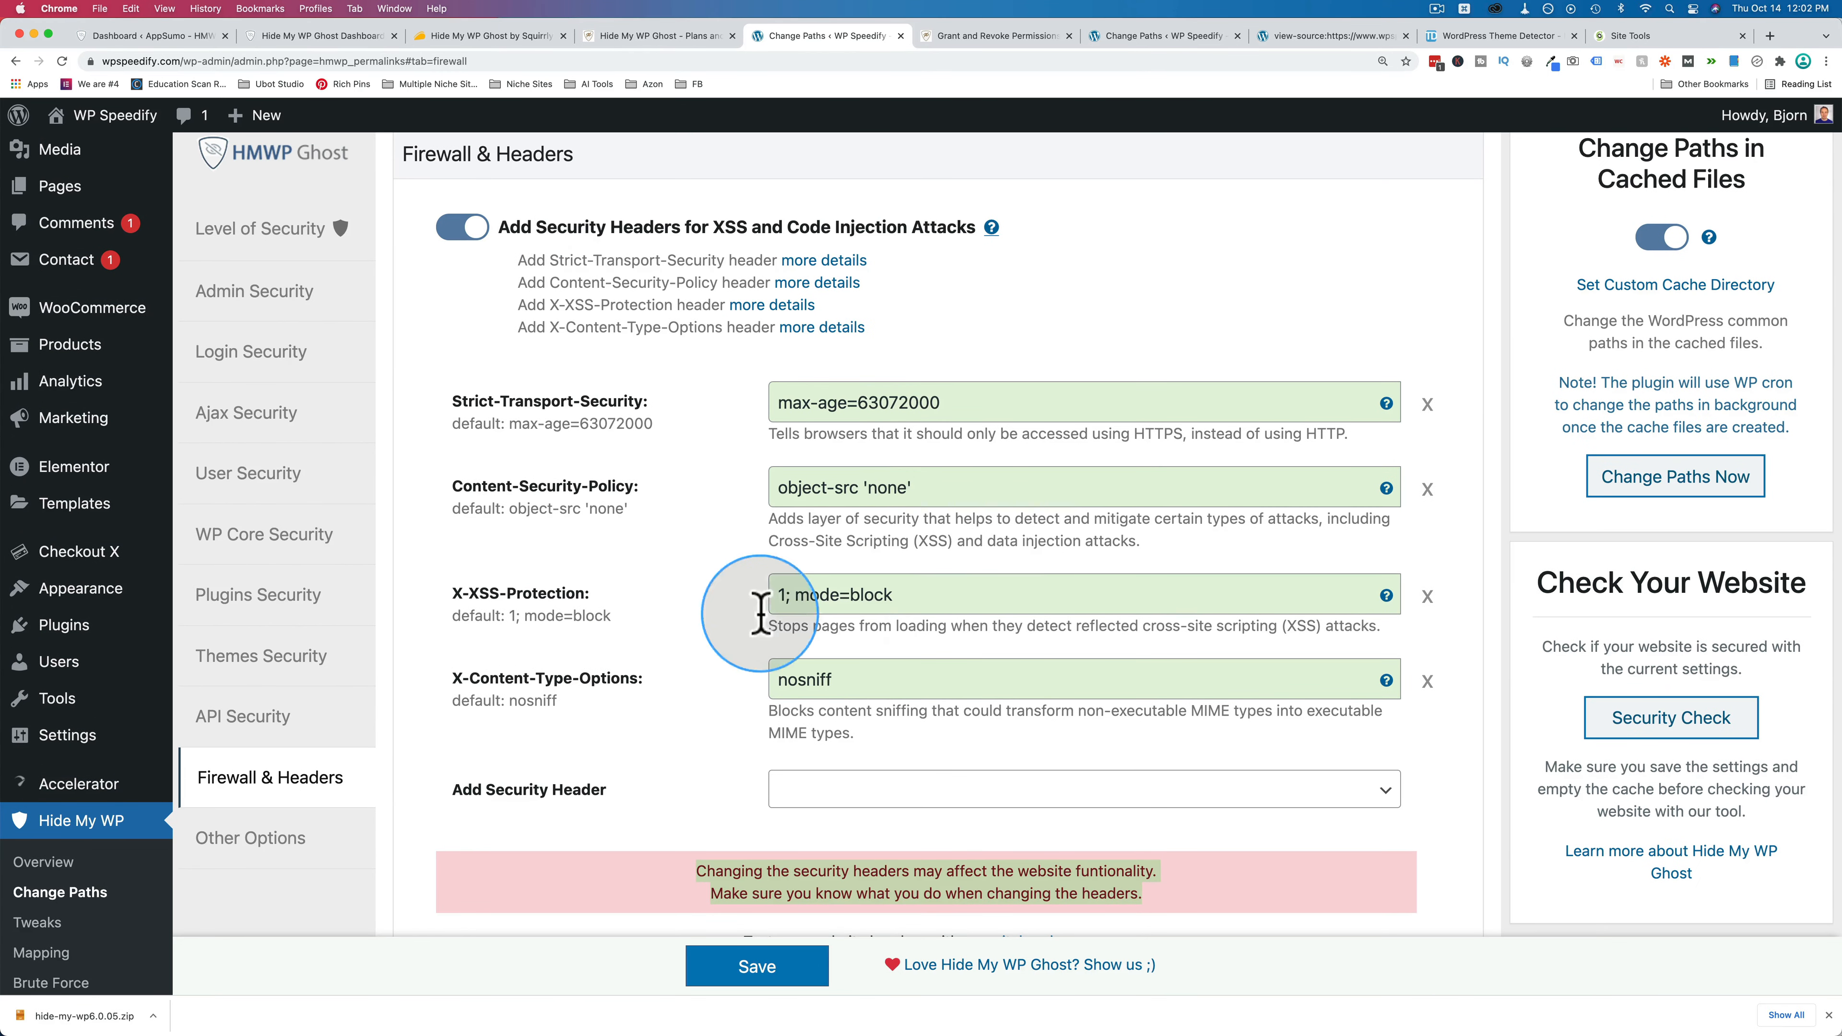
scroll(305, 769, "down", 2)
Open the Other Options settings, and bring up the post Categories list in a separate tab.
left_click(254, 743)
scroll(542, 542, "up", 4)
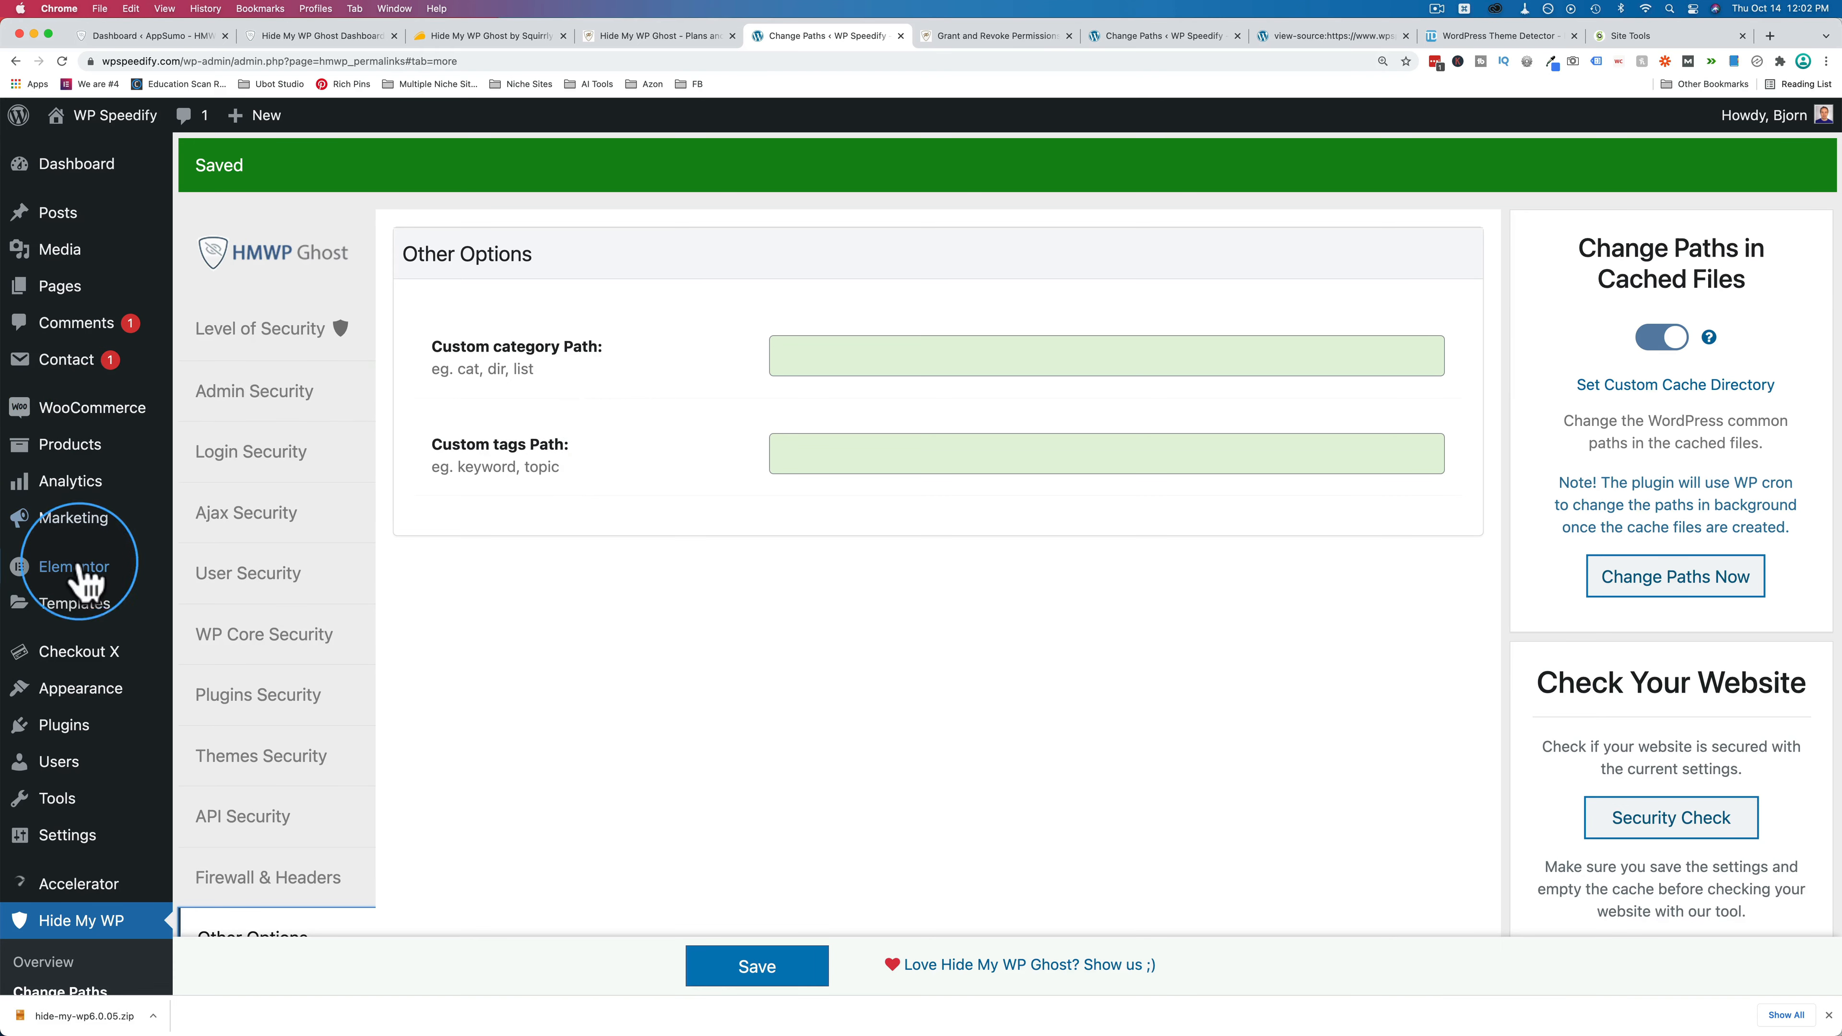
mouse_move(58, 366)
mouse_move(151, 223)
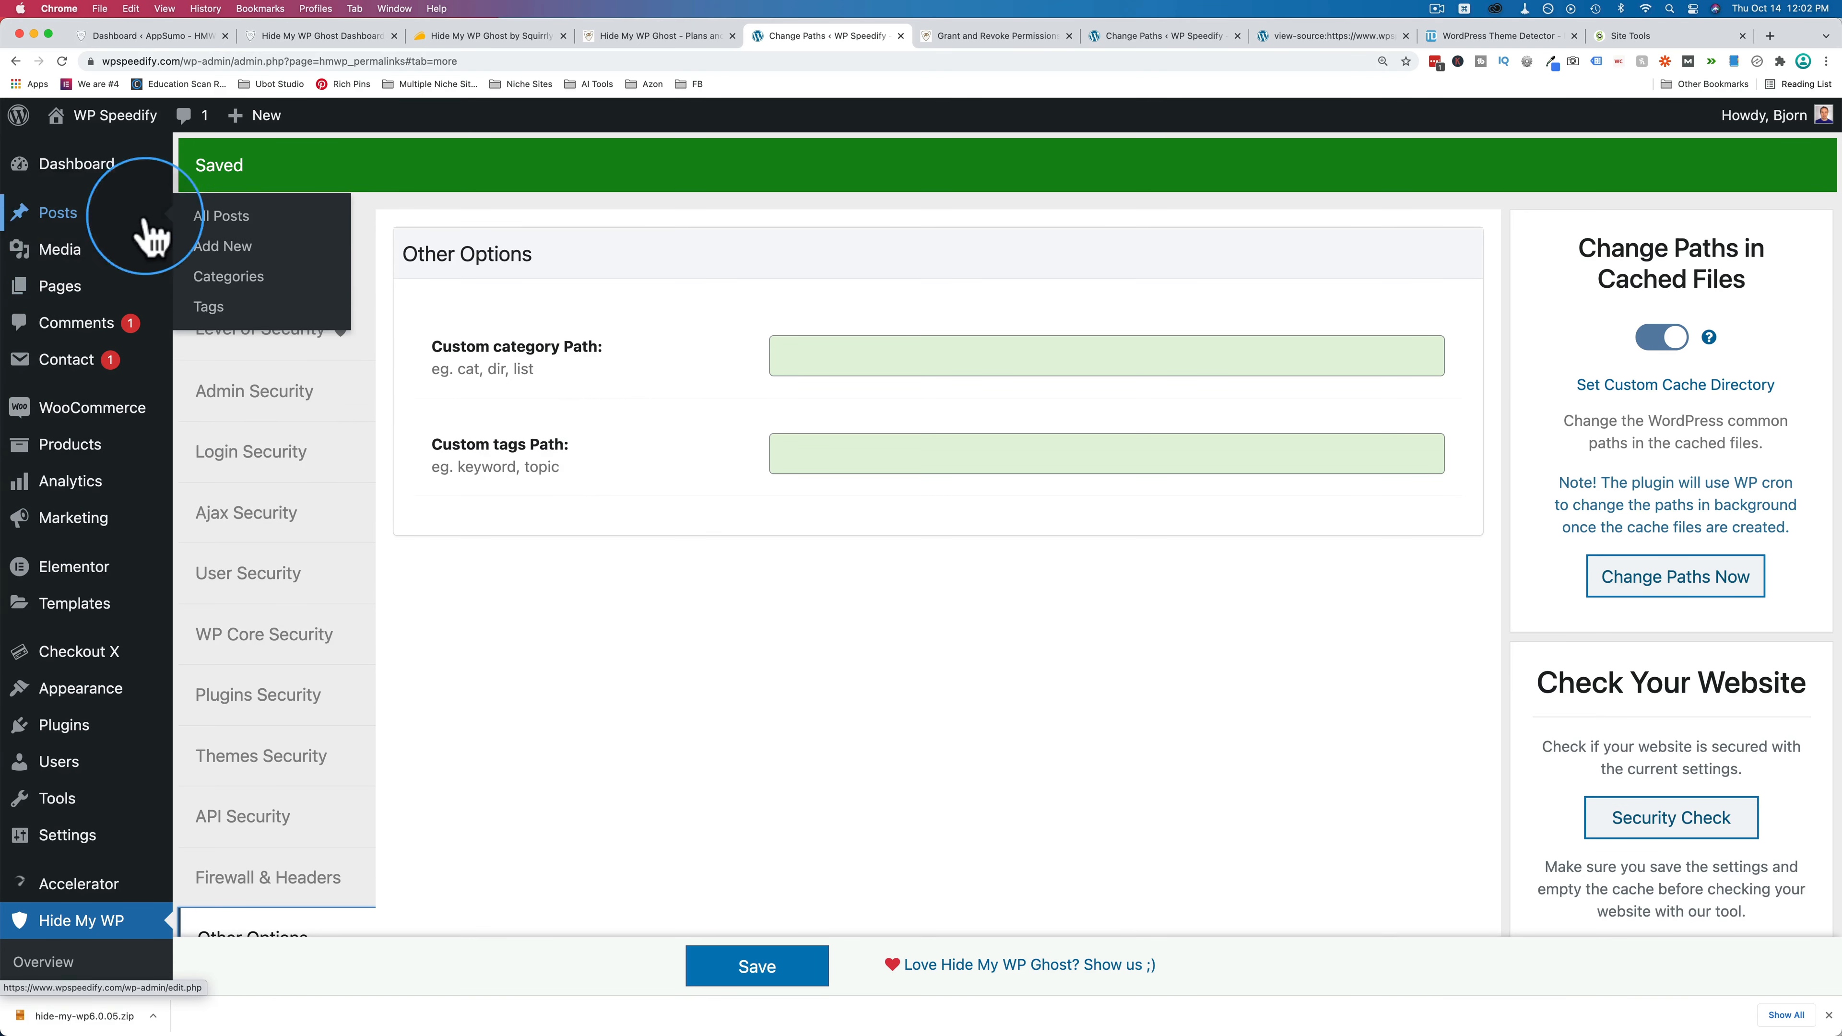
left_click(234, 280, "super")
left_click(1057, 37)
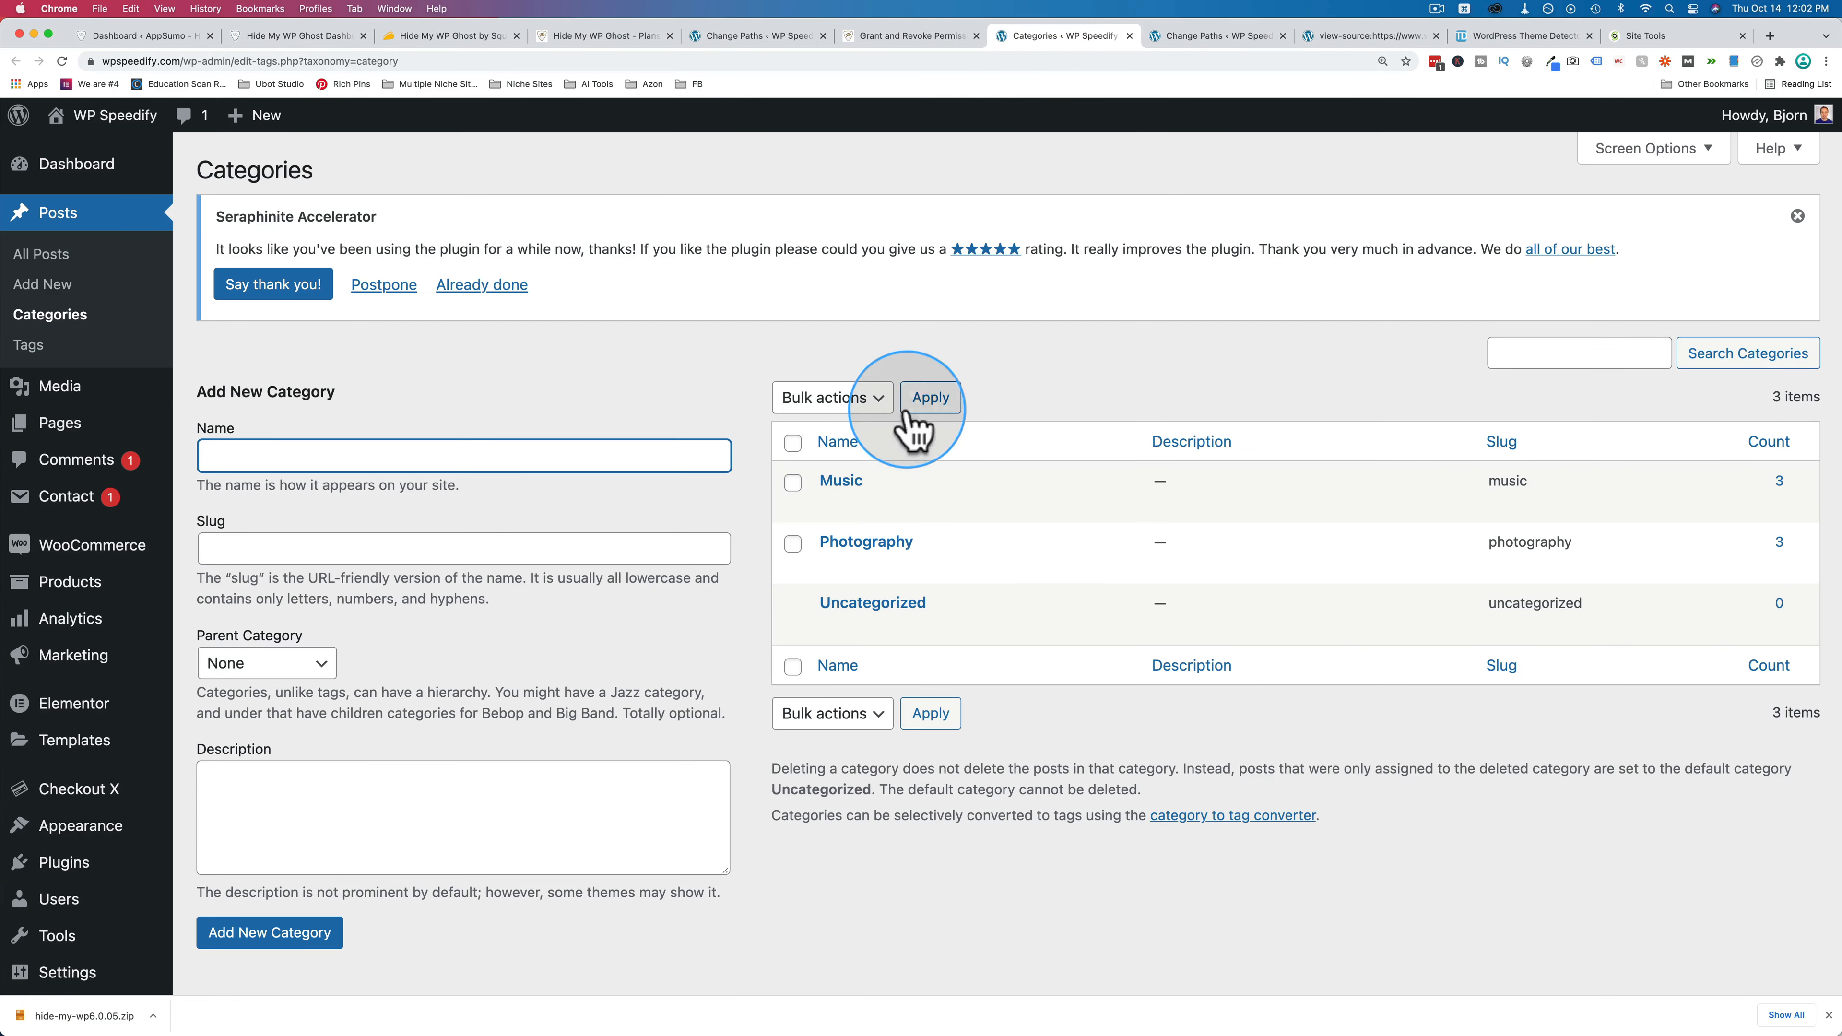
View the Music category's archive page in a new tab and examine the category part of its URL.
left_click(1003, 504, "super")
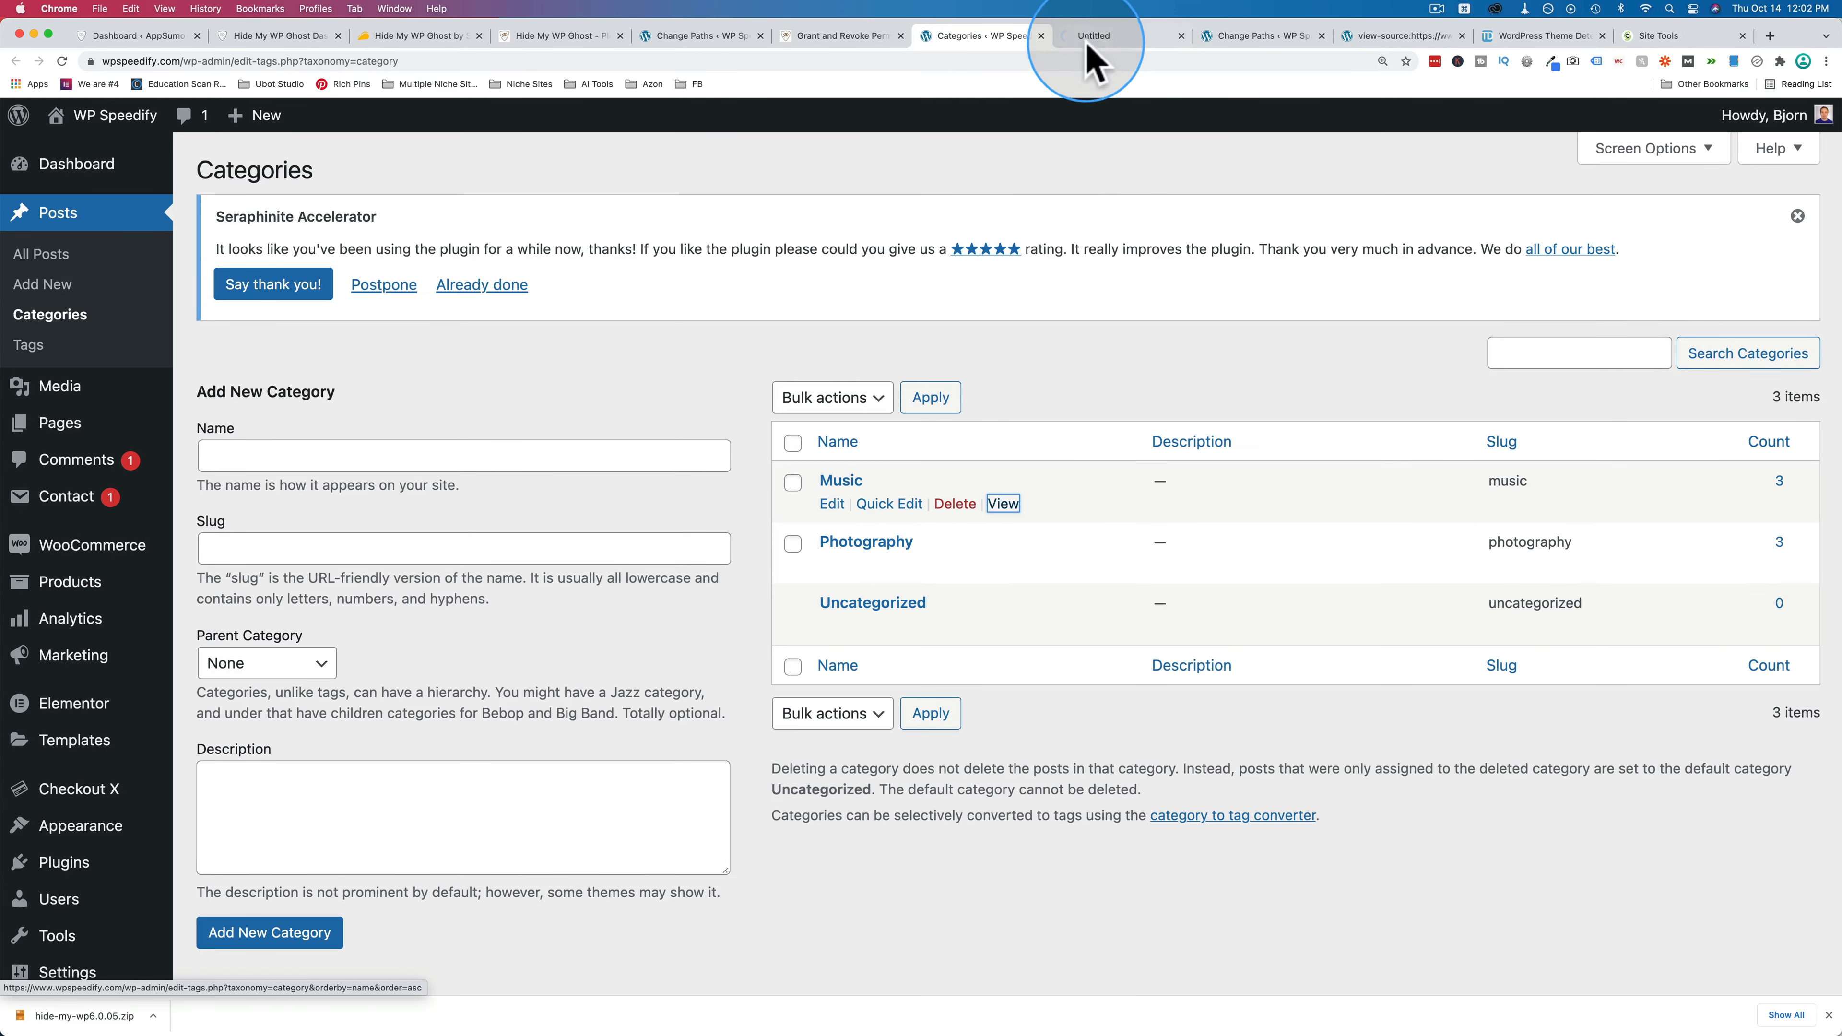
left_click(1088, 38)
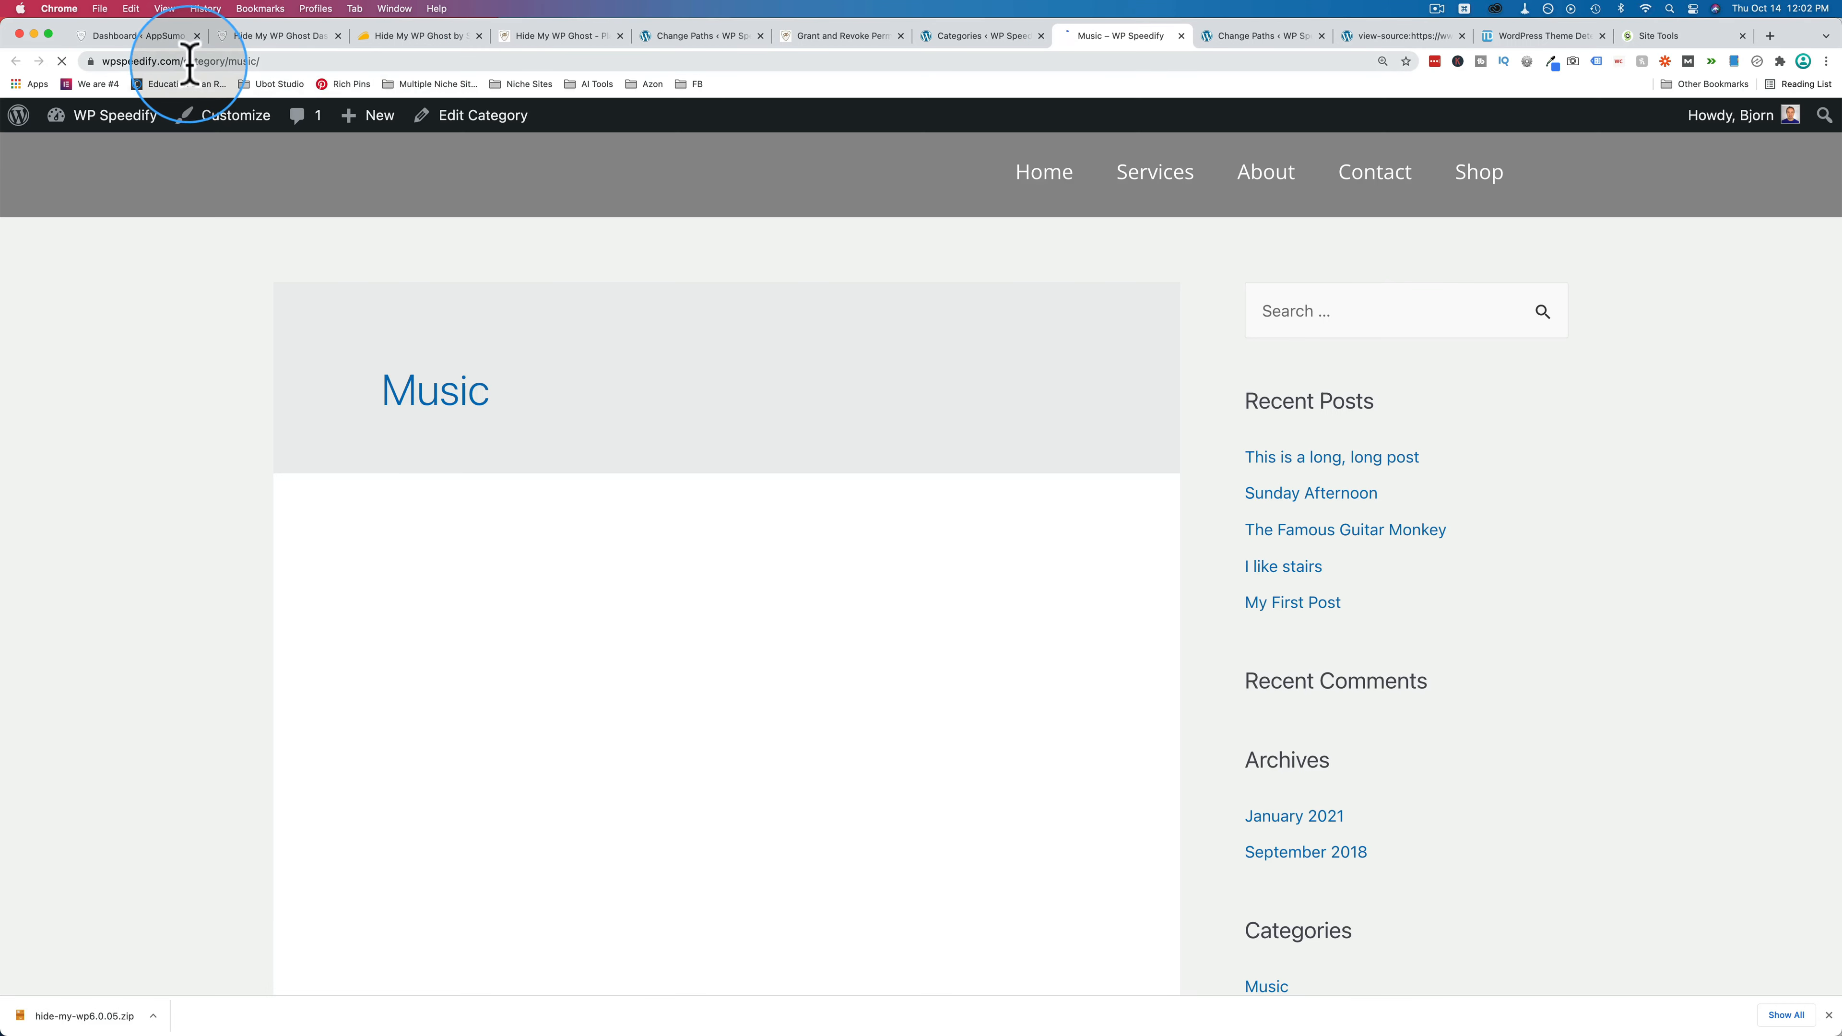
left_click_drag(184, 64, 228, 64)
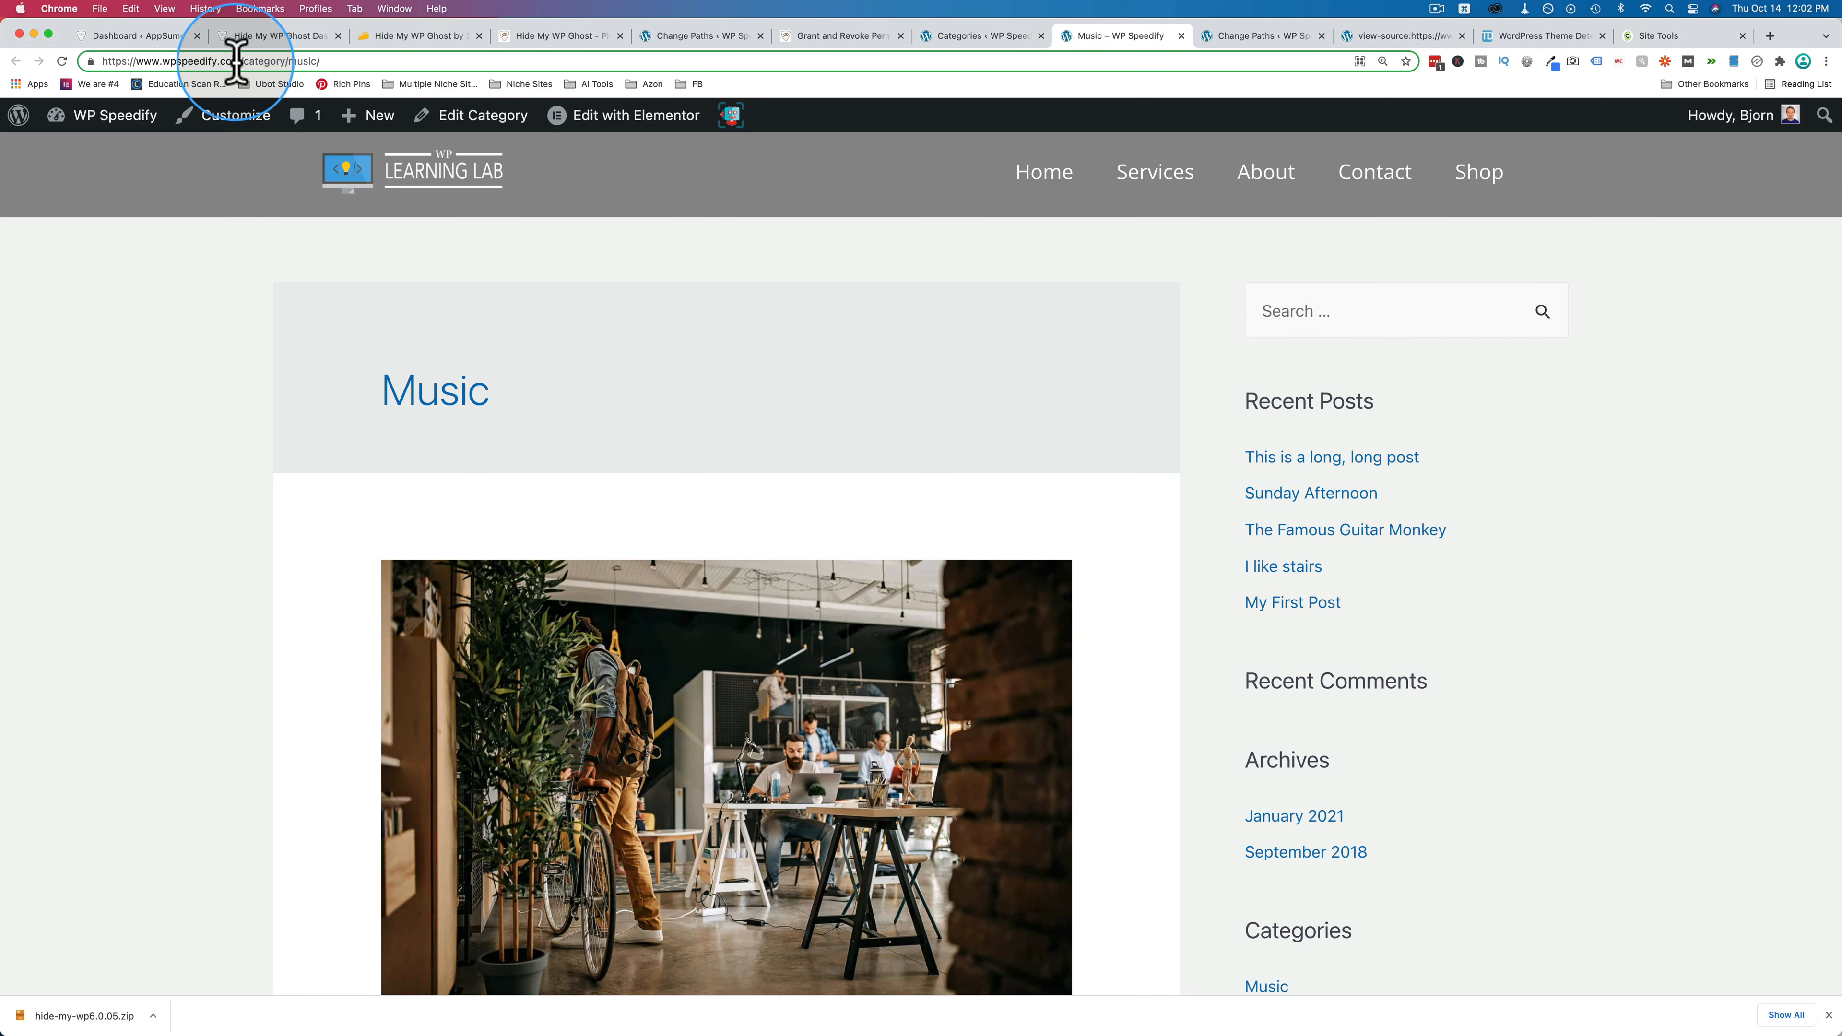
left_click(277, 62)
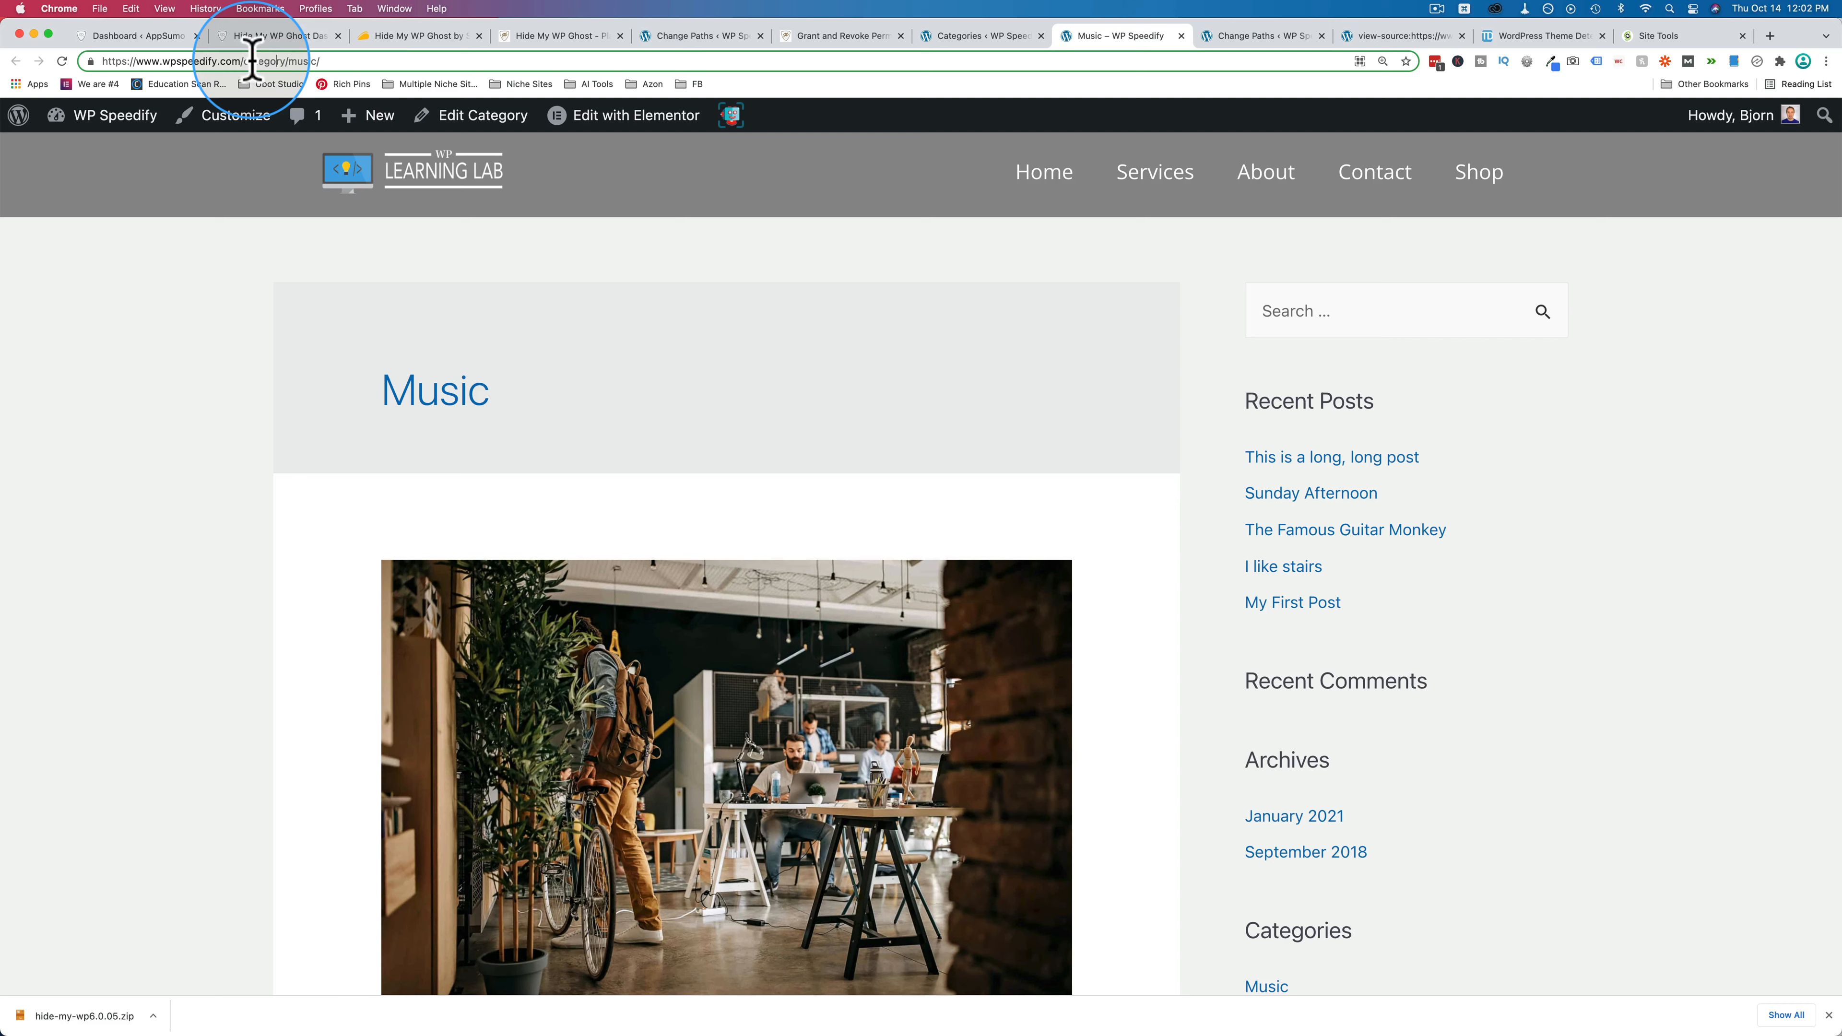
left_click_drag(288, 61, 248, 61)
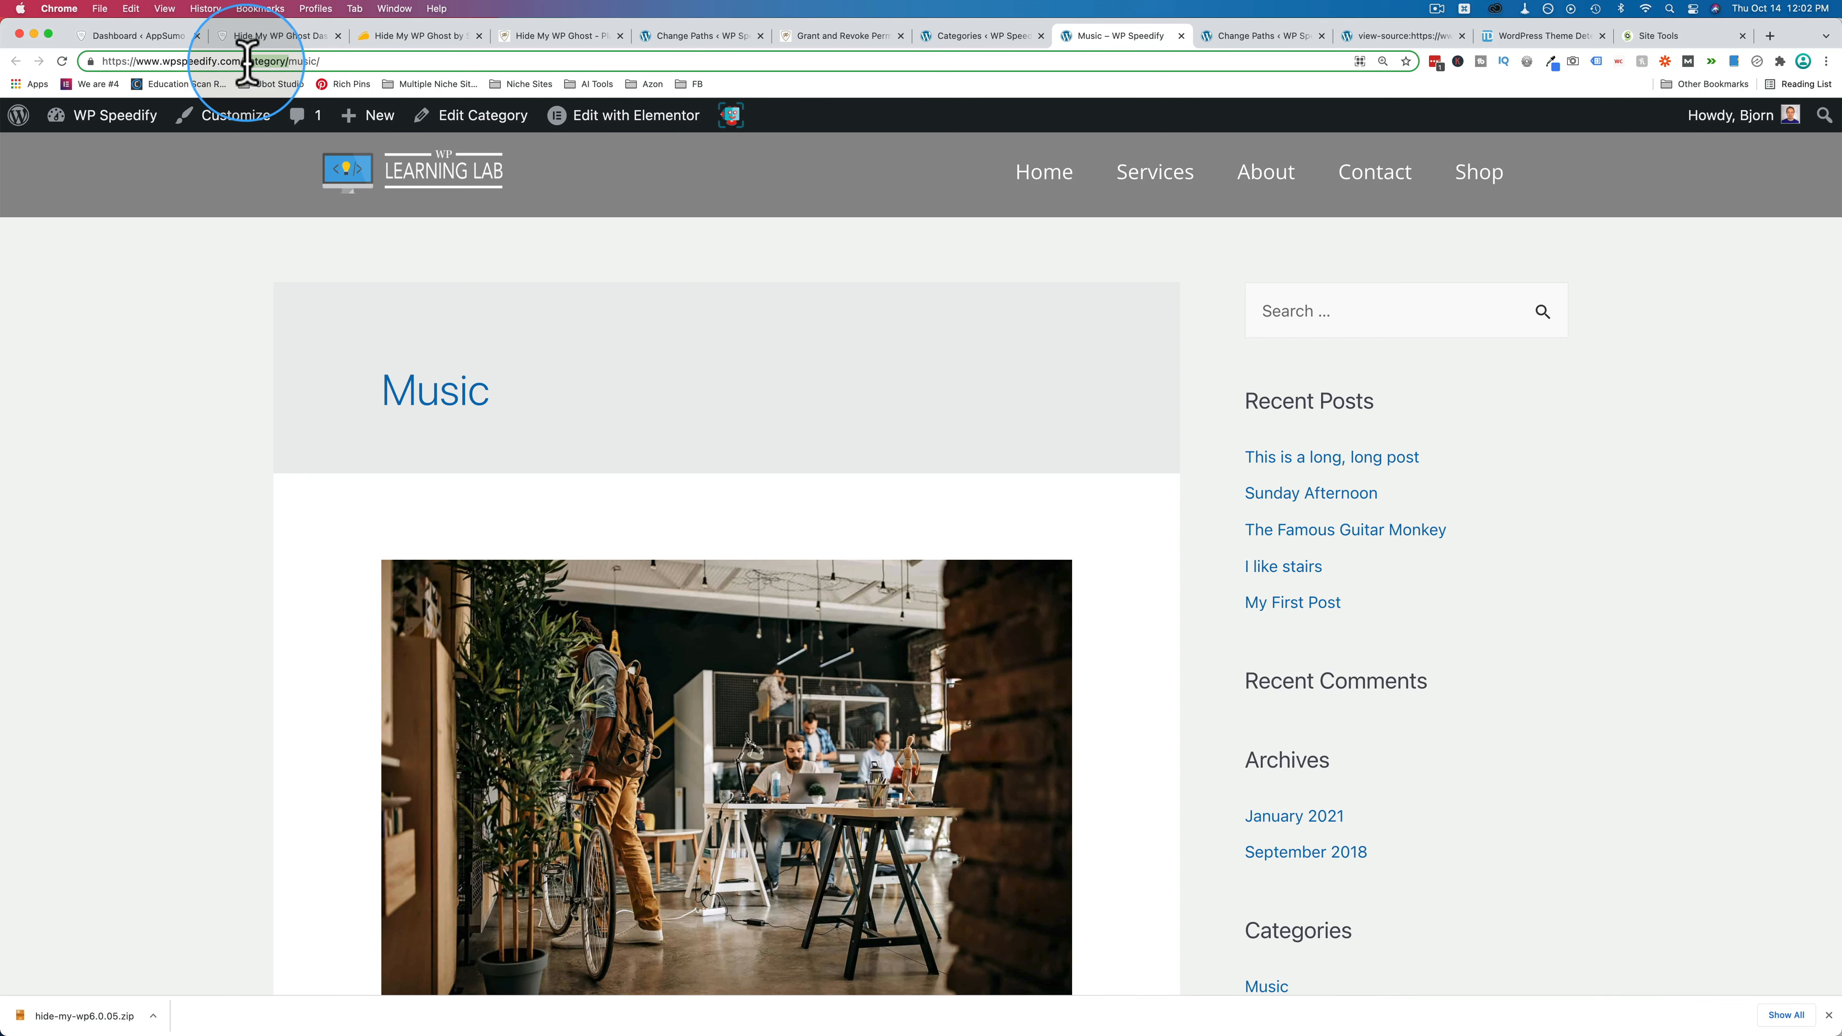
In Other Options, set the custom category path to cat and the custom tags path to ta, and save.
left_click(704, 35)
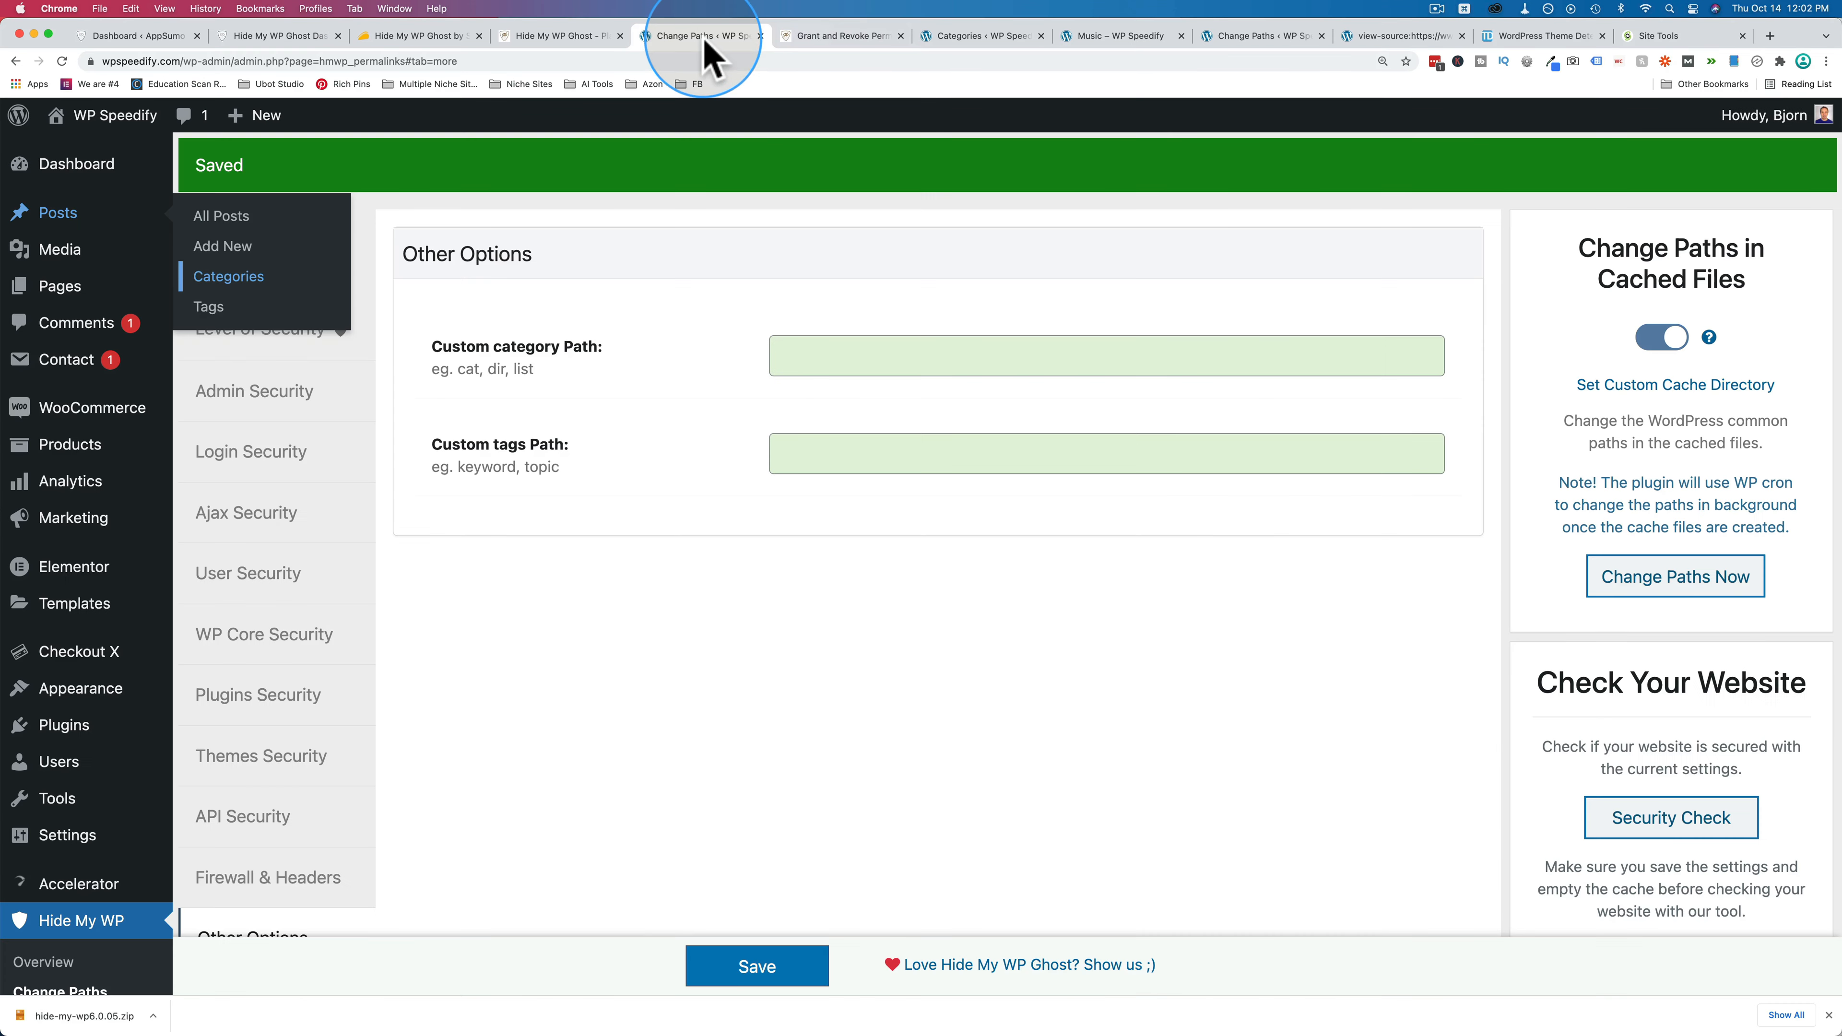
left_click(821, 355)
type("cat")
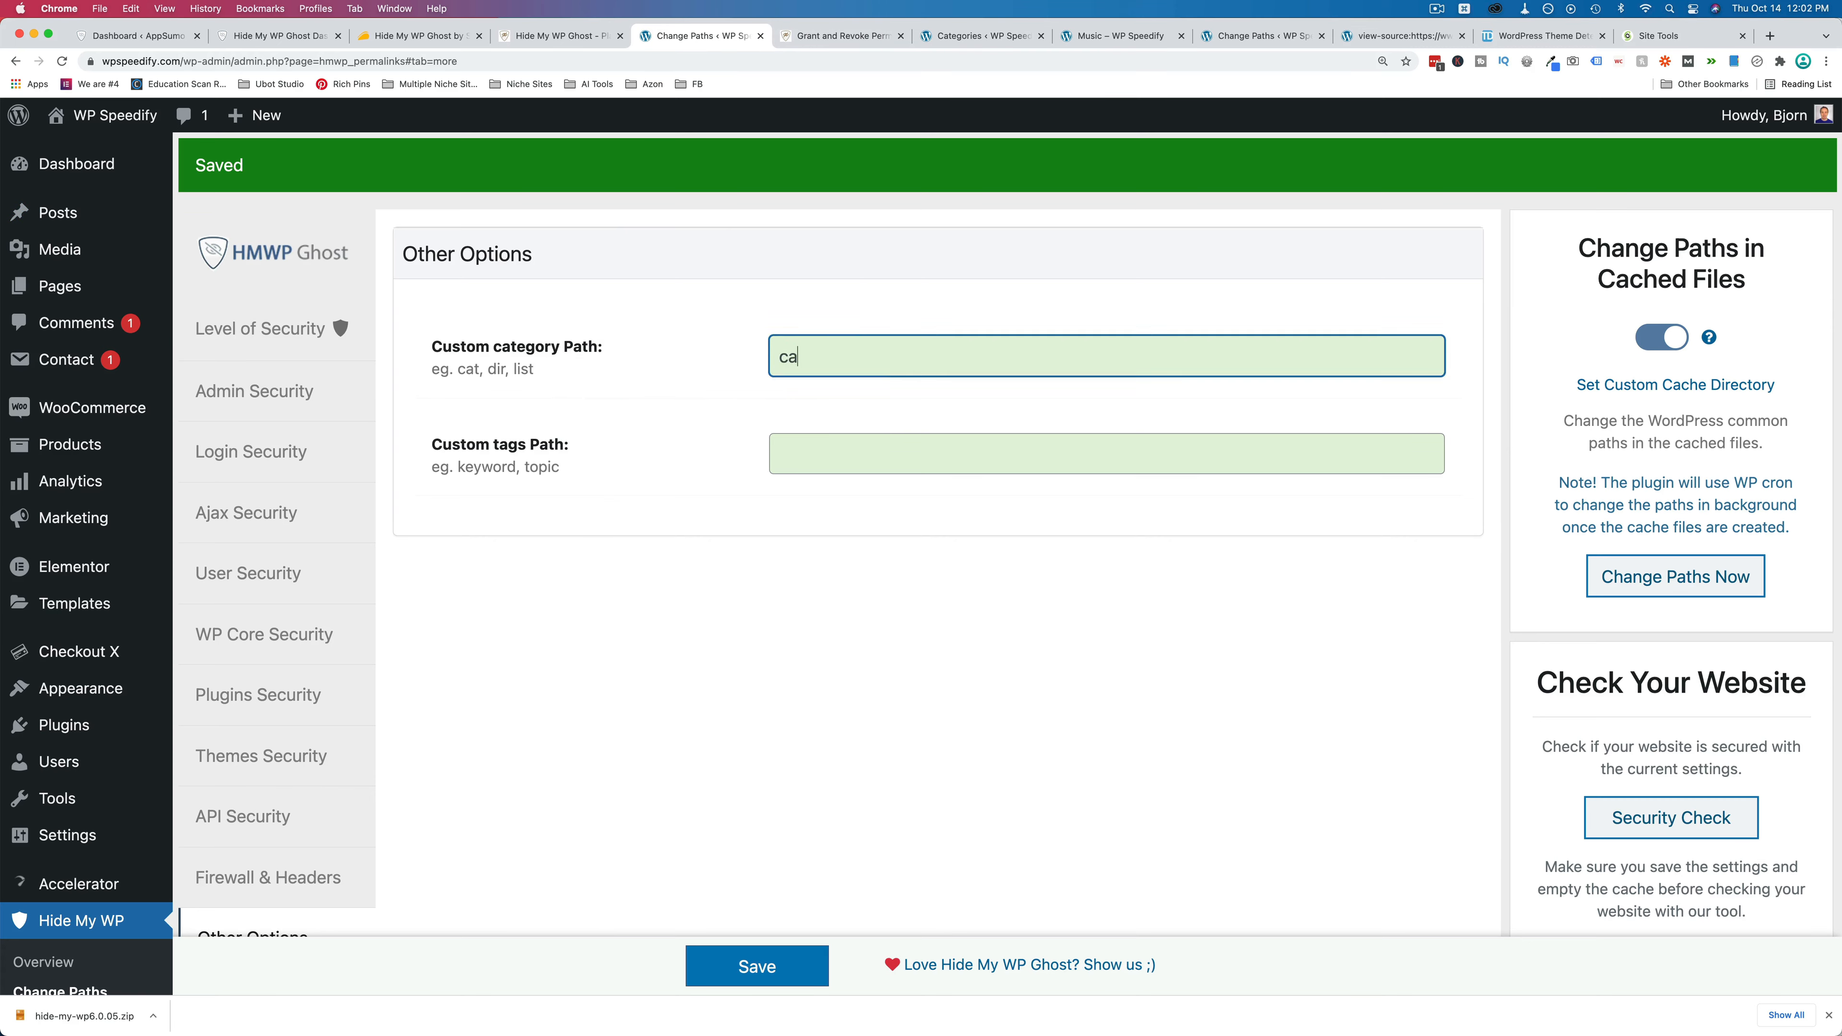
left_click(839, 461)
type("ta")
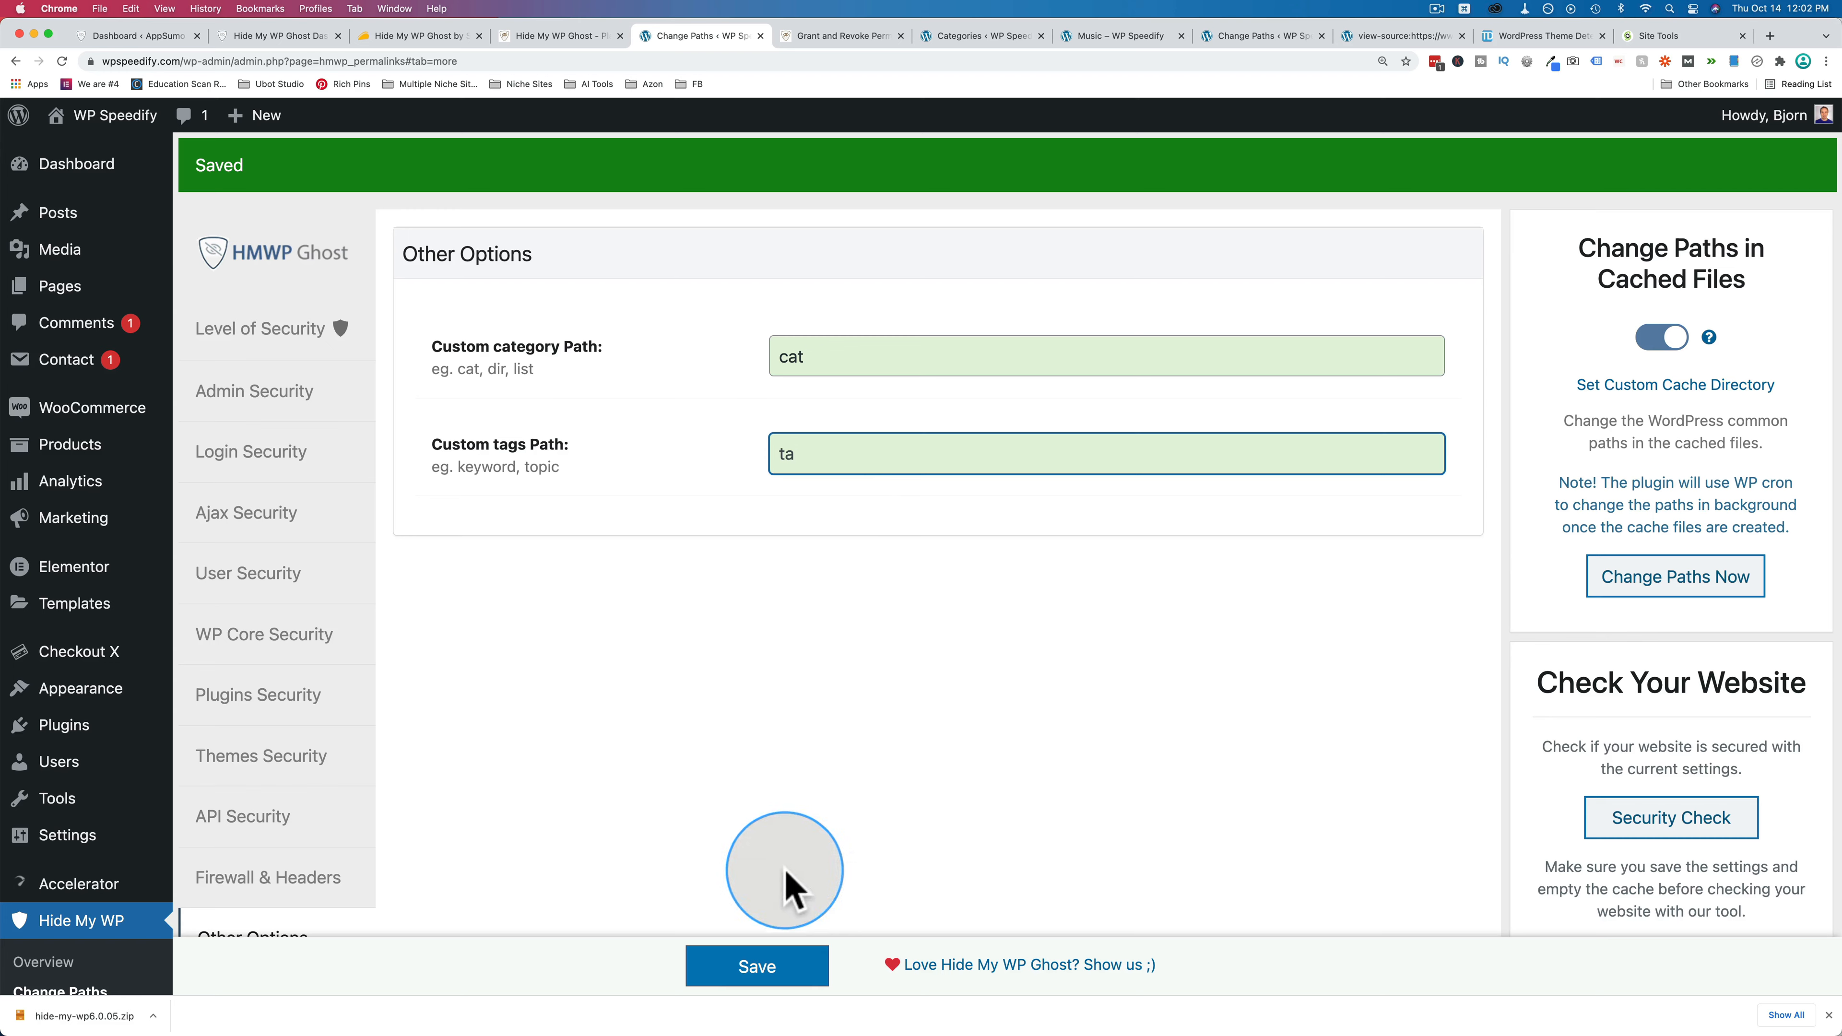
left_click(760, 968)
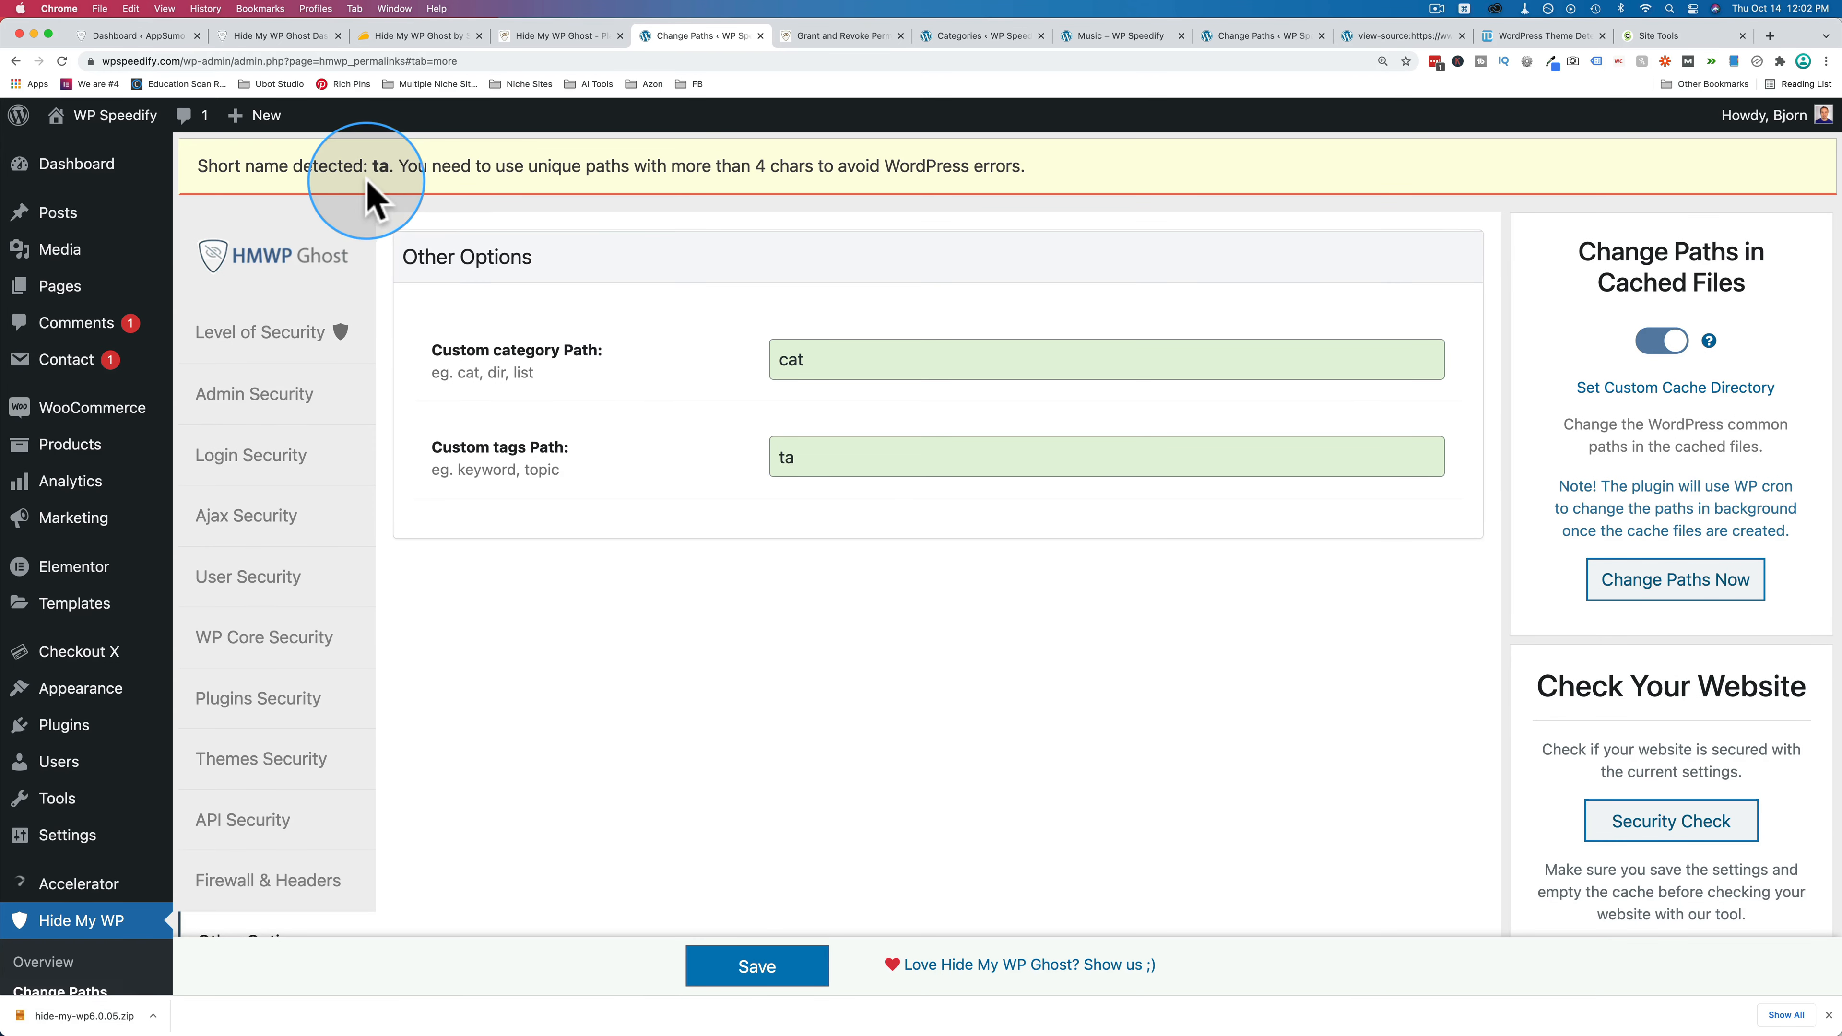
Change the custom tags path to tagger and save the settings.
left_click(810, 455)
type("gger")
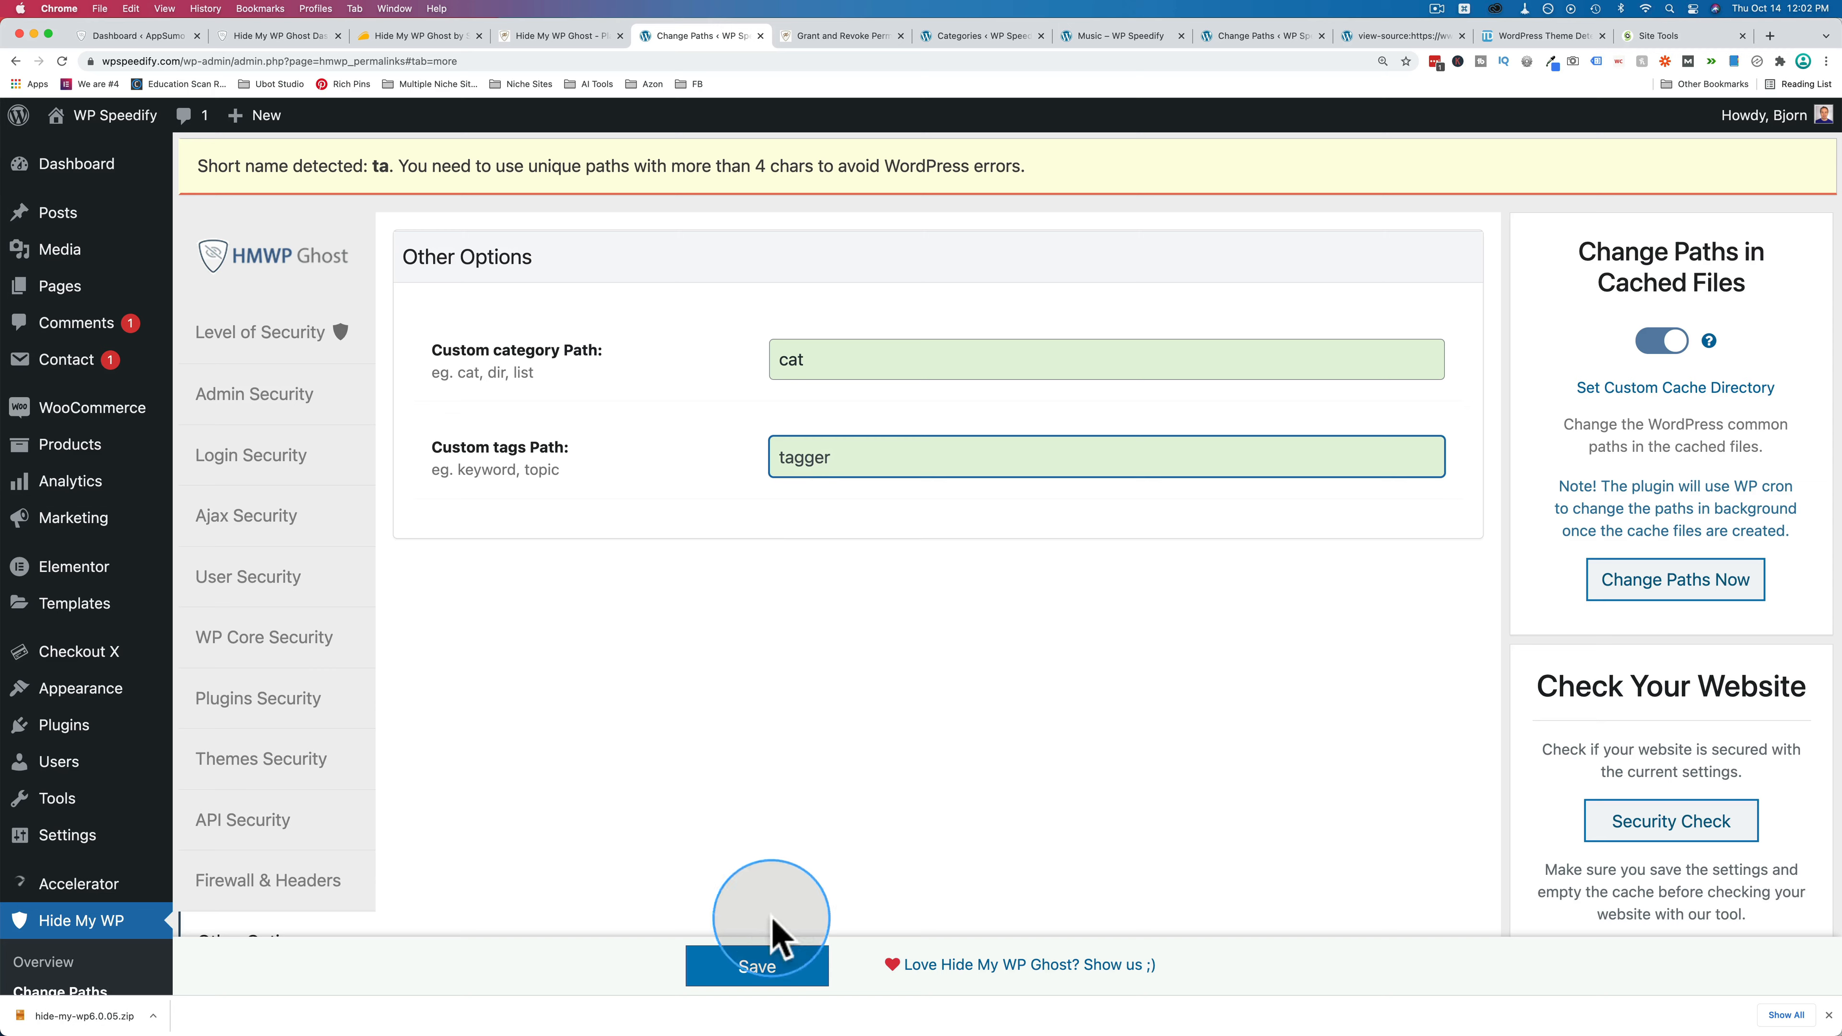
left_click(757, 967)
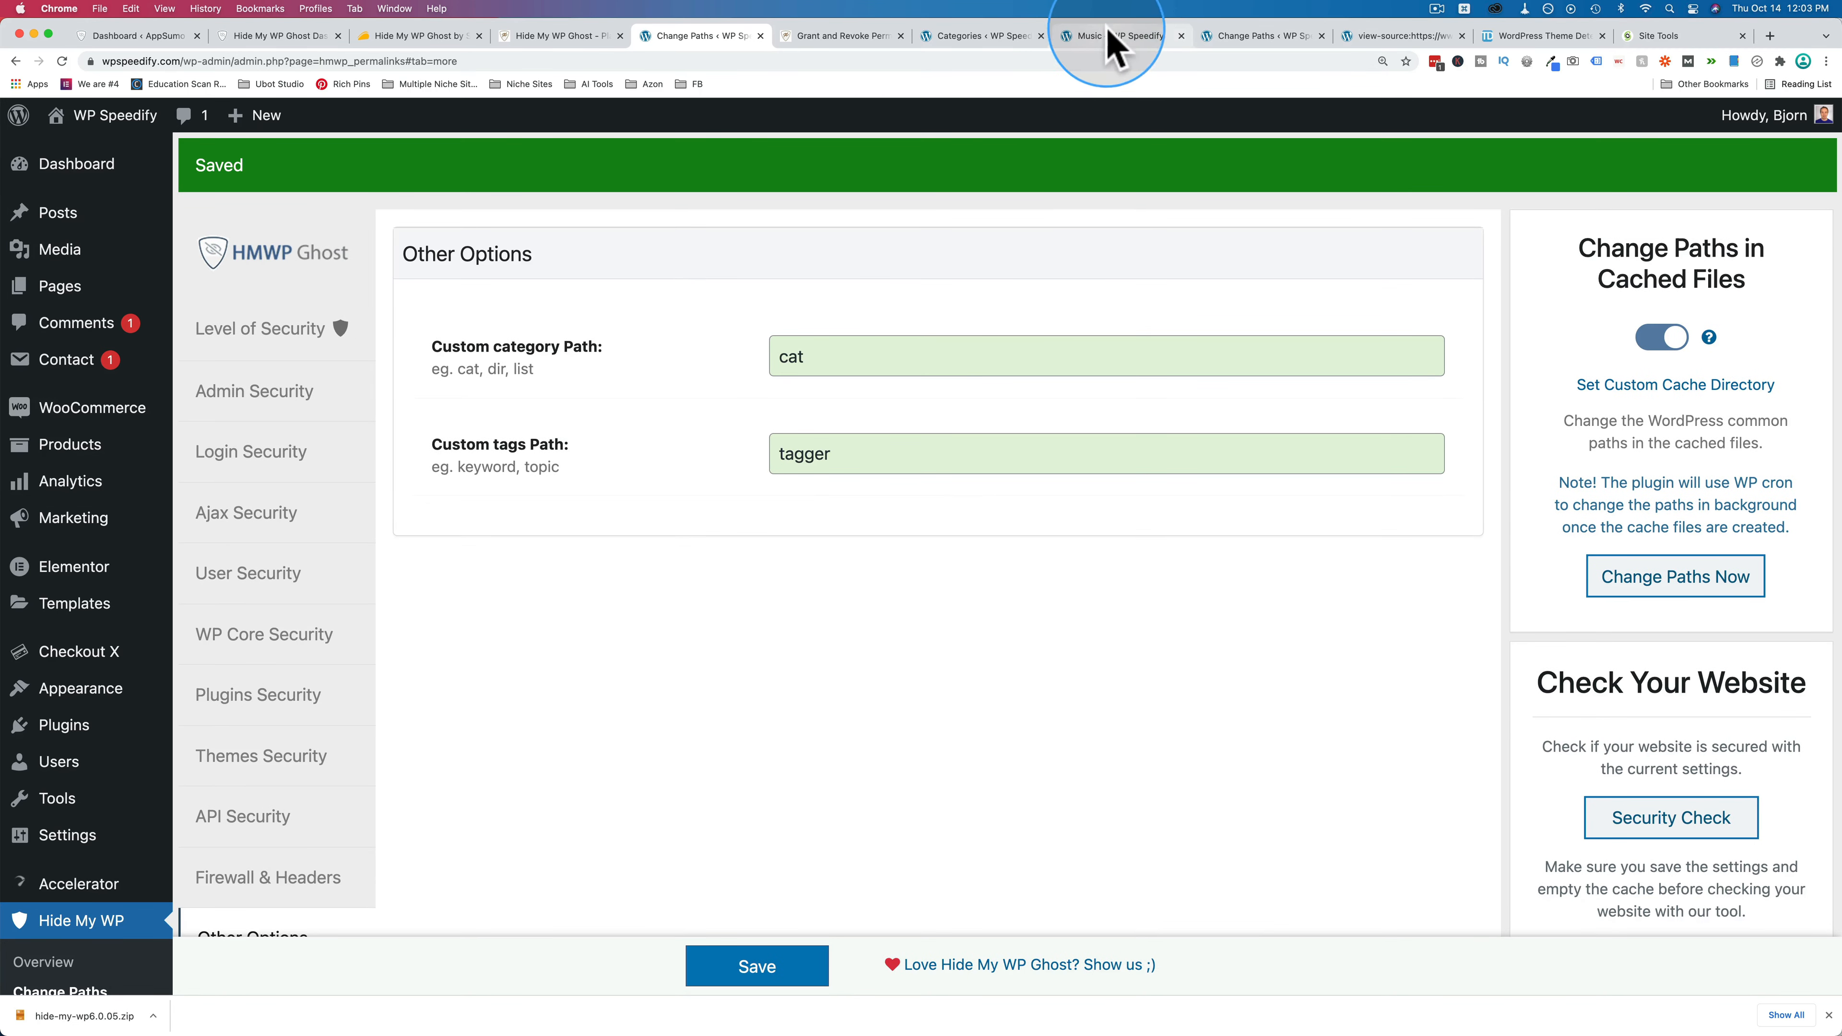
Test the Music archive by reloading its old category URL and then loading wpspeedify.com/cat/music/.
left_click(1128, 37)
key("Return")
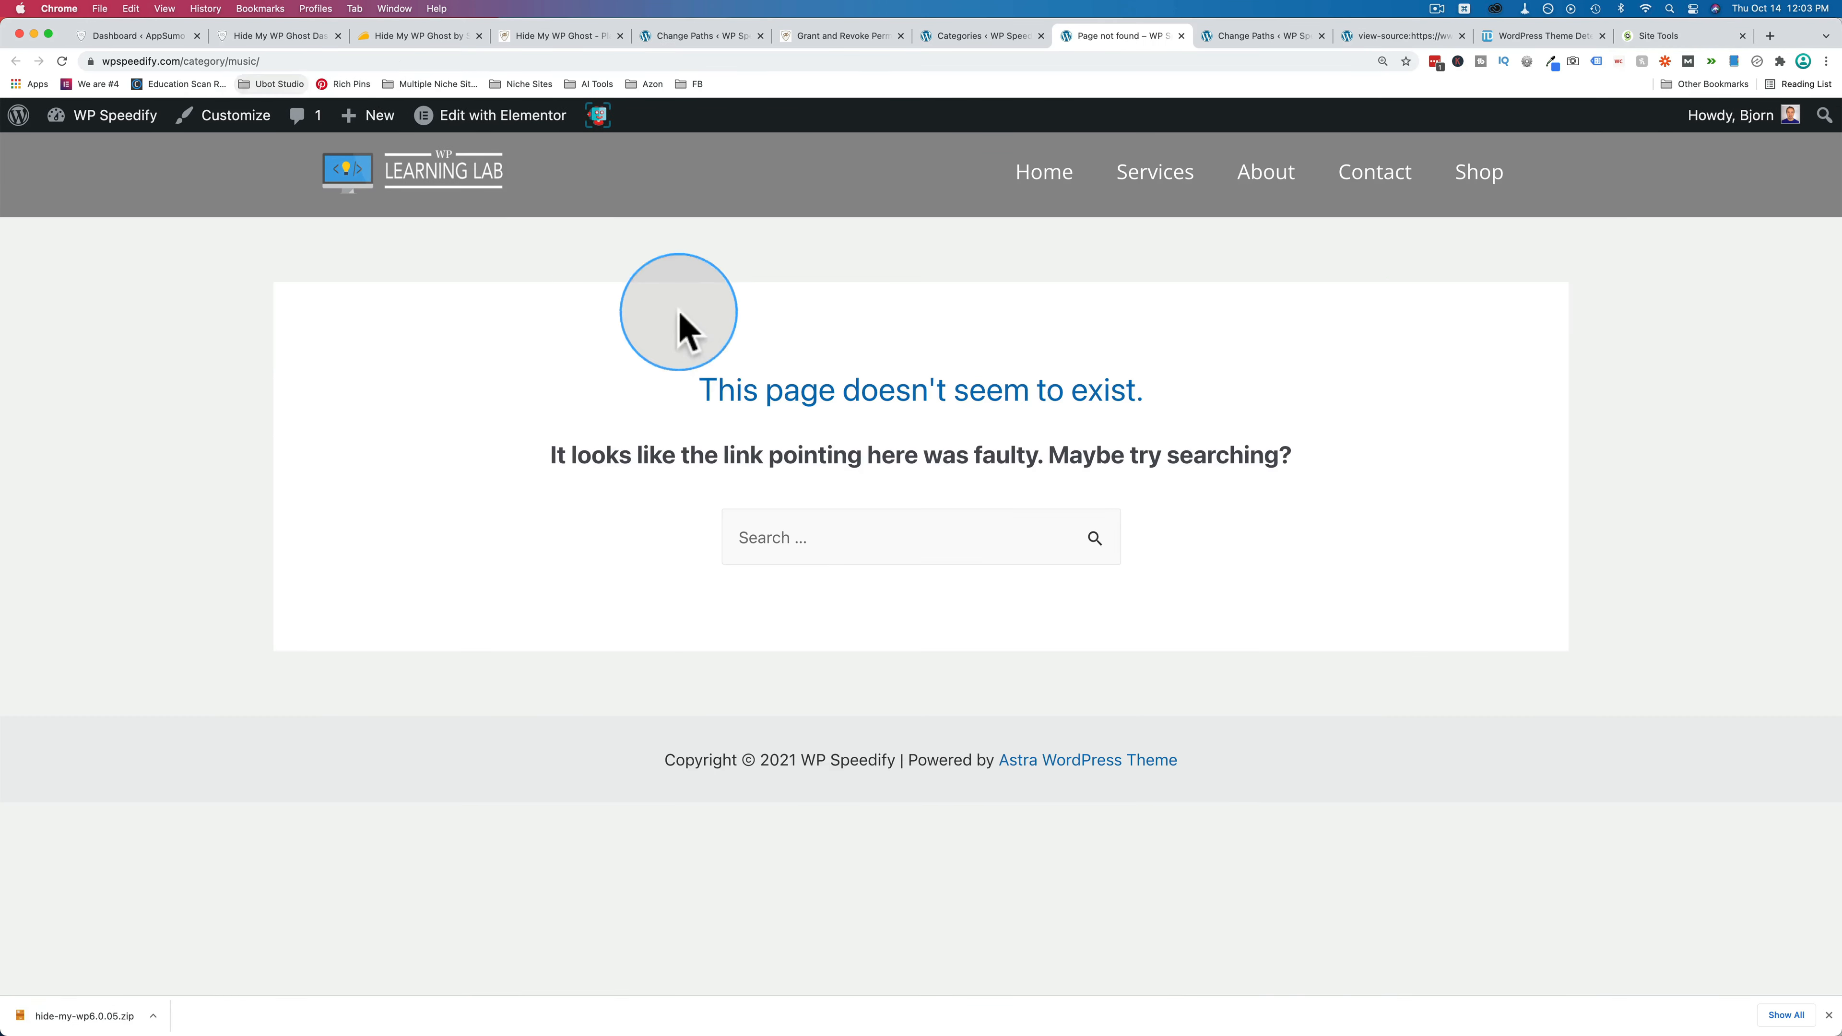
double_click(201, 61)
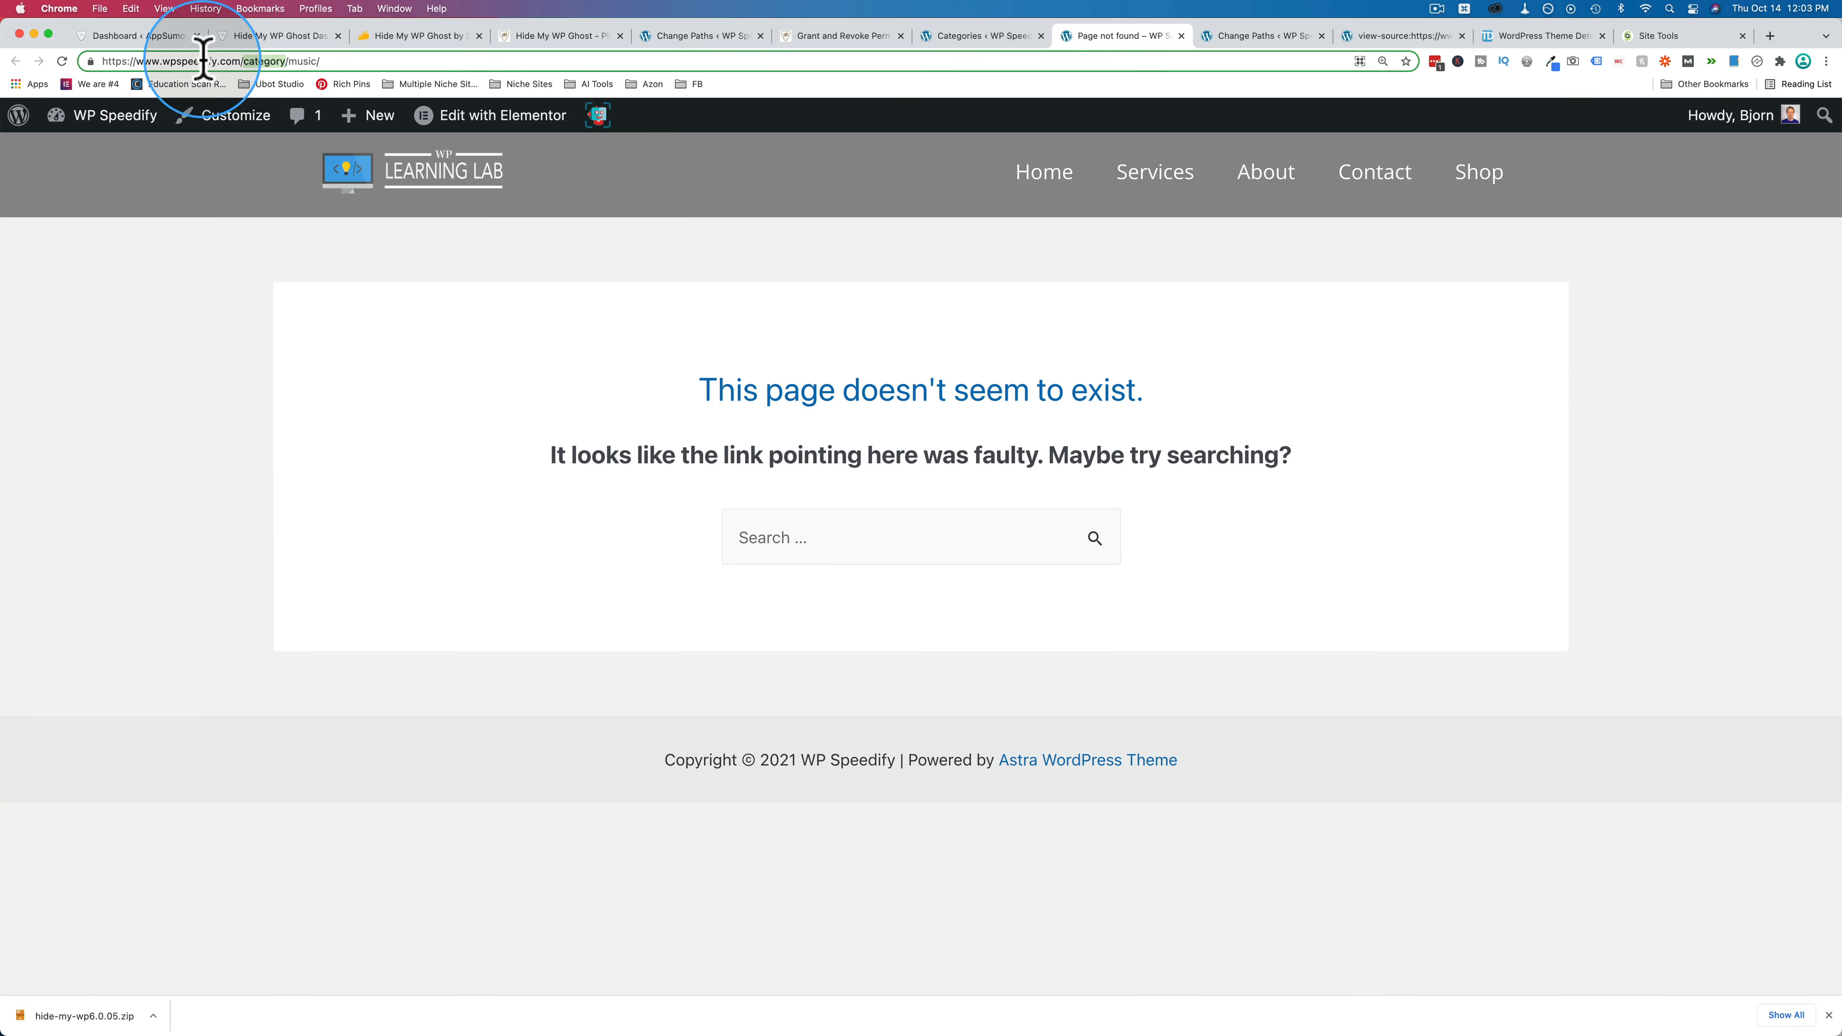
type("cat")
key("Return")
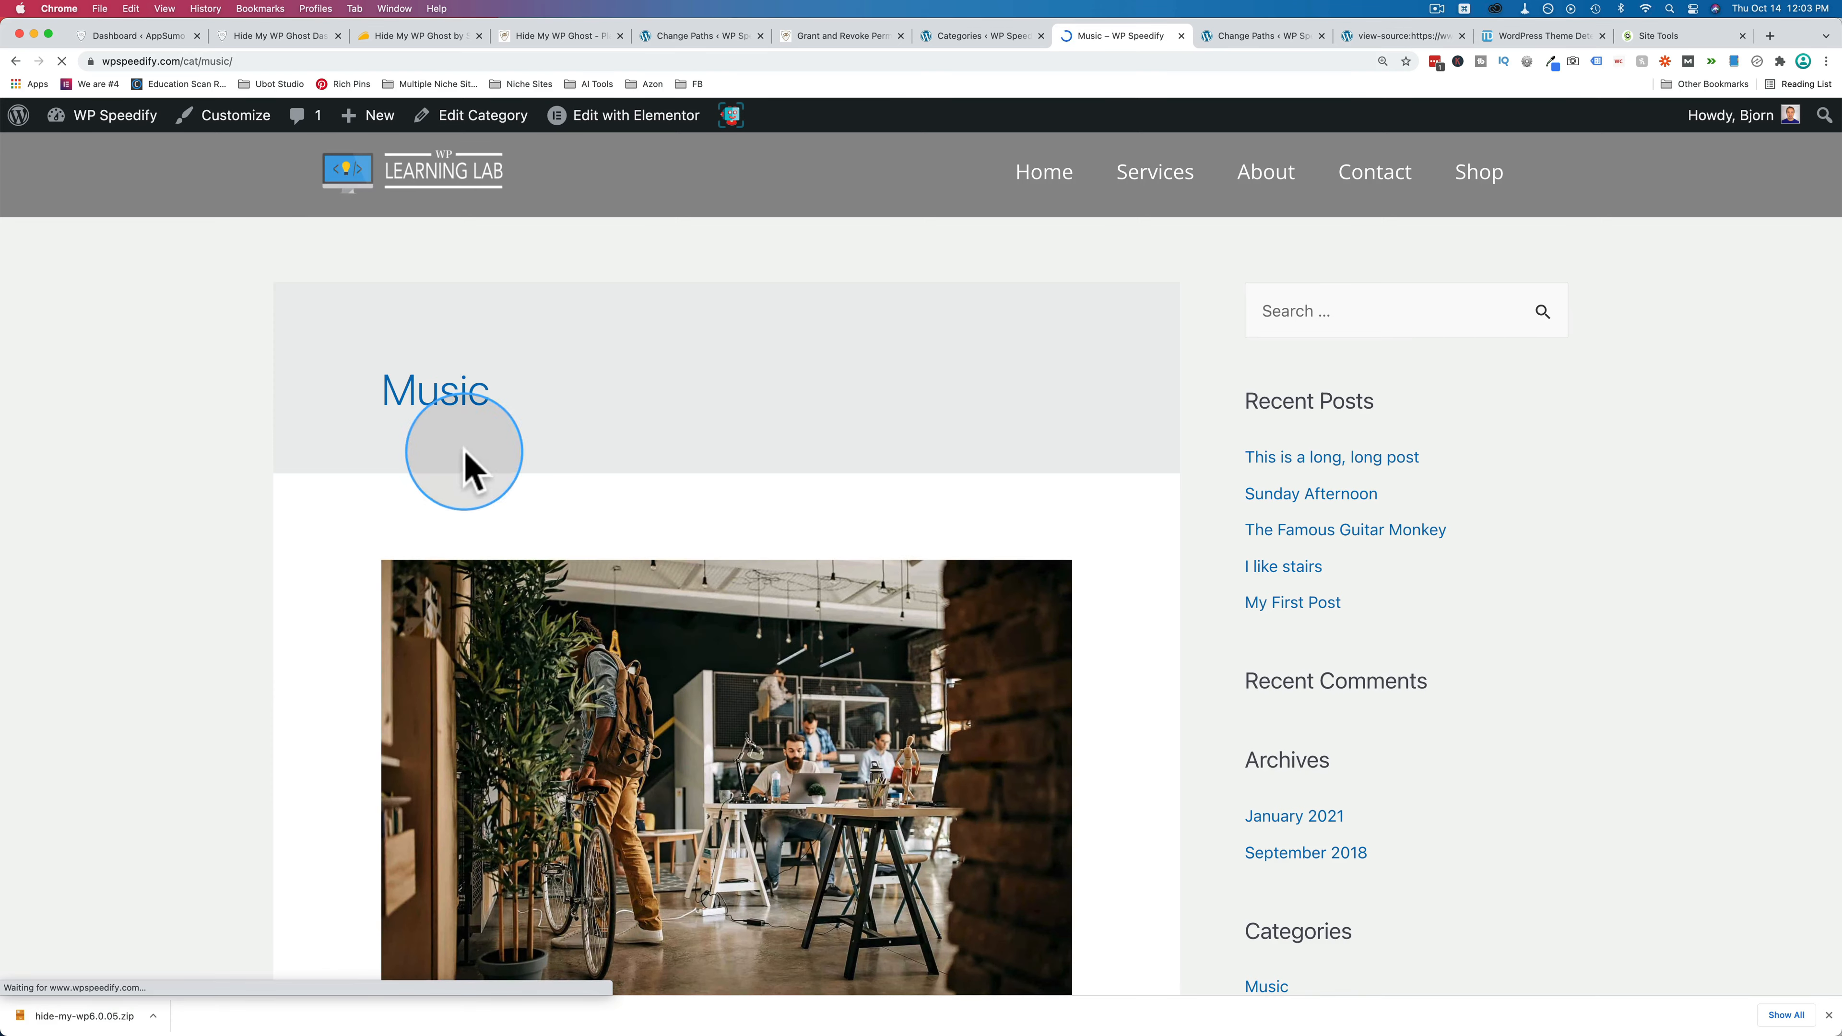
Examine the cat/music part of the Music archive's URL and go back to the Other Options path settings.
left_click_drag(183, 62, 266, 64)
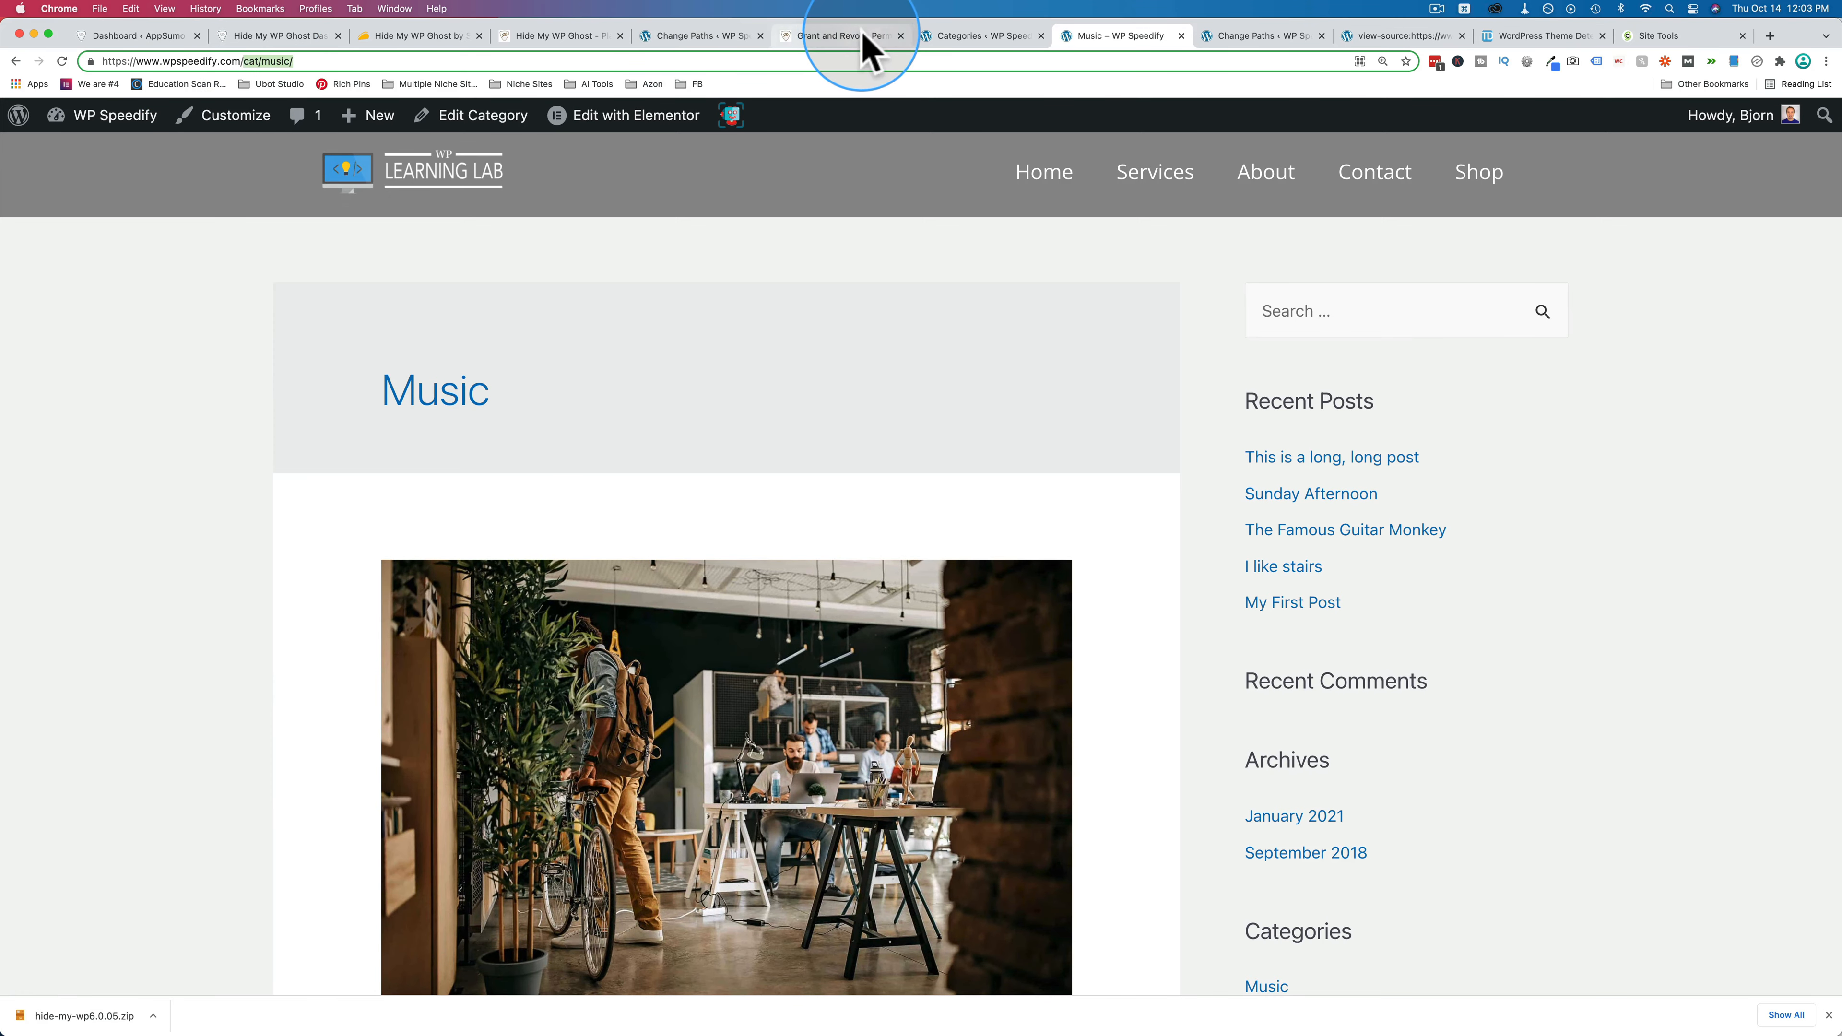
left_click(700, 36)
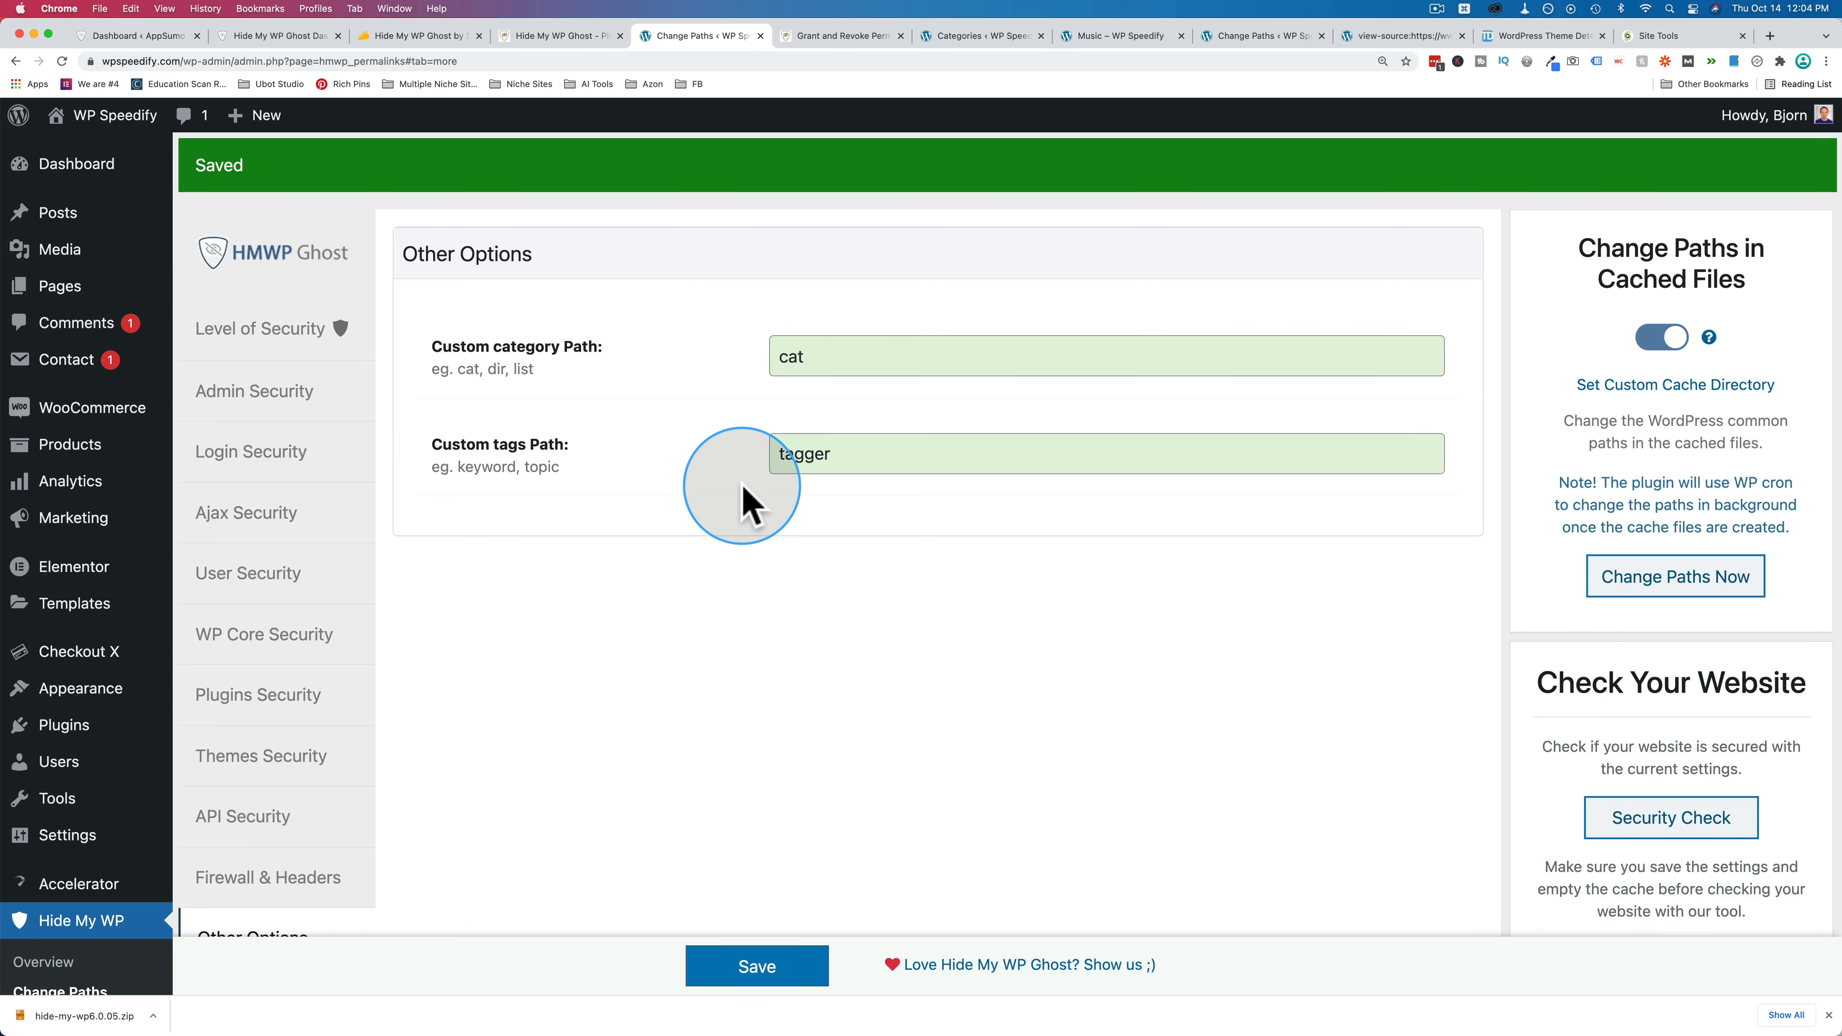
scroll(666, 588, "down", 2)
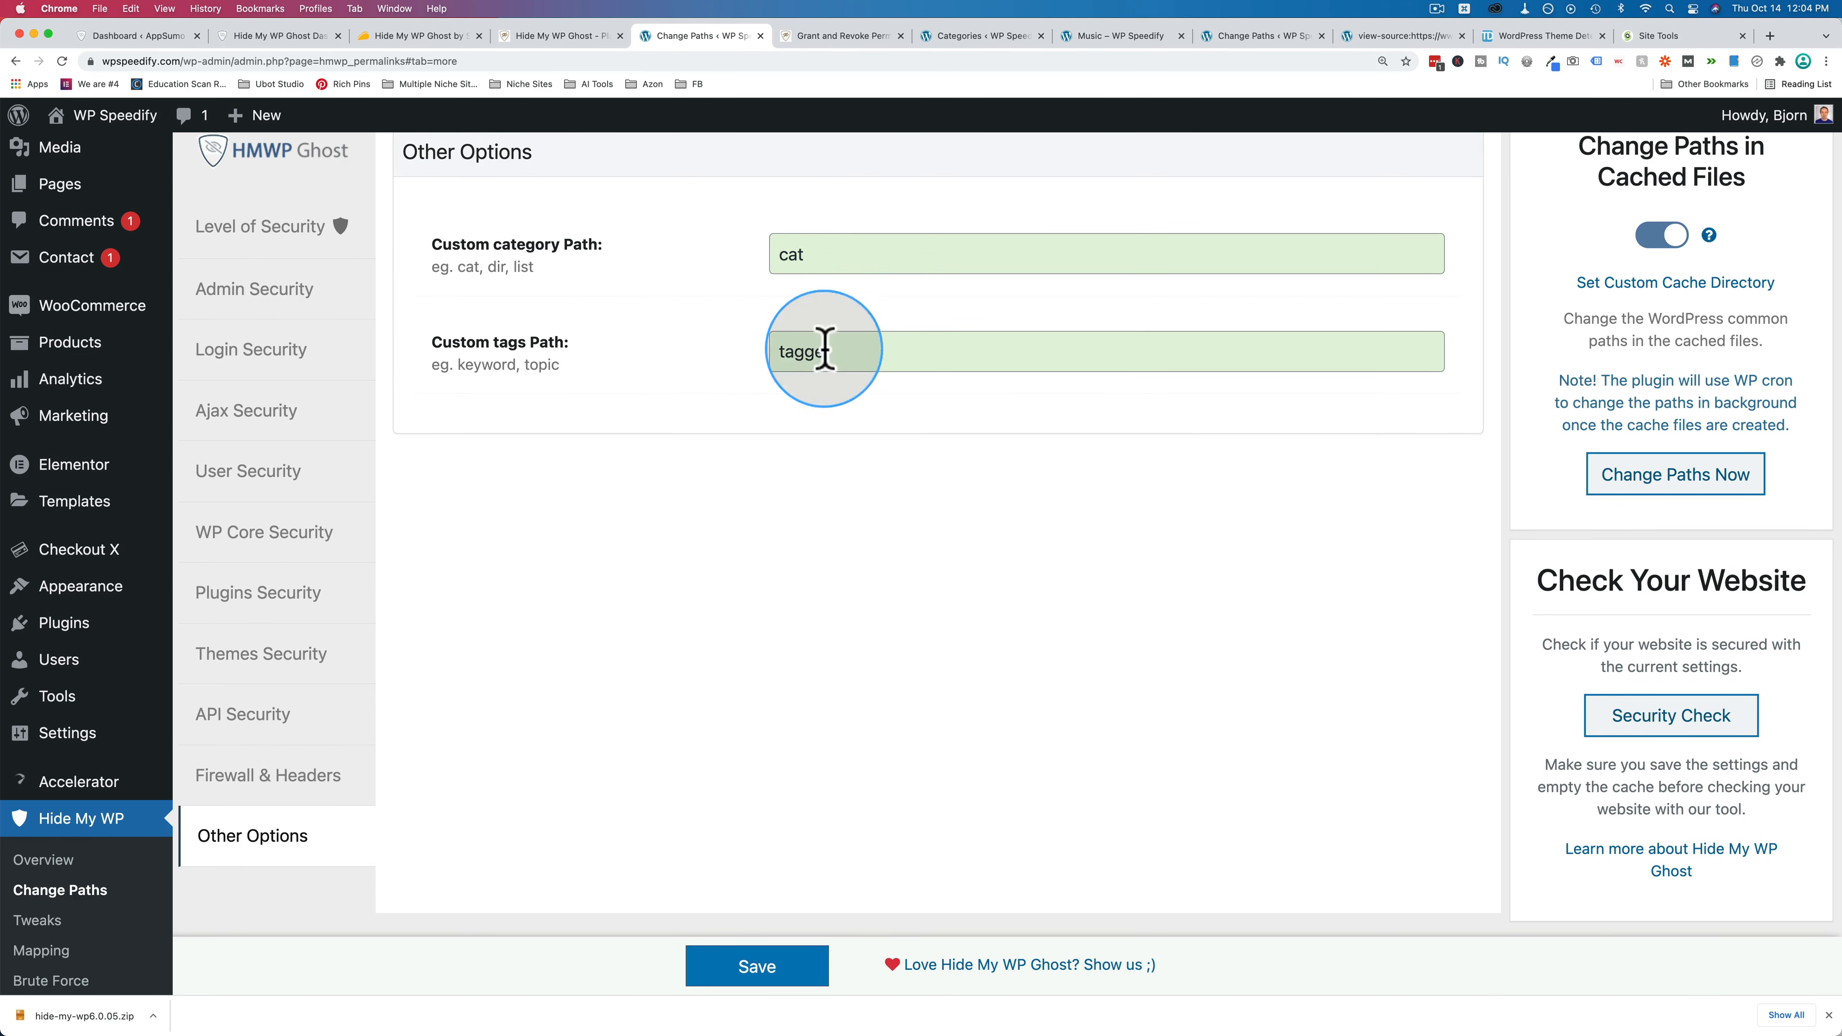
scroll(772, 276, "down", 3)
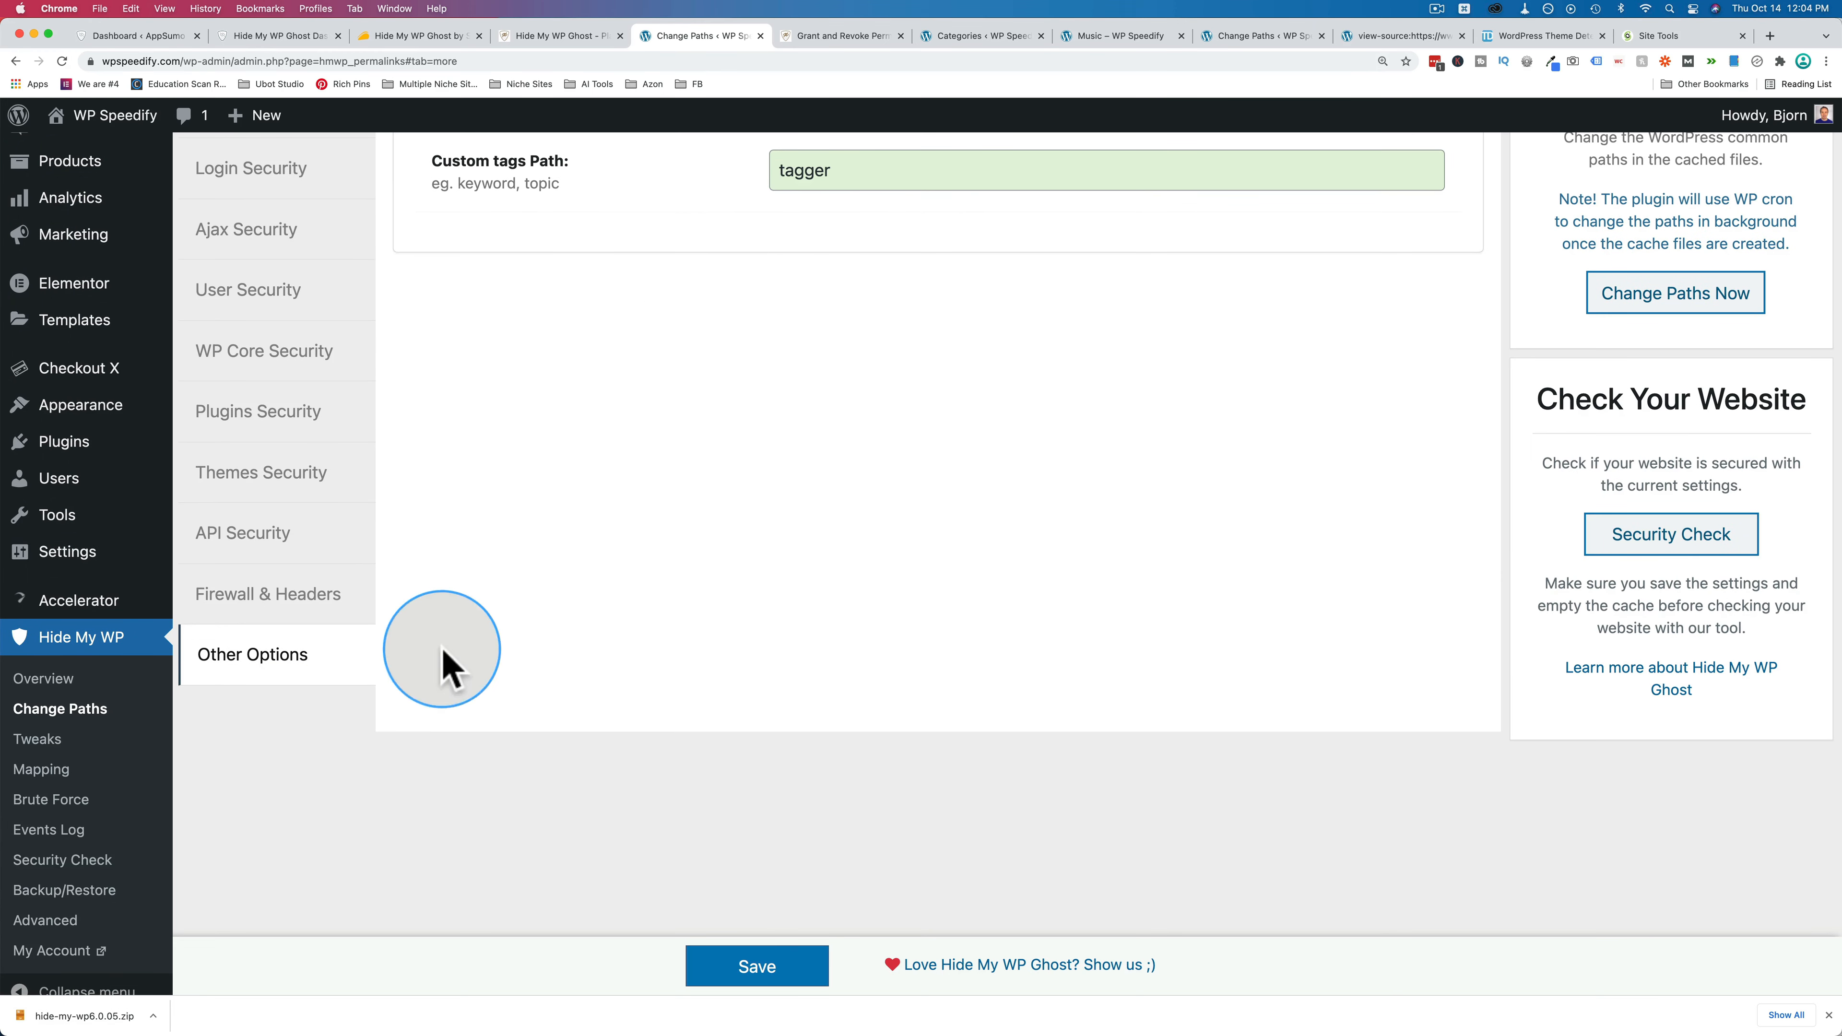
Open the Tweaks redirect settings and examine the destinations offered for Redirect Hidden Paths, including the /wp-login path it covers.
left_click(39, 741)
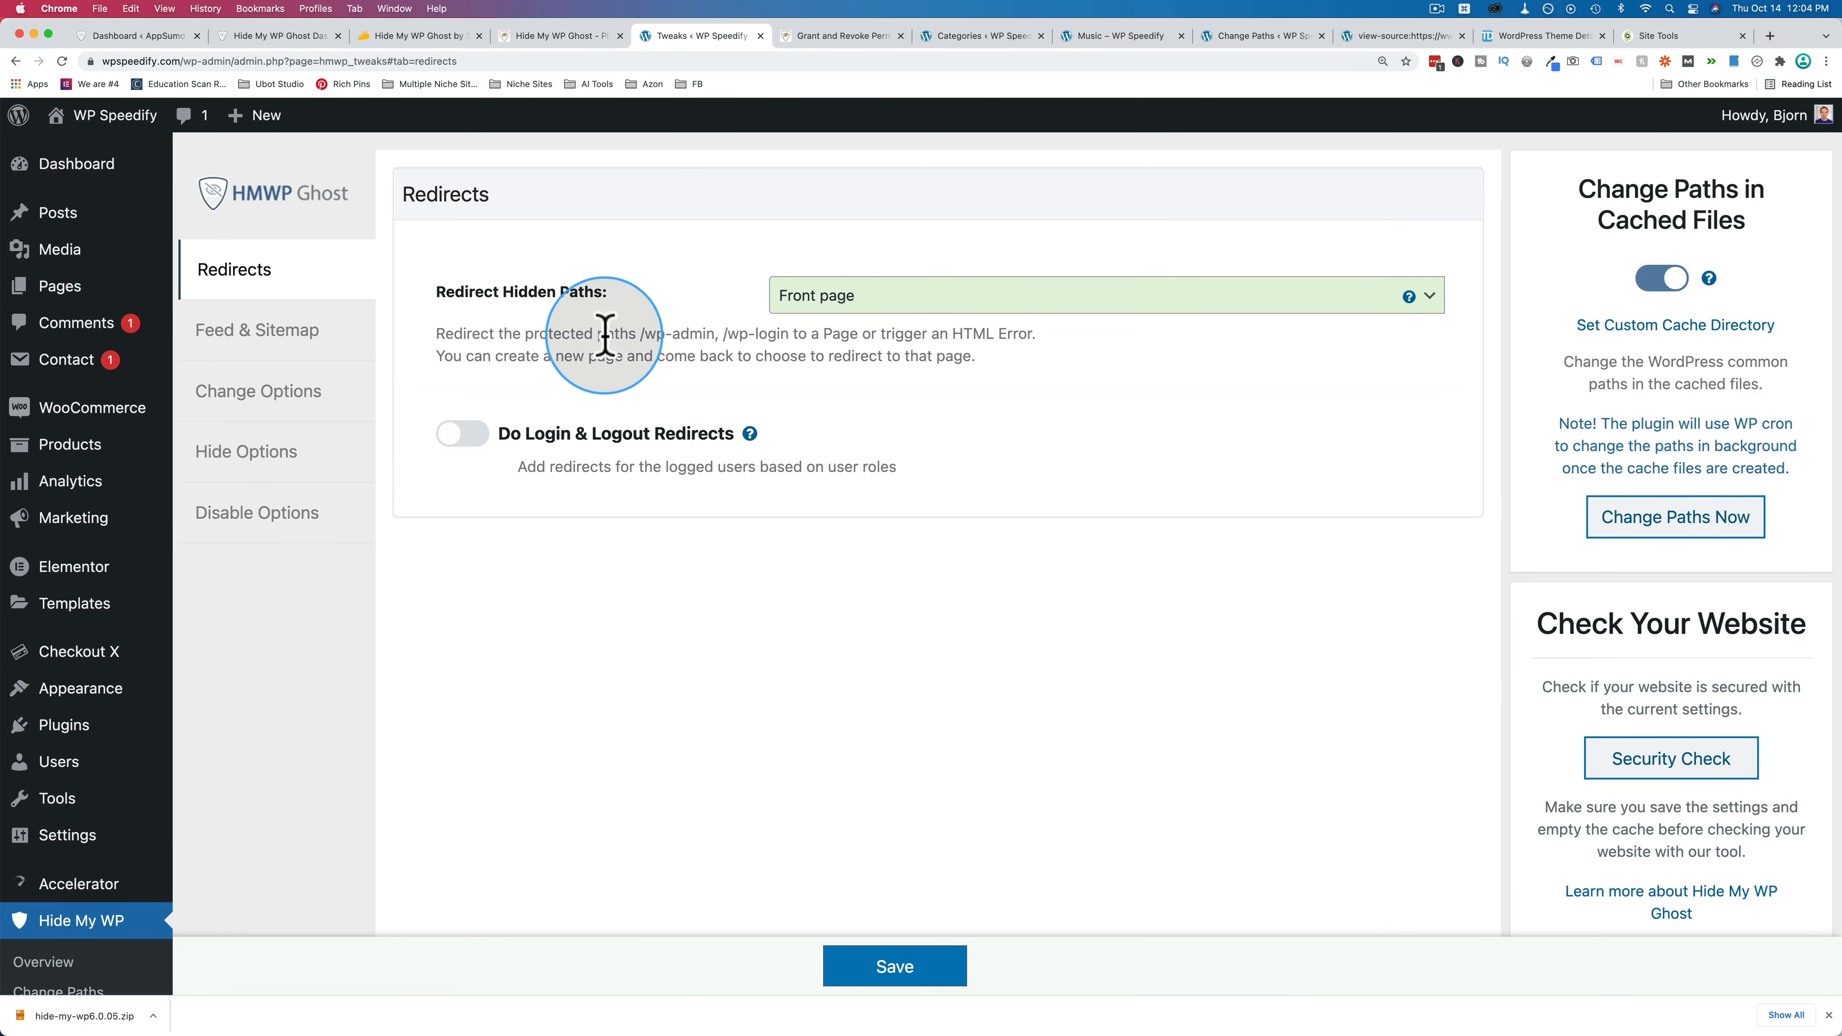
left_click_drag(640, 335, 773, 335)
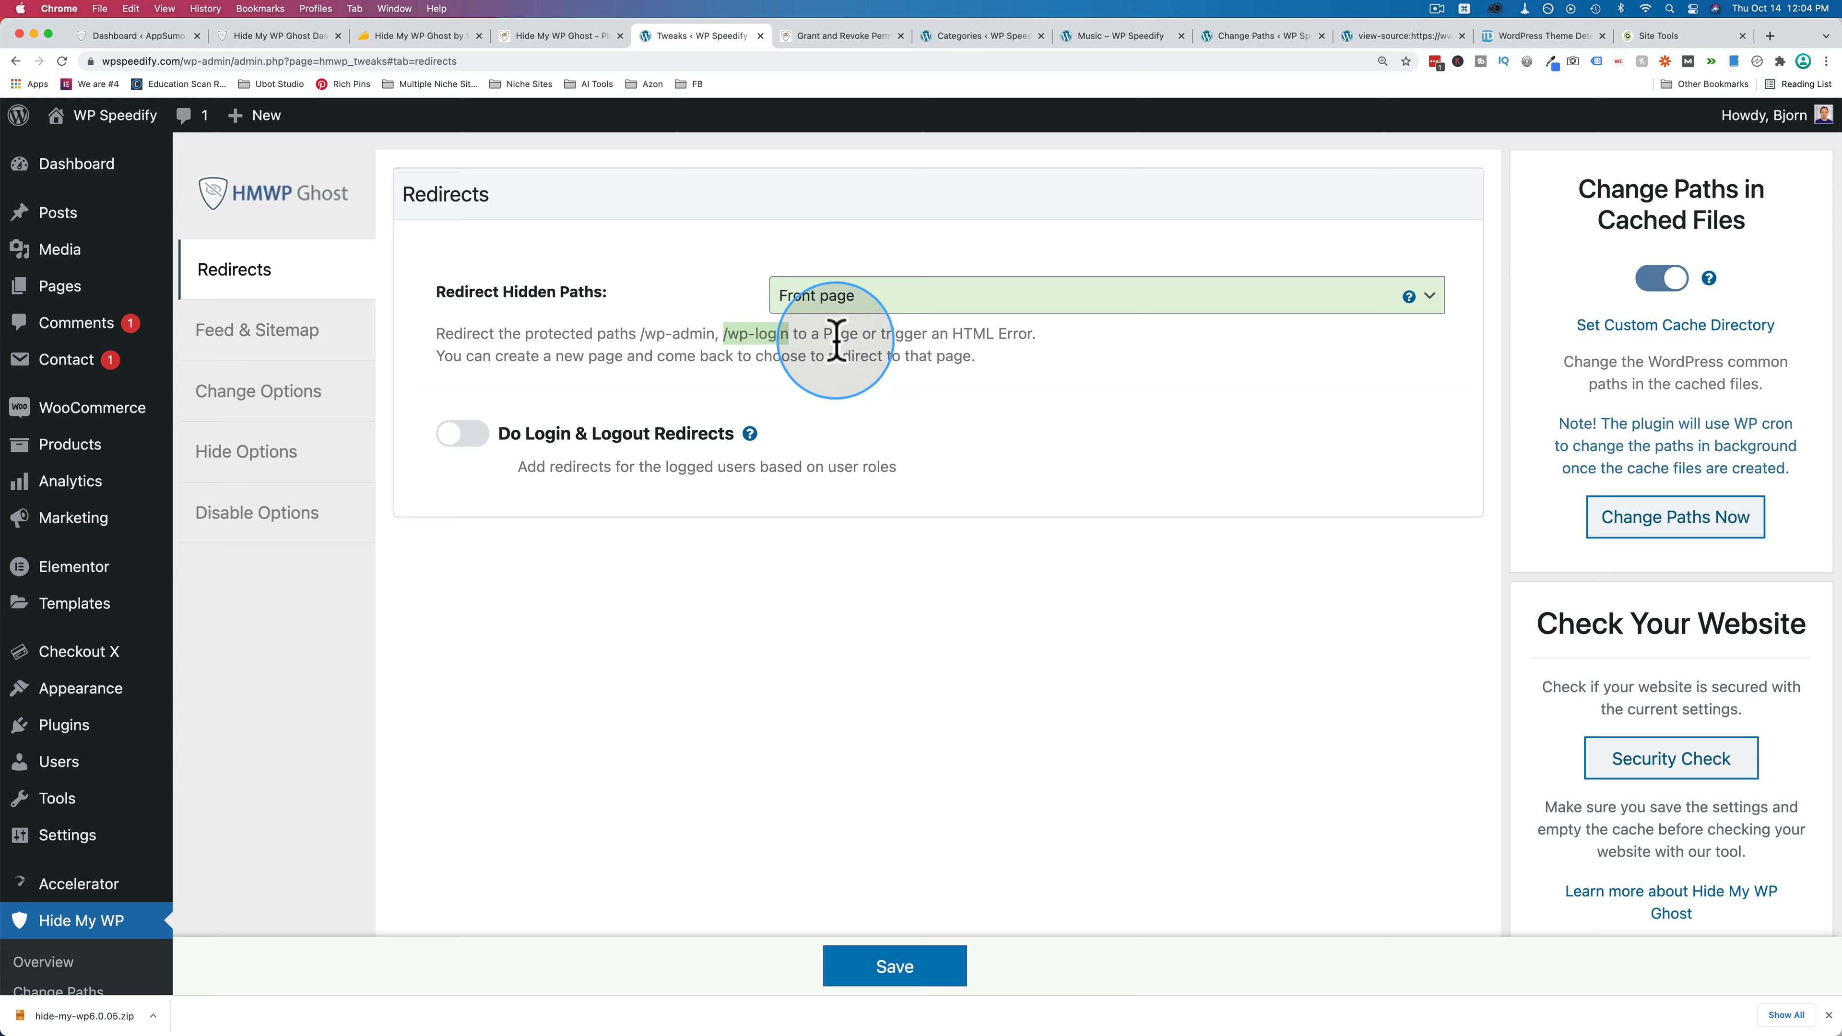
left_click(833, 301)
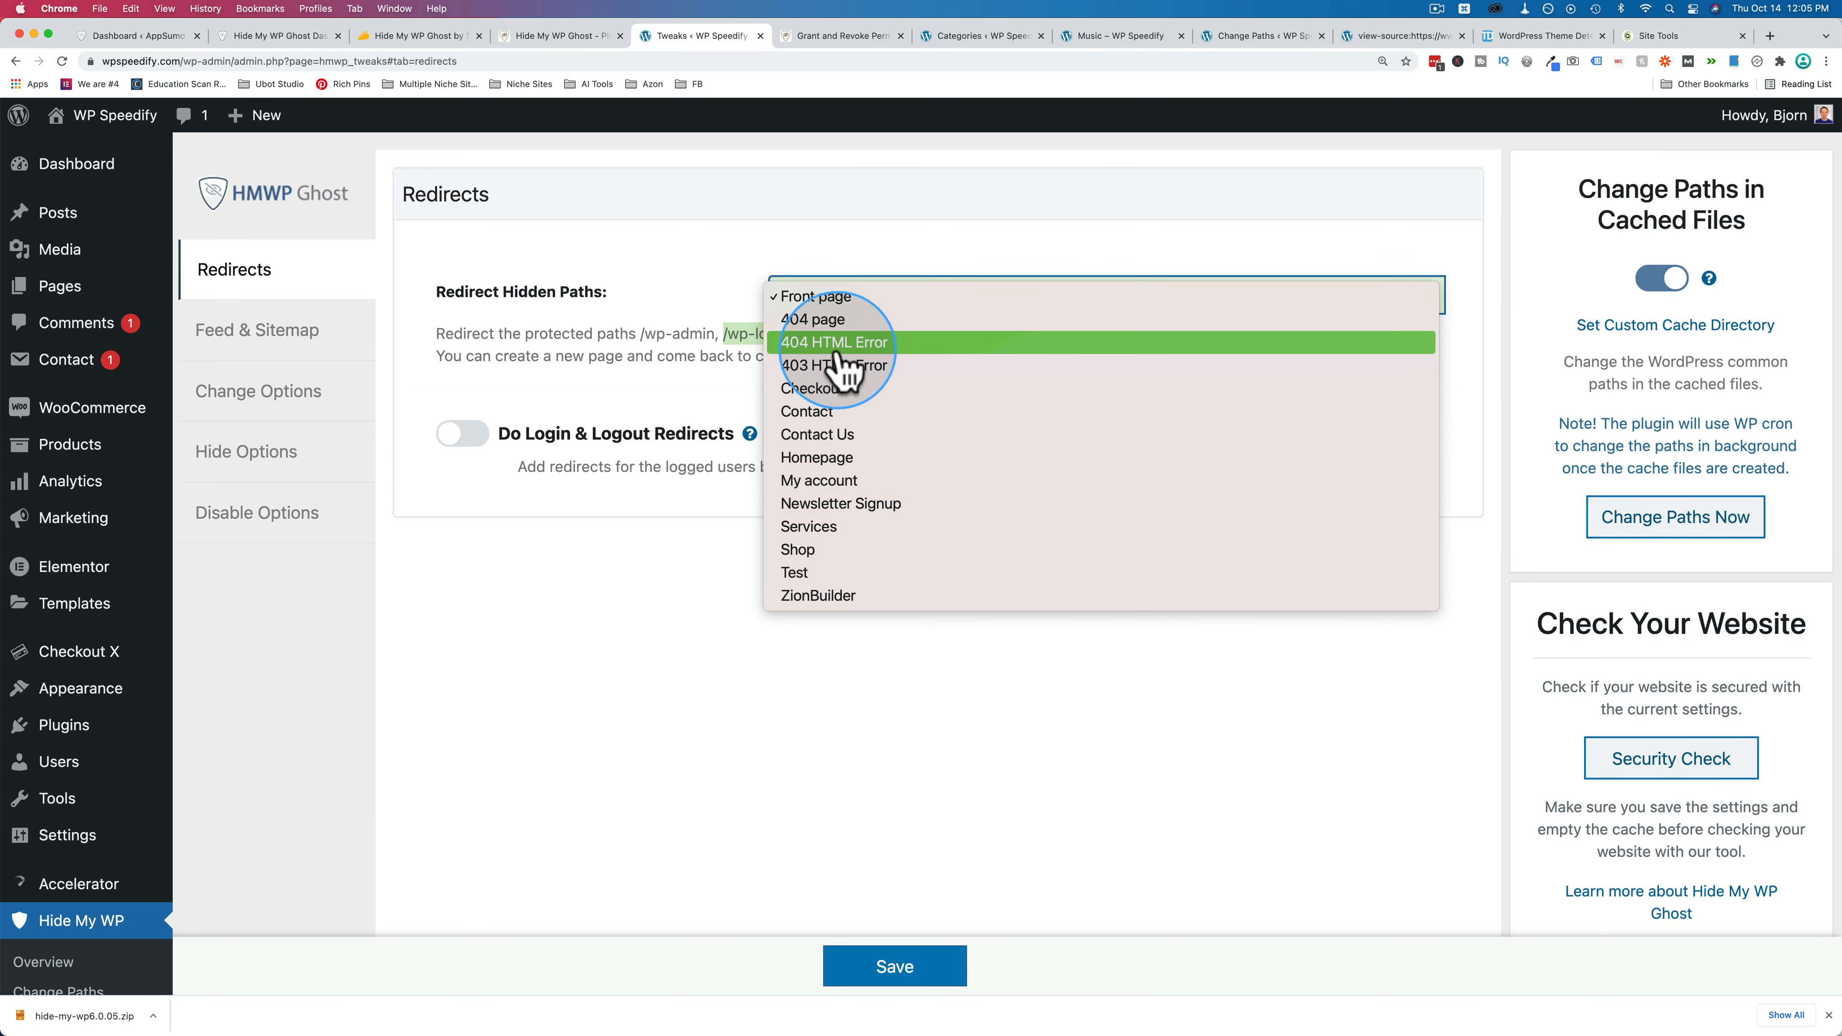
left_click(740, 395)
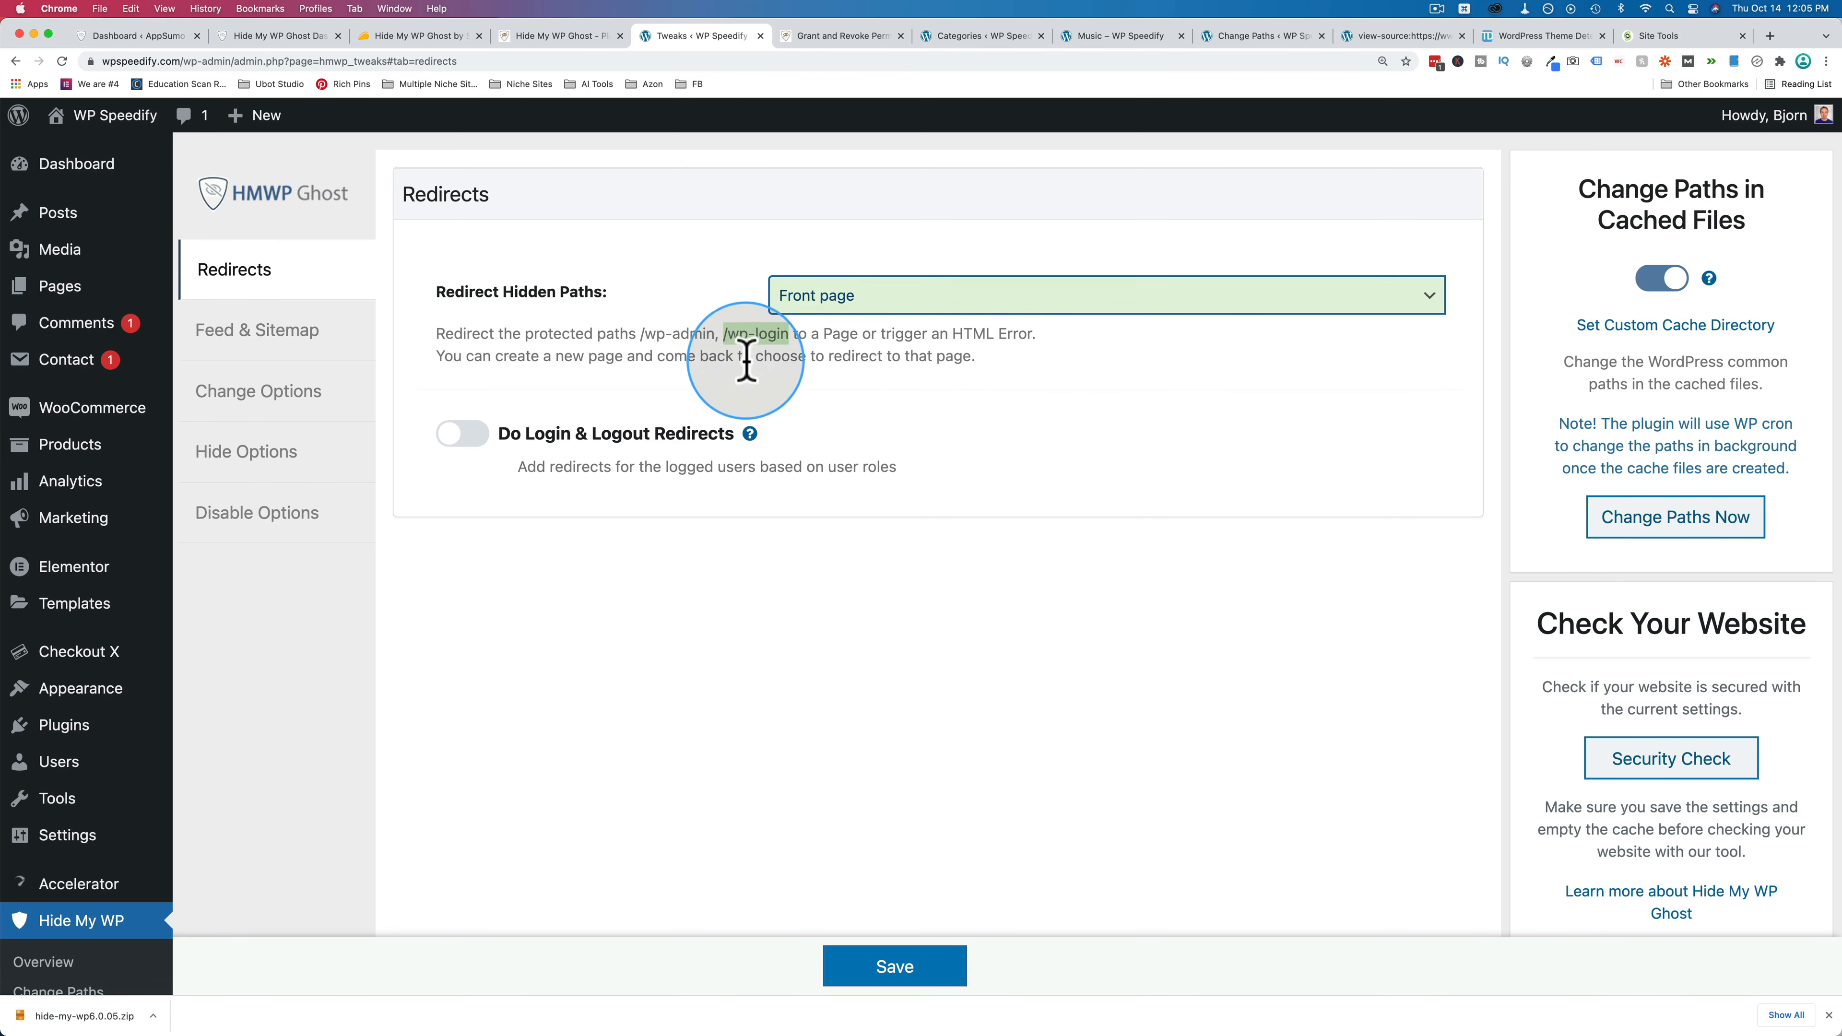
left_click(837, 301)
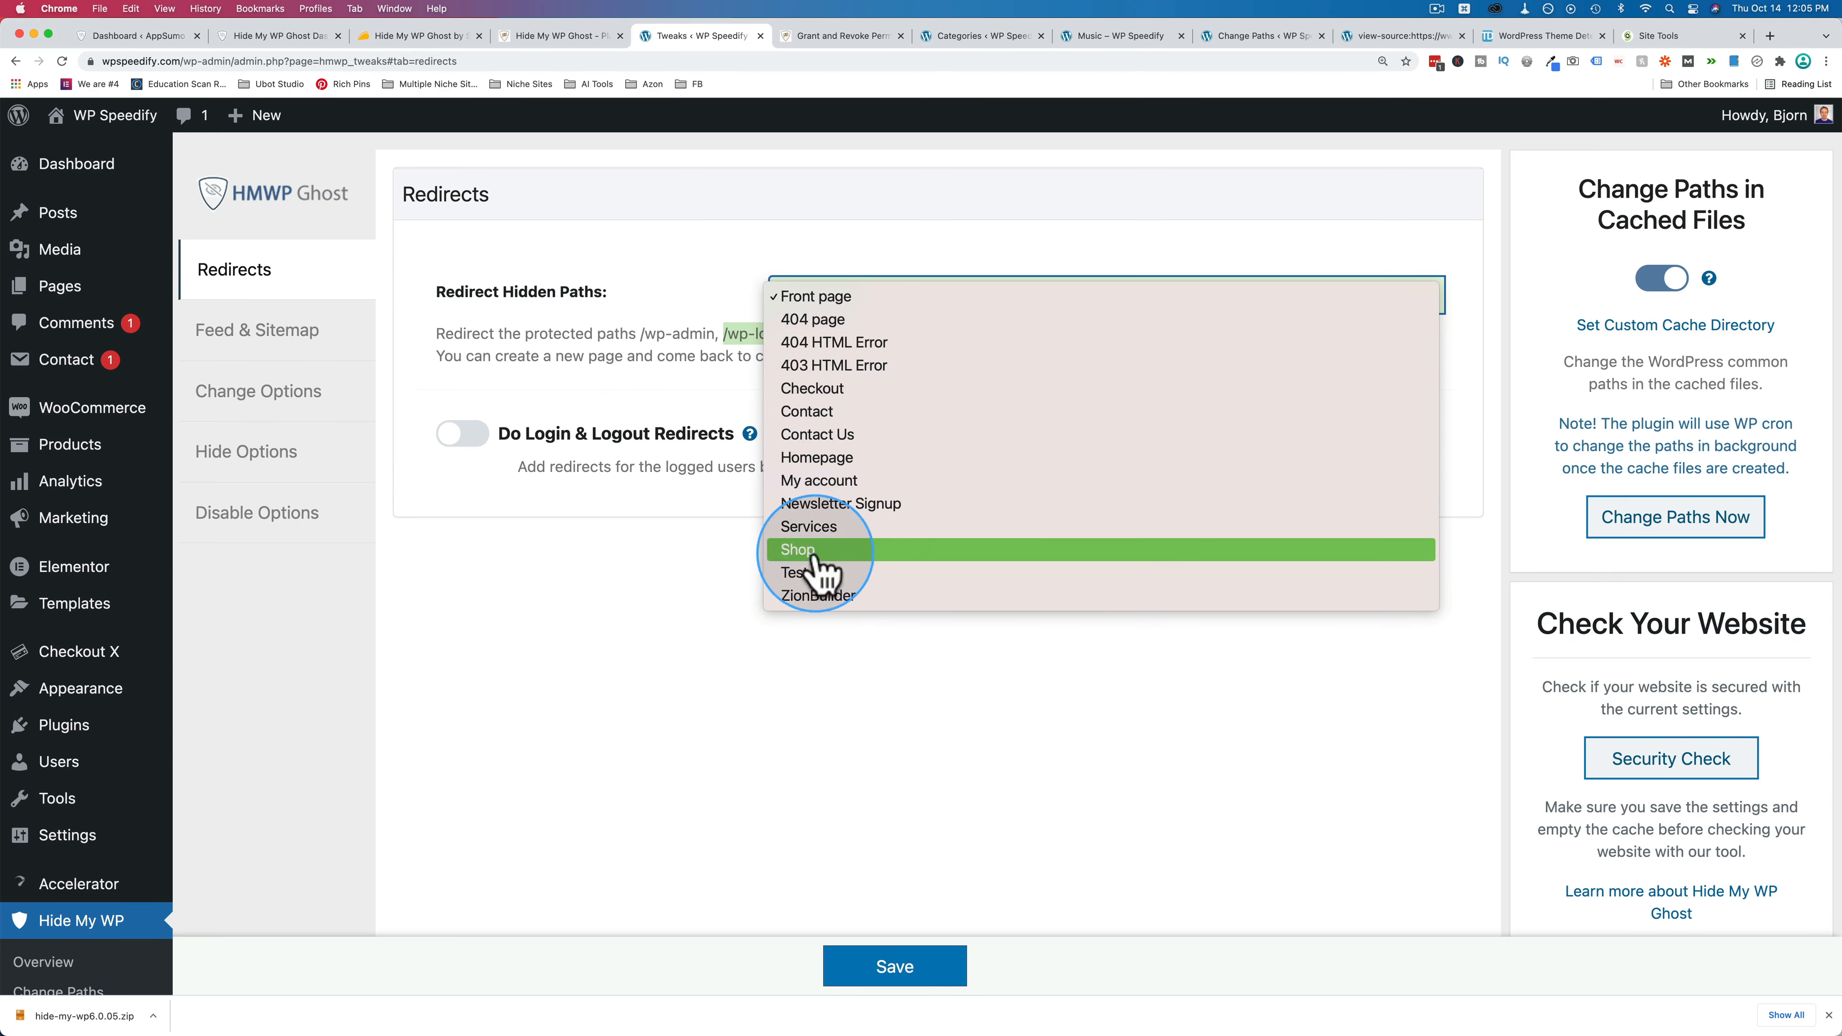
left_click(520, 331)
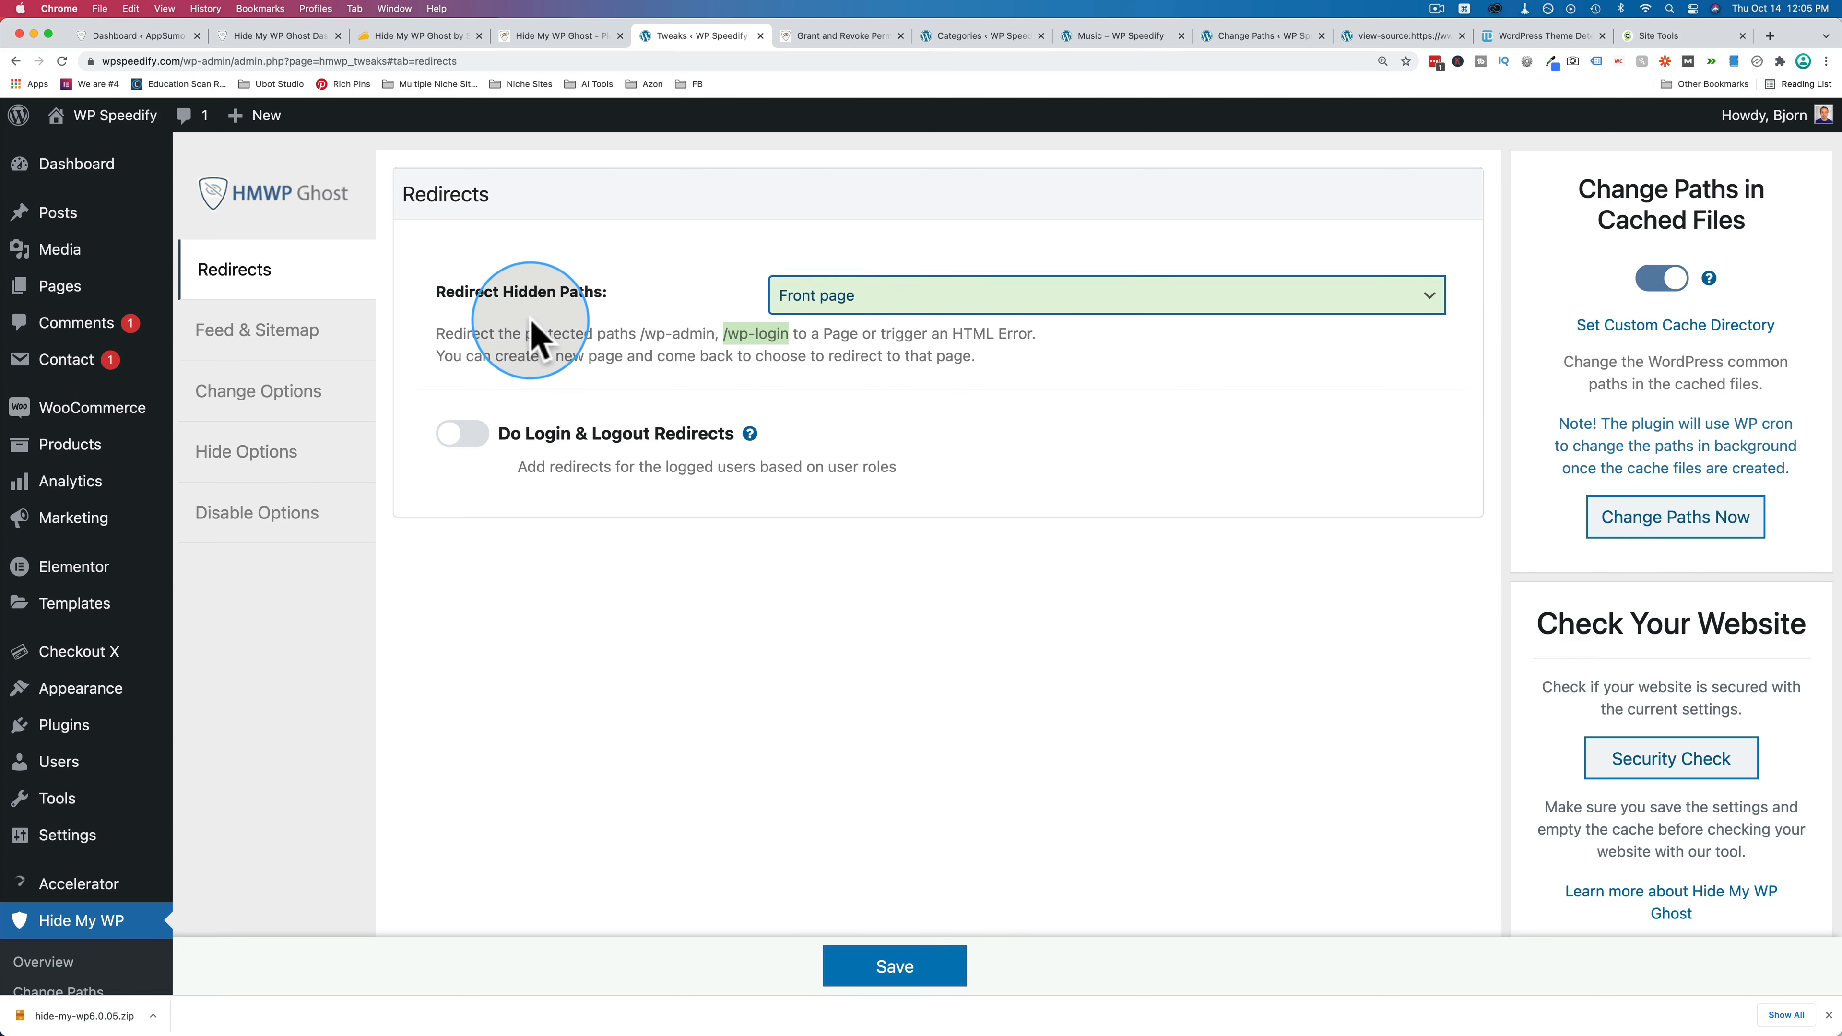
Turn on Do Login & Logout Redirects and review the default login and logout redirect URL fields.
left_click(463, 437)
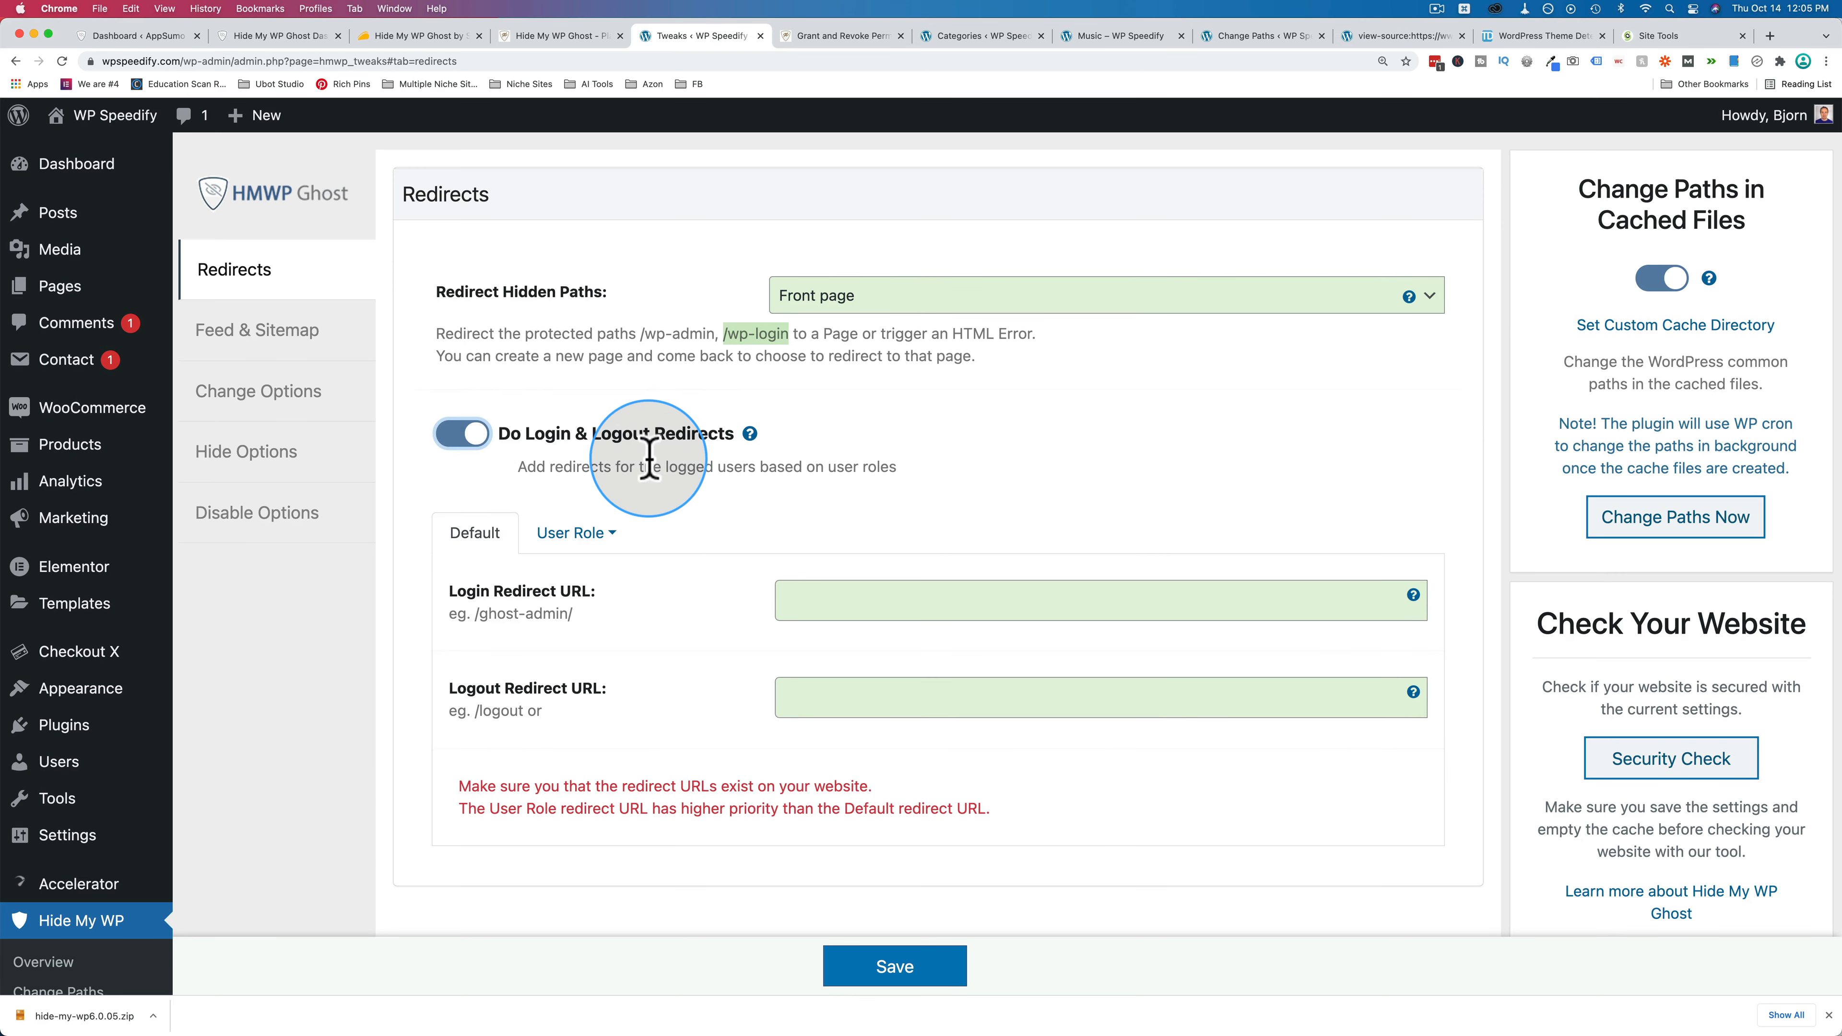
scroll(653, 457, "down", 2)
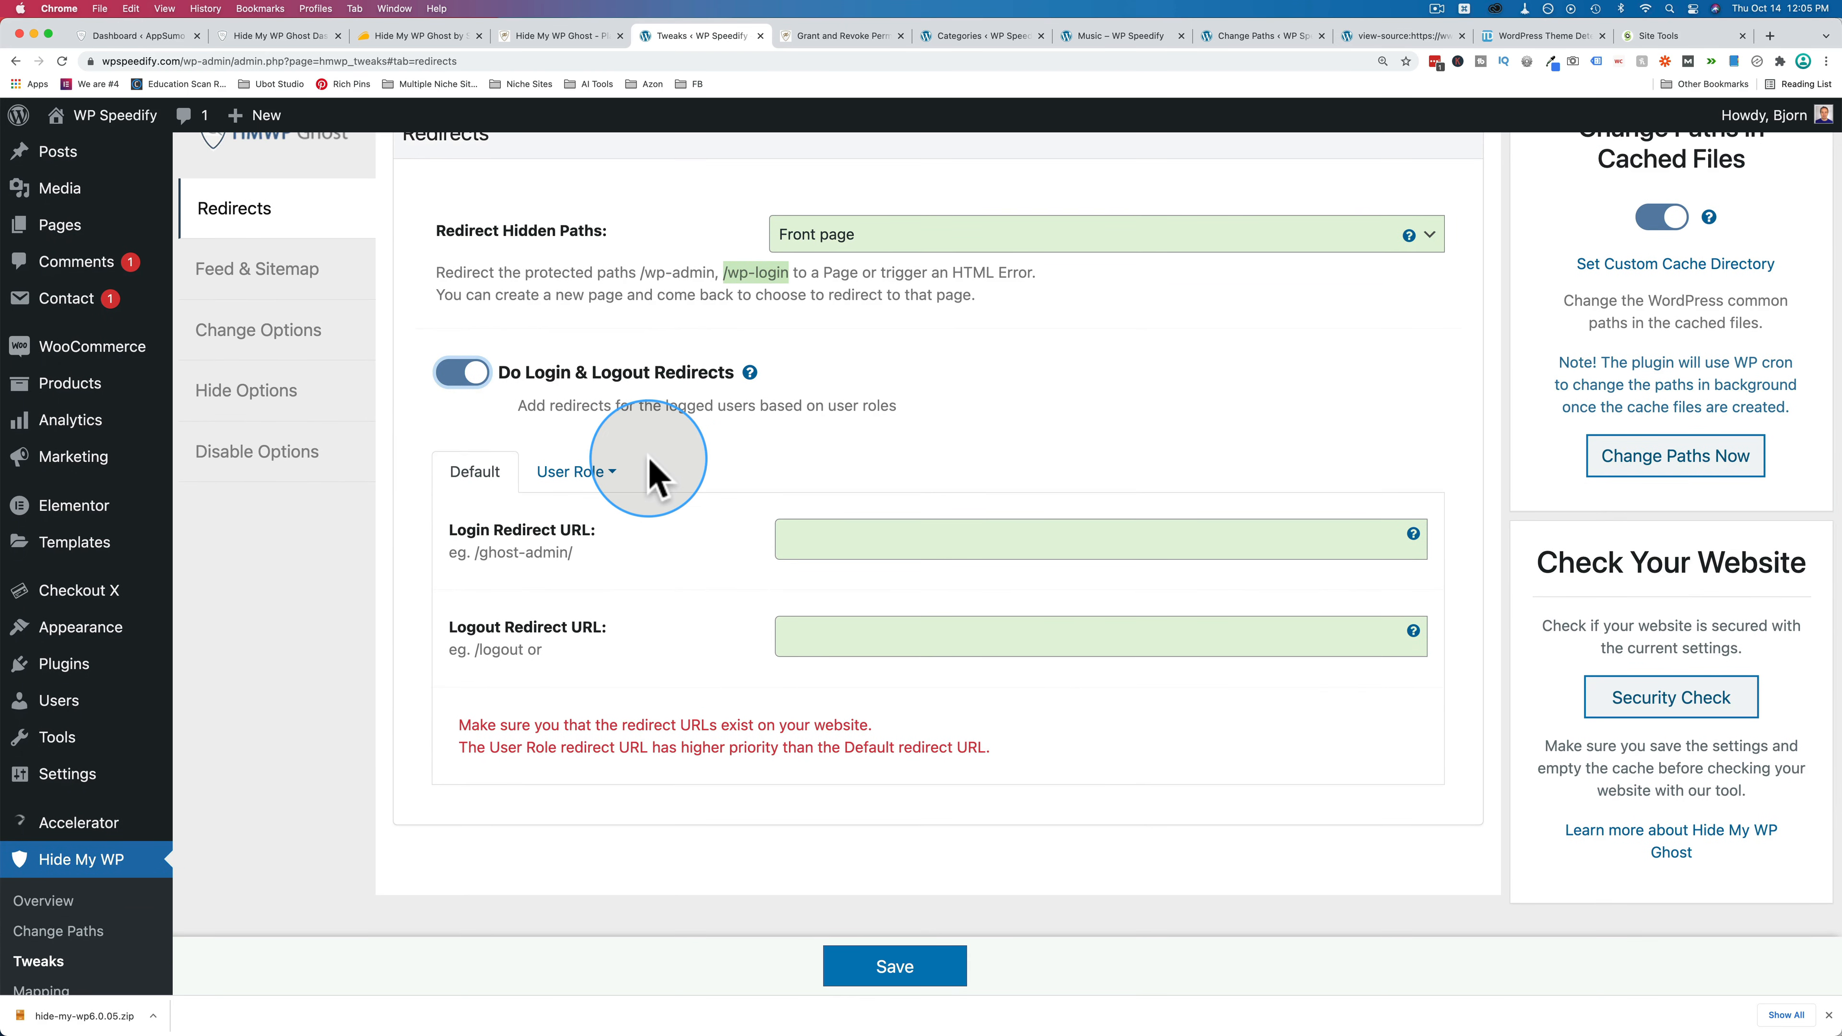
scroll(649, 459, "down", 1)
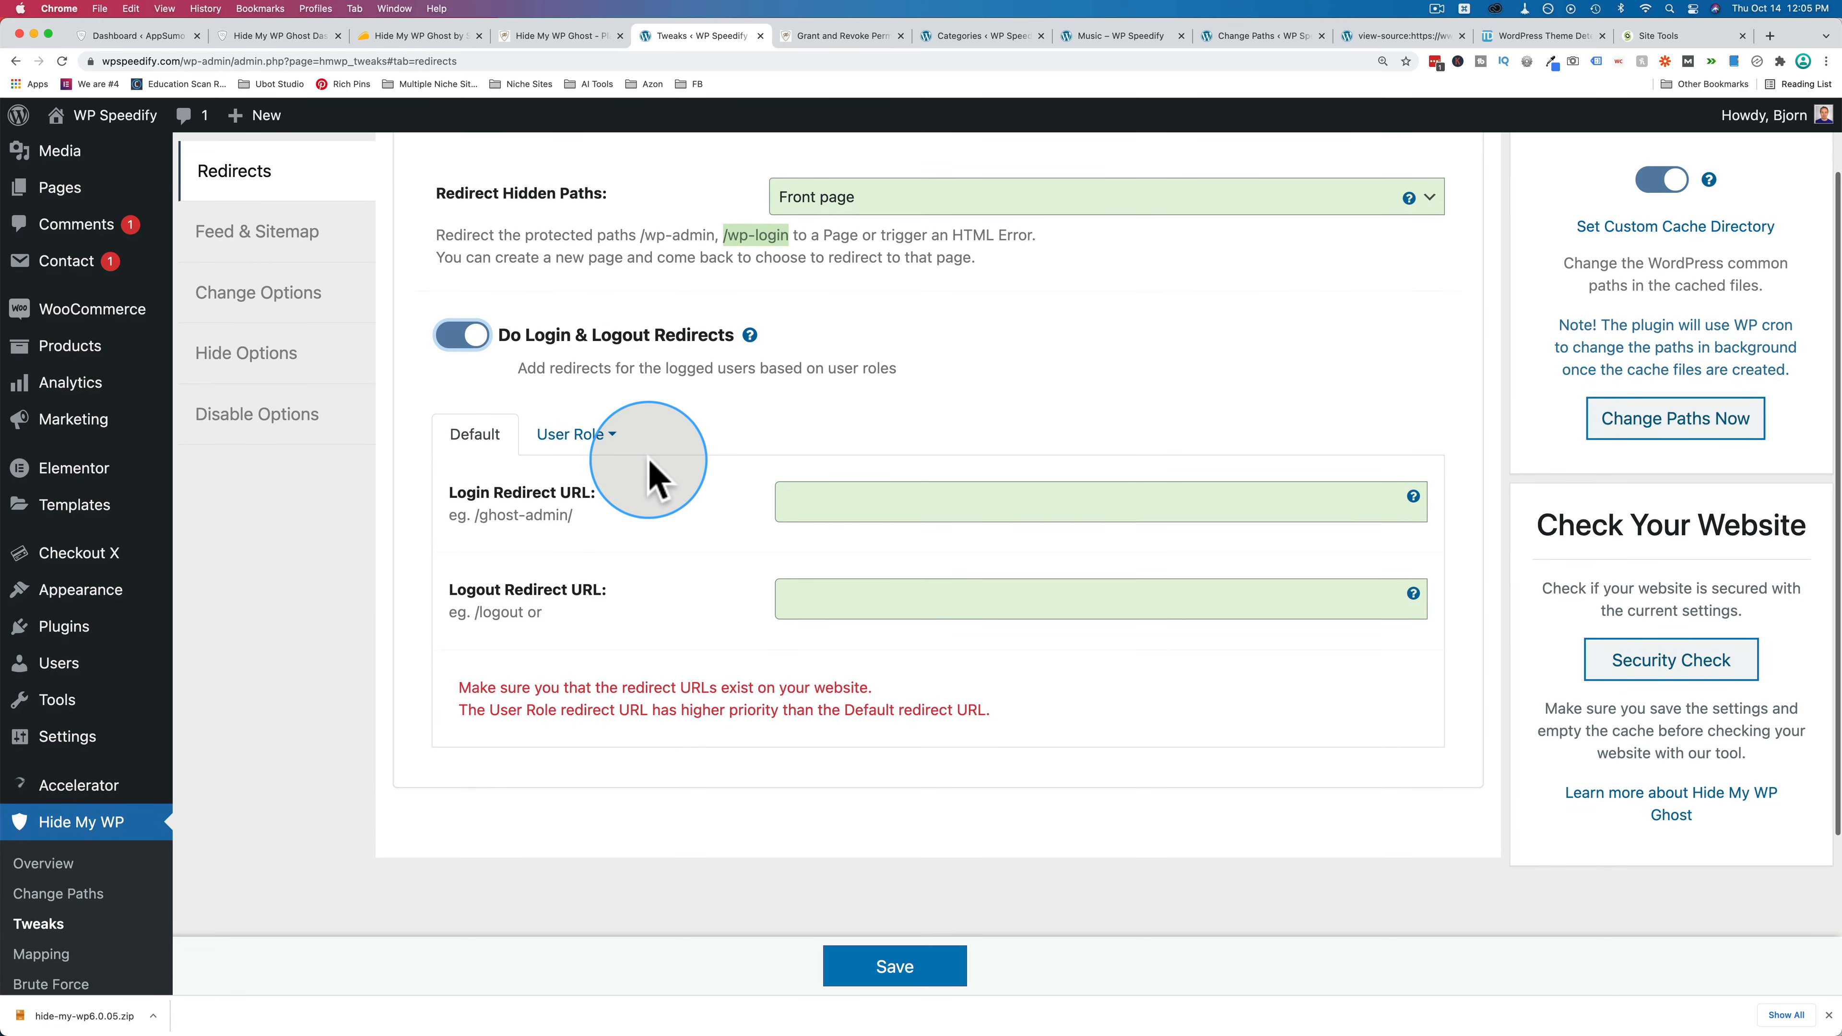
left_click(739, 352)
Look through the Editor, Author and Contributor redirects, return to the default redirects and turn Do Login & Logout Redirects off.
left_click(574, 436)
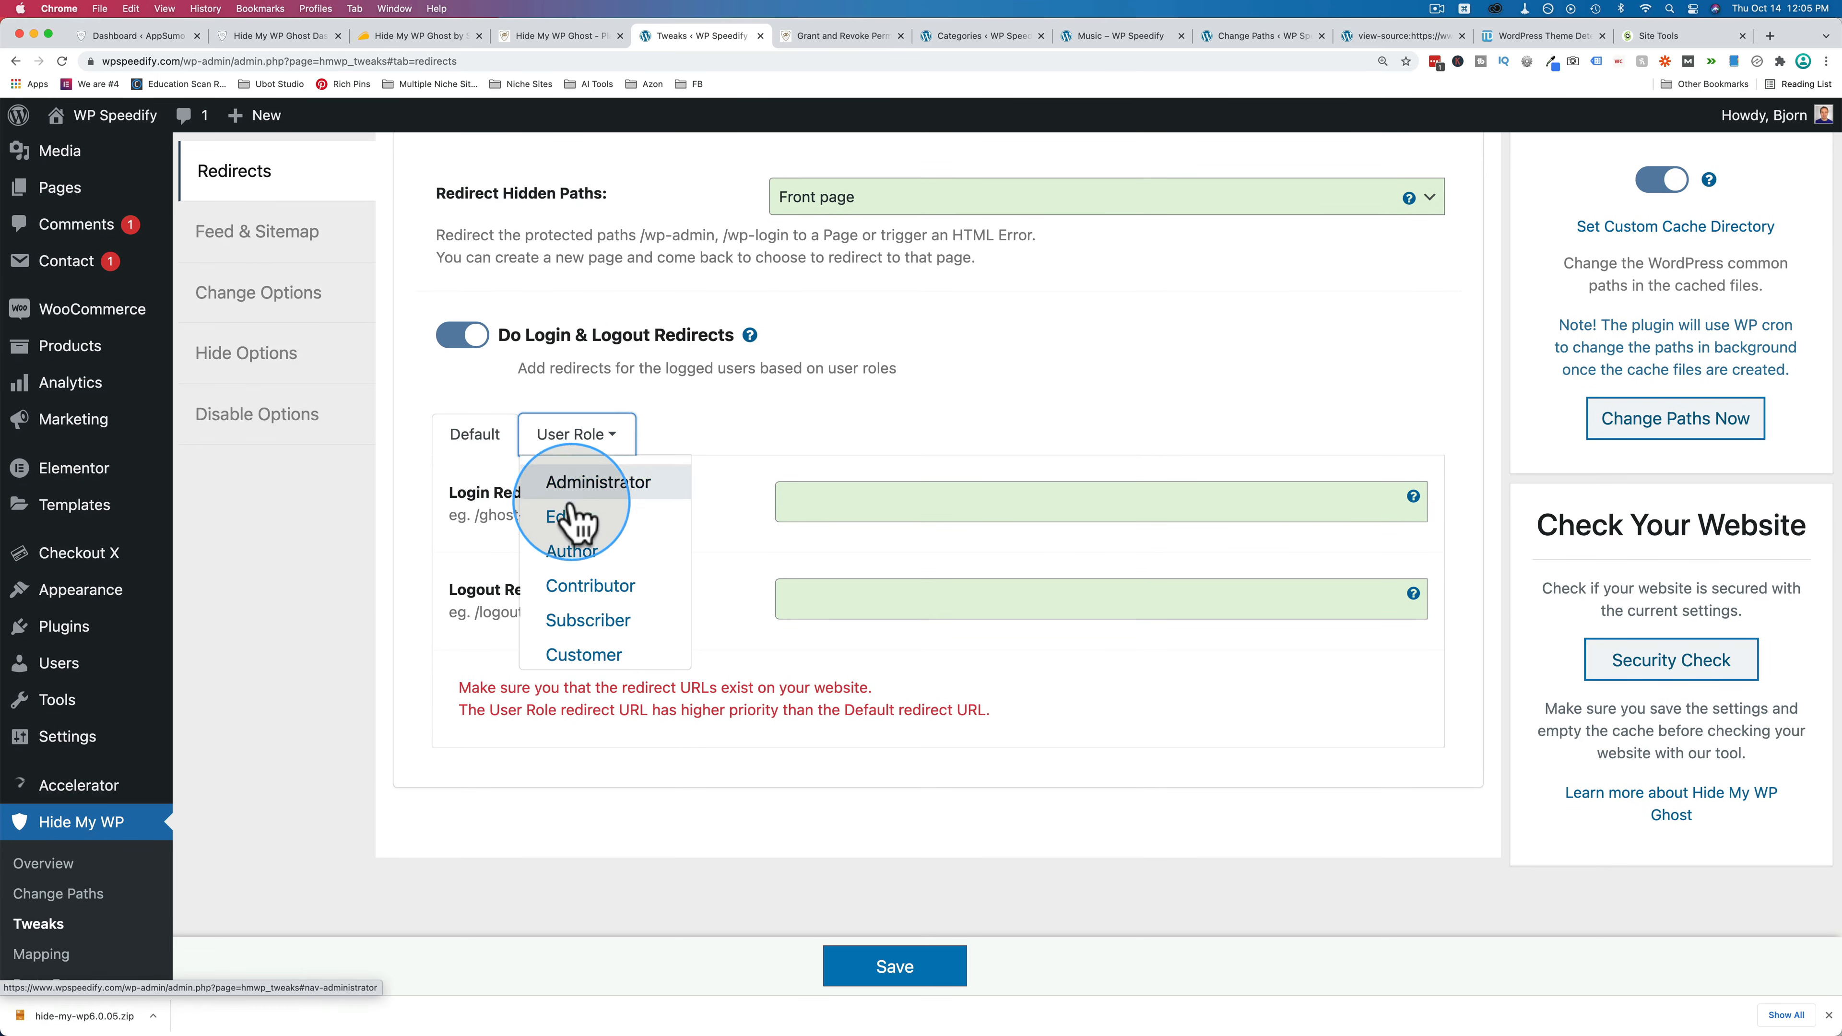
left_click(579, 517)
left_click(606, 439)
left_click(599, 552)
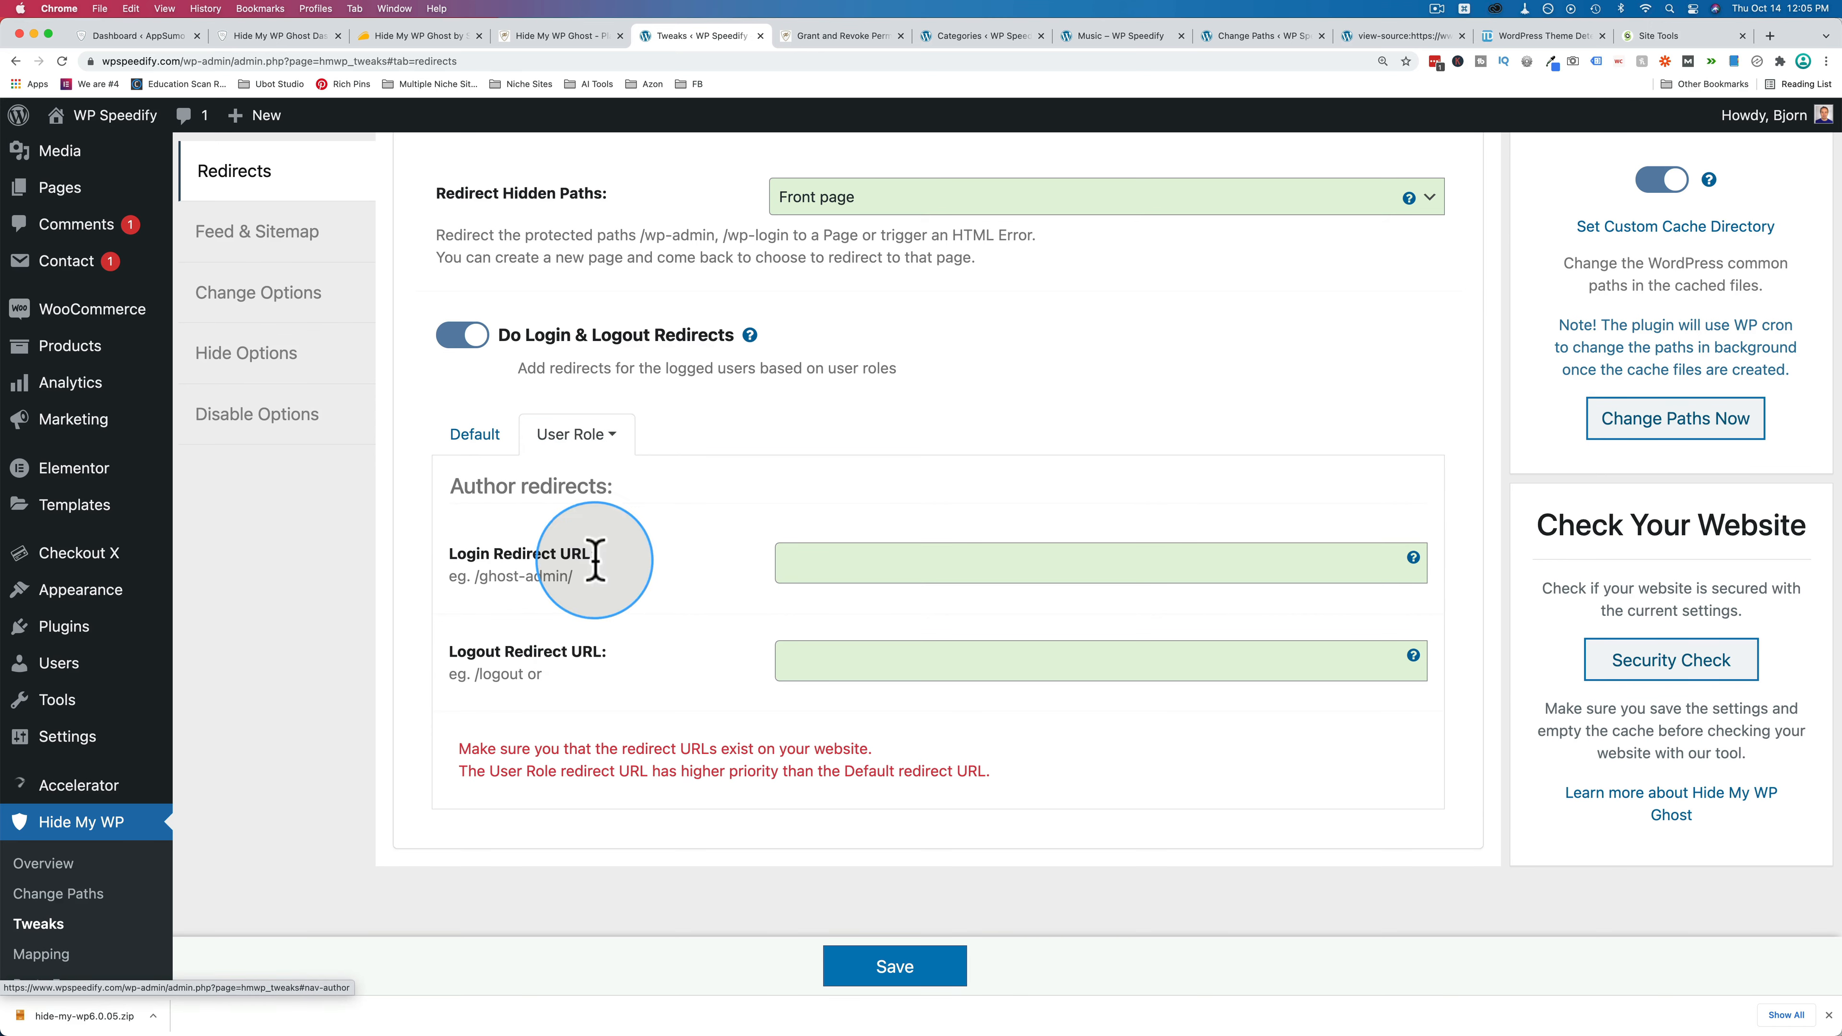
left_click(604, 437)
left_click(597, 587)
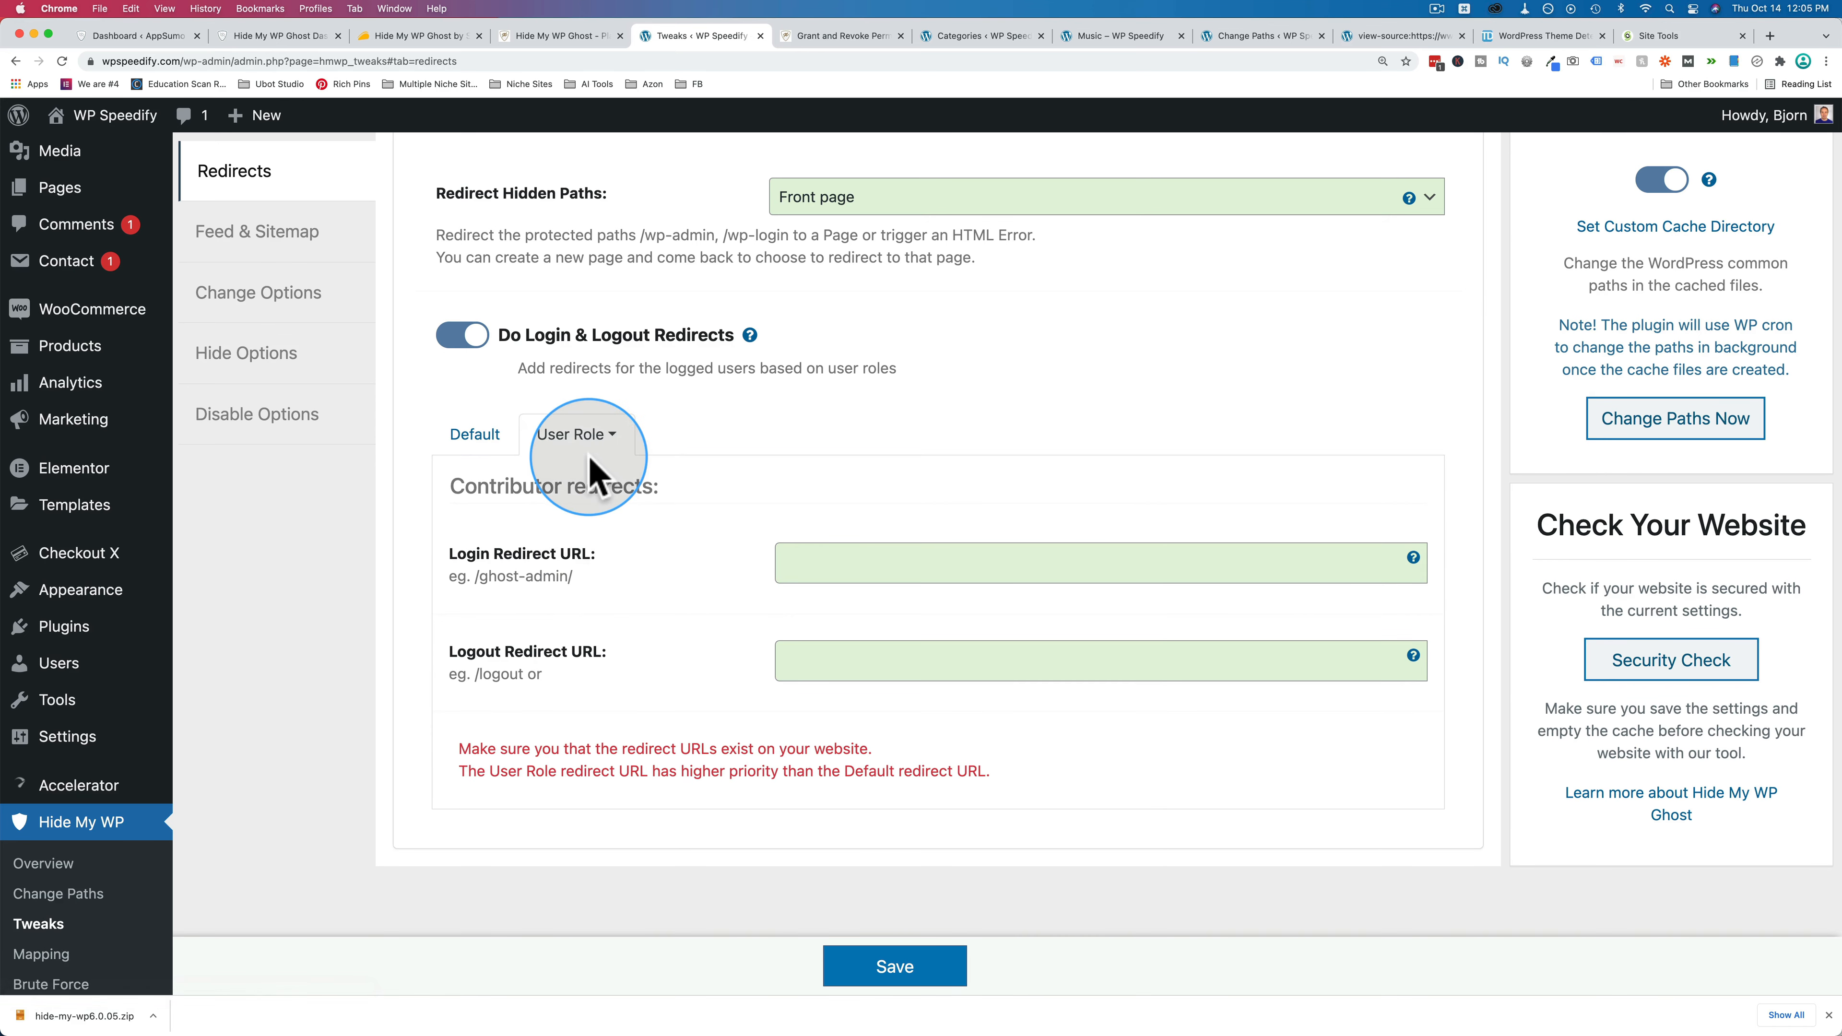
left_click(482, 439)
left_click(464, 340)
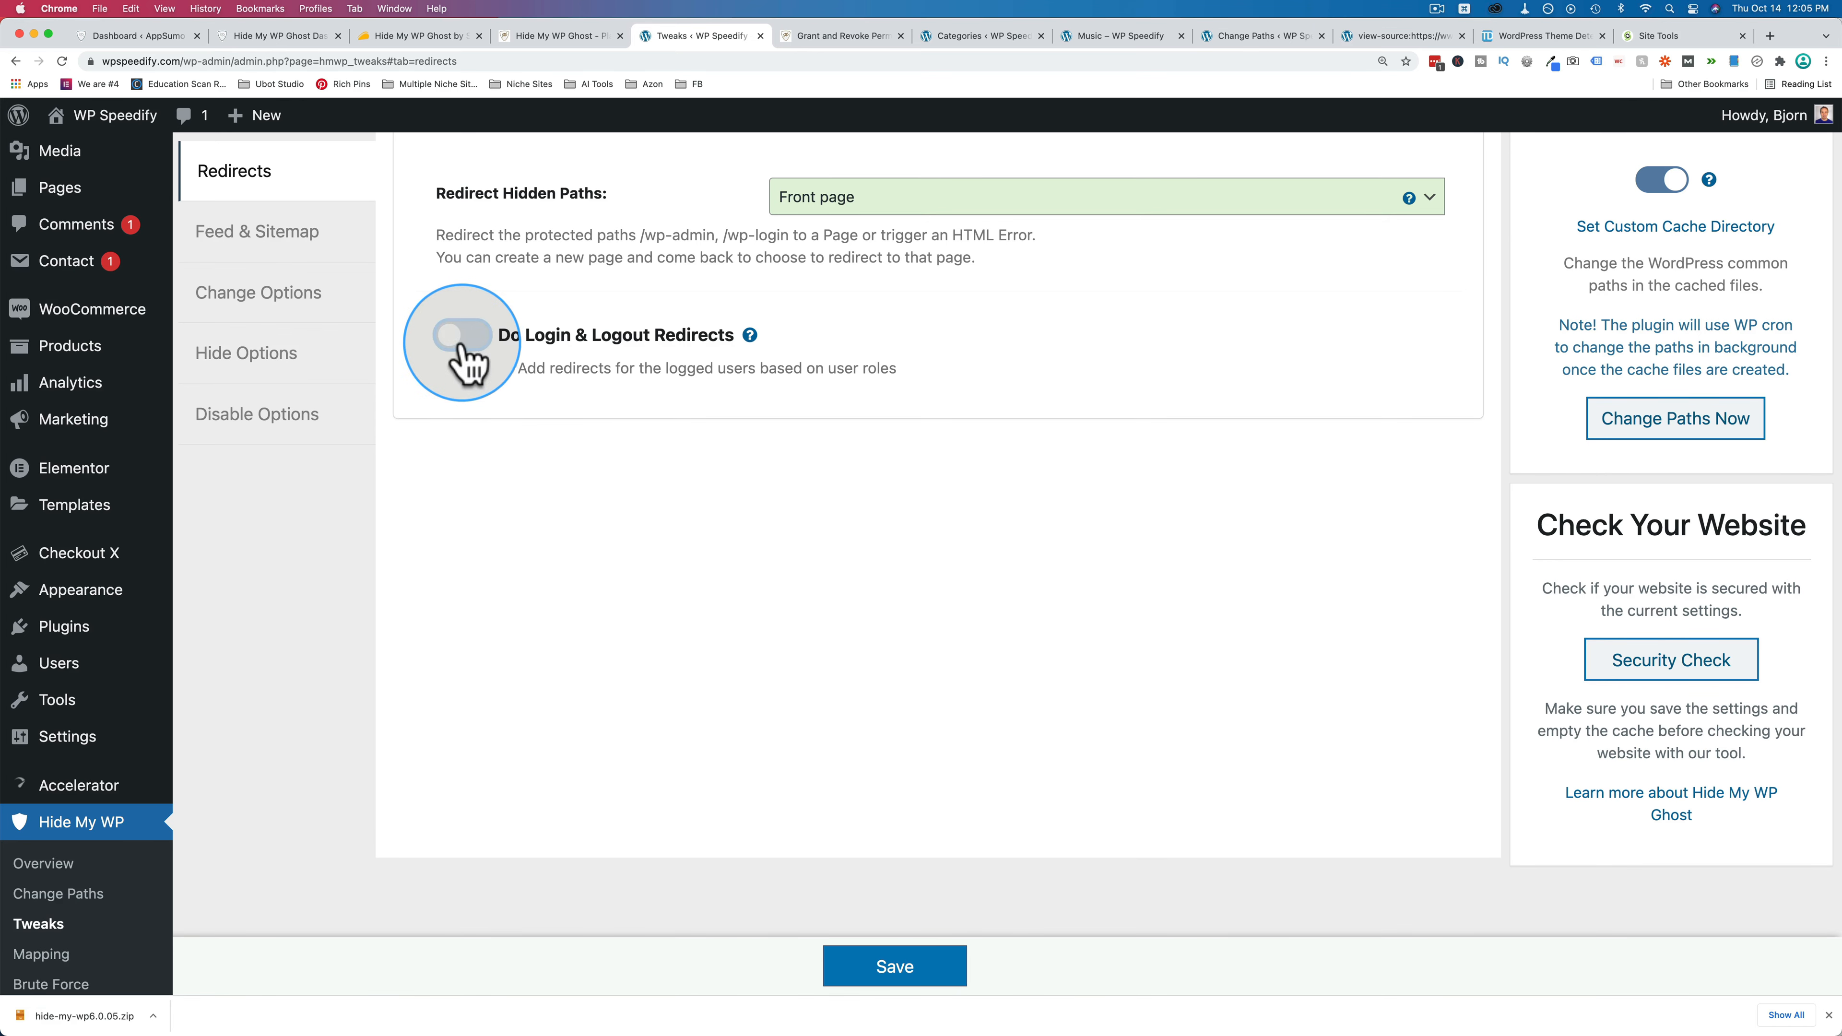
Open the Feed & Sitemap tweaks and examine which link tags Hide Feed & Sitemap Link Tags covers.
left_click(283, 254)
scroll(406, 426, "up", 3)
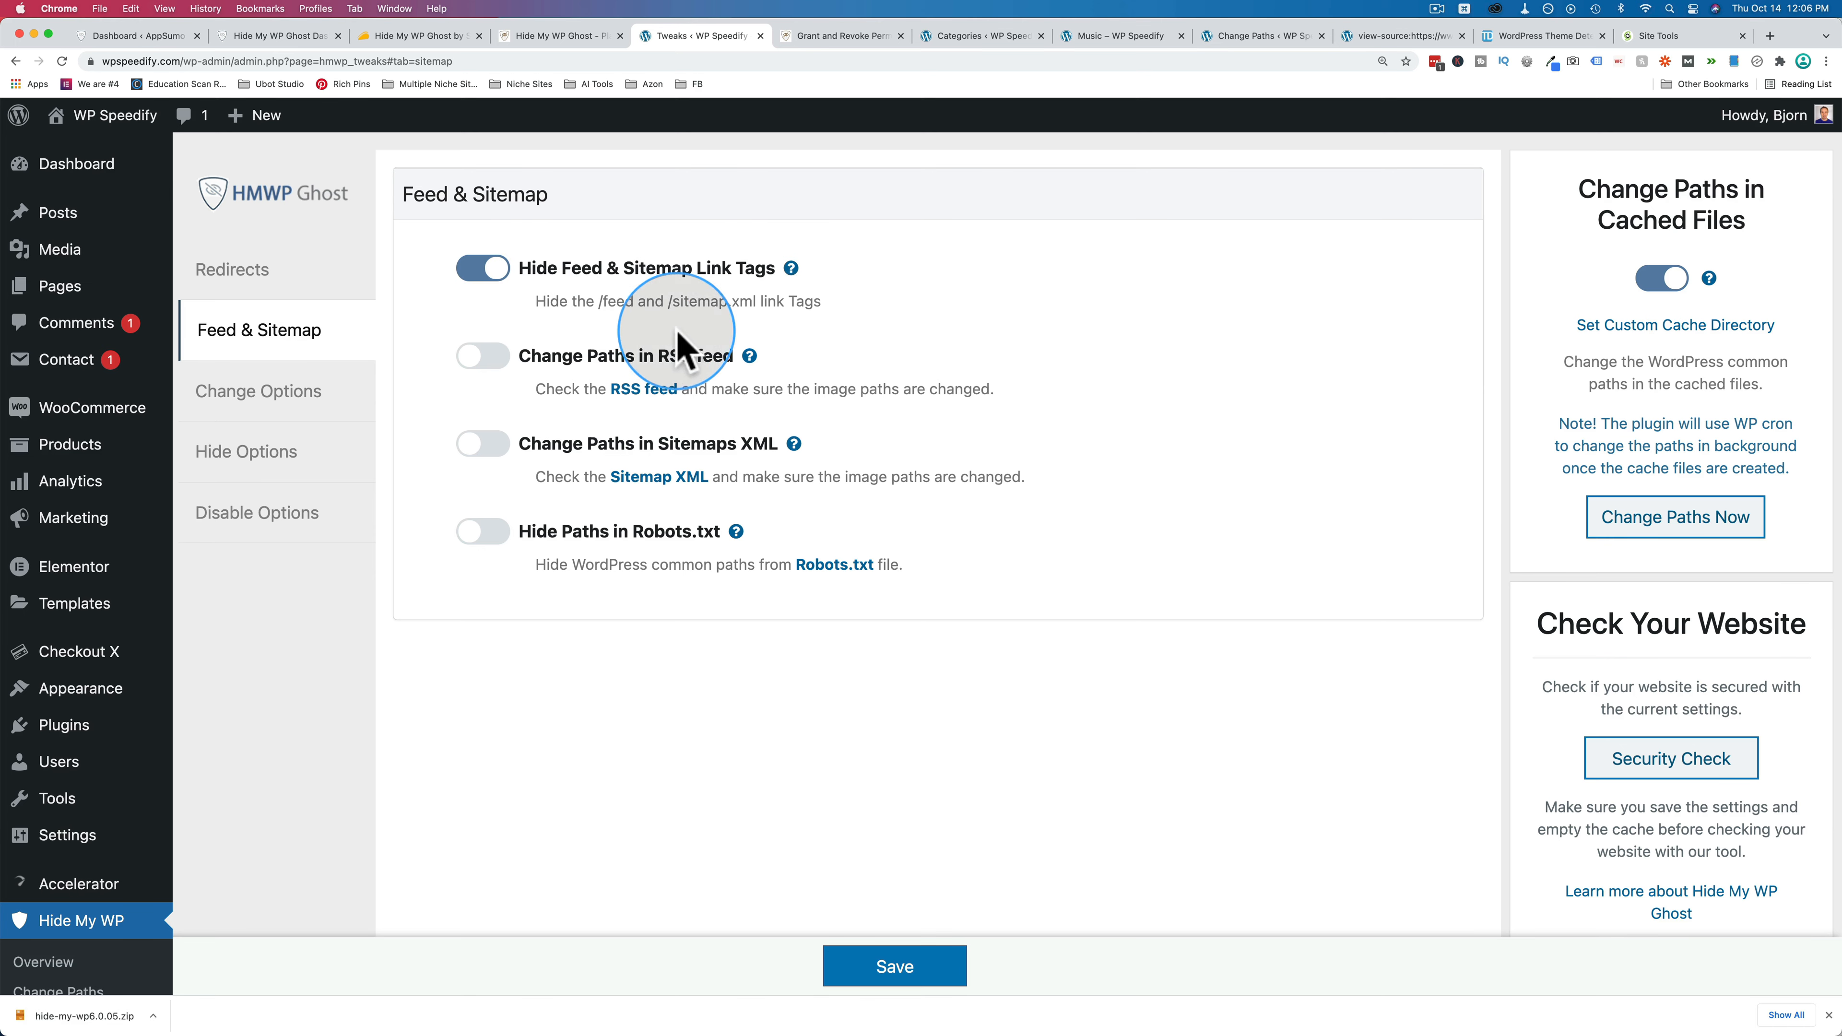
left_click_drag(756, 303, 666, 304)
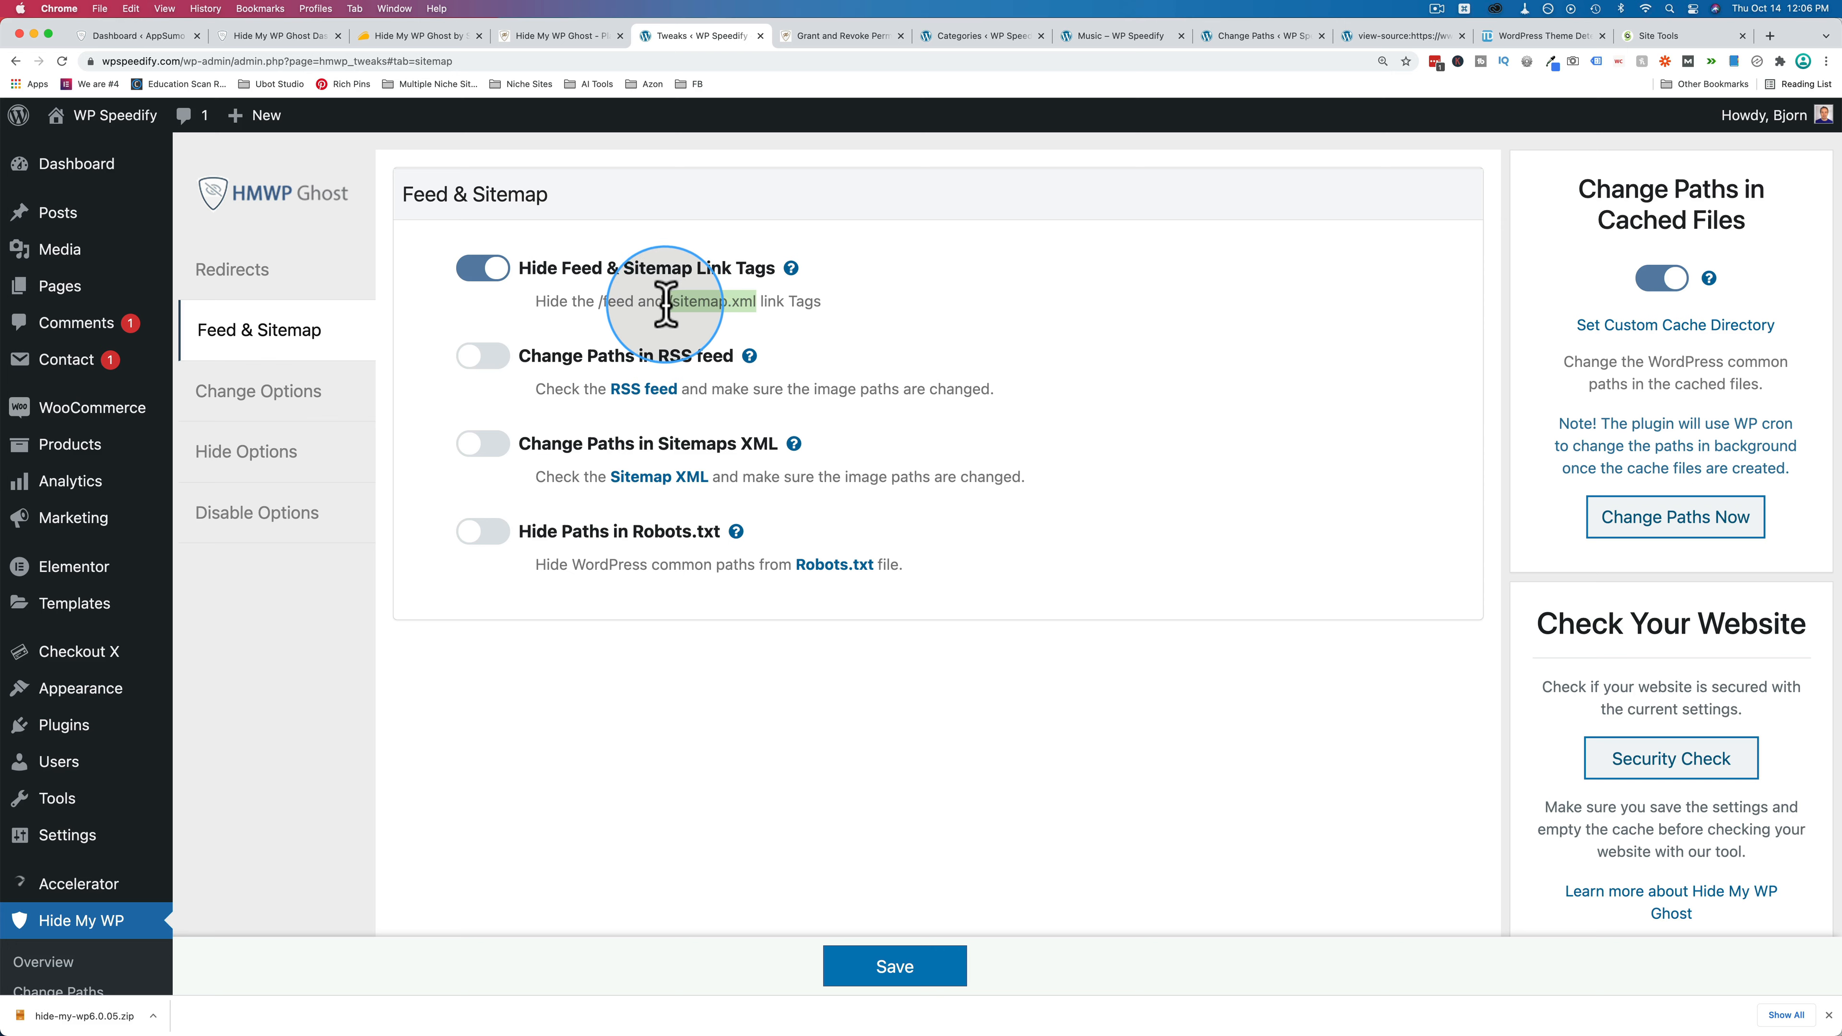
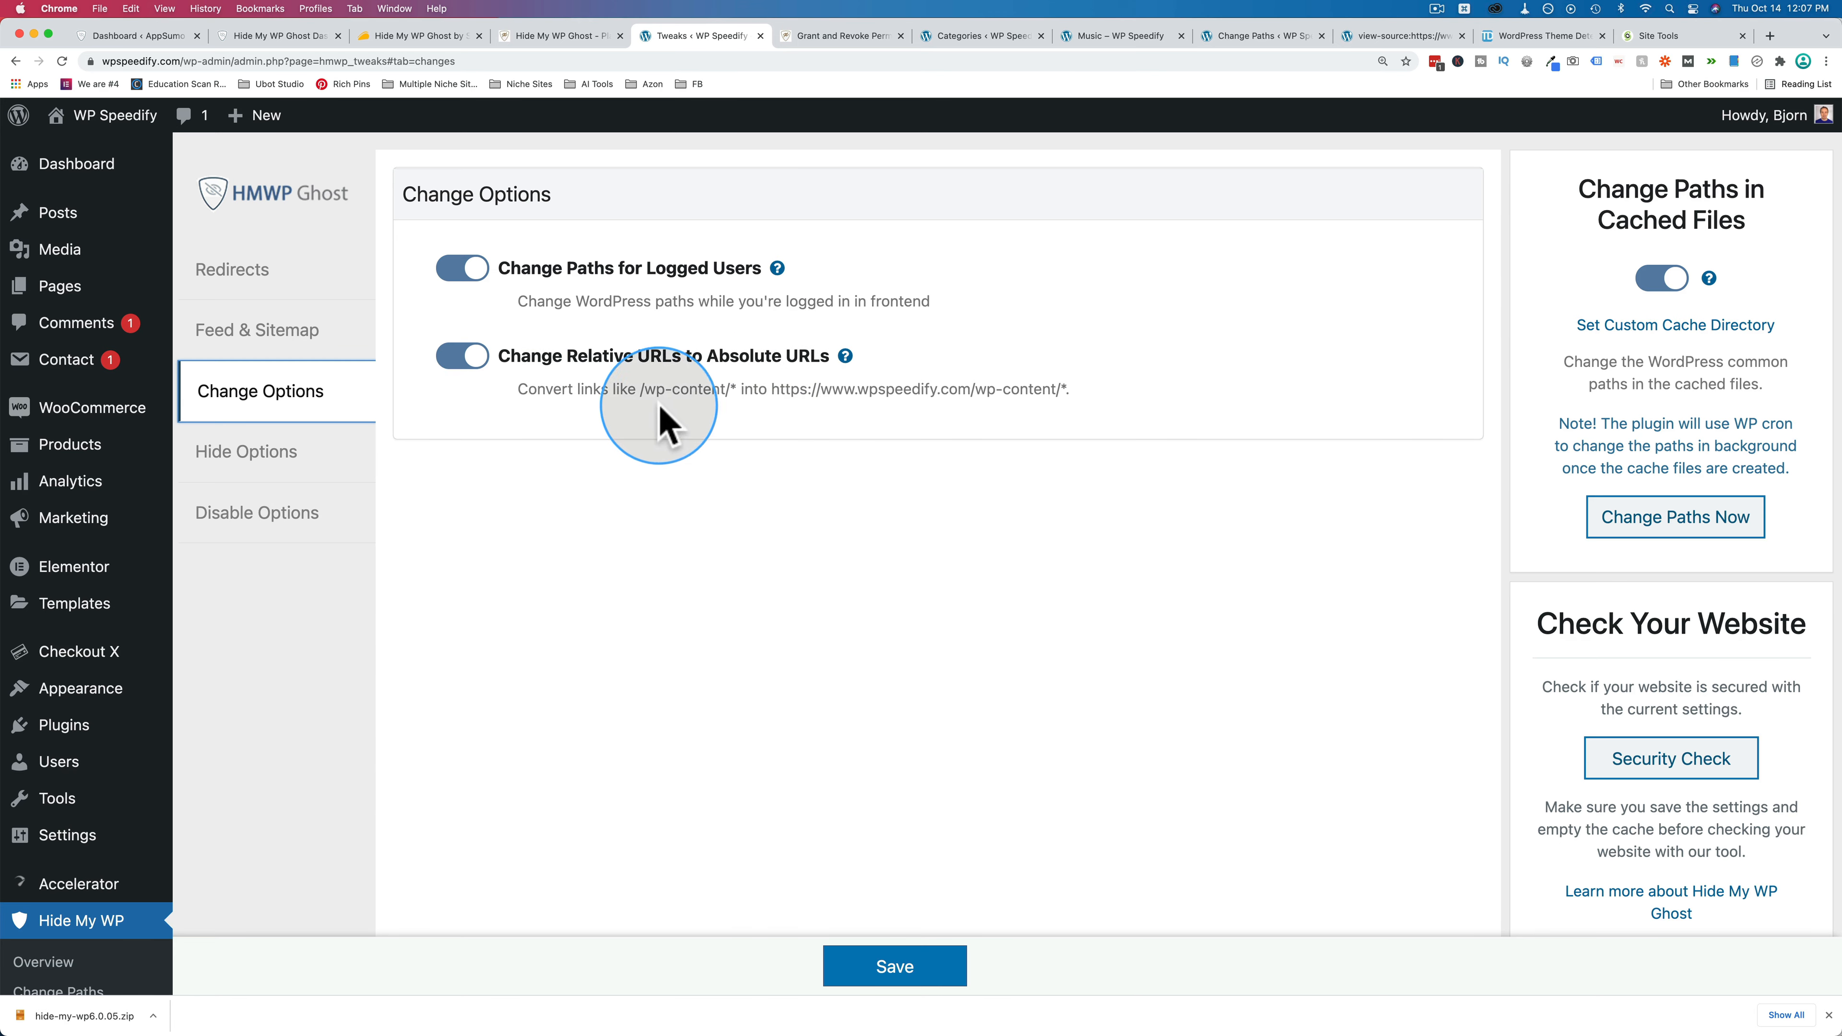
Open the Hide Options and examine them from Hide Admin Toolbar through Hide WLW Manifest scripts.
left_click(368, 452)
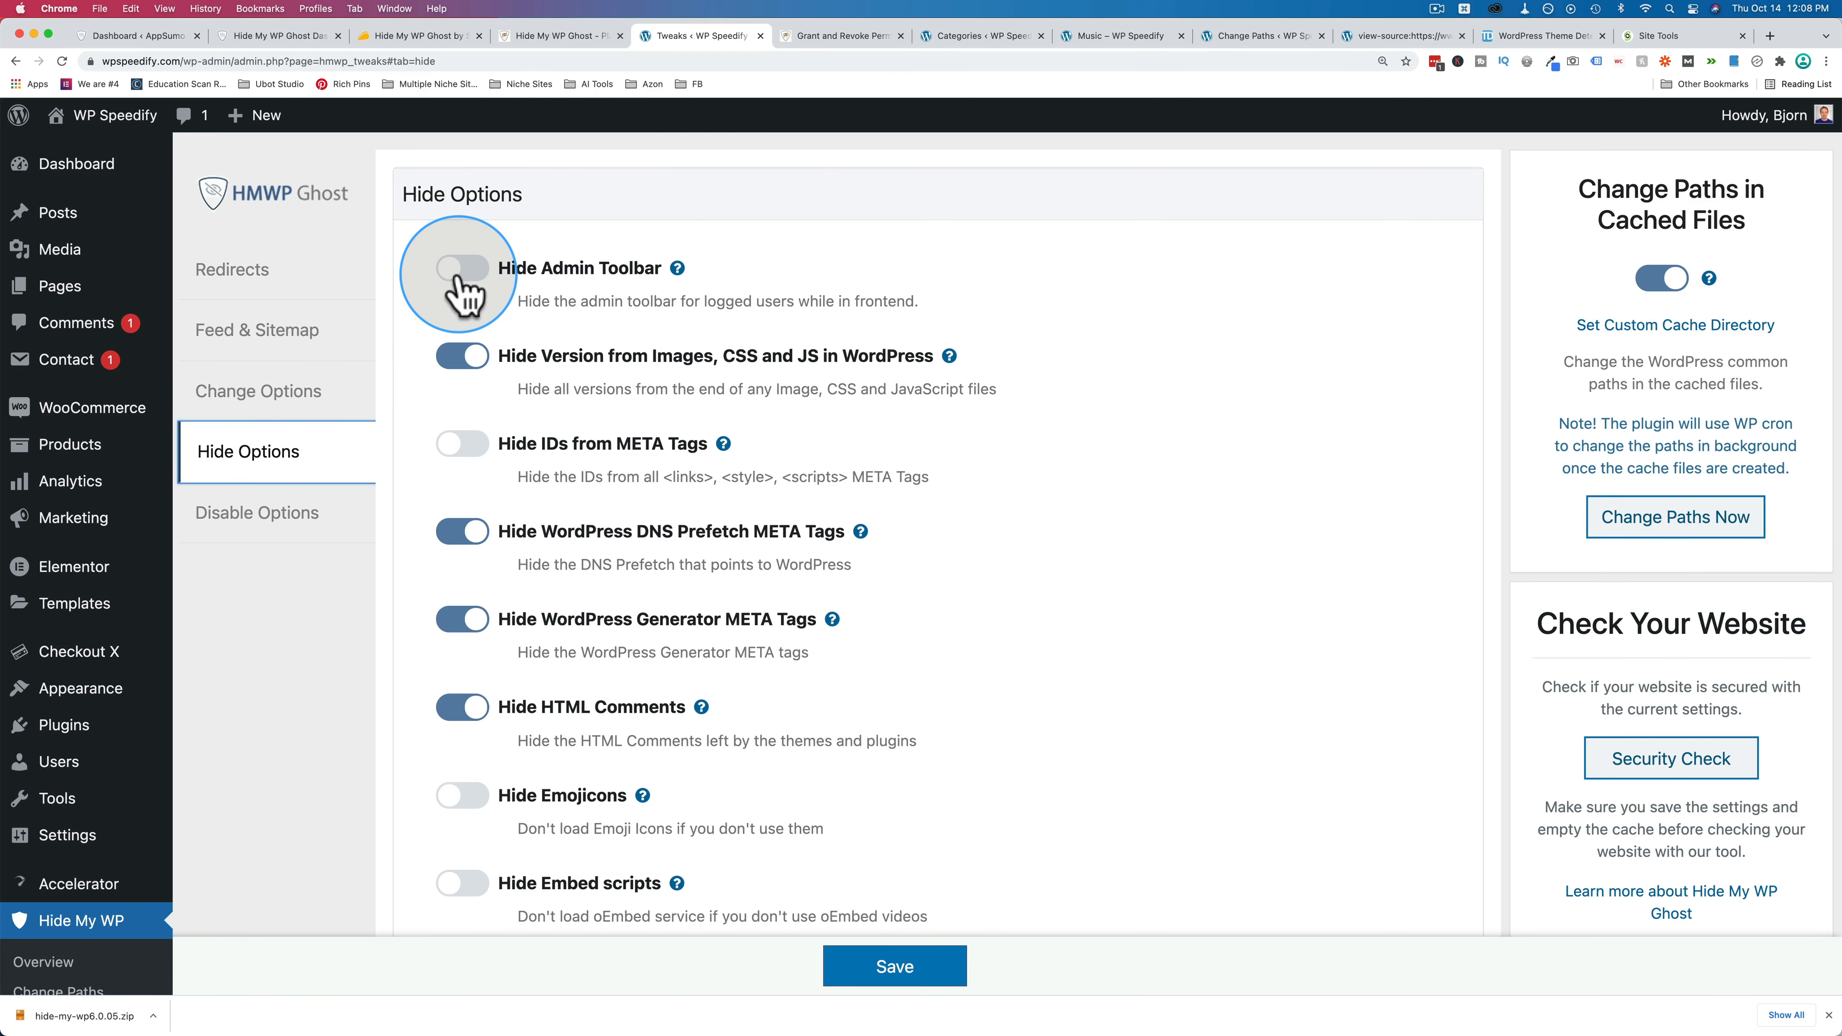
scroll(434, 363, "down", 5)
scroll(432, 352, "down", 3)
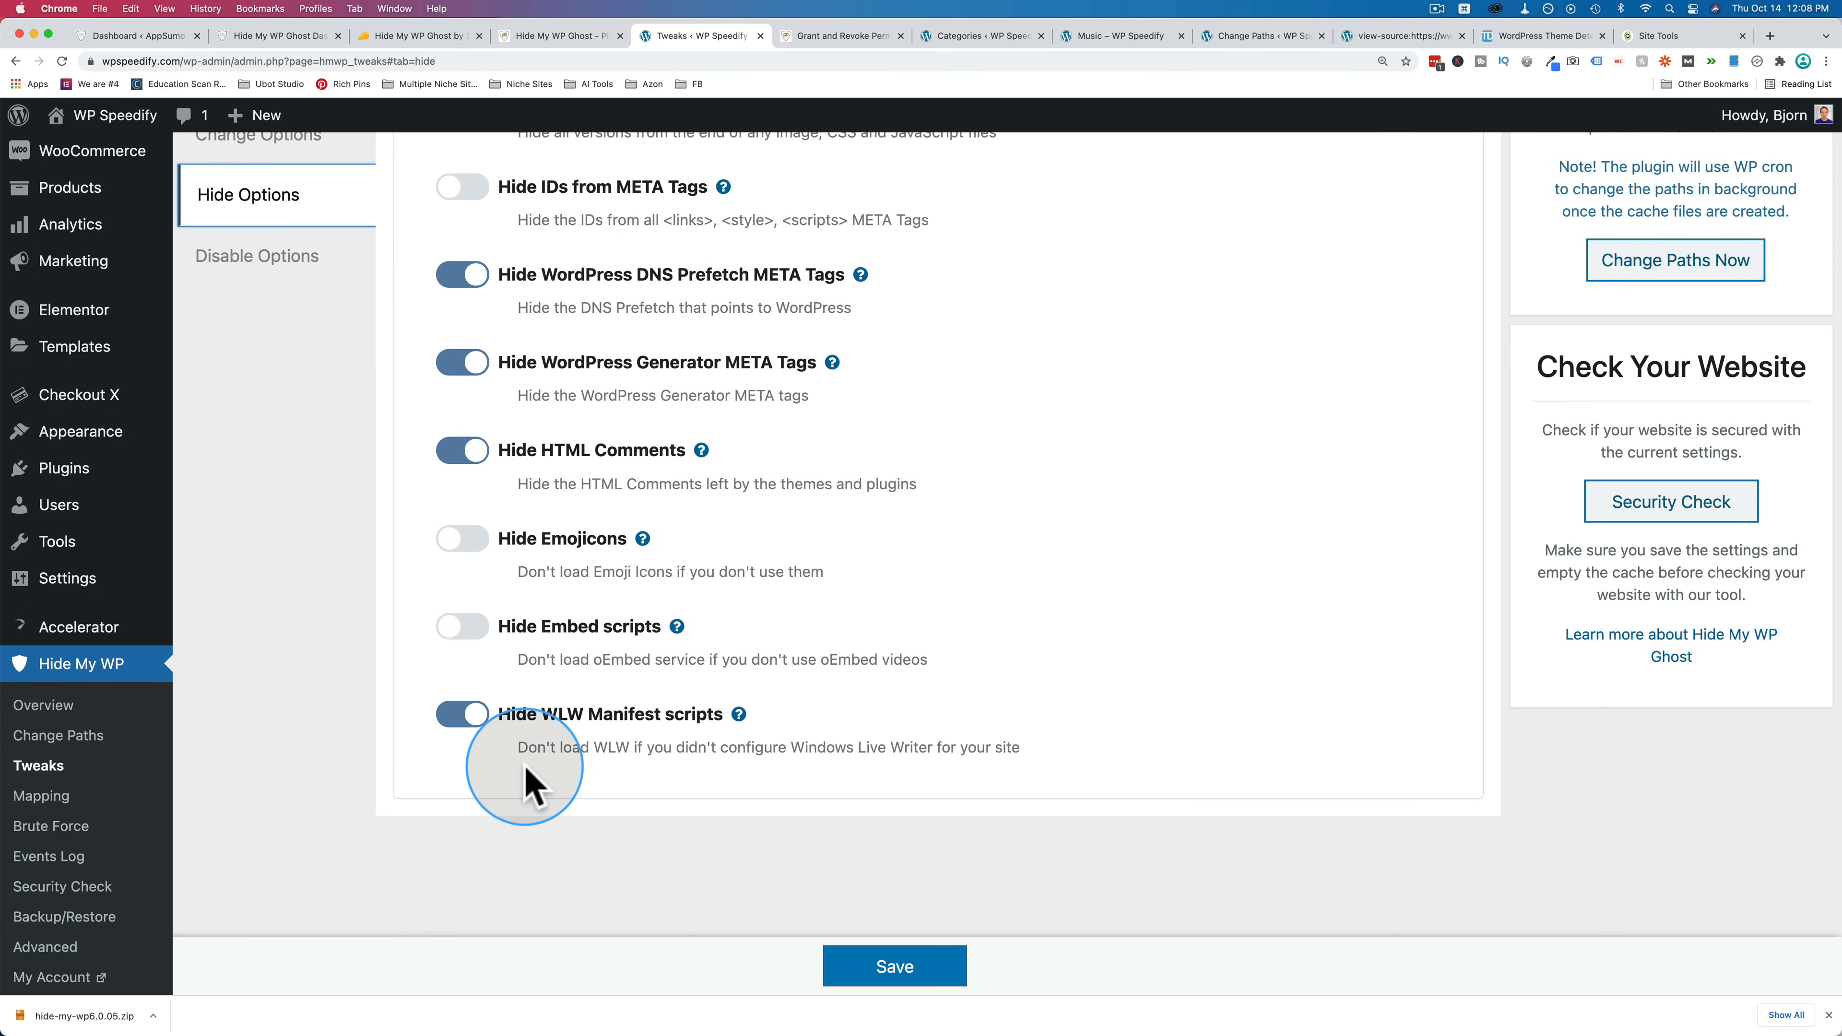
scroll(378, 609, "up", 2)
scroll(378, 609, "up", 2)
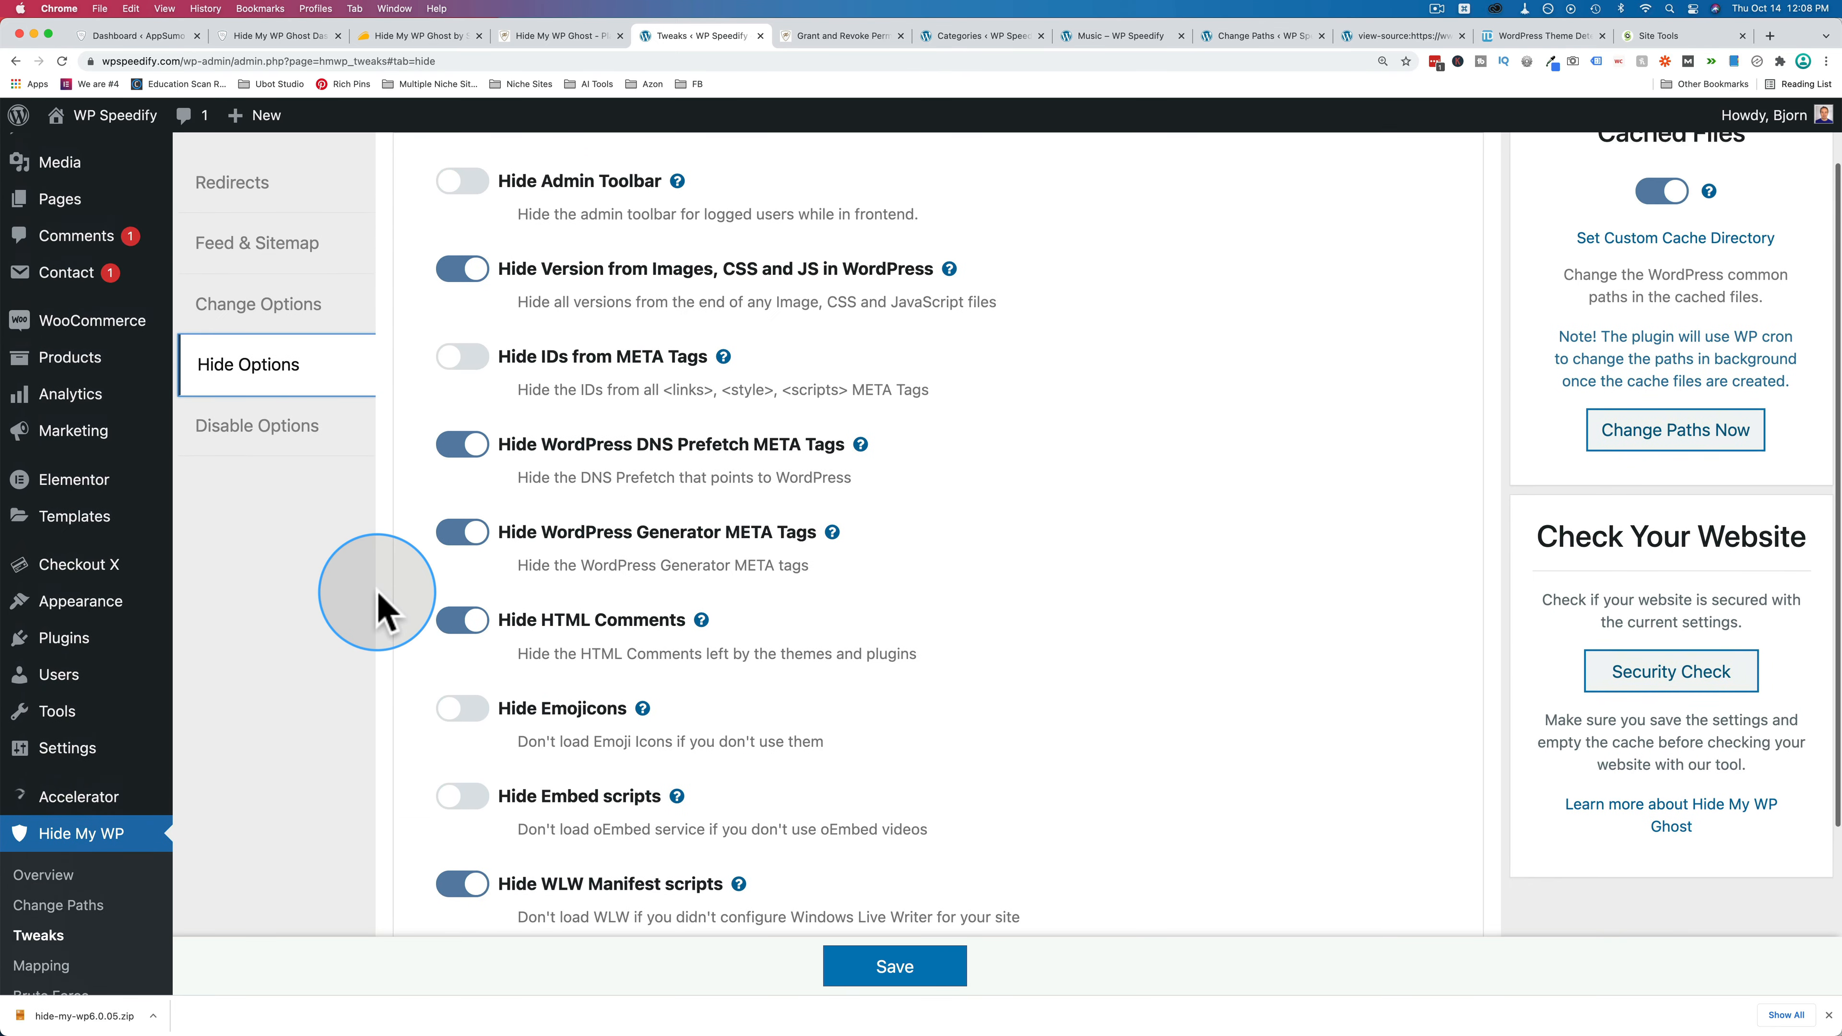
Review the Disable Options from Disable Right-Click through Disable DB Debug in Frontend and save the Tweaks settings.
left_click(301, 446)
scroll(426, 482, "up", 2)
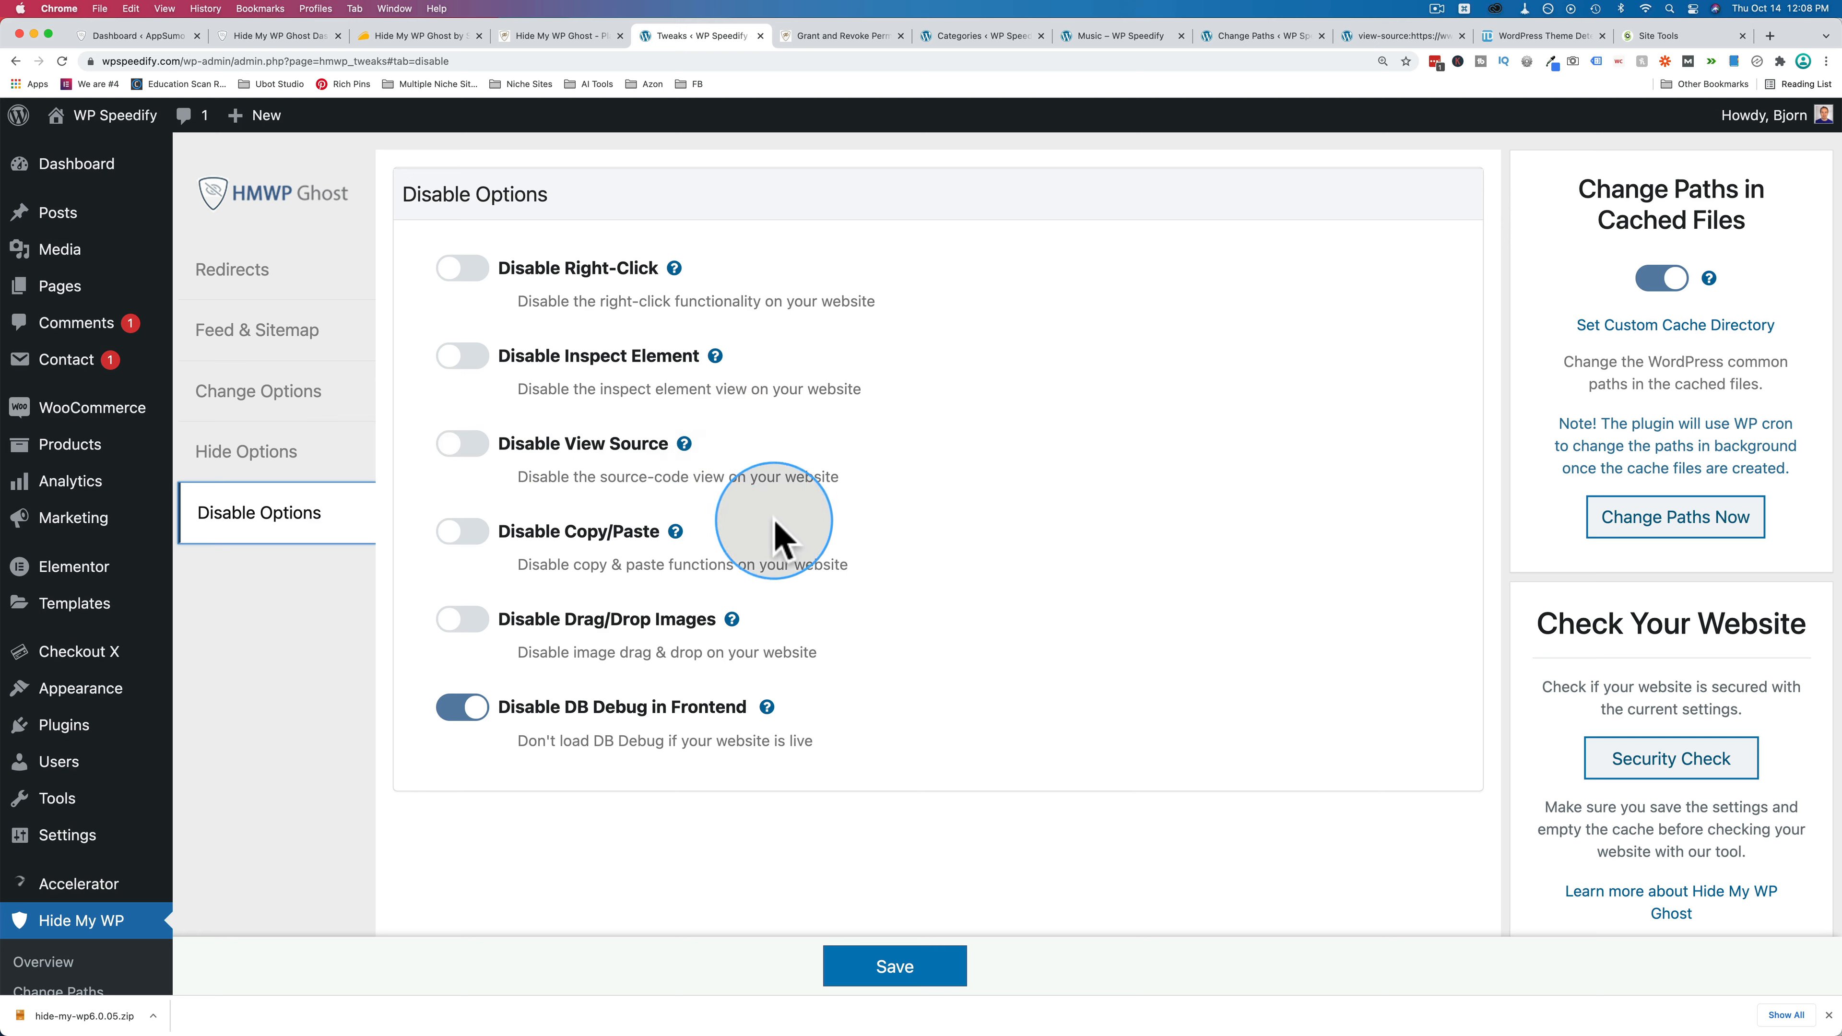
scroll(810, 572, "down", 2)
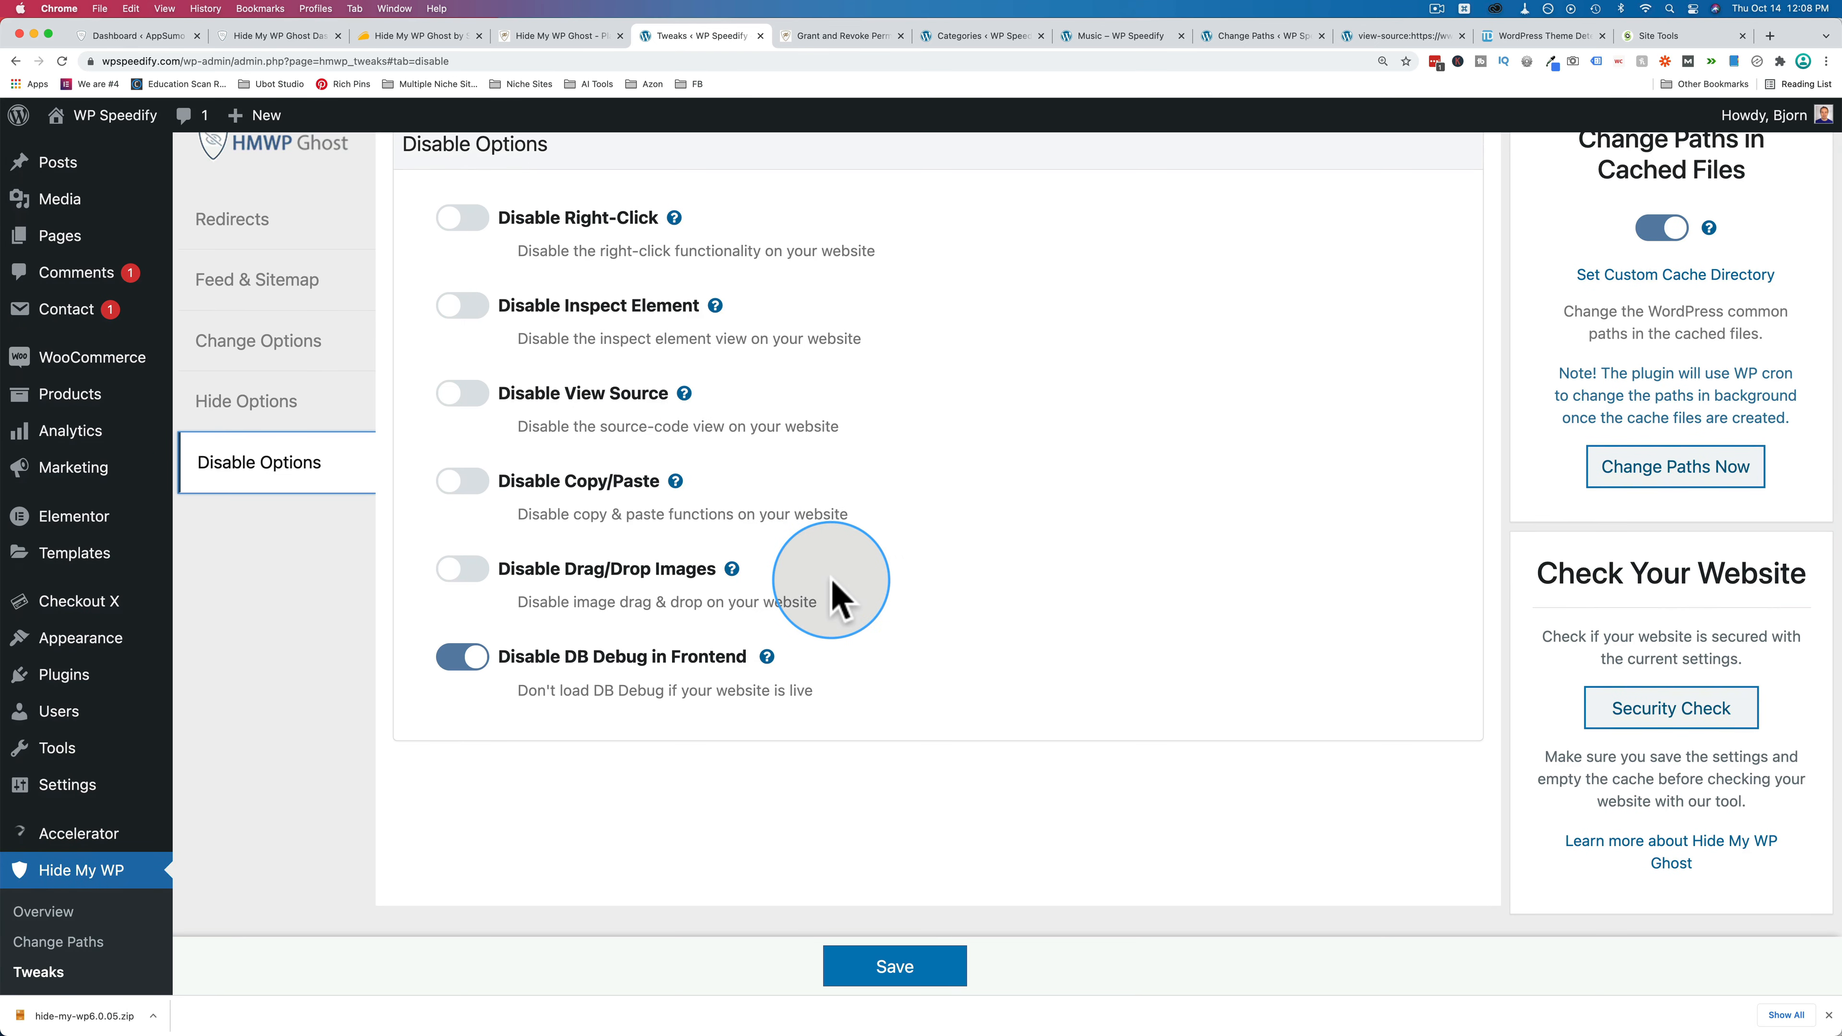
scroll(835, 597, "down", 2)
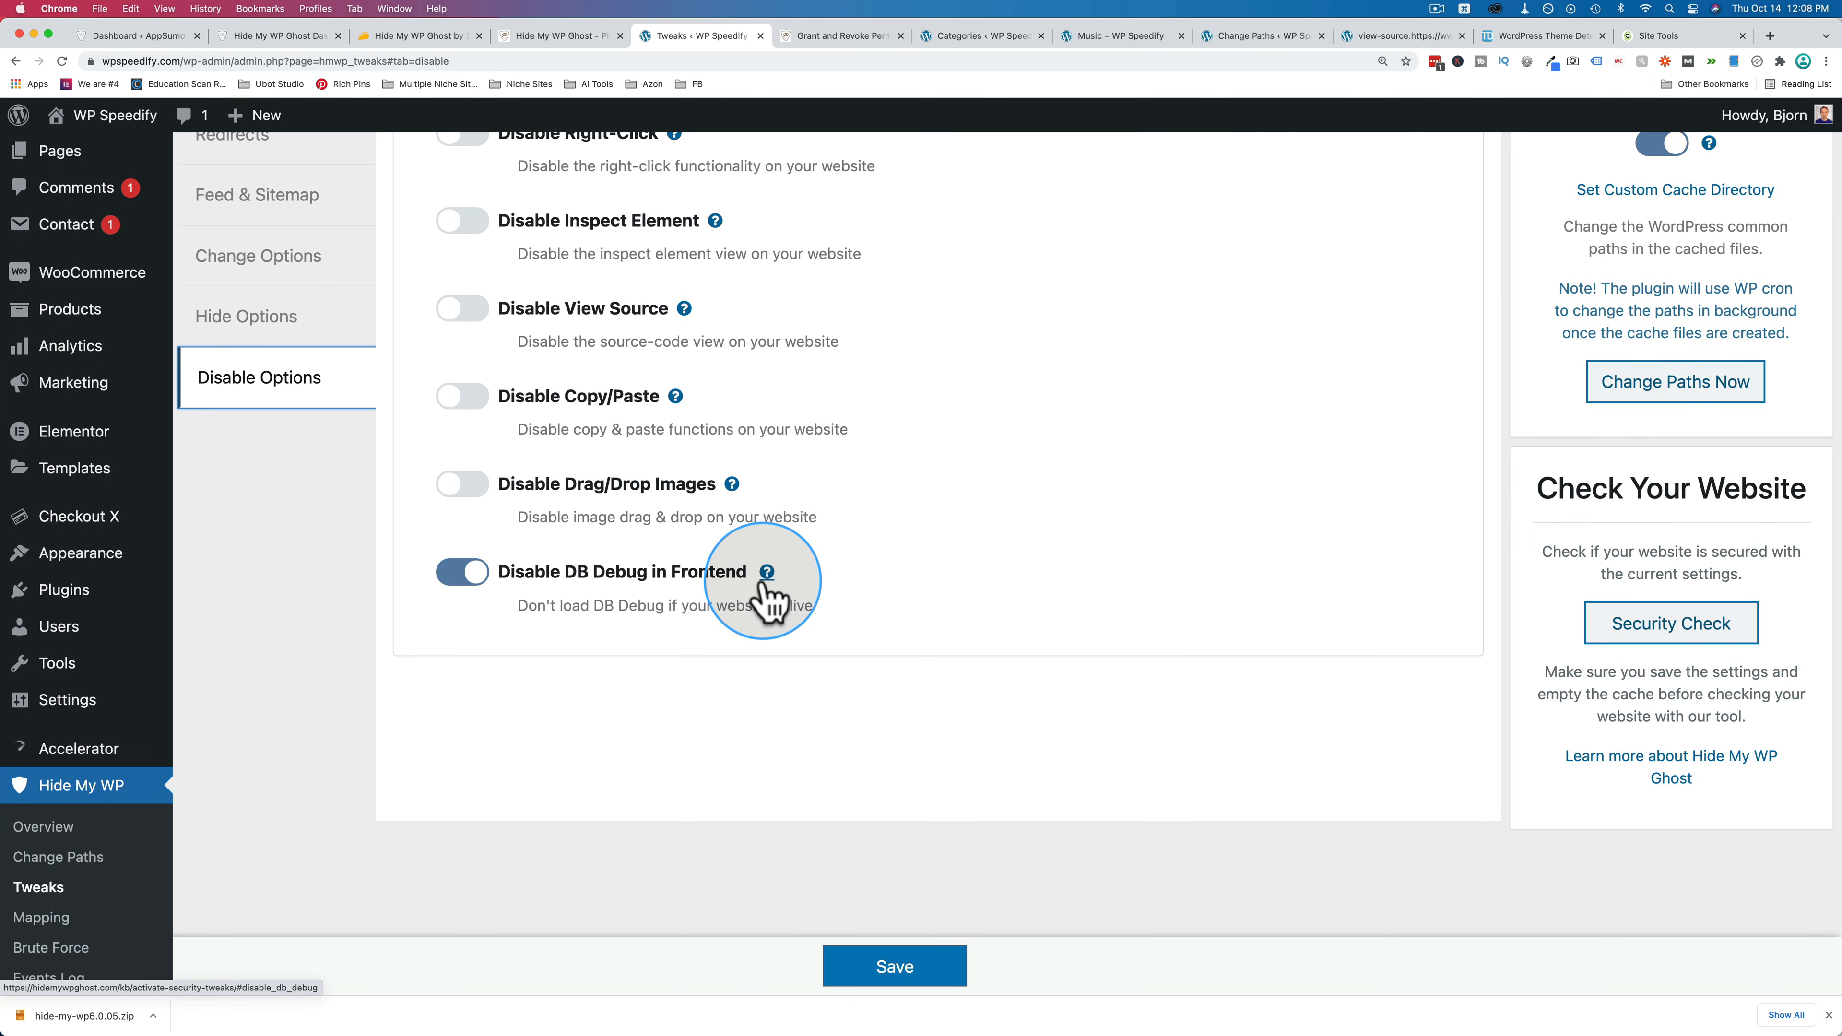
scroll(551, 607, "up", 3)
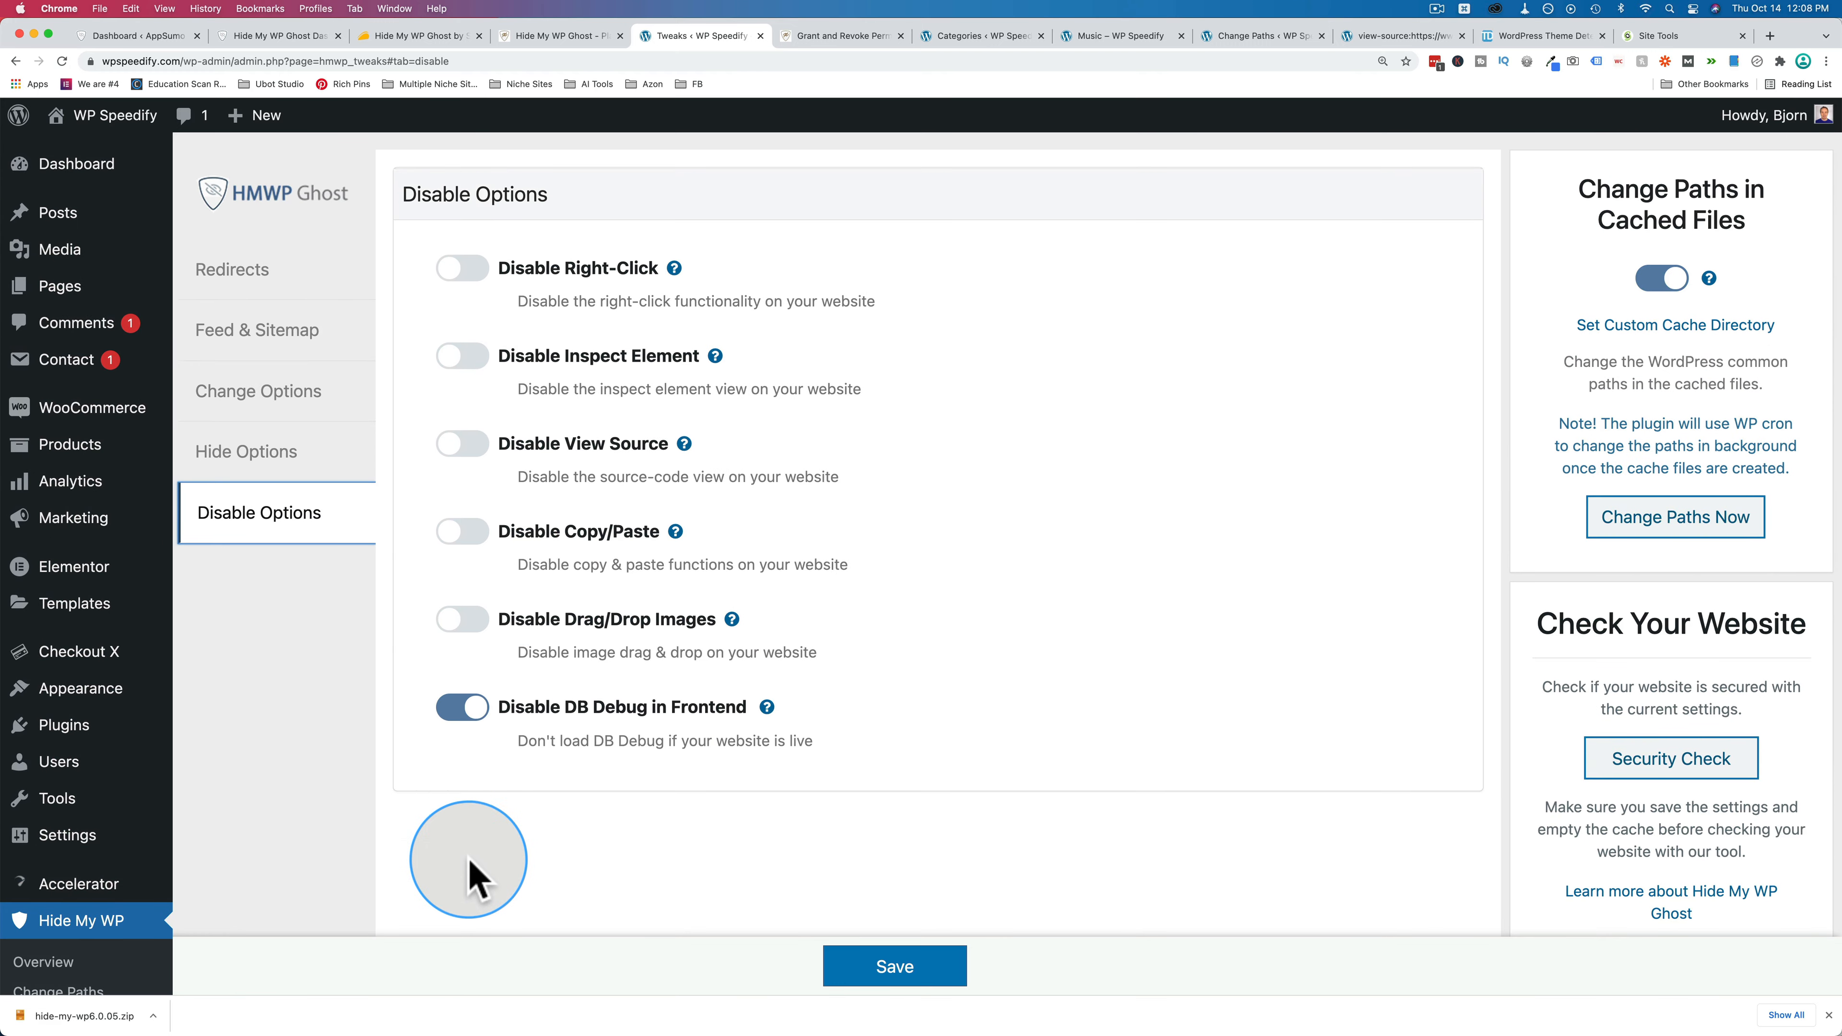
left_click(859, 974)
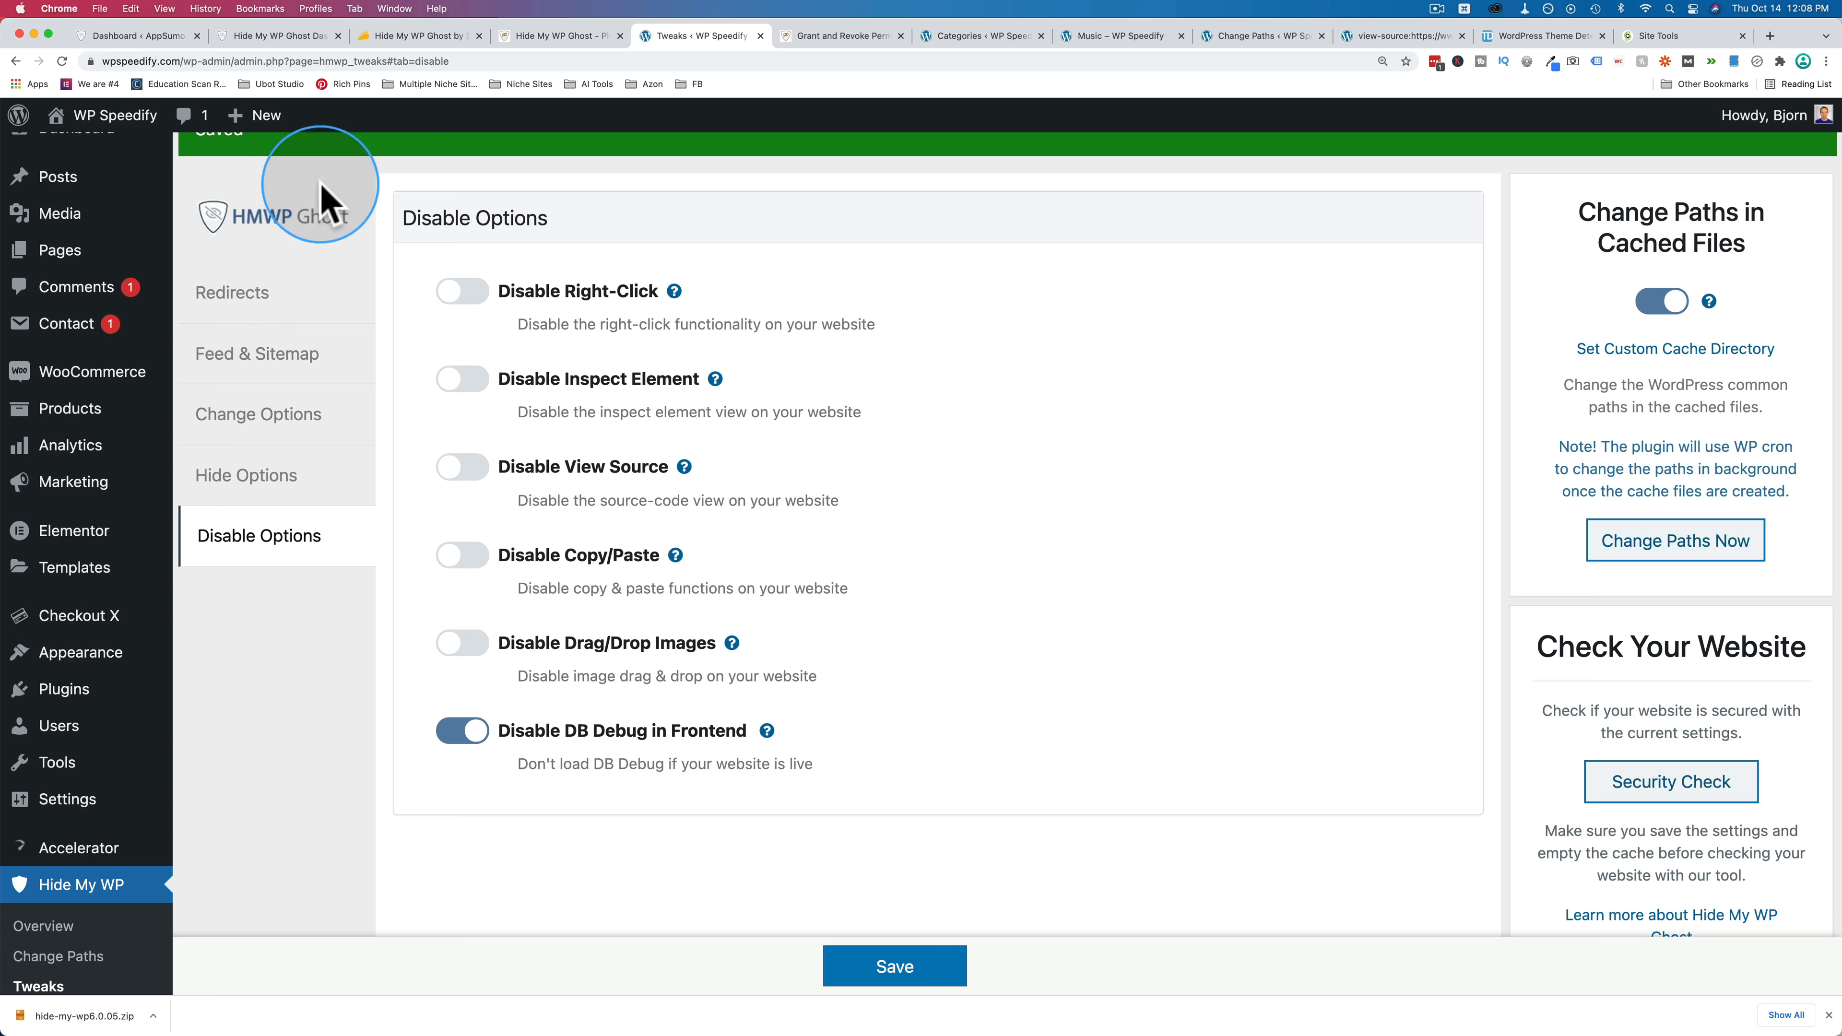
Open the Mapping settings and read the Text Mapping warning about classes used by plugins and themes.
scroll(287, 748, "down", 3)
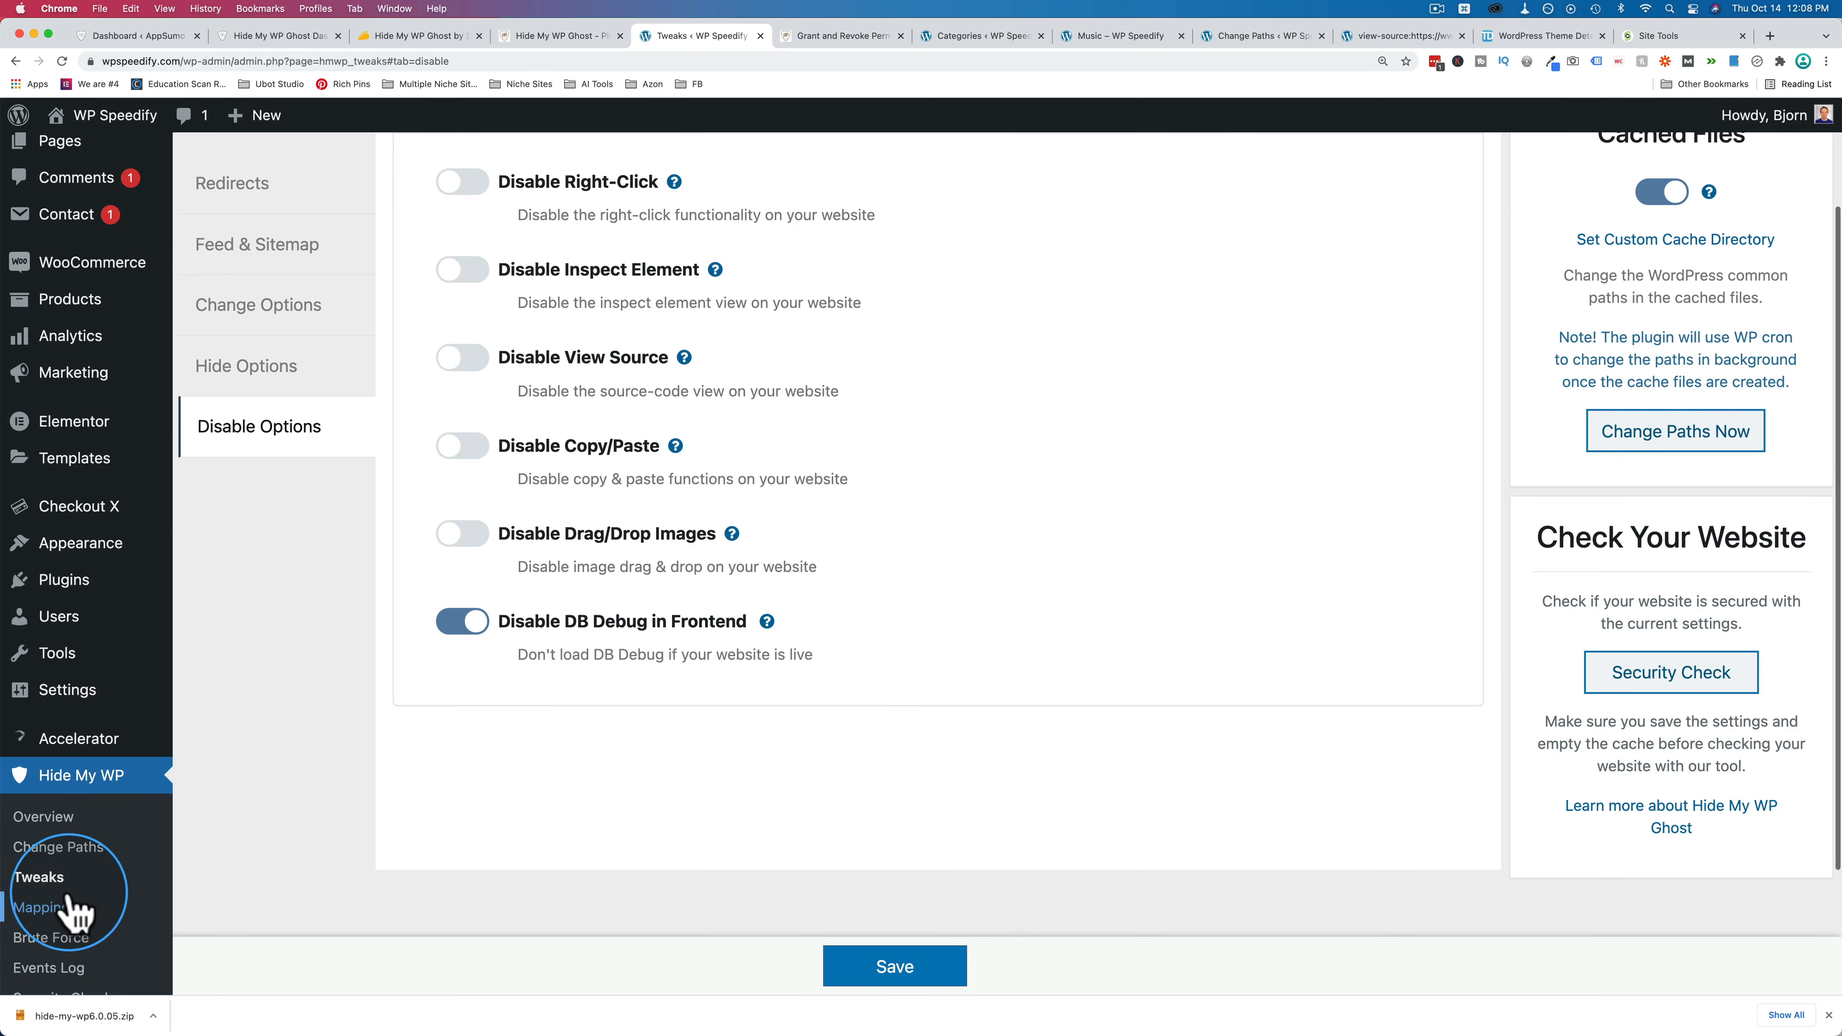
scroll(247, 863, "down", 2)
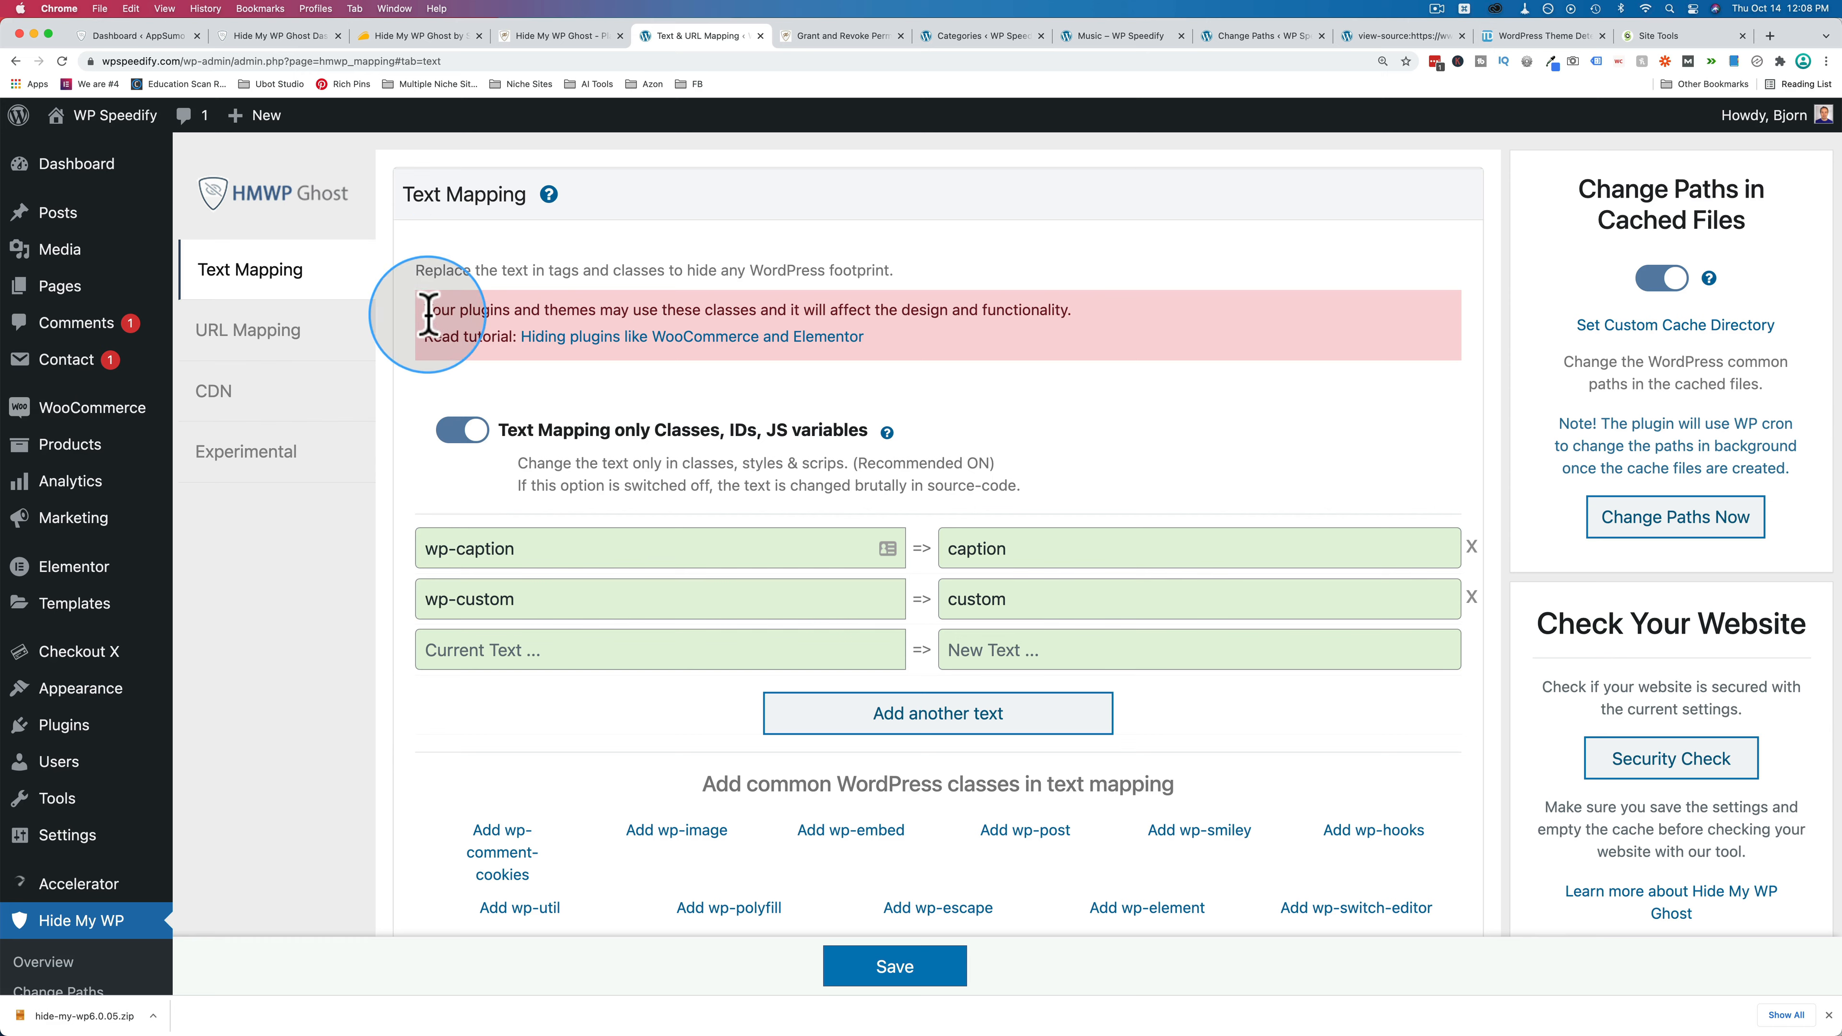
left_click_drag(427, 312, 1069, 311)
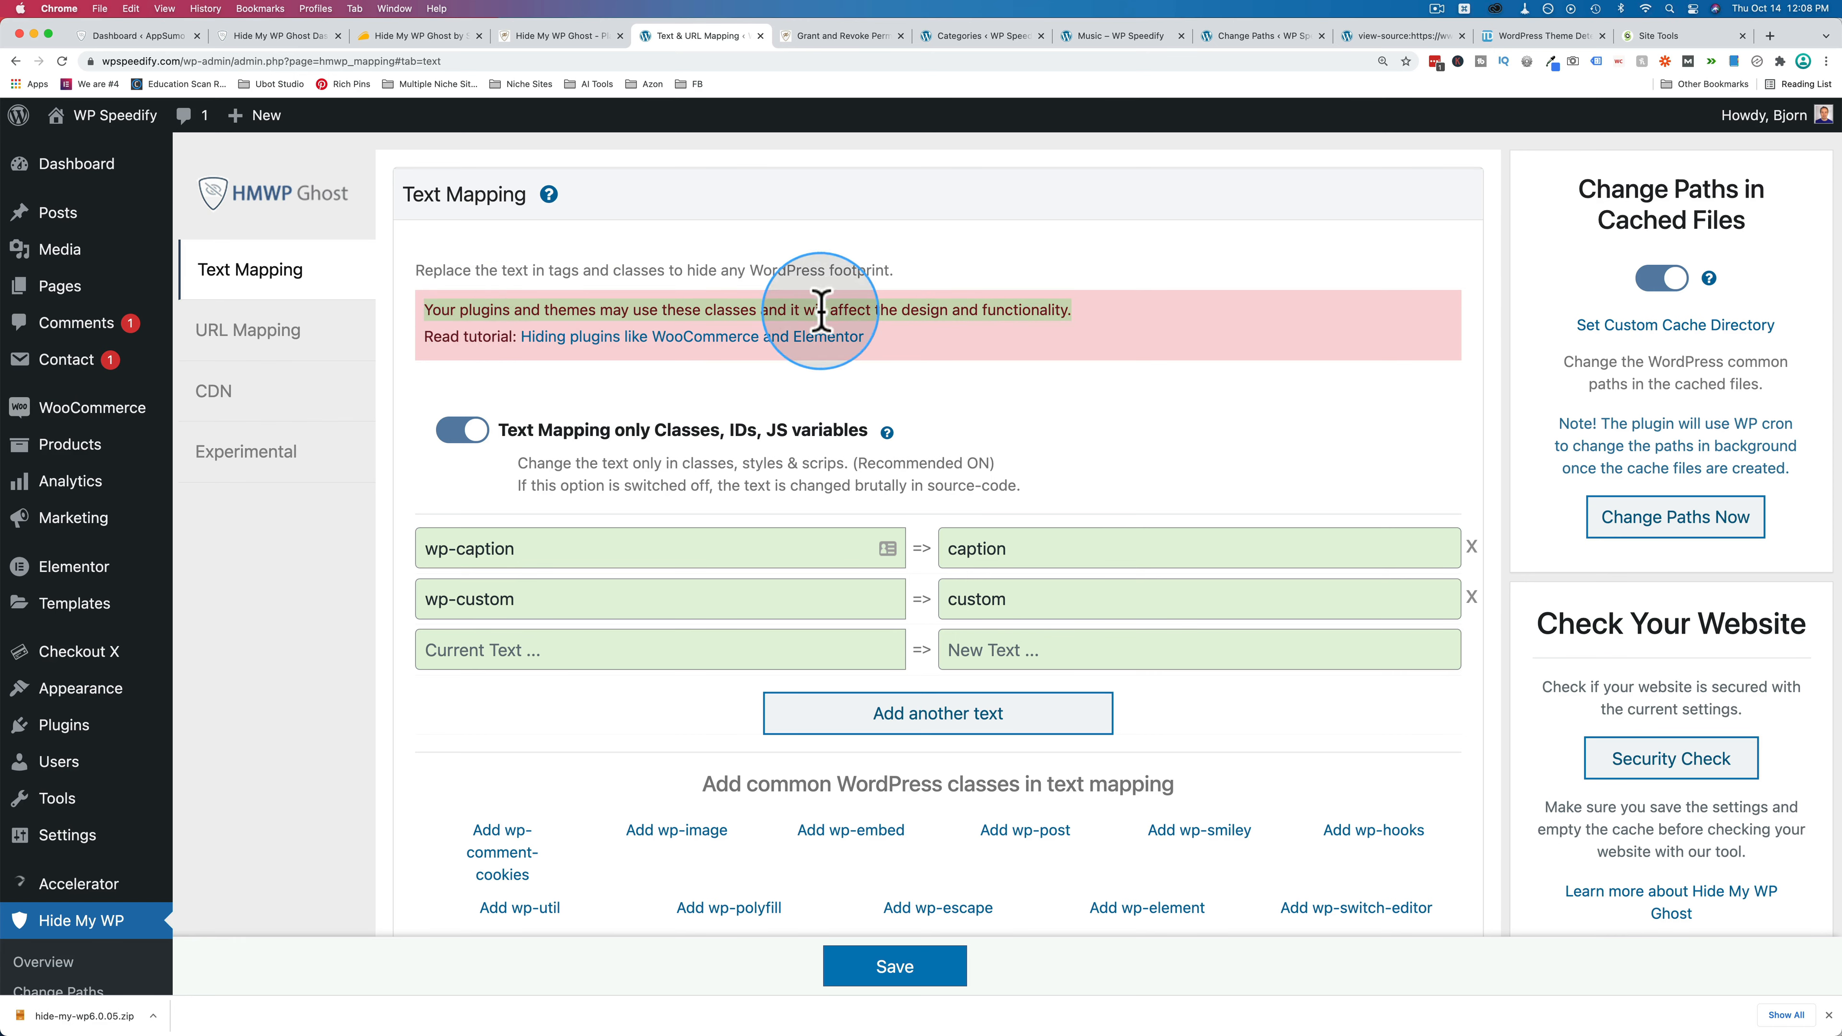
left_click(420, 399)
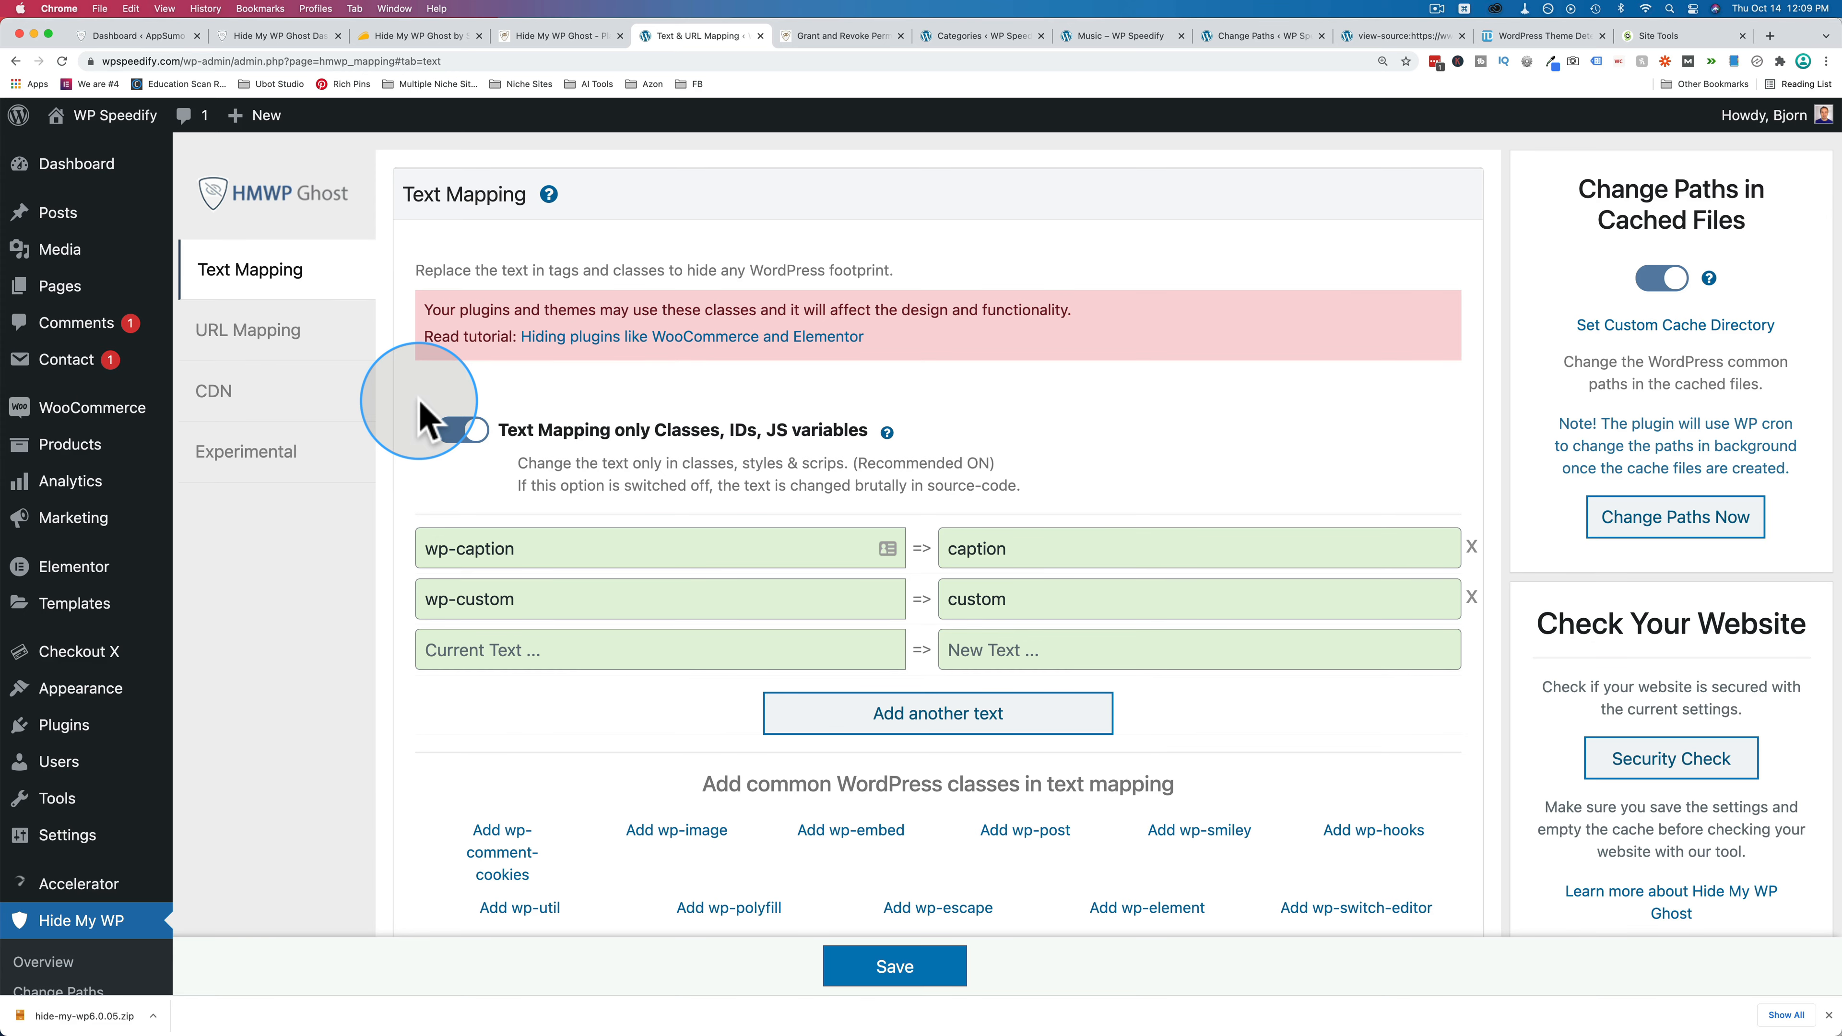
Examine the existing text mapping entry that replaces wp-caption with caption.
scroll(420, 405, "down", 2)
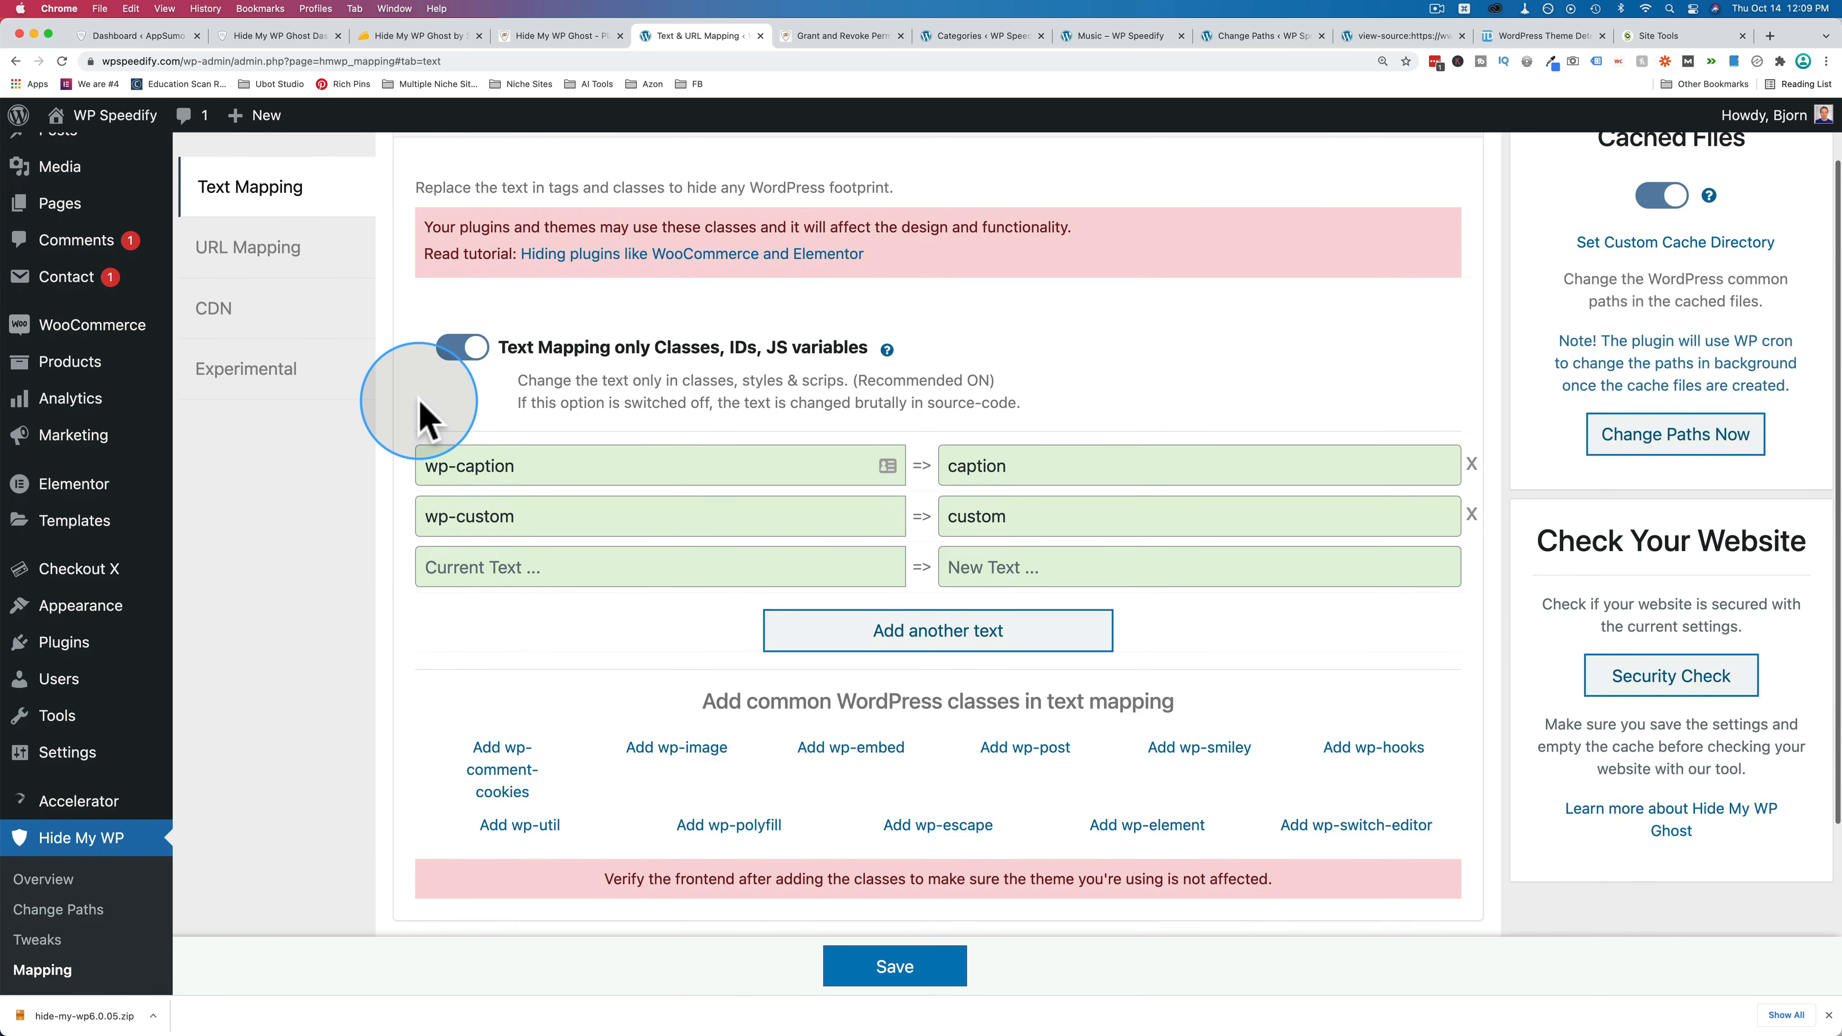
left_click_drag(527, 473, 405, 500)
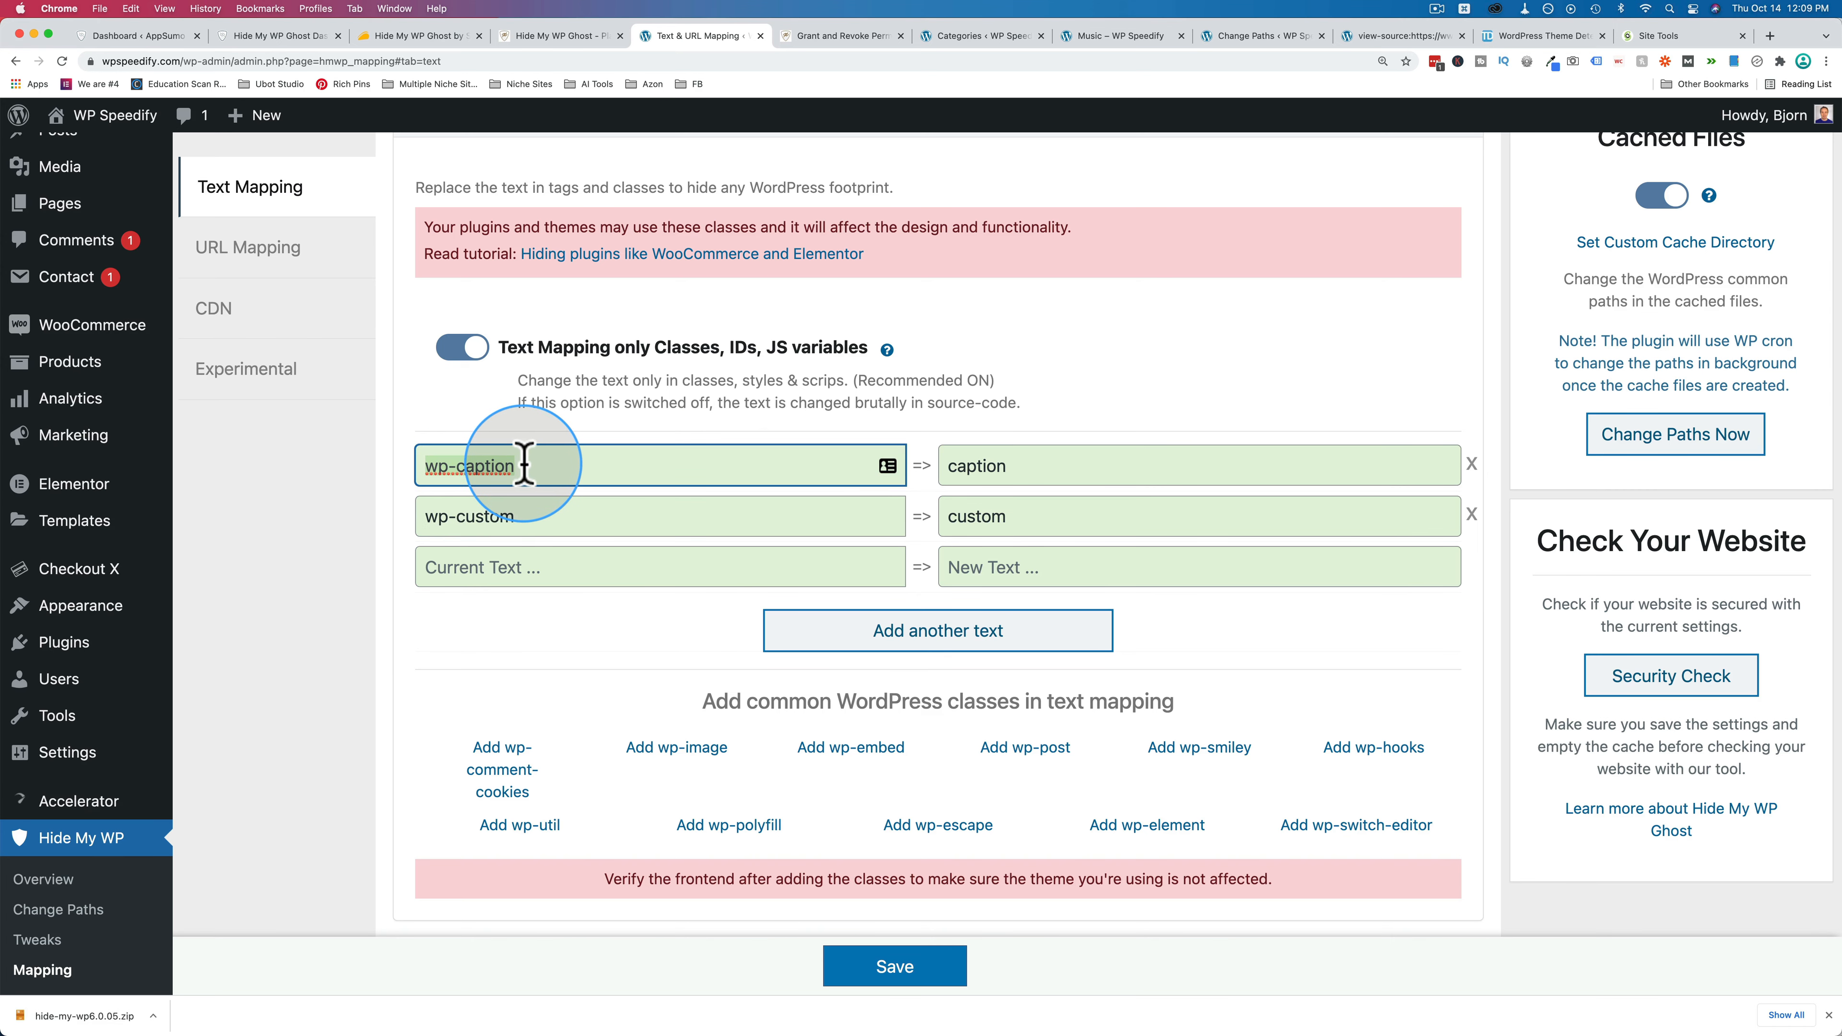
double_click(989, 466)
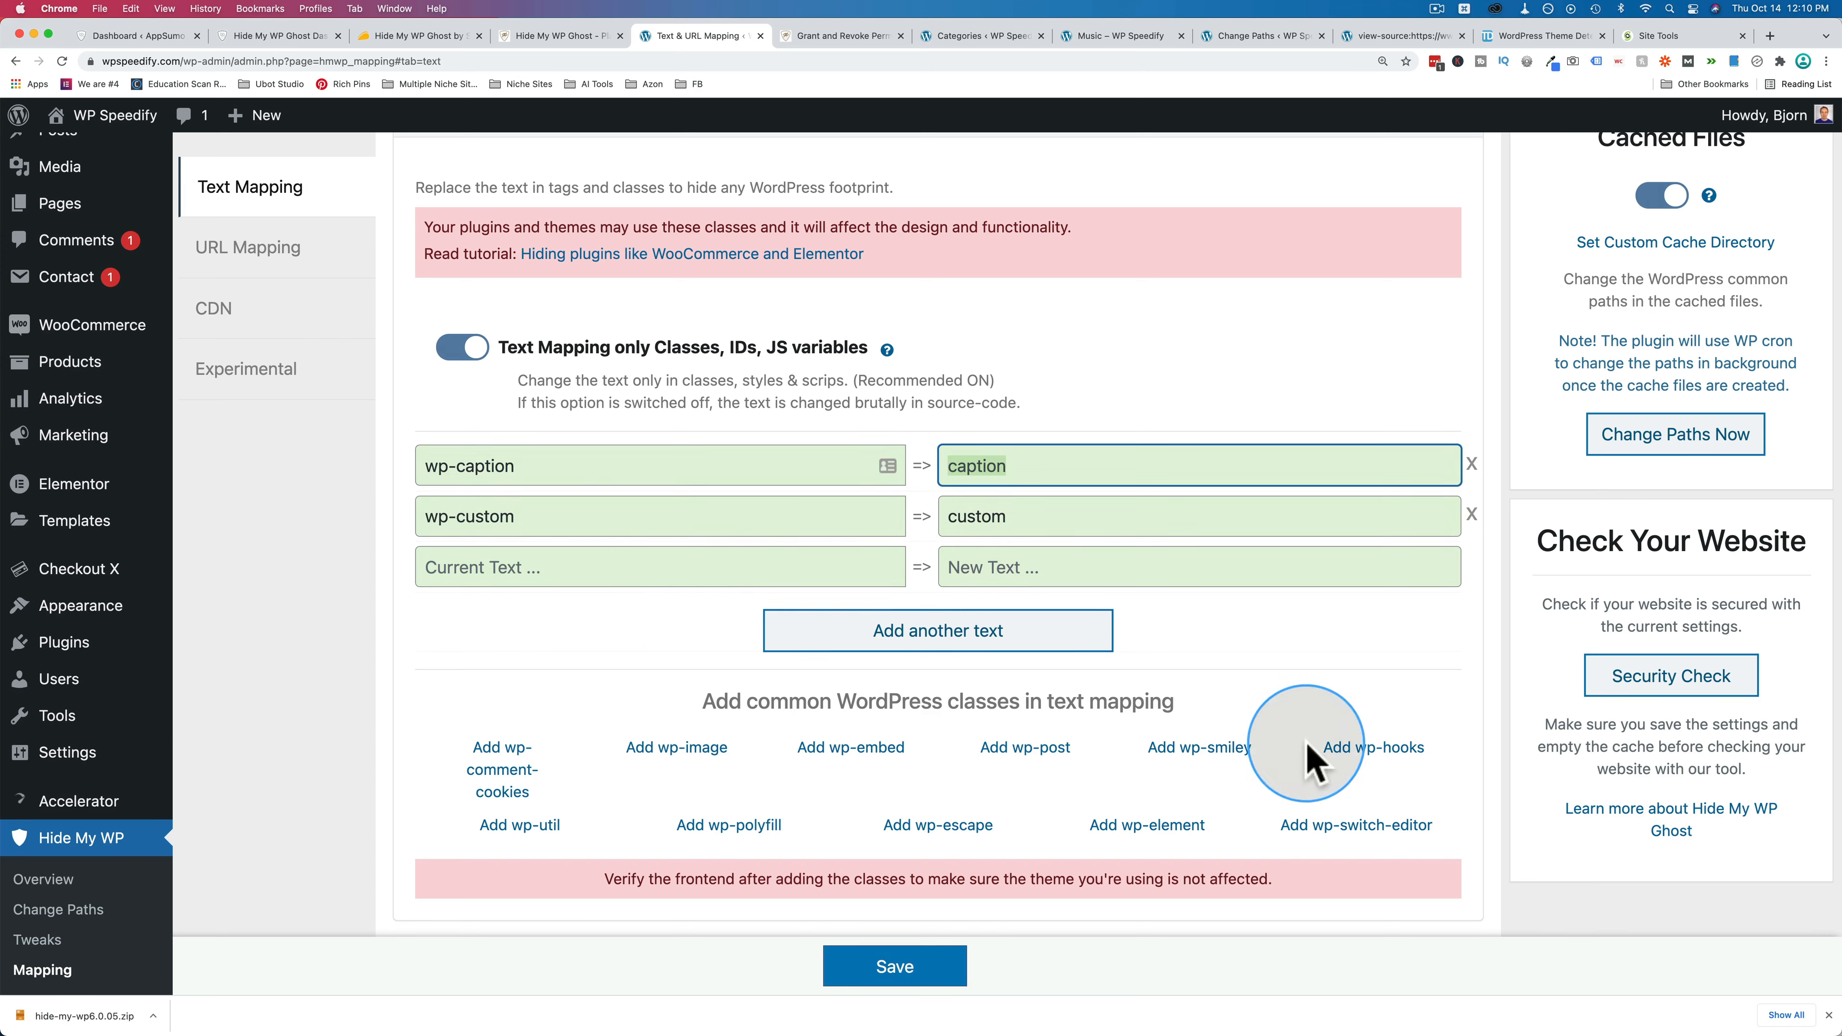
Add the common wp-post class to the text mapping with post as its replacement and compare the mapped wp- prefixes.
left_click(999, 749)
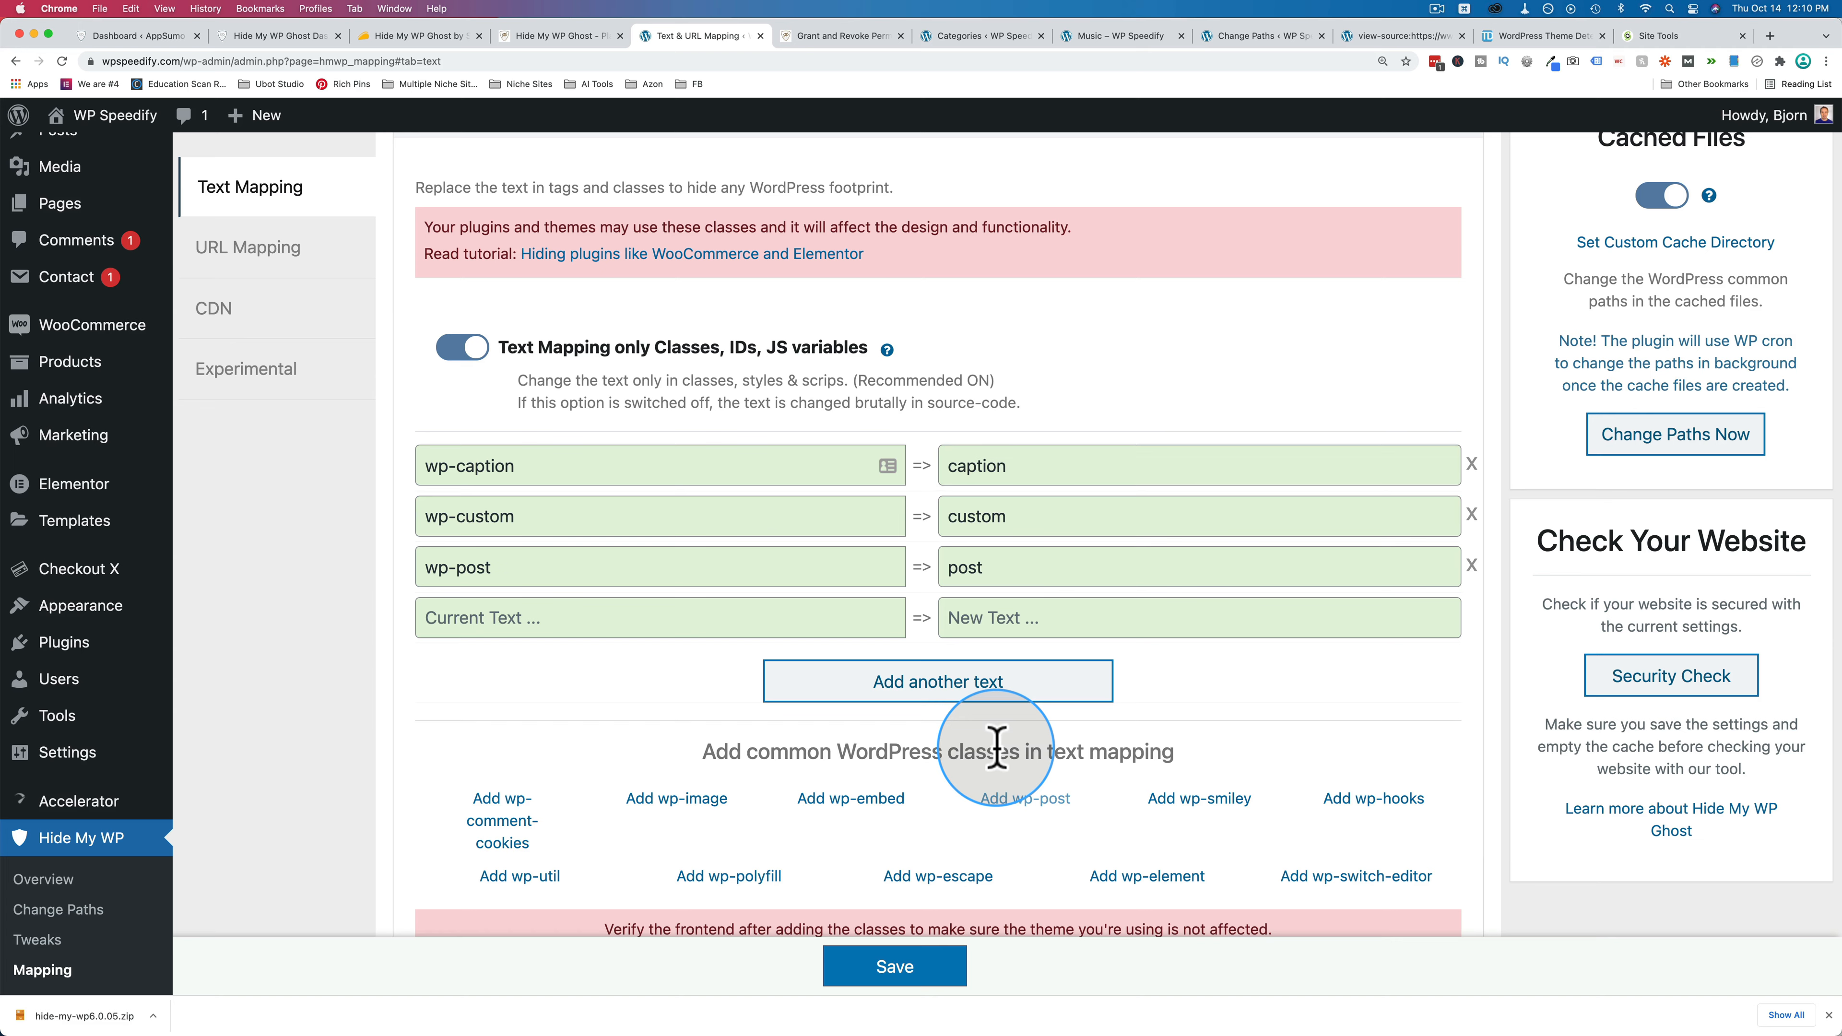
double_click(950, 567)
double_click(455, 466)
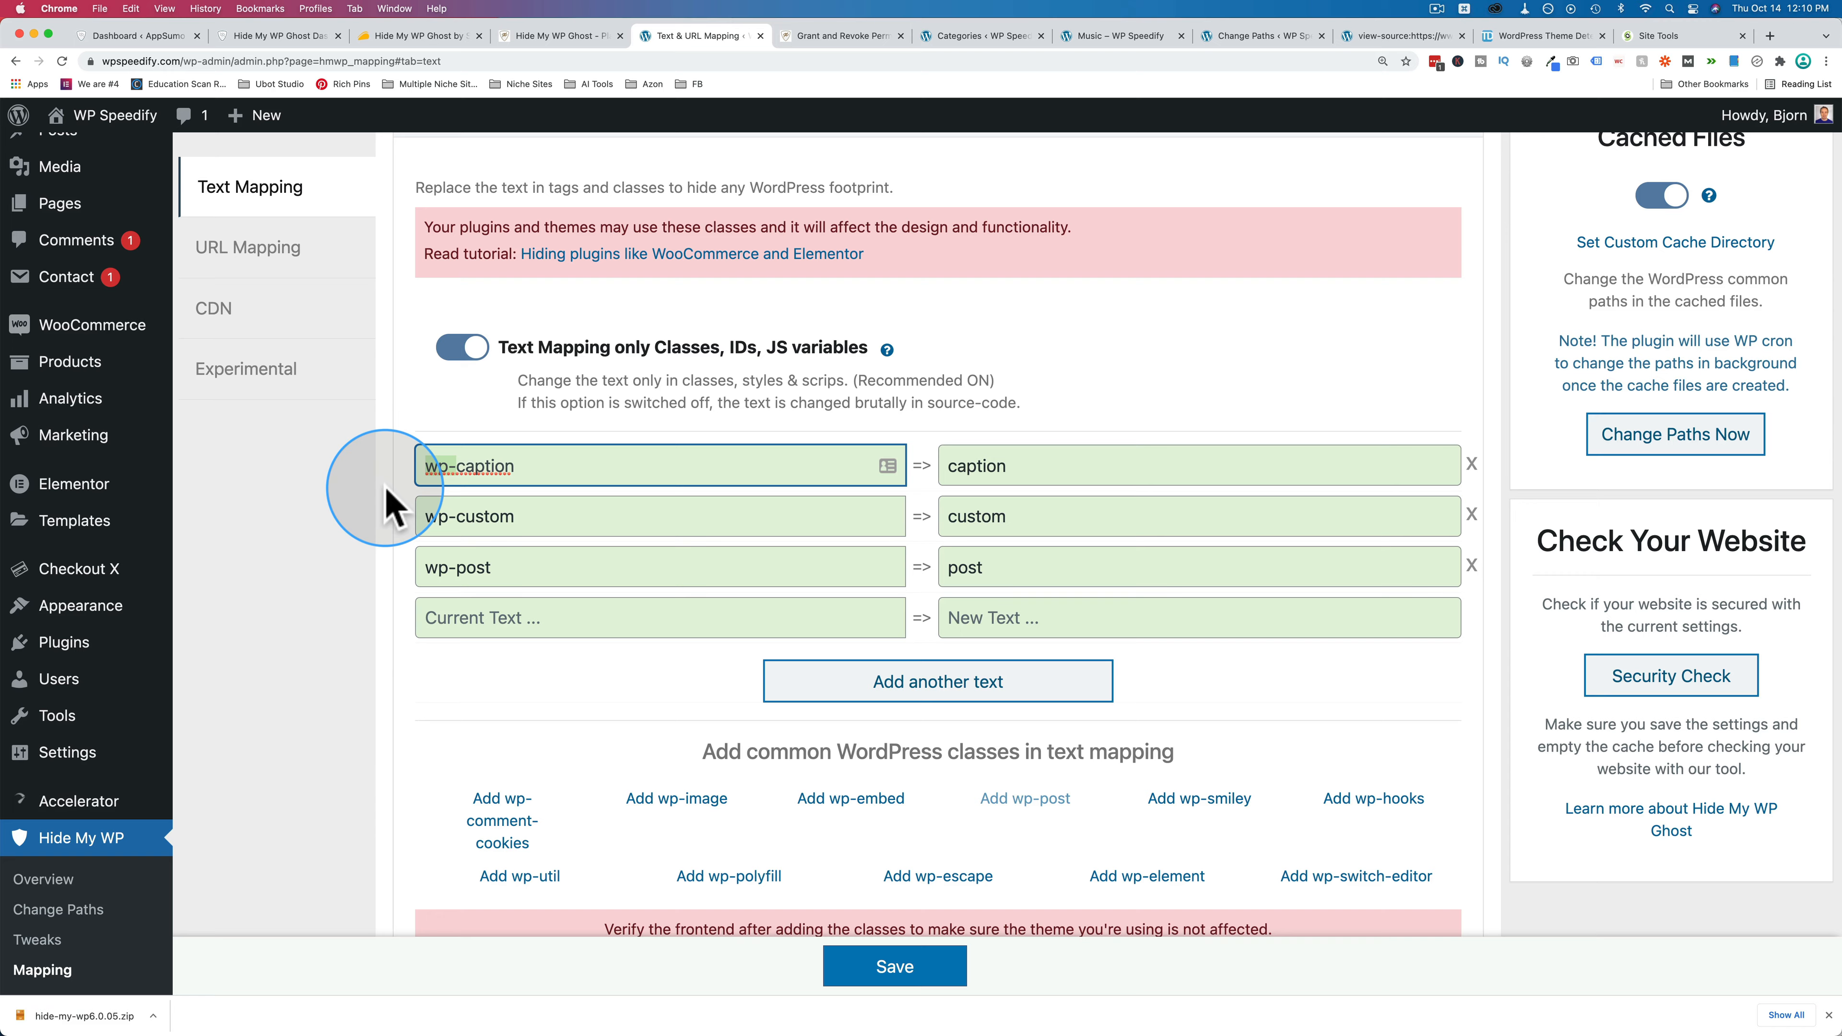
scroll(391, 508, "down", 2)
double_click(444, 477)
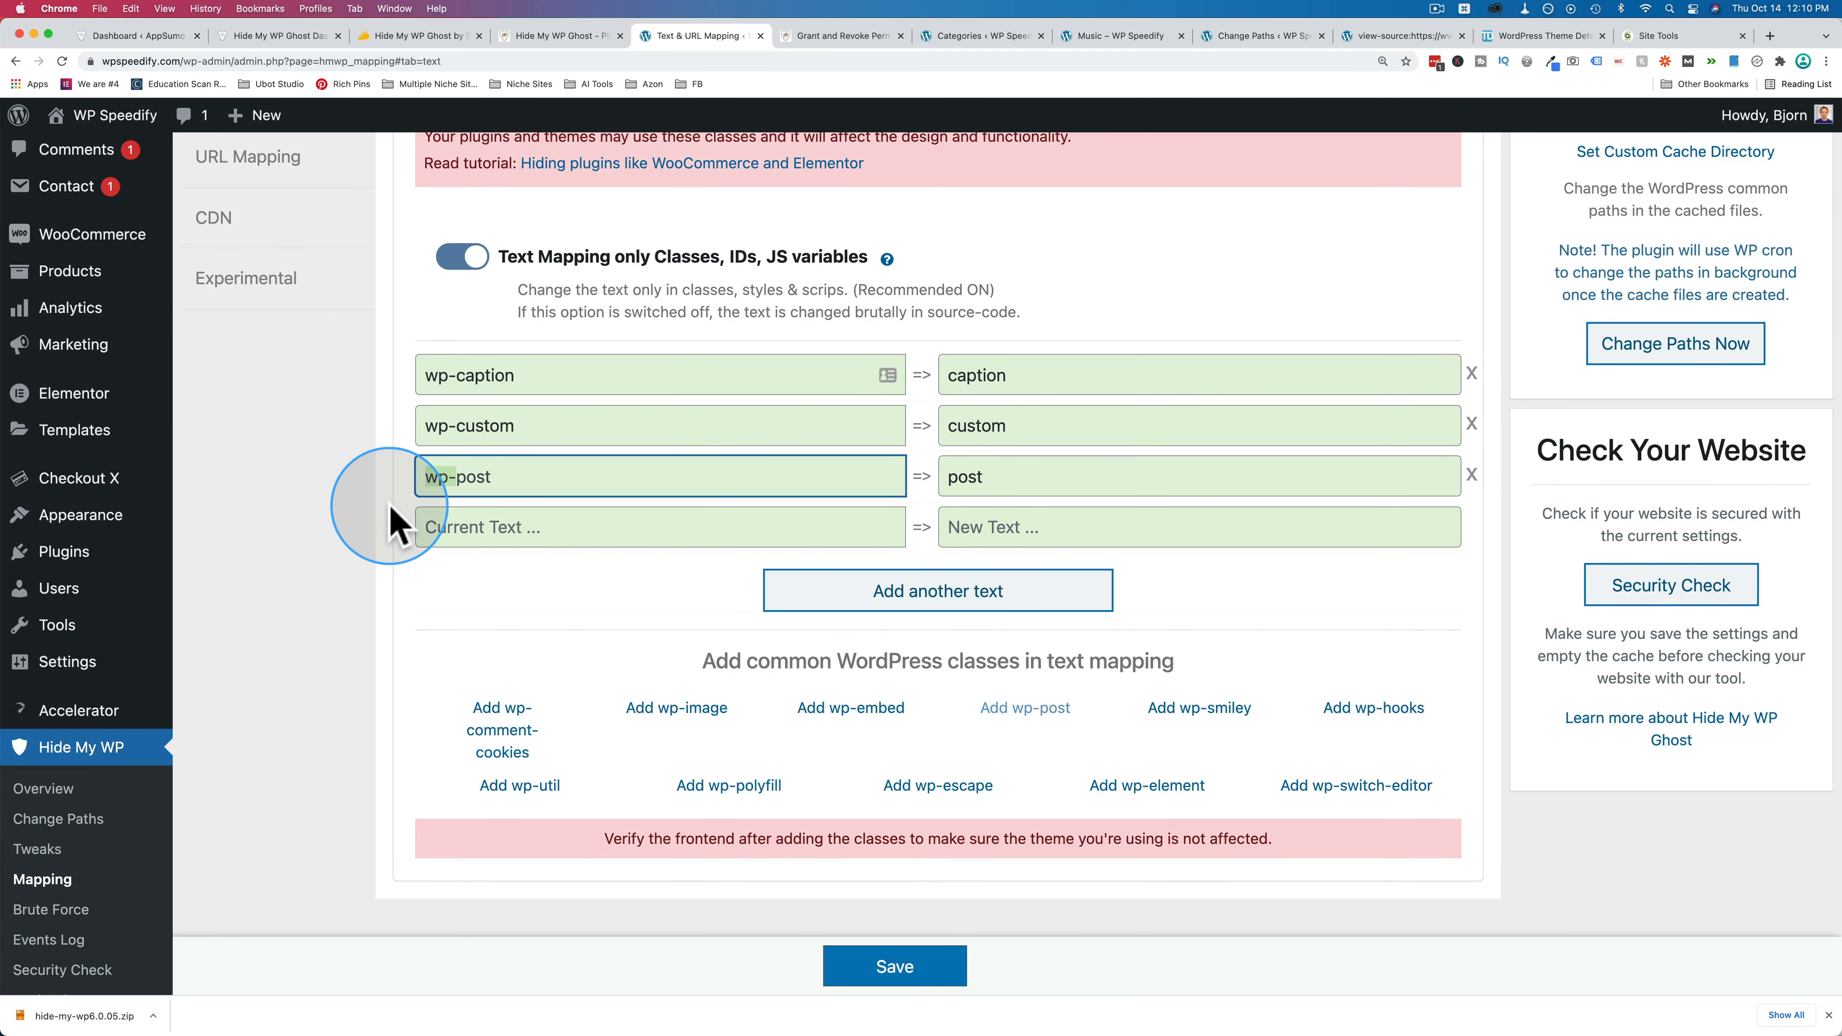
scroll(442, 606, "up", 3)
Open the URL Mapping settings and read the internal URL warning and the design.css to mystyle.css example.
left_click(363, 340)
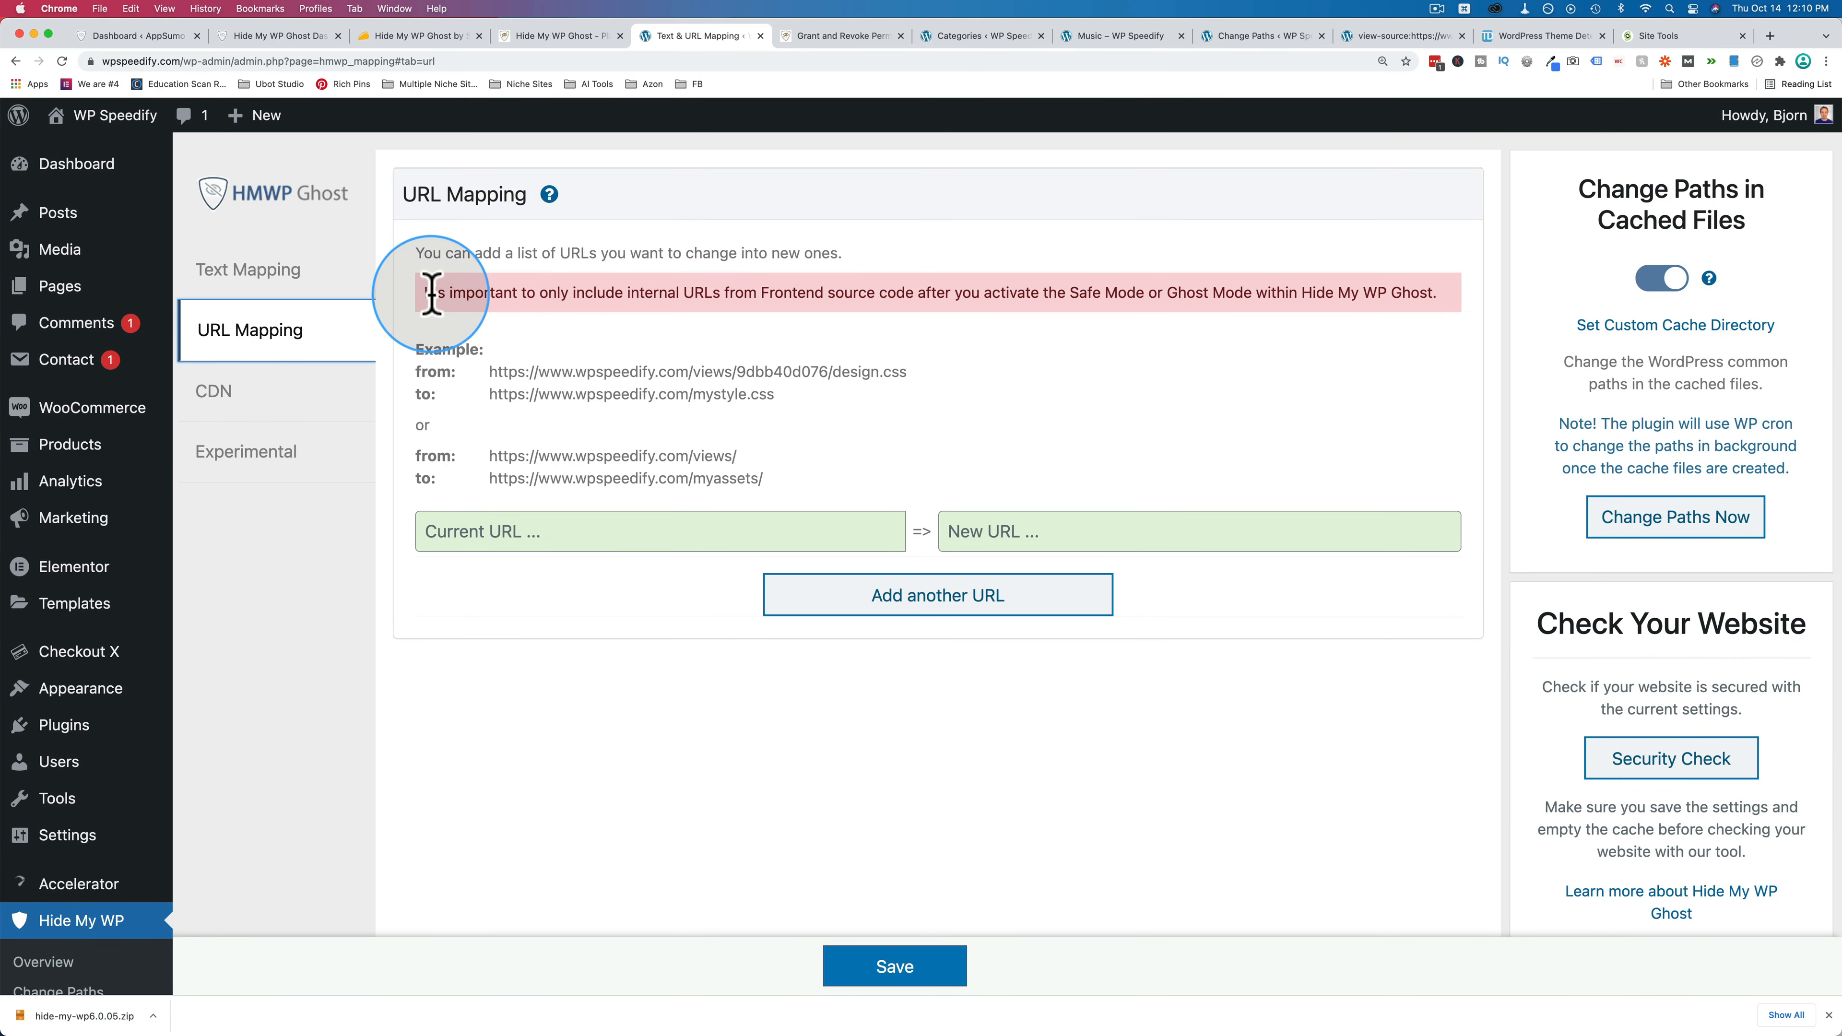
left_click_drag(426, 294, 1070, 294)
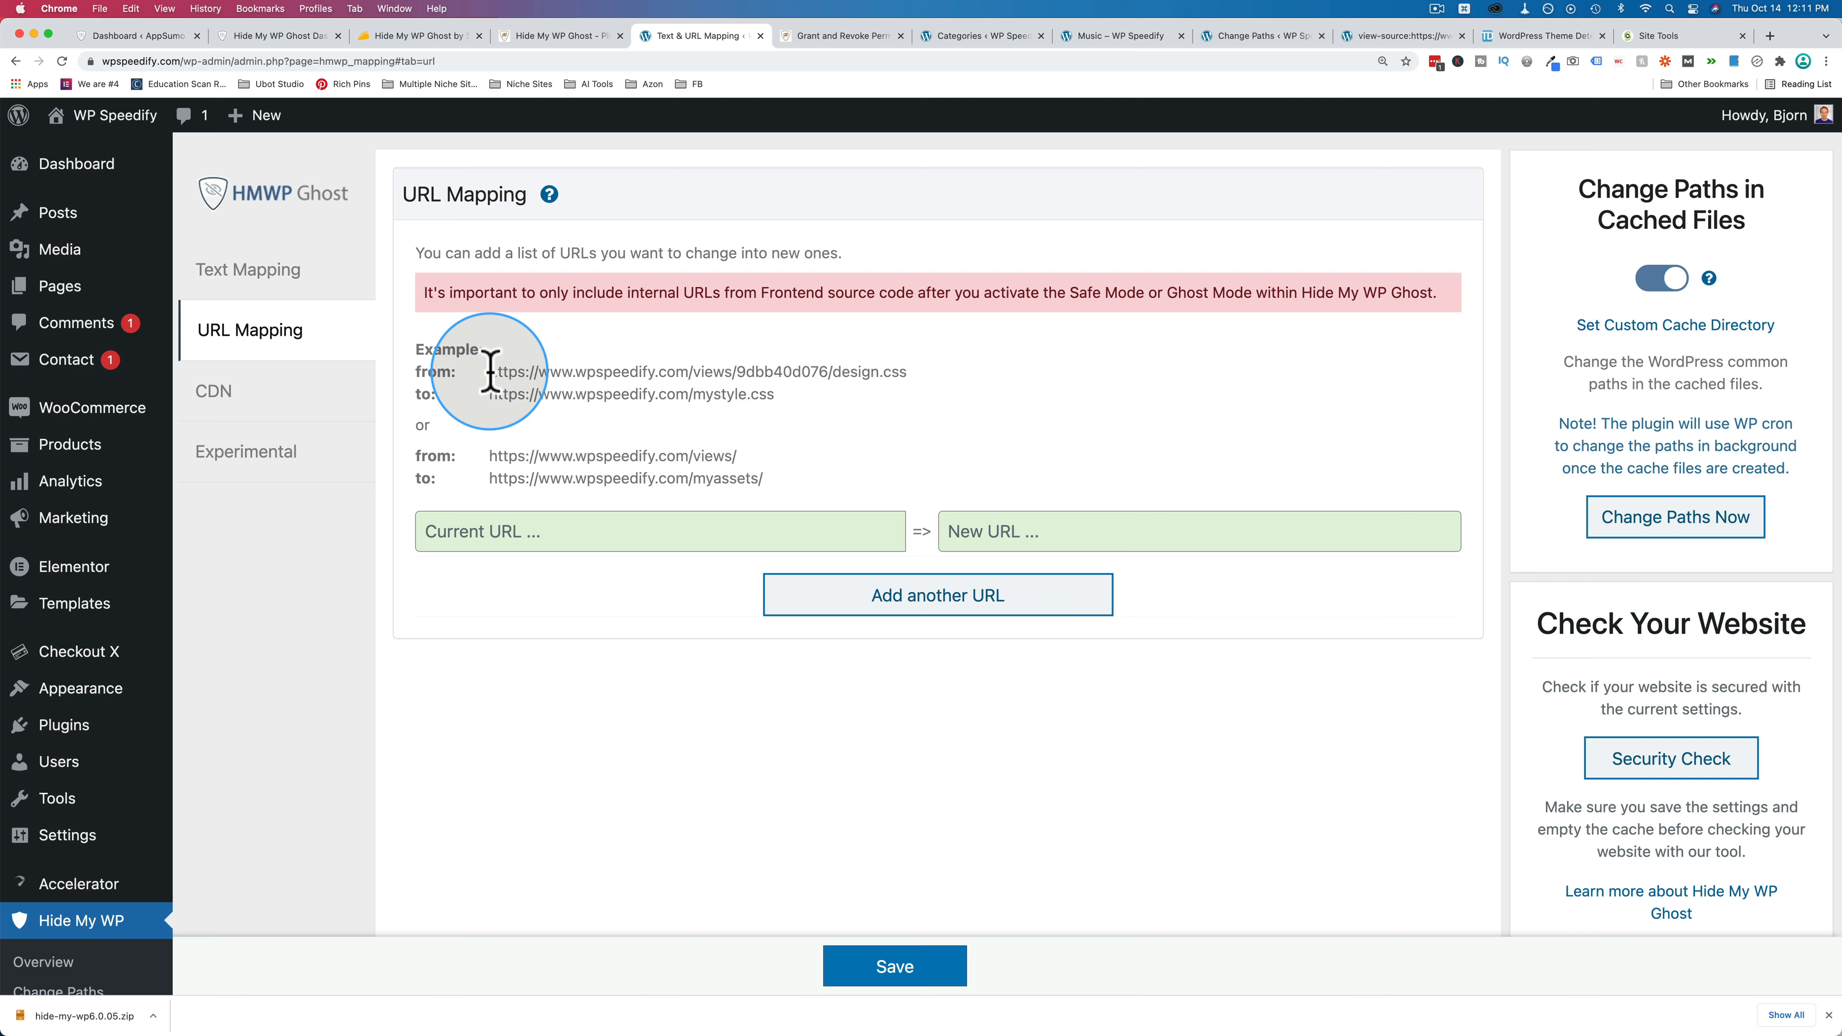
left_click_drag(491, 373, 934, 368)
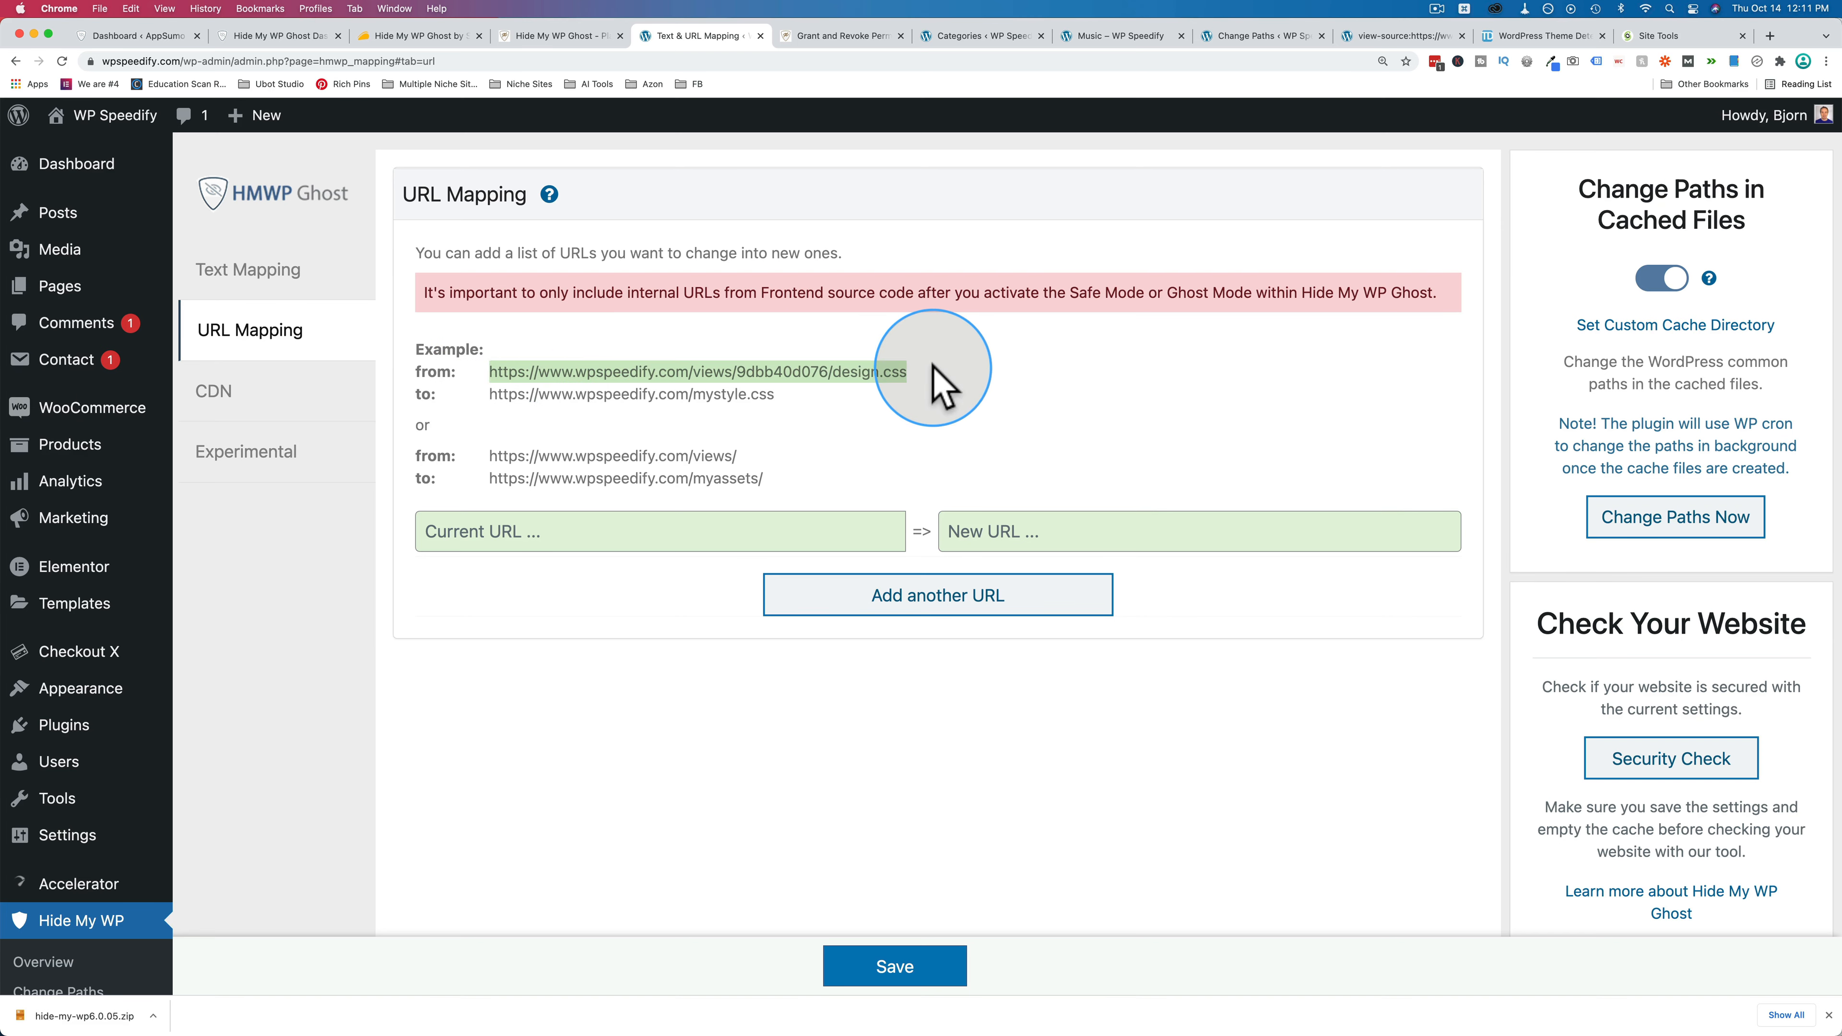
left_click_drag(482, 394, 880, 407)
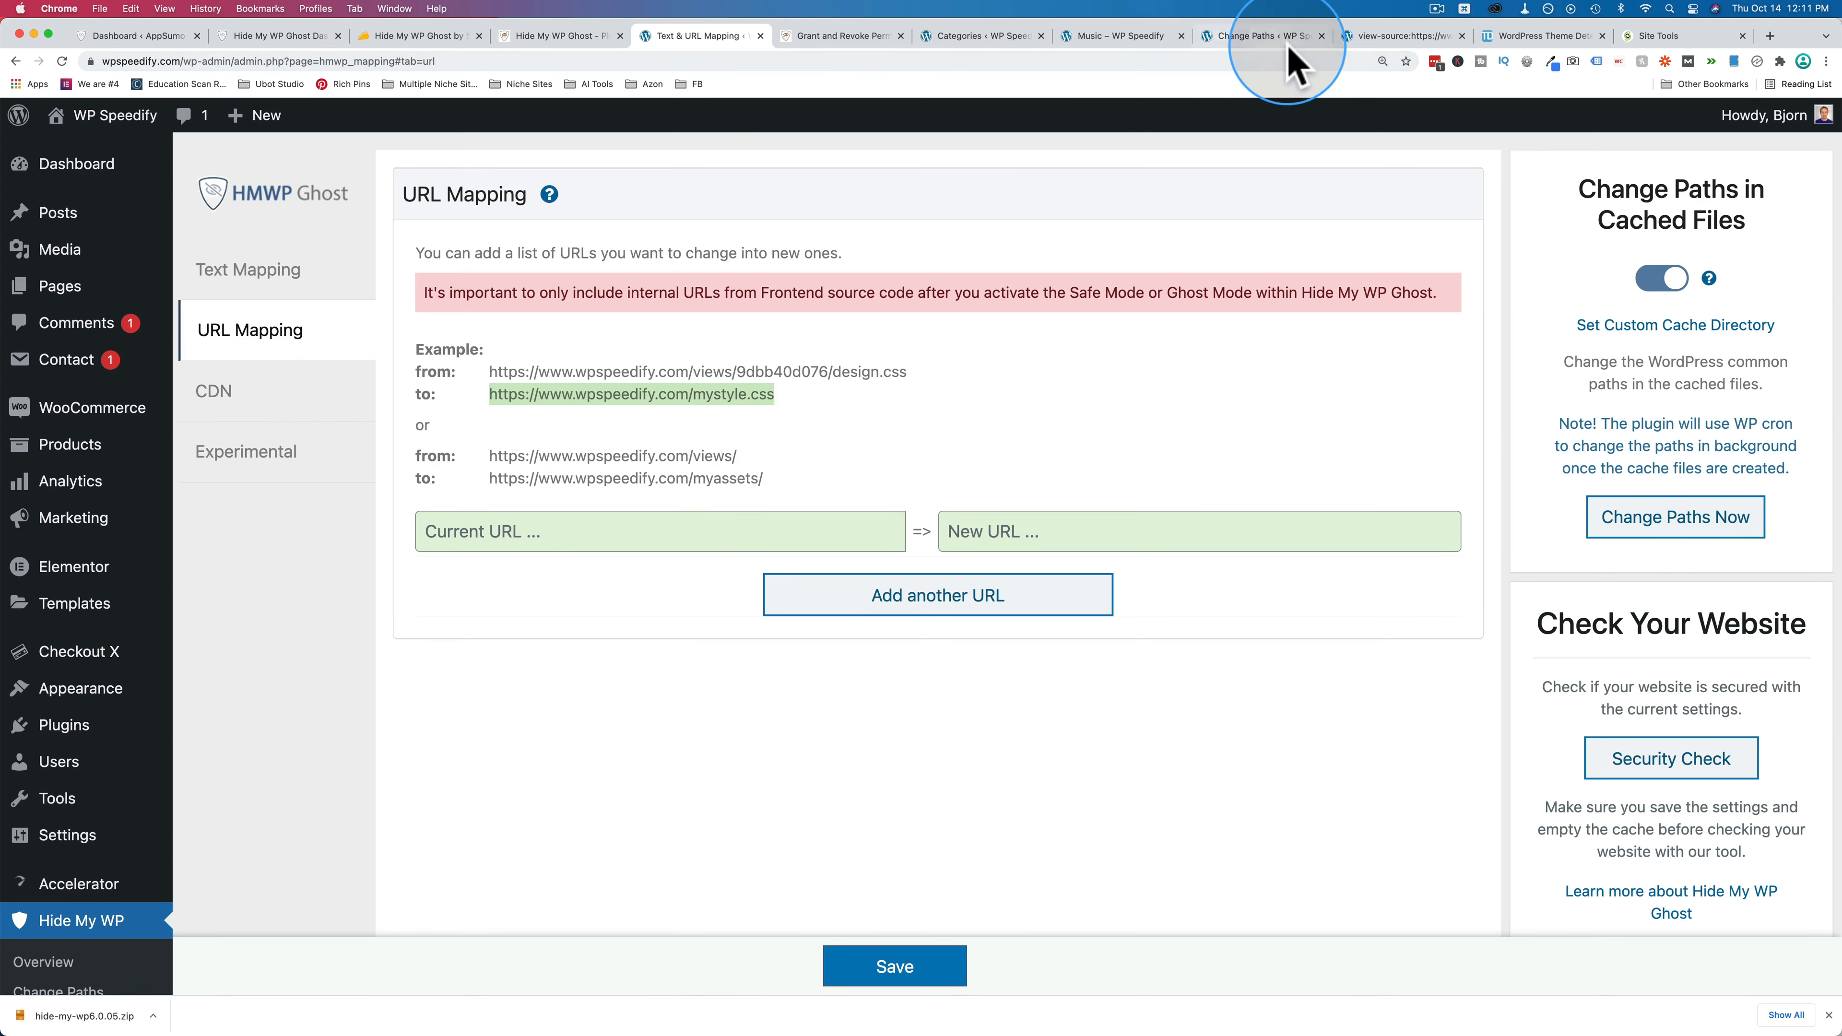
Copy the dashicons.min.css?ver=5.8.1 stylesheet URL from the homepage source and paste it as the current URL in URL Mapping.
left_click(1382, 36)
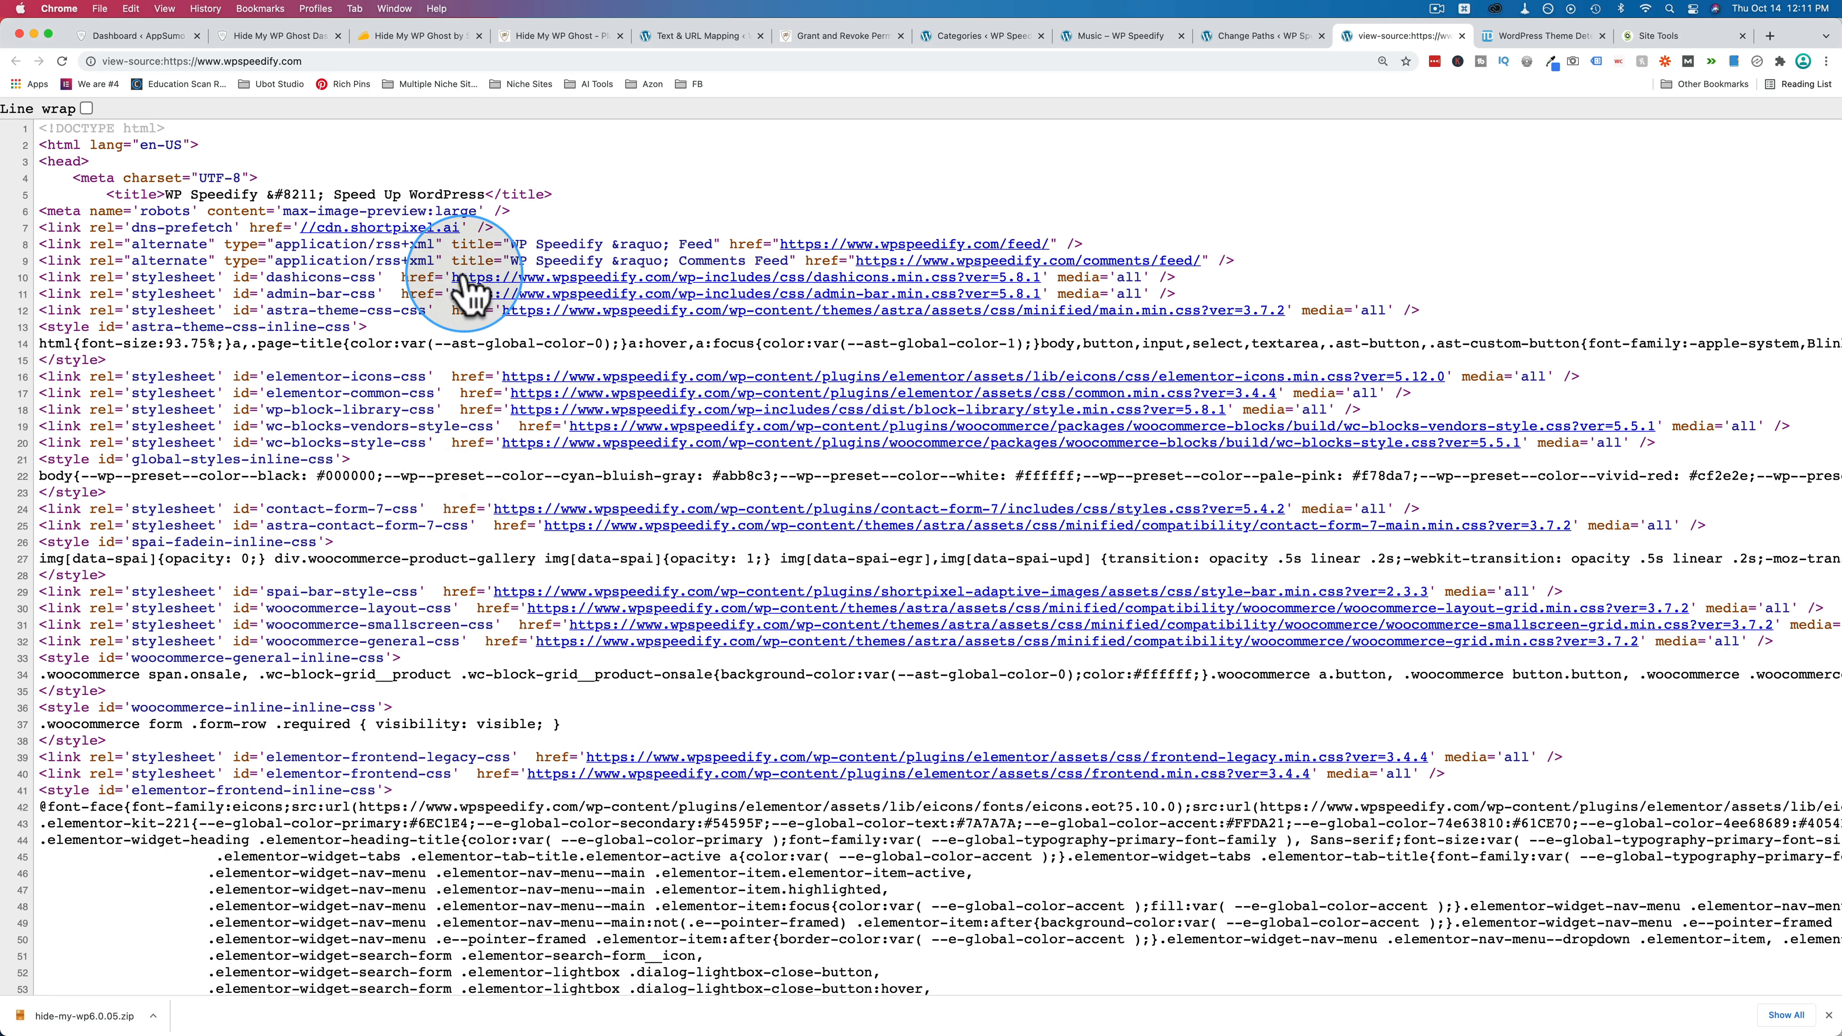
left_click_drag(451, 278, 1030, 277)
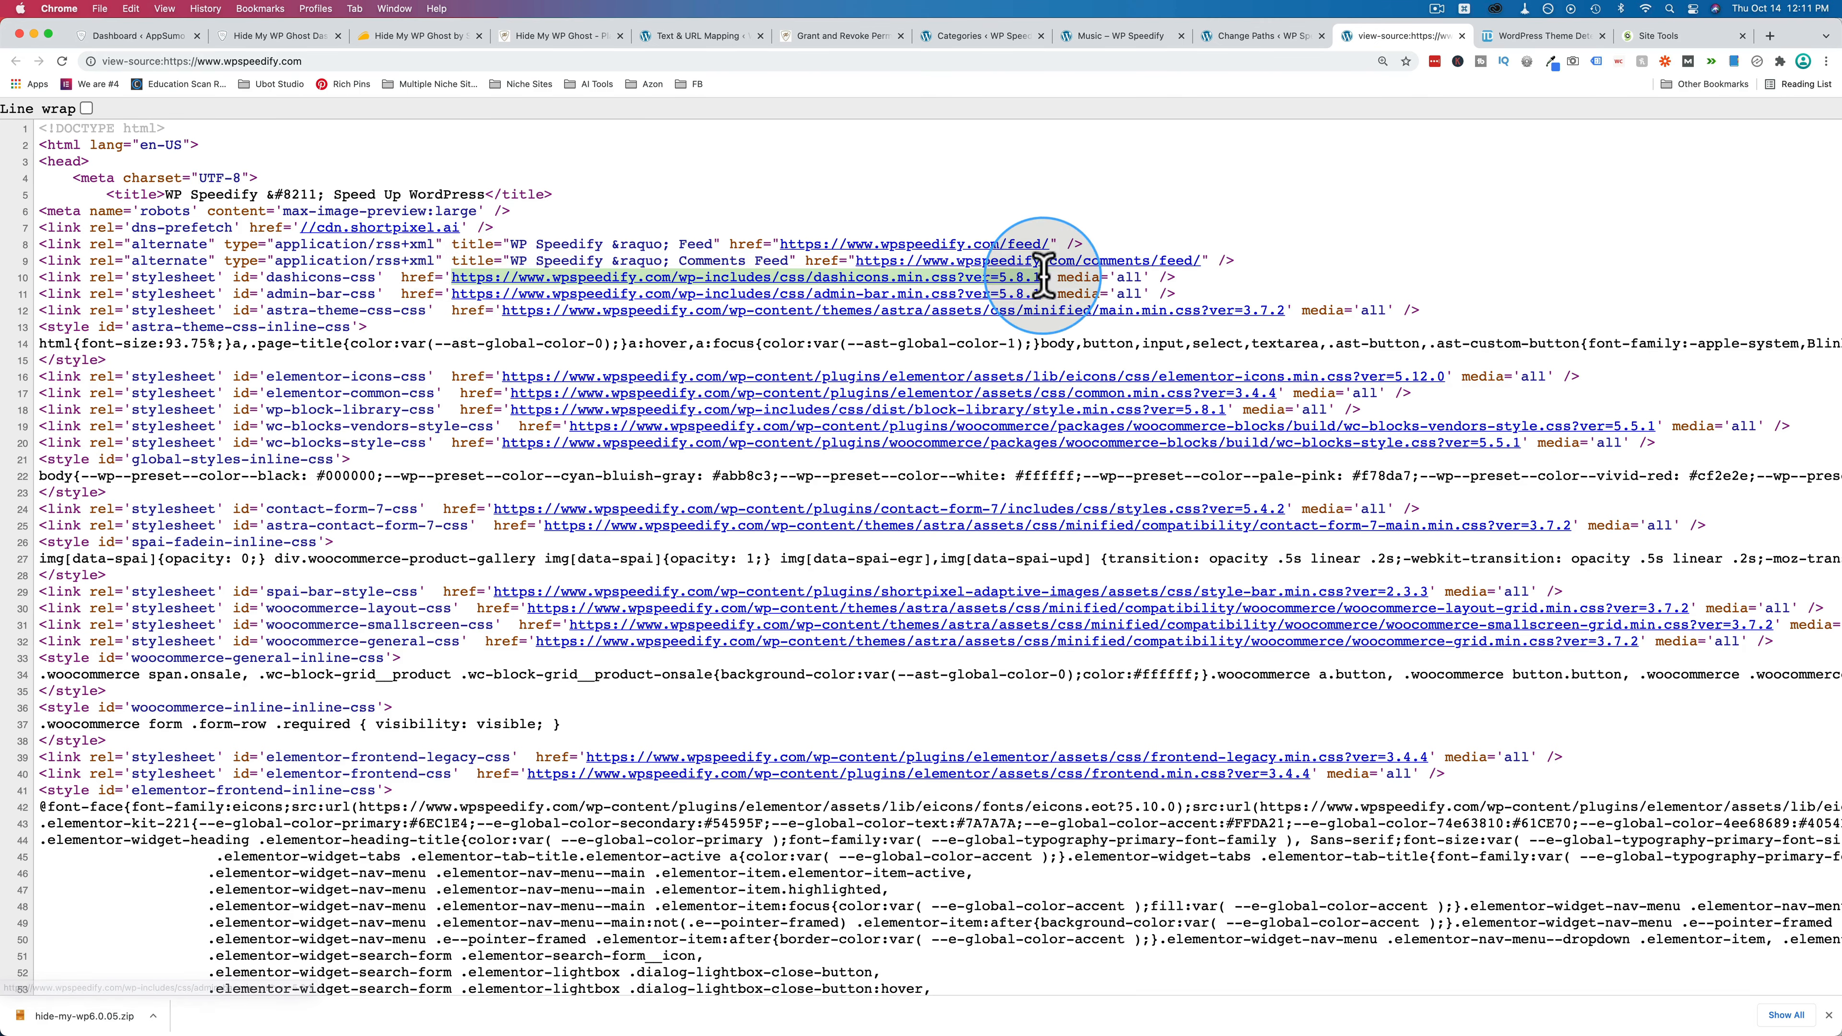
right_click(998, 277)
left_click(1030, 381)
left_click(710, 39)
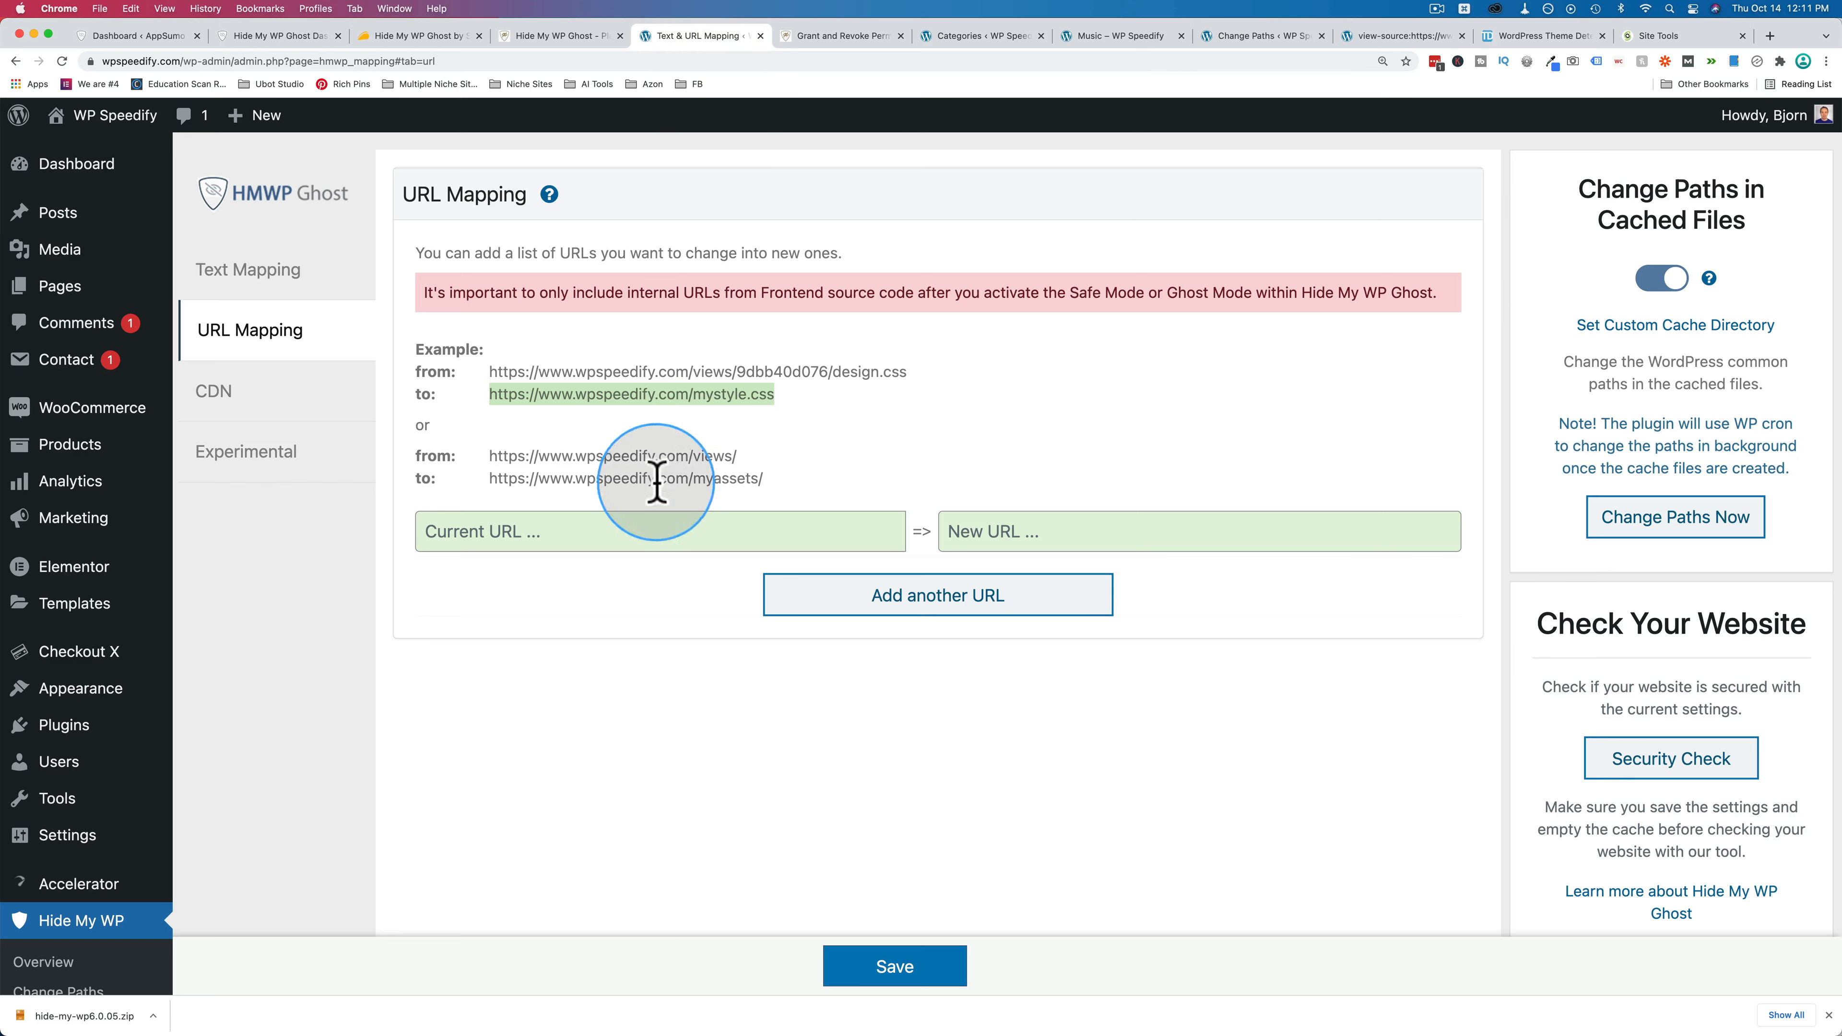
left_click(621, 528)
key("super+v")
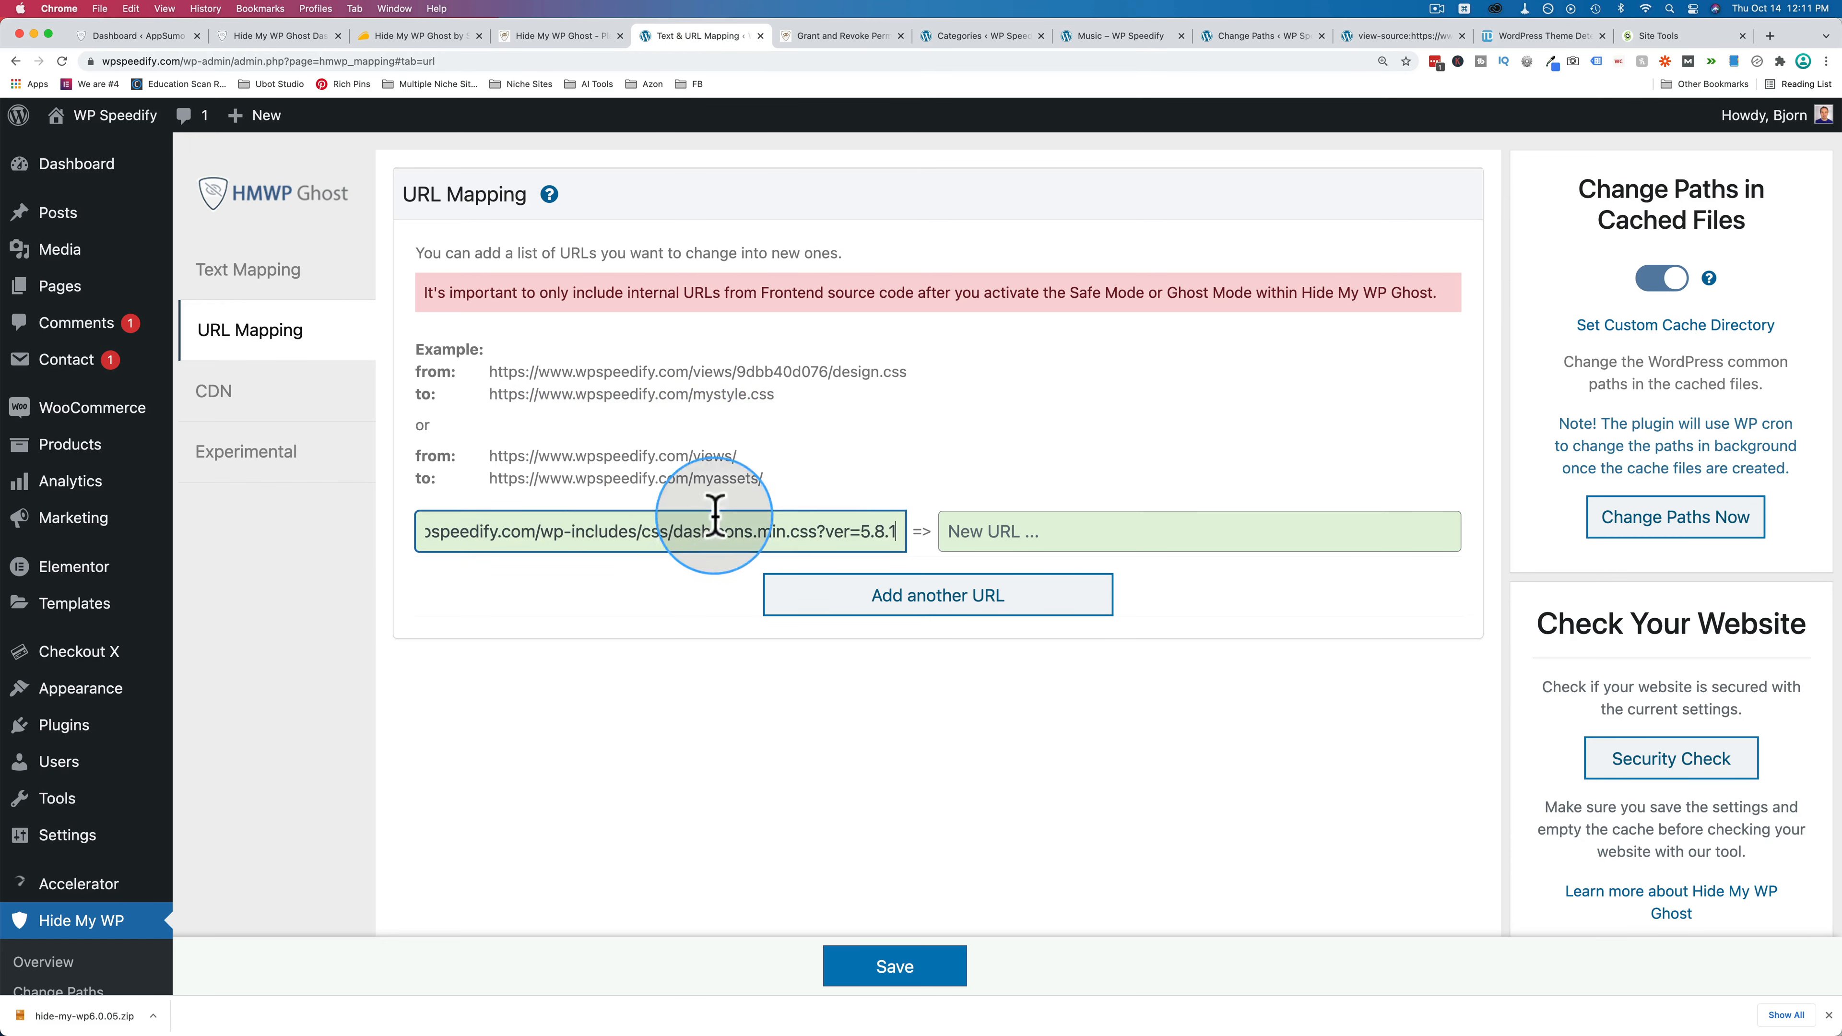
left_click(1004, 534)
double_click(1088, 534)
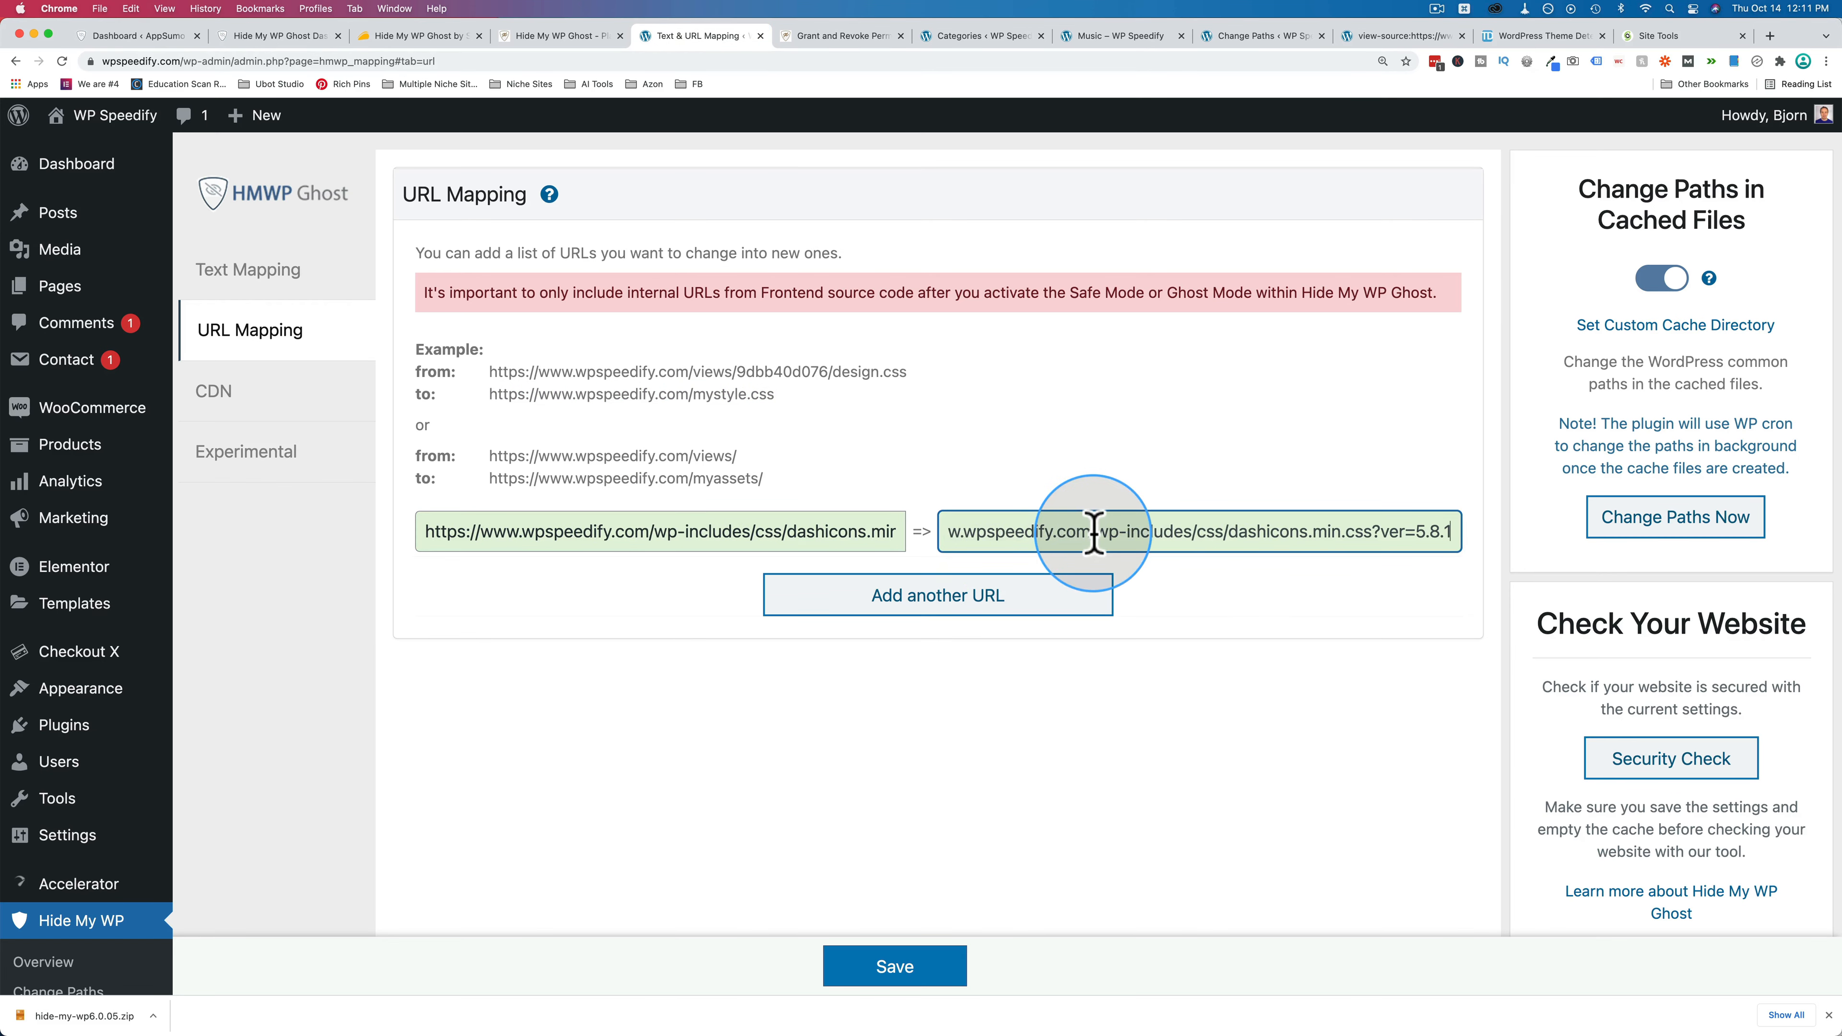
left_click_drag(1588, 527, 1584, 531)
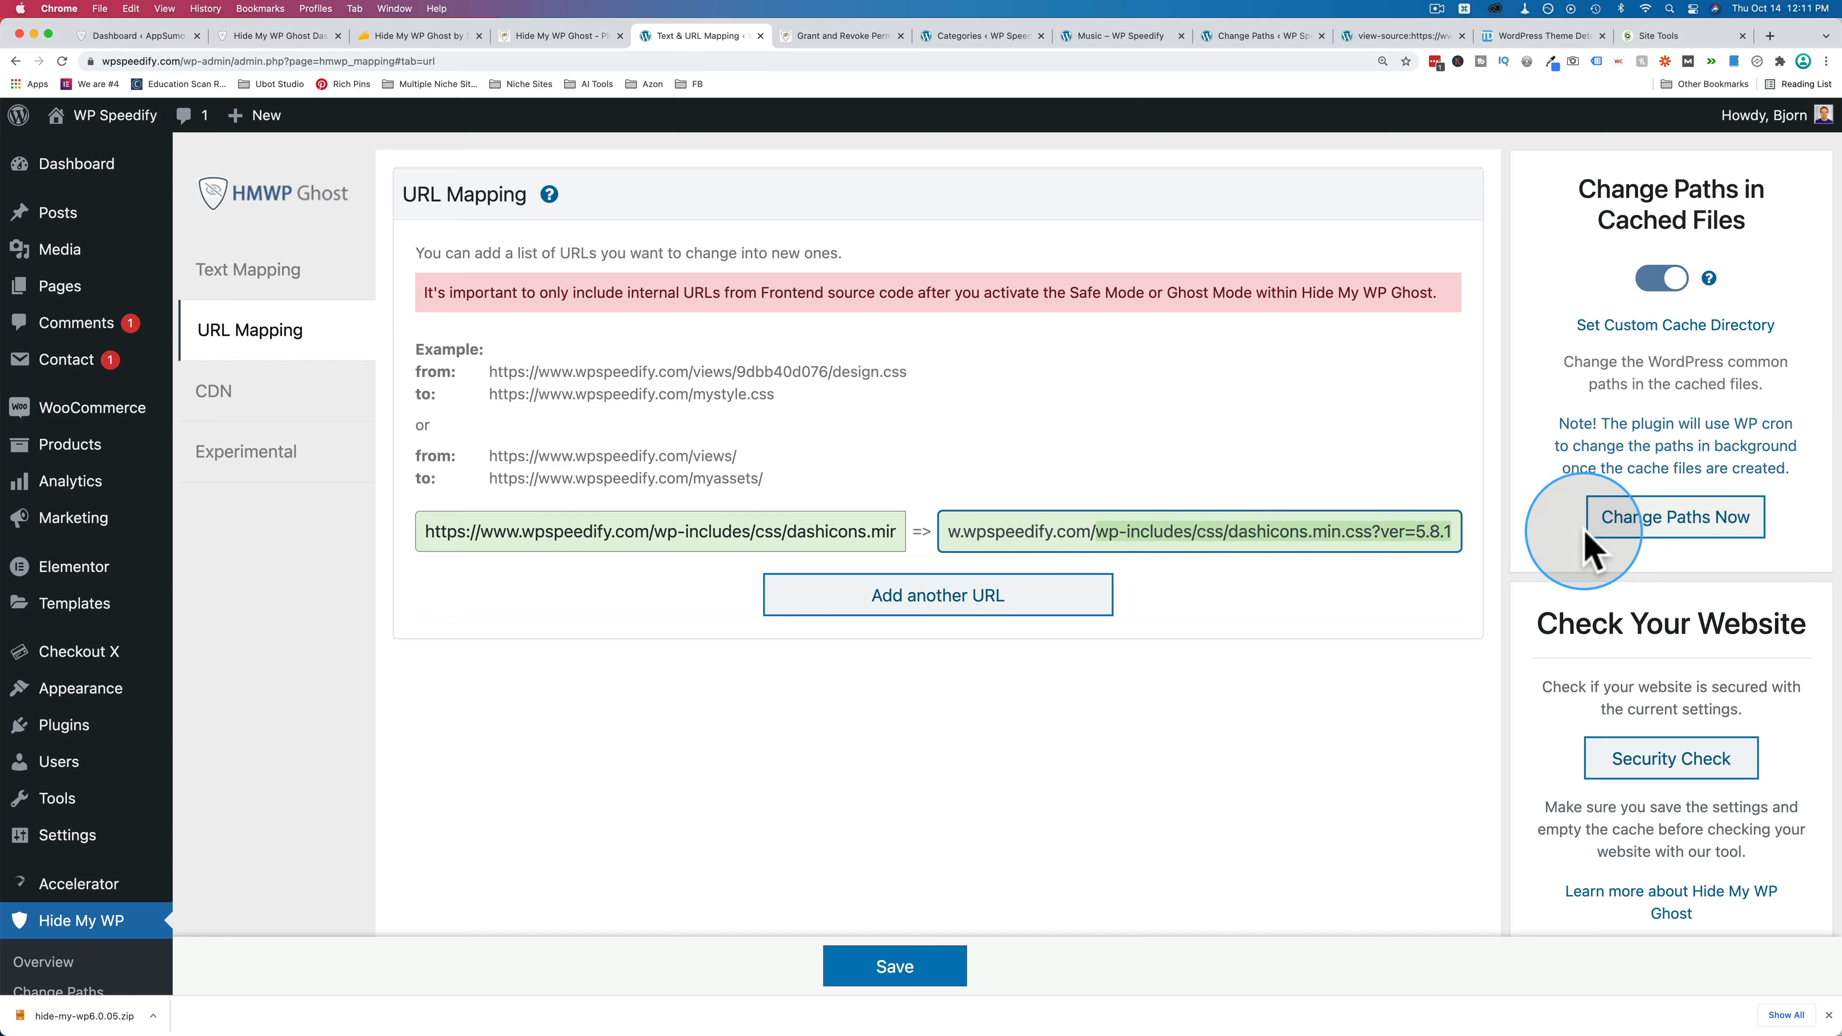
type("blah")
left_click(1485, 596)
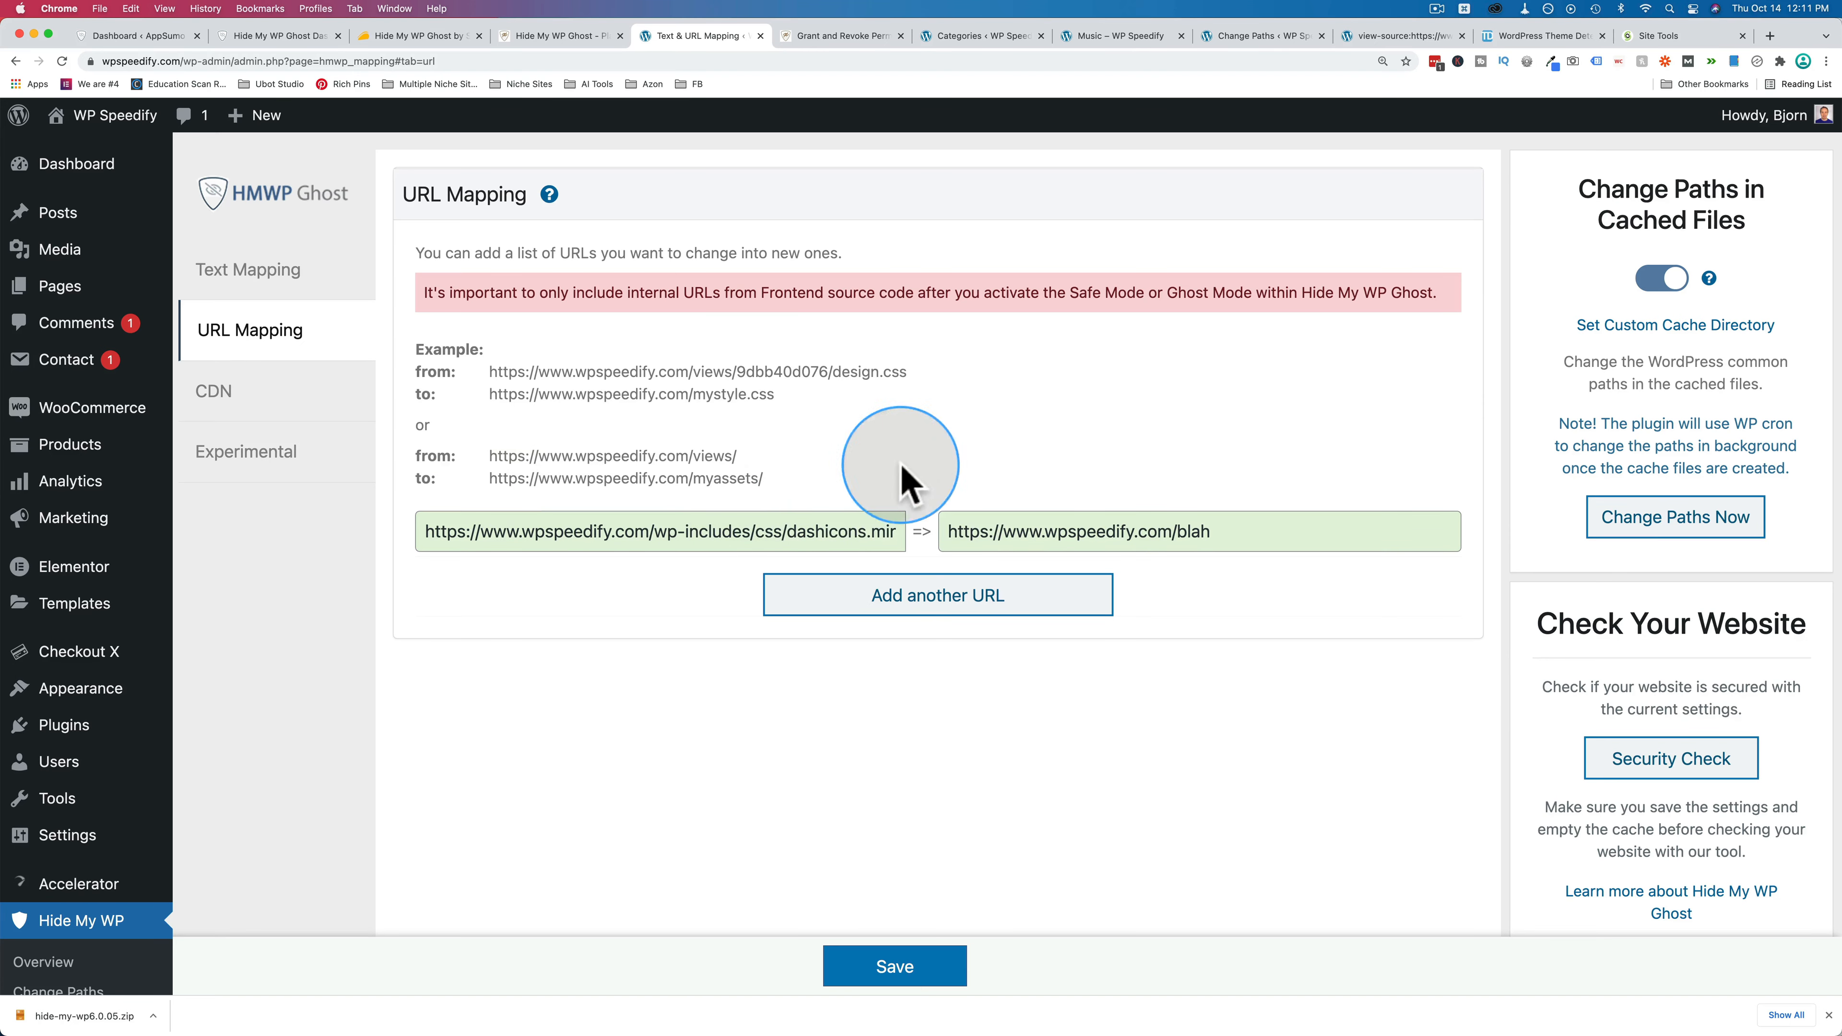
Review the CDN URLs settings and the experimental Loading Speed Settings.
left_click(258, 406)
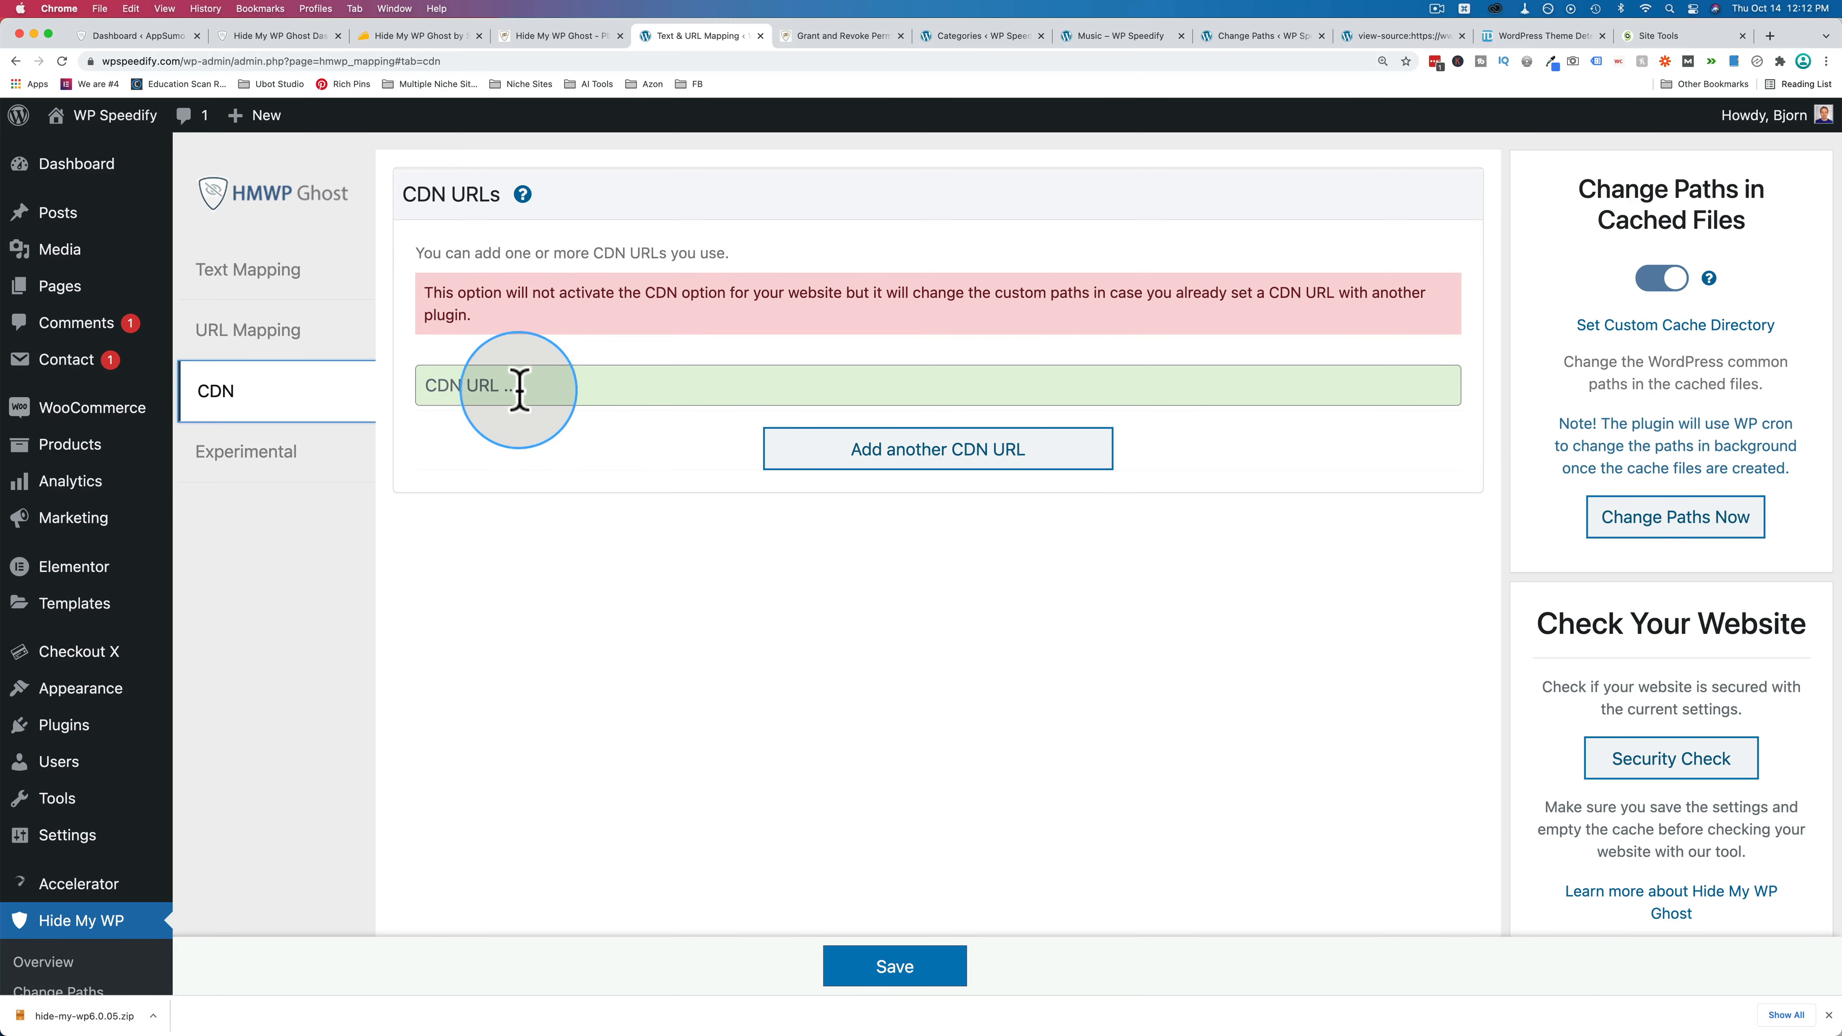
left_click(317, 491)
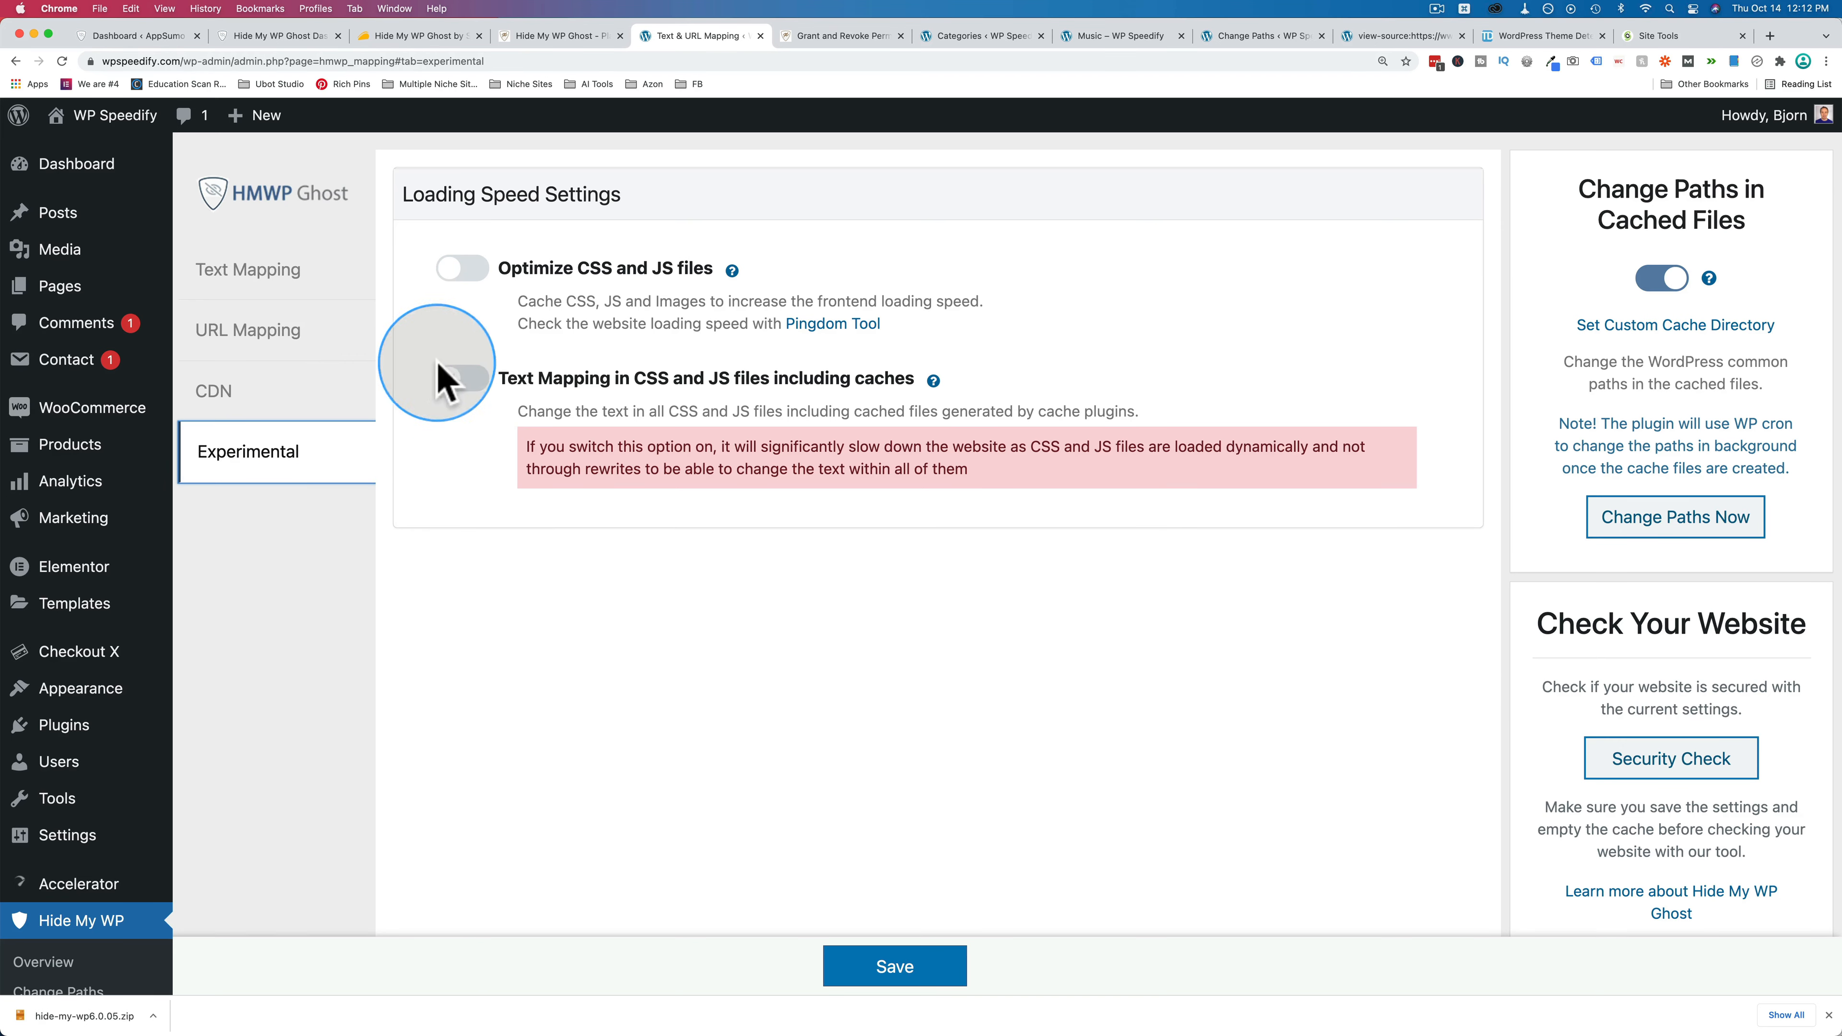
Leave the mapping page without saving its changes and open the Brute Force settings.
scroll(357, 645, "down", 4)
left_click(78, 811)
left_click(962, 363)
left_click(893, 327)
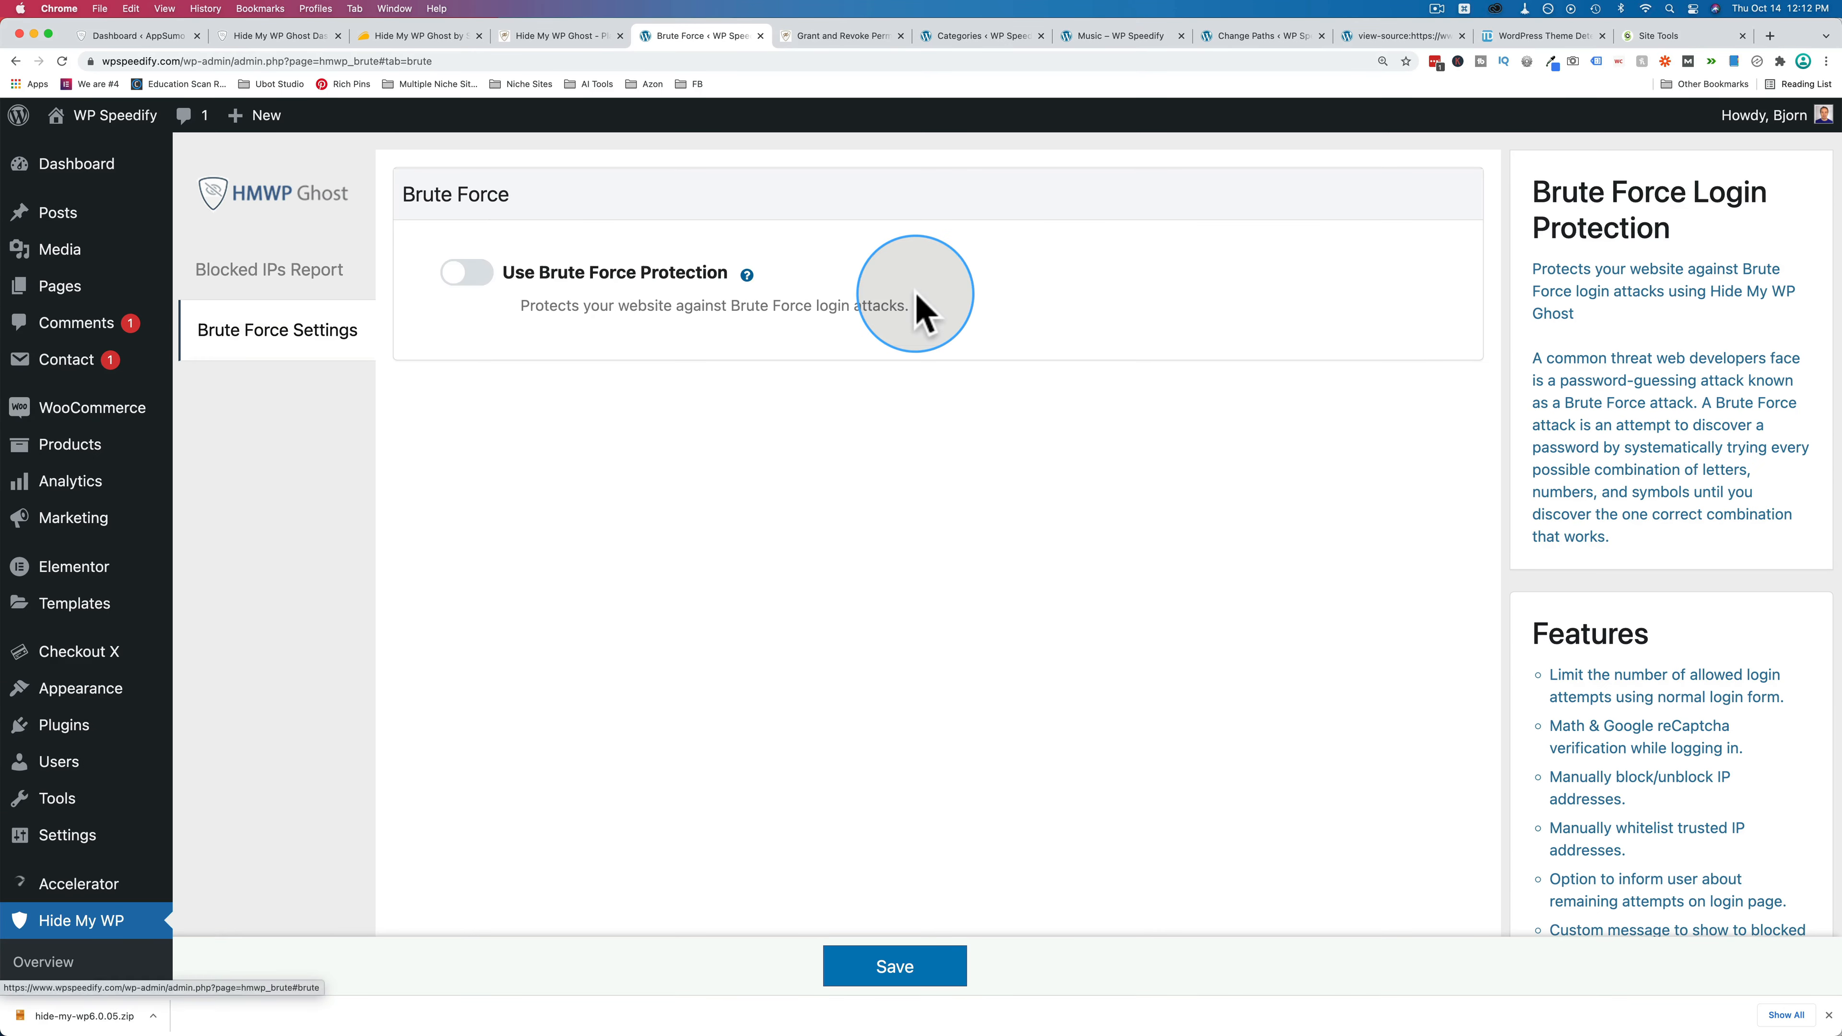
Turn on Use Brute Force Protection and Add WooCommerce Login Protection.
left_click(466, 275)
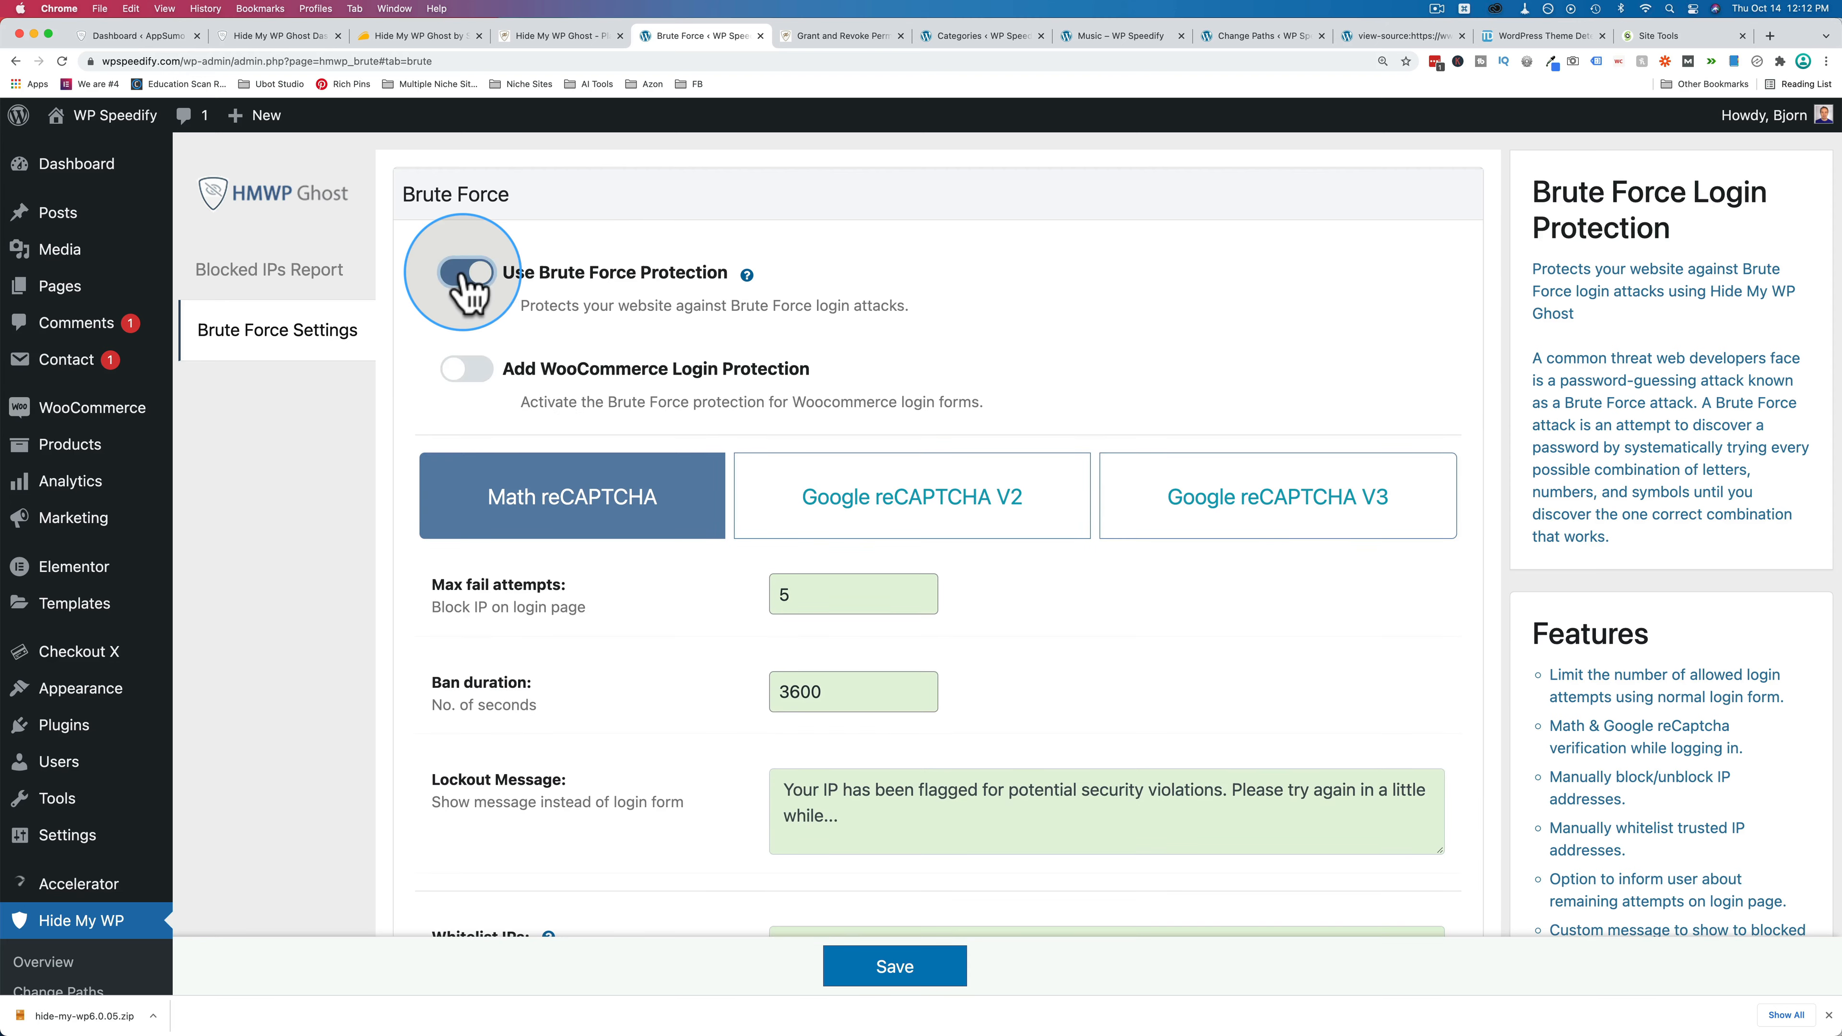
scroll(417, 363, "down", 1)
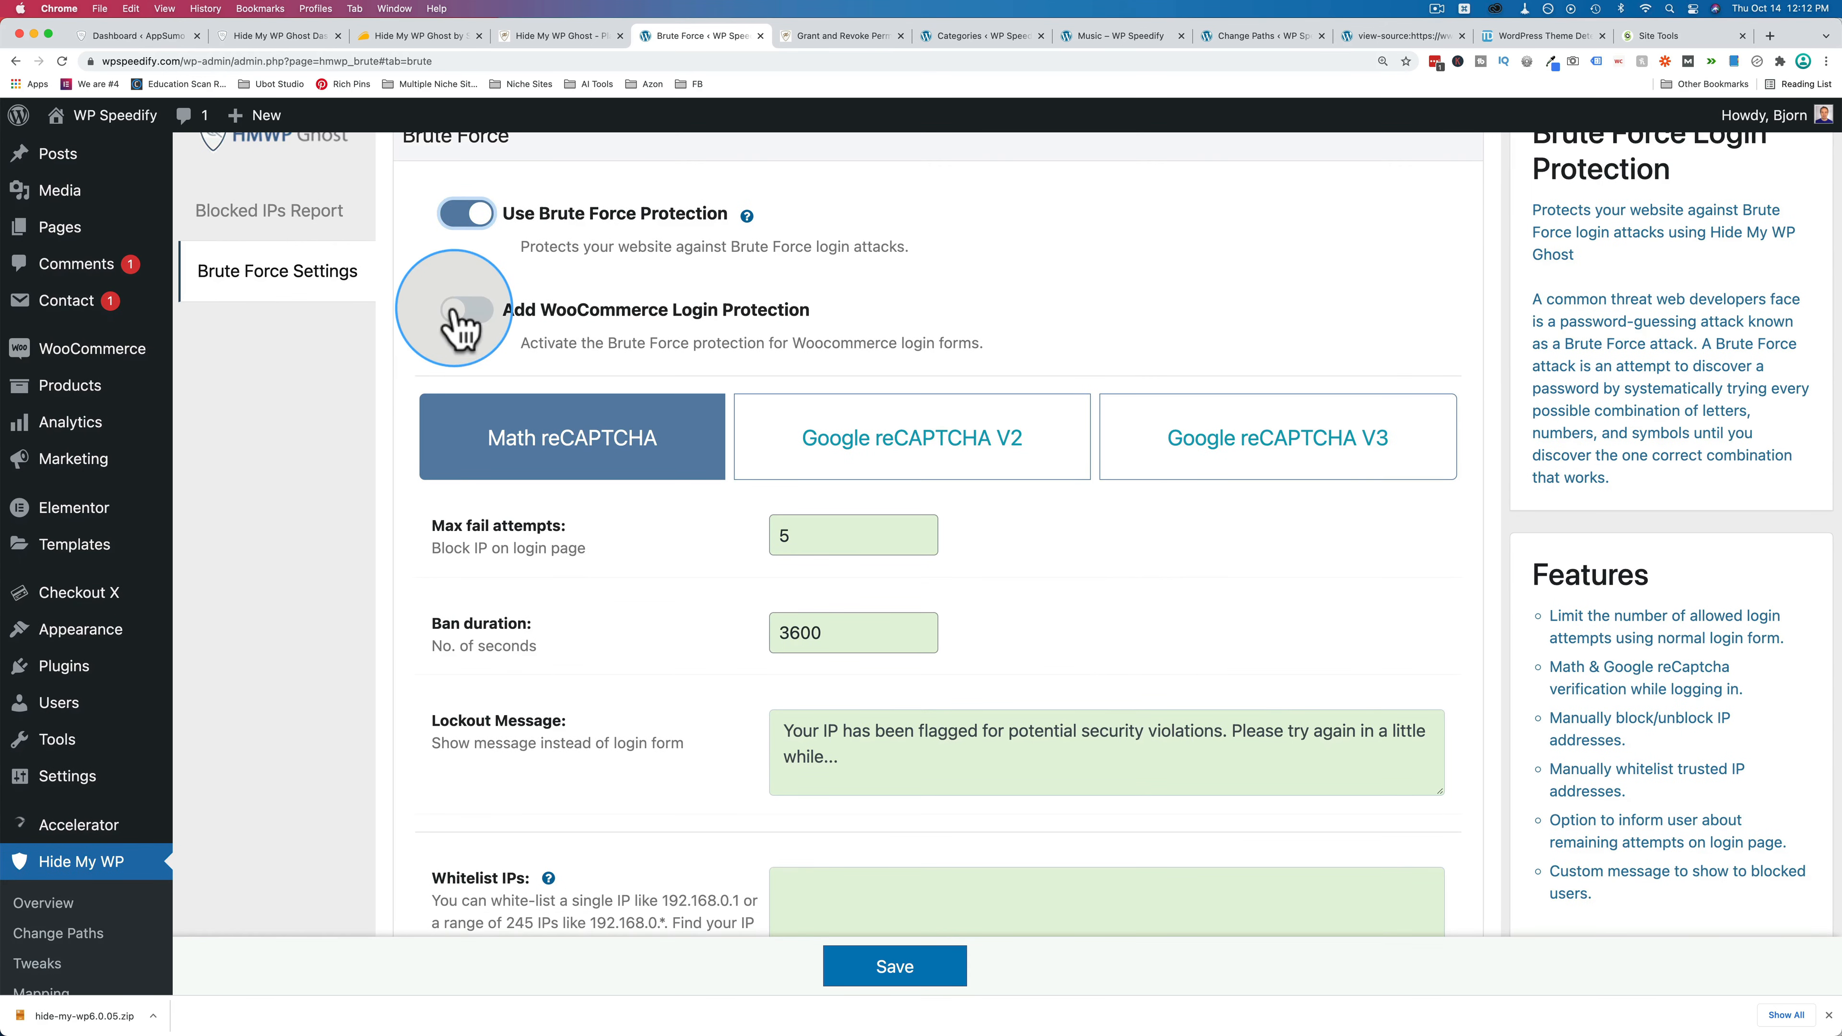
scroll(412, 359, "down", 5)
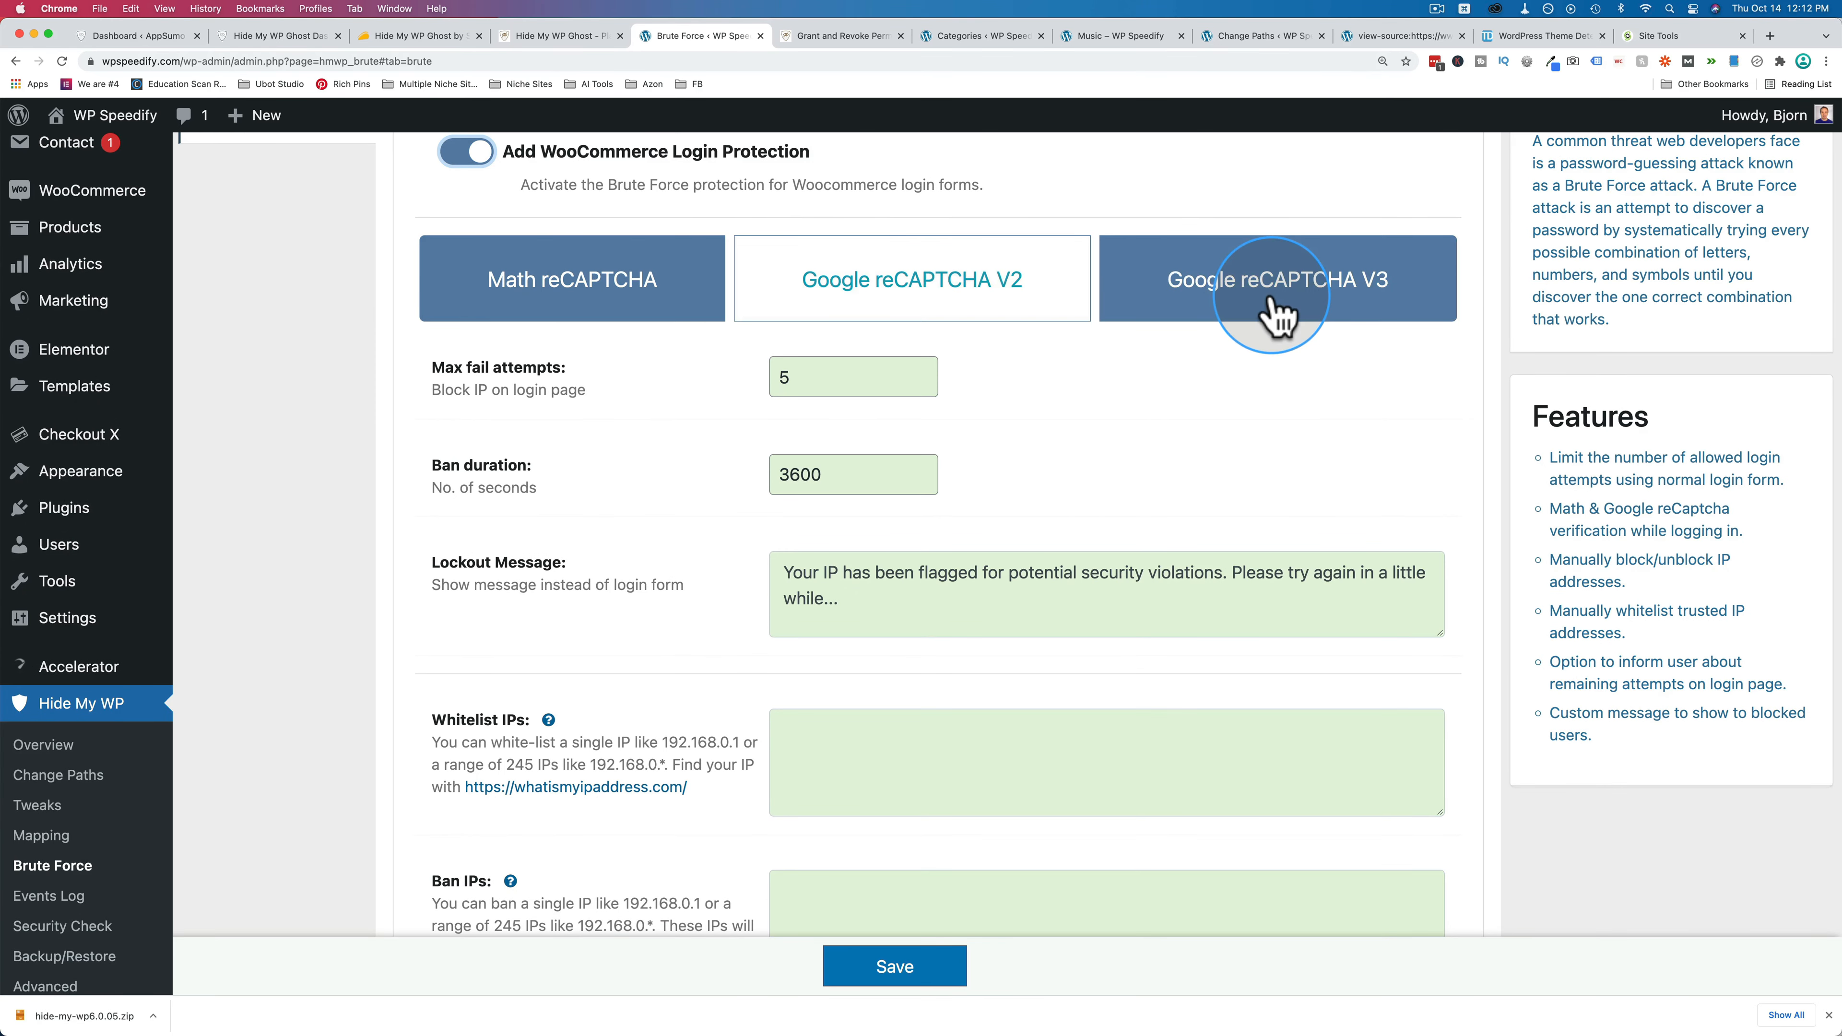
Compare the Google reCAPTCHA V3, Google reCAPTCHA V2 and Math reCAPTCHA options for login protection.
left_click(1277, 313)
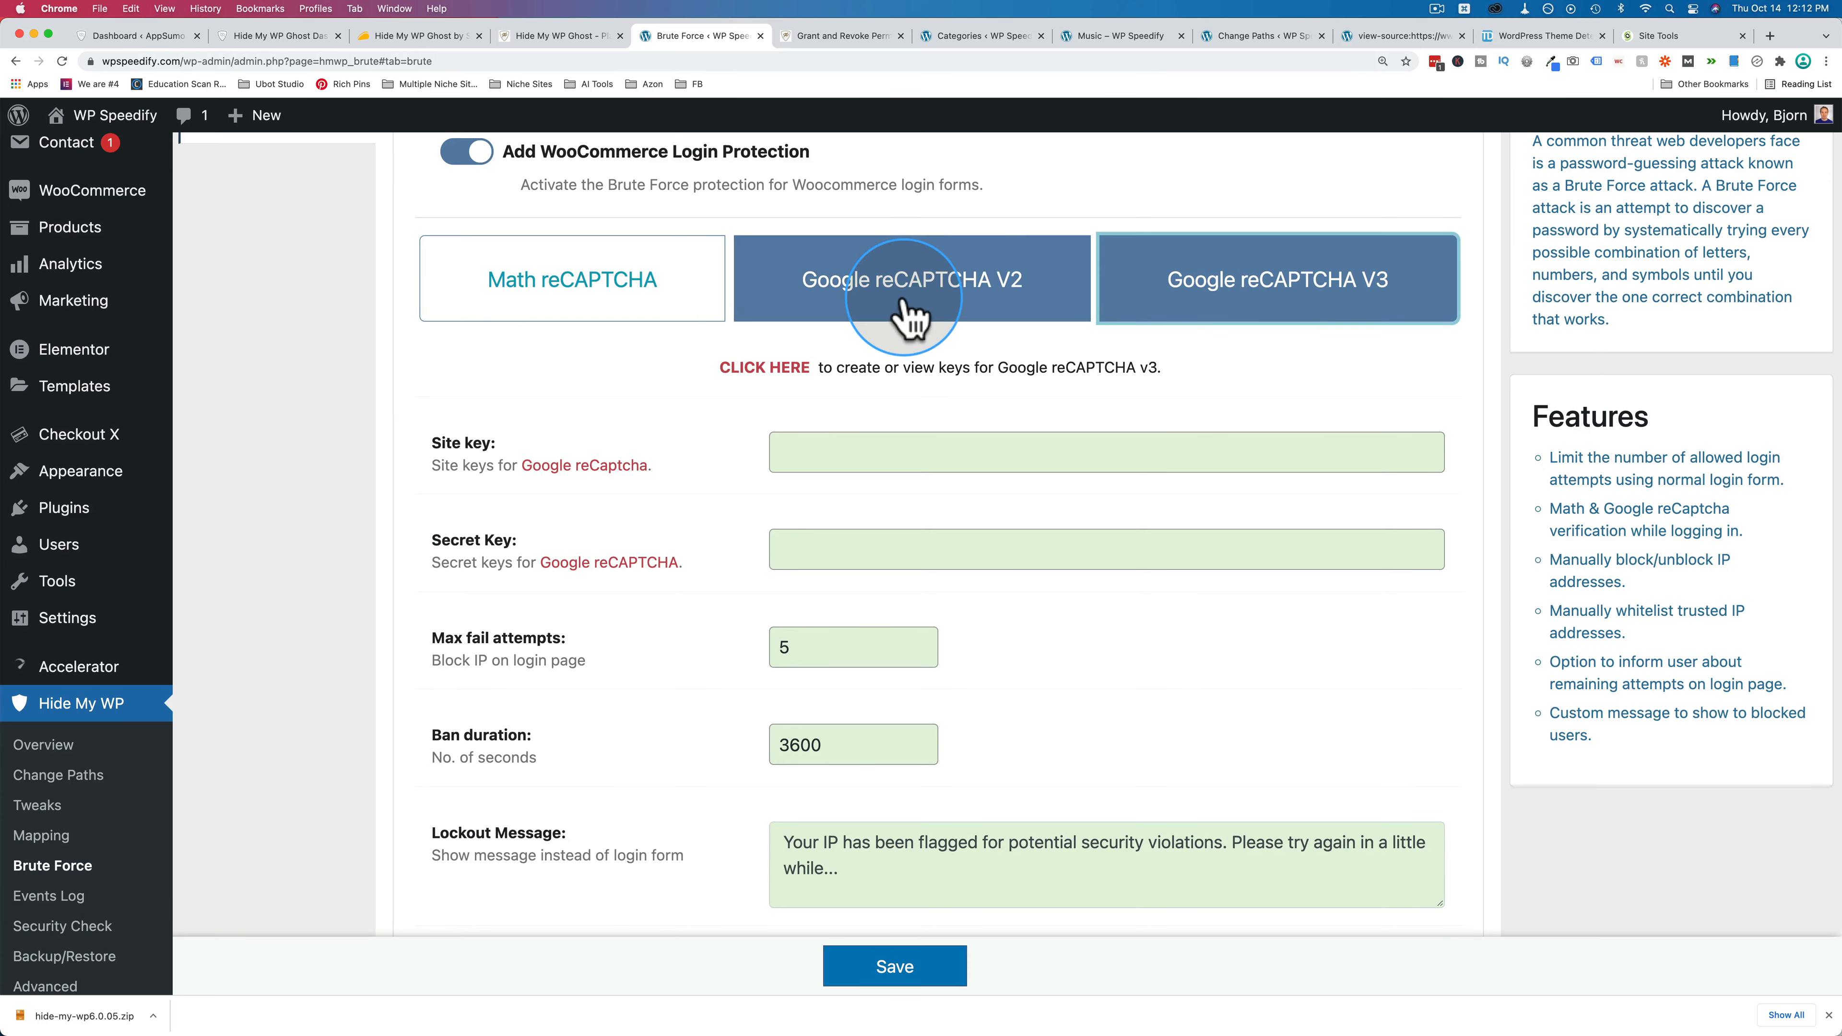
left_click(912, 316)
left_click(666, 323)
left_click(830, 287)
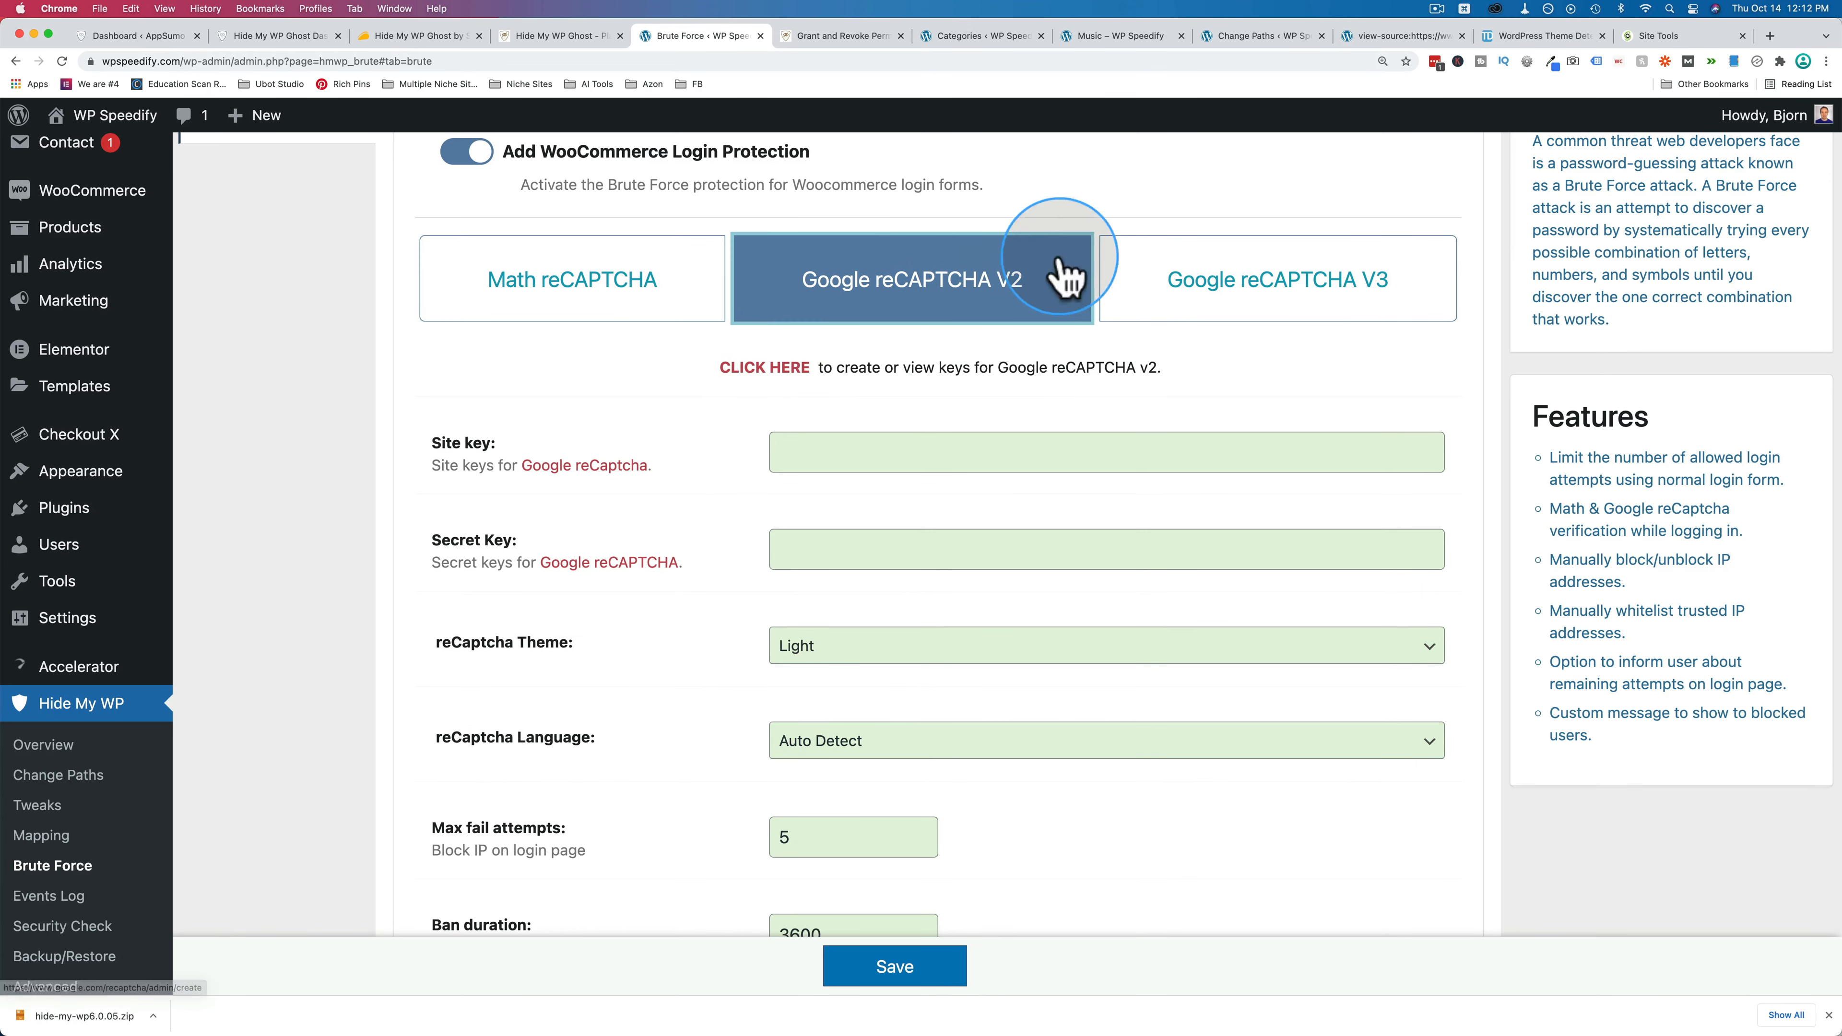
left_click(615, 298)
Examine the Max fail attempts and Ban duration settings for Math reCAPTCHA.
scroll(595, 381, "down", 3)
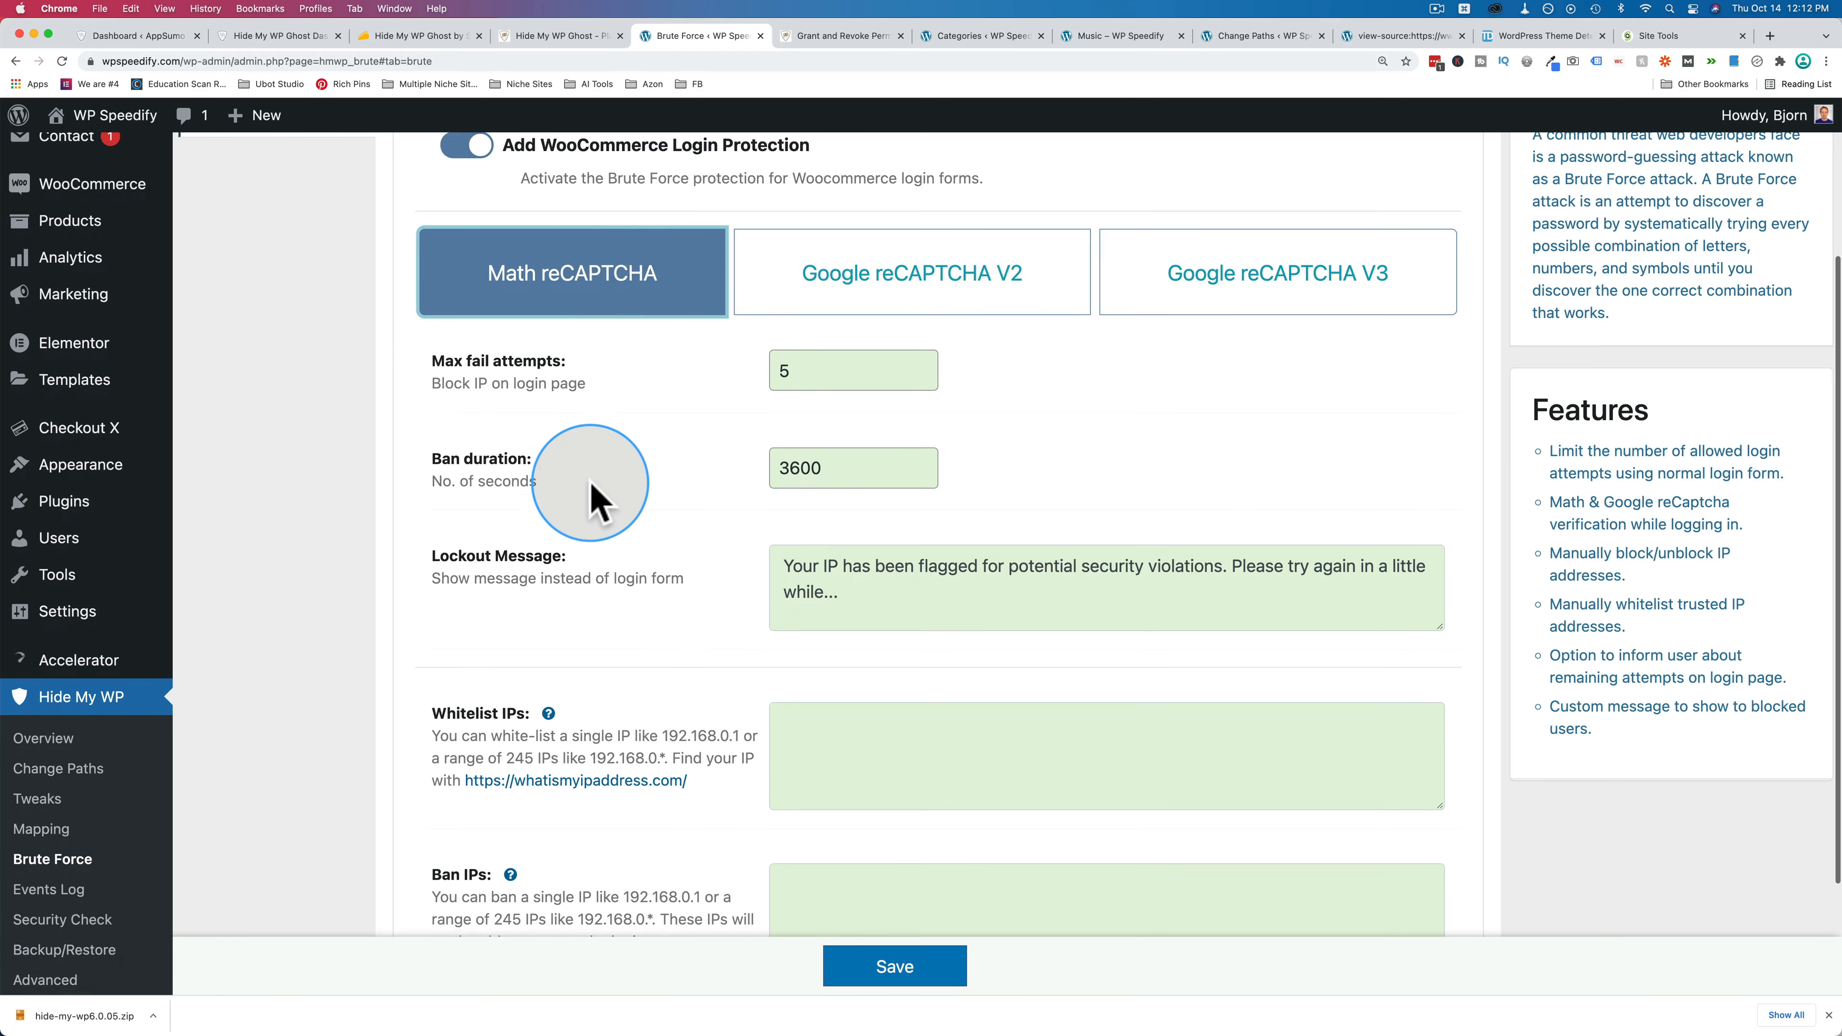
scroll(590, 483, "down", 1)
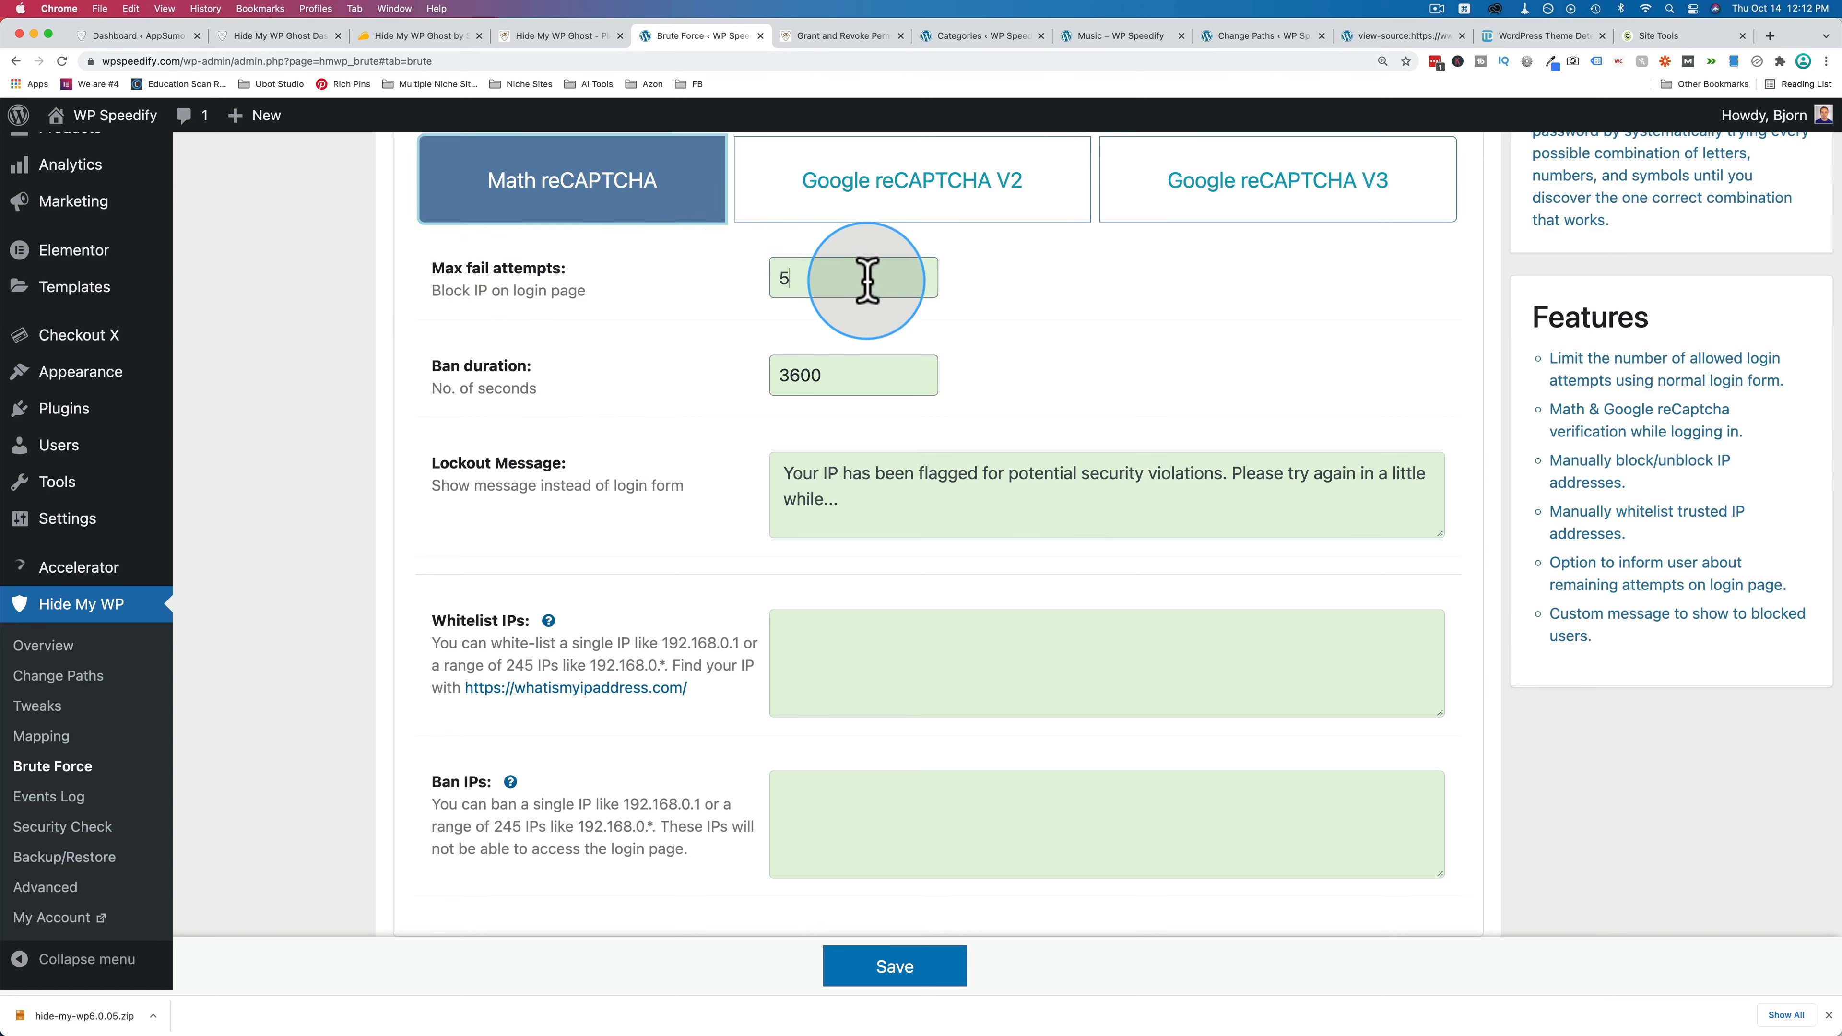
left_click_drag(868, 279, 735, 277)
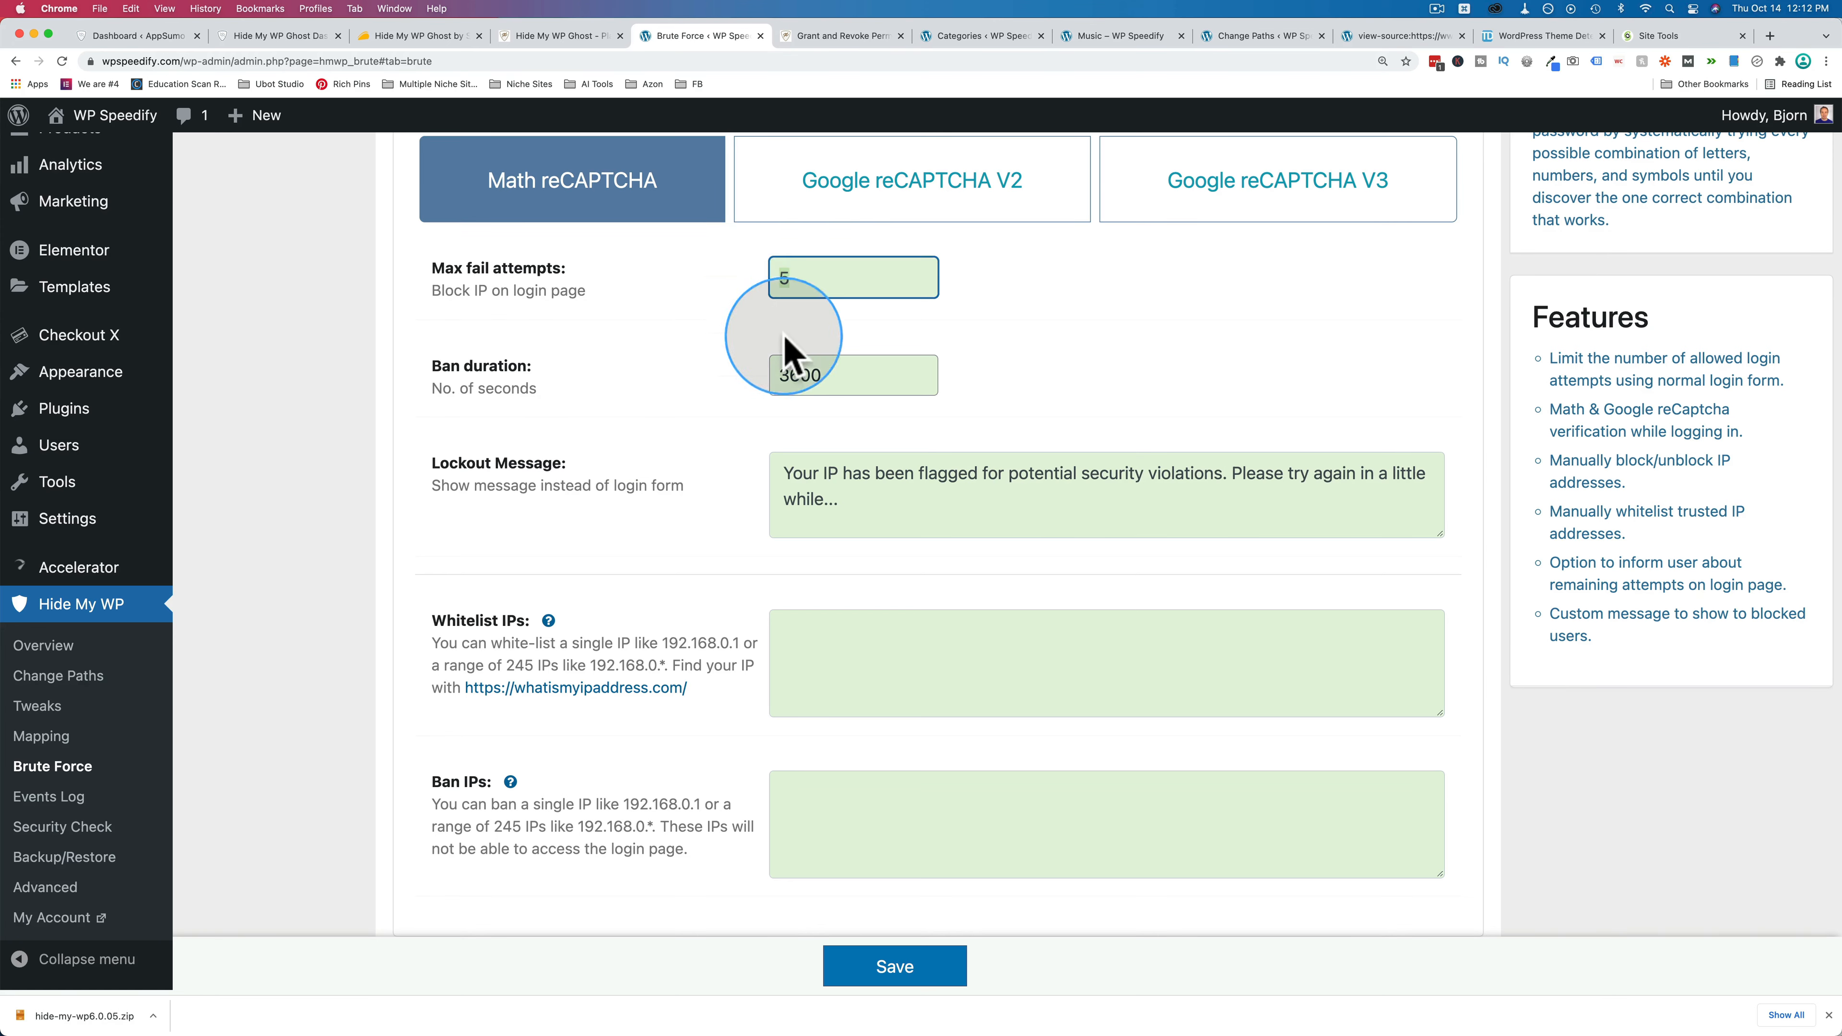
left_click(697, 411)
left_click_drag(857, 376, 754, 373)
scroll(721, 406, "up", 2)
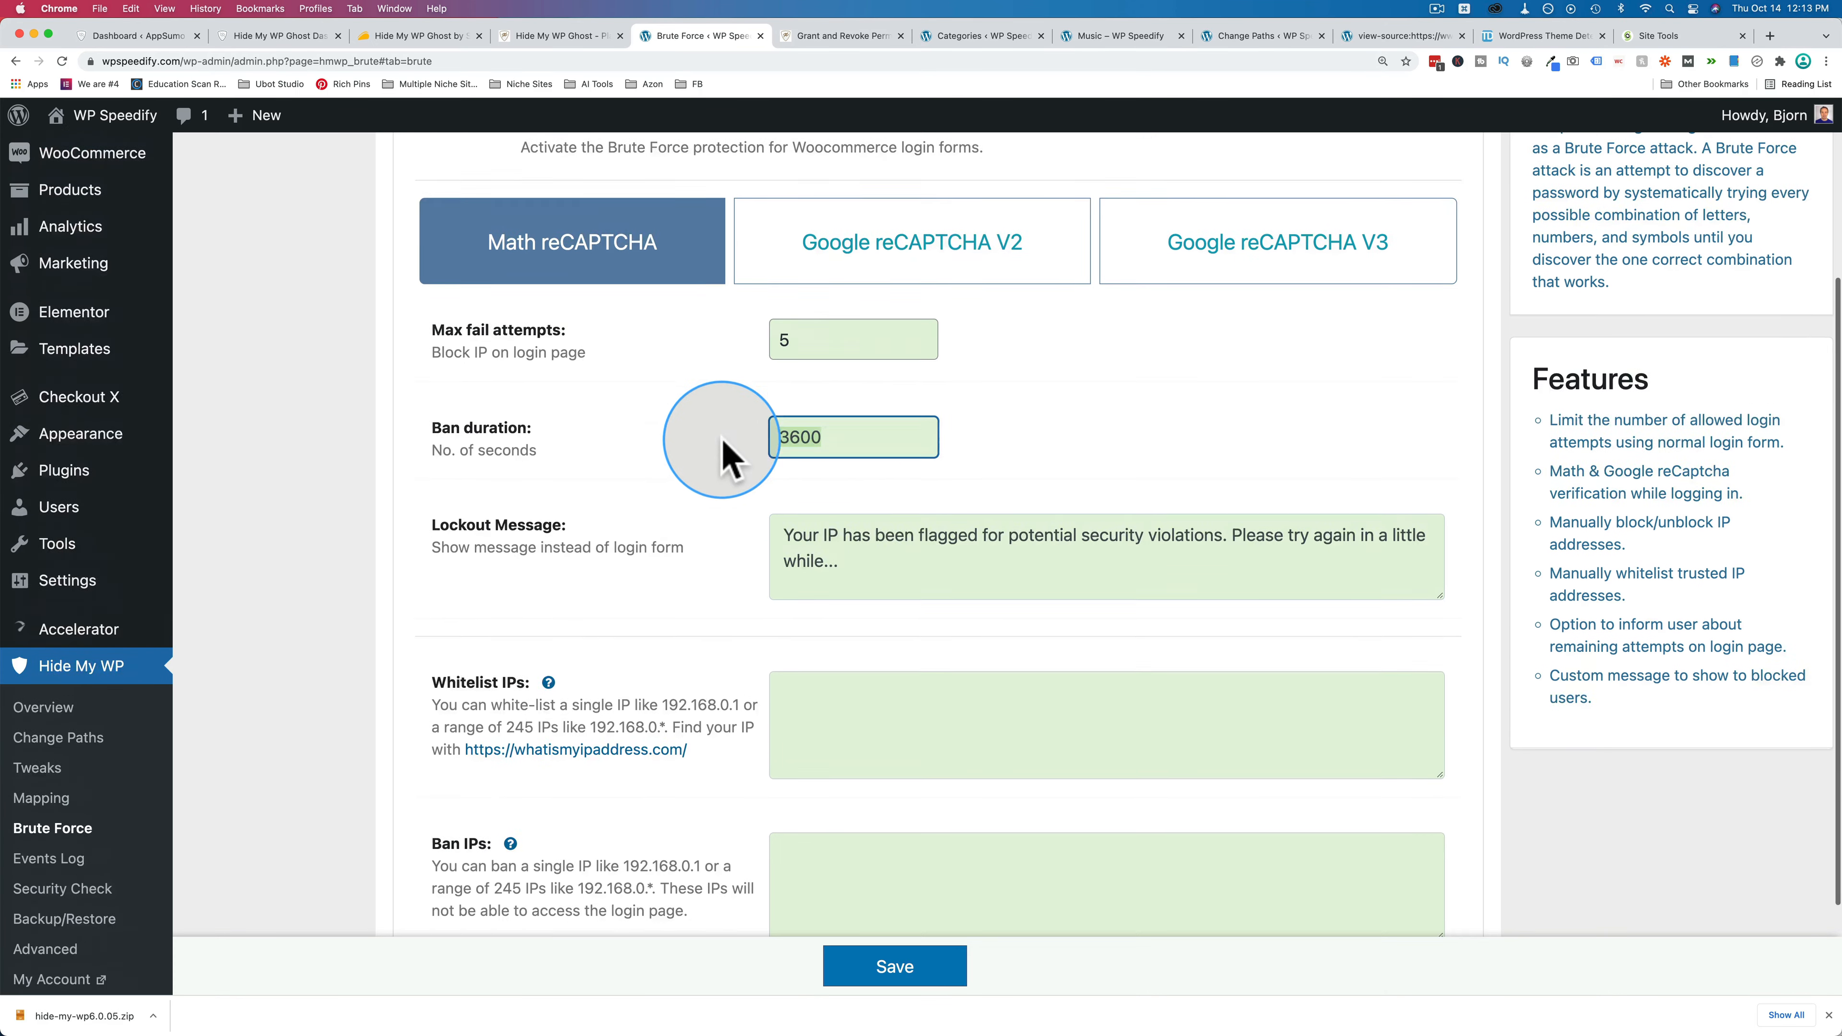
Switch to Google reCAPTCHA V2 and examine its settings from the site key through fail attempts, ban duration and Ban IPs.
left_click(843, 255)
scroll(699, 436, "down", 5)
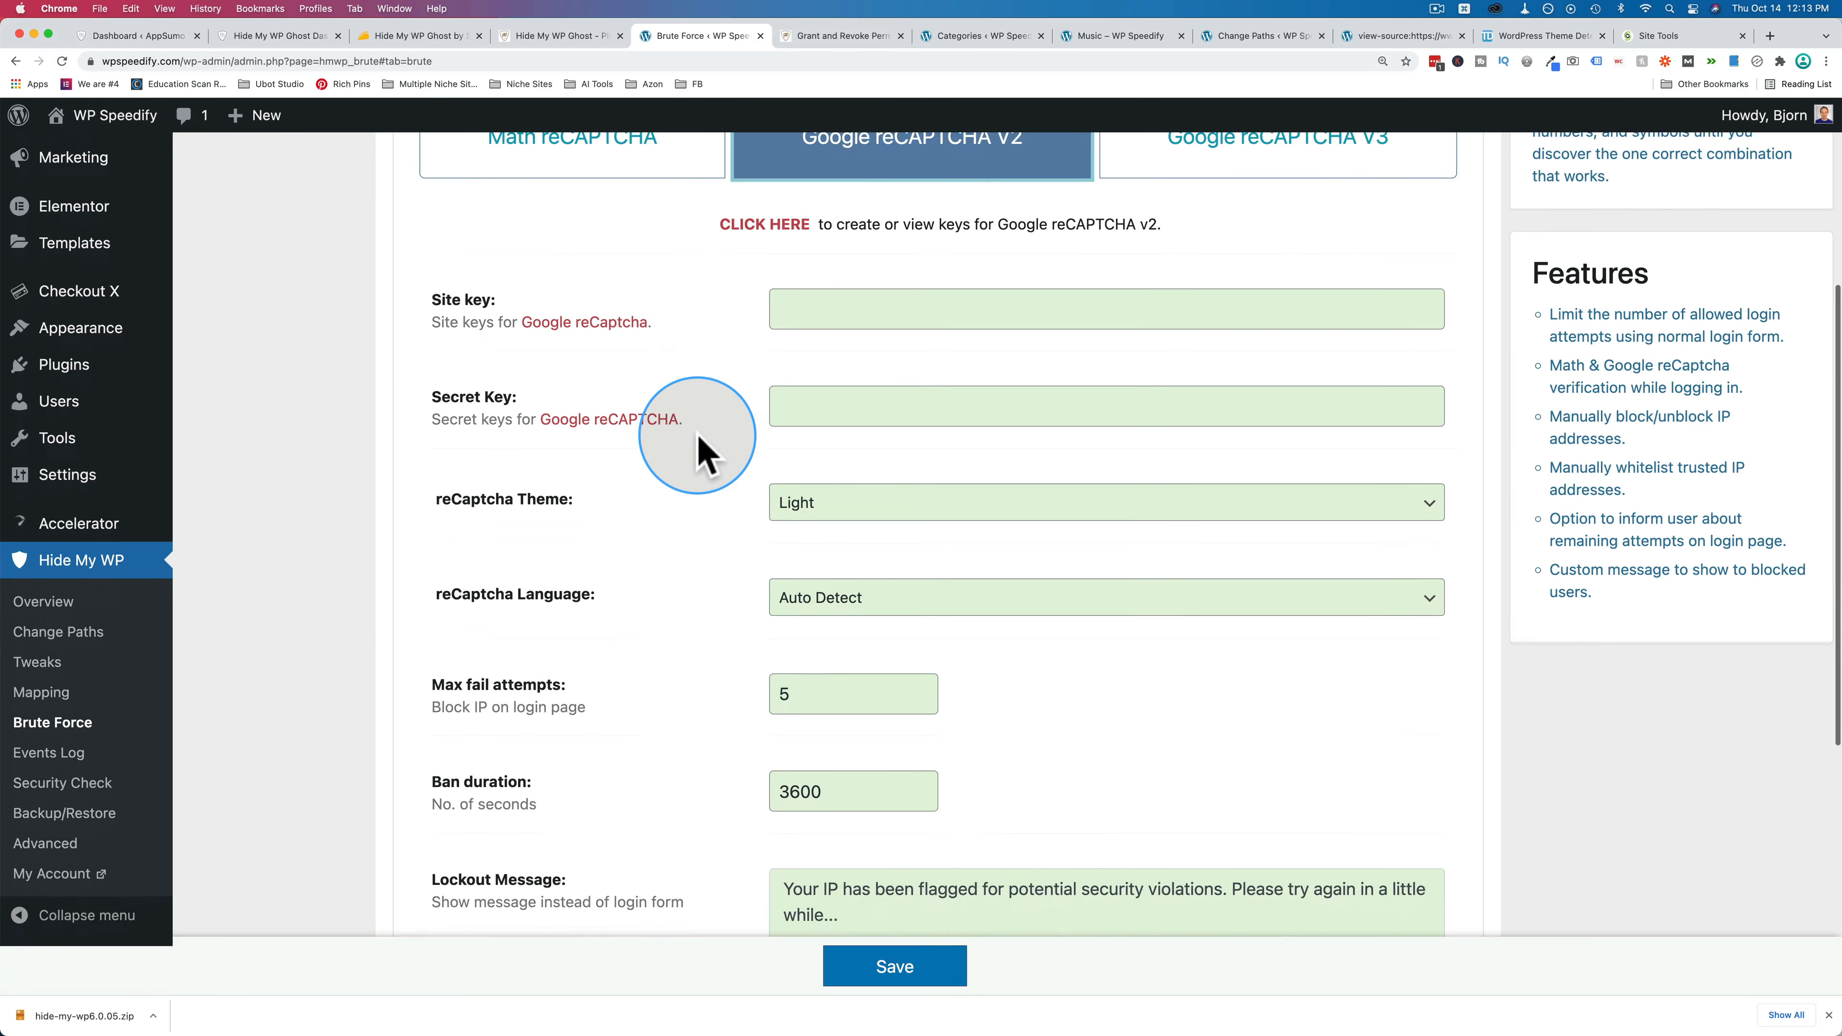
scroll(699, 436, "down", 2)
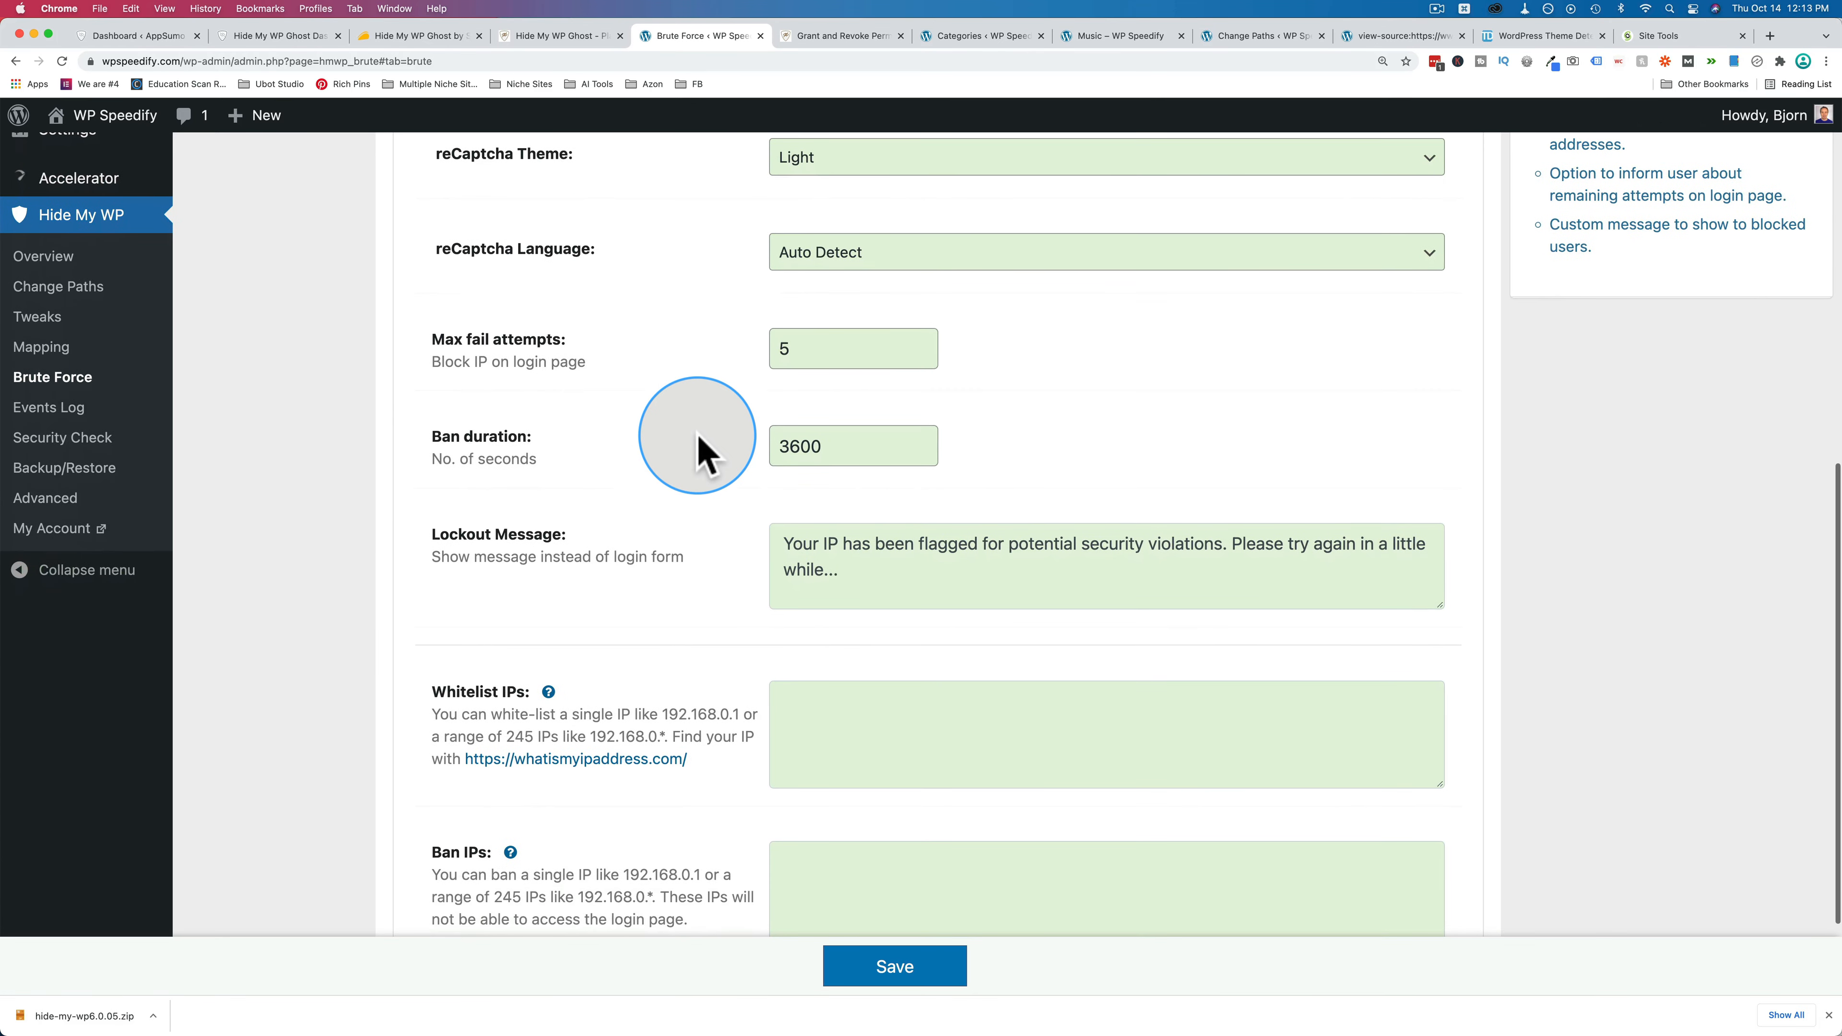
left_click_drag(907, 291, 710, 294)
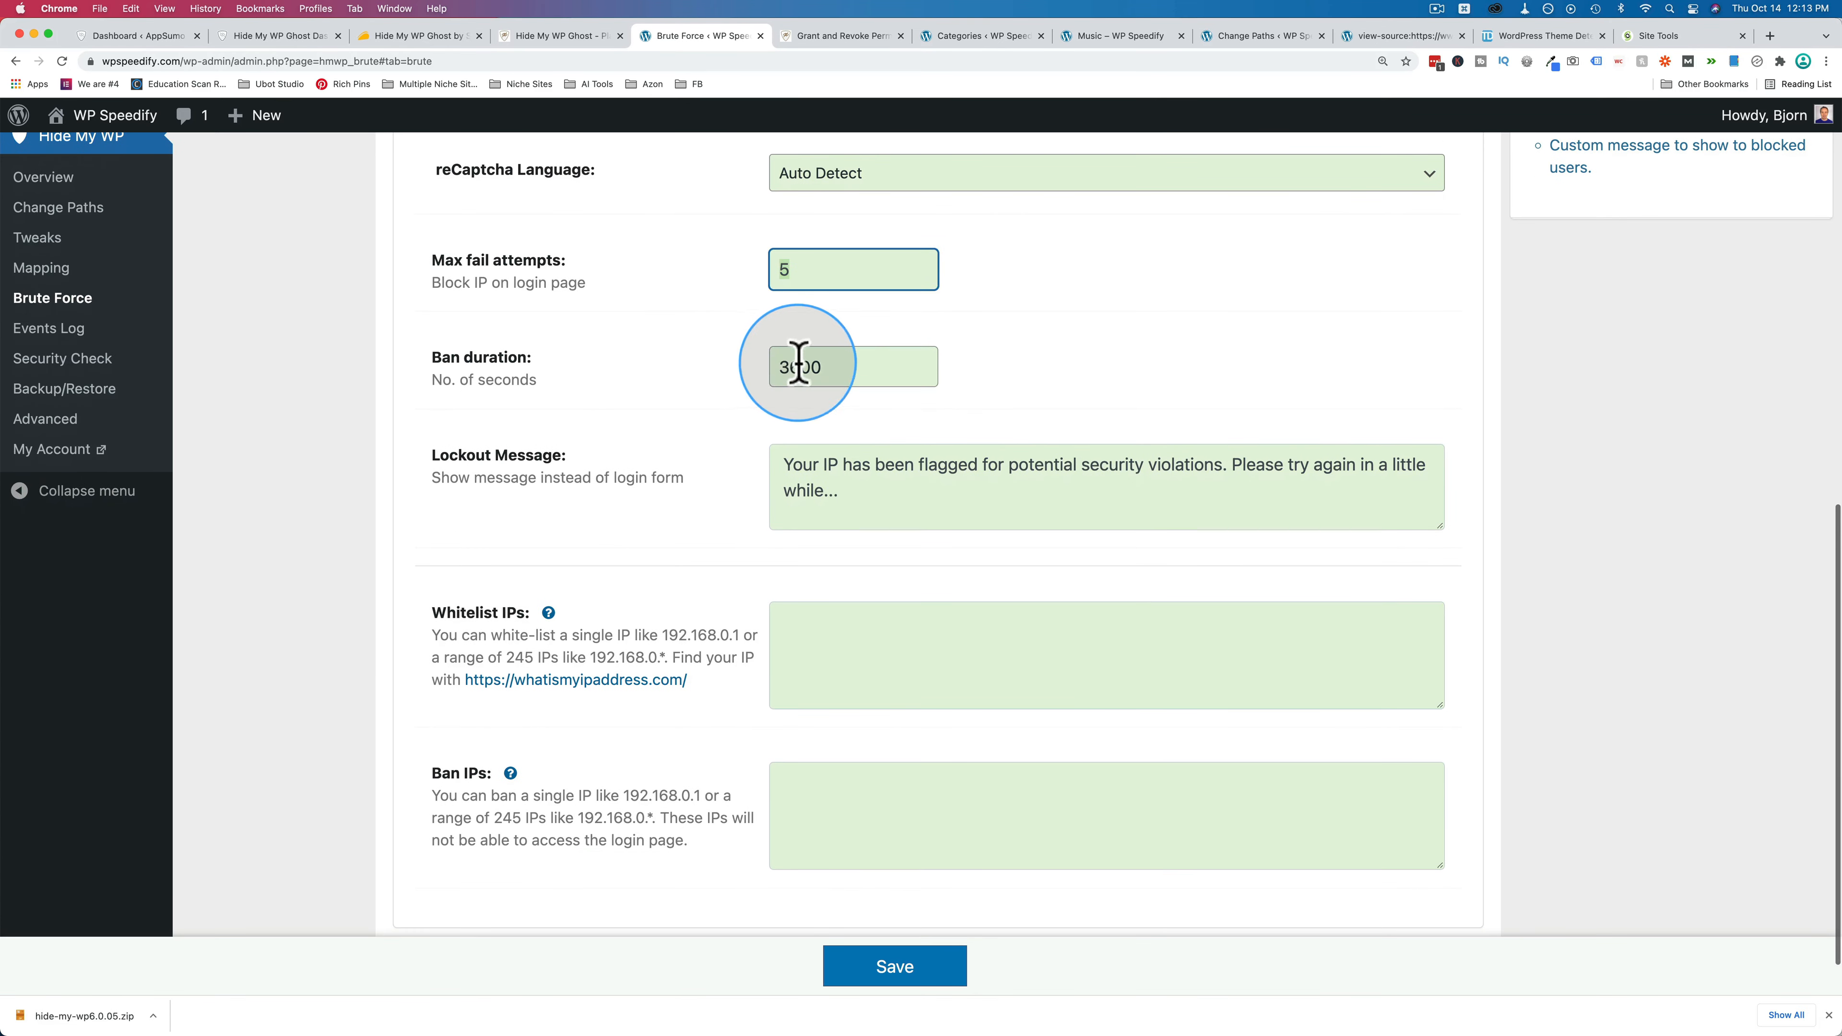
left_click_drag(805, 384, 711, 385)
scroll(711, 417, "down", 1)
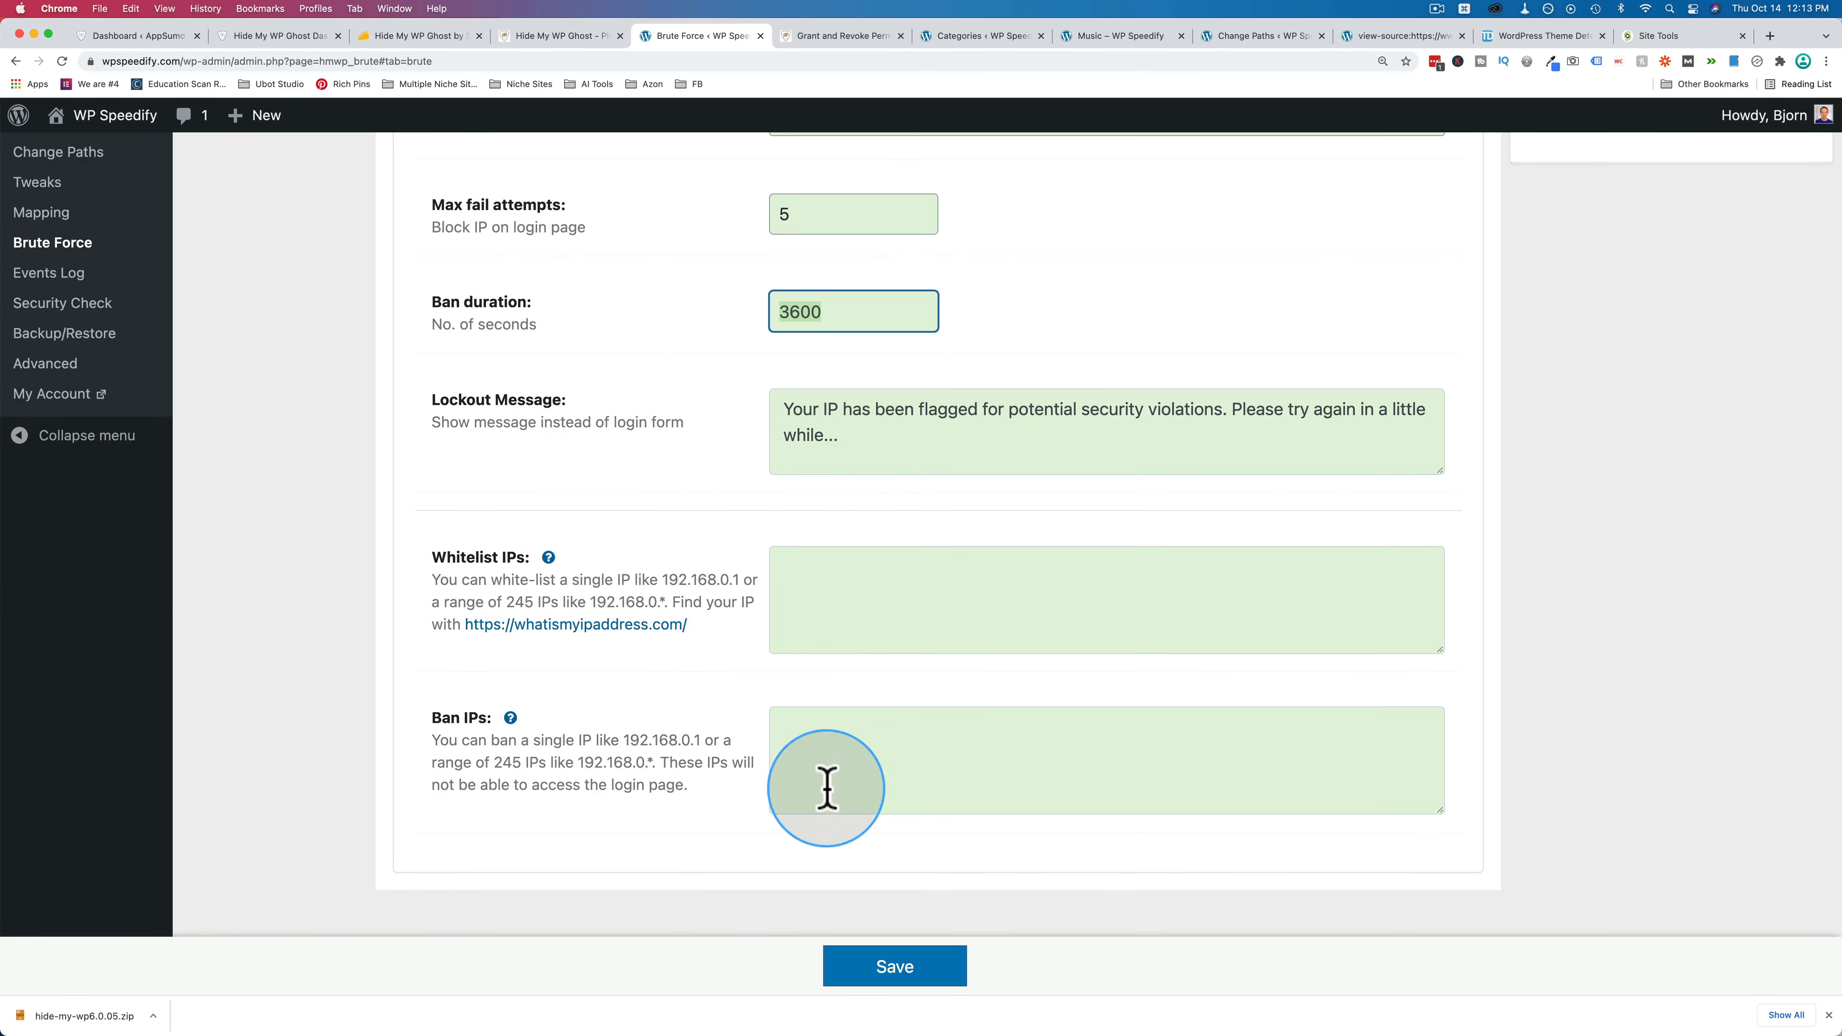
left_click(826, 761)
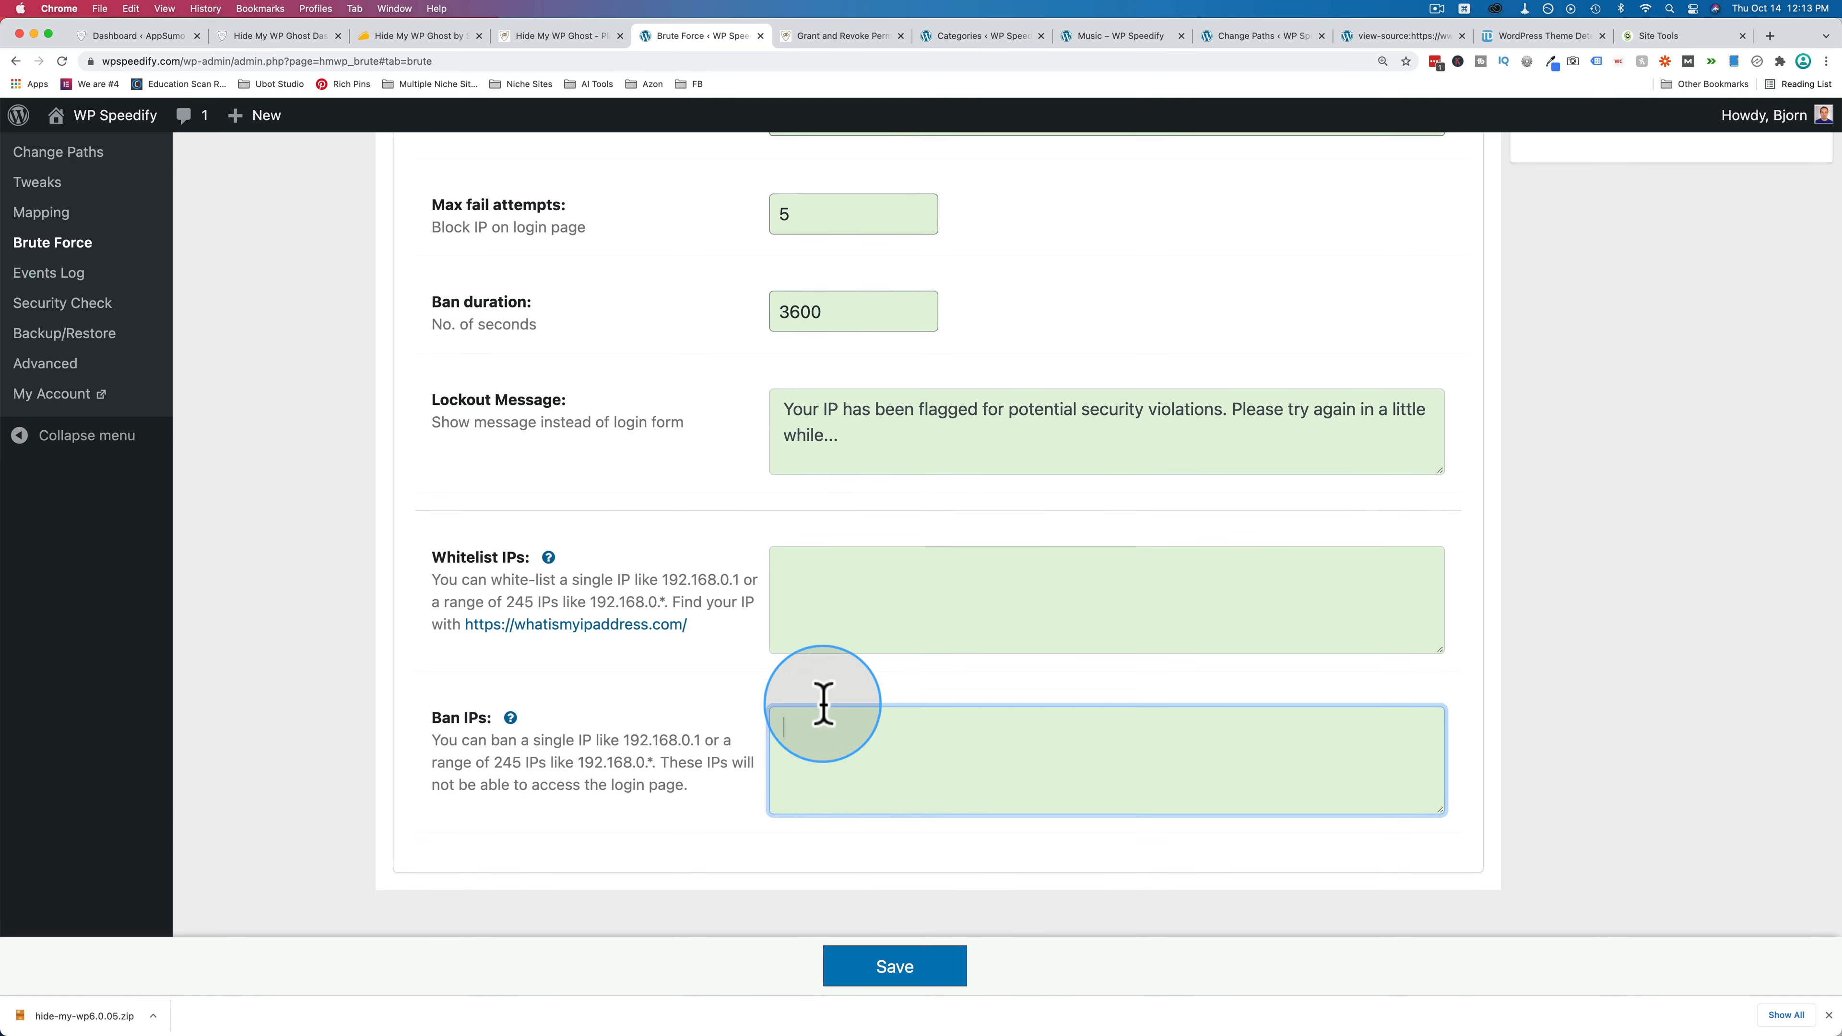
scroll(673, 485, "up", 1)
scroll(653, 501, "up", 5)
scroll(290, 566, "down", 1)
Leave the Brute Force page without saving its changes and open the Events Log settings.
left_click(62, 588)
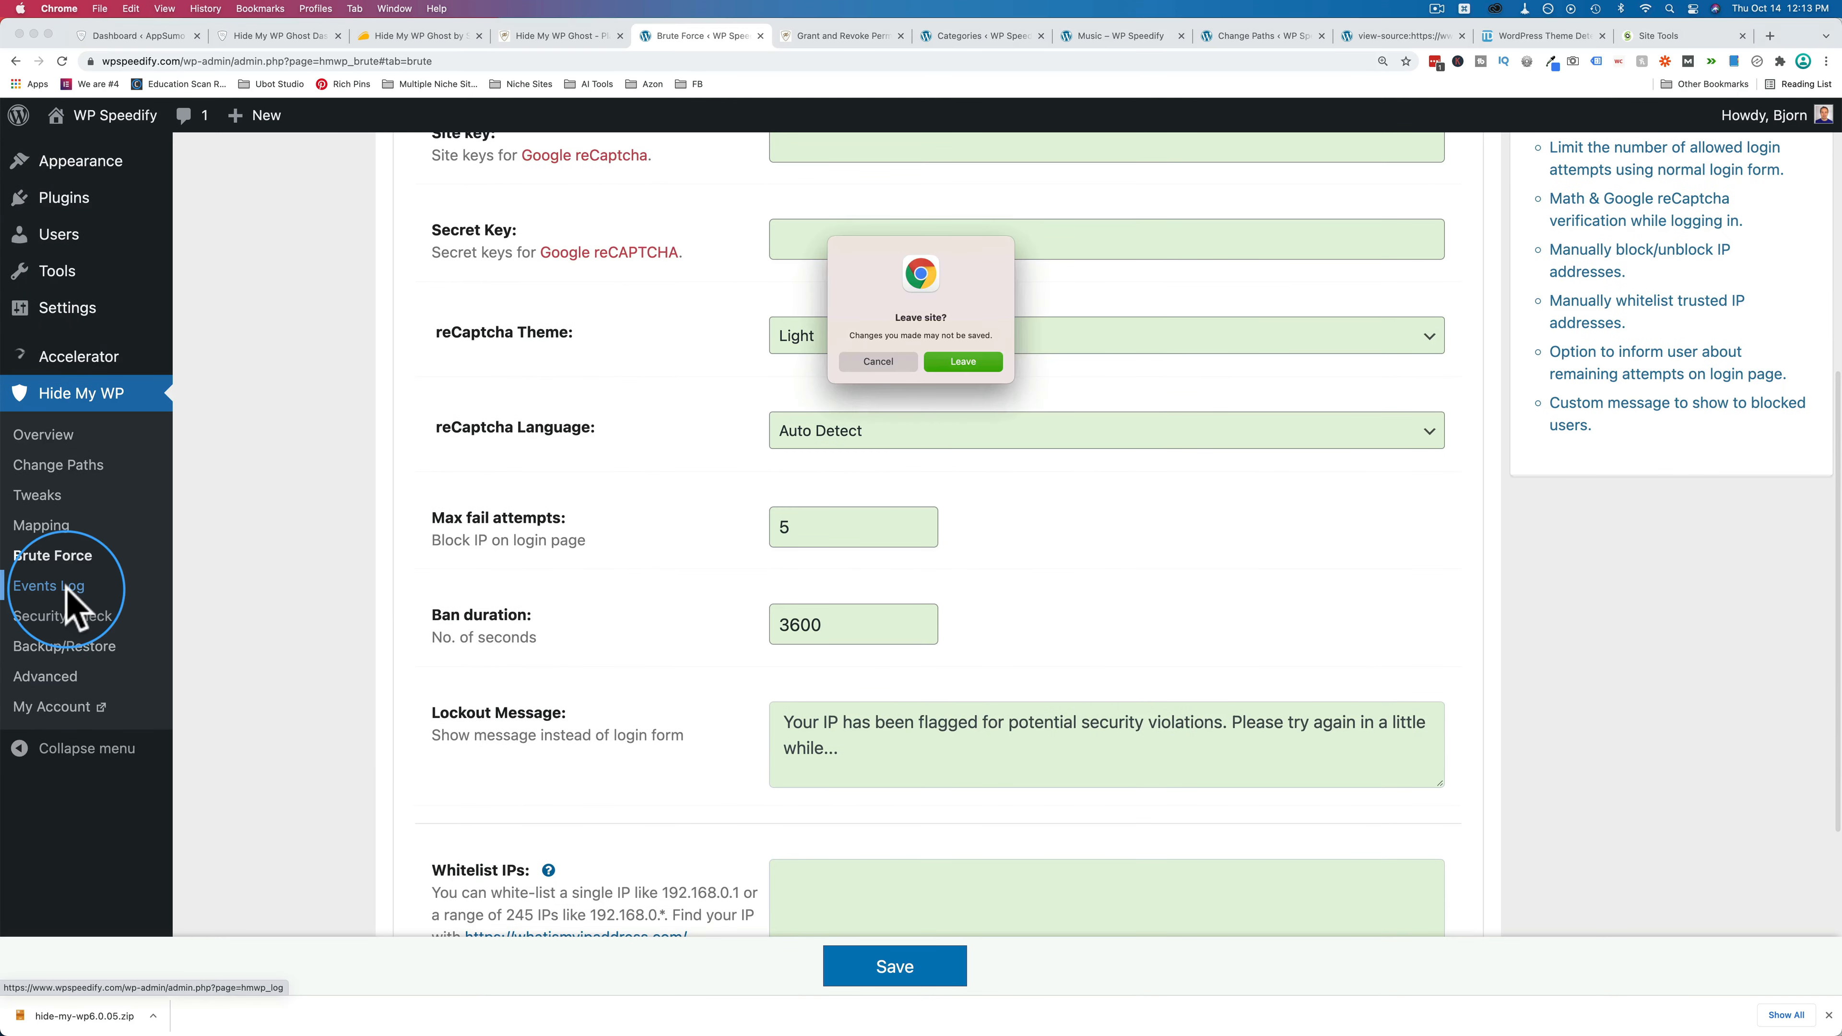
left_click(959, 361)
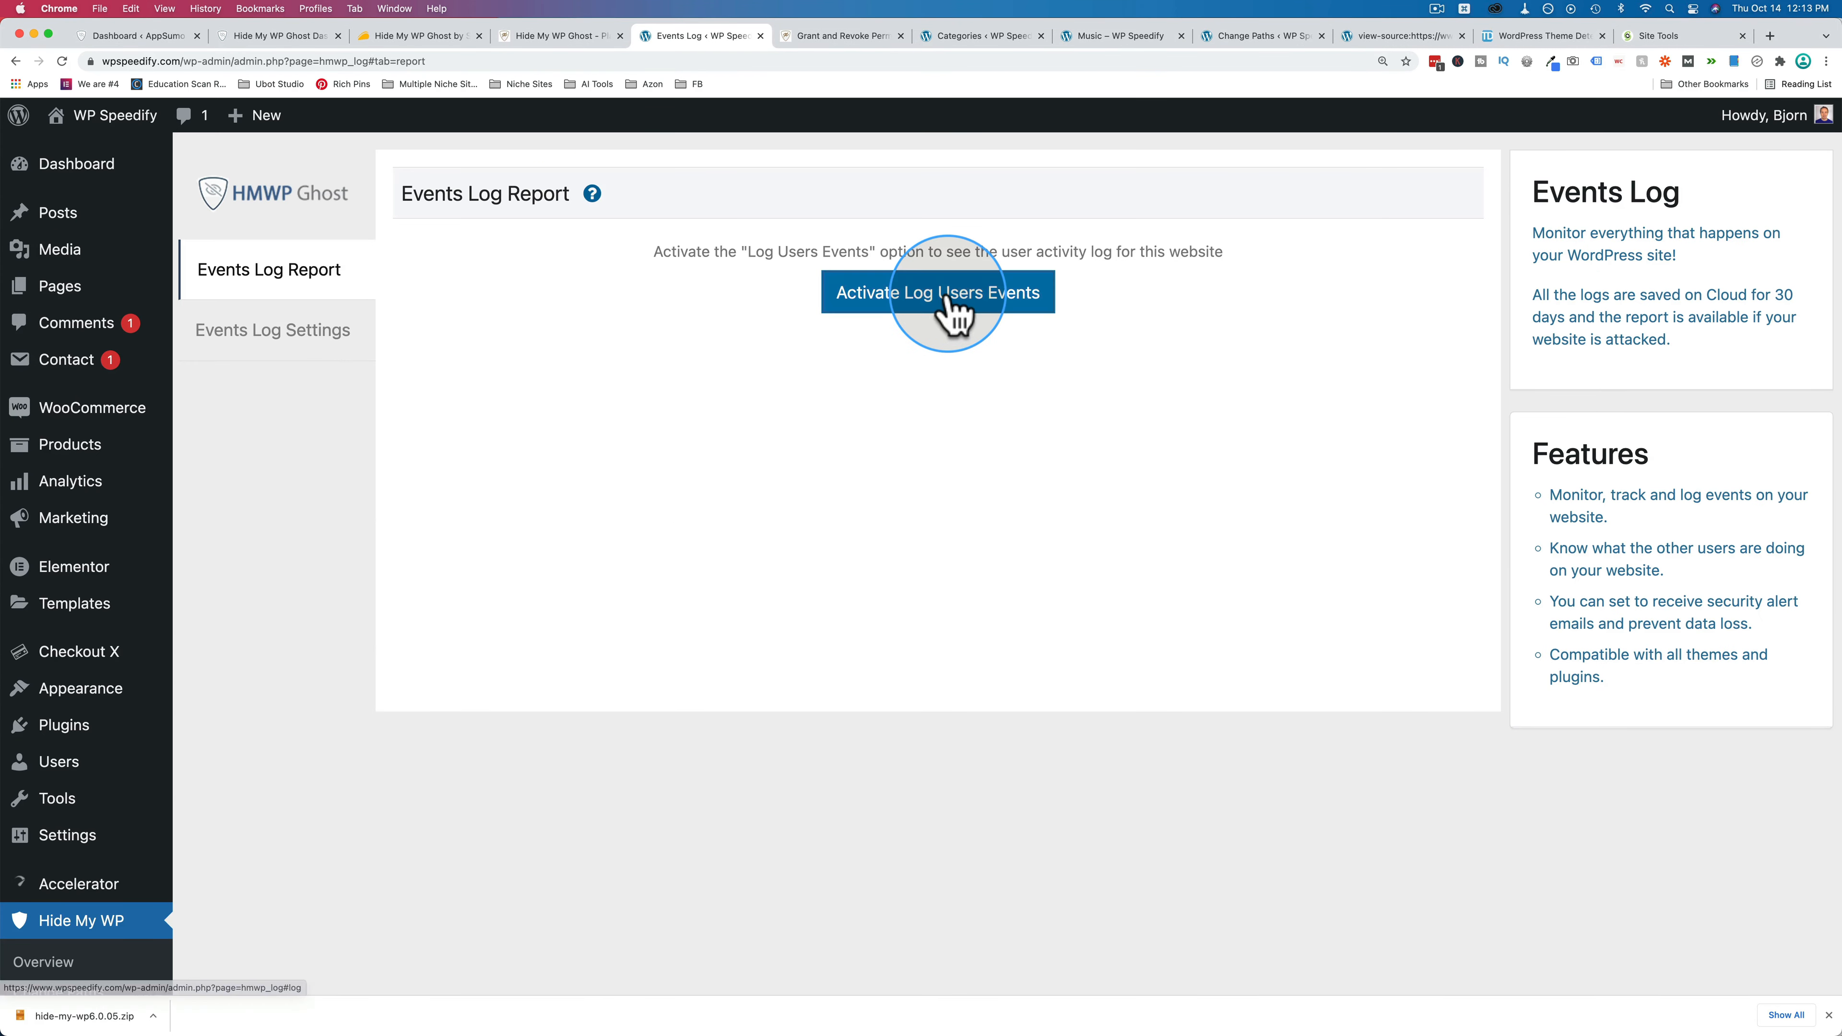
left_click(950, 297)
Enable Log Users Events, limit the logged user roles to Editor, and save the Events Log settings.
left_click(455, 289)
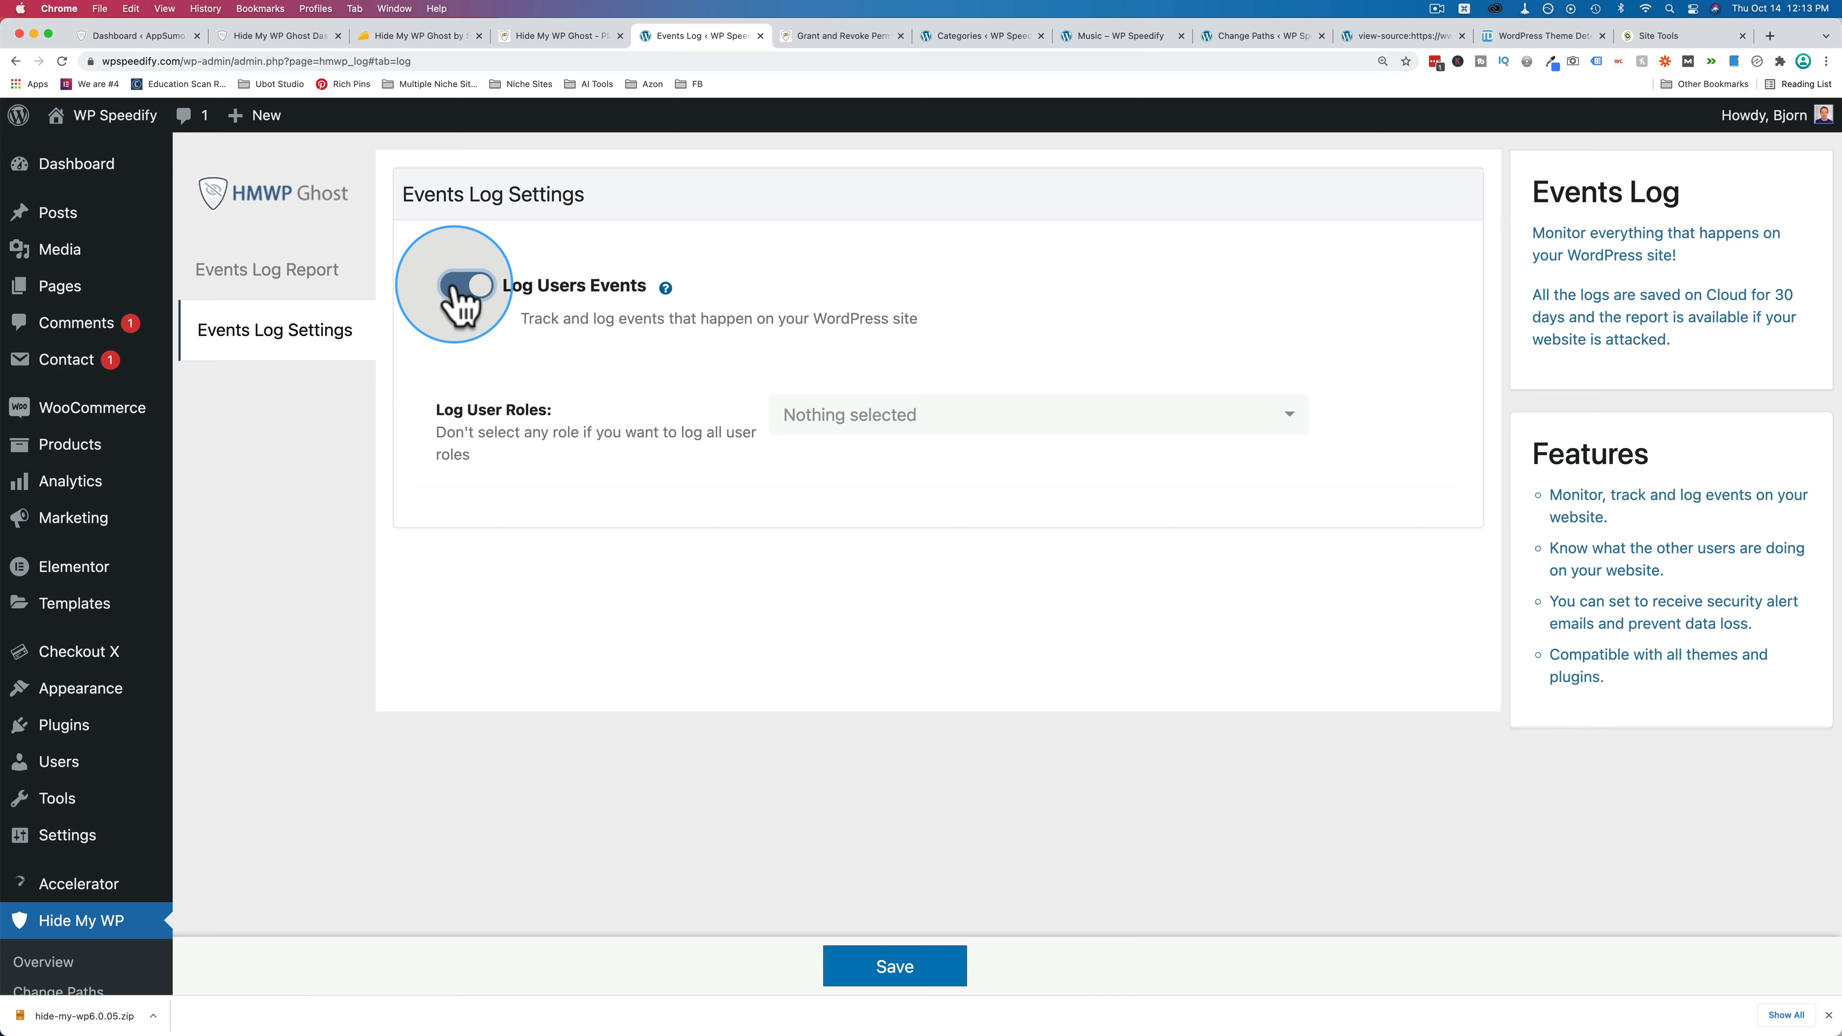
left_click(820, 435)
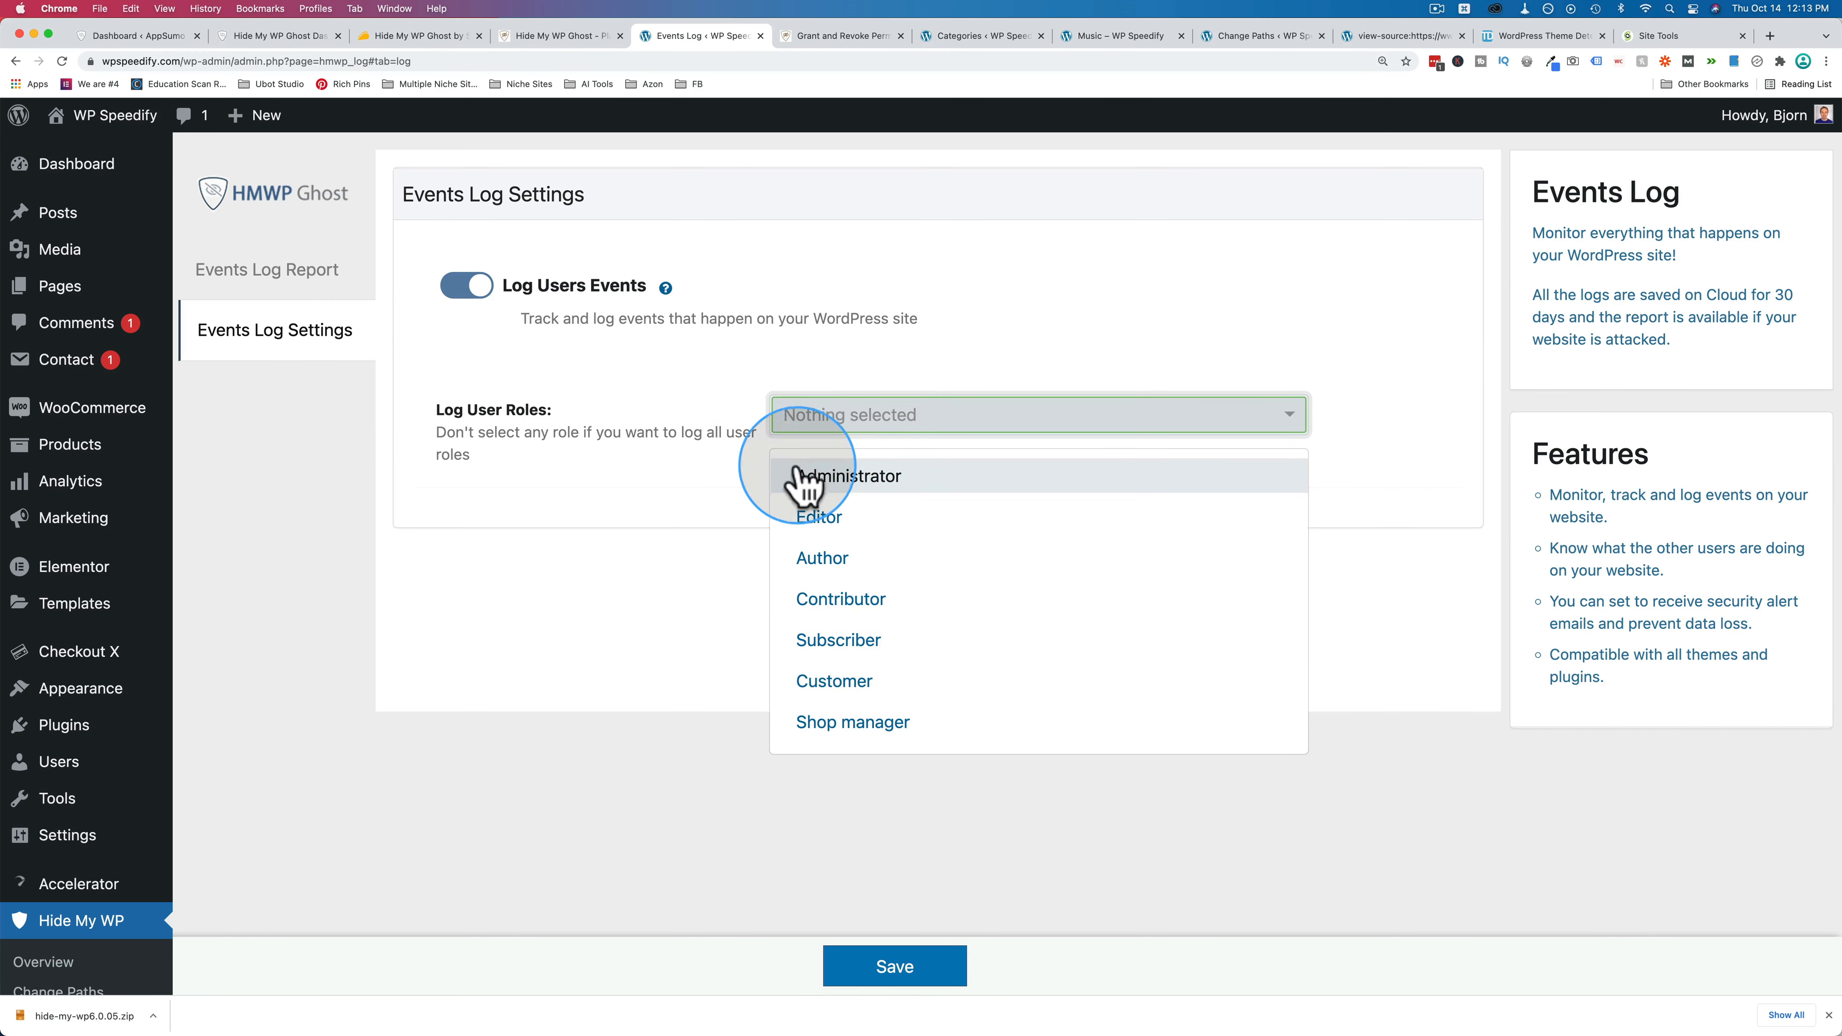
left_click(653, 484)
left_click(864, 425)
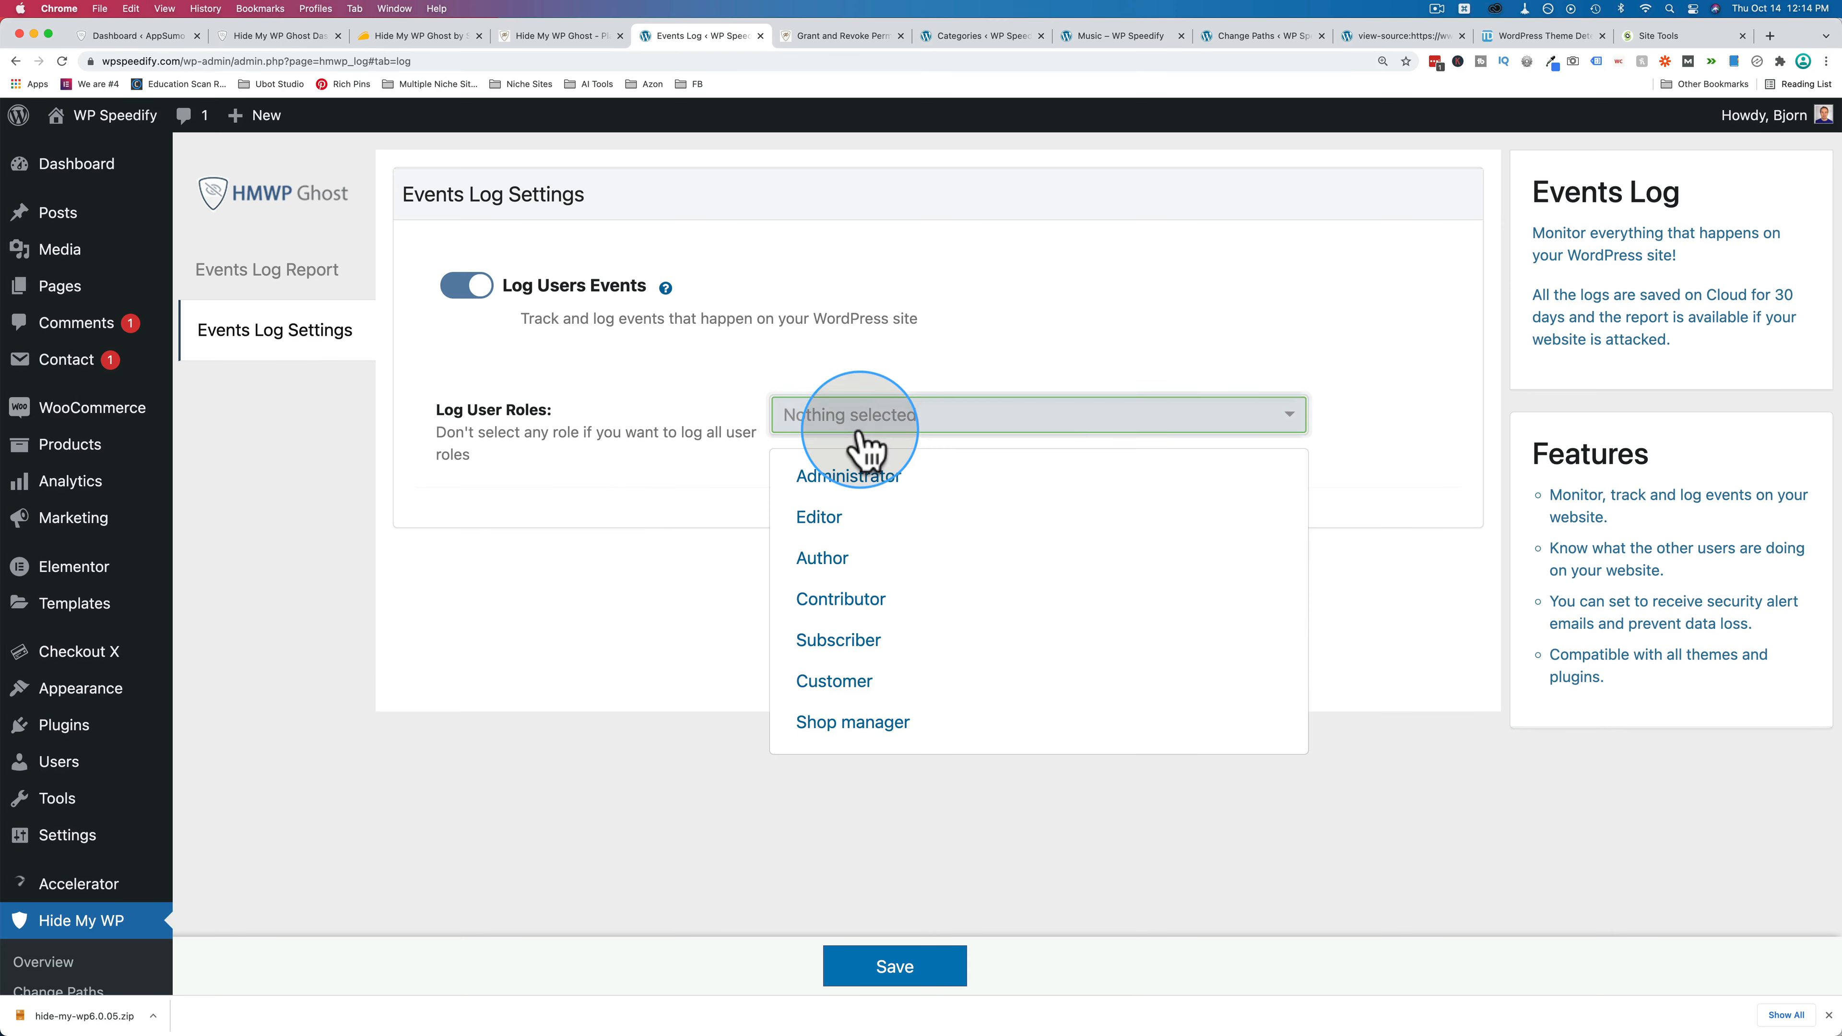
left_click(870, 521)
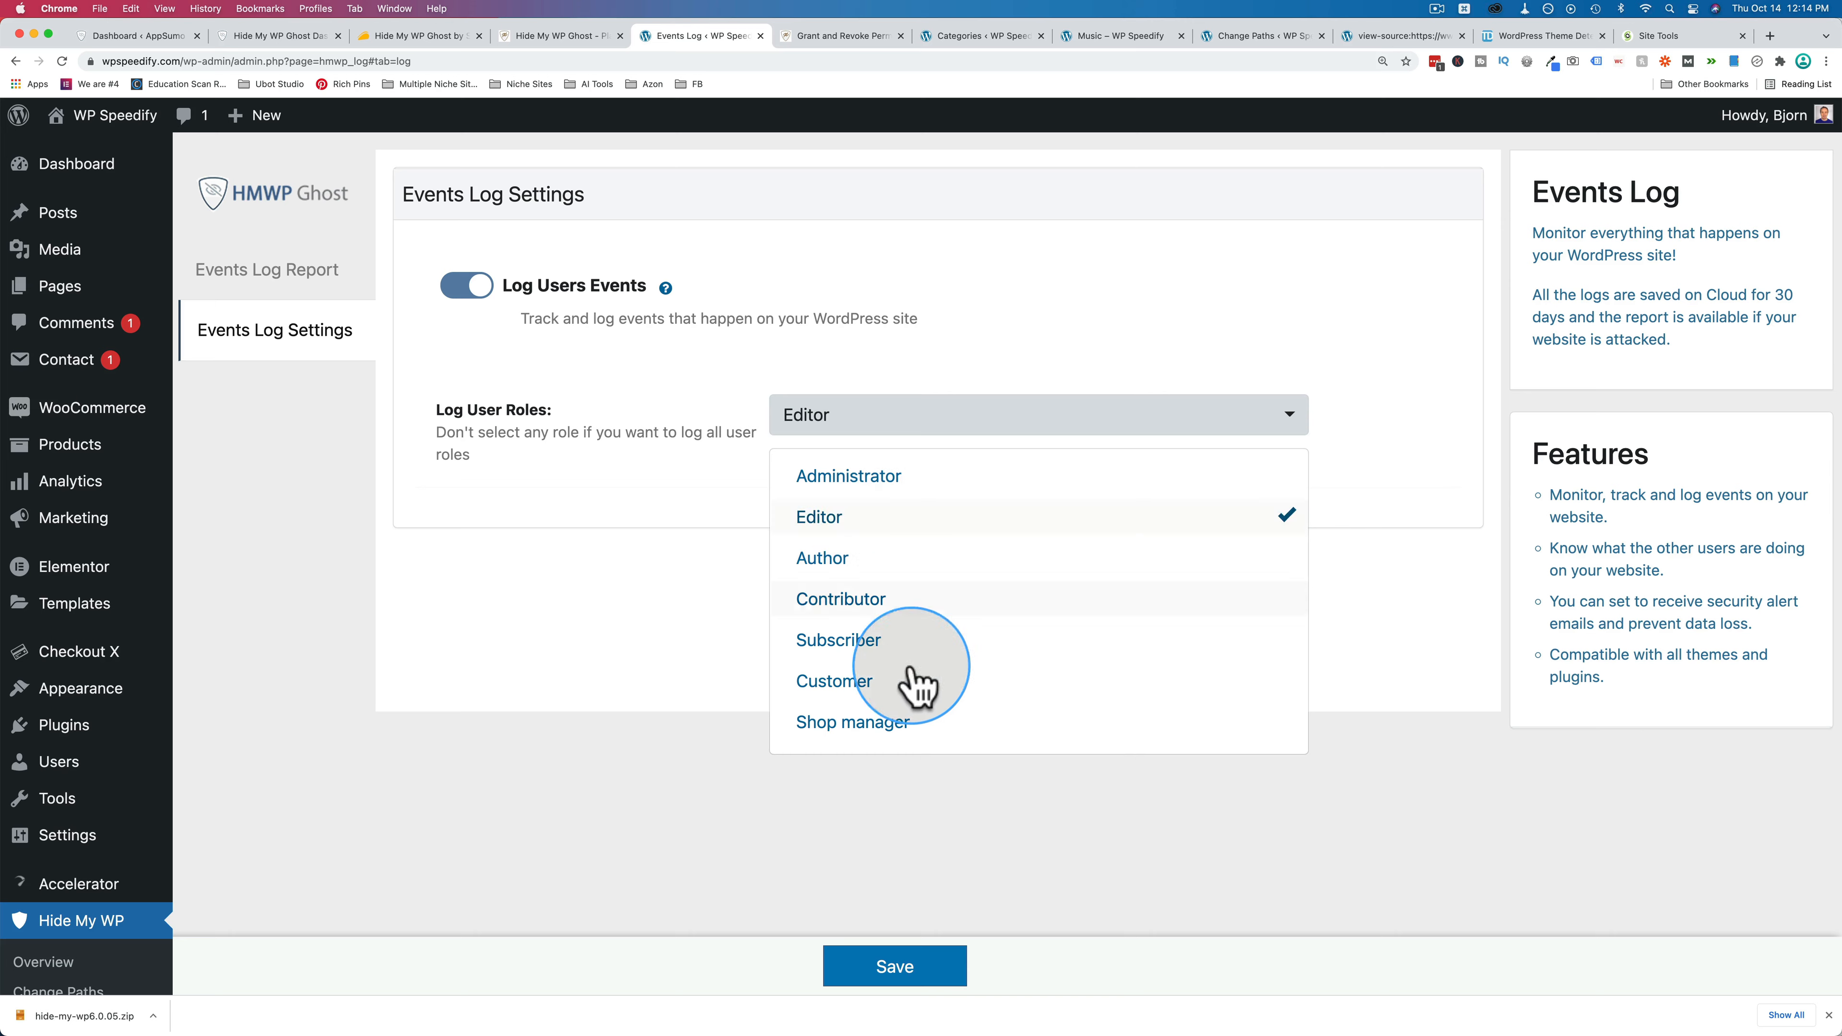
left_click(899, 971)
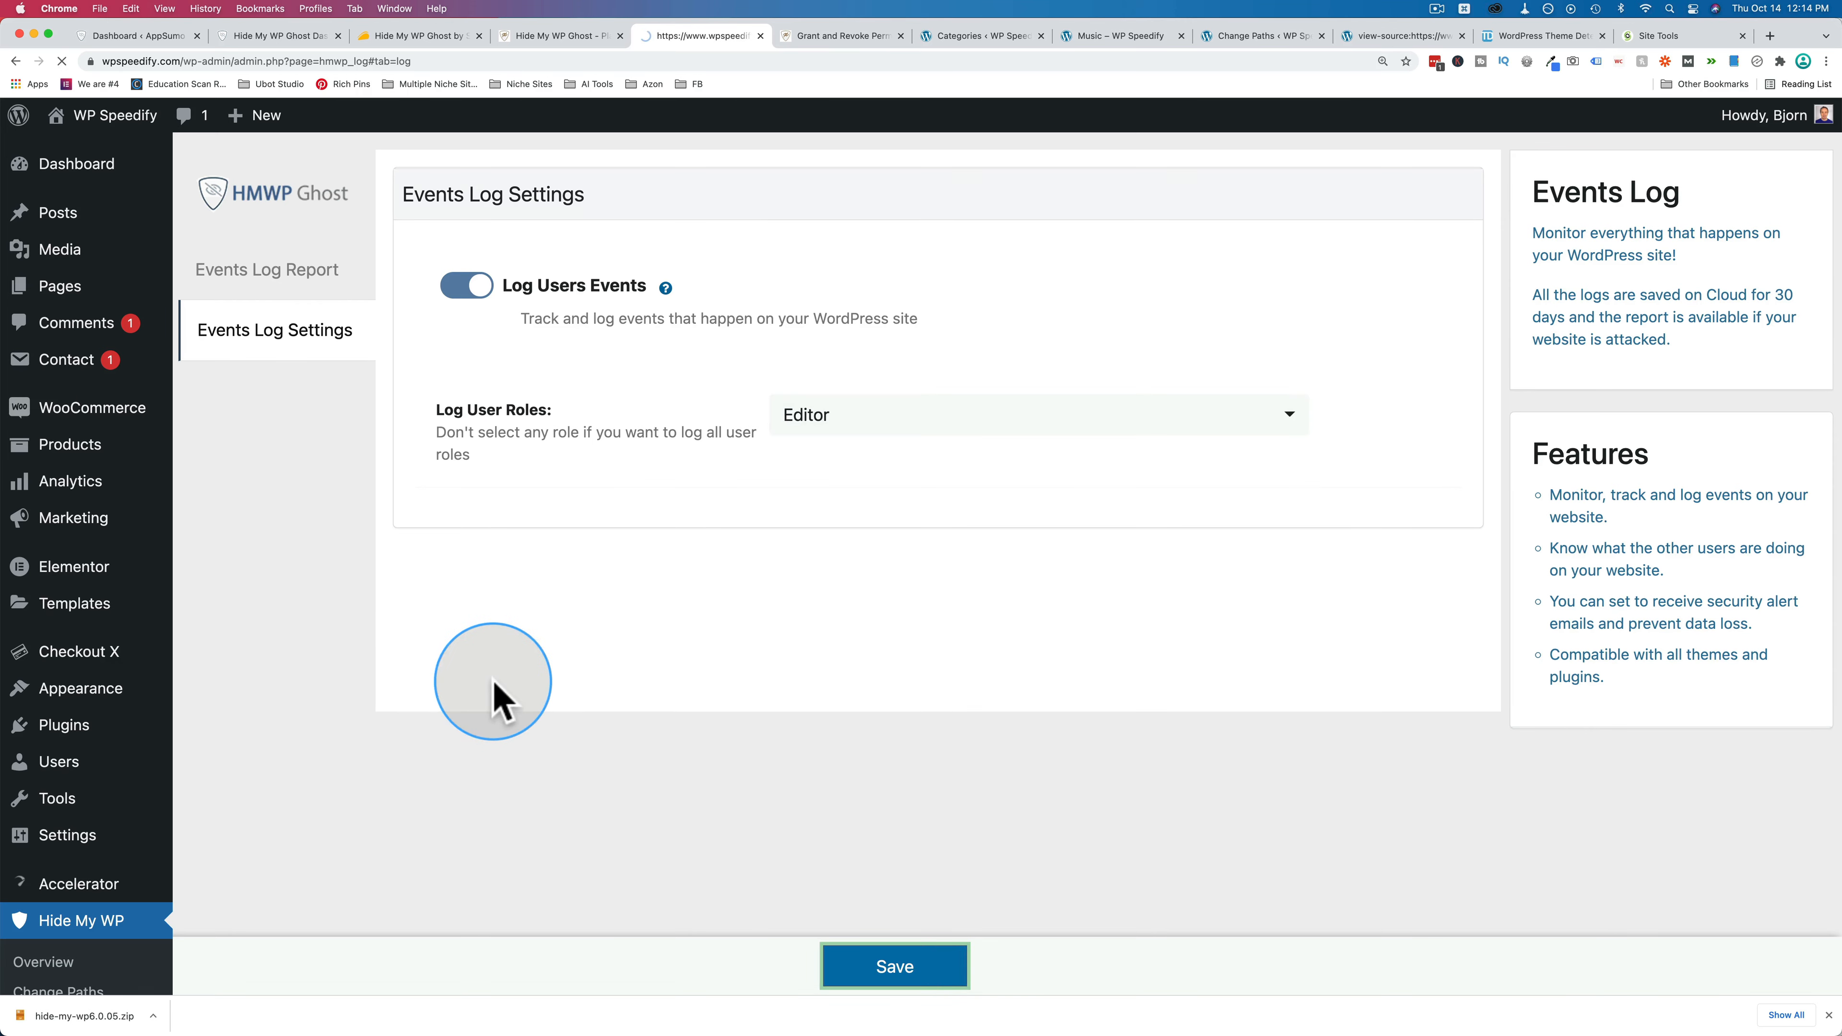
left_click(301, 338)
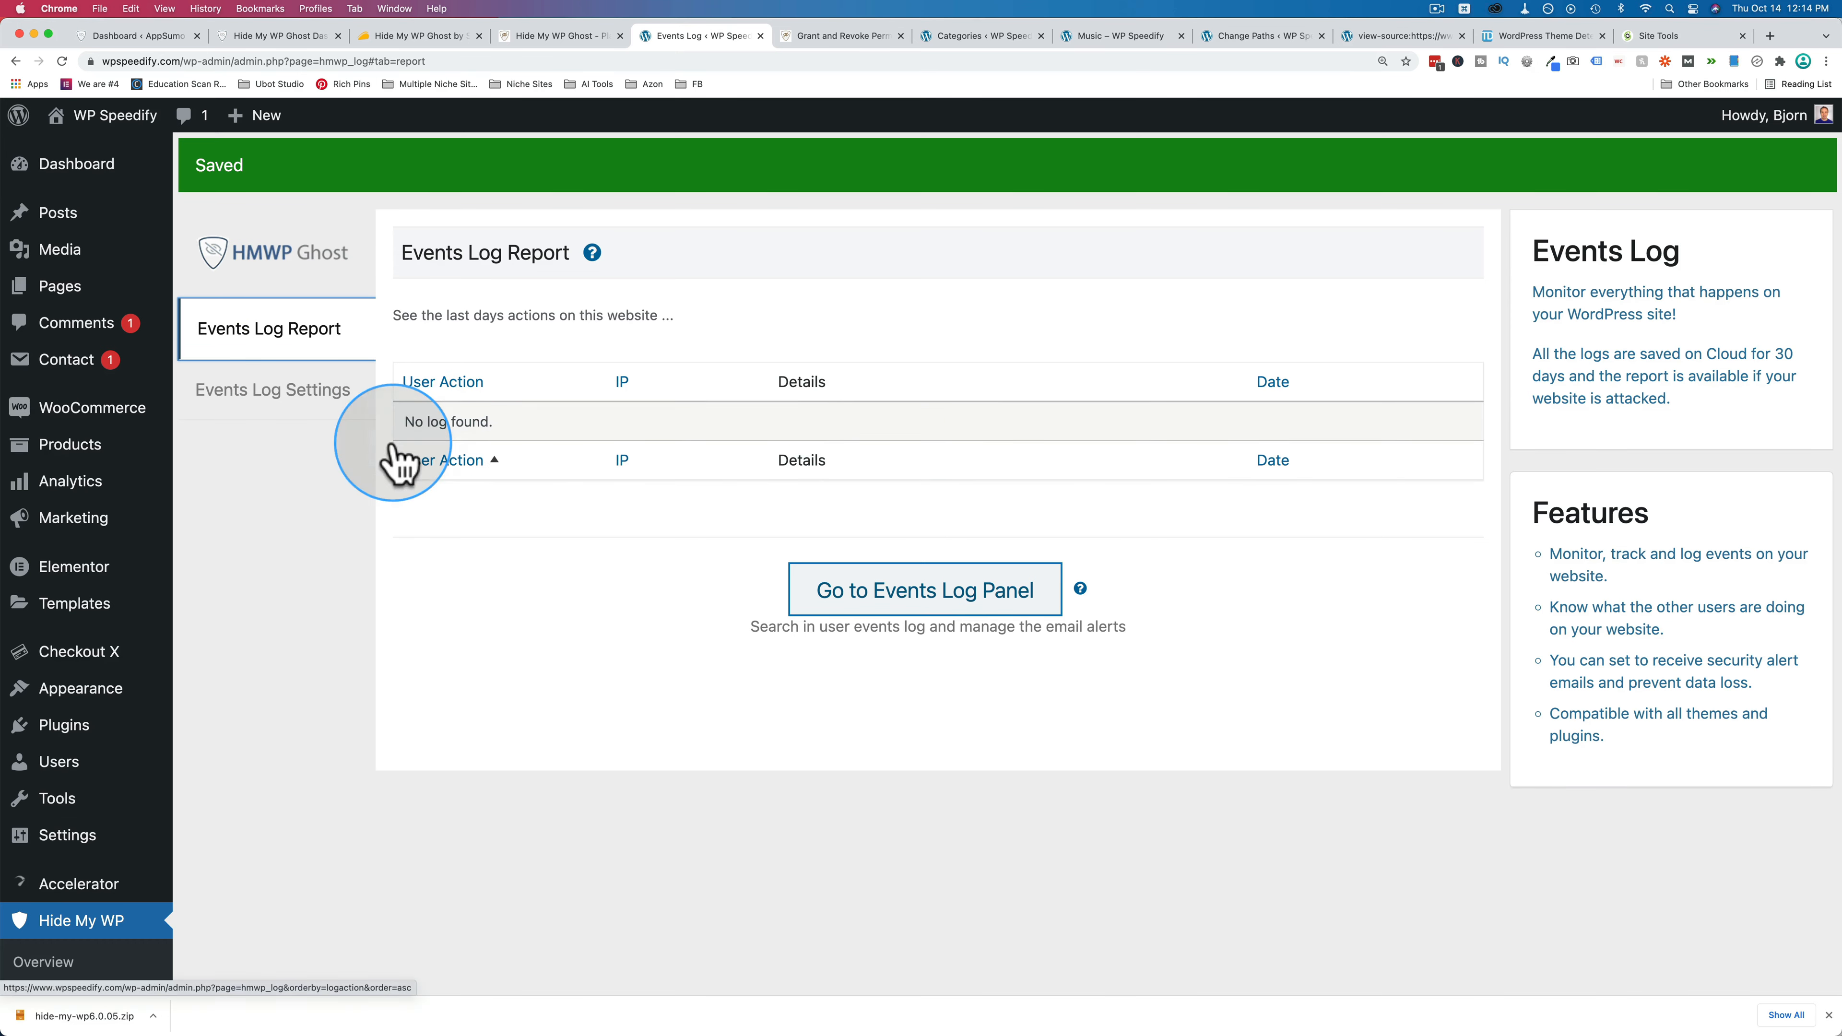
Examine the WordPress Security Check list from the PHP version down to the source code path checks.
scroll(144, 726, "down", 5)
left_click(71, 852)
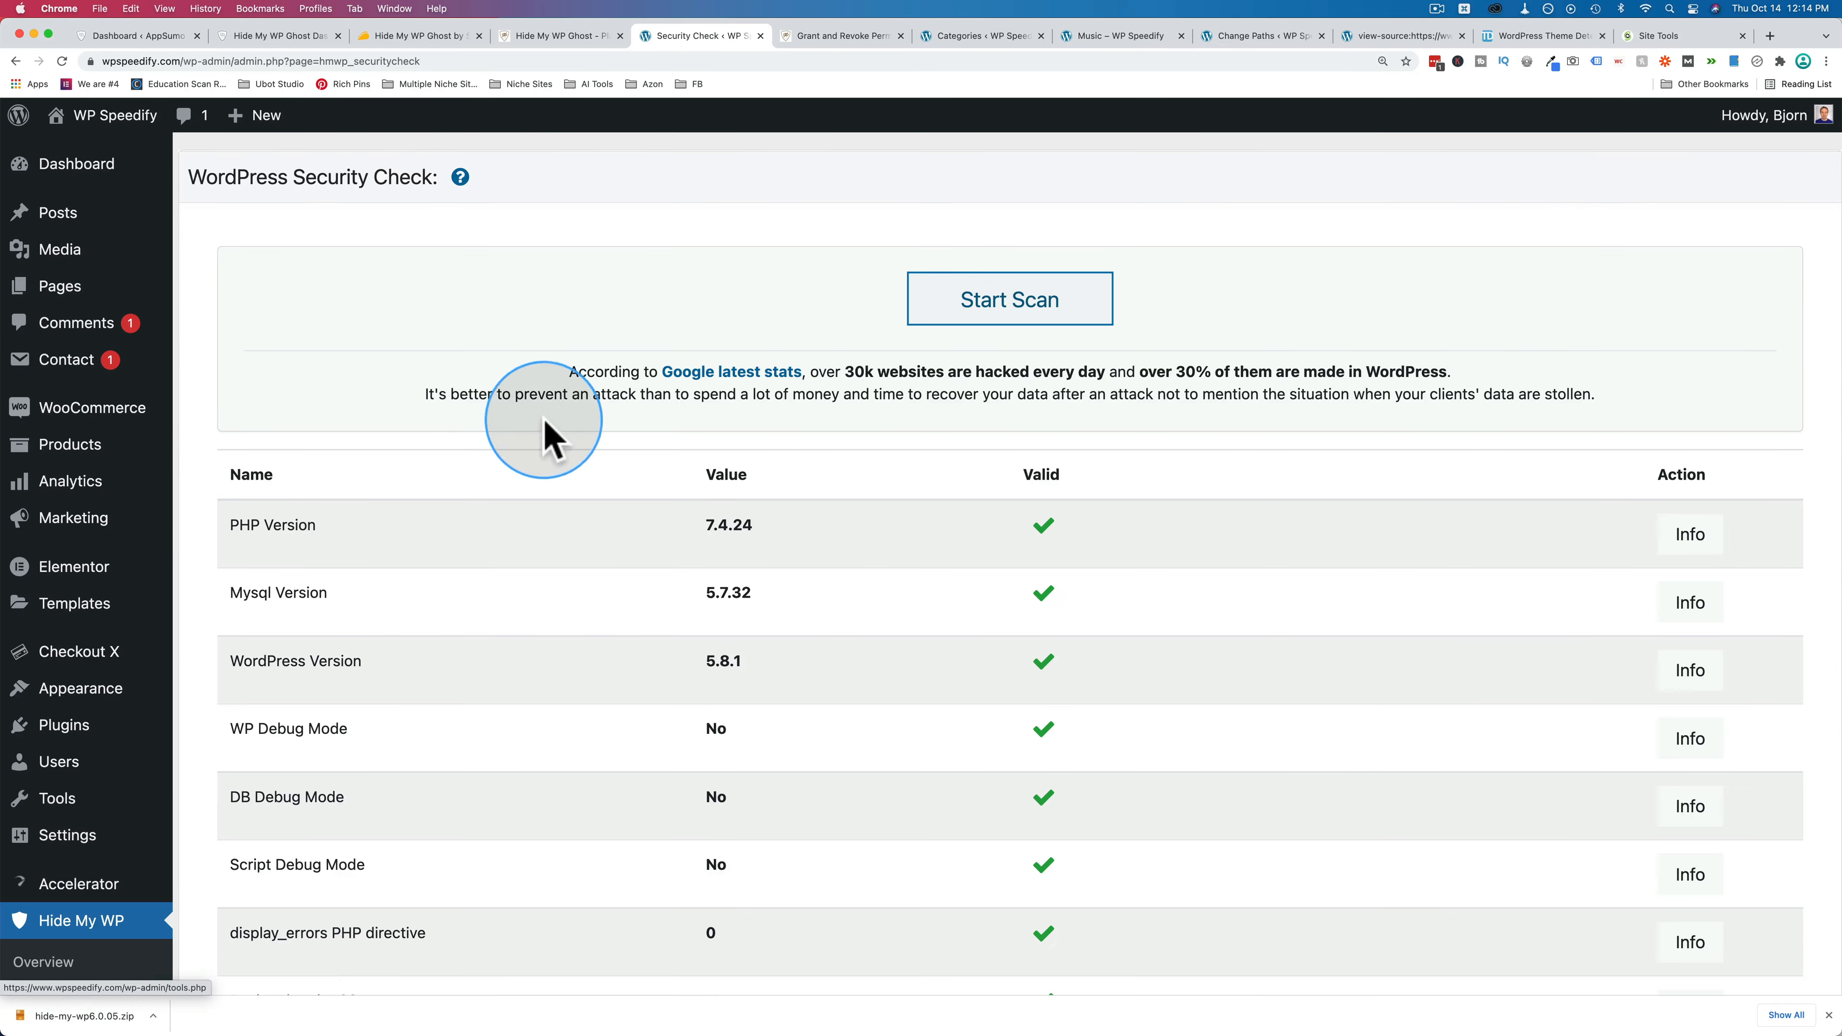
scroll(604, 375, "down", 9)
scroll(604, 374, "down", 6)
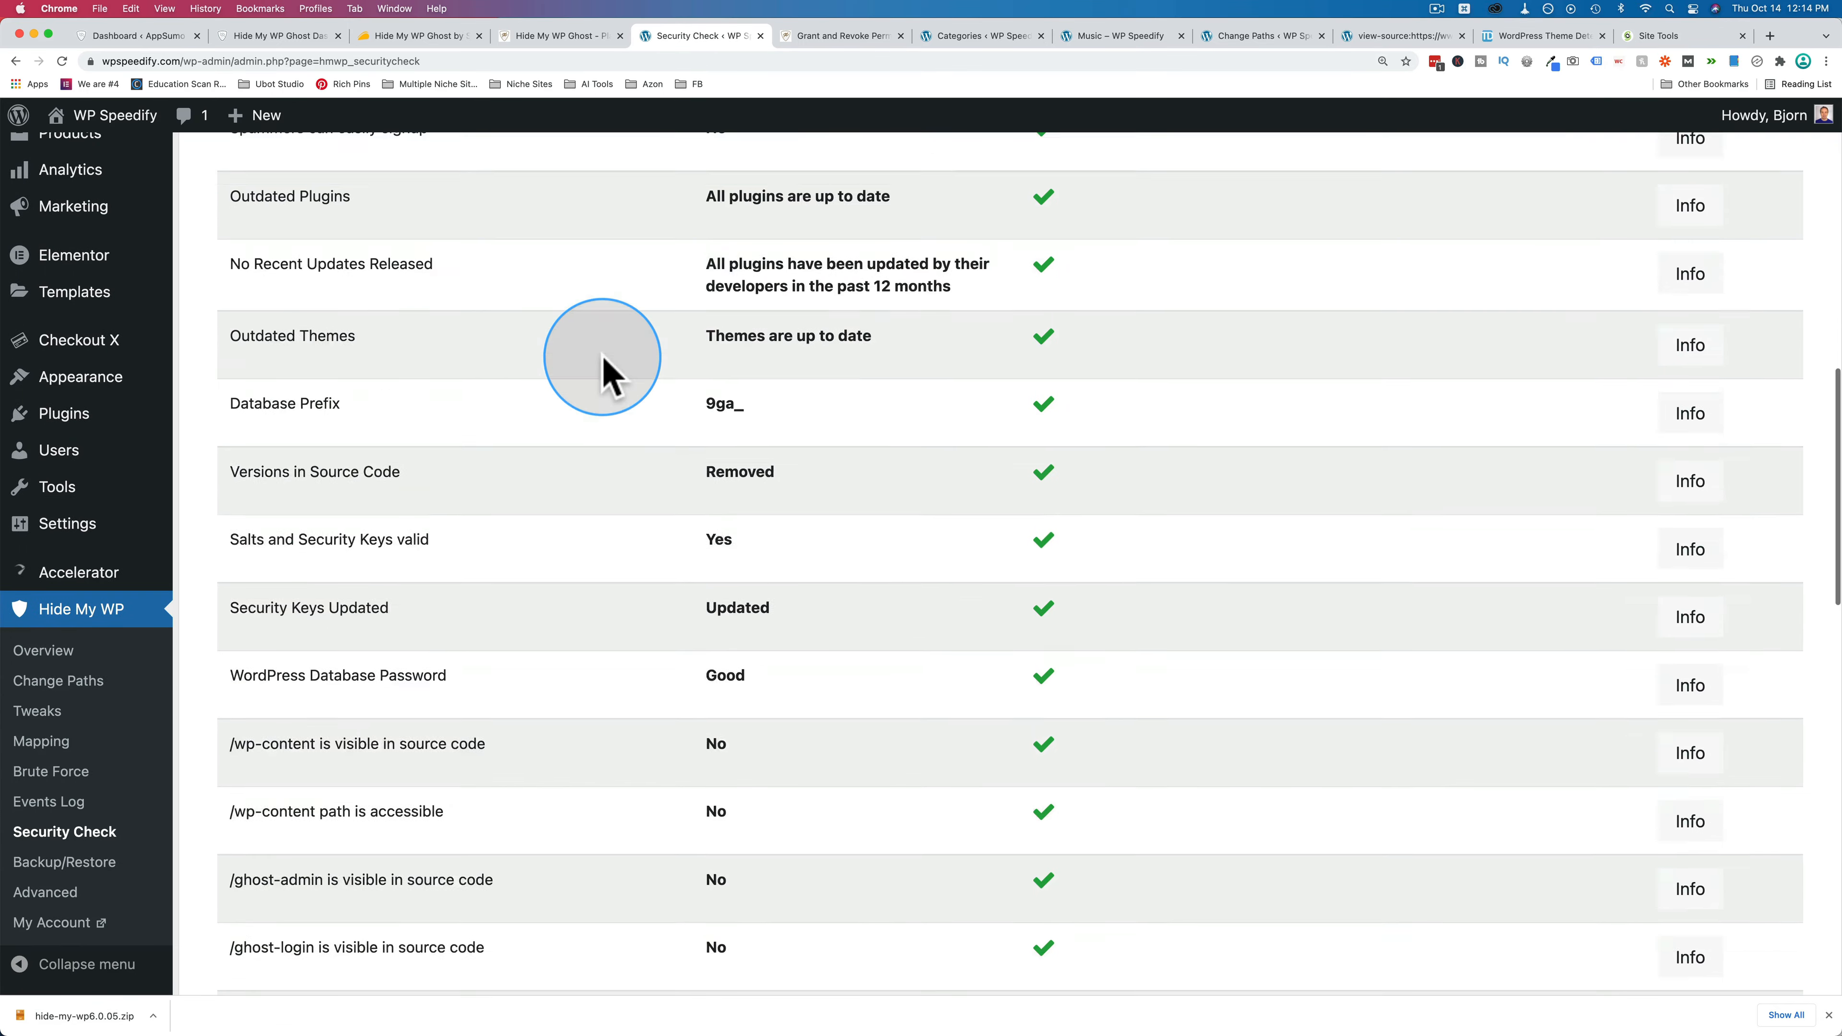
Look over the Backup/Restore page, and examine the Custom Safe URL Param and Safe URL in the advanced Rollback Settings.
left_click(78, 887)
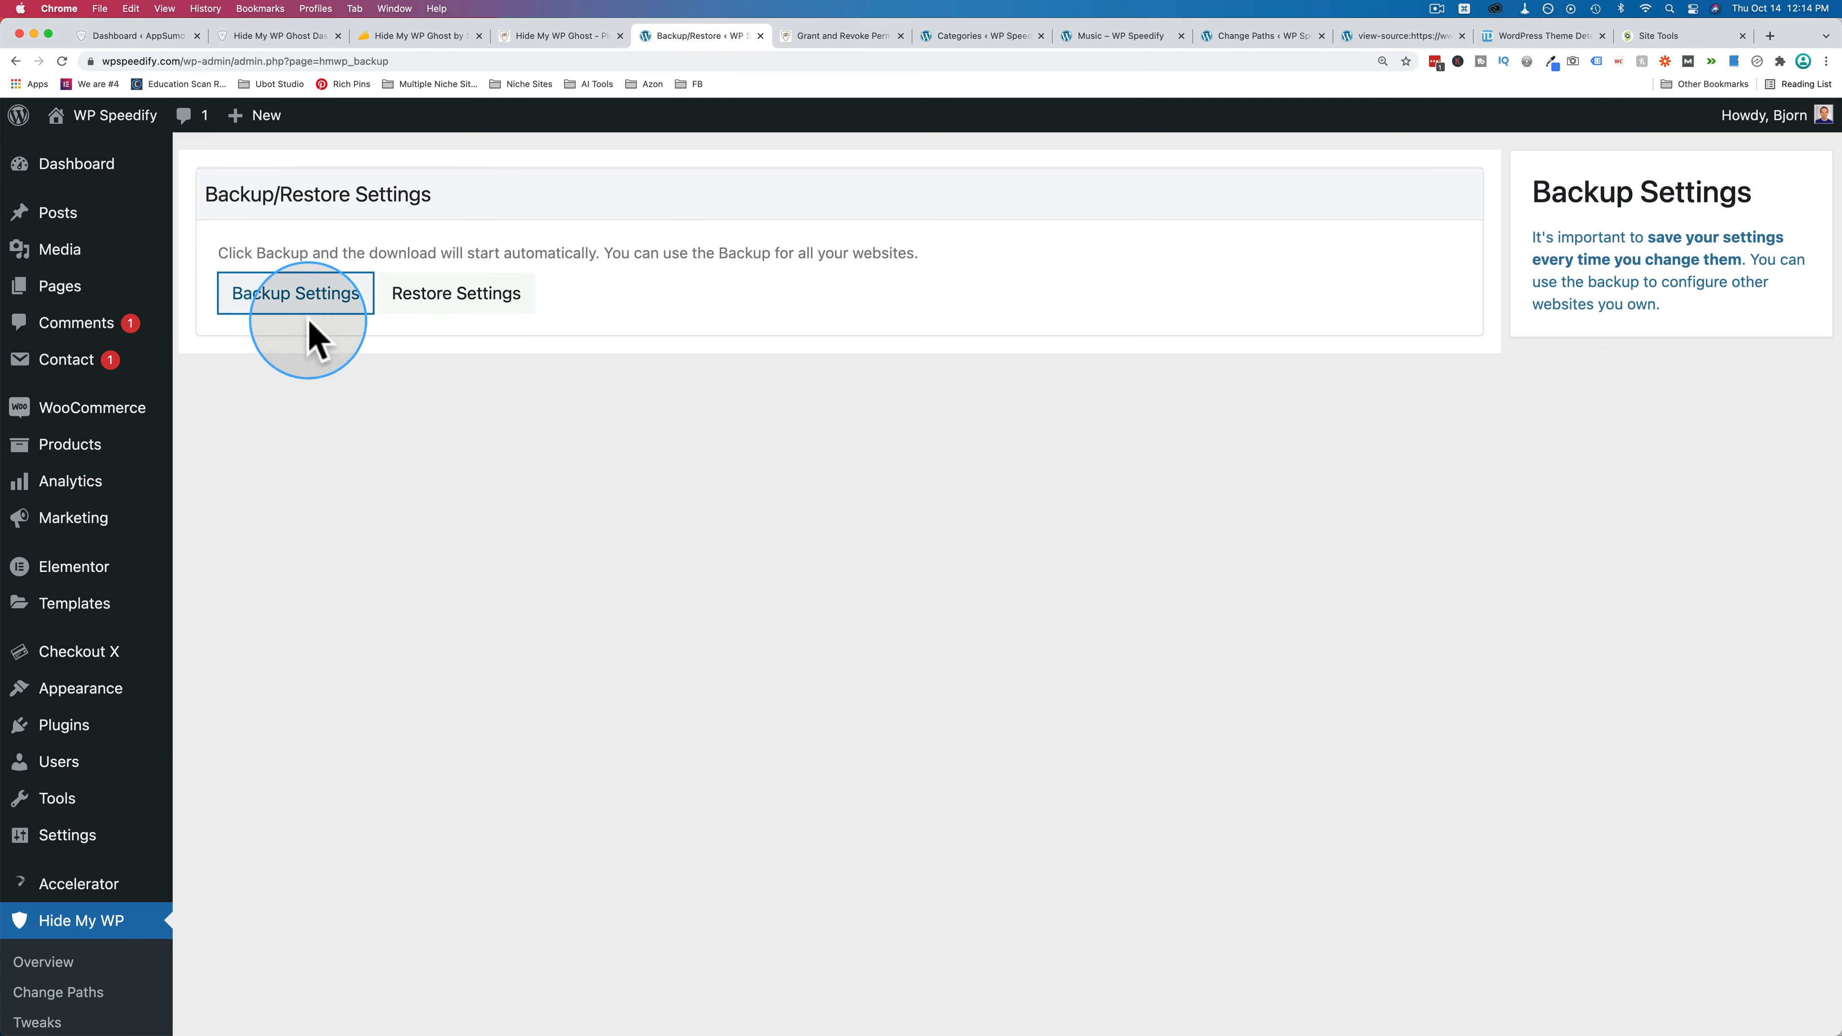
scroll(99, 897, "down", 4)
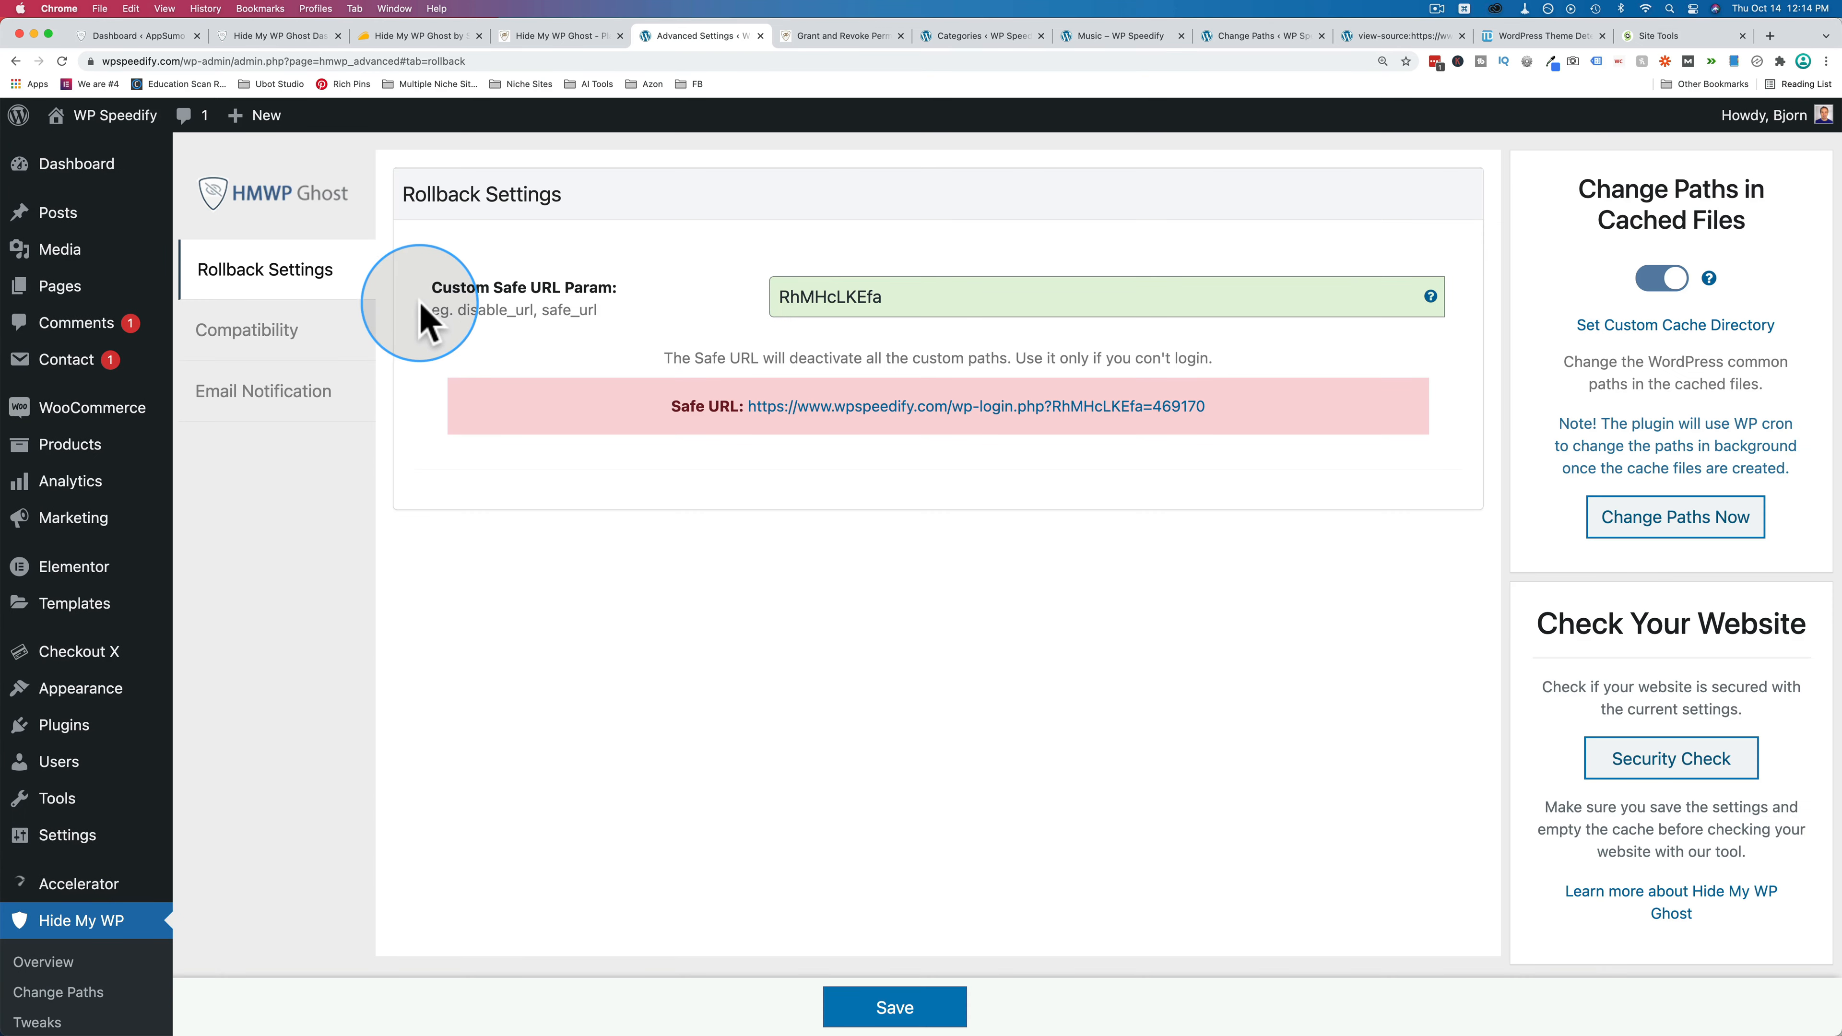
left_click_drag(433, 289, 614, 284)
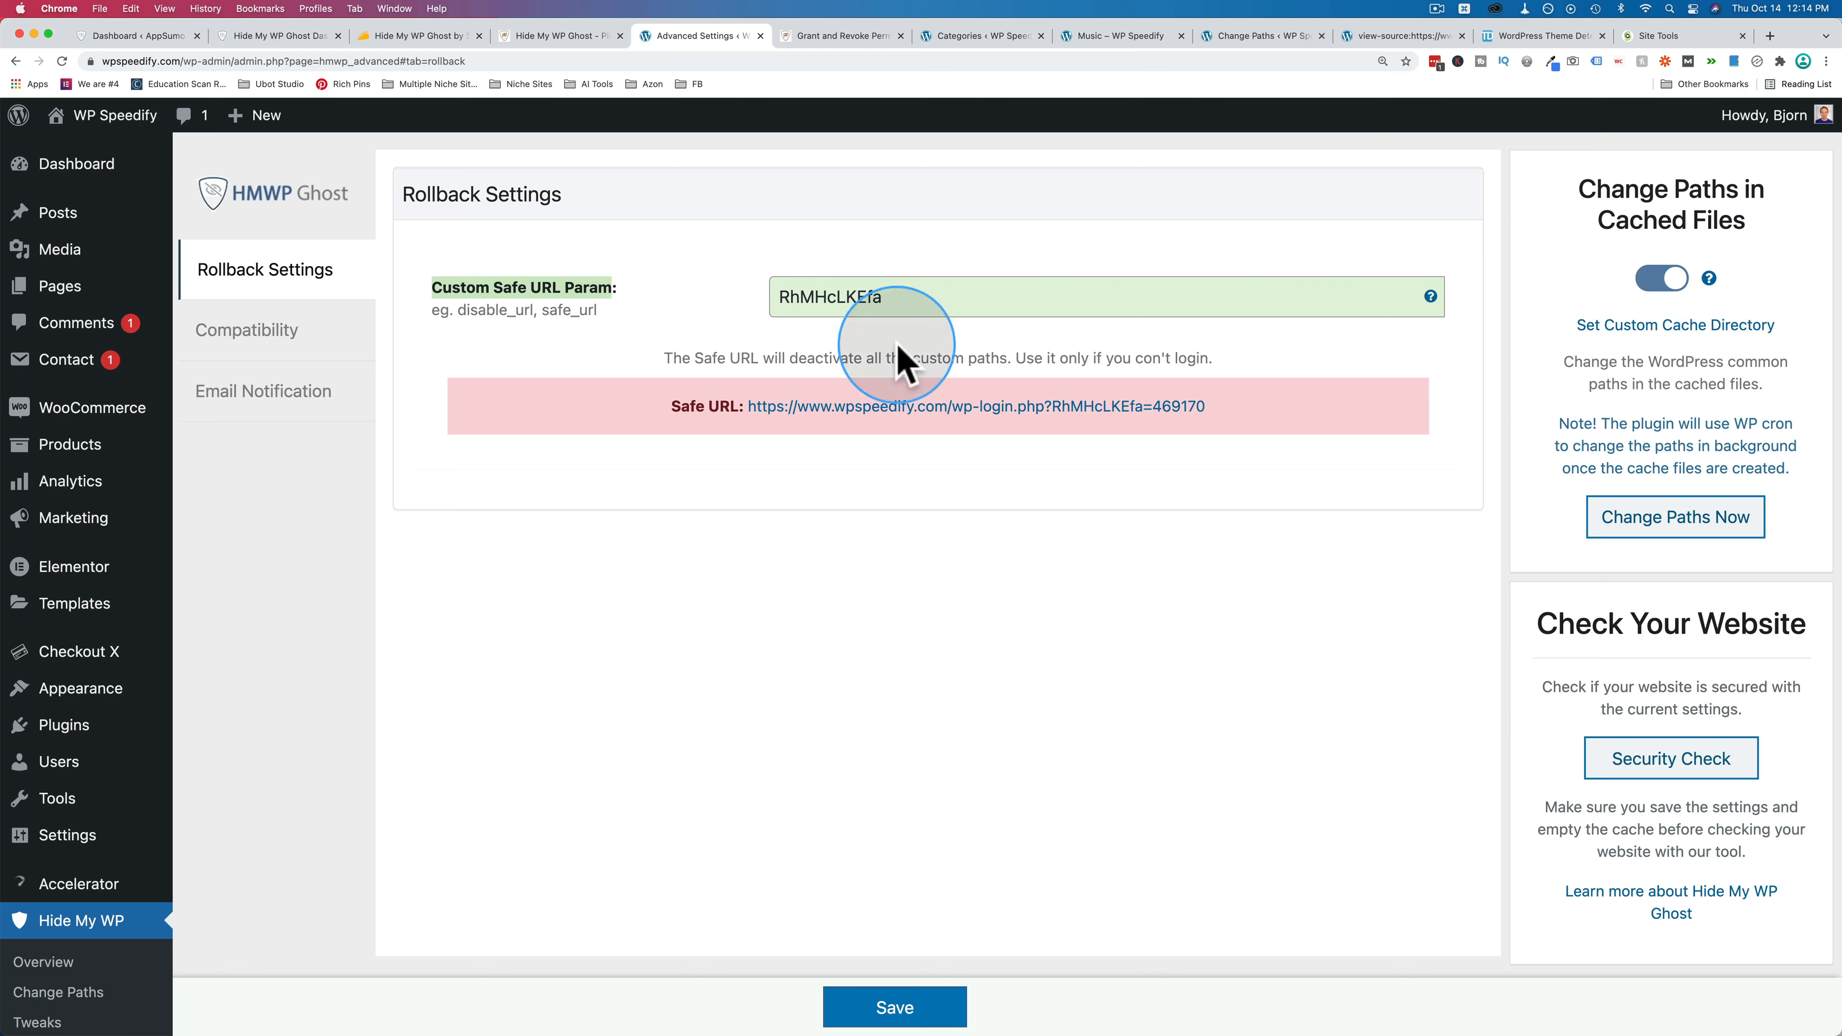
left_click_drag(1242, 412, 599, 425)
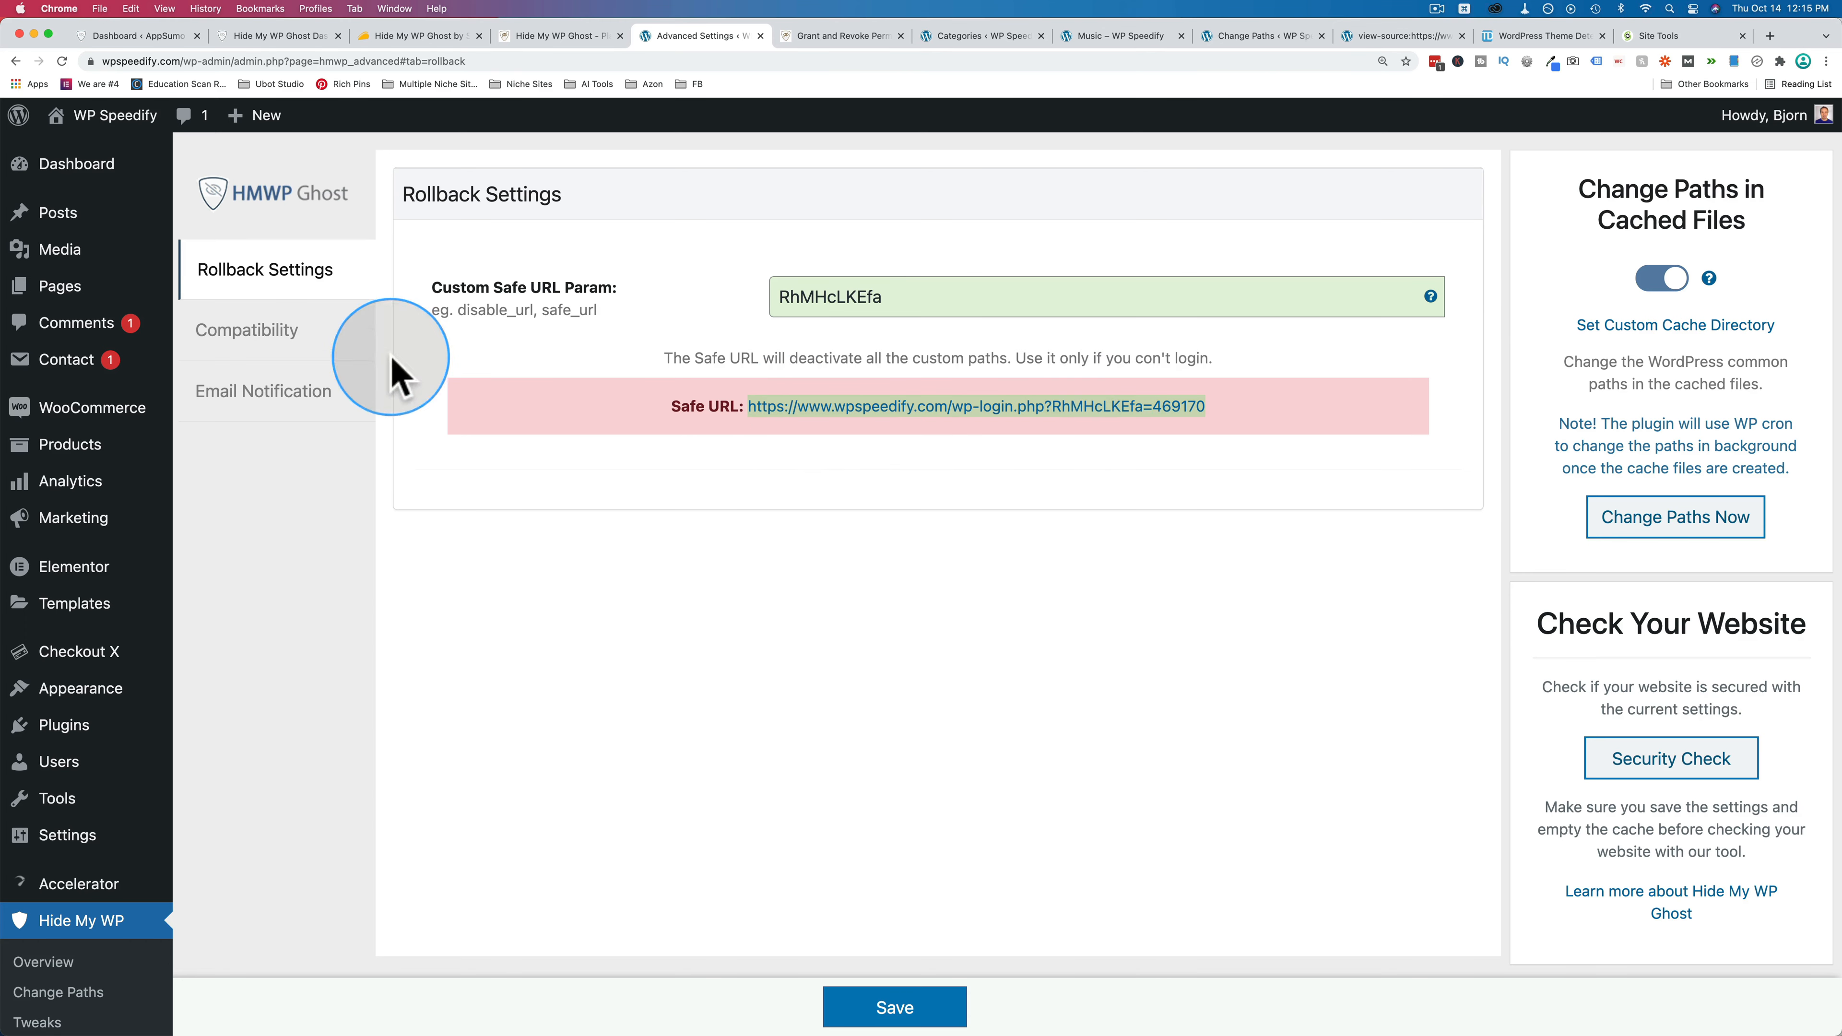
Examine the Compatibility and Email Notification options in the plugin's advanced settings.
left_click(294, 348)
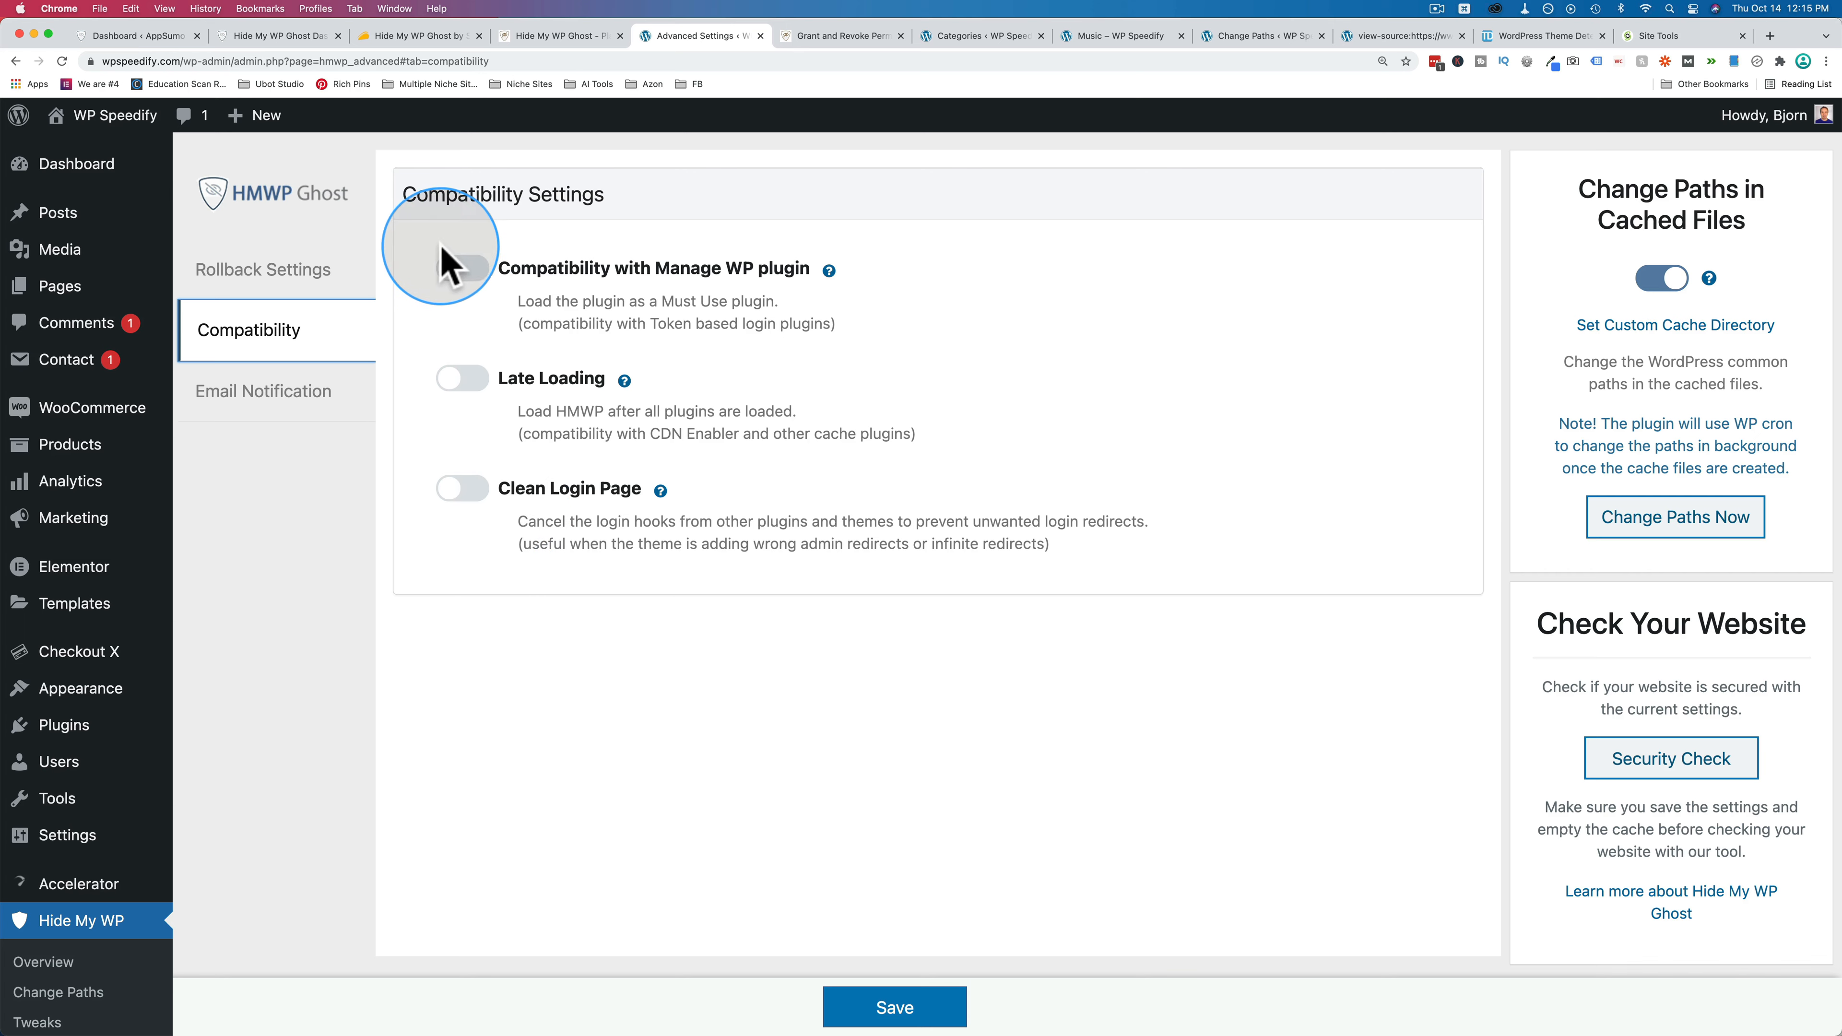
left_click(303, 402)
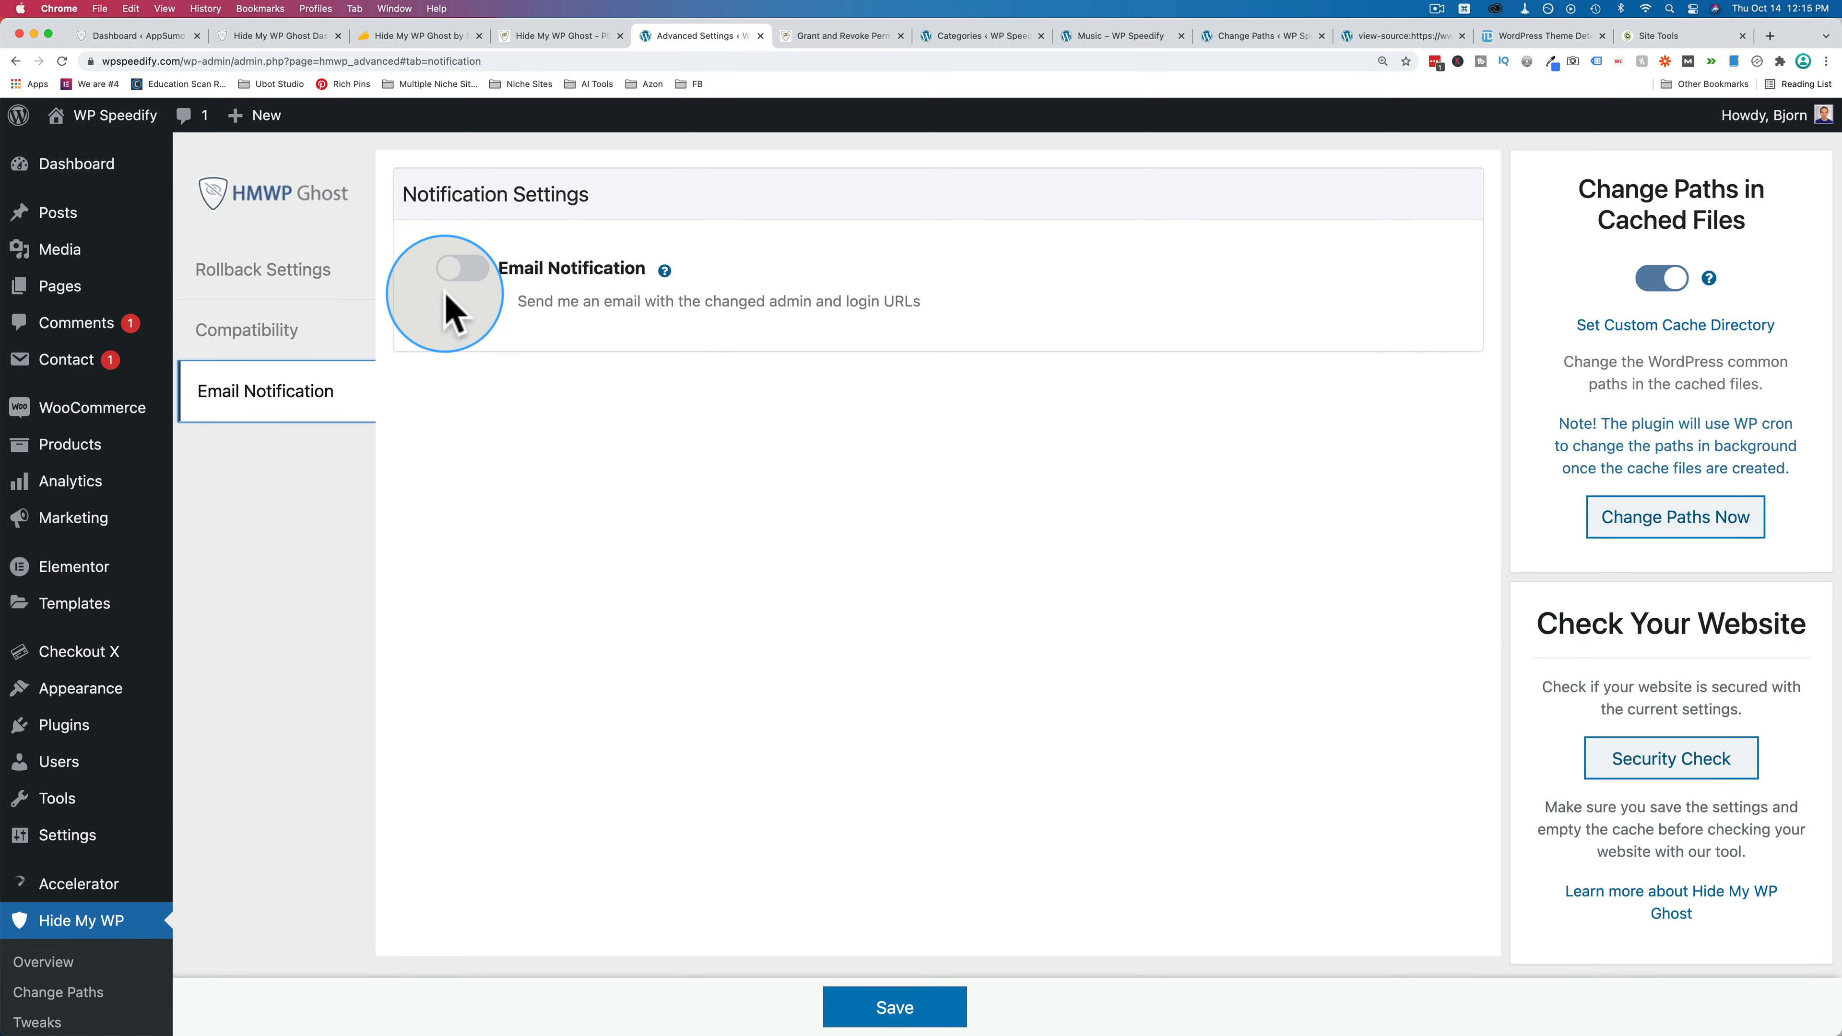
scroll(508, 537, "down", 1)
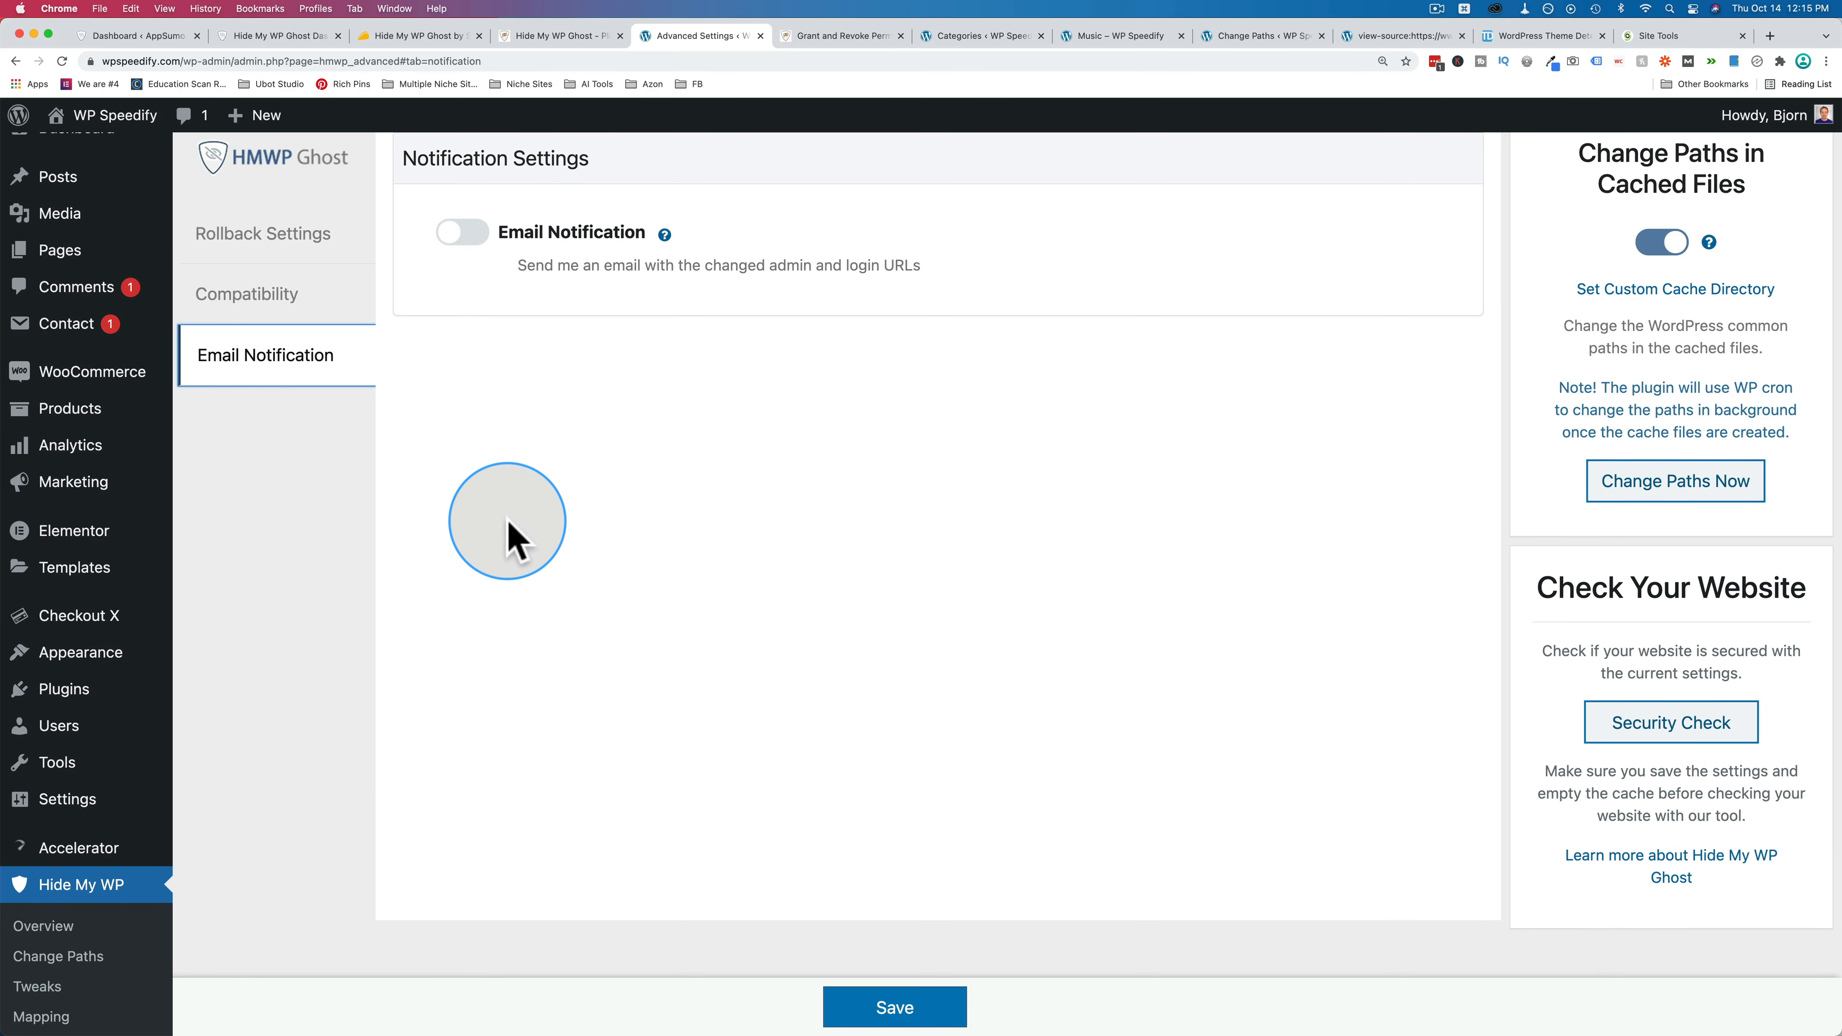
Switch to the Hide My WP Ghost account dashboard, run a new Security Monitor test for wpspeedify.com and read its report.
left_click(288, 44)
left_click(253, 403)
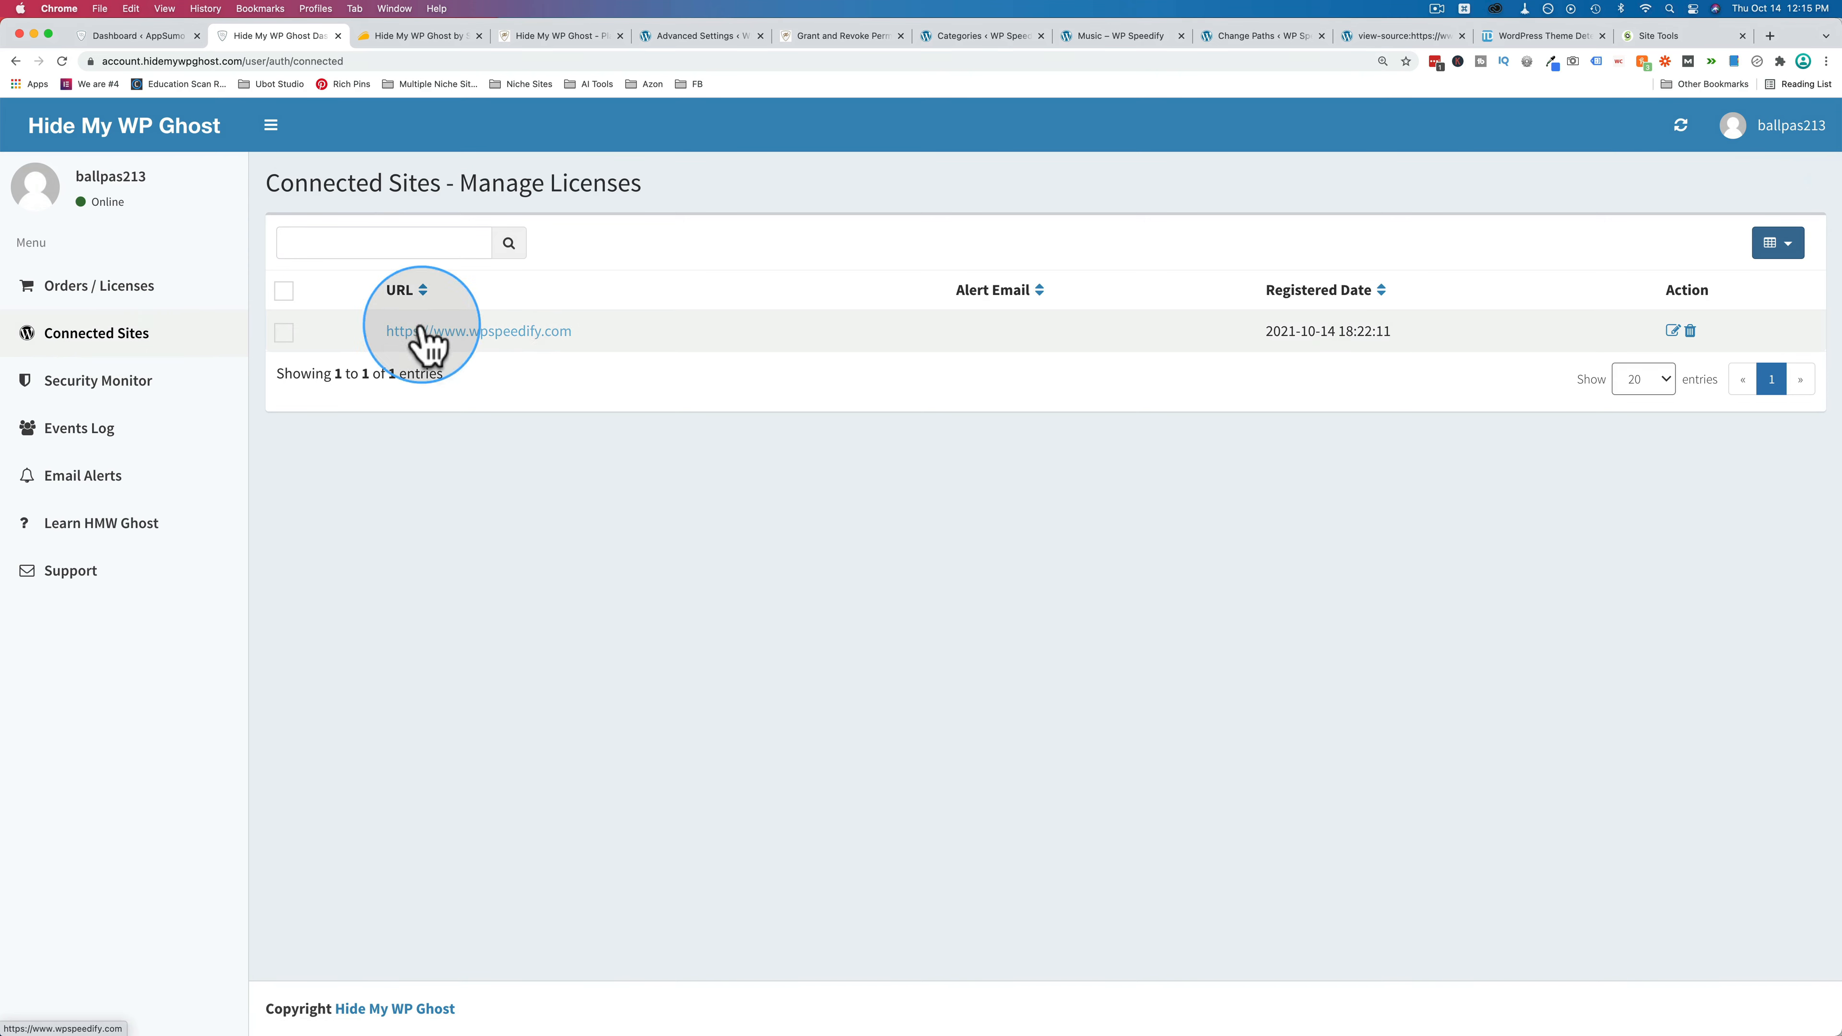
left_click(109, 382)
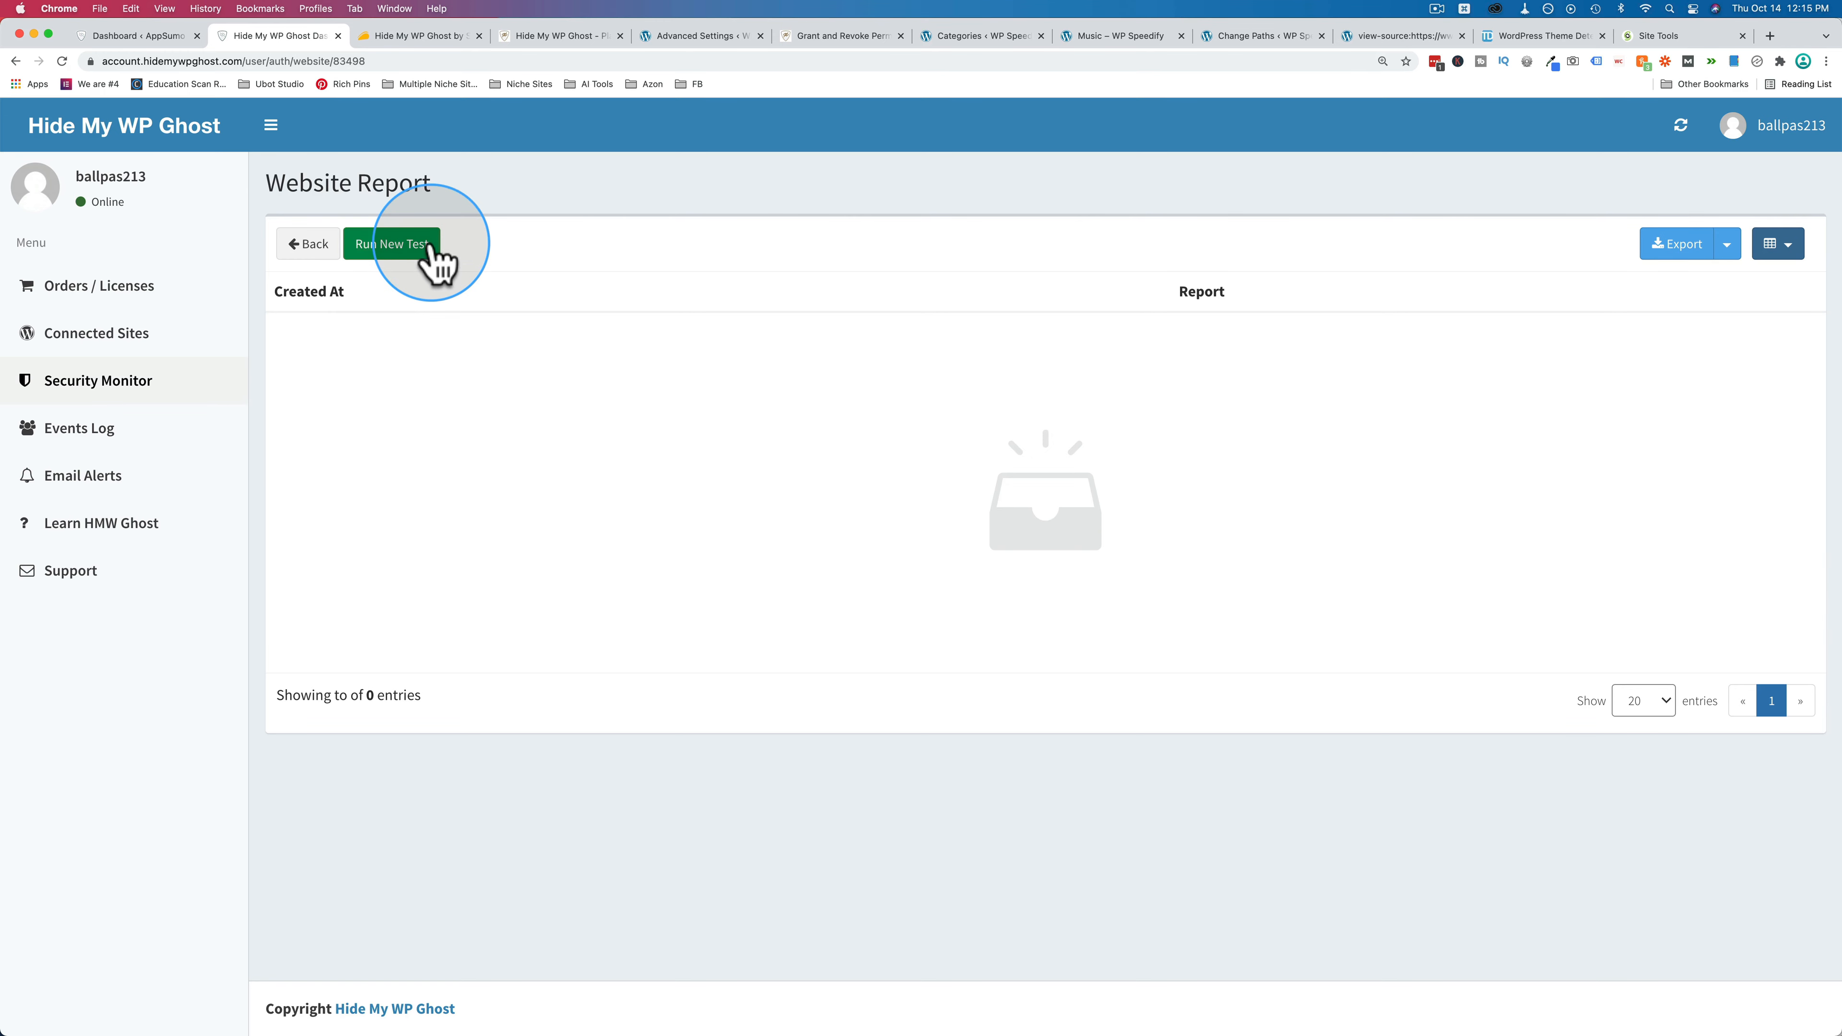
left_click(88, 430)
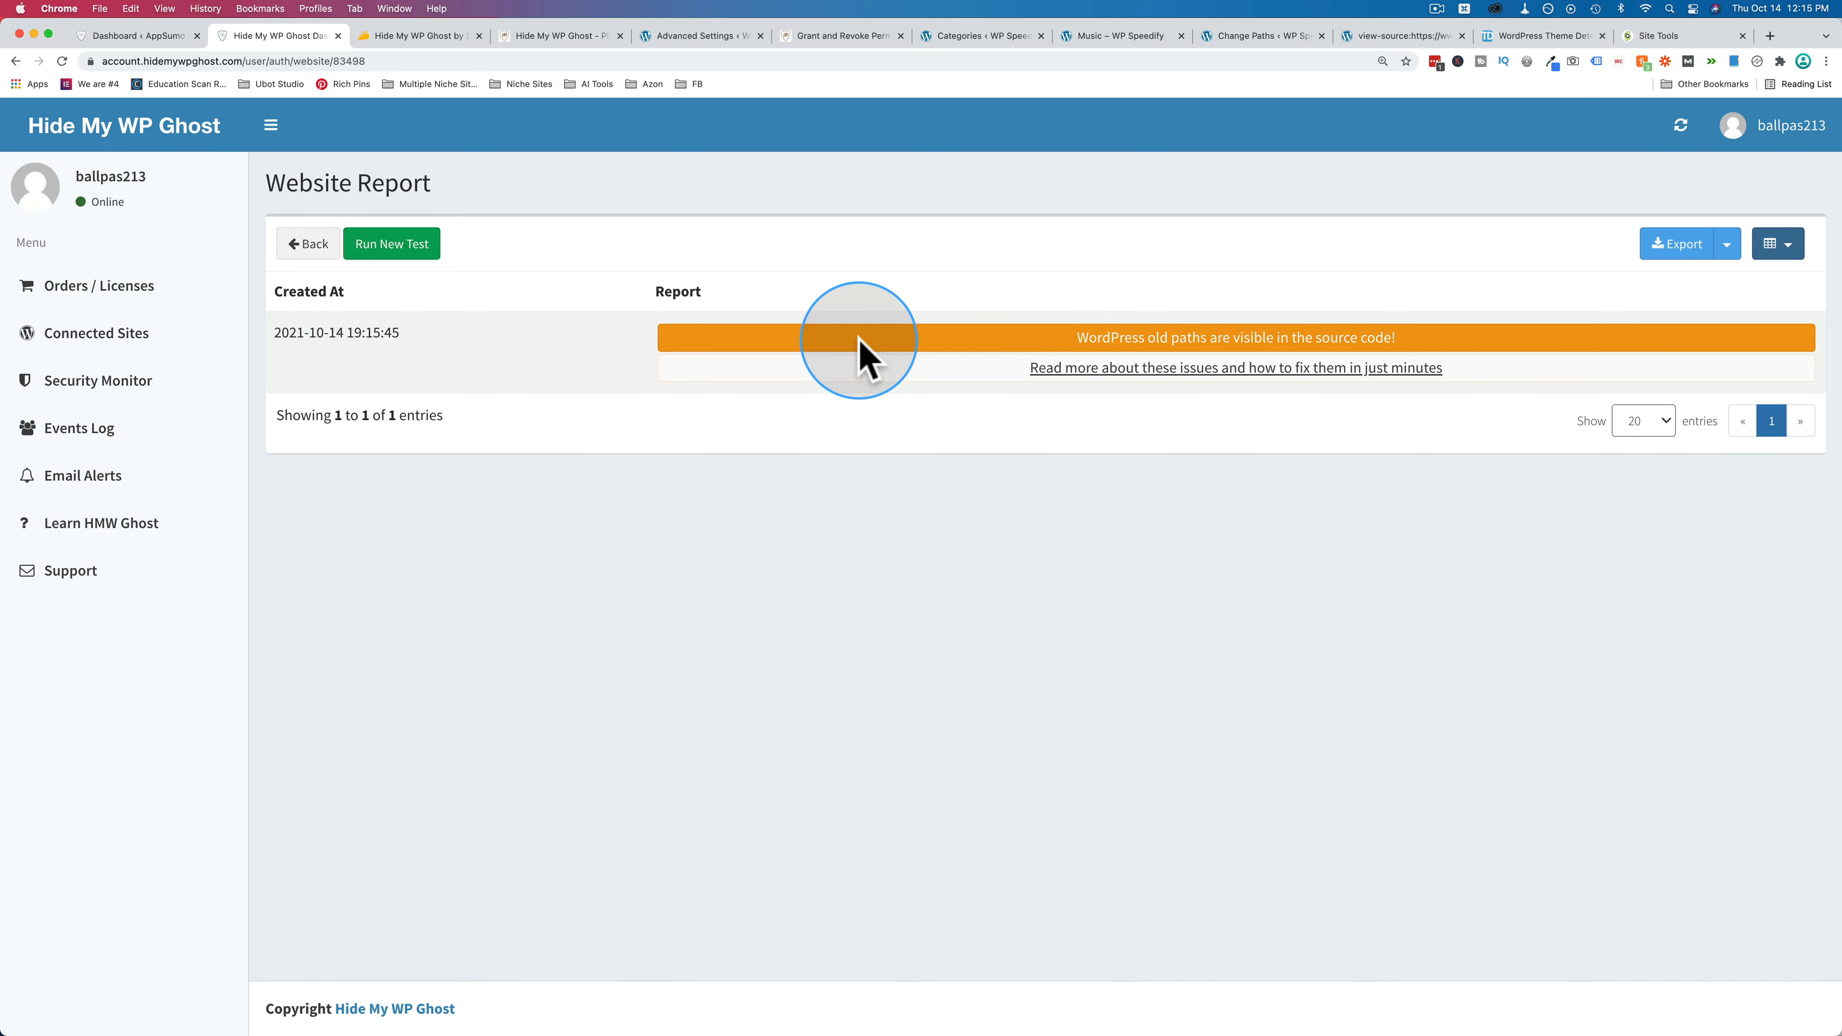
left_click_drag(1071, 336, 1396, 338)
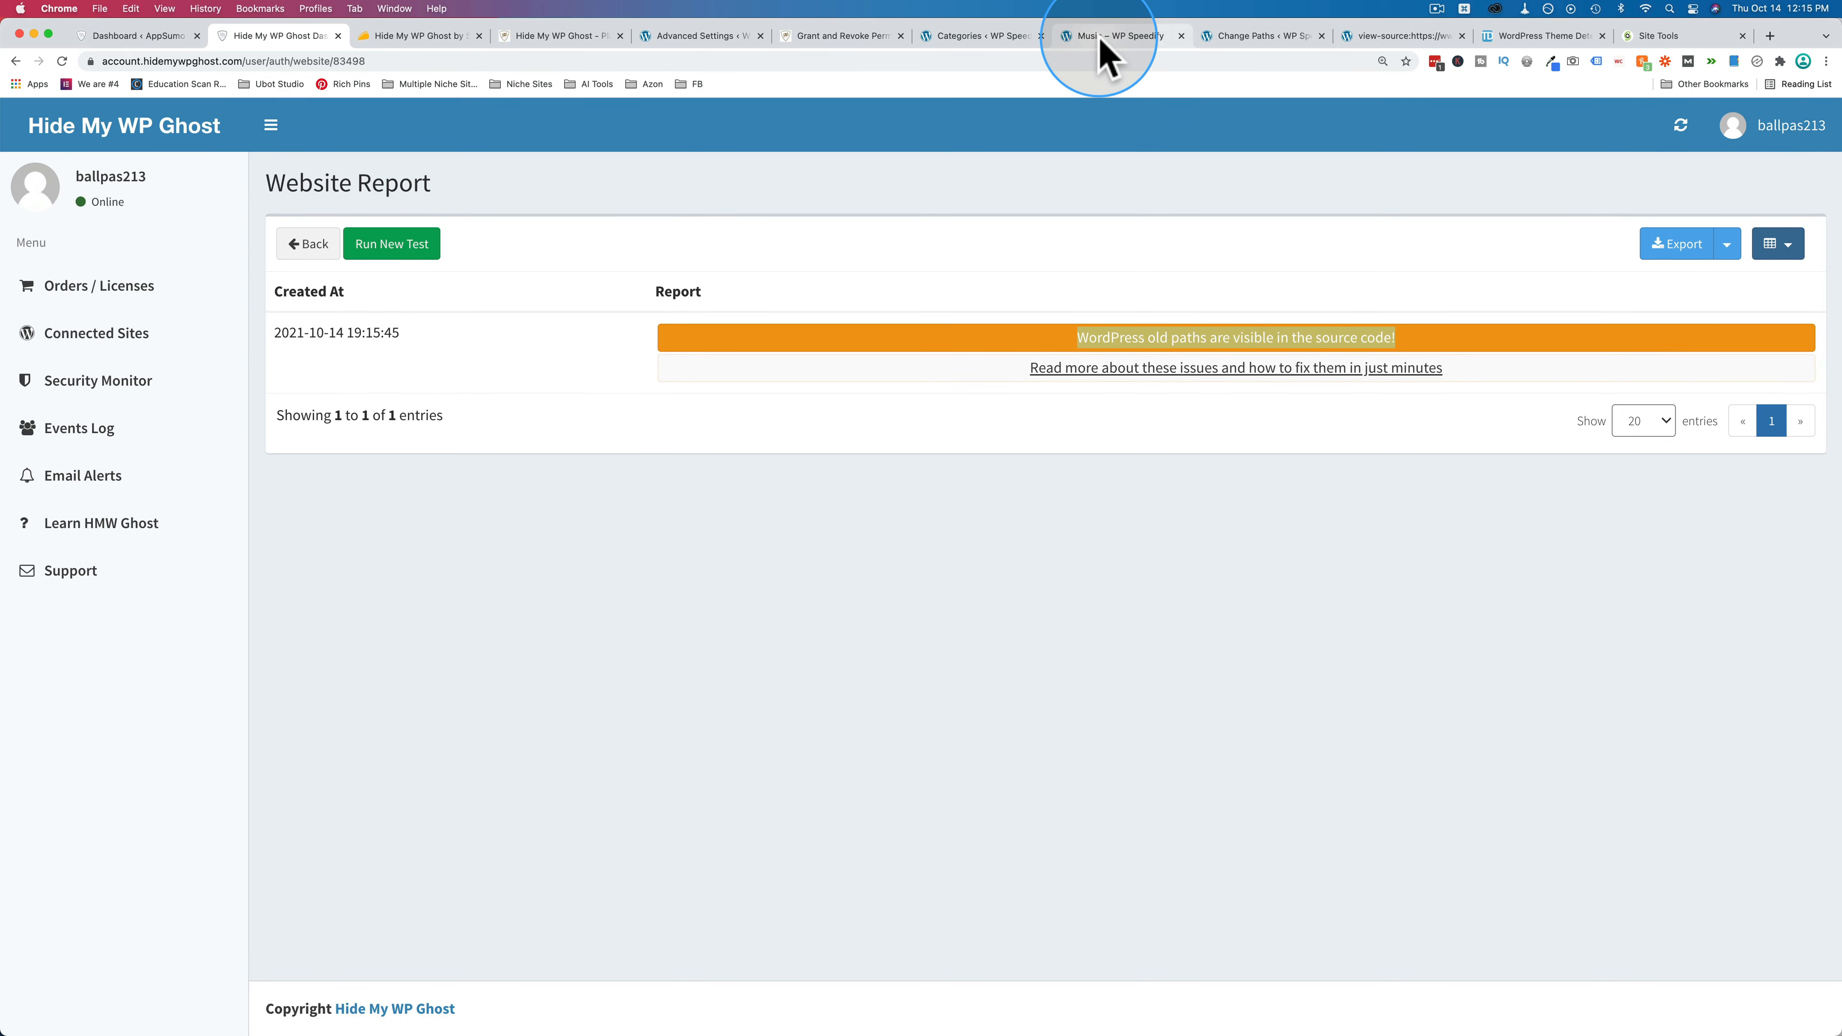
Open the current page source of the wpspeedify.com home page and search it for name="gener.
left_click(1249, 38)
left_click(1379, 38)
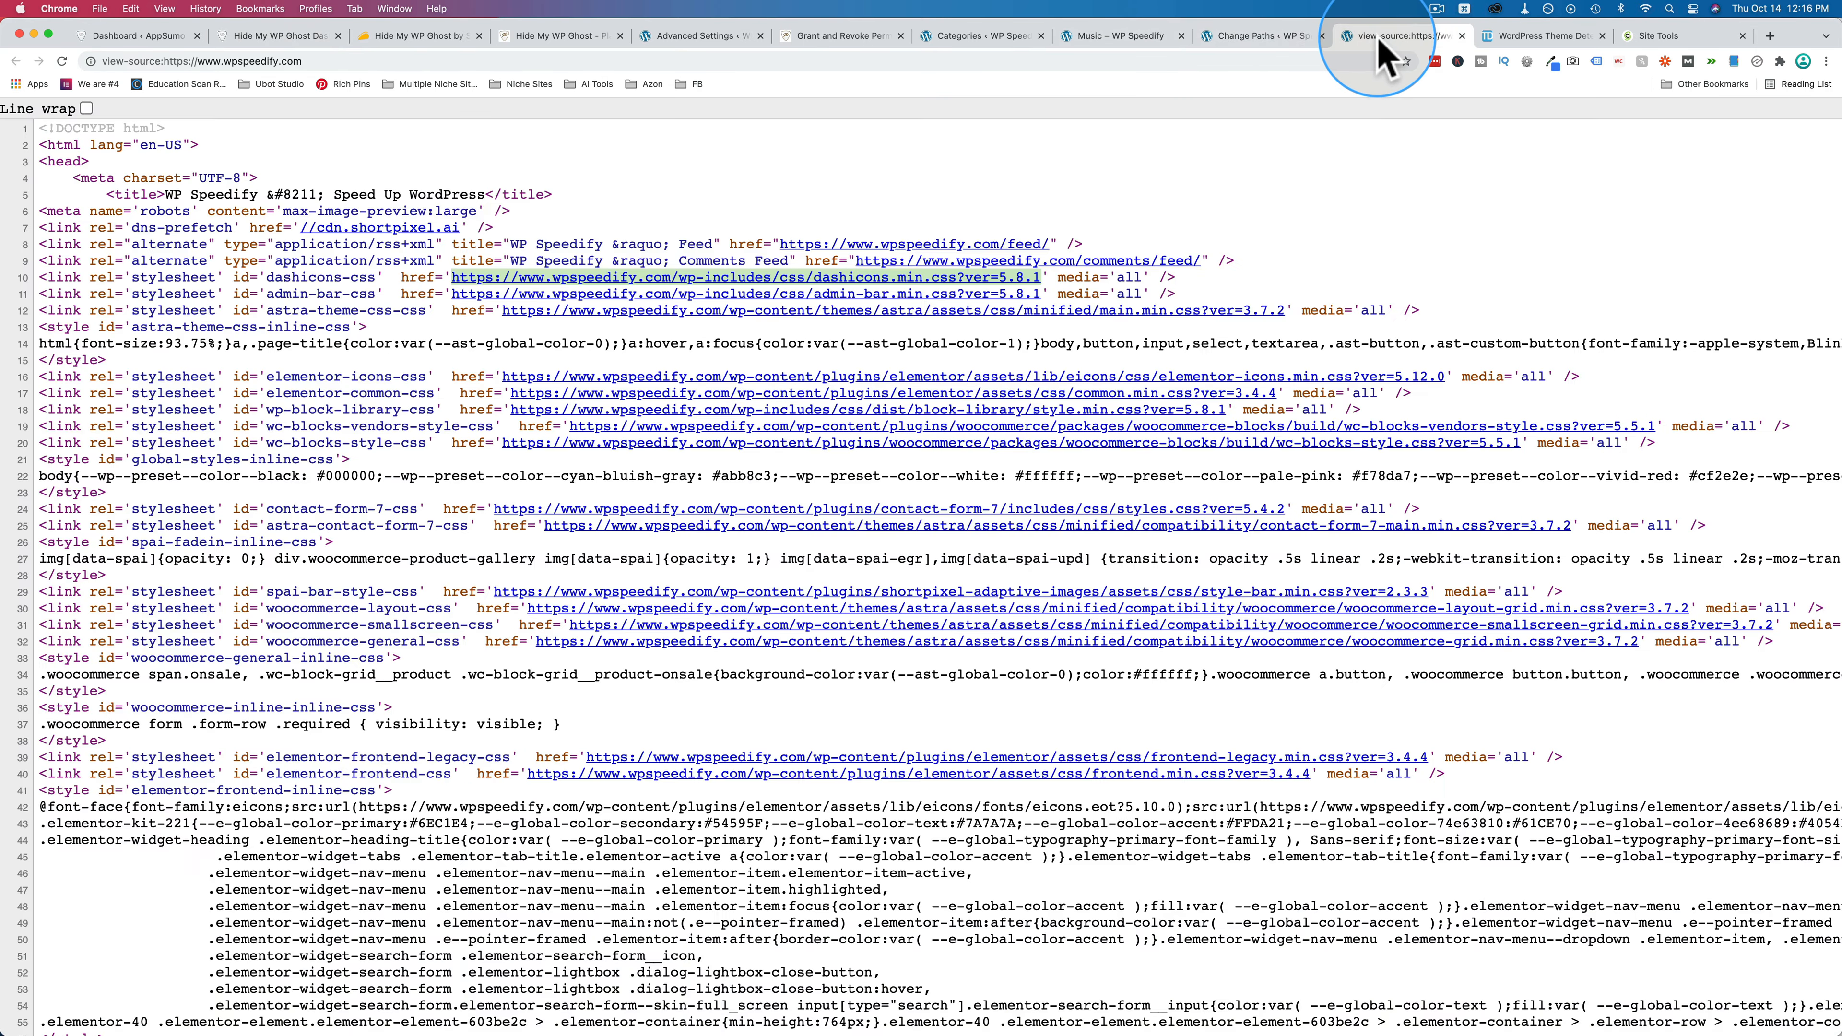
left_click(1265, 38)
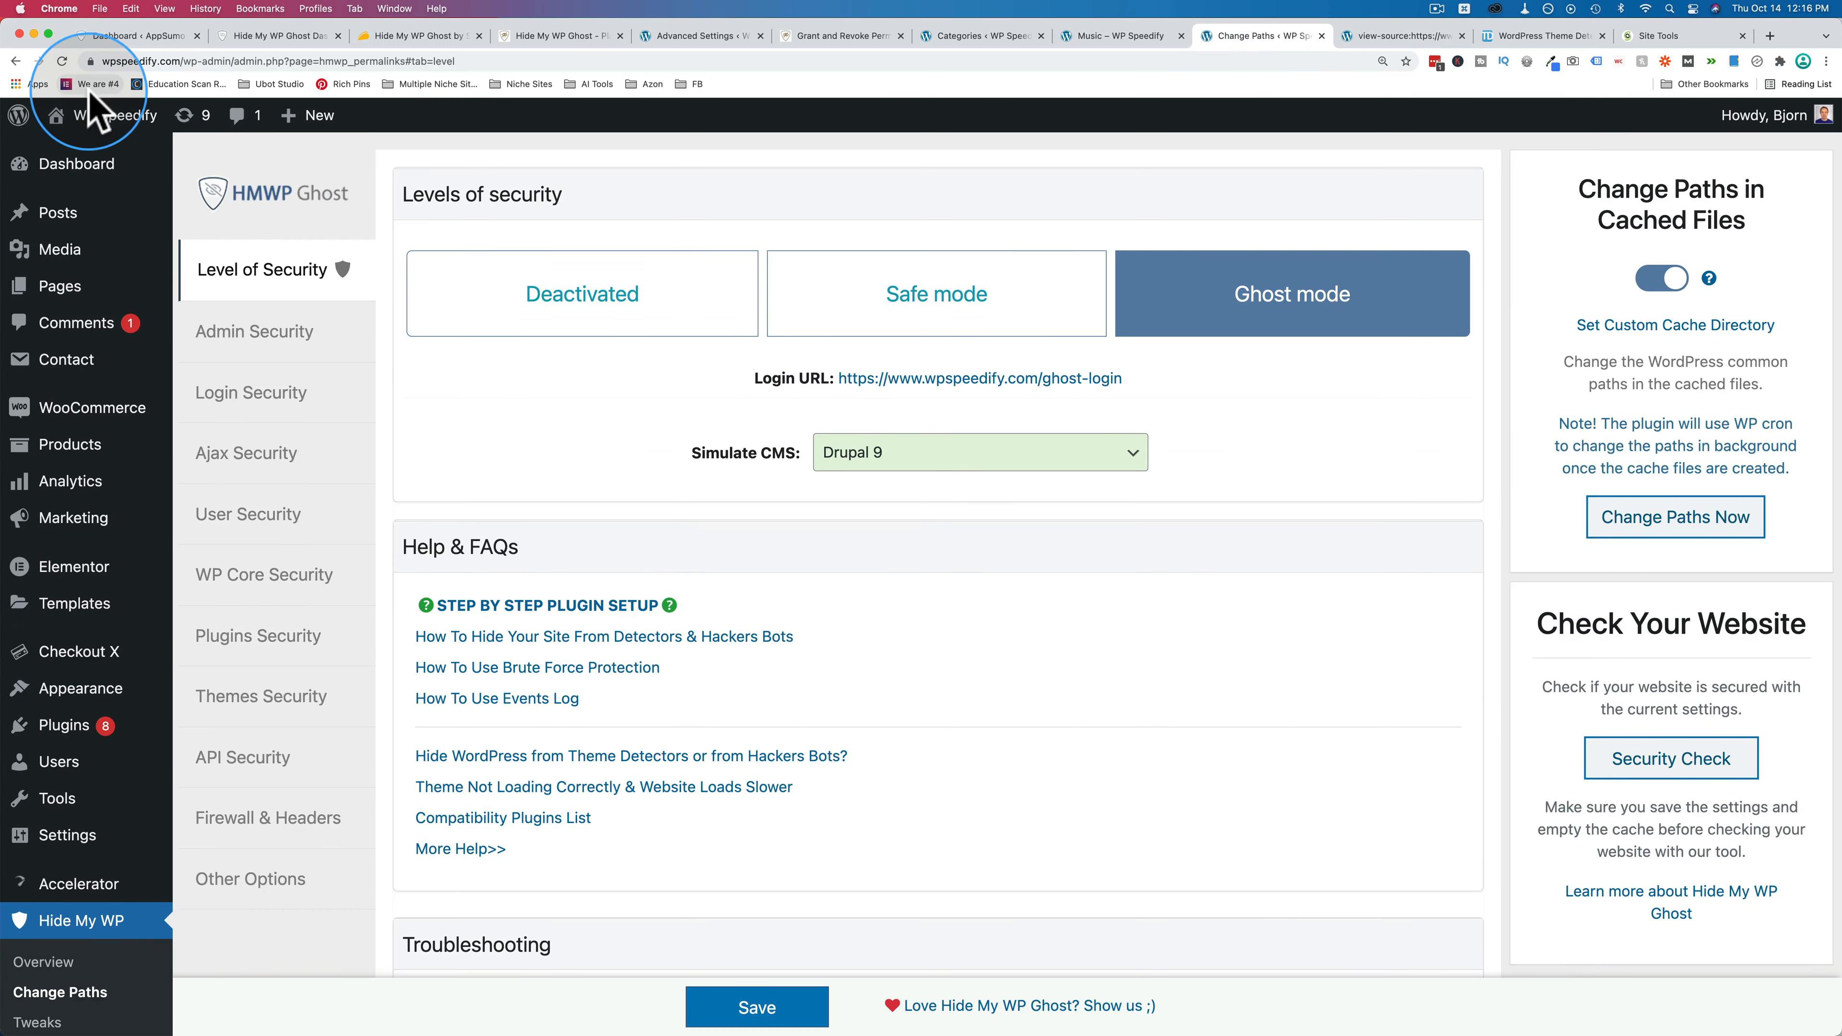
mouse_move(90, 117)
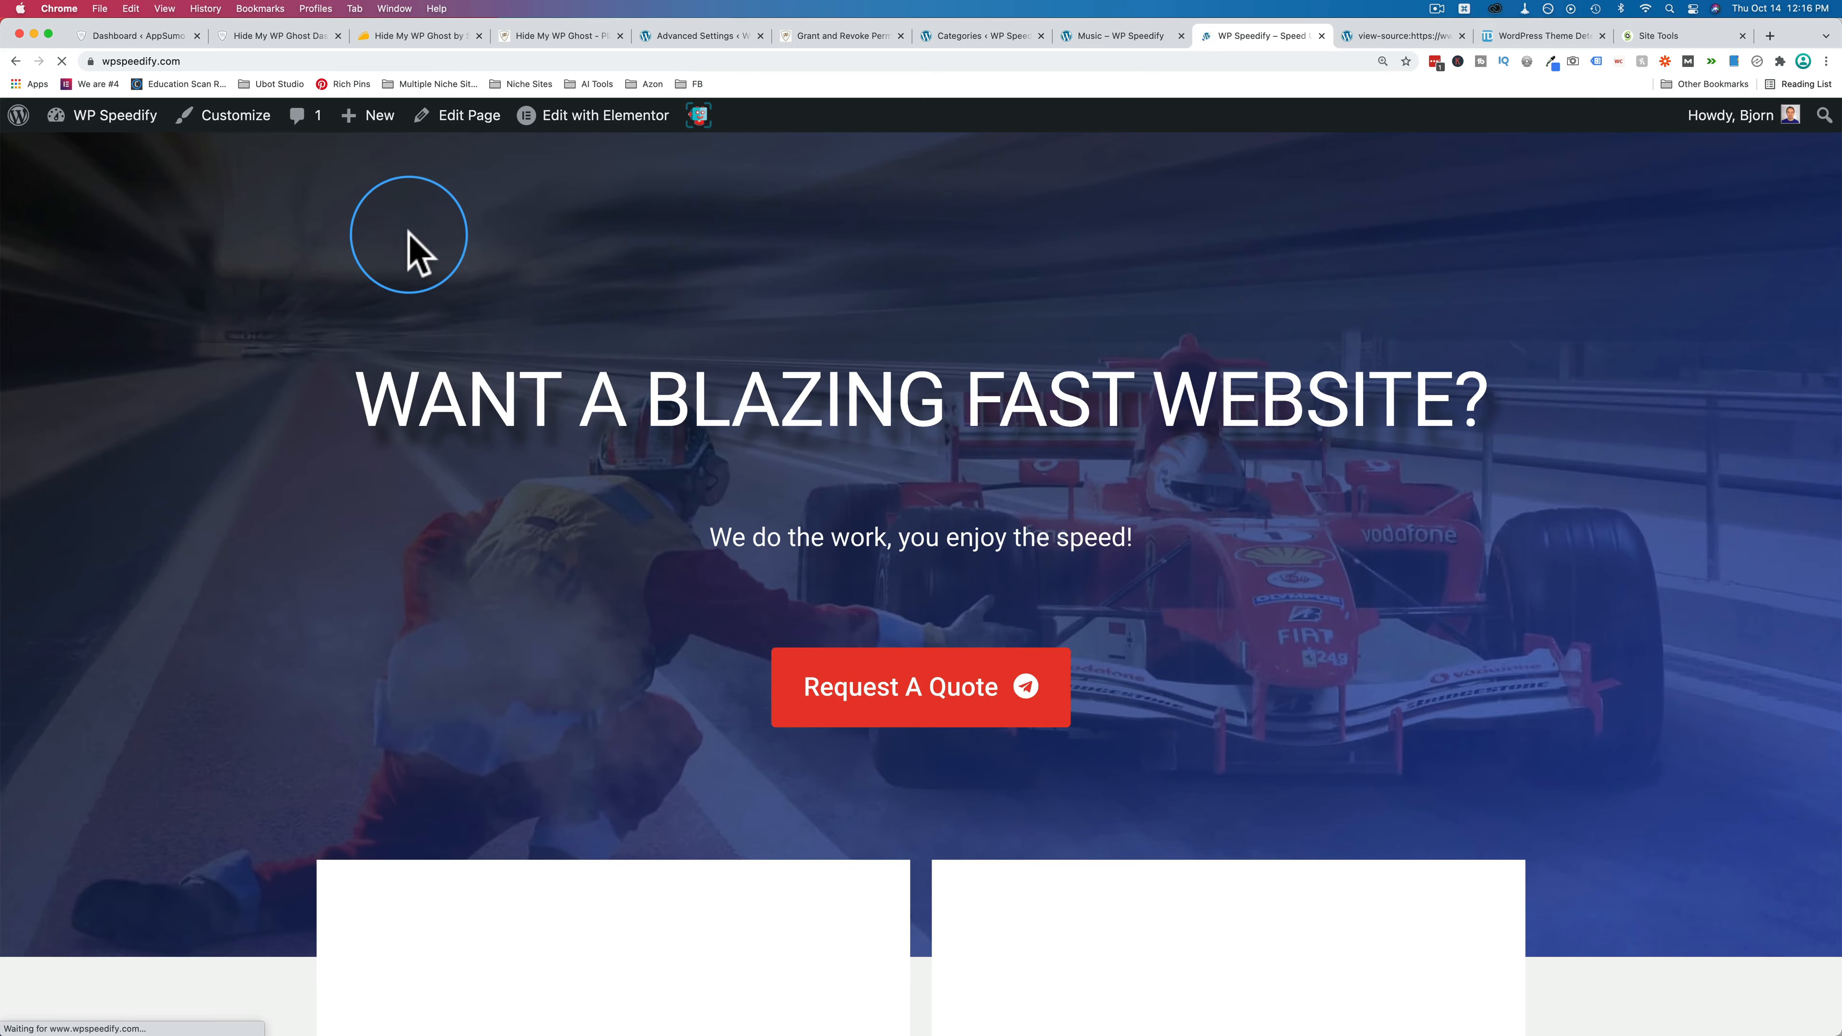
right_click(410, 236)
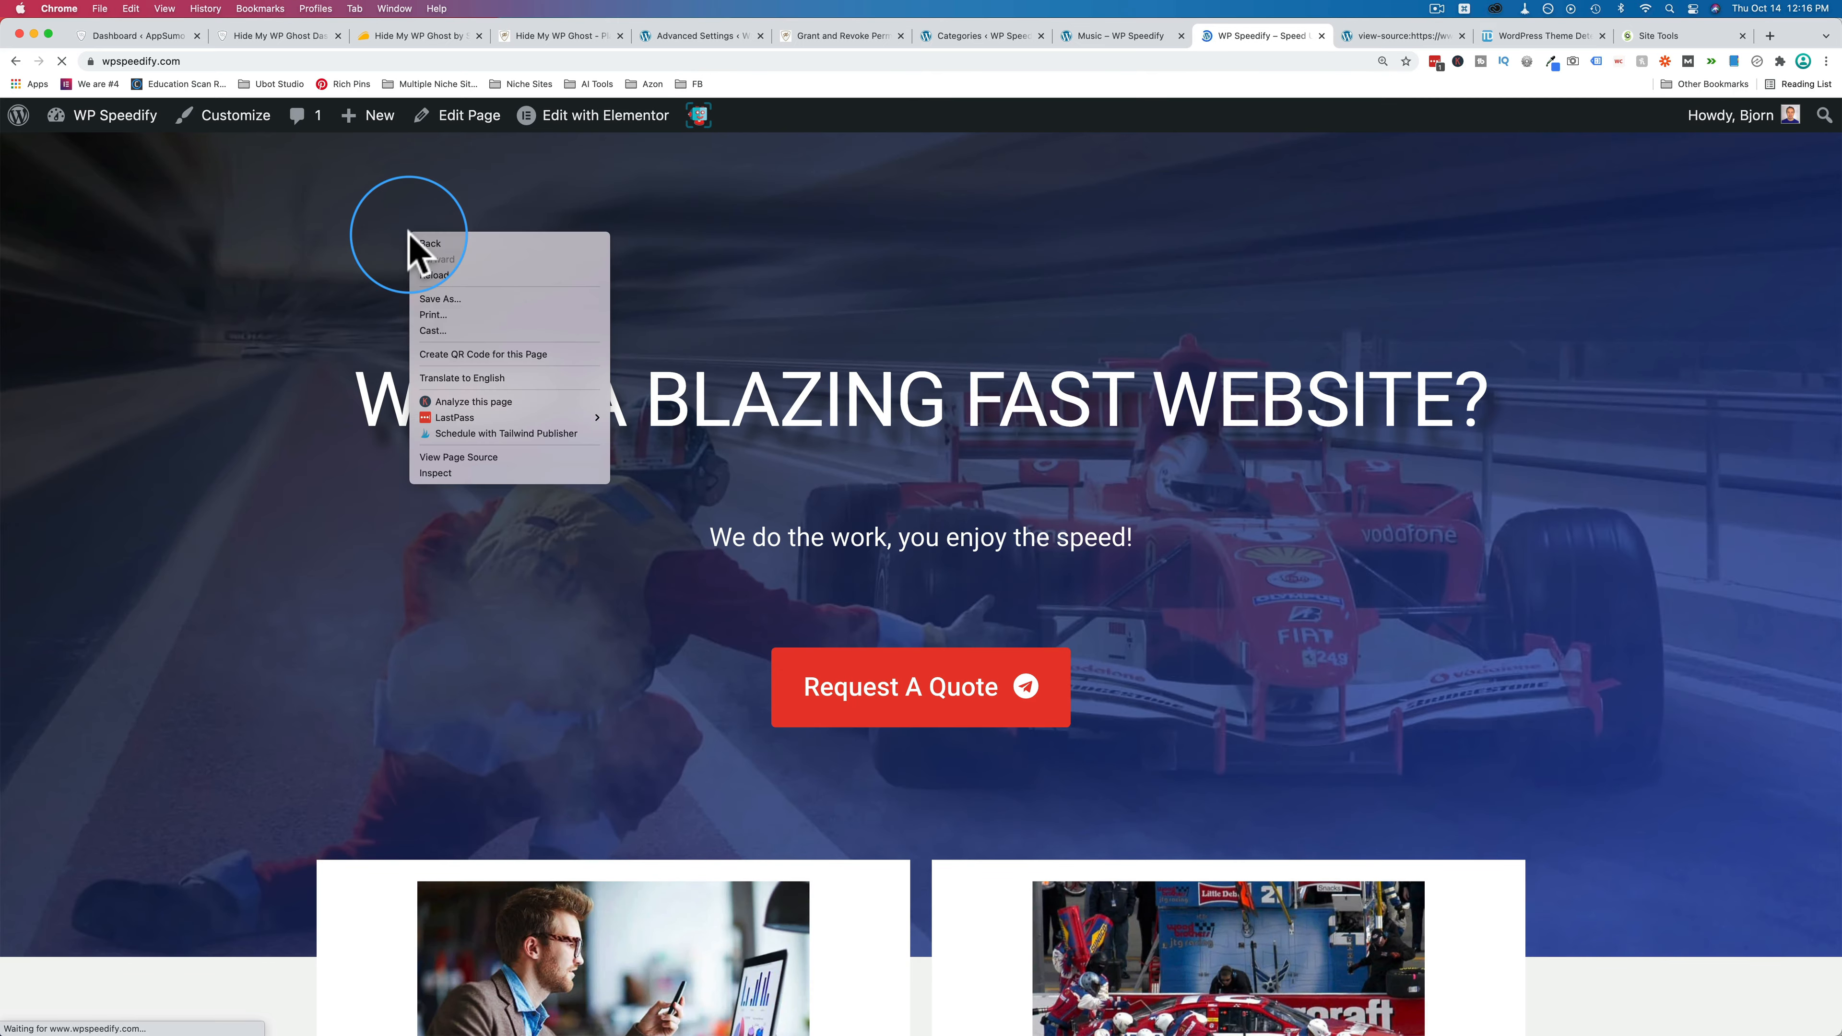
left_click(471, 457)
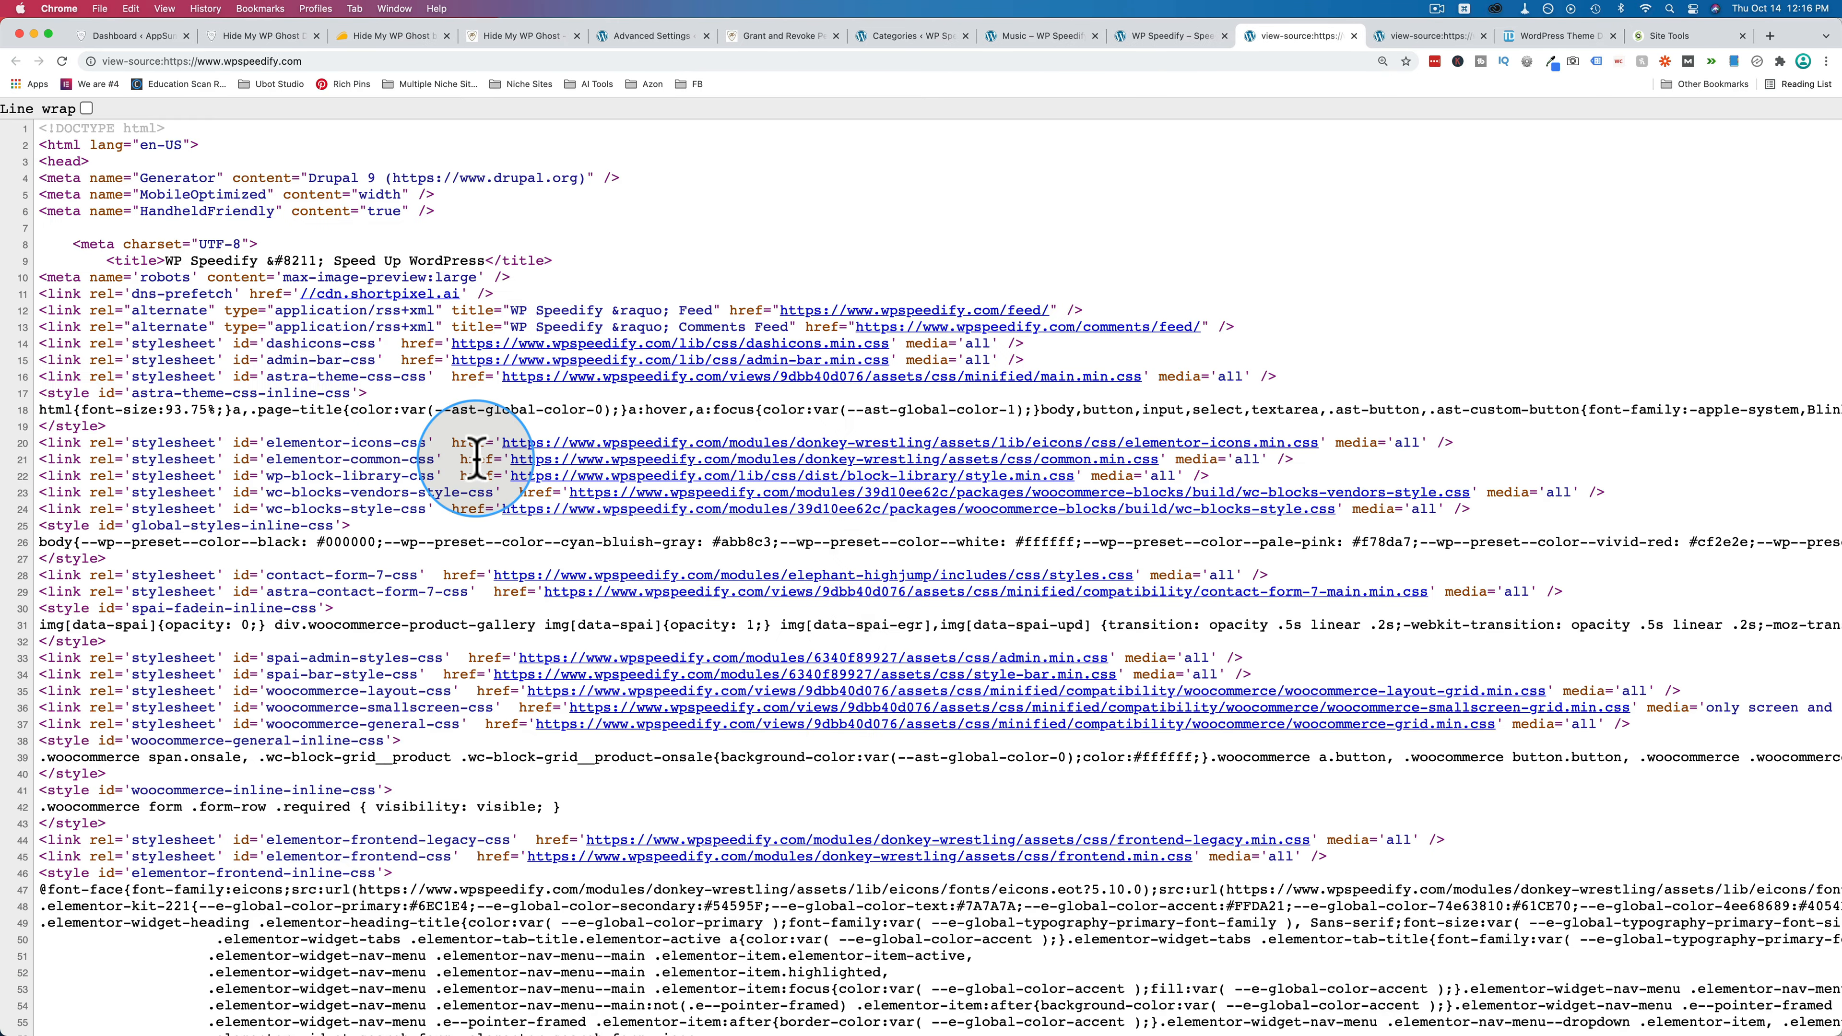
scroll(299, 544, "down", 1)
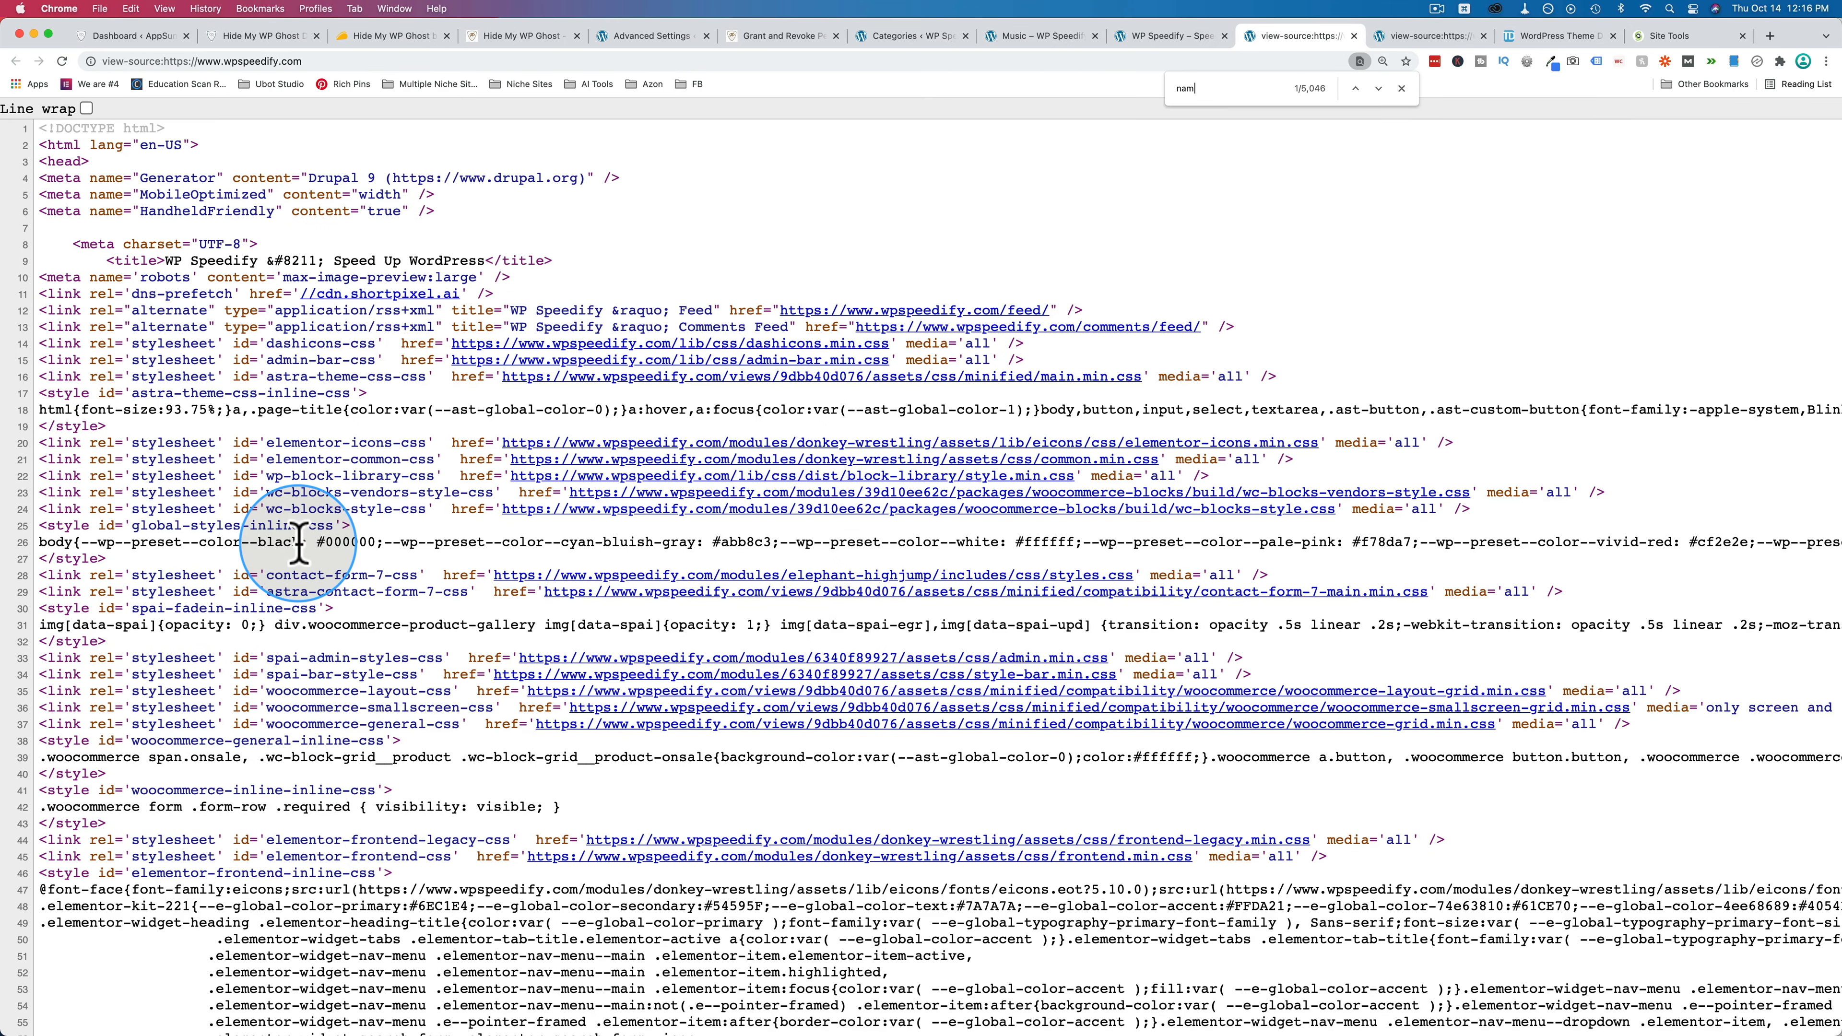
type("name=\"gener")
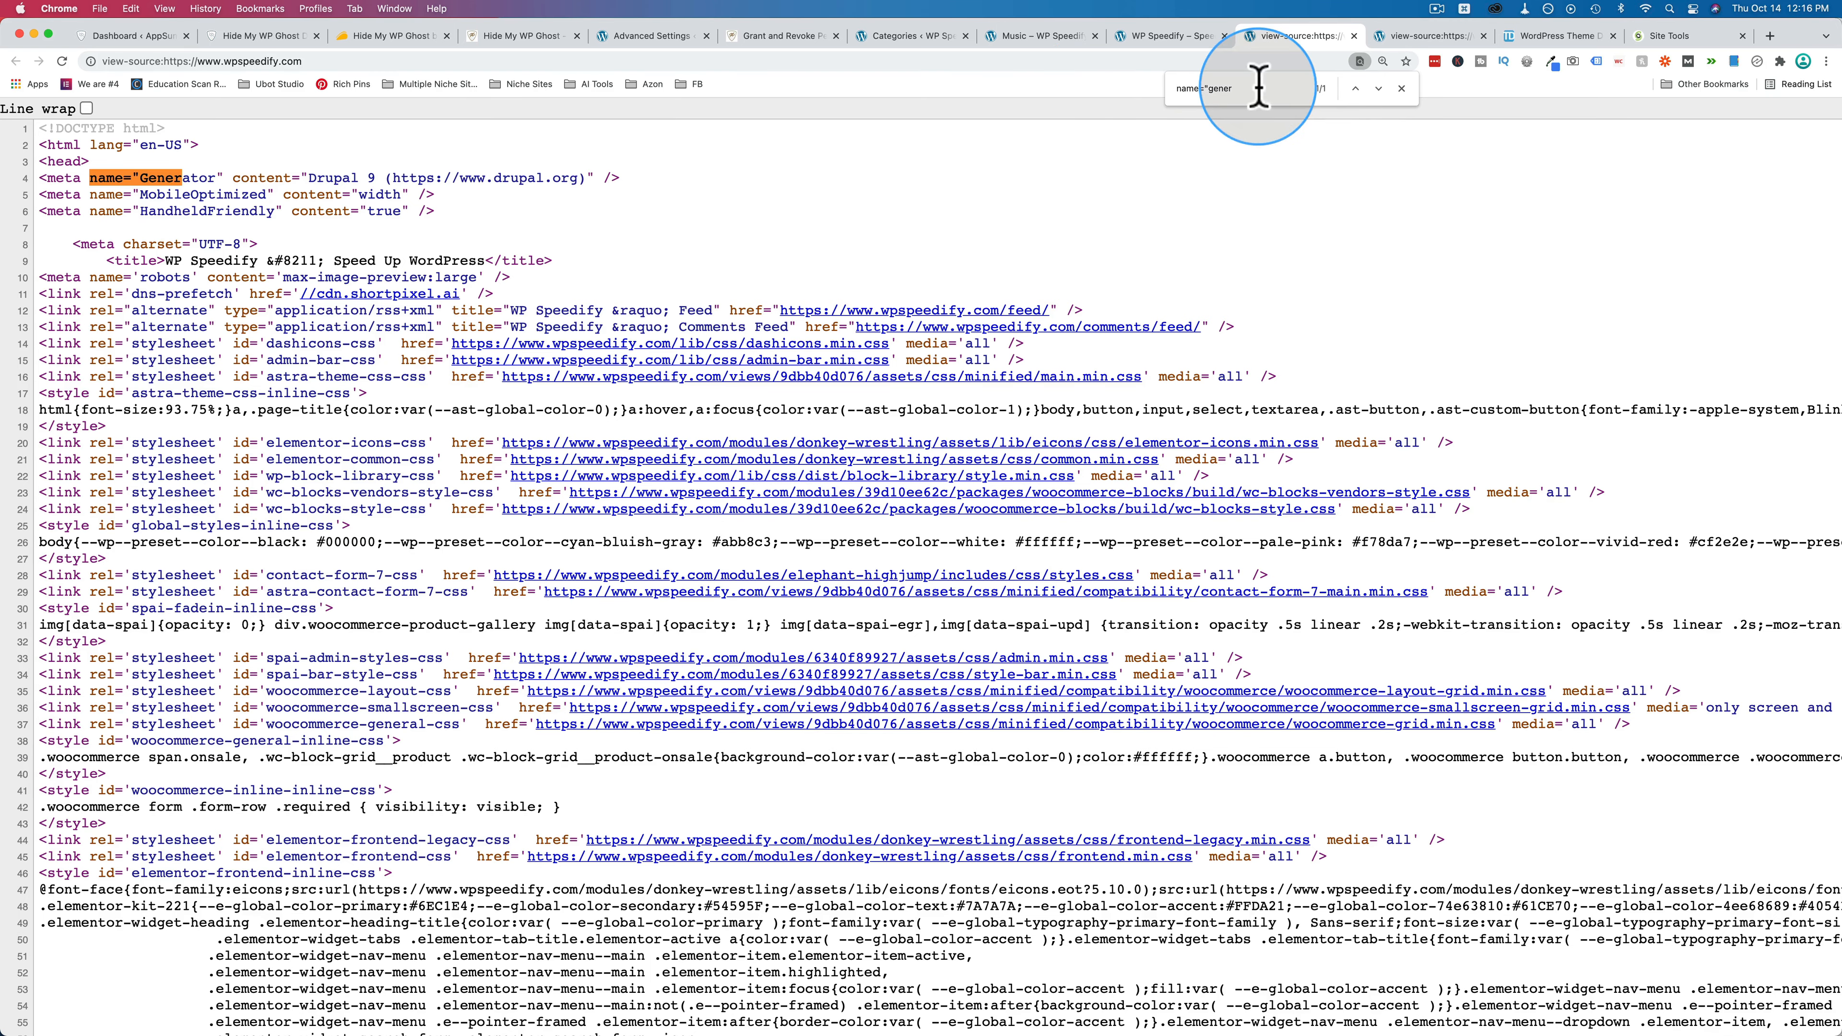
Search the earlier page source for name="gener and inspect the WordPress and WooCommerce generator meta tags.
left_click(1418, 35)
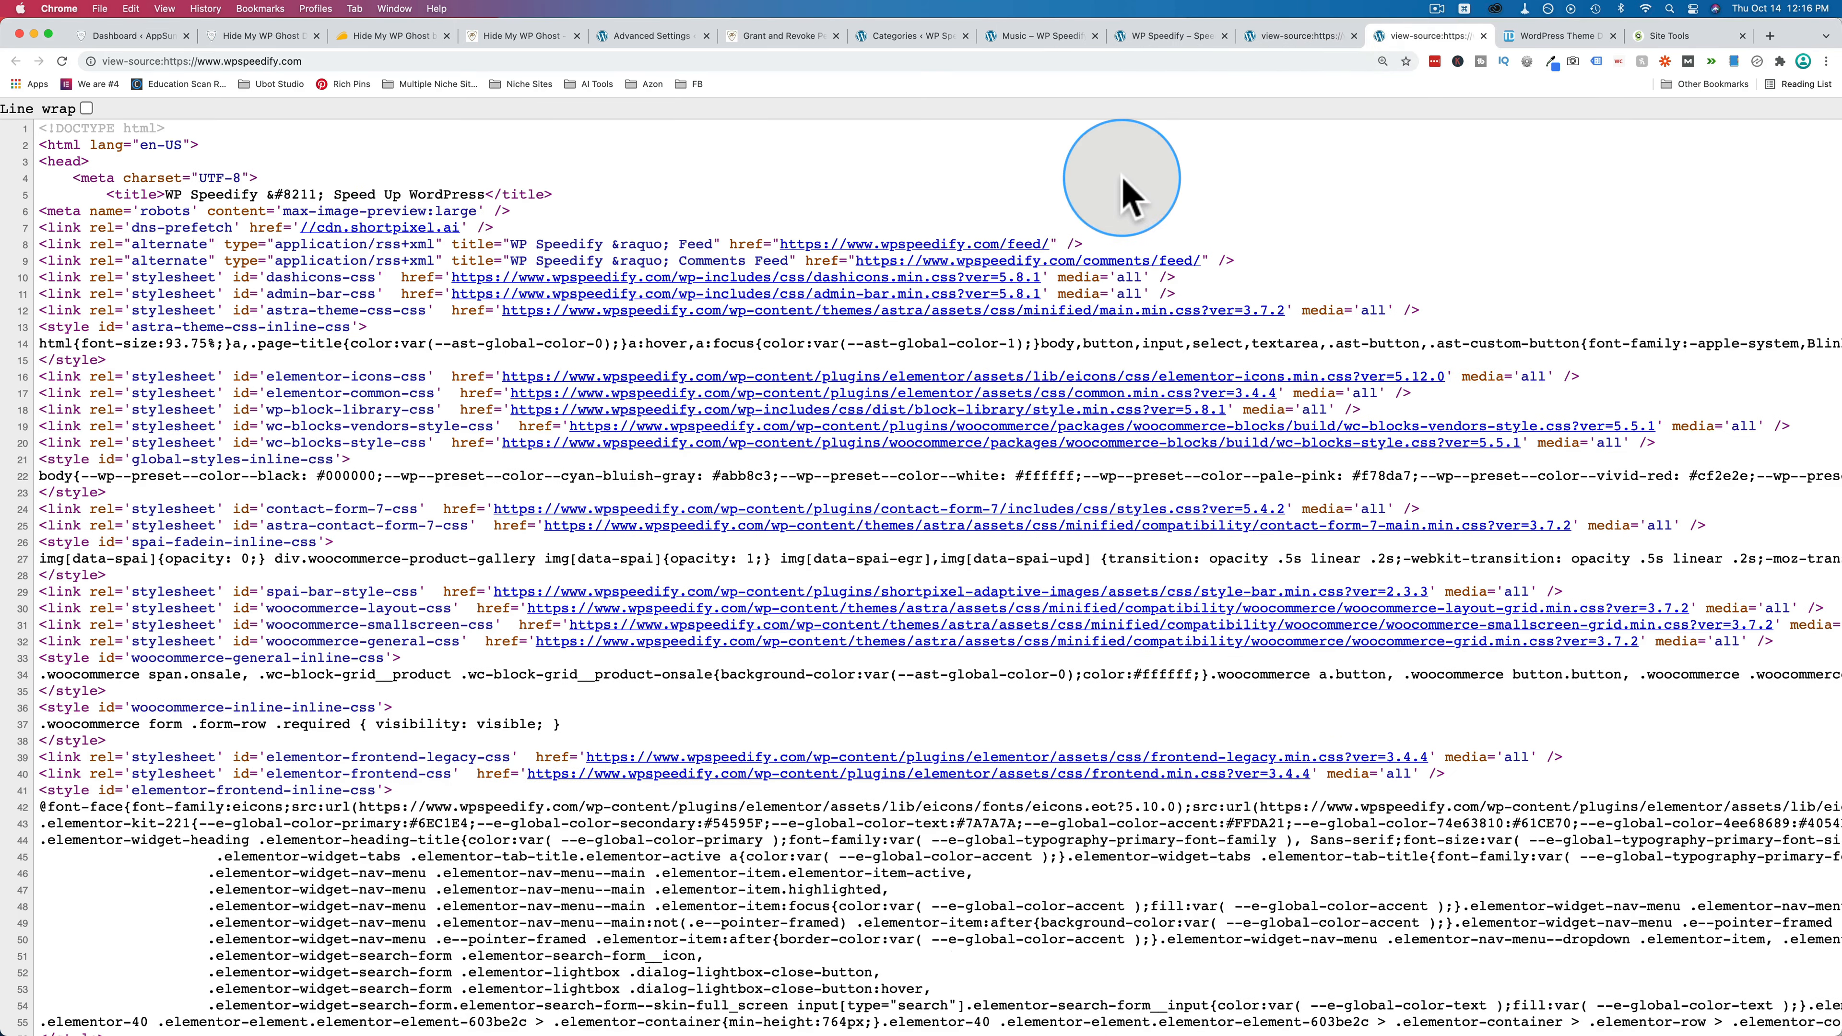
key("super+f")
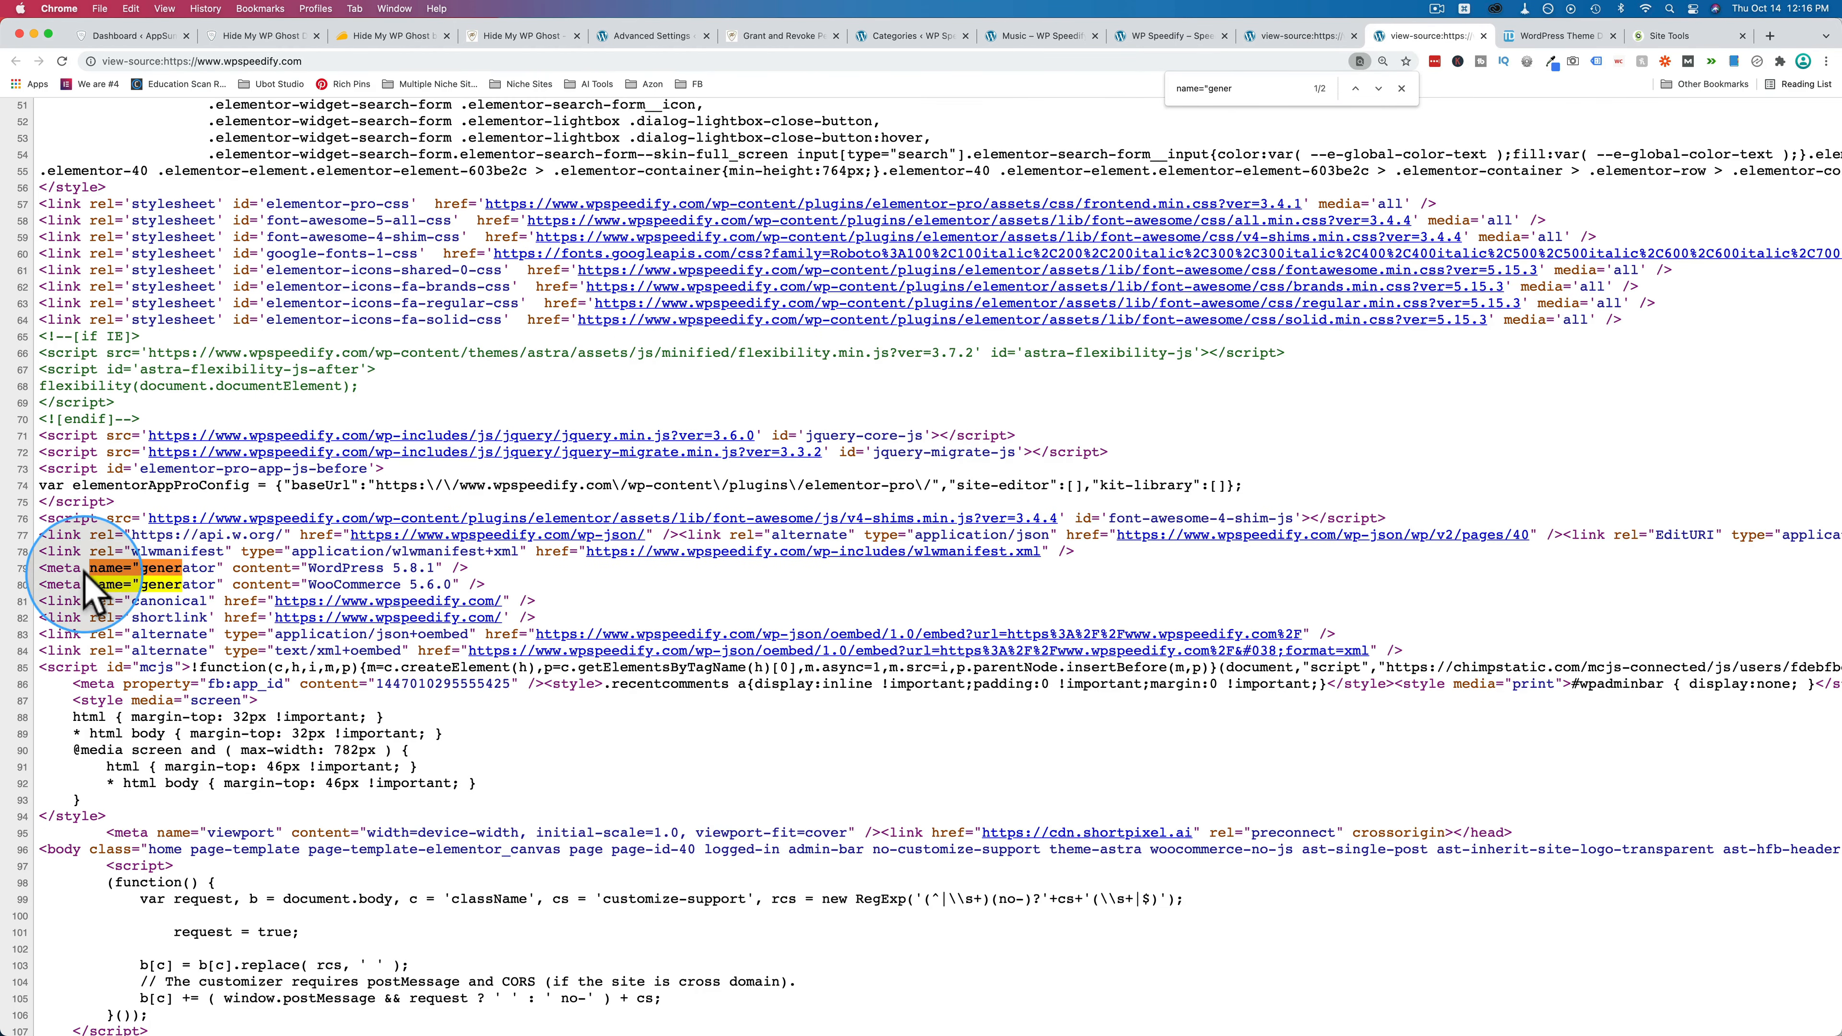
triple_click(41, 569)
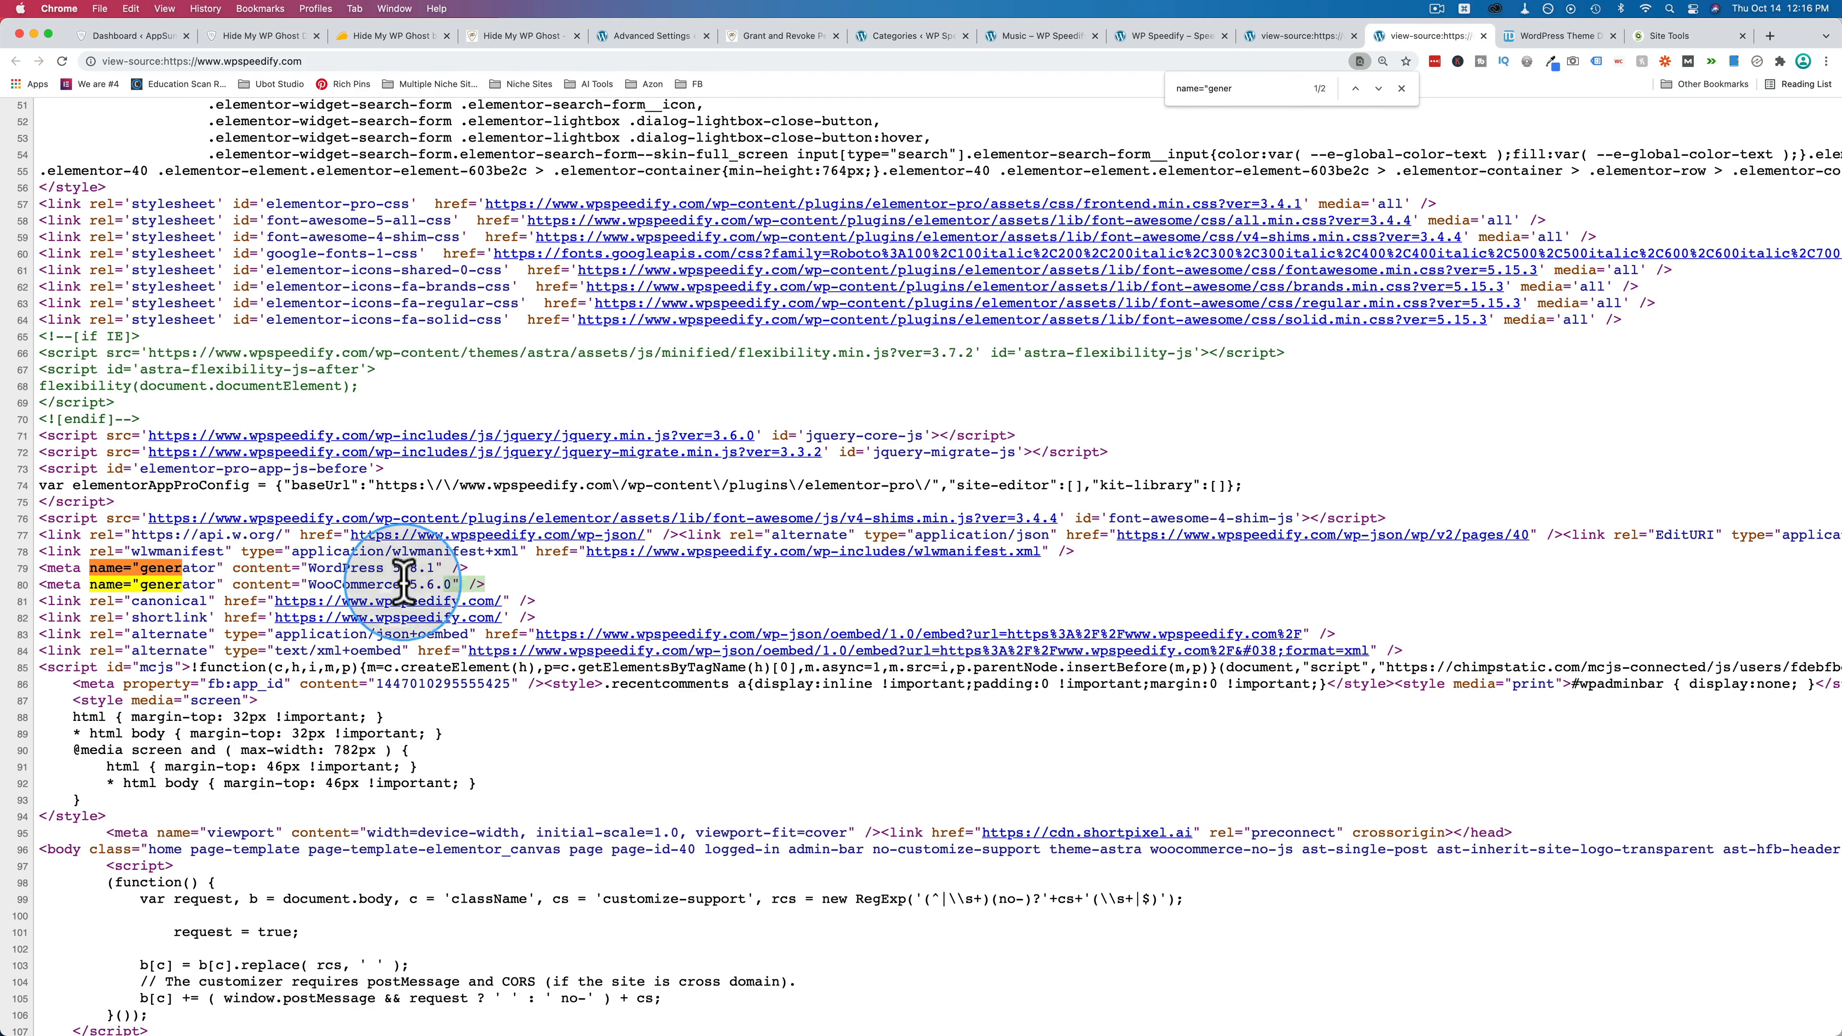
triple_click(45, 584)
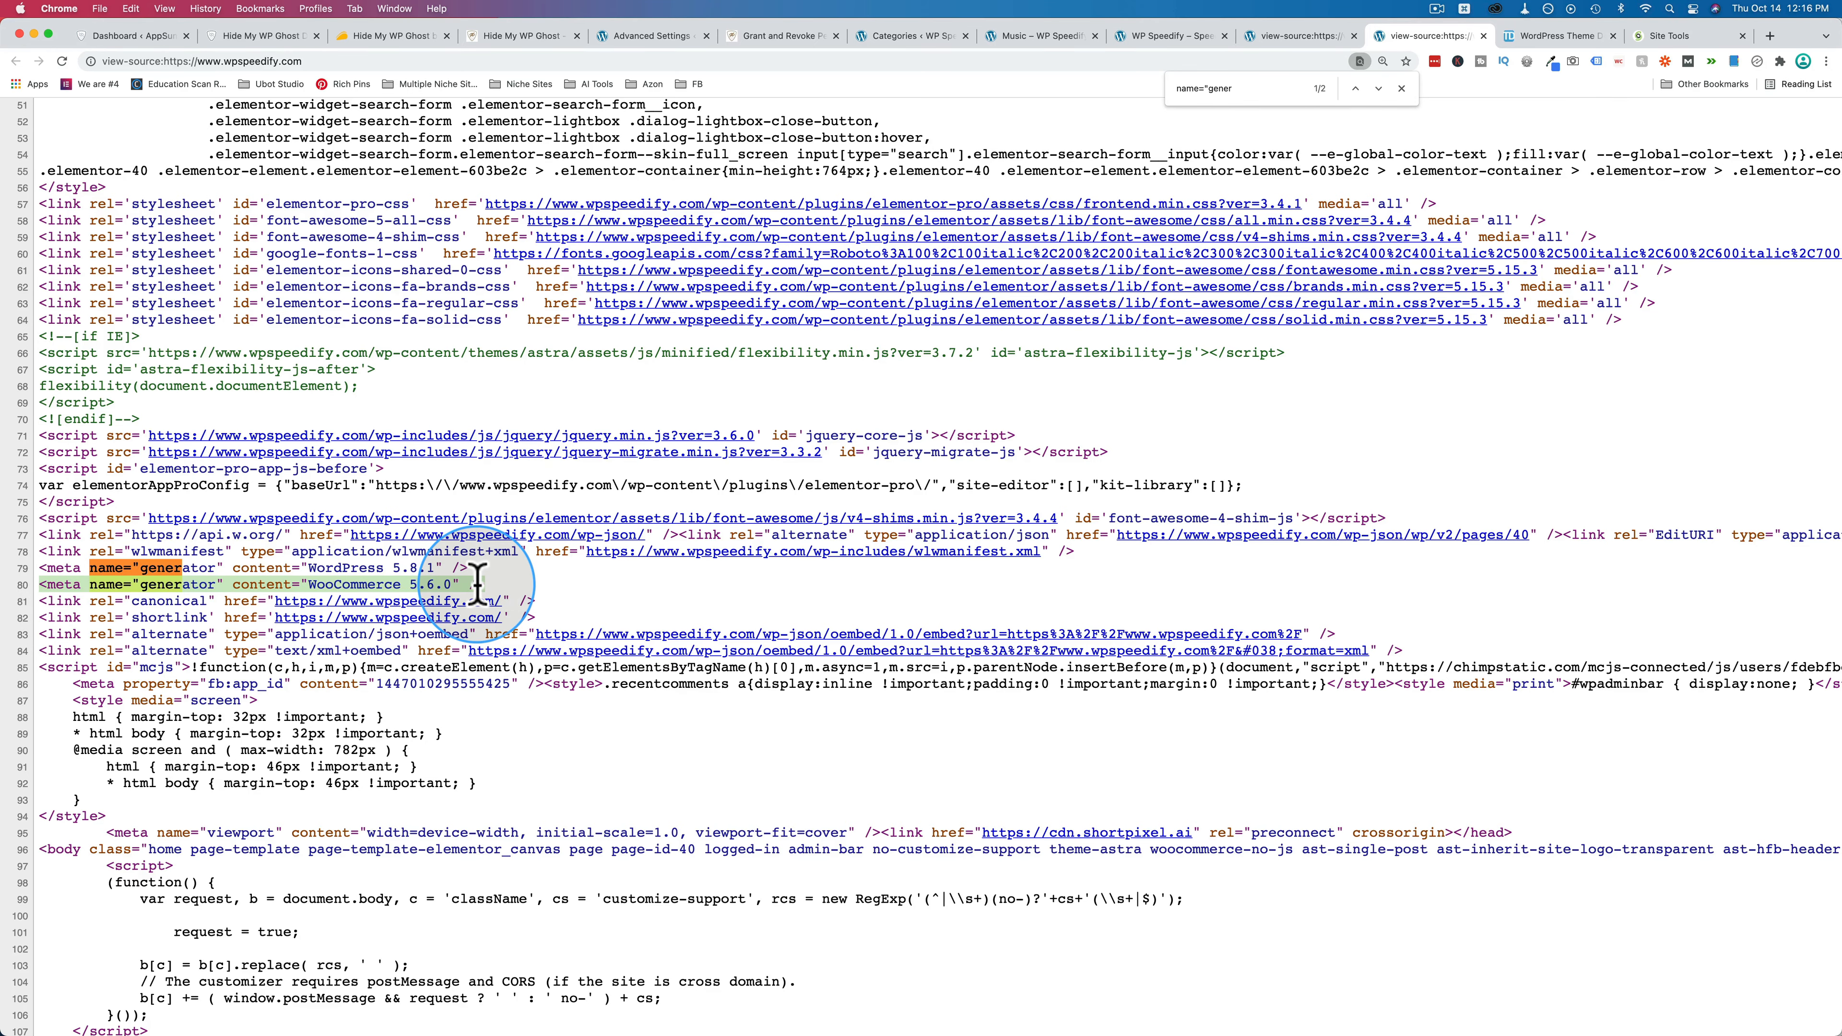
Return to the new page source and inspect its Generator meta tag for comparison.
left_click(1304, 38)
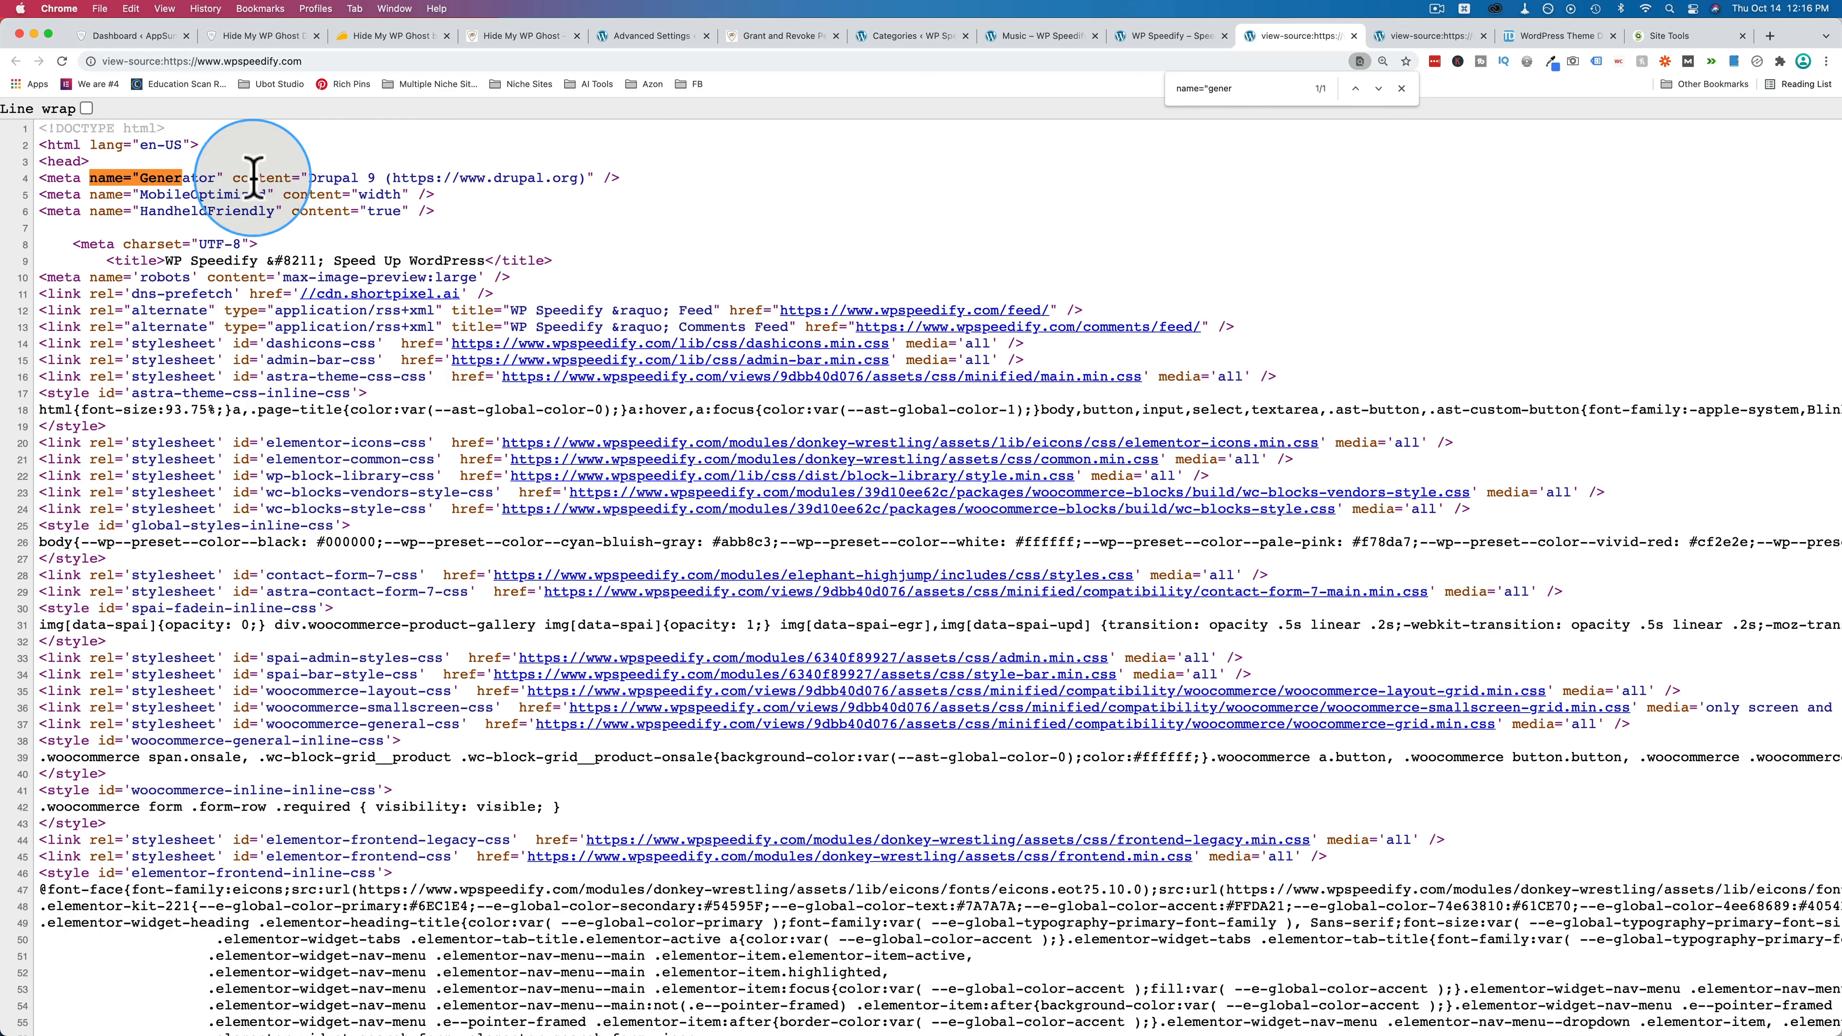
left_click_drag(593, 177, 34, 182)
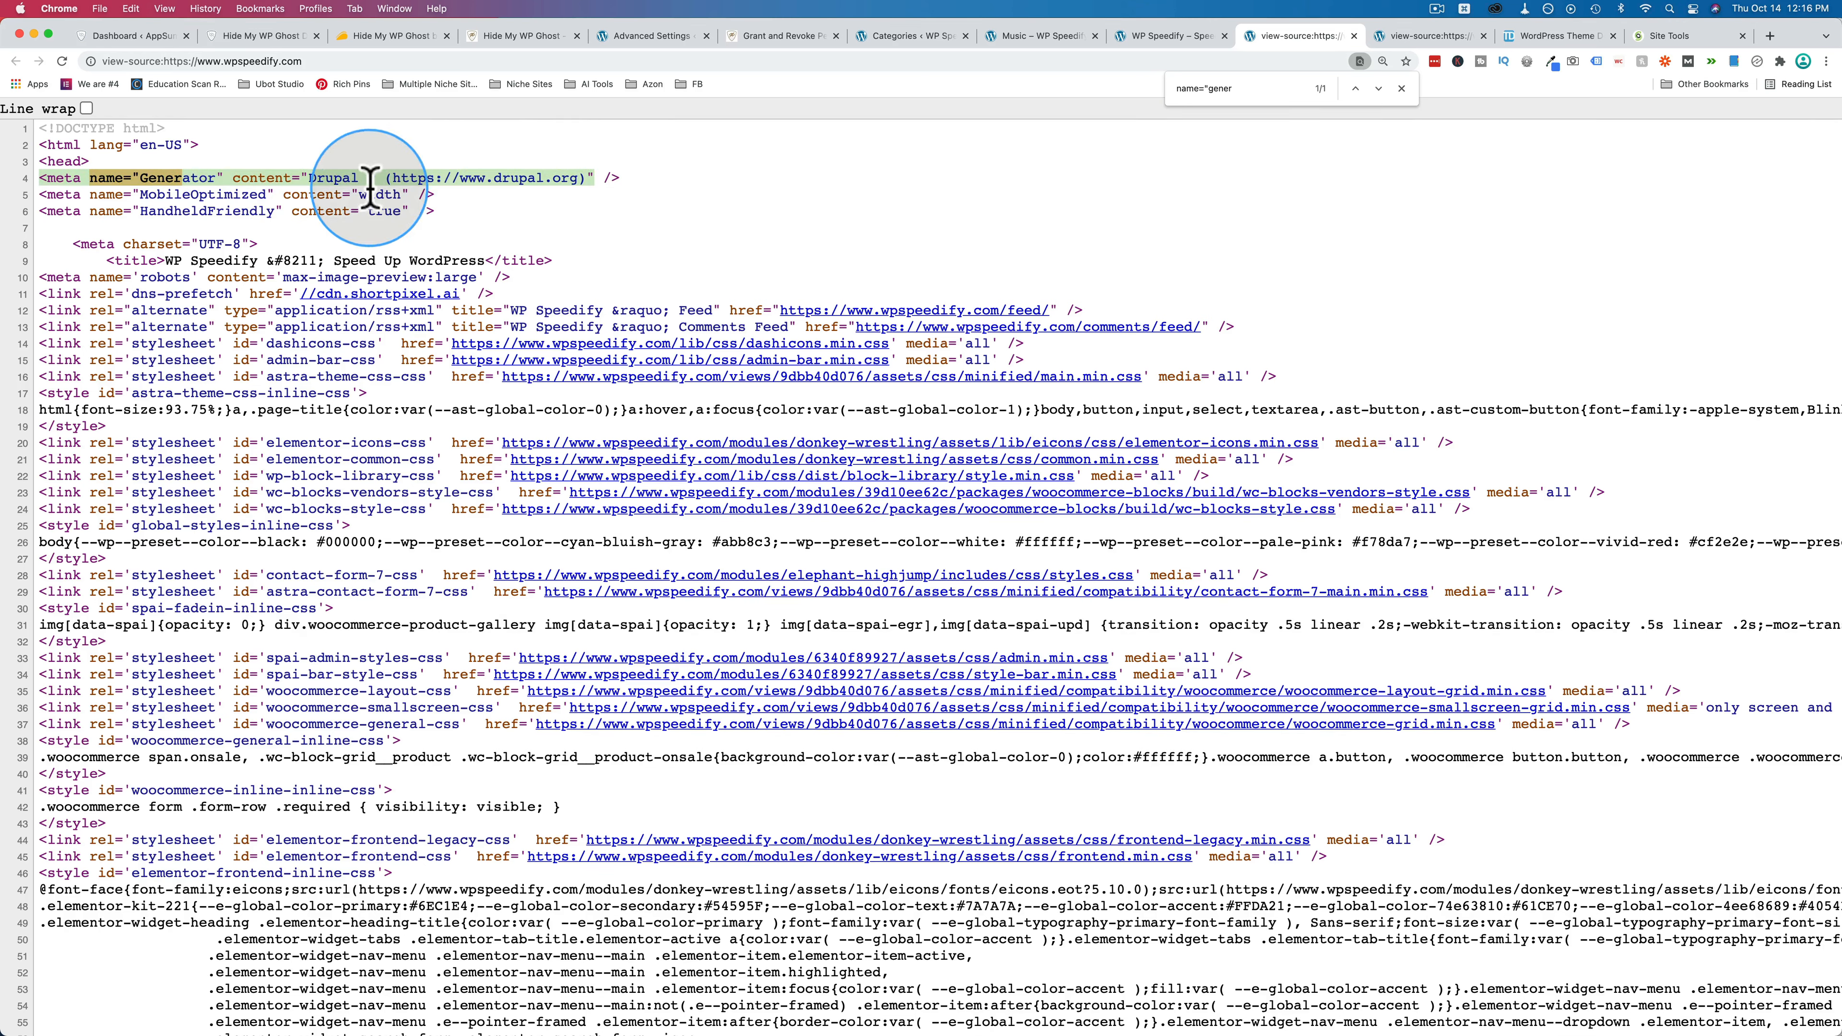
left_click(1301, 132)
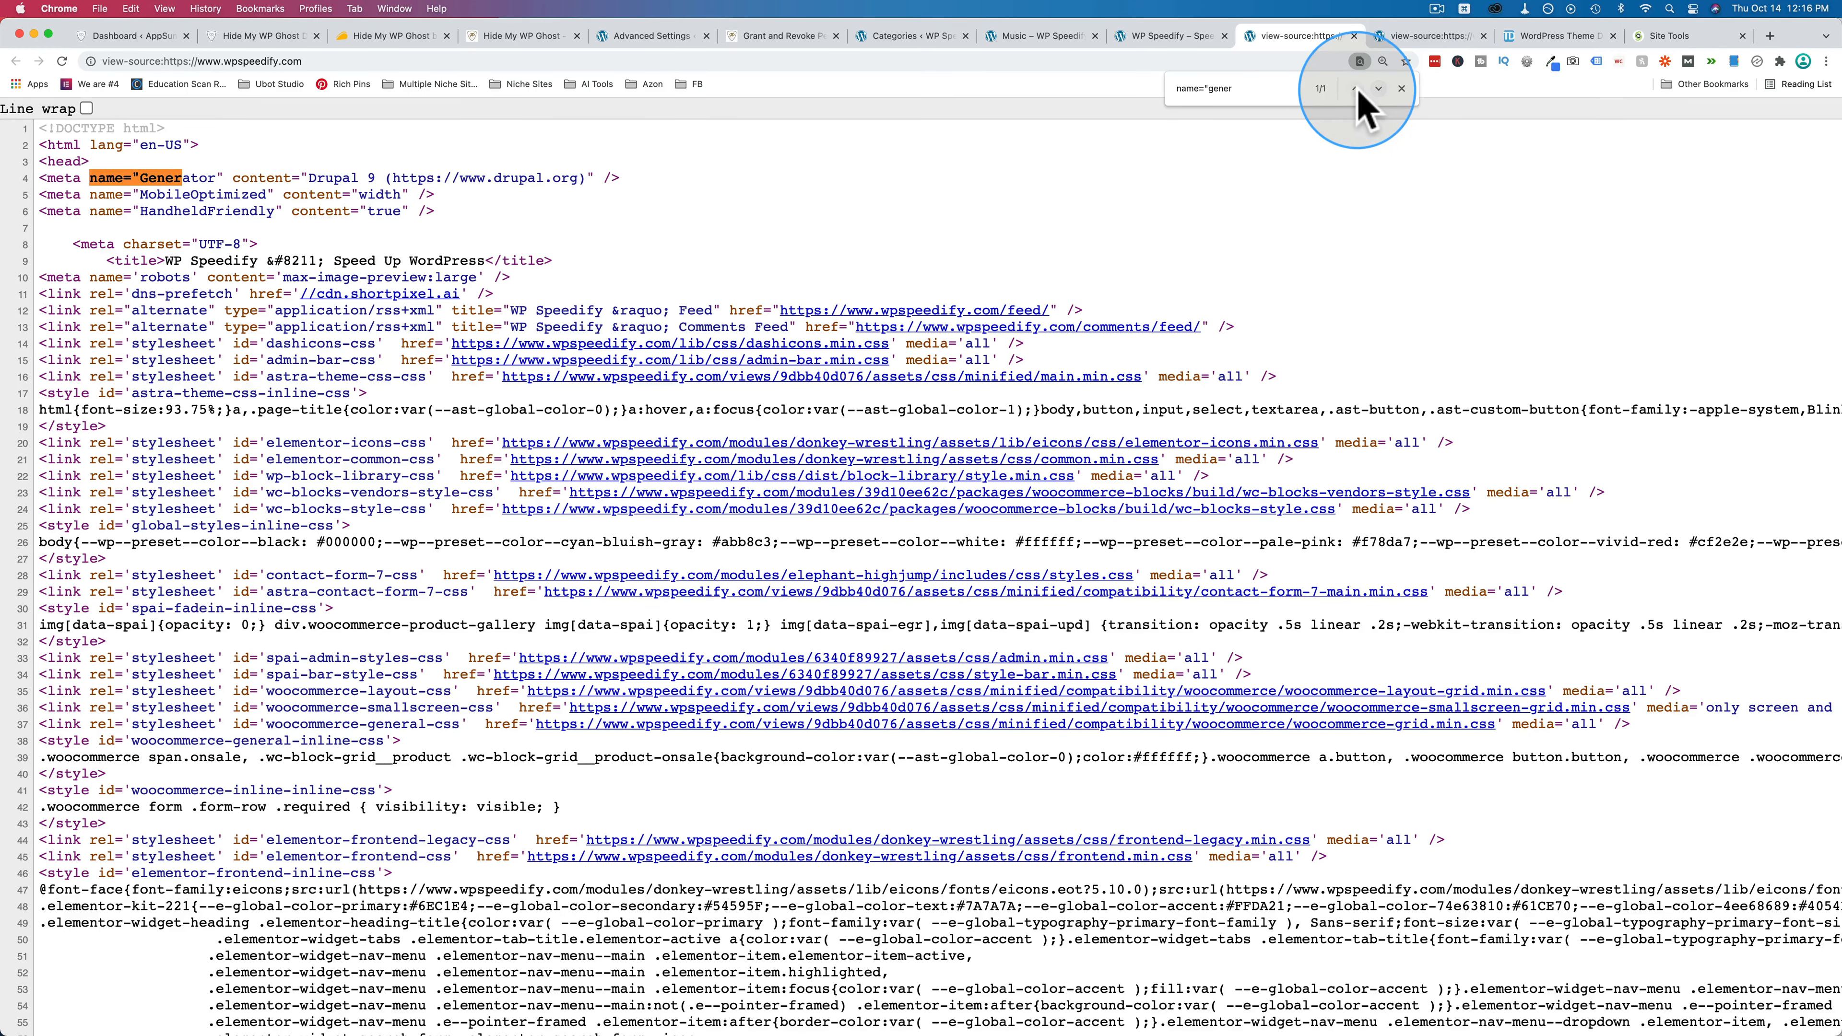
Go back to the earlier page source and highlight the wp-content/plugins path in the font-awesome-5-all stylesheet link.
left_click(1423, 36)
scroll(523, 450, "up", 3)
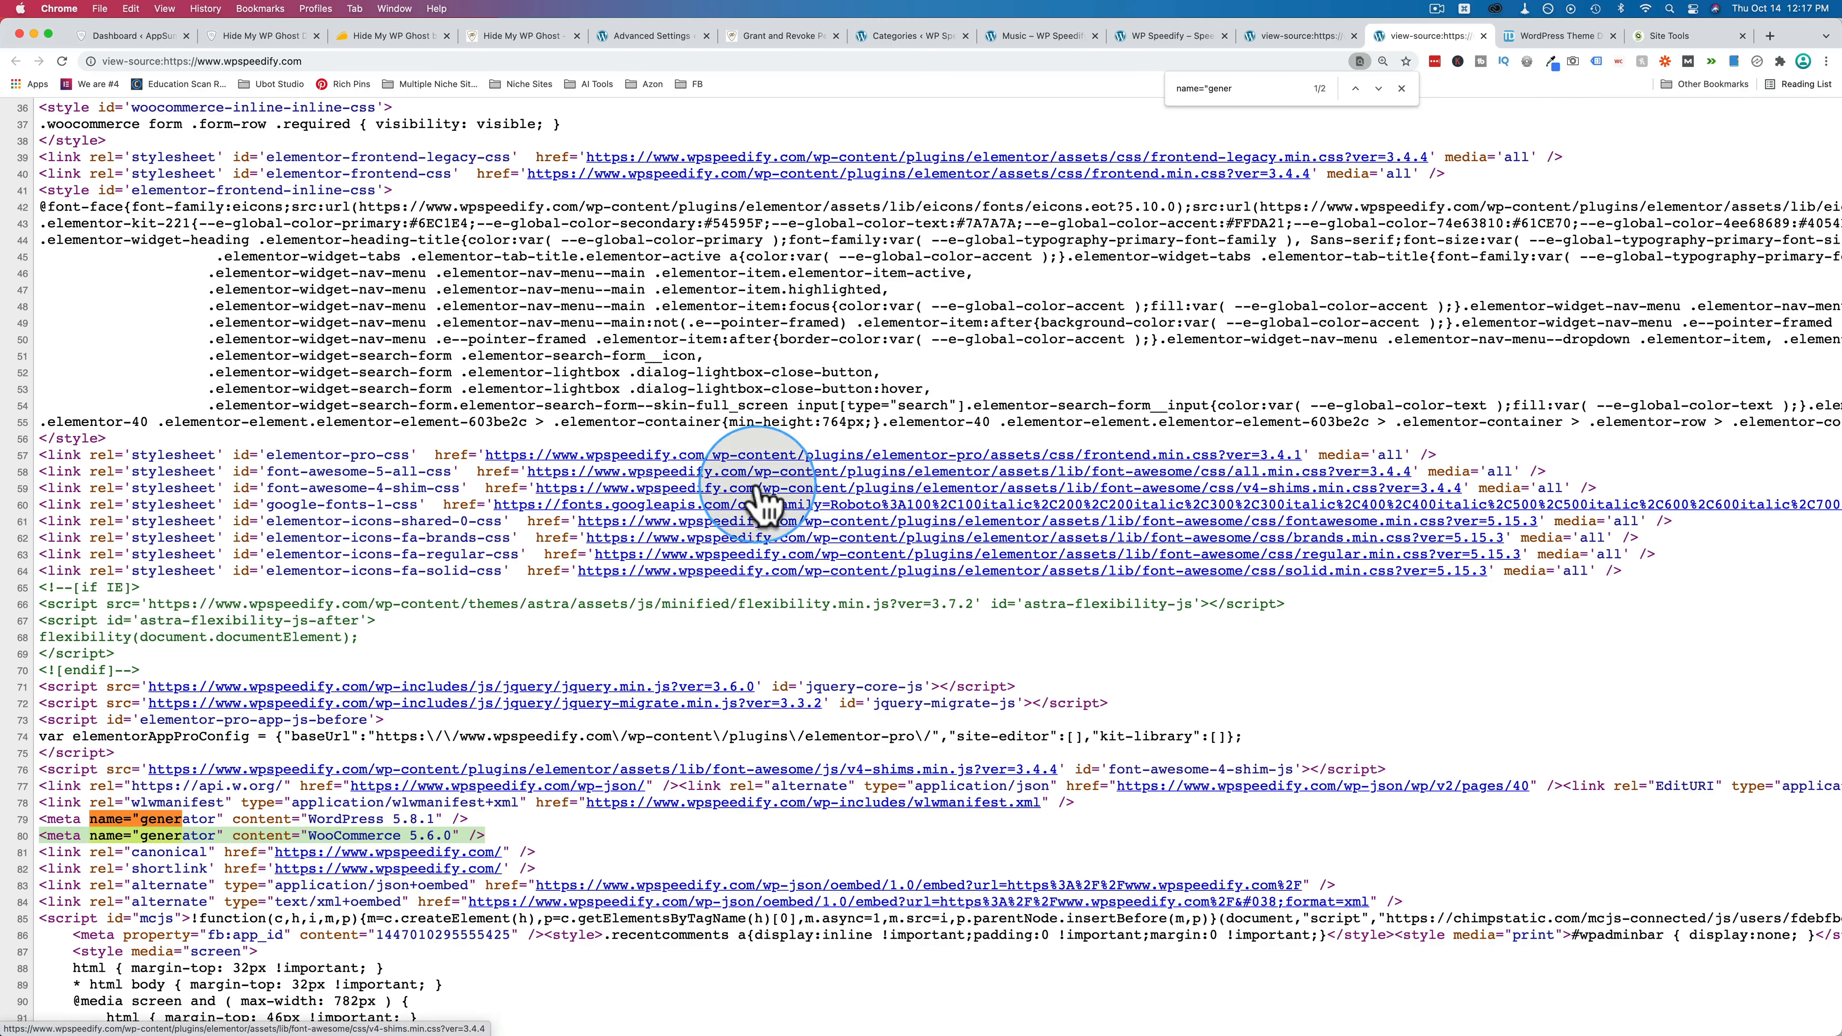
left_click_drag(528, 471, 880, 472)
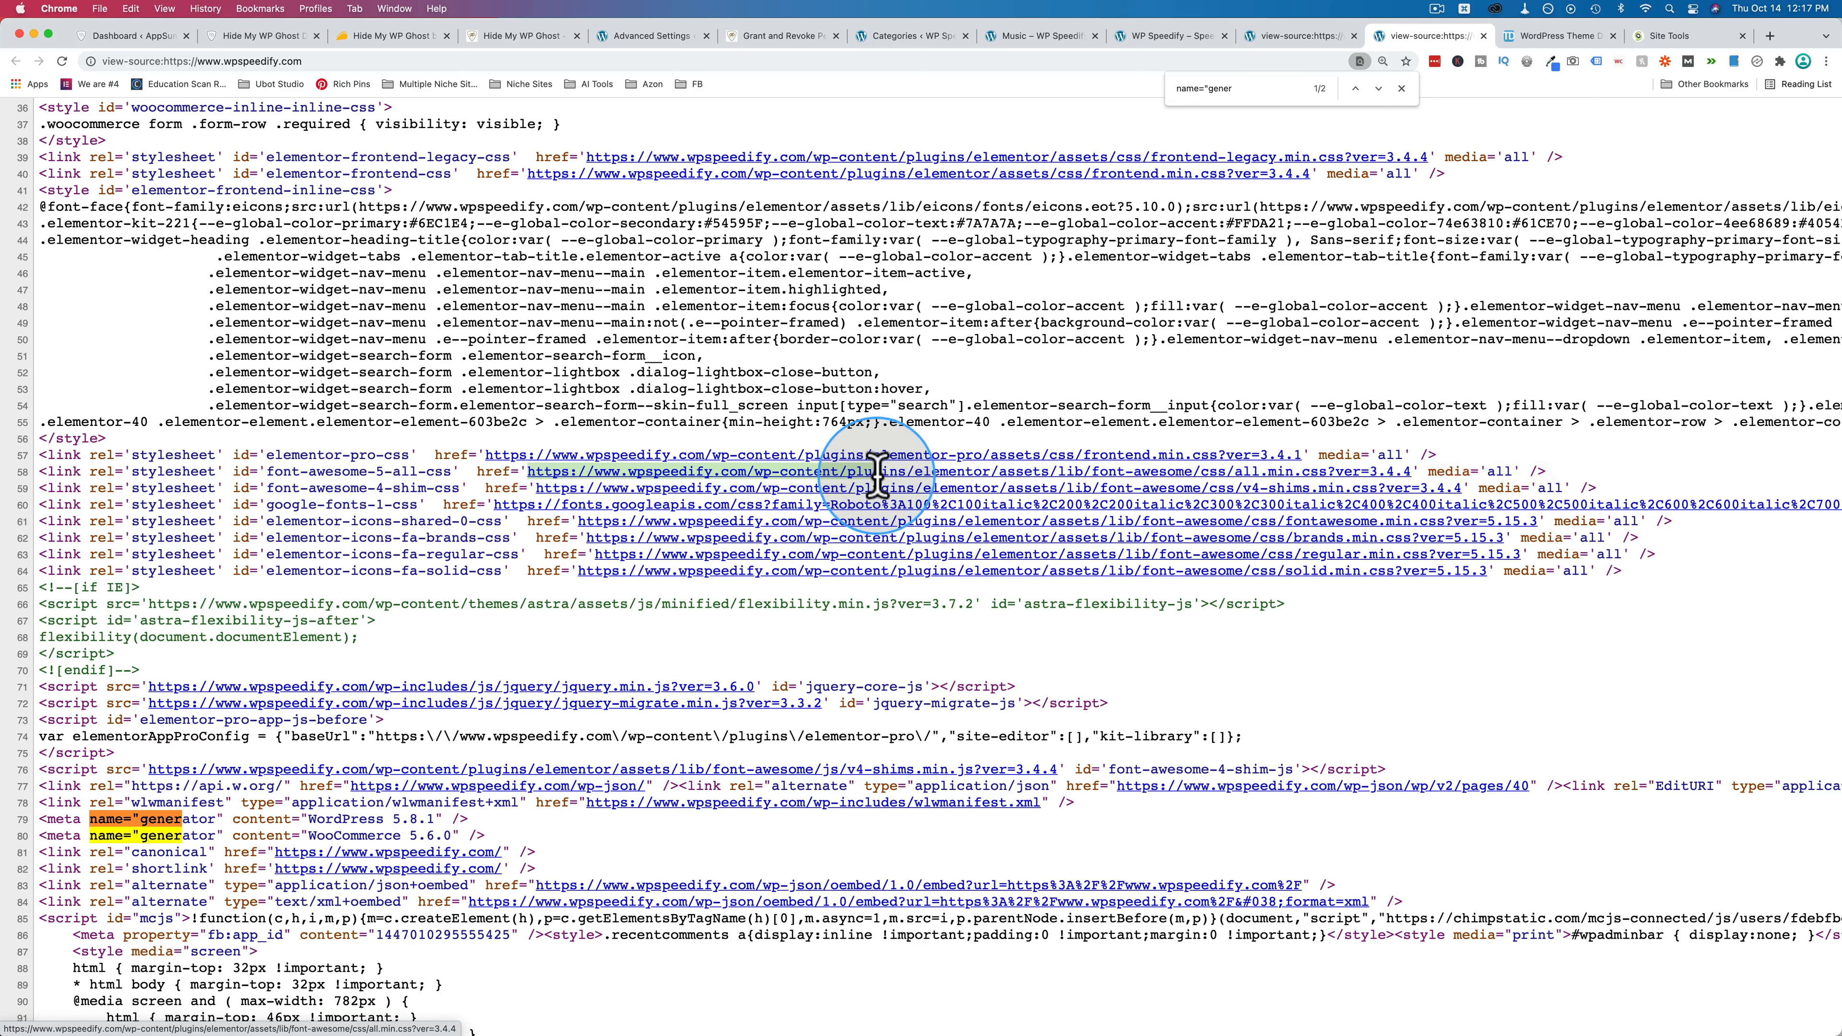
Search the new page source for wp-content, then close the search and return to the start of the source lines.
left_click(1266, 36)
scroll(384, 377, "down", 5)
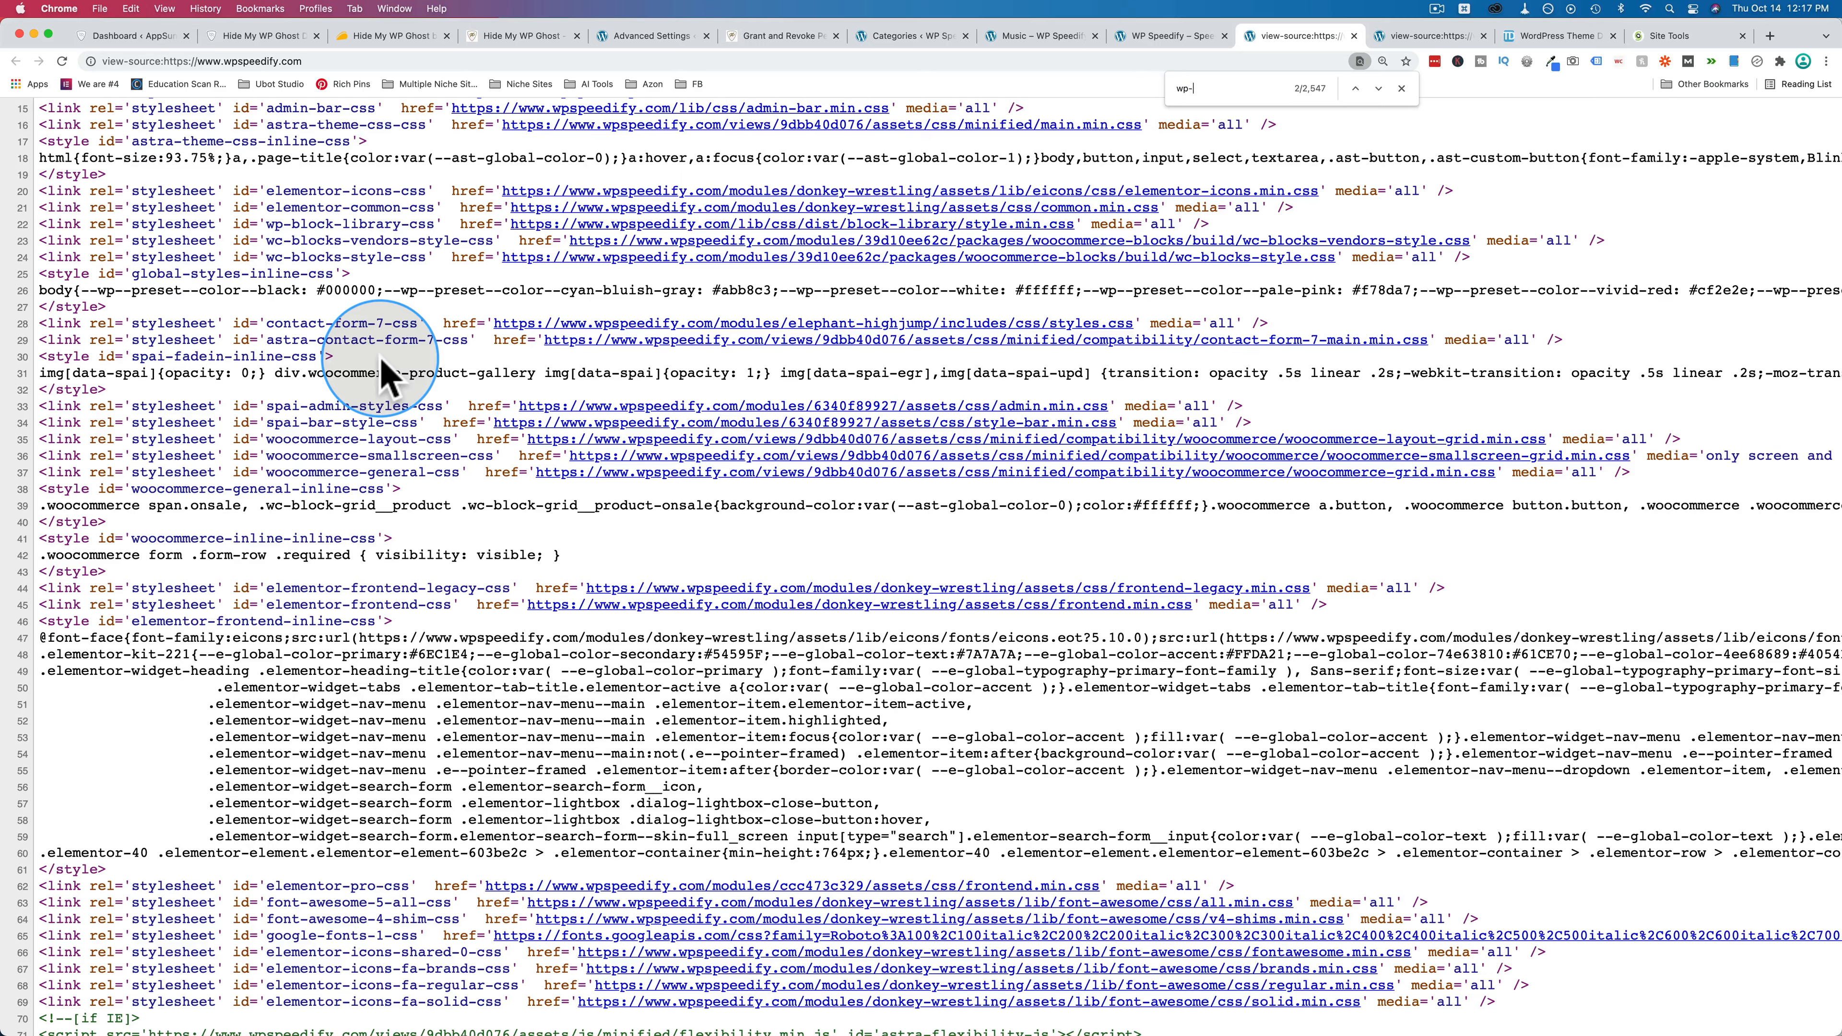
type("content")
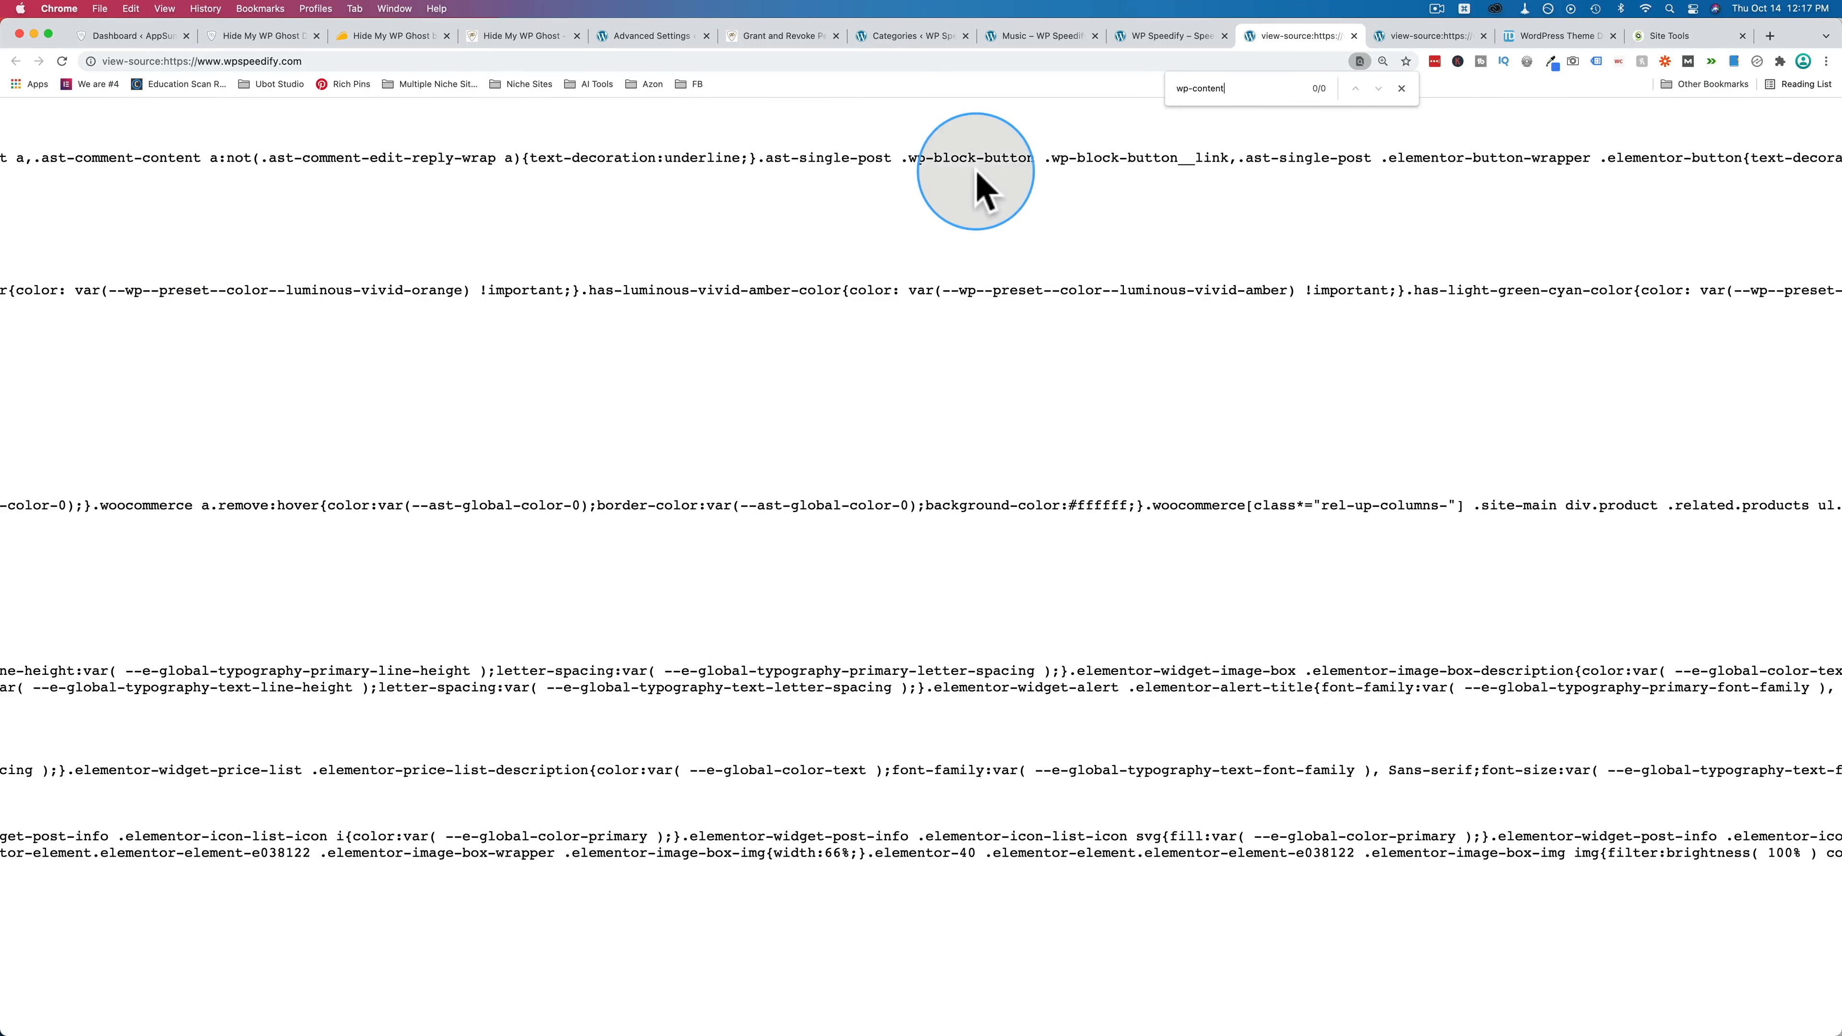
scroll(979, 193, "left", 15)
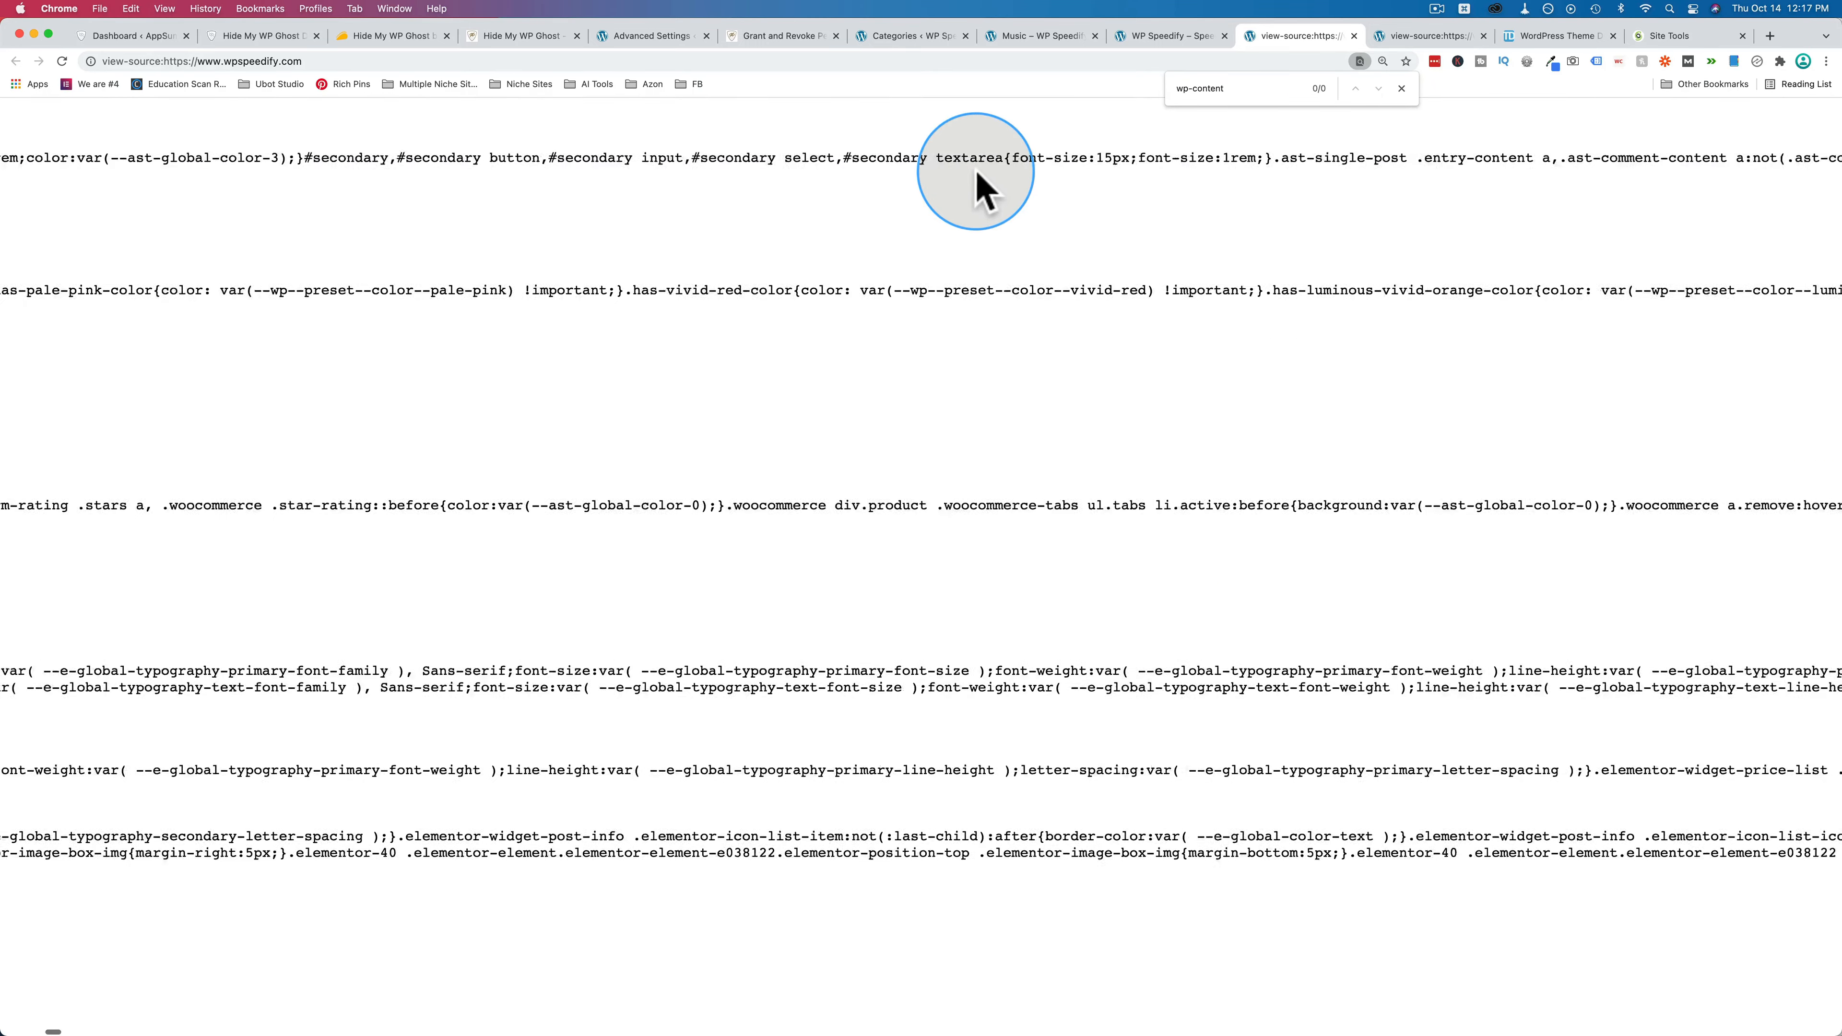
scroll(1099, 236, "left", 10)
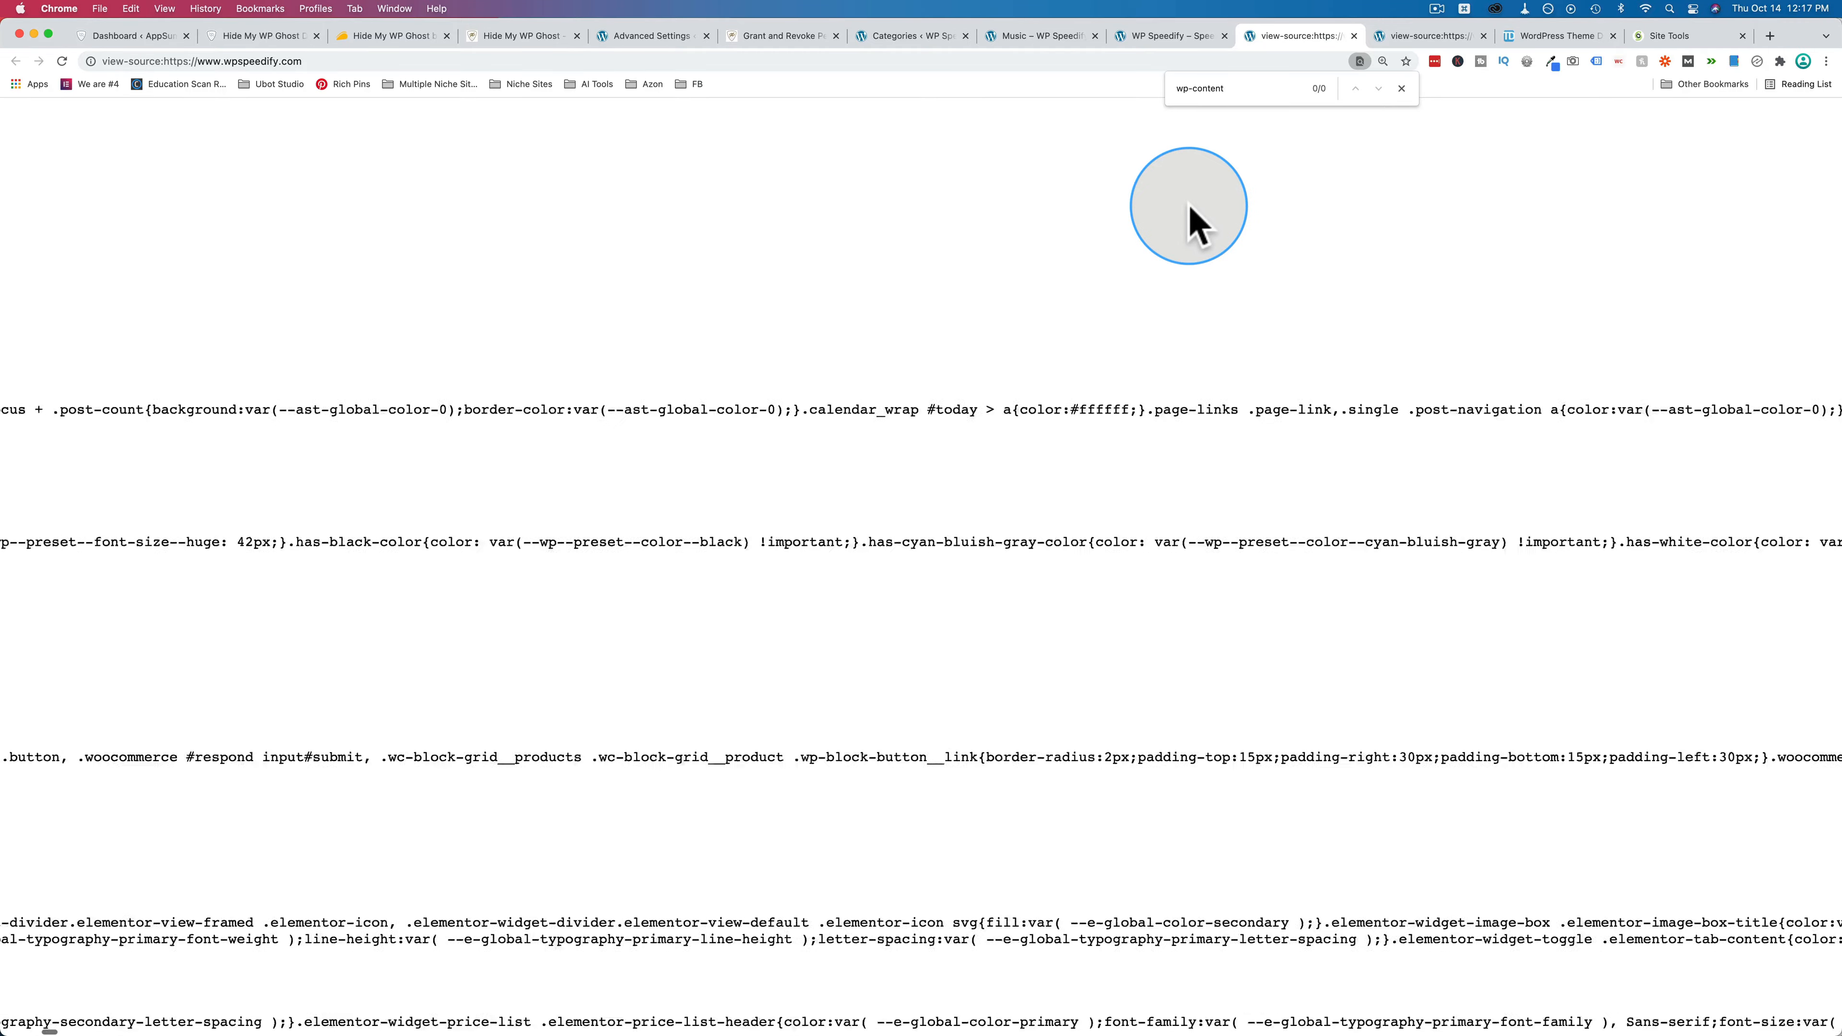
scroll(1190, 206, "left", 10)
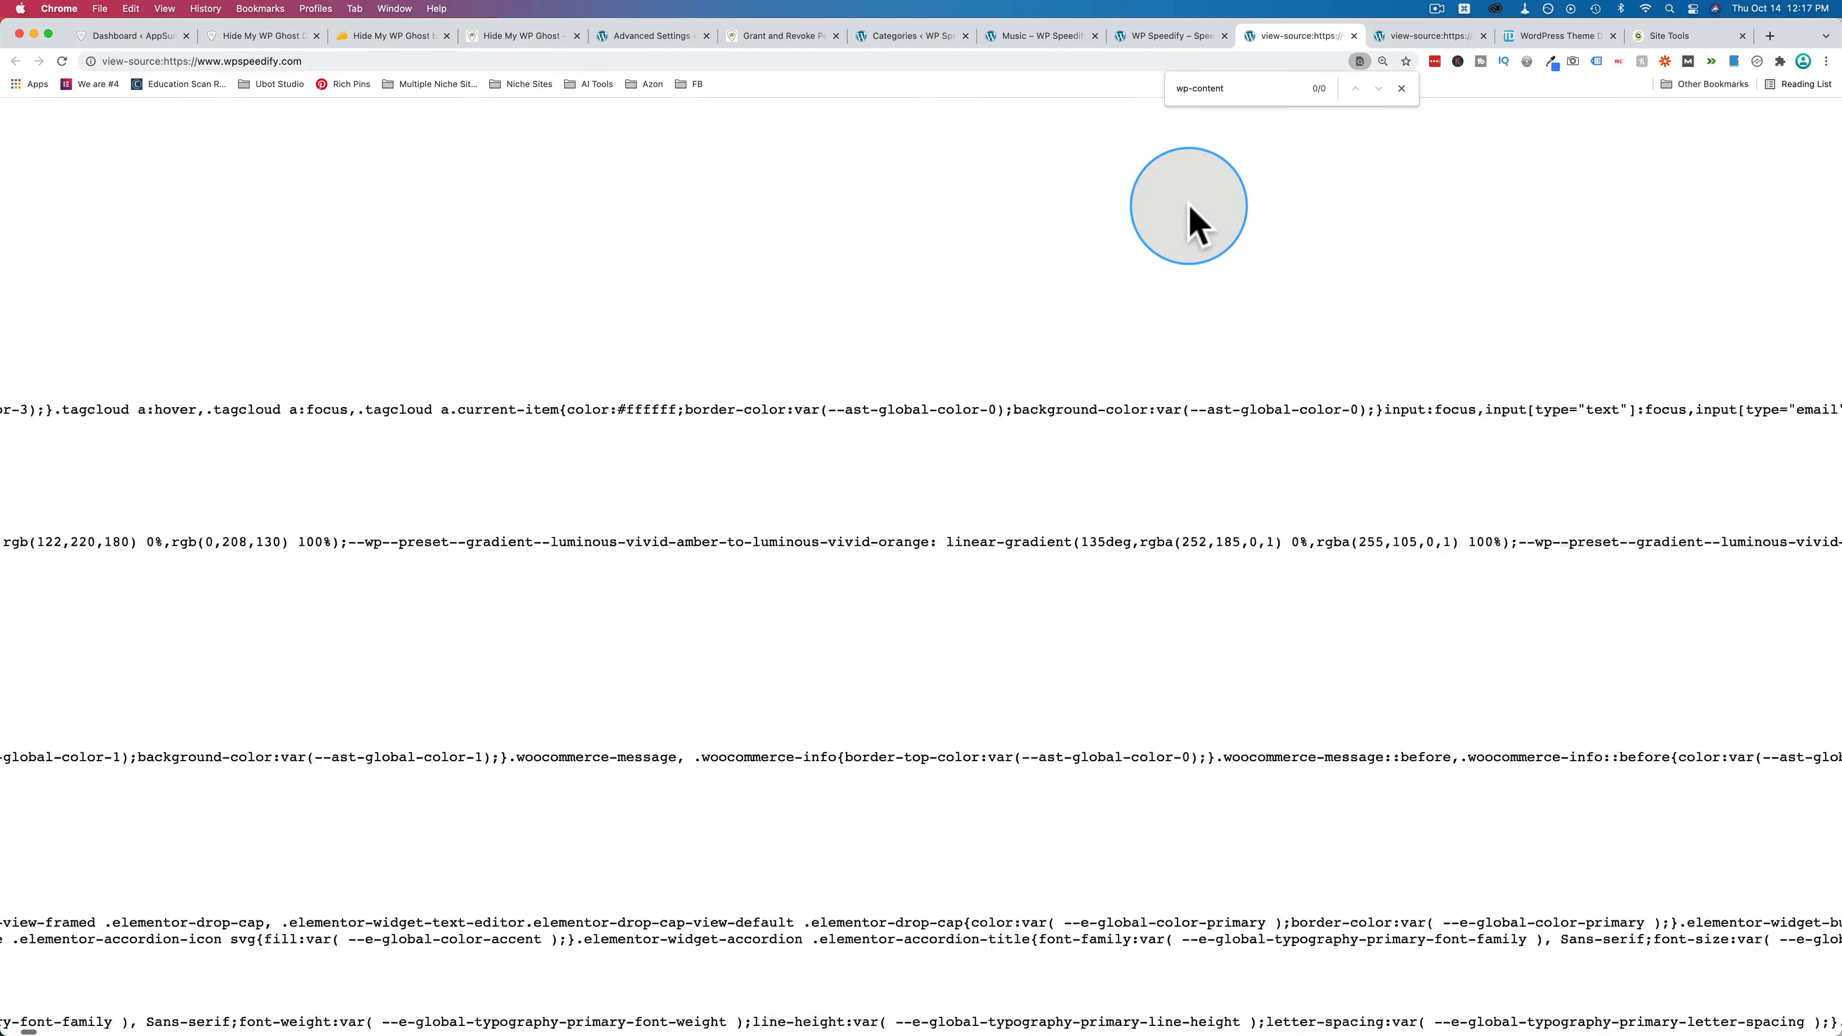
scroll(1191, 206, "left", 10)
left_click(1401, 88)
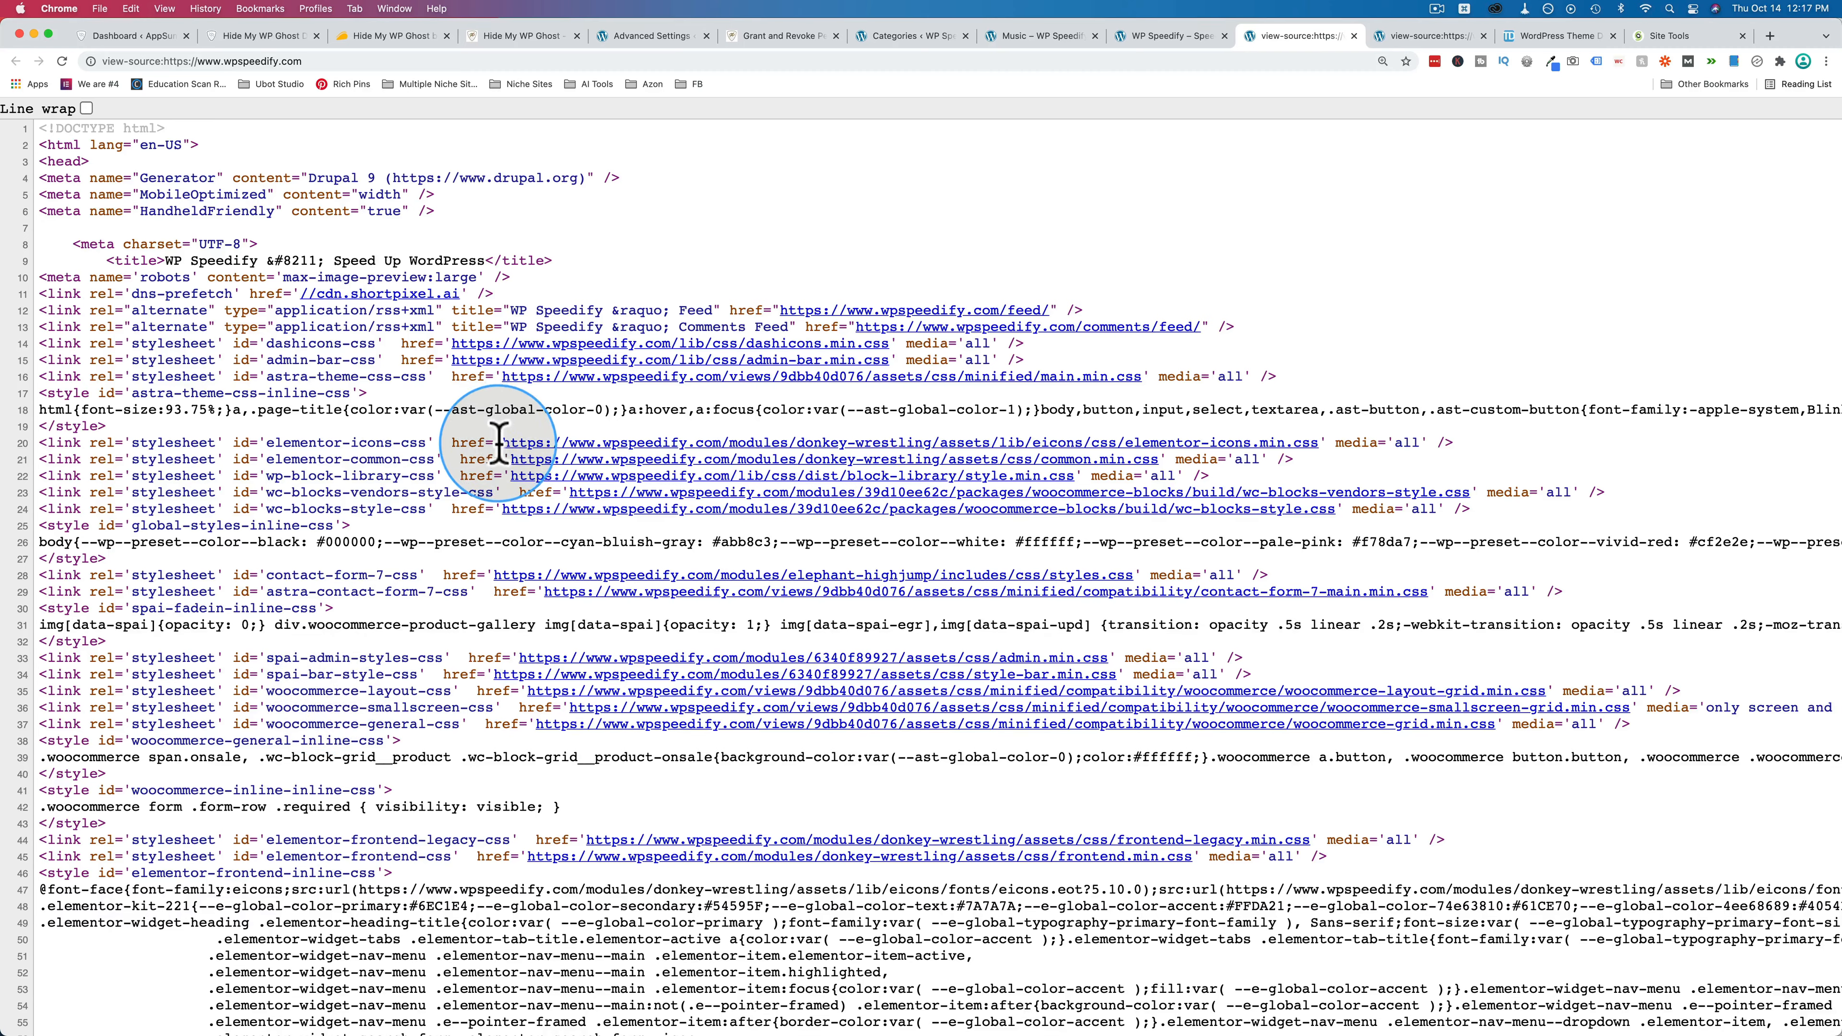
Highlight the disguised modules/donkey-wrestling path in the elementor-icons link and the modules/elephant-highjump path in the contact-form-7 link.
left_click_drag(499, 442, 934, 443)
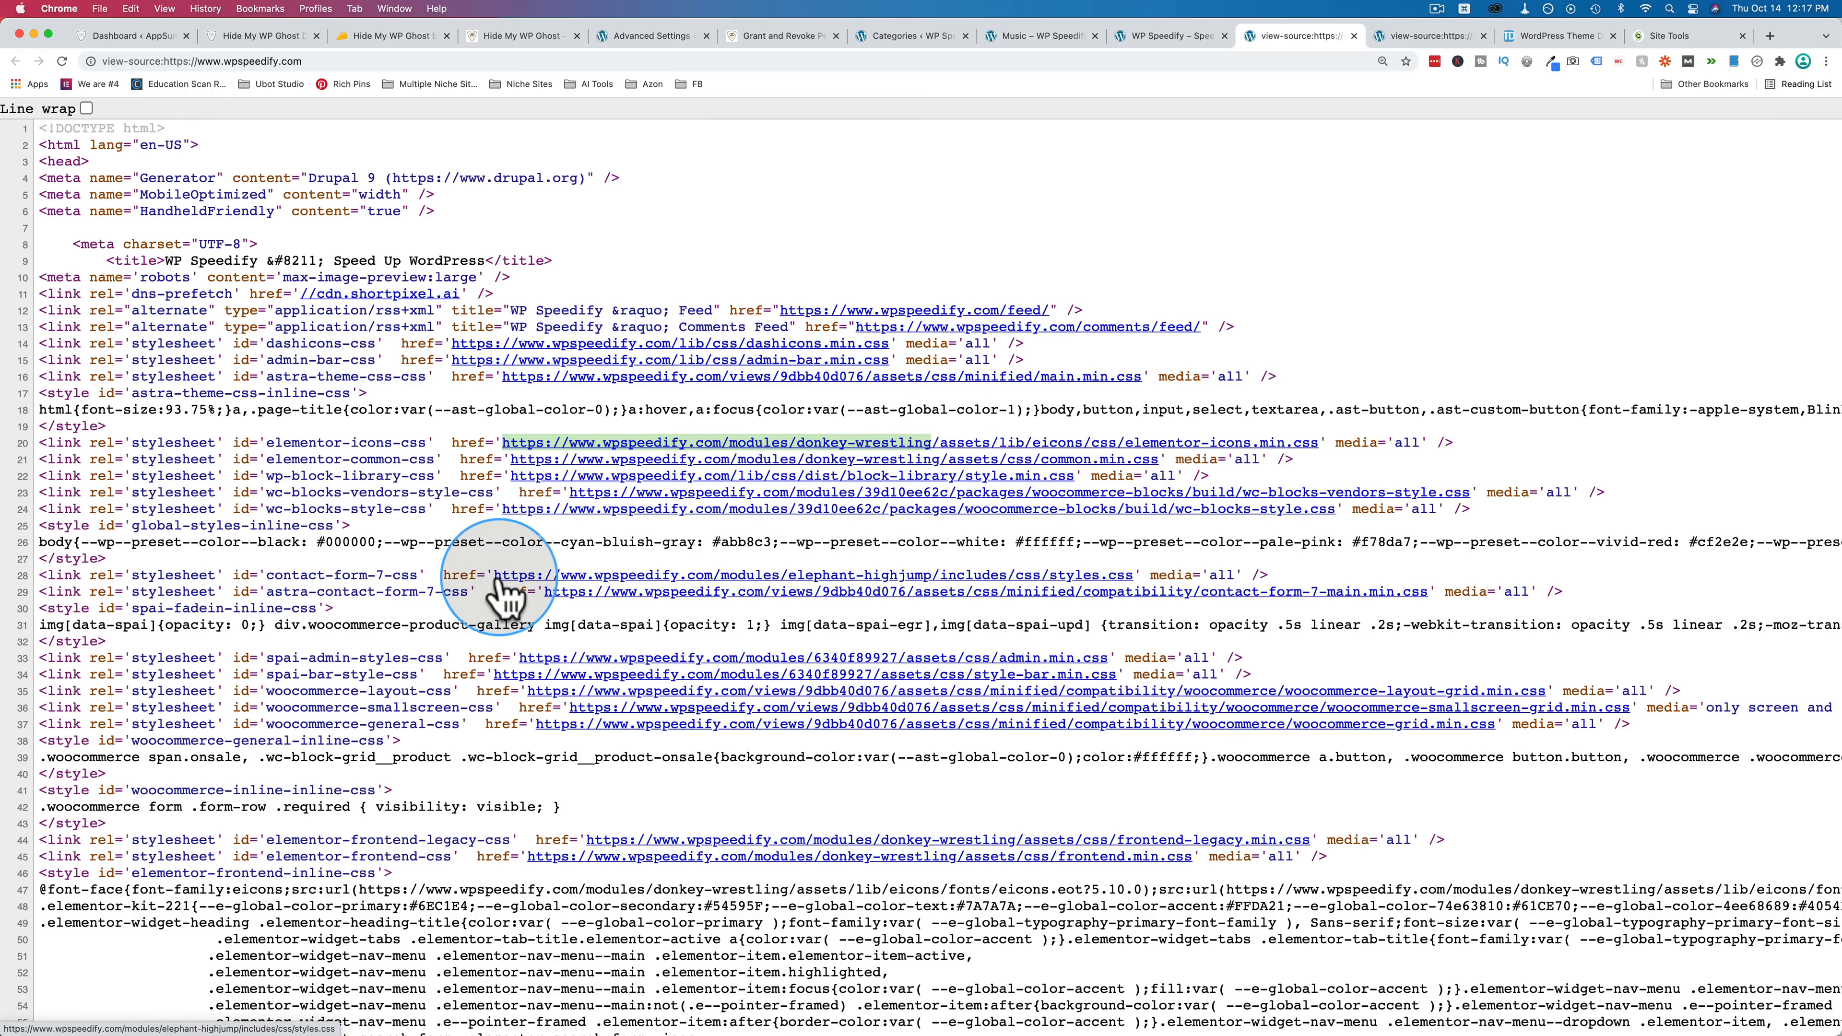
left_click_drag(494, 579, 935, 573)
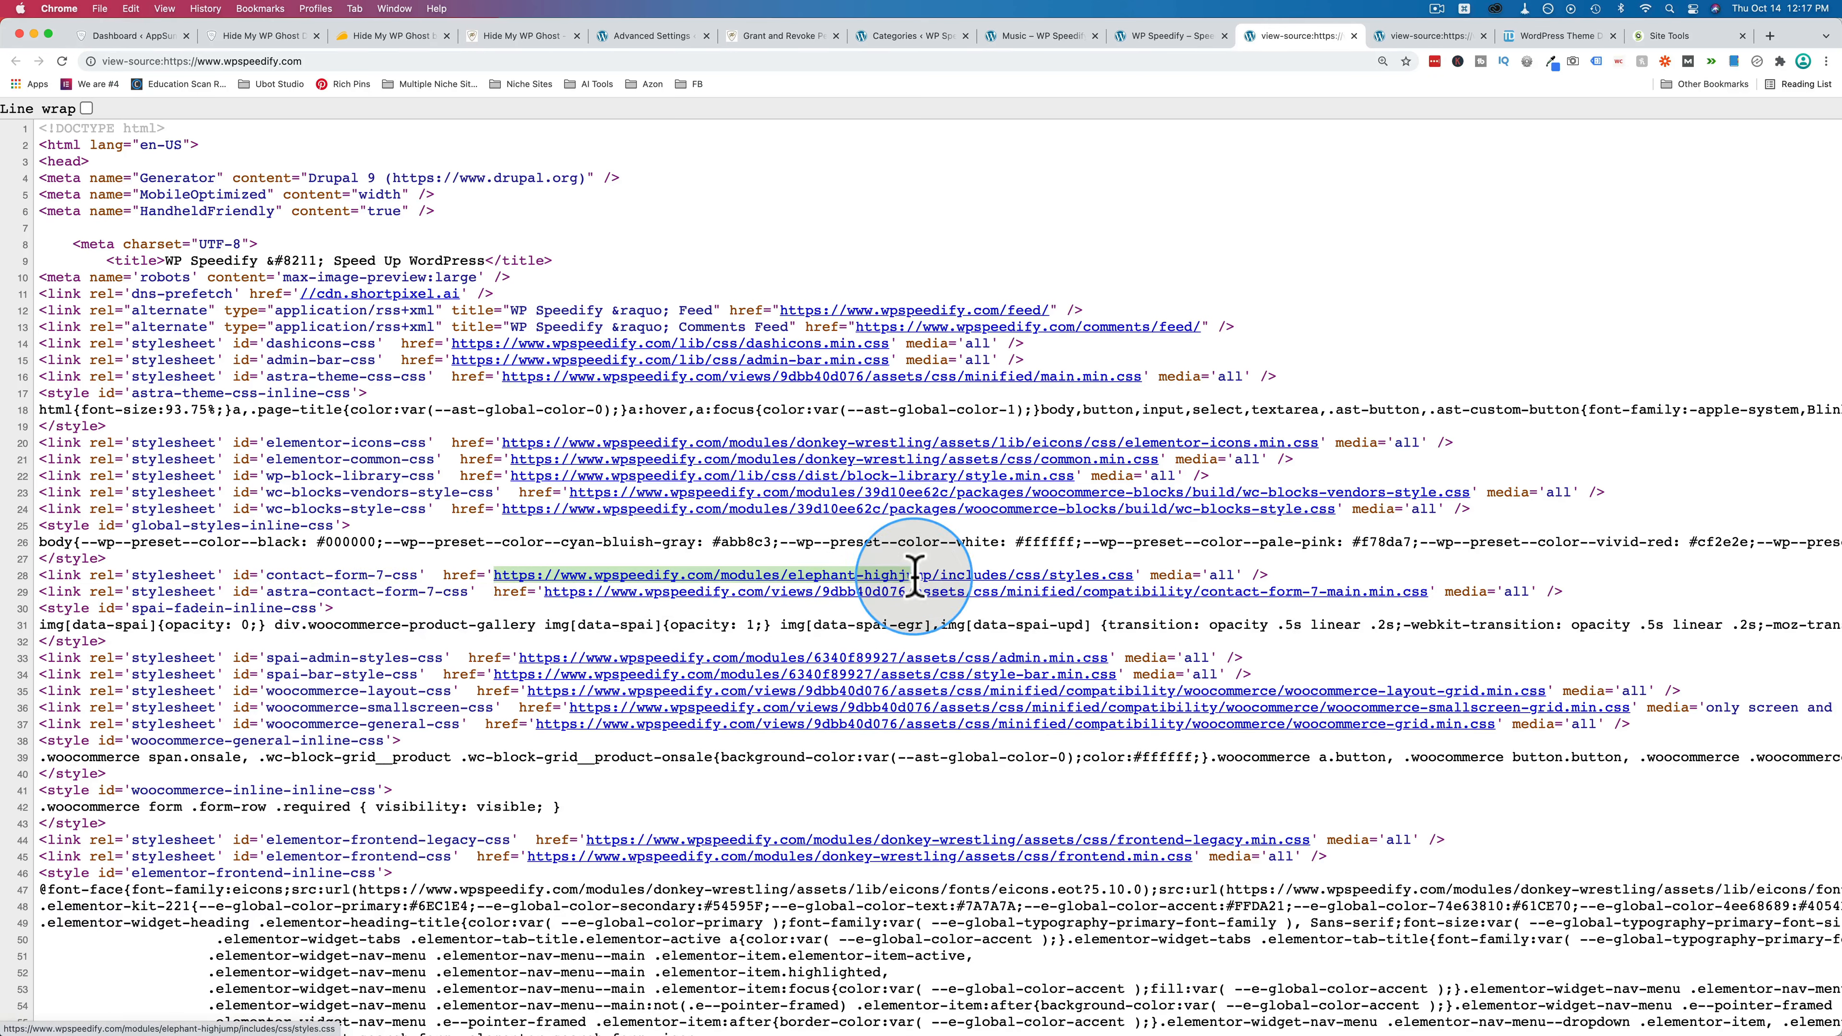
left_click(335, 562)
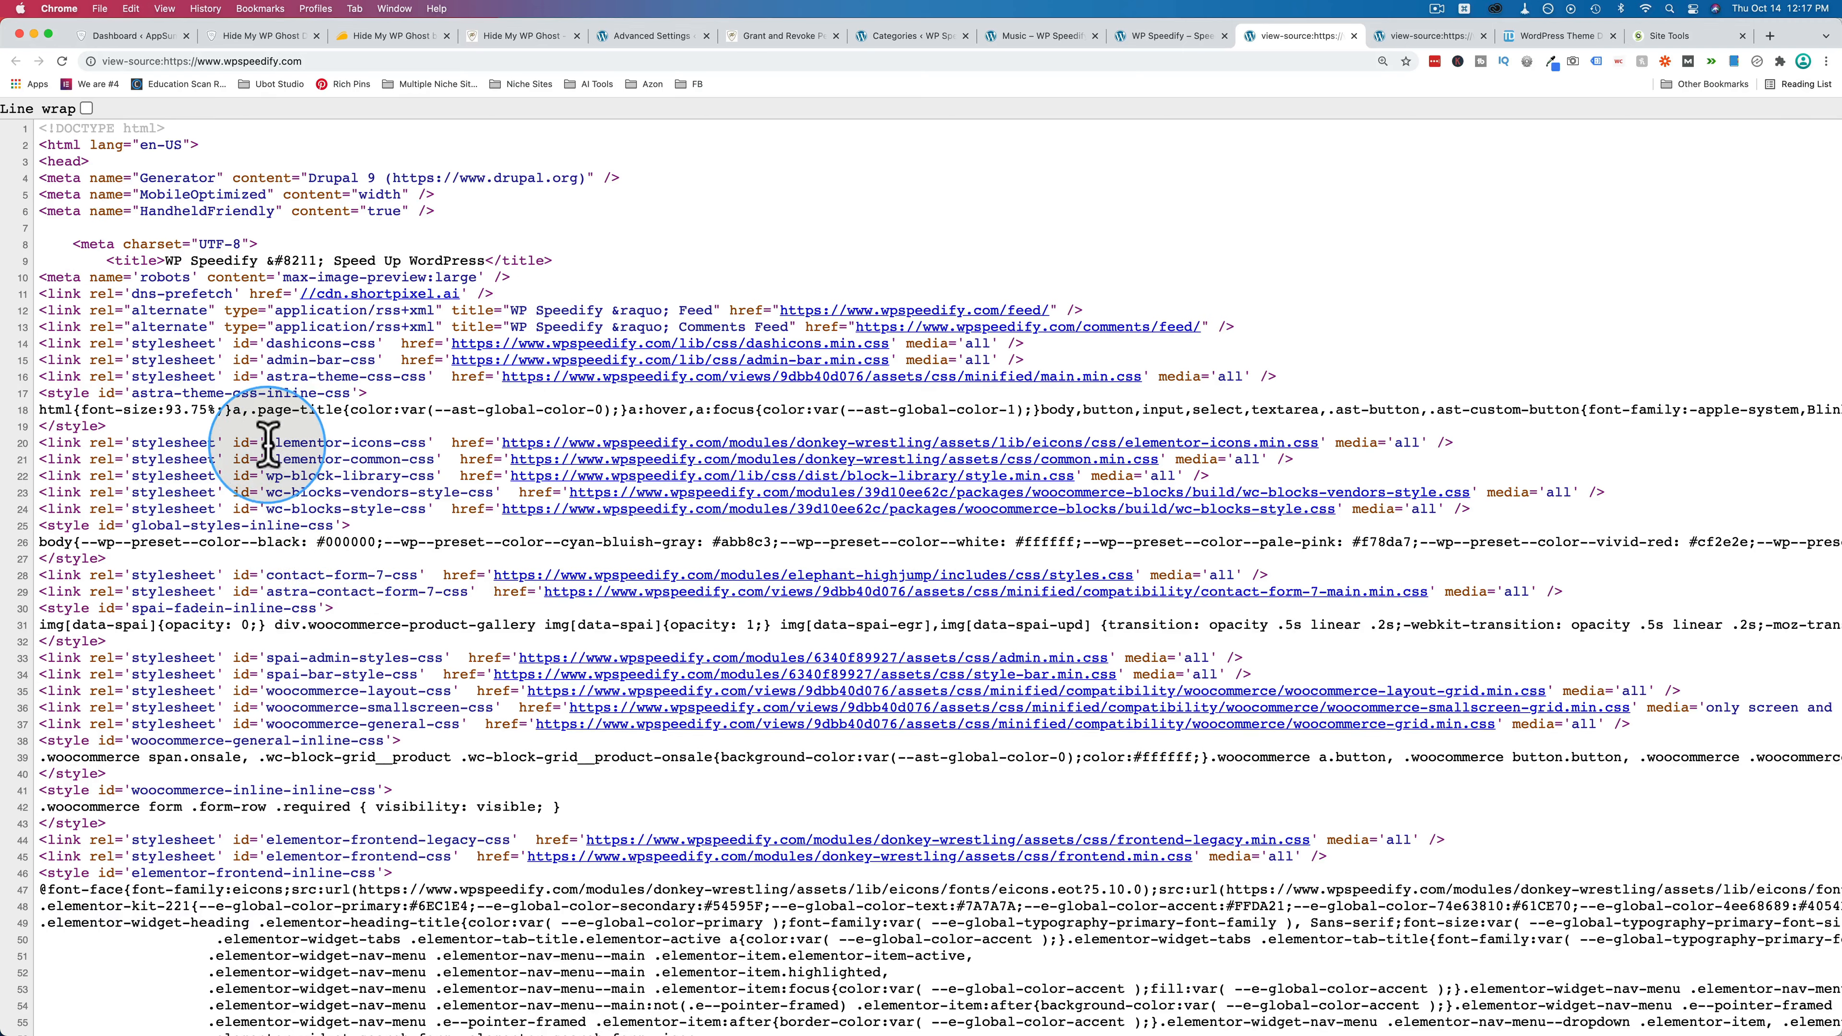
Copy the stylesheet id elementor-icons-css from the new page source.
left_click_drag(268, 443, 419, 443)
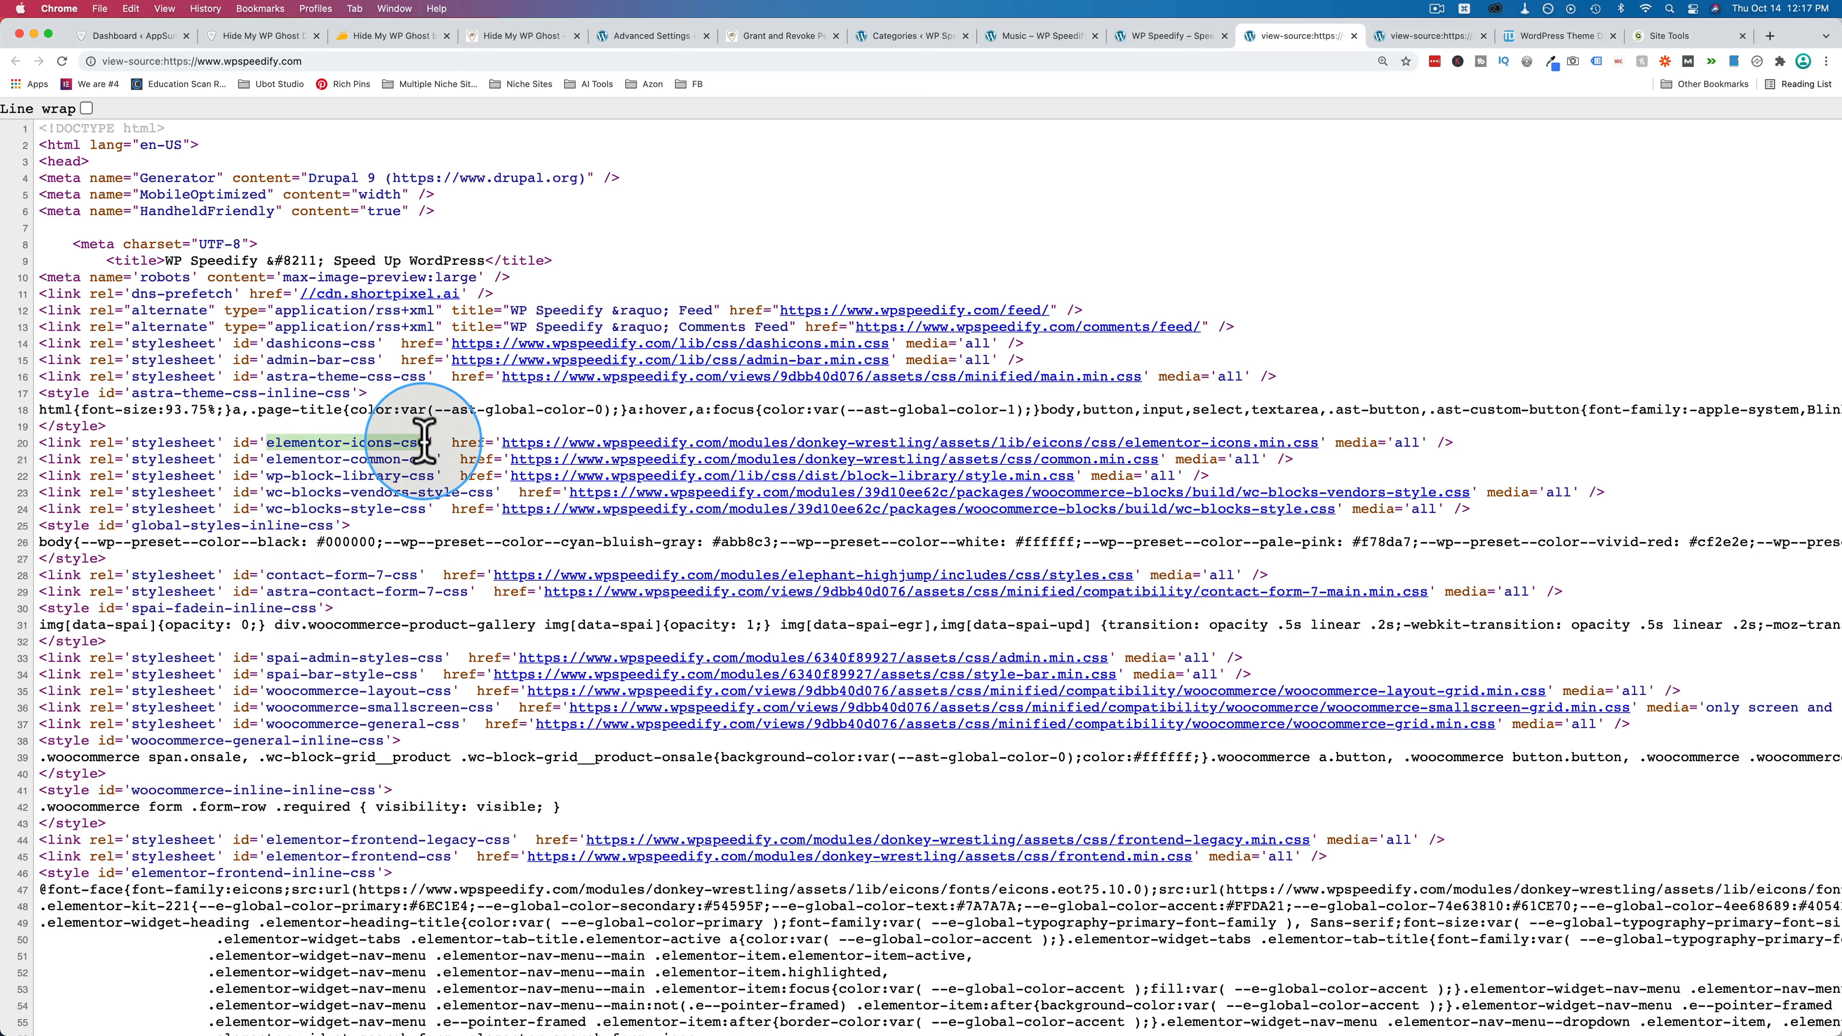
left_click_drag(424, 441, 428, 442)
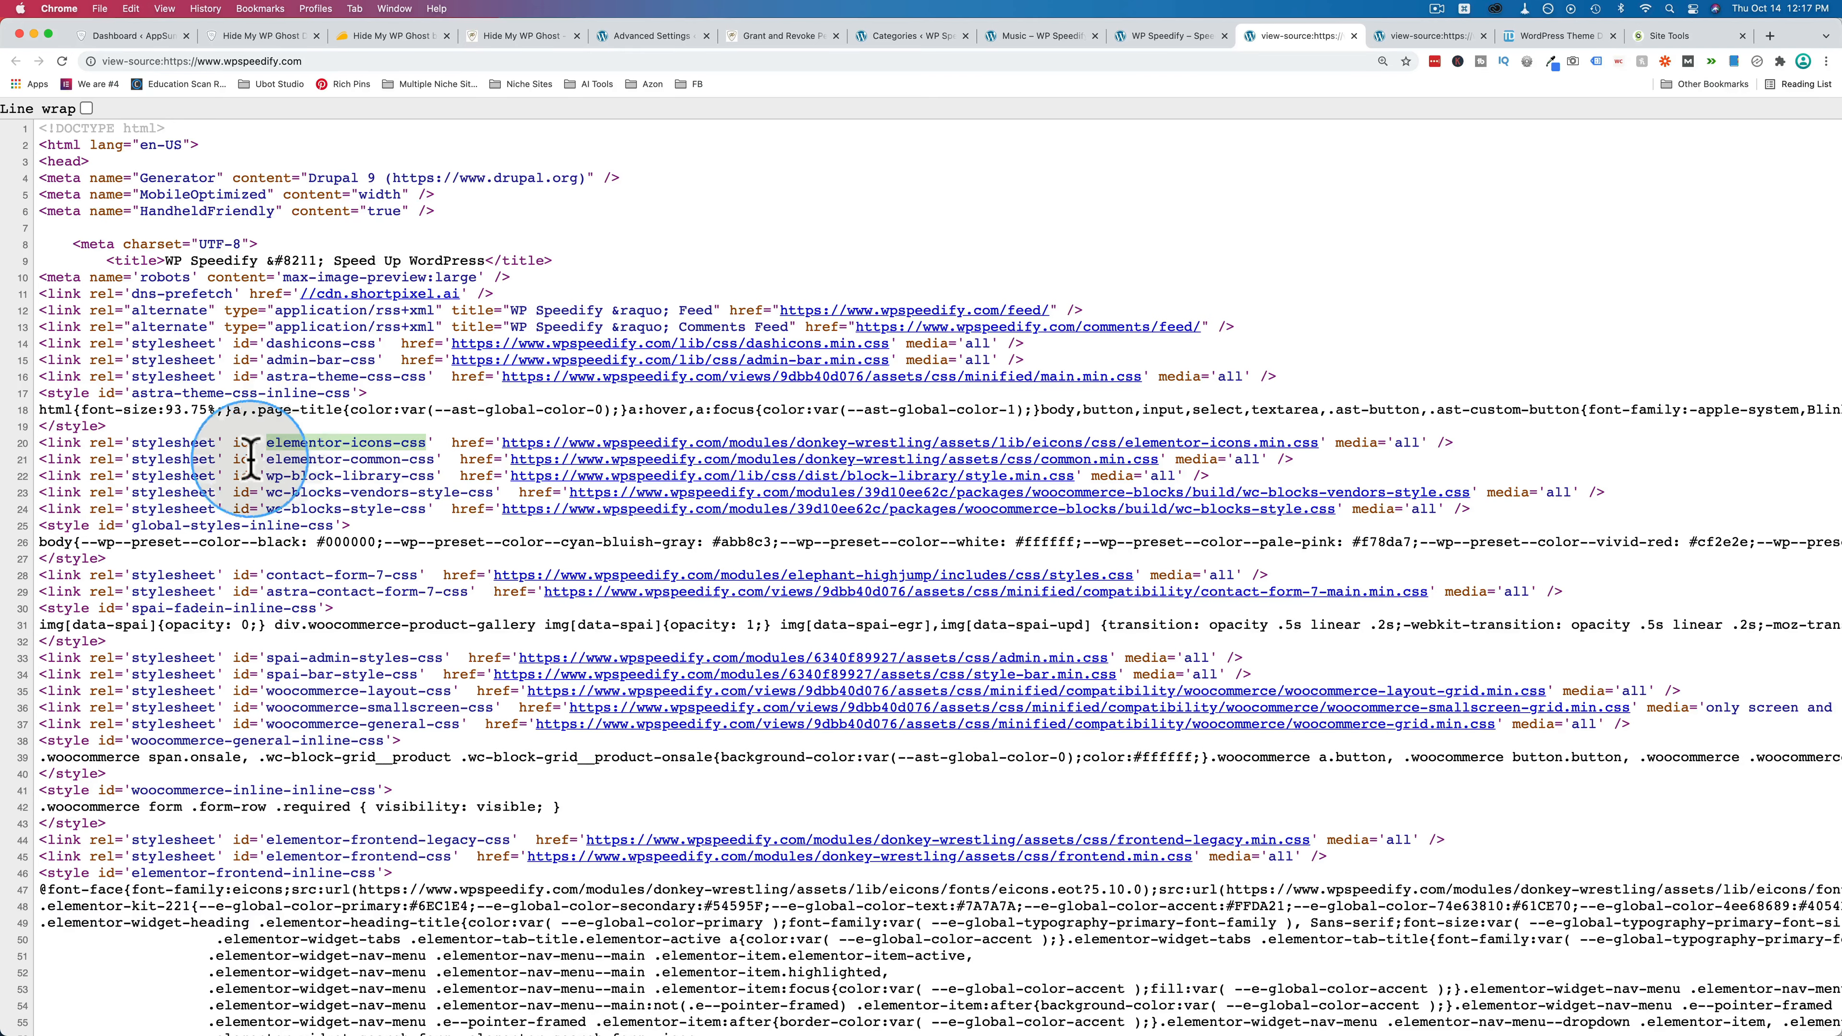
right_click(320, 441)
left_click(362, 486)
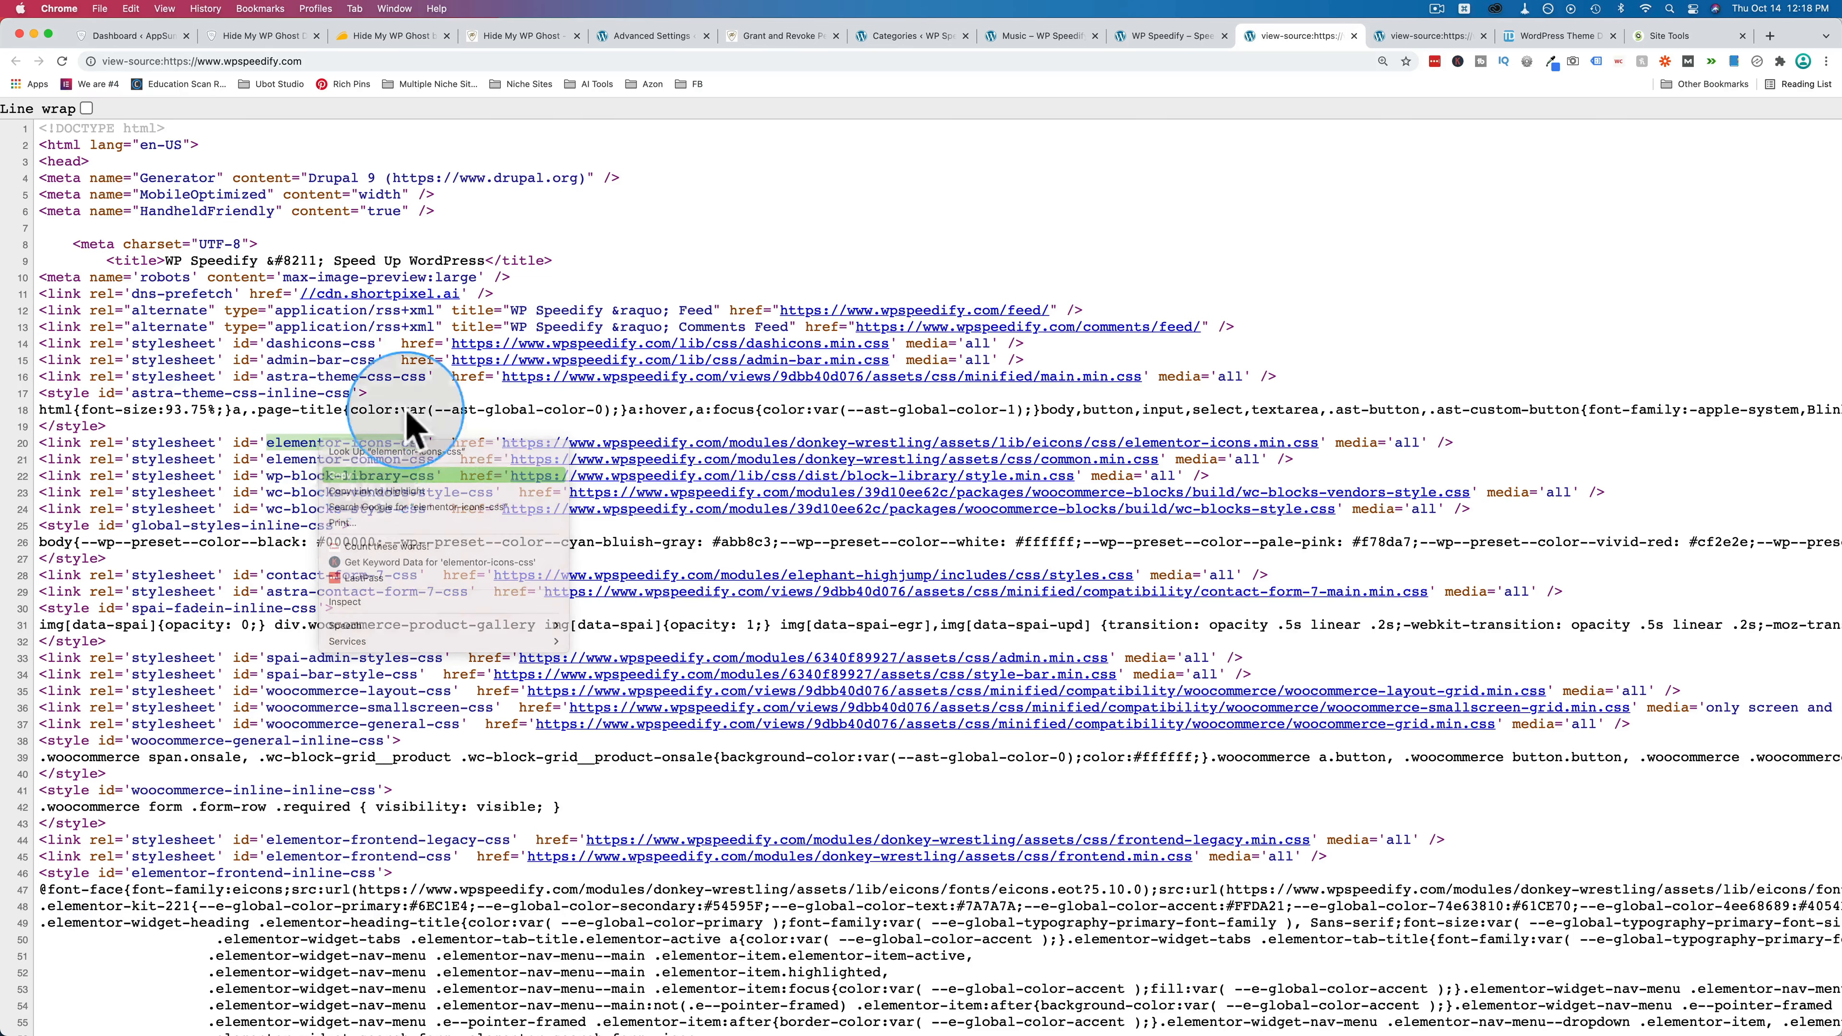
In Hide My WP Ghost's Text Mapping, map elementor-icons-css to street-car and save the settings.
left_click(648, 38)
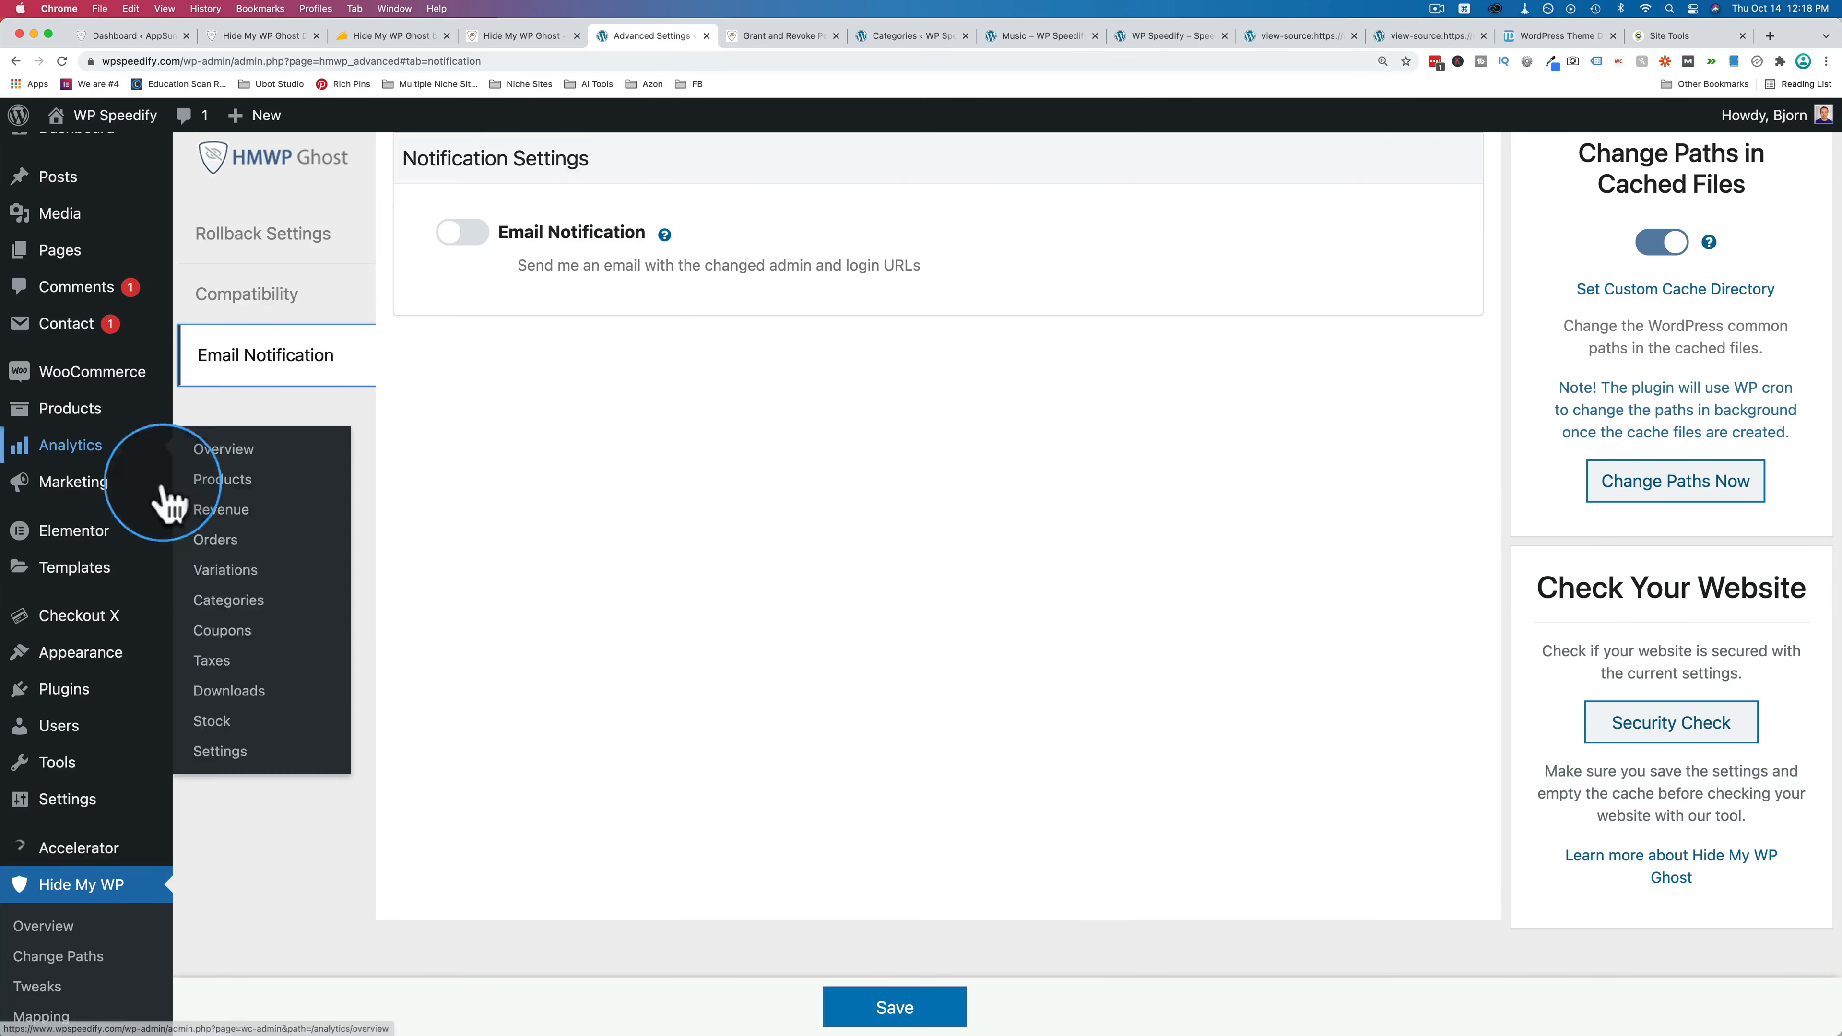
scroll(138, 827, "down", 3)
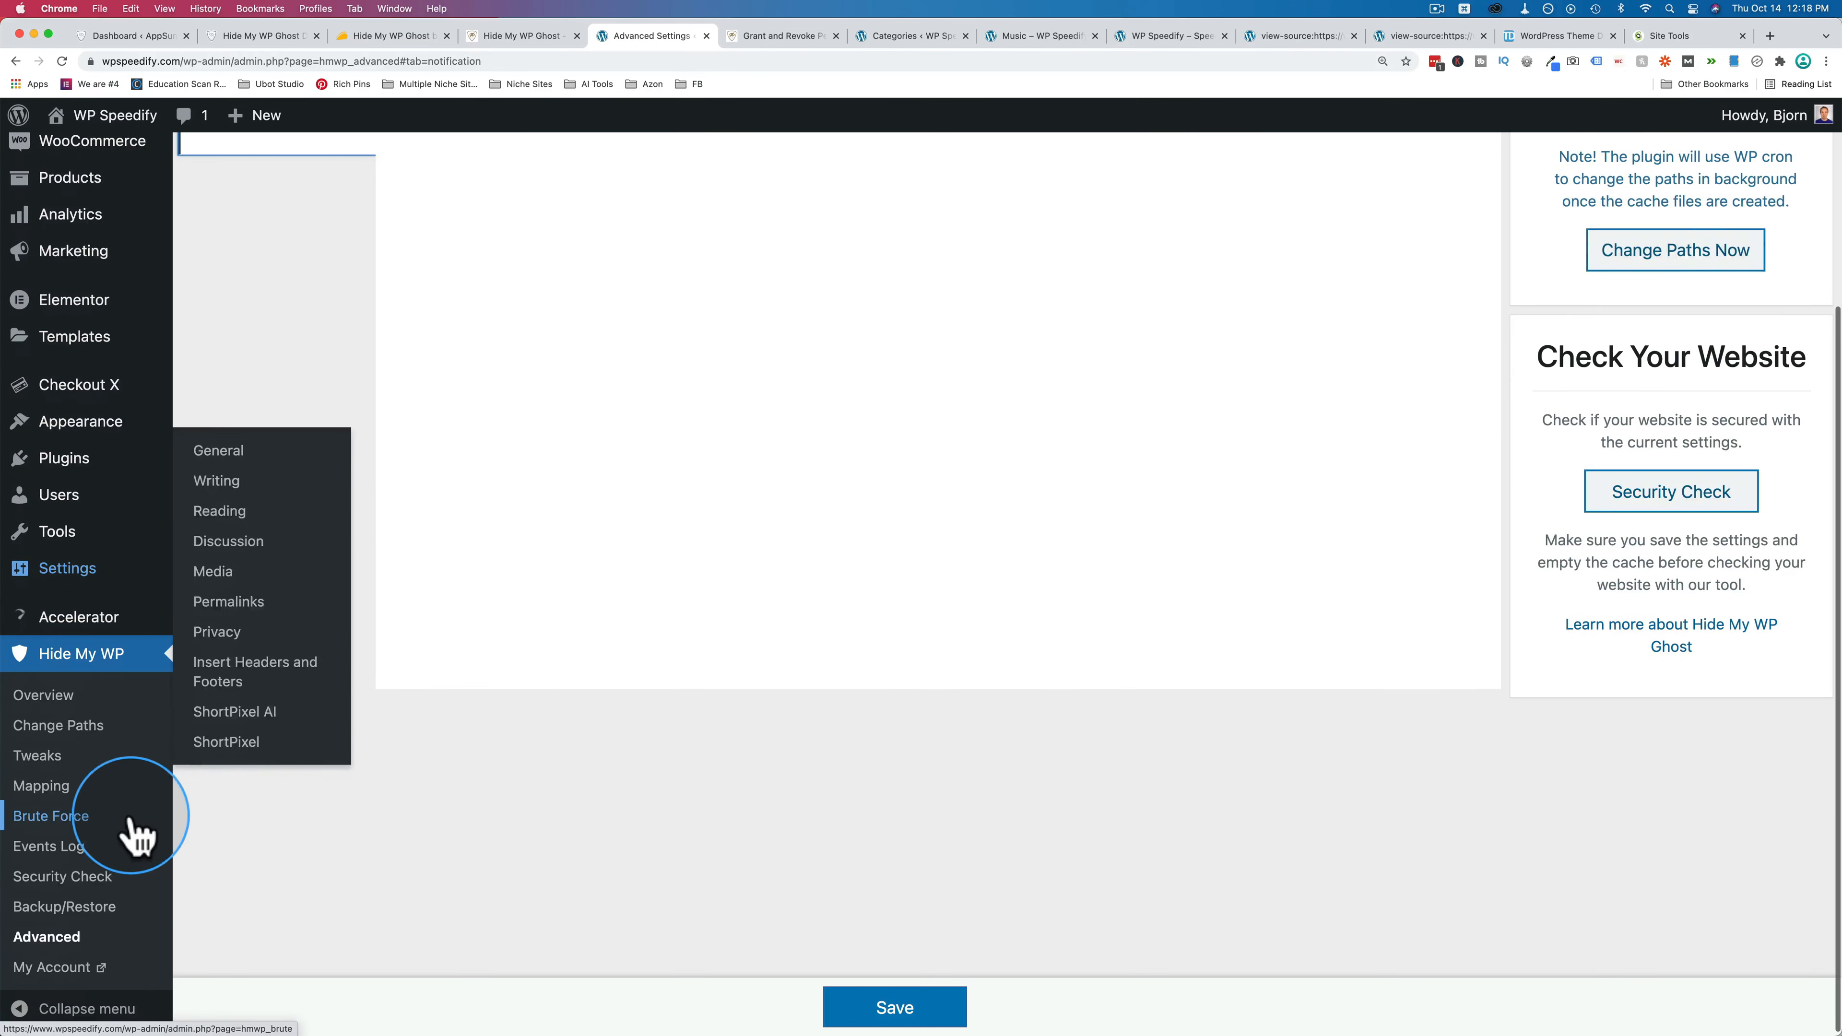
left_click(46, 794)
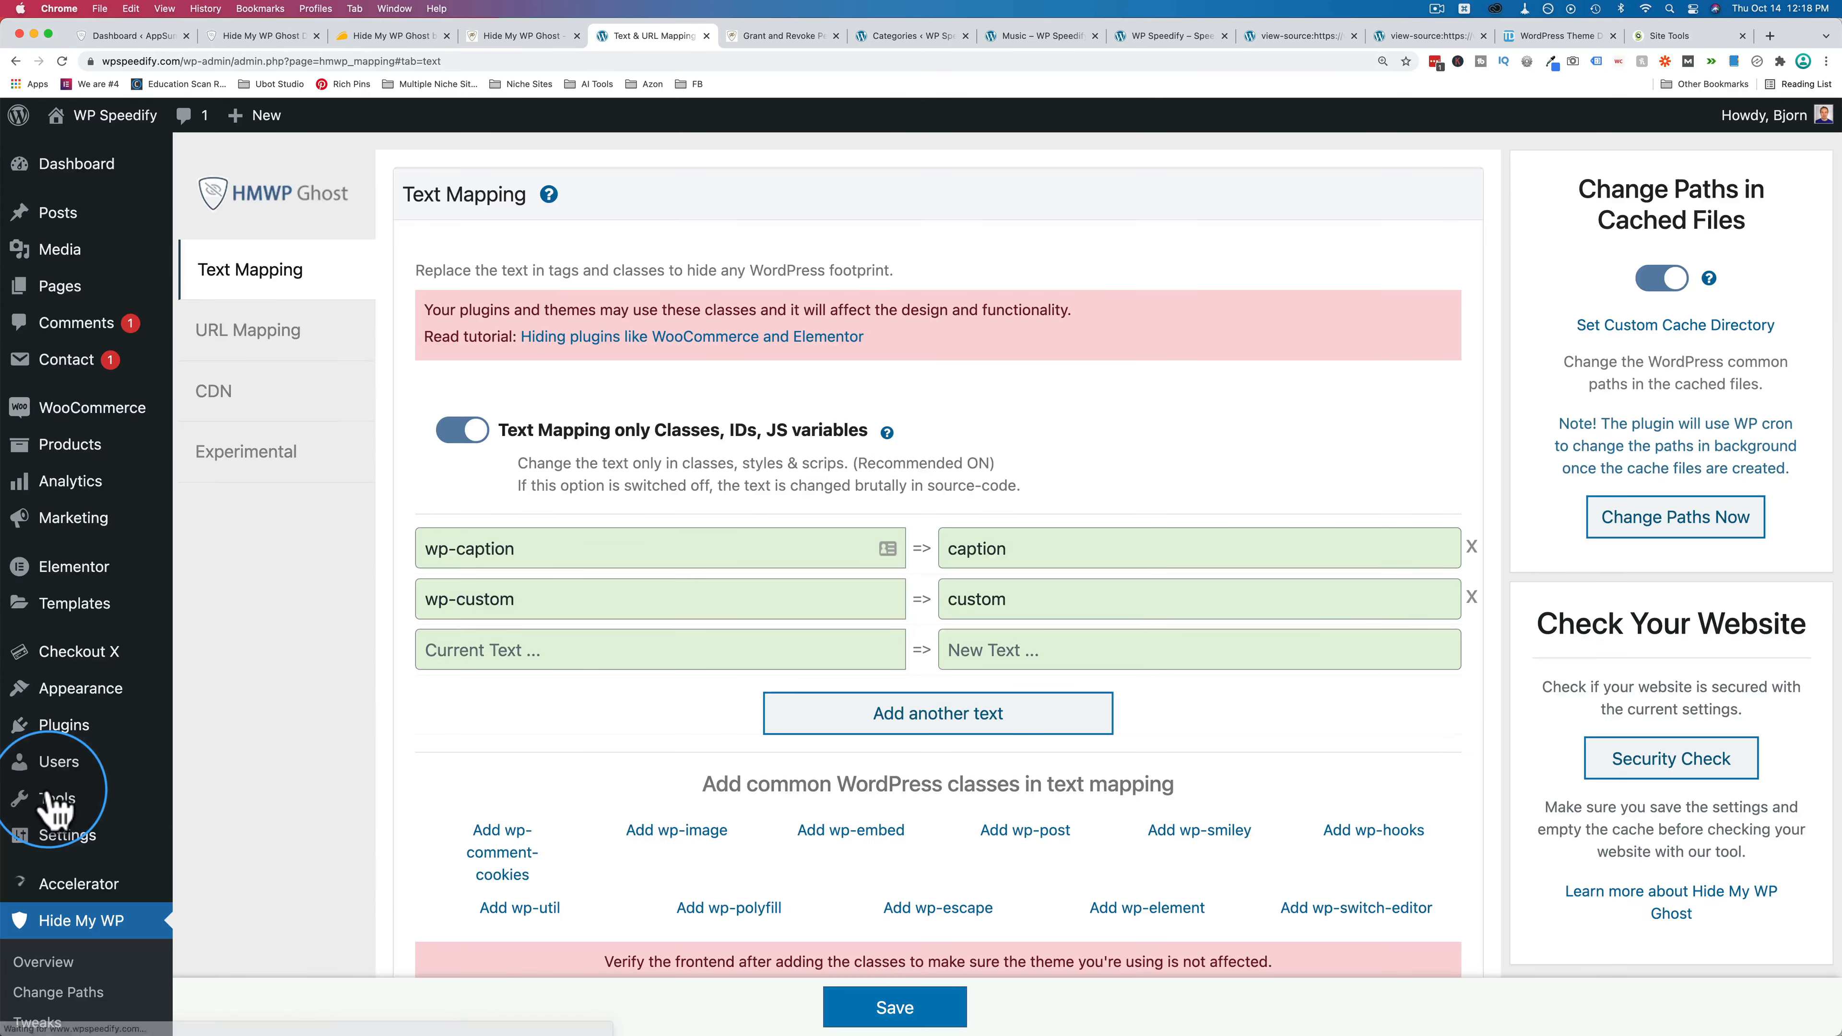
left_click(472, 651)
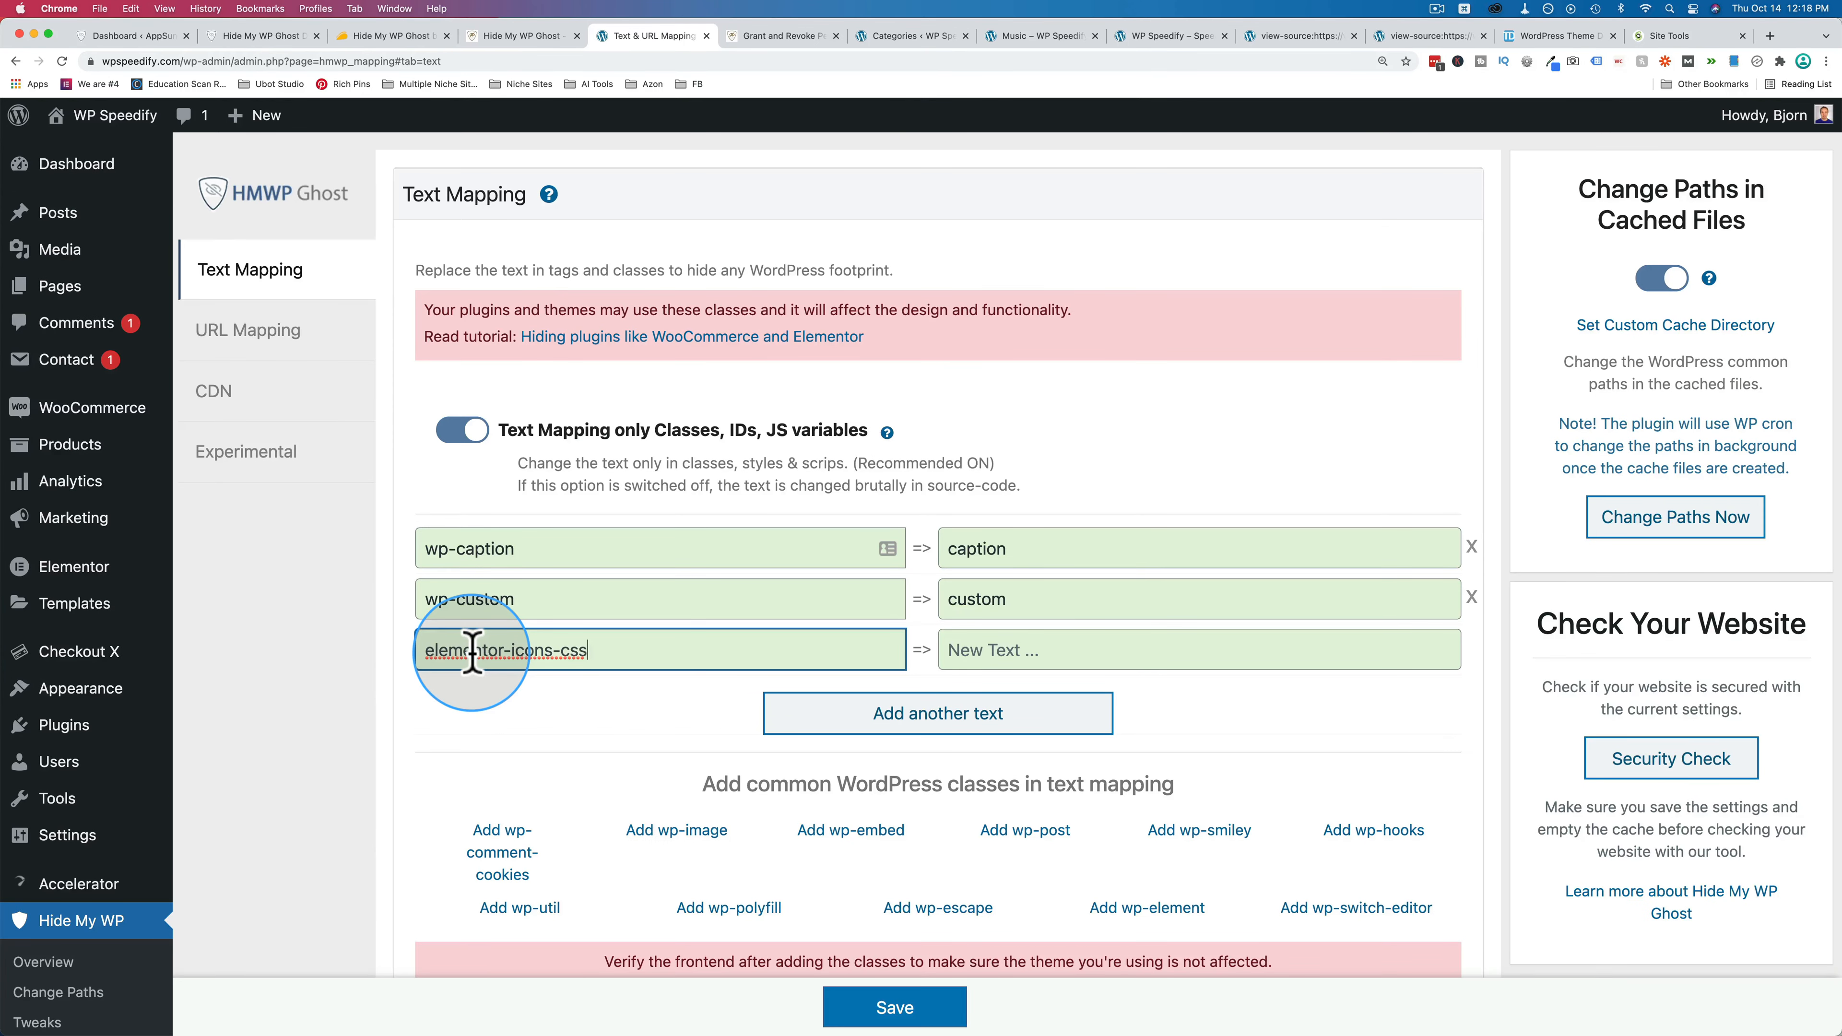
left_click(1025, 650)
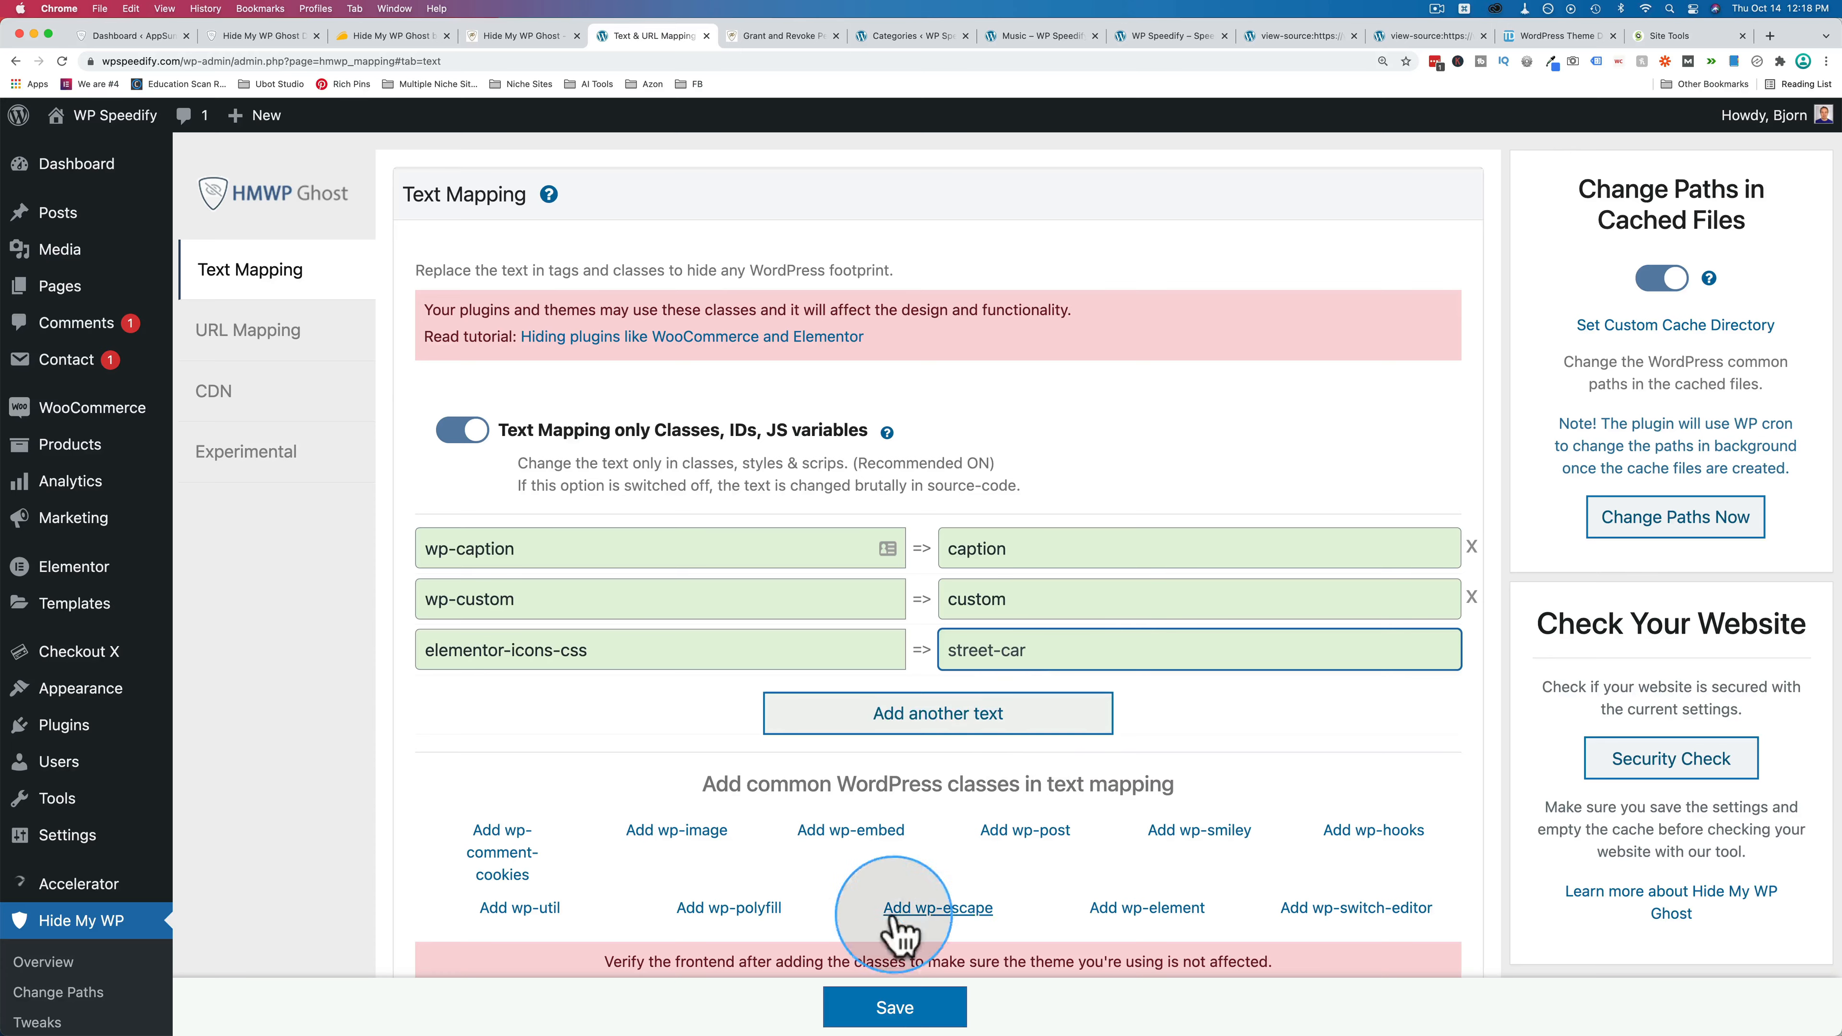
left_click(897, 1009)
Search the new page source for elementor-icons-css and highlight the replacement id street-car, comparing it with the text mapping entry.
left_click_drag(587, 709, 426, 708)
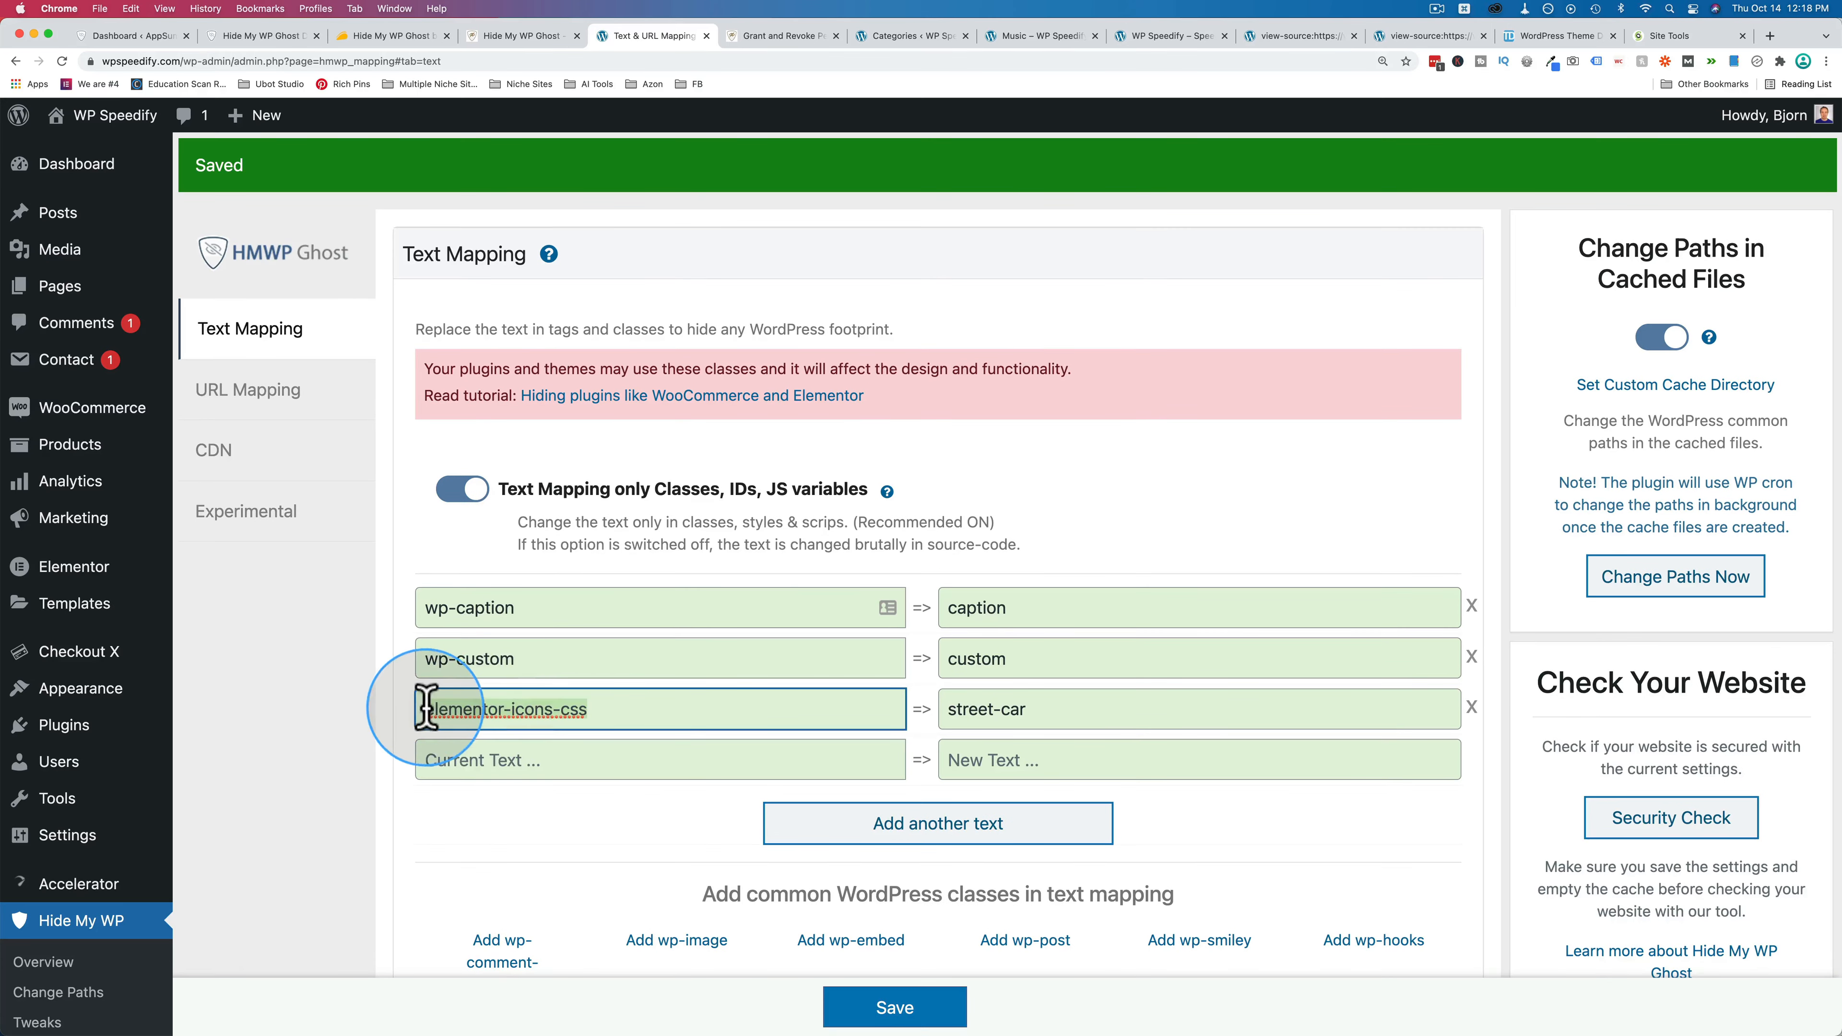
left_click(1285, 38)
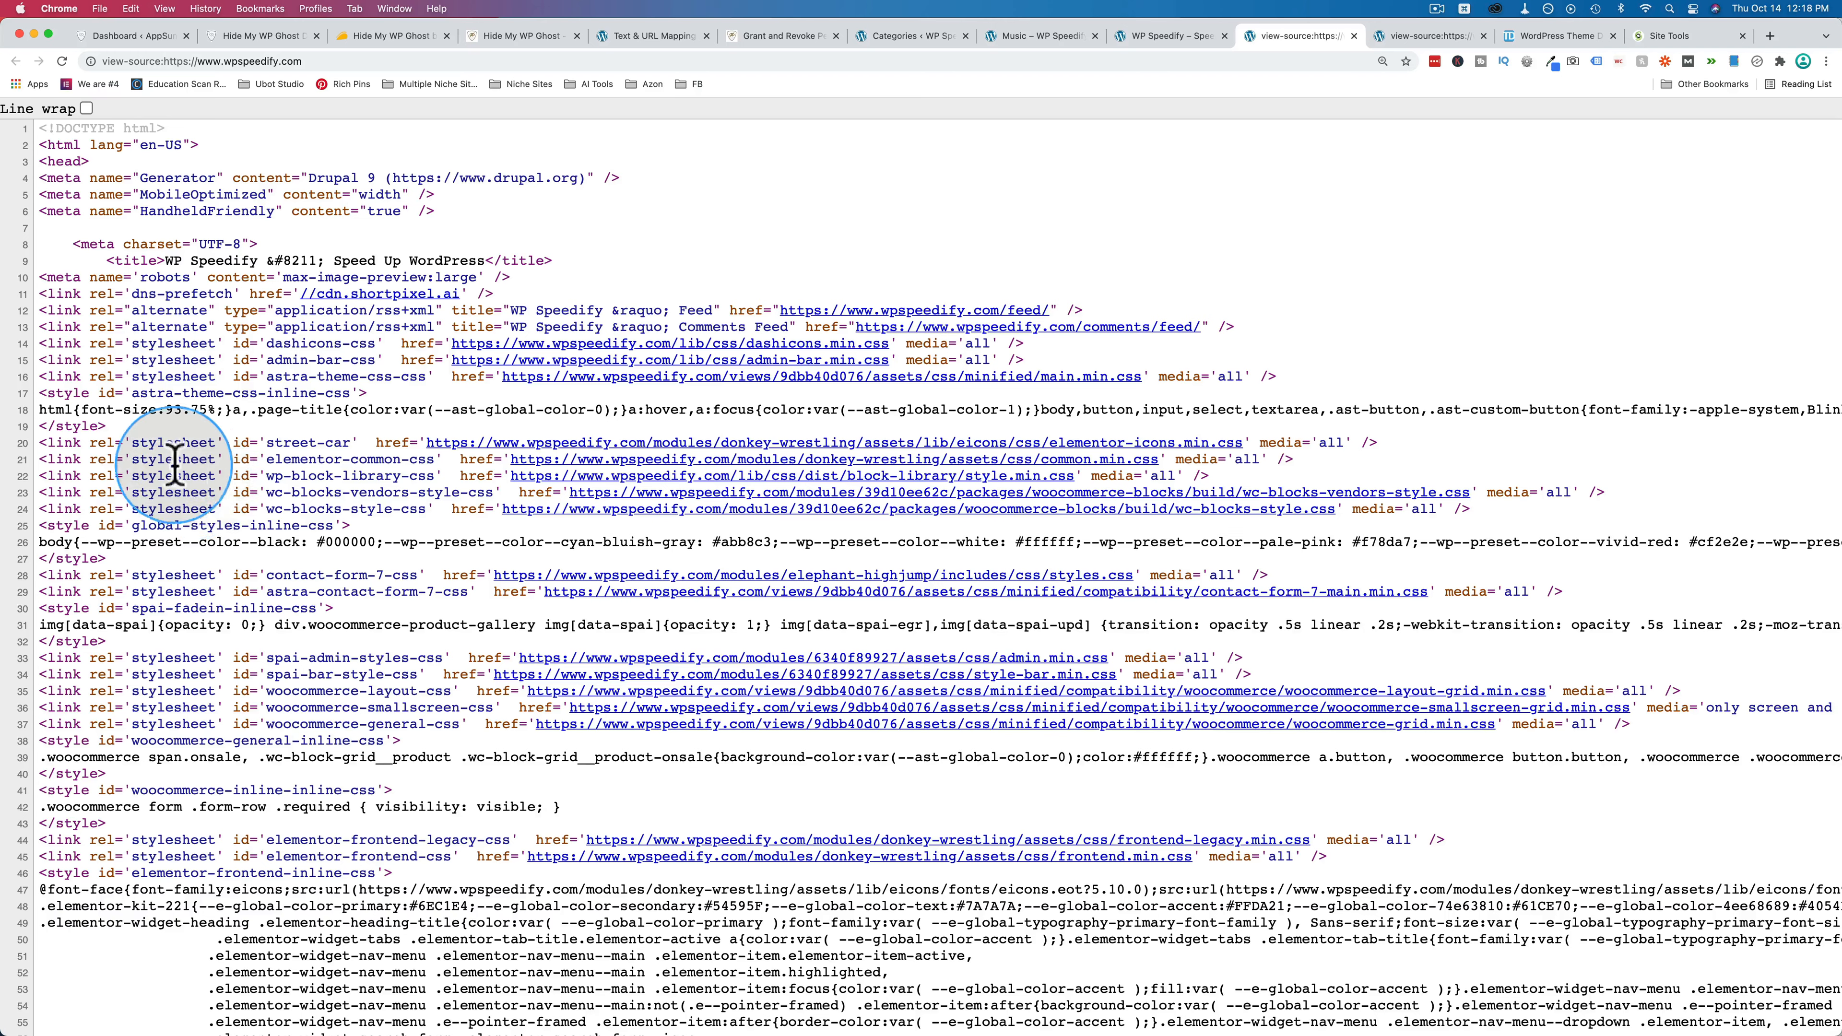
left_click_drag(351, 444, 266, 445)
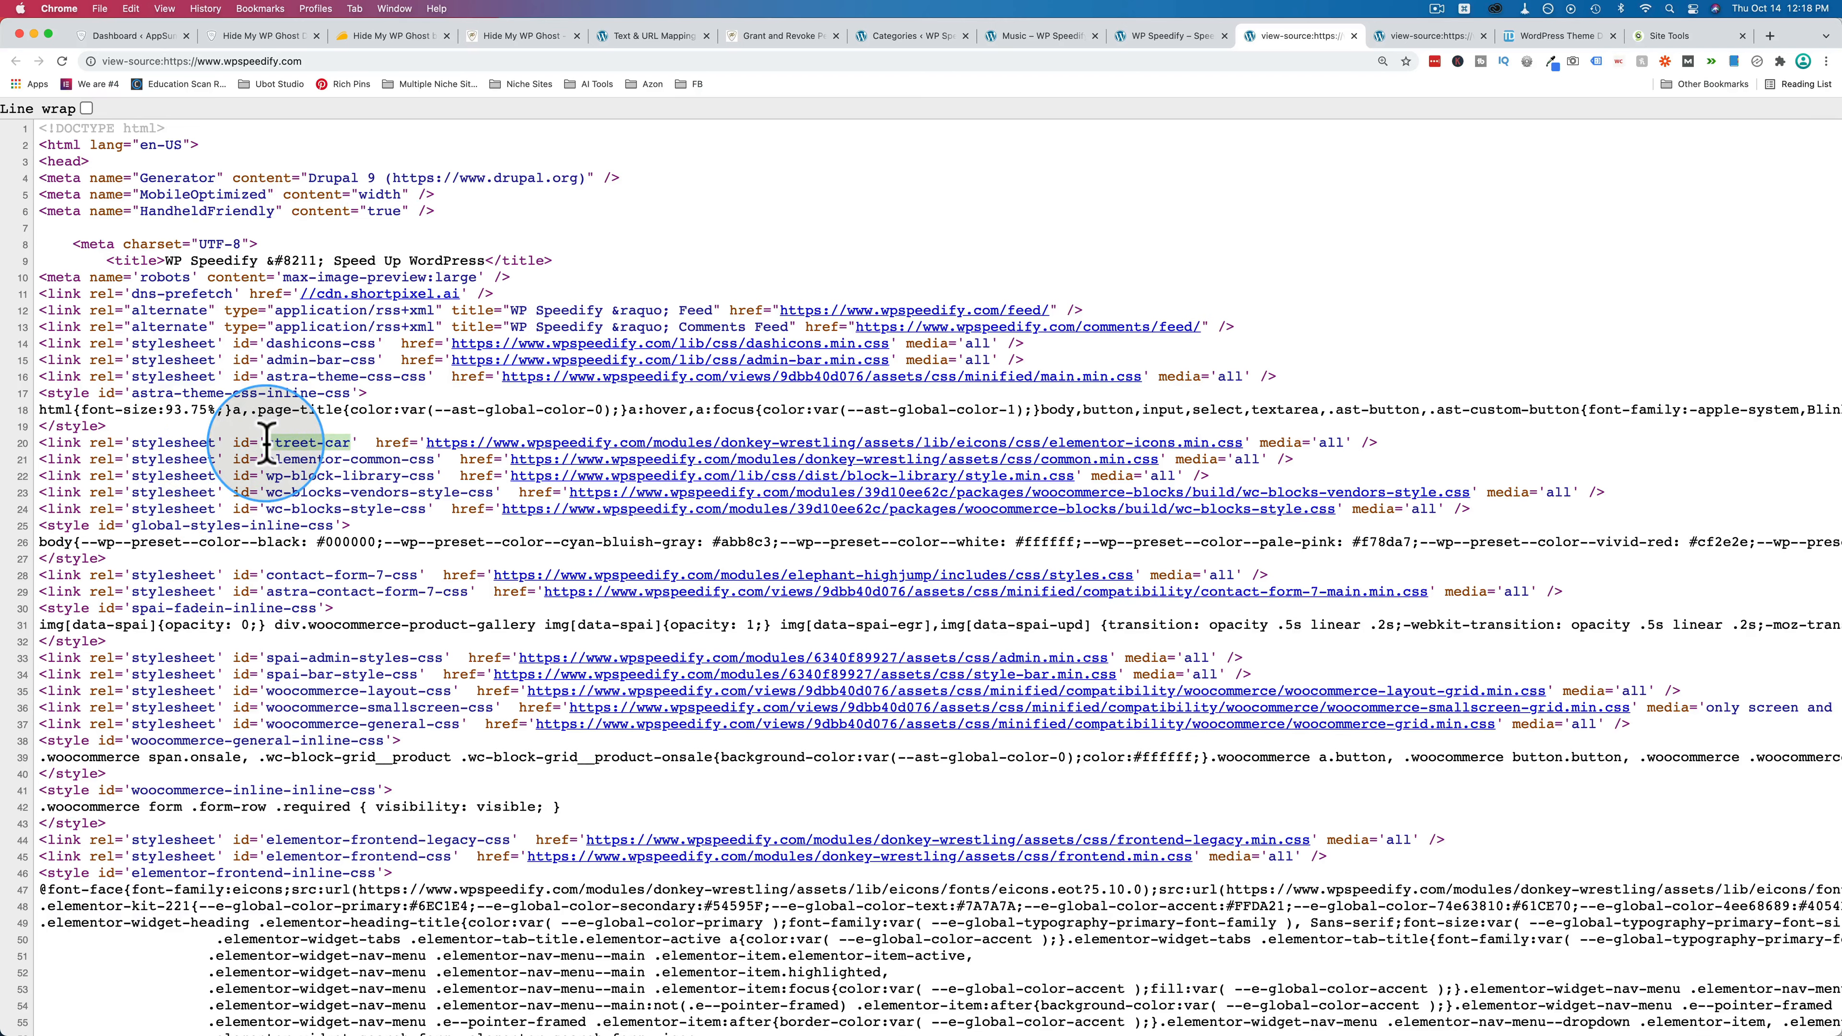
key("super+f")
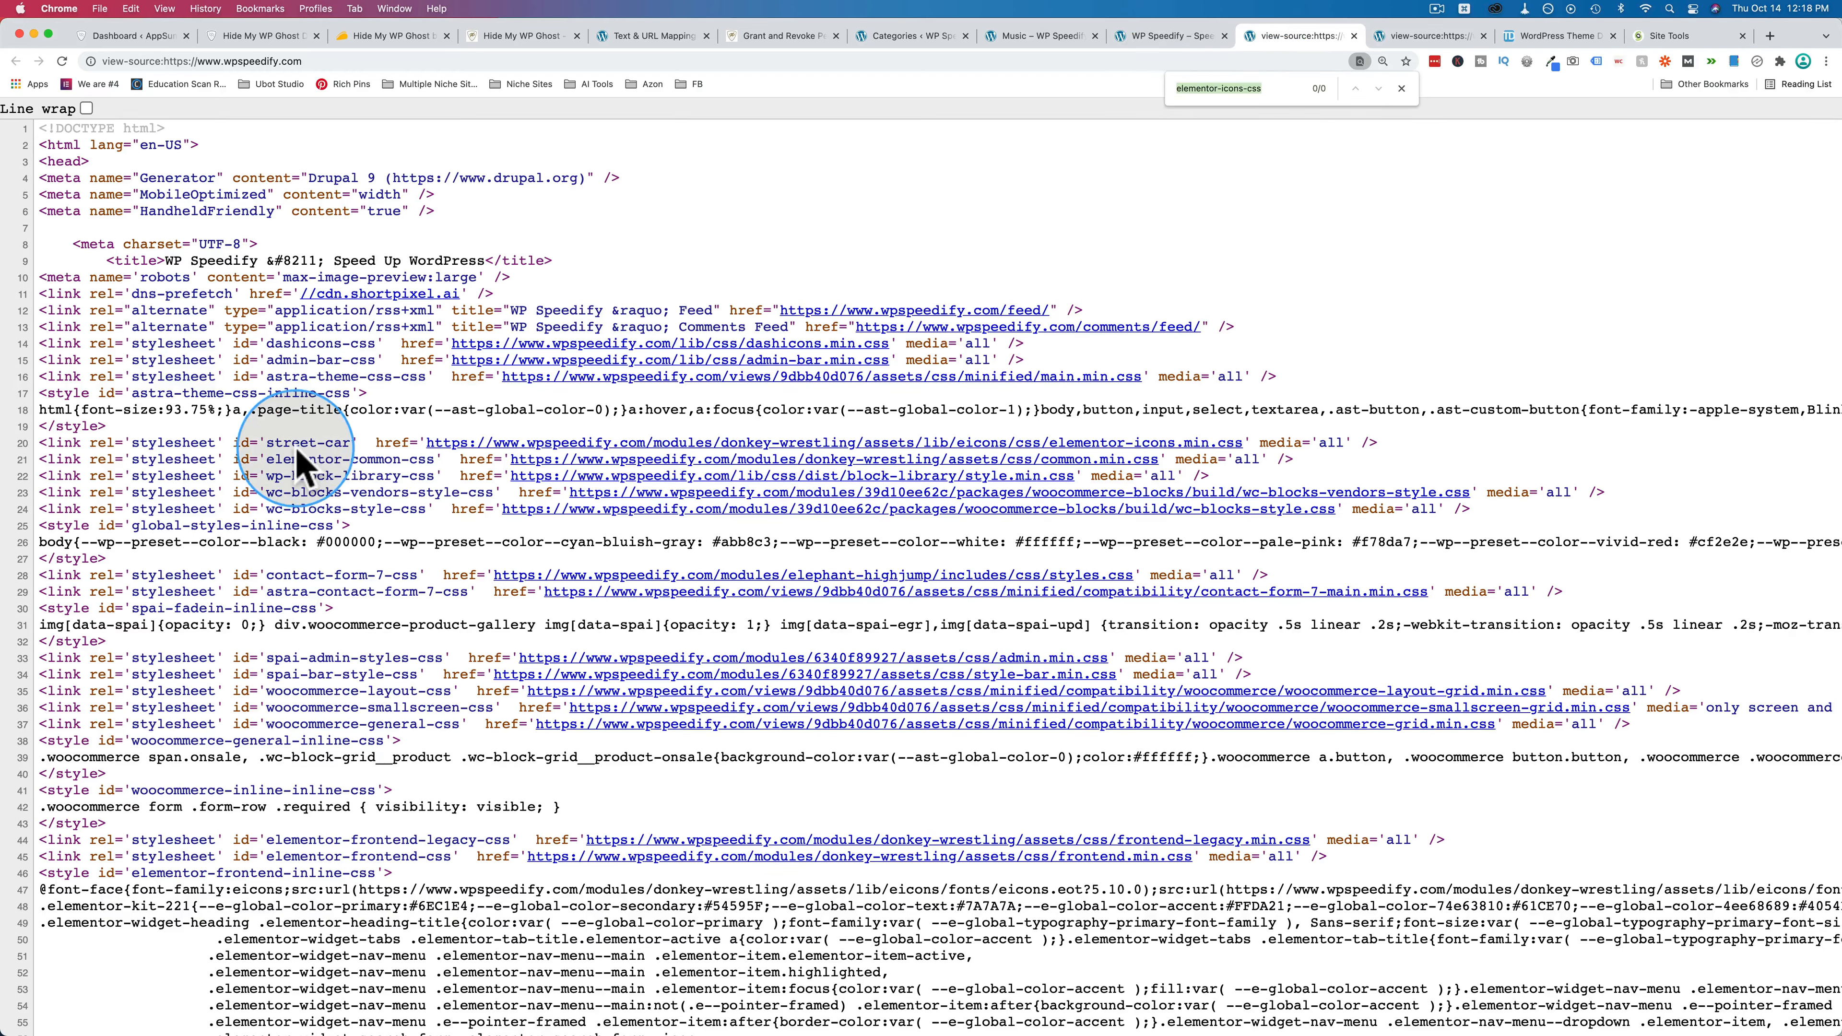
left_click_drag(267, 444, 352, 441)
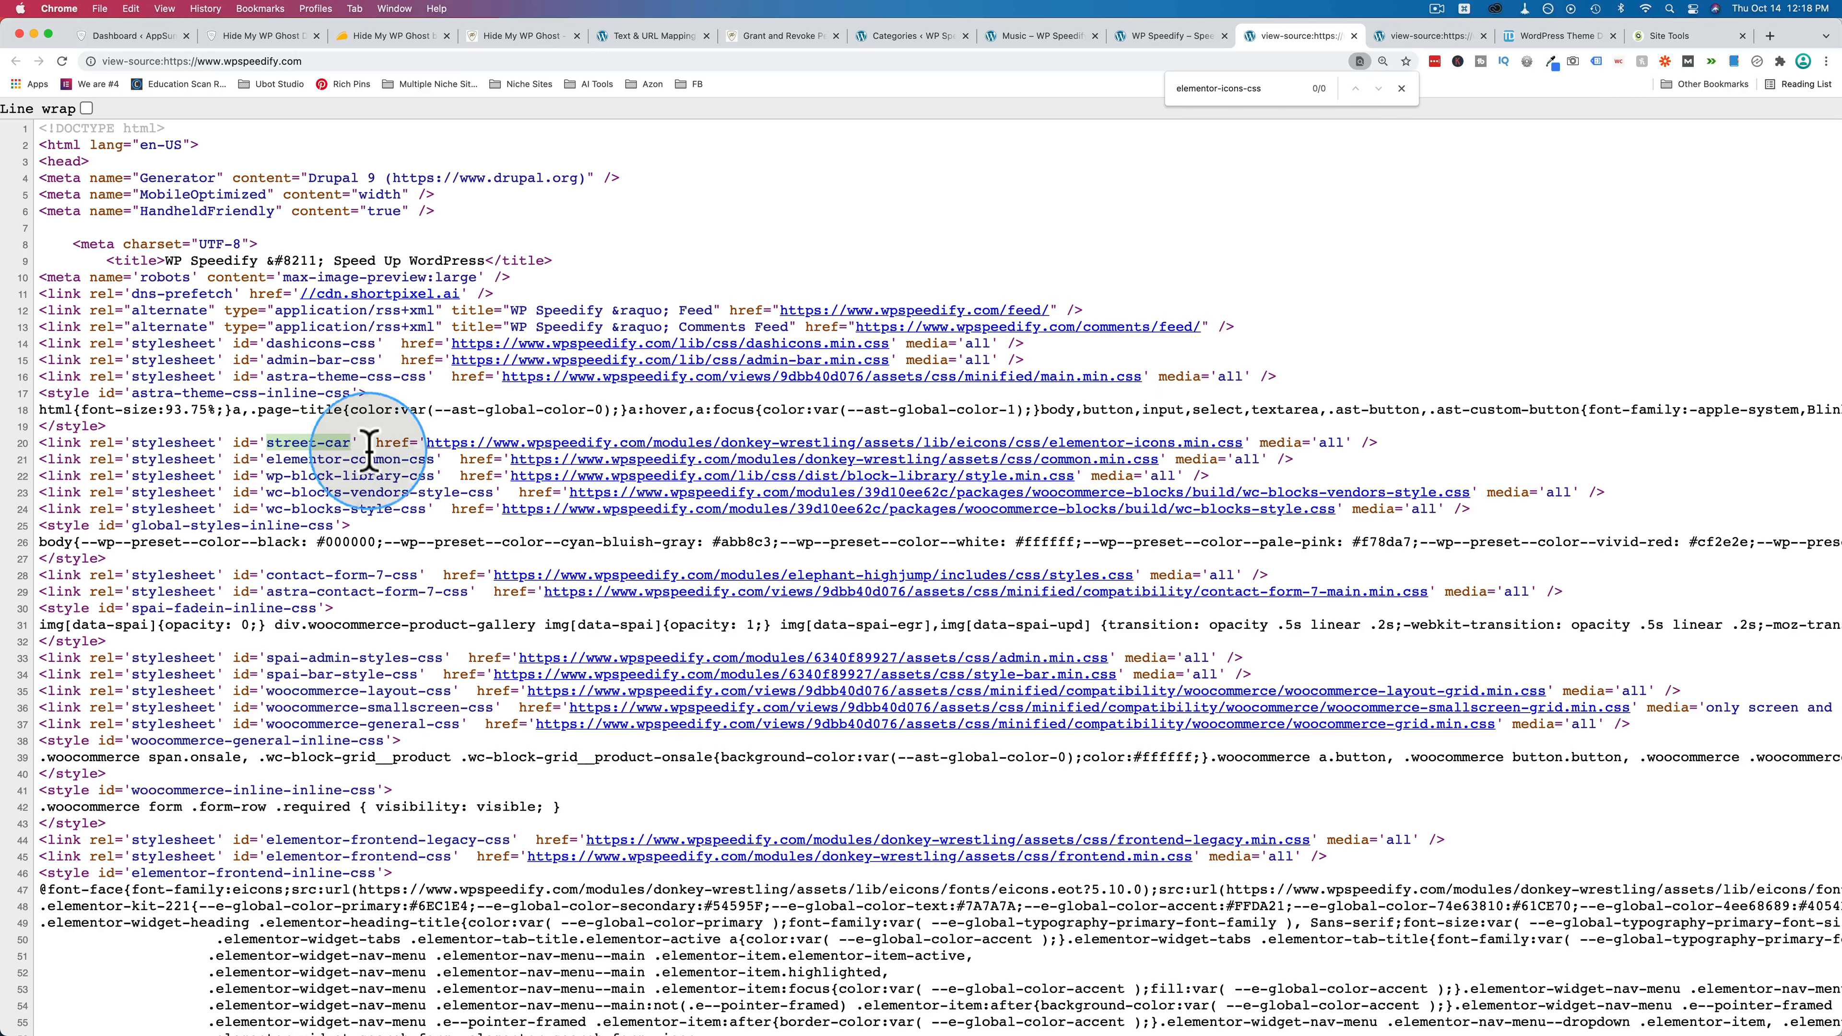
left_click(625, 37)
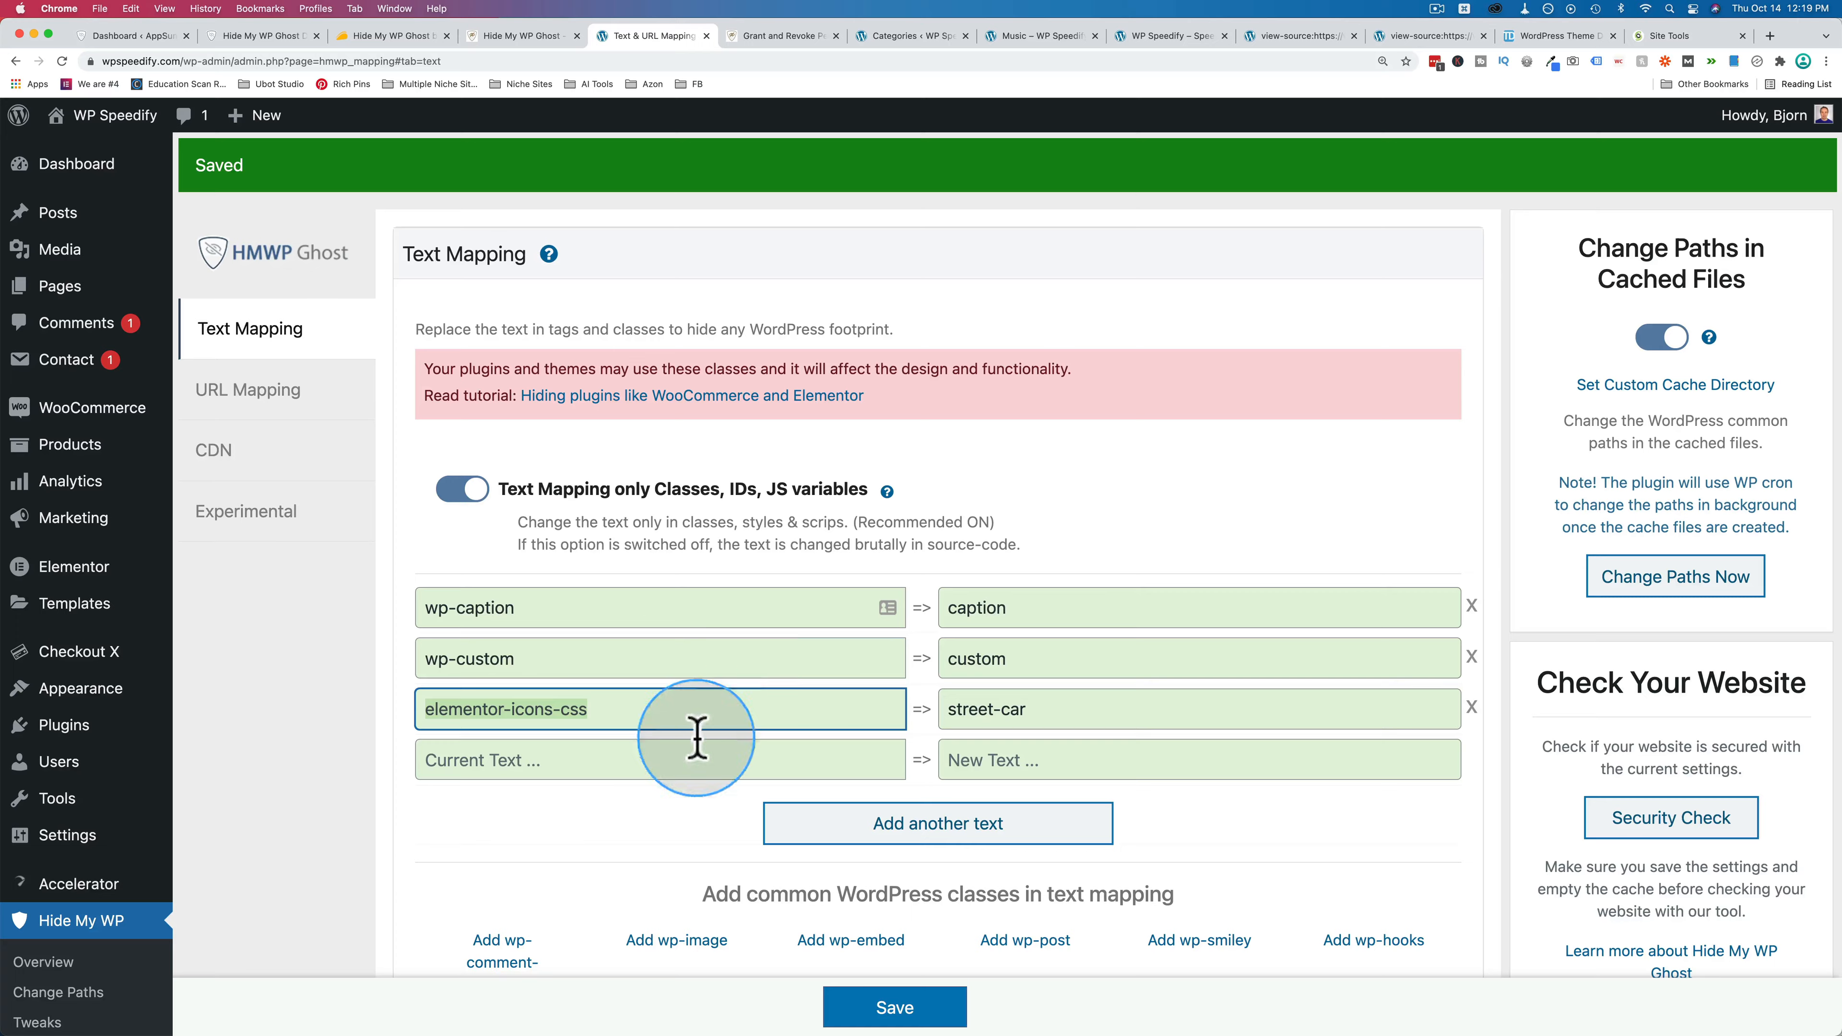
left_click(1283, 36)
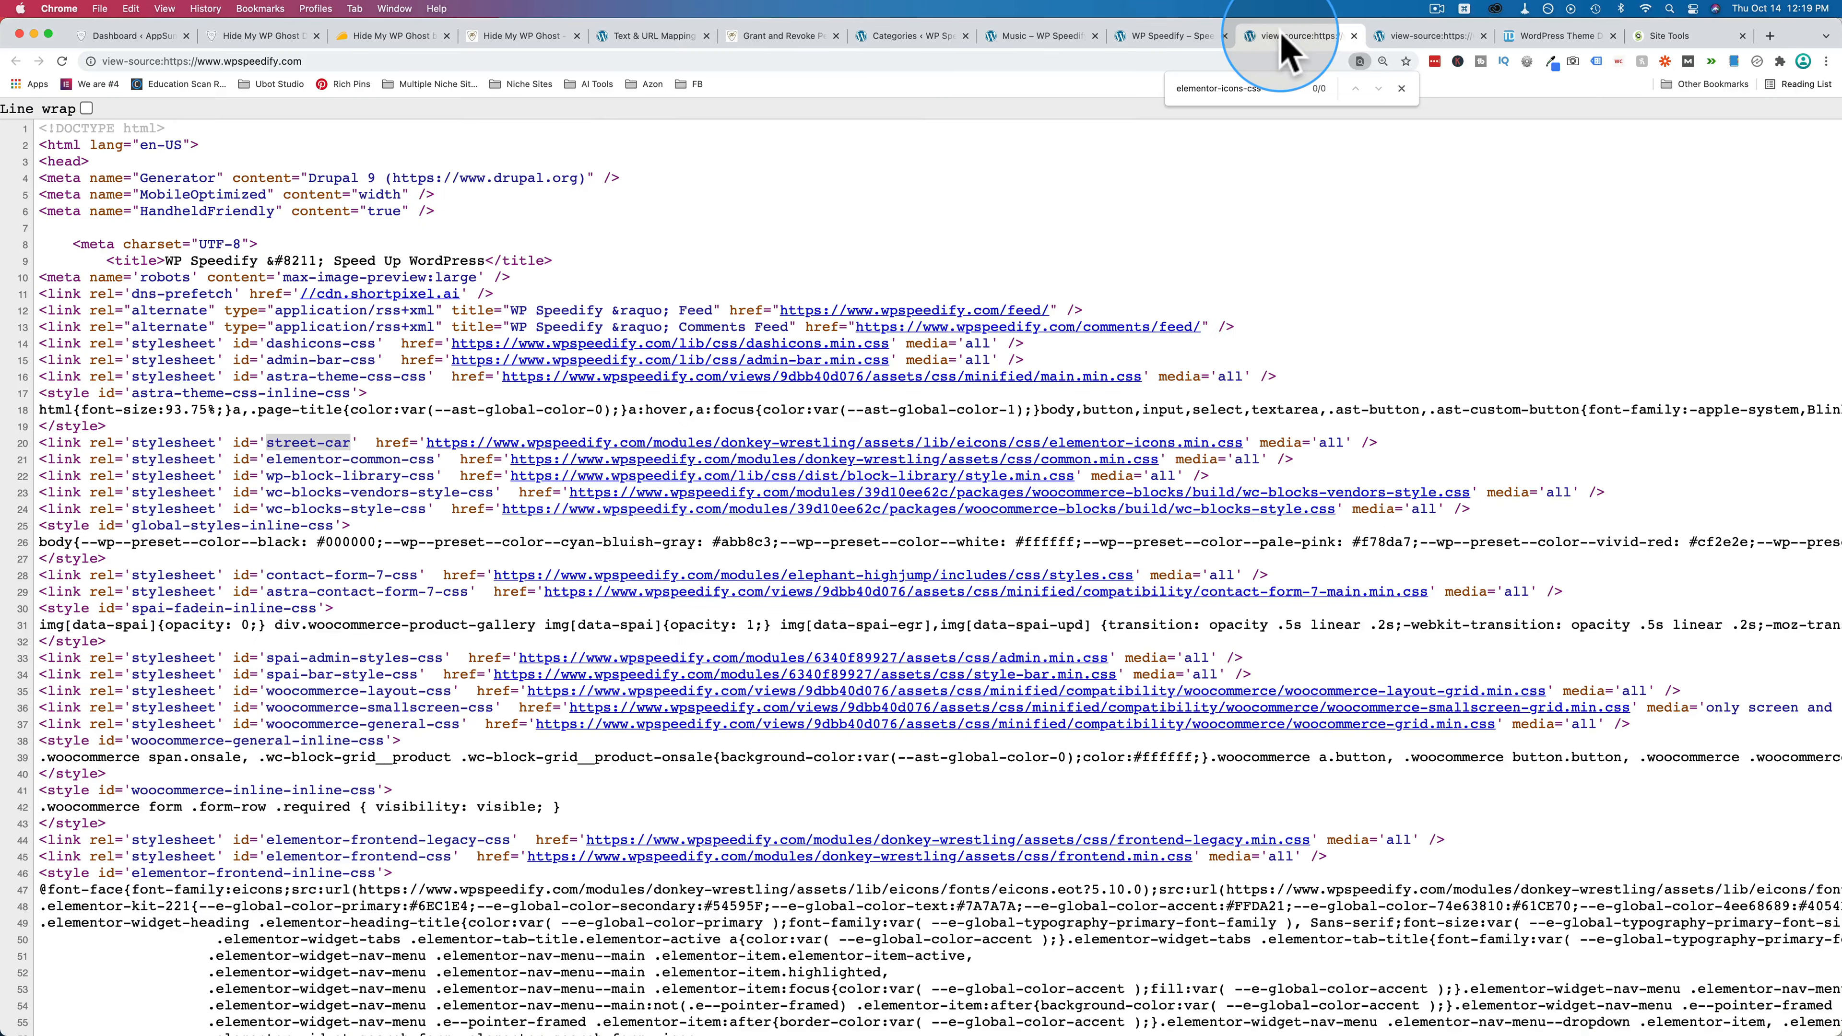
Go to the earlier WPThemeDetector result for the site and open wpthemedetector.com again in a new browser tab.
left_click(1559, 35)
scroll(822, 296, "up", 10)
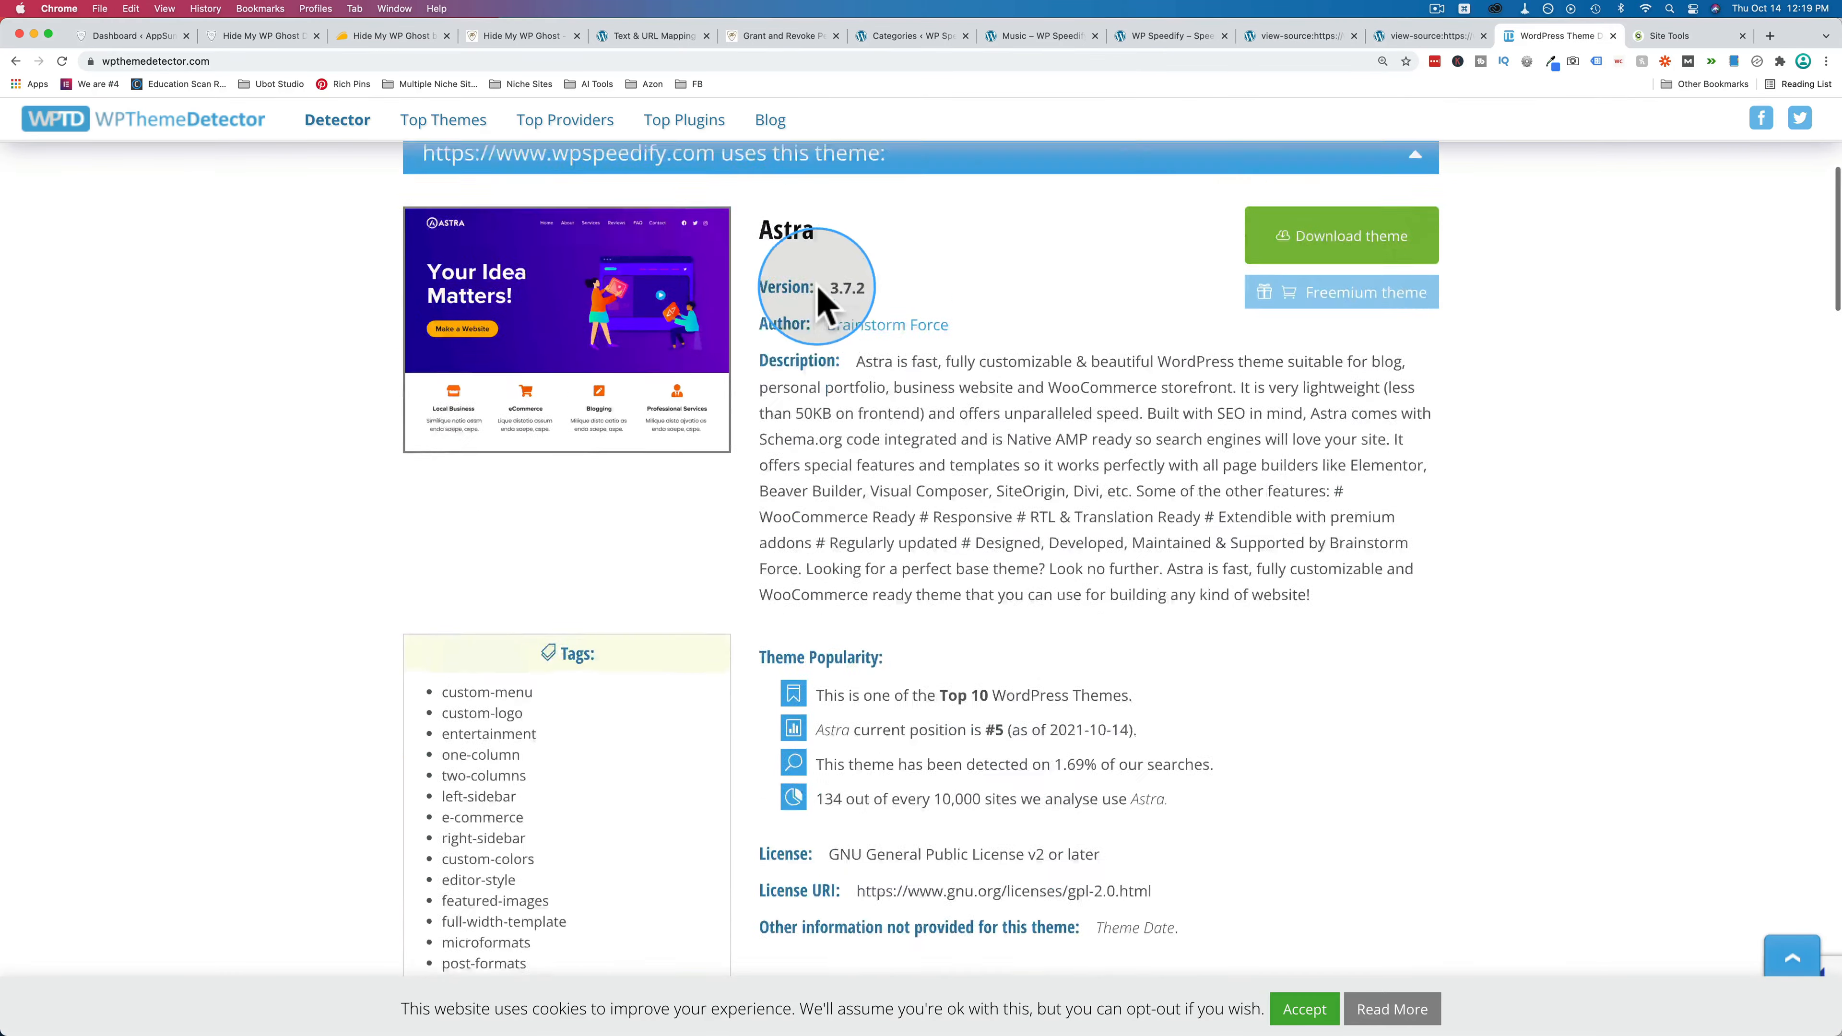
scroll(820, 298, "up", 3)
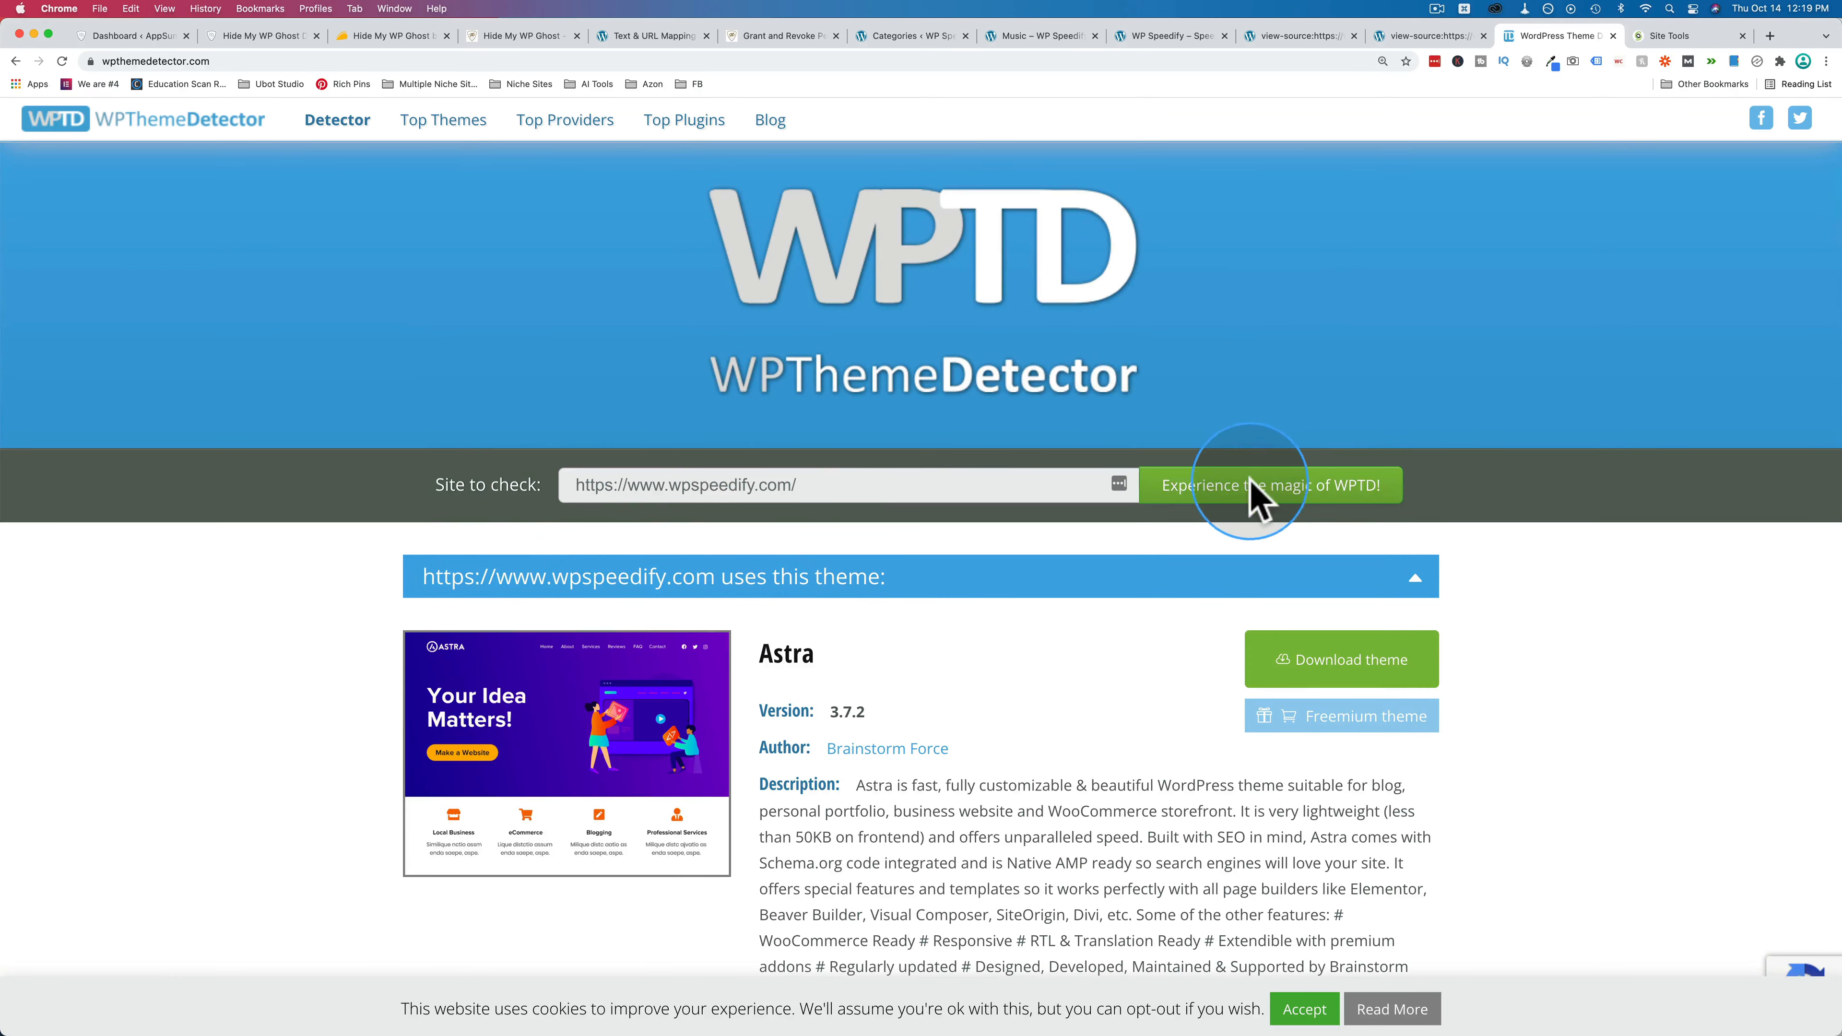
left_click(187, 61)
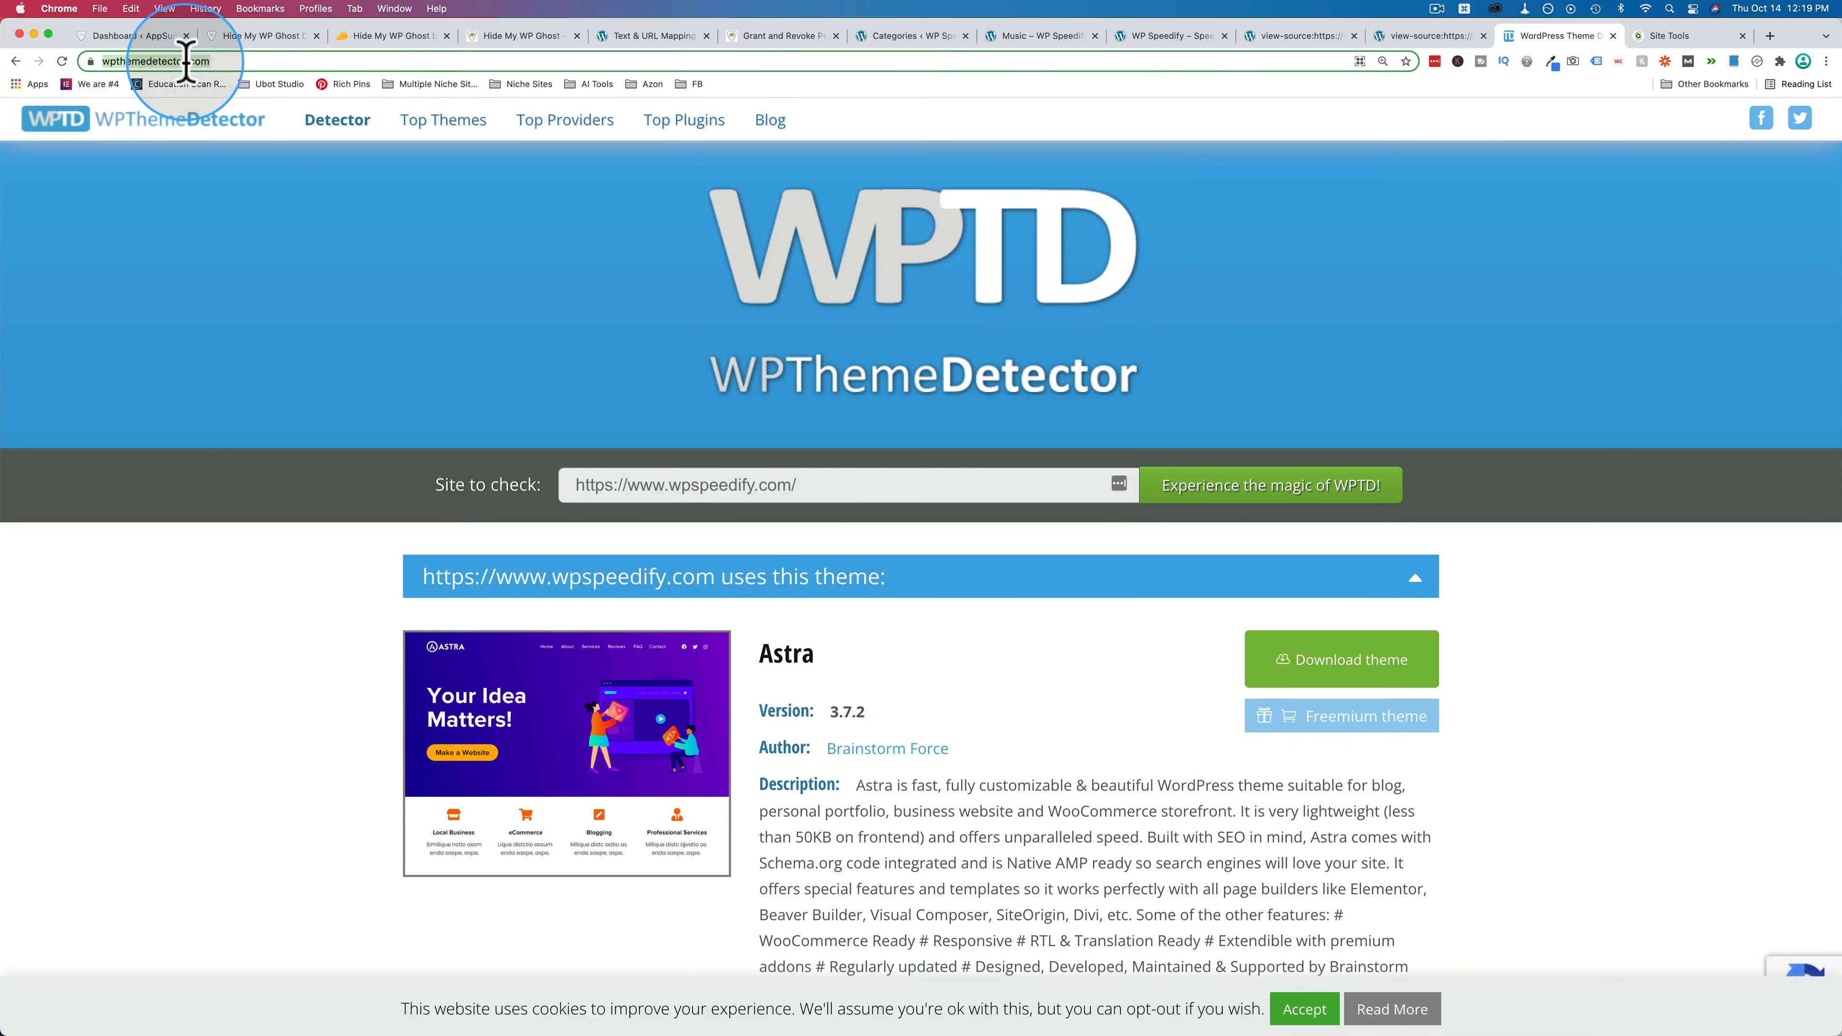
key("super+c")
key("super+t")
key("super+v")
key("Return")
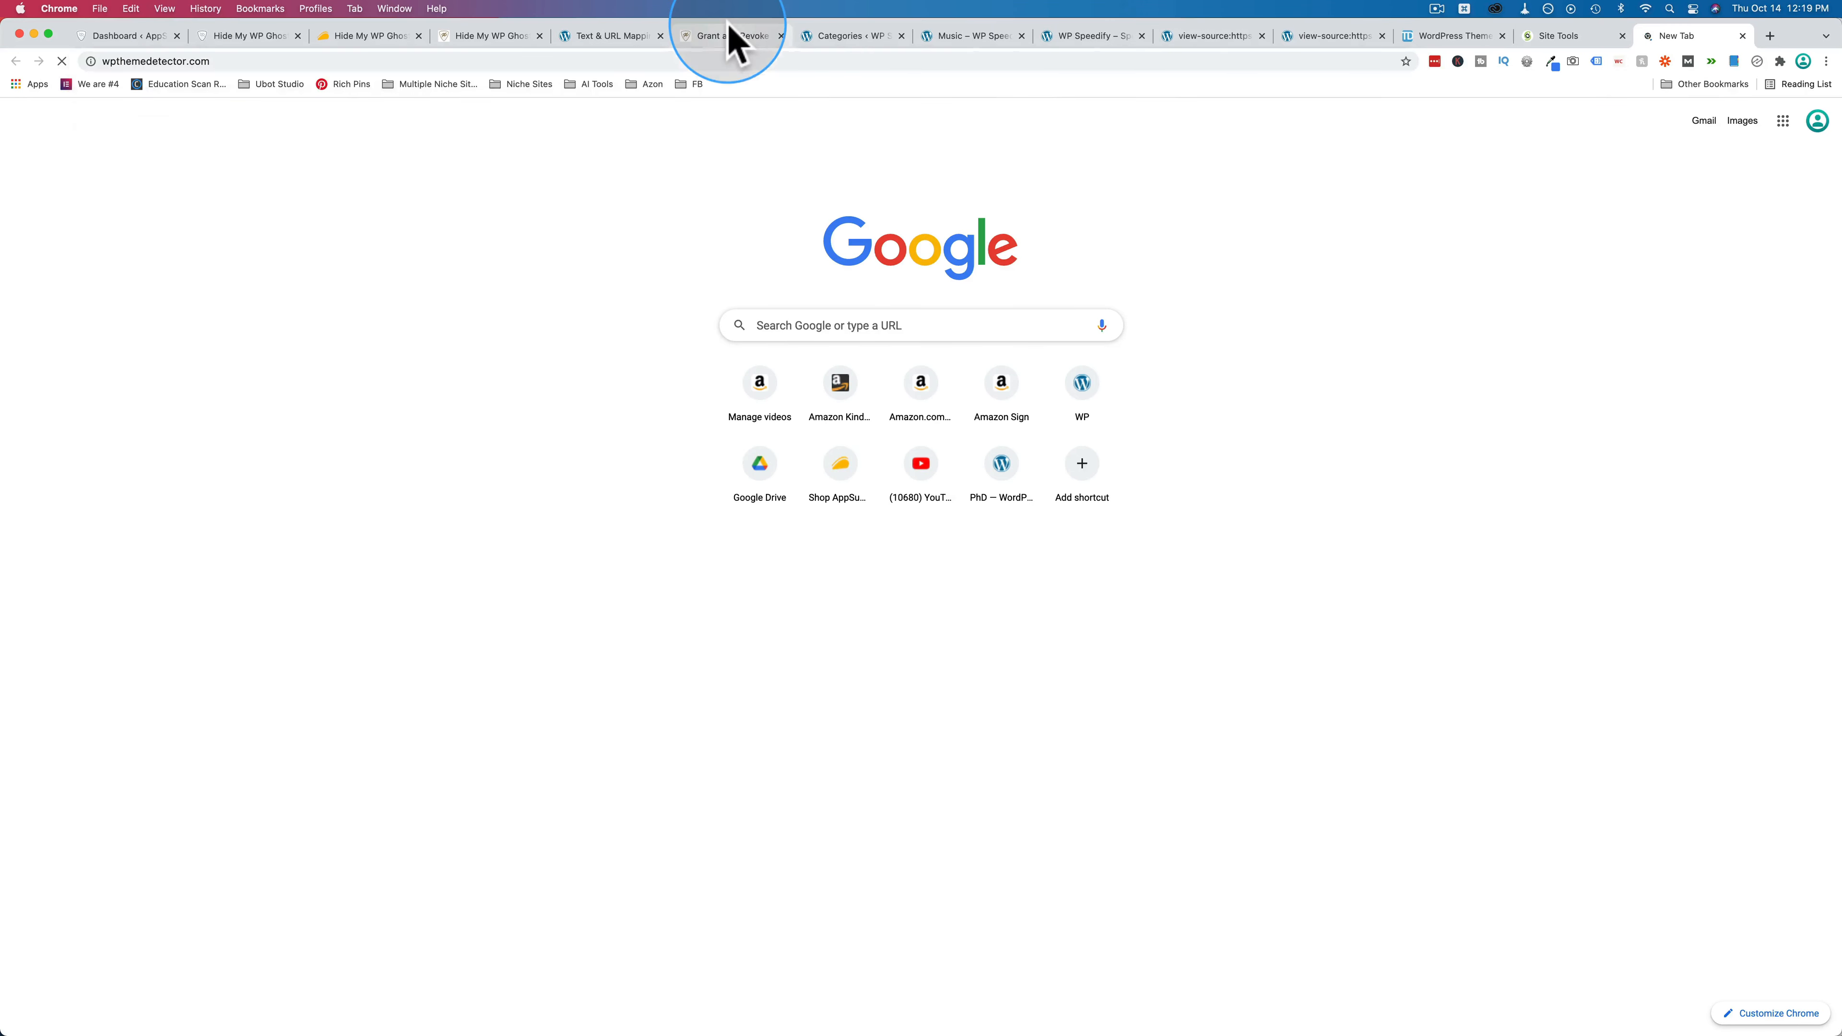
left_click(1441, 40)
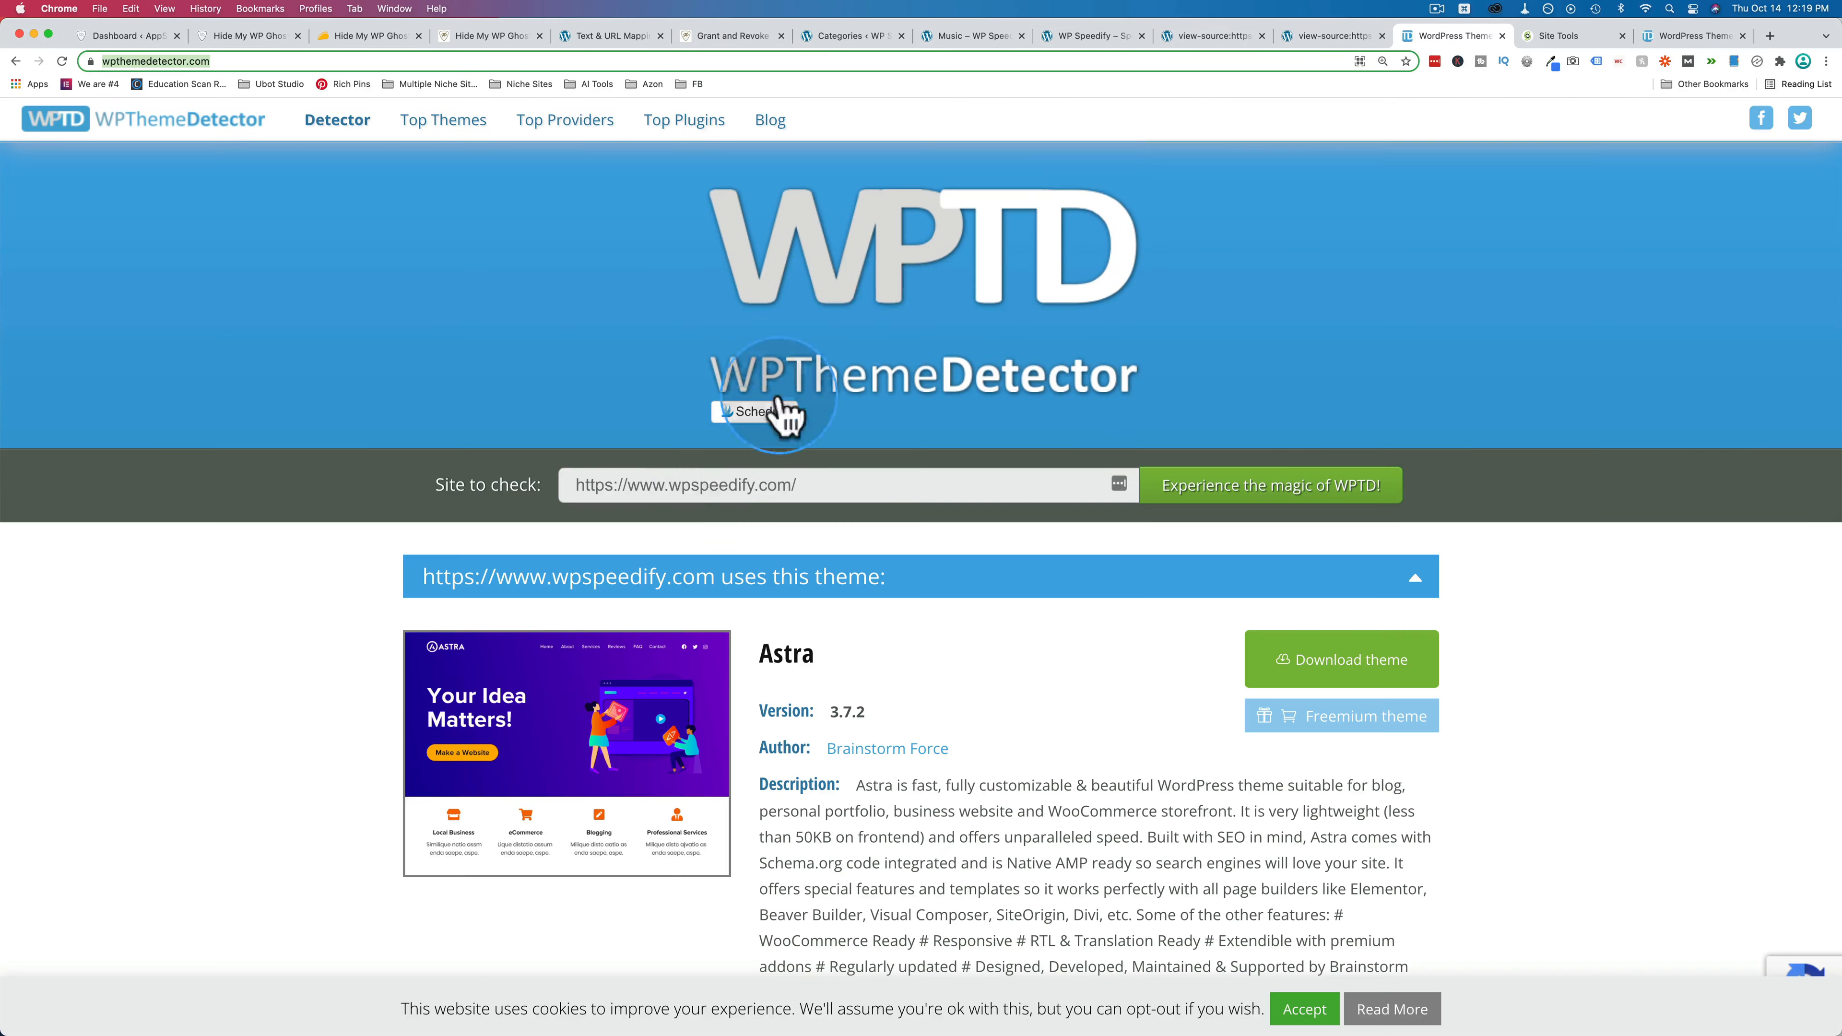
left_click(745, 488)
key("super+a")
key("BackSpace")
left_click(1690, 36)
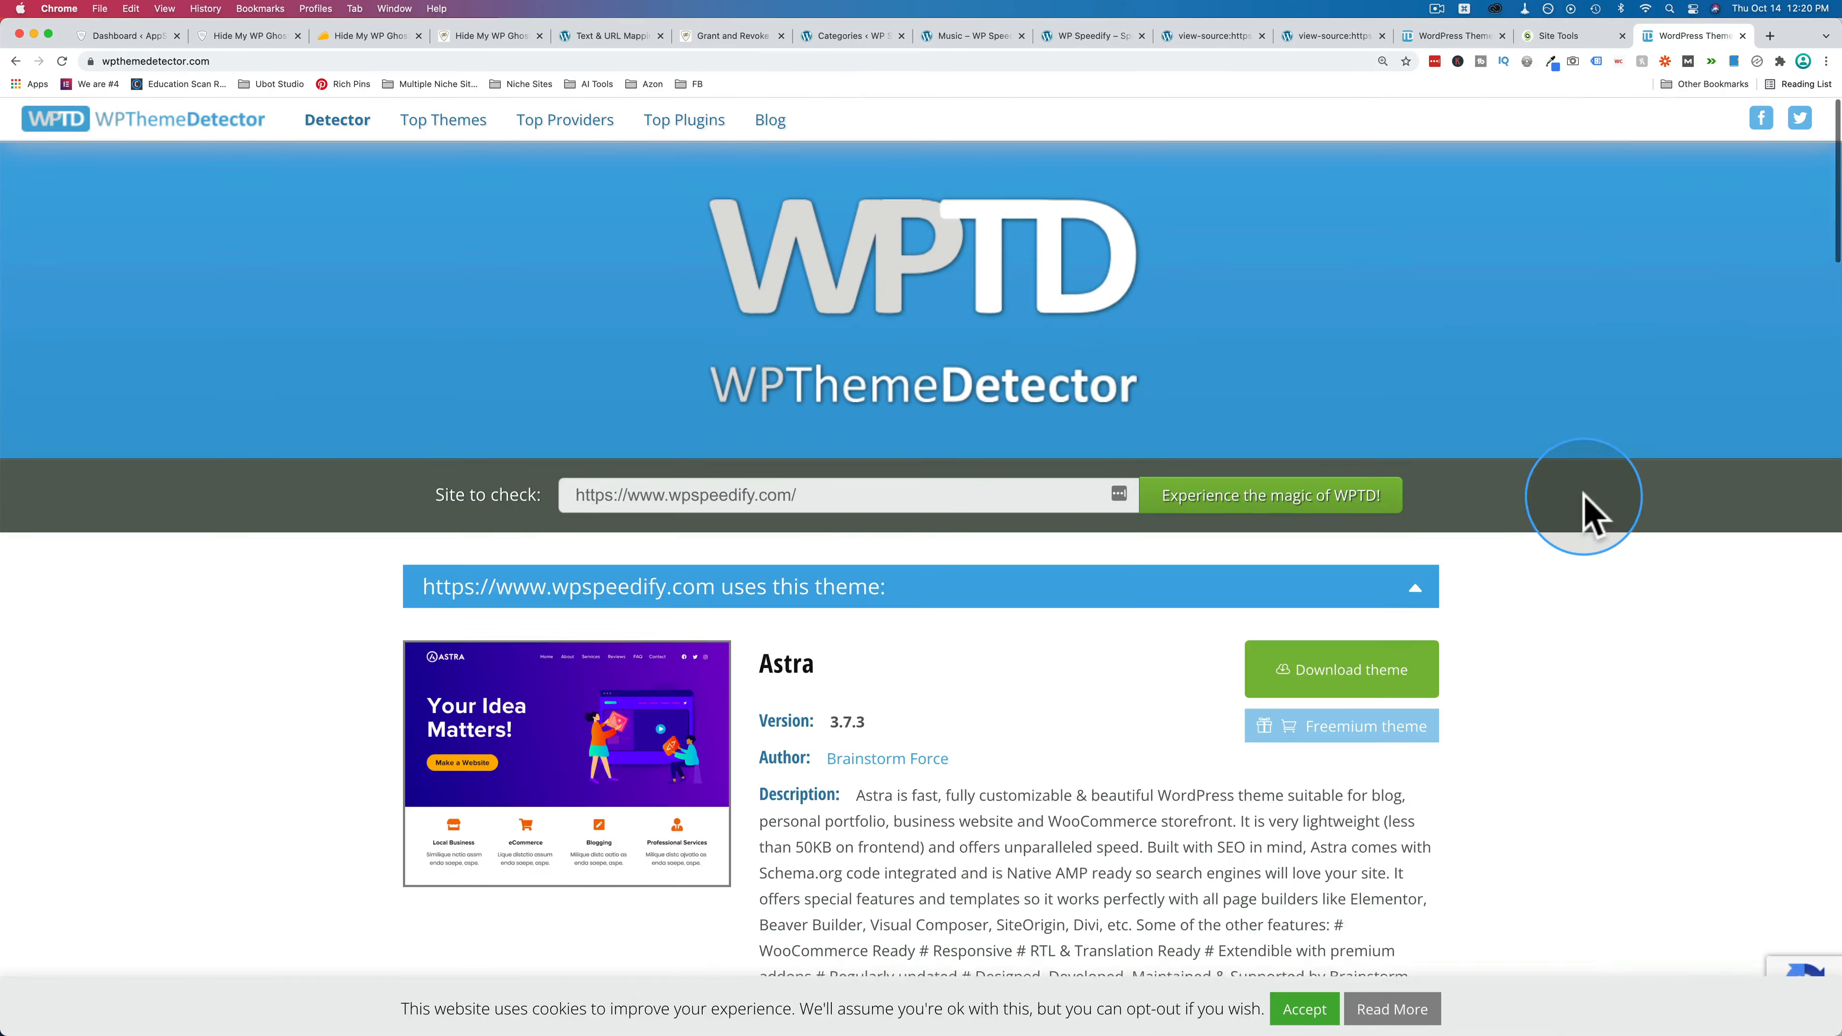
Examine the new detection report's theme details, theme provider, additional site information and previous results.
scroll(1583, 510, "down", 5)
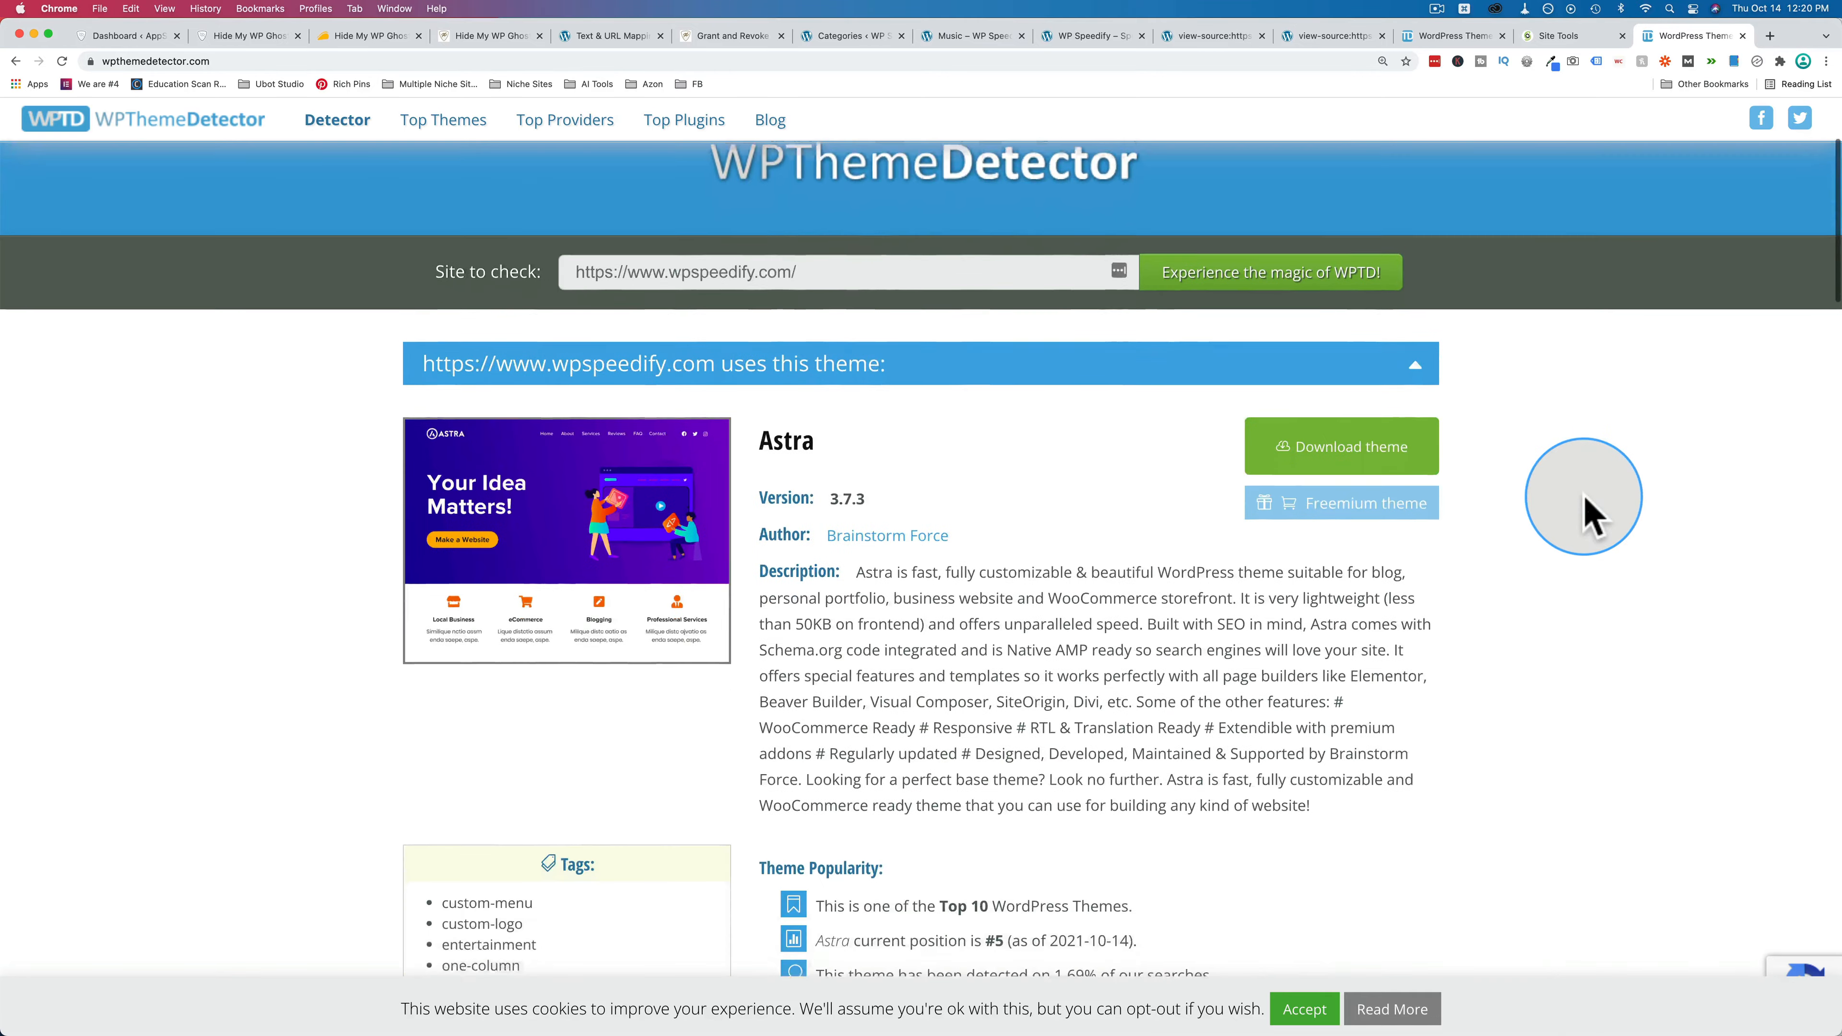
scroll(1287, 547, "down", 10)
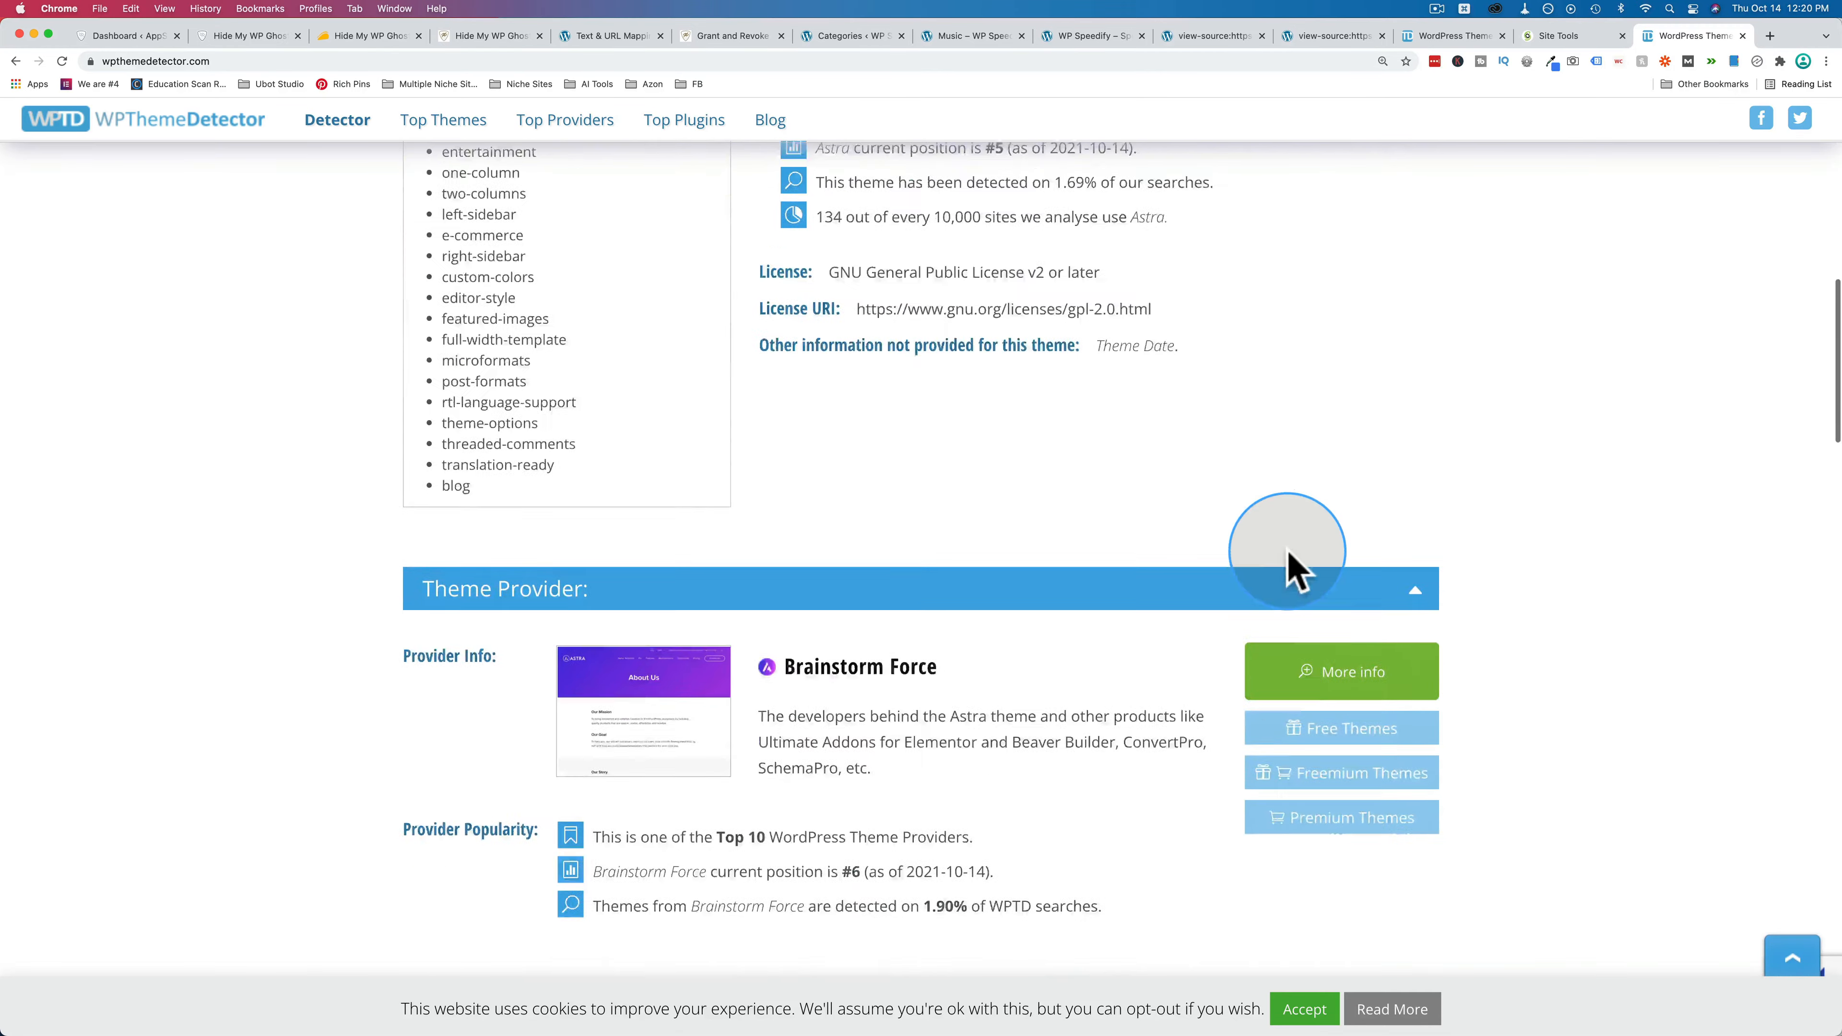
scroll(1287, 570, "down", 5)
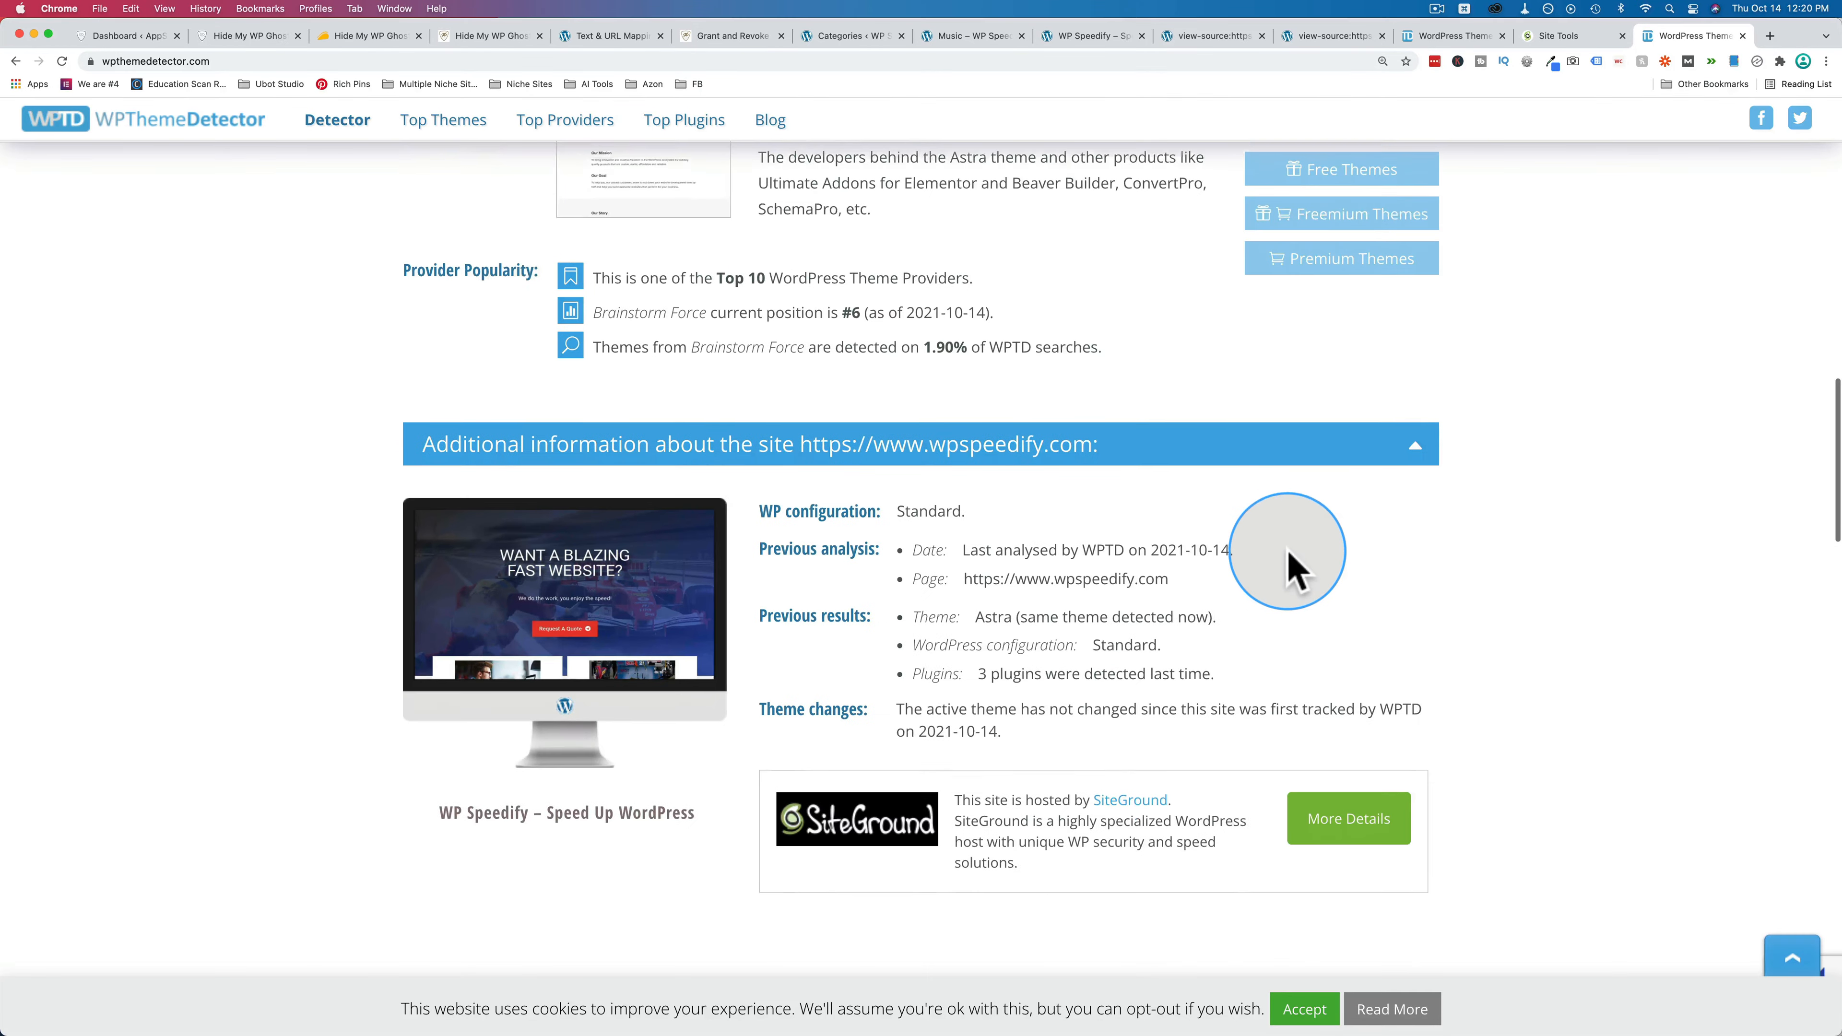
scroll(1295, 569, "down", 4)
scroll(1295, 569, "up", 7)
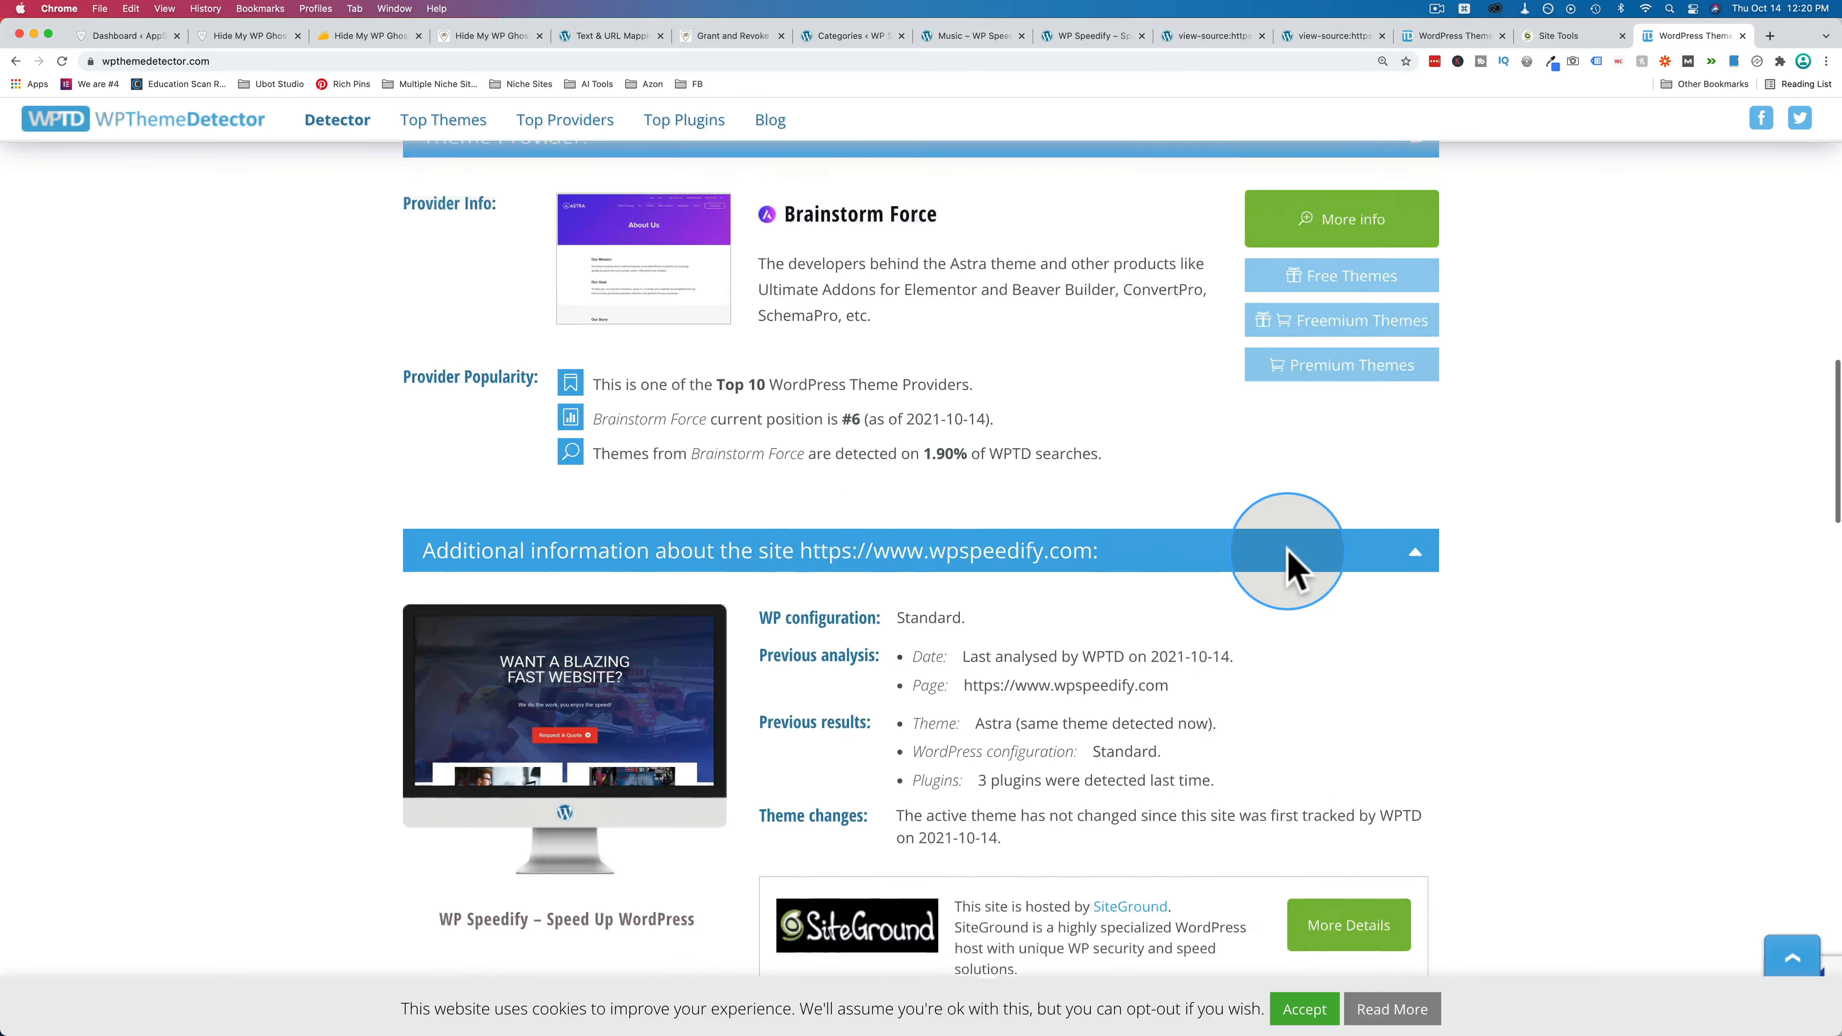
scroll(1288, 555, "up", 9)
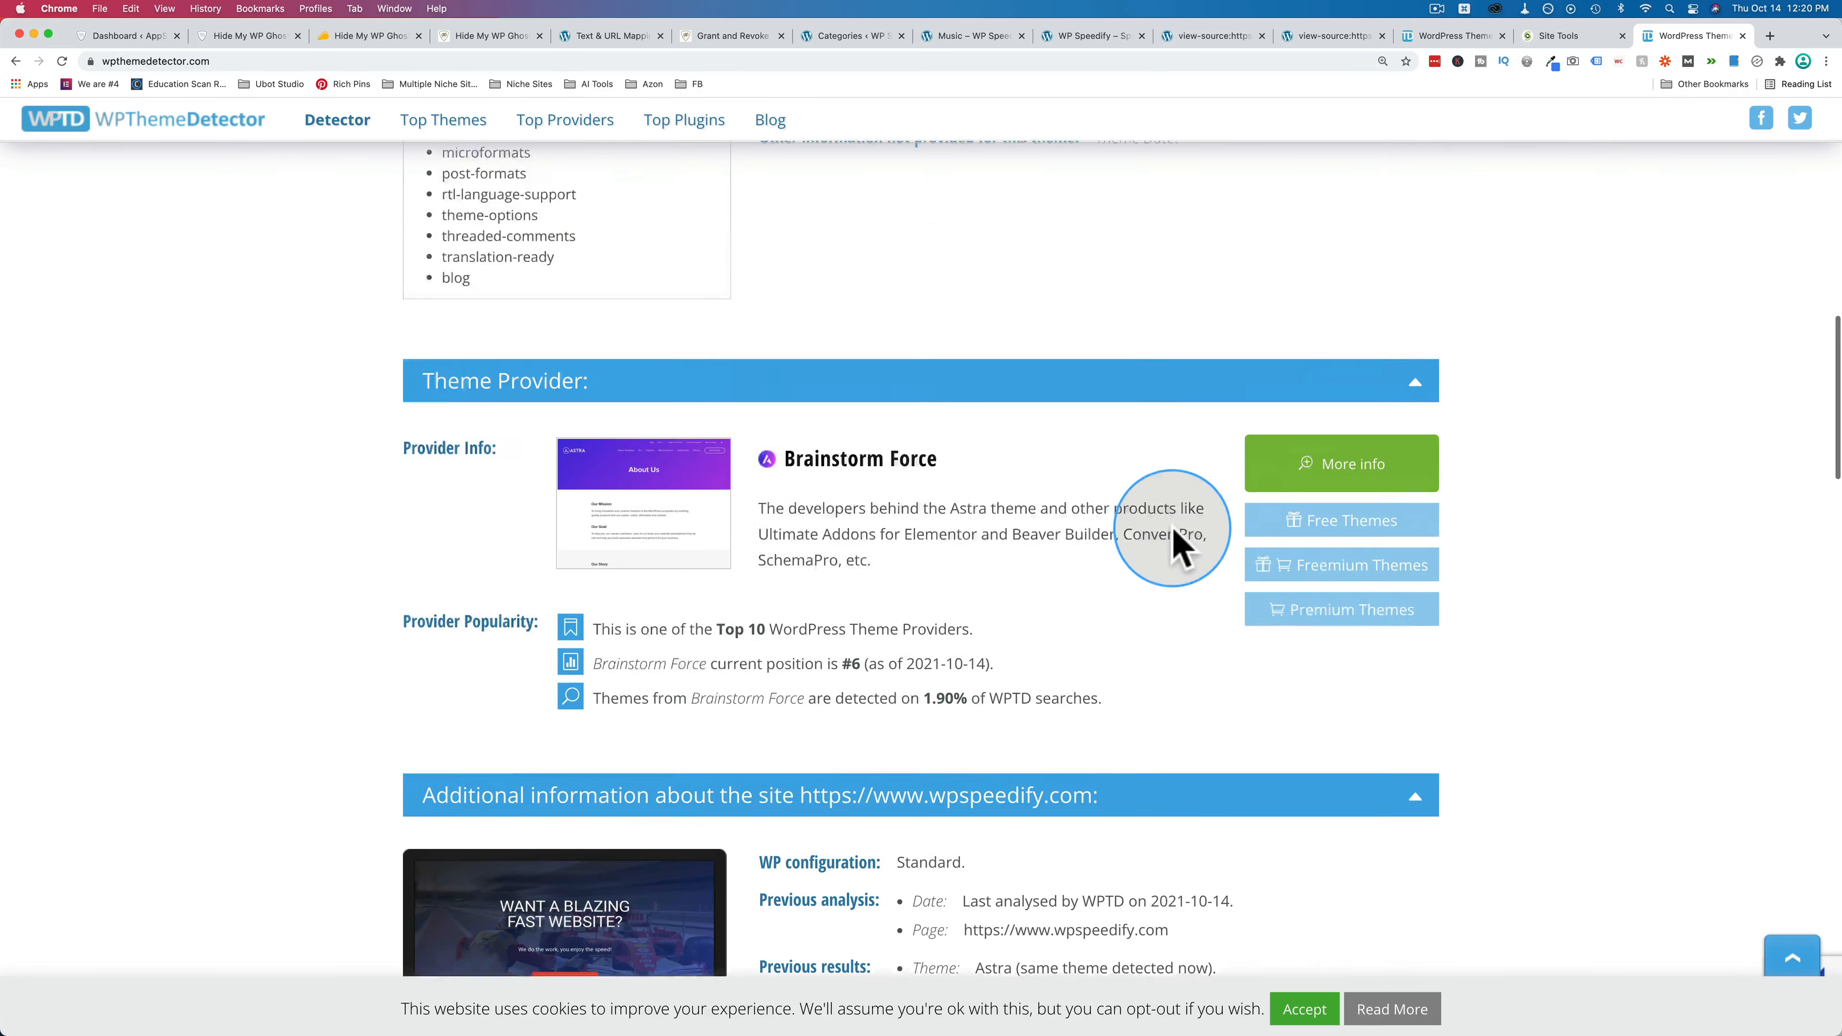
Search the site's page source for astra and go through its occurrences one after another.
scroll(1176, 541, "up", 4)
key("super+f")
left_click(1210, 38)
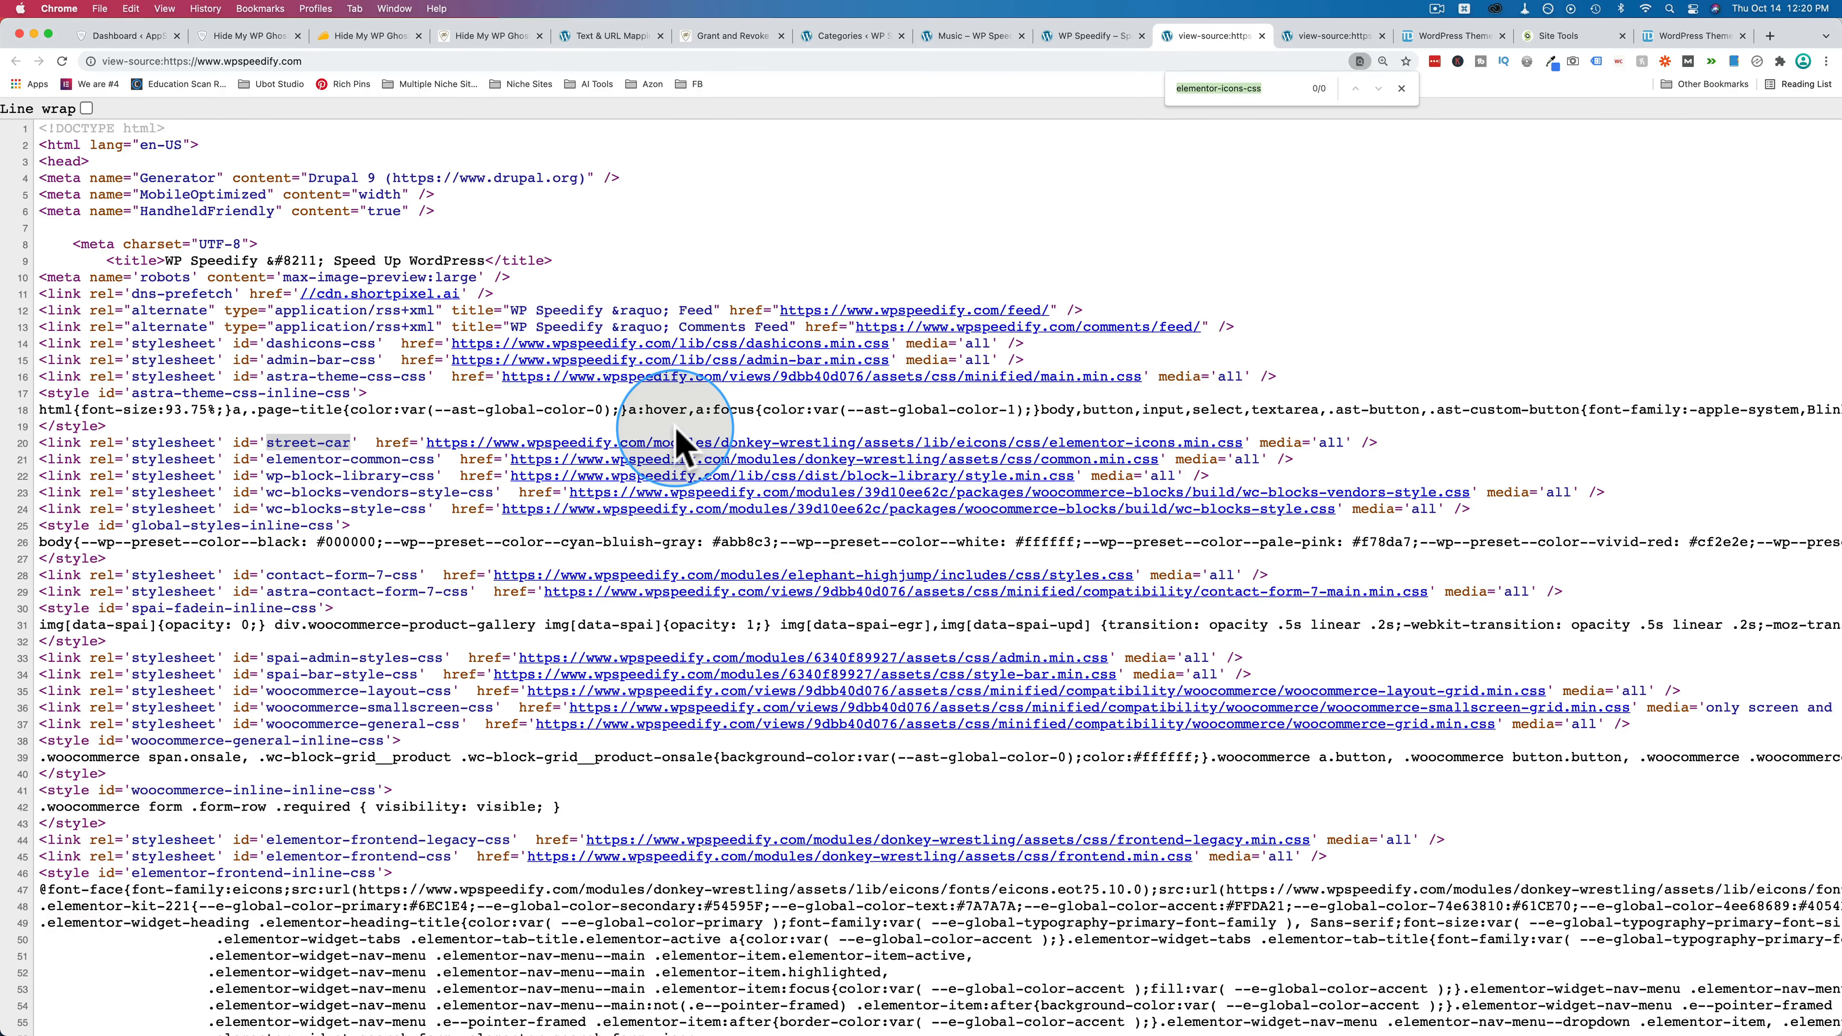
type("/the")
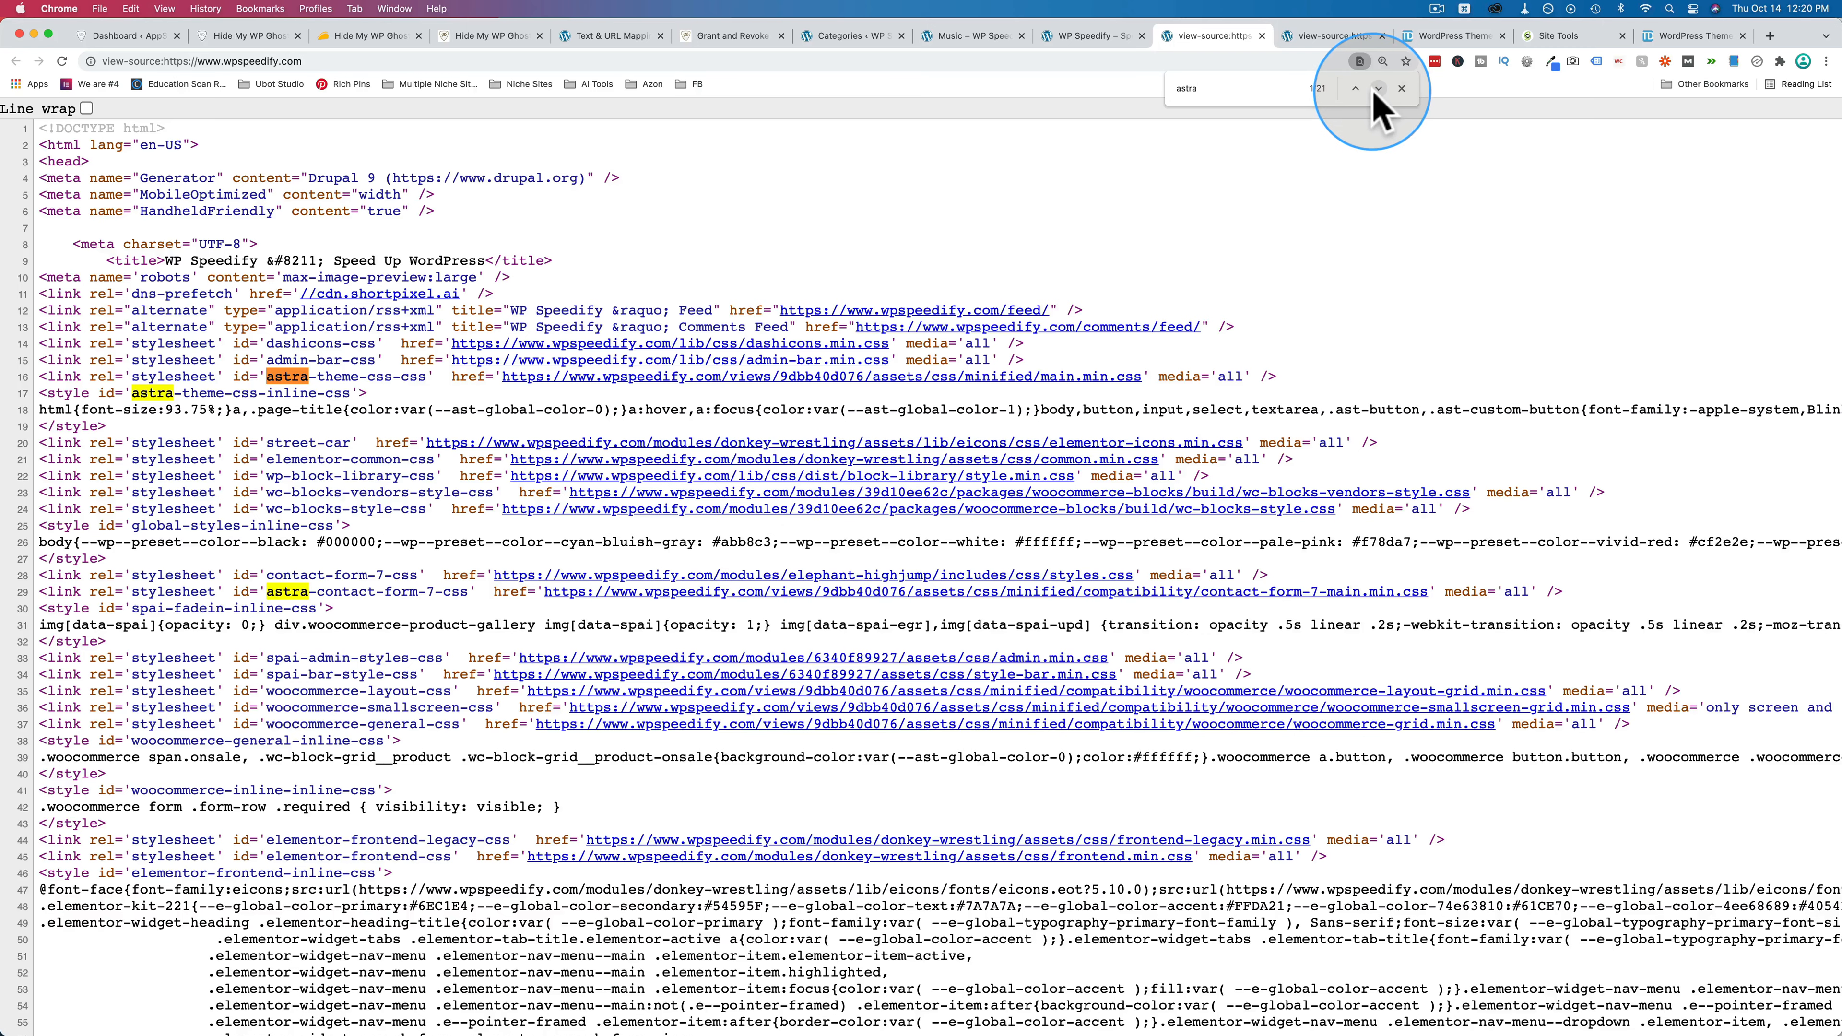
left_click(1377, 90)
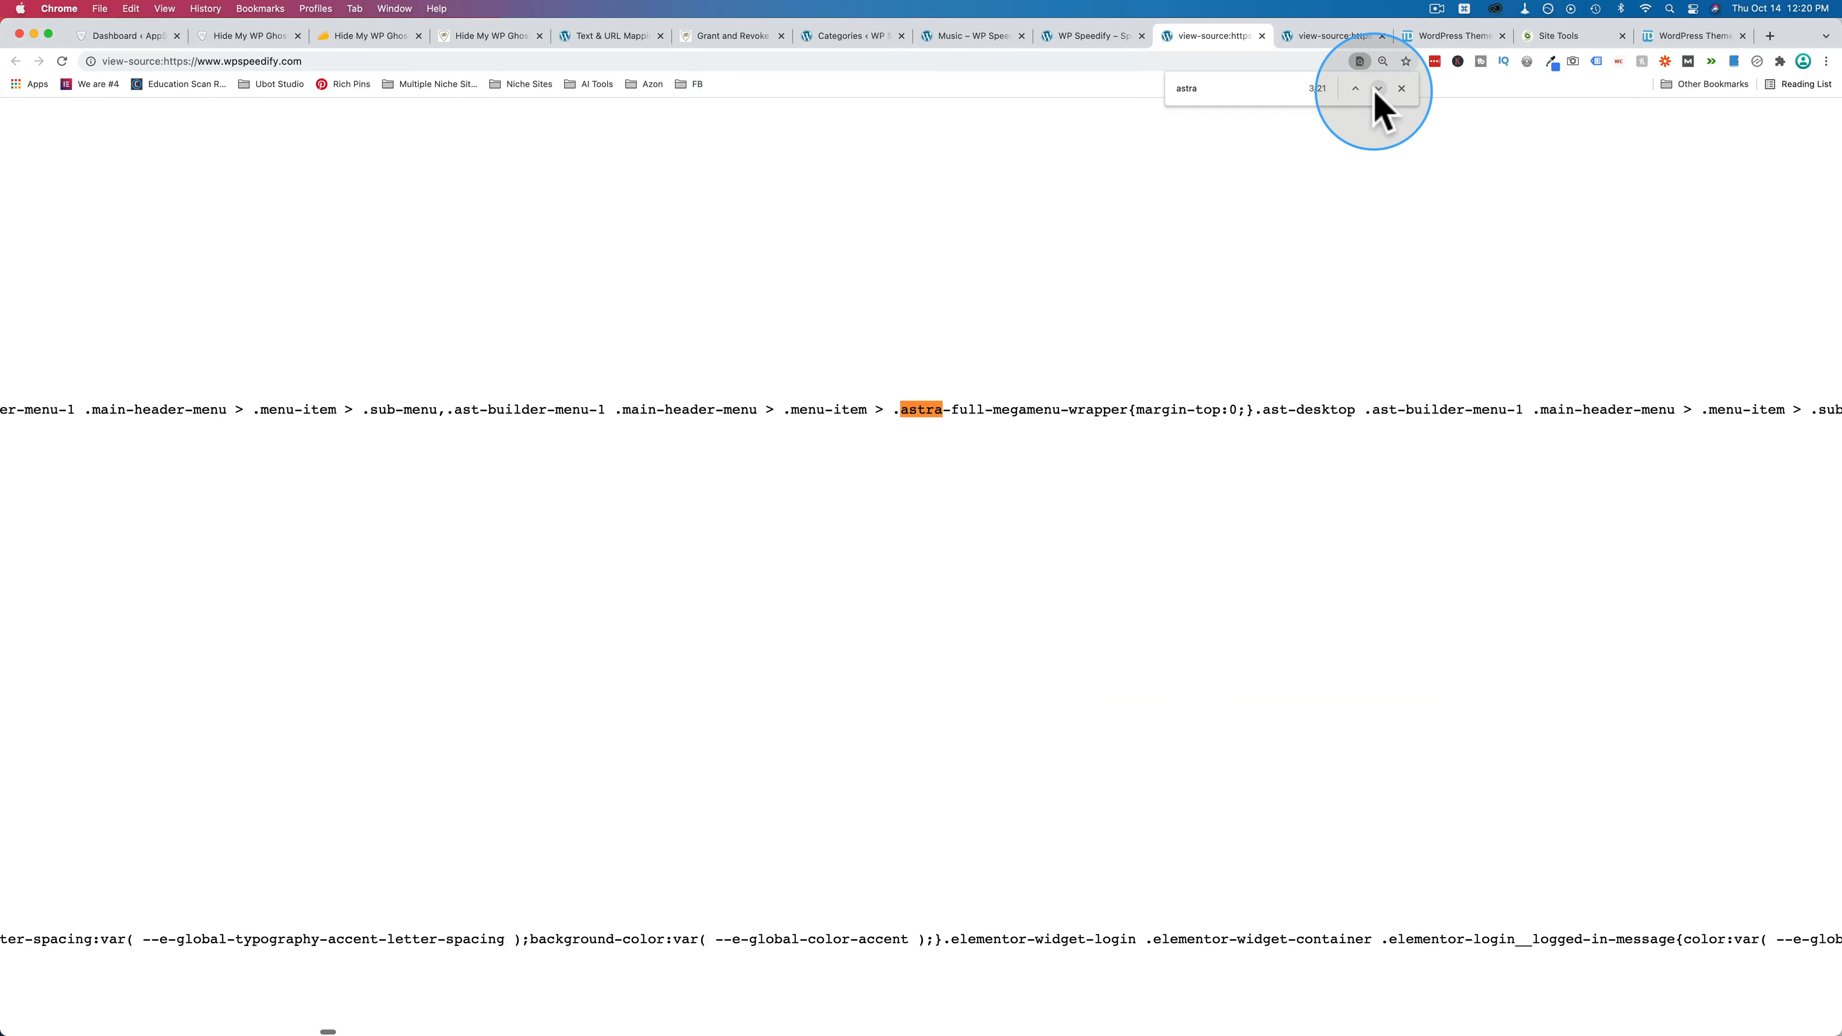
left_click(1377, 90)
left_click(1377, 90)
left_click(1377, 90)
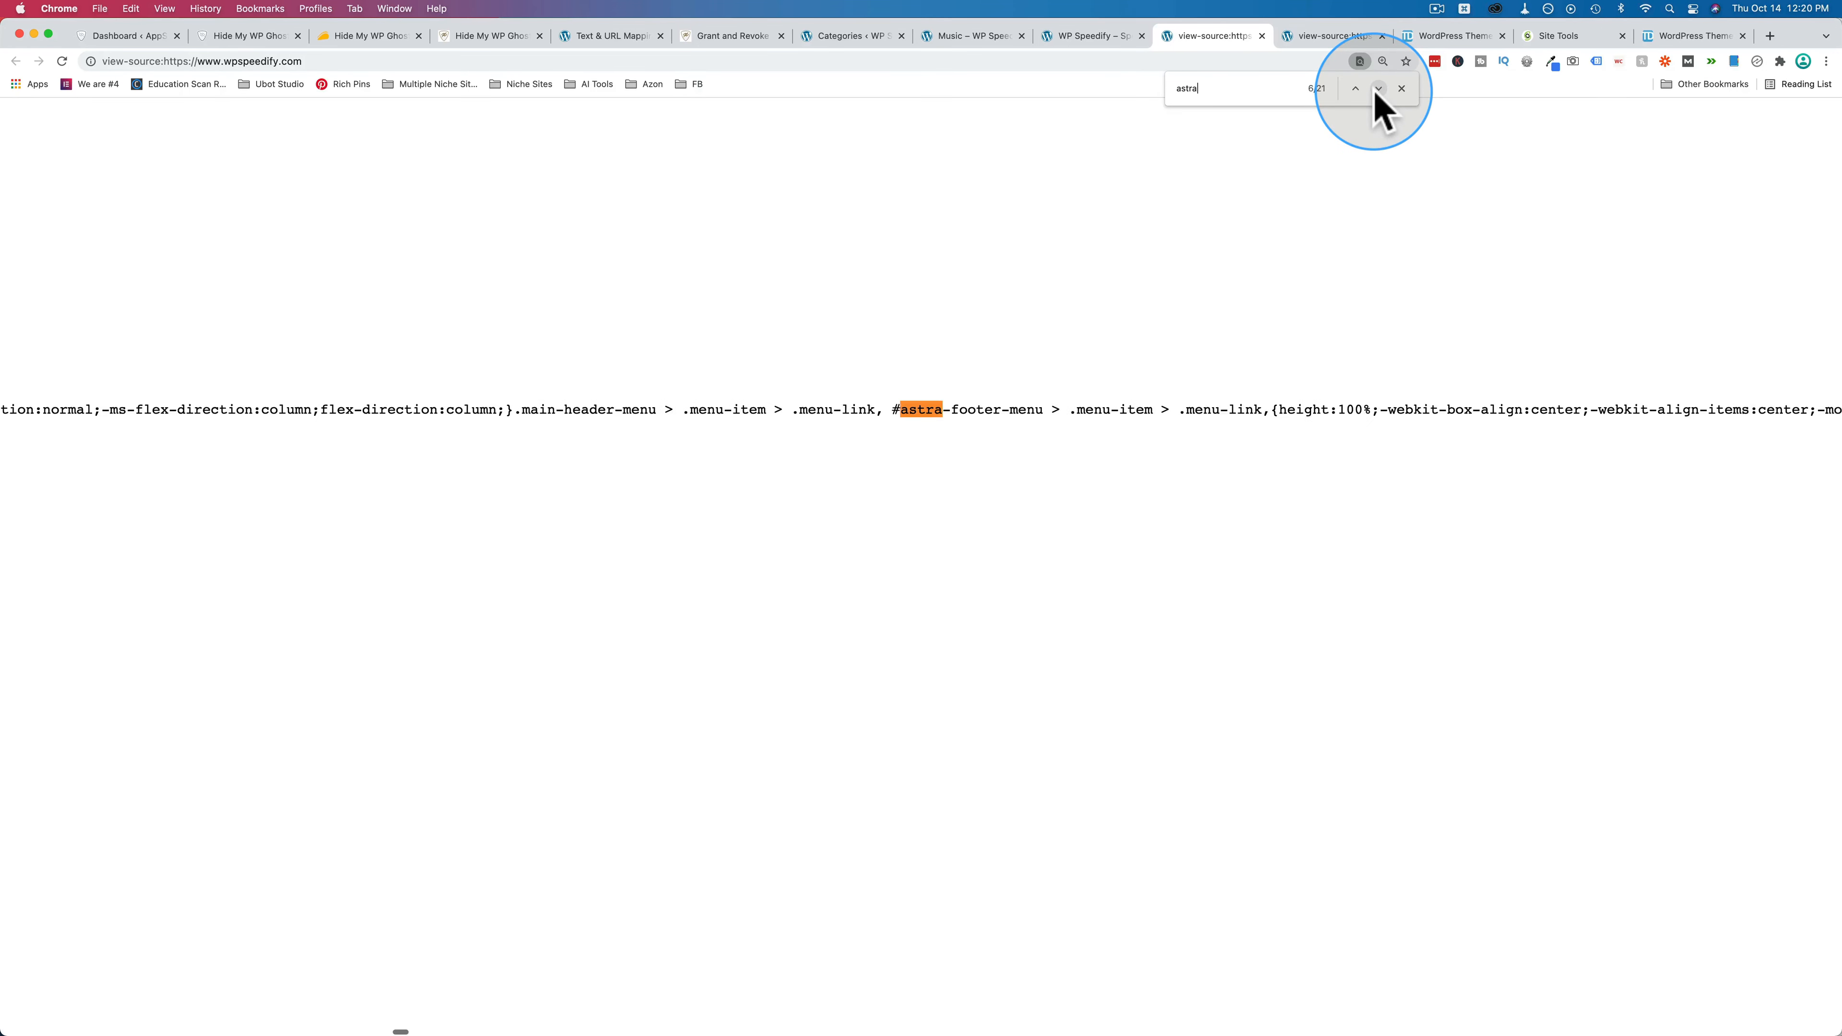
left_click(1378, 90)
left_click(1378, 90)
left_click(1377, 90)
left_click(1378, 91)
left_click(1377, 90)
left_click(1378, 90)
left_click(1377, 90)
left_click(1378, 91)
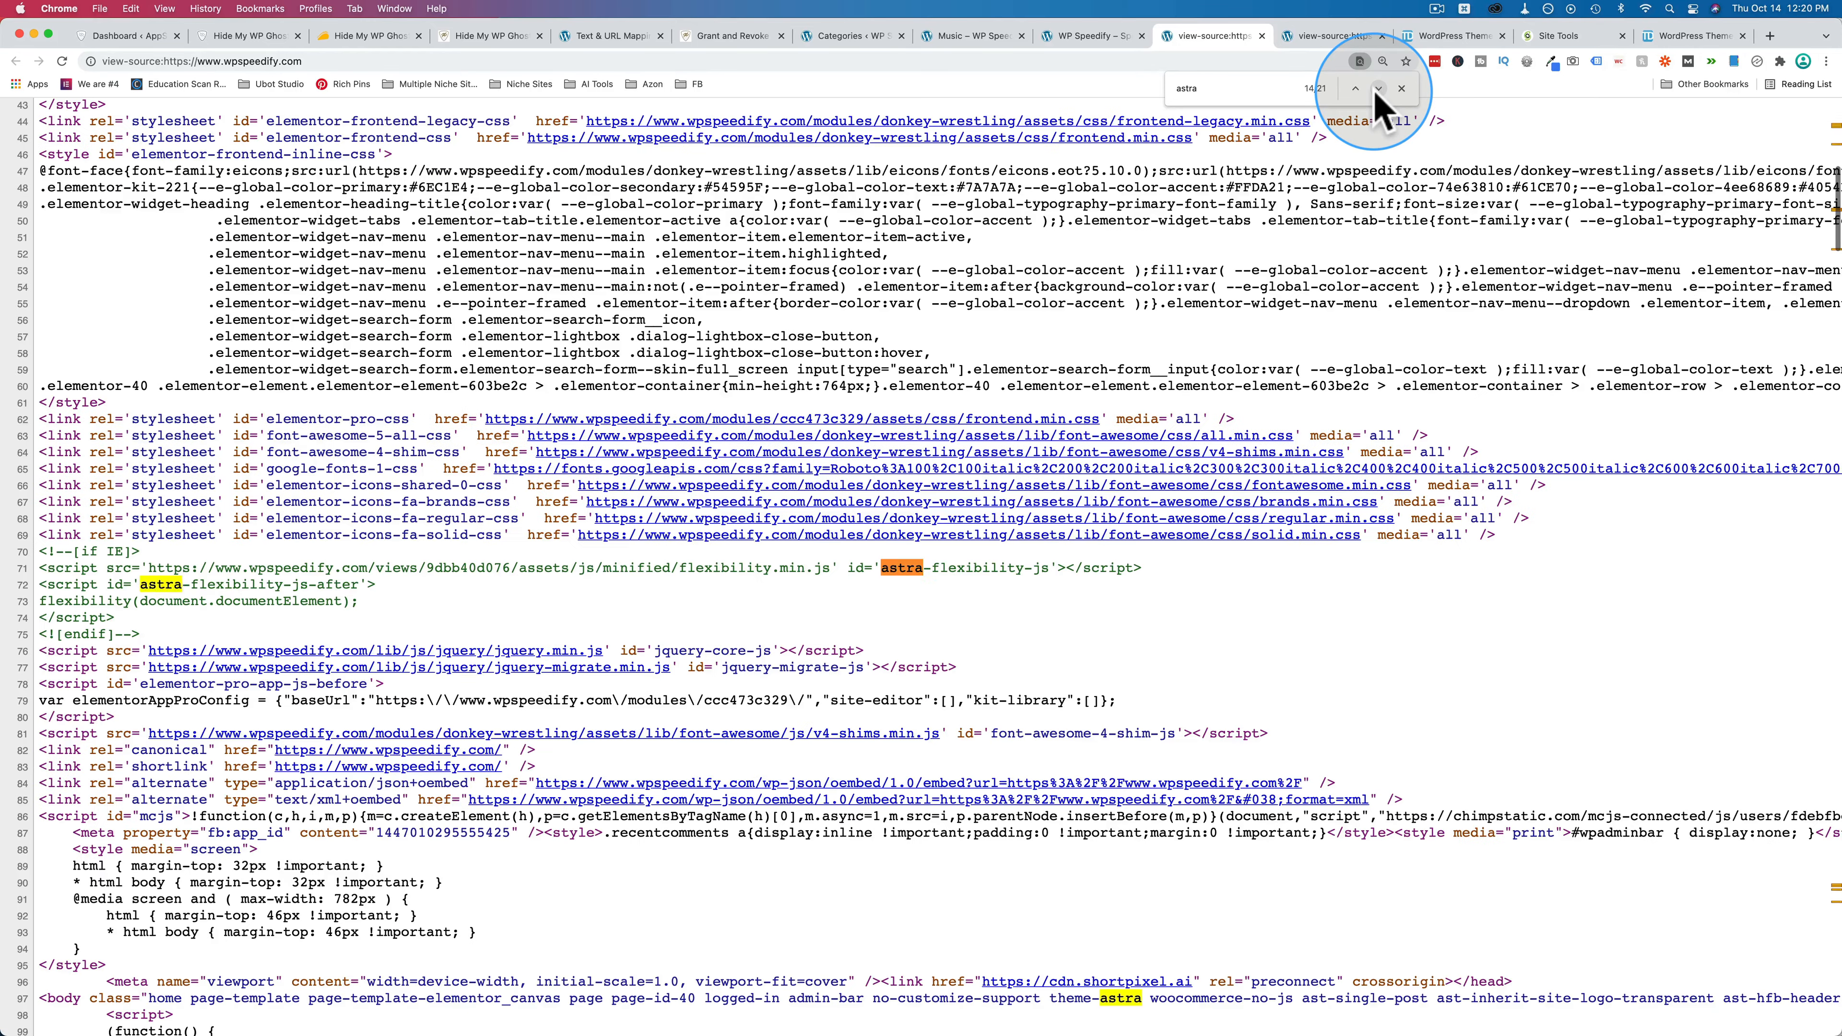
left_click(1377, 90)
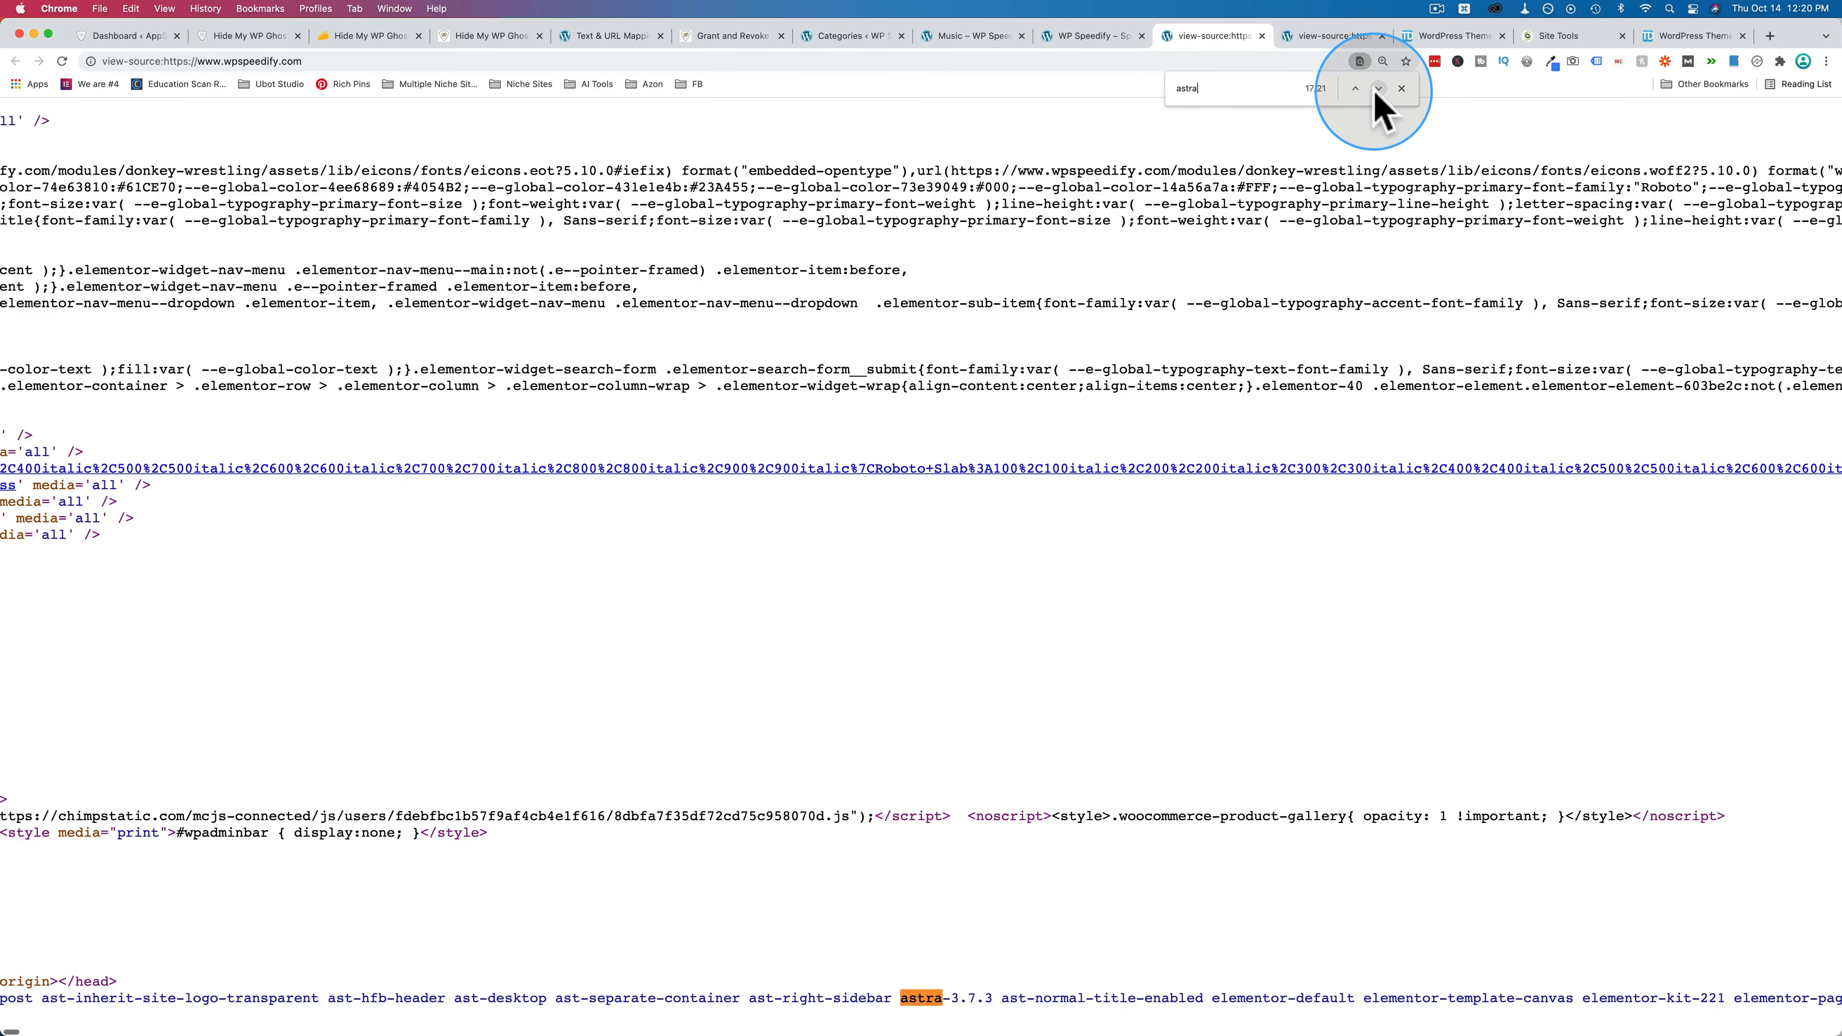
left_click(1377, 90)
left_click(1378, 90)
left_click(1377, 91)
left_click(1377, 90)
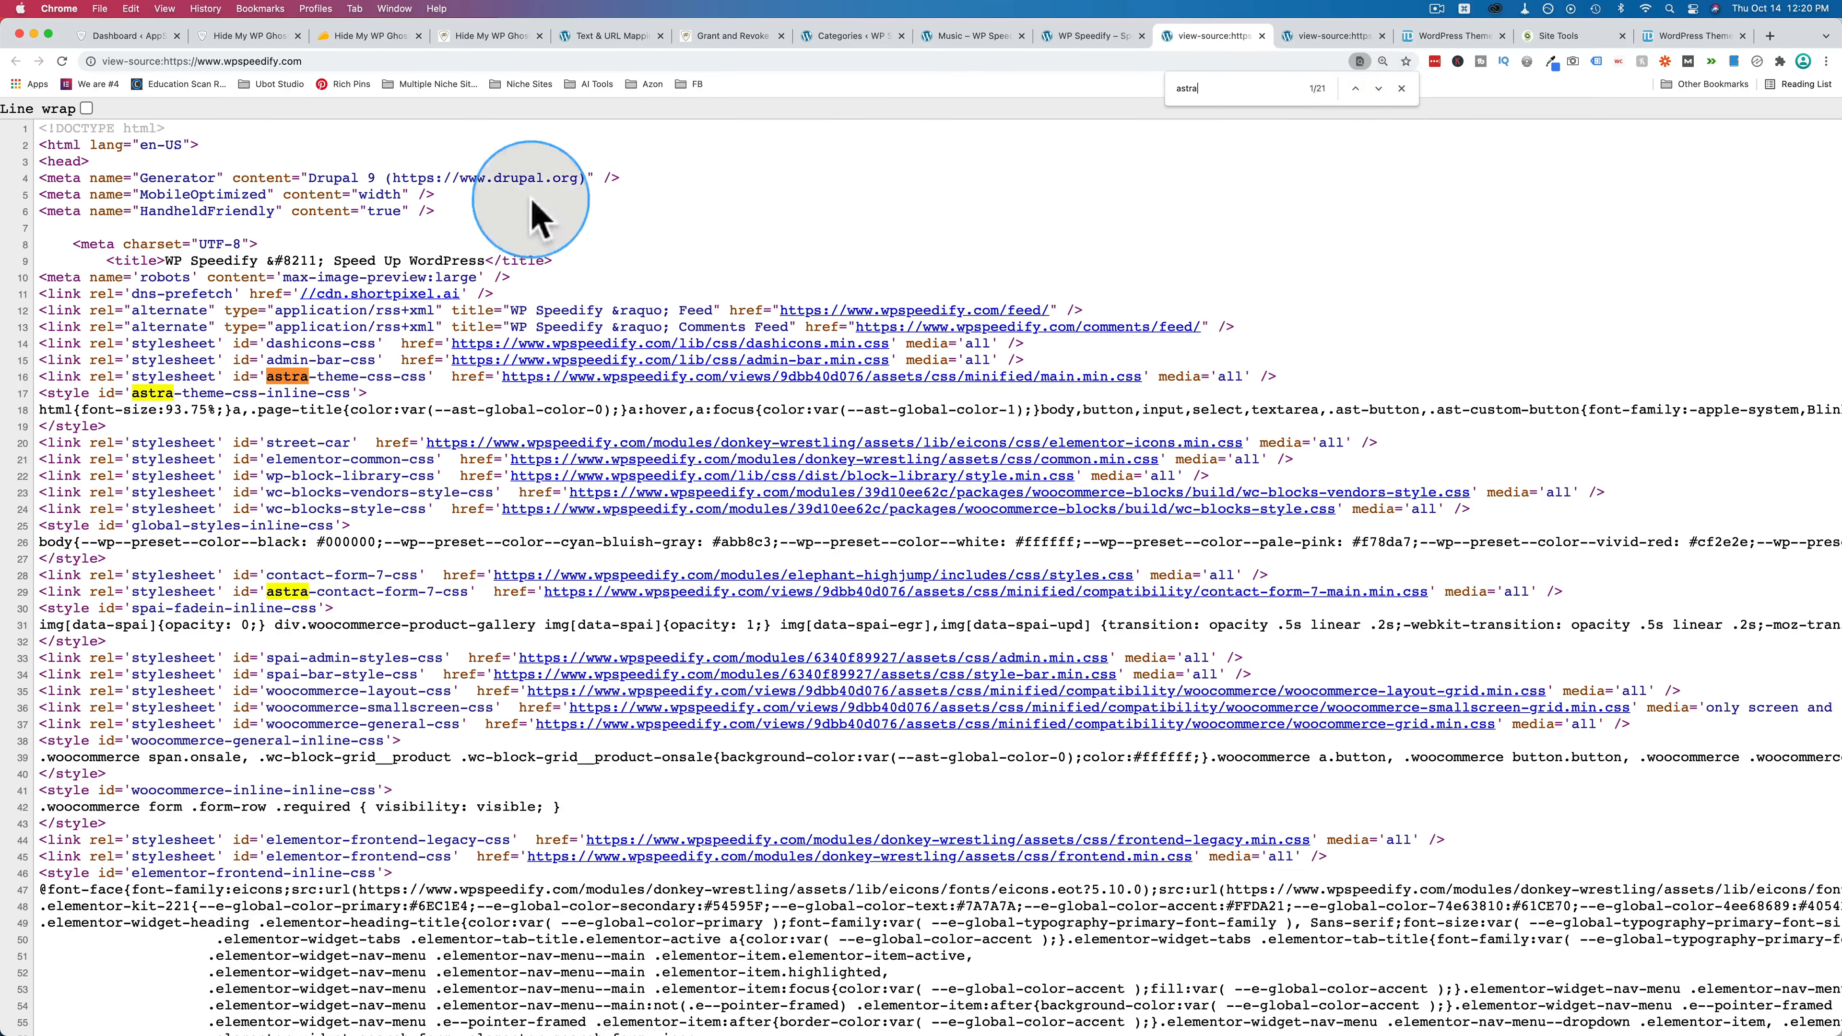
Copy the stylesheet id astra-theme-css-css from the page source into the empty text mapping row as the text to replace.
left_click(610, 33)
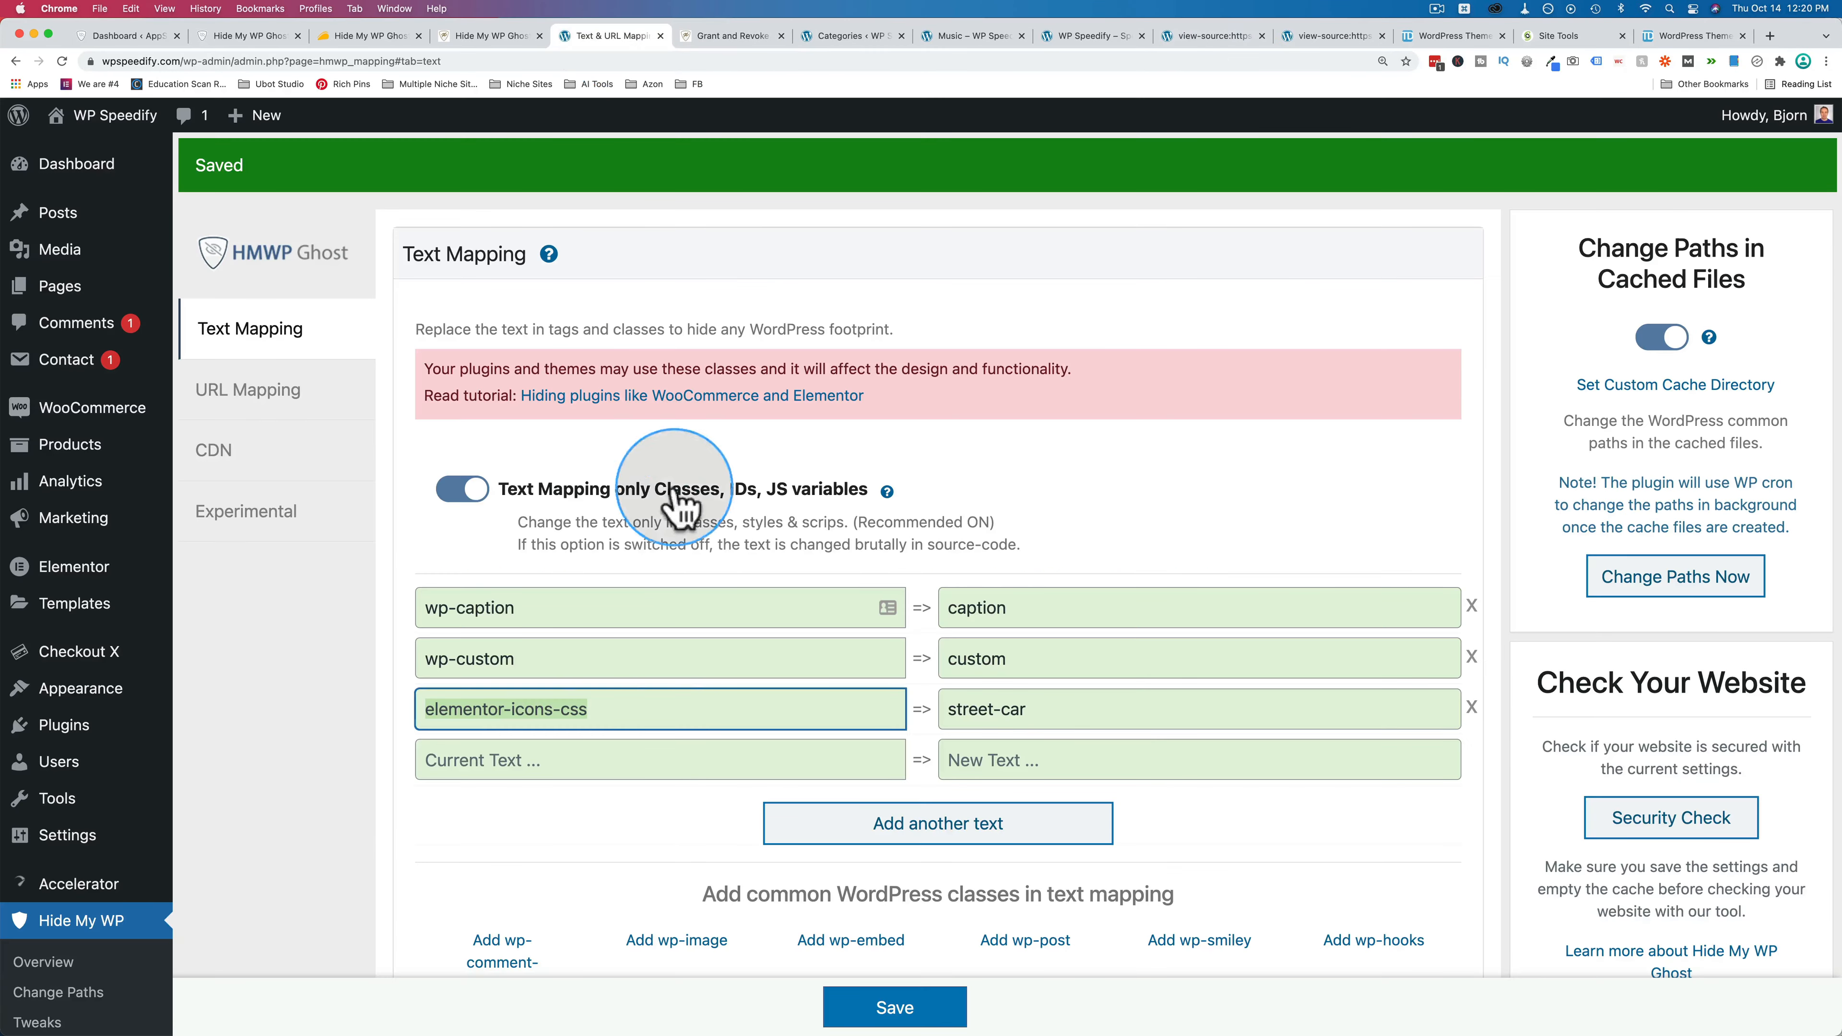
left_click(1204, 35)
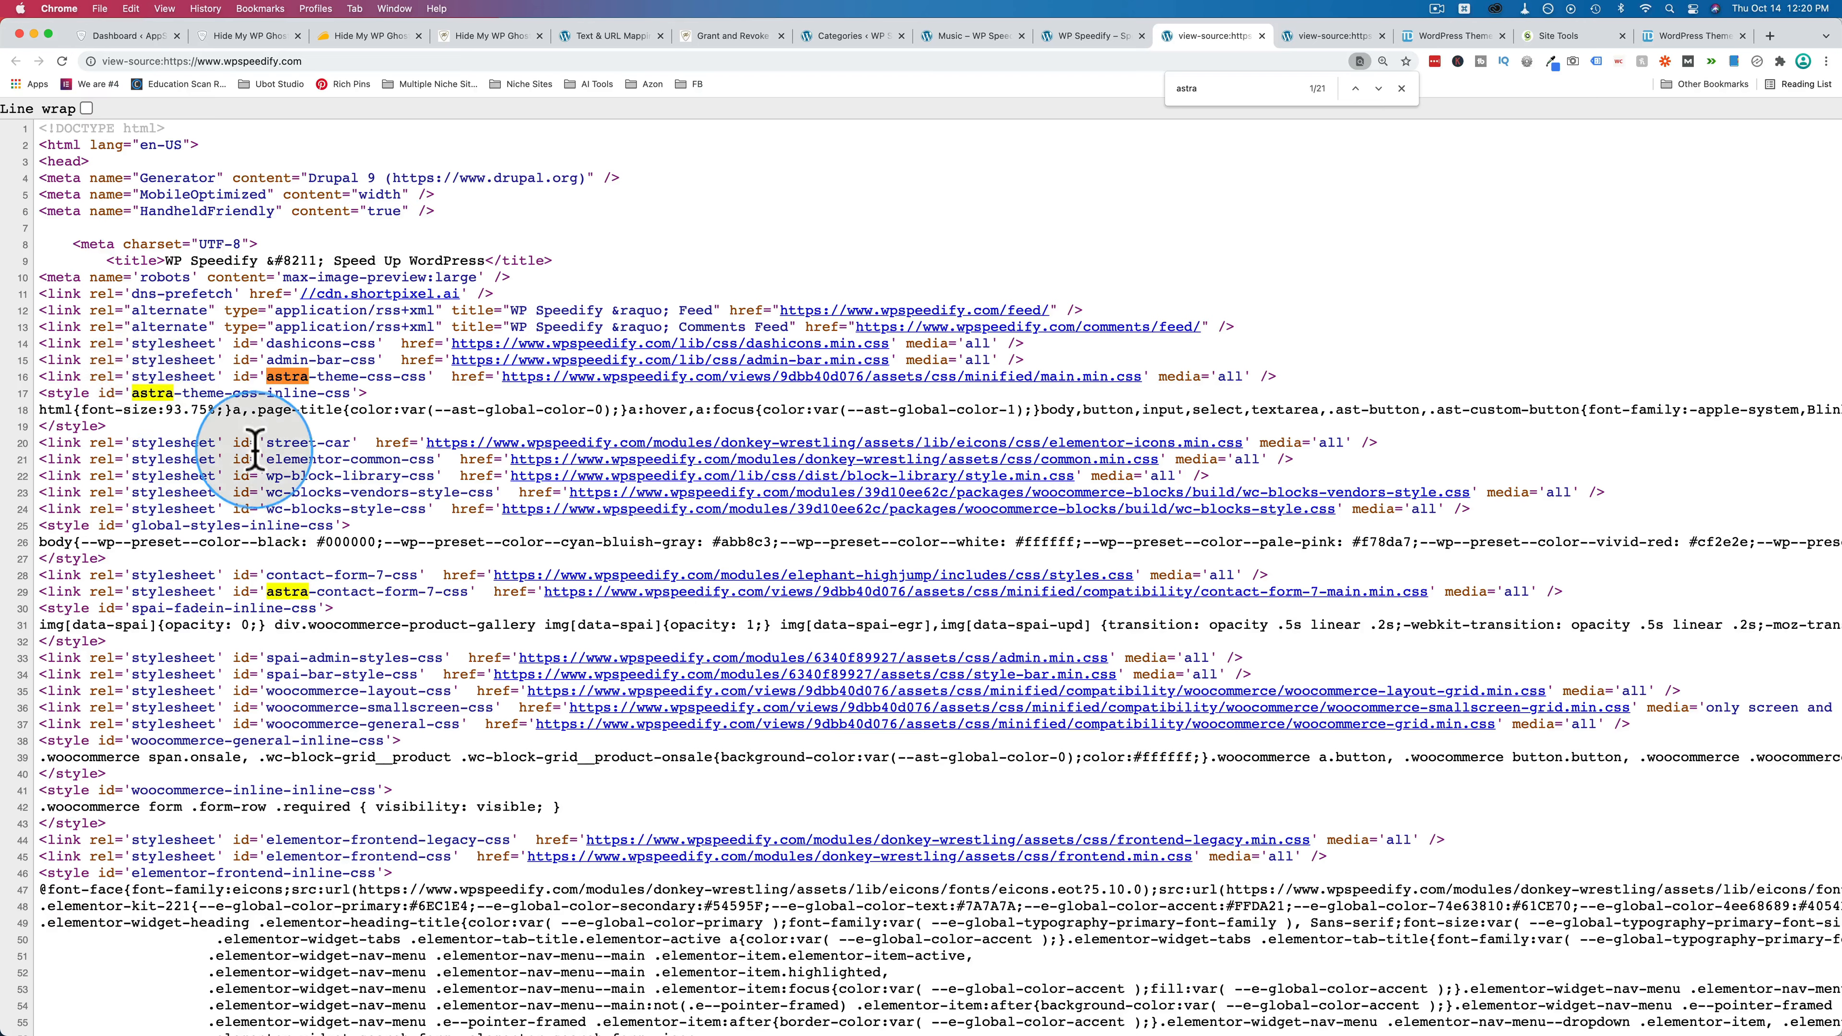
left_click_drag(426, 378, 268, 378)
key("super+c")
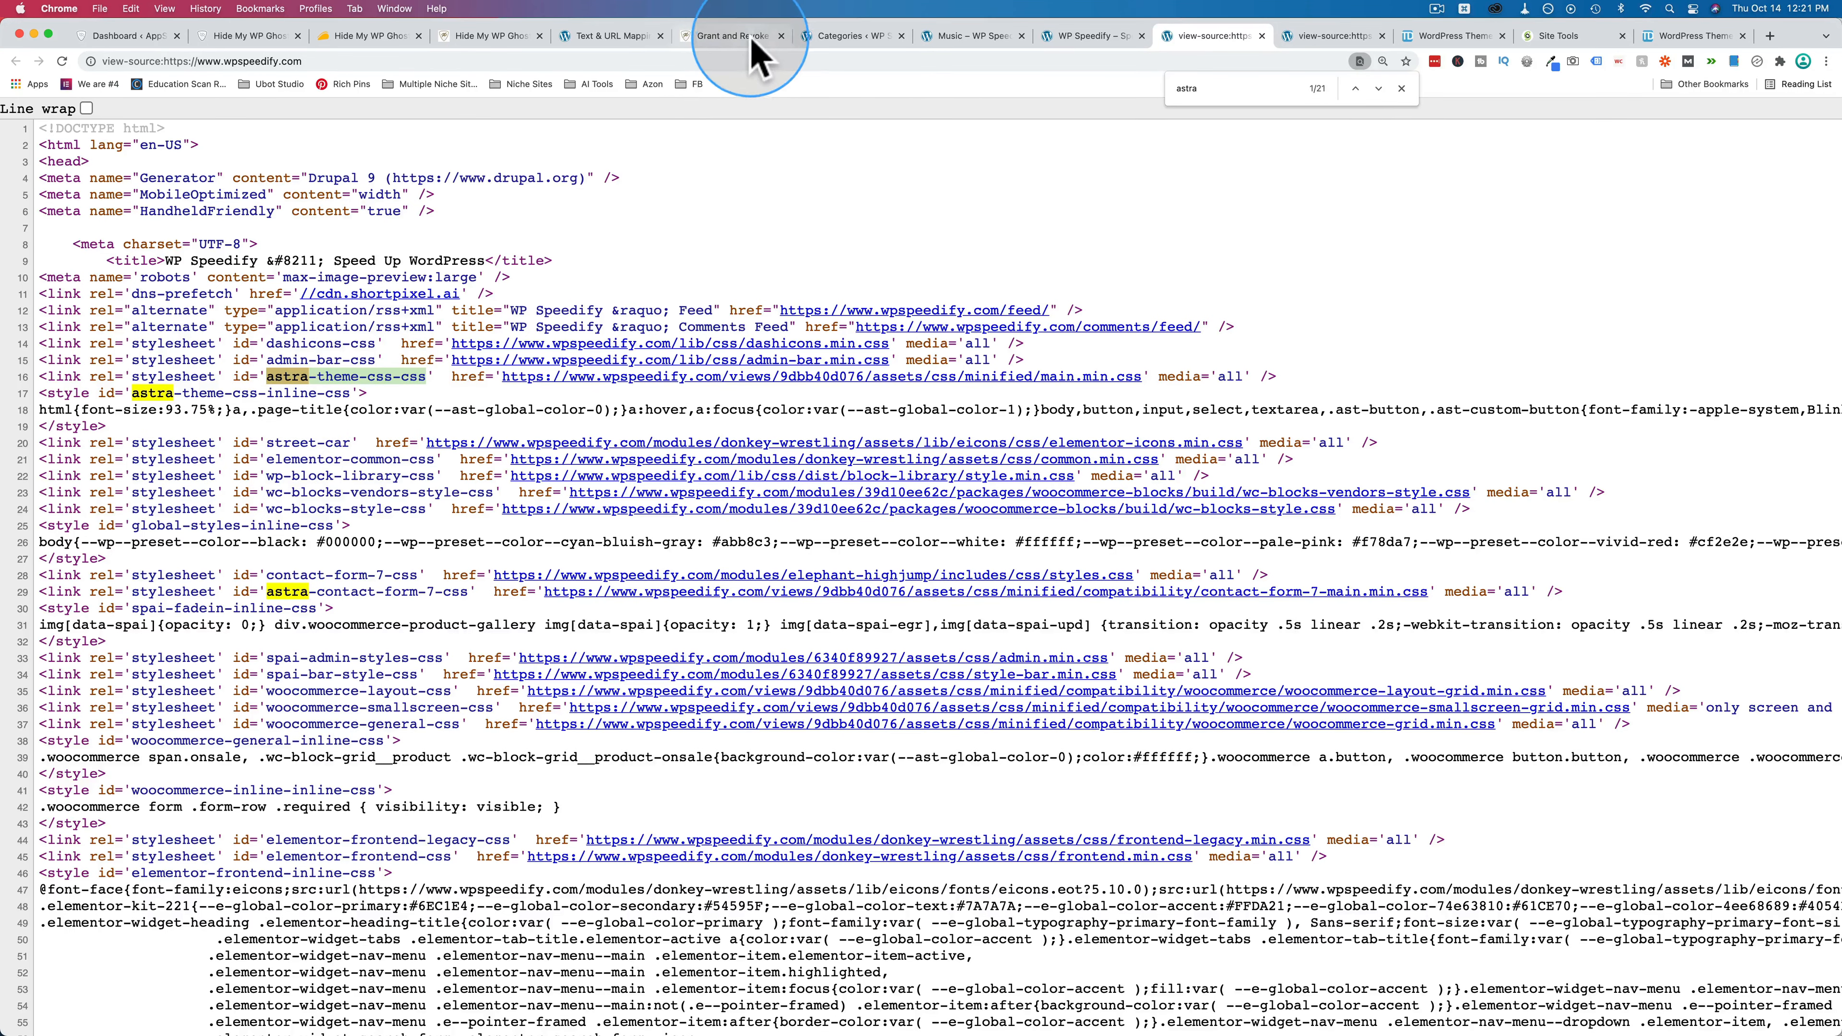
left_click(613, 35)
left_click(722, 753)
key("super+v")
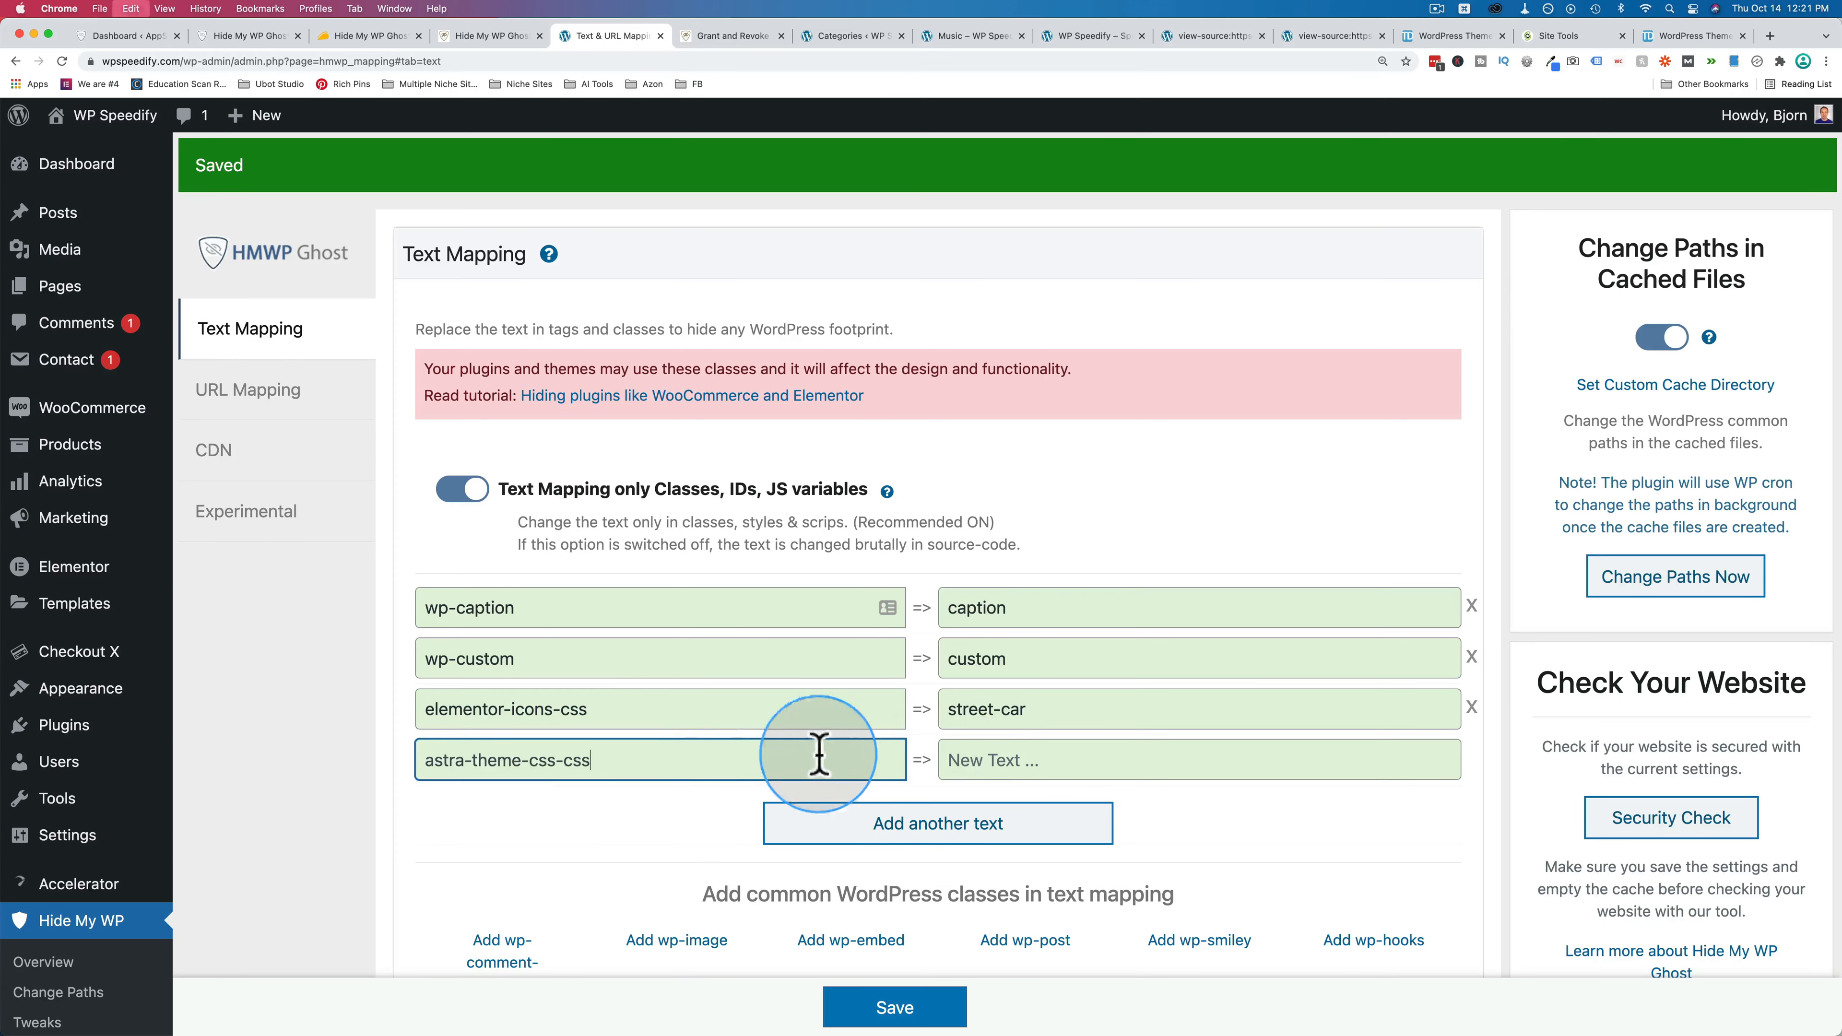
Enter gone as the replacement text for astra-theme-css-css and save the text mapping.
left_click(1000, 760)
type("gon")
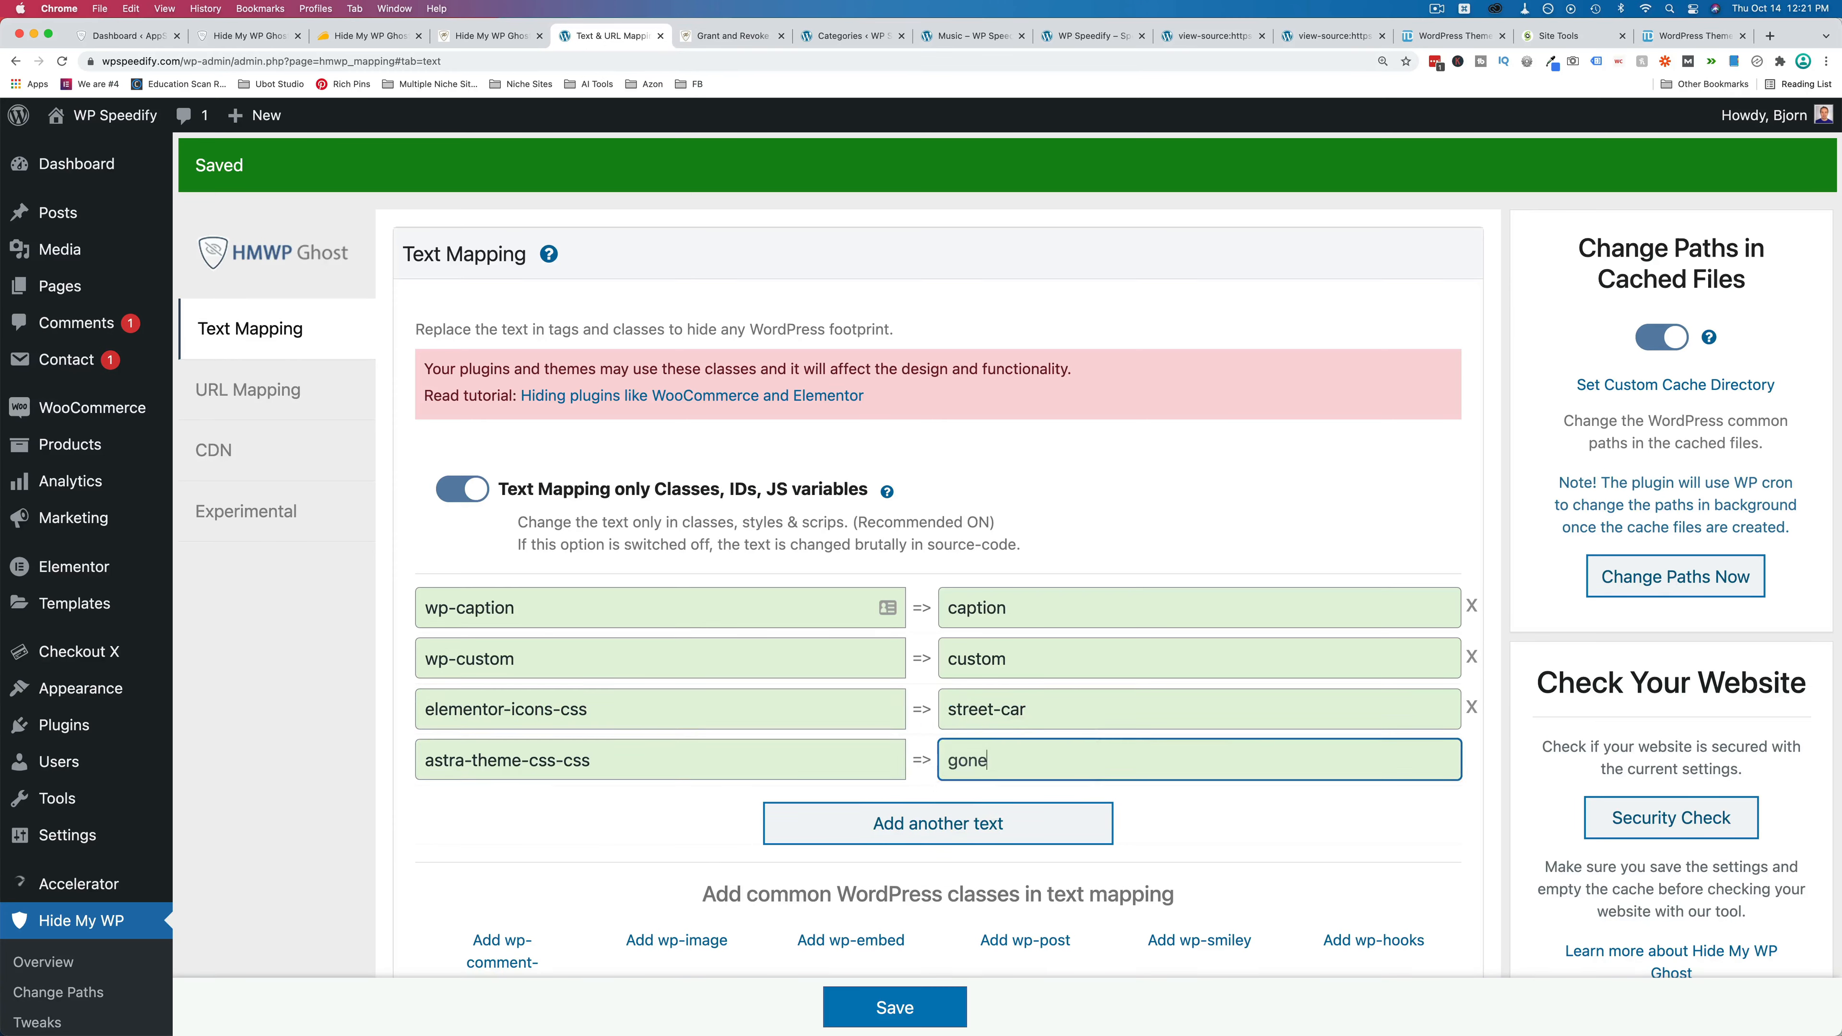
type("e")
left_click(895, 1007)
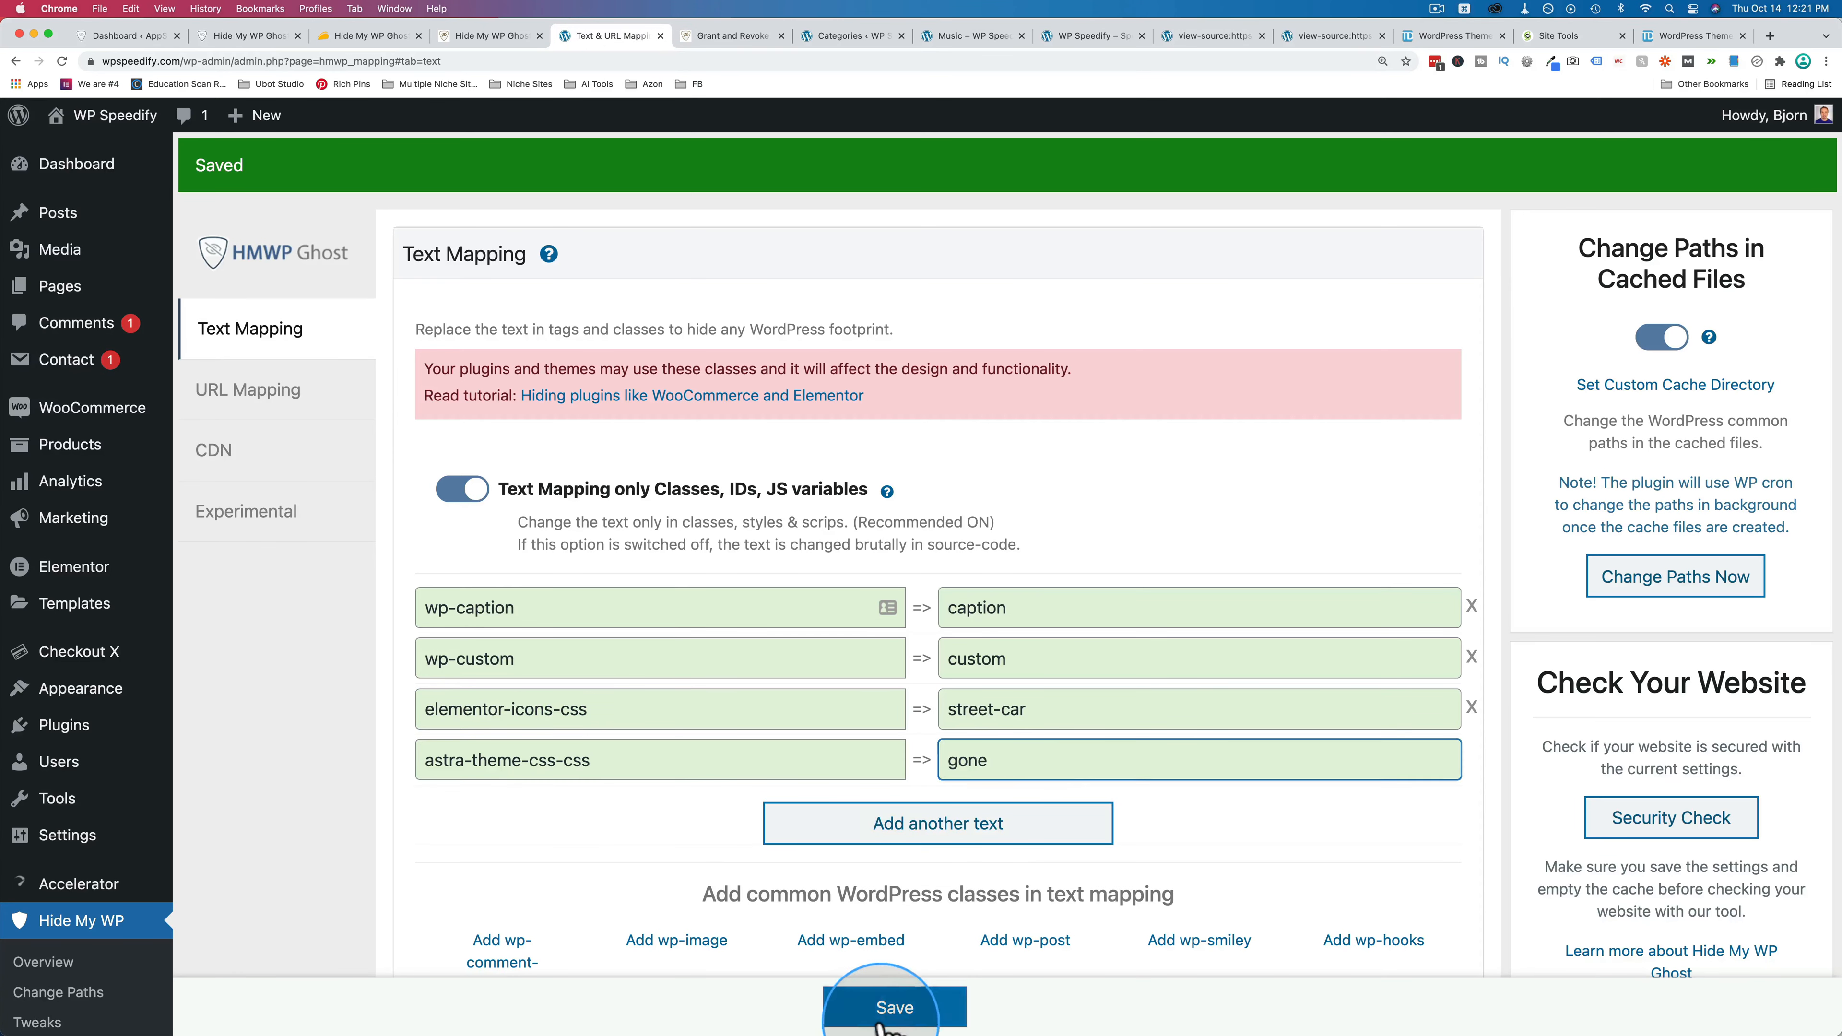
left_click(1201, 42)
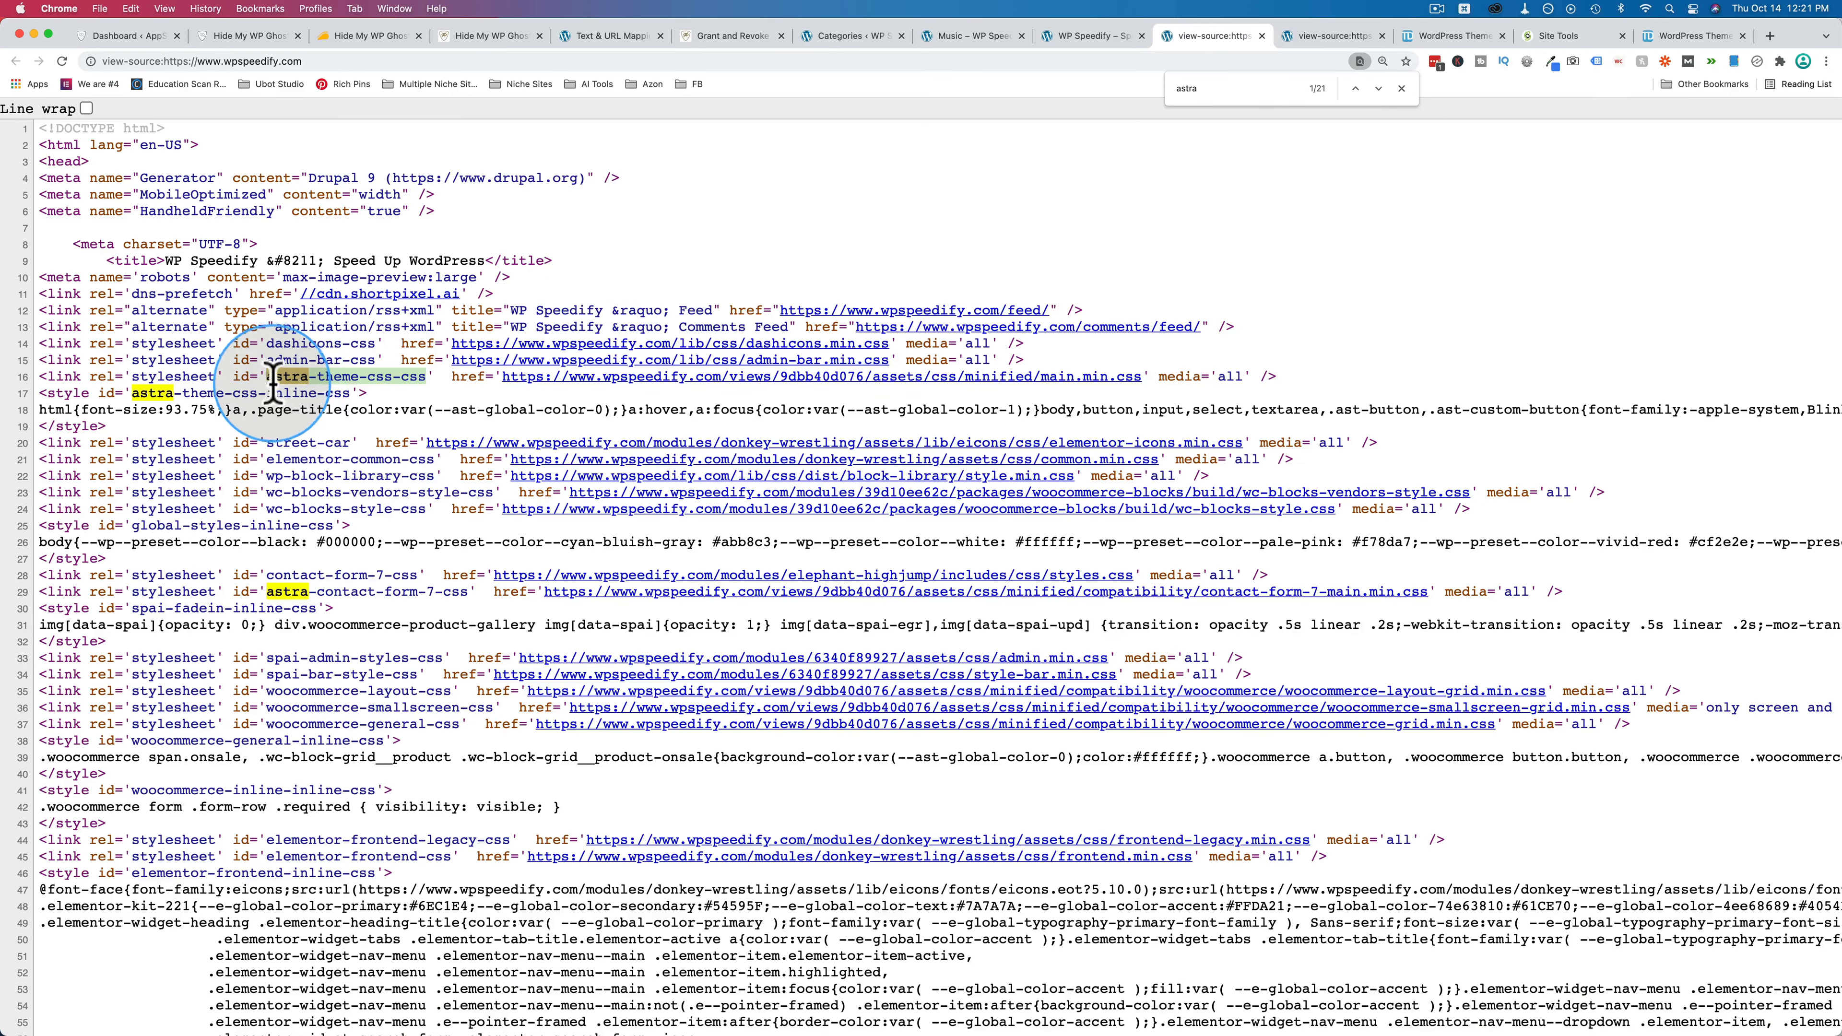
key("super+r")
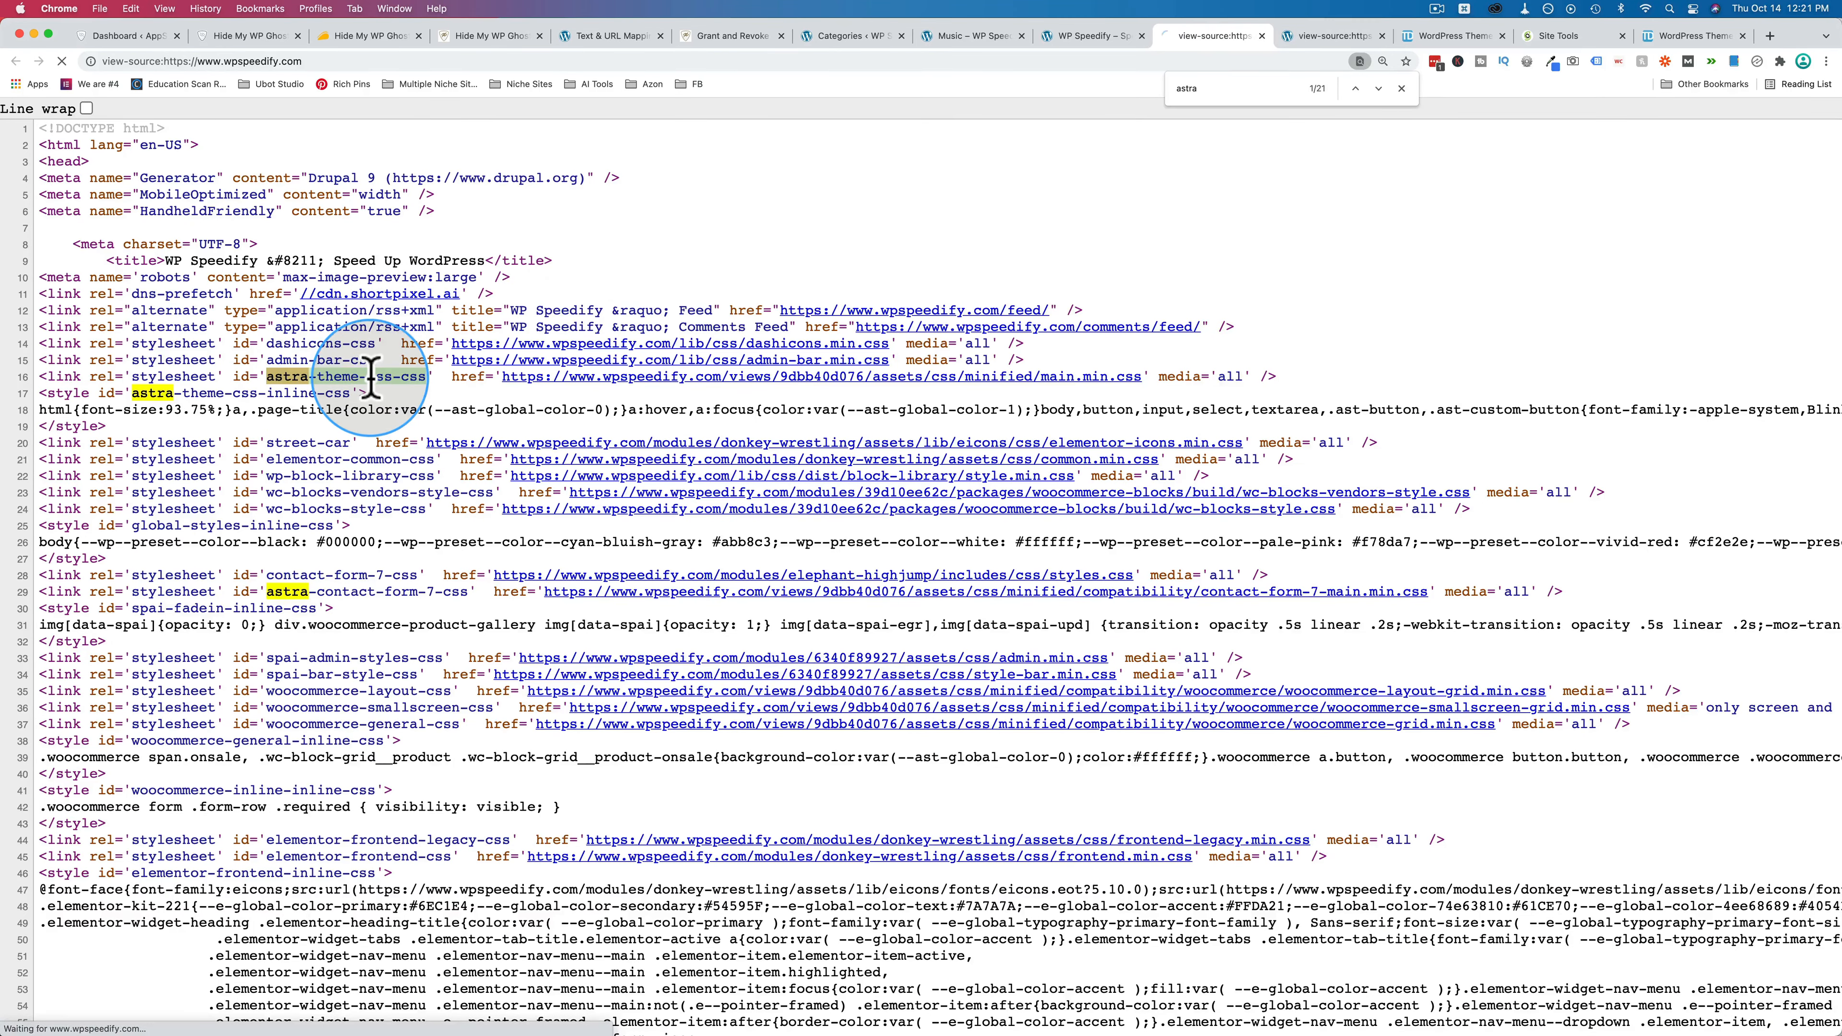
left_click(1680, 40)
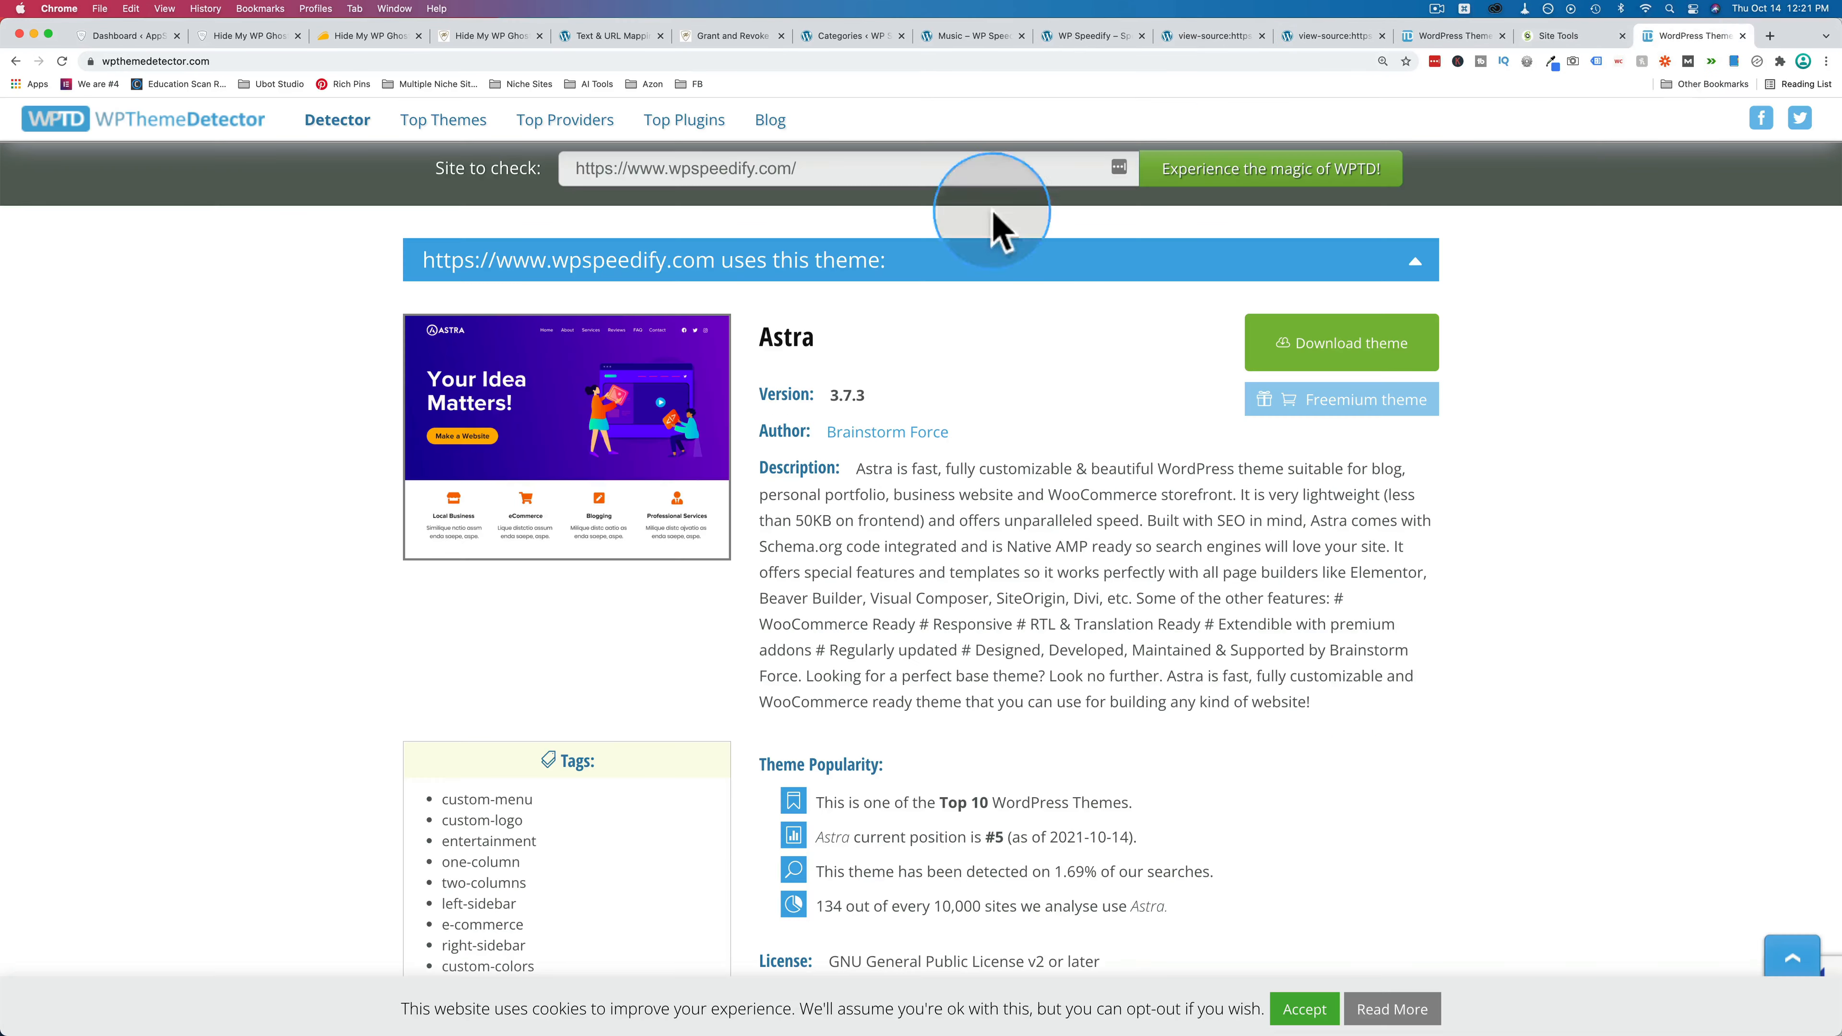
scroll(1159, 334, "up", 5)
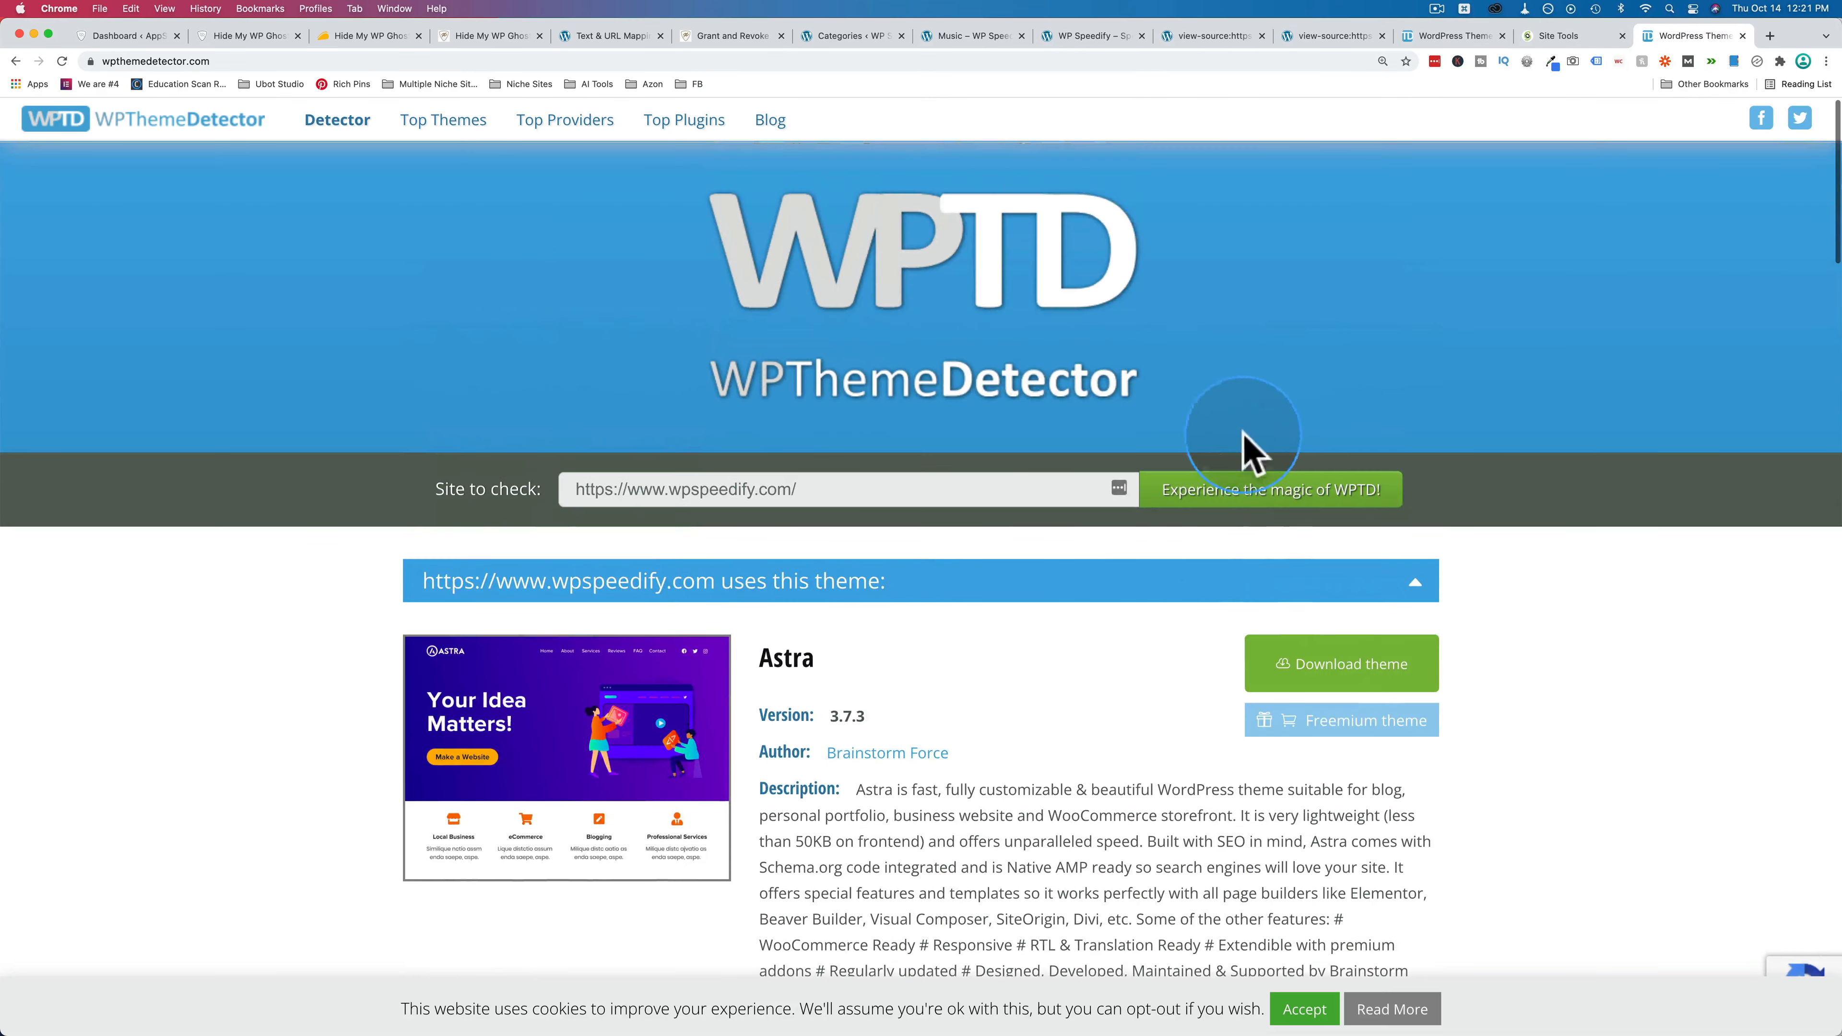
left_click(1196, 486)
scroll(1175, 626, "down", 3)
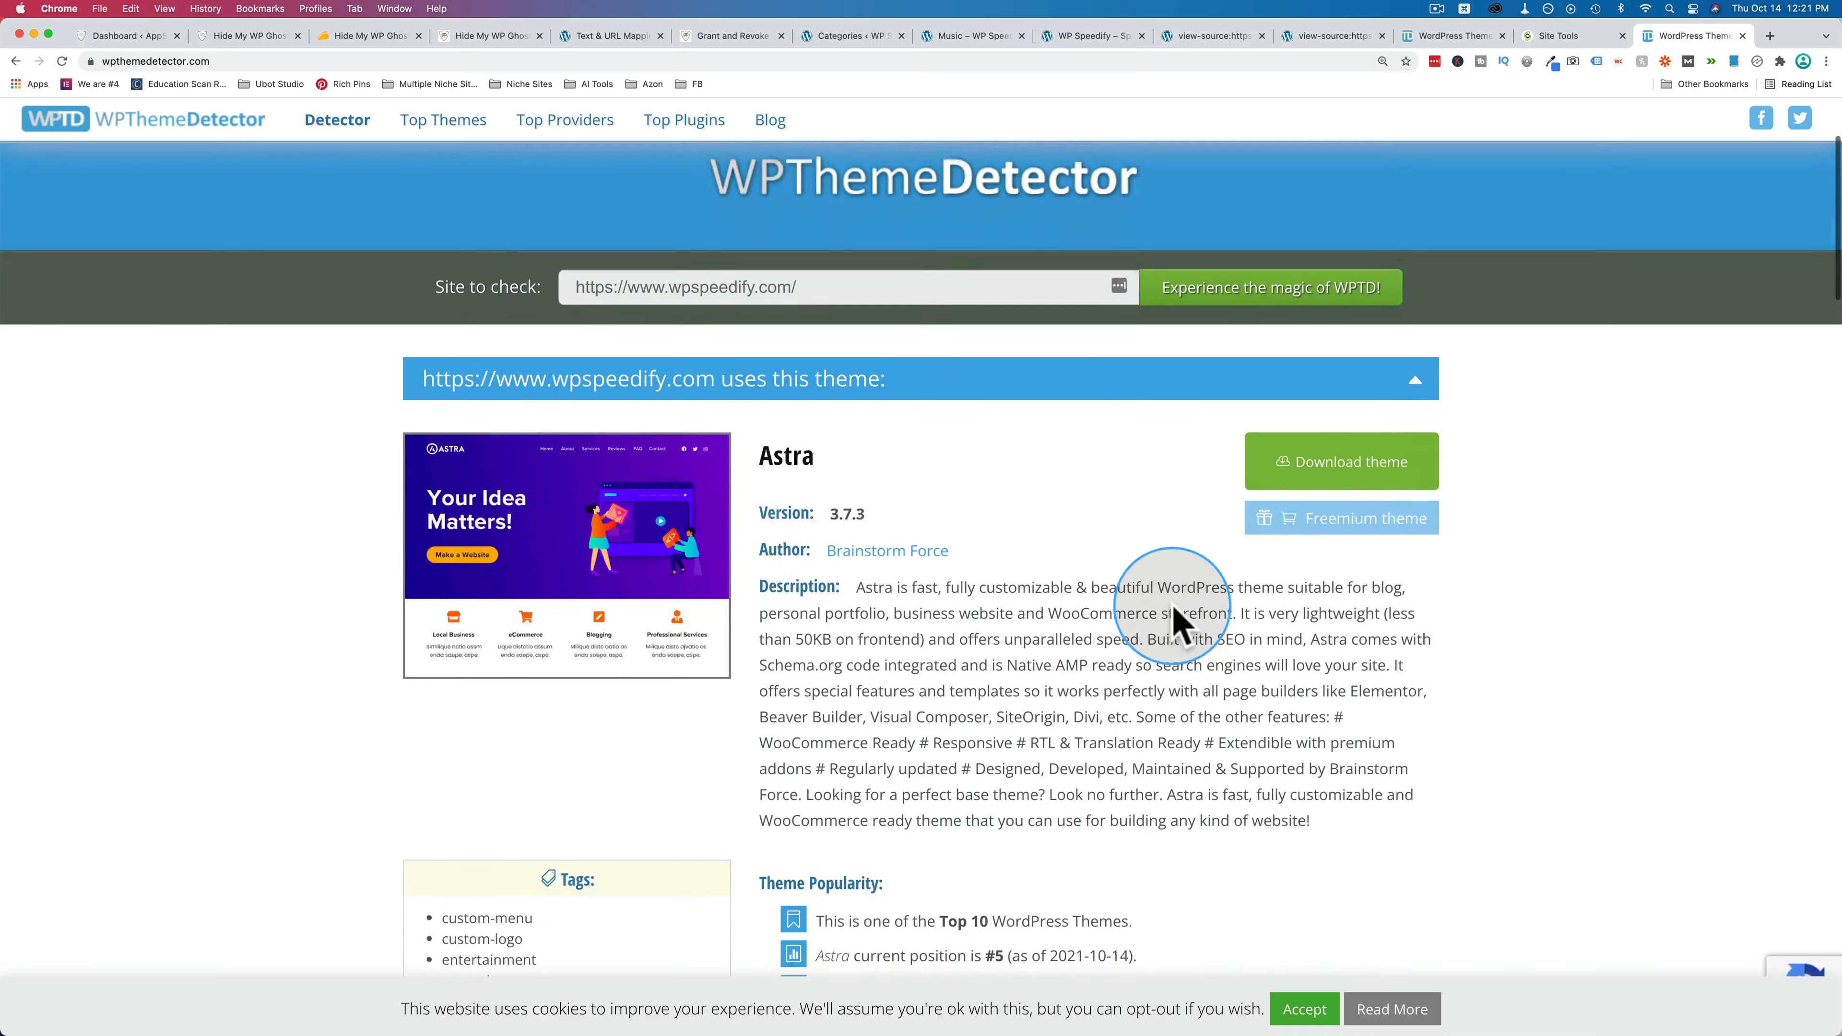
Check the Astra stylesheet's id in the reloaded page source, and view the WP Speedify home page.
left_click(1193, 35)
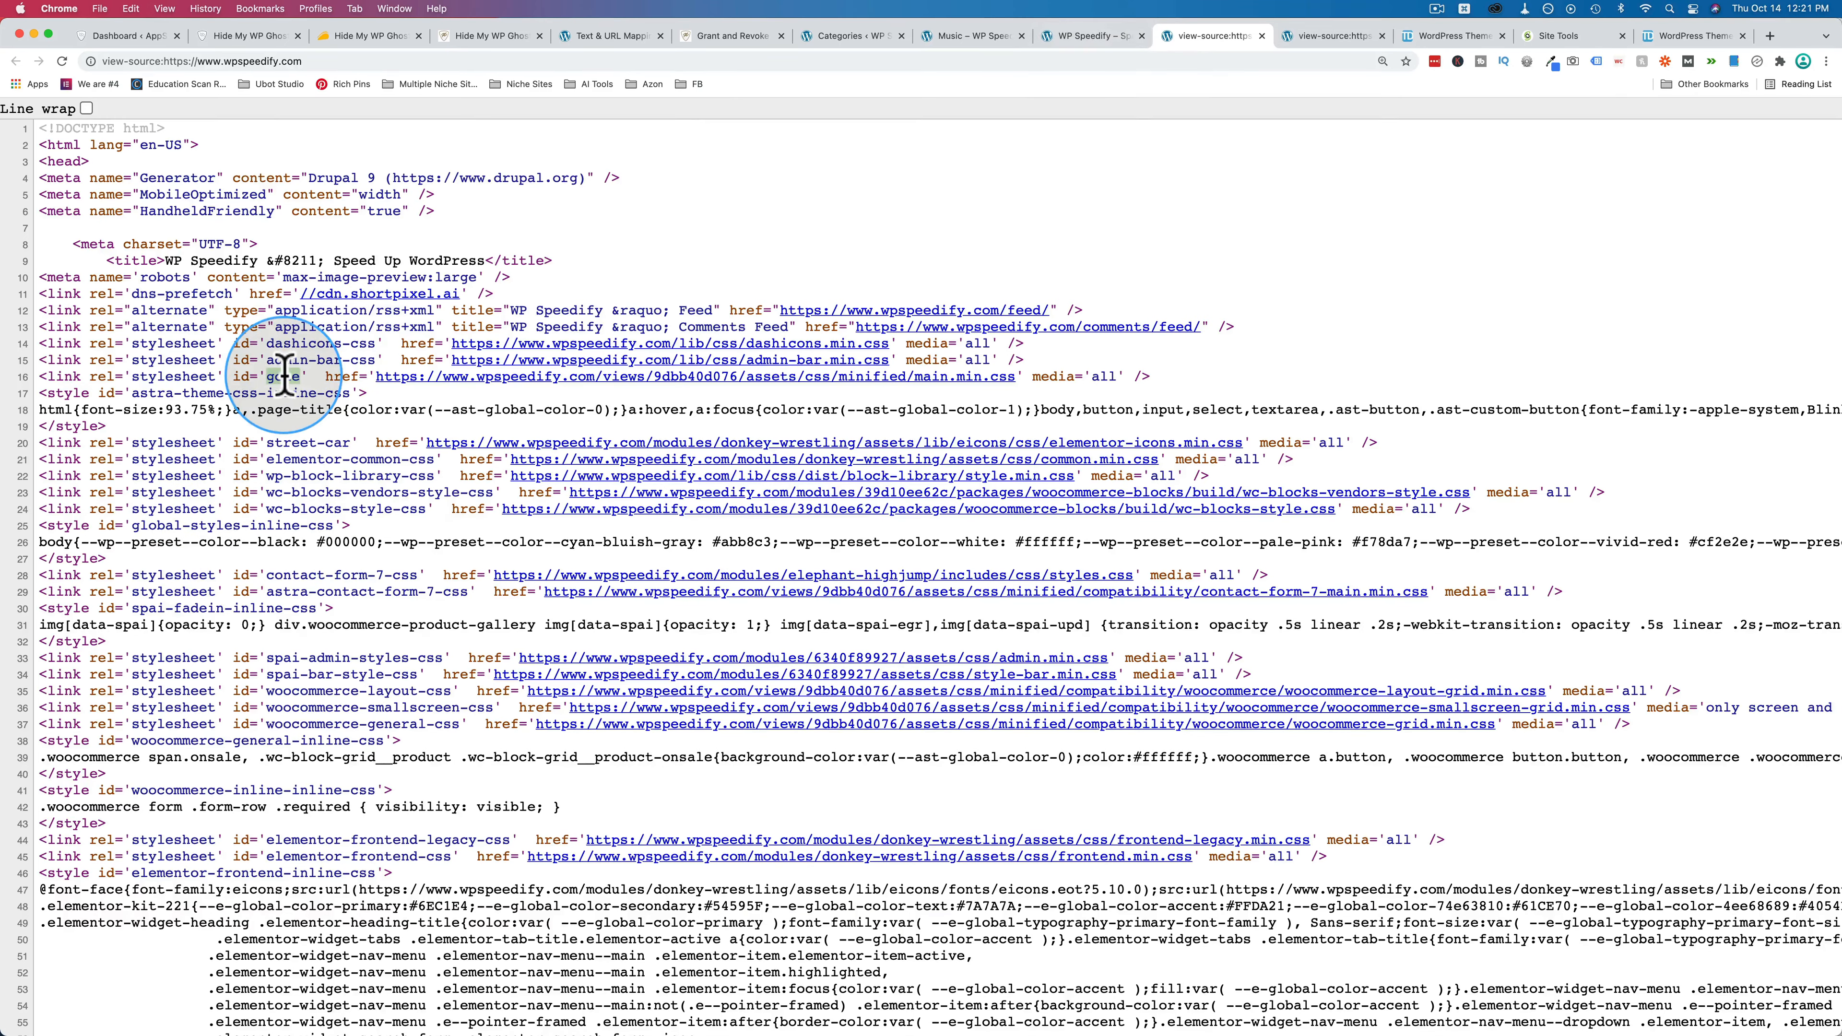
left_click(1059, 36)
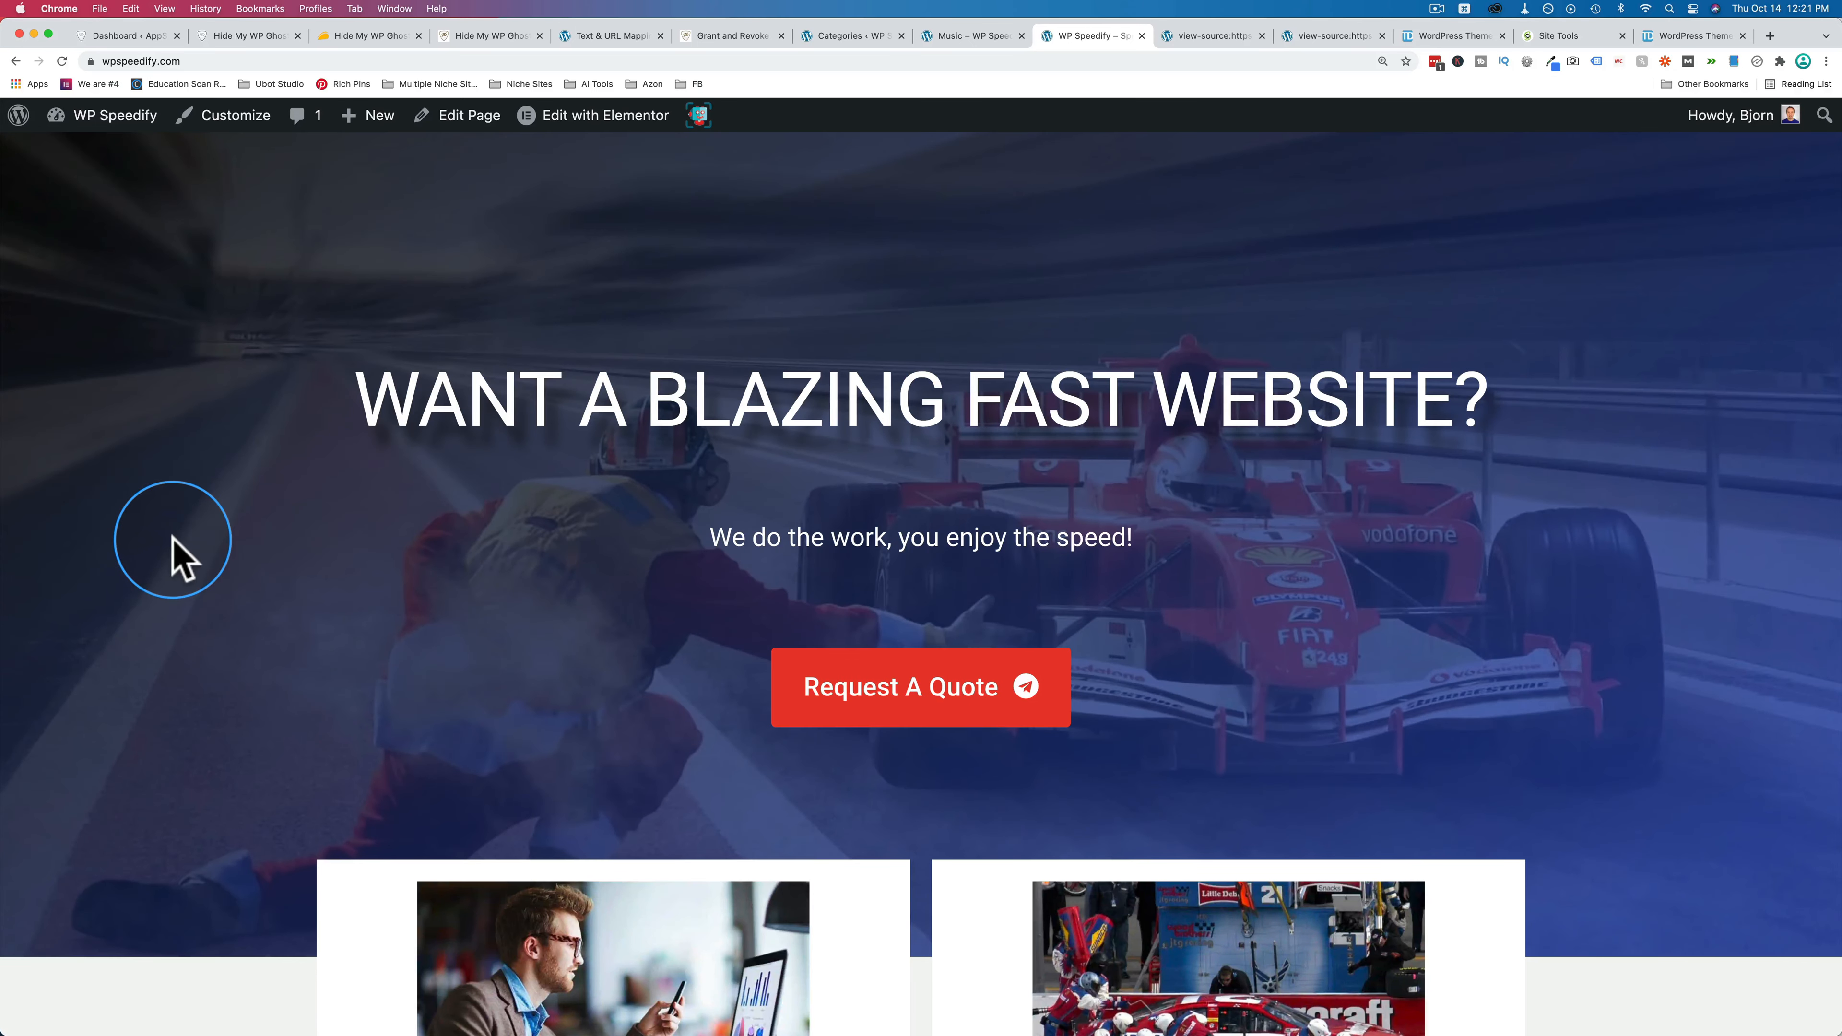
scroll(181, 559, "down", 3)
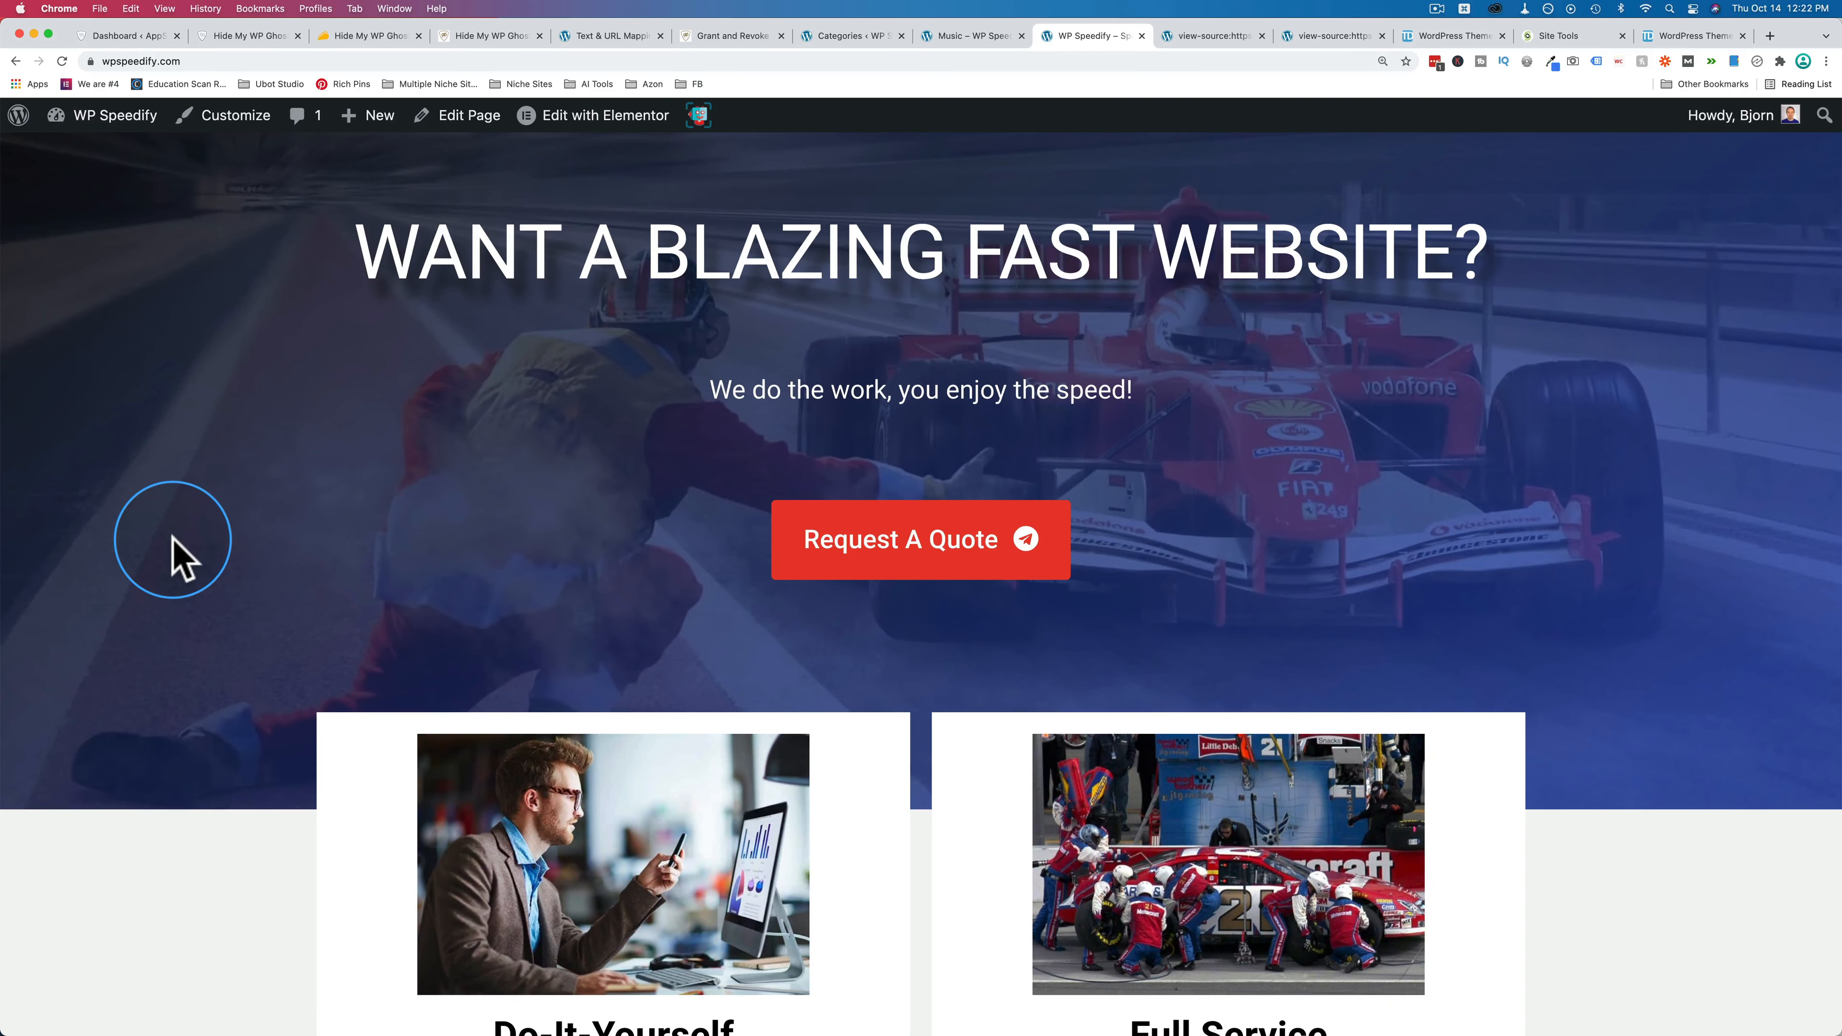
Go to the Hide My WP Ghost plans on AppSumo and highlight the Single plan's discounted price and website allowance.
left_click(368, 36)
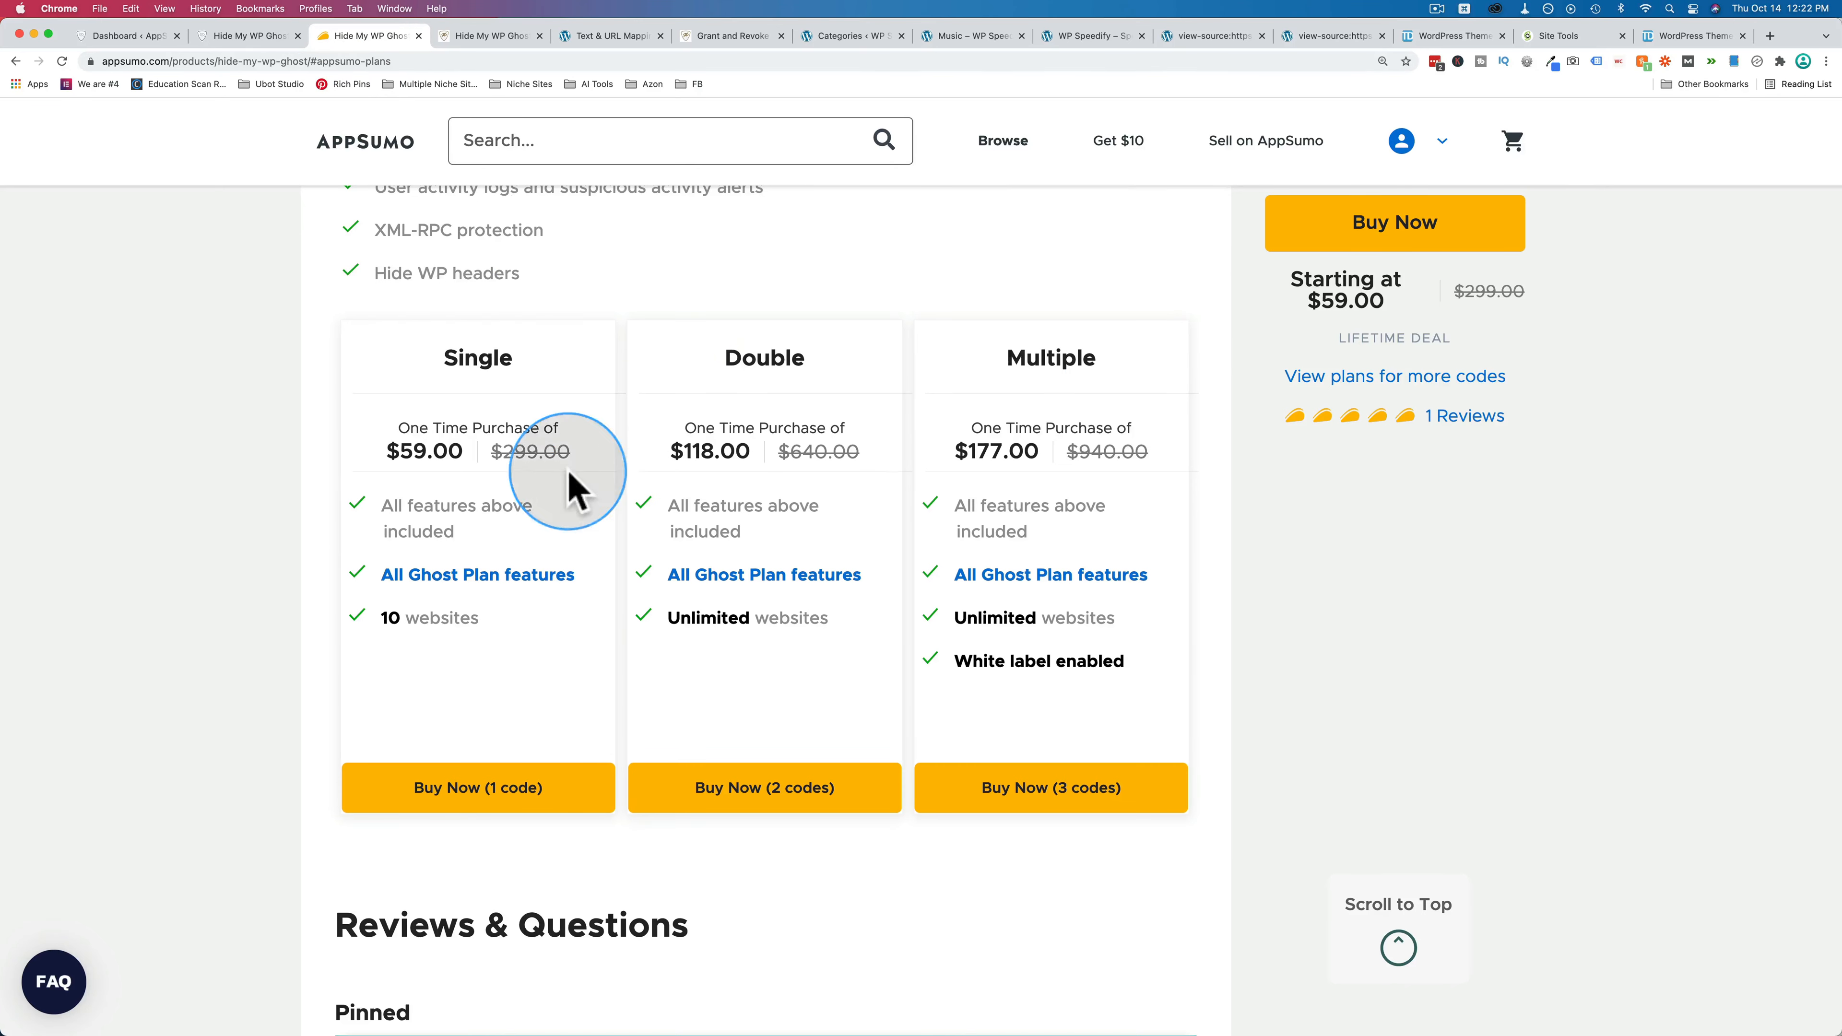
double_click(405, 444)
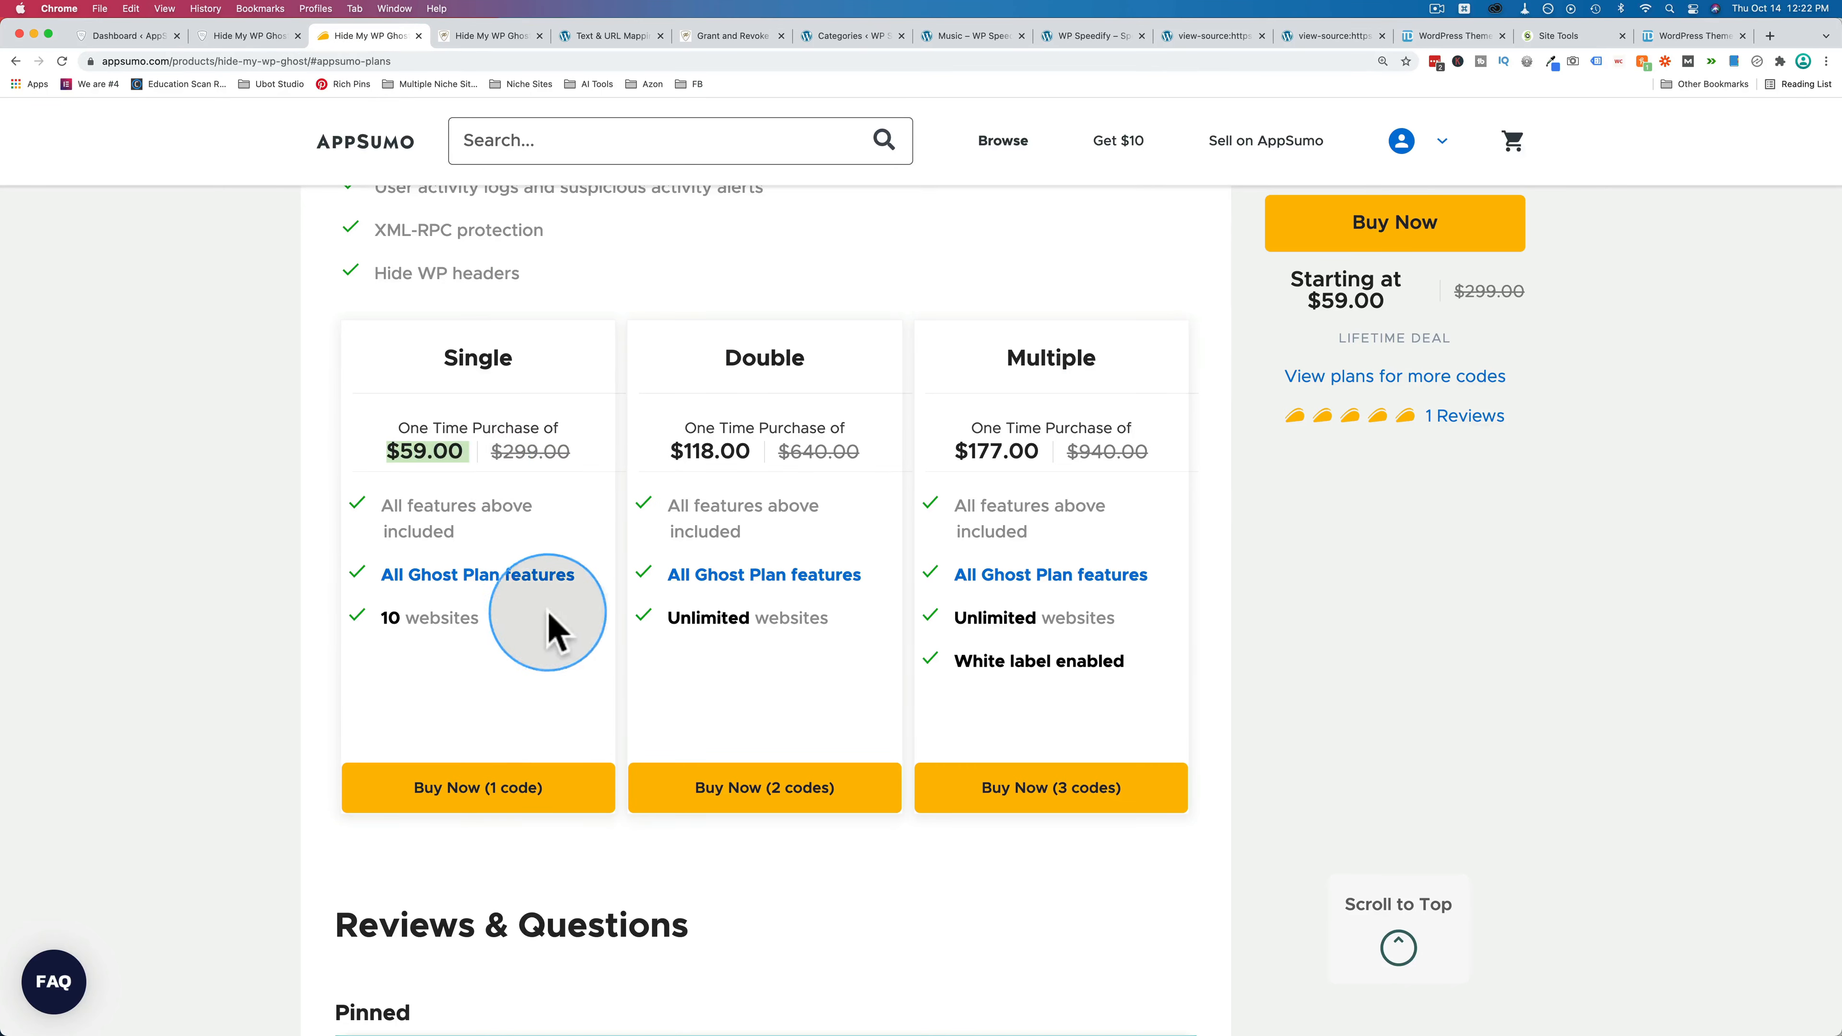
left_click_drag(555, 613, 353, 615)
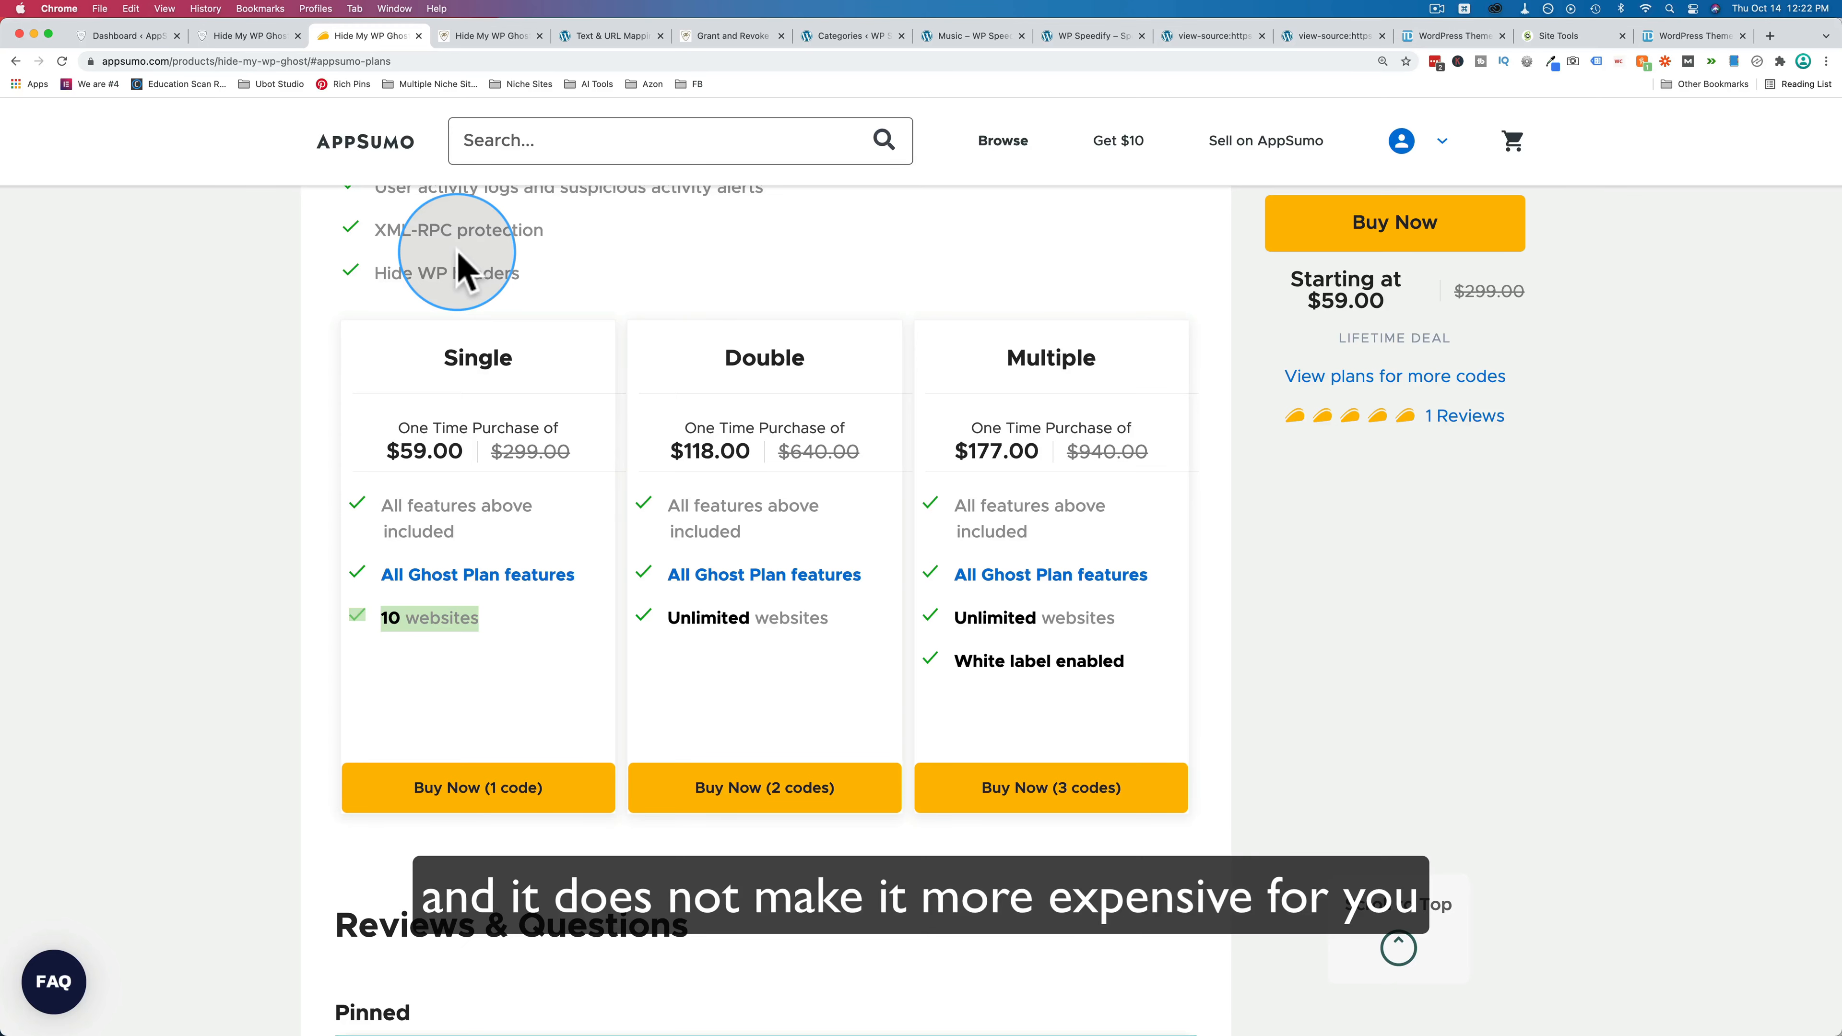
Switch to the hidemywpghost.com pricing page and open that site's home page.
left_click(493, 38)
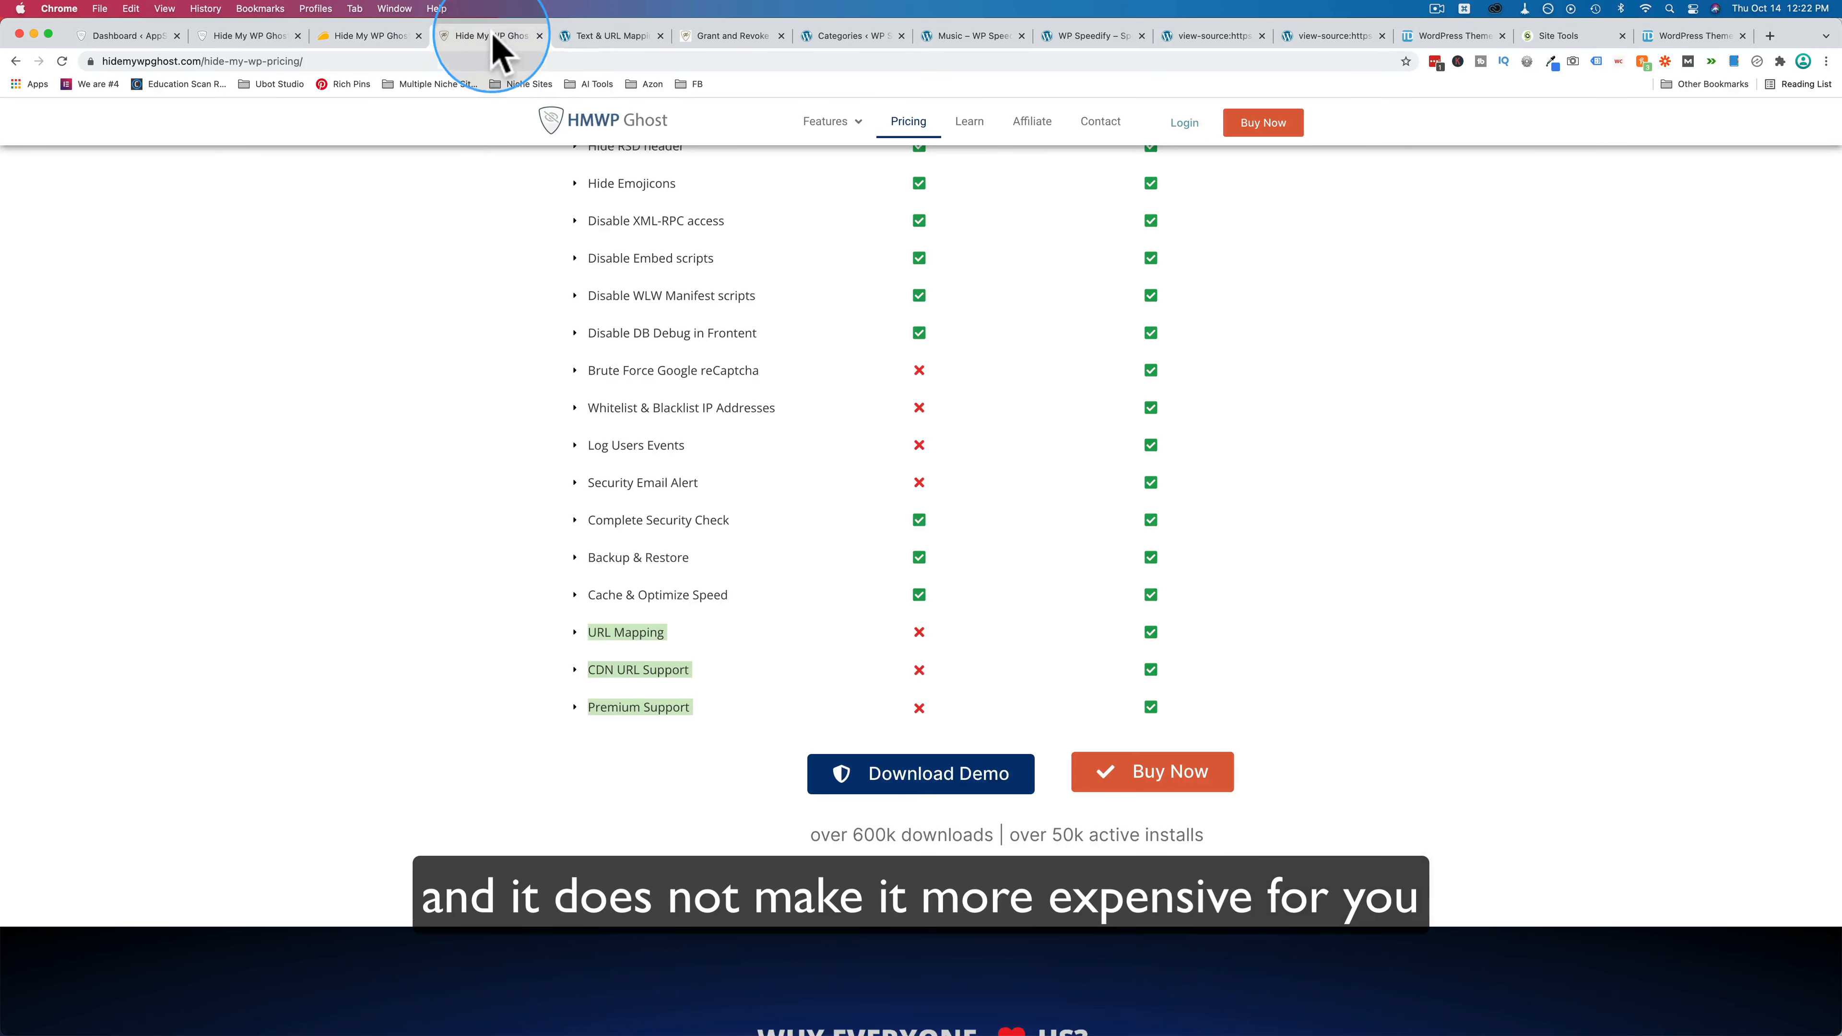
left_click(604, 124)
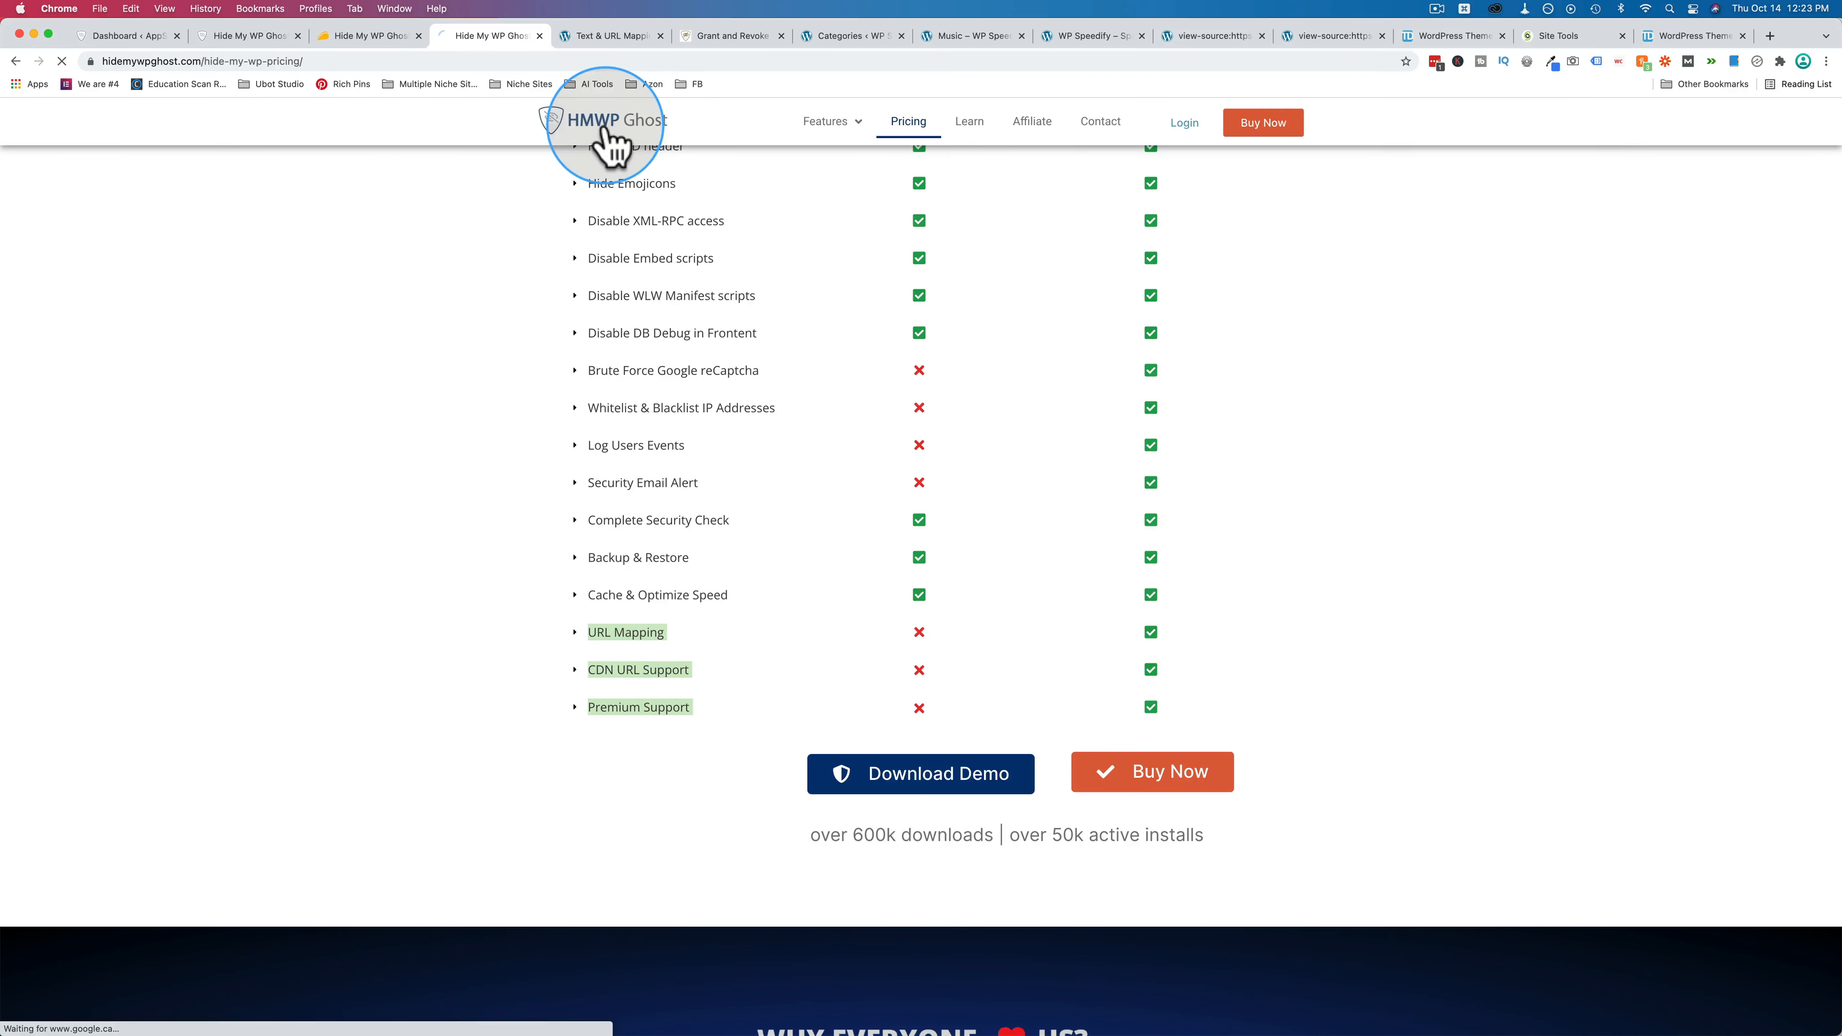